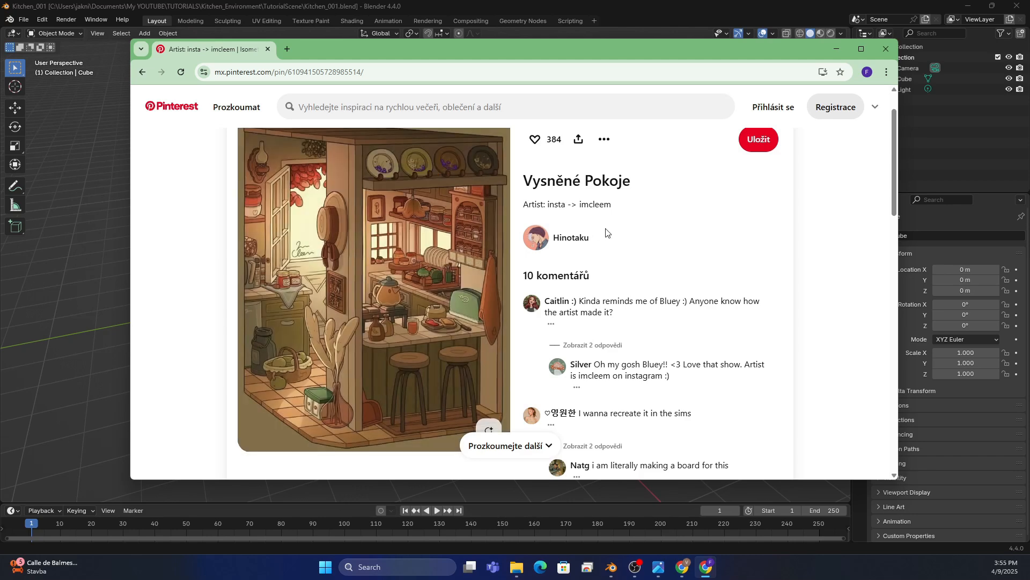
Move the browser window with the reference picture out of the way and enable the Statistics overlay in the Blender viewport
drag(786, 48, 0, 102)
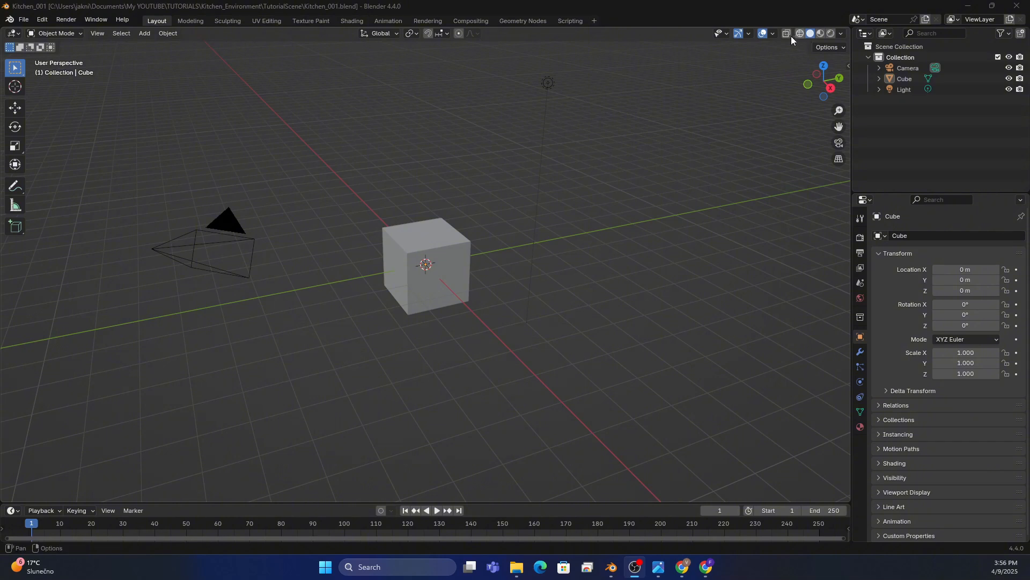
click(773, 33)
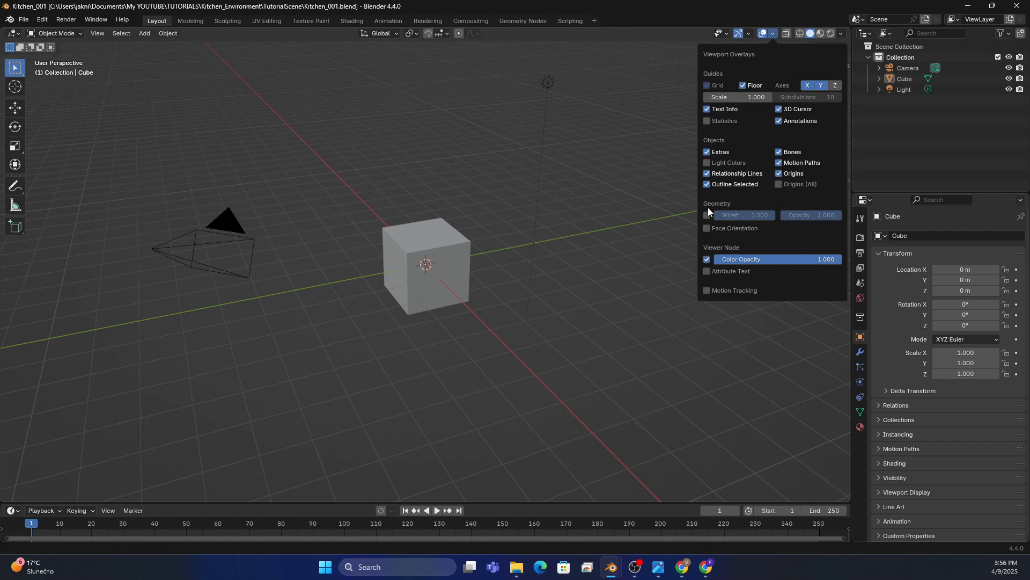
click(711, 122)
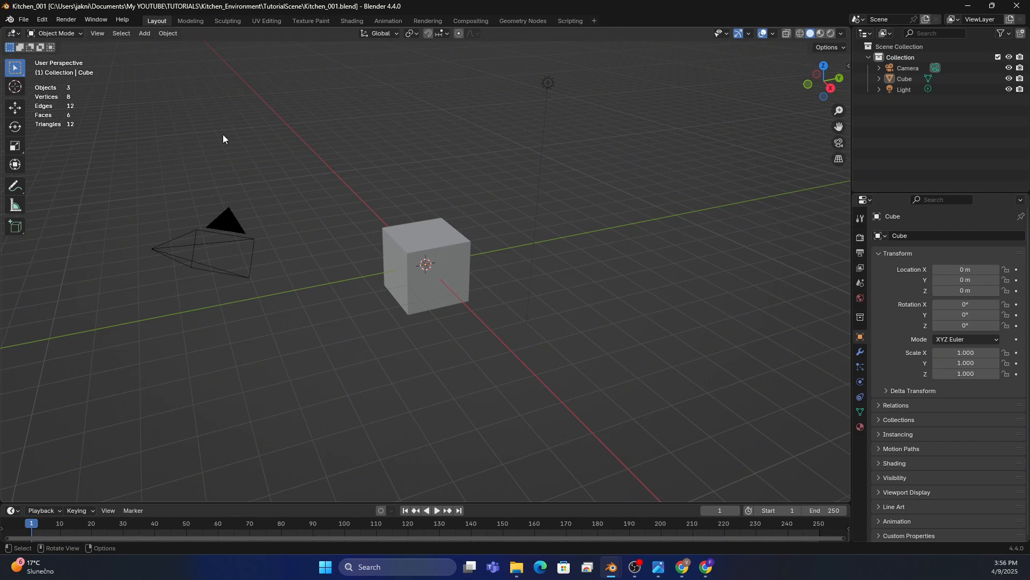
Delete the default camera, cube and light, and switch the program window to fullscreen
key(a)
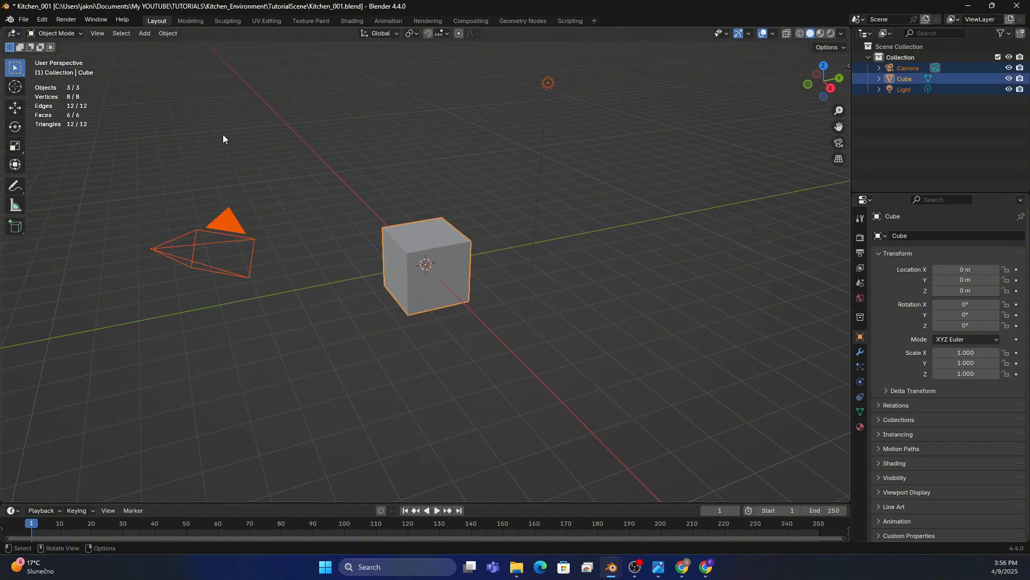
key(x)
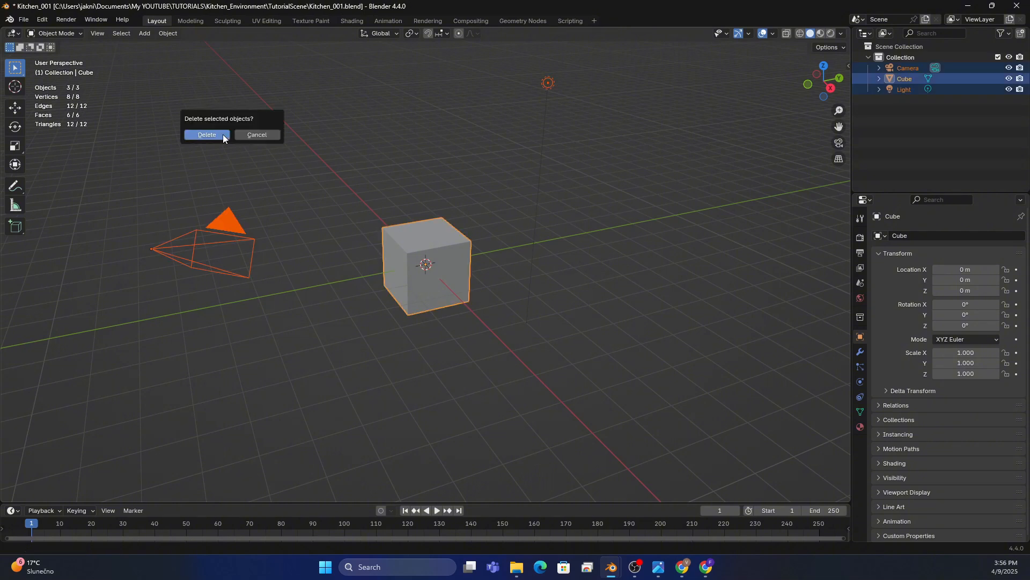
click(224, 134)
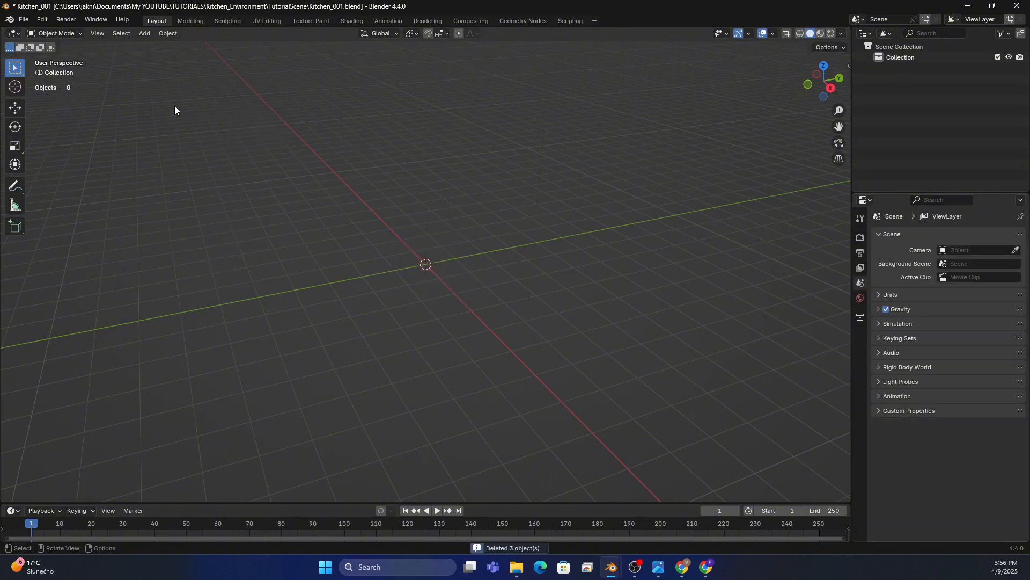
click(92, 20)
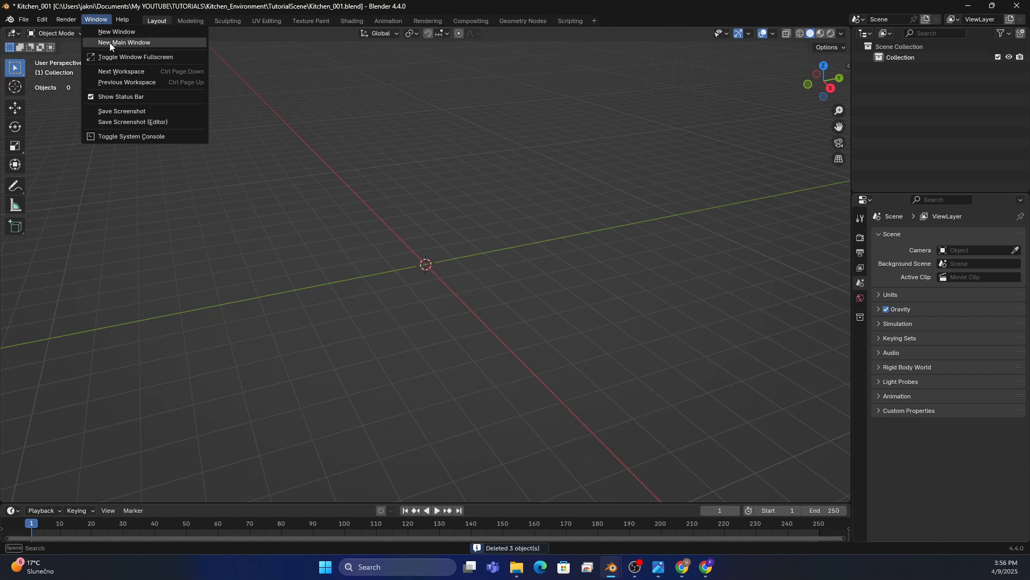
click(122, 57)
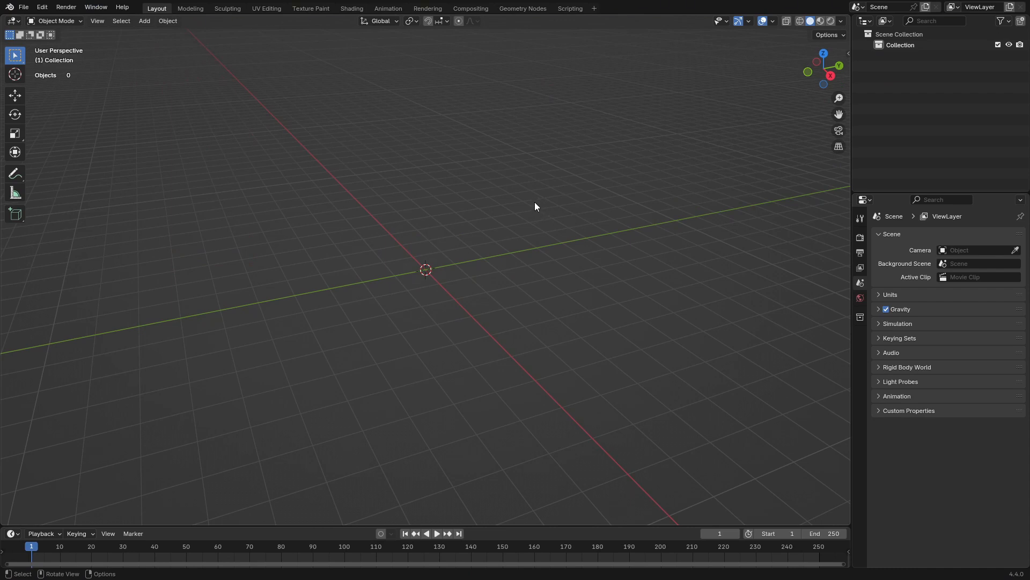
Rename the default collection as Kitchen
double_click(906, 44)
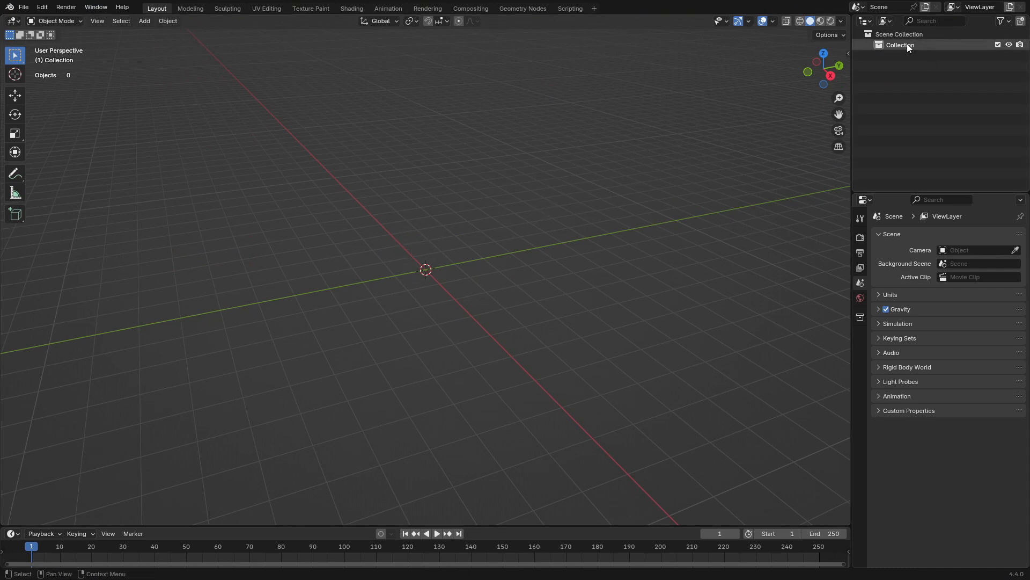
text(Kitchen)
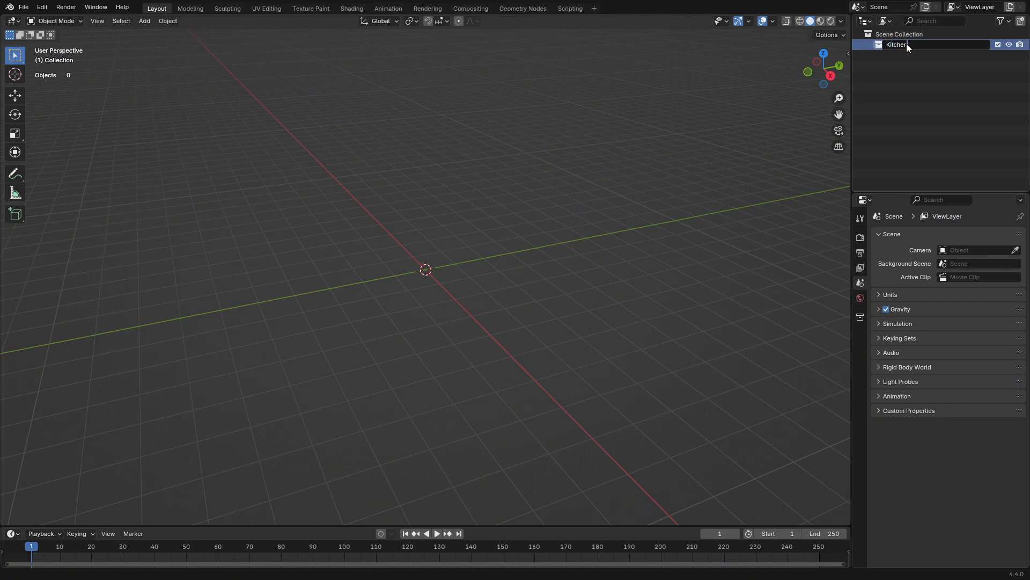
key(Return)
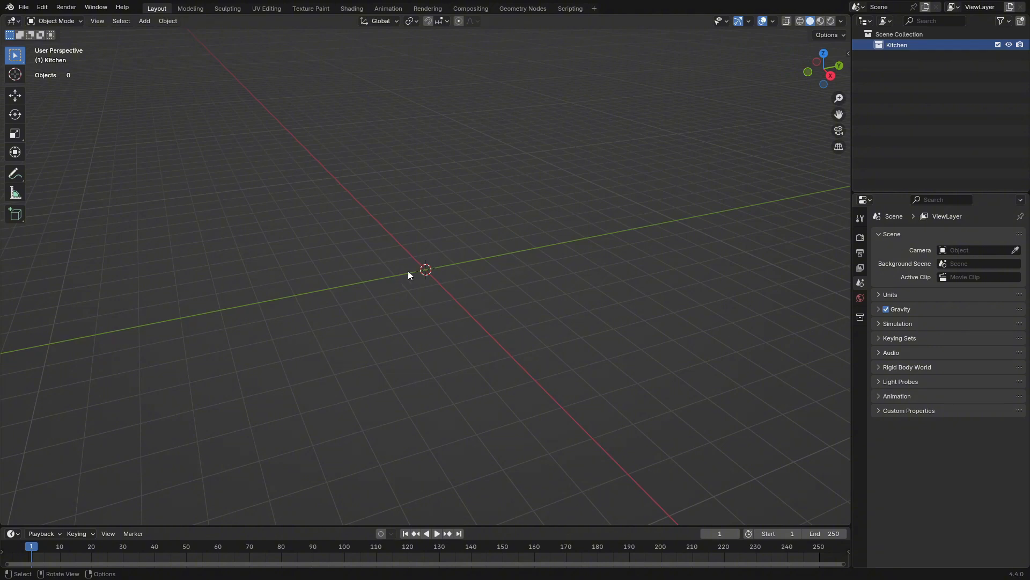
Add a cube mesh at the world origin in the Kitchen collection
key(shift+a)
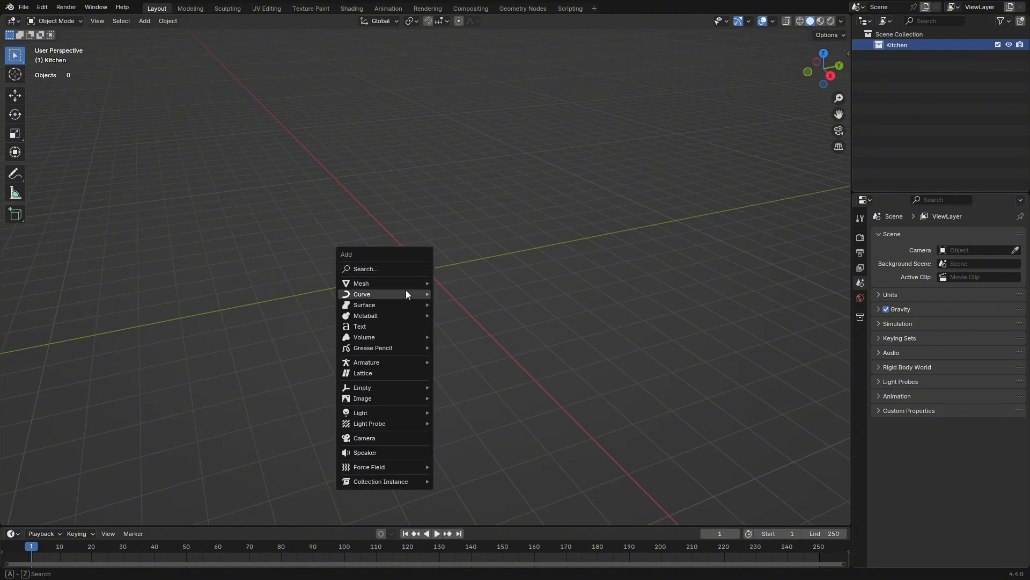
mouse_move(410, 282)
click(484, 293)
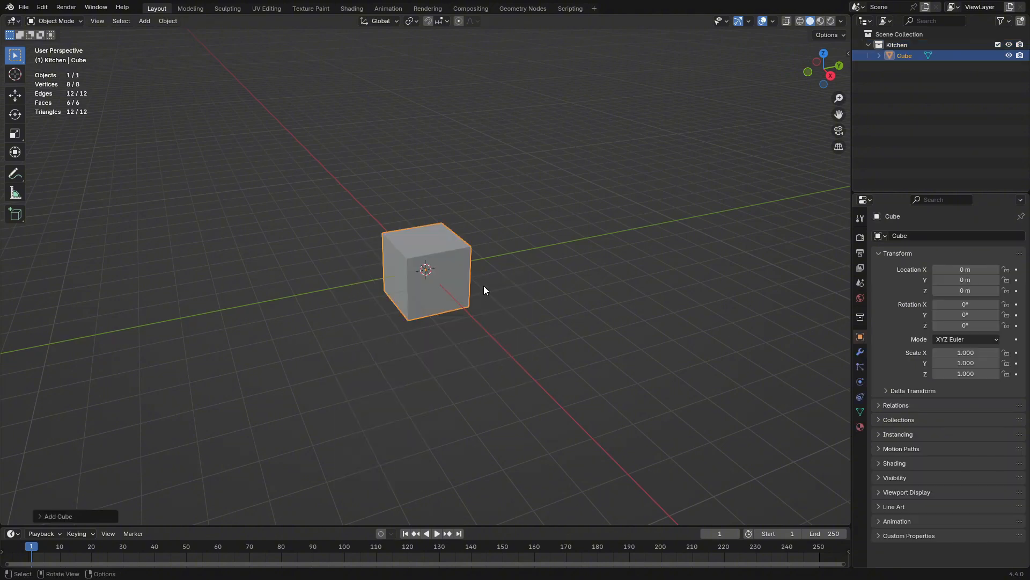
Raise all of the cube's geometry 1 m along Z in Edit Mode so its origin sits at the base, and return to Object Mode
middle_drag(511, 253, 508, 228)
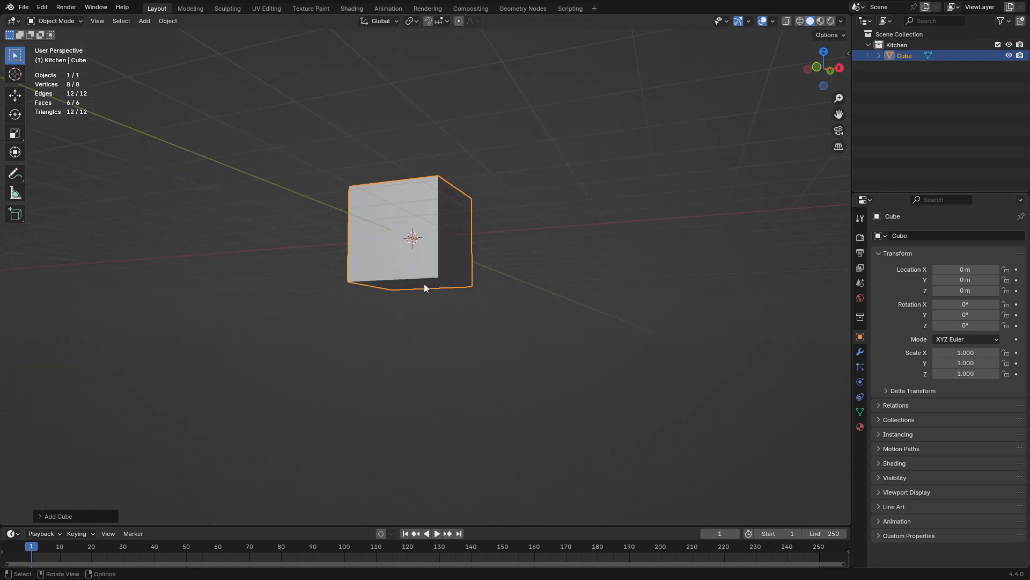
mouse_move(457, 281)
middle_down()
mouse_move(453, 315)
mouse_move(479, 298)
mouse_move(437, 289)
mouse_move(444, 275)
mouse_move(471, 292)
mouse_move(527, 289)
mouse_move(468, 295)
middle_up()
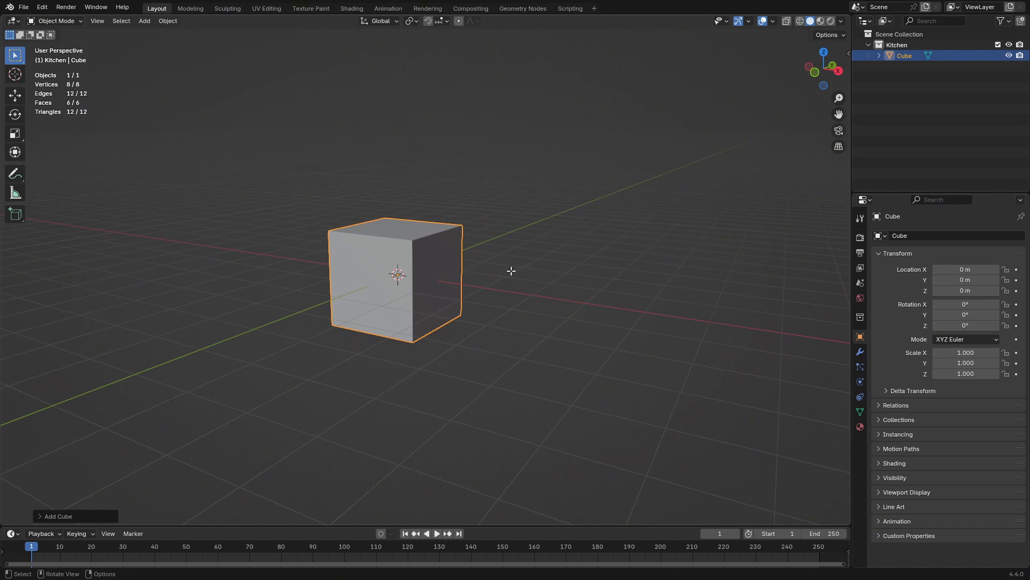
key(Tab)
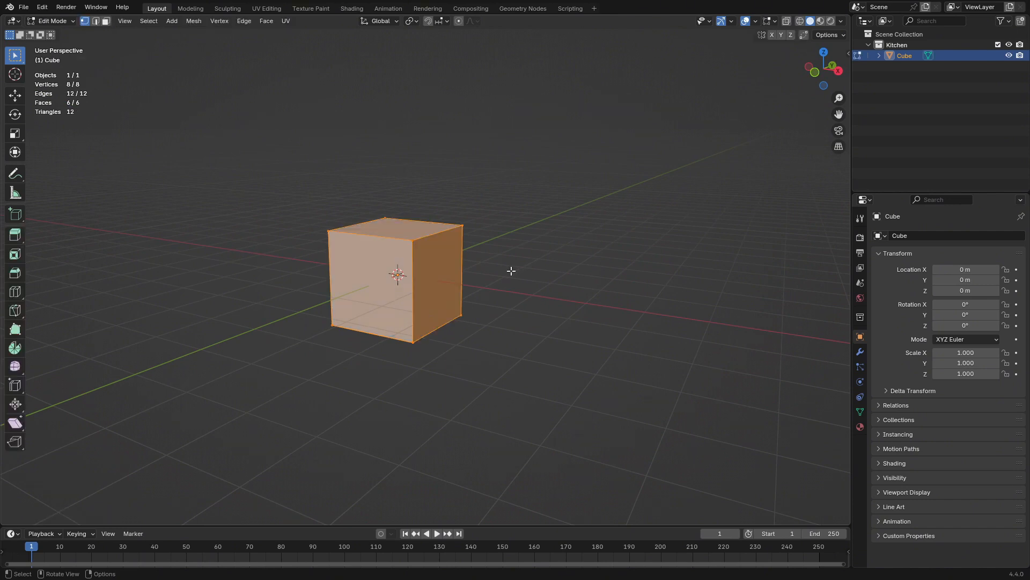
key(g)
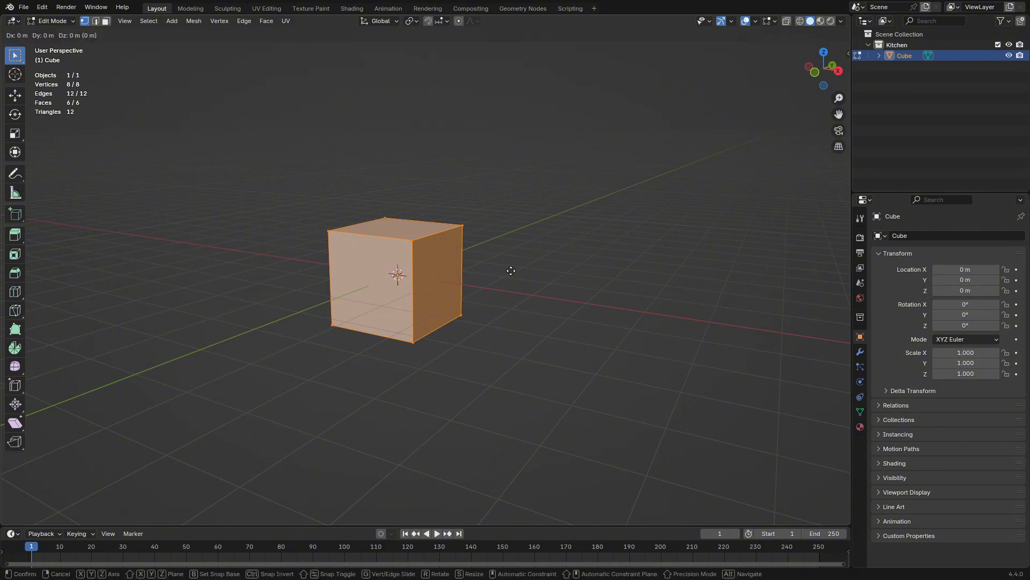
key(y)
text(z)
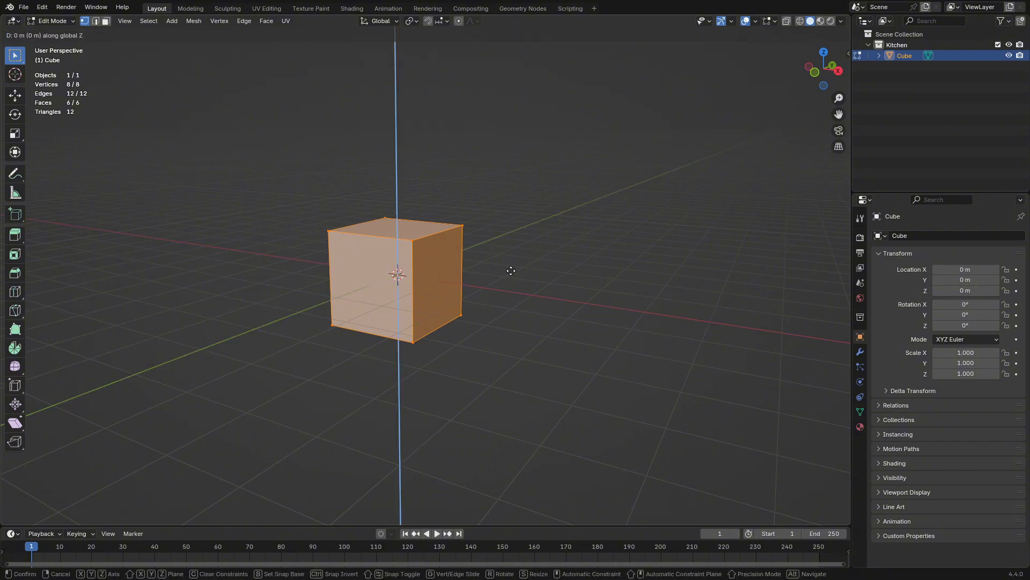
text(1)
key(Return)
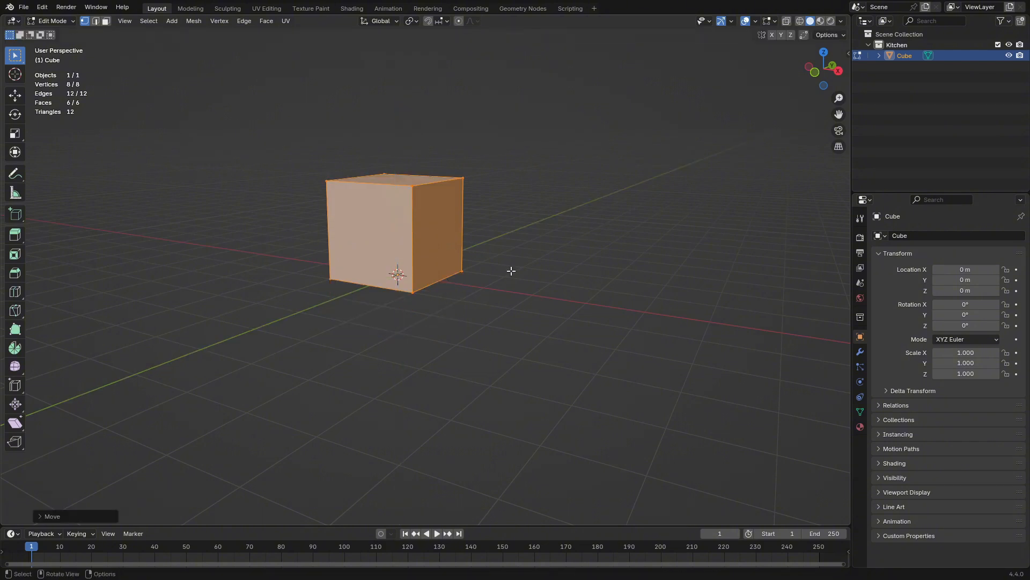
key(Tab)
Scale the cube down uniformly about its base origin to about 0.437 m per side
middle_drag(511, 271, 607, 183)
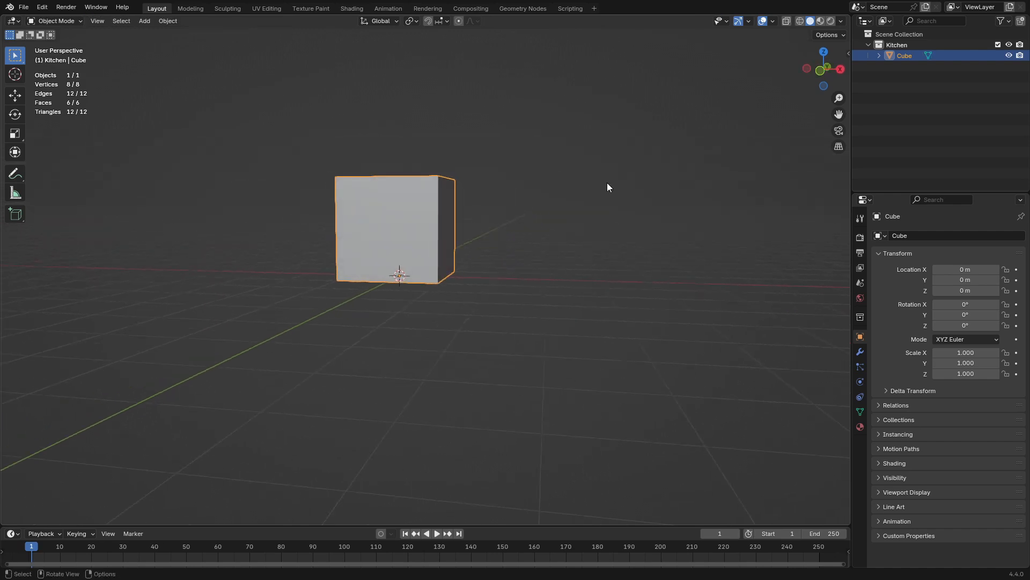
key(s)
click(433, 228)
middle_drag(432, 228, 474, 228)
scroll(448, 243, up, 8)
key(s)
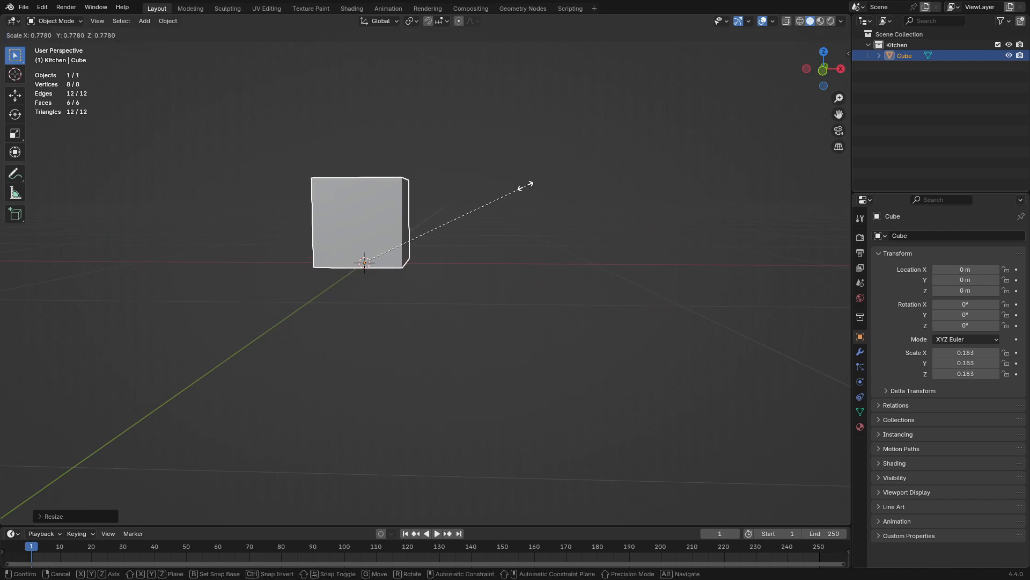
click(565, 175)
scroll(526, 183, down, 5)
middle_drag(488, 188, 491, 229)
Set the cube's X and Y dimensions together to 4 m, trying 2 m first
key(n)
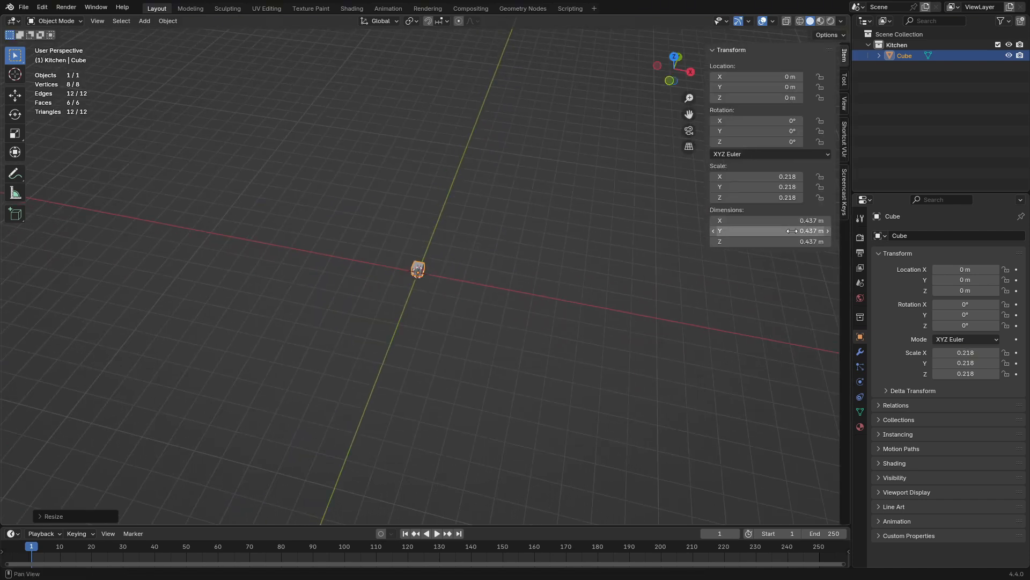
mouse_move(771, 223)
mouse_down()
mouse_move(771, 241)
mouse_move(771, 231)
mouse_up()
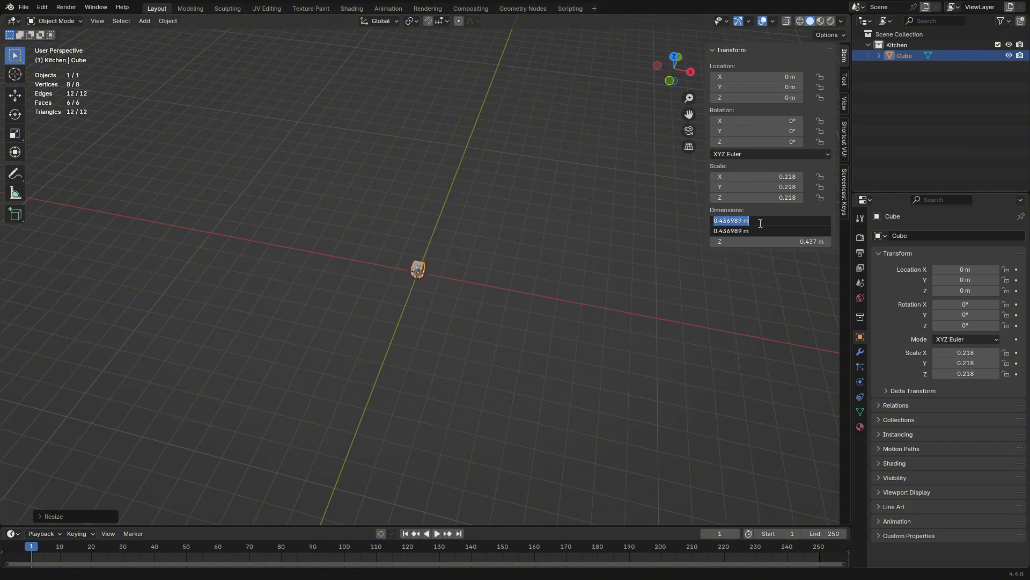
text(2)
key(Return)
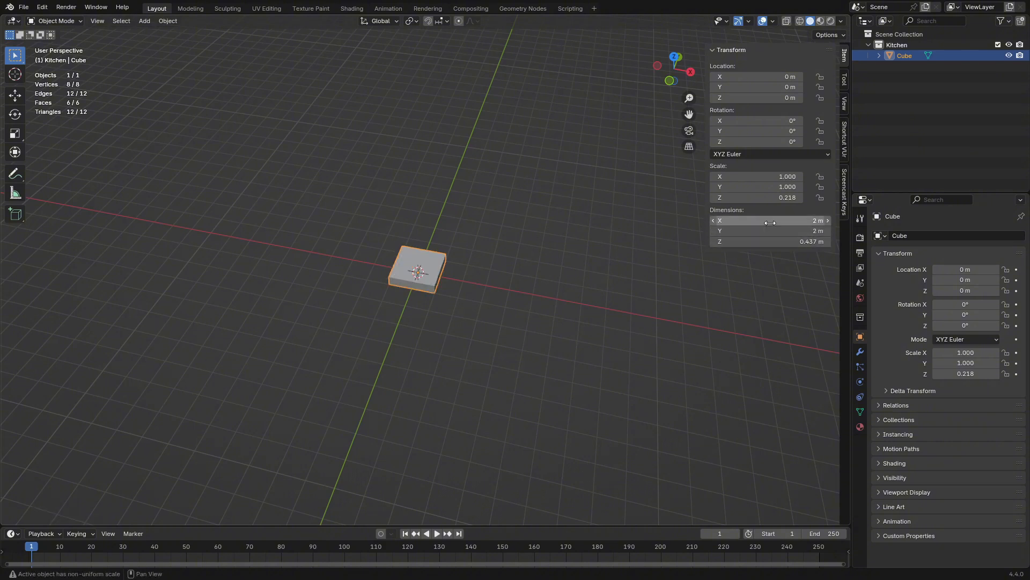
drag(770, 222, 720, 249)
text(4)
key(Return)
Set the Z dimension of the 4 m square cube to 0.05 m to make a thin floor slab
click(760, 242)
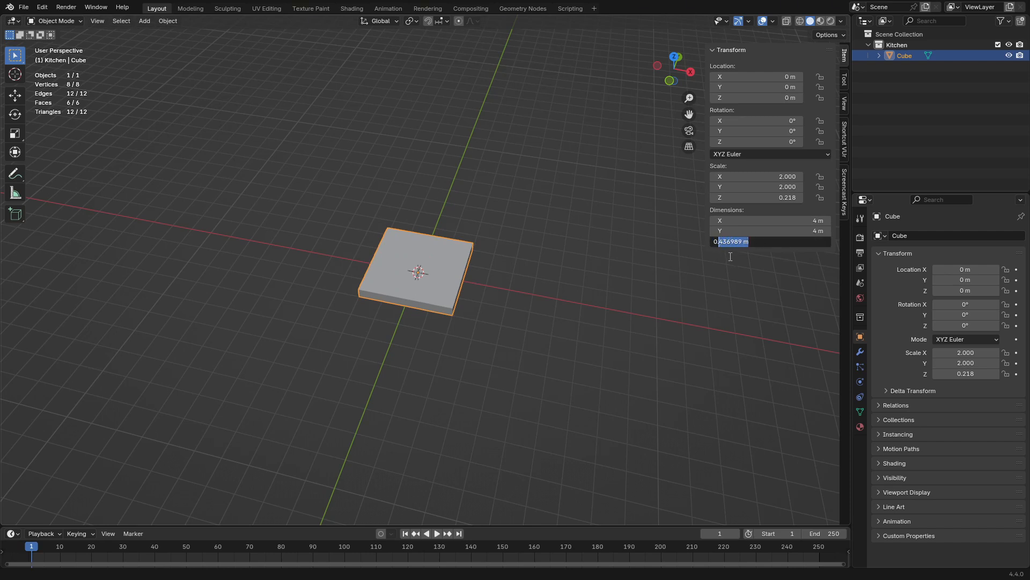
text(05)
key(Return)
Inspect the floor slab and compare it with the kitchen reference picture Environment_sketch.jpg
middle_drag(659, 292, 478, 322)
scroll(526, 294, up, 8)
scroll(467, 282, down, 4)
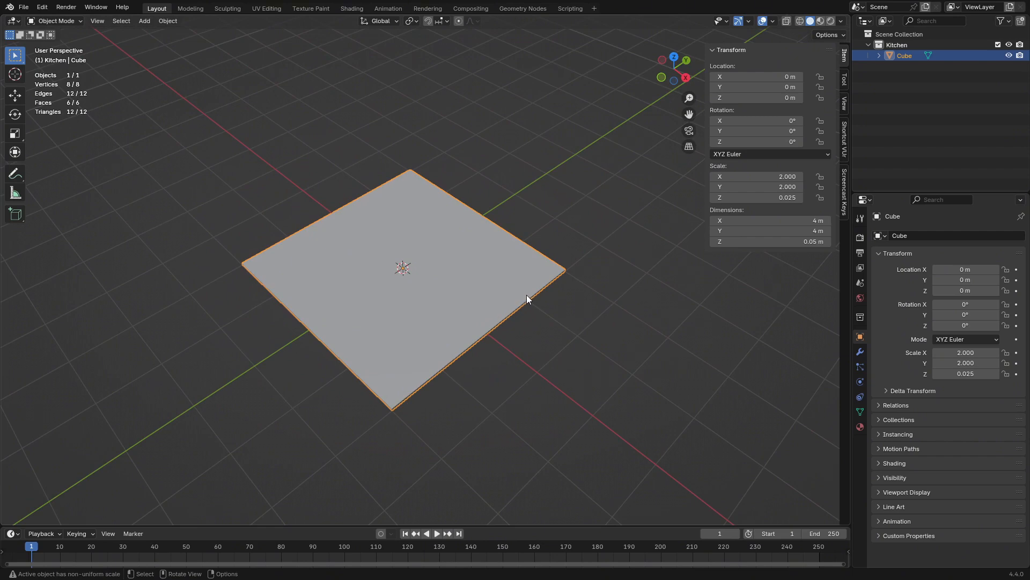
middle_drag(462, 278, 391, 285)
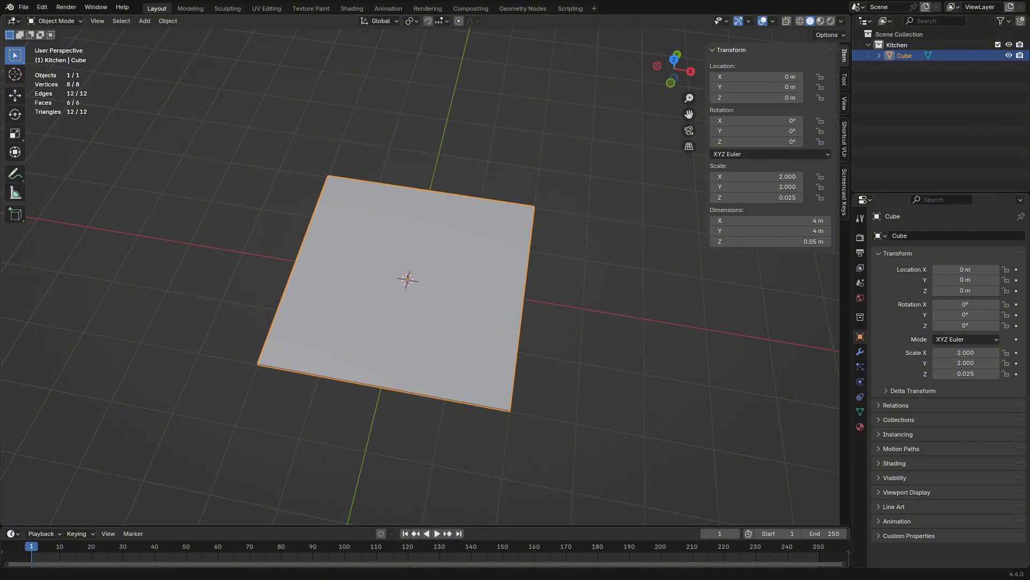
drag(1, 160, 432, 128)
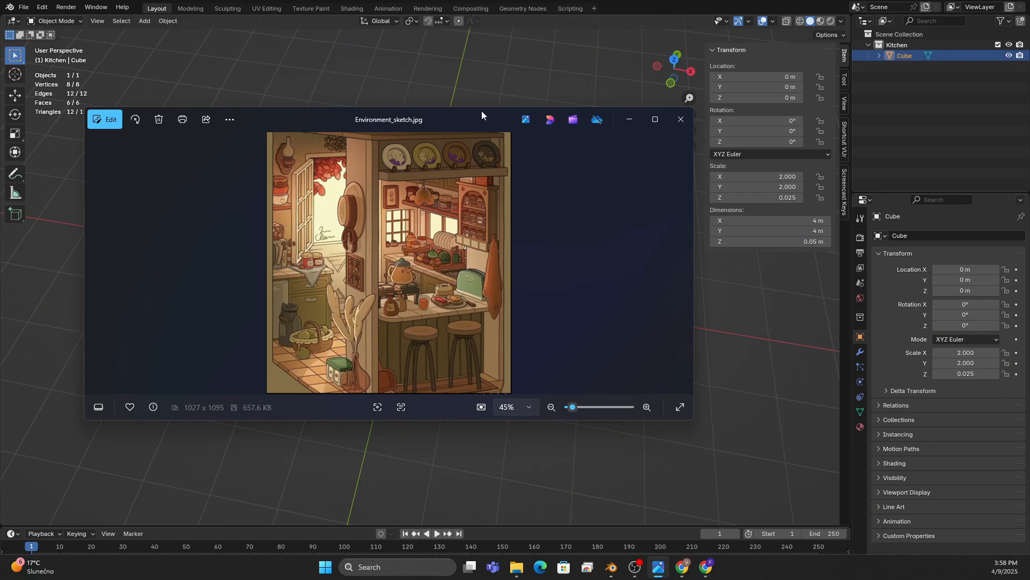
drag(482, 112, 0, 180)
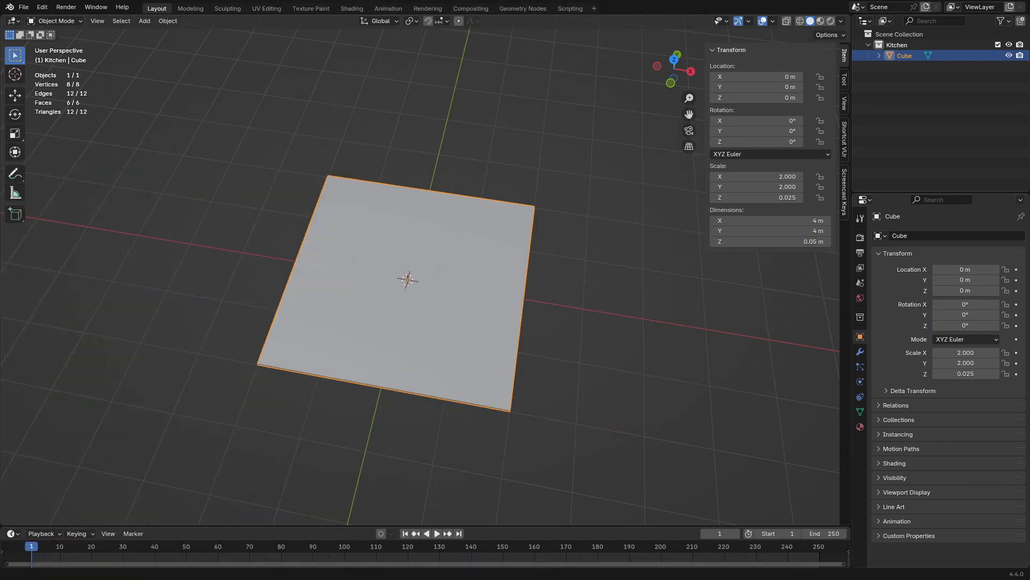
Add a second cube mesh at the centre of the floor slab
middle_drag(501, 271, 447, 327)
key(shift+a)
click(536, 329)
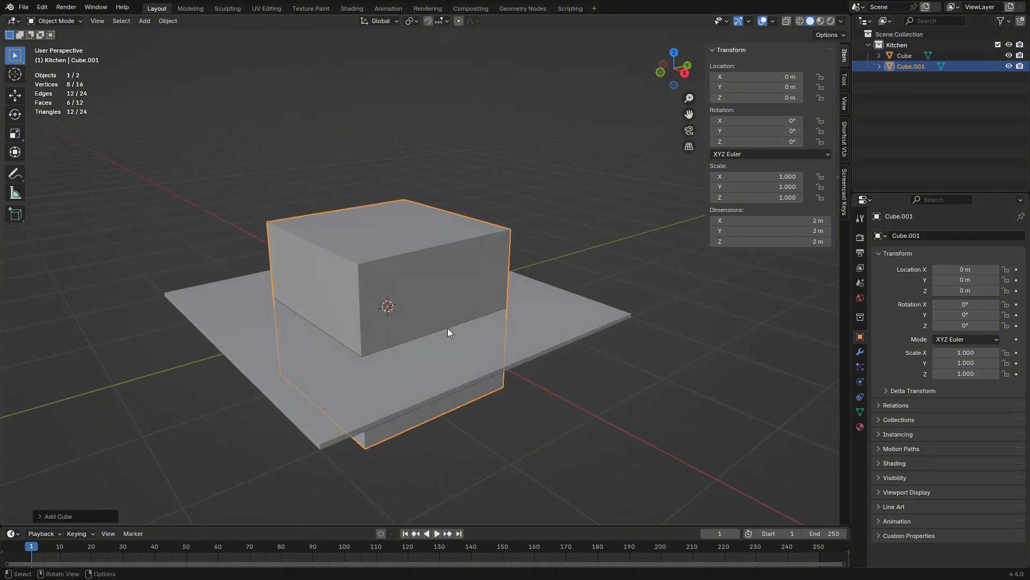
Raise the second cube's geometry 1 m along Z in Edit Mode to put its origin at the base, and return to Object Mode
key(Tab)
key(g)
key(y)
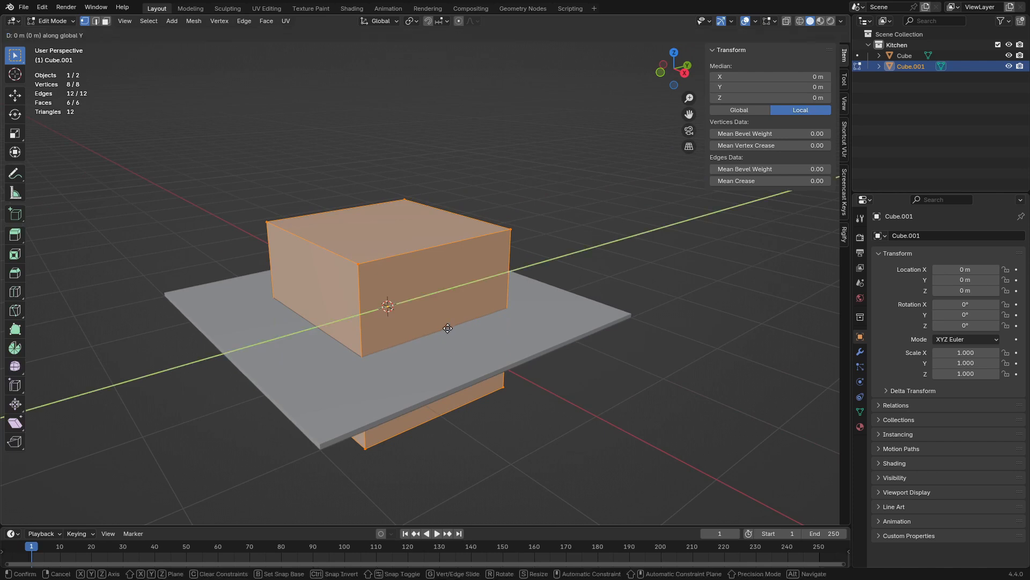
key(z)
key(1)
key(Return)
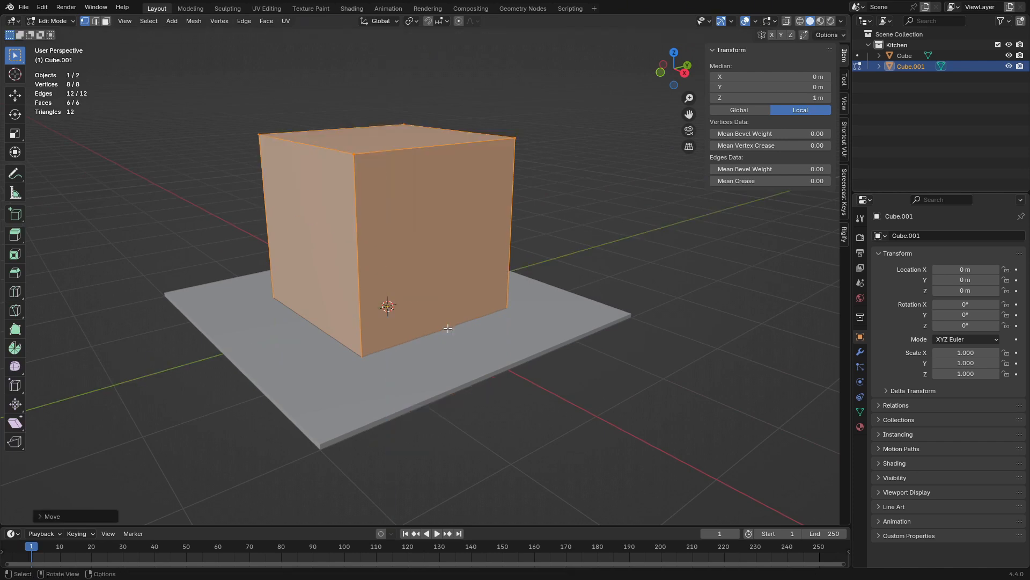
key(Tab)
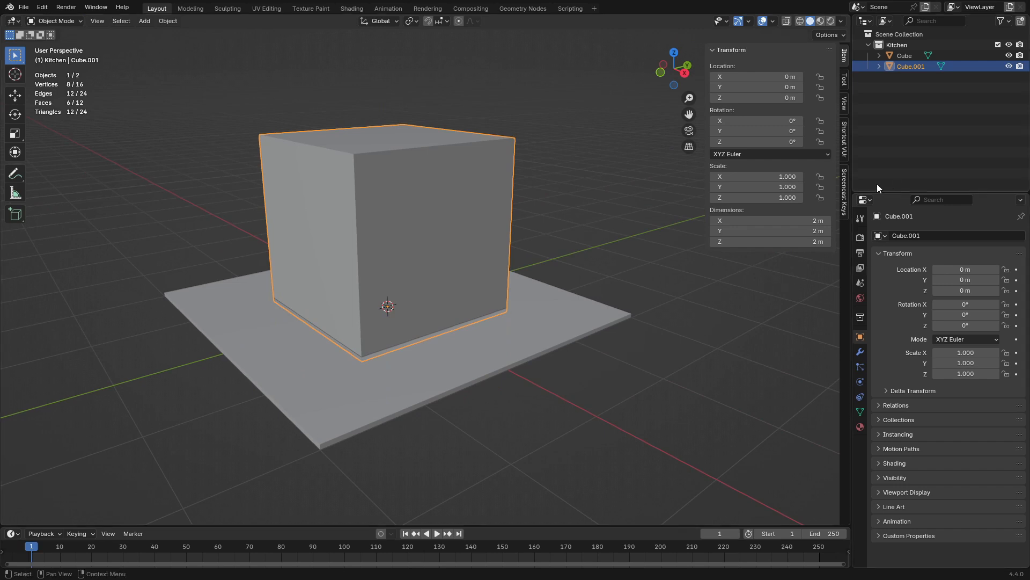
Enable the Screencast Keys display in the viewport and collapse its settings
click(845, 191)
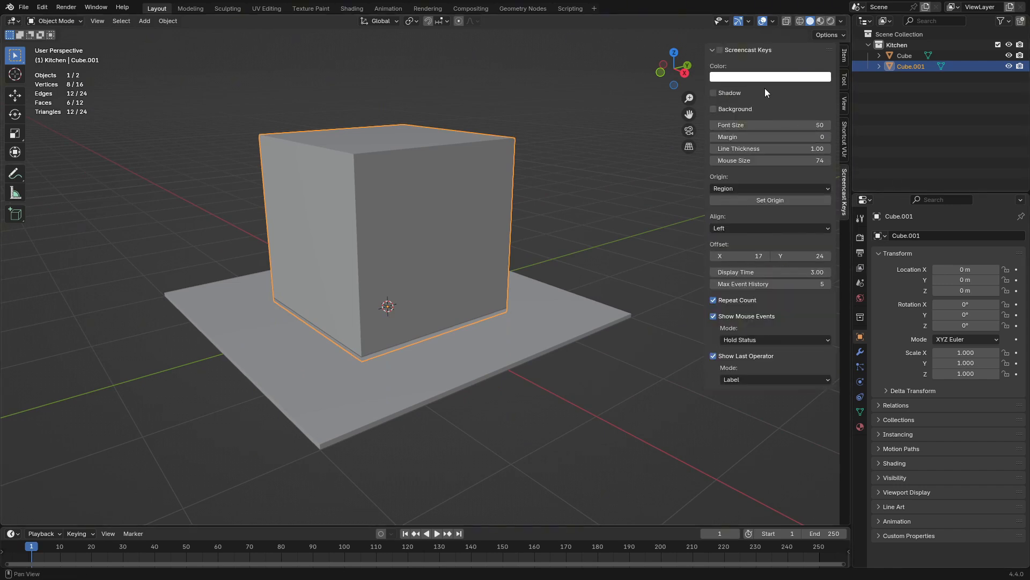
click(720, 50)
click(713, 52)
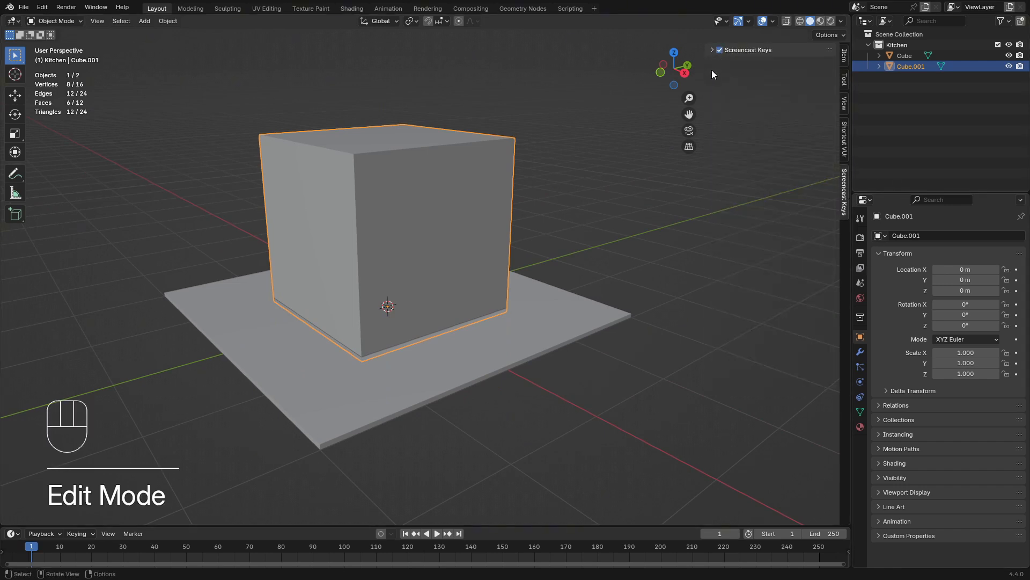
Scale the second cube down uniformly to about 0.257
middle_drag(391, 315, 681, 244)
key(s)
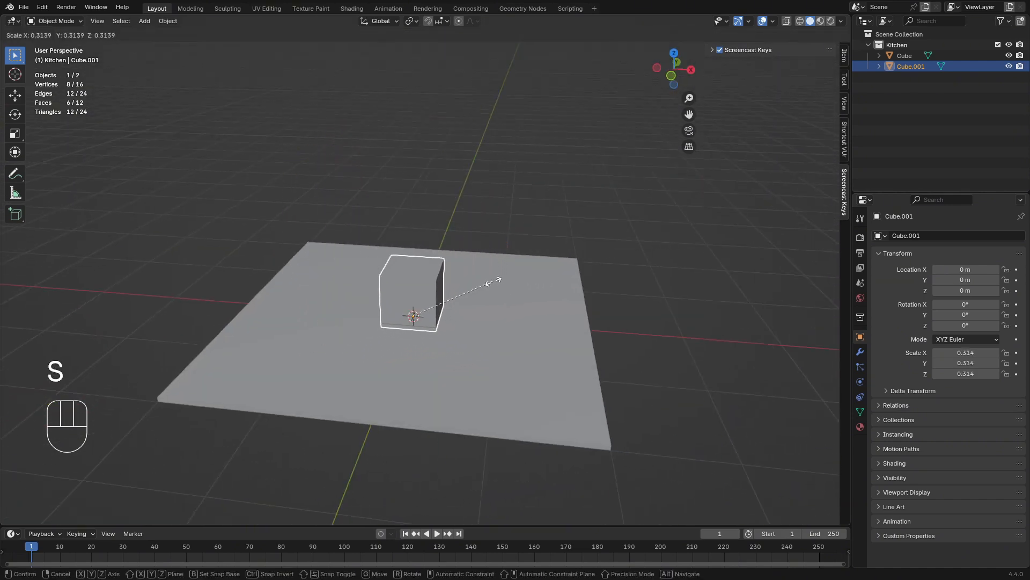
click(485, 290)
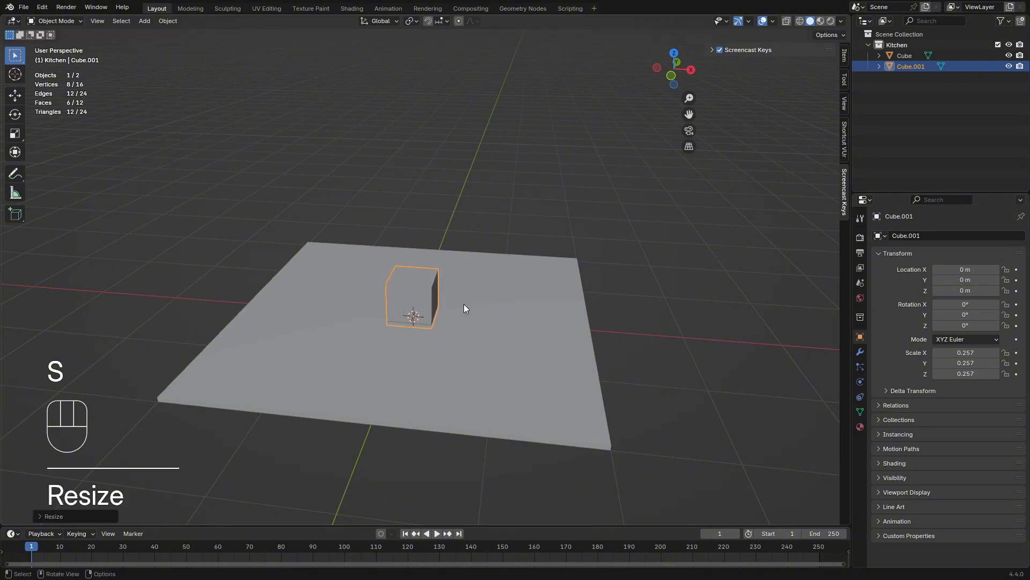
In top view, move the second cube near the floor's corner on the negative X and Y sides, about X -1.60 m, Y -1.50 m
middle_drag(465, 306, 478, 354)
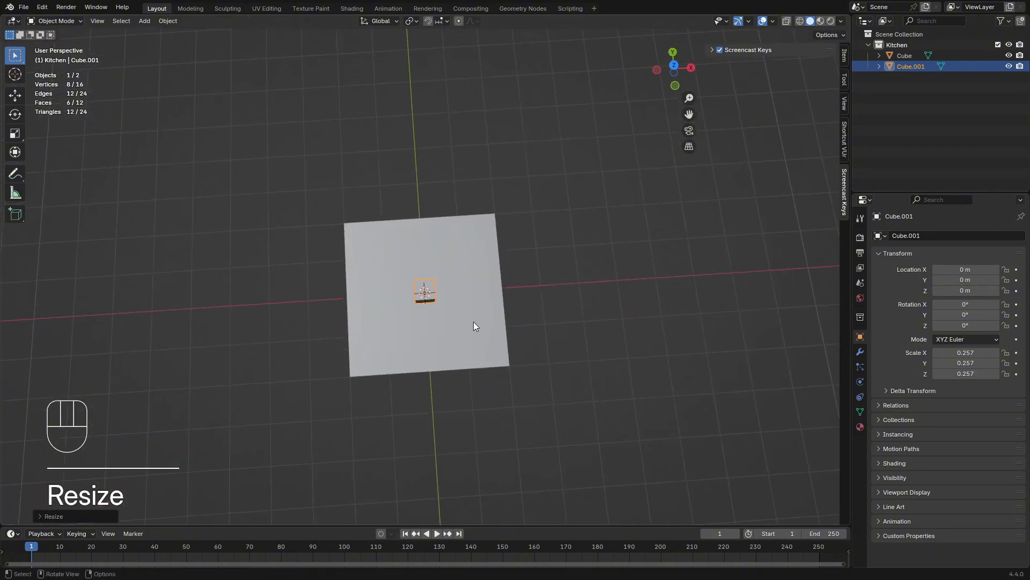
key(KP_7)
scroll(472, 271, up, 2)
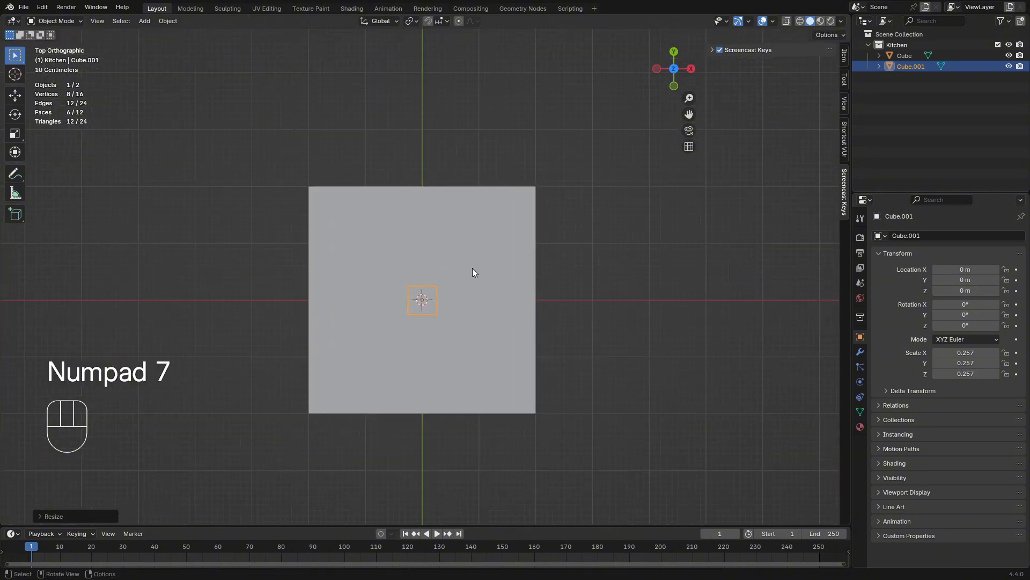
shift+middle_drag(462, 289, 504, 279)
key(g)
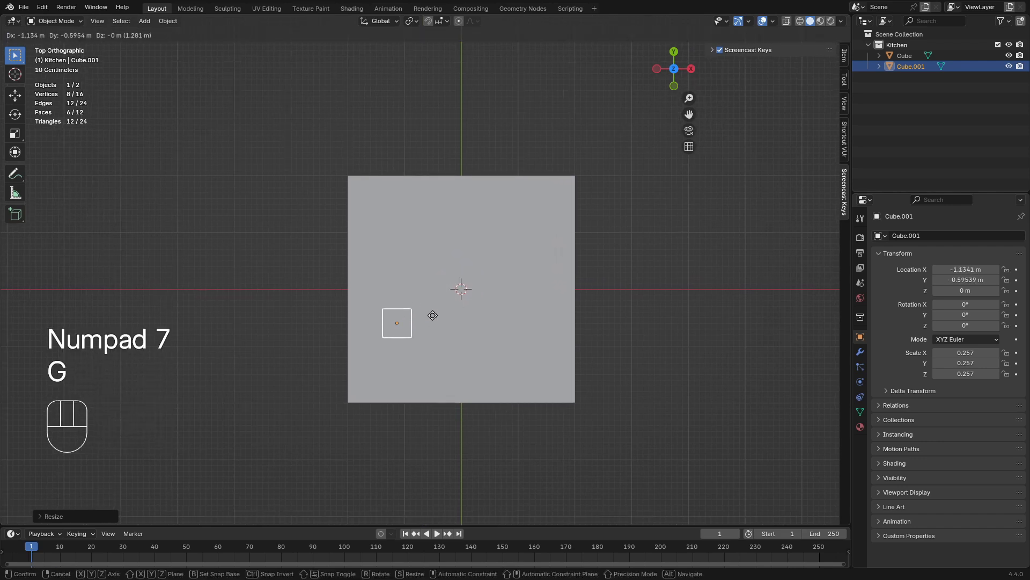
click(415, 355)
Enlarge the corner cube to a uniform scale of about 0.5 and reposition it at about X -1.41 m, Y -1.24 m
key(s)
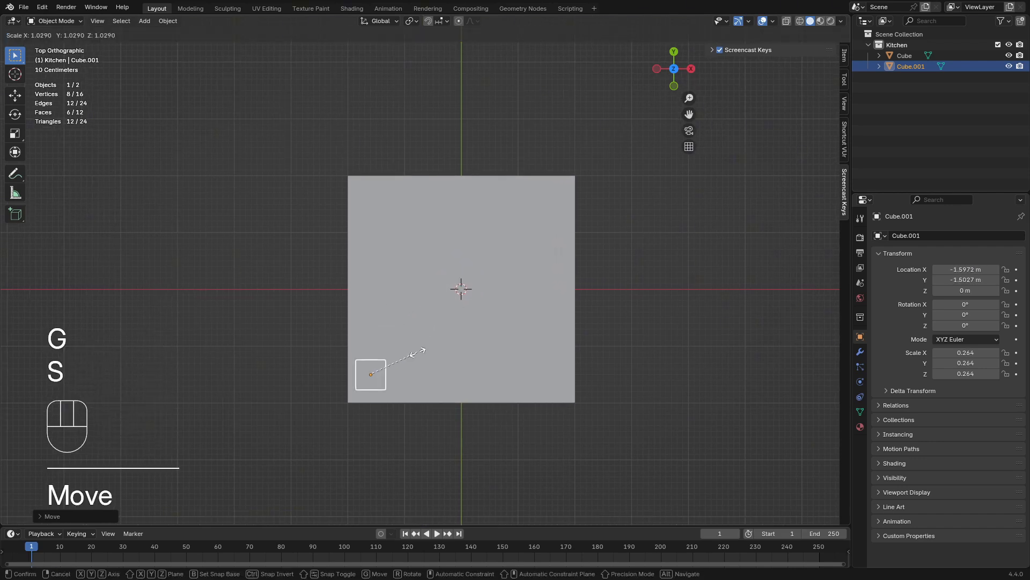
click(447, 343)
key(g)
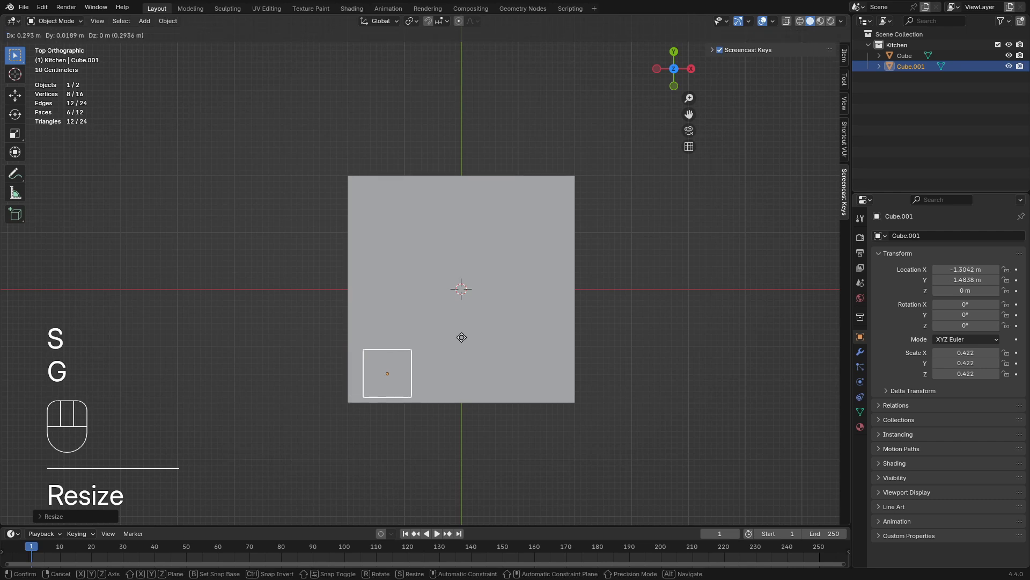
click(459, 324)
key(s)
click(472, 317)
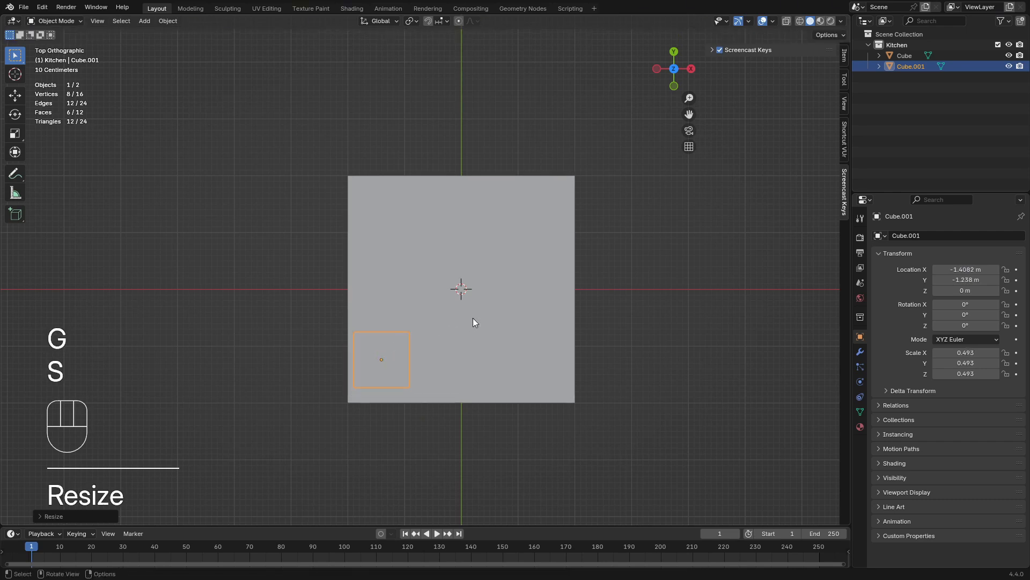
key(g)
key(s)
key(s)
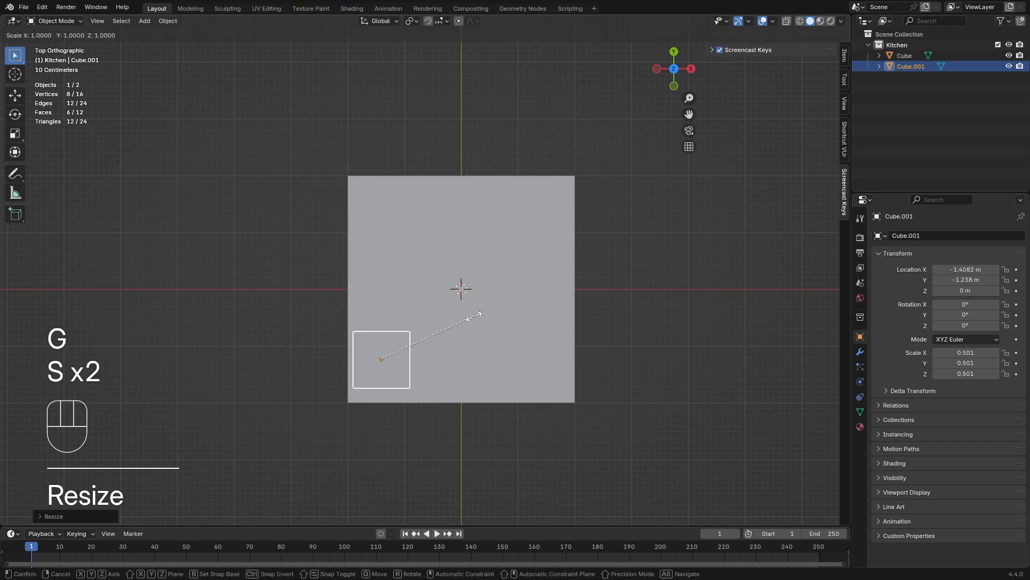
Stretch the corner cube along Y to a scale of about 0.9, shift it along Y to about -1.03 m, and deselect it
key(y)
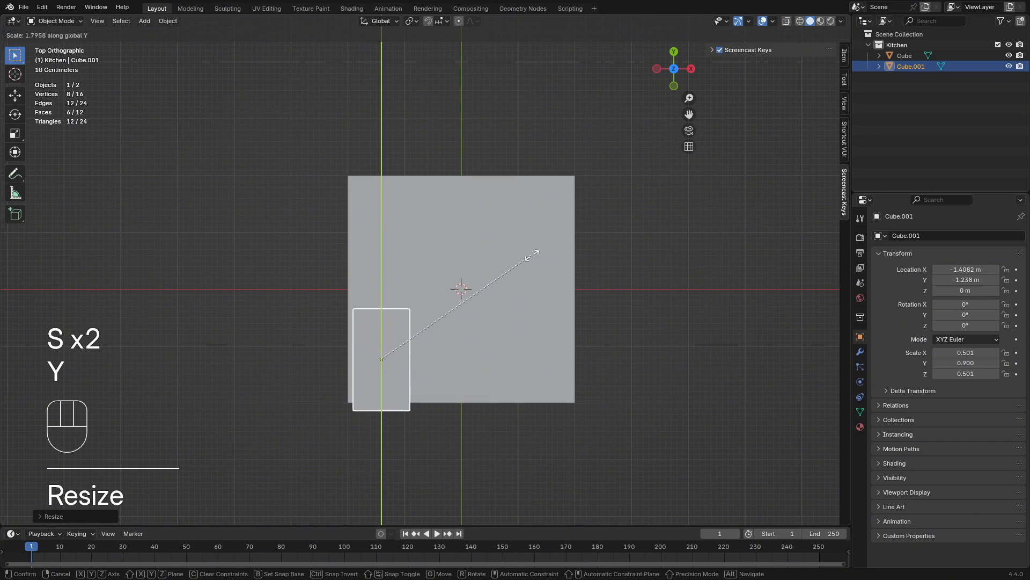
click(533, 255)
key(g)
key(y)
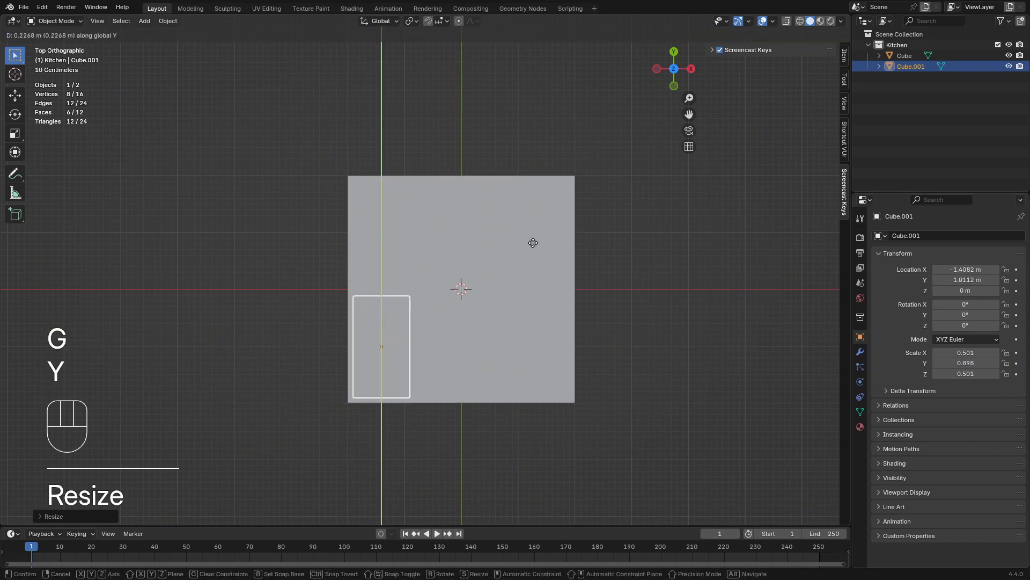
click(533, 243)
click(669, 289)
Add a third cube mesh at the centre of the floor slab
middle_drag(668, 289, 546, 272)
key(shift+a)
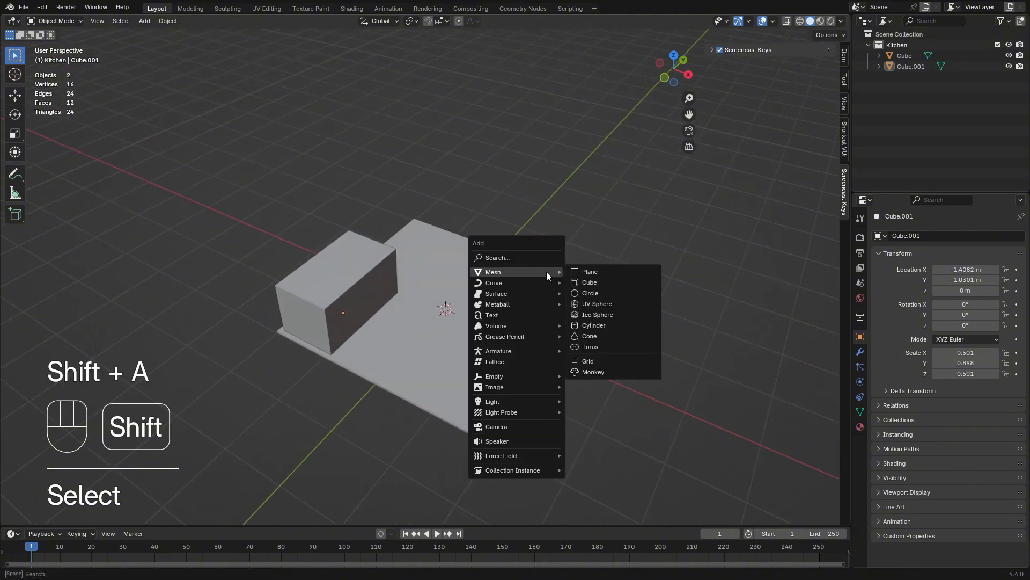
click(590, 282)
Raise the third cube's geometry 1 m along Z in Edit Mode so its origin sits at the base, and return to Object Mode
middle_drag(589, 282, 564, 275)
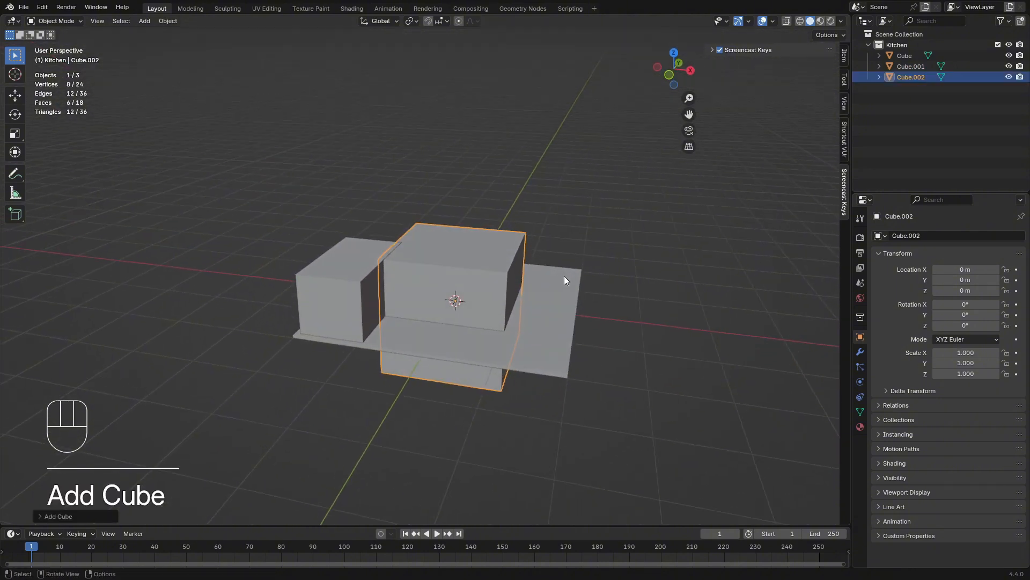
key(Tab)
key(Tab)
key(Tab)
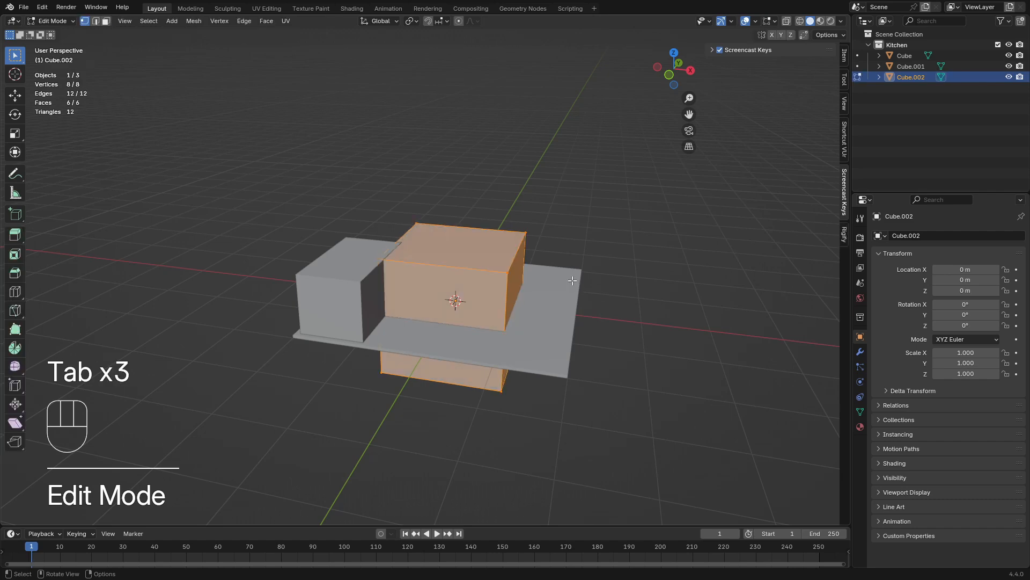
key(g)
key(z)
key(y)
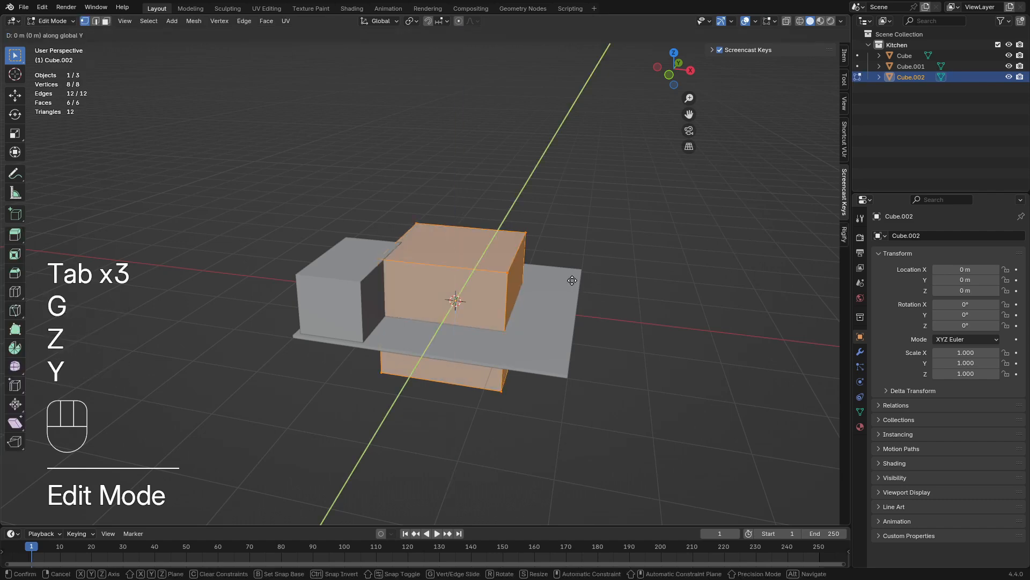
key(z)
key(KP_1)
key(Return)
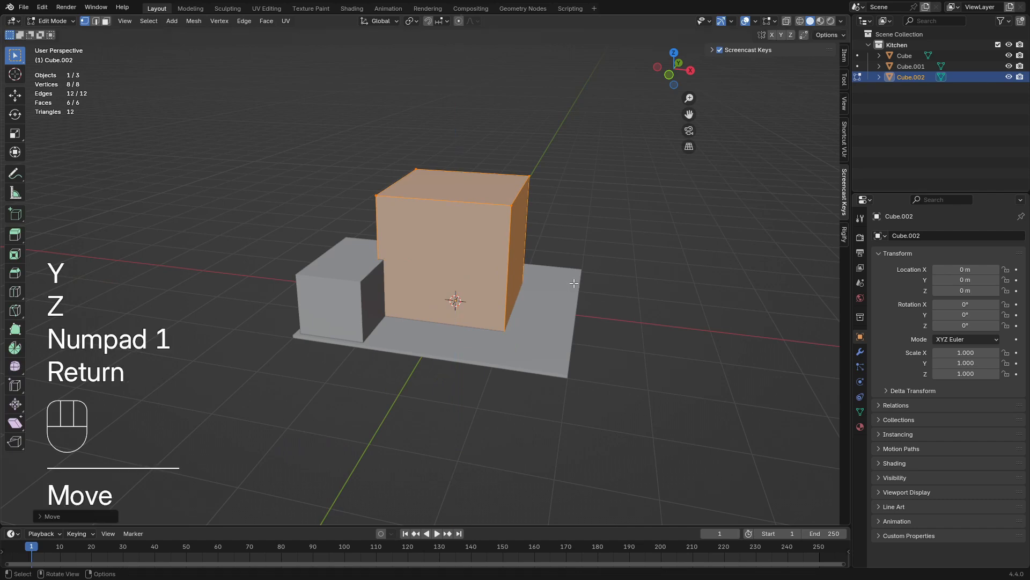
key(Tab)
Scale the third cube down to about 0.309 and flatten it along X to a scale of about 0.028
middle_drag(578, 297, 623, 279)
key(s)
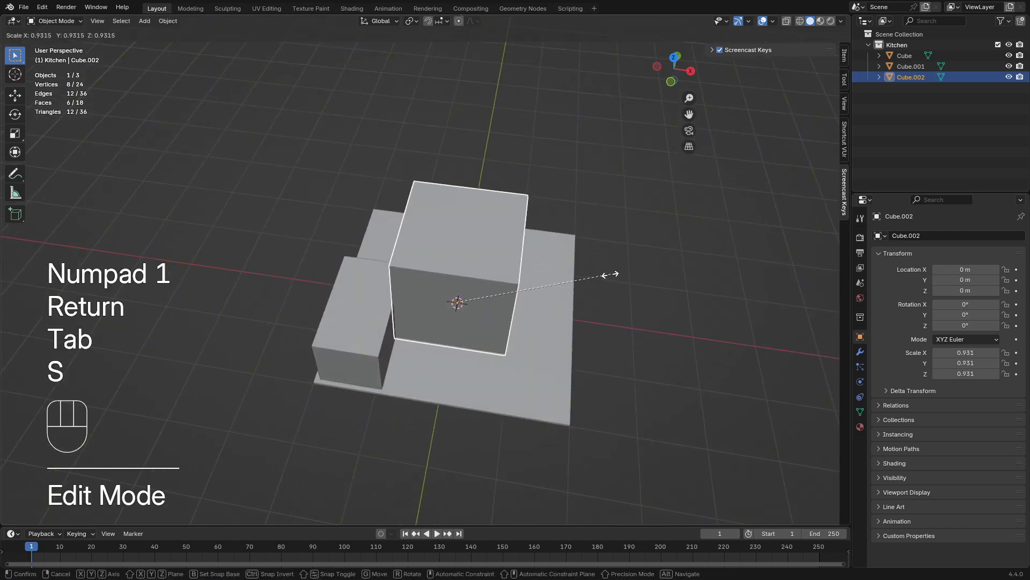
click(518, 274)
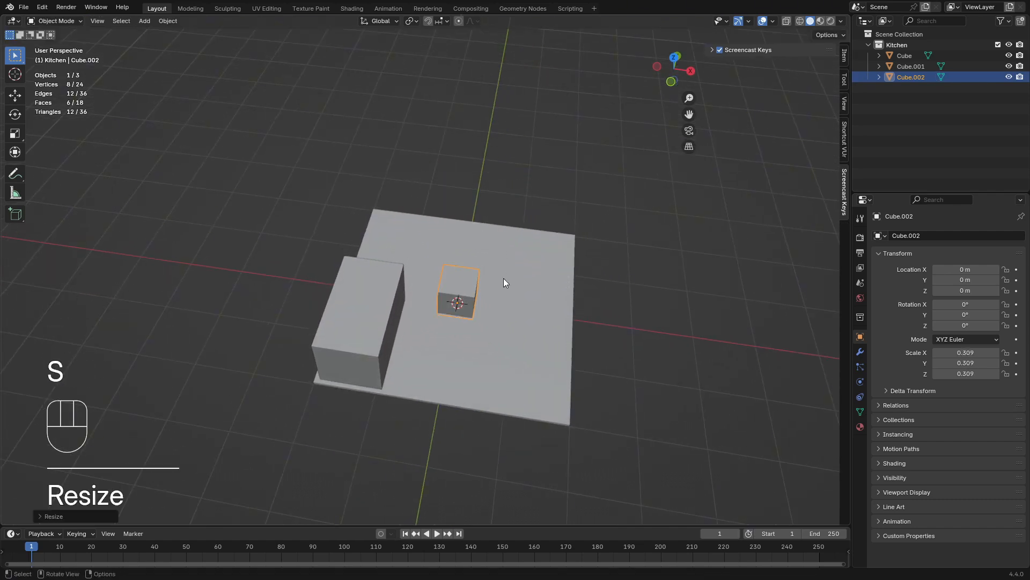
key(s)
key(x)
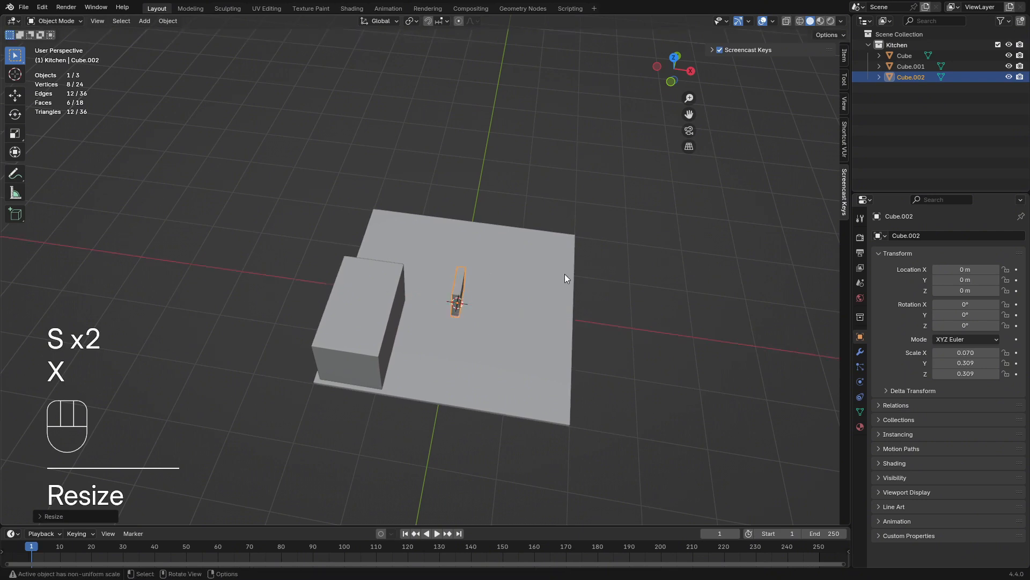
key(s)
key(x)
click(504, 280)
Show the thin panel's transform properties and set its Y dimension to 4 m
middle_drag(499, 281, 594, 271)
key(n)
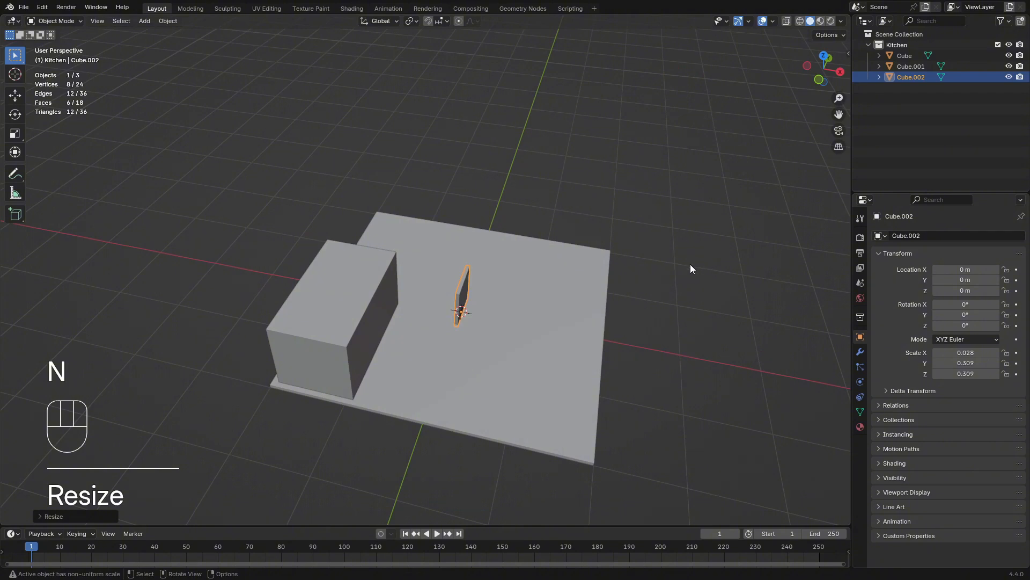
key(n)
click(844, 55)
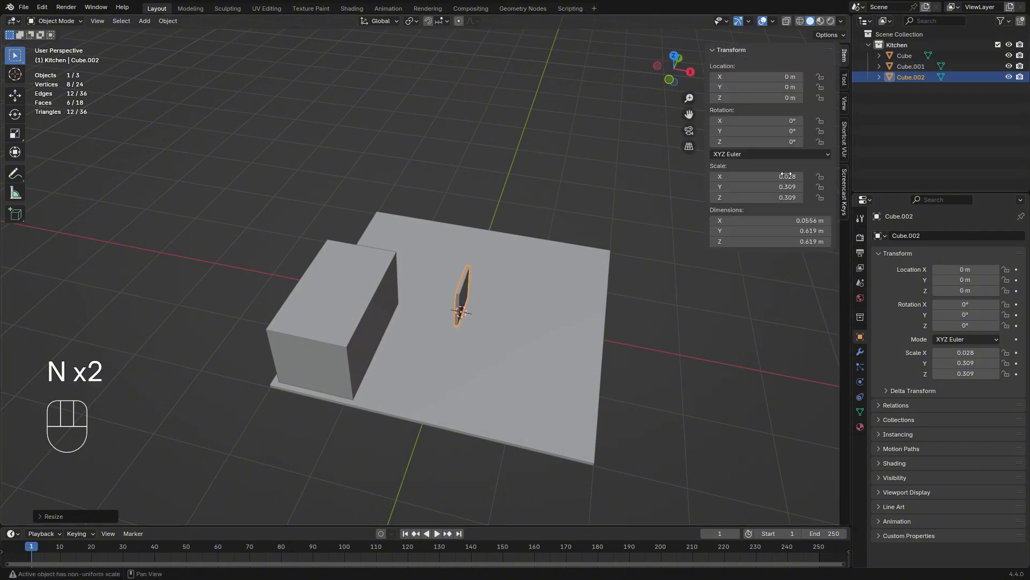
click(769, 231)
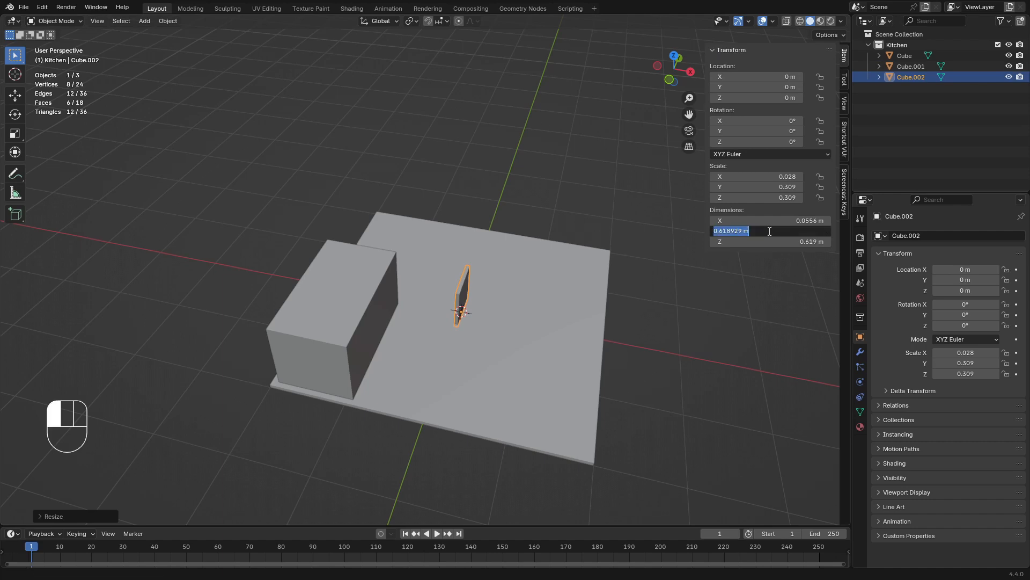
text(4)
key(Return)
Try values of 2 and 0 for the thin panel's X dimension
middle_drag(665, 276, 526, 269)
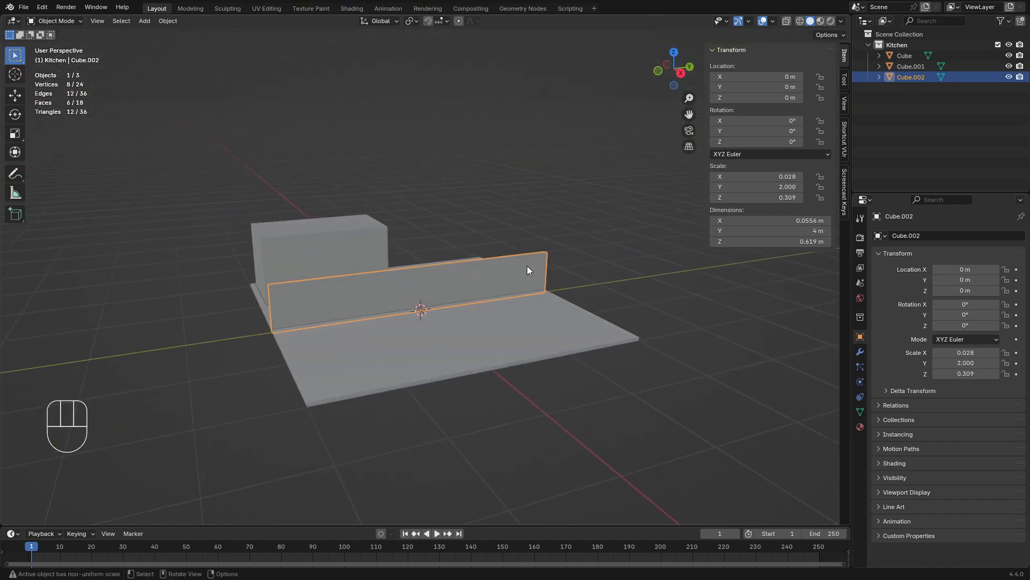
click(811, 220)
text(2)
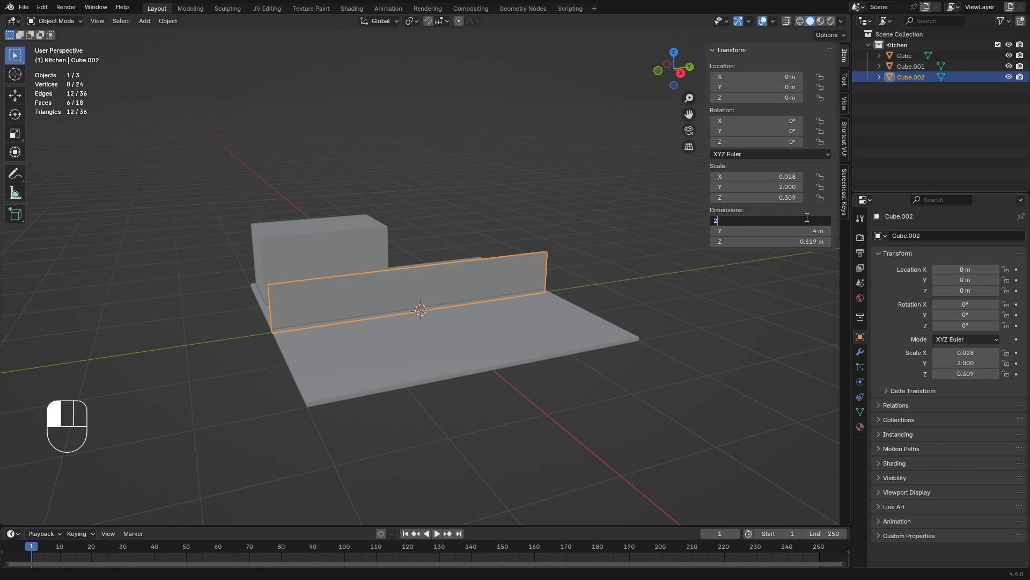
key(Return)
click(795, 220)
text(0)
key(Return)
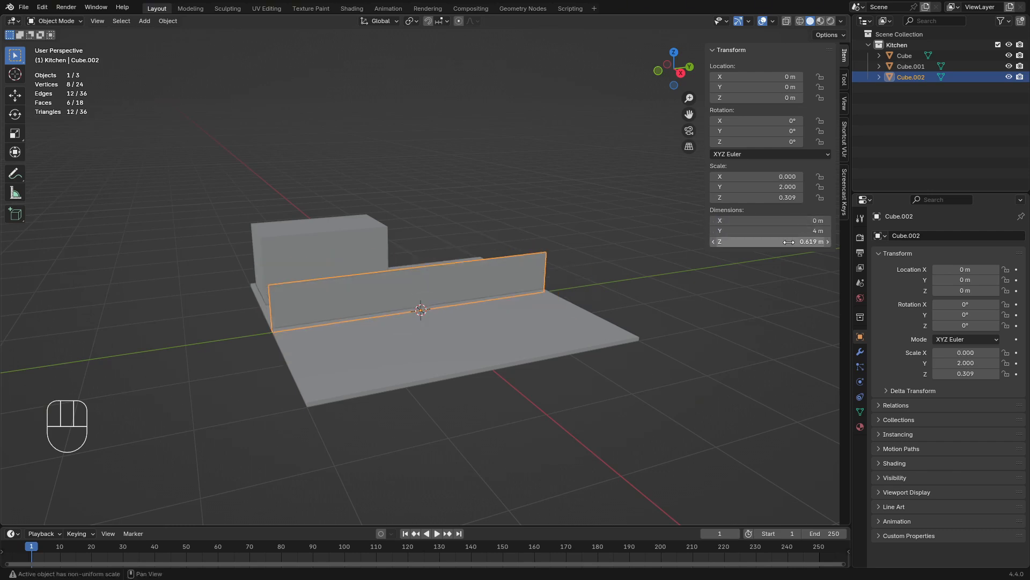
Set the upright panel's Z dimension to 2 m and its X dimension to 0.05 m to form a wall
click(789, 242)
text(2)
key(Return)
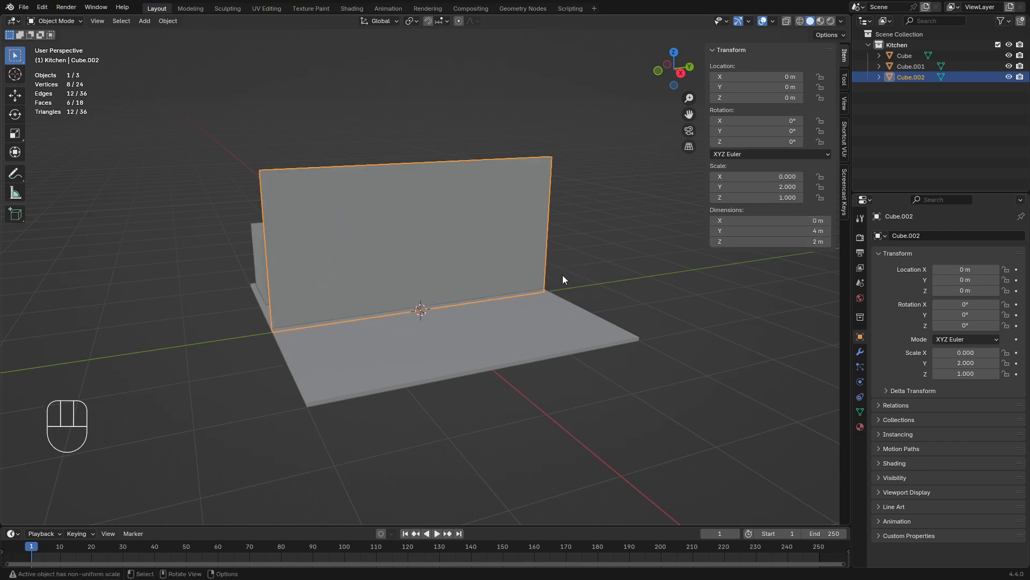
middle_drag(562, 275, 645, 305)
click(805, 221)
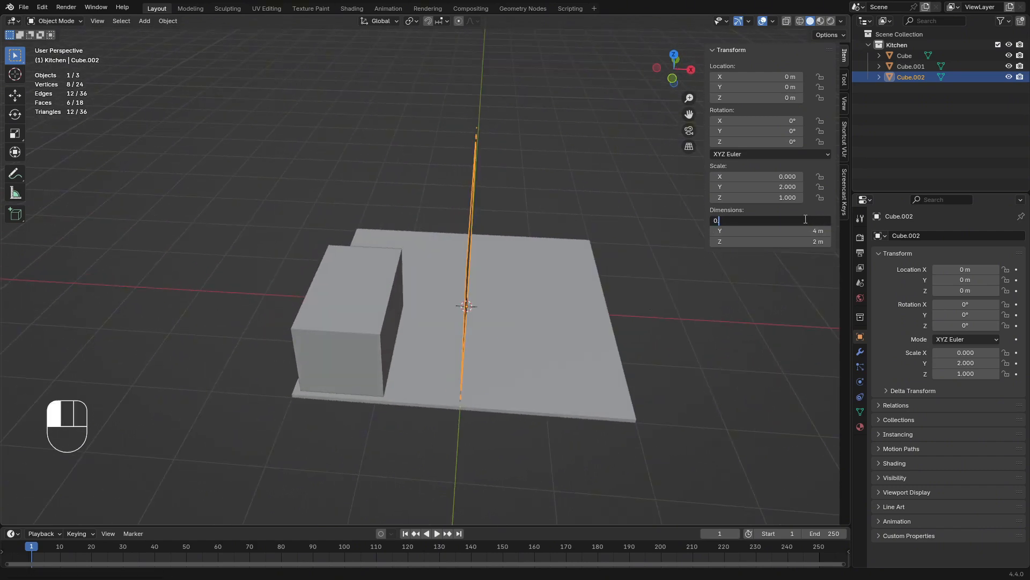
key(Return)
Move the wall along X to the floor's edge behind the block, at about X -2.02 m
middle_drag(587, 288, 565, 296)
key(g)
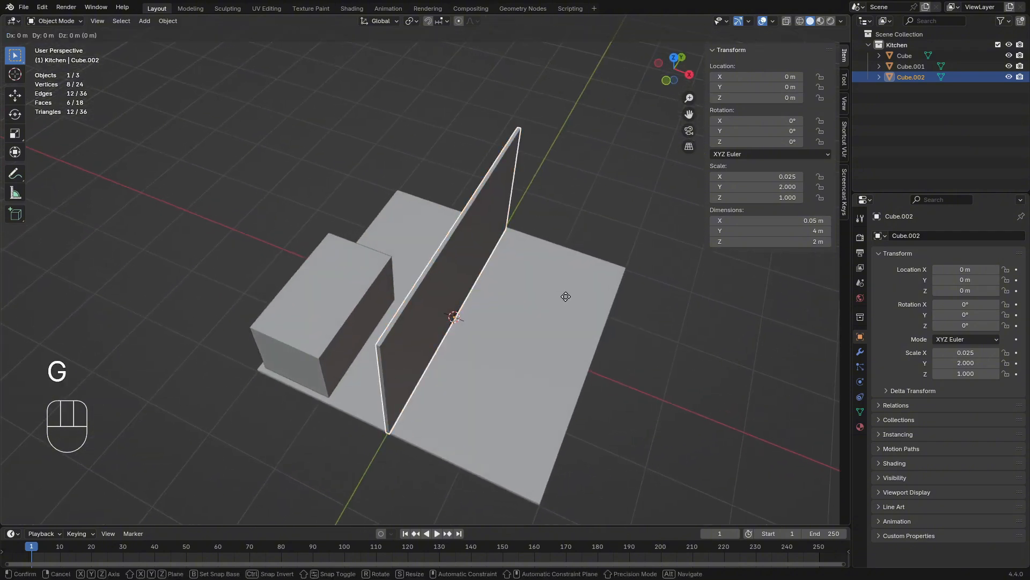
key(y)
key(x)
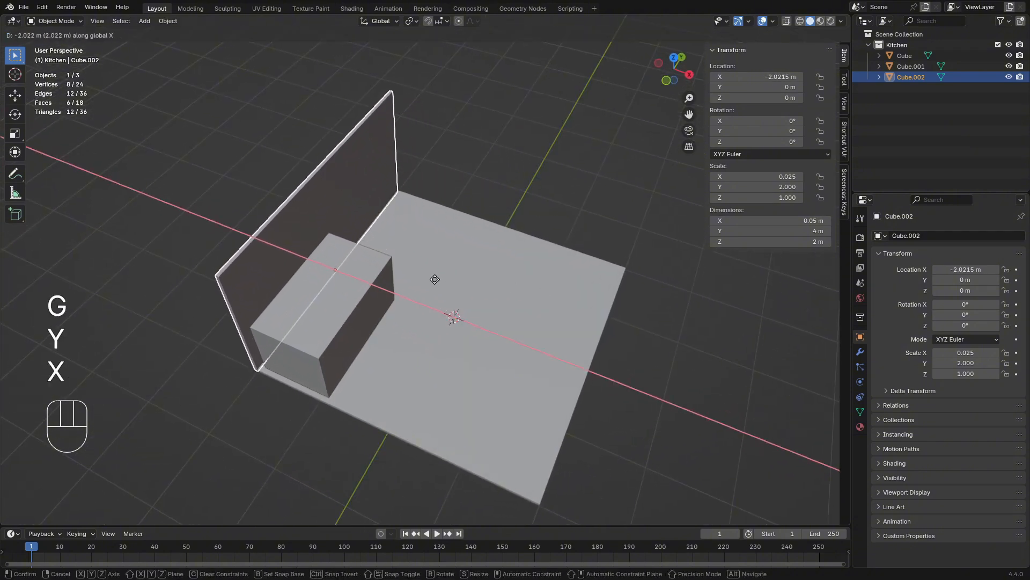
click(433, 280)
Nudge the wall along X to about -1.98 m to line it up with the floor's edge
middle_drag(435, 279, 491, 261)
key(g)
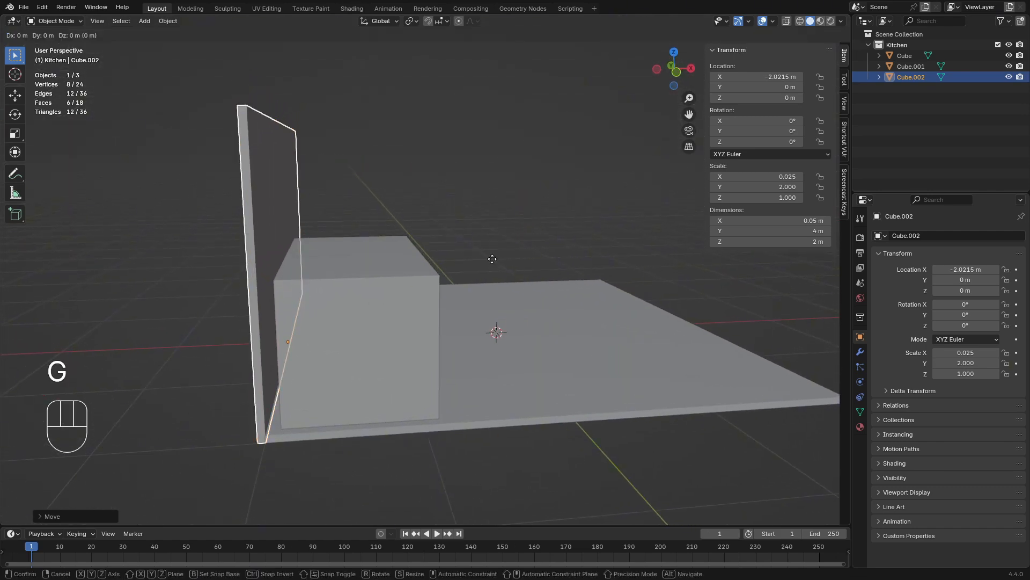
key(x)
click(485, 230)
click(484, 231)
Set the wall's Z dimension to 4 m
middle_drag(484, 232, 388, 221)
scroll(420, 234, down, 4)
click(389, 221)
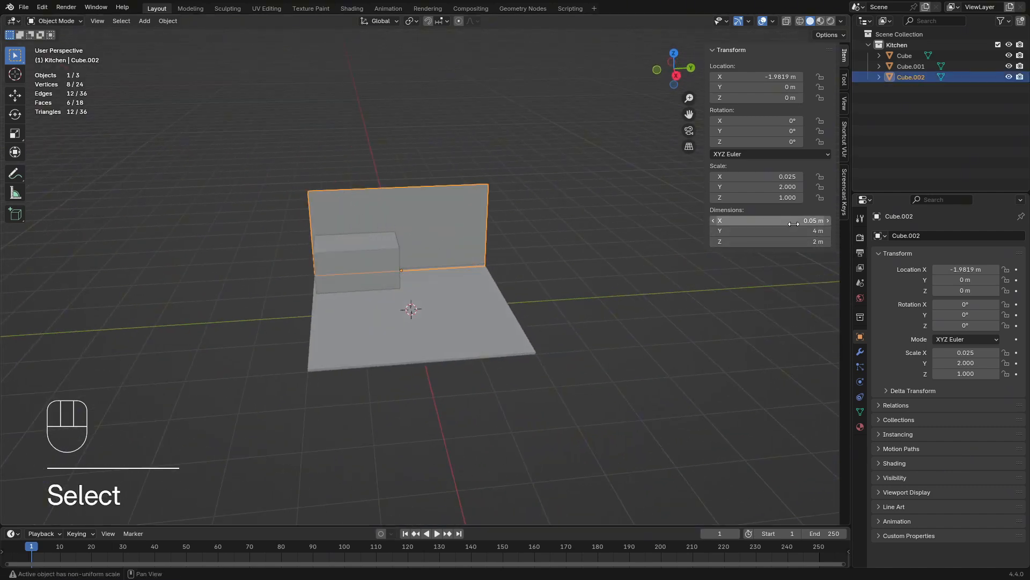
click(794, 242)
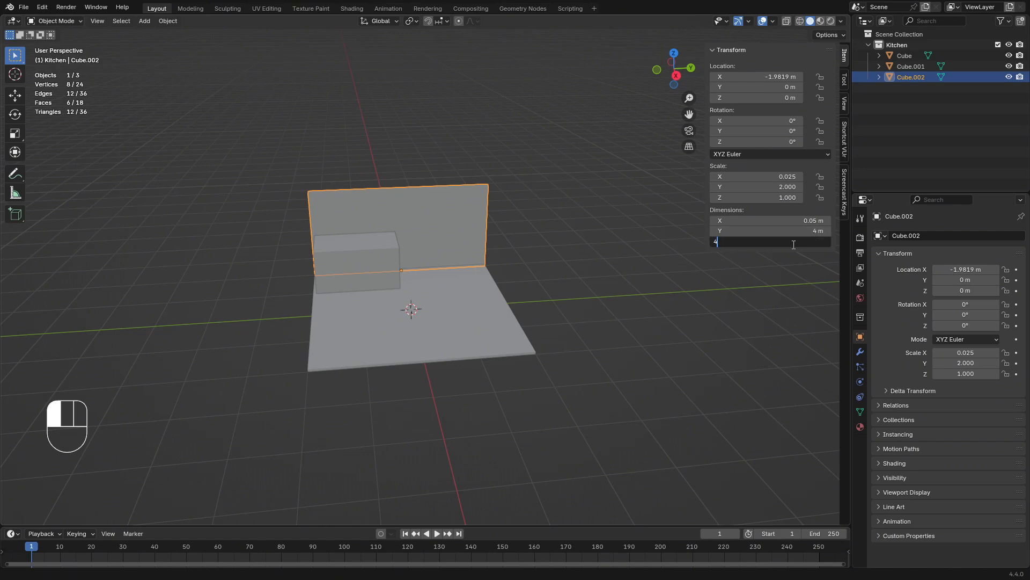
text(4)
key(Return)
Set the wall's Z dimension to 3 m and check its proportions against the floor and block
middle_drag(738, 259, 610, 263)
click(794, 242)
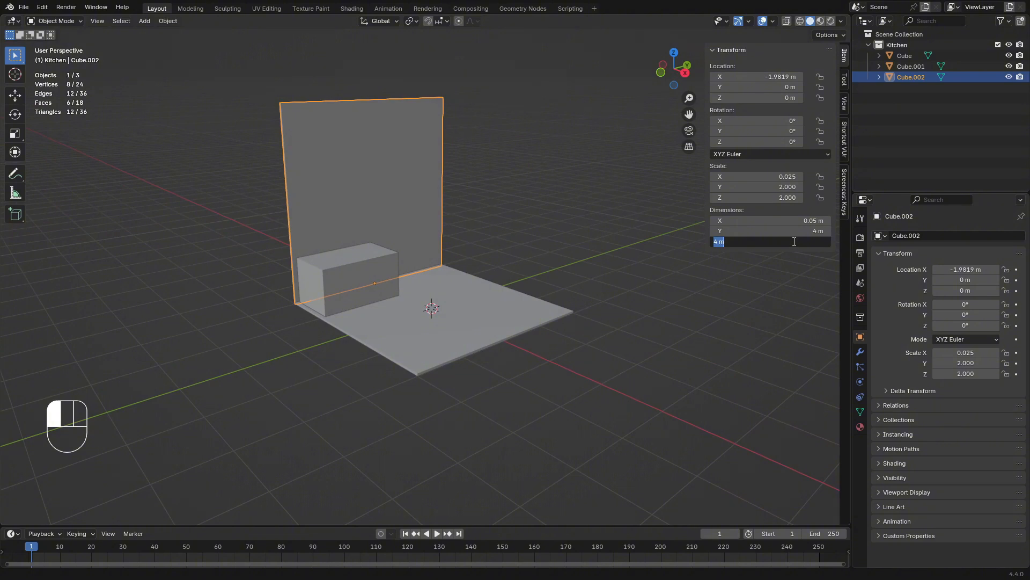
text(3)
key(Return)
middle_drag(527, 246, 453, 259)
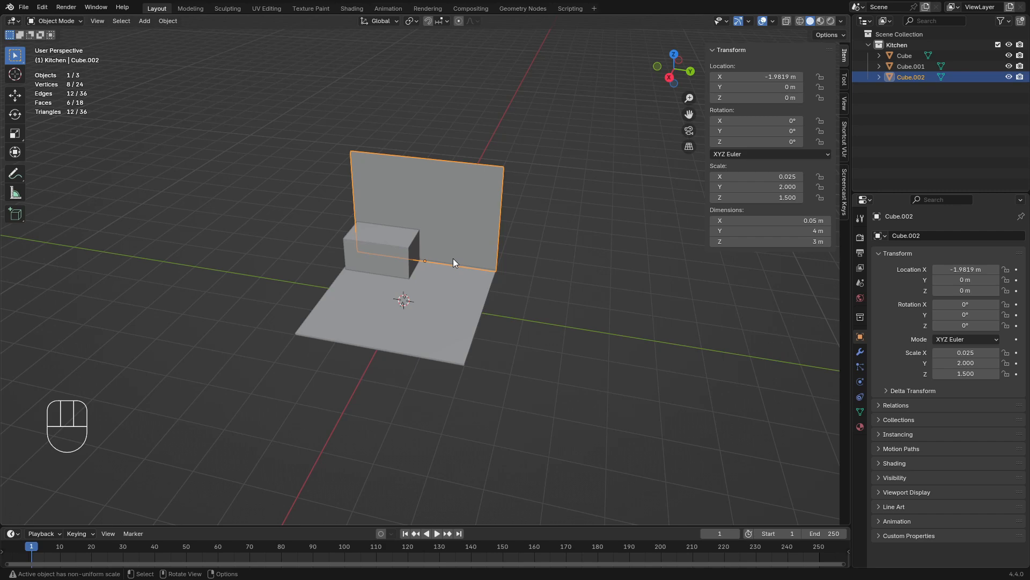
middle_drag(453, 258, 546, 289)
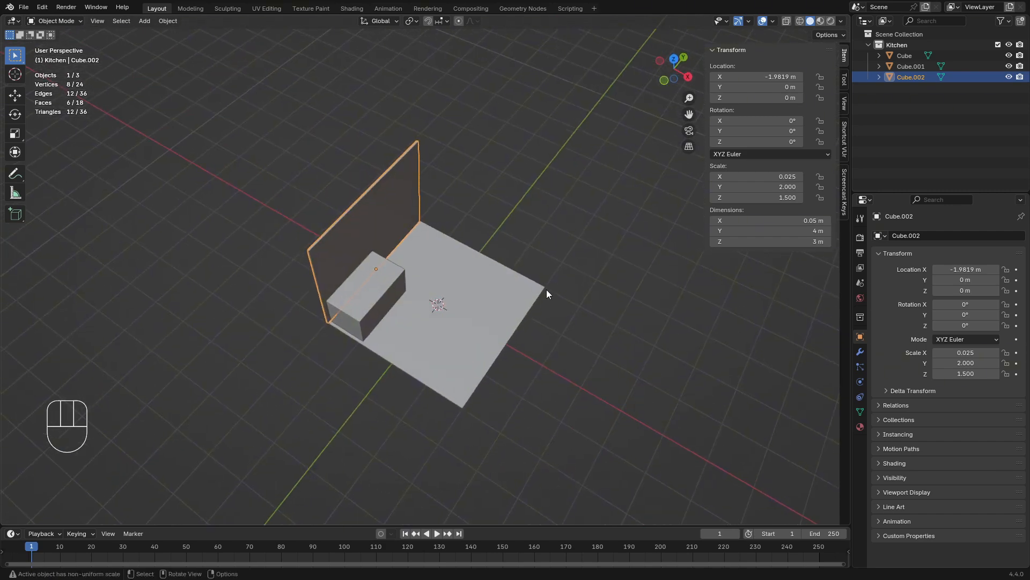
Duplicate the wall in place and rotate the copy 90° about the Z axis
key(shift+d)
key(r)
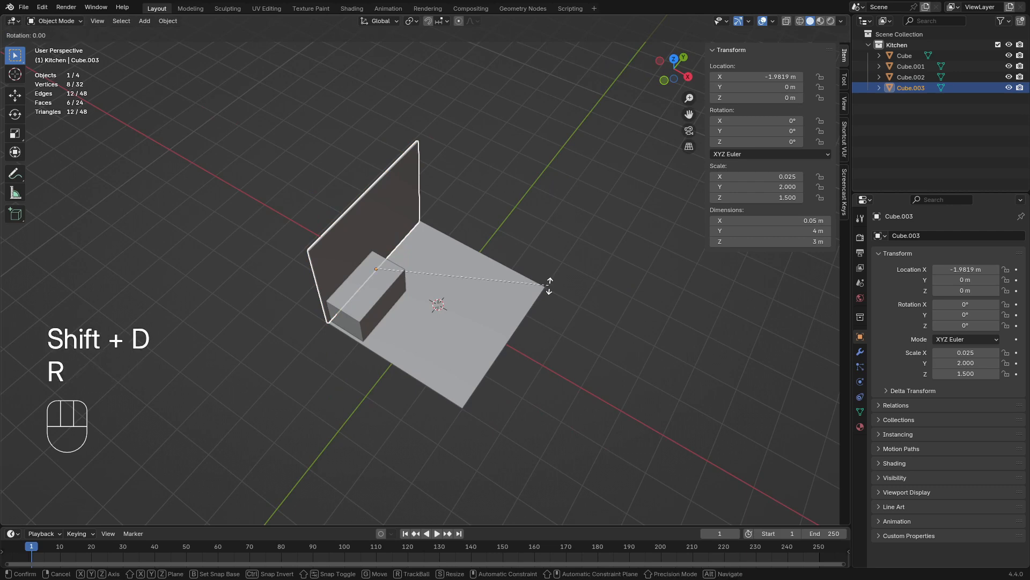
key(z)
key(KP_9)
key(KP_0)
key(Return)
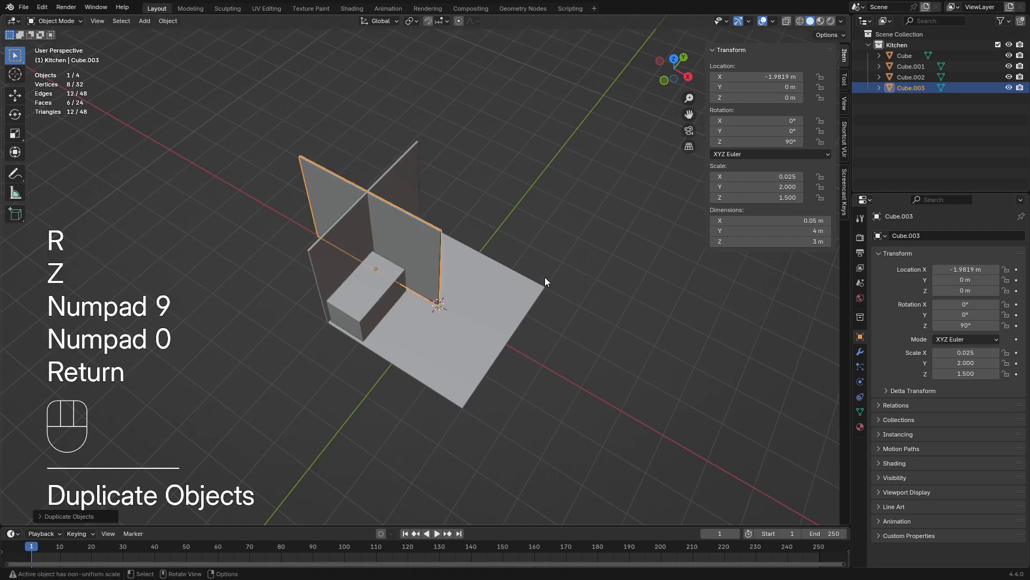
Move the rotated wall copy in top view to the floor's back edge, at about X 0.03 m, Y 1.96 m
key(KP_7)
shift+middle_drag(497, 252, 413, 274)
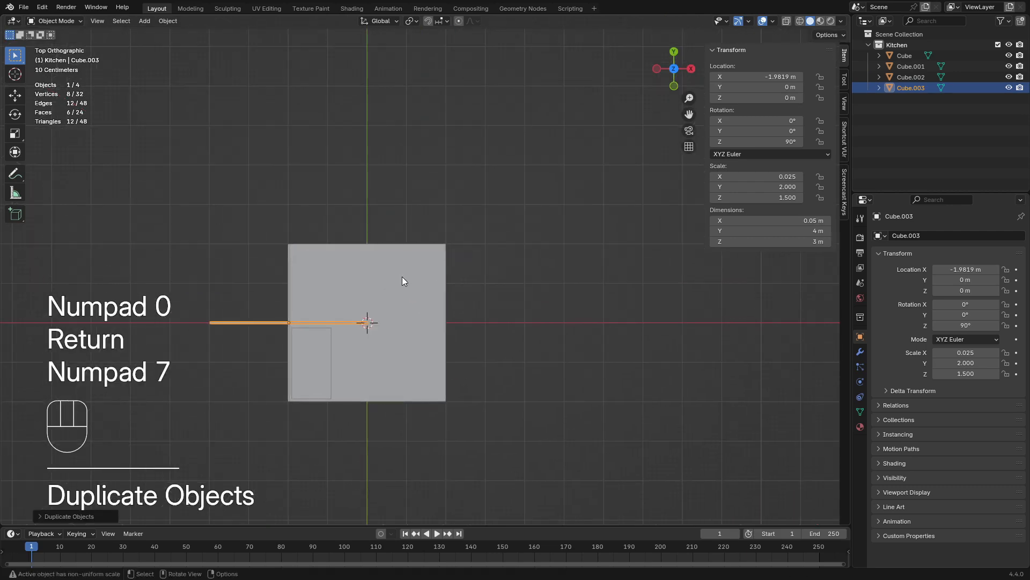
key(g)
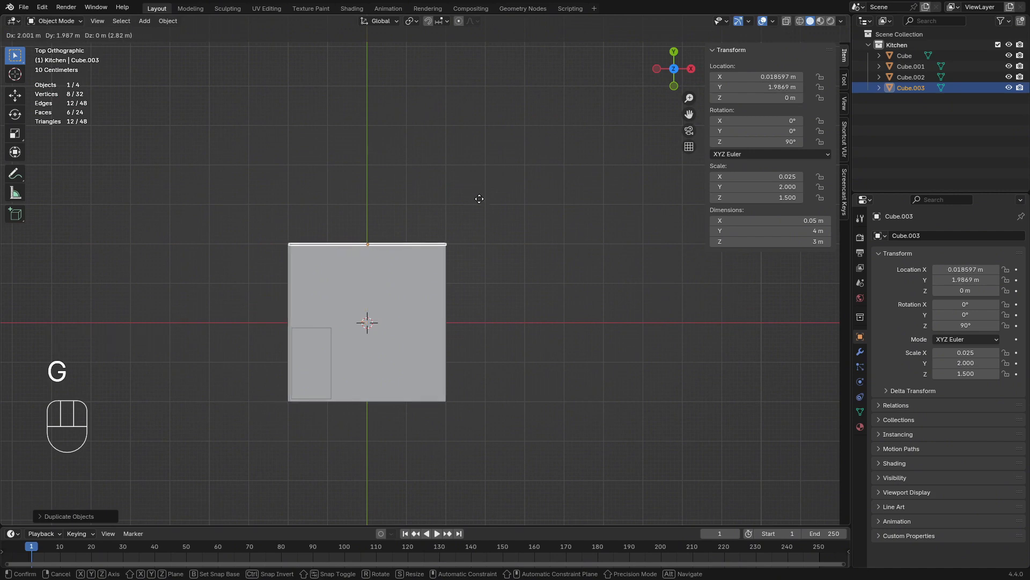
click(480, 200)
scroll(497, 273, up, 1)
middle_drag(496, 274, 403, 232)
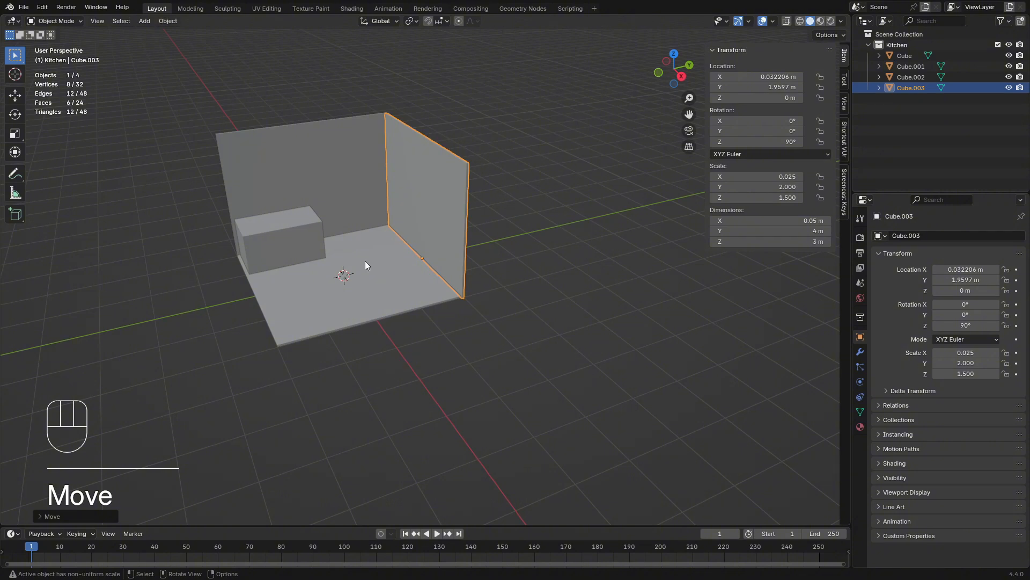
middle_drag(380, 277, 416, 285)
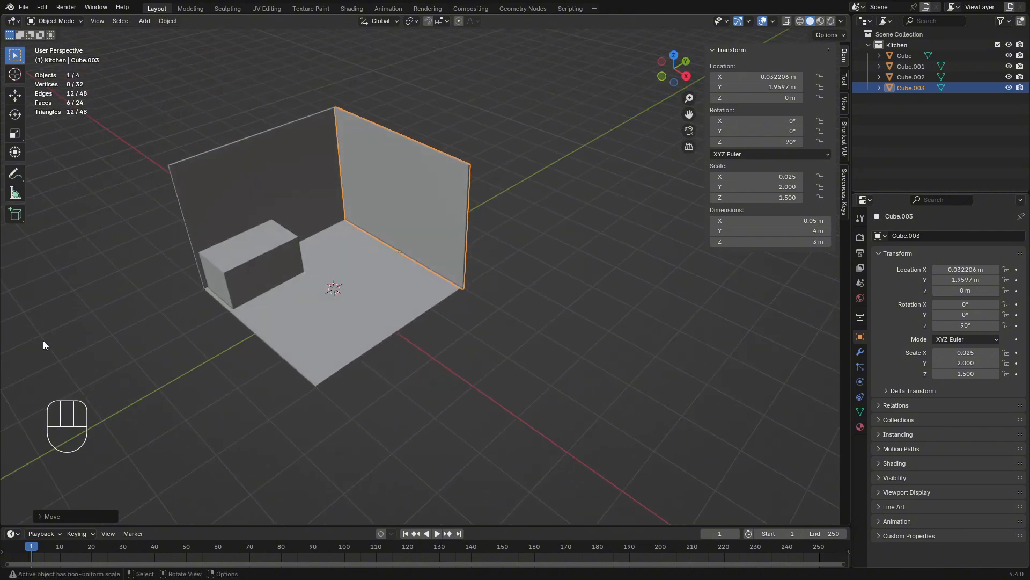
Switch to the reference image Environment_sketch.jpg and examine the kitchen's corner, pillars and counters up close
key(alt+Tab)
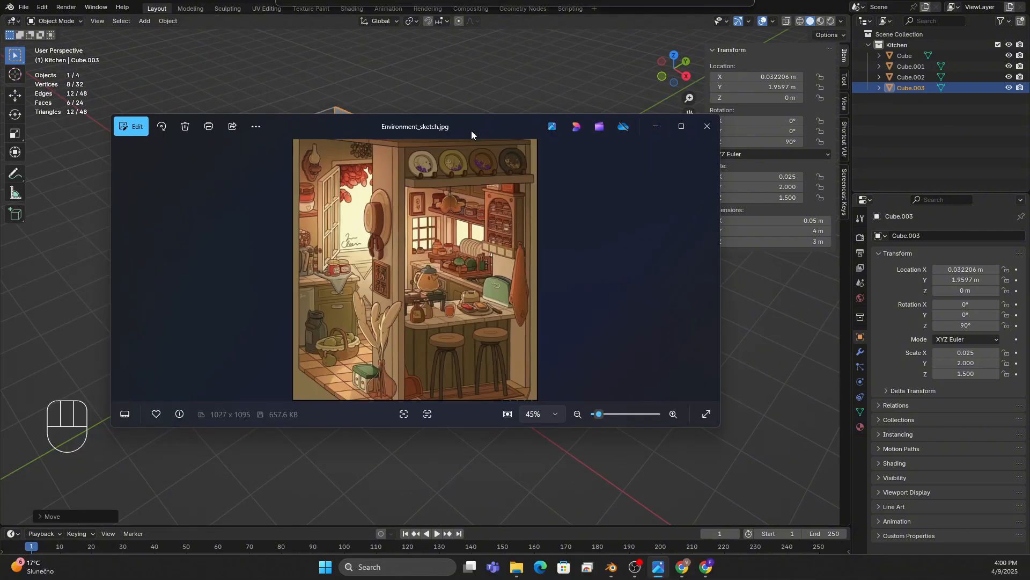
scroll(407, 228, up, 3)
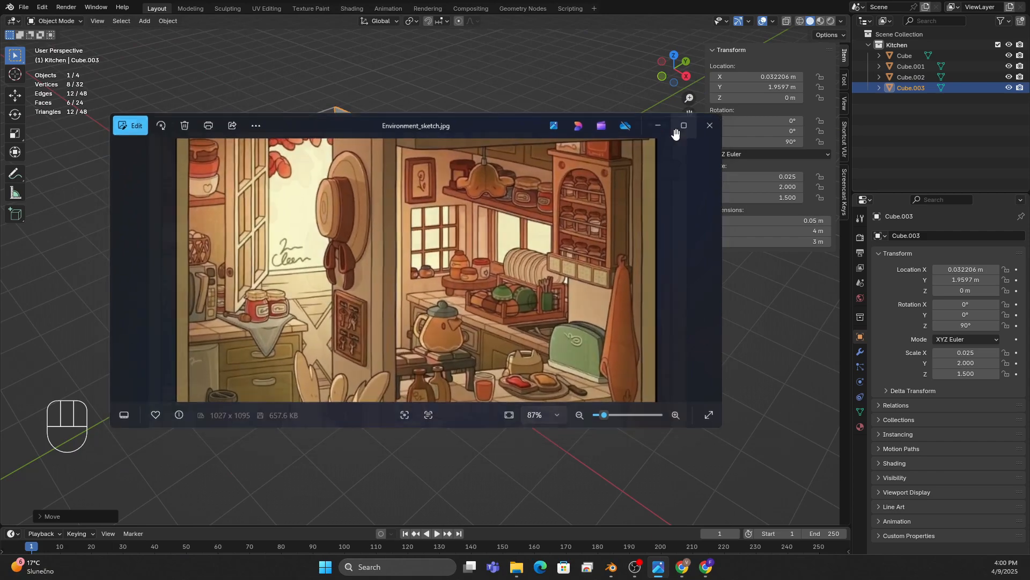
click(682, 126)
scroll(495, 200, up, 3)
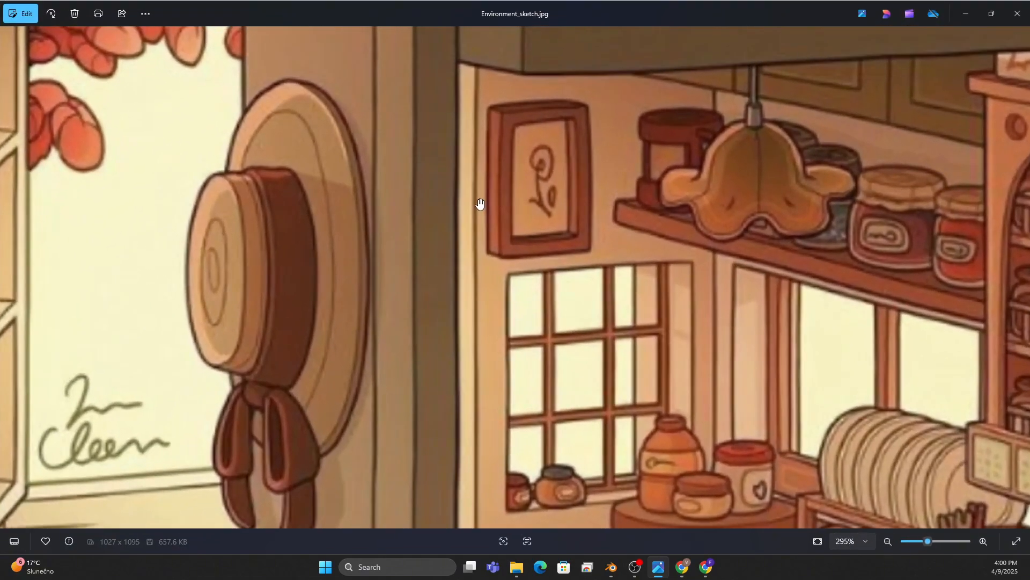
scroll(522, 269, down, 6)
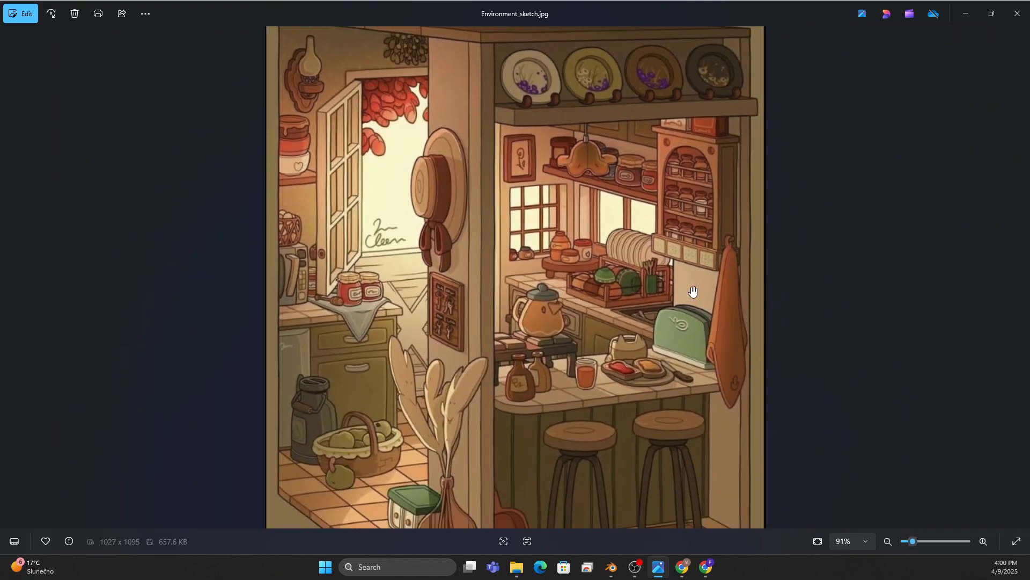
click(993, 16)
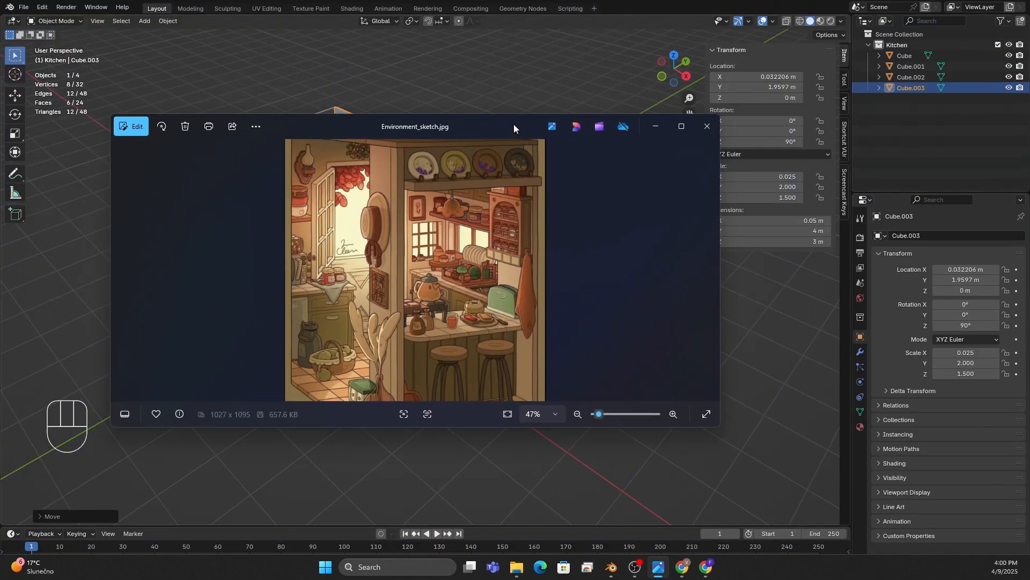
drag(513, 124, 0, 215)
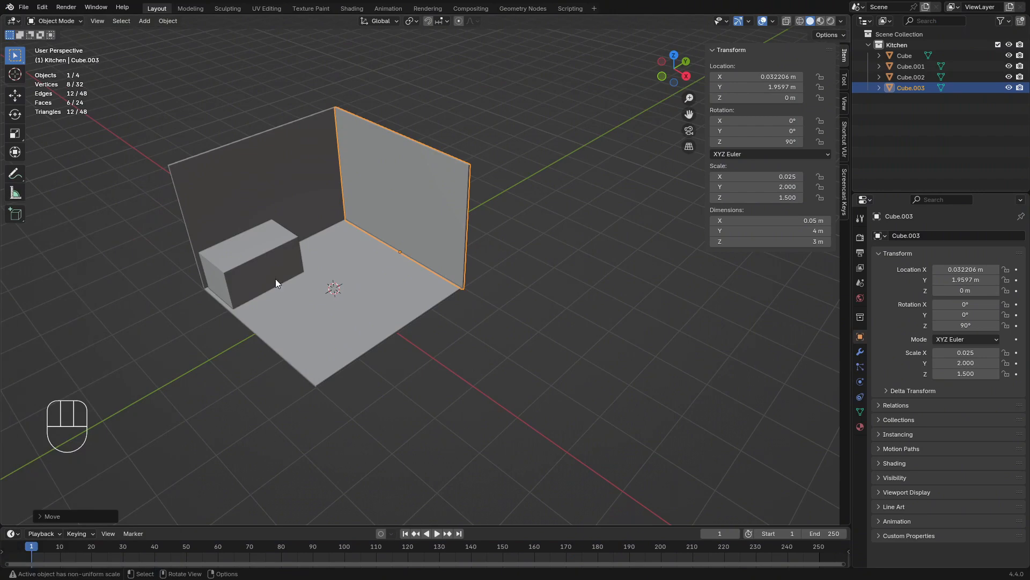
Return to the Blender scene and add a new cube mesh at the floor's centre
middle_drag(275, 279, 413, 320)
key(shift+a)
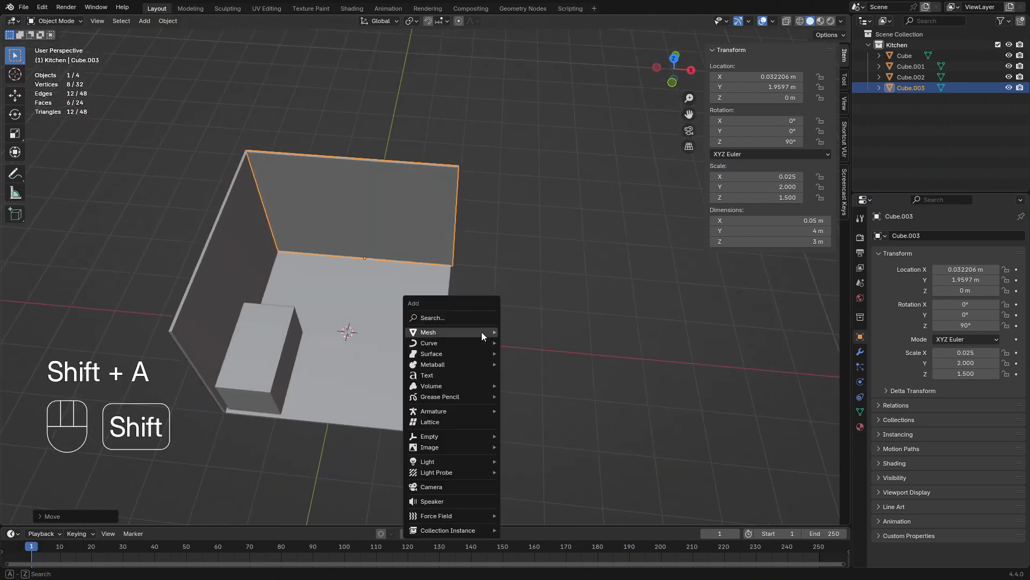
mouse_move(482, 331)
click(527, 345)
middle_drag(527, 345, 495, 298)
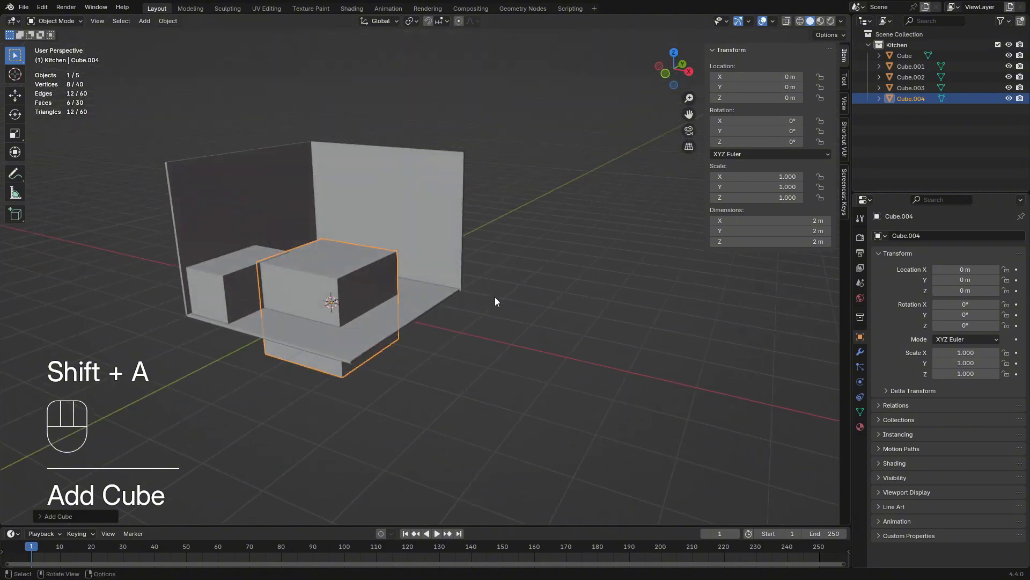
Raise the new cube's geometry 1 m along Z in Edit Mode so its base sits on the origin
key(Tab)
key(g)
key(z)
key(KP_1)
key(Return)
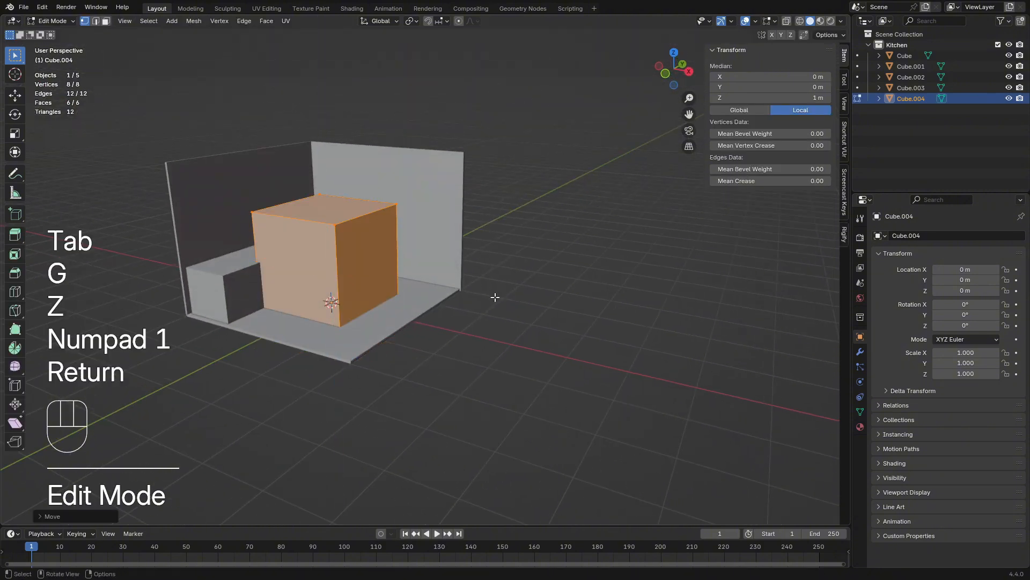
key(Tab)
Scale the cube down uniformly to about 0.83 m per side
middle_drag(493, 298, 537, 307)
key(s)
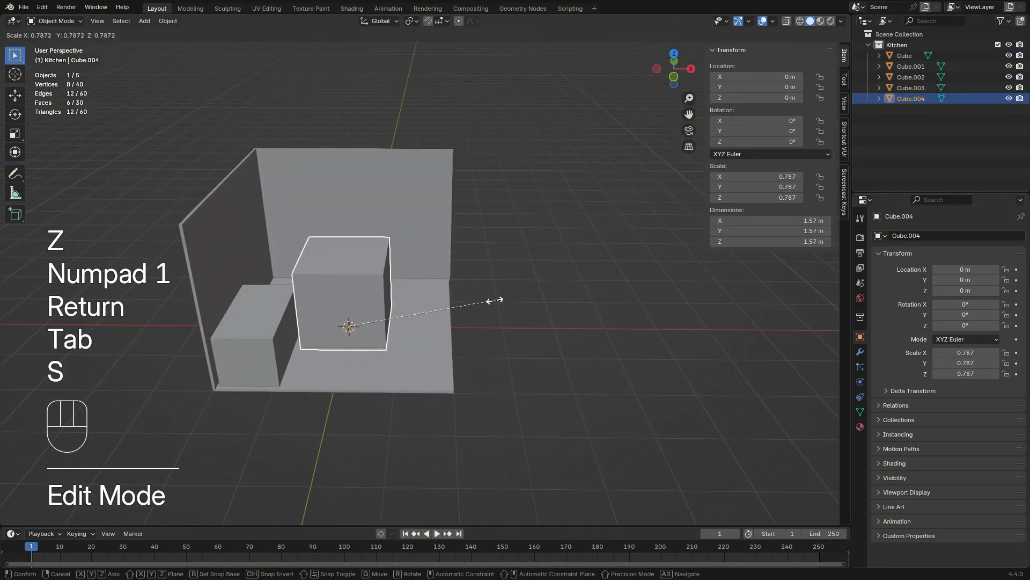
click(425, 305)
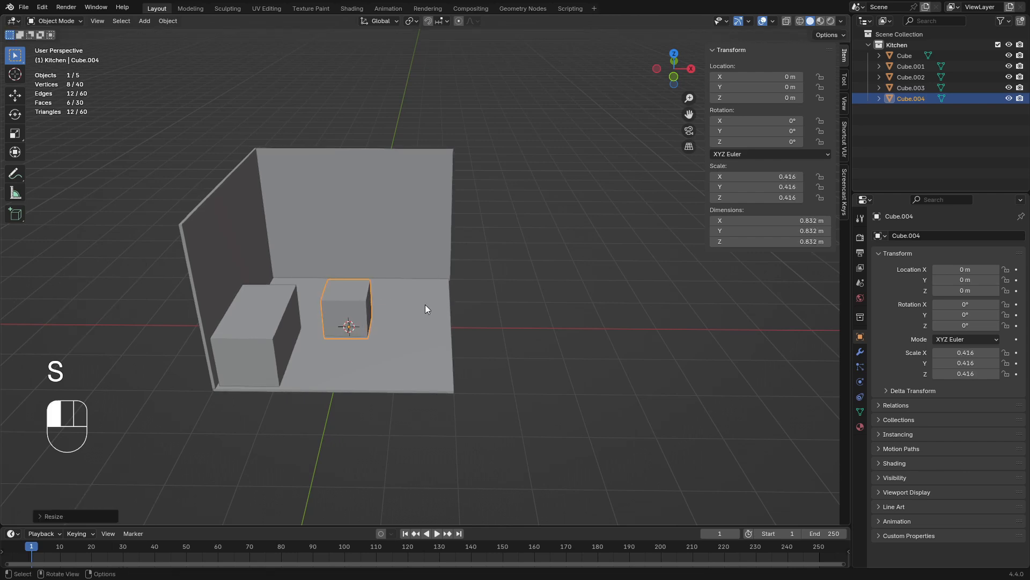
Move the small cube in top view into the corner between the two walls, at about X -1.57 m, Y 1.58 m
middle_drag(494, 304, 520, 360)
scroll(522, 358, up, 2)
key(KP_7)
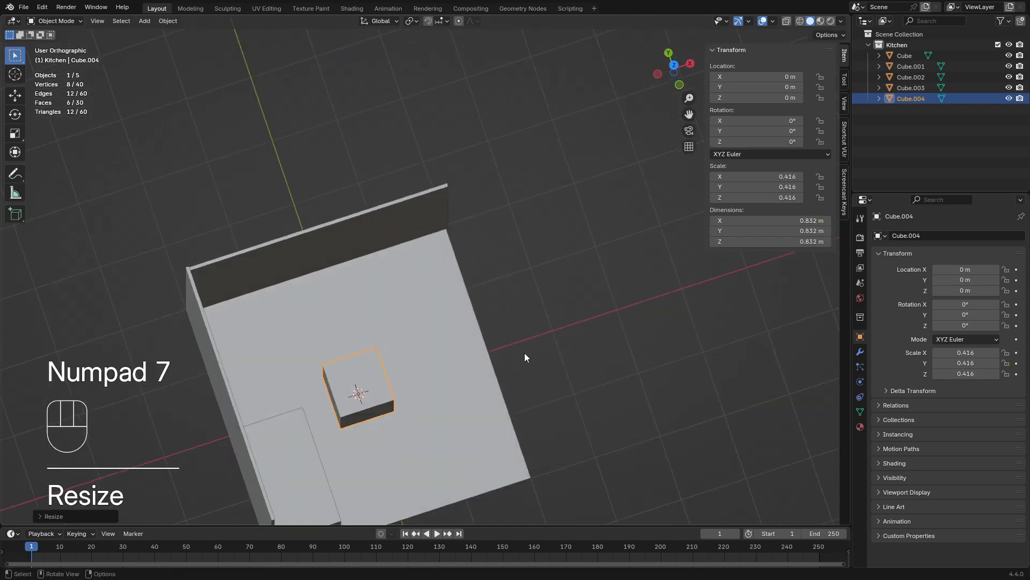
key(g)
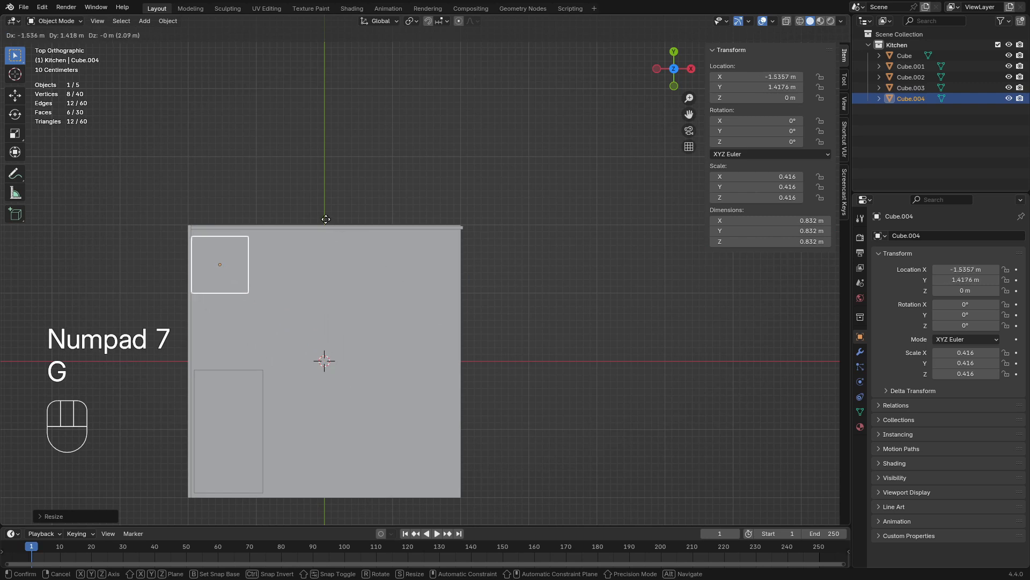
key(shift)
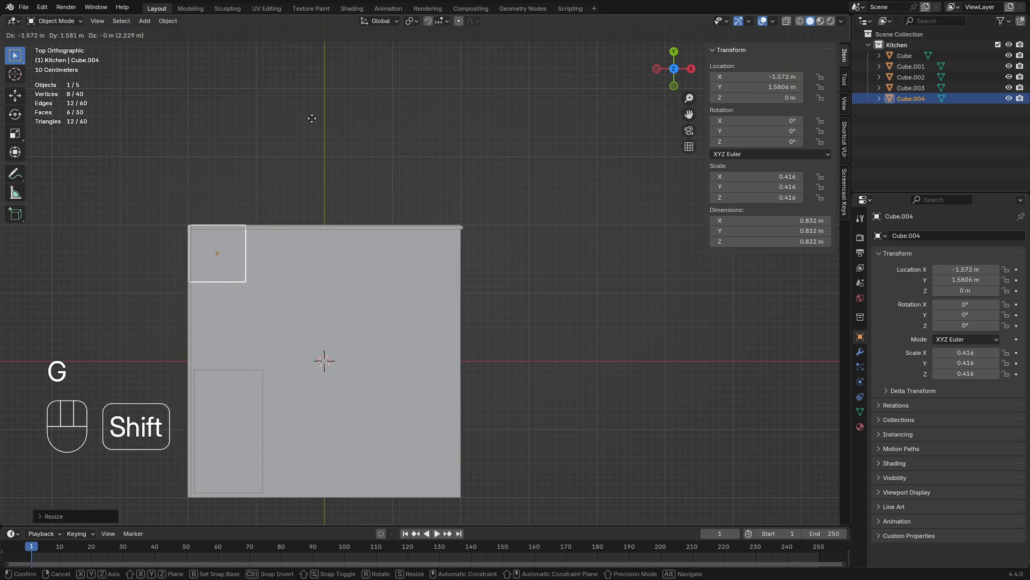
click(316, 121)
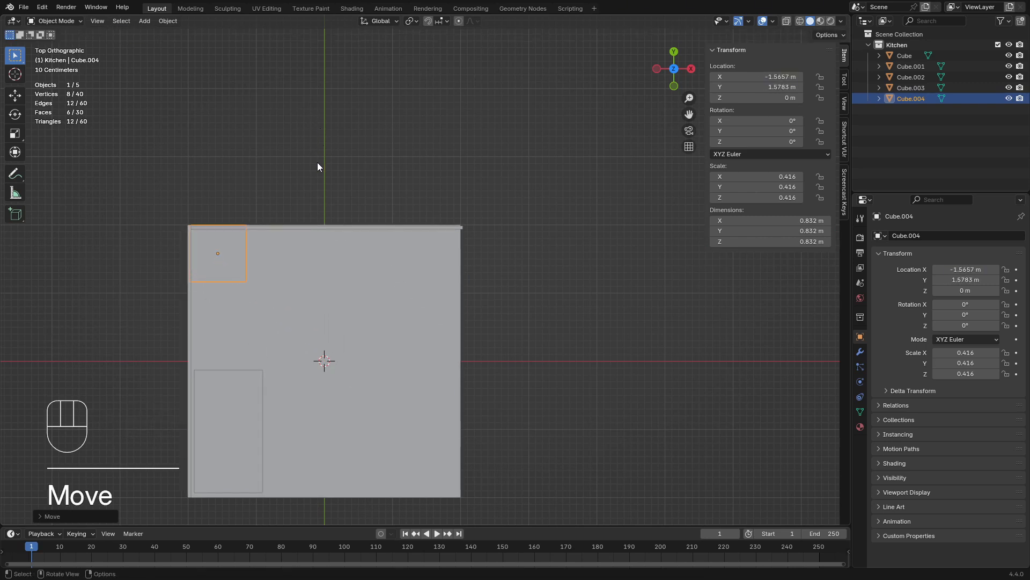
Duplicate the corner cube along X to the opposite end of the back wall, at about X 1.59 m
key(shift+d)
key(x)
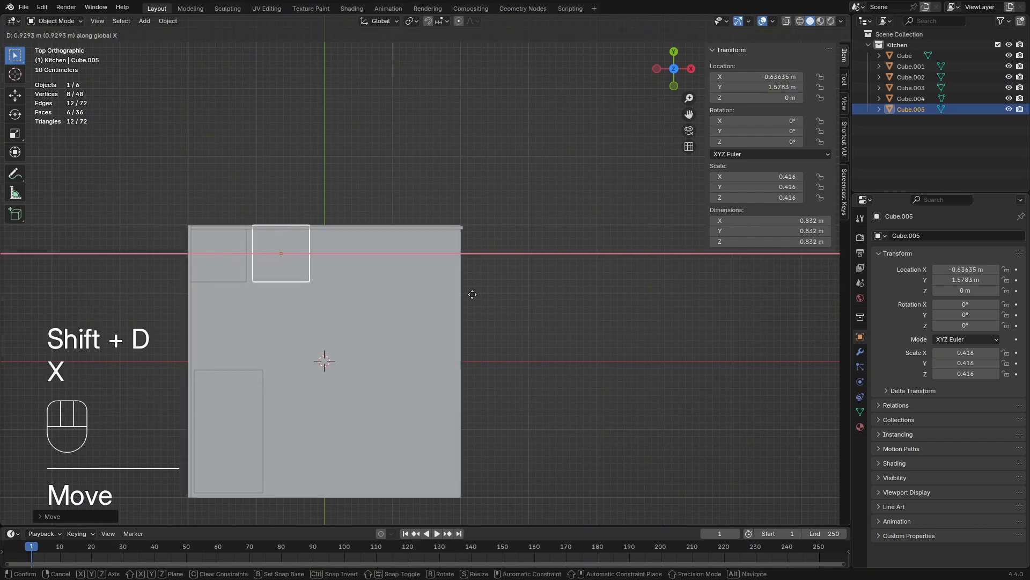
click(627, 307)
Select both corner cubes and stretch them along Z into pillars about 3.01 m tall
middle_drag(627, 307, 515, 236)
shift+click(329, 216)
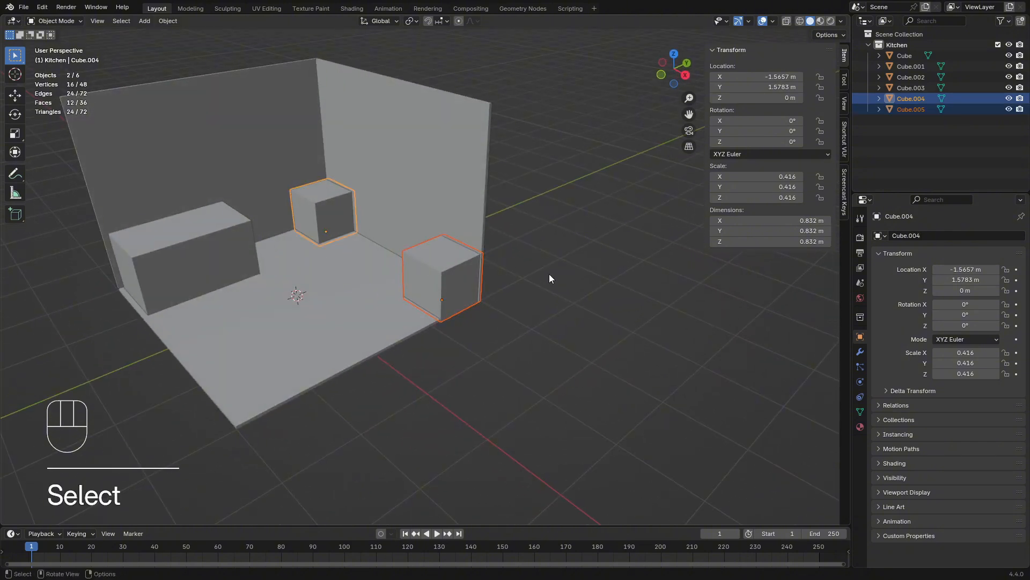
middle_drag(549, 273, 562, 263)
key(s)
key(z)
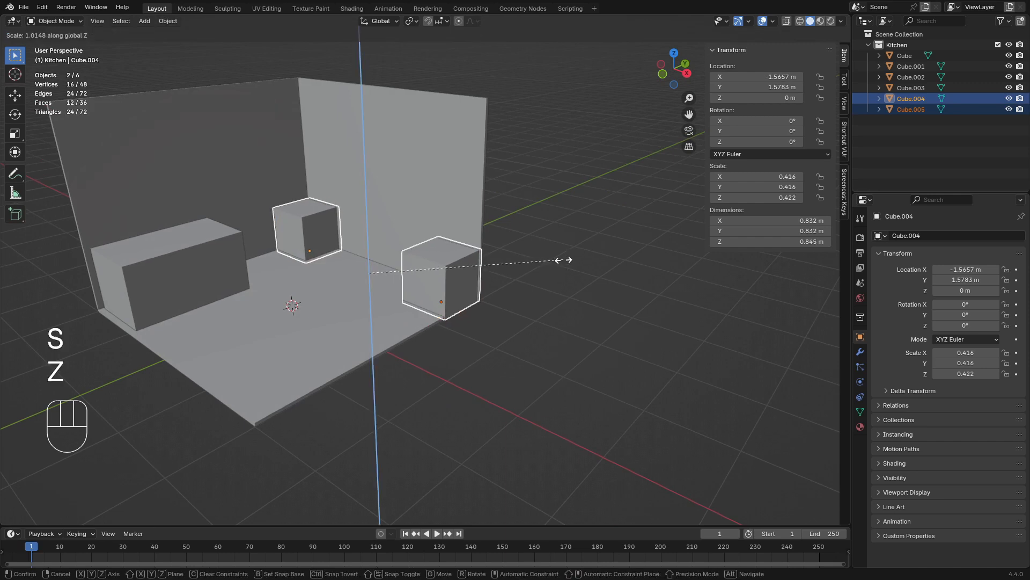
click(212, 231)
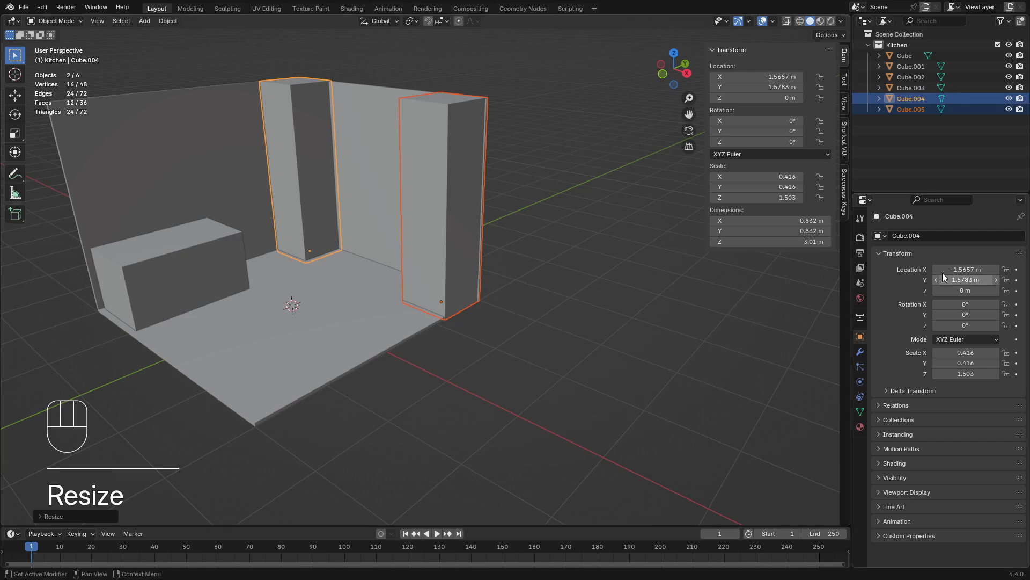
Set the Z dimension of each of the two pillars to 3 m, then clear the selection
click(458, 188)
click(815, 243)
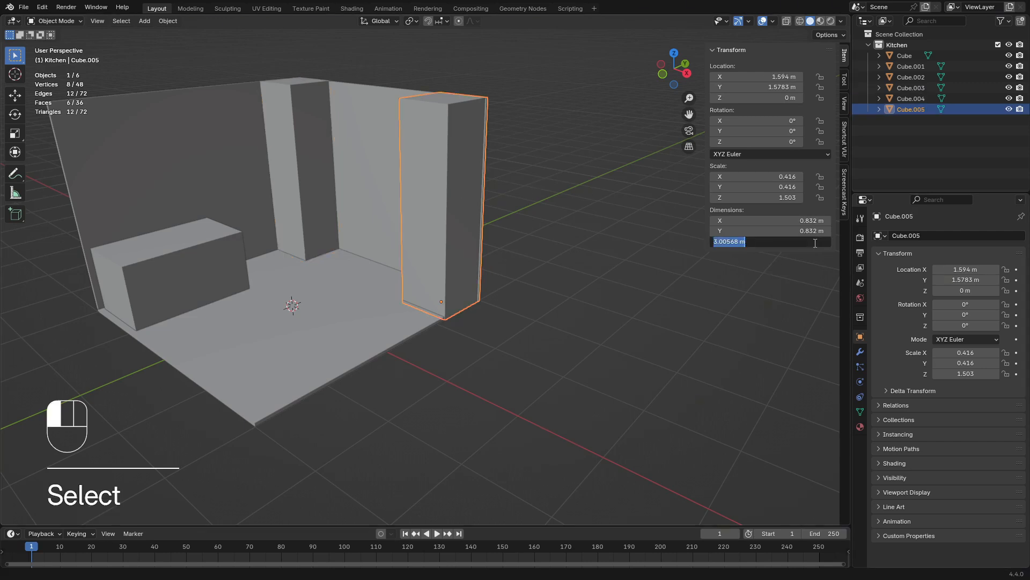
text(3)
click(300, 199)
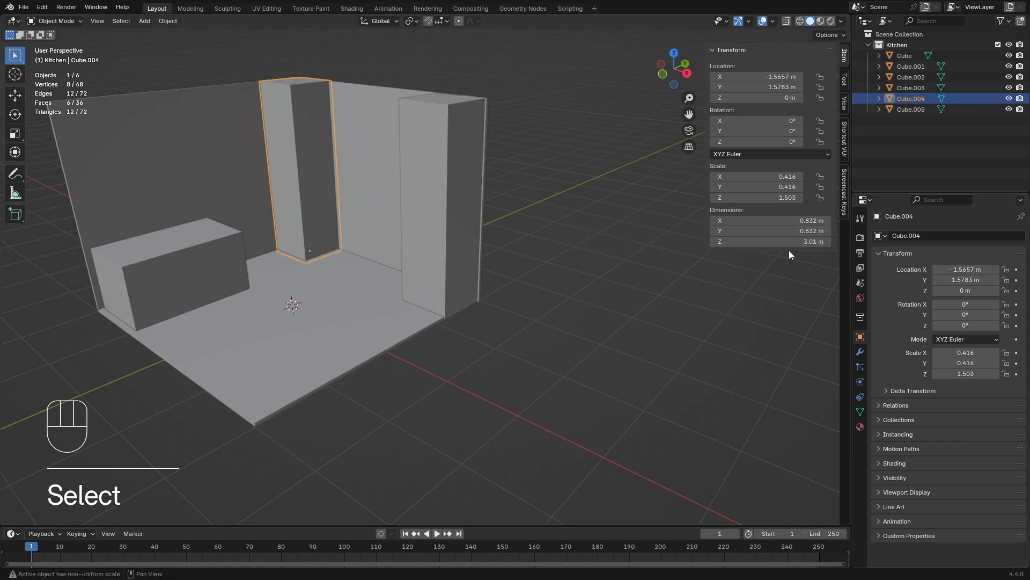
key(Return)
click(595, 285)
Duplicate the pillar at the back wall's open end along Y toward the floor's front corner, to about Y -1.19 m
middle_drag(596, 286, 569, 312)
middle_drag(301, 275, 426, 262)
scroll(236, 279, down, 2)
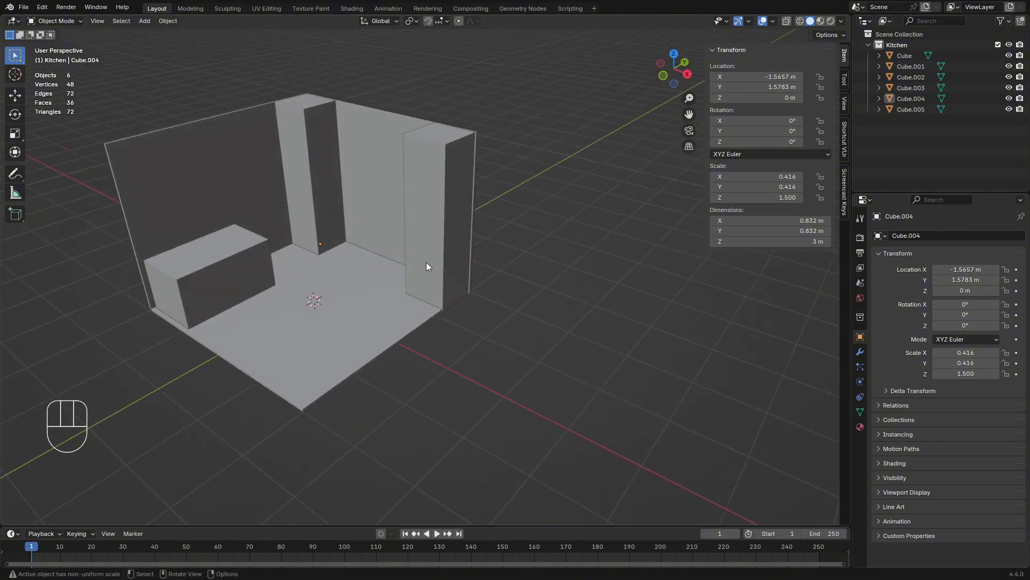
click(427, 266)
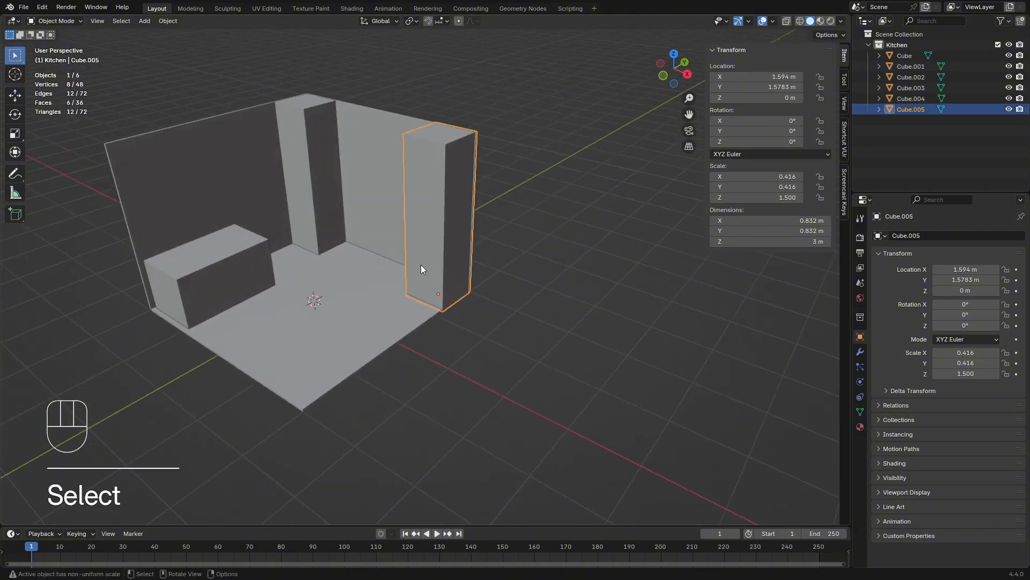
key(shift+d)
key(x)
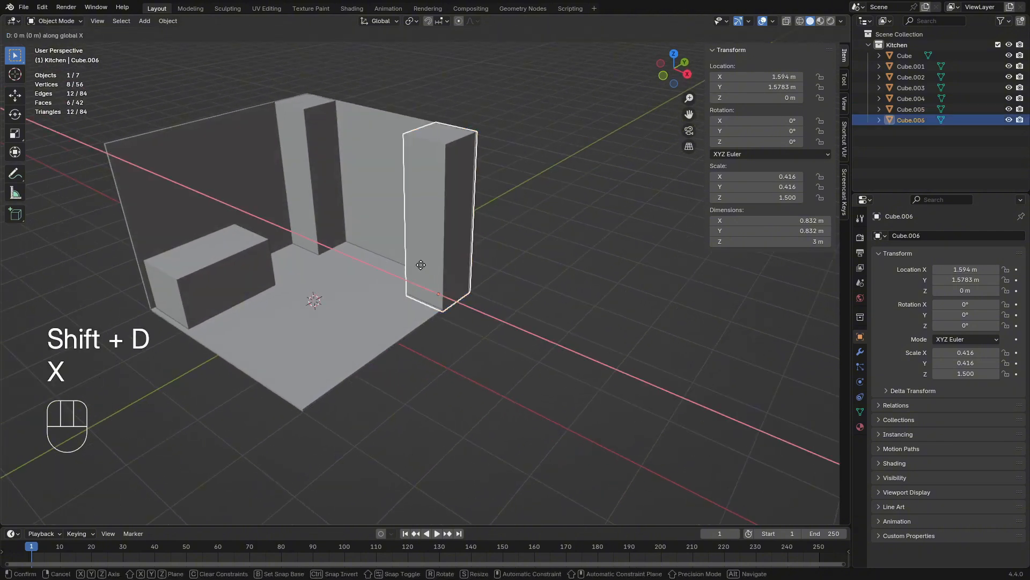
key(y)
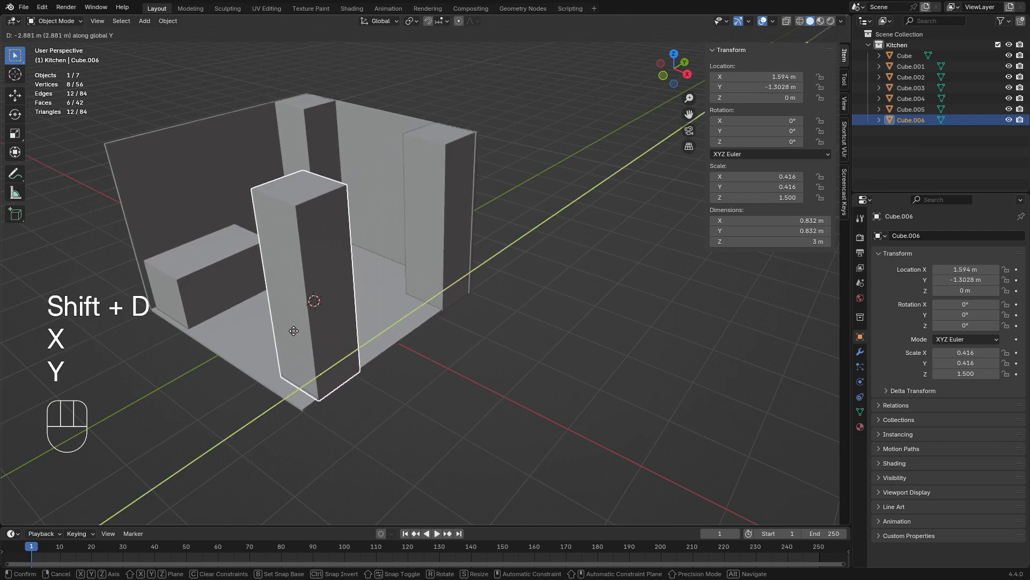
click(298, 326)
middle_drag(493, 361, 448, 336)
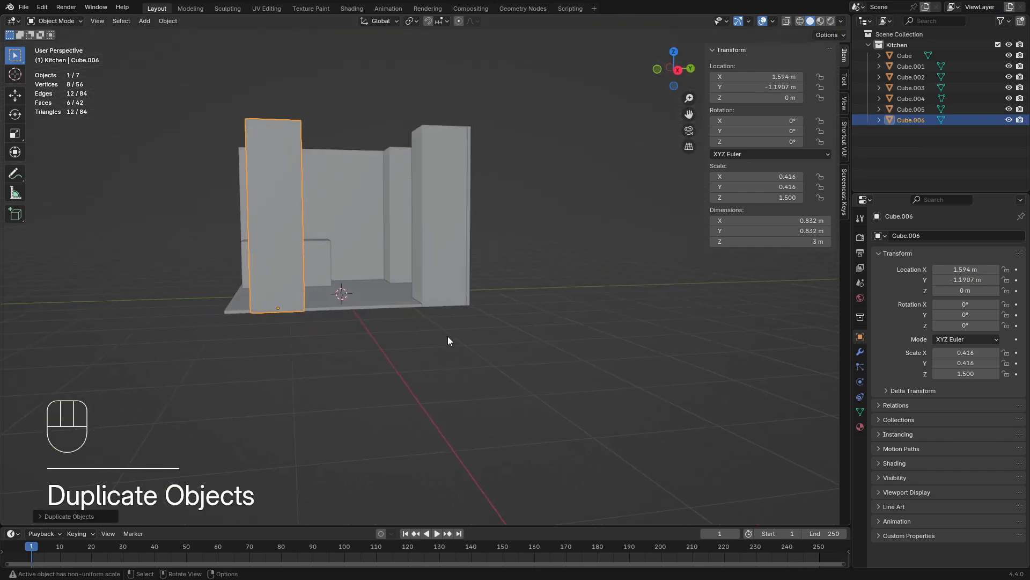
click(446, 340)
middle_drag(333, 345, 355, 369)
click(295, 306)
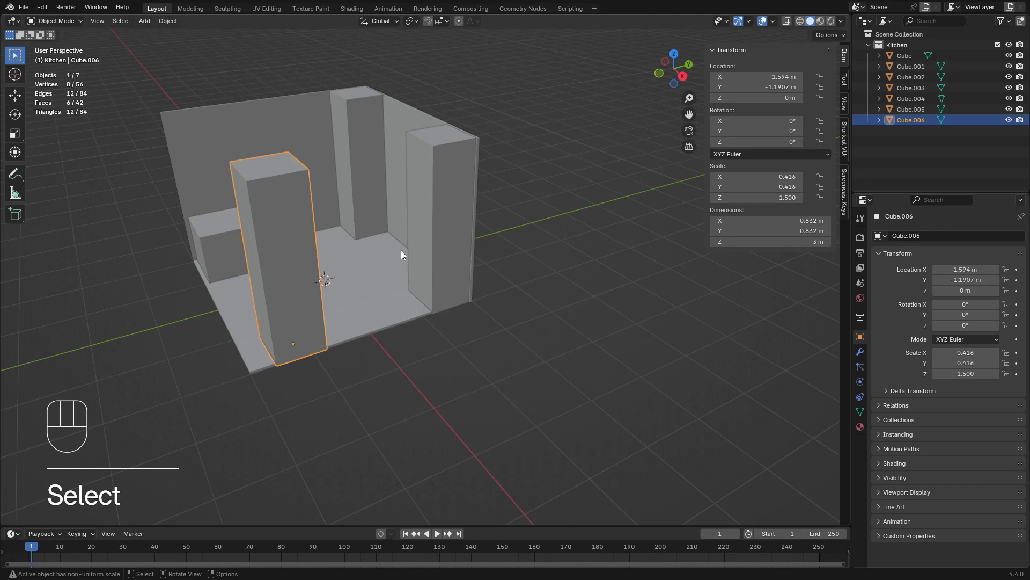
key(s)
key(x)
key(y)
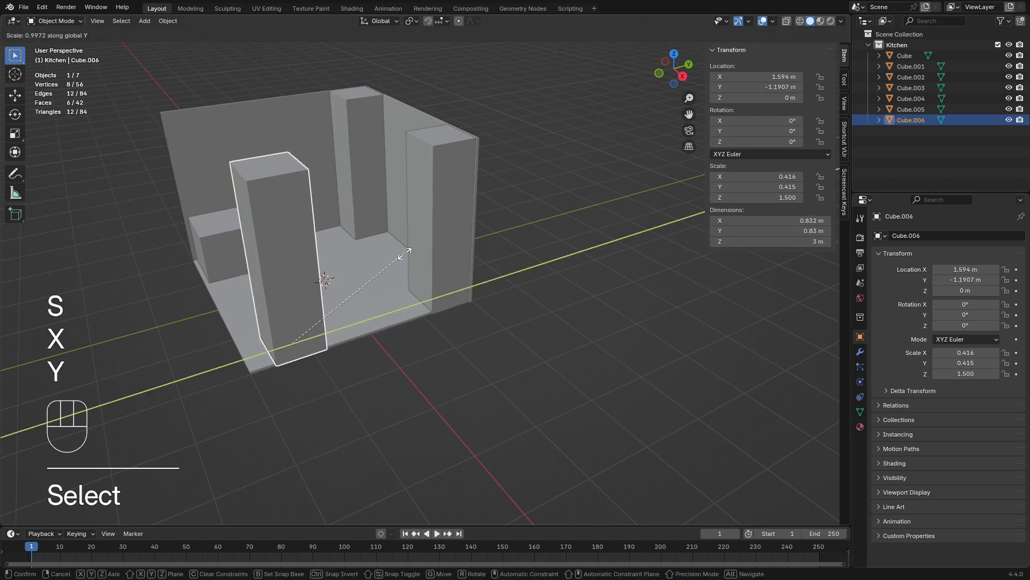
key(Escape)
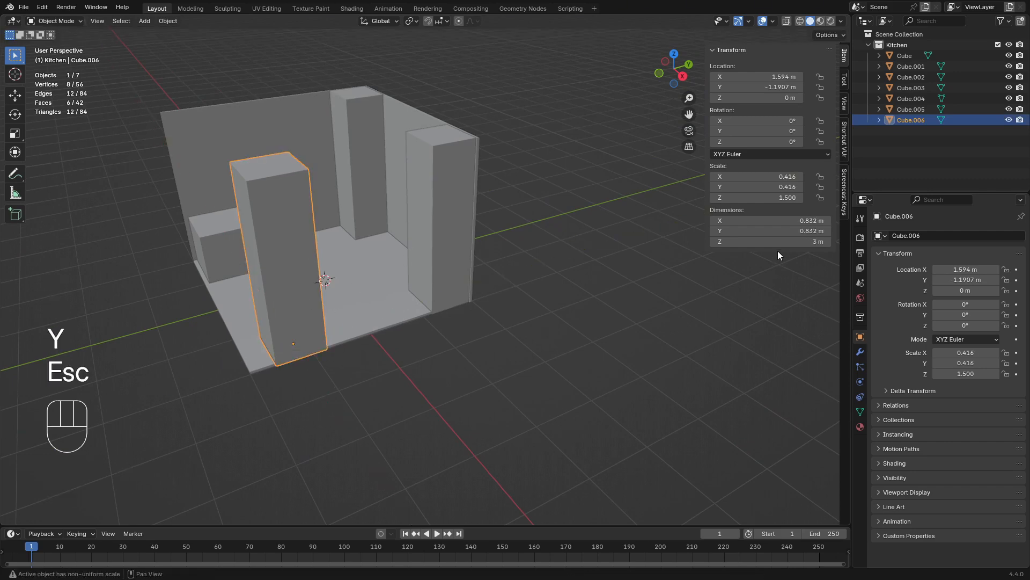
Thin the duplicated front pillar into a panel by setting its Y dimension to 0.1 m, then clear the selection
mouse_move(793, 230)
mouse_down()
mouse_move(757, 230)
mouse_move(793, 230)
mouse_up()
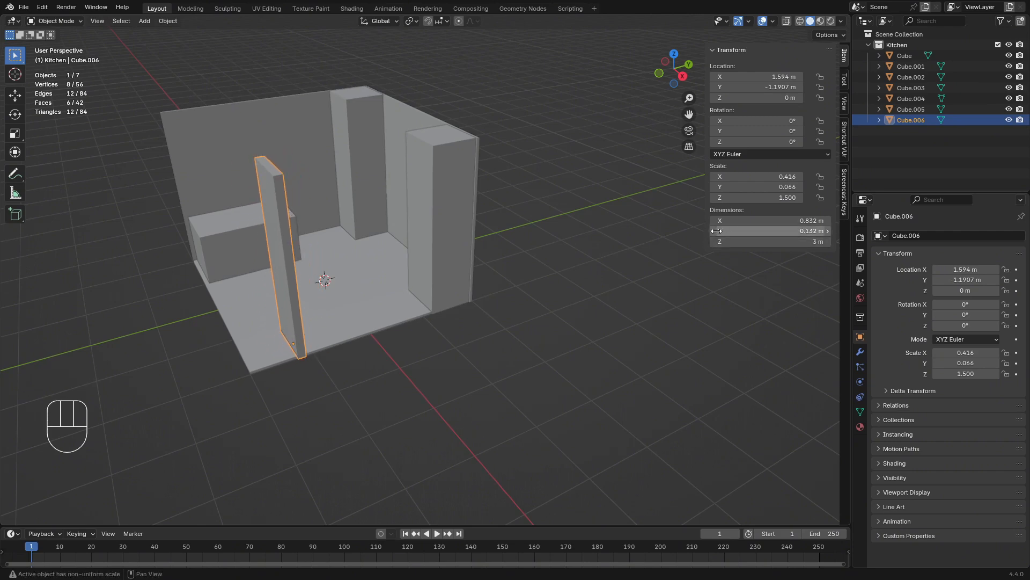
click(737, 232)
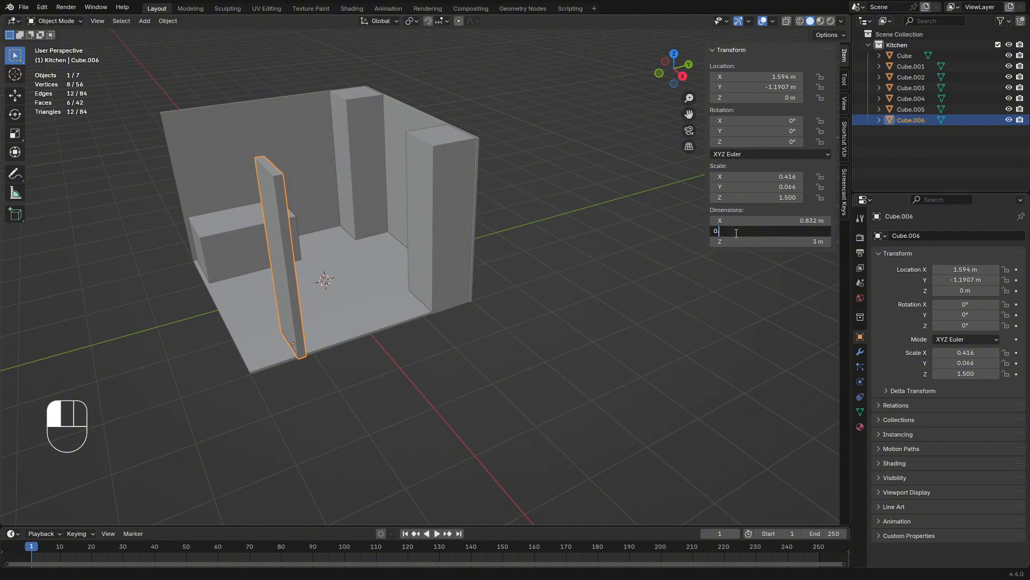
key(Return)
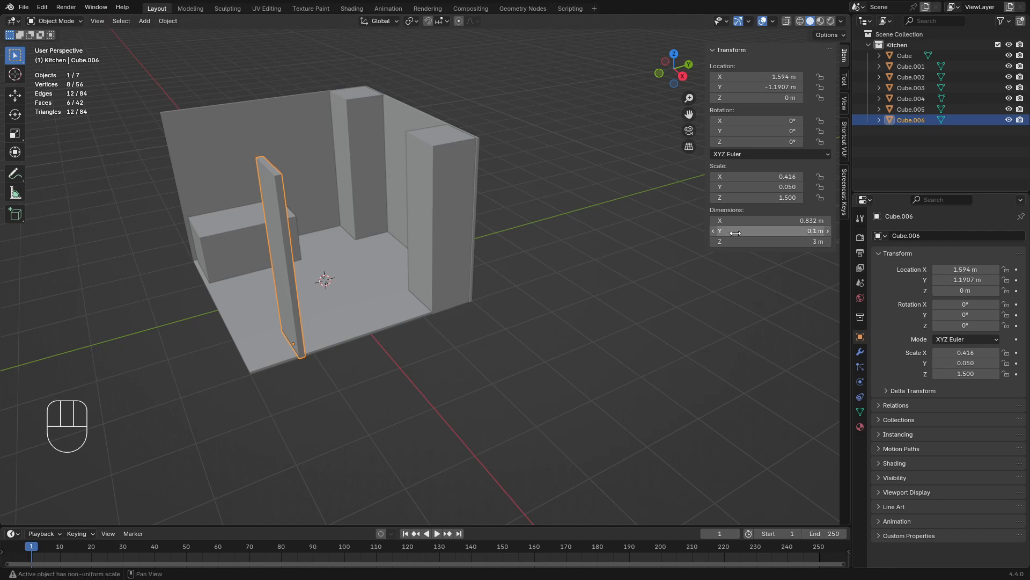
click(413, 407)
Select the thin panel and the pillar at the back wall's open end, and move both along X to about 1.58 m
middle_drag(410, 387, 490, 402)
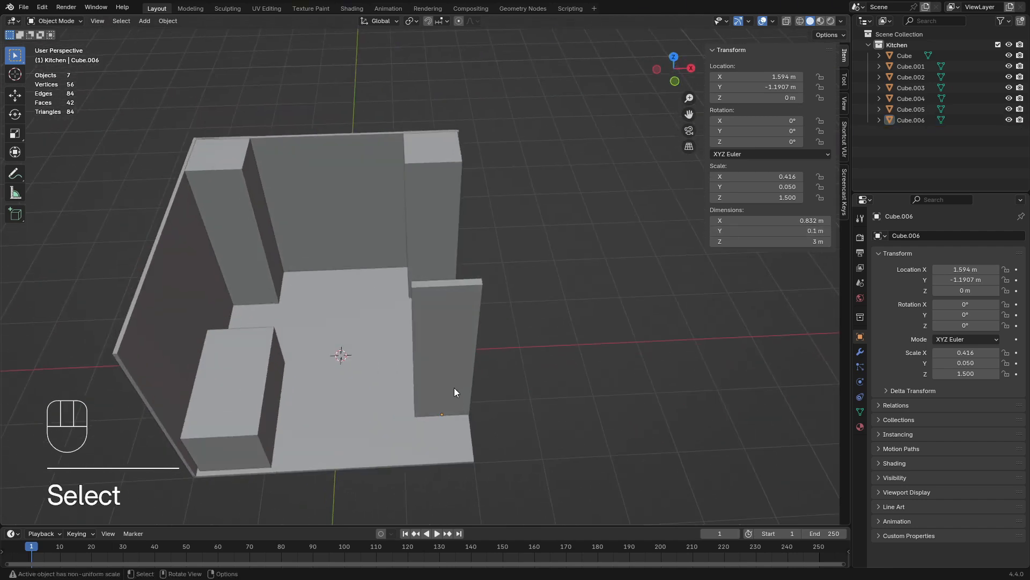
key(KP_7)
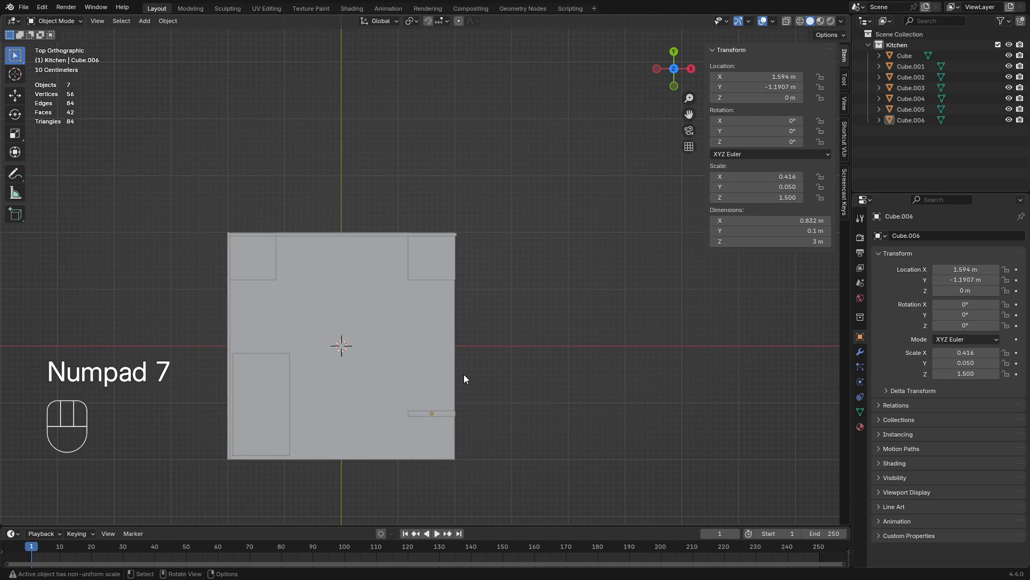
scroll(464, 374, up, 2)
shift+middle_drag(517, 397, 465, 314)
click(402, 389)
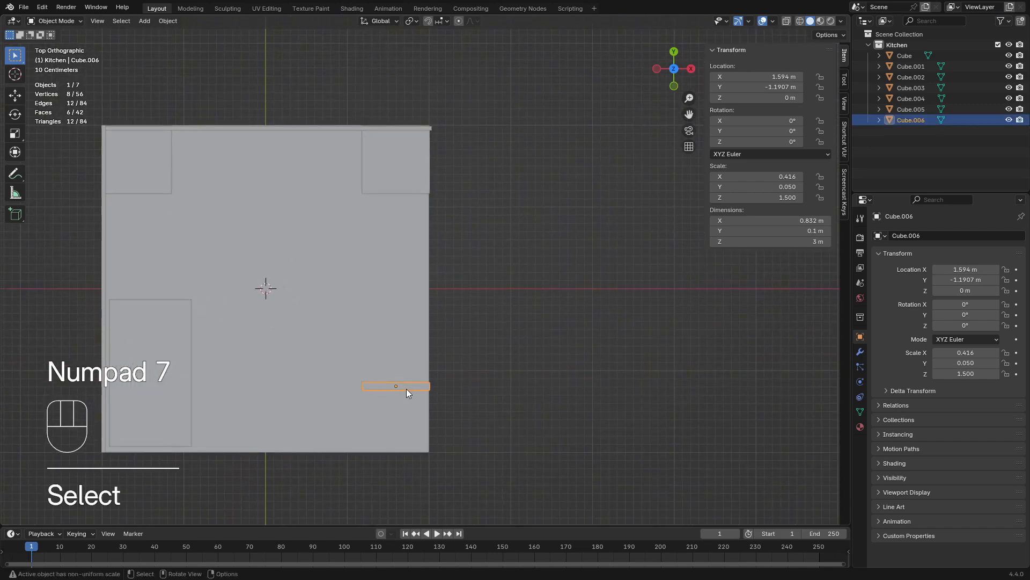
shift+click(403, 144)
scroll(467, 225, up, 3)
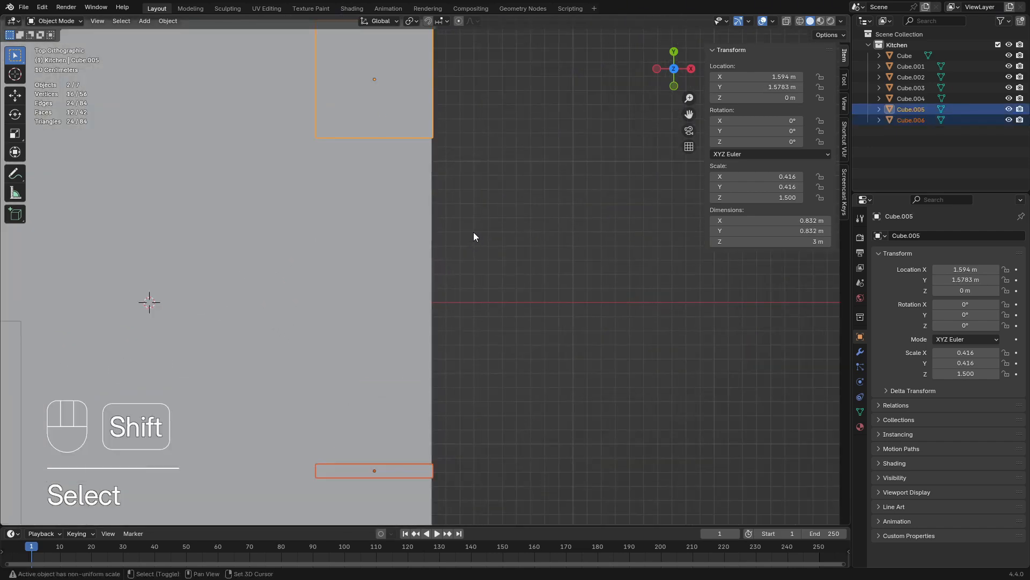
shift+middle_drag(474, 232, 458, 192)
key(g)
key(x)
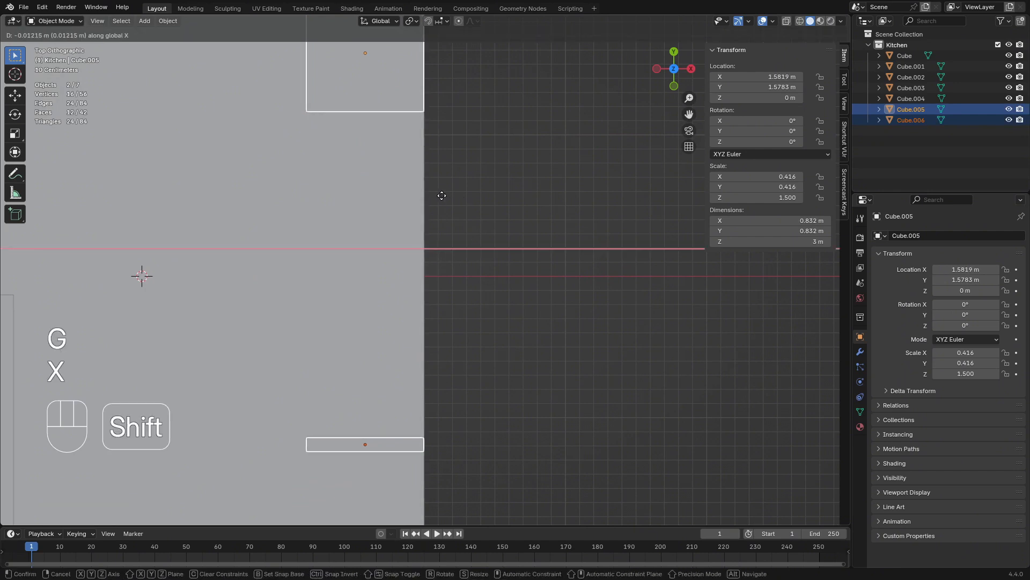
scroll(442, 196, down, 1)
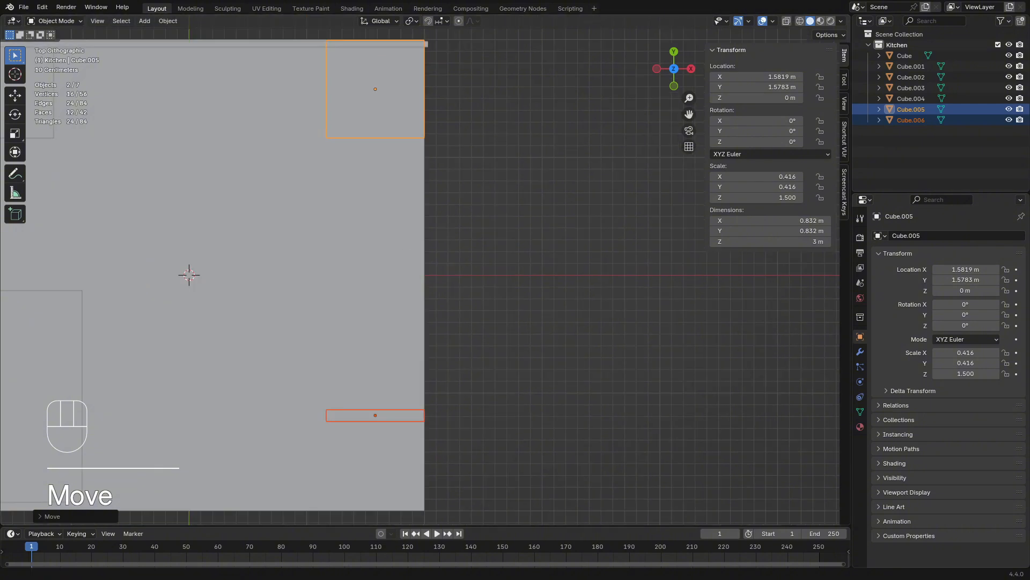
click(501, 306)
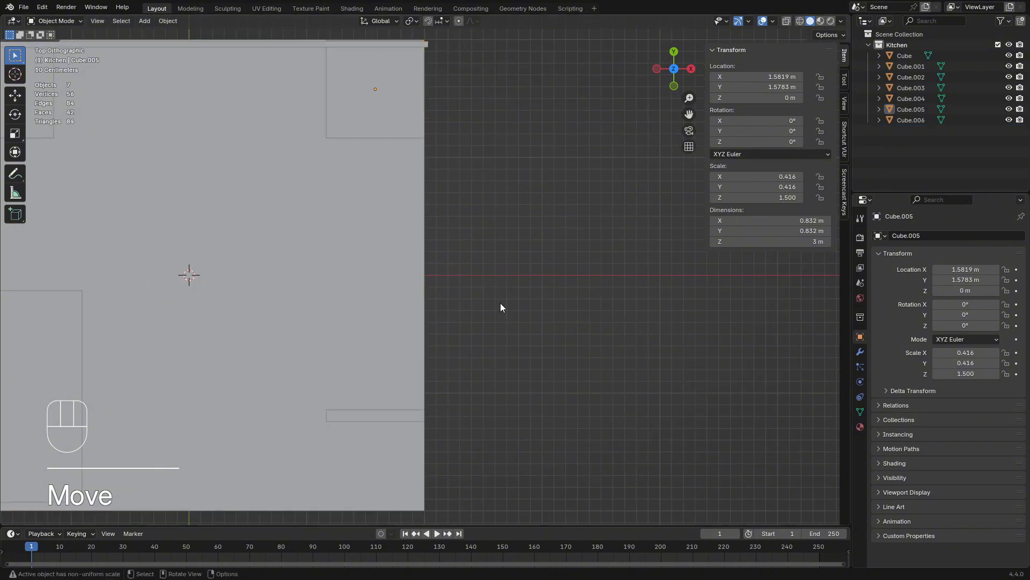
Duplicate the counter block and place the copy between the two back pillars, at about X -0.16 m, Y 1.16 m
middle_drag(542, 340, 499, 286)
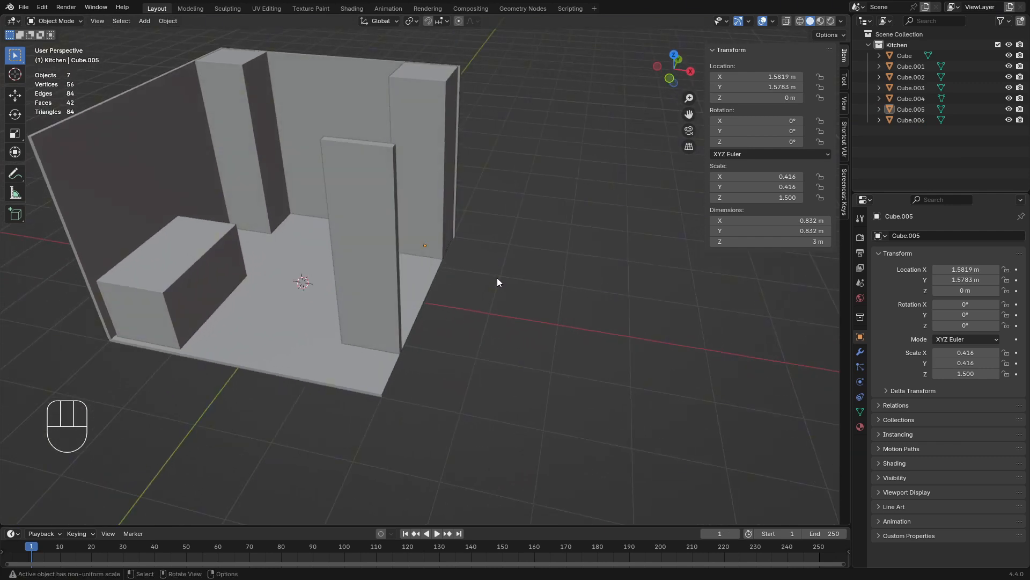
scroll(228, 317, up, 3)
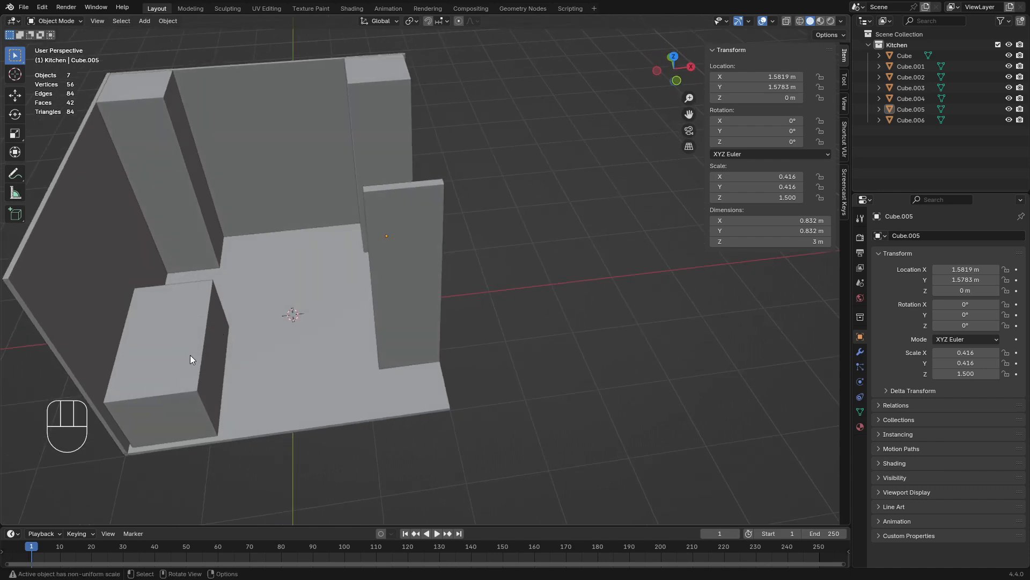
shift+middle_drag(190, 355, 230, 381)
click(220, 381)
key(KP_7)
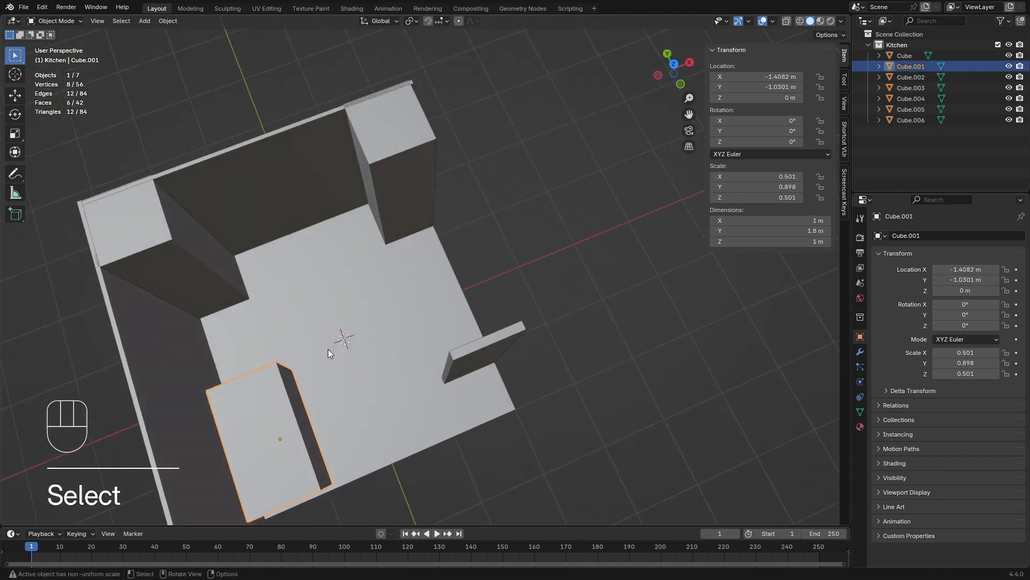
key(shift+d)
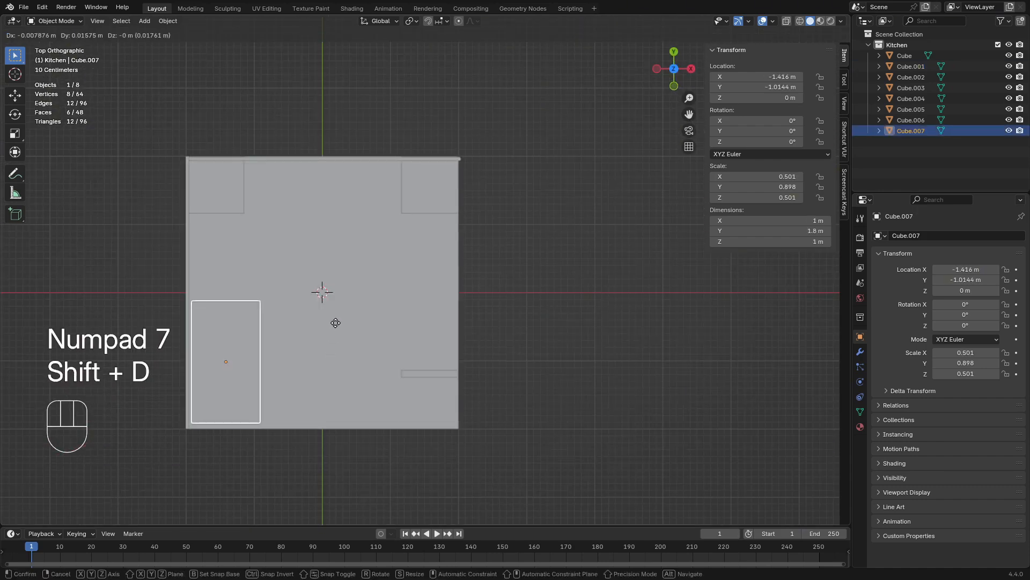
click(412, 198)
Rotate the counter copy 90° about the Z axis so it runs parallel to the back wall
key(r)
key(z)
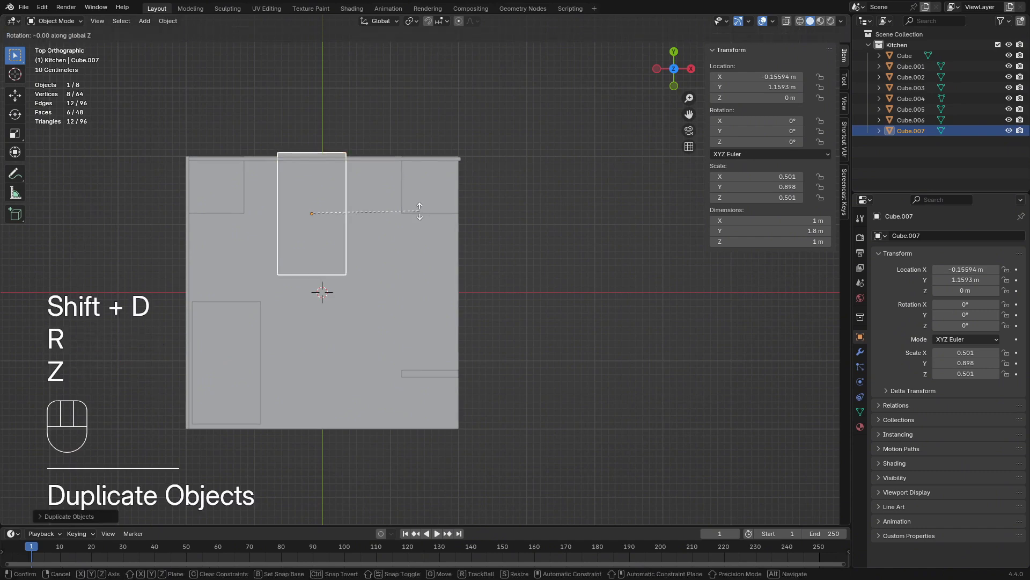
key(KP_9)
key(KP_0)
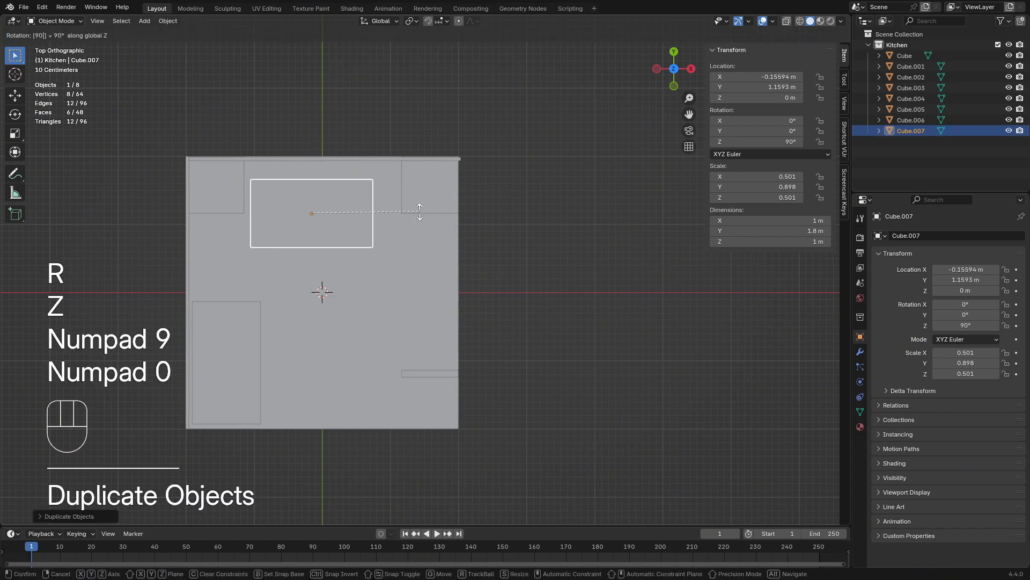
key(KP_Enter)
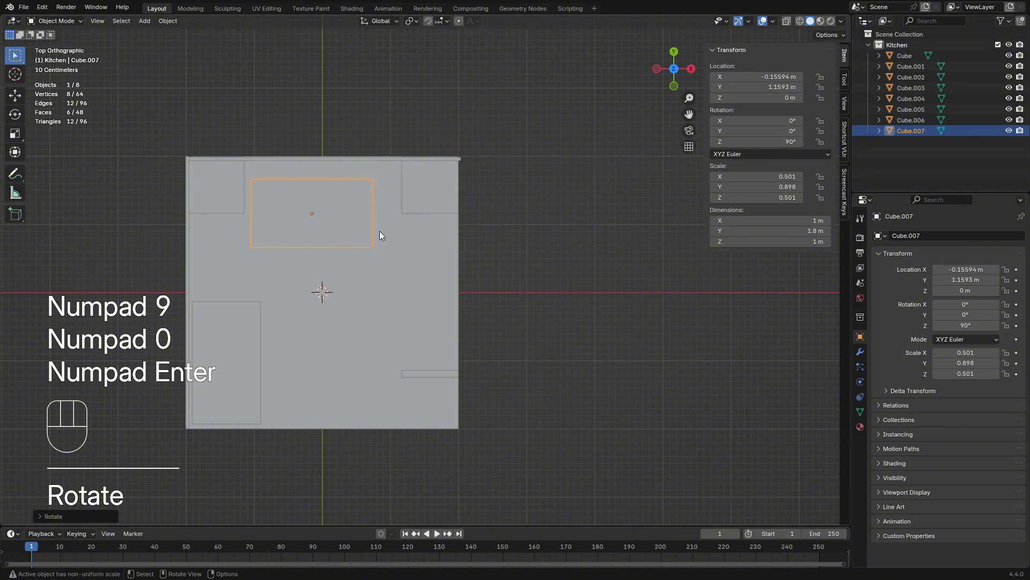
Move the rotated counter against the back wall and stretch it along global X to about 2.23 m long
key(g)
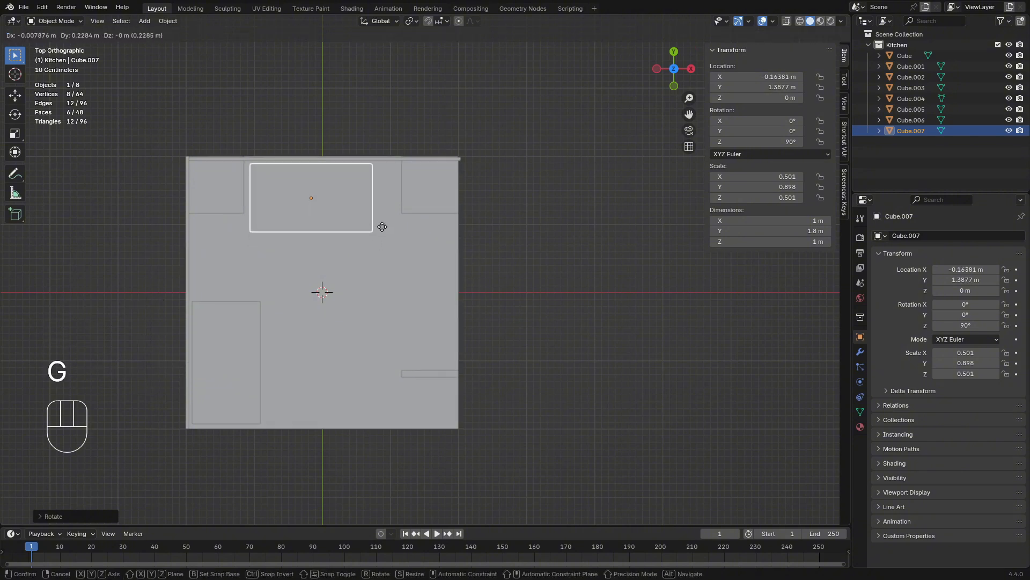
click(391, 223)
key(s)
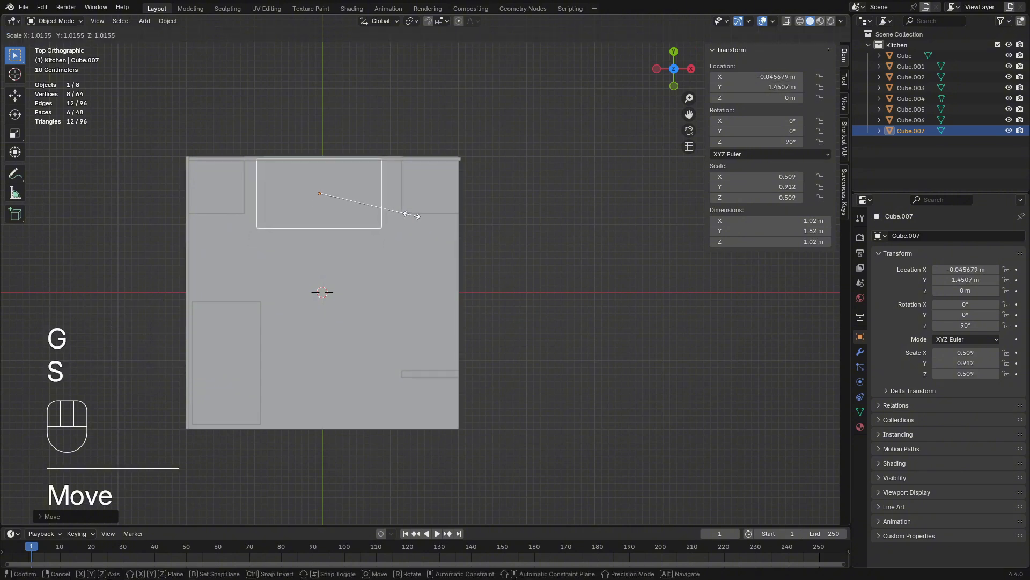
key(x)
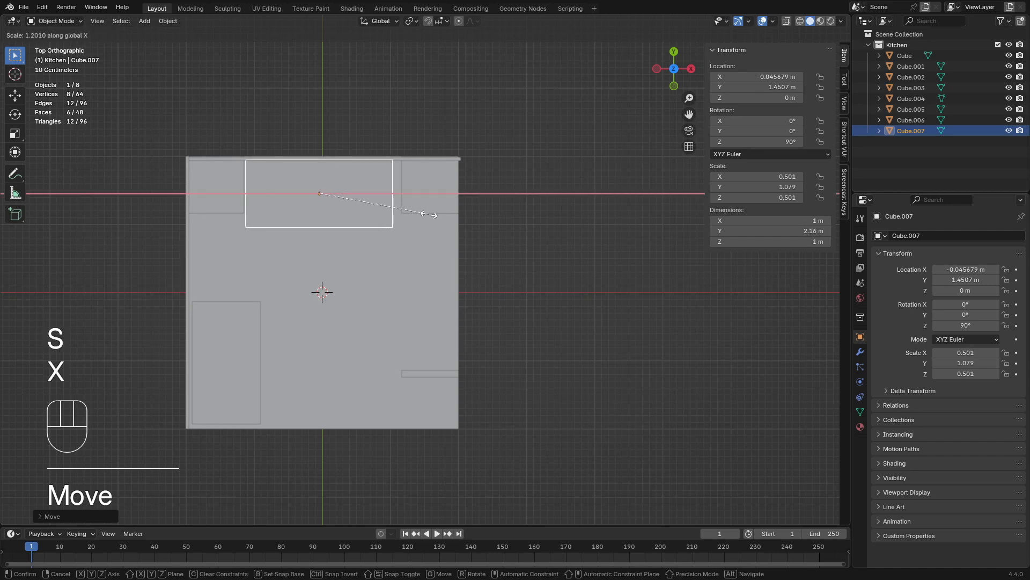
click(433, 216)
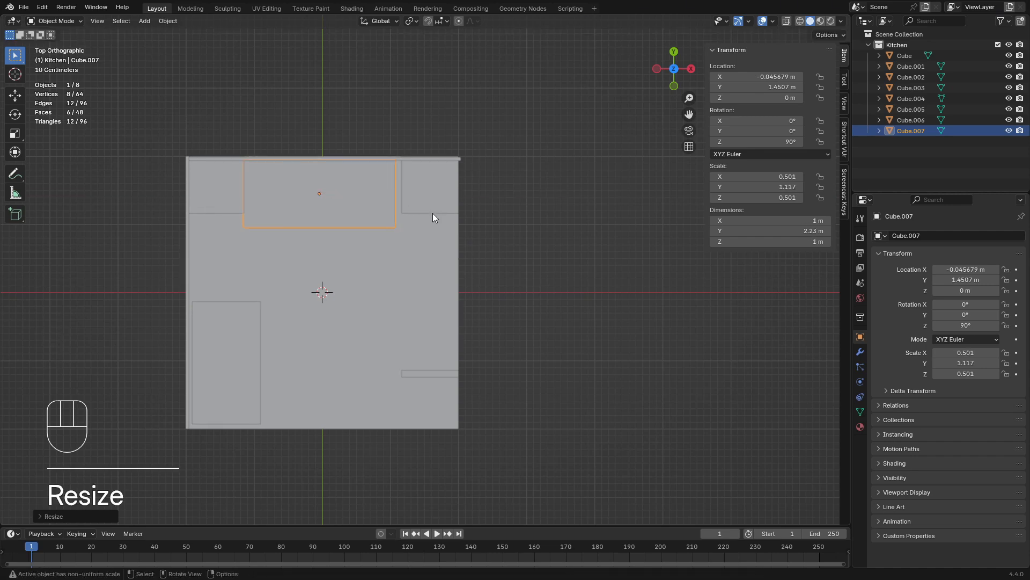
Nudge the back counter flush with the corner pillar and back wall, at about X -0.03 m, Y 1.44 m
key(KP_7)
scroll(376, 217, up, 4)
shift+middle_drag(345, 214, 566, 305)
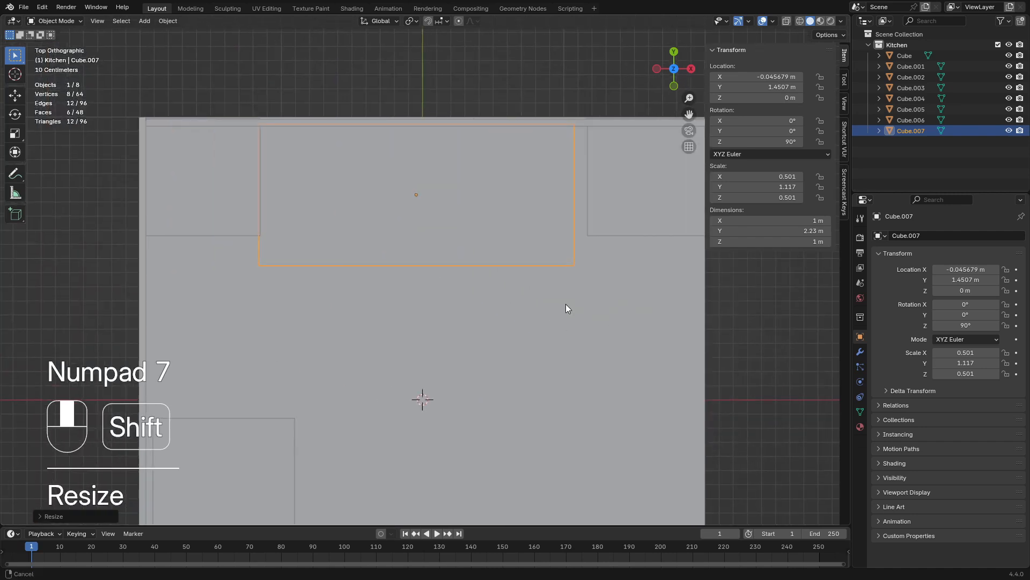
key(g)
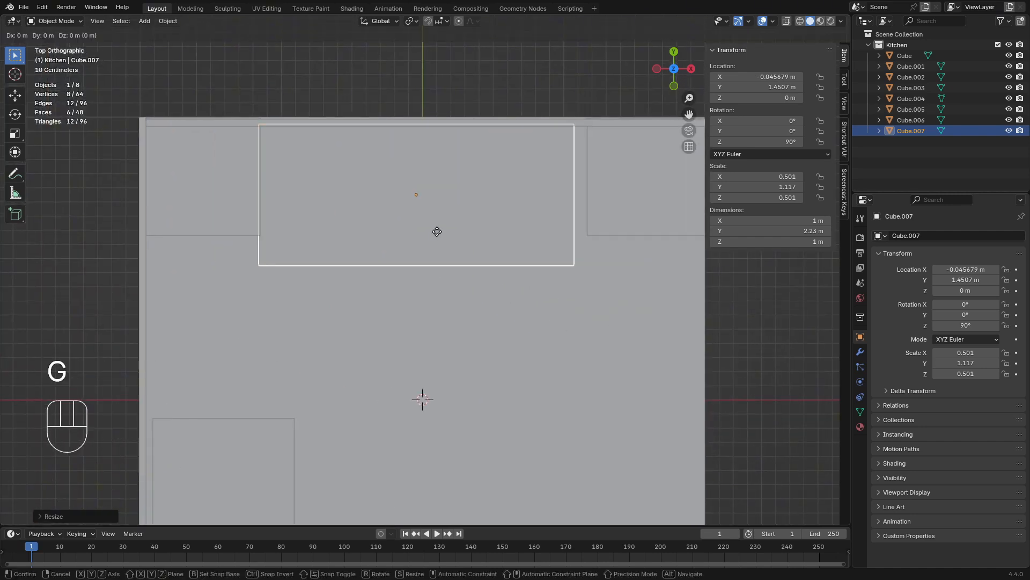
key(x)
key(shift)
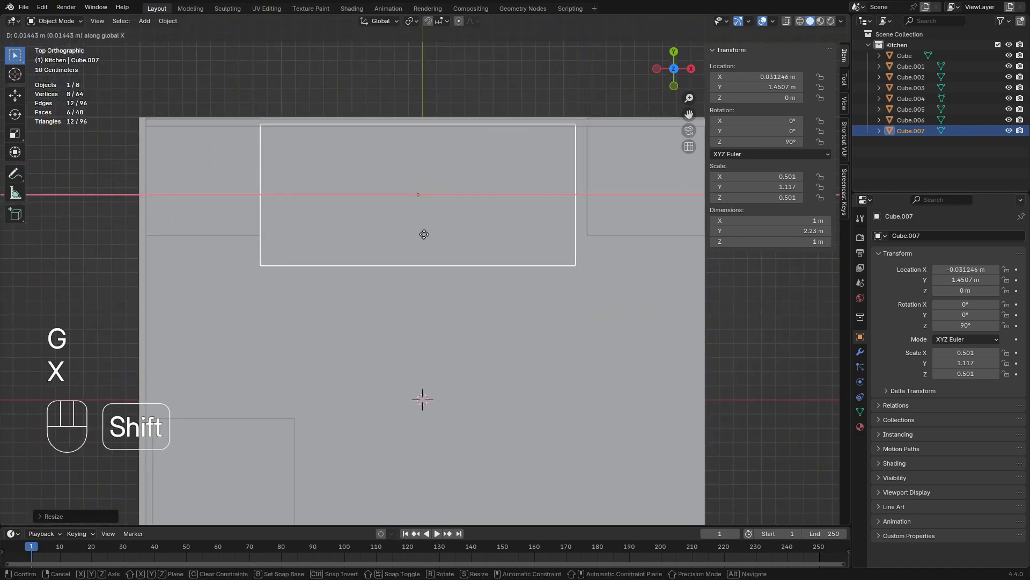
click(426, 234)
key(g)
key(shift)
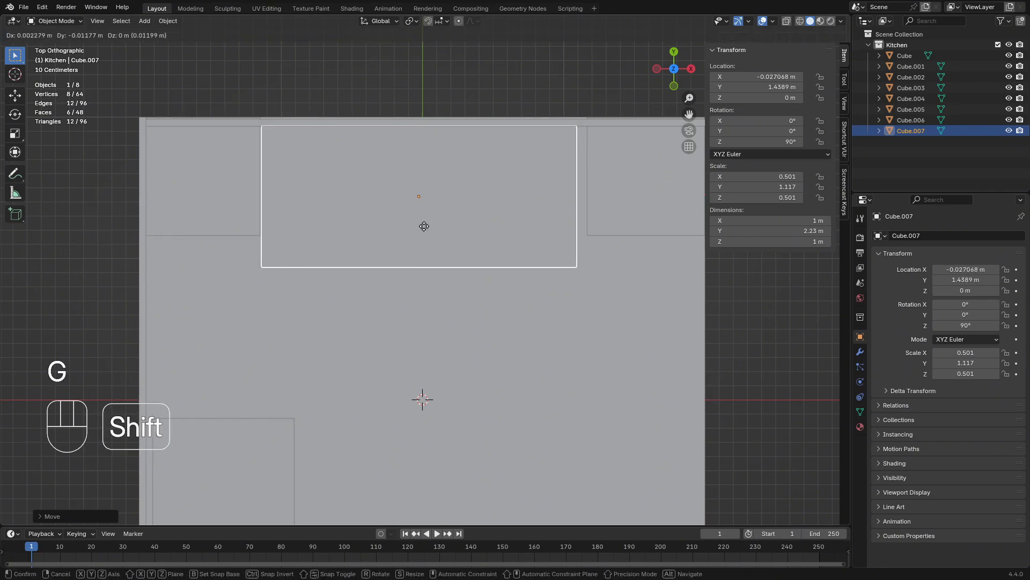
click(420, 220)
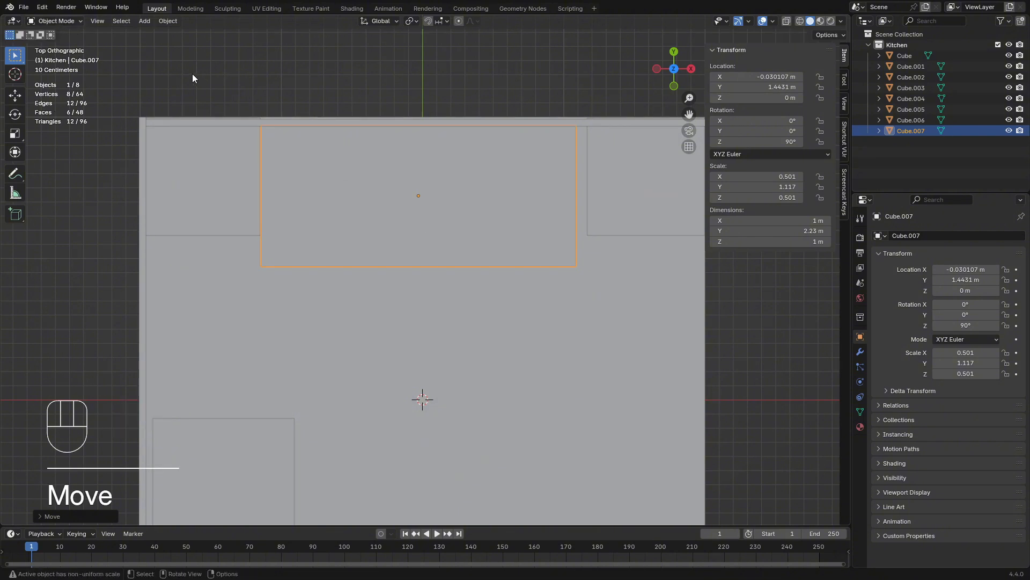
Extend the back counter's end face along X to meet the open-end pillar, making the counter about 2.32 m long
key(Tab)
shift+middle_drag(194, 79, 144, 5)
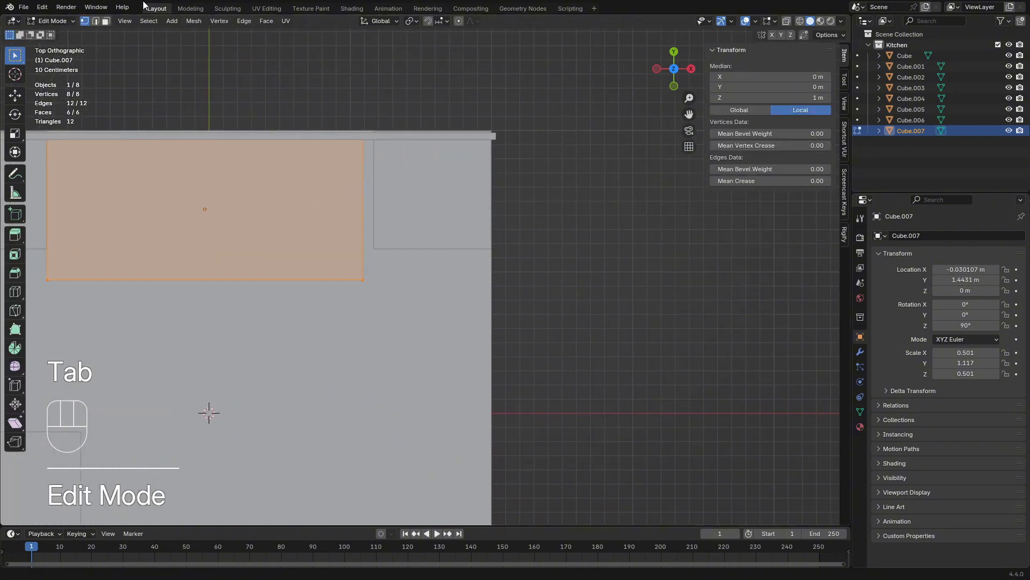
click(105, 22)
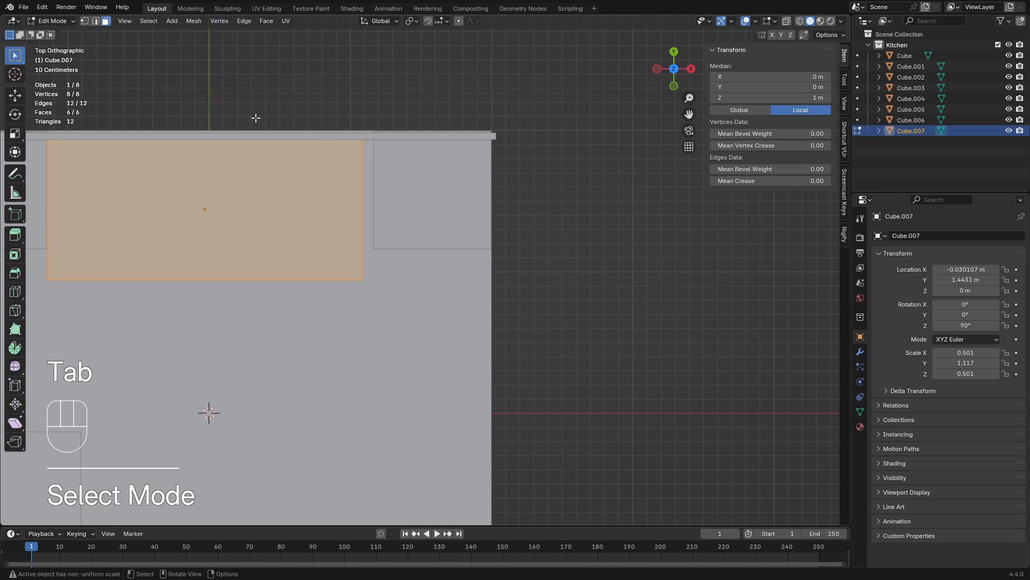
click(787, 22)
click(306, 112)
drag(305, 113, 446, 299)
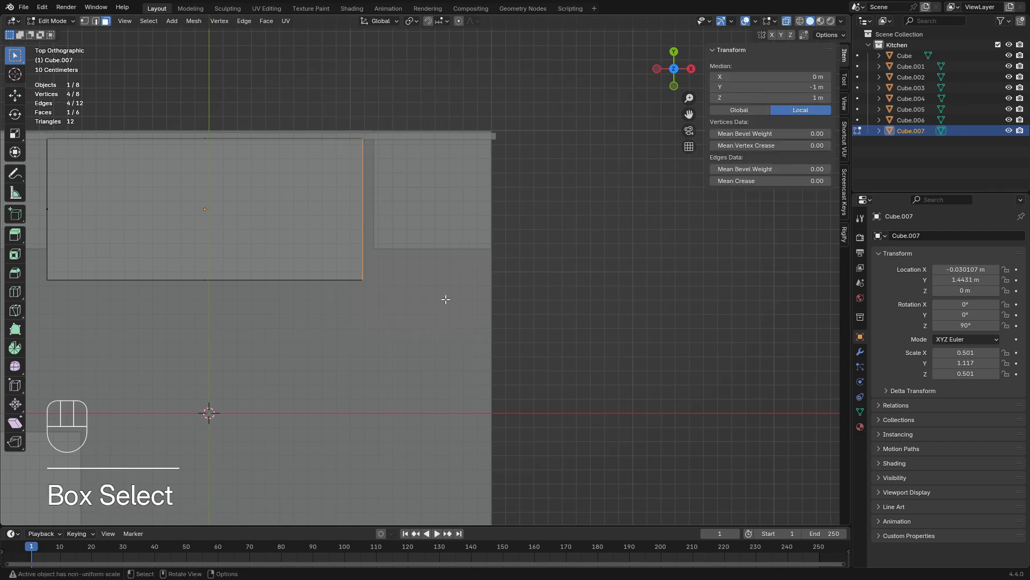
key(g)
key(x)
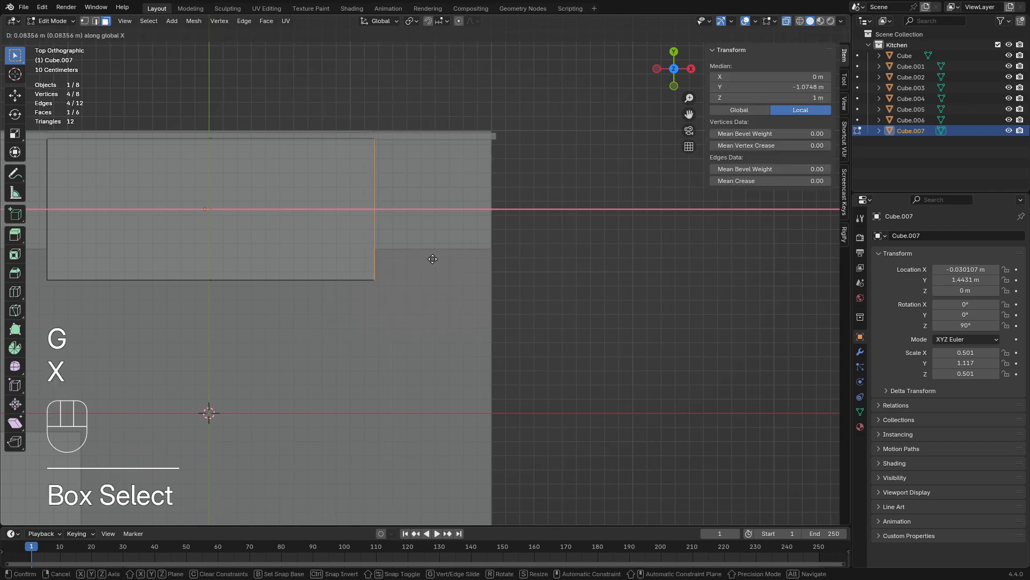
click(435, 259)
key(Tab)
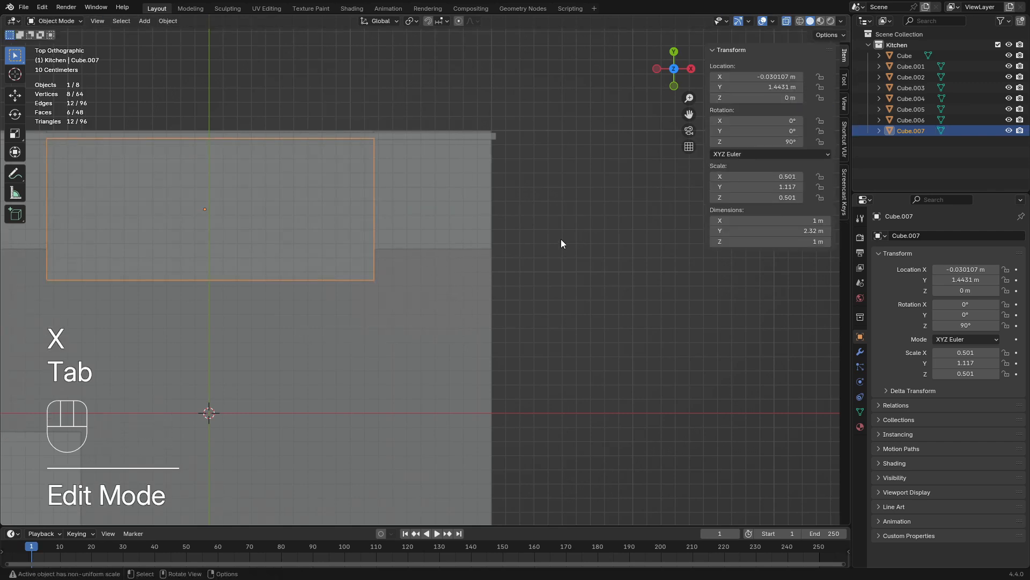
Move the back counter's front face along Y toward the wall for a depth of about 0.73 m, then turn off X-ray
middle_drag(561, 239, 350, 260)
key(Tab)
click(389, 247)
key(KP_7)
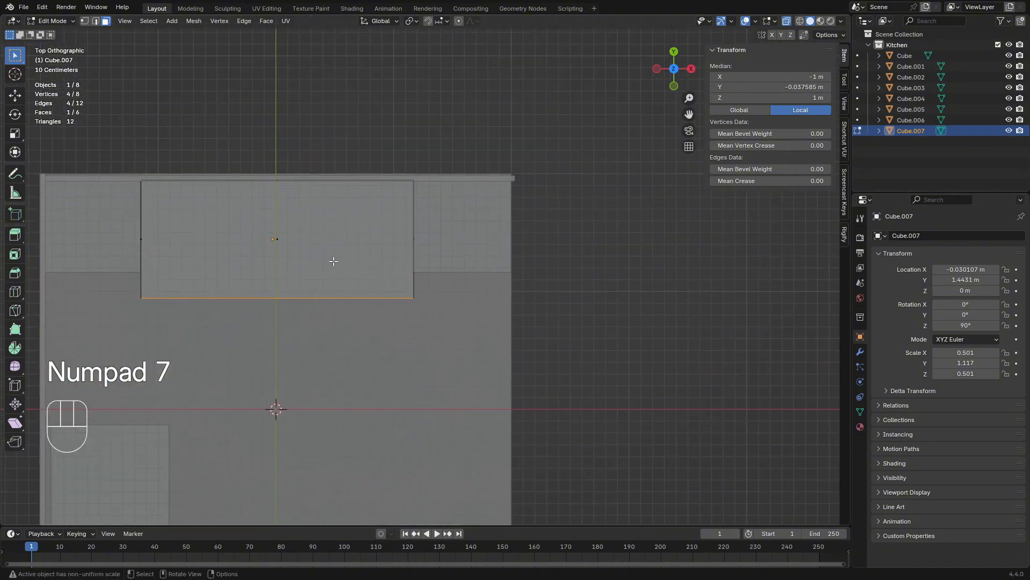
key(g)
key(x)
key(y)
key(shift)
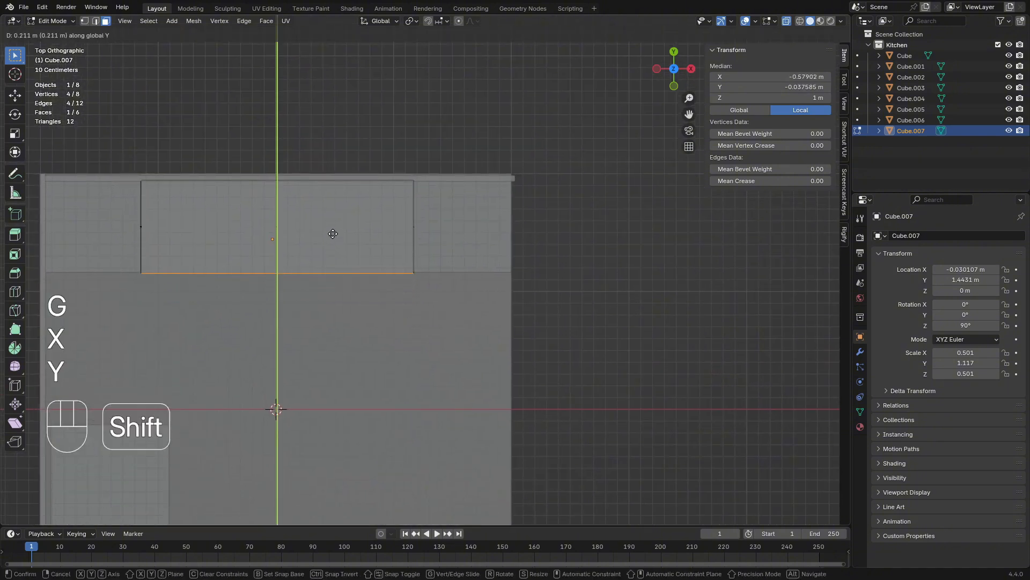
click(329, 161)
key(Tab)
middle_drag(331, 164, 575, 338)
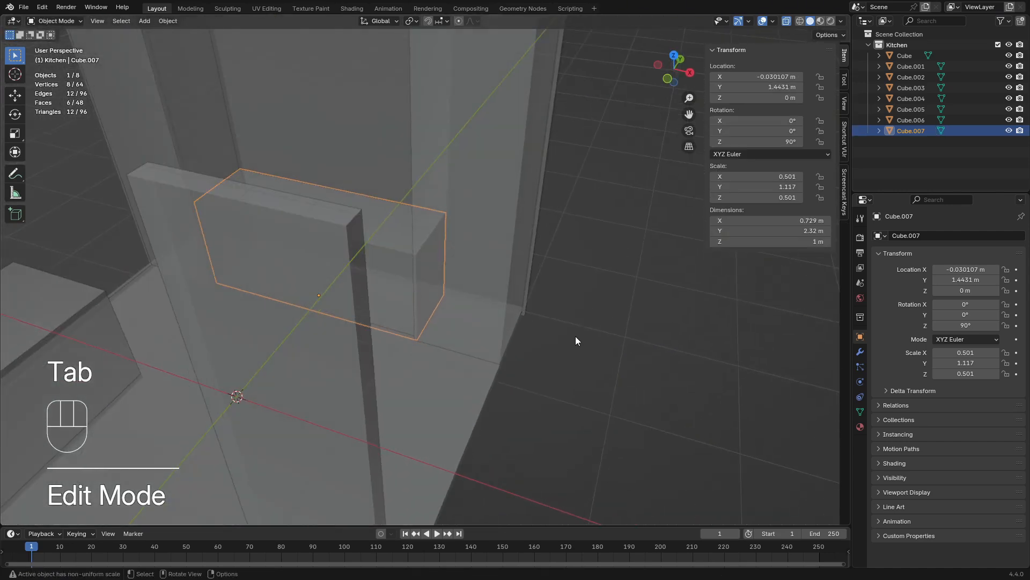
click(787, 24)
scroll(523, 275, down, 6)
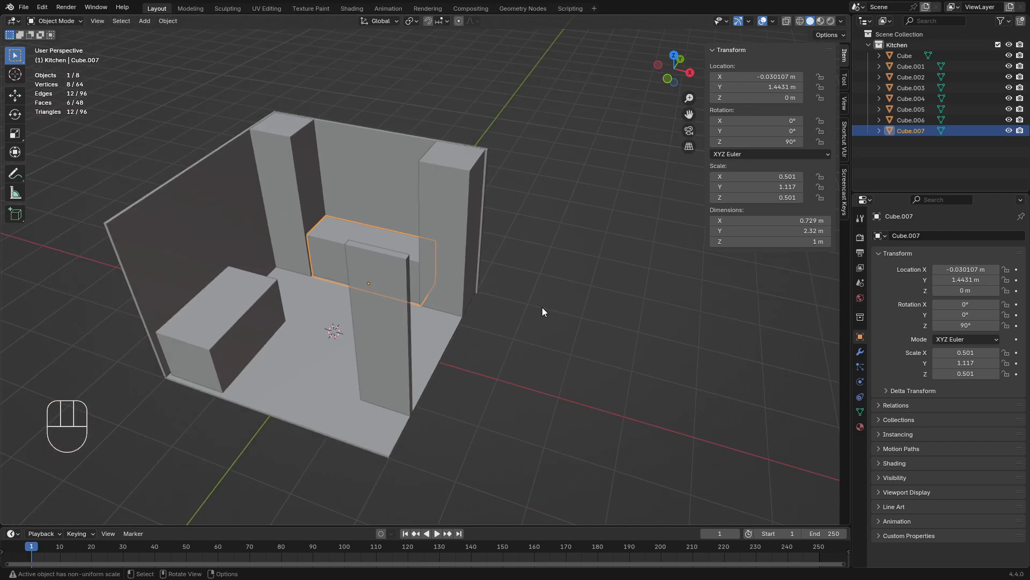
Move the floor slab's front face inward along global Y so the slab is about 3.73 m deep
middle_drag(542, 307, 510, 281)
scroll(505, 284, down, 2)
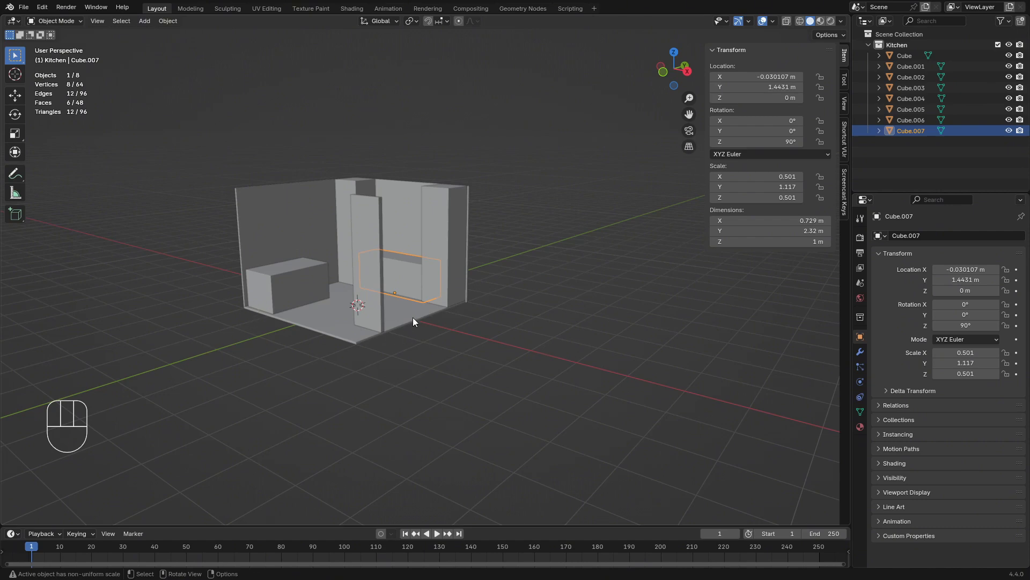
middle_drag(413, 317, 394, 301)
click(324, 354)
scroll(384, 378, up, 3)
key(Tab)
click(106, 24)
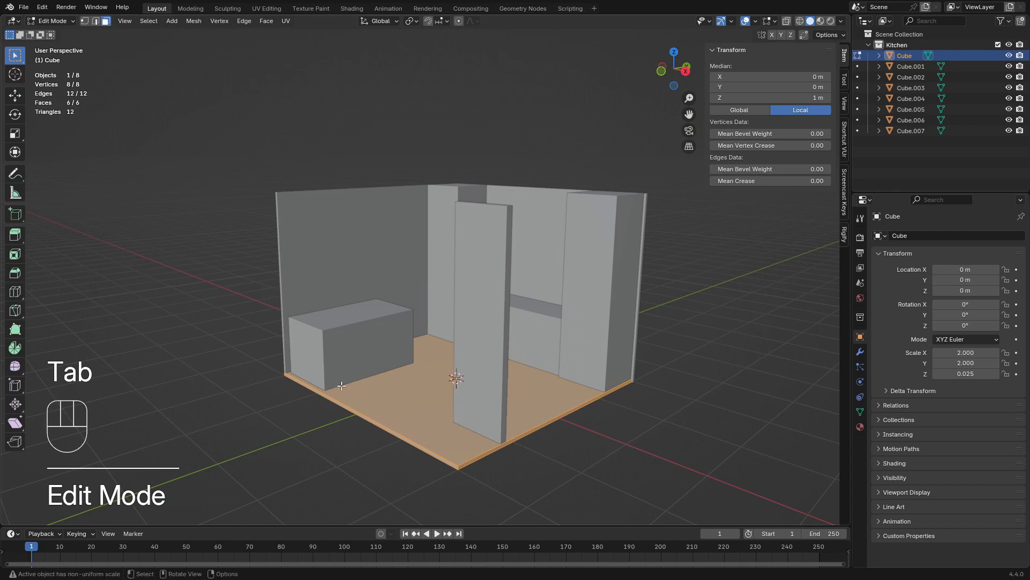
click(363, 417)
middle_drag(388, 402, 343, 431)
key(g)
key(x)
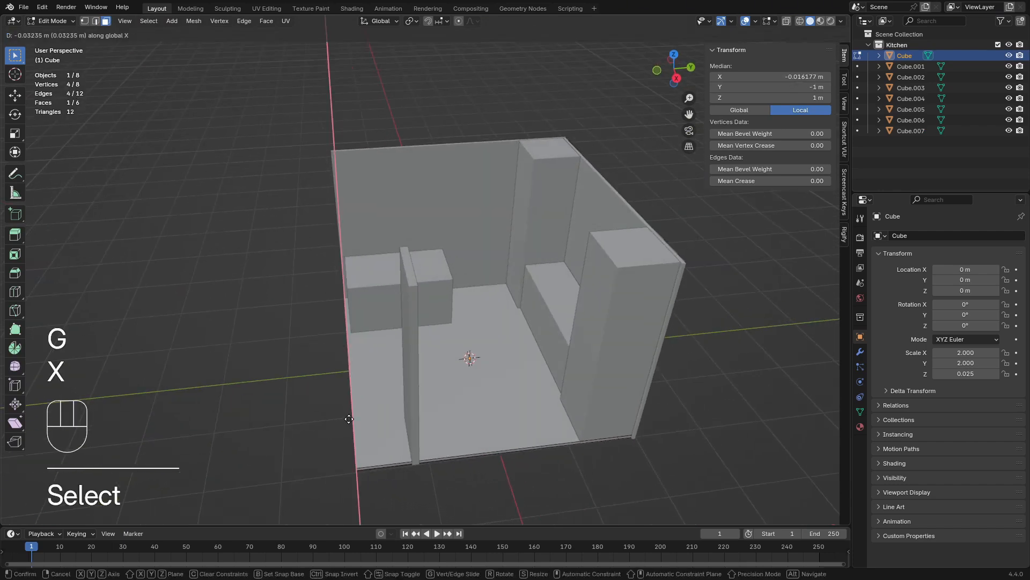
key(y)
key(shift)
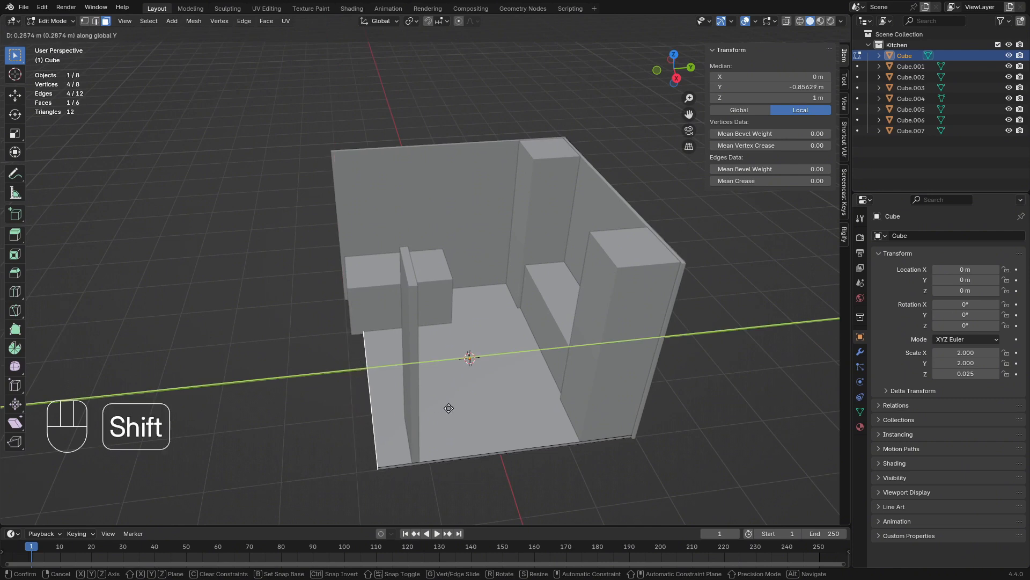
click(441, 409)
key(Tab)
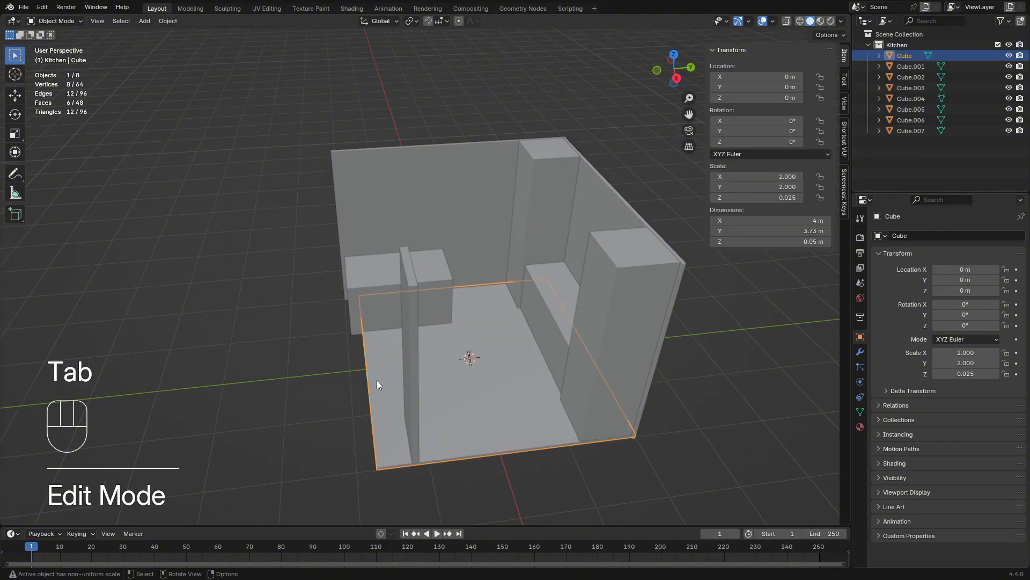
Scale the side counter along global X to a depth of about 0.84 m
middle_drag(377, 380, 323, 379)
click(374, 348)
scroll(362, 324, up, 3)
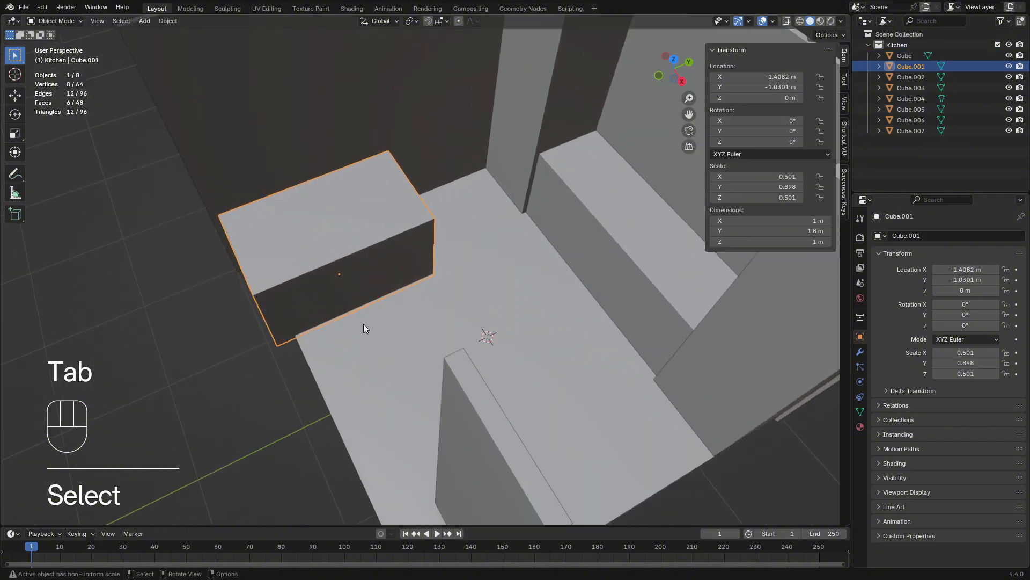
shift+middle_drag(363, 324, 366, 353)
middle_drag(355, 304, 443, 329)
scroll(440, 315, down, 4)
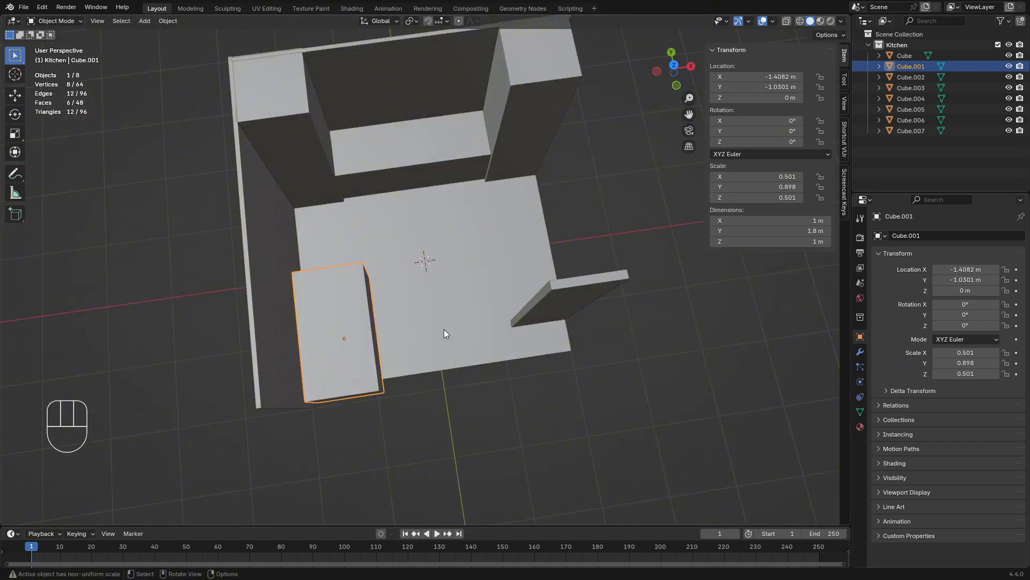
click(364, 338)
key(s)
key(x)
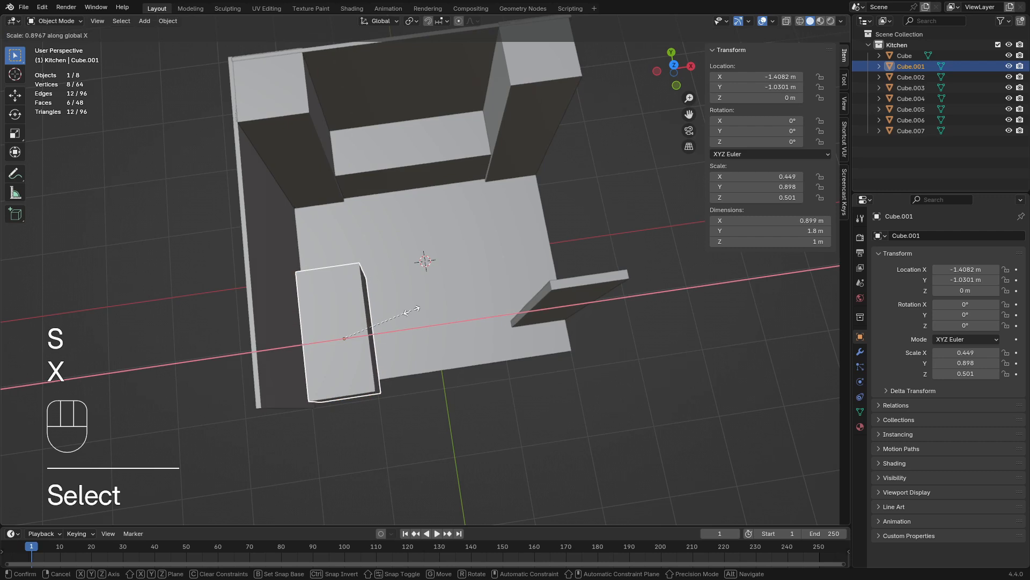
click(407, 313)
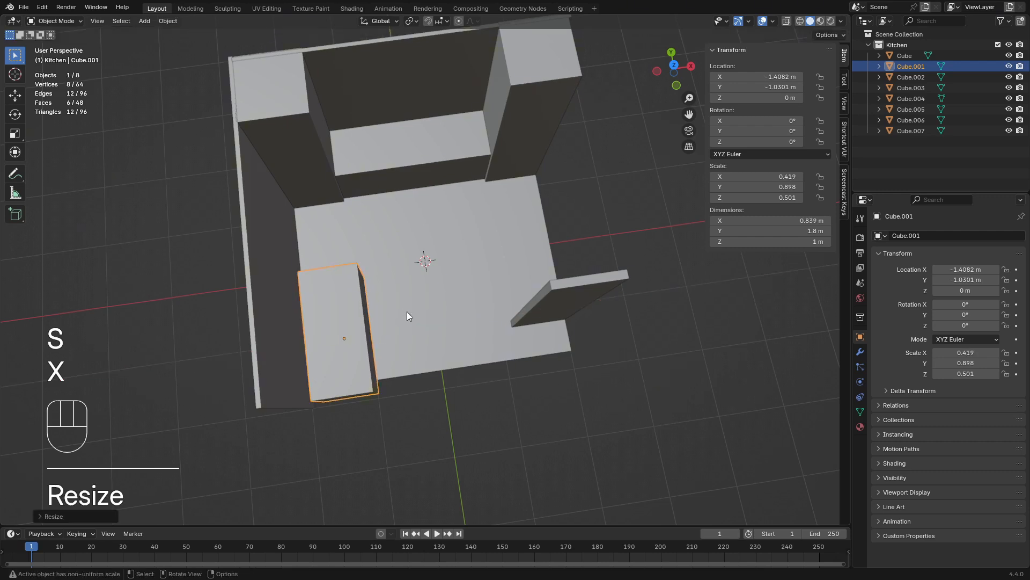
Move the side counter along X against the side wall, to about X -1.53 m
key(g)
key(x)
key(shift)
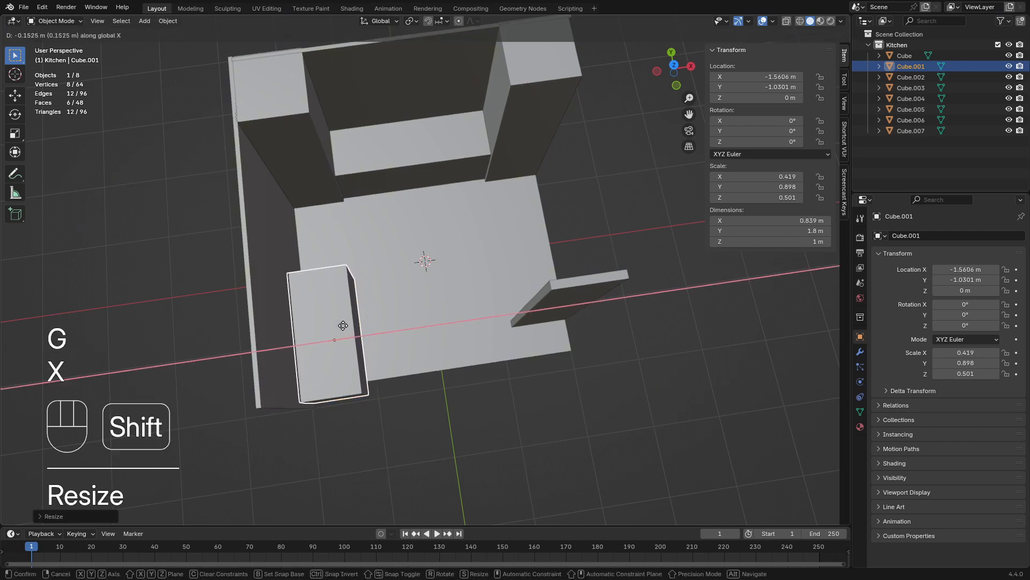
click(548, 314)
click(617, 235)
middle_drag(617, 235, 507, 185)
Scale the side counter along global Y to a length of about 1.45 m
click(355, 321)
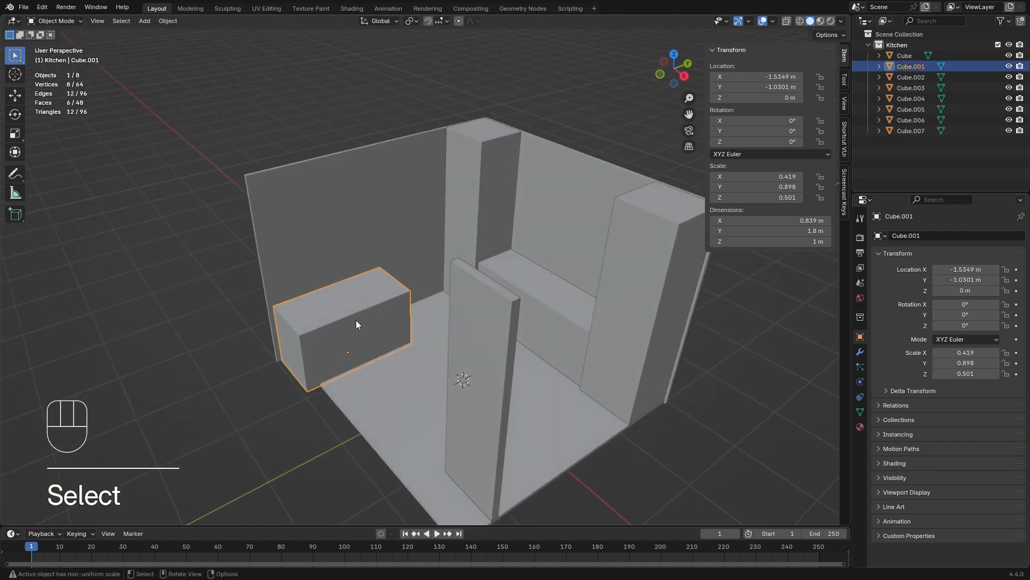
key(s)
key(x)
key(y)
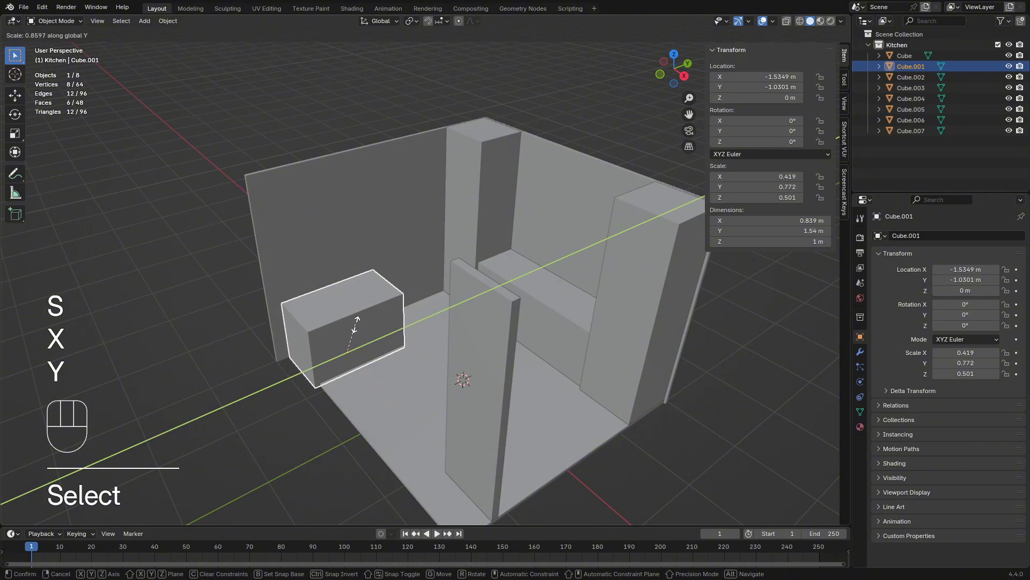
click(358, 328)
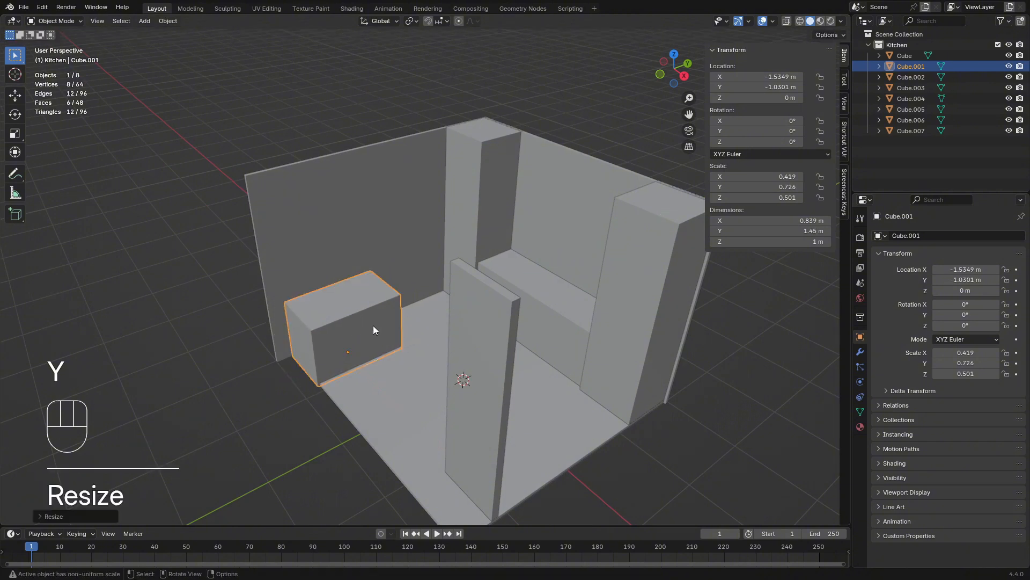
Slide the side counter along Y toward the back wall until its front end lines up with the floor's front edge
key(g)
key(x)
key(y)
key(shift)
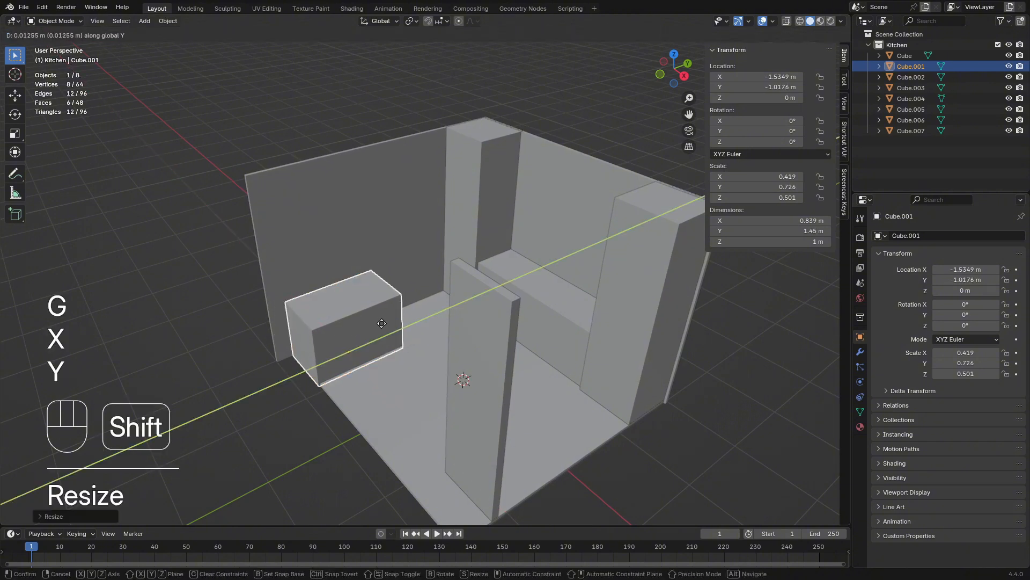
click(398, 316)
Move the side wall's front end face along Y to match the floor edge, making the wall about 3.72 m long
click(292, 250)
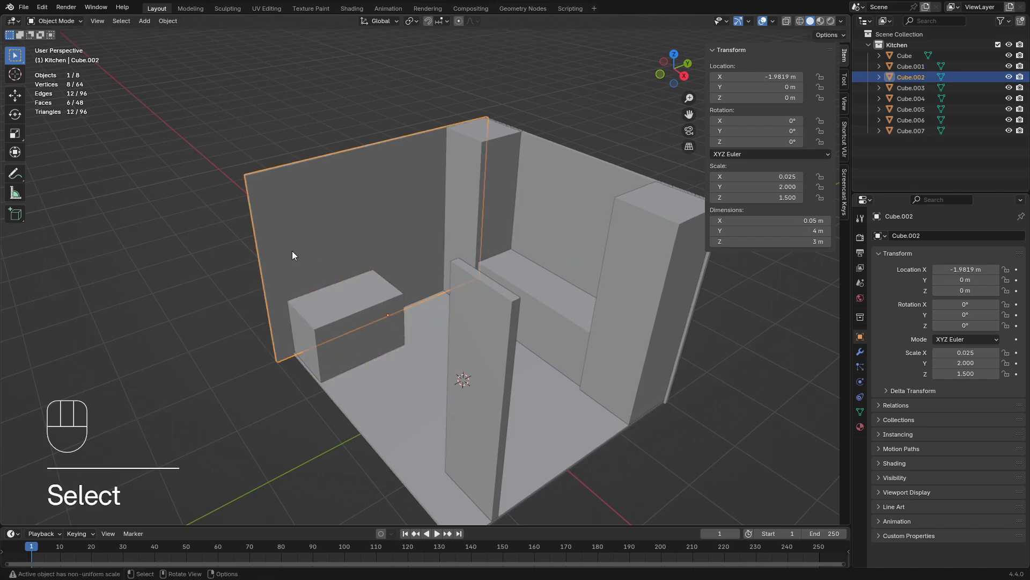
middle_drag(292, 250, 324, 237)
key(Tab)
click(220, 233)
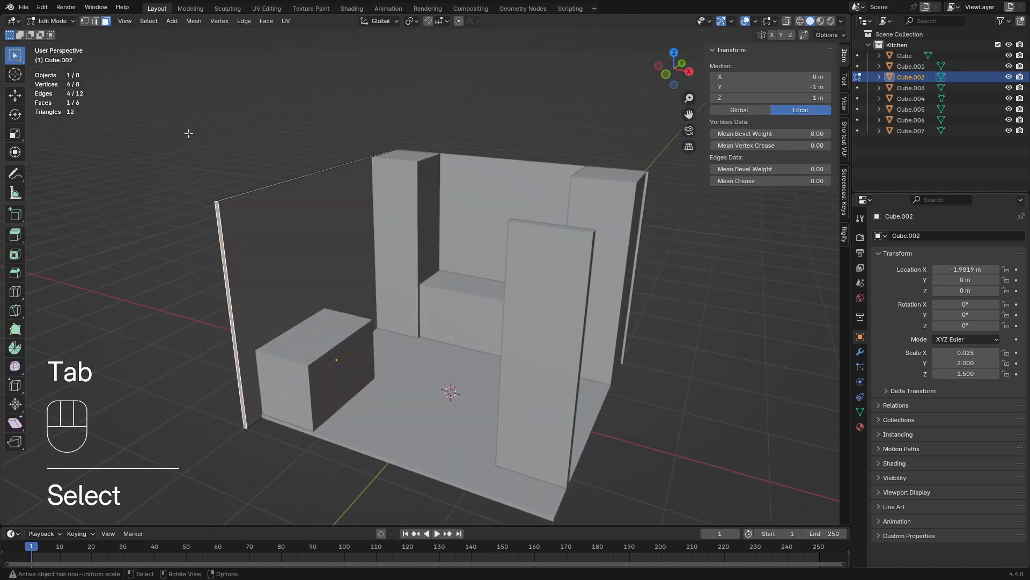
middle_drag(316, 325, 381, 321)
key(KP_7)
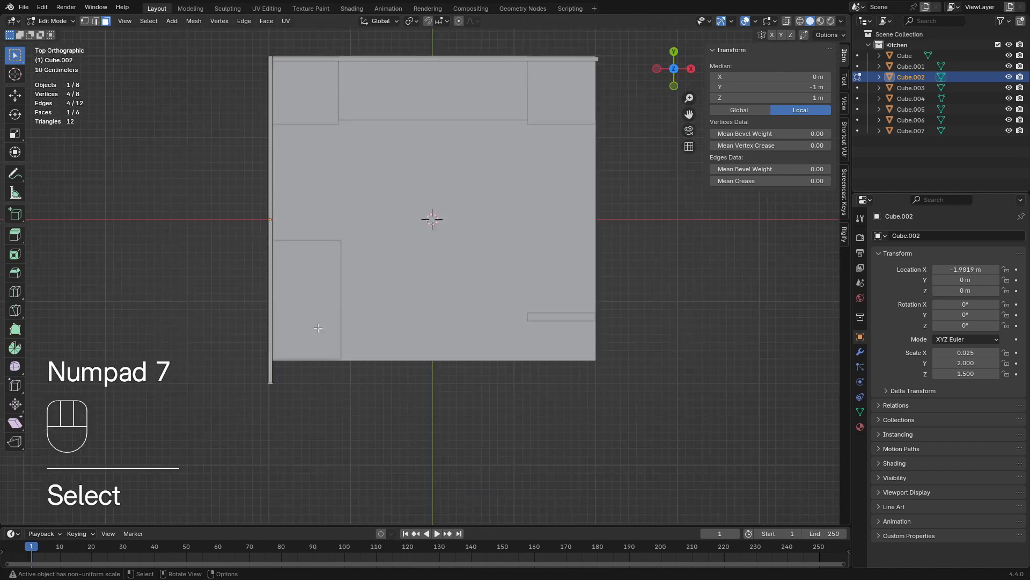
key(g)
key(y)
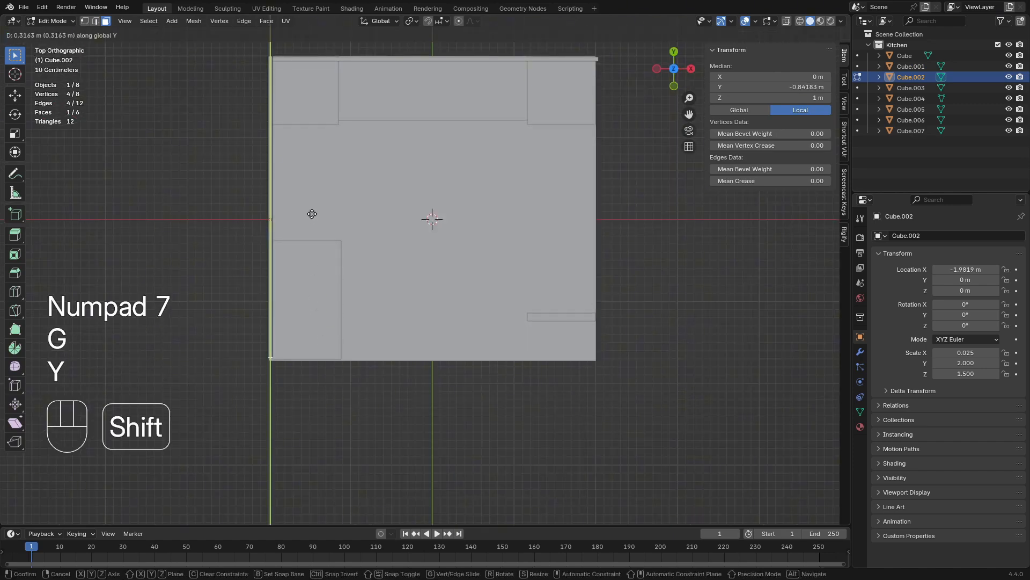
click(315, 242)
key(Tab)
middle_drag(363, 278, 436, 267)
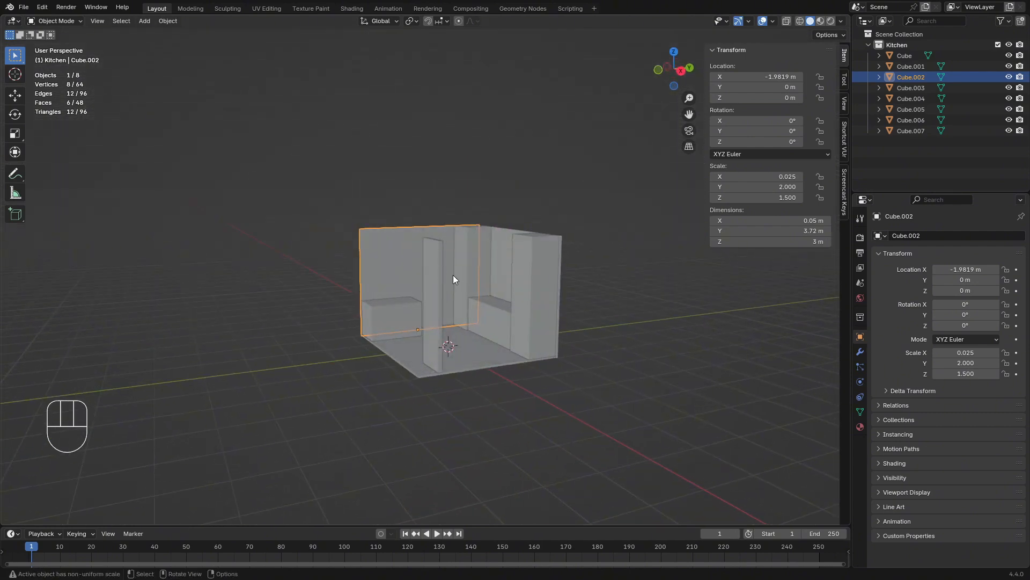
Move the floor slab's open-side face outward along global X so the slab is about 4.32 m wide
mouse_move(518, 279)
middle_down()
mouse_move(503, 294)
mouse_move(523, 329)
mouse_move(455, 322)
middle_up()
scroll(523, 330, up, 2)
mouse_move(527, 329)
shift+middle_down()
mouse_move(467, 314)
mouse_move(478, 303)
mouse_move(508, 315)
mouse_move(536, 345)
mouse_move(477, 307)
mouse_move(598, 346)
mouse_move(480, 344)
mouse_move(440, 356)
mouse_move(443, 346)
shift+middle_up()
click(476, 304)
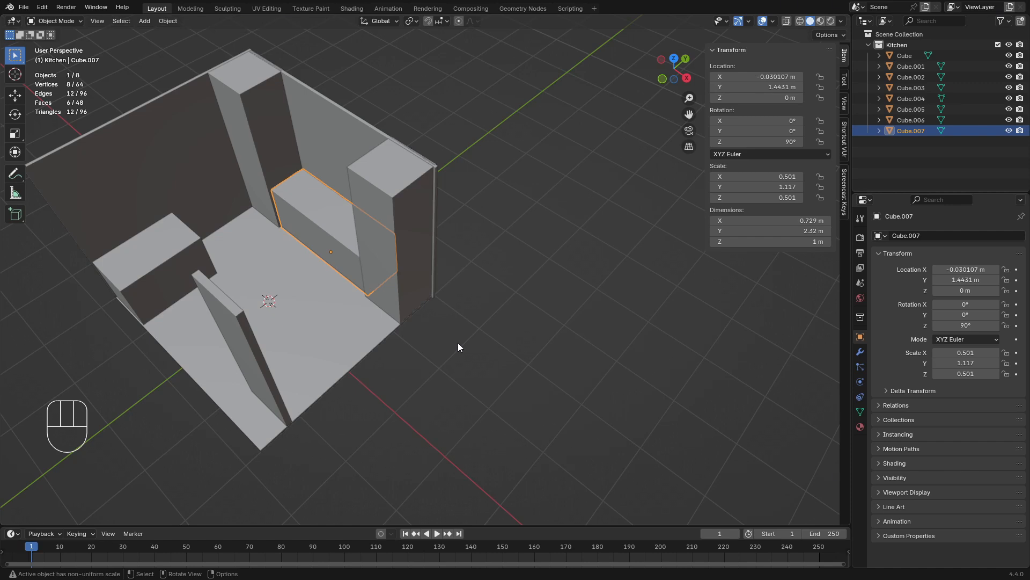
click(378, 343)
key(Tab)
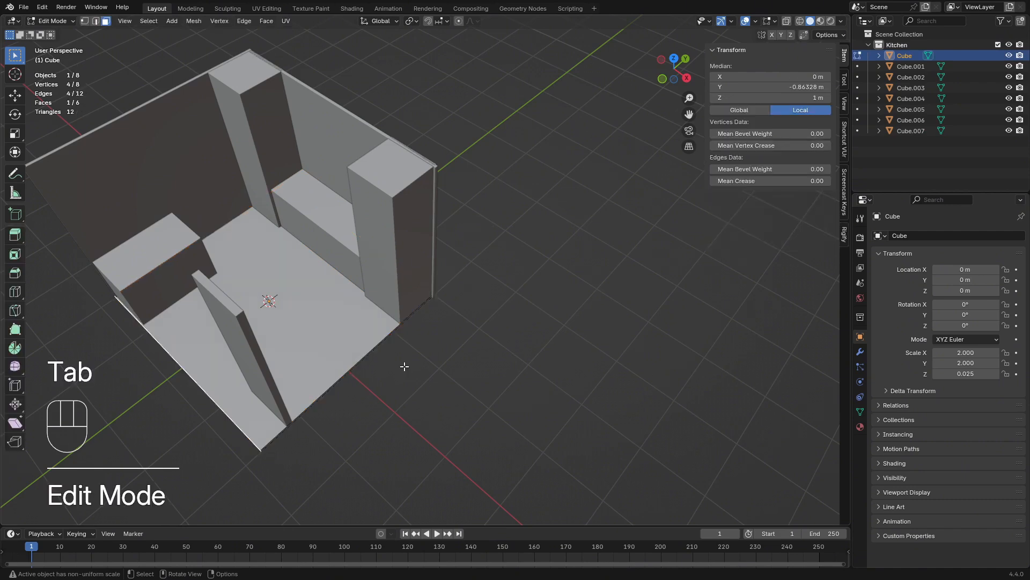
middle_drag(403, 365, 384, 339)
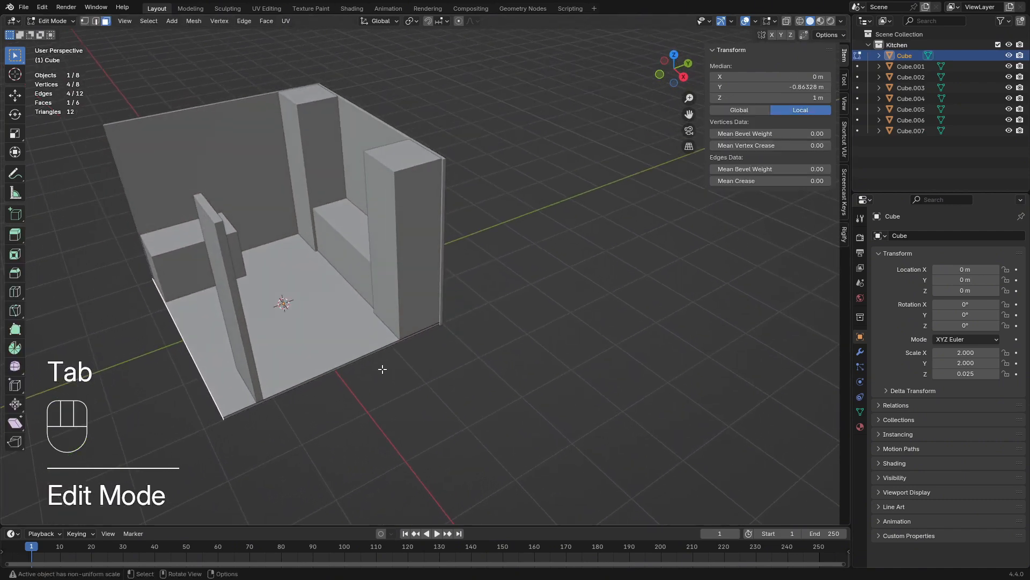
click(326, 370)
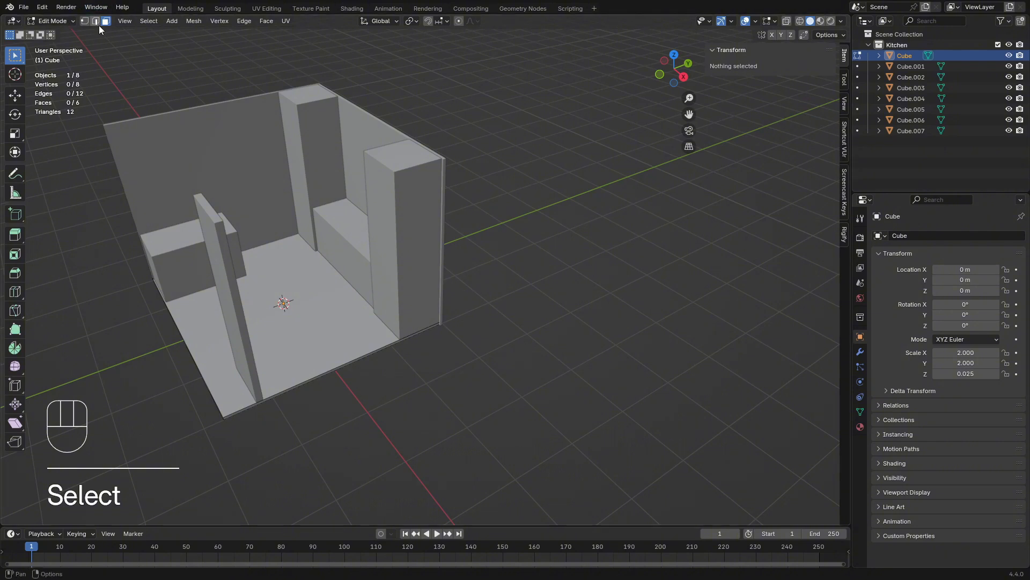
click(355, 370)
middle_drag(356, 373, 398, 396)
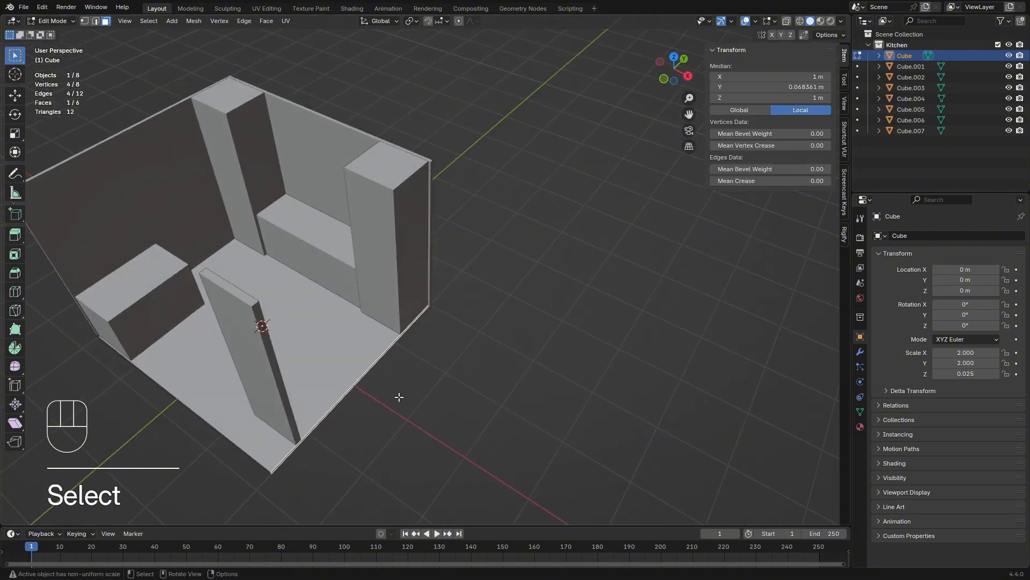
key(g)
key(x)
key(shift)
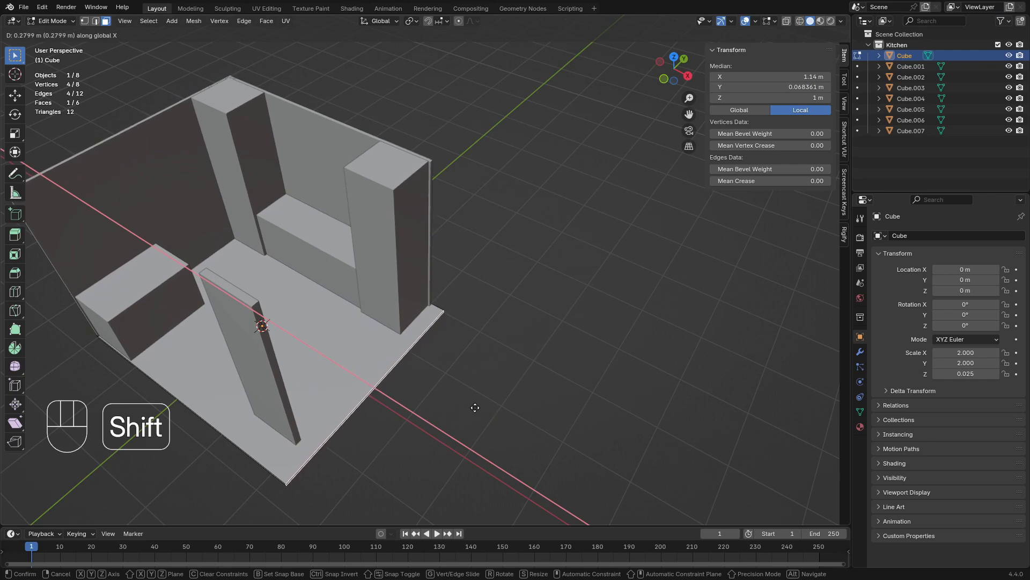
click(483, 414)
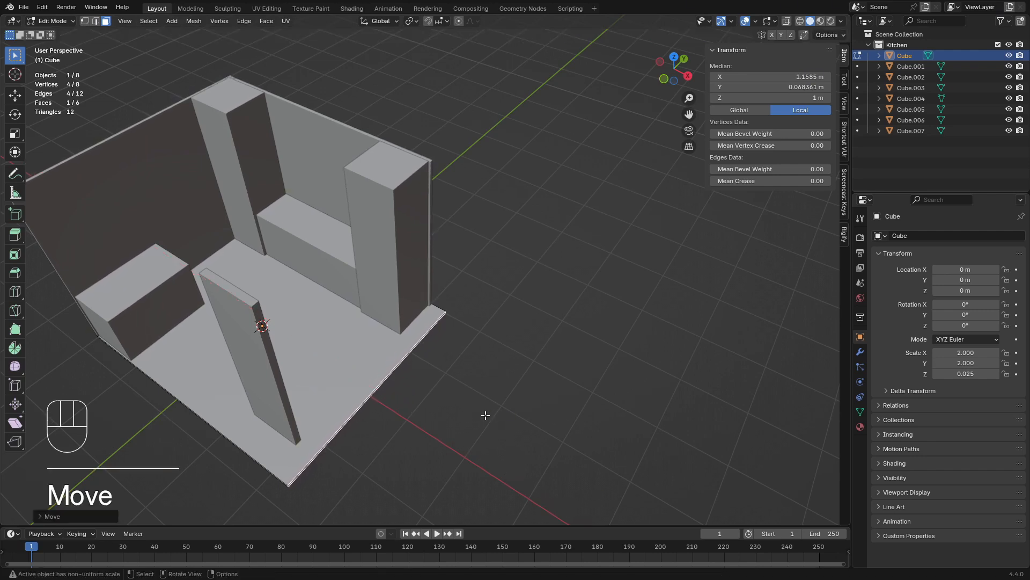
key(Tab)
Bevel the two vertical corner edges on the floor slab's open side with one segment and an offset of about 0.2 m
shift+click(399, 301)
shift+click(274, 397)
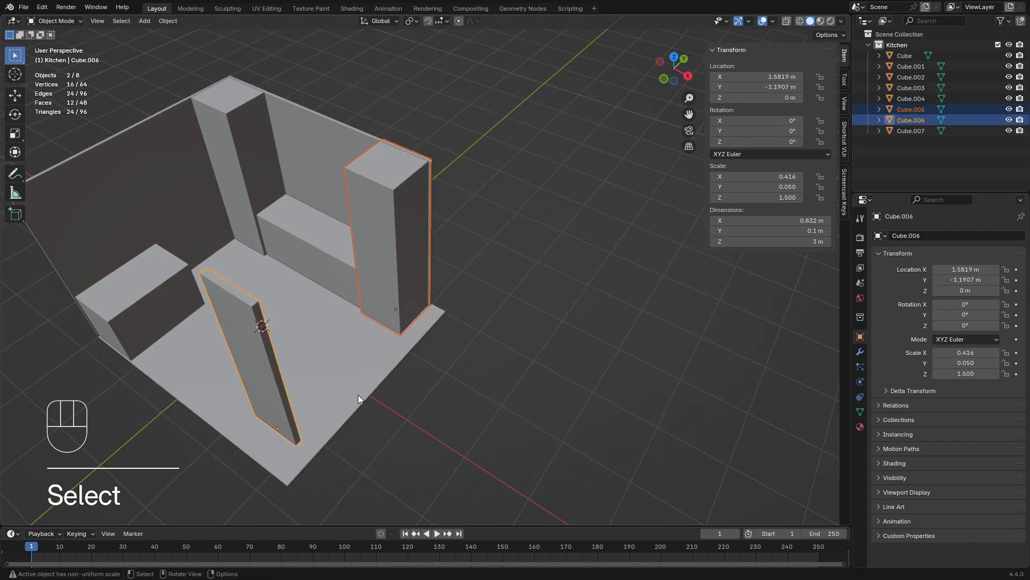
click(418, 332)
middle_drag(430, 348, 438, 321)
key(Tab)
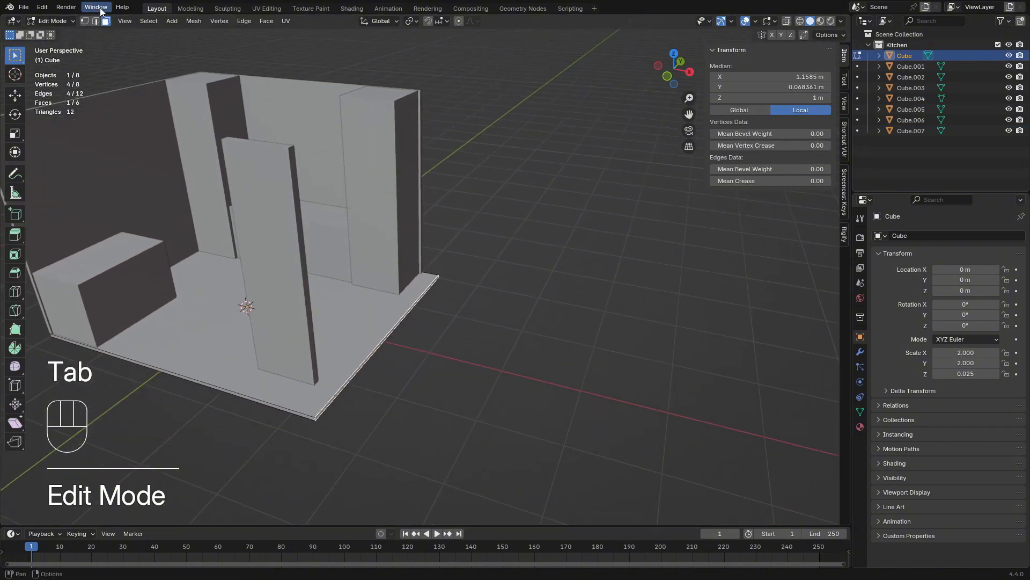
click(97, 22)
middle_drag(409, 356, 384, 325)
scroll(319, 391, up, 3)
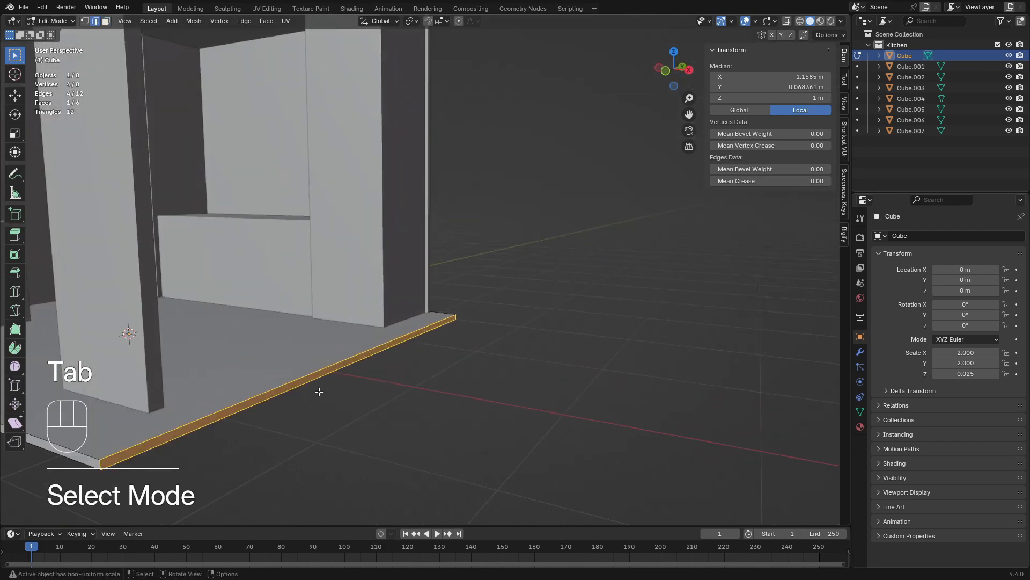
click(102, 464)
middle_drag(475, 379, 544, 367)
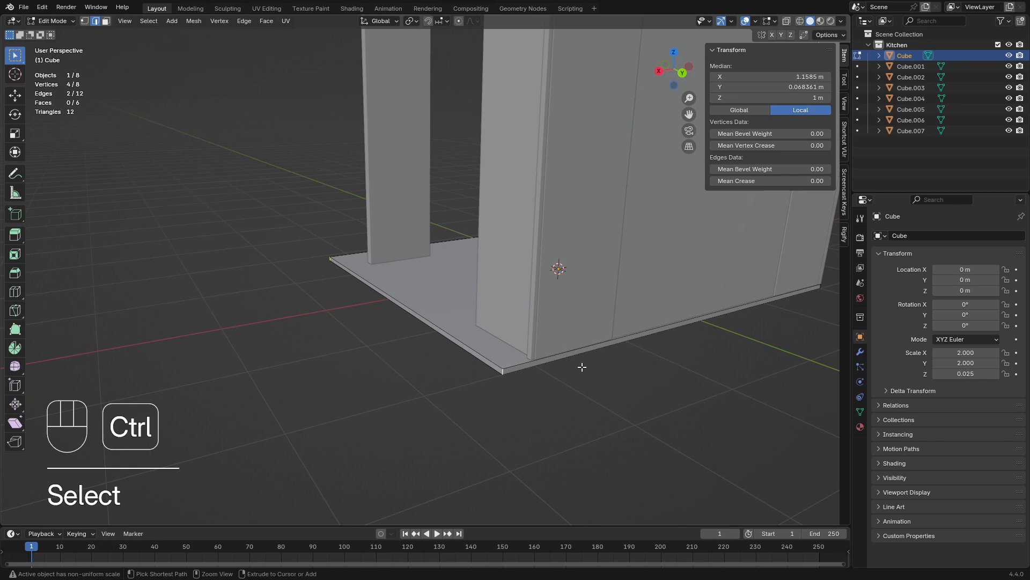
key(ctrl+b)
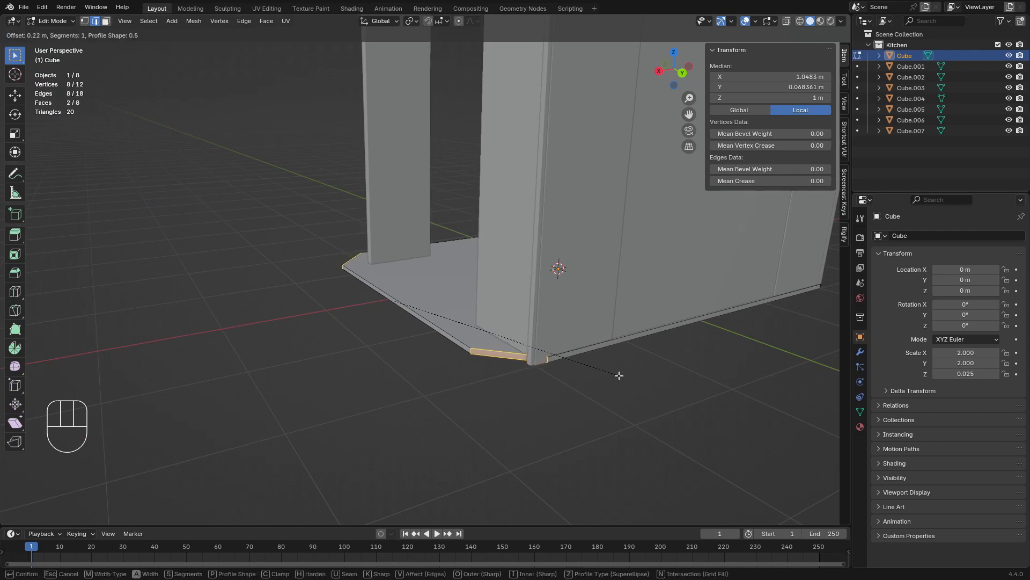
click(622, 376)
middle_drag(383, 386, 464, 408)
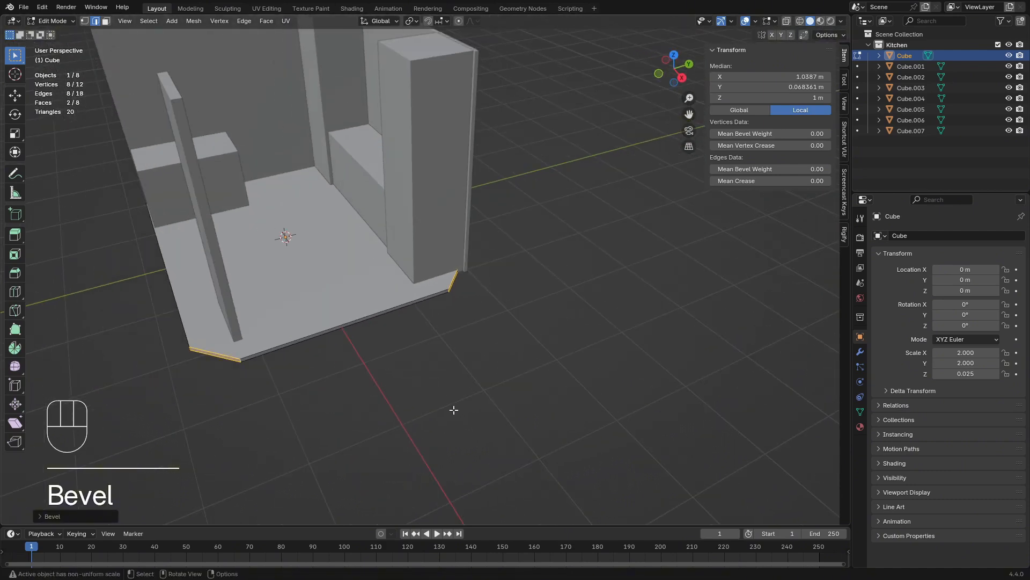
key(Tab)
middle_drag(375, 370, 414, 385)
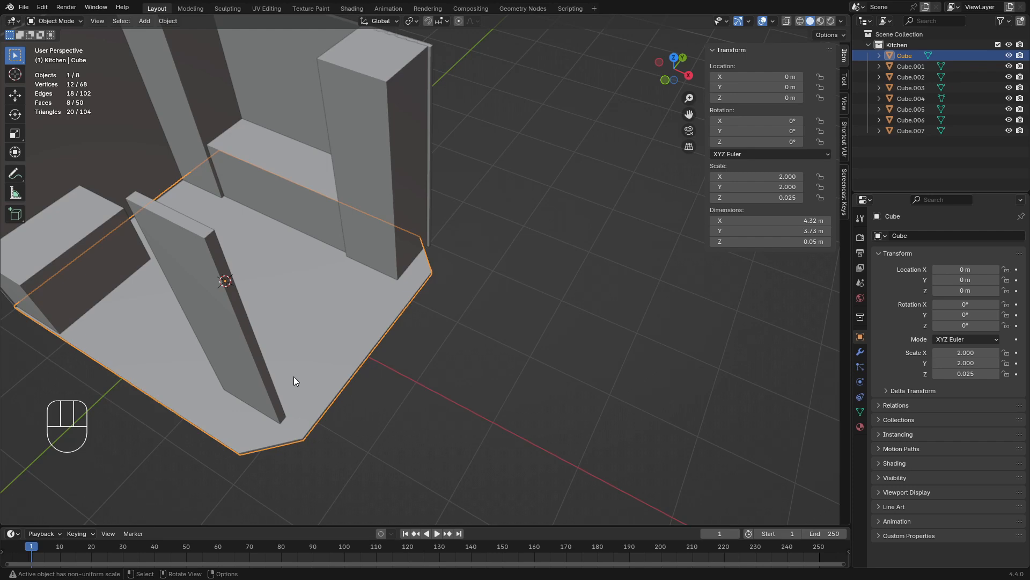
Move the pillar at the open end of the back wall inward along global X by about 0.13 m
click(405, 225)
middle_drag(469, 259, 382, 249)
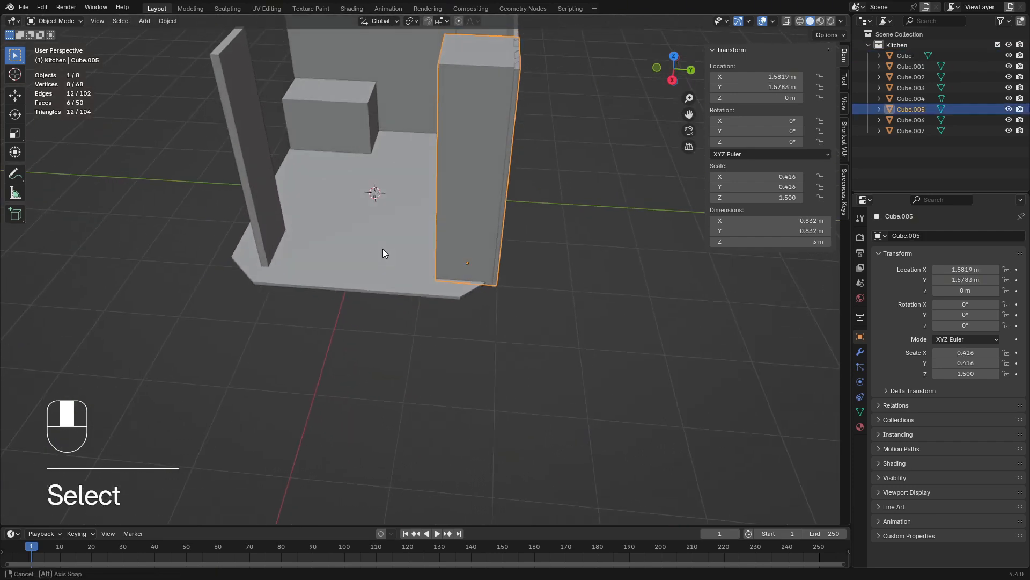
shift+middle_drag(415, 286, 560, 376)
scroll(423, 339, up, 2)
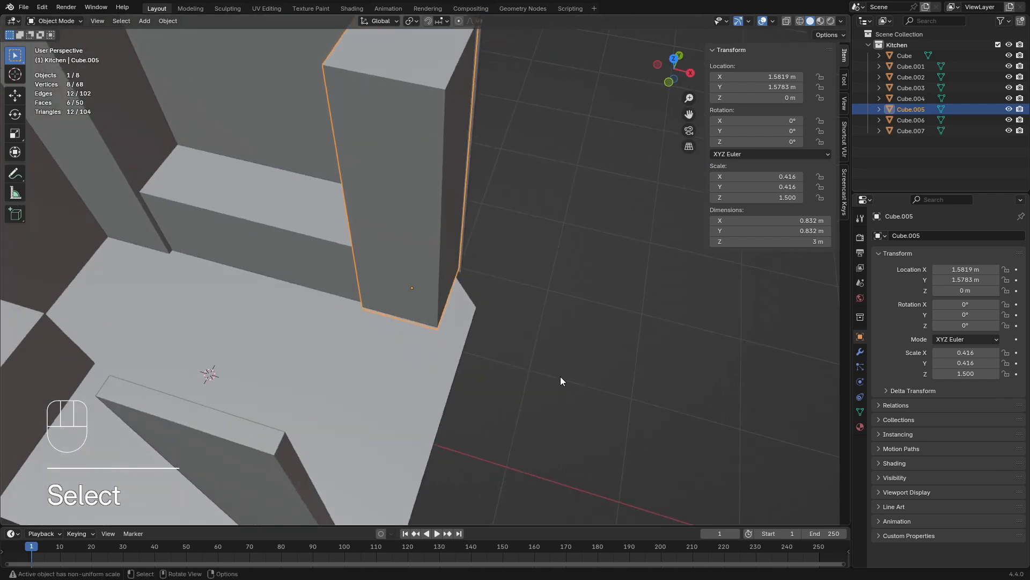
key(g)
key(x)
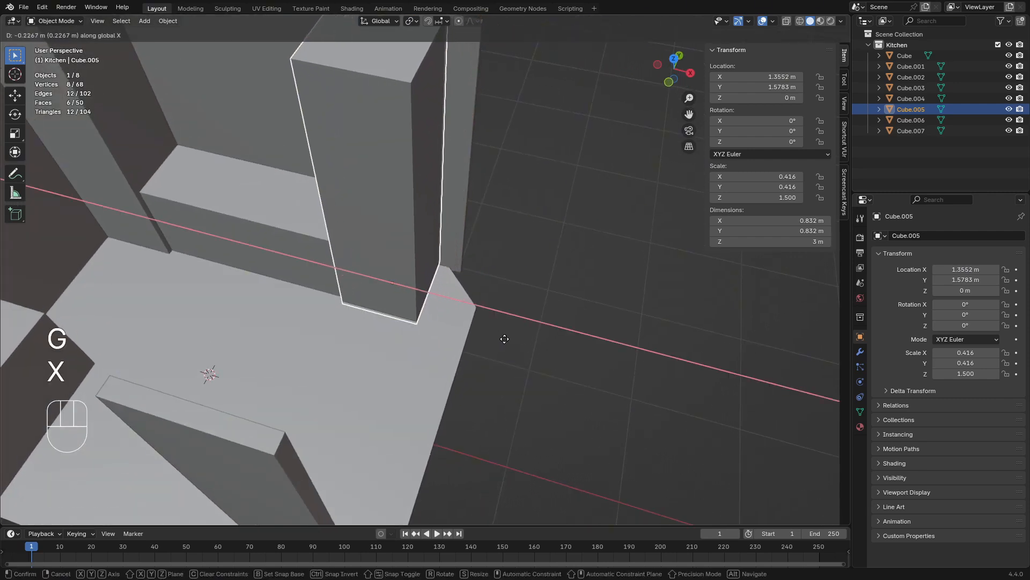
key(shift)
click(647, 387)
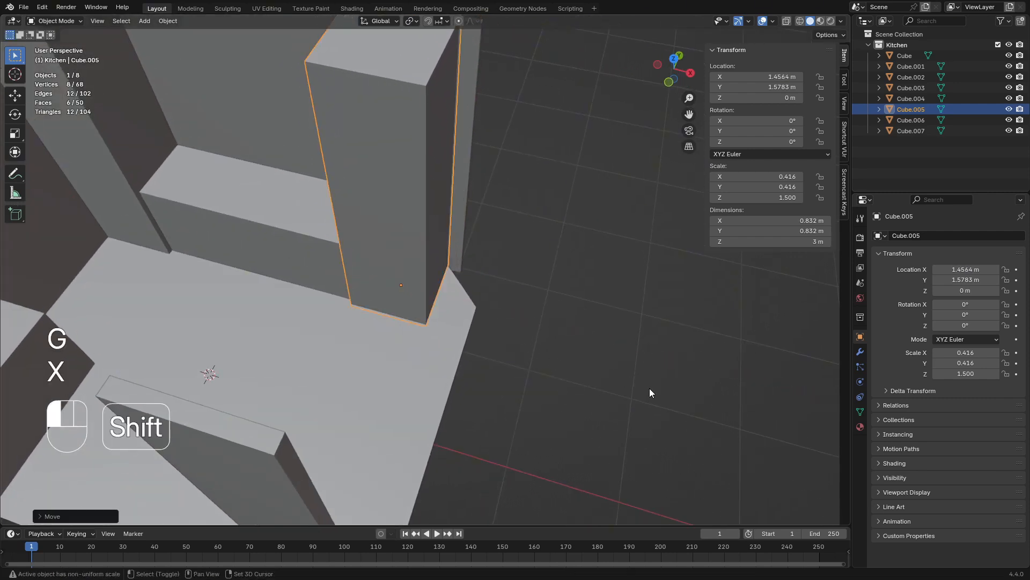
Move the back wall's open-end face inward along global X by about 0.2 m
key(Tab)
key(Tab)
click(462, 238)
key(Tab)
middle_drag(483, 225, 531, 198)
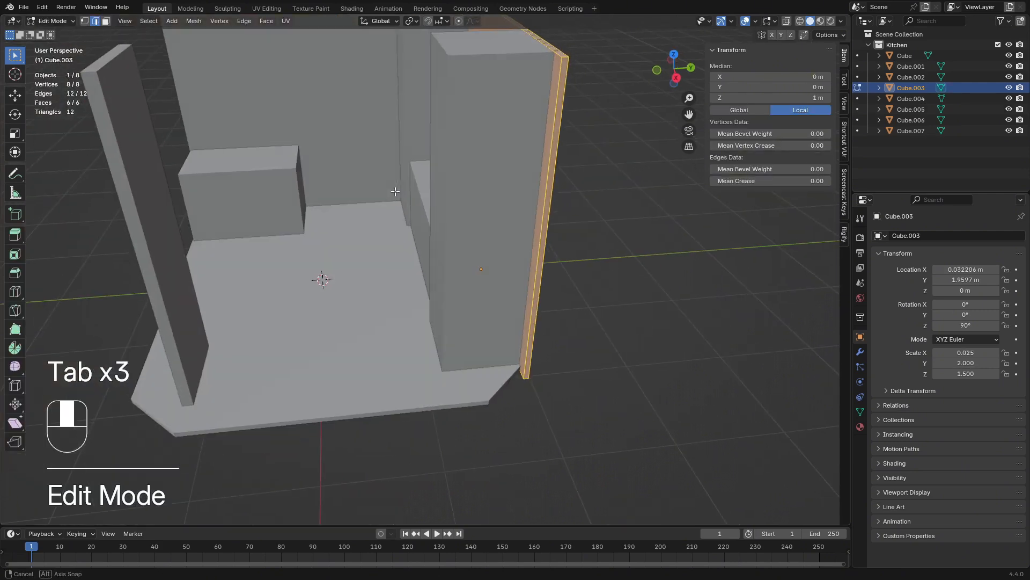
click(544, 220)
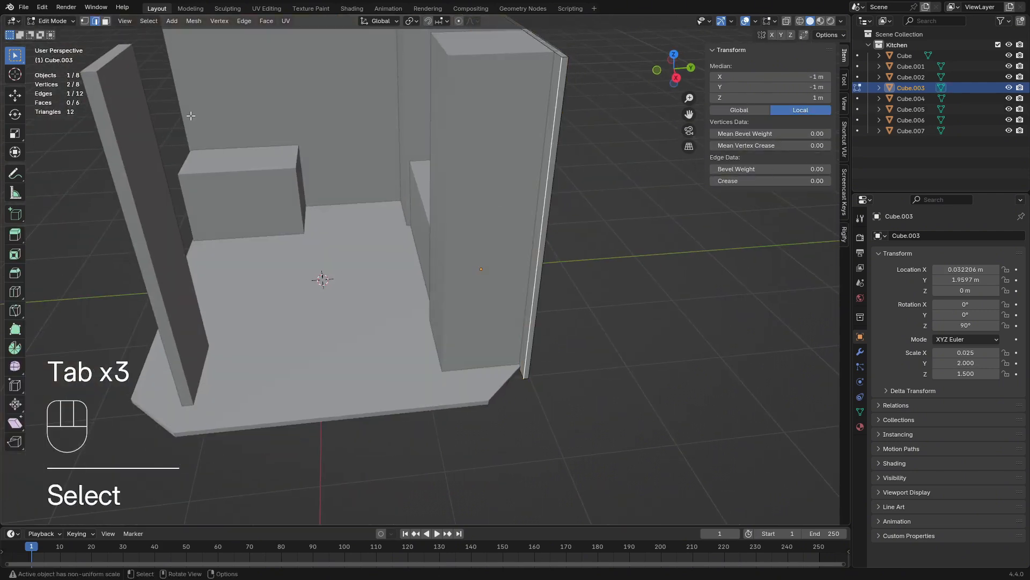
click(106, 21)
click(539, 275)
middle_drag(539, 276, 589, 315)
key(g)
key(y)
key(x)
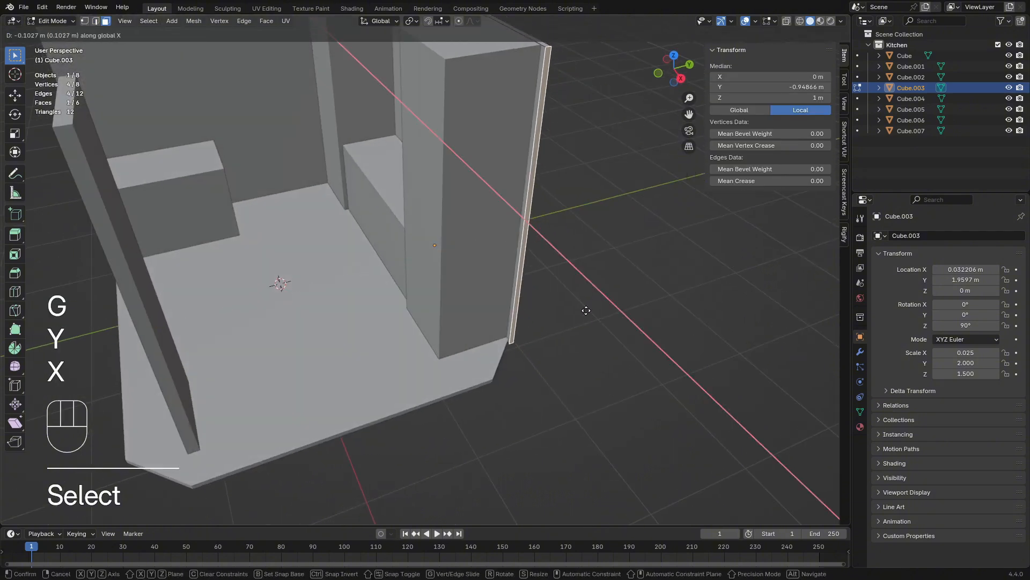
key(shift)
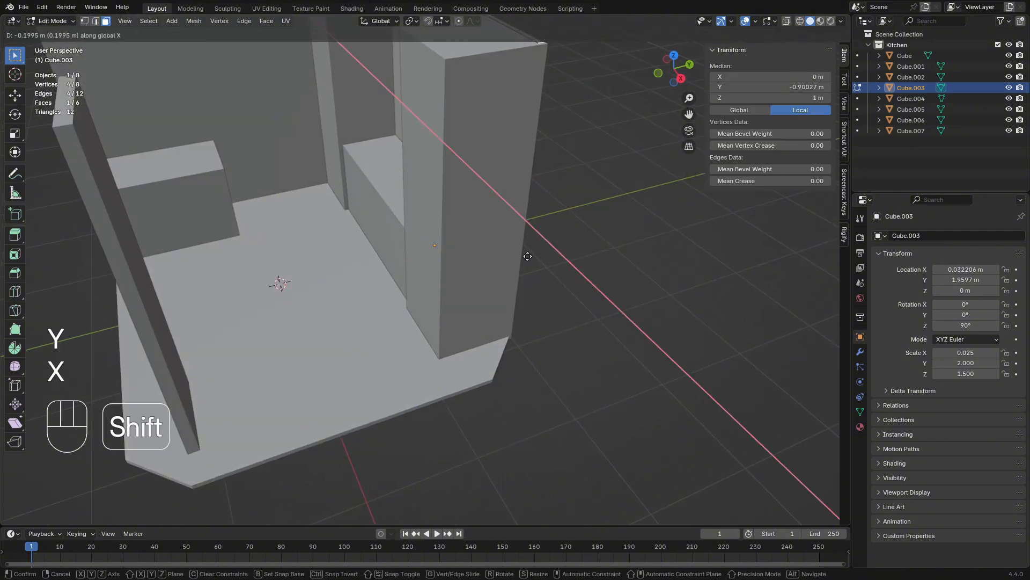
click(527, 256)
Shift the open-end pillar further inward along global X to about 1.42 m, lining it up with the shortened back wall
middle_drag(529, 257, 541, 291)
key(Tab)
click(509, 275)
key(g)
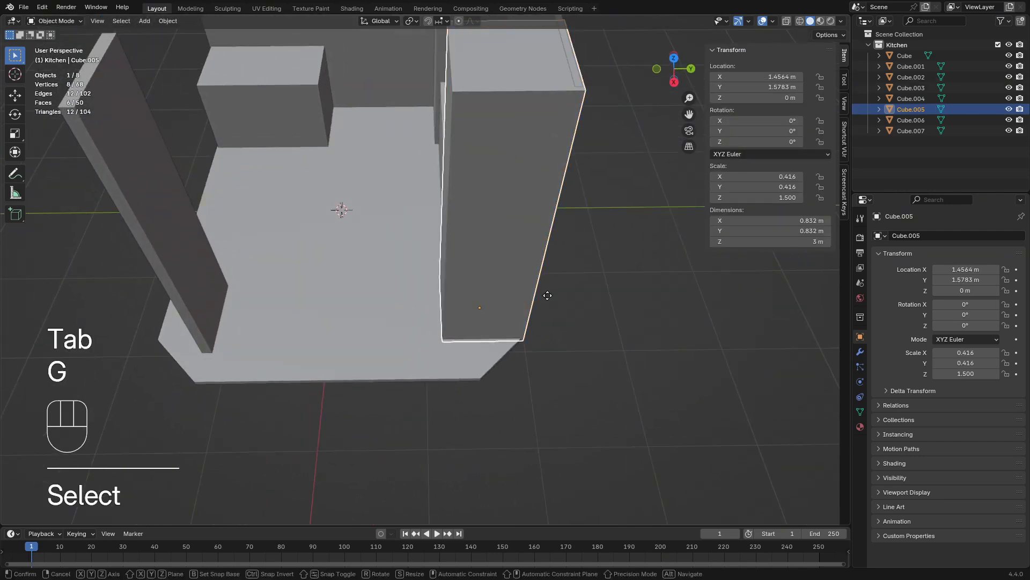
key(x)
key(shift)
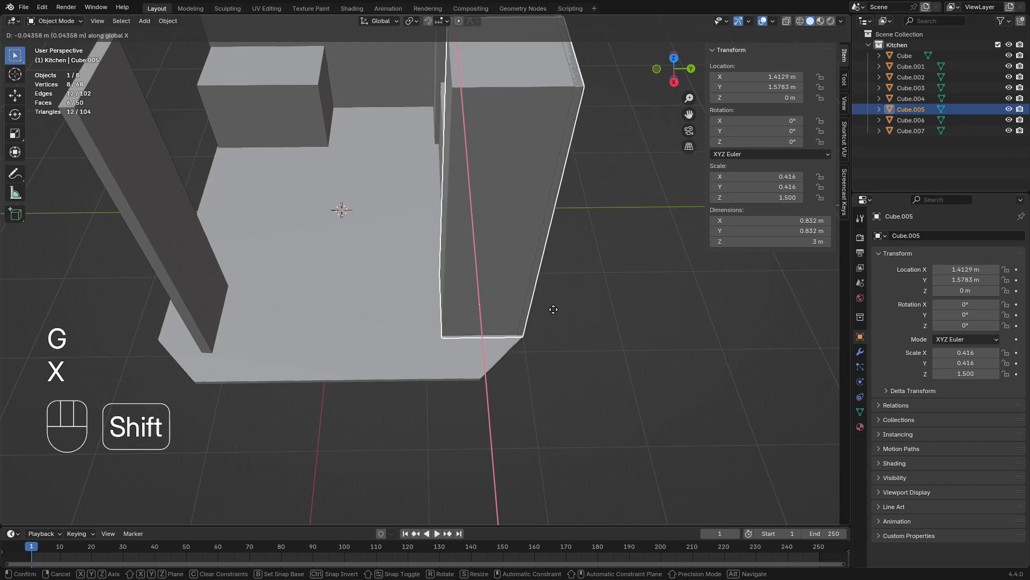
click(552, 318)
click(579, 314)
Scale the open-end pillar and the thin panel together along X by about 0.86, making them about 0.71 m wide
middle_drag(468, 331, 549, 302)
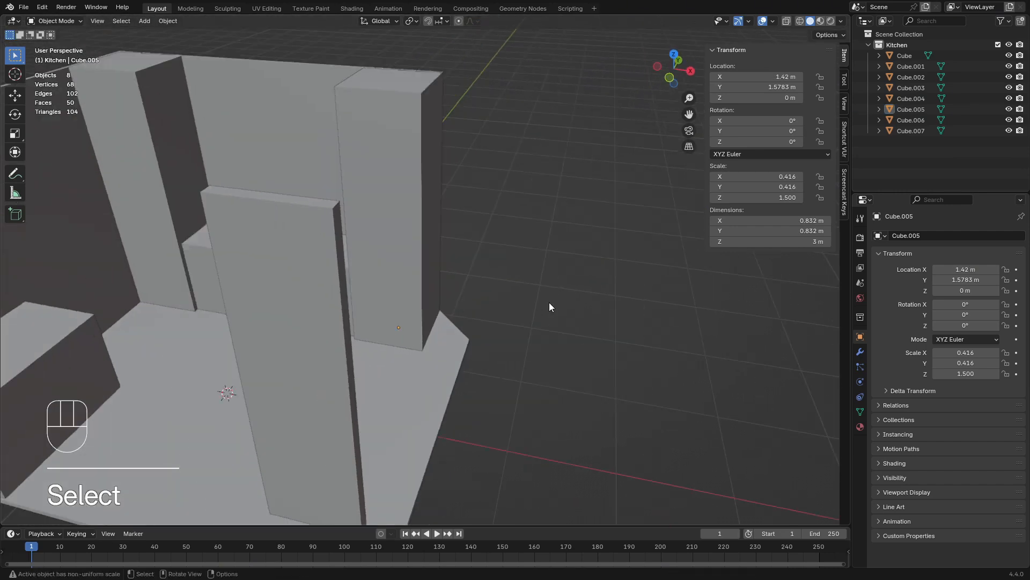
scroll(553, 359, down, 5)
middle_drag(553, 359, 470, 380)
click(437, 370)
shift+click(448, 244)
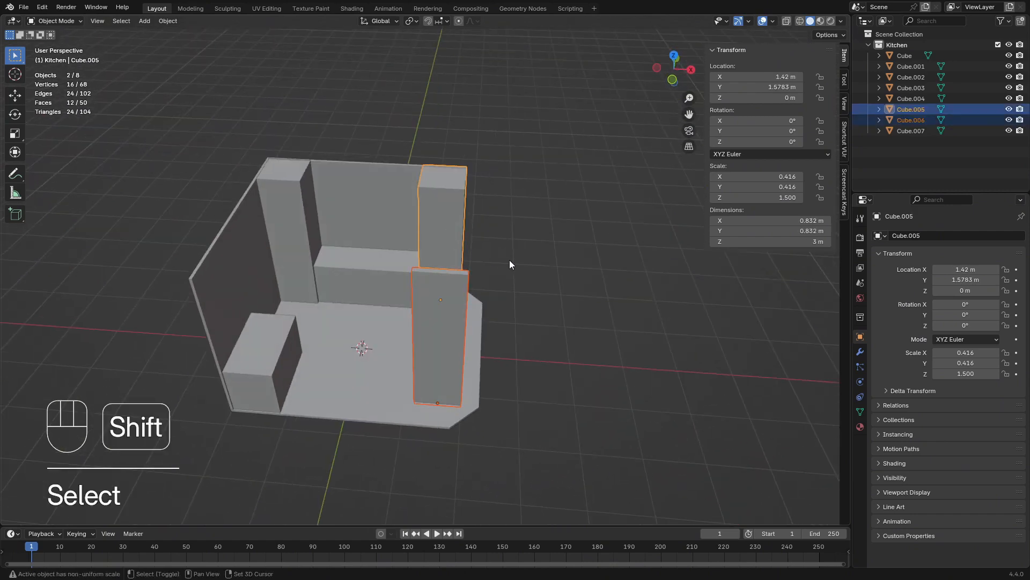
middle_drag(510, 260, 529, 294)
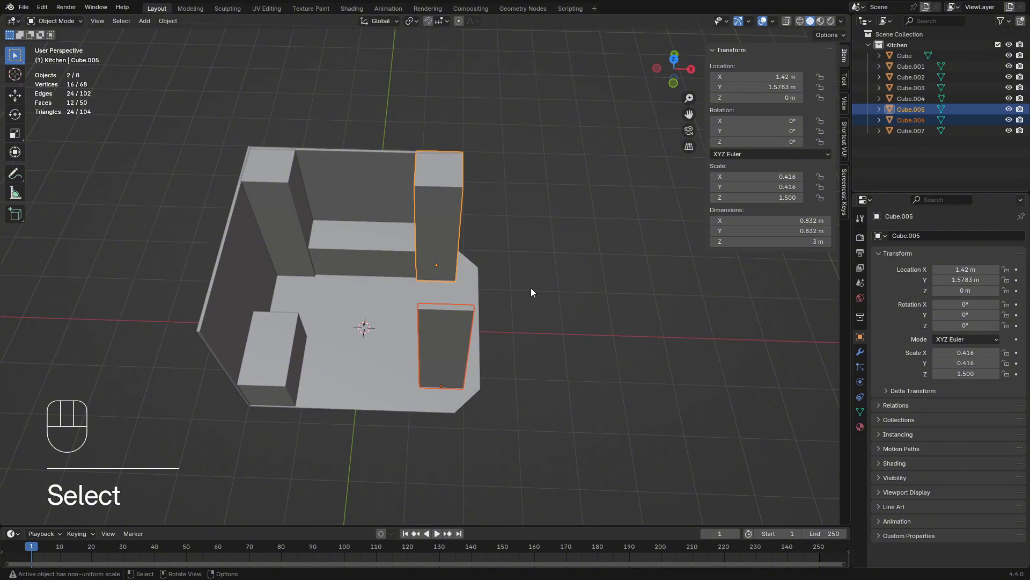
key(s)
key(x)
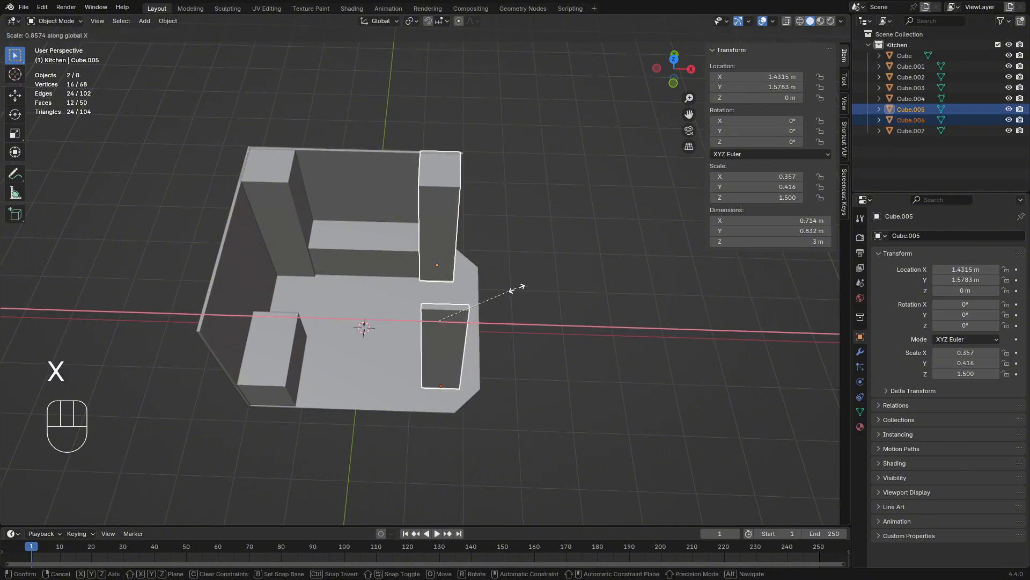
click(518, 288)
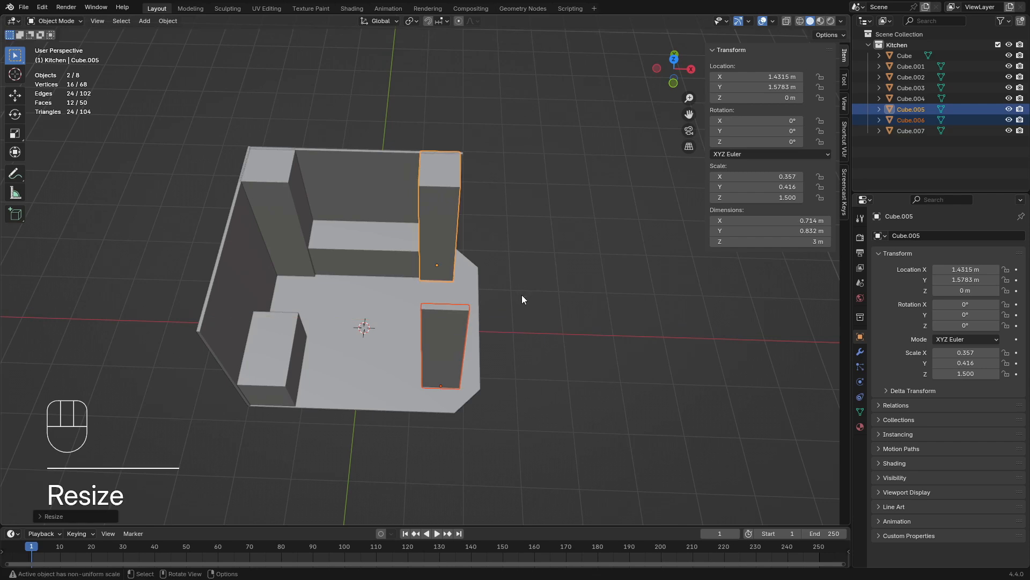
Move the thin panel inward along global X by about 0.08 m in top view
middle_drag(522, 294, 528, 329)
click(439, 348)
middle_drag(439, 350, 497, 342)
key(KP_7)
scroll(512, 353, up, 2)
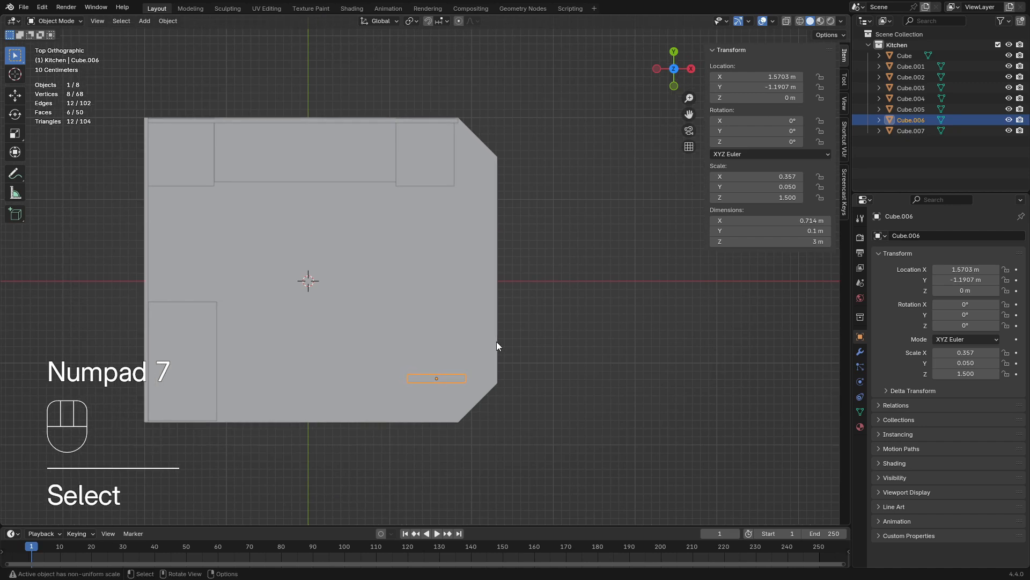
key(g)
key(y)
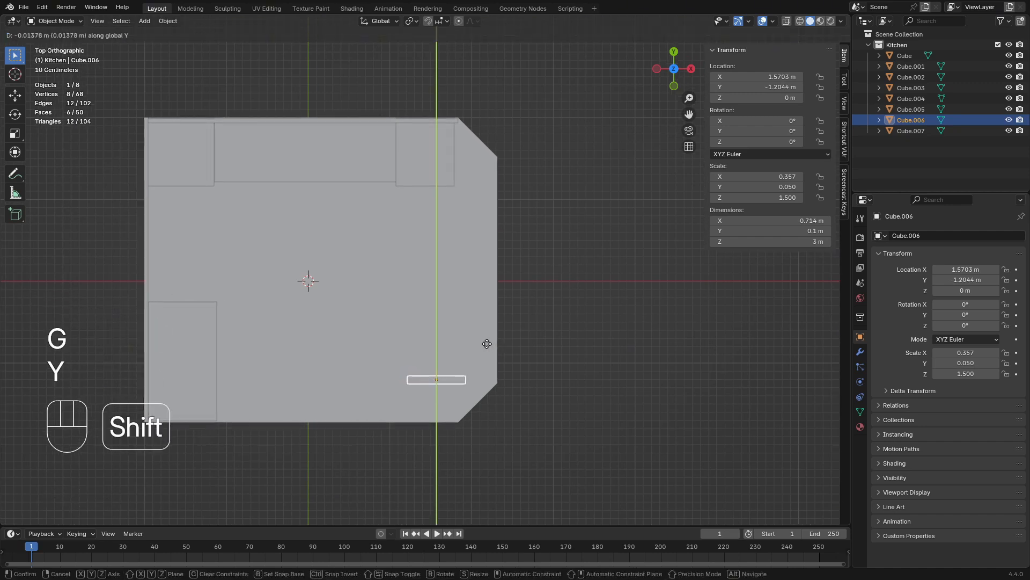
key(x)
key(shift)
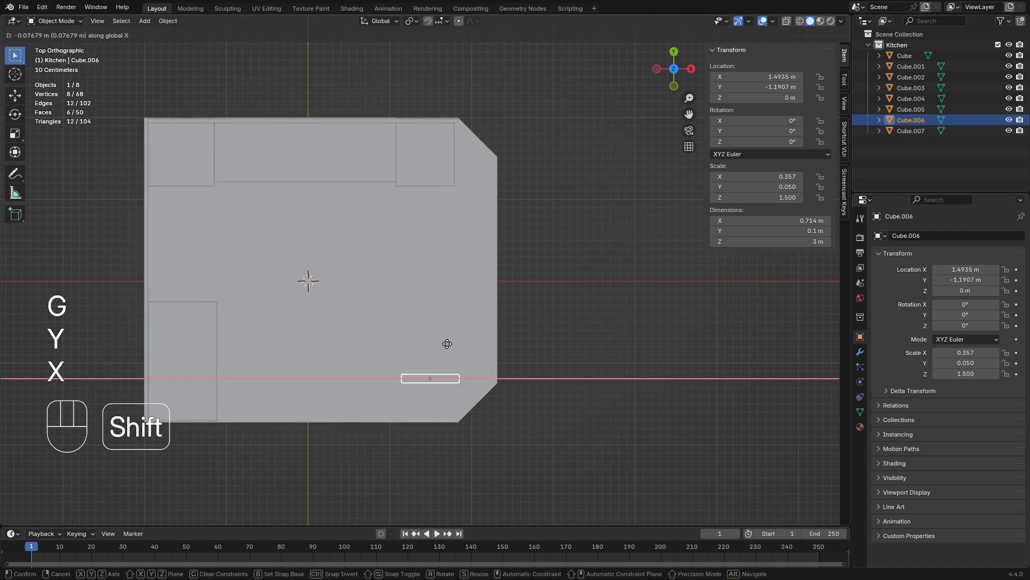
click(444, 350)
Replace the thin panel with a duplicate of the open-end pillar, placed about 2.4 m toward the floor's front along Y
click(439, 380)
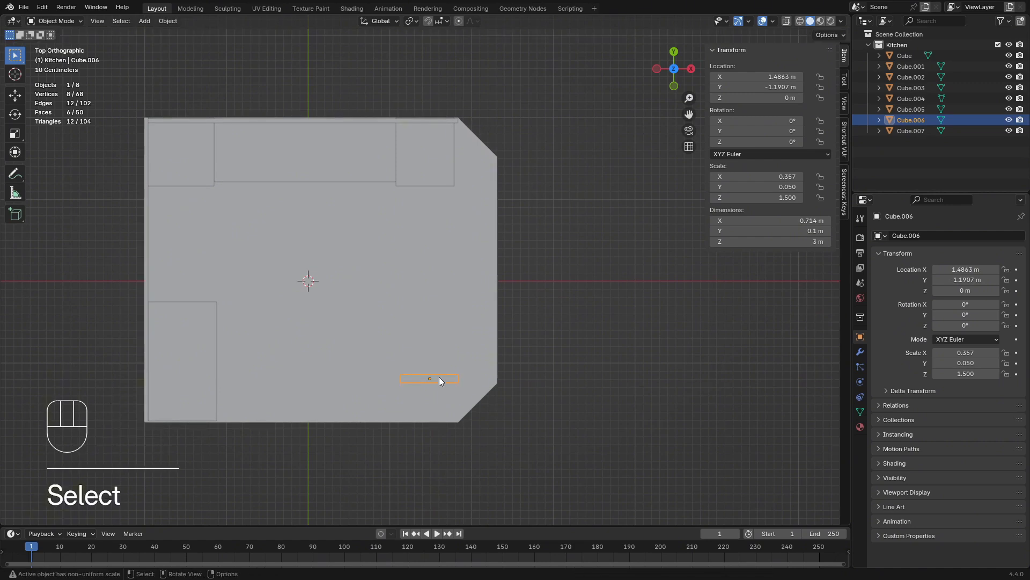
key(Delete)
click(419, 151)
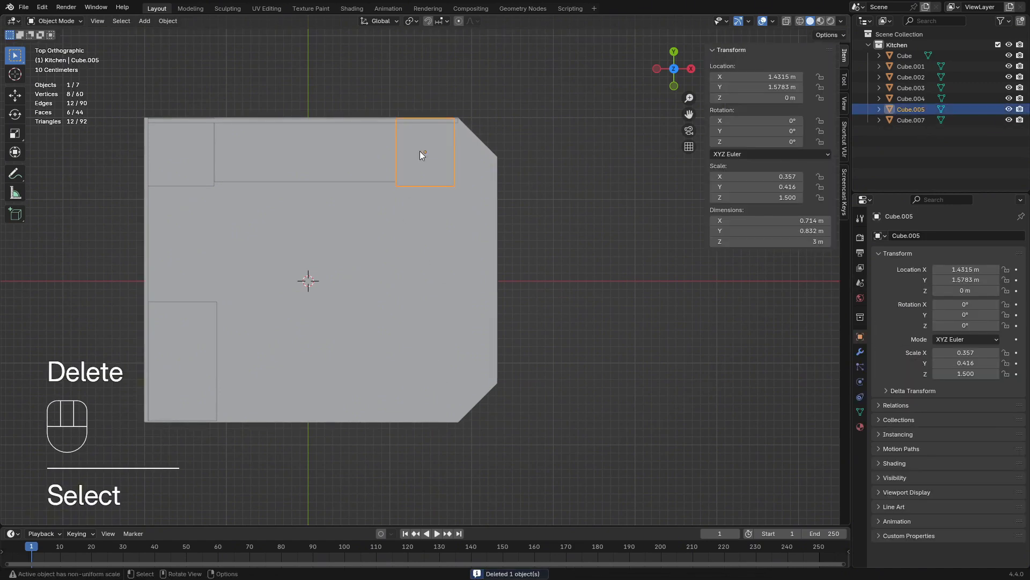
key(shift+d)
key(y)
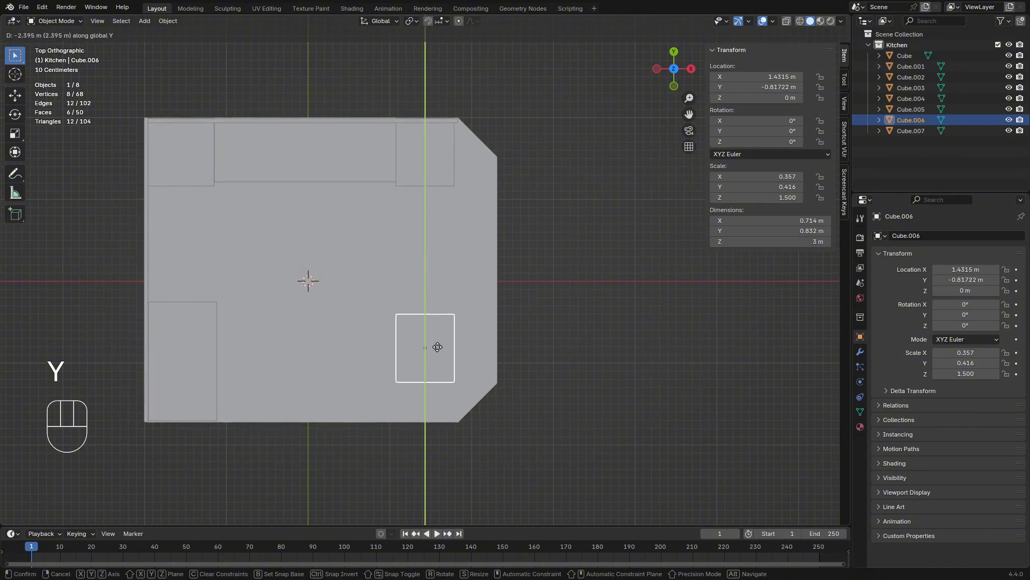
click(437, 347)
Flatten the duplicated pillar into a thin panel by setting its Y dimension to 0.1 m
key(s)
key(x)
key(y)
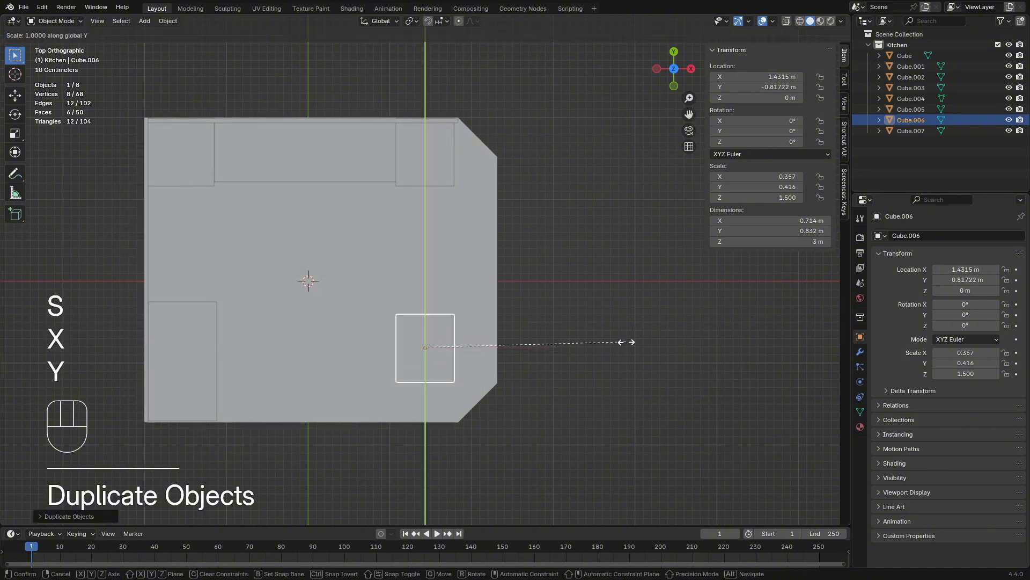
click(456, 345)
click(799, 231)
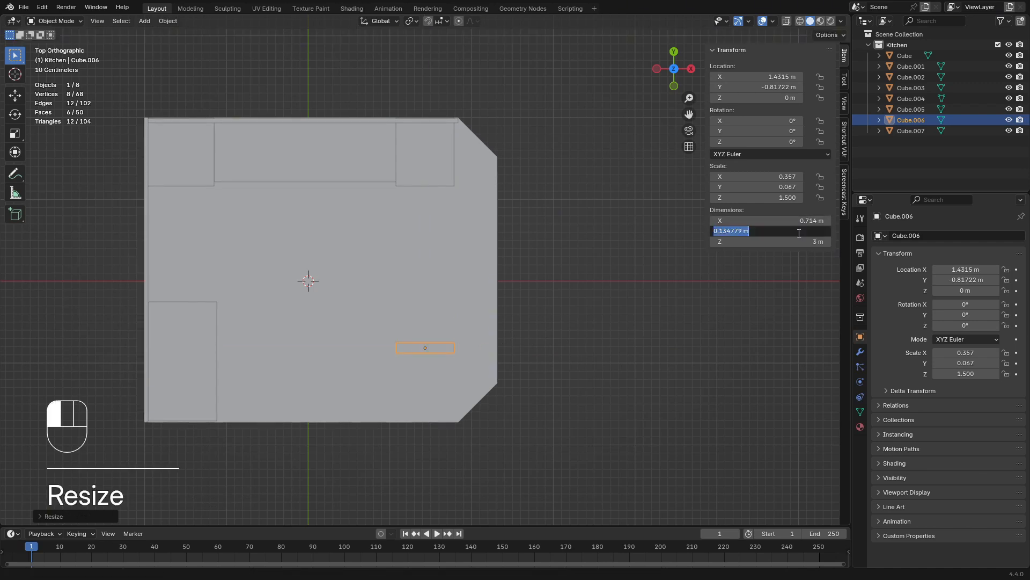
text(0.1)
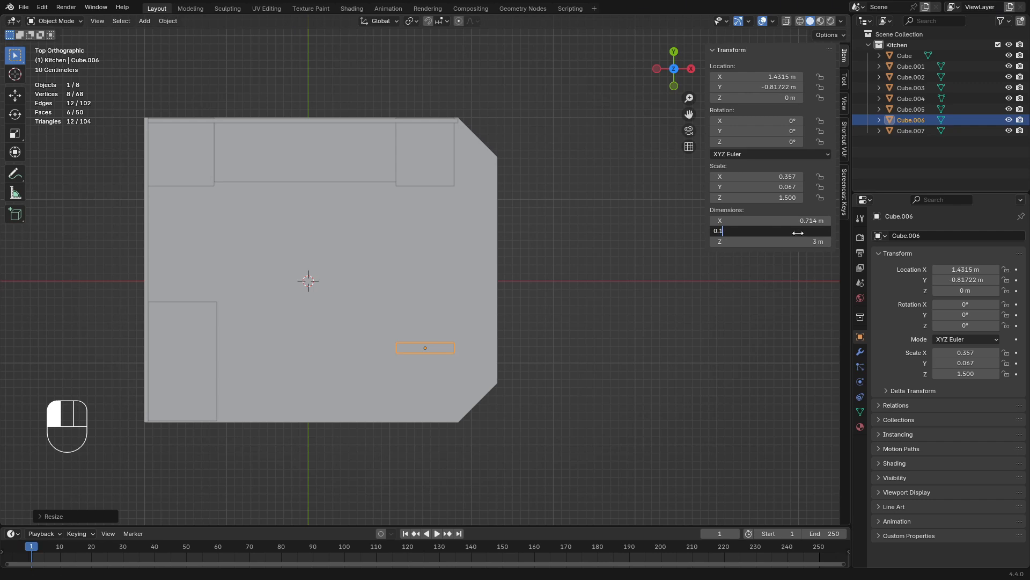
key(Return)
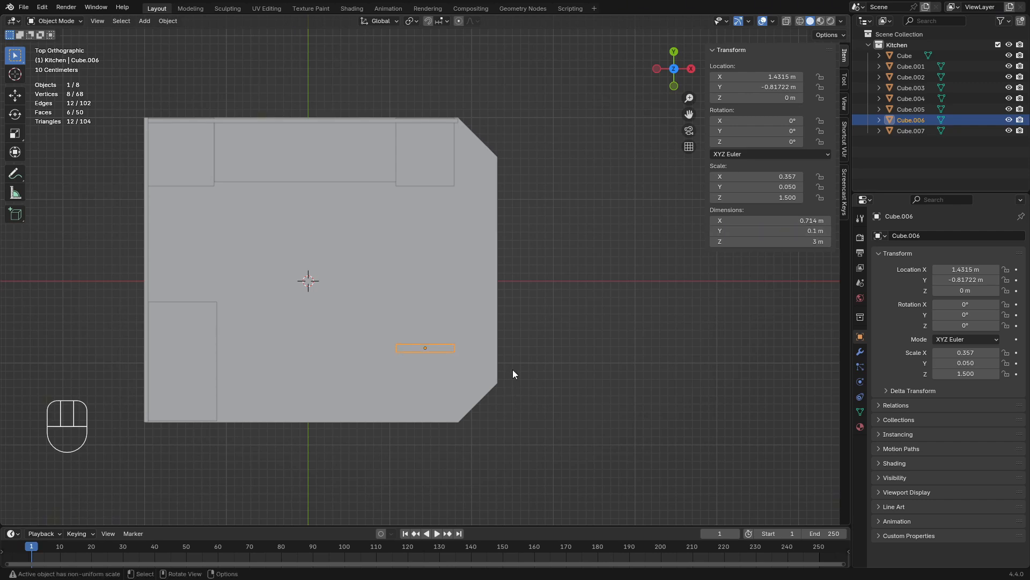
Move the new thin panel along global Y toward the floor's front edge by about 0.12 m
key(g)
key(x)
key(y)
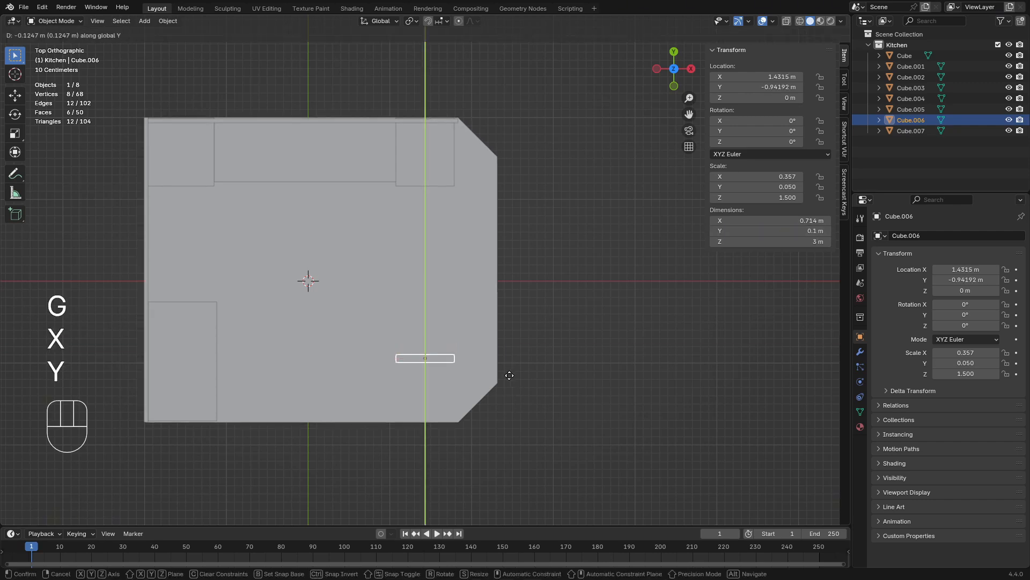
click(595, 374)
middle_drag(595, 373, 555, 286)
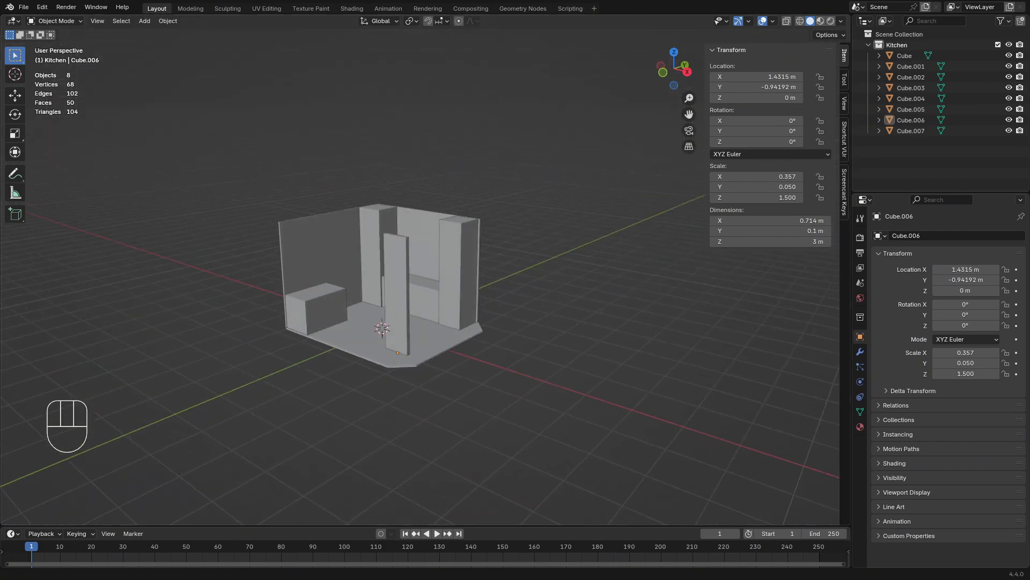
Add a camera and move it about 4.16 m along global X and 2.26 m up along Z
middle_drag(484, 276, 437, 329)
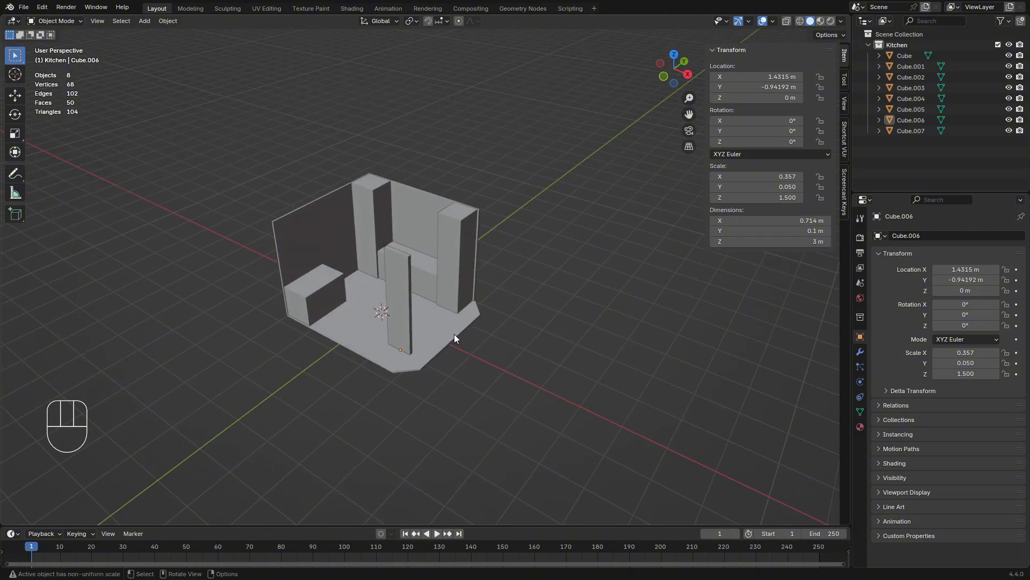
key(shift+a)
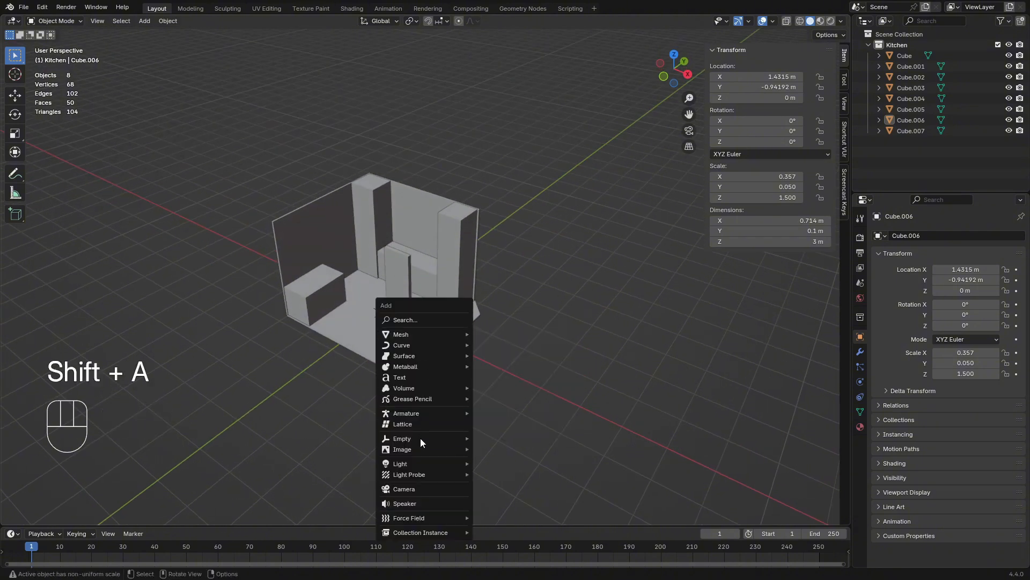
click(422, 488)
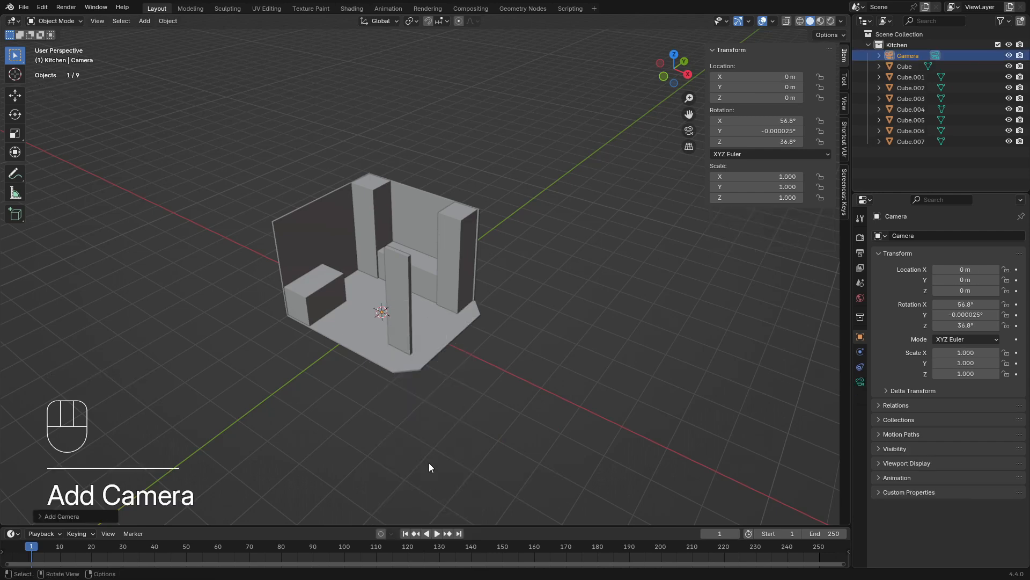
middle_drag(433, 339, 472, 317)
key(g)
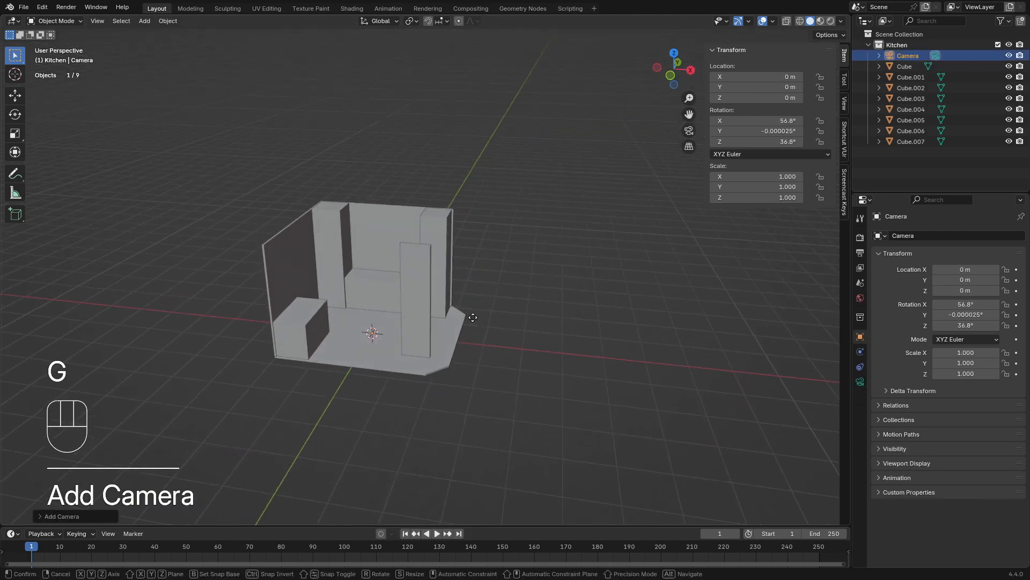
key(x)
click(628, 352)
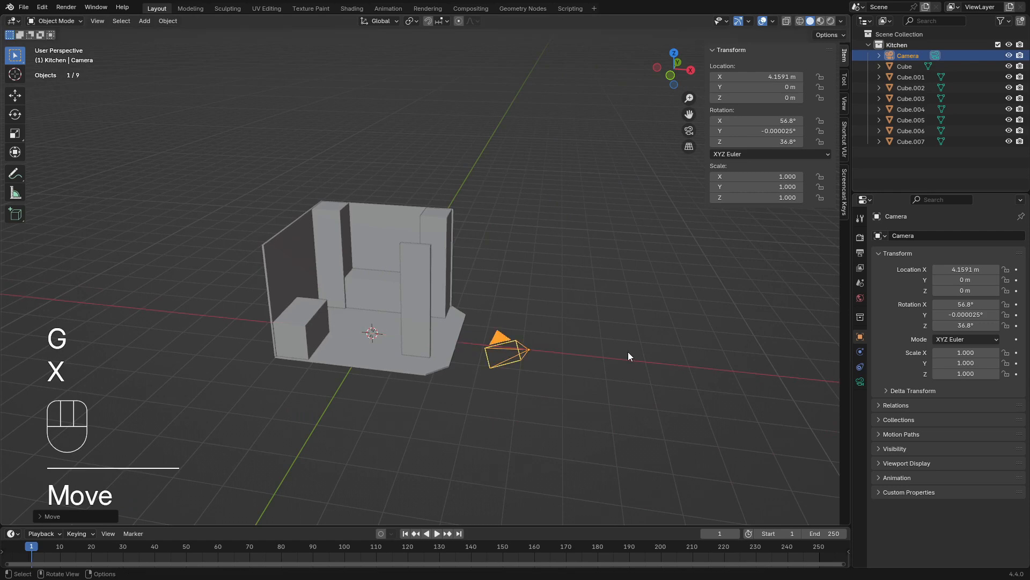
key(g)
key(z)
click(625, 291)
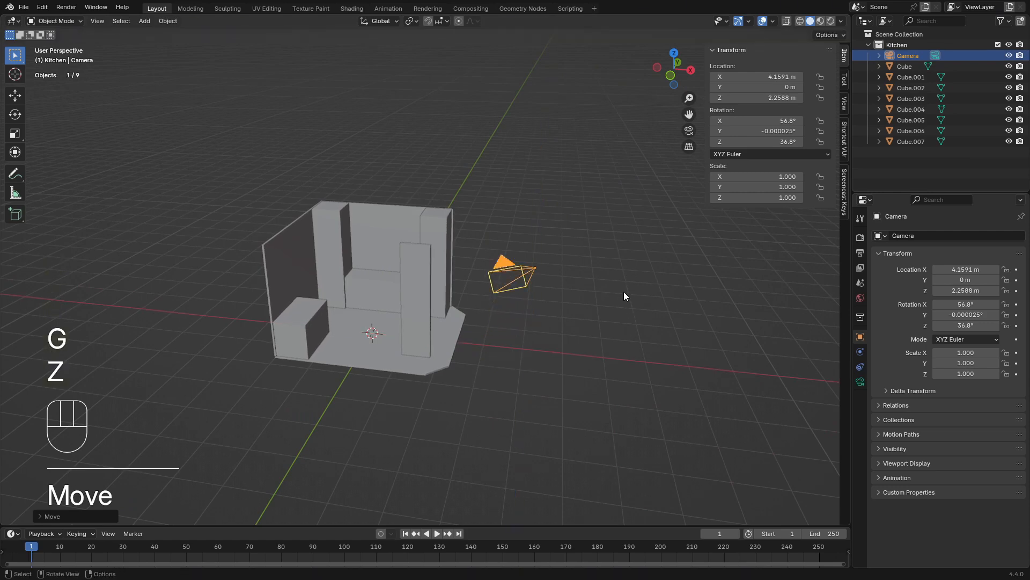
Pull the camera back along its local Z to about X 8.15 m, Y -5.34 m, and lower it to about Z 5.79 m
key(KP_0)
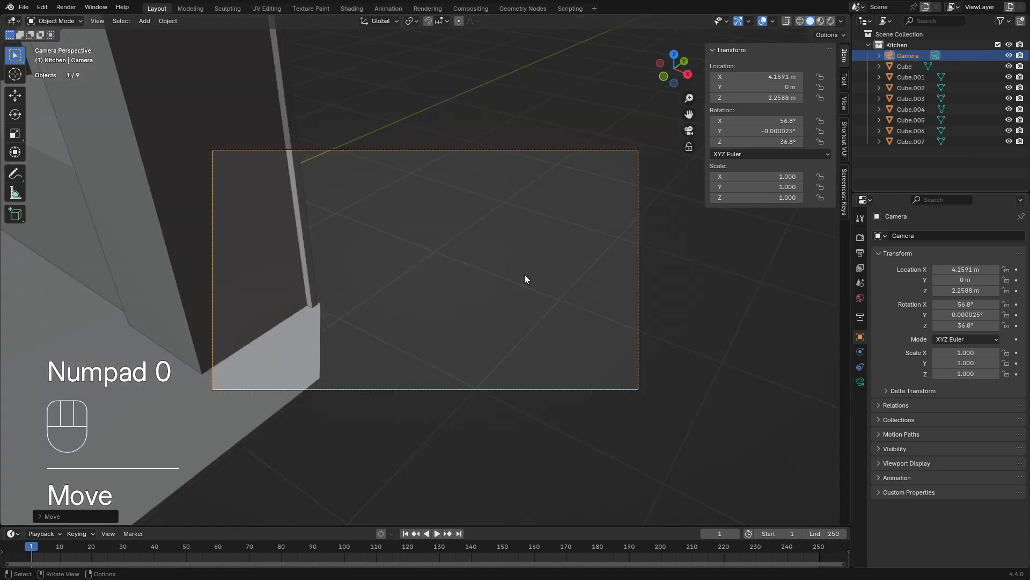
key(g)
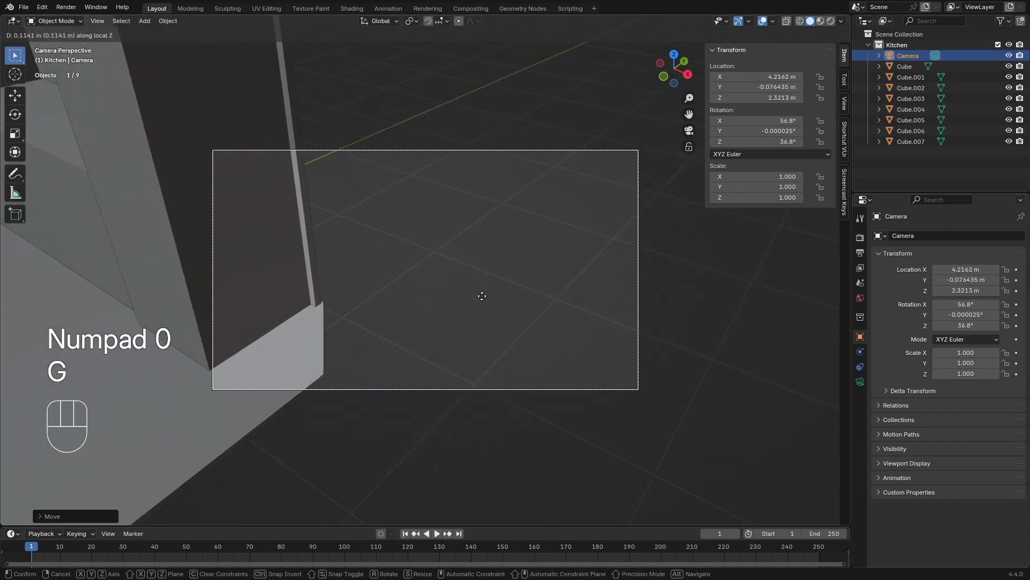
click(488, 418)
middle_drag(488, 417, 520, 407)
scroll(521, 403, down, 5)
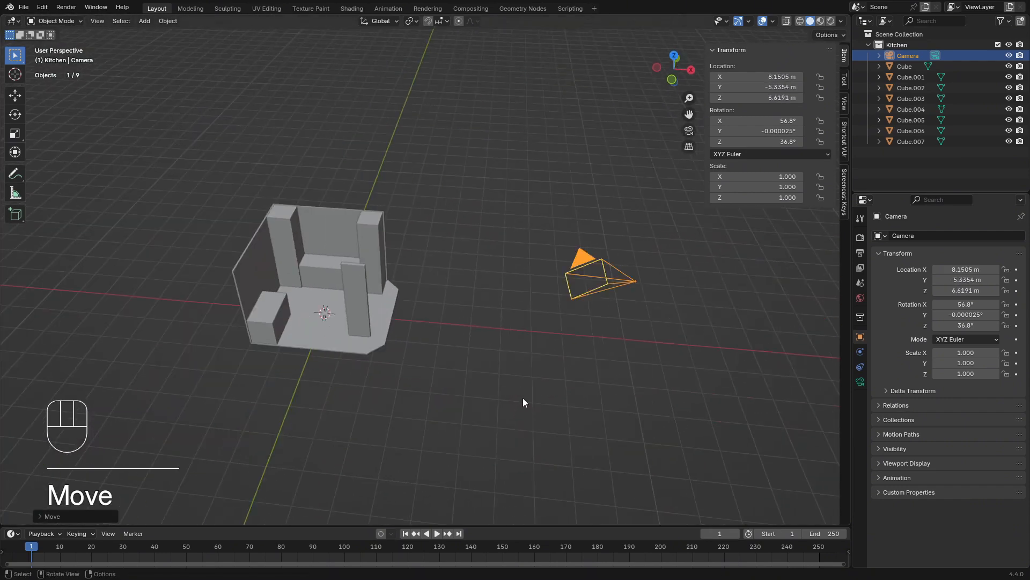
key(g)
key(z)
click(521, 413)
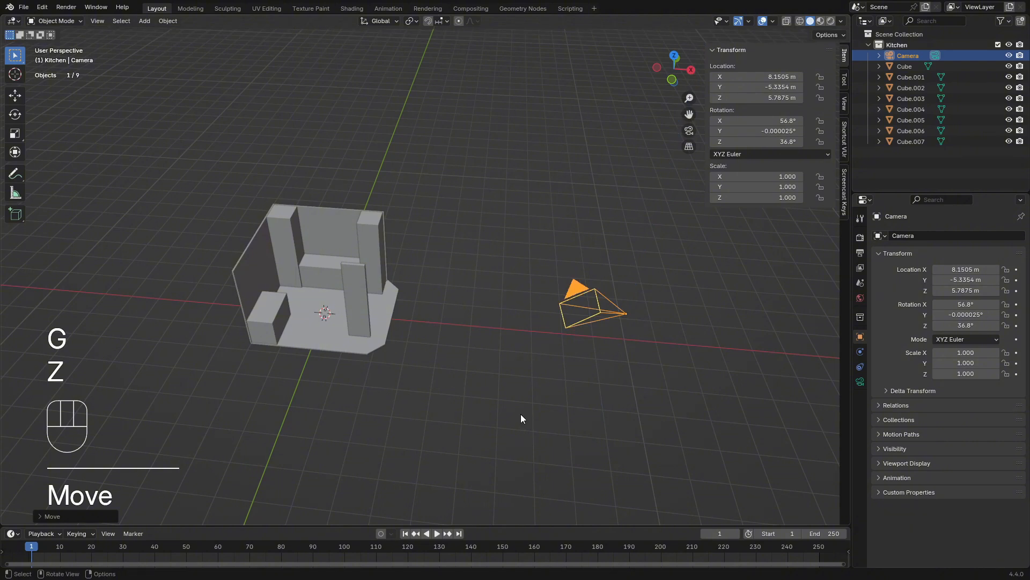
Rotate the camera about global Z to about 57.2° and move it forward about 0.55 m along its local Z
key(KP_0)
key(r)
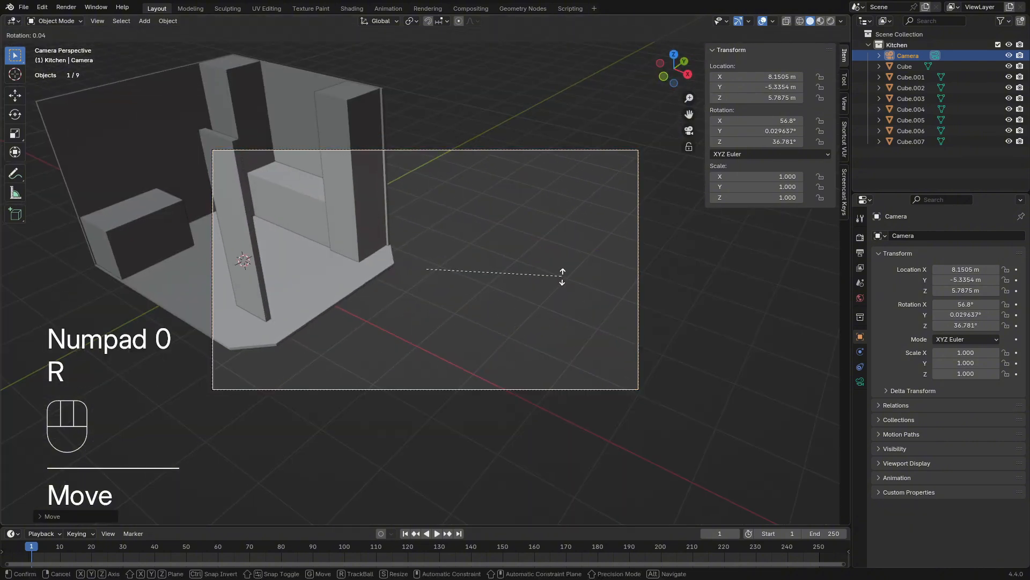
key(z)
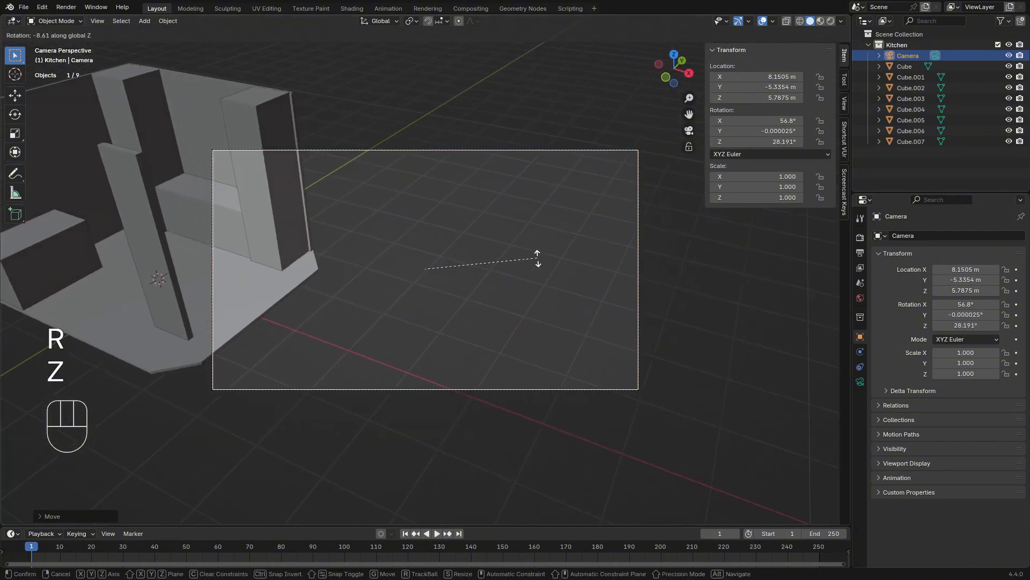
click(549, 325)
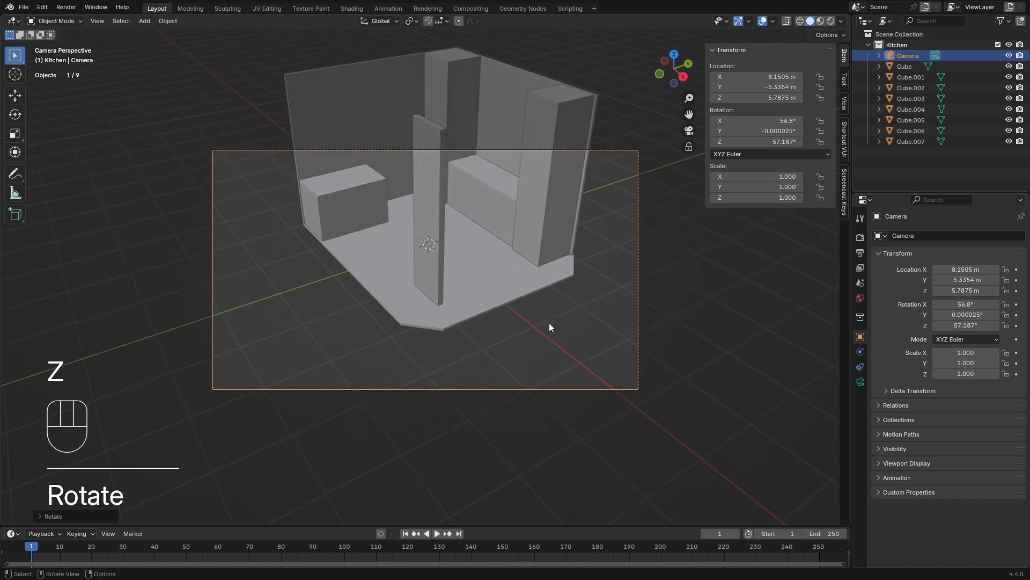
key(g)
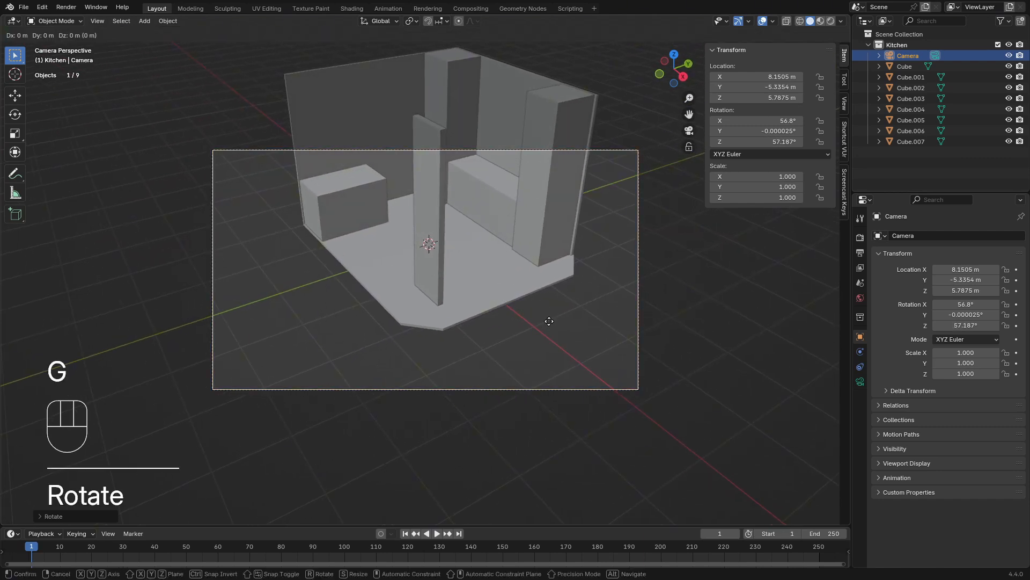
key(z)
key(z)
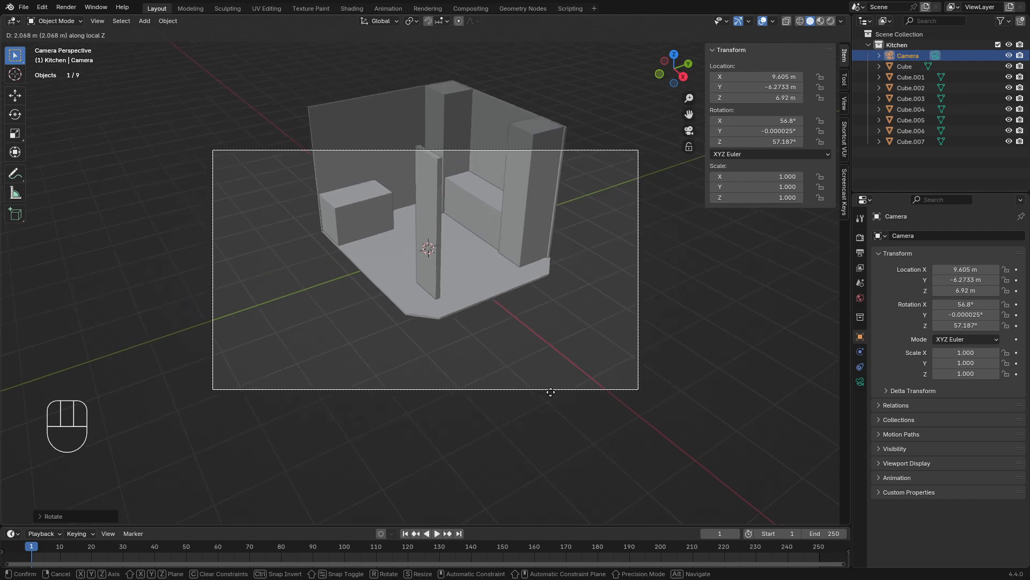
click(541, 288)
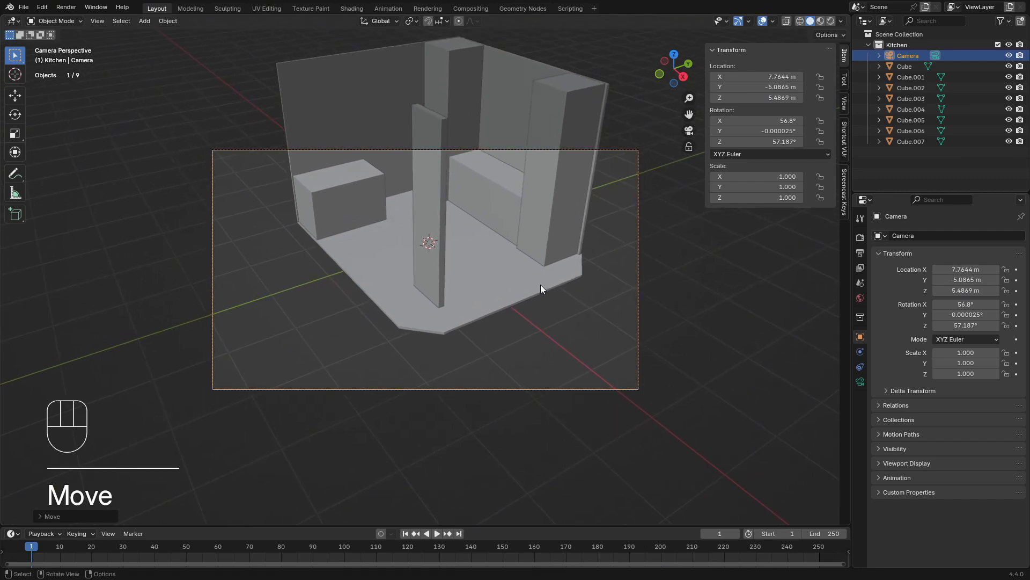
Lower the camera along global Z to about 4.21 m and tilt it about its local X to about 77.9°
key(g)
key(z)
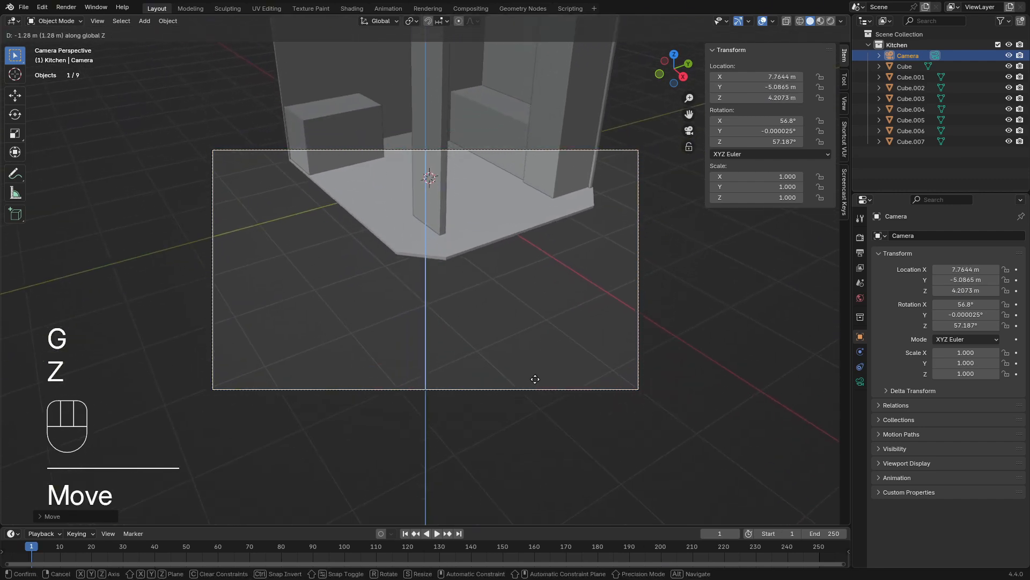
click(535, 379)
key(r)
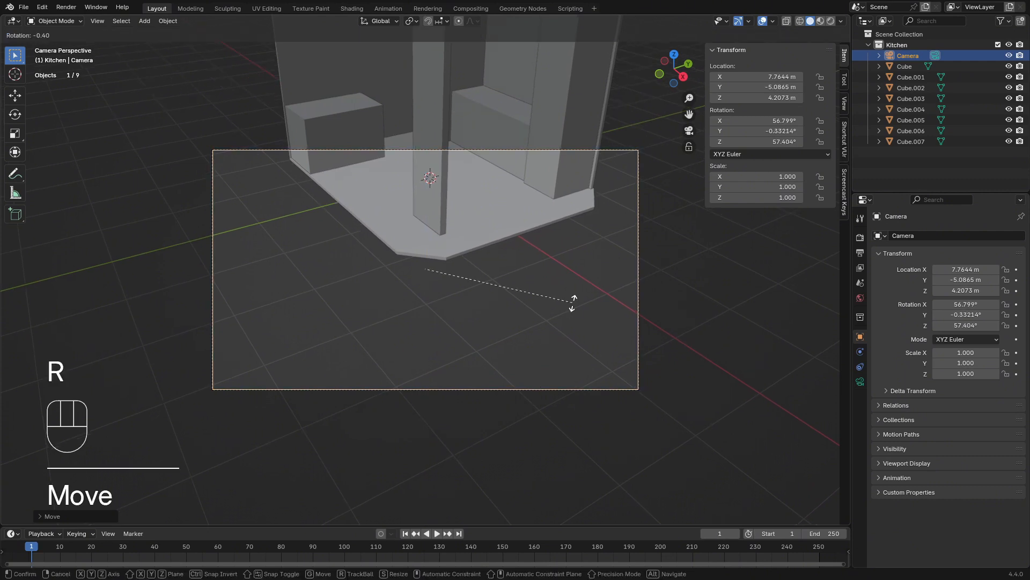
key(x)
key(x)
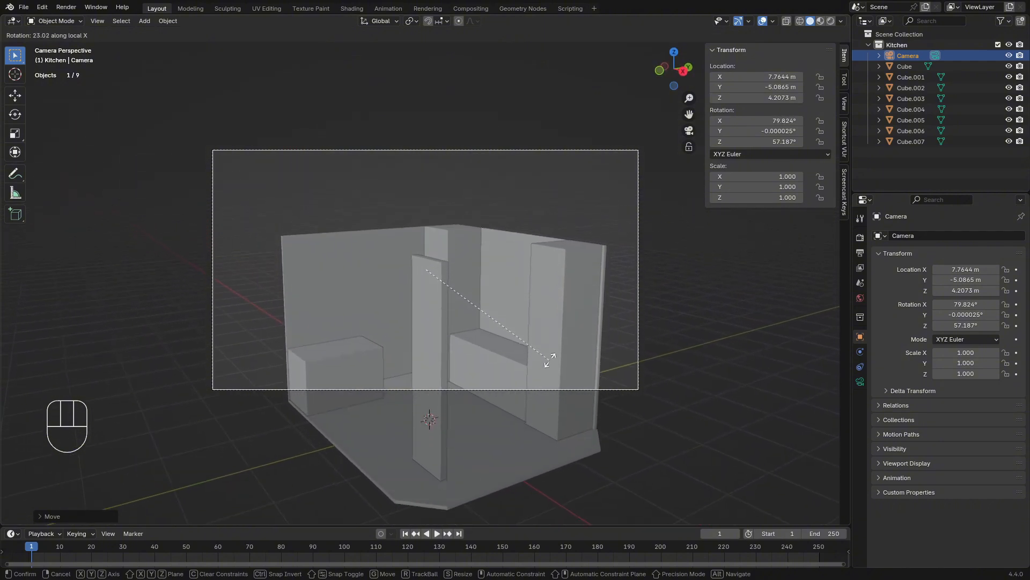
click(553, 356)
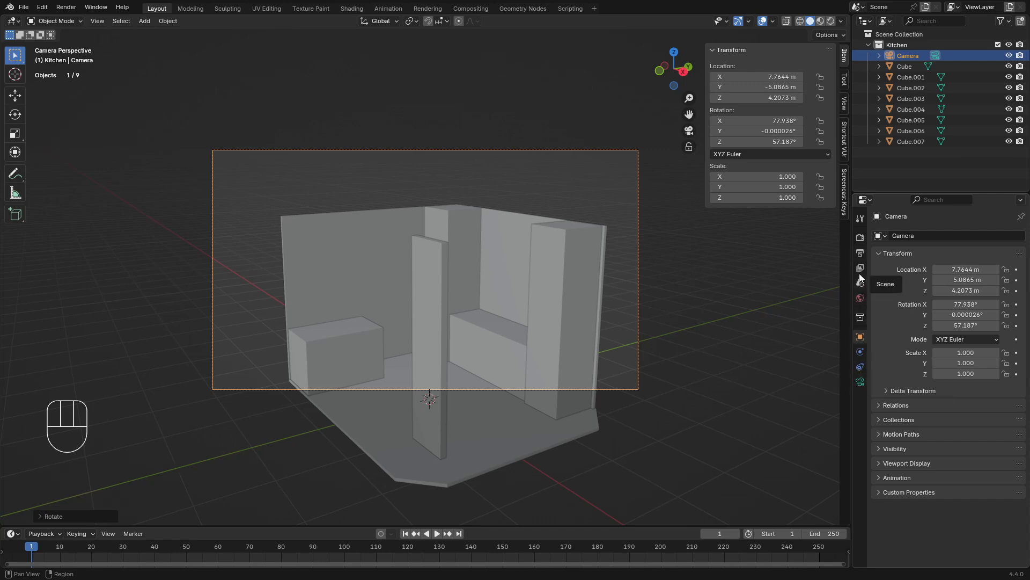
Make the render output square by setting its Y resolution to 1920 px
click(861, 237)
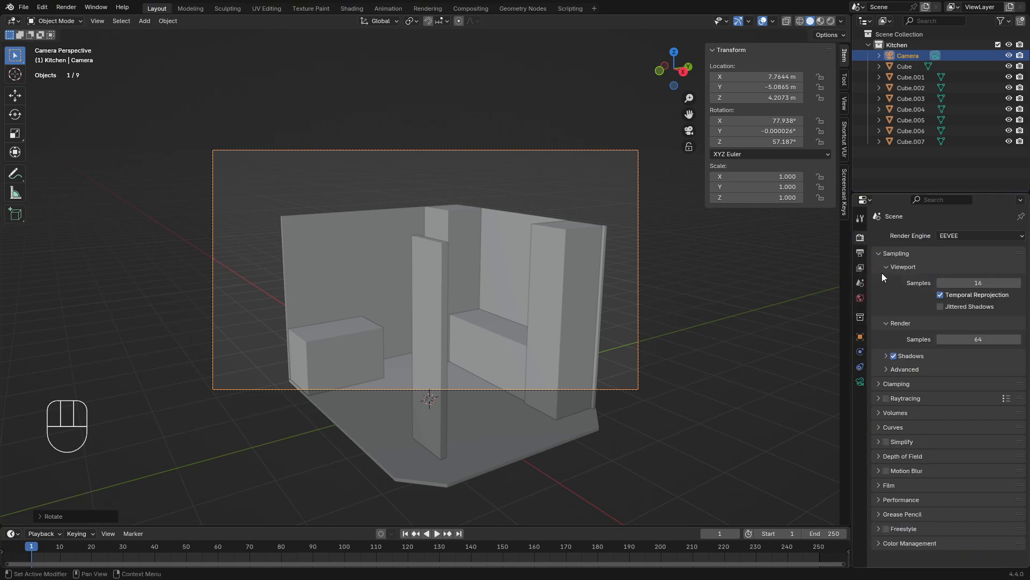
click(860, 253)
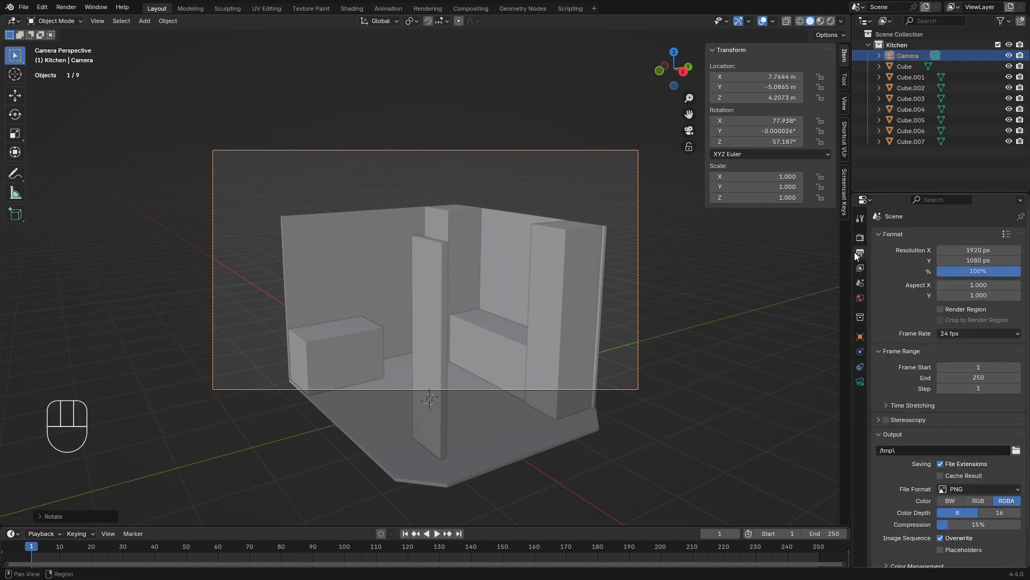
click(975, 259)
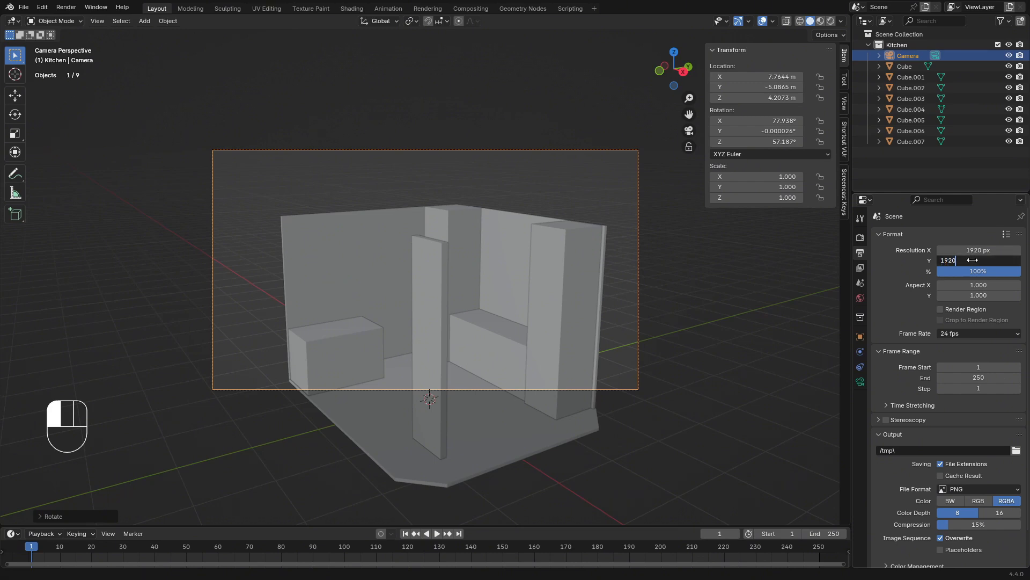
key(Return)
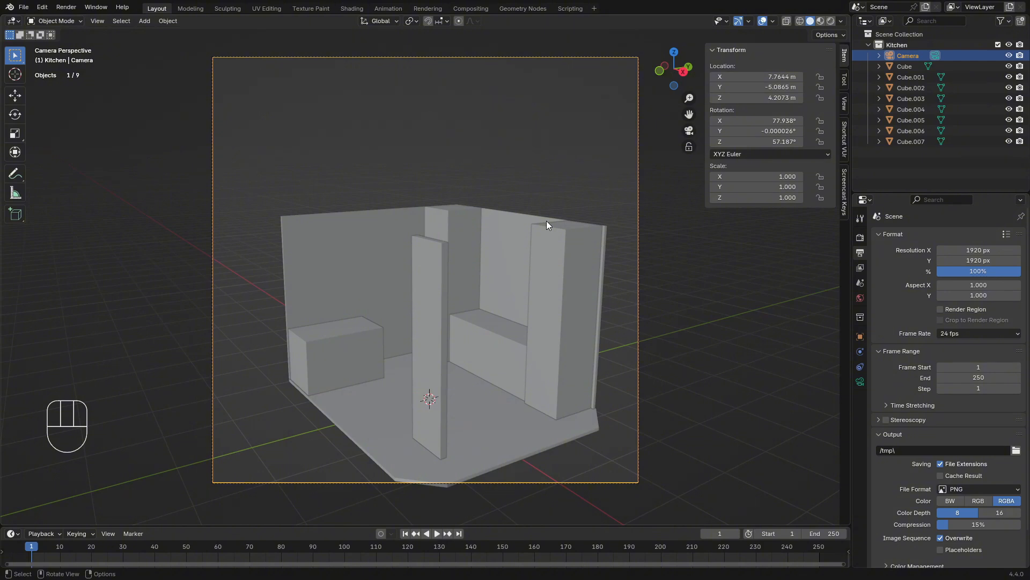
Lower the camera about 1.13 m along global Z to about 3.08 m and hide the viewport's transform sidebar
key(g)
key(z)
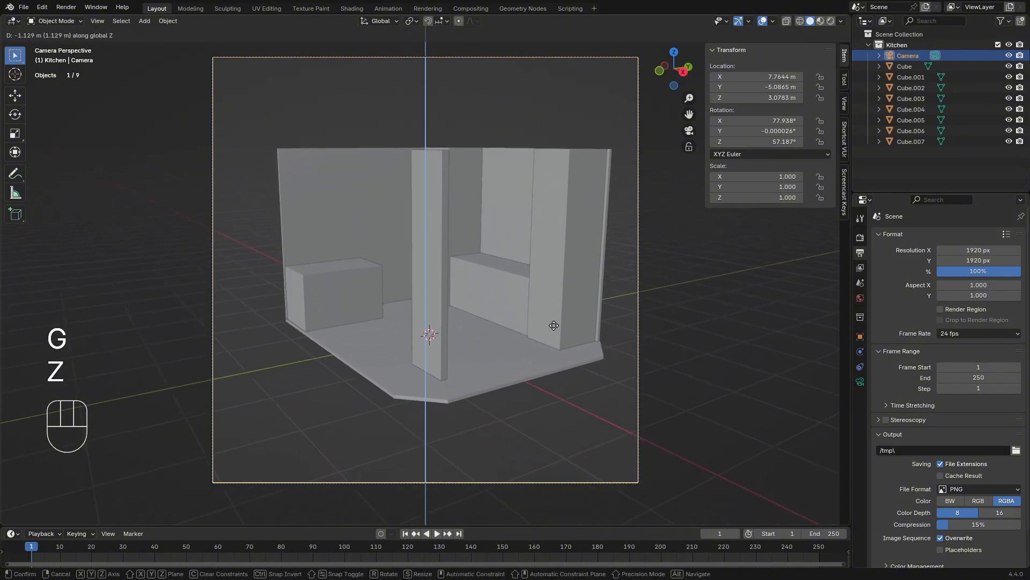
click(522, 357)
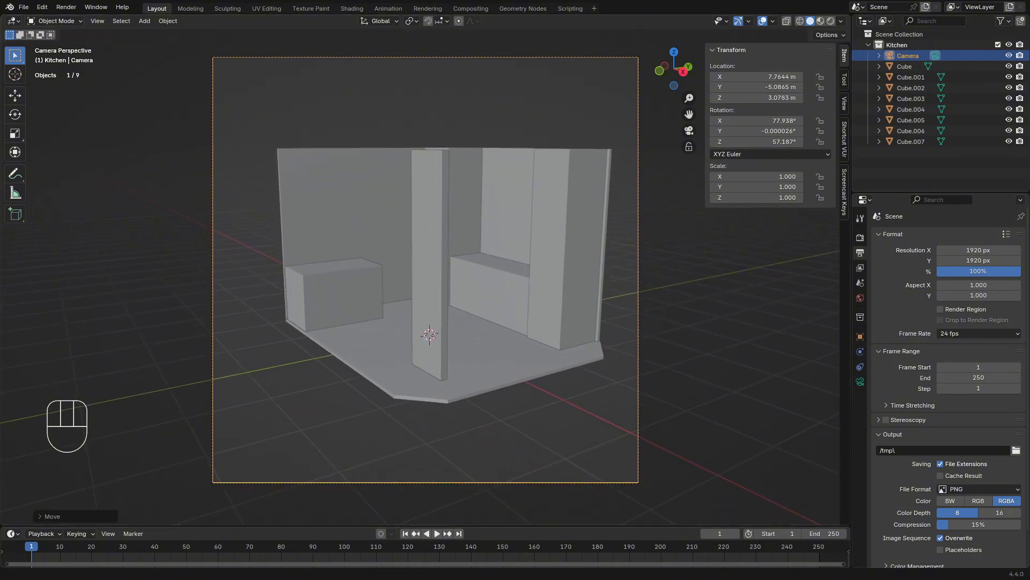
key(n)
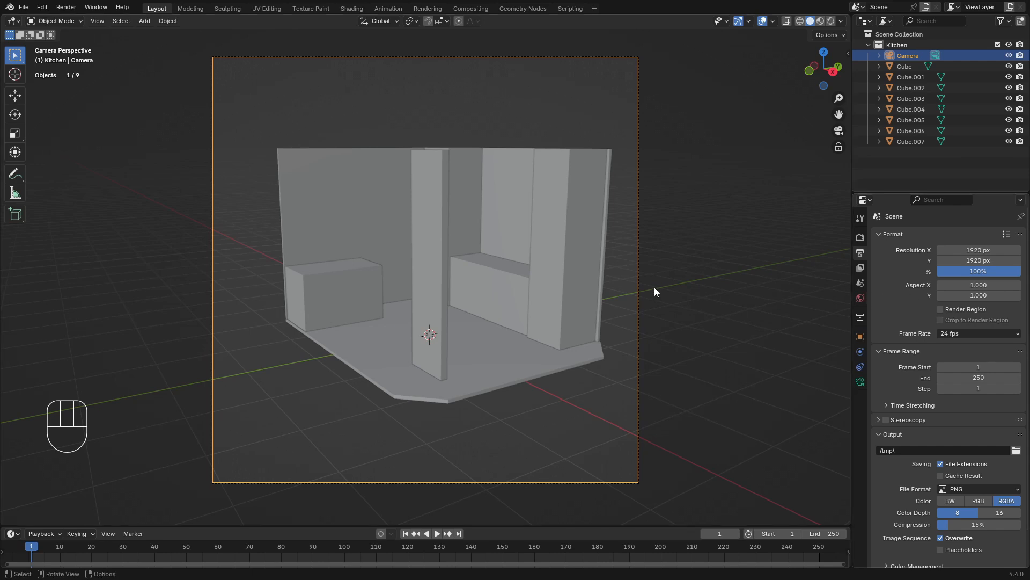
Set the camera's focal length to 120 mm and move it back and up to frame the whole room
click(860, 381)
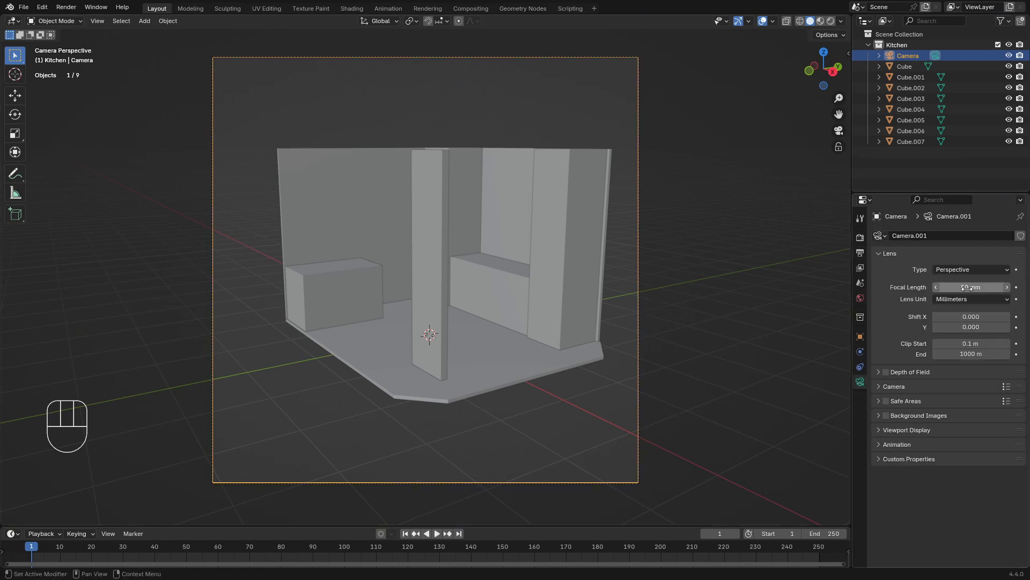
drag(968, 288, 1004, 288)
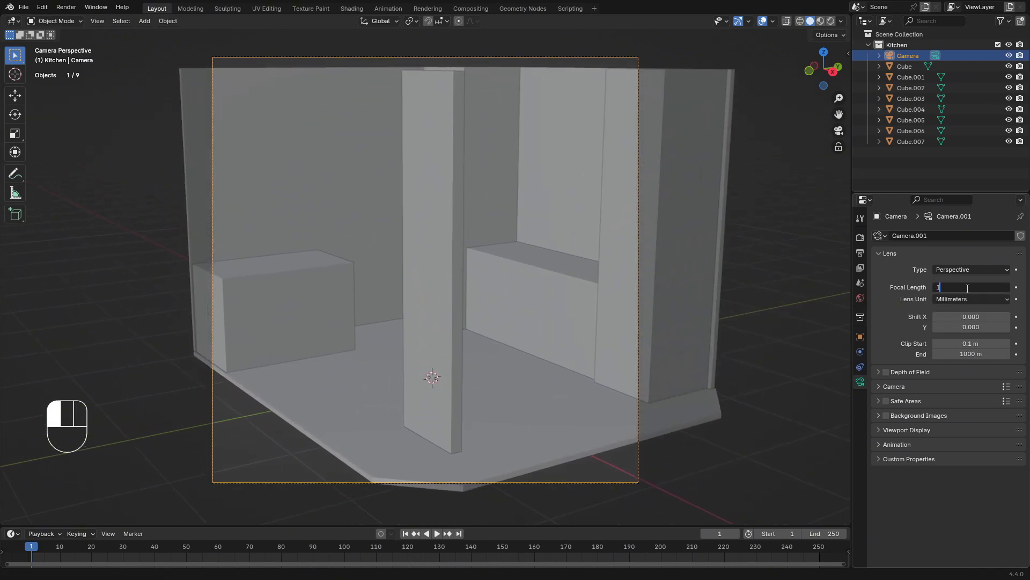
key(Return)
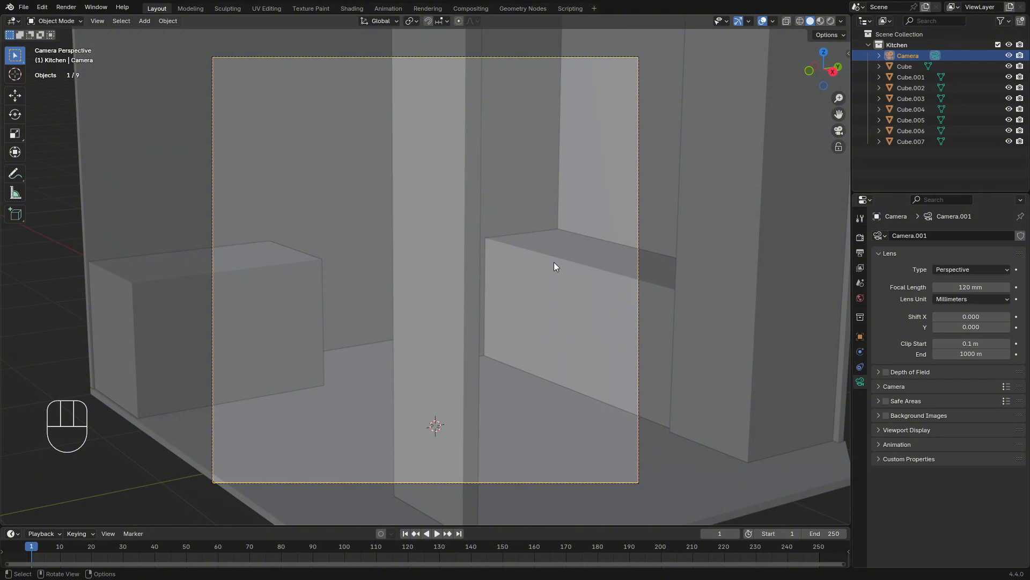
key(g)
middle_drag(554, 262, 575, 102)
click(574, 102)
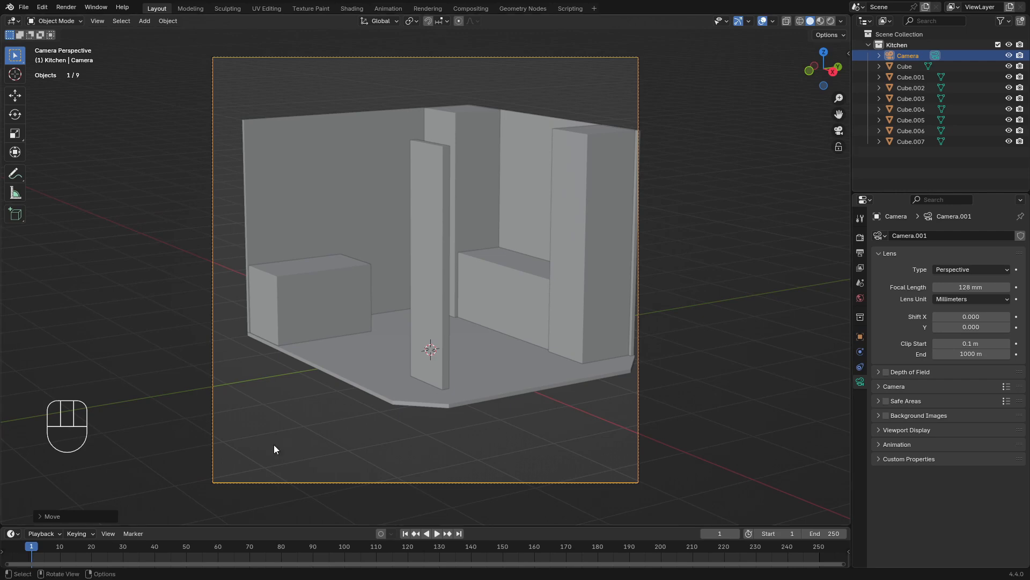
Increase the camera's focal length to 200 mm
drag(970, 287, 1020, 288)
click(970, 287)
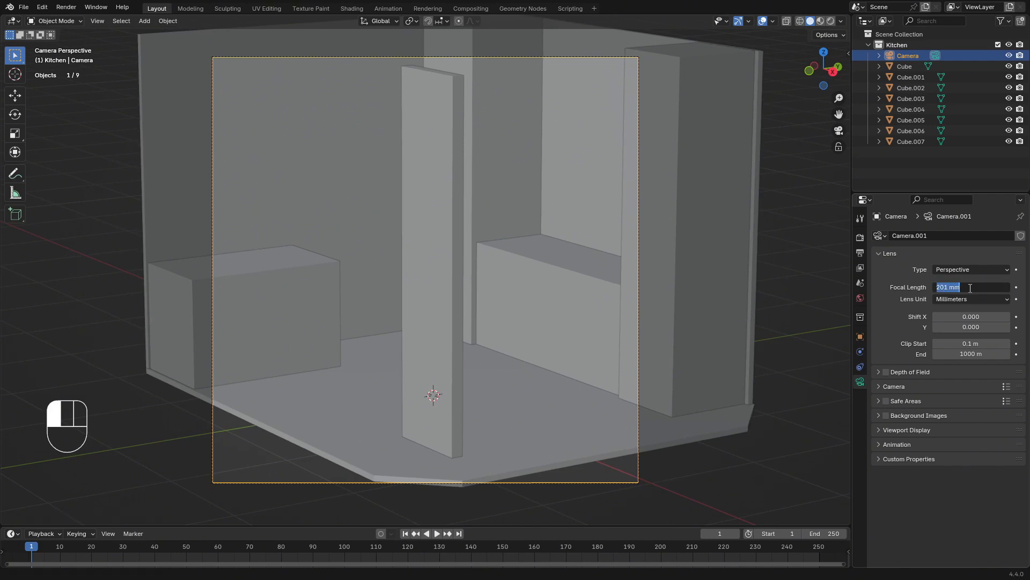
text(200)
key(Return)
key(KP_0)
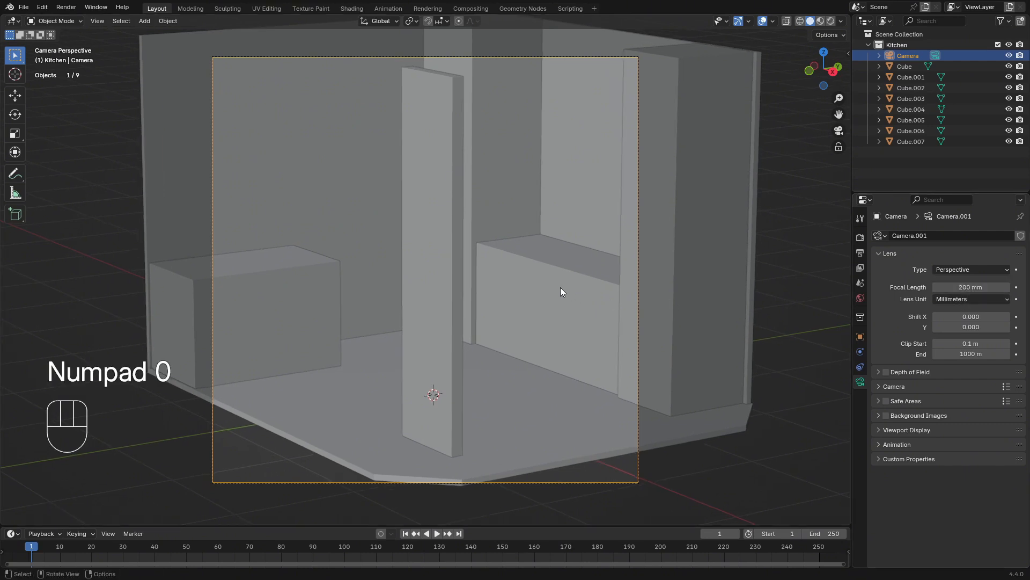
Pull the camera back about 8 m along its local Z and shift it slightly sideways to fit the tall pillar's side in frame
key(g)
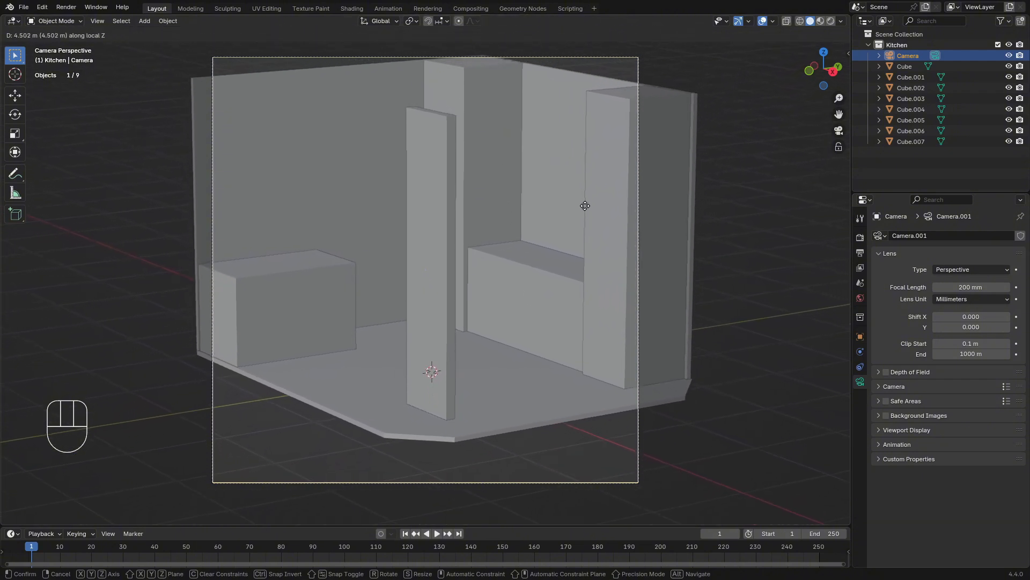
click(584, 335)
key(g)
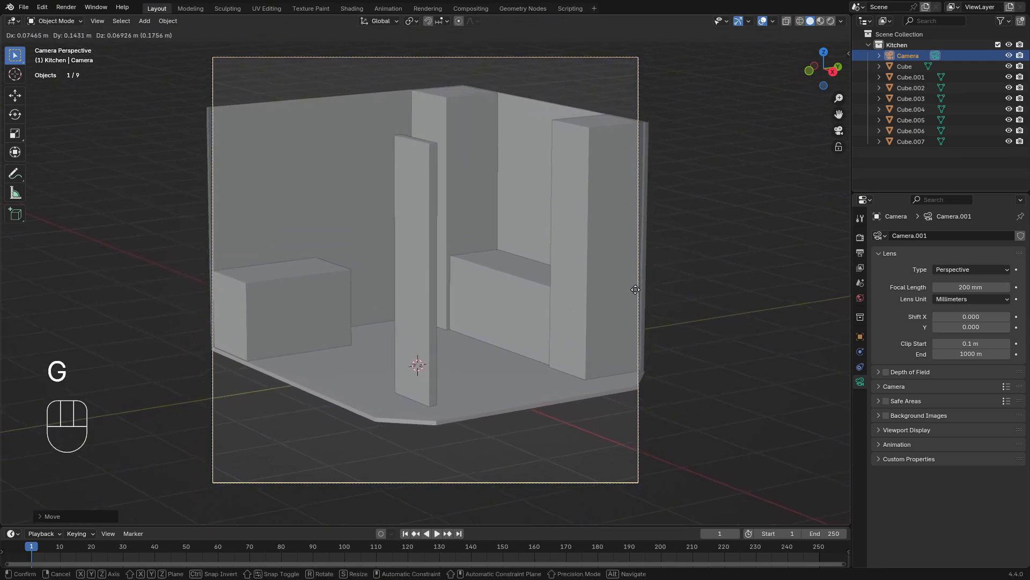
click(674, 278)
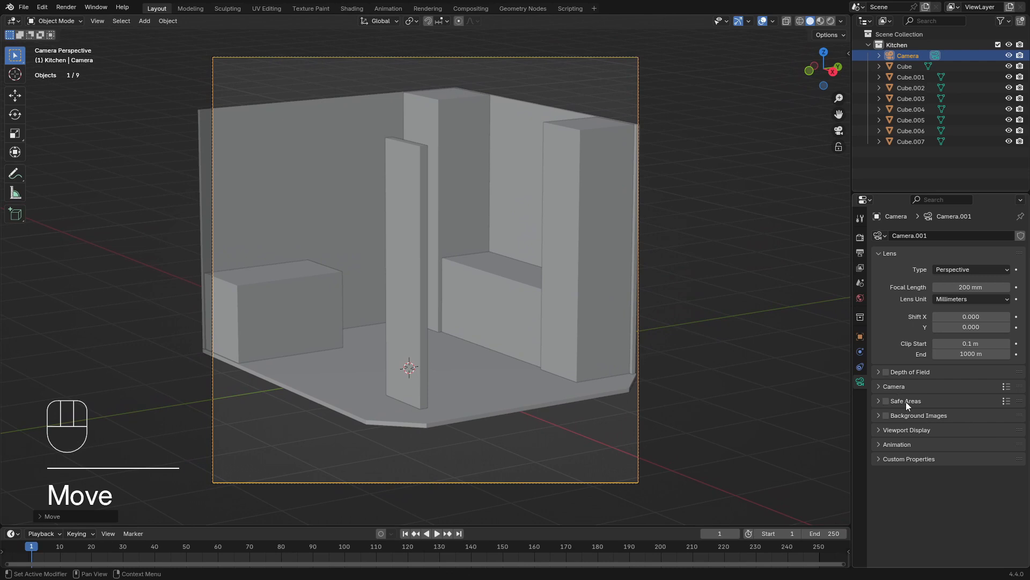
Black out the area outside the camera frame by setting the camera's passepartout to 1.000
click(898, 430)
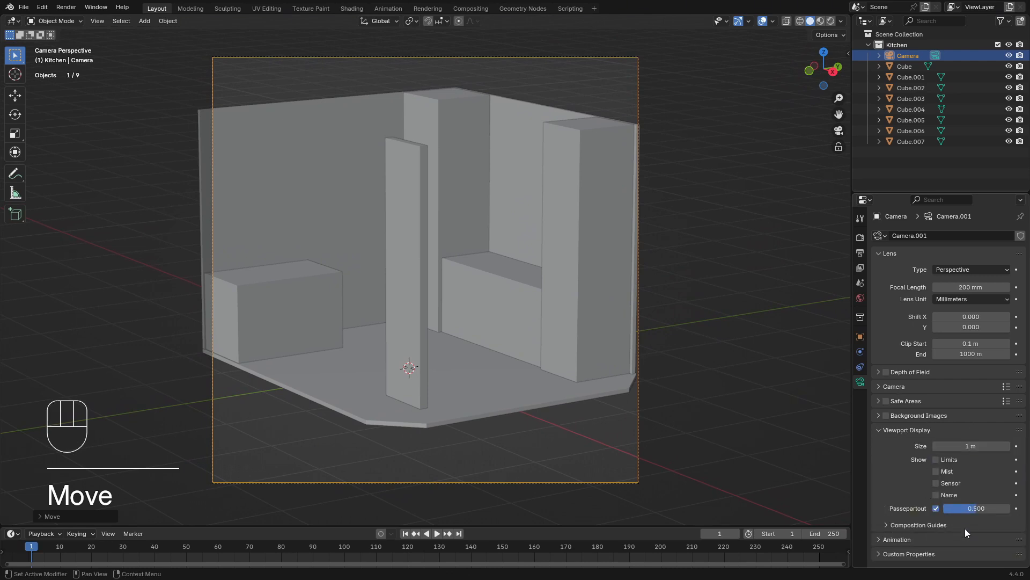
drag(968, 510, 1017, 508)
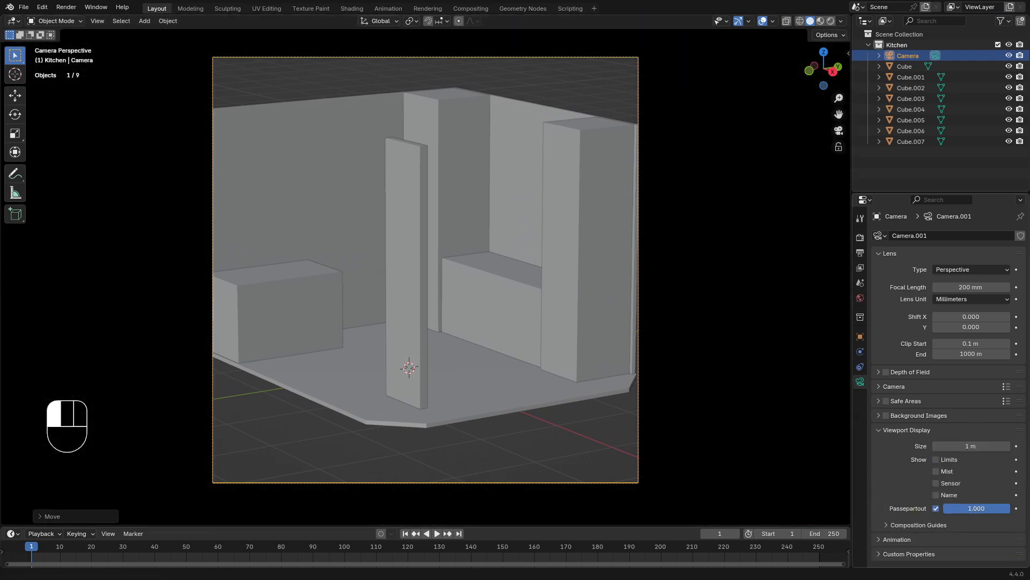
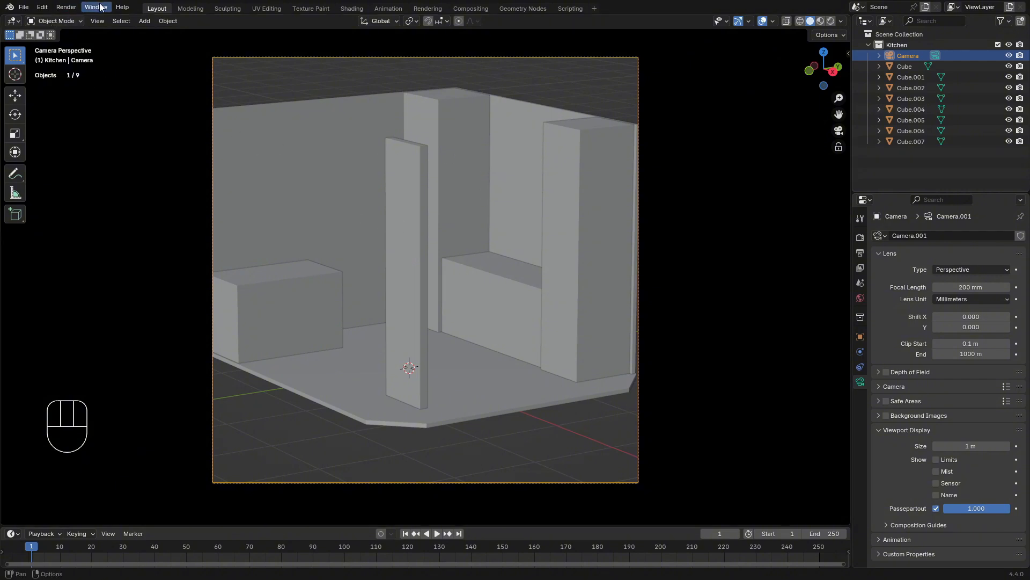
Open a separate 3D viewport window, shrink it, reposition it over the scene and show the camera view in it
drag(97, 7, 113, 19)
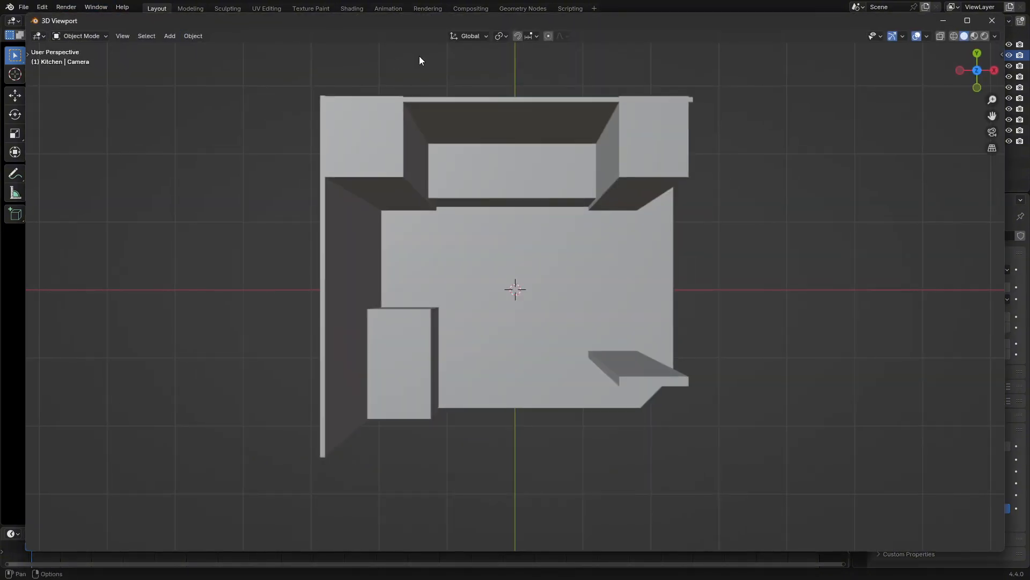
middle_drag(889, 139, 746, 196)
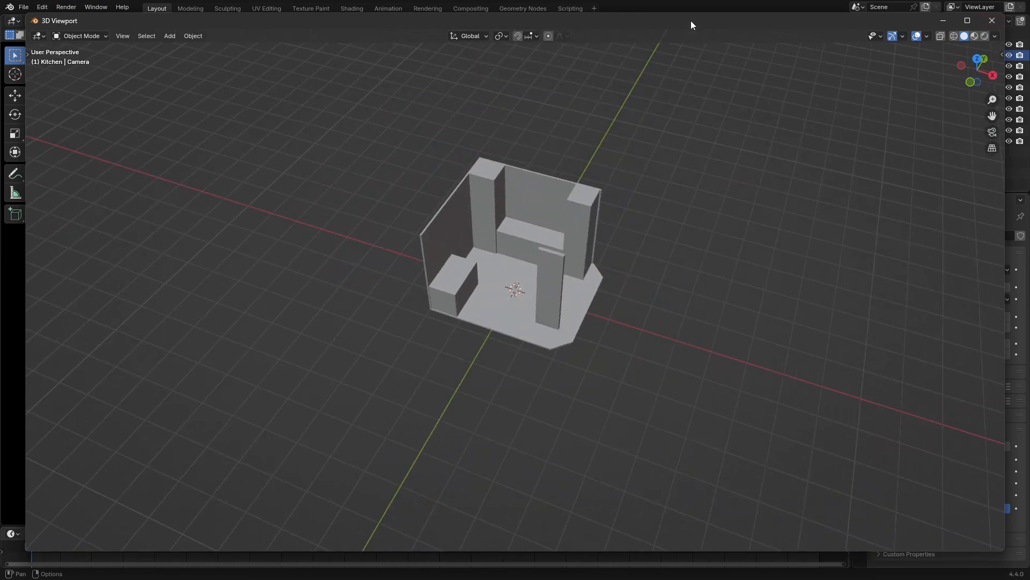
drag(26, 9, 428, 94)
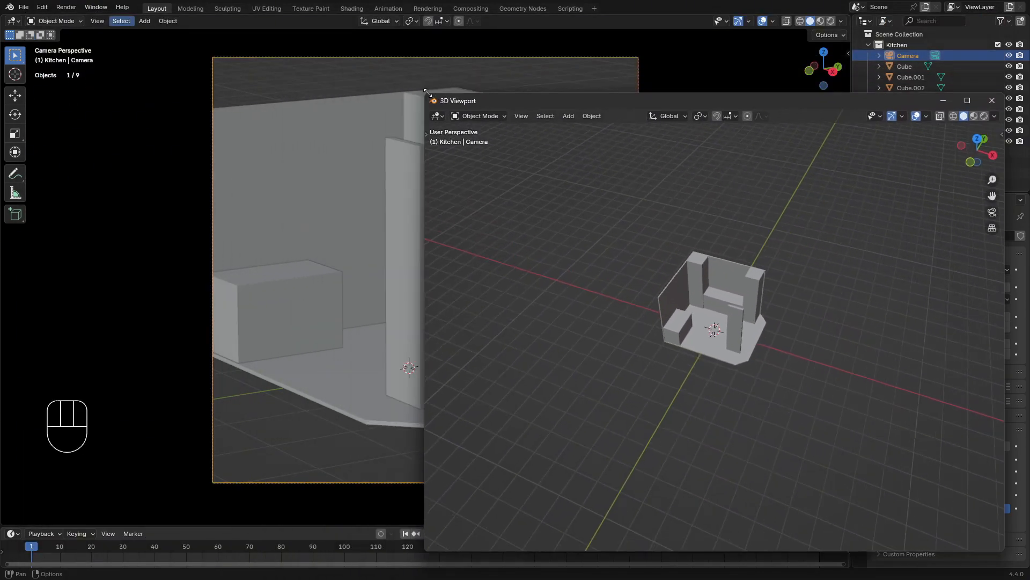
drag(650, 99, 387, 73)
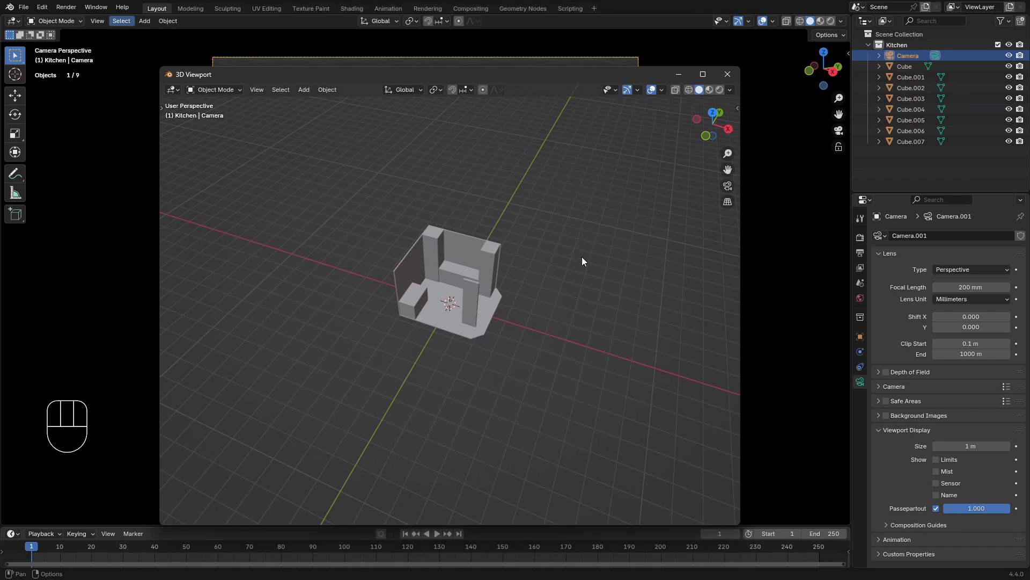
key(KP_0)
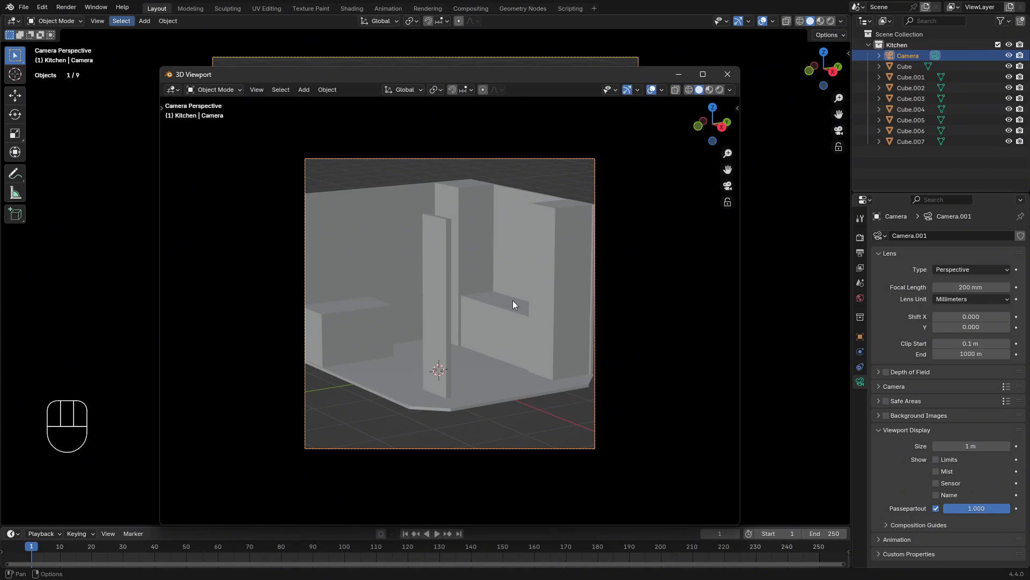
Enable Shadow and Cavity shading in the separate viewport window, and close that window
click(731, 90)
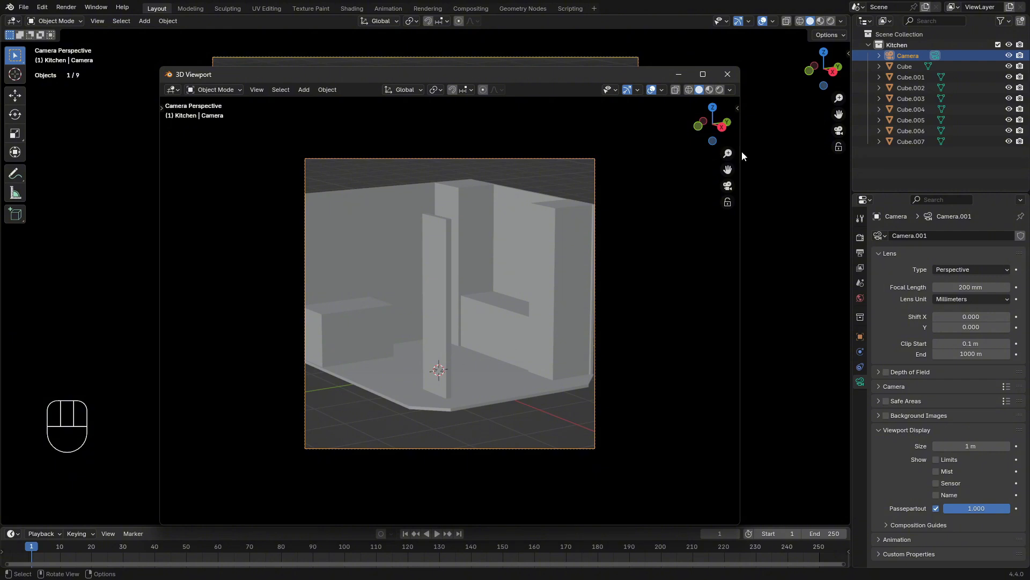
click(730, 89)
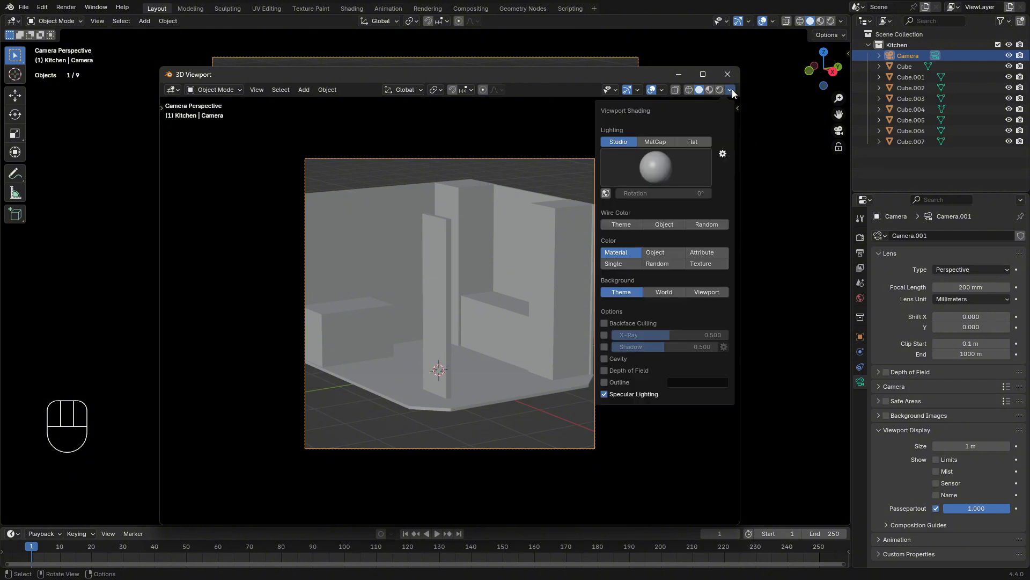
click(604, 346)
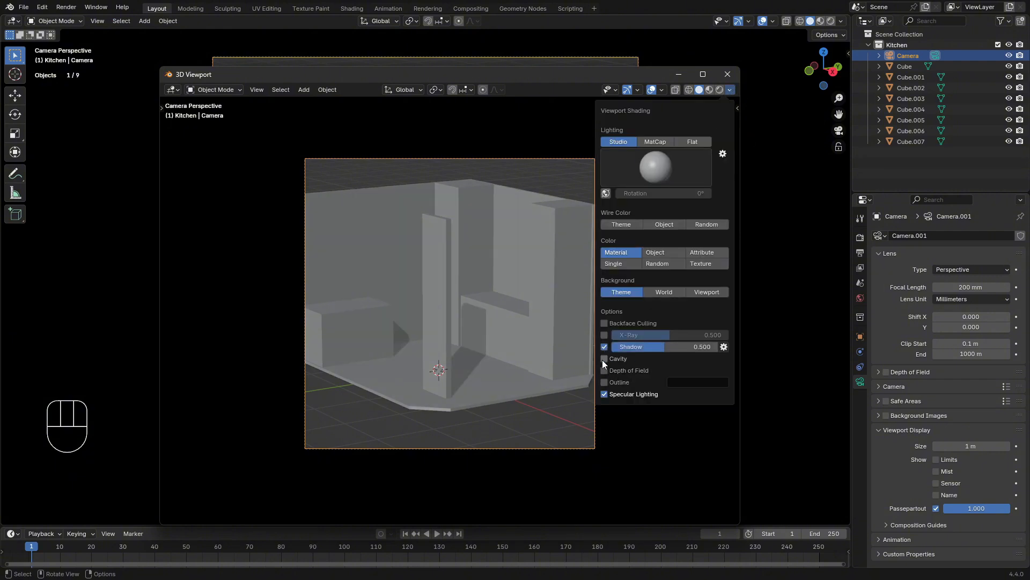
click(603, 358)
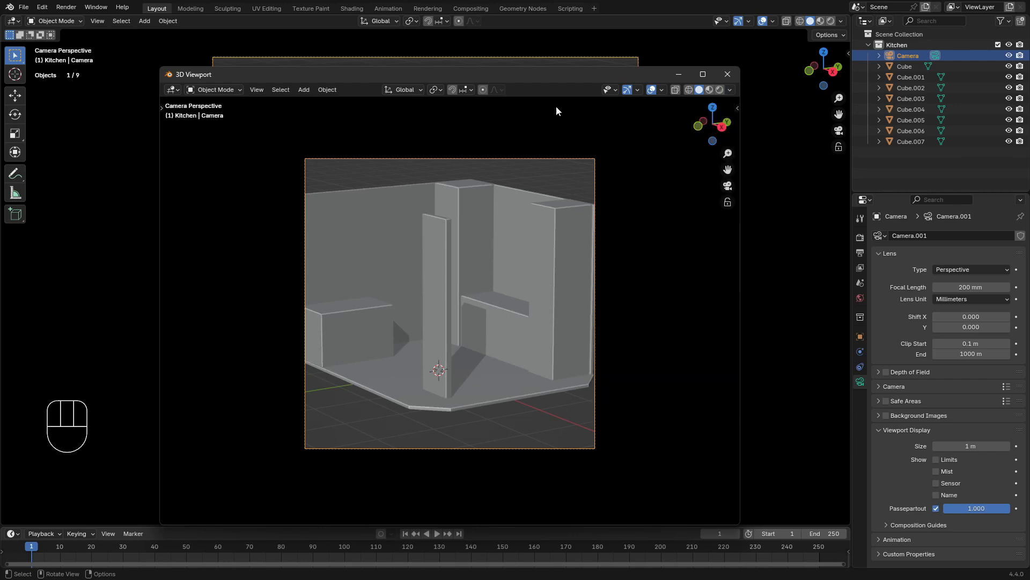
click(727, 79)
Split the main 3D viewport into two side-by-side areas and show the camera view in the narrower one
middle_drag(578, 125, 422, 167)
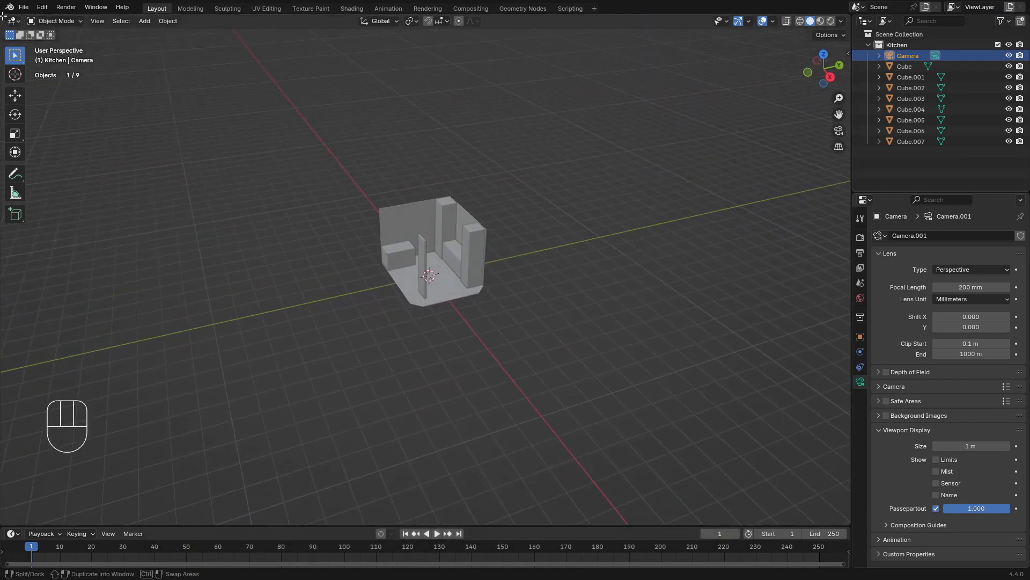
drag(3, 17, 287, 107)
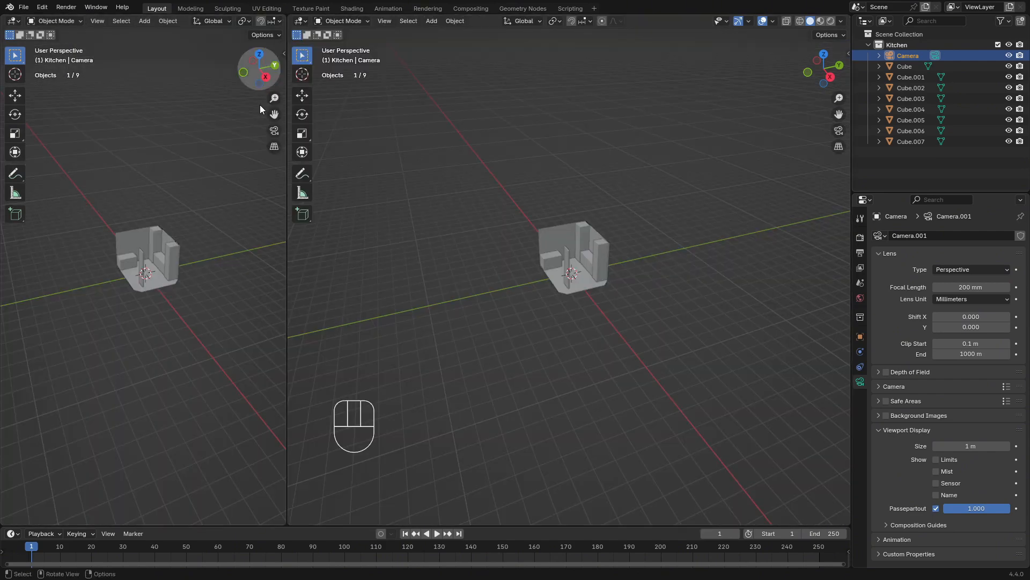
key(KP_0)
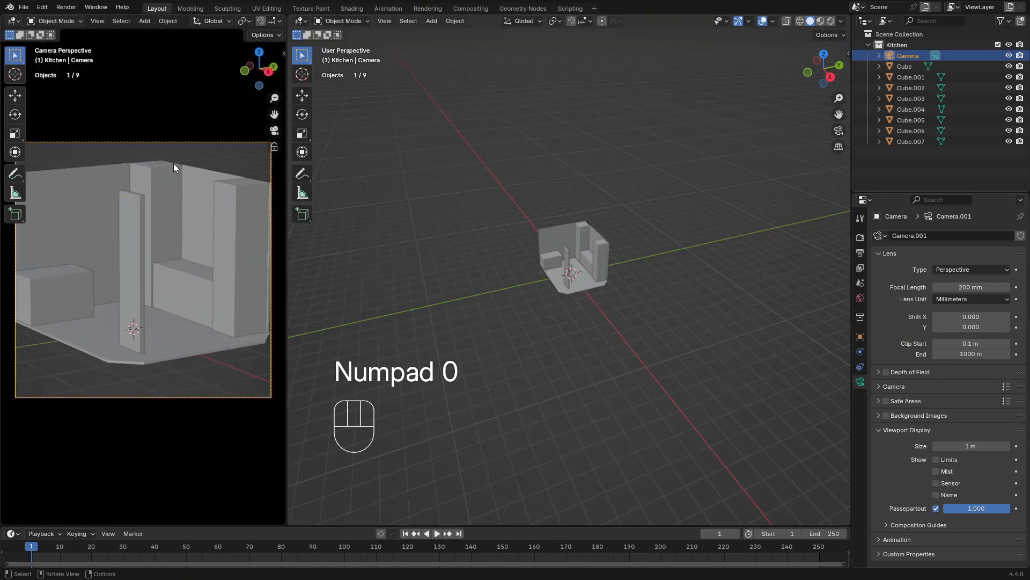
Enable Shadow and Cavity in the viewport shading of the camera-view area
scroll(253, 24, down, 5)
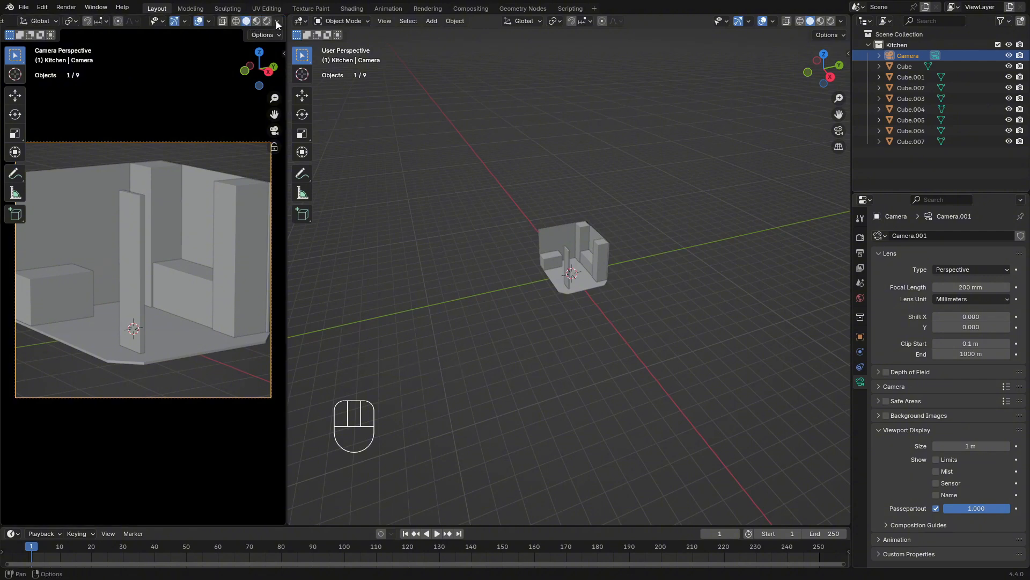
click(277, 22)
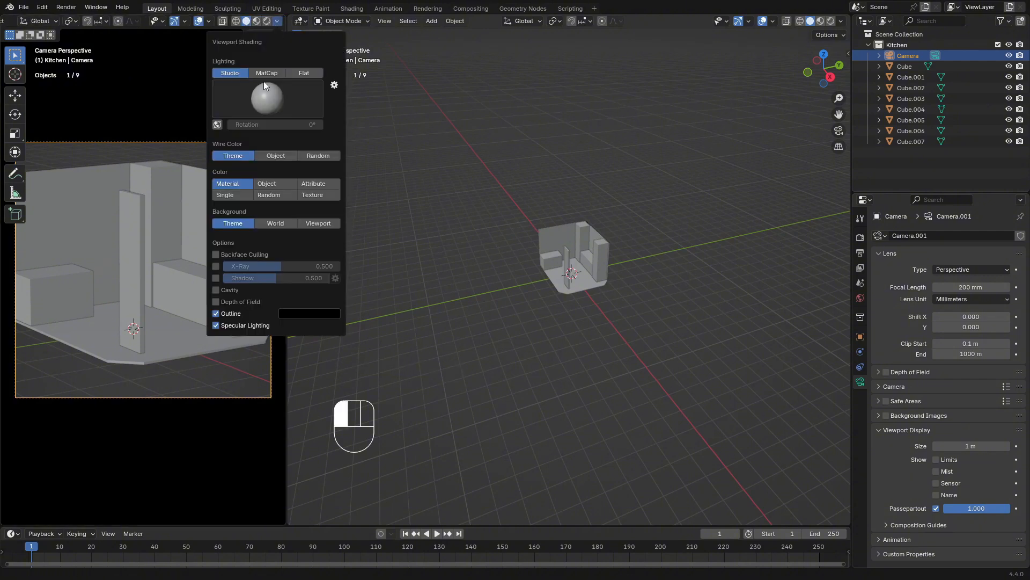
click(217, 277)
click(216, 290)
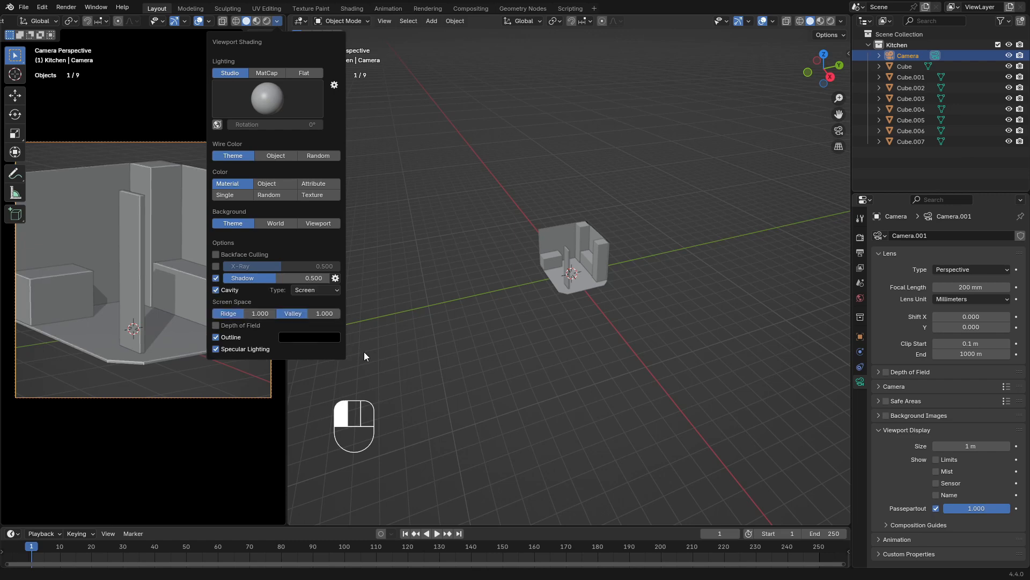
click(419, 311)
Narrow the camera-view area slightly, fit the whole camera frame in it and hide its viewport overlays
drag(288, 325, 264, 327)
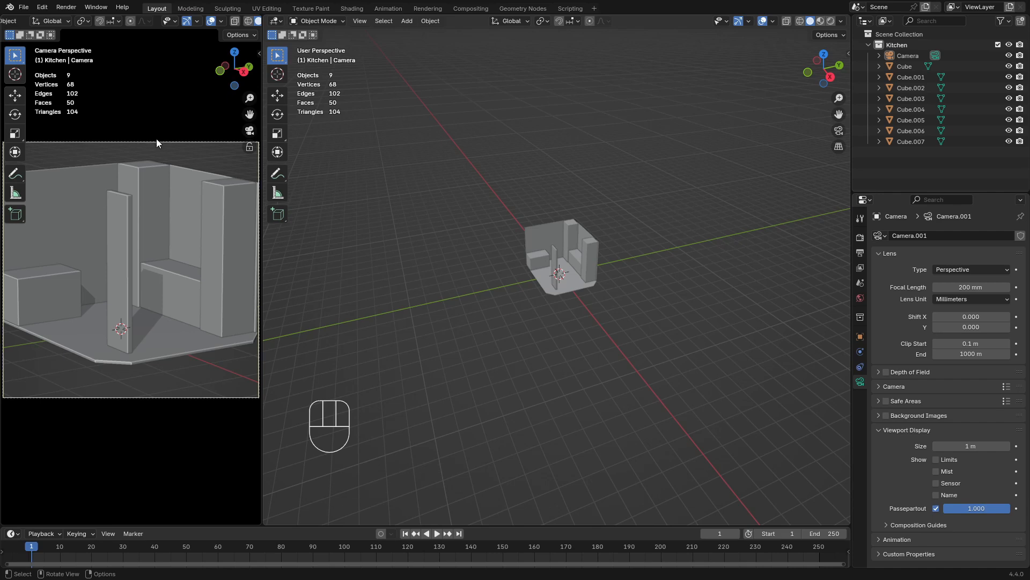
scroll(157, 142, down, 1)
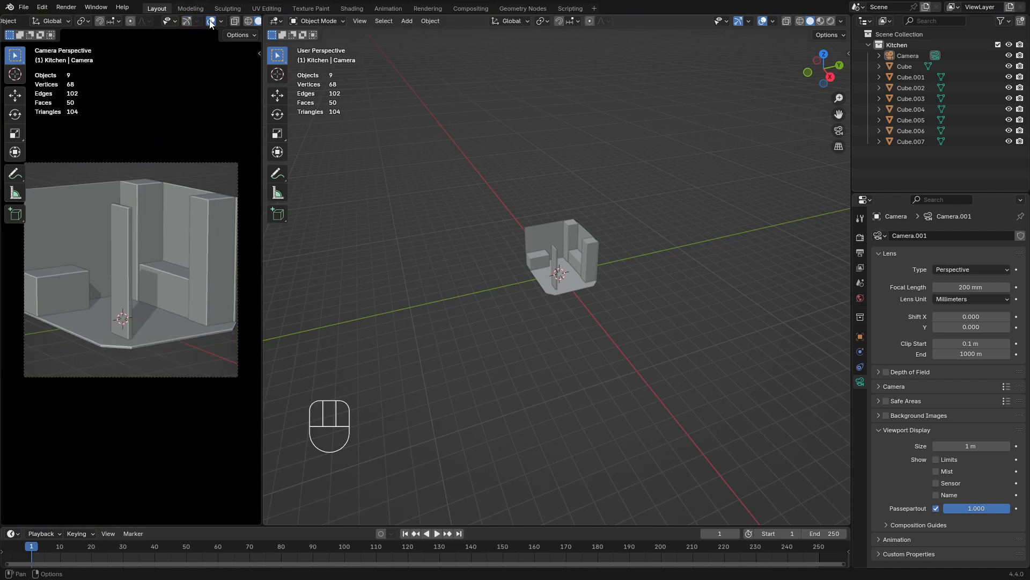
click(210, 22)
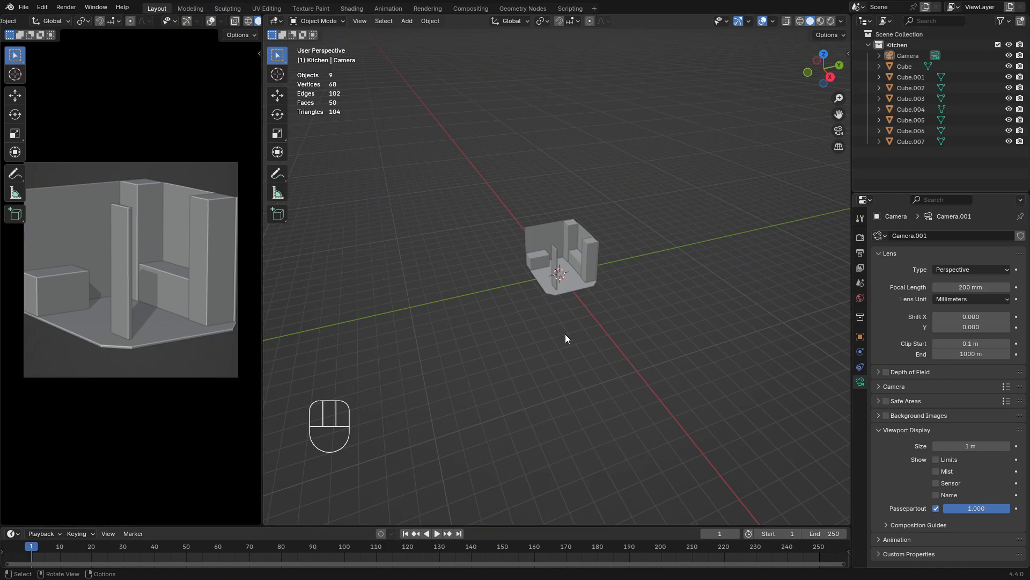
Select the floor slab and display its transform and dimension values in the larger viewport
mouse_move(587, 290)
middle_down()
mouse_move(540, 316)
mouse_move(594, 289)
middle_up()
scroll(593, 289, up, 6)
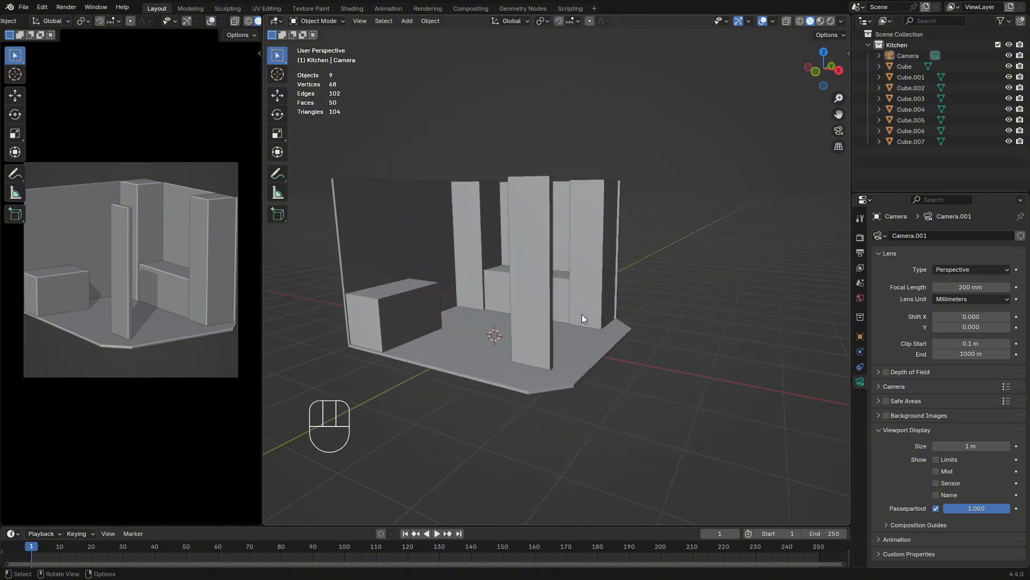
middle_drag(525, 356, 457, 384)
shift+middle_drag(483, 301, 478, 356)
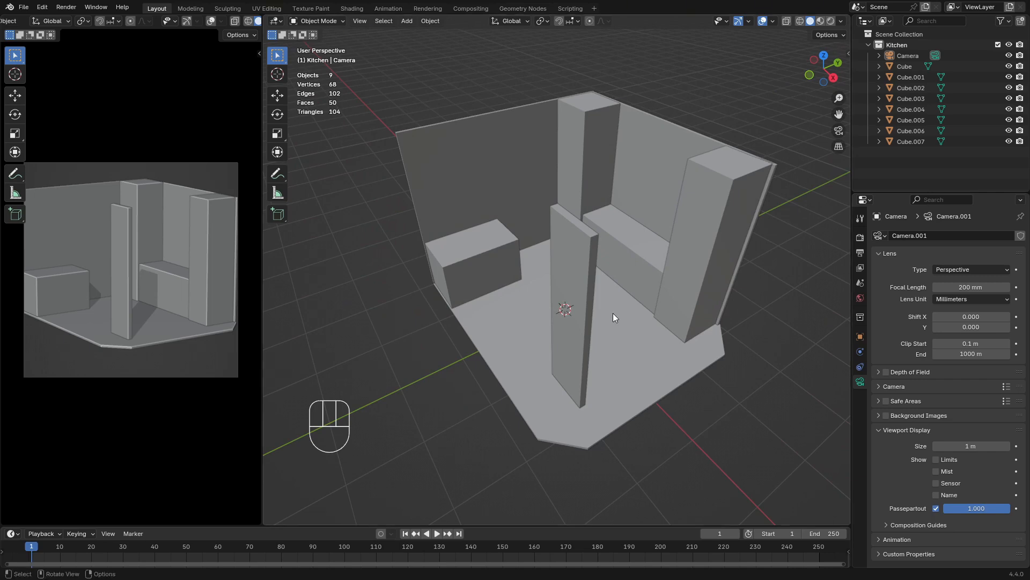
middle_drag(612, 314, 677, 311)
click(485, 360)
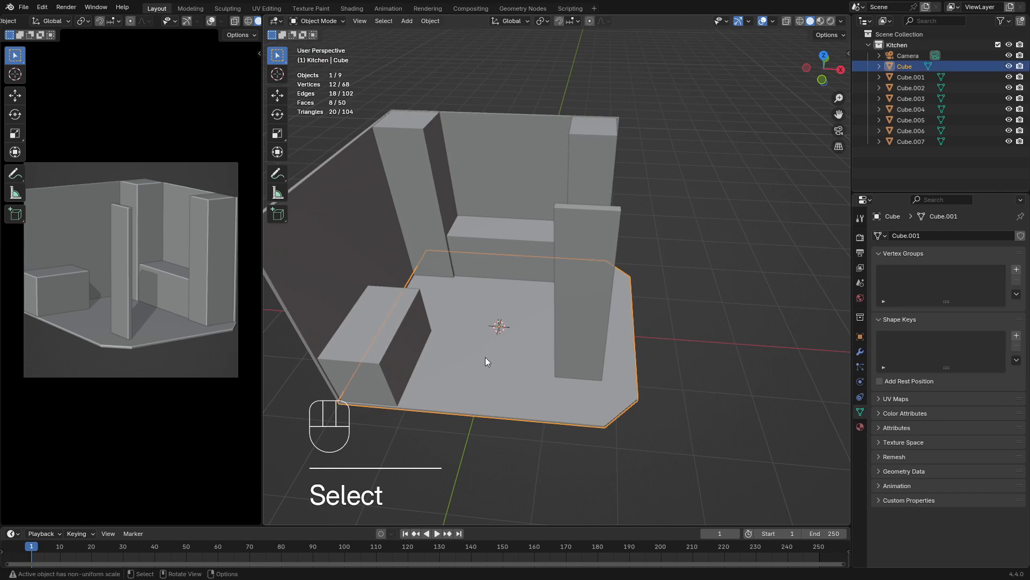
key(n)
key(n)
key(n)
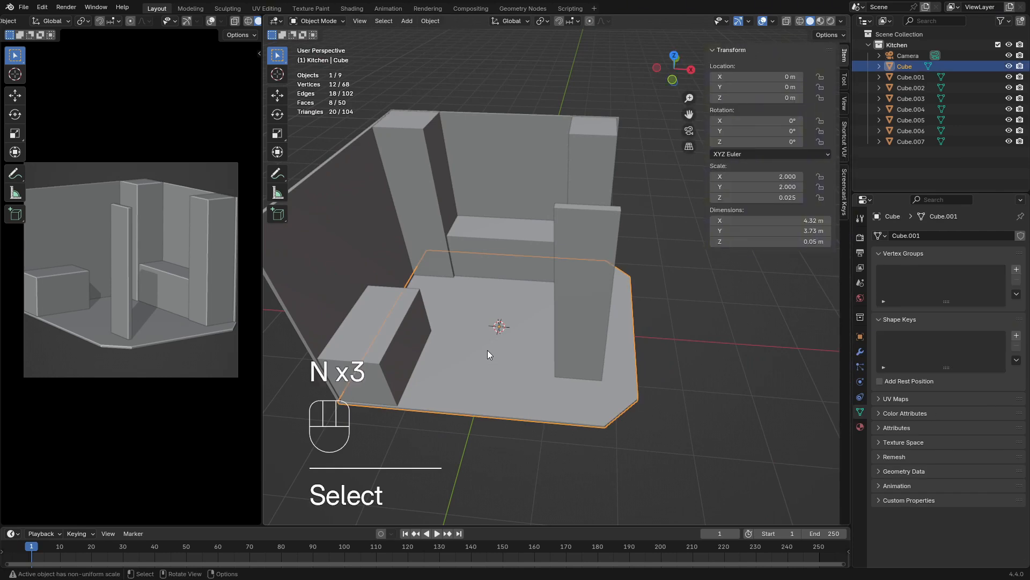
Duplicate the floor slab and raise the copy about 2.99 m along Z to form a ceiling above the room
key(shift)
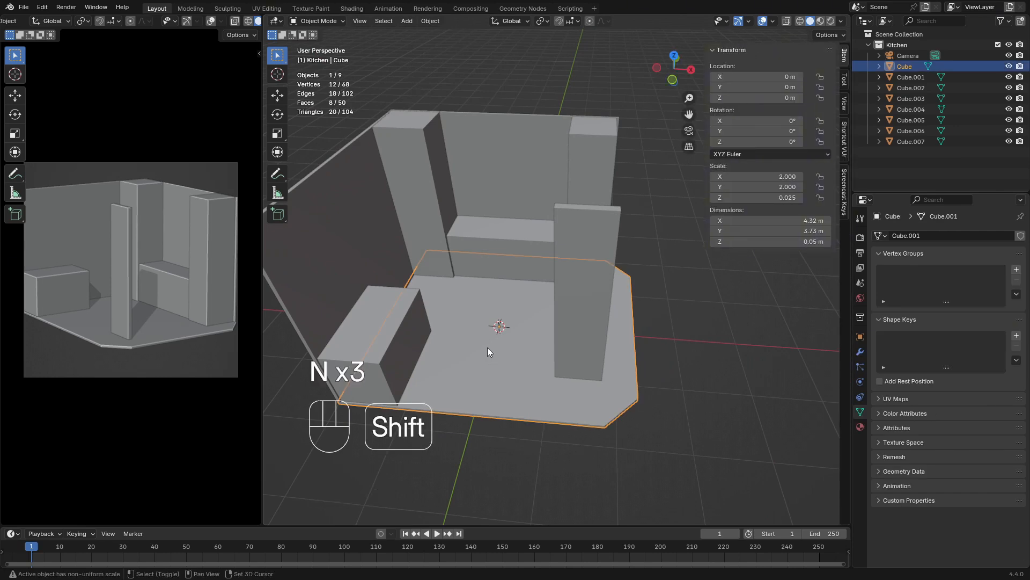
key(shift+d)
key(g)
key(z)
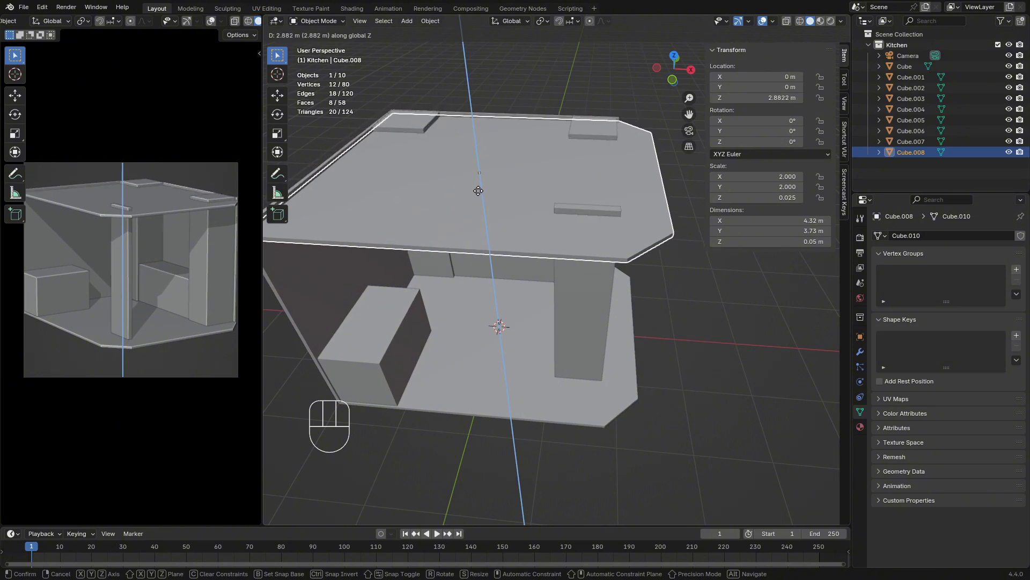
click(478, 194)
click(705, 361)
Enter Edit Mode on the ceiling slab and select the short vertical edge at one end of its cut corner
middle_drag(705, 361, 581, 420)
scroll(519, 368, up, 3)
mouse_move(567, 358)
shift+middle_down()
mouse_move(520, 368)
mouse_move(567, 372)
shift+middle_up()
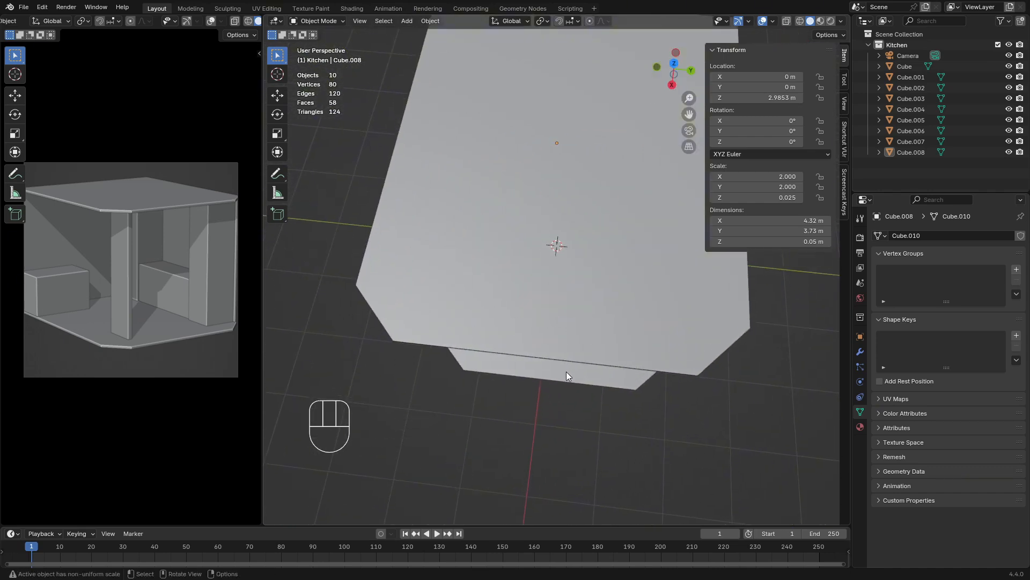
click(491, 339)
key(Tab)
middle_drag(501, 382, 476, 348)
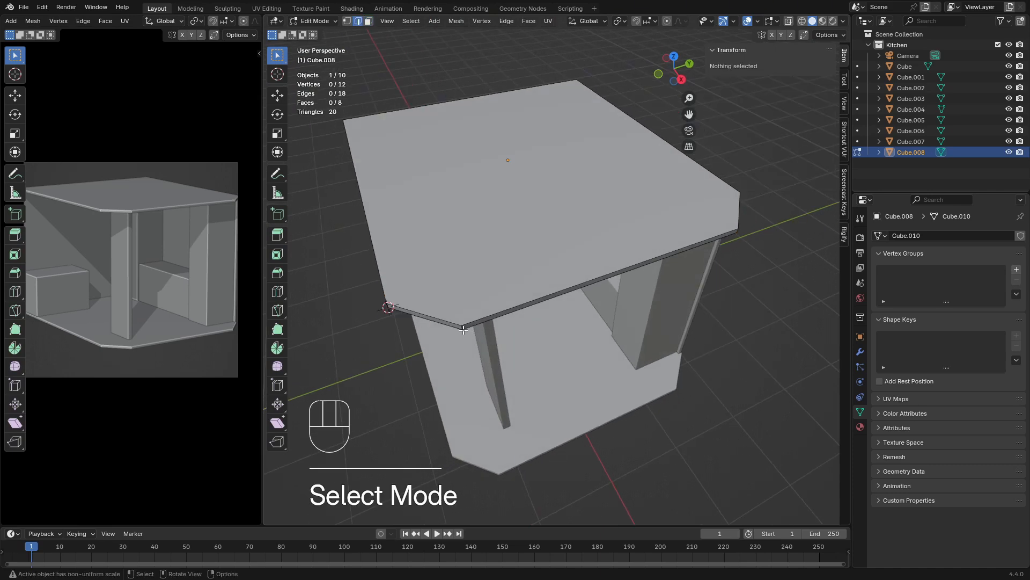
middle_drag(464, 330, 582, 197)
click(467, 248)
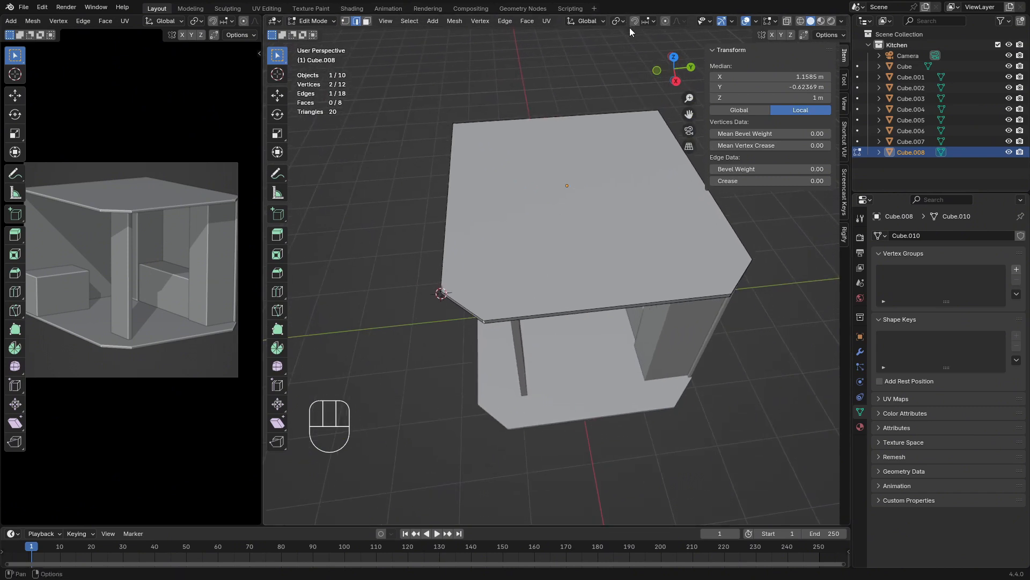
Turn on snapping with Increment as the snap target
scroll(566, 202, down, 2)
scroll(566, 202, up, 2)
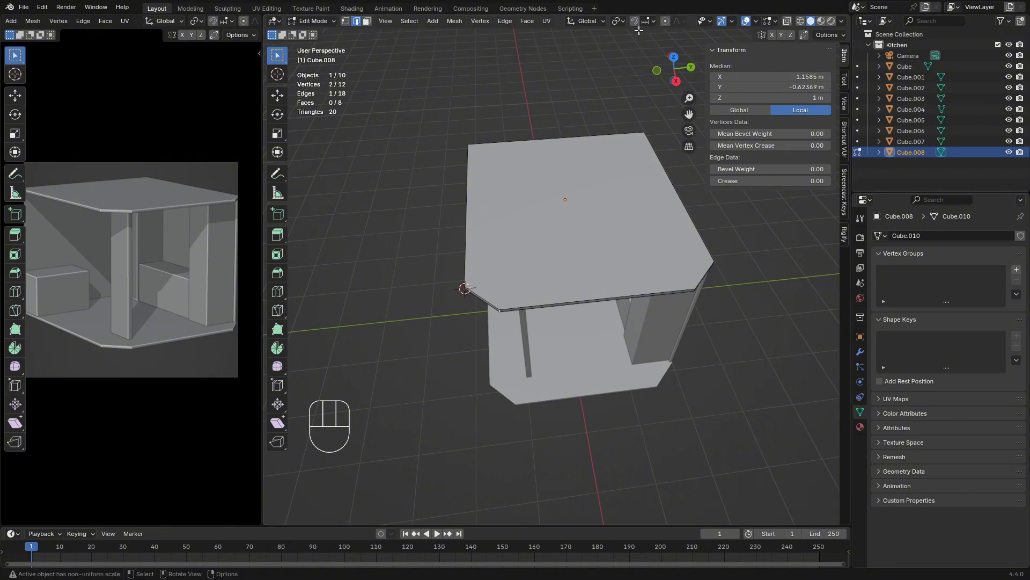
click(653, 22)
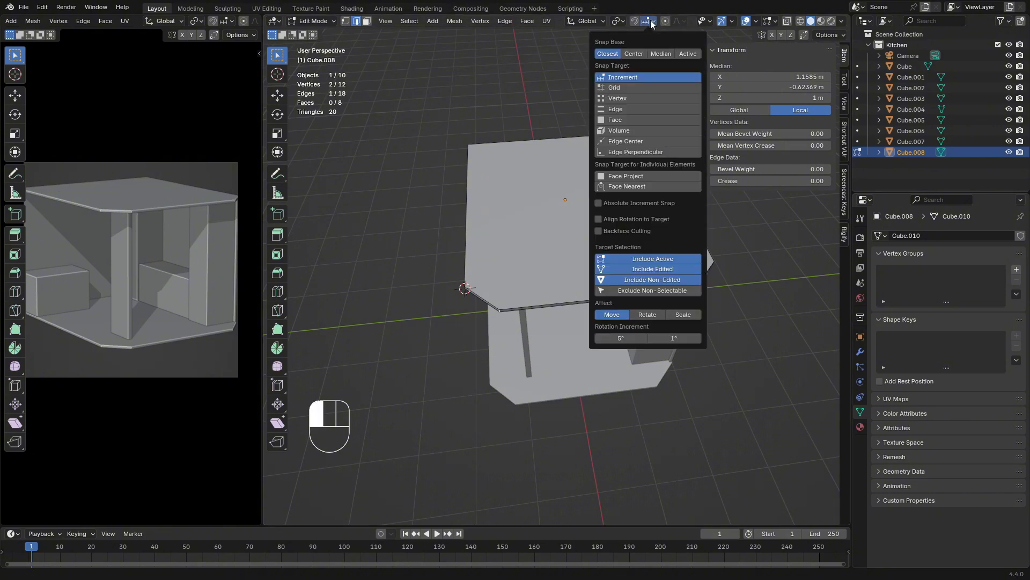
click(634, 21)
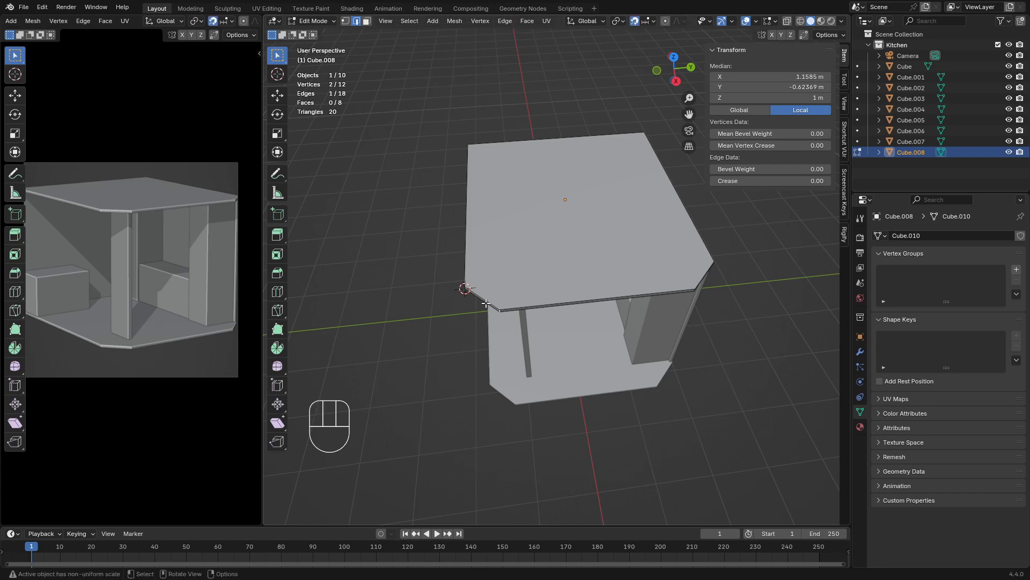
key(g)
key(x)
key(y)
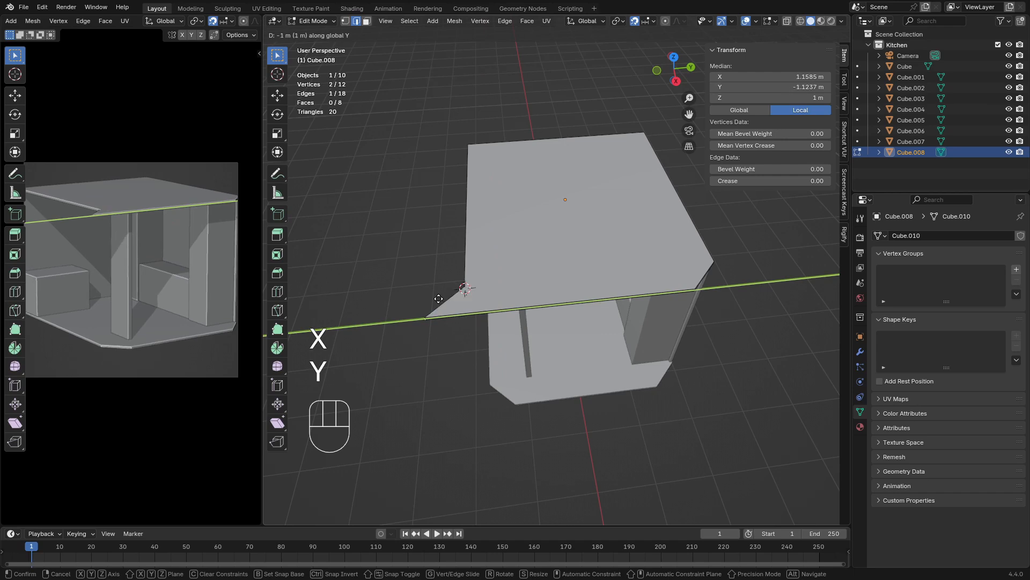
key(Escape)
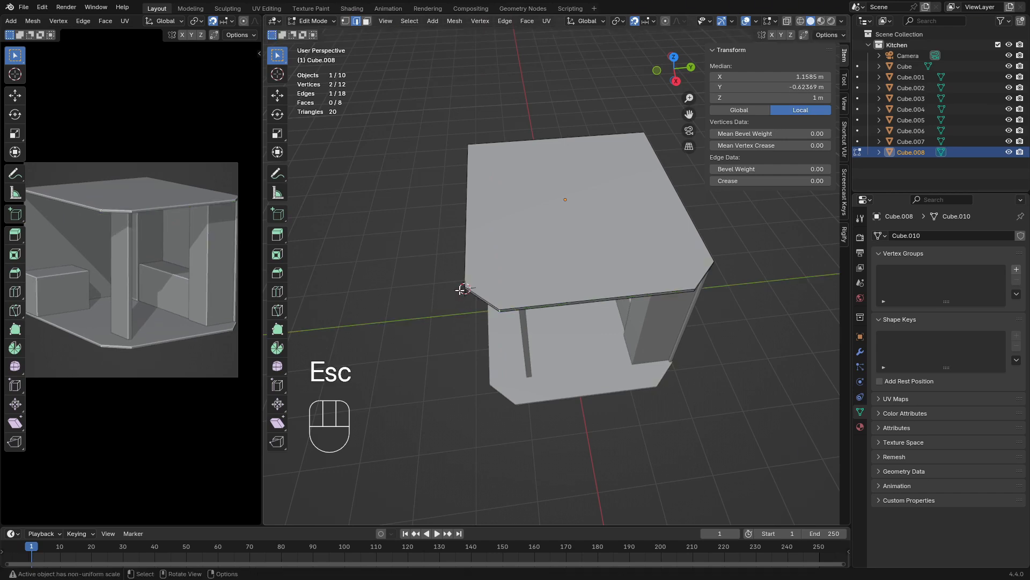
middle_drag(462, 290, 465, 292)
key(KP_7)
scroll(690, 351, up, 4)
shift+middle_drag(690, 351, 560, 295)
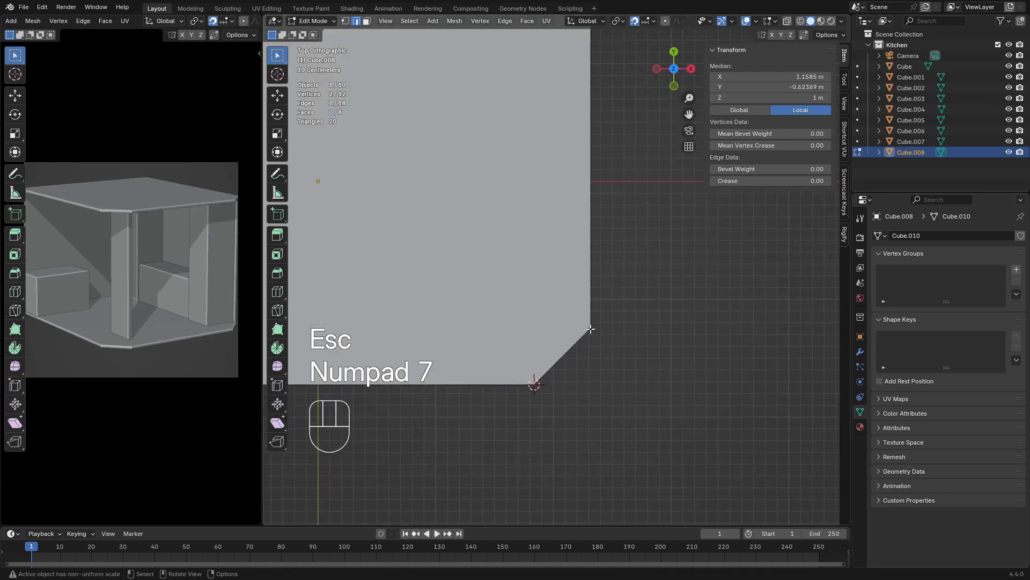
scroll(560, 295, up, 3)
shift+middle_drag(626, 329, 601, 271)
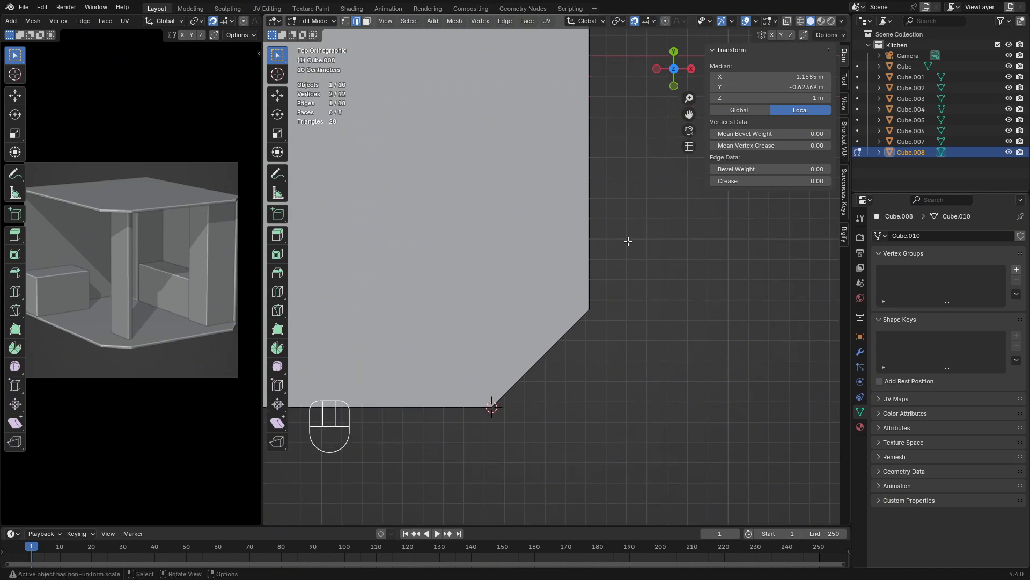
key(g)
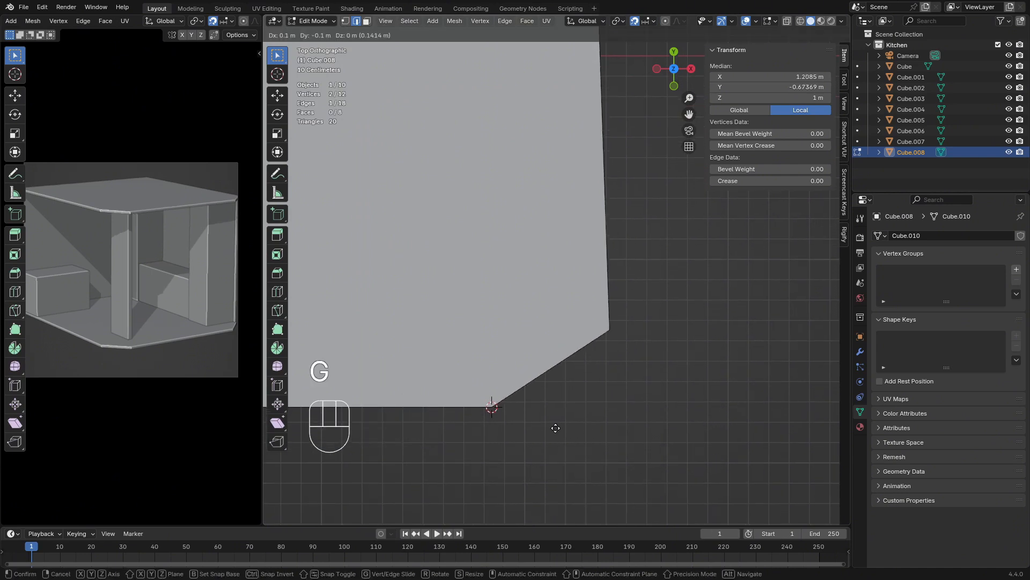
key(y)
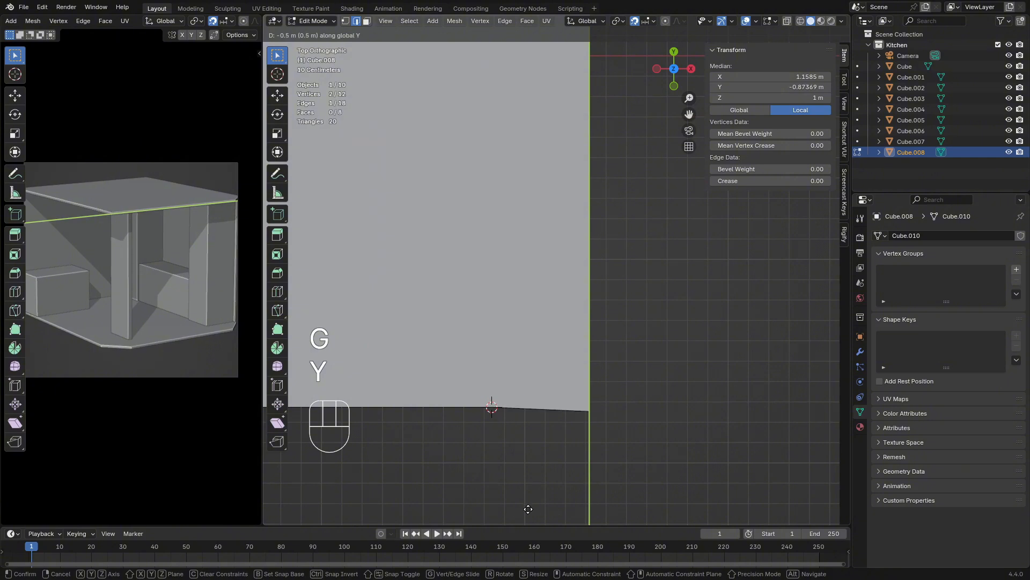
key(Escape)
Set the snap target to Edge and move the selected corner edge along Y until it lines up with the ceiling slab's front side
click(649, 21)
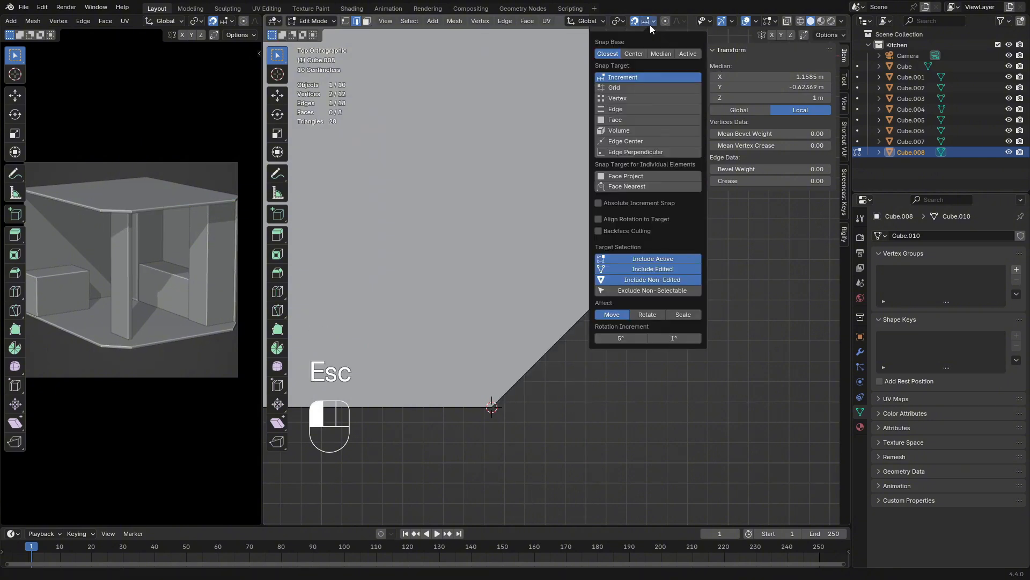
click(619, 112)
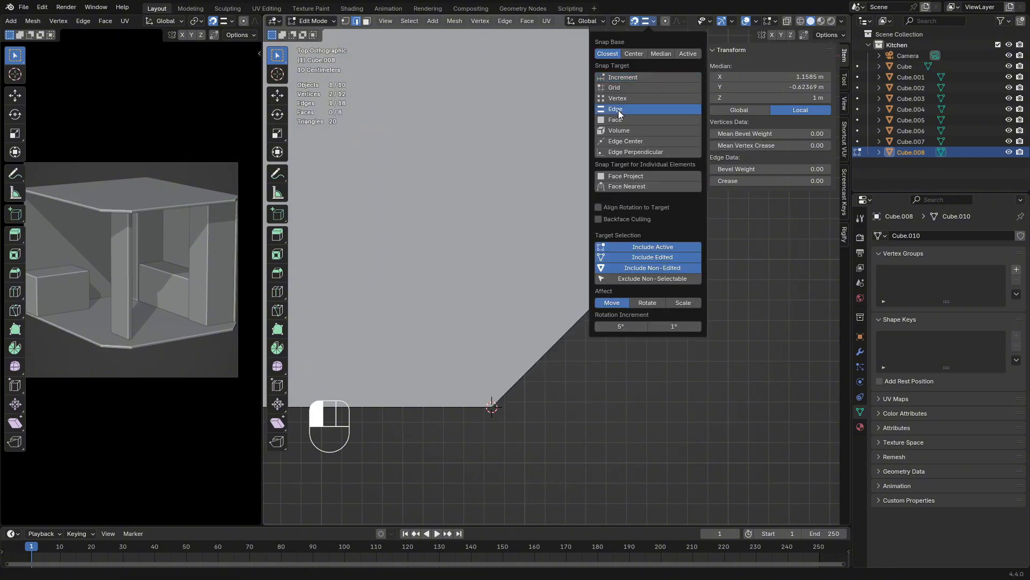
key(g)
key(y)
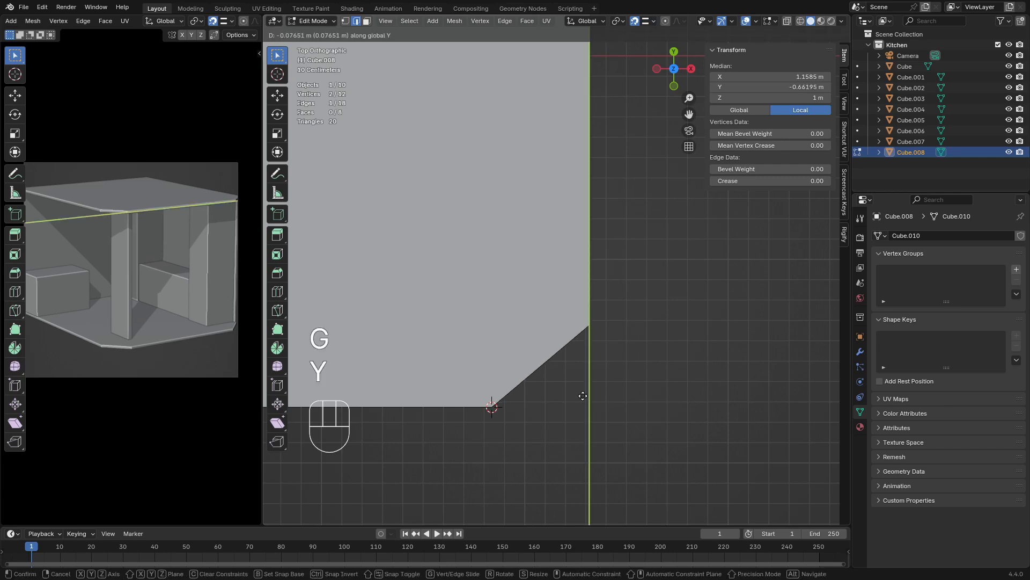
click(494, 410)
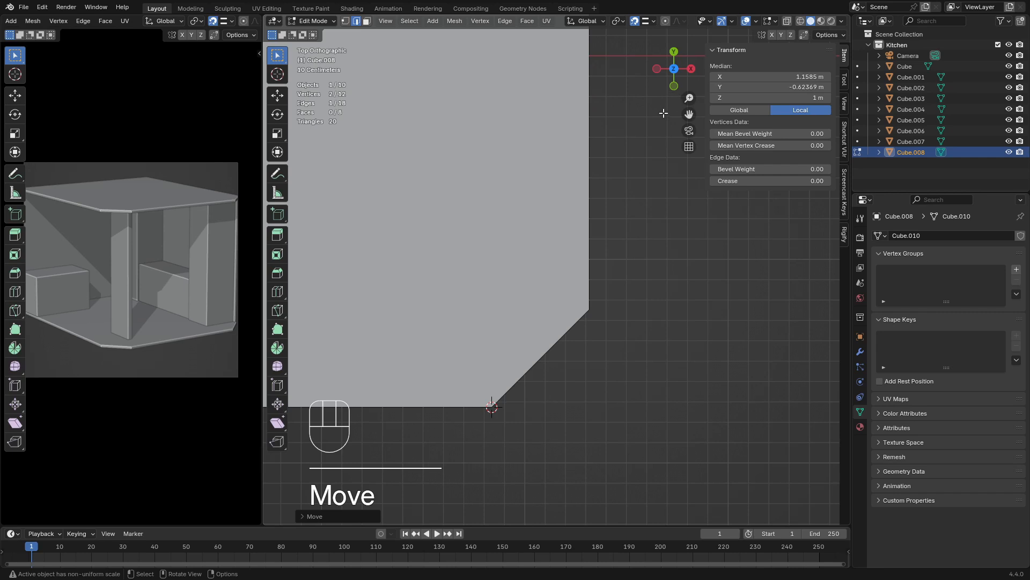
middle_drag(664, 114, 593, 294)
key(g)
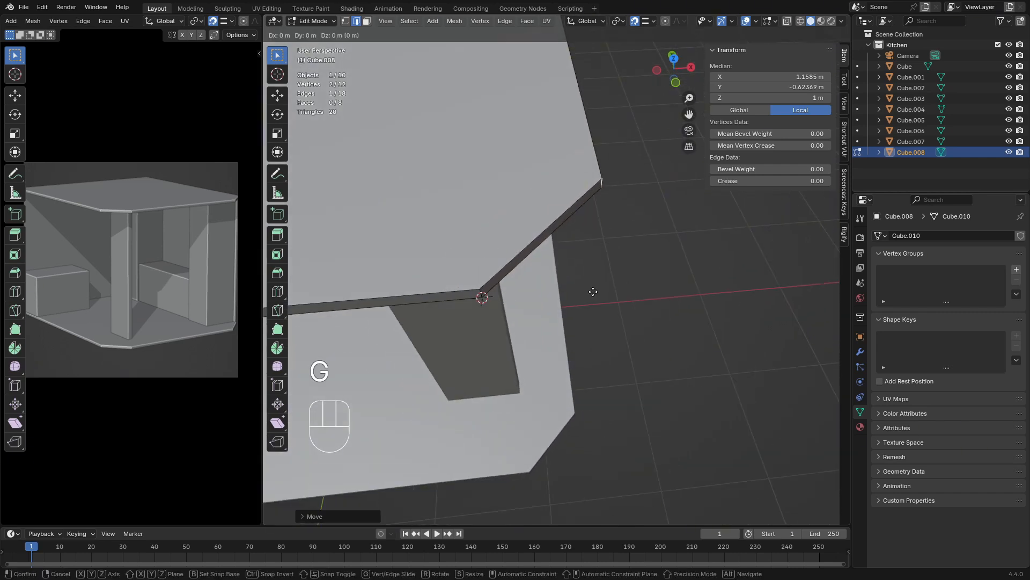
key(y)
click(481, 294)
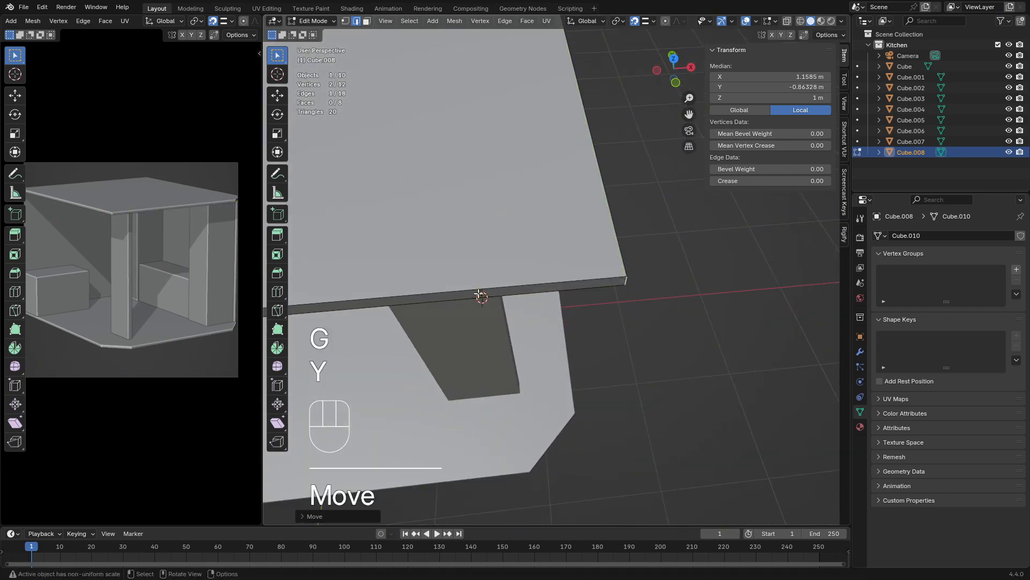
Select the short vertical edge at the ceiling's rear cut corner and move it about 0.46 m along Y towards the back side
middle_drag(480, 294, 496, 235)
scroll(502, 232, up, 2)
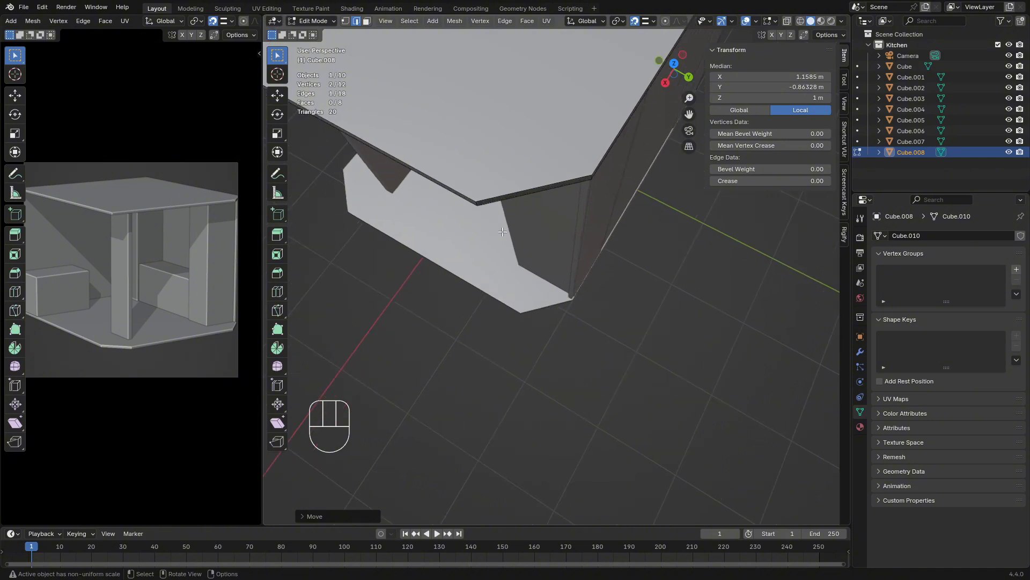
click(491, 210)
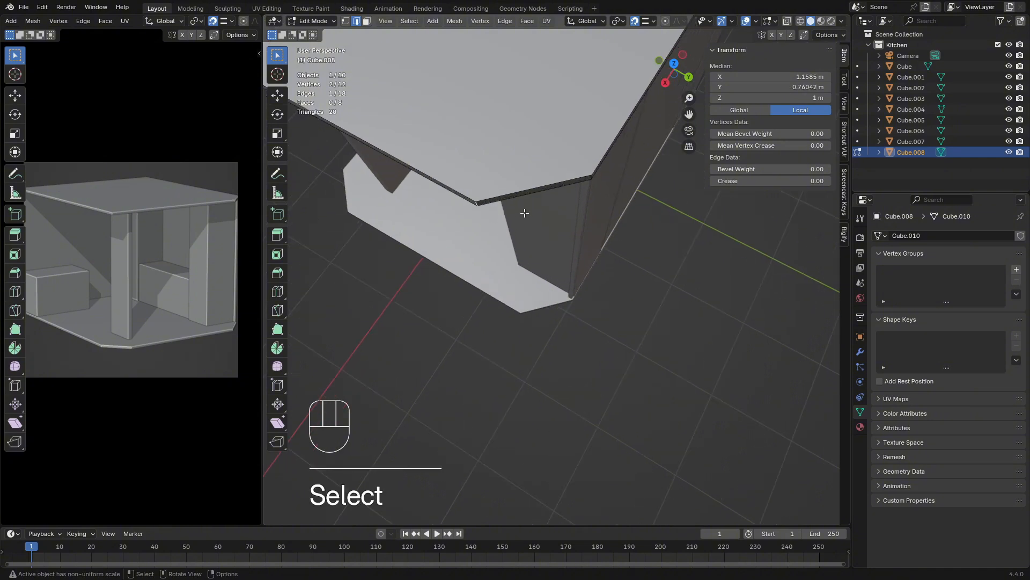
key(g)
key(x)
key(y)
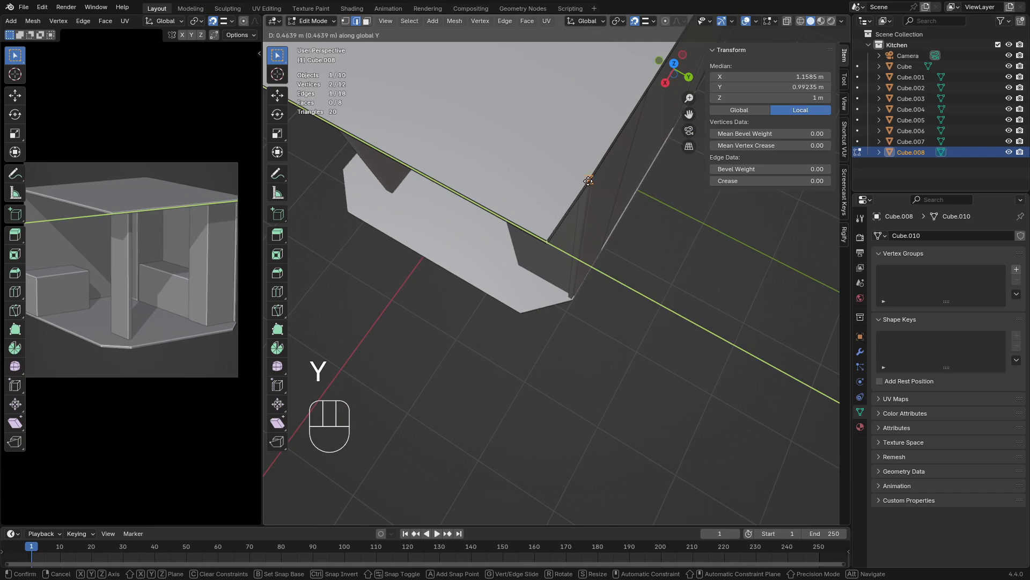
click(589, 180)
Move the rear corner edge about 0.015 m further along Y, snapping it in line with the ceiling's back side
middle_drag(589, 180, 511, 255)
scroll(511, 255, up, 5)
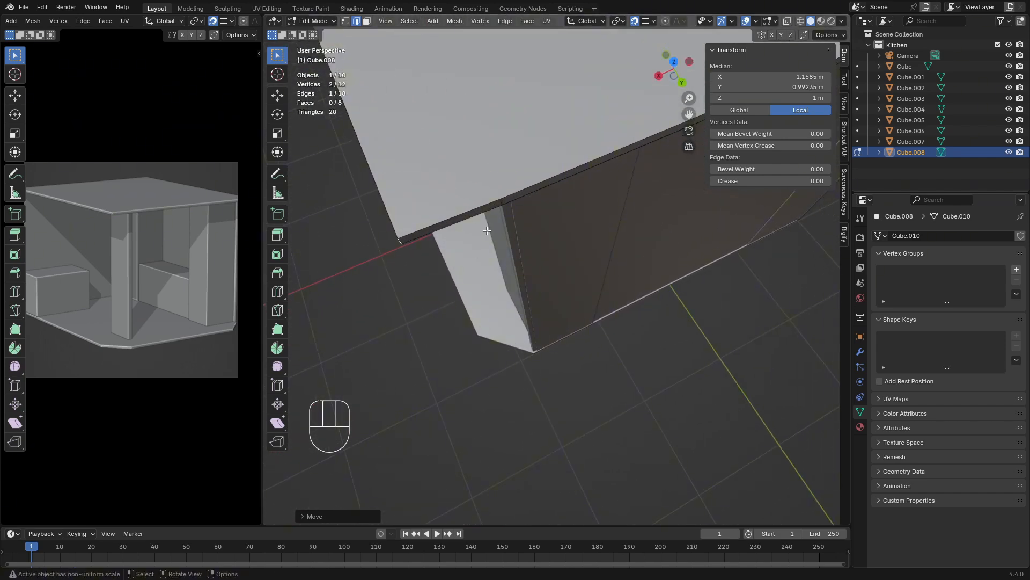
key(g)
key(y)
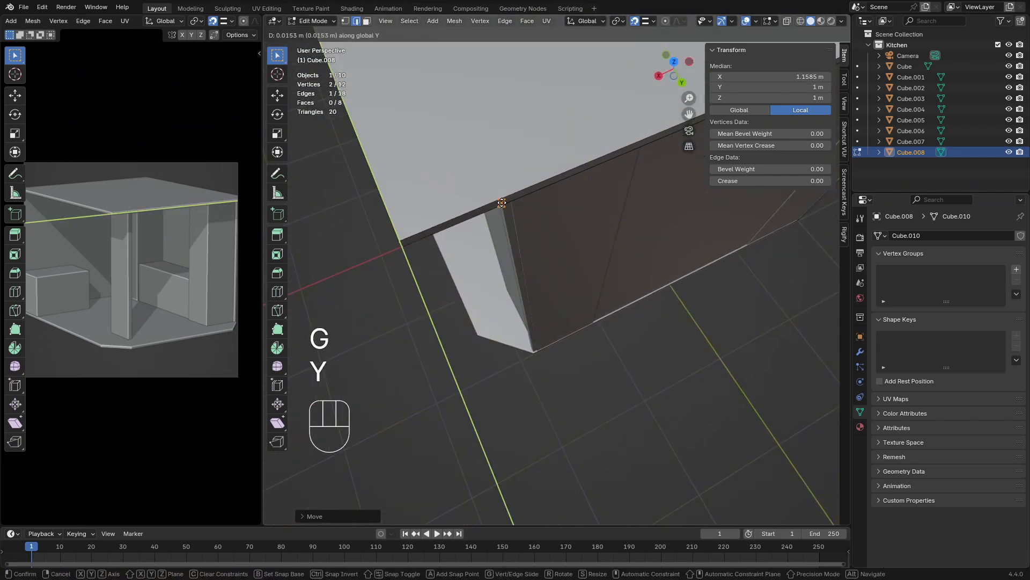
click(501, 201)
Examine the ceiling slab's squared-off corners from the top view and in perspective
middle_drag(500, 201, 585, 149)
key(KP_7)
scroll(584, 215, down, 8)
shift+middle_drag(613, 280, 595, 193)
scroll(601, 223, up, 2)
shift+middle_drag(608, 253, 623, 200)
scroll(594, 283, up, 2)
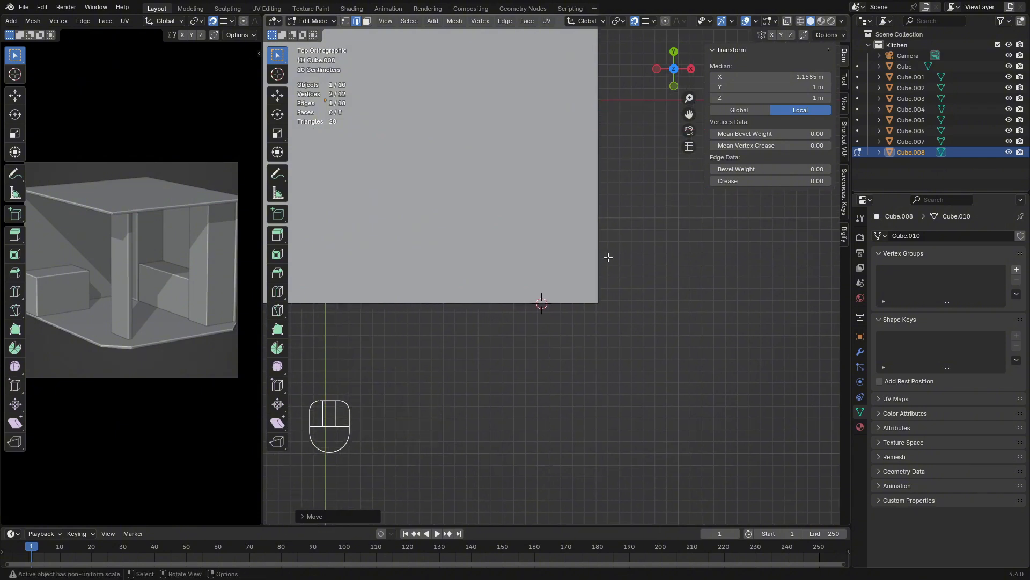
middle_drag(618, 310, 665, 254)
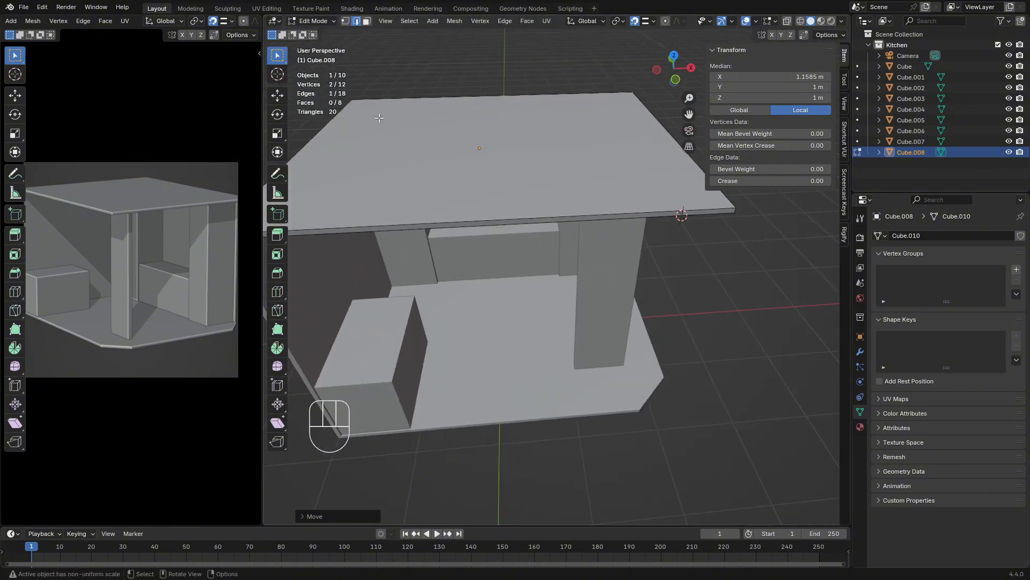
Select the two adjoining side faces along the ceiling's front and flatten them by scaling to 0 along Y
click(366, 21)
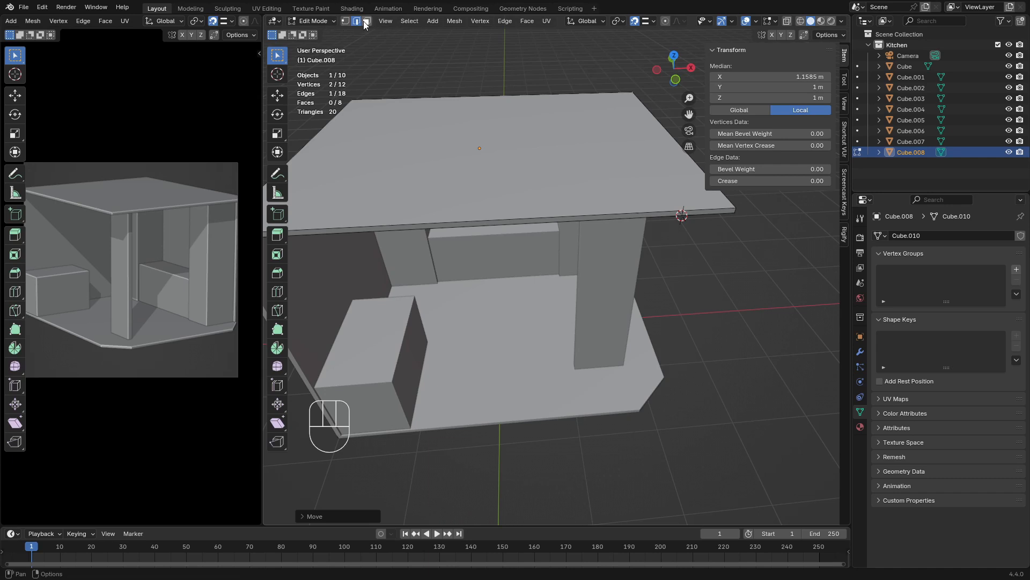
alt+click(621, 215)
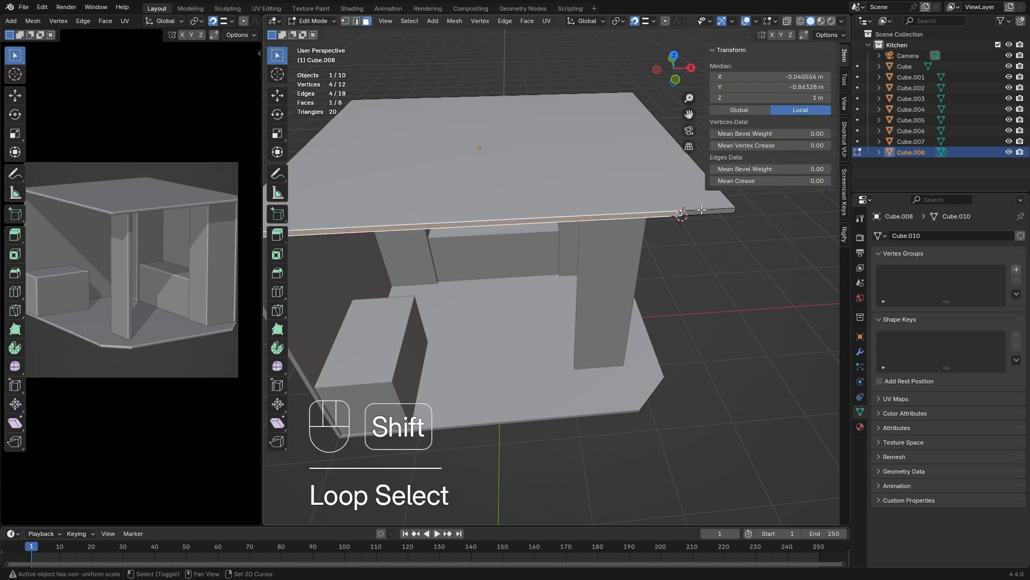
shift+click(700, 207)
shift+click(711, 211)
ctrl+drag(602, 146, 617, 156)
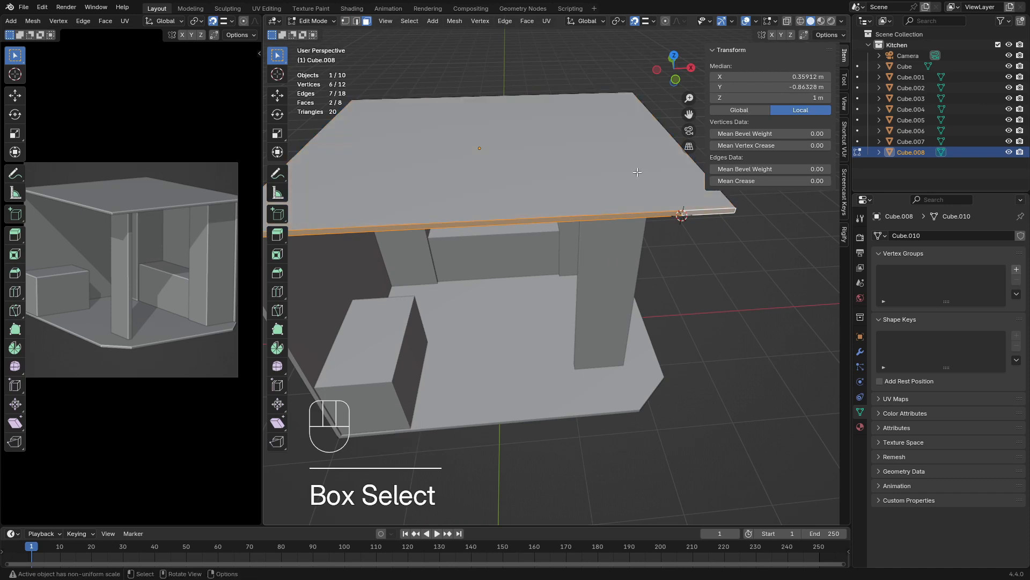
scroll(636, 167, down, 3)
middle_drag(634, 166, 578, 180)
key(s)
key(x)
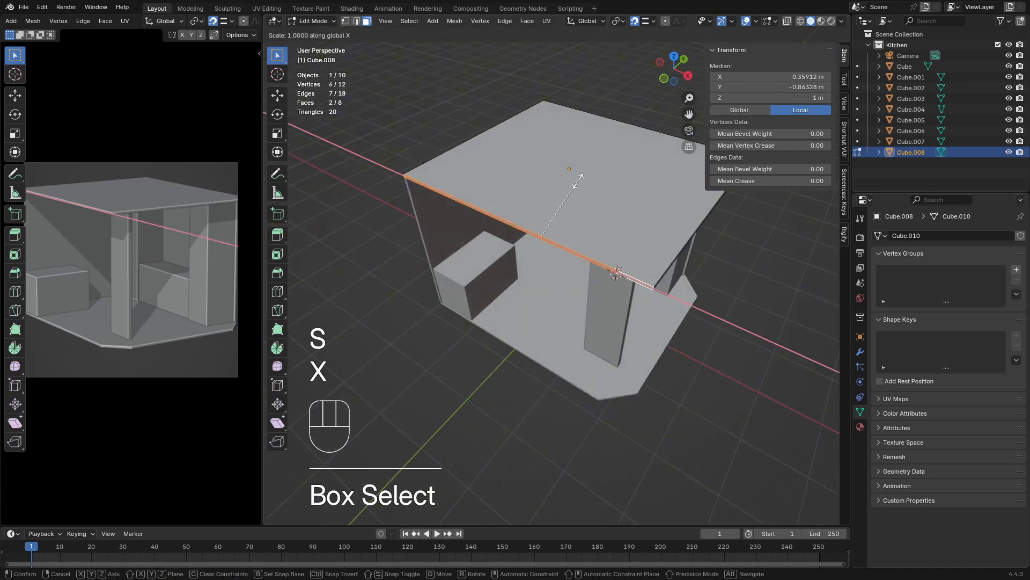
key(y)
key(KP_0)
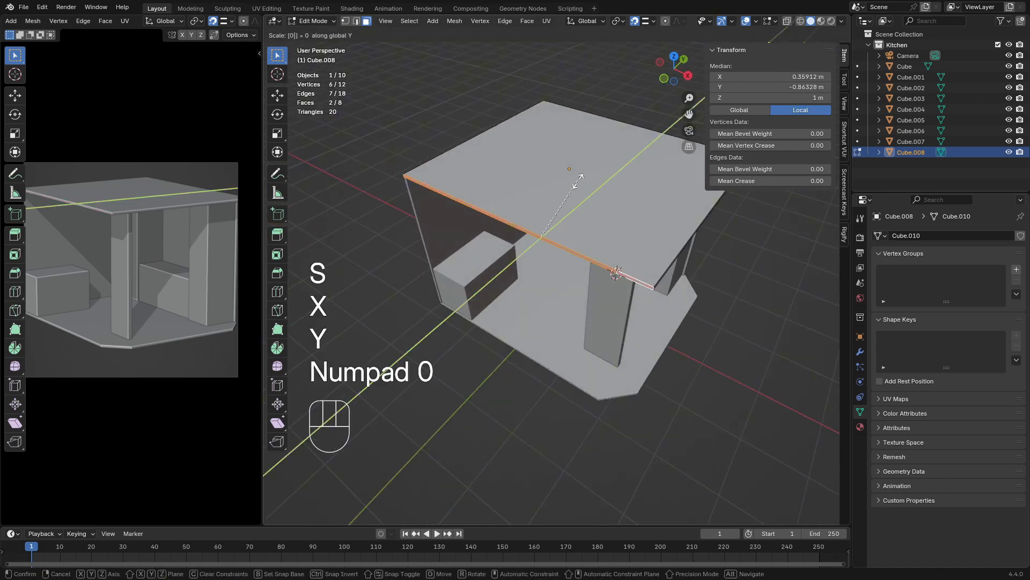
key(Return)
Select the two adjoining side faces along the ceiling's back and flatten them by scaling to 0 along Y
middle_drag(578, 181, 437, 314)
shift+click(435, 316)
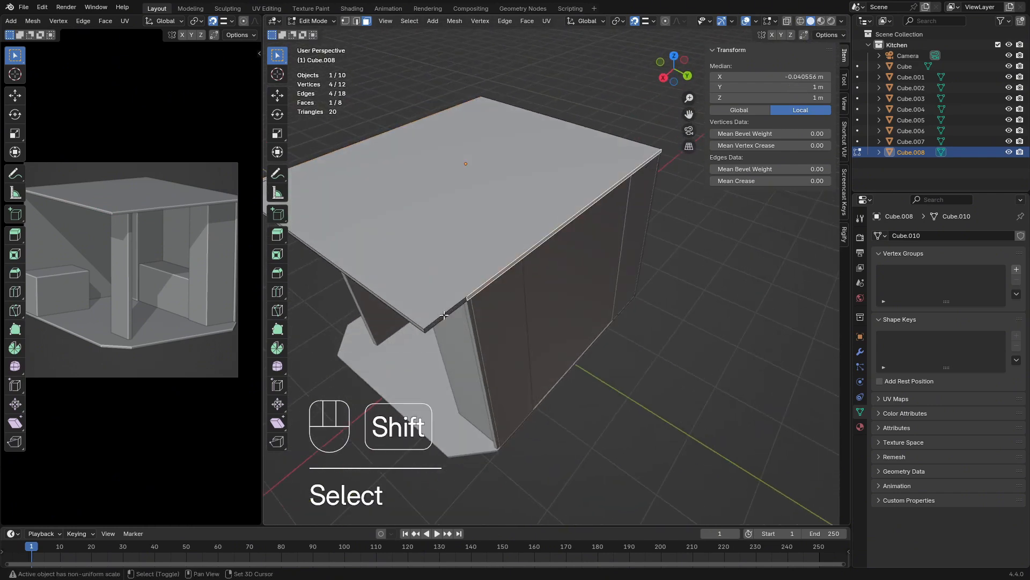
shift+click(447, 313)
key(s)
key(y)
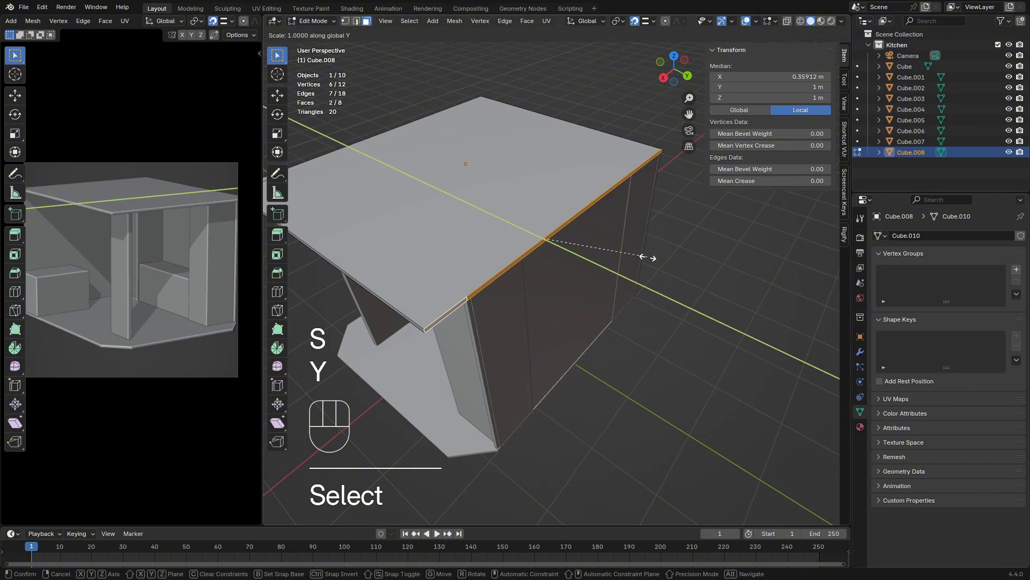
key(KP_0)
key(Return)
Select the leftover short vertical edges on the ceiling's back and front sides and dissolve them
middle_drag(644, 260, 607, 271)
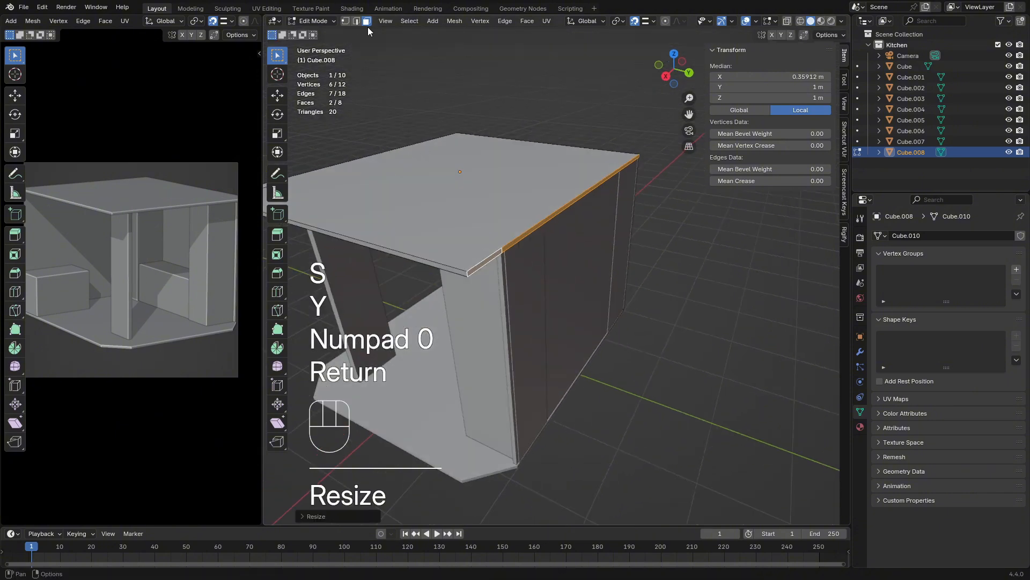
click(356, 20)
click(504, 250)
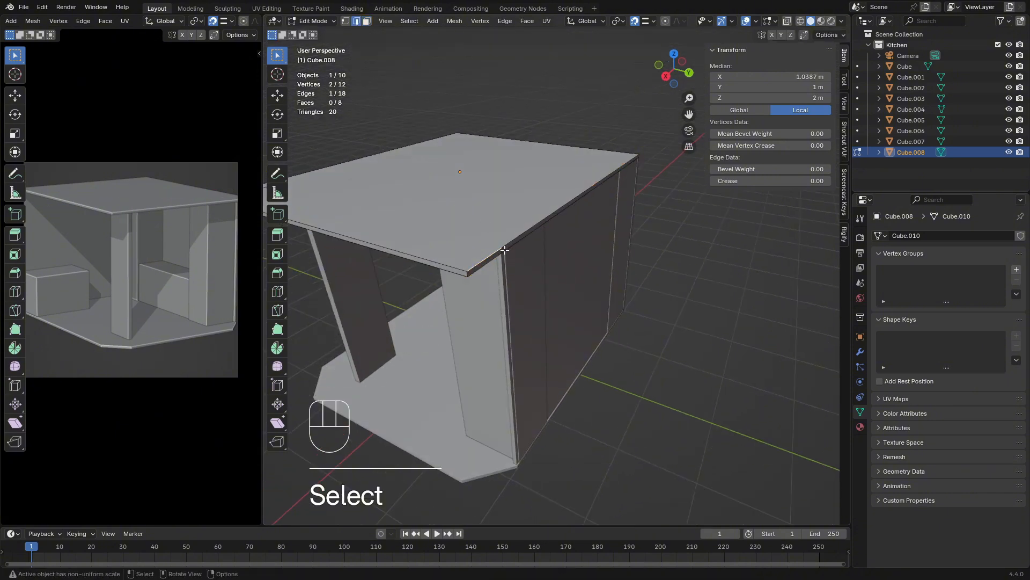
scroll(505, 249, up, 5)
scroll(434, 223, down, 2)
click(454, 231)
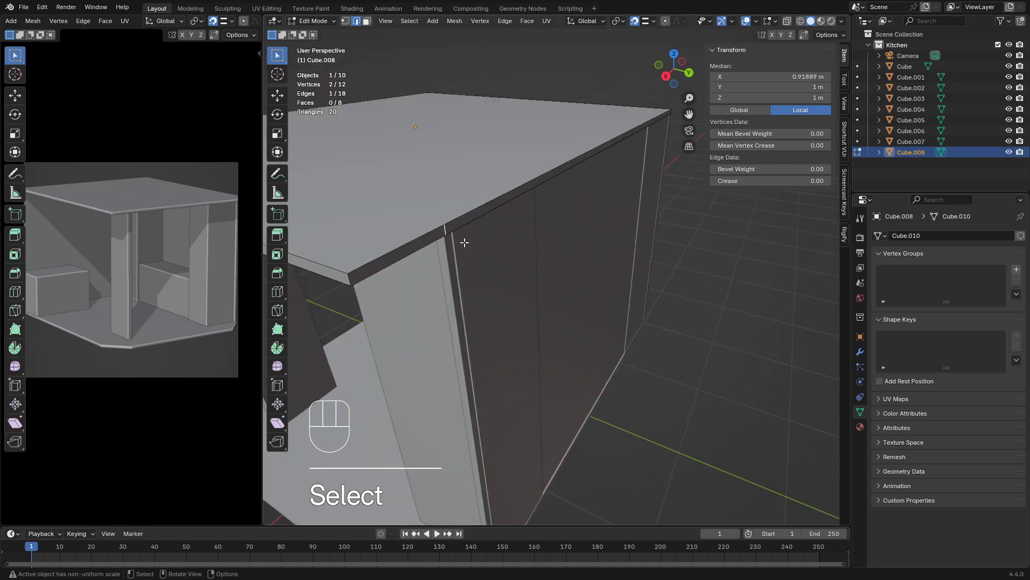
scroll(462, 237, down, 5)
middle_drag(490, 248, 581, 239)
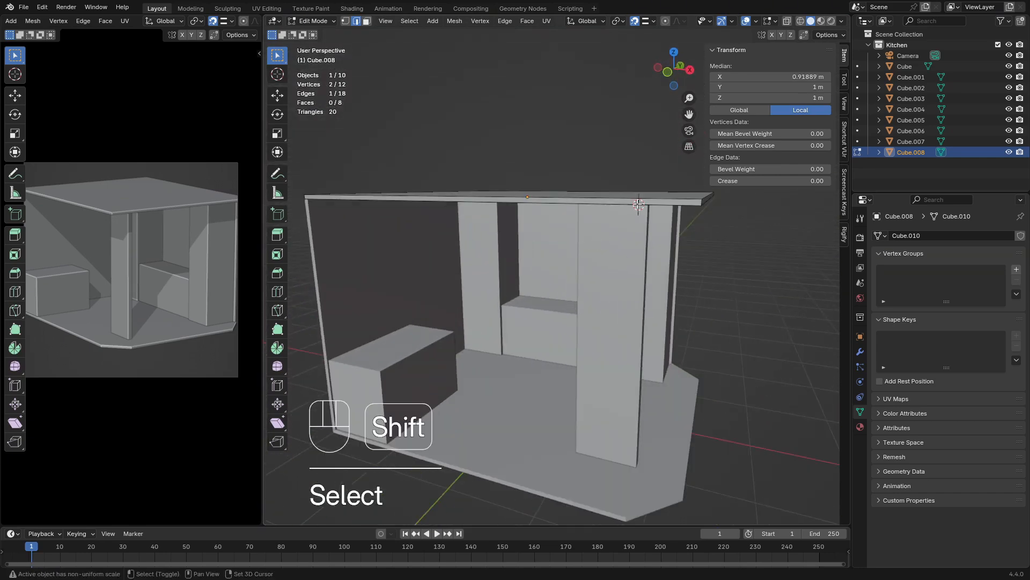
scroll(637, 202, up, 6)
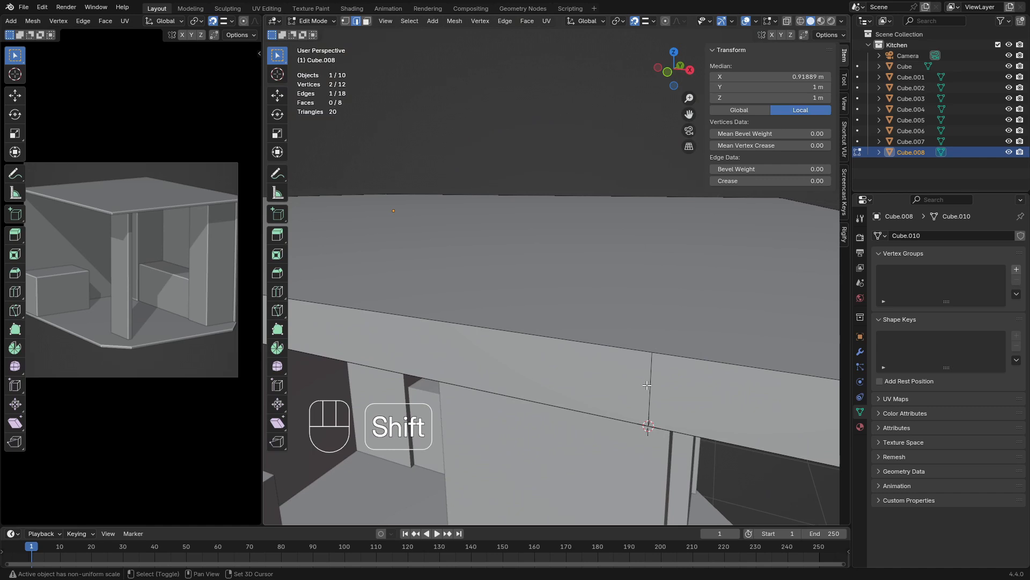
shift+click(650, 385)
scroll(637, 275, down, 6)
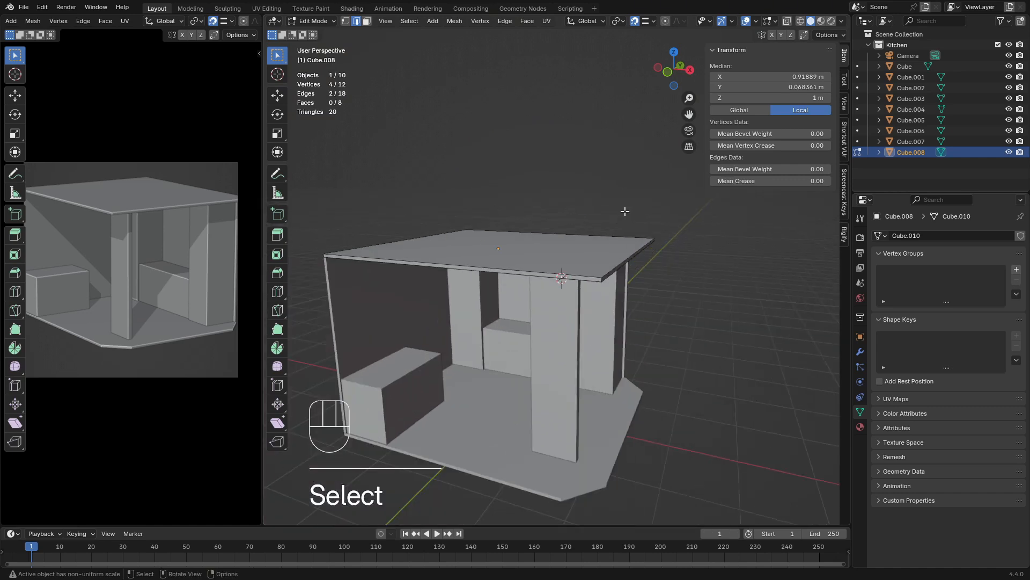
key(x)
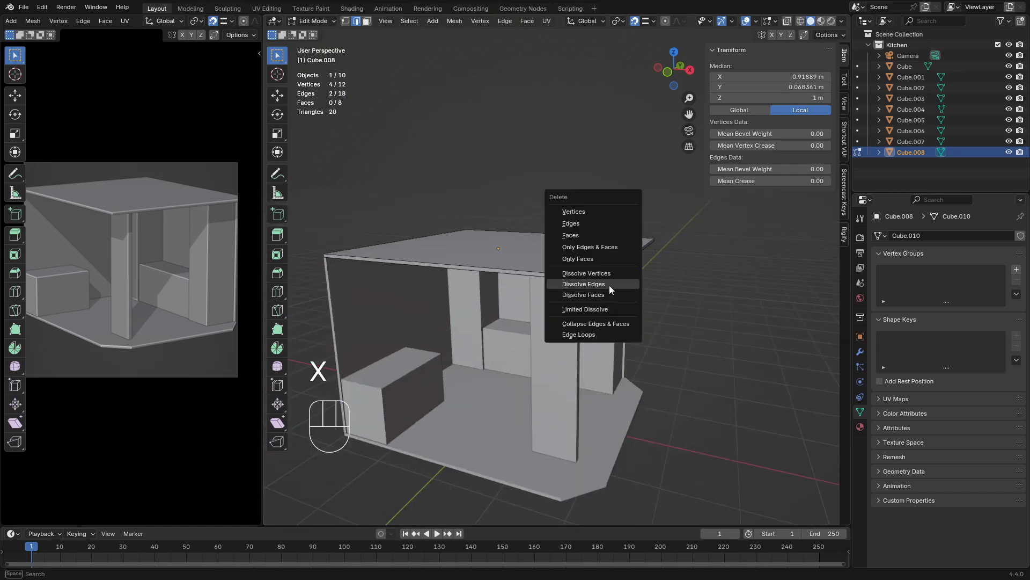
click(610, 285)
Return to Object Mode and reset the 3D cursor to the world origin
scroll(617, 284, up, 5)
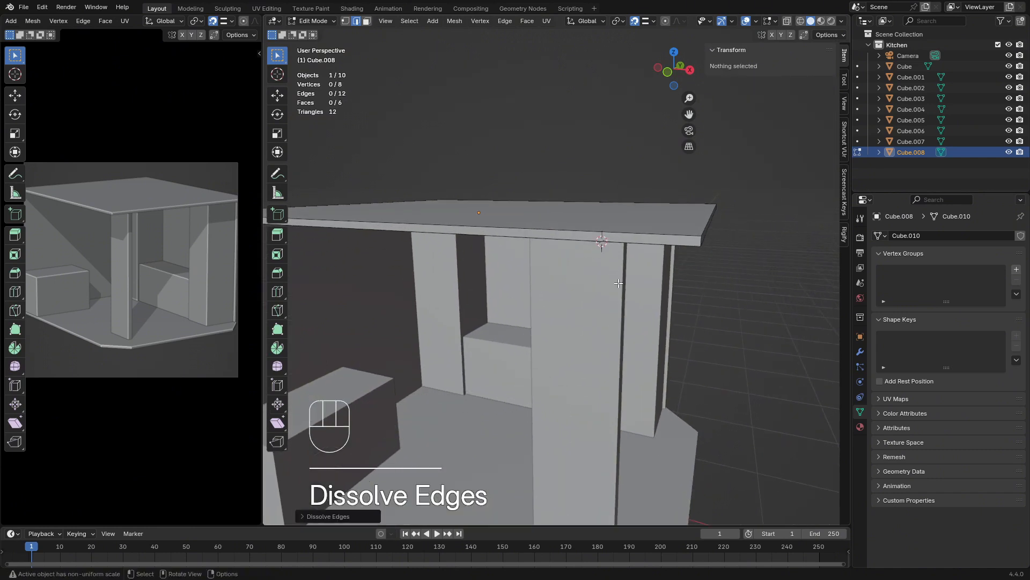
key(Tab)
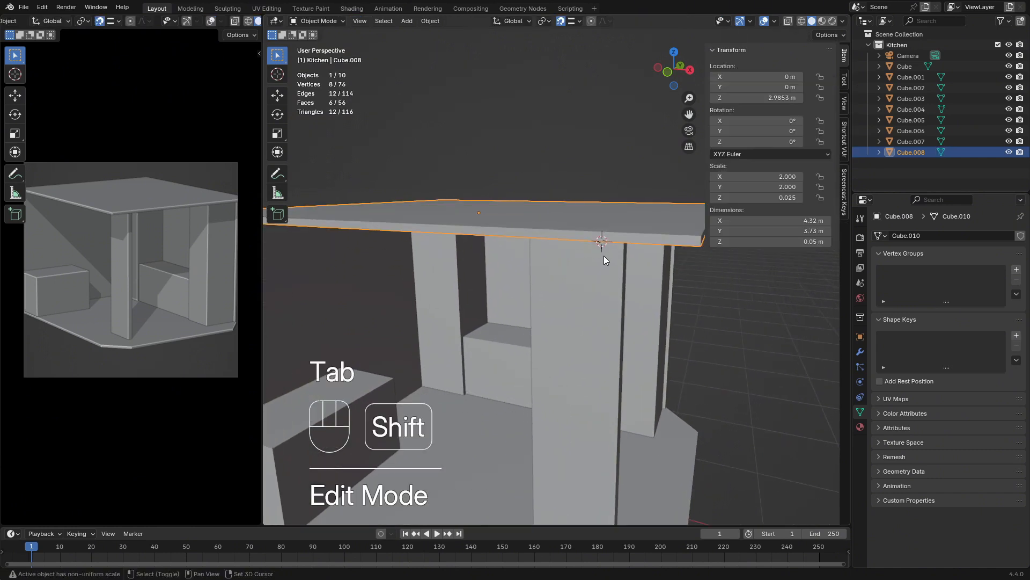
key(shift+s)
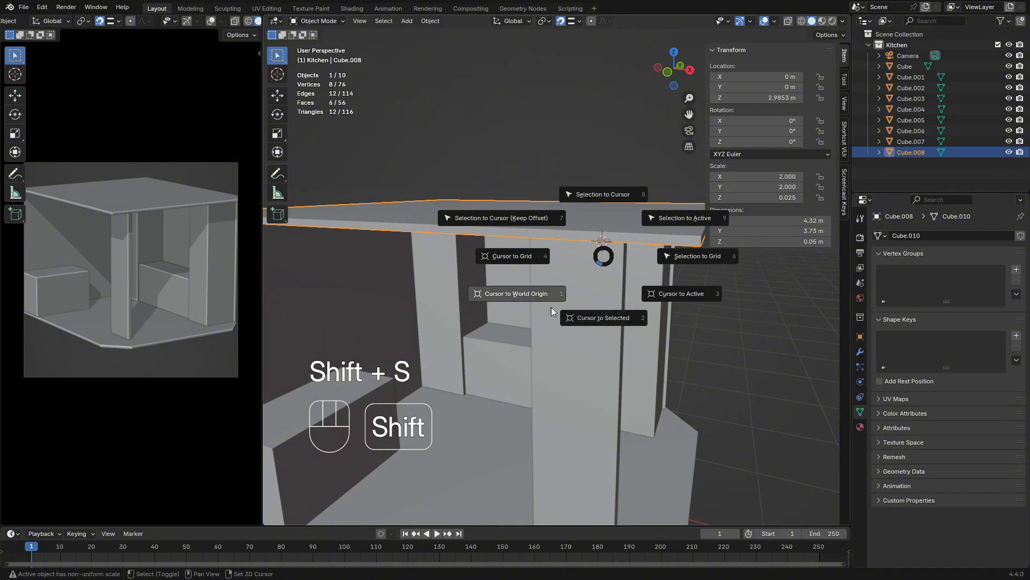
click(534, 298)
click(534, 297)
scroll(534, 297, down, 5)
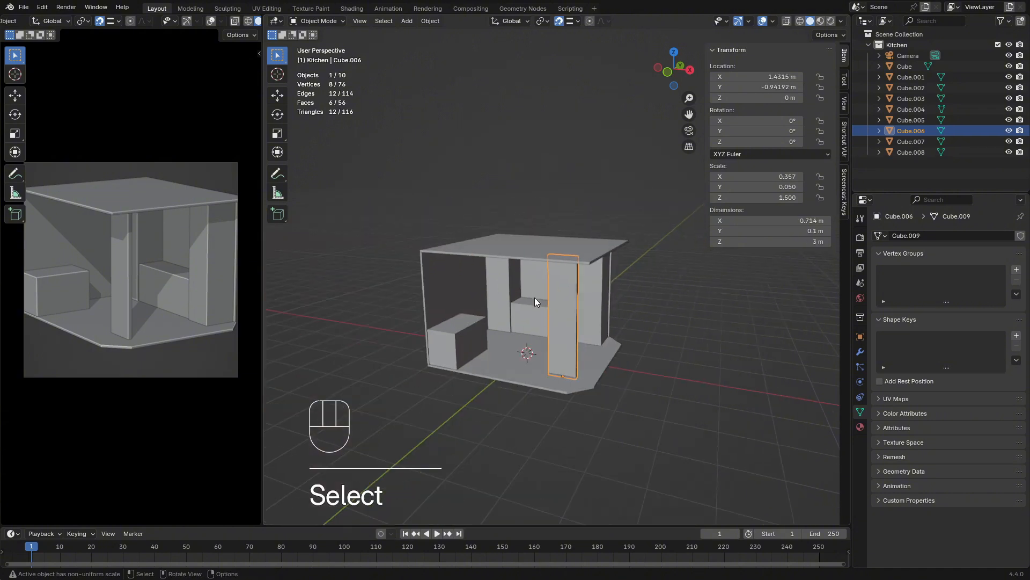
Open the ceiling slab for mesh editing in face selection and select its side face at the +X end
middle_drag(574, 354, 546, 362)
click(626, 376)
middle_drag(626, 375, 556, 239)
click(531, 314)
key(Tab)
scroll(504, 277, up, 2)
scroll(564, 272, up, 2)
click(368, 20)
click(572, 256)
key(g)
key(x)
key(Escape)
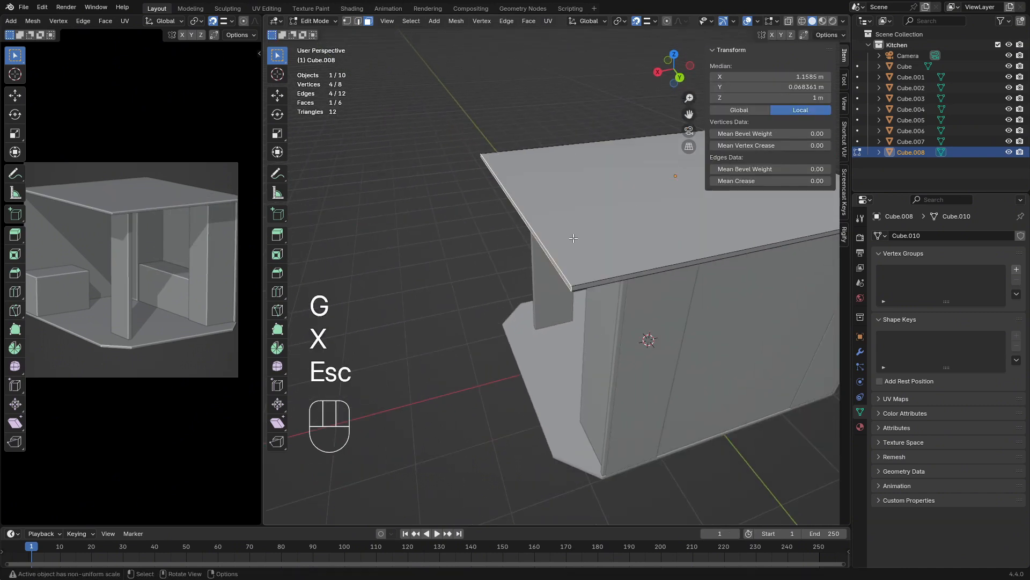
Move the ceiling's selected side face inward along X by about 0.53 m, snapping it to the wall below
click(637, 21)
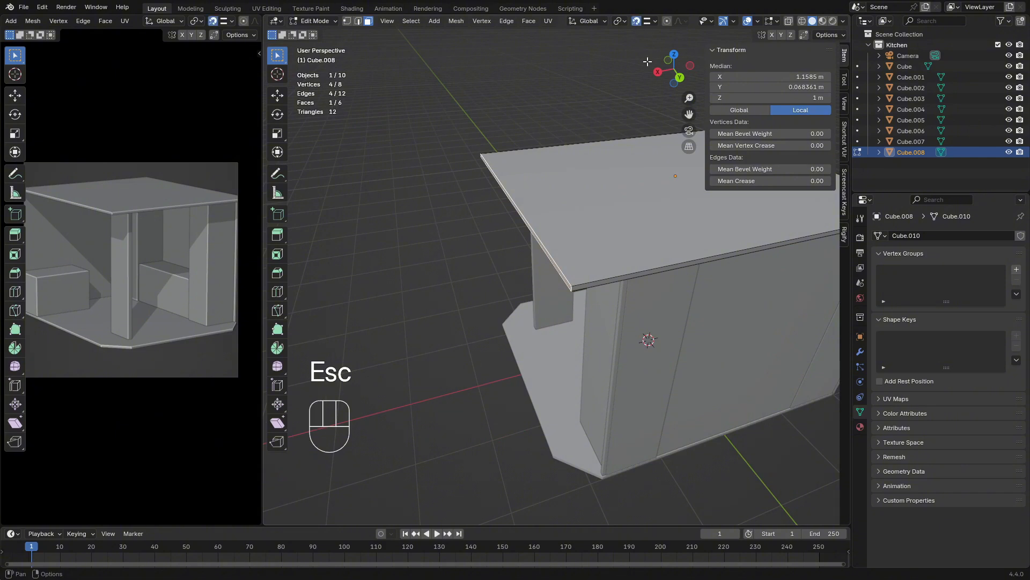
key(g)
key(y)
key(x)
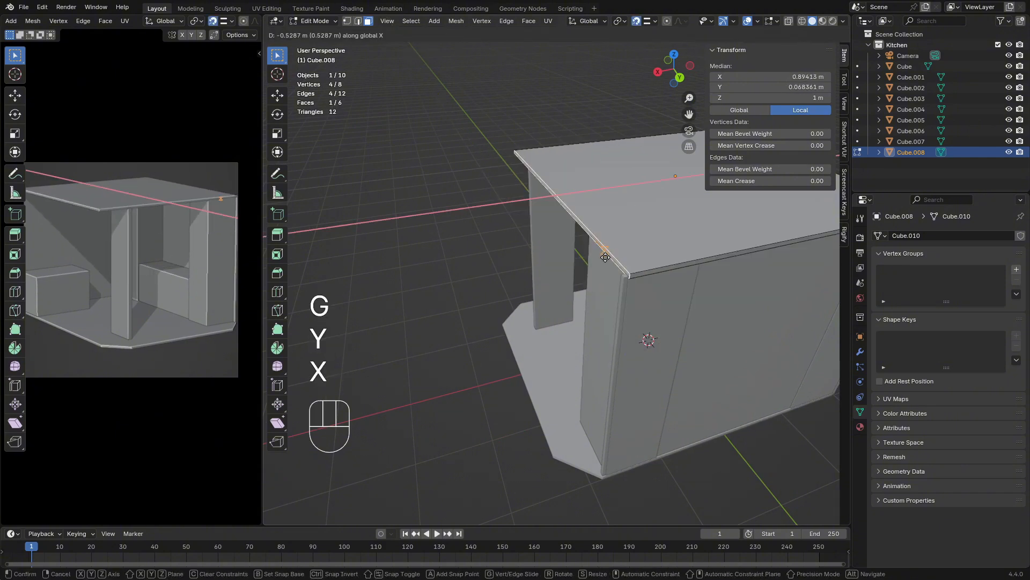
click(608, 261)
Select the ceiling's front side face and move it inward along Y, snapping it to the front pillar
middle_drag(610, 262, 712, 288)
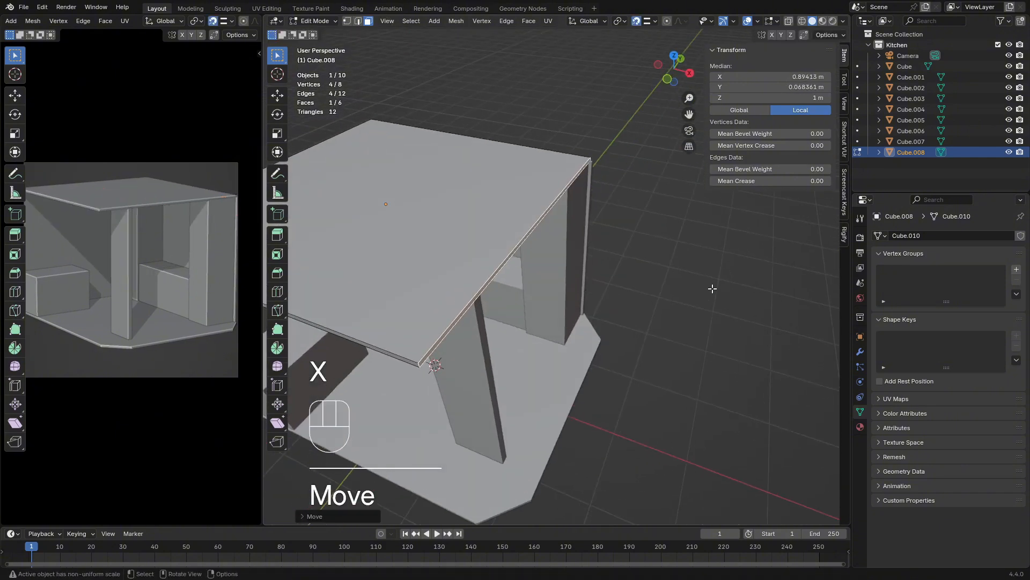
scroll(698, 293, down, 2)
shift+middle_drag(631, 306, 637, 280)
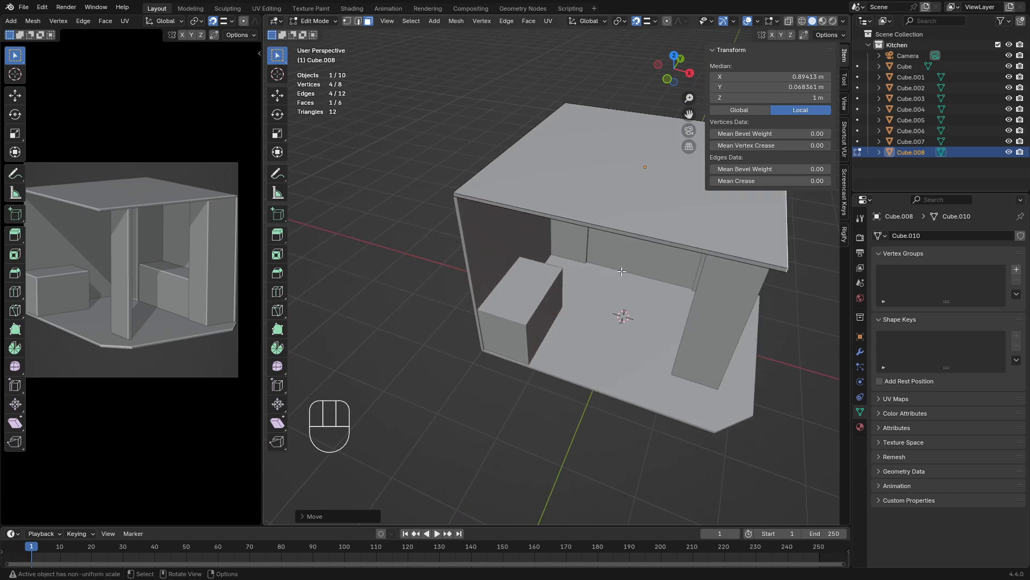
mouse_move(614, 262)
middle_down()
mouse_move(524, 221)
mouse_move(598, 260)
middle_up()
click(592, 238)
click(592, 240)
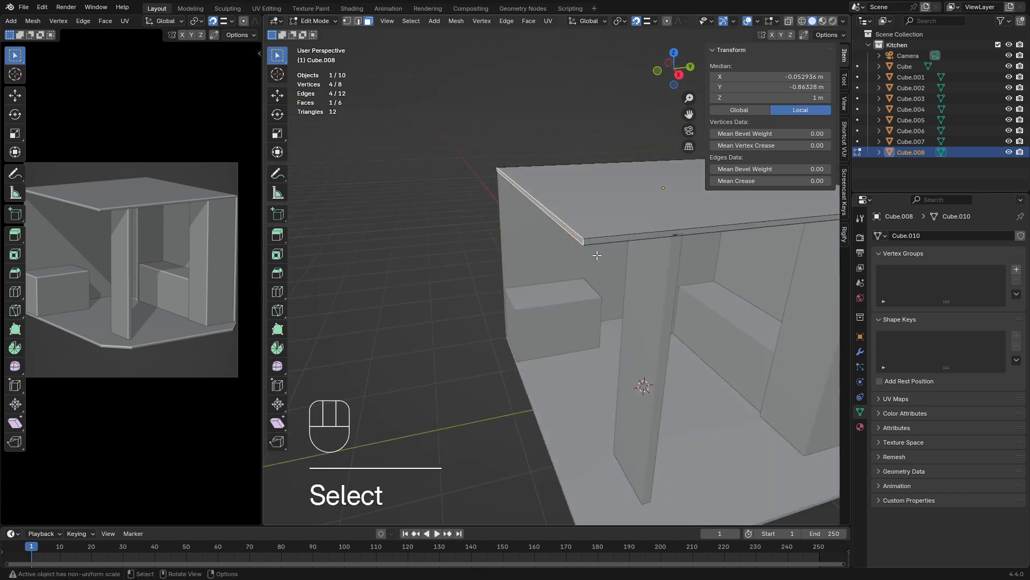
key(g)
key(x)
key(y)
click(663, 231)
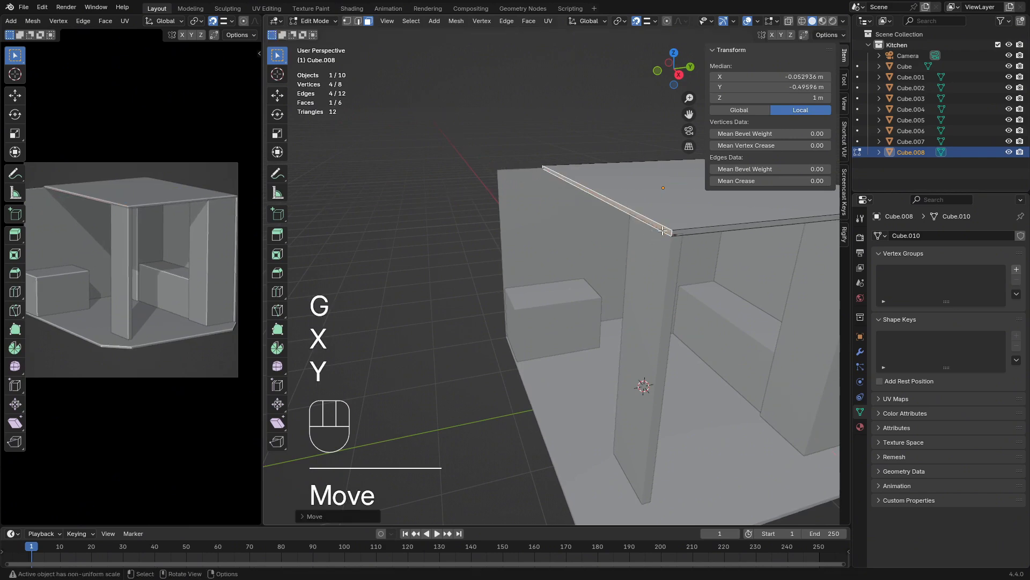
middle_drag(663, 231, 630, 273)
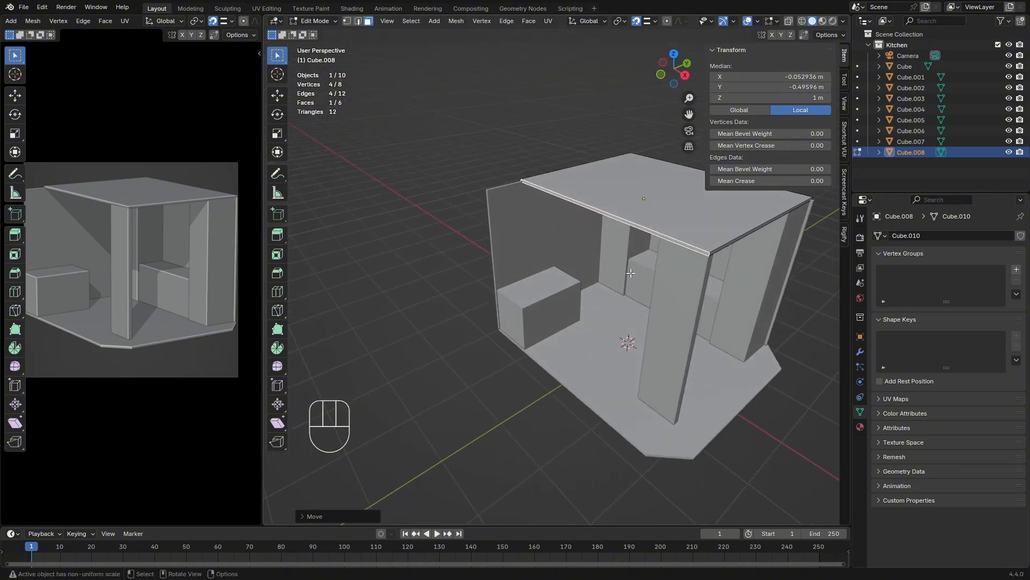
Leave mesh editing and move the box counter by the -X wall about 0.71 m along Y, snapping it to the ceiling's front edge
middle_drag(545, 294, 549, 319)
key(Tab)
click(517, 323)
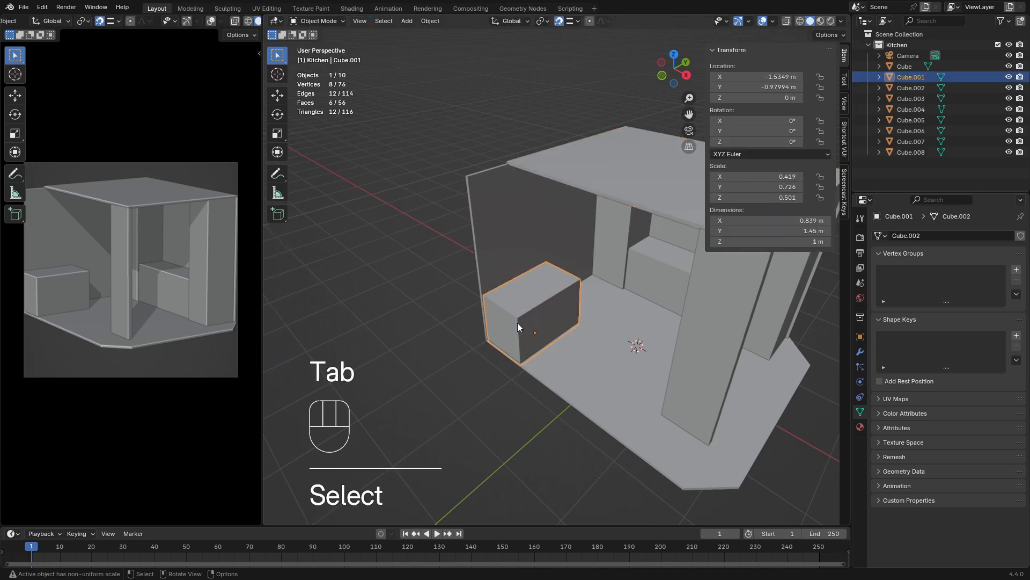
key(Tab)
key(Tab)
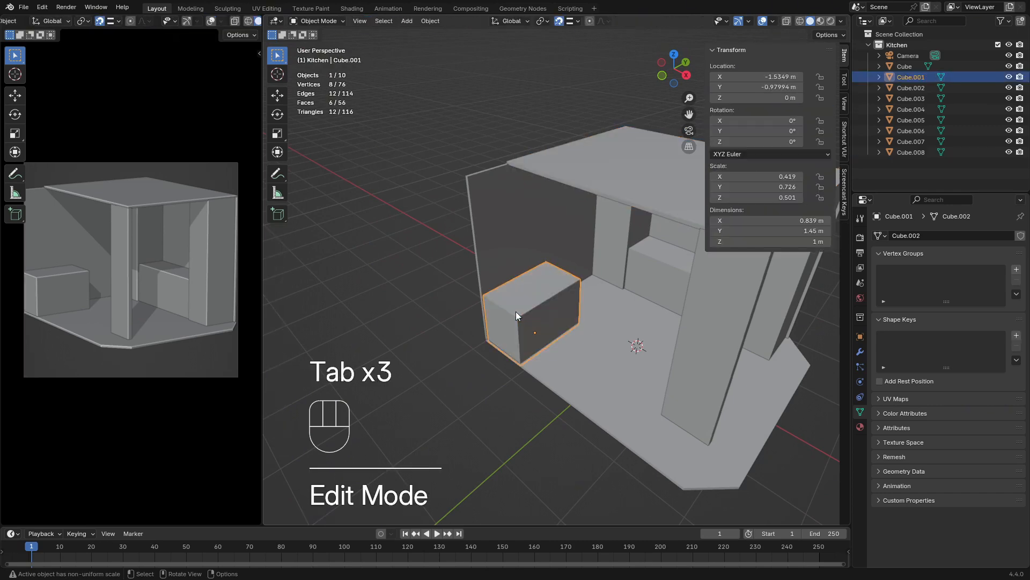
key(g)
key(x)
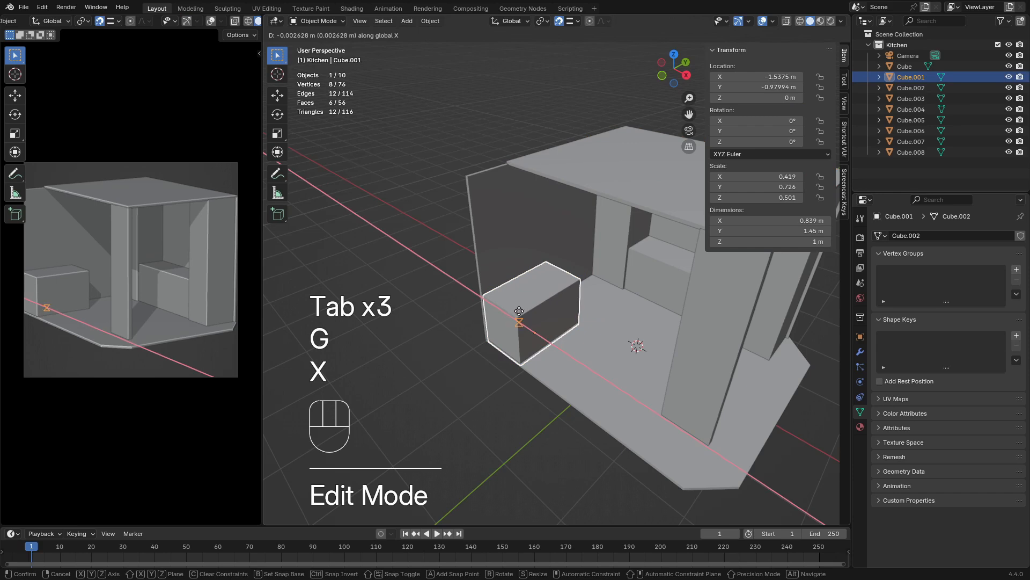
key(y)
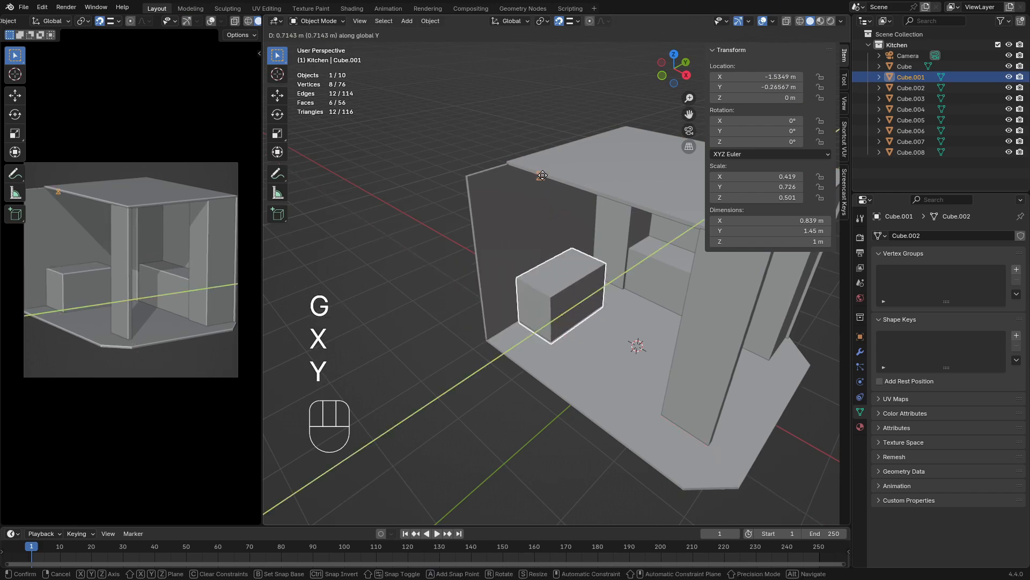
click(544, 175)
middle_drag(557, 195, 590, 245)
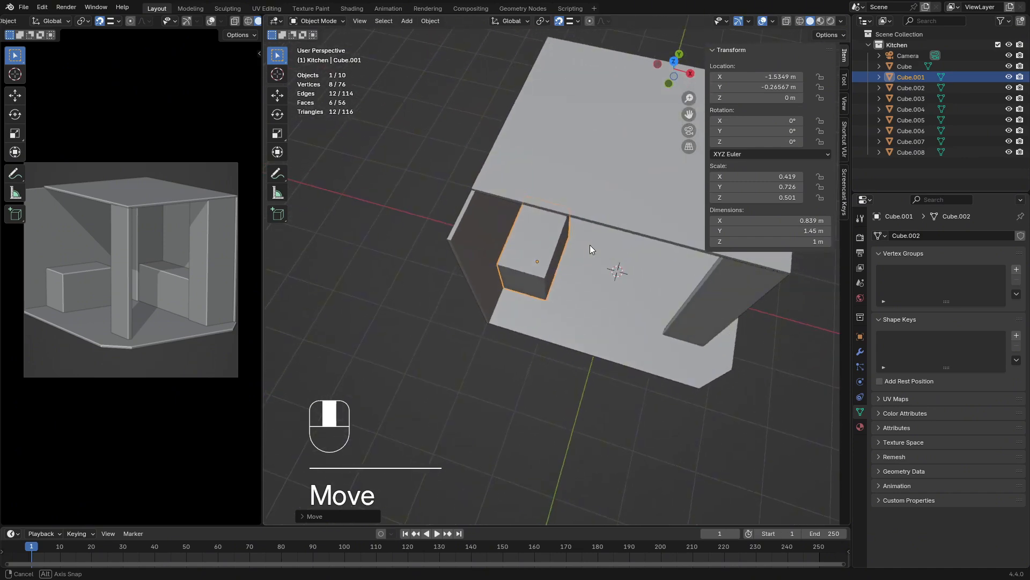
Shorten the -X side wall to about 2.99 m by snapping its front end face along Y to the ceiling's front edge
click(480, 282)
middle_drag(480, 282, 471, 262)
scroll(413, 250, up, 3)
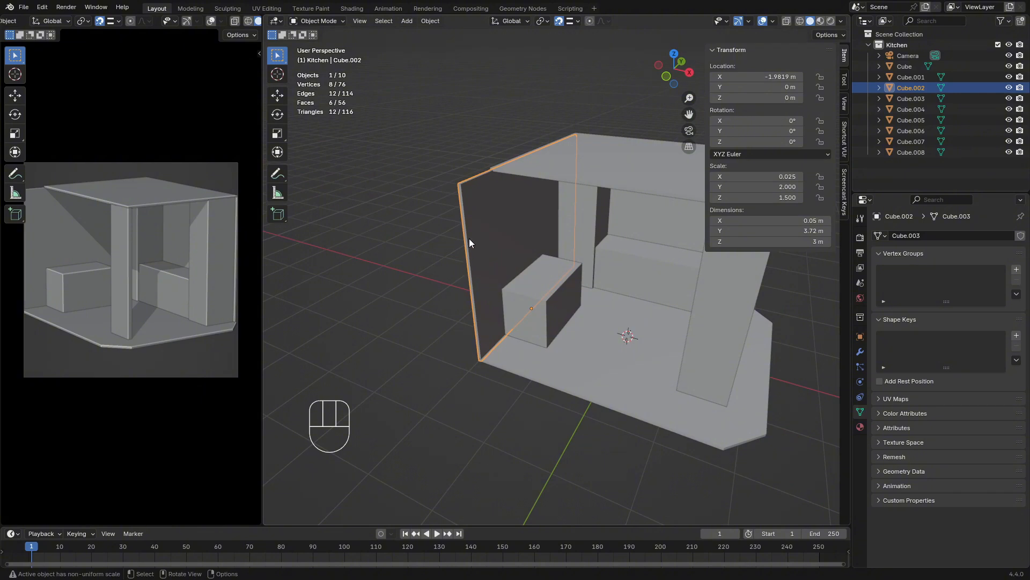
key(Tab)
click(476, 240)
click(470, 245)
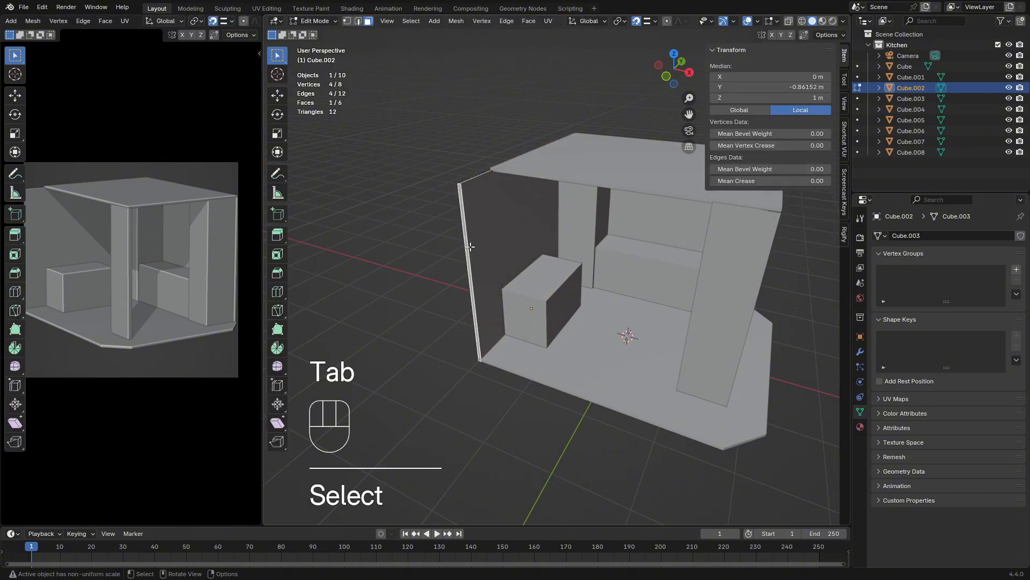
middle_drag(479, 245, 502, 279)
scroll(473, 236, up, 1)
shift+middle_drag(427, 199, 467, 216)
key(g)
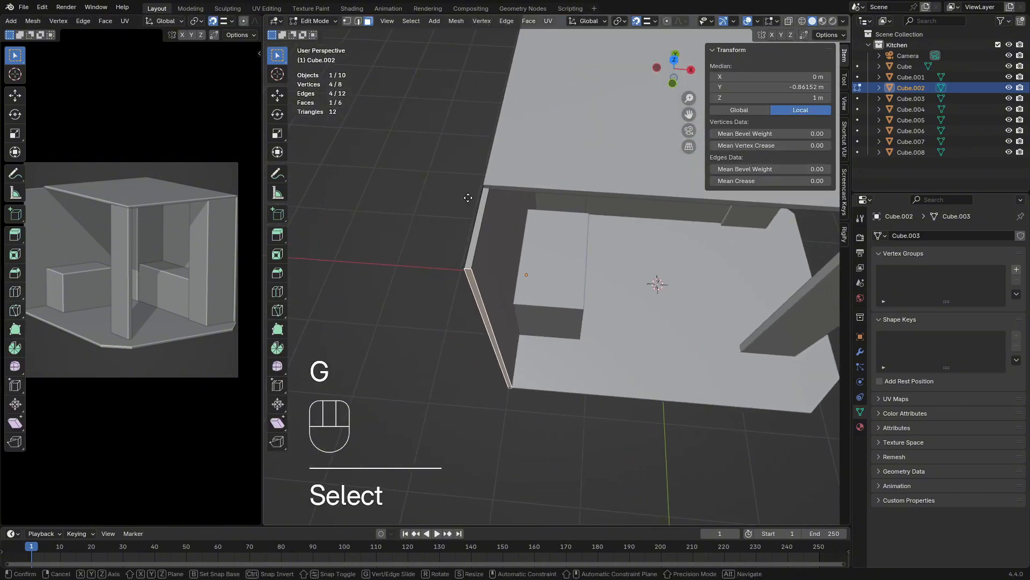
key(y)
click(534, 258)
key(Tab)
middle_drag(537, 254, 507, 229)
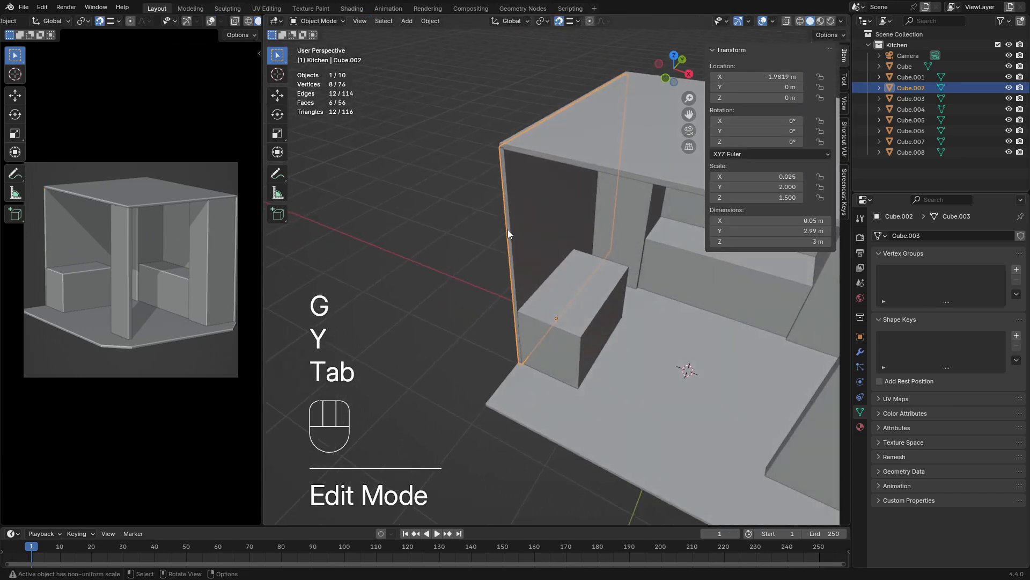
Open the box counter beside the -X wall for mesh editing and select its back (+Y) face
scroll(506, 231, down, 3)
click(494, 272)
middle_drag(494, 272, 593, 295)
scroll(428, 262, down, 4)
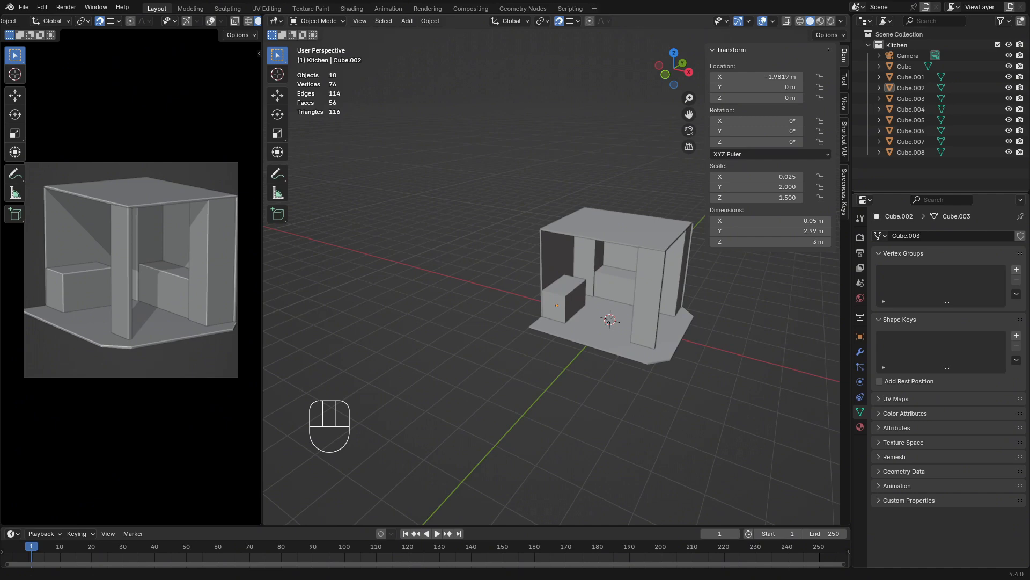
middle_drag(536, 265, 432, 262)
scroll(578, 319, up, 5)
middle_drag(581, 341, 525, 365)
key(Tab)
key(Tab)
click(569, 389)
key(Tab)
scroll(528, 274, up, 3)
scroll(528, 274, up, 1)
shift+middle_drag(529, 274, 513, 236)
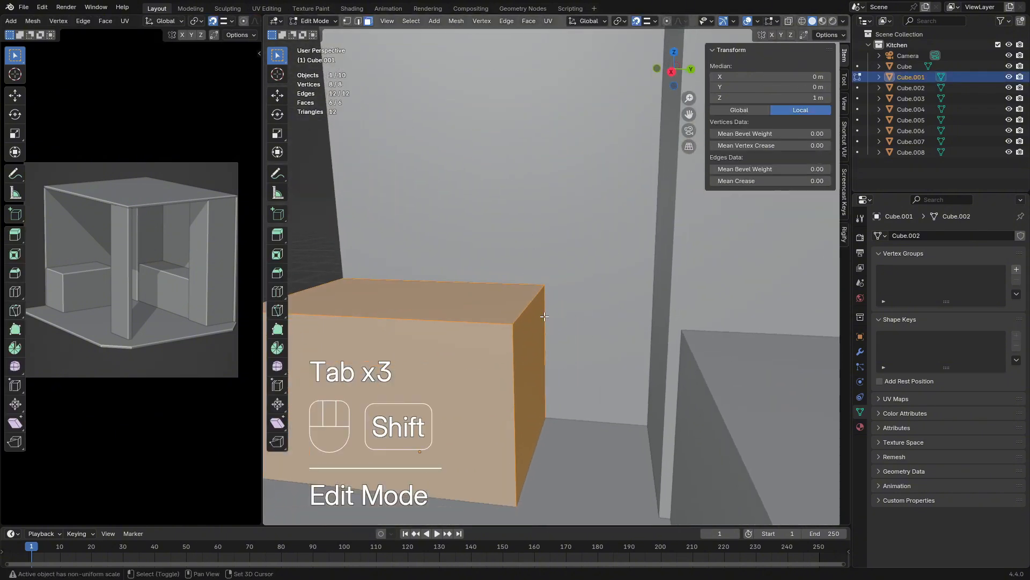
click(534, 359)
shift+middle_drag(534, 359, 560, 358)
key(g)
key(x)
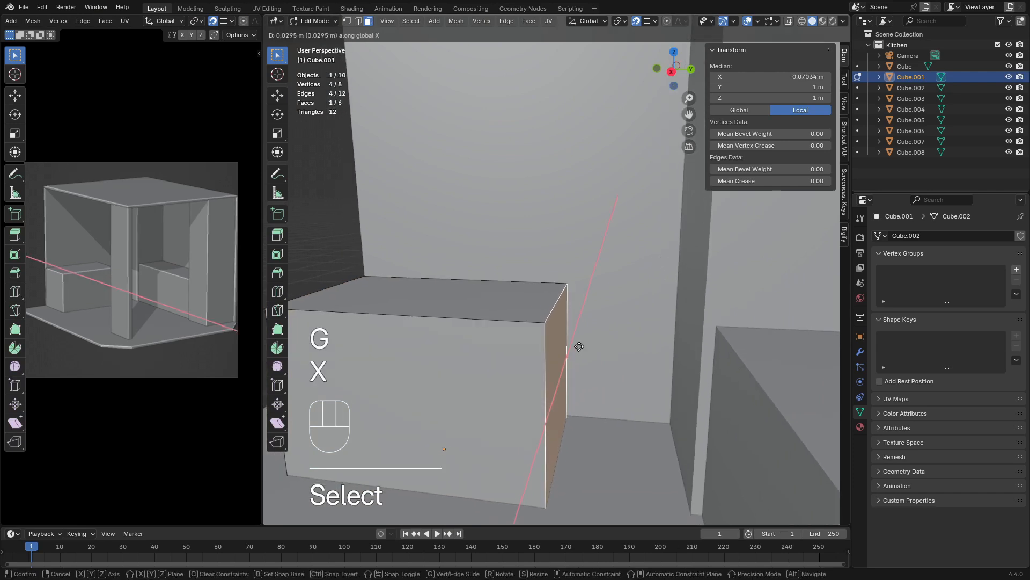
key(Escape)
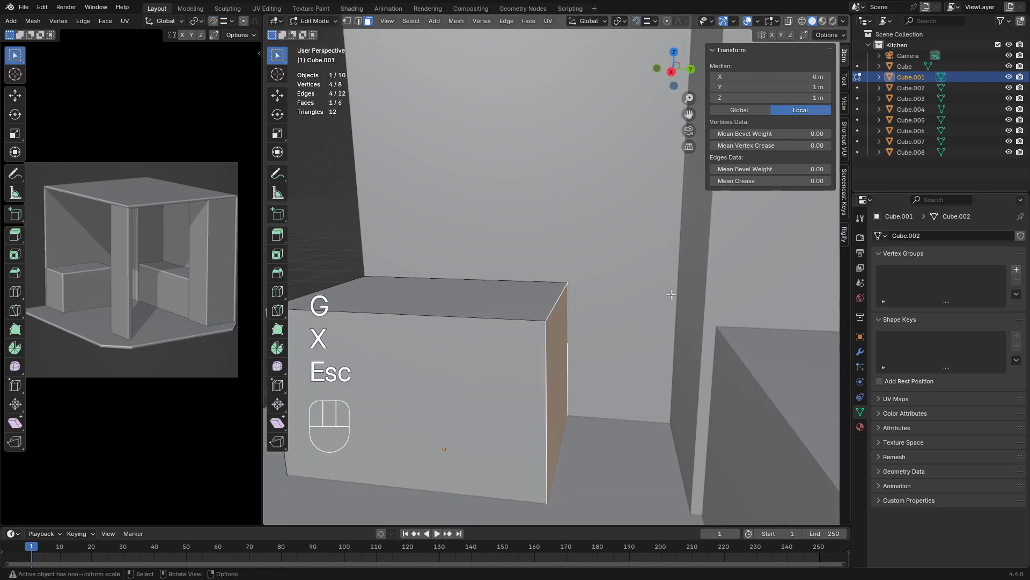
Shorten the box counter by moving its back face about 0.3 m toward the front along Y
key(g)
key(x)
key(z)
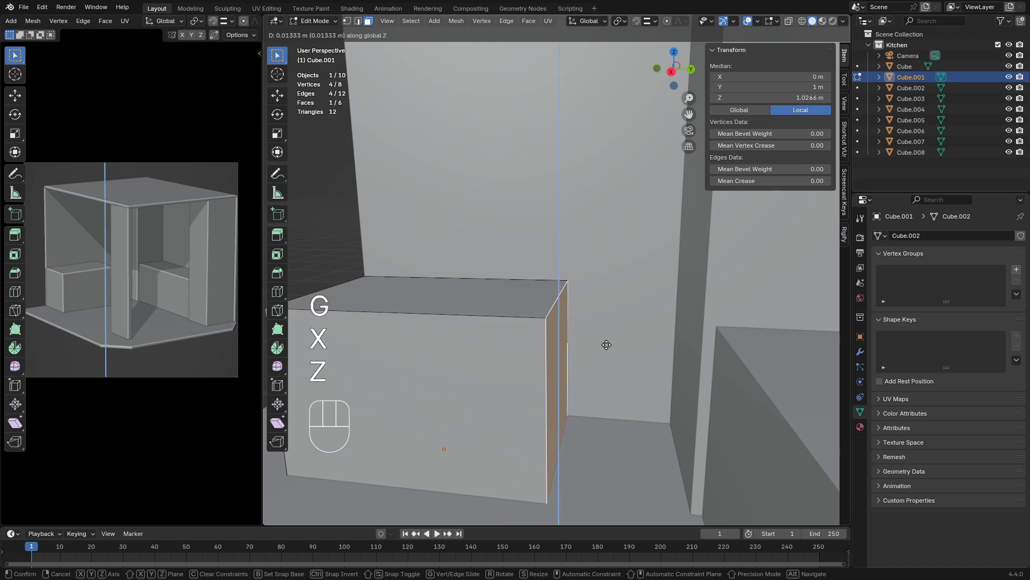
key(y)
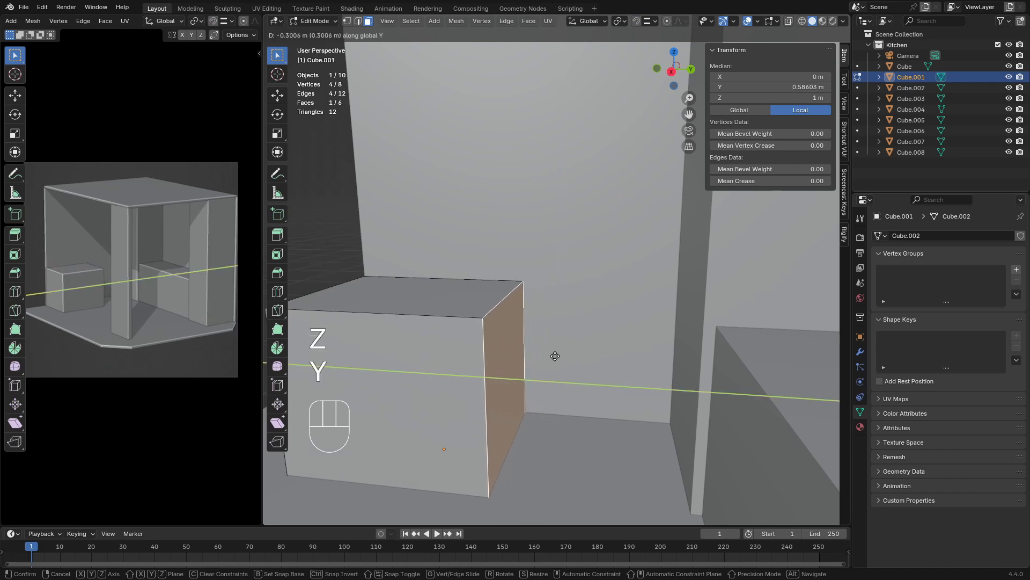
click(560, 357)
scroll(559, 358, down, 4)
middle_drag(509, 360, 525, 346)
scroll(565, 375, down, 4)
scroll(539, 392, up, 1)
Switch mesh editing to the floor slab and add its front side face to the selection
key(Tab)
click(528, 370)
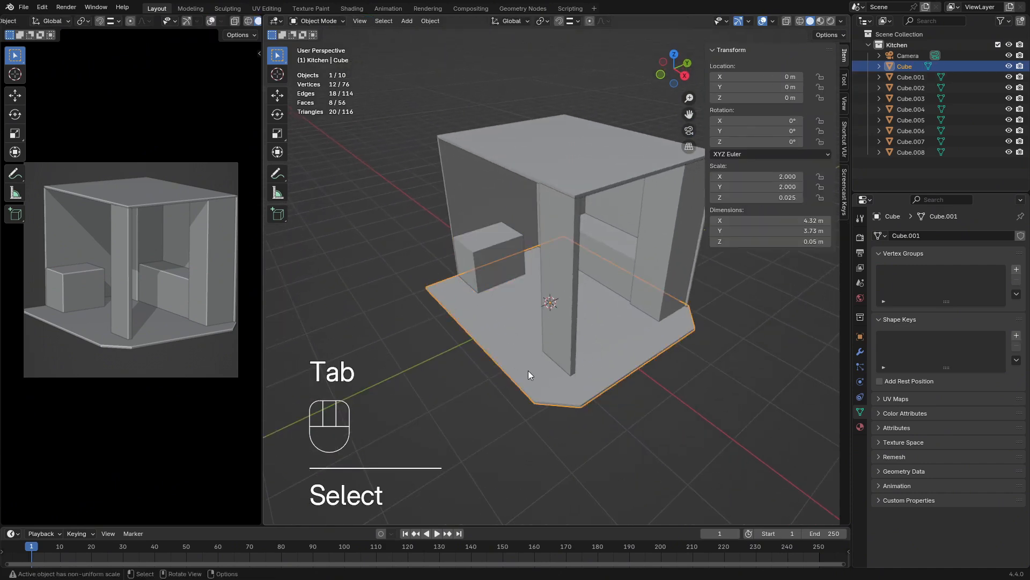
key(Tab)
middle_drag(494, 388, 541, 312)
scroll(505, 355, up, 4)
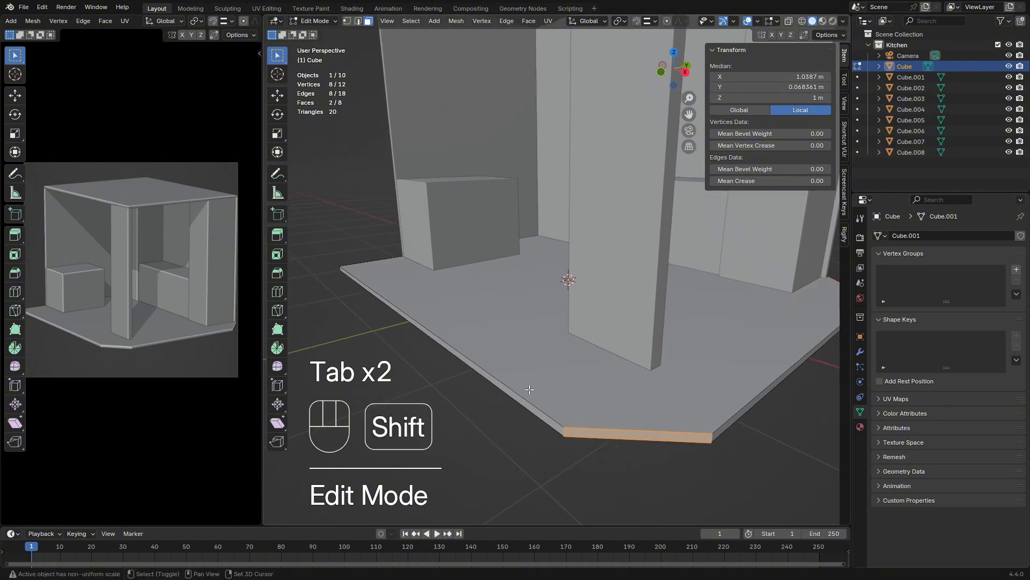
shift+click(528, 406)
key(g)
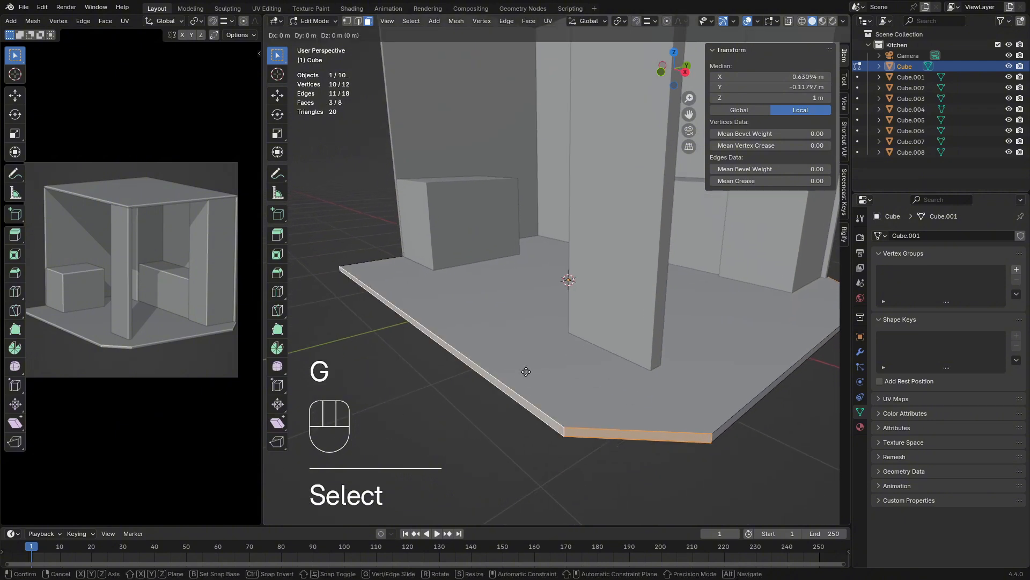
key(x)
key(y)
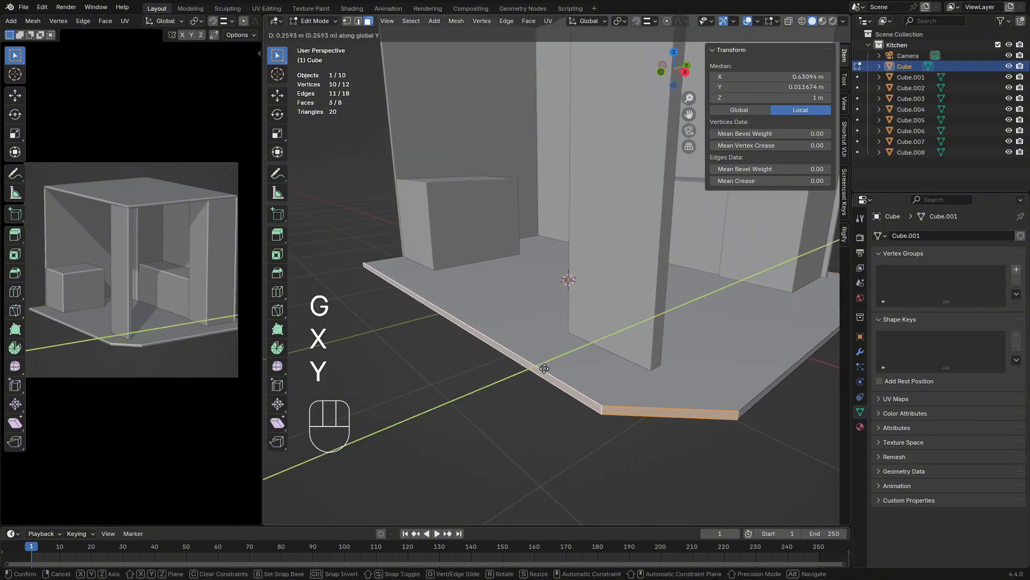
key(Escape)
Keep only the floor's front side face and the adjoining chamfer face selected and move them about 0.35 m inward along Y
scroll(572, 371, down, 6)
shift+middle_drag(526, 360, 476, 354)
middle_drag(500, 352, 452, 340)
ctrl+drag(475, 268, 514, 301)
middle_drag(487, 321, 544, 378)
scroll(505, 376, up, 4)
shift+middle_drag(393, 430, 498, 344)
key(g)
key(y)
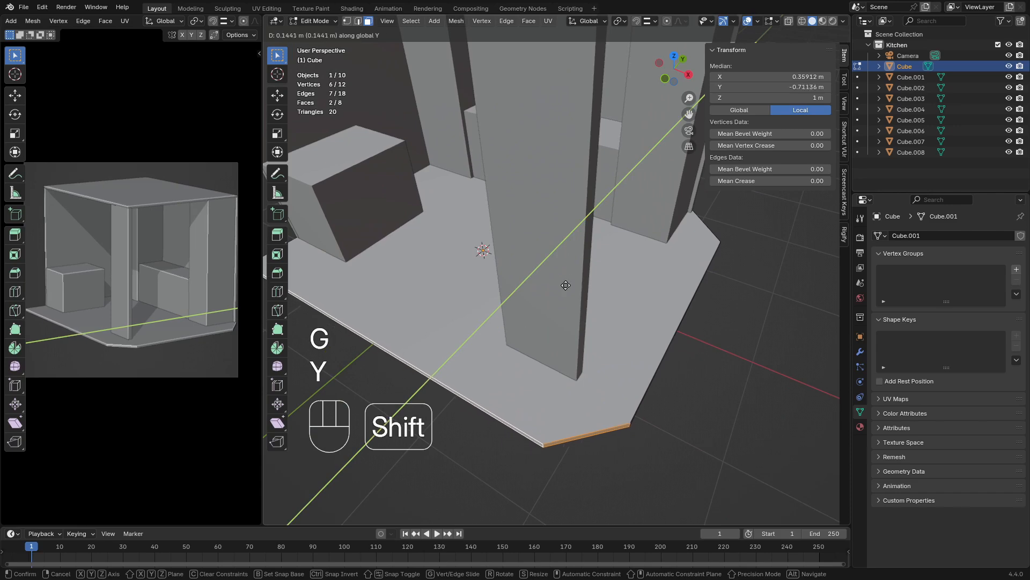
click(709, 123)
Open the ceiling slab and the -X side wall together for mesh editing, with their front faces selected
scroll(563, 263, down, 5)
middle_drag(565, 265, 560, 289)
scroll(512, 239, up, 3)
scroll(512, 292, up, 3)
scroll(568, 327, down, 2)
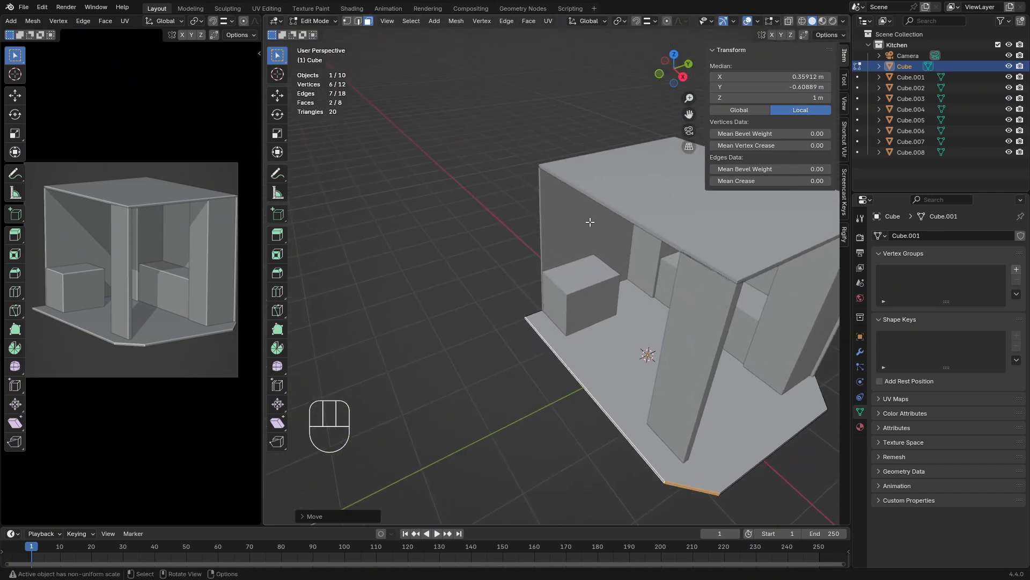
key(Tab)
click(600, 205)
key(Tab)
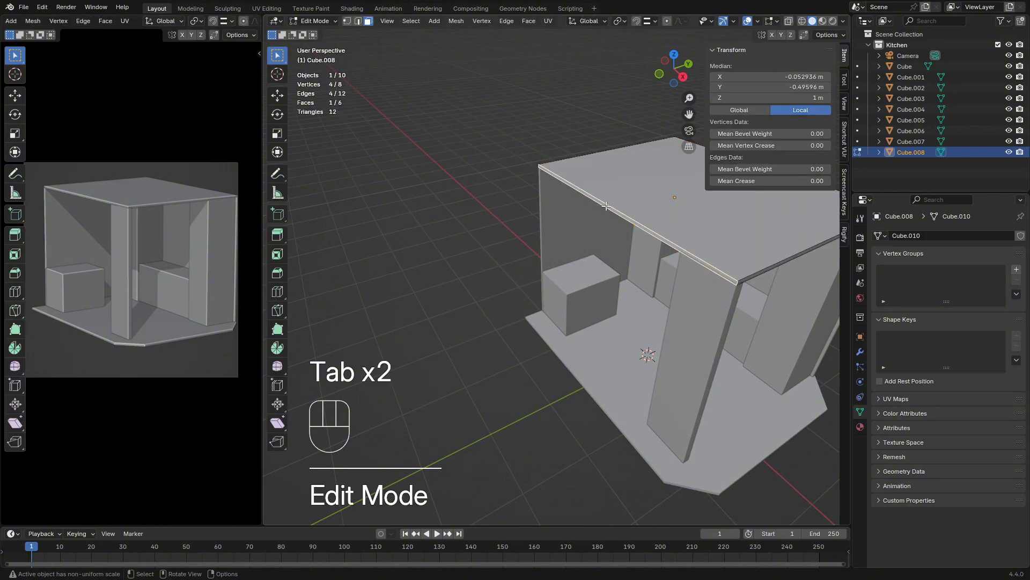
key(Tab)
shift+click(559, 223)
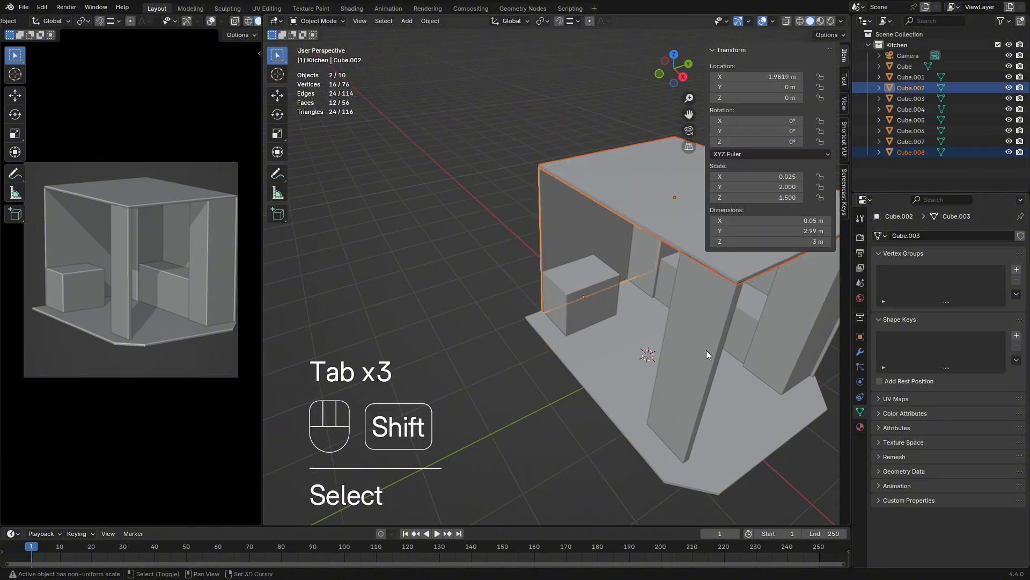
key(Tab)
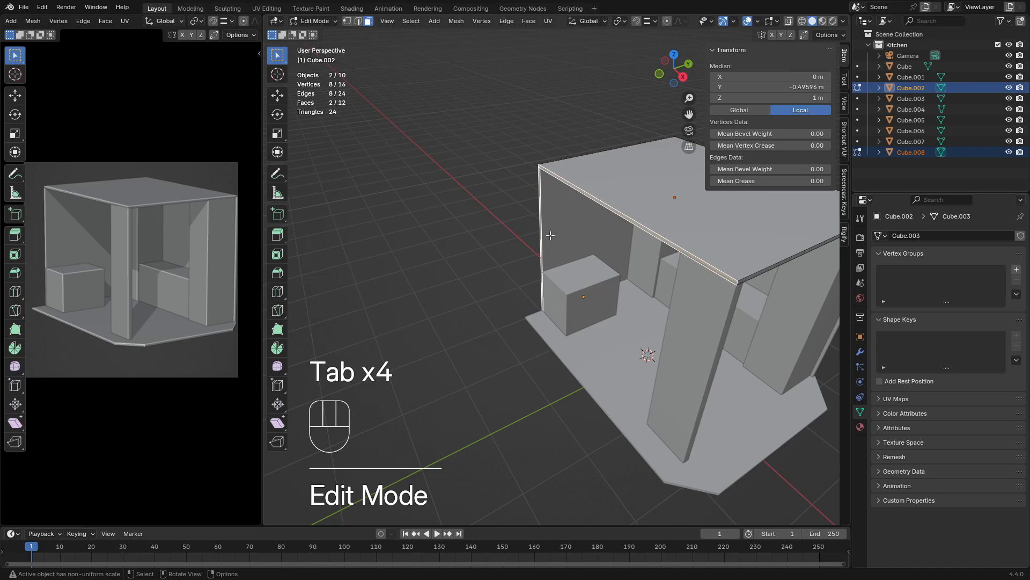
Move the front faces of the ceiling and side wall outward along Y by about 0.34 m
key(g)
key(x)
key(y)
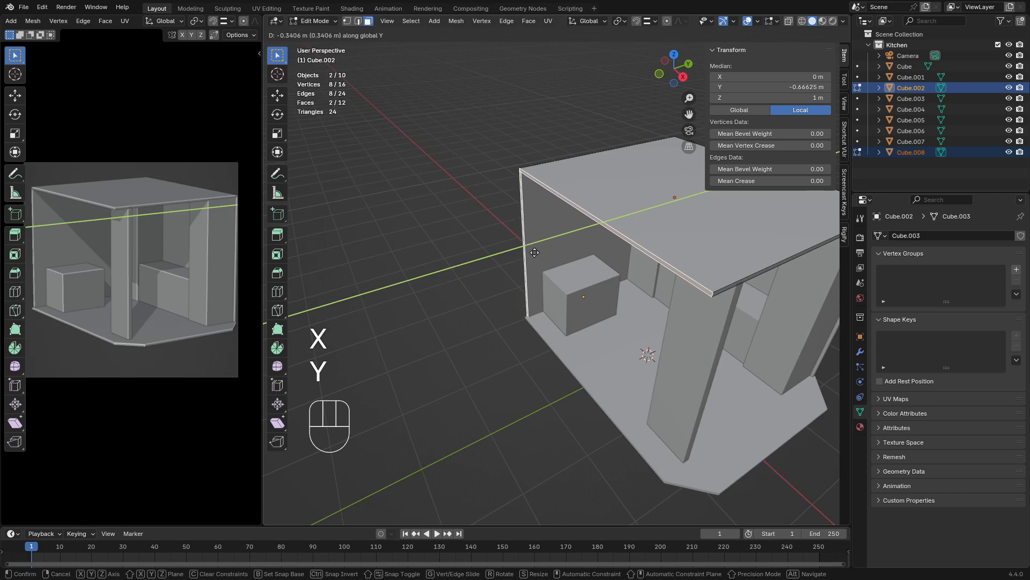
click(535, 252)
Move the front faces of the ceiling and side wall back inward along Y by about 0.17 m and finish mesh editing
middle_drag(539, 267, 540, 308)
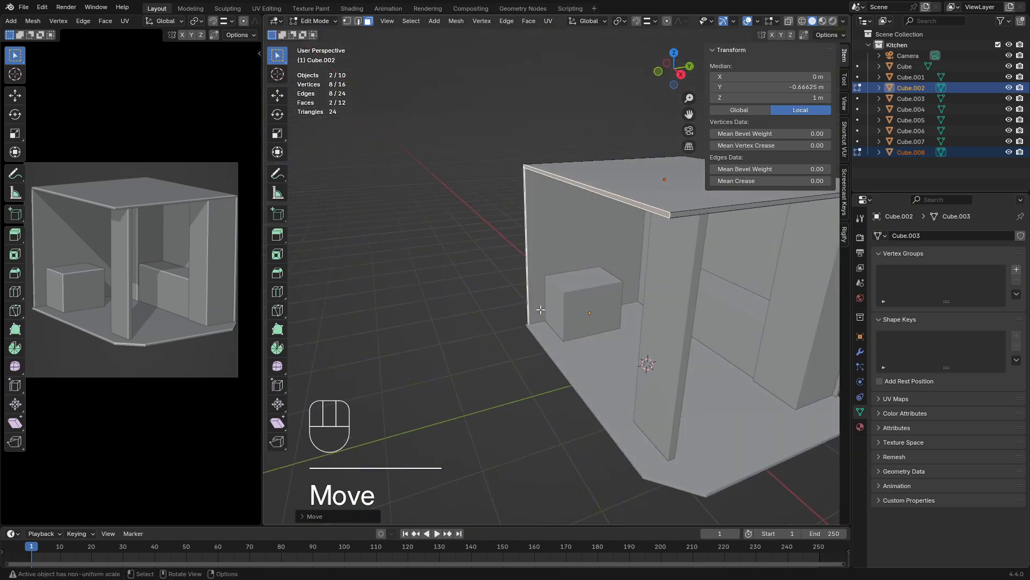
key(g)
key(y)
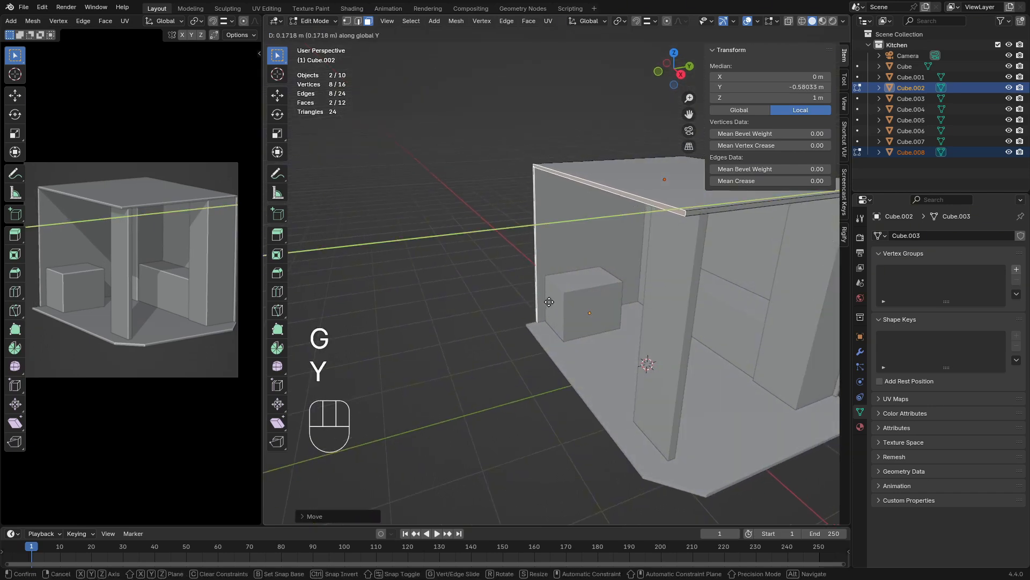
click(548, 301)
key(Tab)
Move the upright front panel outward along Y by about 0.23 m
click(659, 311)
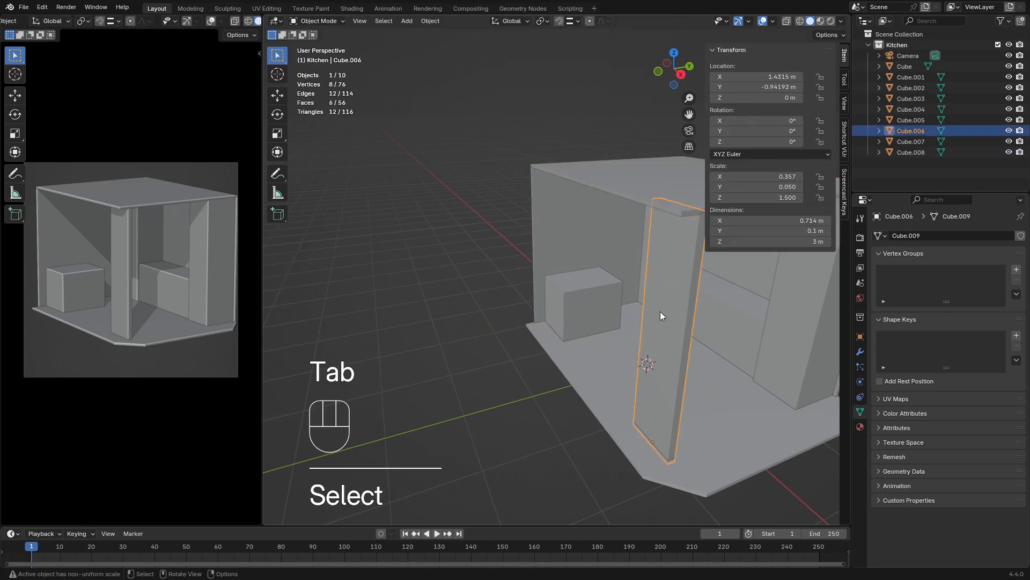
key(g)
key(y)
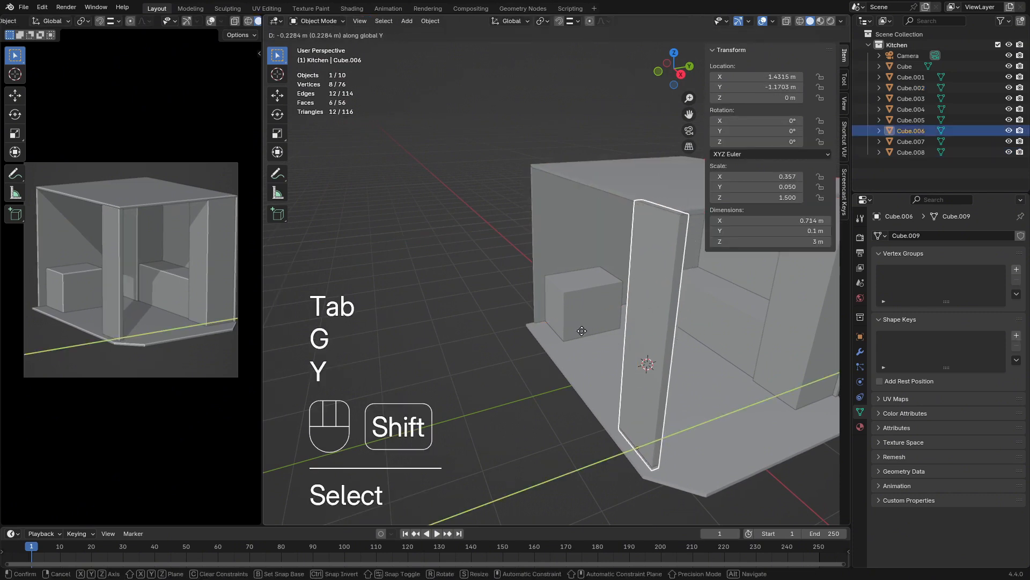
click(586, 331)
Extend the floor slab by moving its front side face and chamfer face outward along Y by about 0.11 m
click(564, 345)
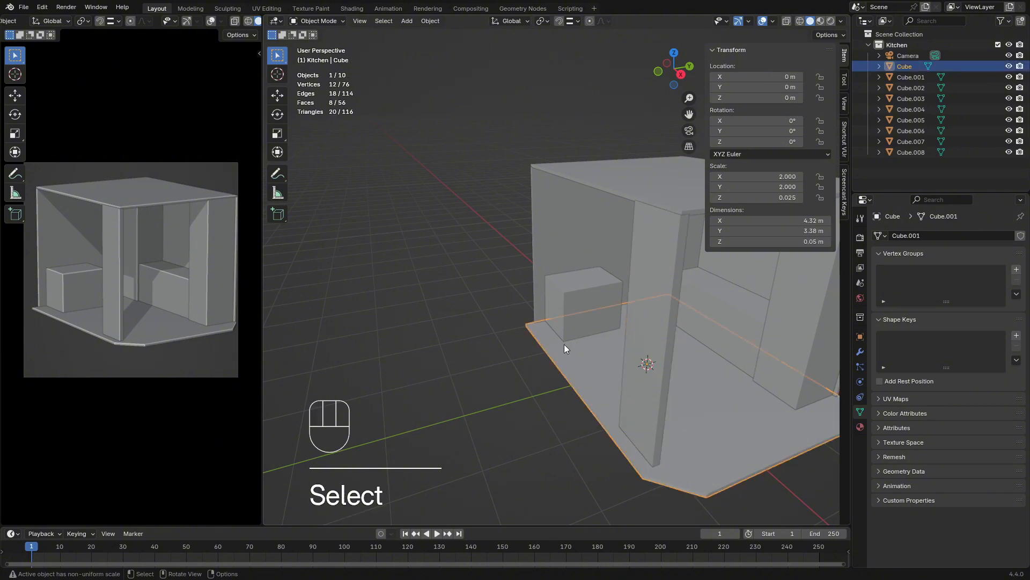
key(Tab)
key(g)
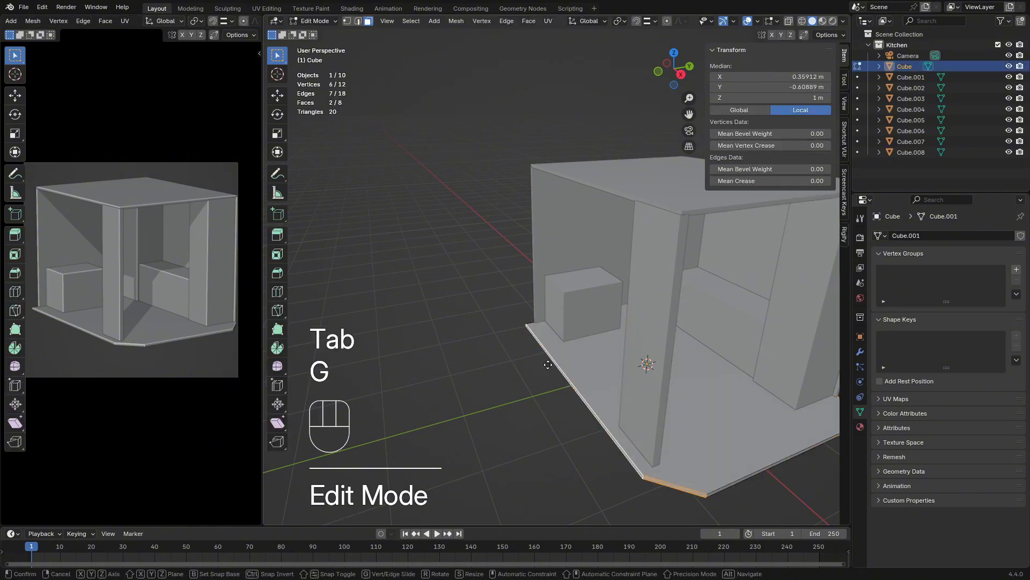
key(y)
key(shift)
click(521, 371)
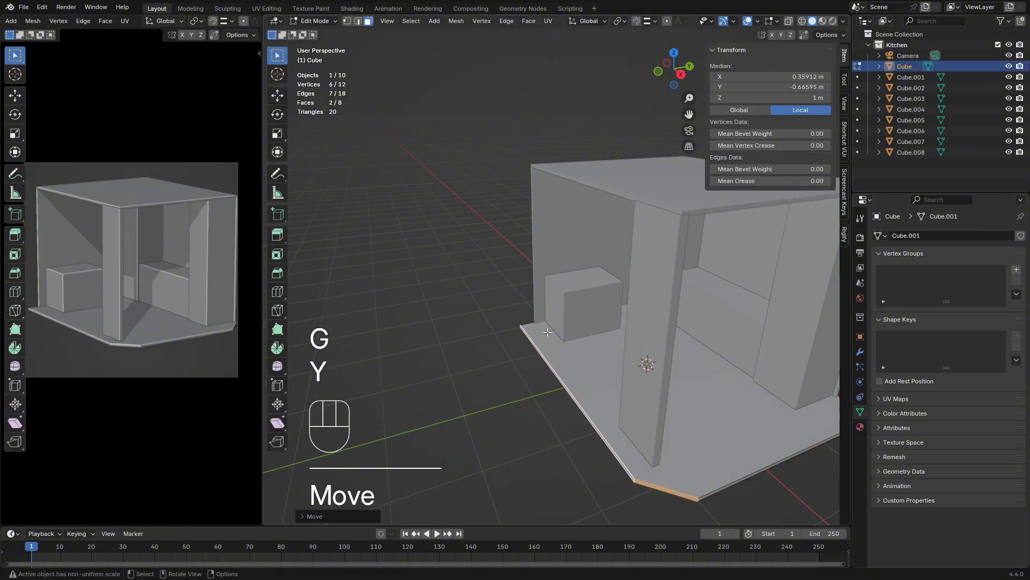
key(Tab)
Scale the box counter along Y to a length of about 1.25 m
click(560, 315)
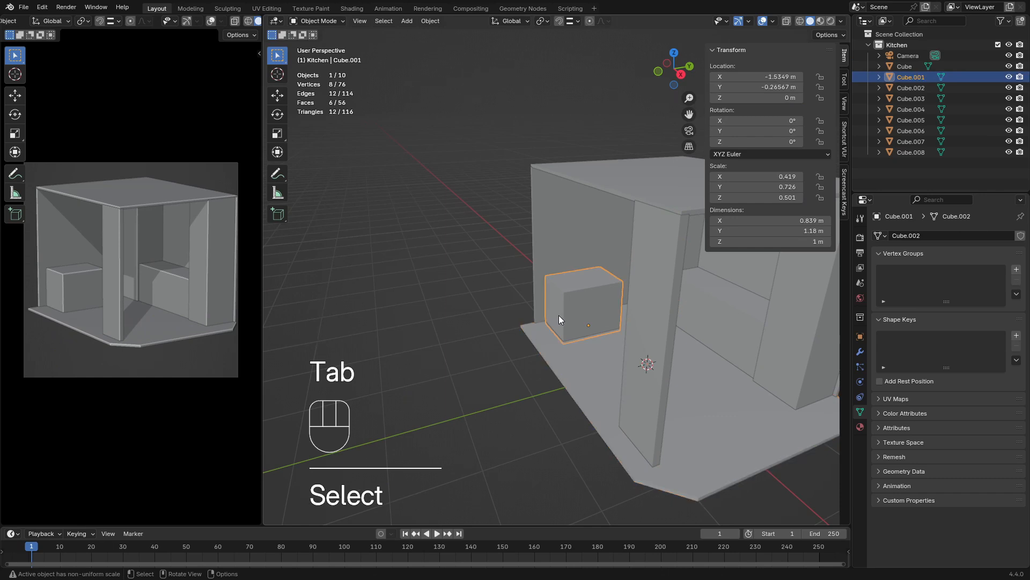
middle_drag(565, 317, 588, 311)
key(s)
key(y)
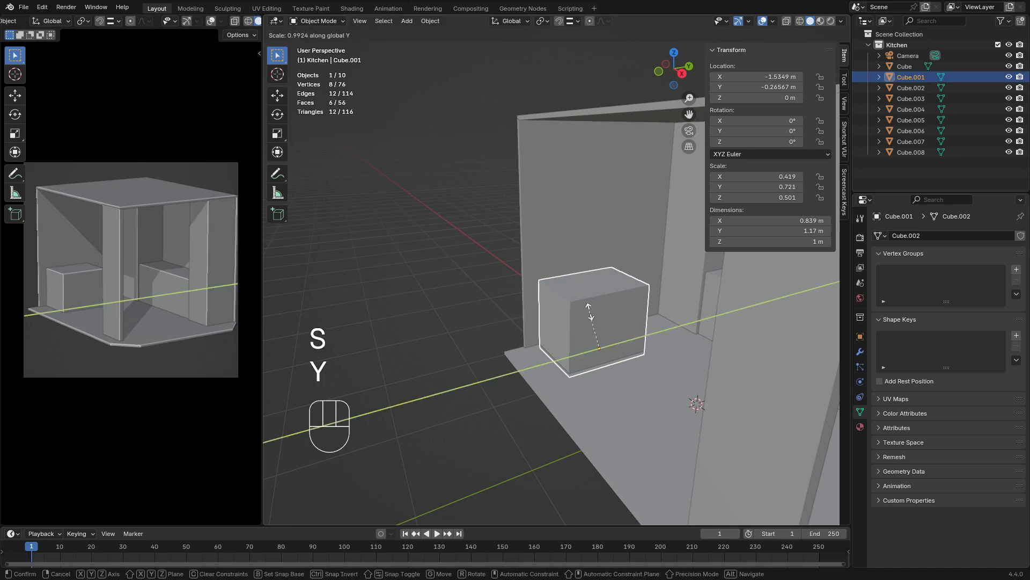
click(583, 309)
Move the box counter along Y by about 0.17 m toward the open front edge of the side wall
key(g)
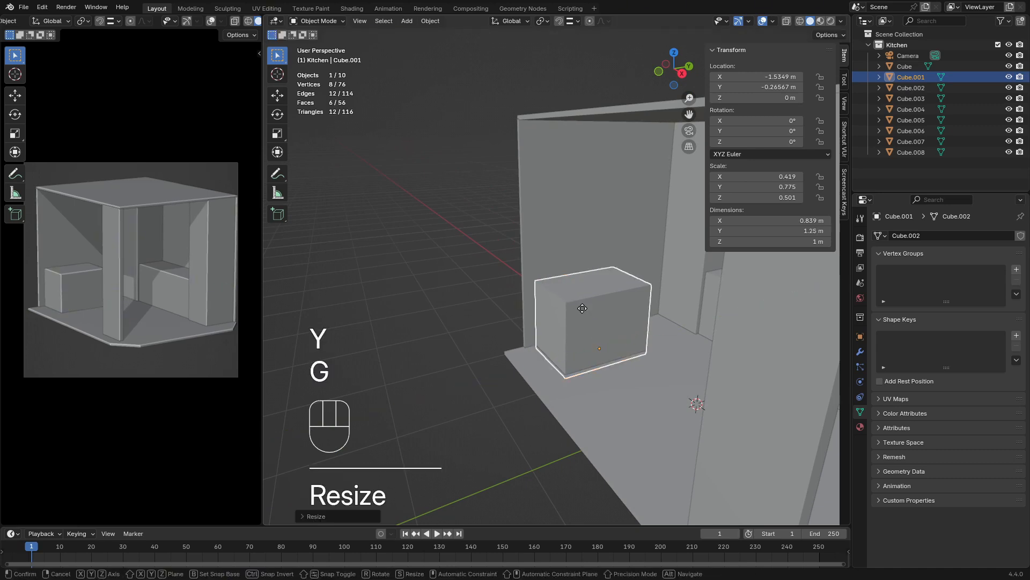
key(y)
key(shift)
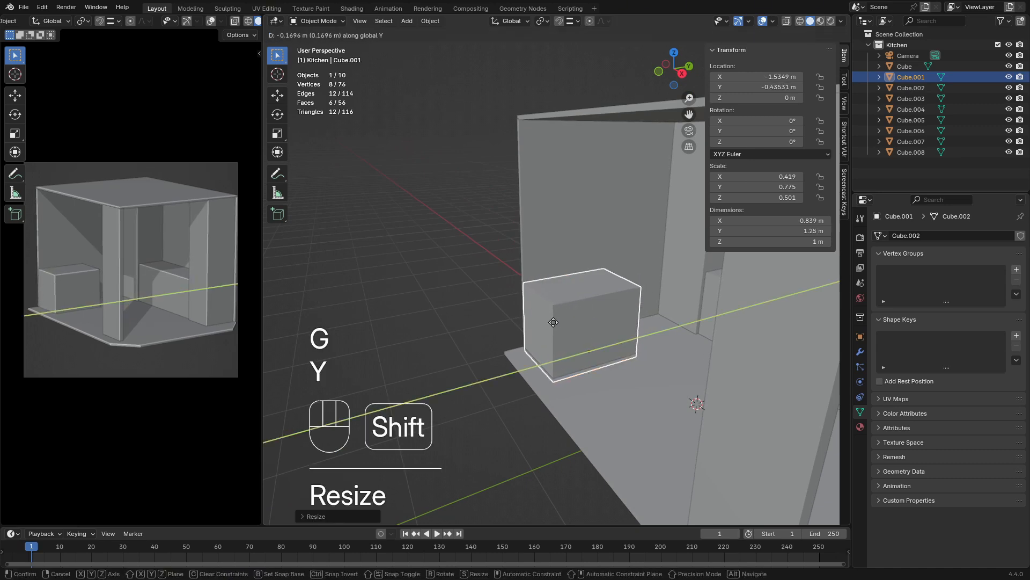
click(553, 322)
Narrow the box counter along X to a width of about 0.71 m
click(433, 318)
middle_drag(432, 318, 591, 334)
shift+click(533, 352)
key(s)
key(x)
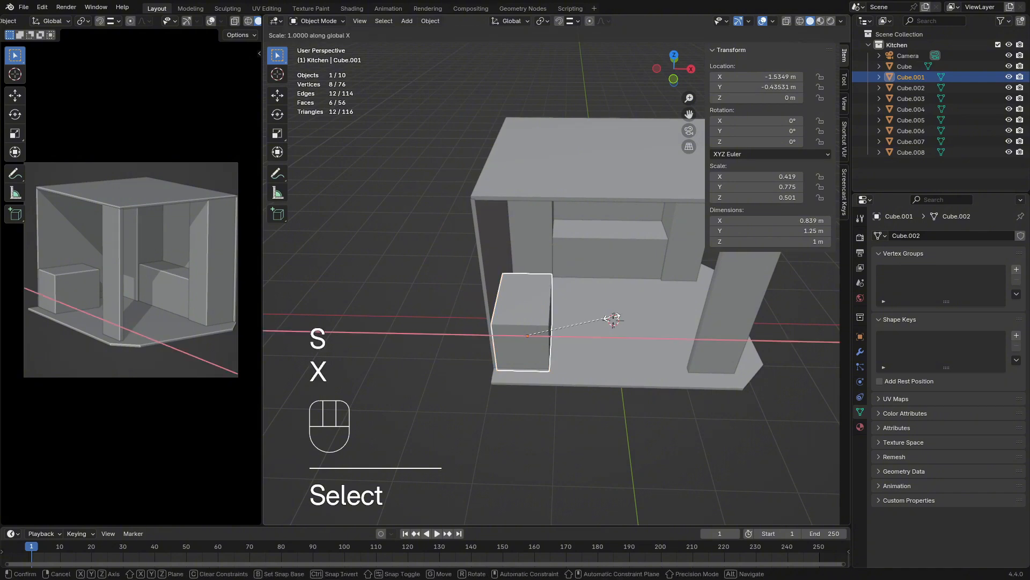
click(602, 320)
Move the box counter about 0.08 m along negative X against the side wall
key(g)
key(y)
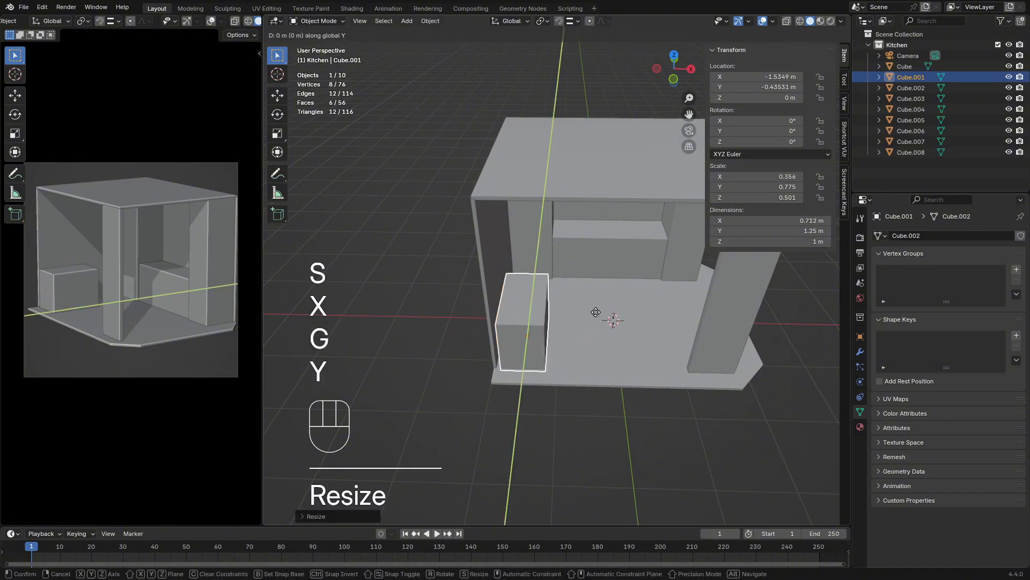
key(x)
key(shift)
click(577, 317)
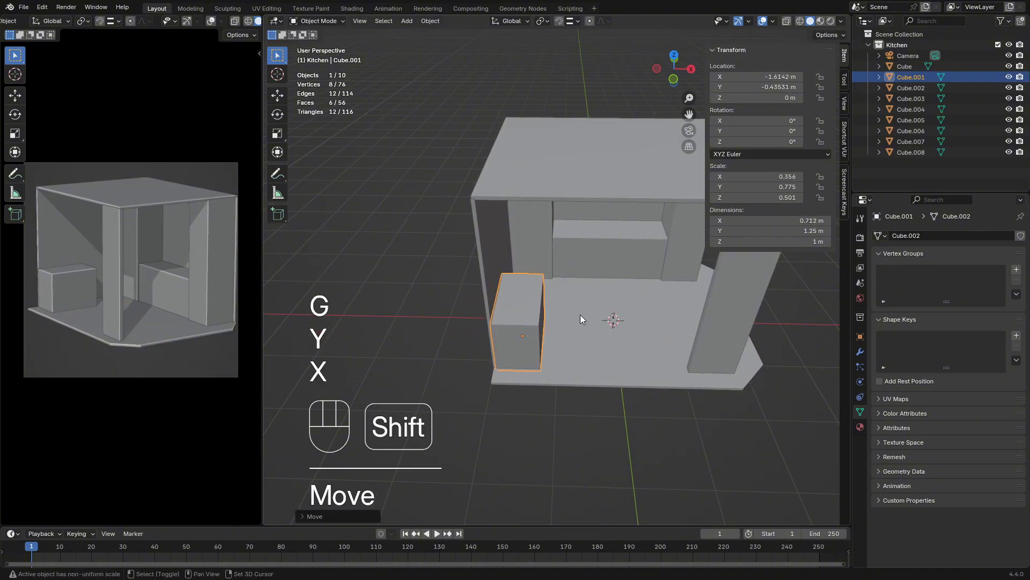
Deselect all objects and hide the transform properties display in the 3D view
click(637, 430)
middle_drag(637, 430, 546, 392)
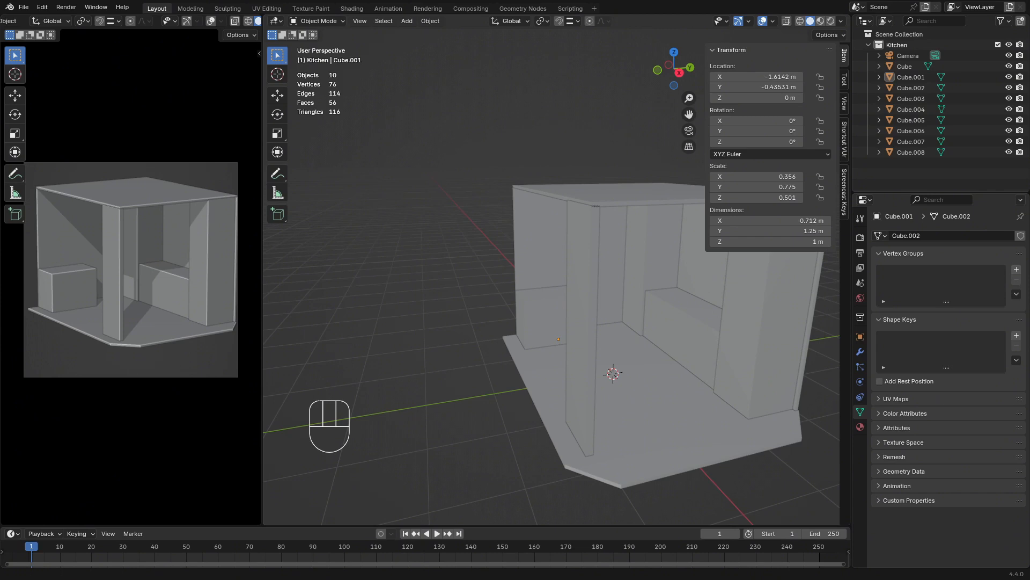
middle_drag(340, 370, 579, 333)
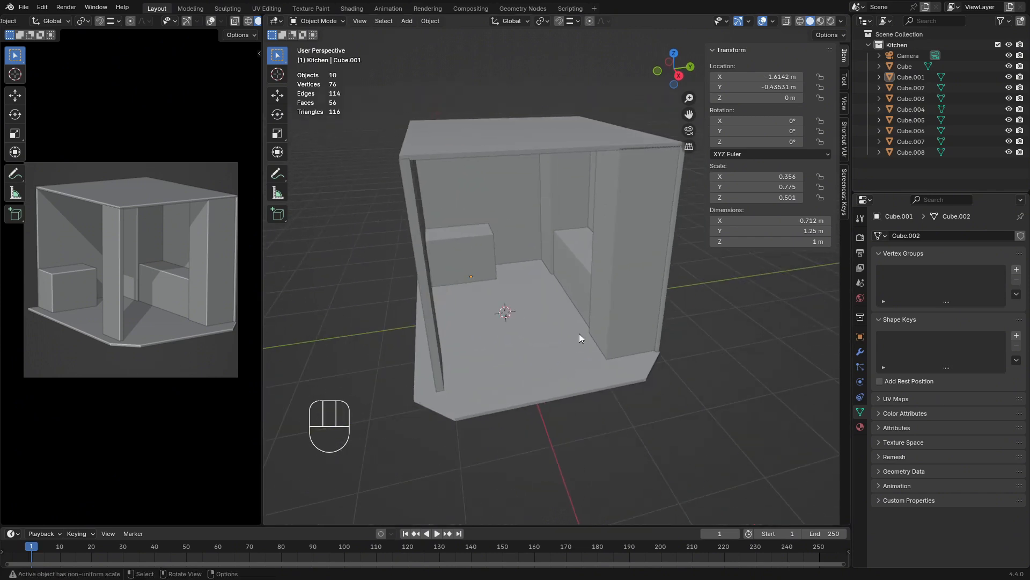
key(n)
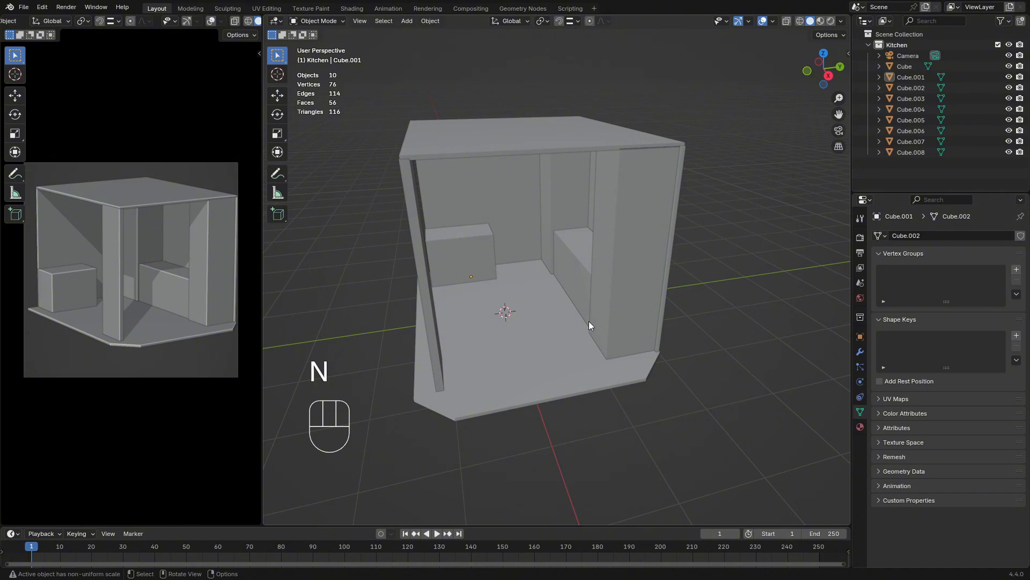
key(n)
key(n)
key(n)
key(n)
Add a new cube mesh at the centre of the kitchen floor
middle_drag(503, 353, 535, 358)
key(shift+a)
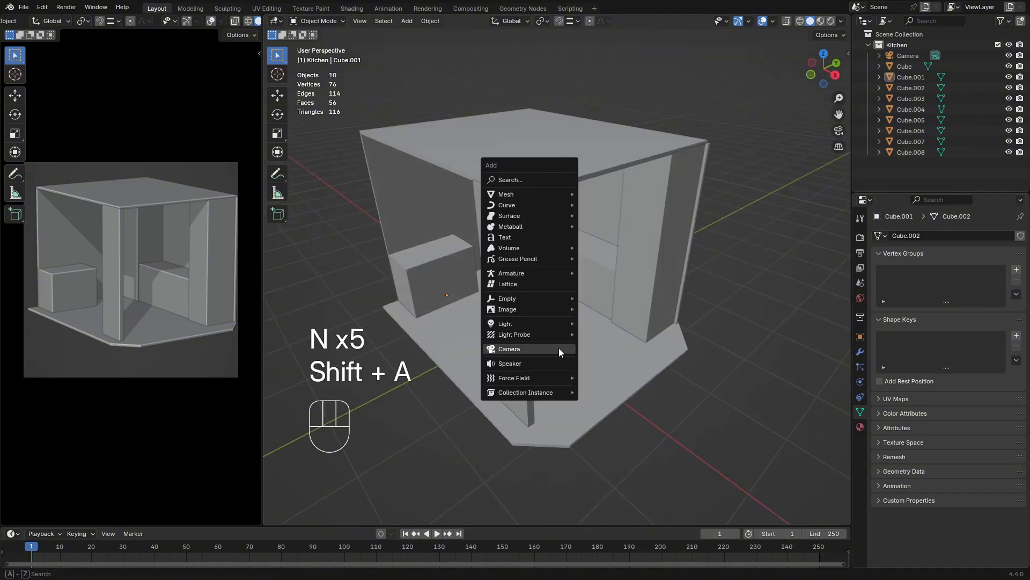
mouse_move(524, 195)
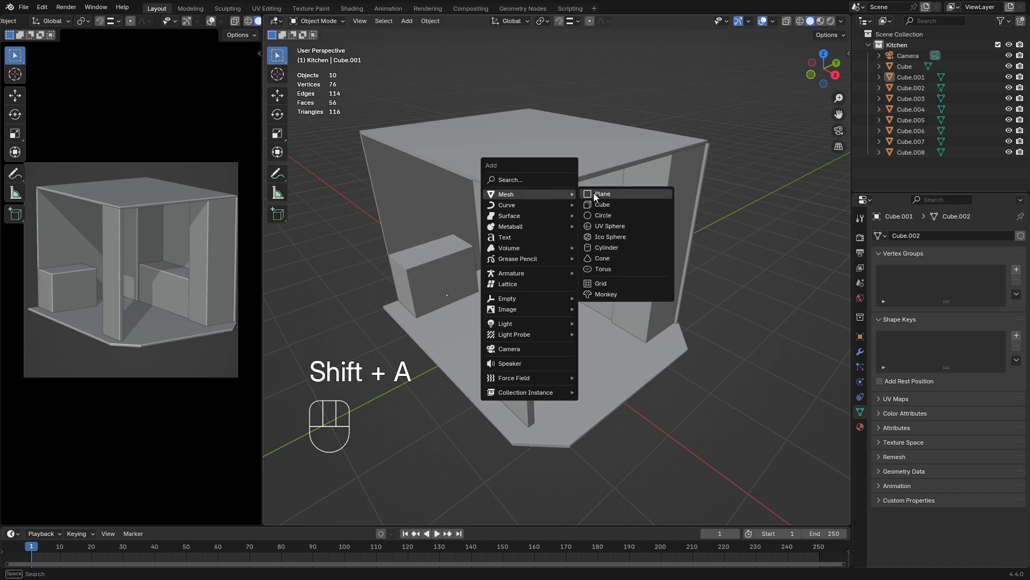
click(607, 204)
middle_drag(606, 268, 577, 333)
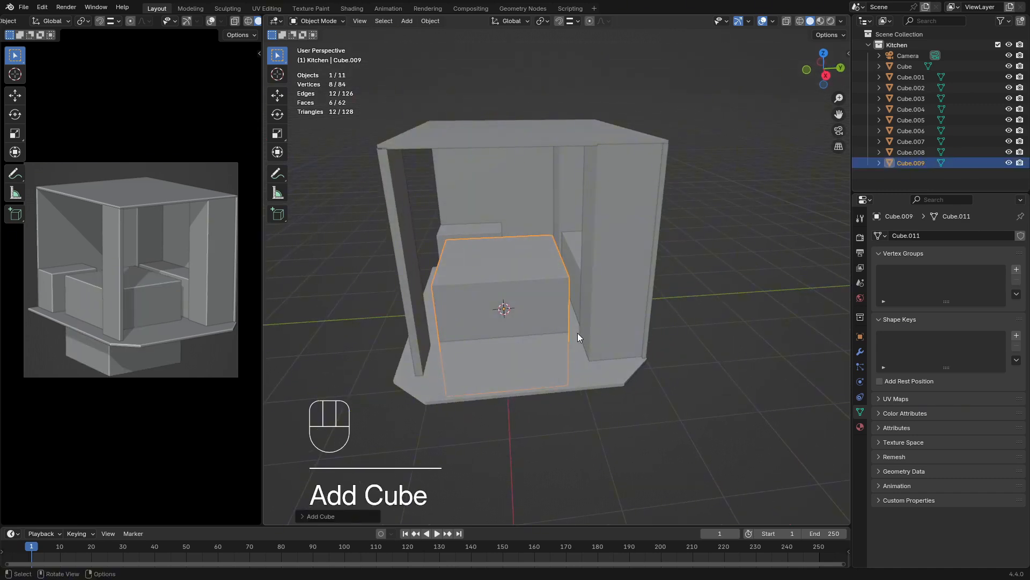
Raise the new cube's geometry 1 m along Z in mesh editing so its origin sits at the base
key(Tab)
key(g)
key(z)
key(KP_1)
key(Return)
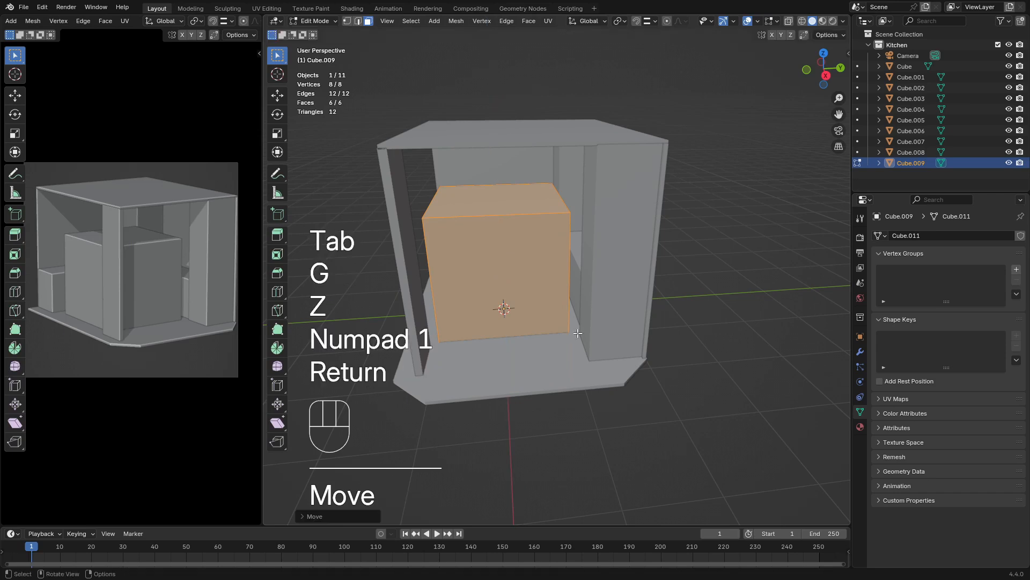
key(Tab)
Scale the new cube down uniformly and move it along X toward the floor's chamfered end
middle_drag(572, 323, 699, 278)
key(s)
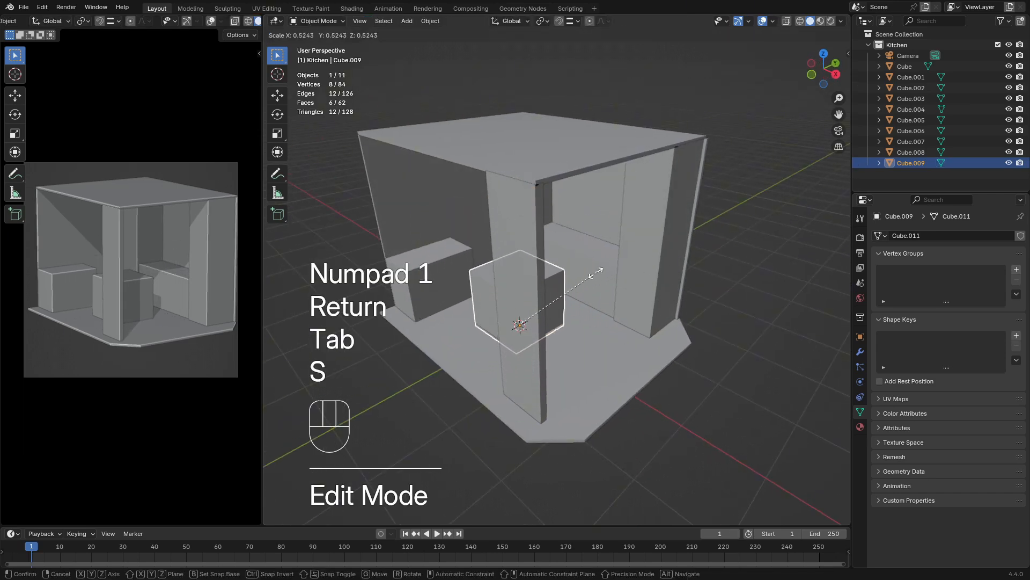
click(578, 276)
middle_drag(578, 276, 590, 339)
key(g)
key(x)
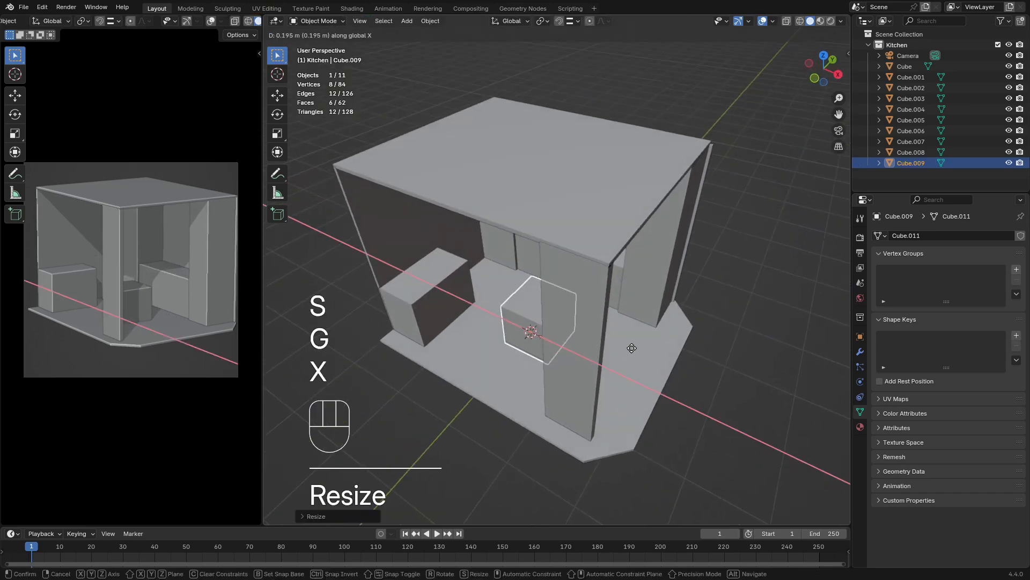
click(689, 367)
Flatten the new cube along X into a thin low wall, scaling it to about 0.28 and thinning it once more
middle_drag(689, 366, 675, 365)
key(s)
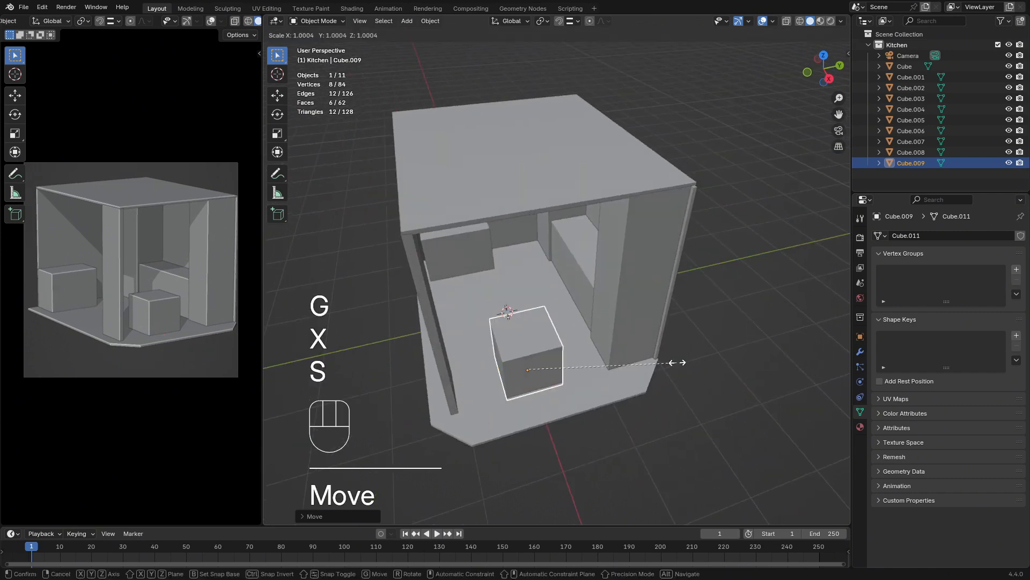
key(x)
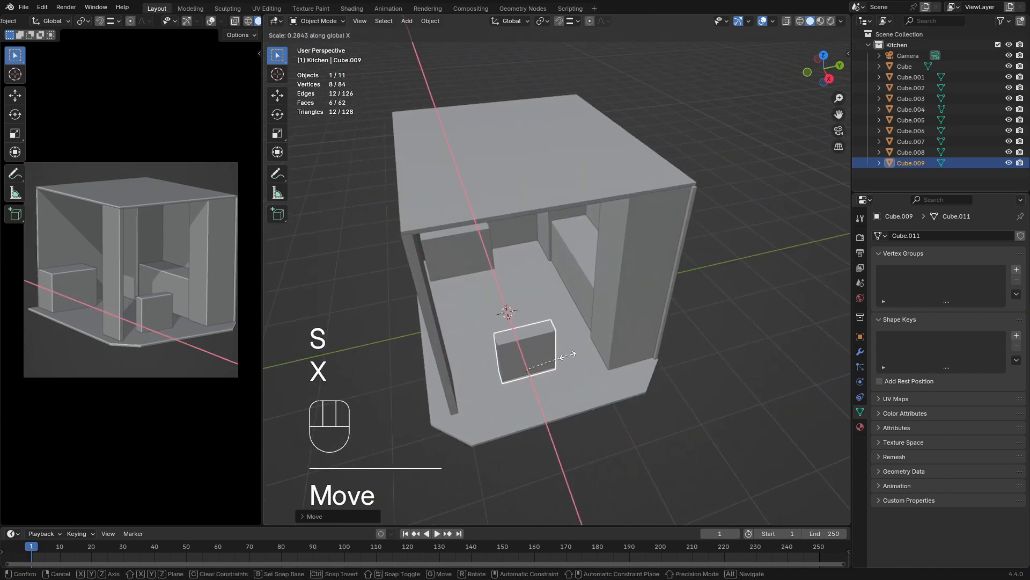
click(568, 355)
middle_drag(578, 375, 604, 372)
key(x)
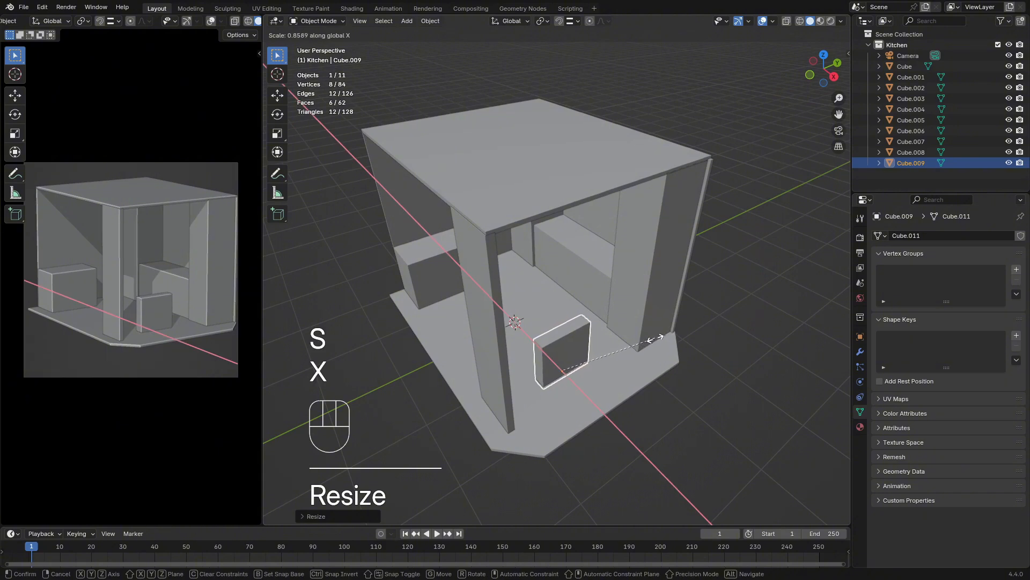
click(624, 338)
Snap the 3D cursor to the origin of the upright front panel
middle_drag(623, 338, 521, 315)
click(478, 314)
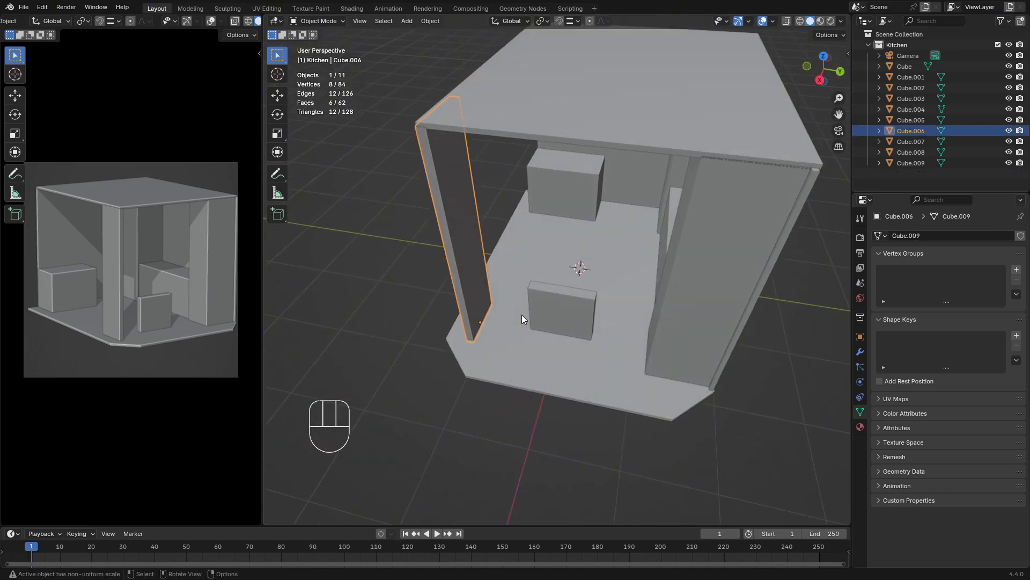
key(shift+s)
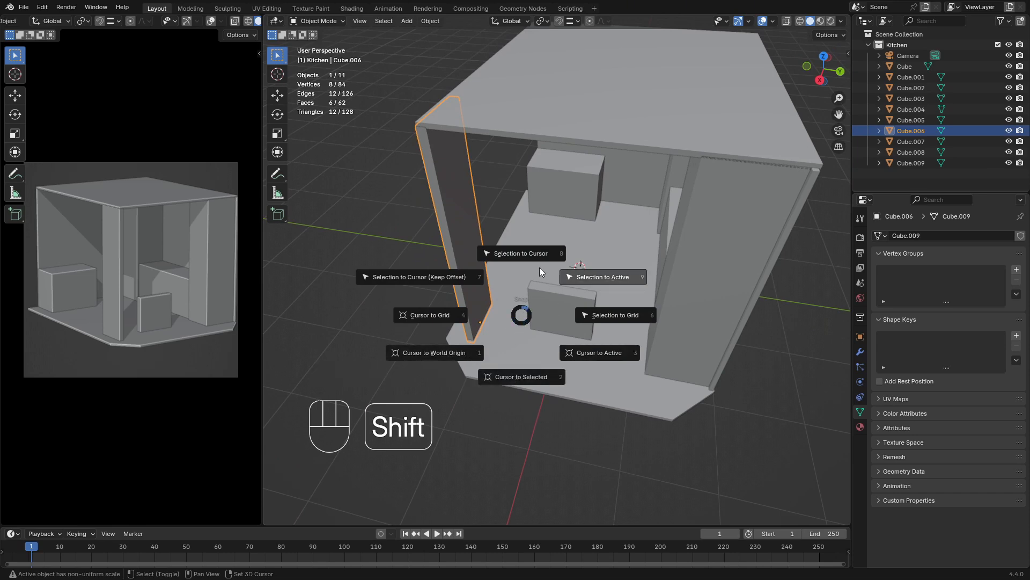
click(533, 377)
Snap the low wall to the 3D cursor at the base of the upright front panel
click(560, 331)
middle_drag(562, 331, 682, 375)
key(shift+s)
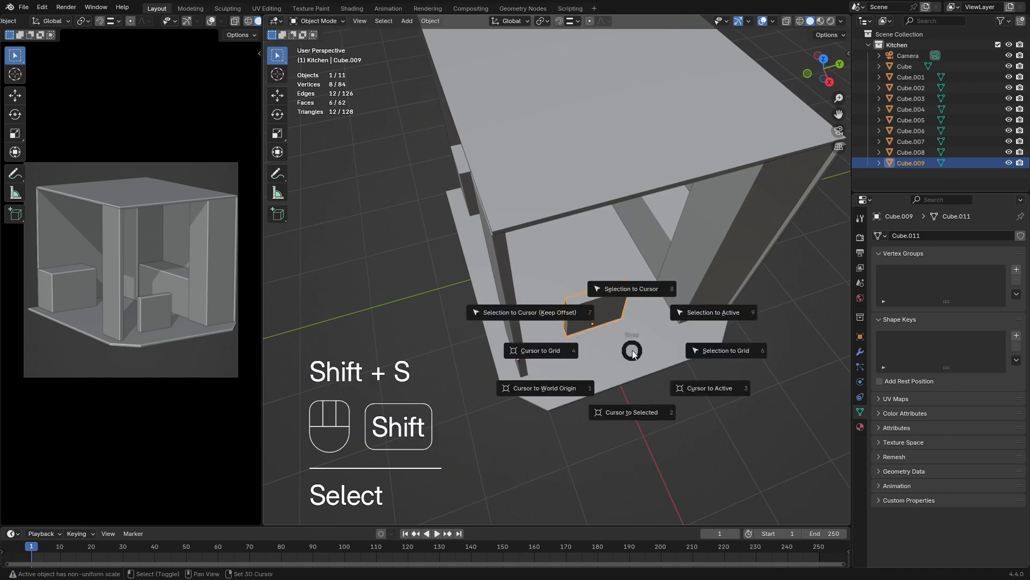
click(643, 290)
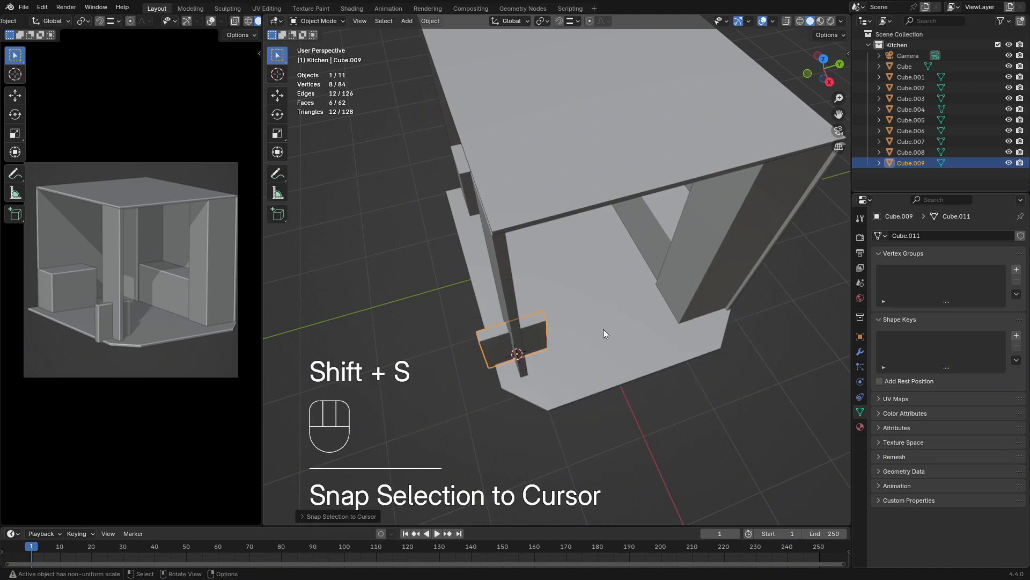
Move the low wall about 1.13 m along Y into the opening beside the upright front panel
key(g)
key(x)
key(y)
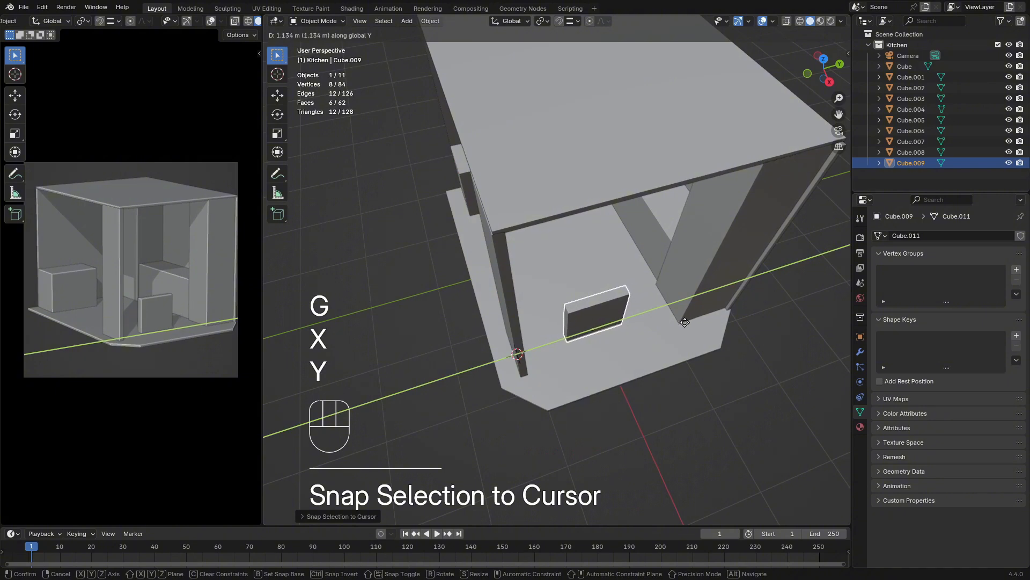
click(685, 322)
Stretch the low wall along Y to span from the upright panel to the tall block, and shift it about 0.08 m along Y
key(s)
key(y)
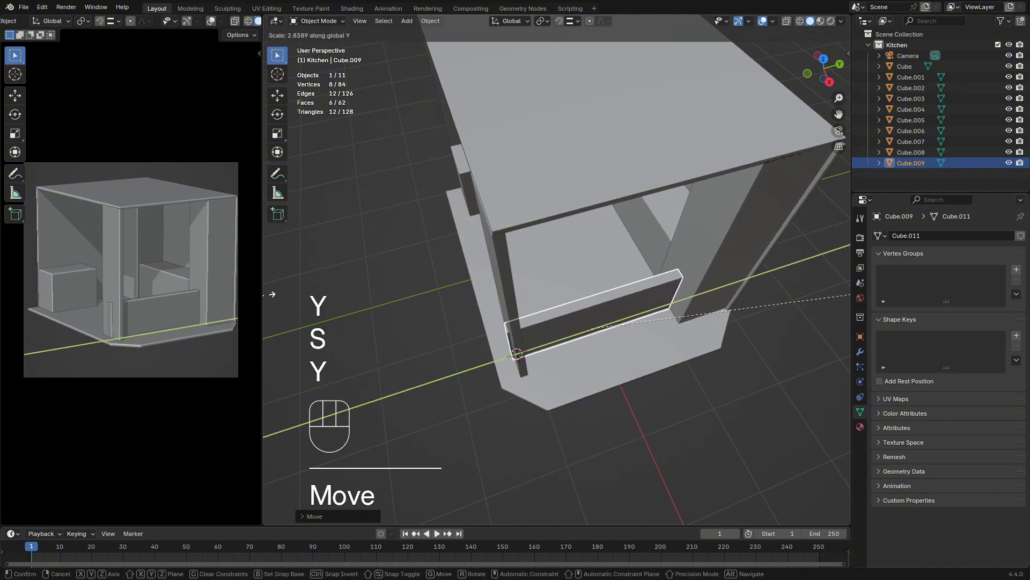
click(834, 299)
middle_drag(834, 299, 623, 262)
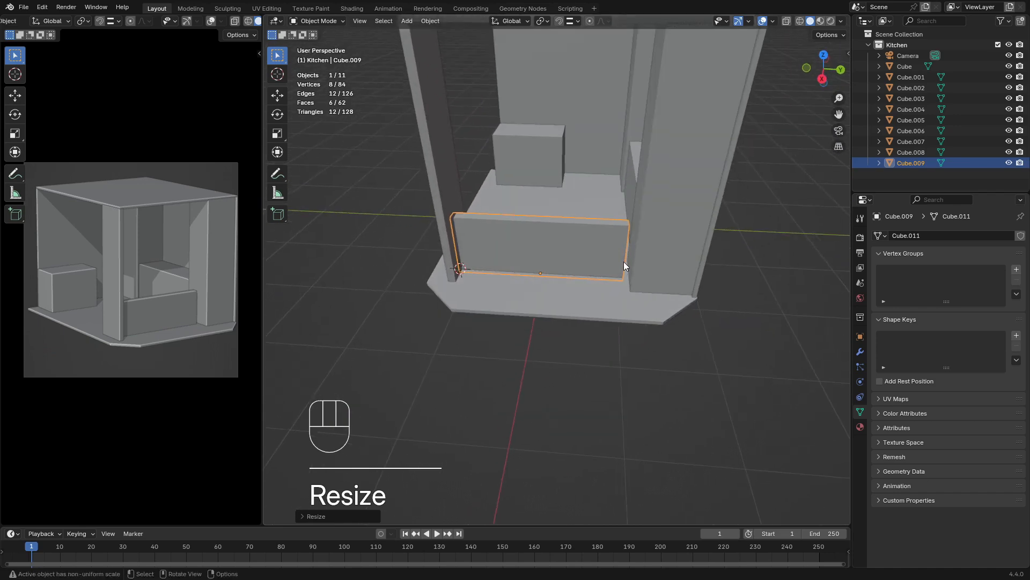
key(g)
key(y)
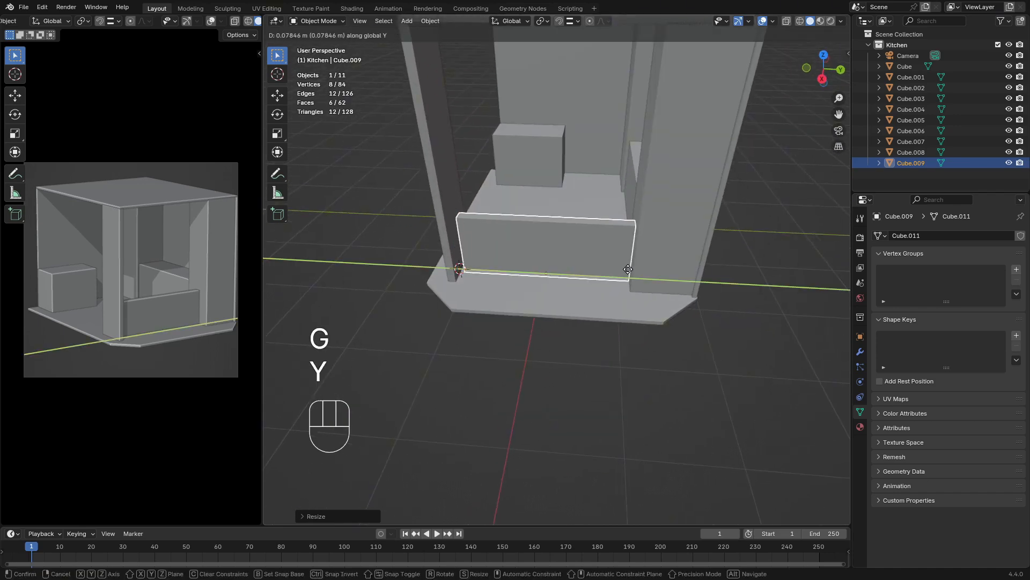
click(627, 270)
Scale the low wall along Y by about 1.03 so it fills the opening between the upright panel and the tall block
middle_drag(623, 271, 586, 308)
key(s)
key(x)
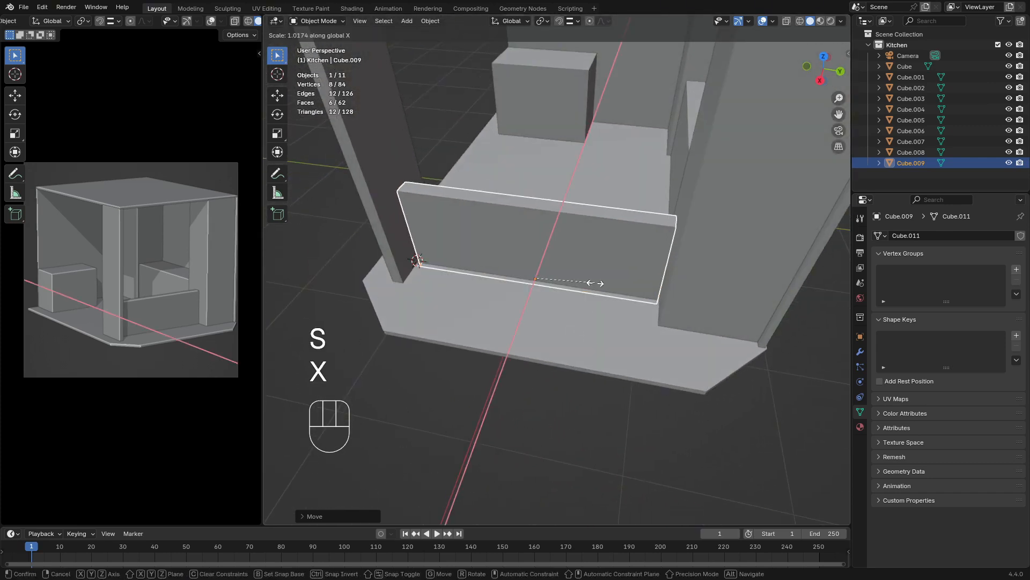
key(y)
key(shift)
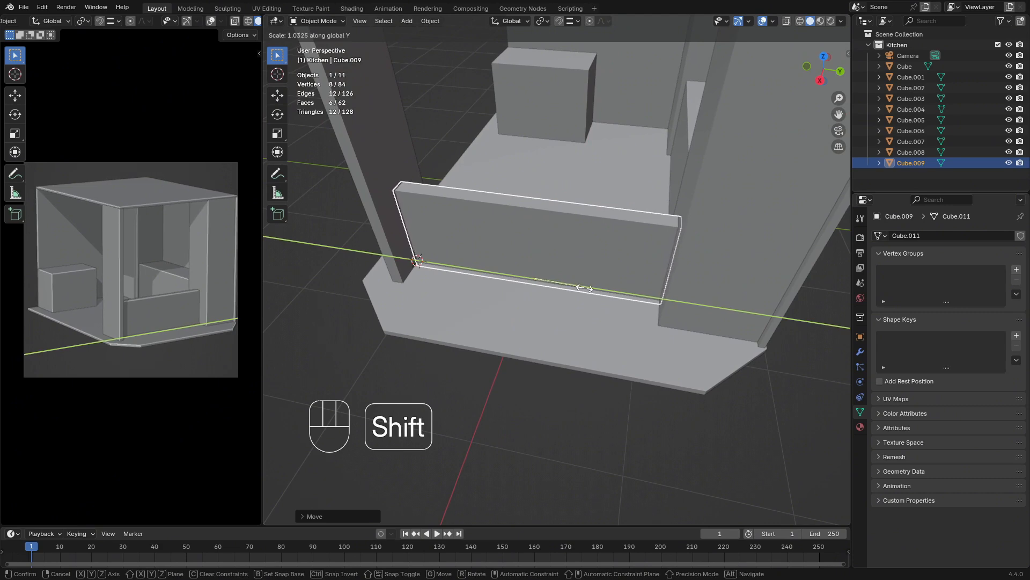
click(581, 289)
middle_drag(581, 288, 626, 343)
click(652, 328)
click(562, 269)
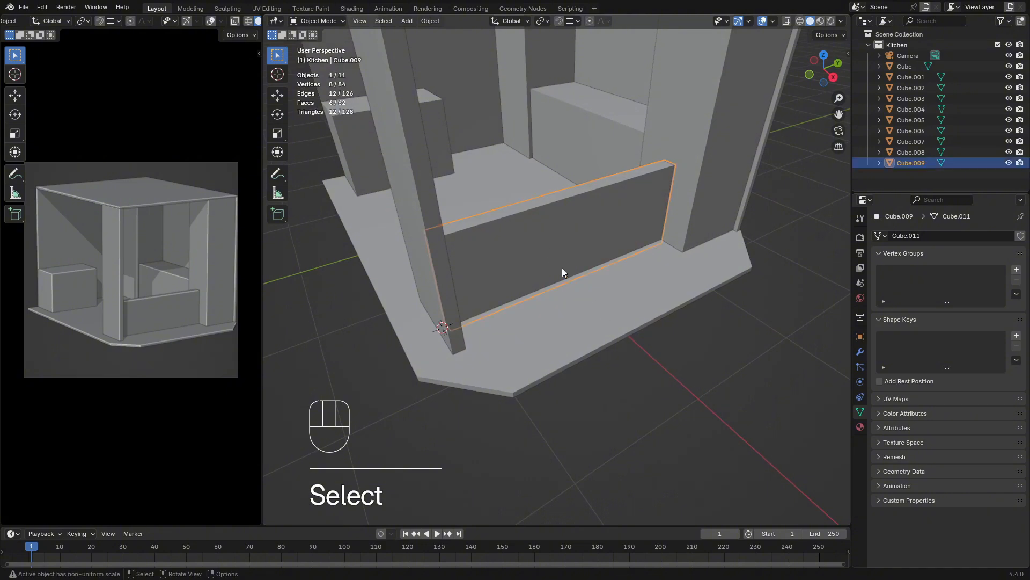
Reduce the thickness of the low wall by scaling it down along X
middle_drag(562, 268, 706, 289)
key(s)
key(x)
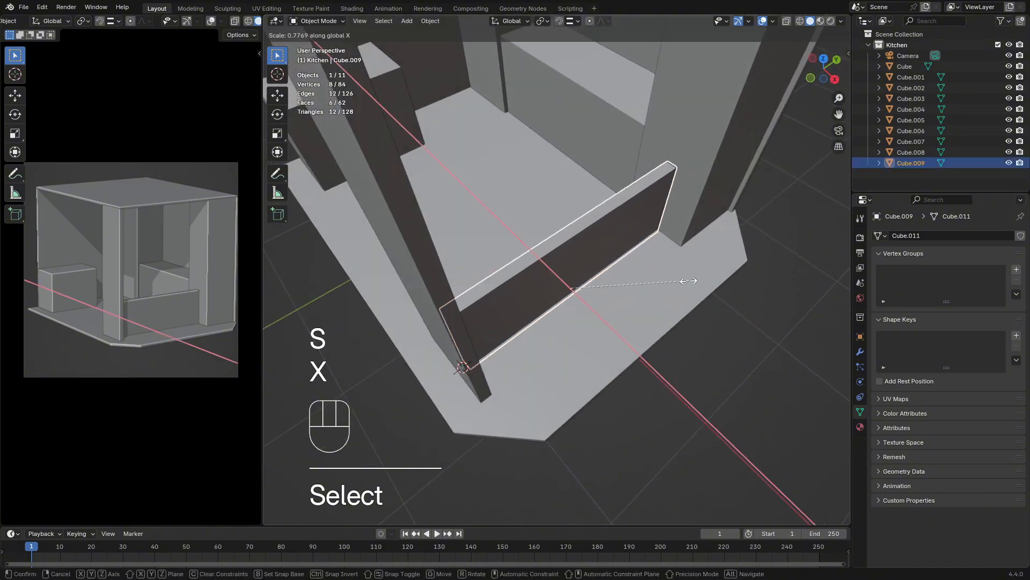
click(653, 276)
middle_drag(694, 340, 590, 294)
middle_drag(540, 318, 655, 334)
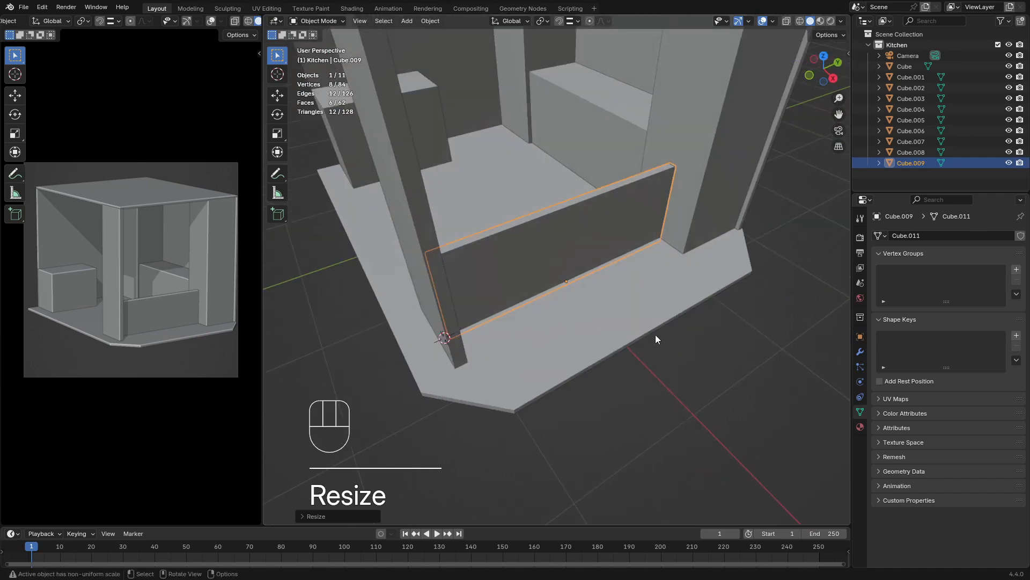
Fine-tune the low wall's thickness by scaling it slightly up along X, and deselect it
key(s)
key(x)
key(y)
key(x)
key(shift)
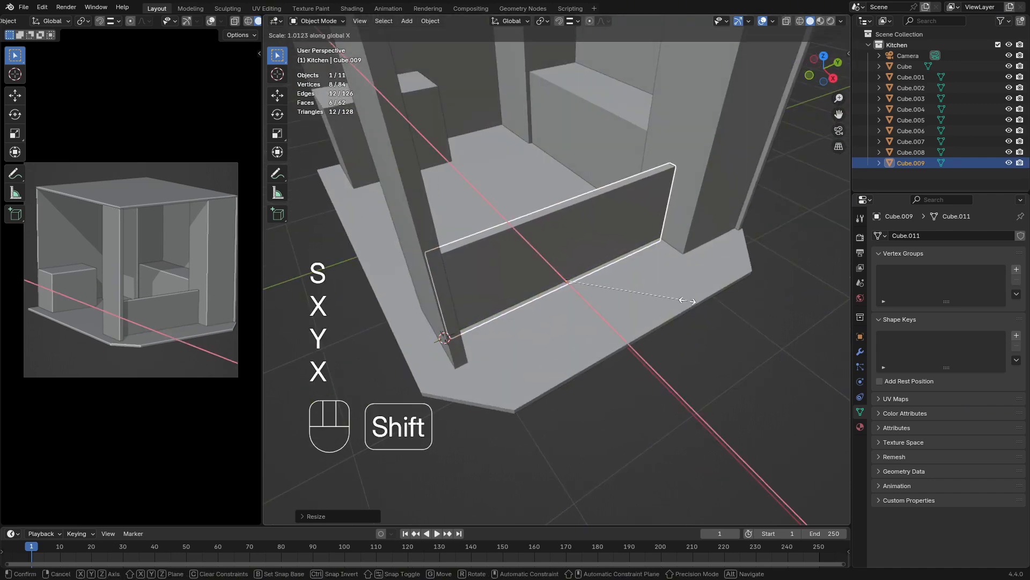
click(714, 320)
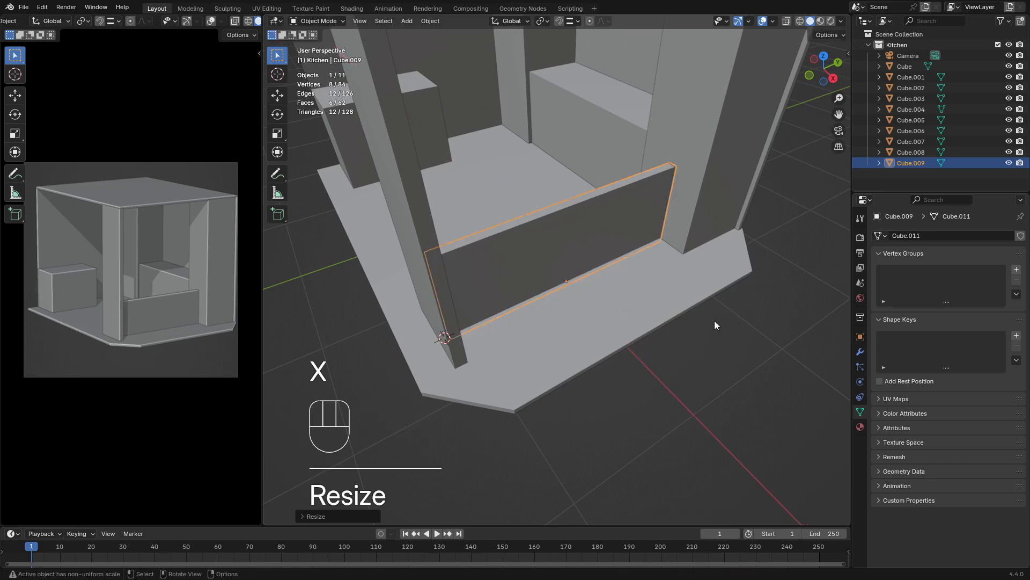
middle_drag(713, 321, 575, 307)
click(656, 327)
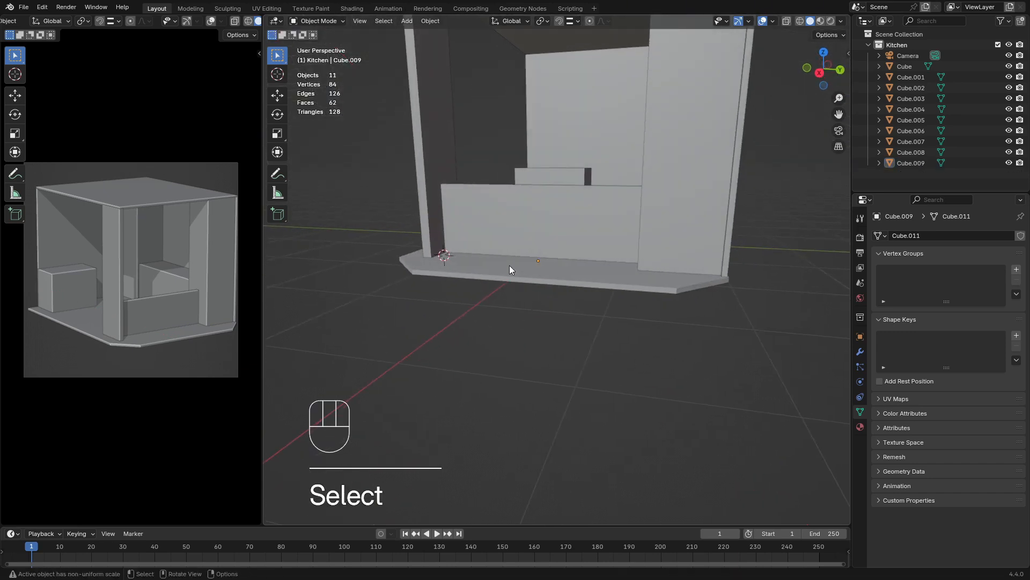
middle_drag(521, 275, 609, 306)
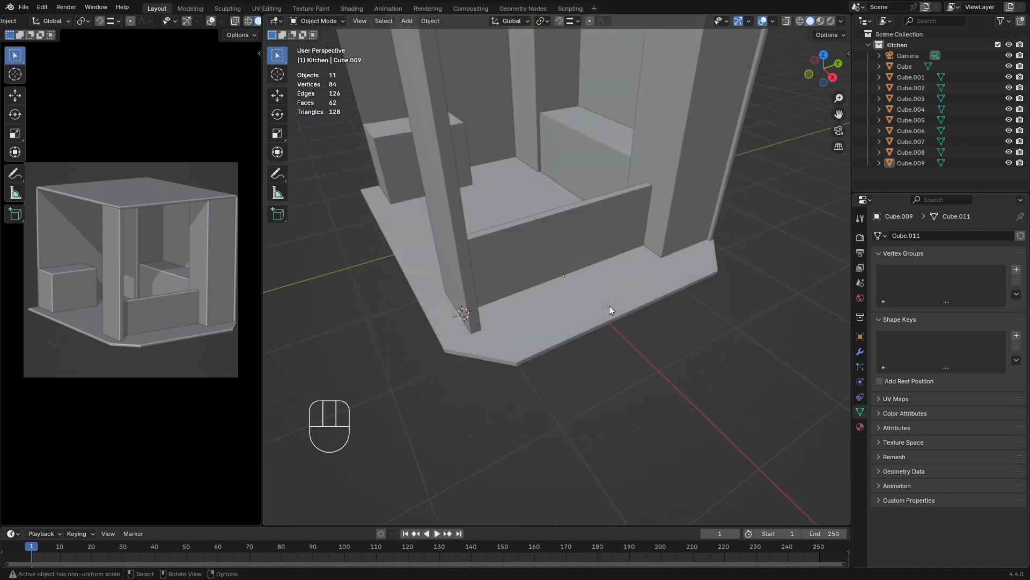
key(shift+a)
mouse_move(605, 302)
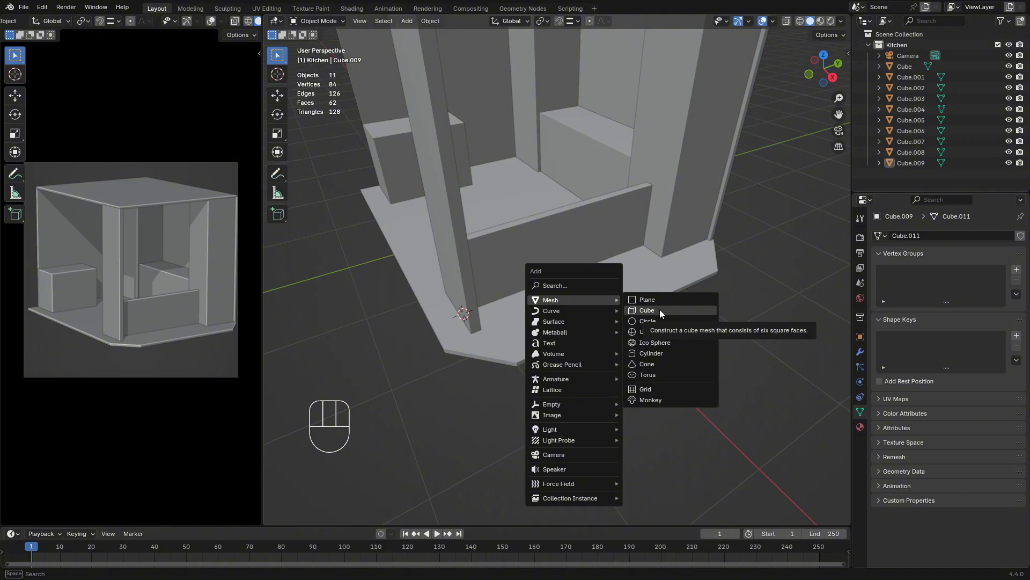
Duplicate the low front wall in place and raise the copy about 1.05 m along Z
click(600, 238)
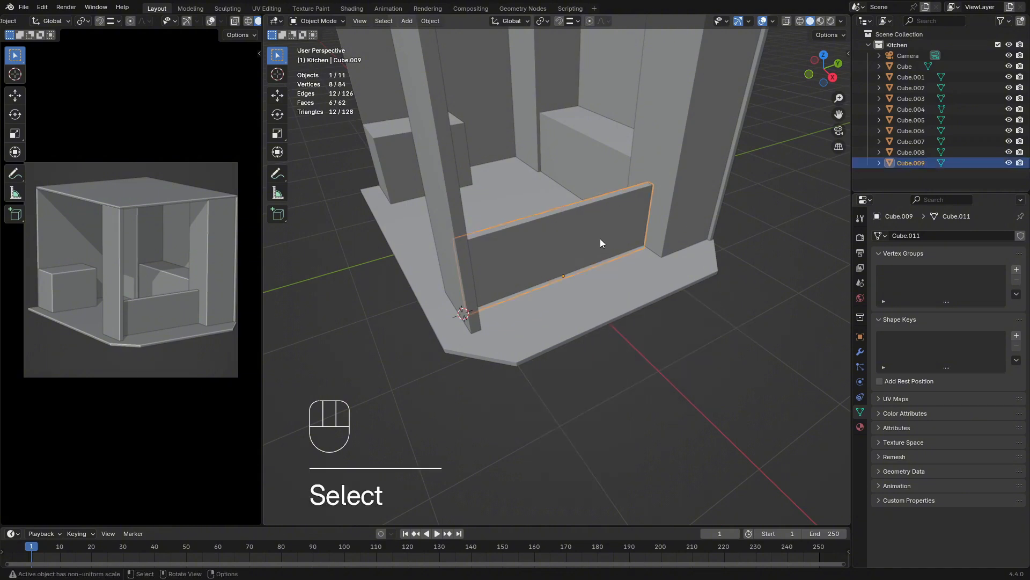
middle_drag(617, 257, 590, 231)
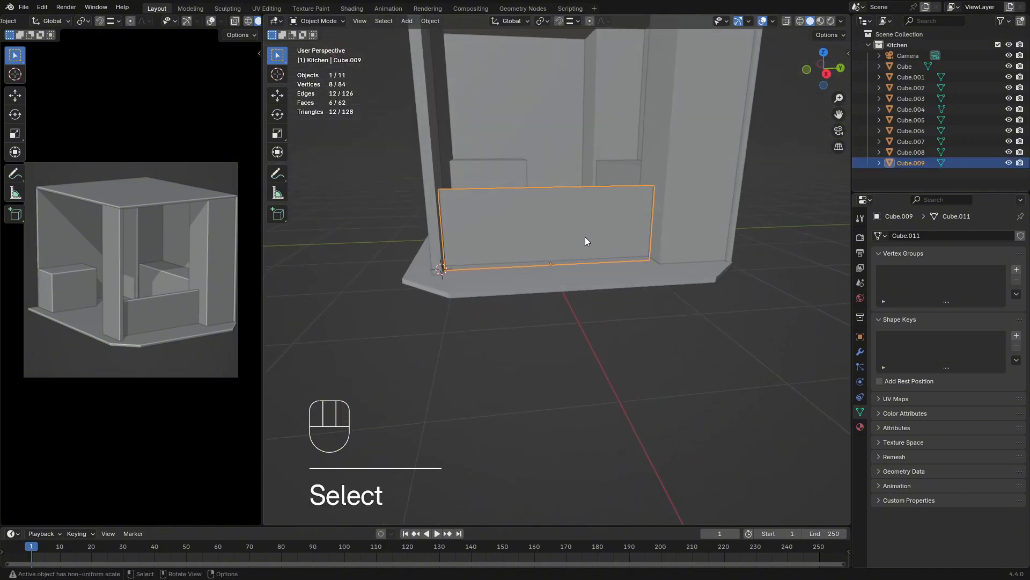
key(shift+d)
key(Escape)
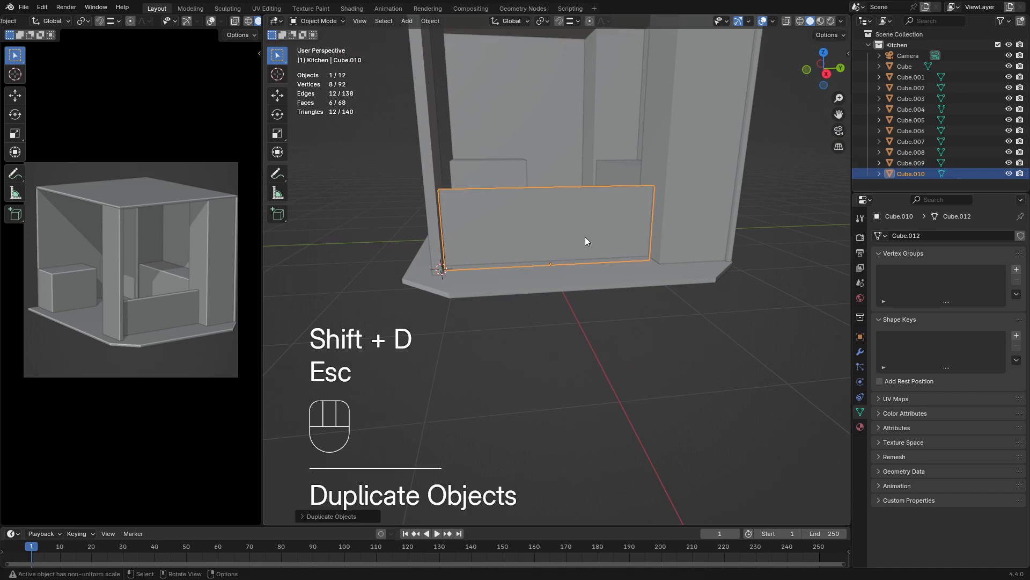
key(g)
key(z)
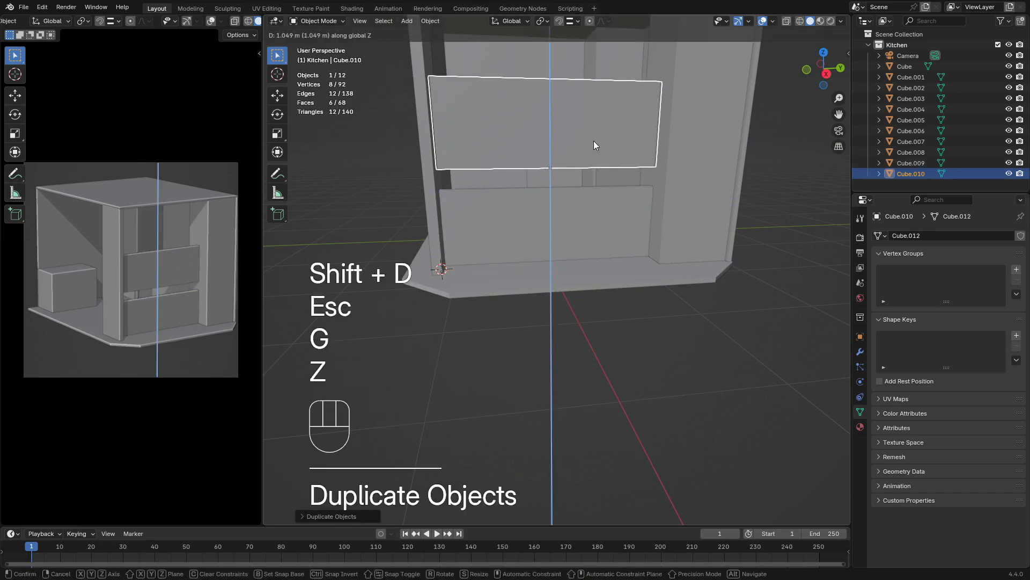
click(594, 141)
Set the origin of the raised wall copy to its geometry
shift+middle_drag(594, 141, 587, 227)
click(430, 21)
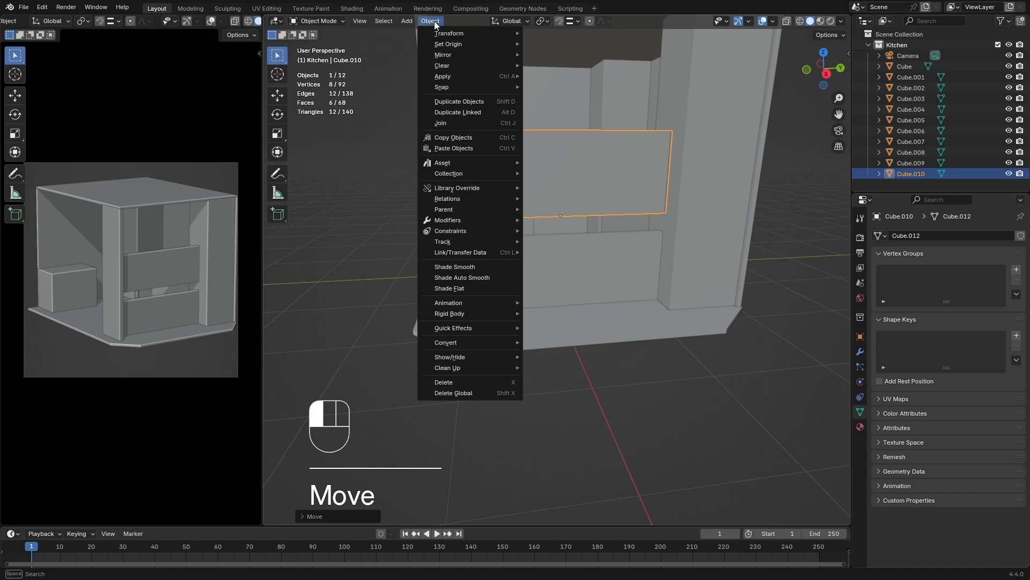
mouse_move(453, 45)
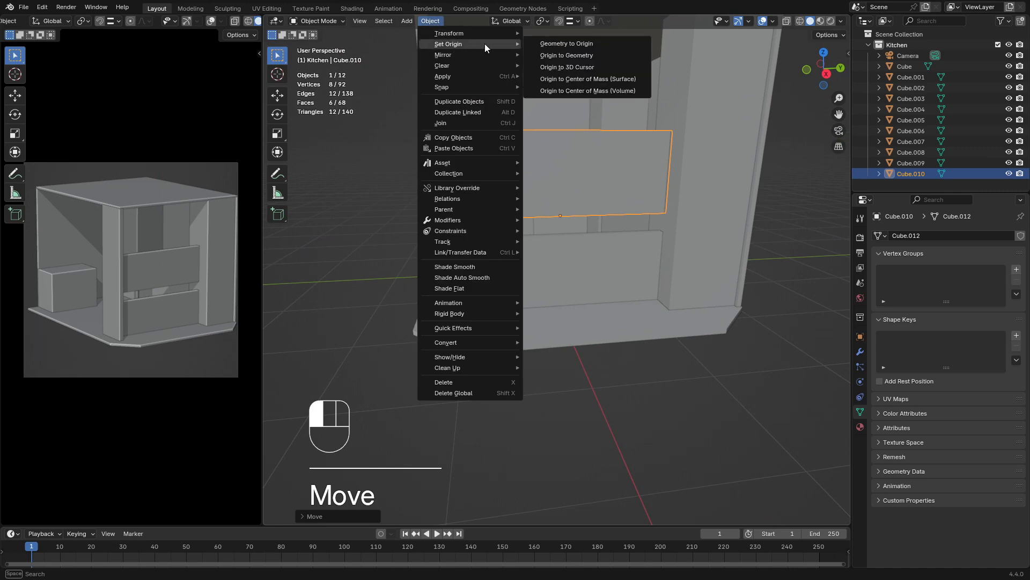
click(575, 55)
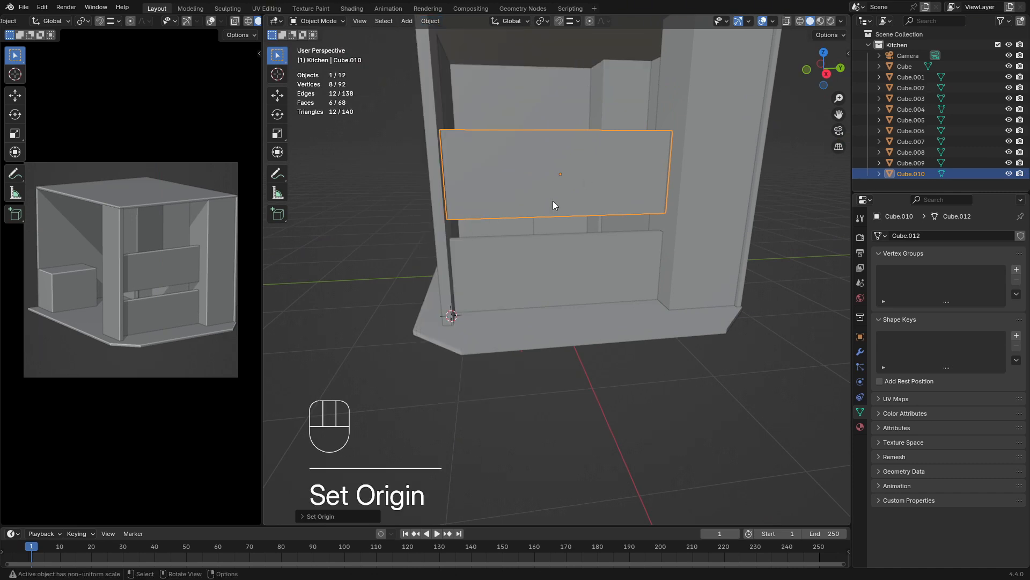
Rotate the raised wall copy 90° about Y so it lies flat as a countertop
middle_drag(553, 201, 575, 233)
scroll(581, 199, up, 5)
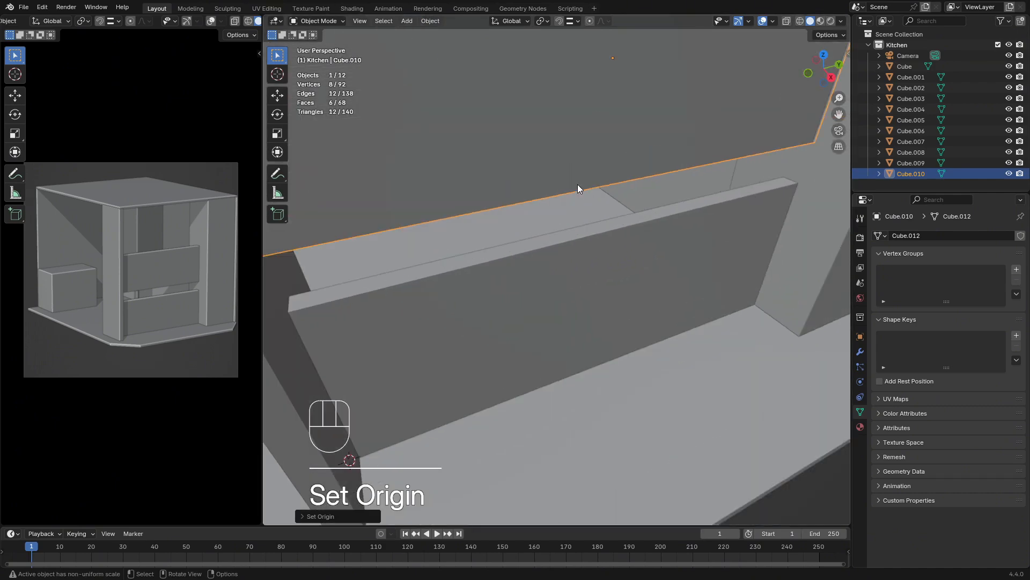
scroll(588, 143, down, 2)
middle_drag(592, 142, 618, 178)
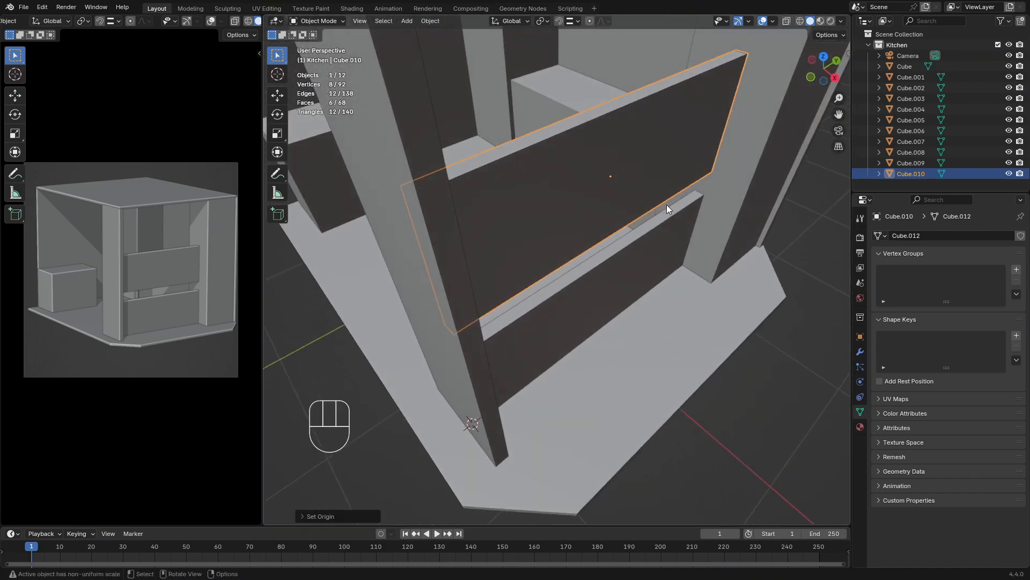
key(r)
key(x)
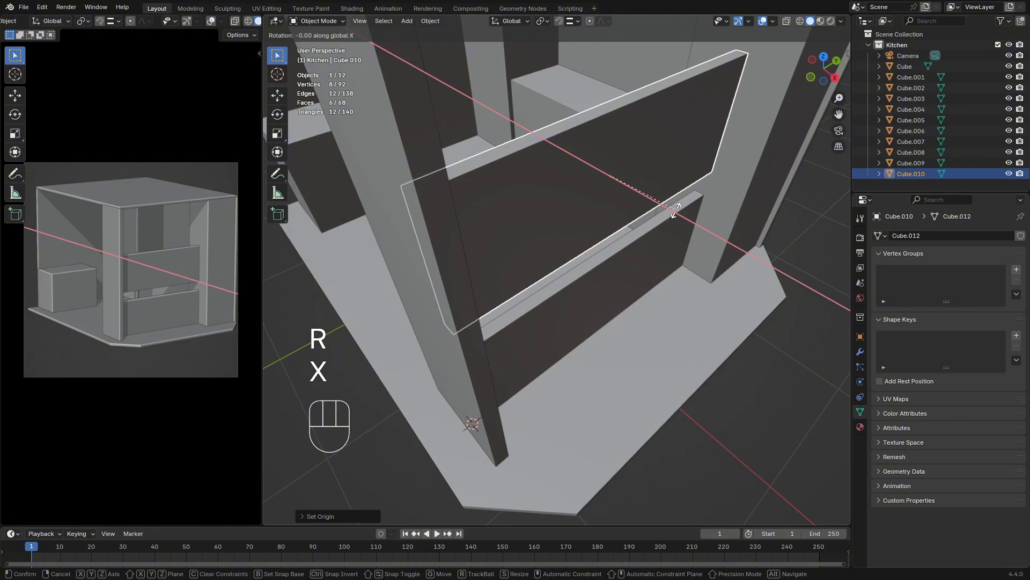
key(y)
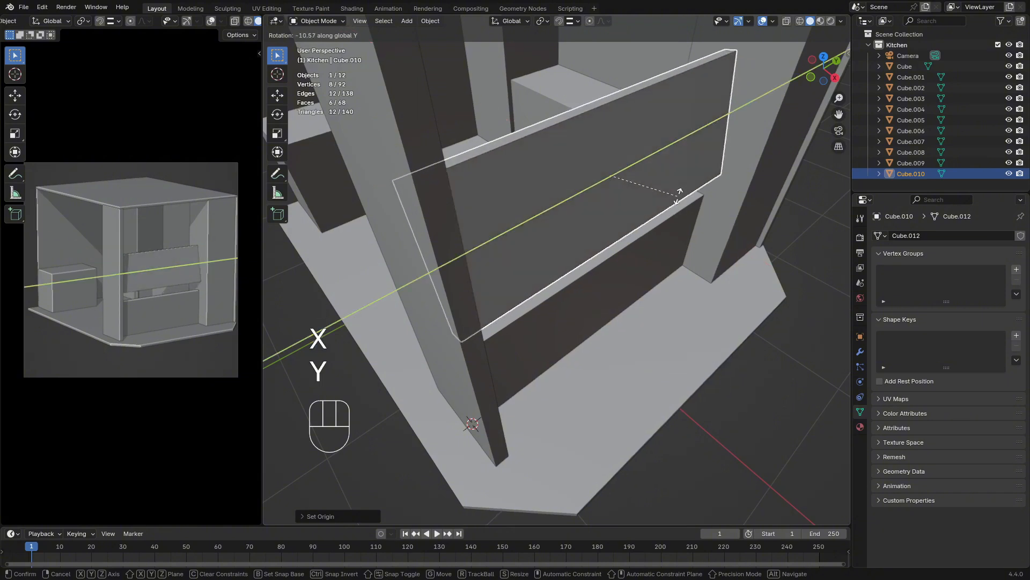
key(KP_9)
key(KP_0)
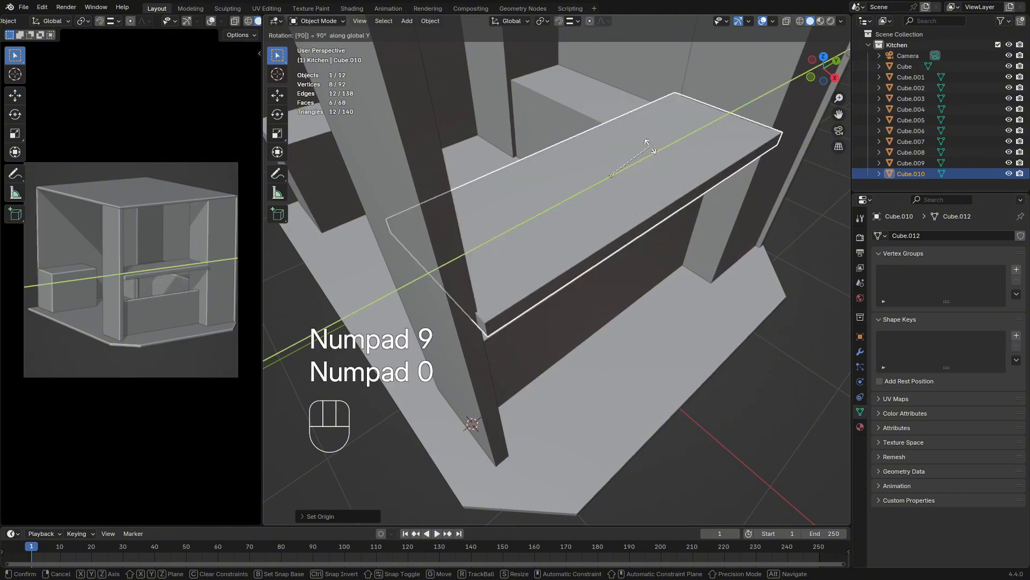
key(Return)
middle_drag(653, 184, 552, 159)
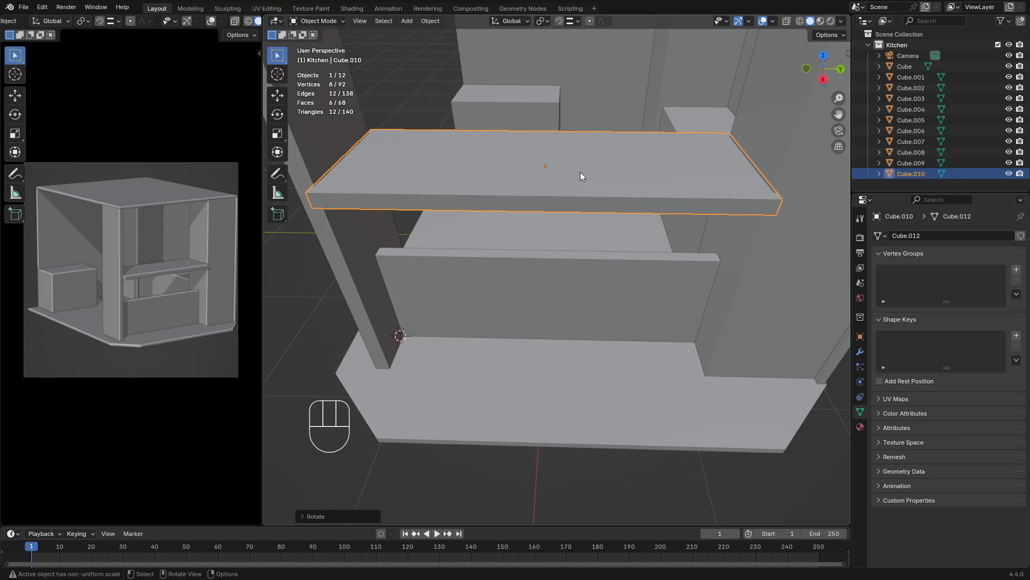
key(s)
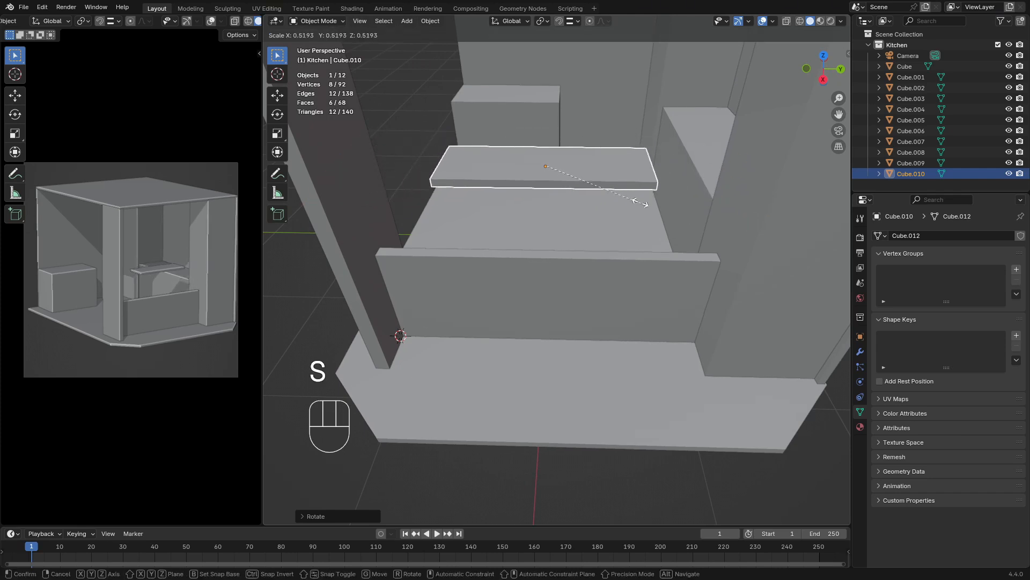
key(Escape)
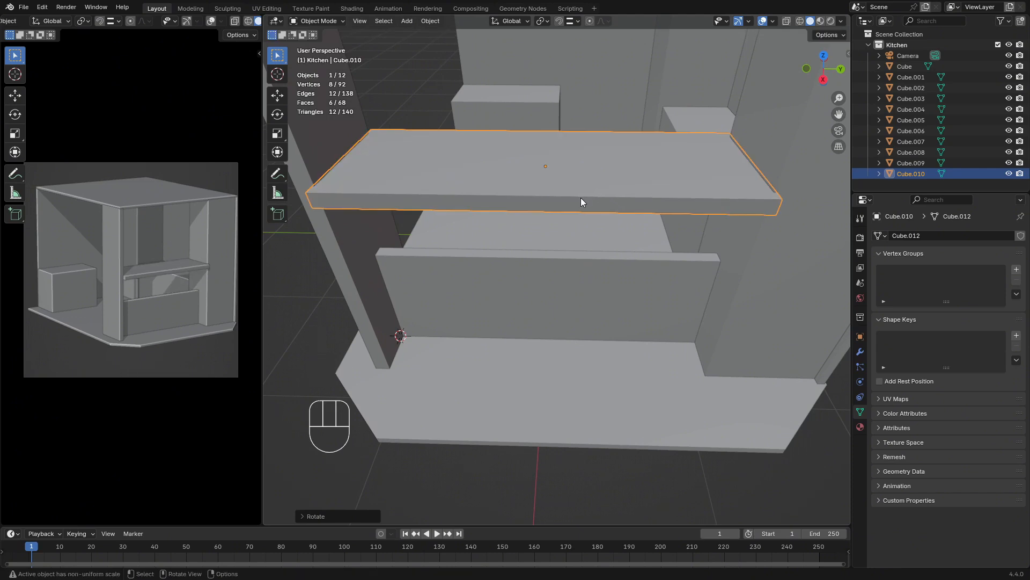
key(r)
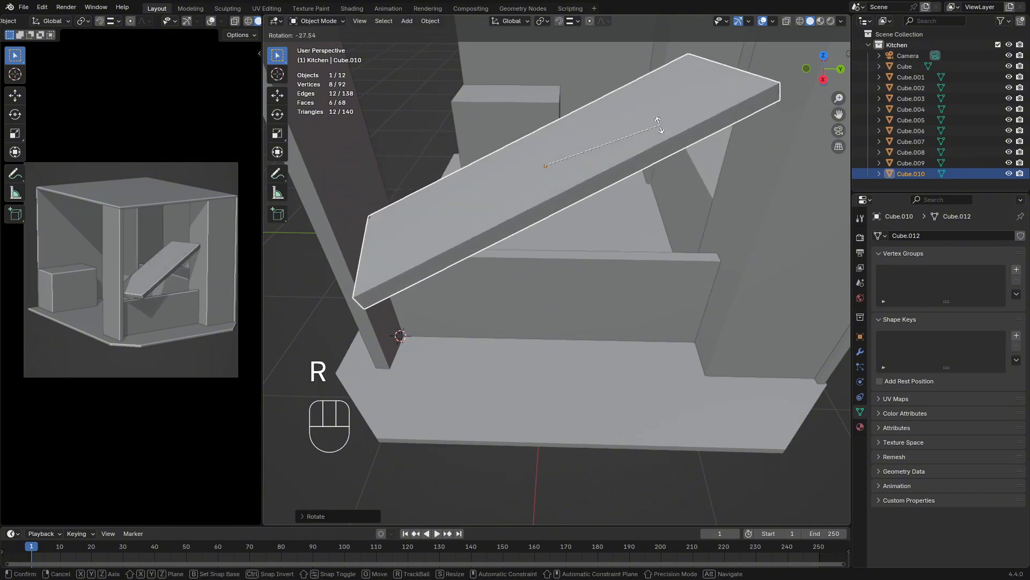
key(Escape)
Lower the countertop slab about 0.62 m along Z onto the top of the low wall
middle_drag(613, 238, 612, 226)
key(g)
key(z)
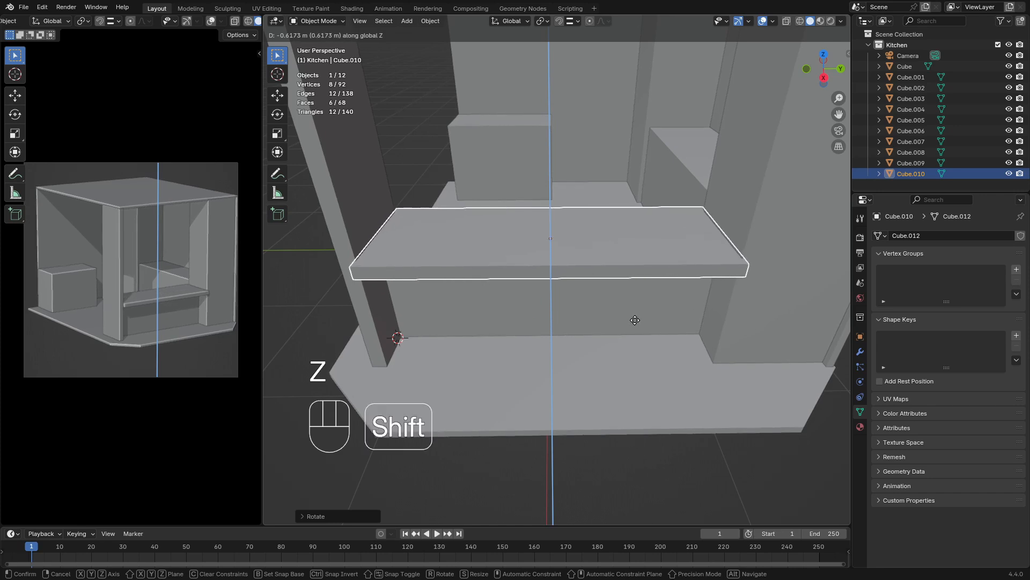
click(635, 322)
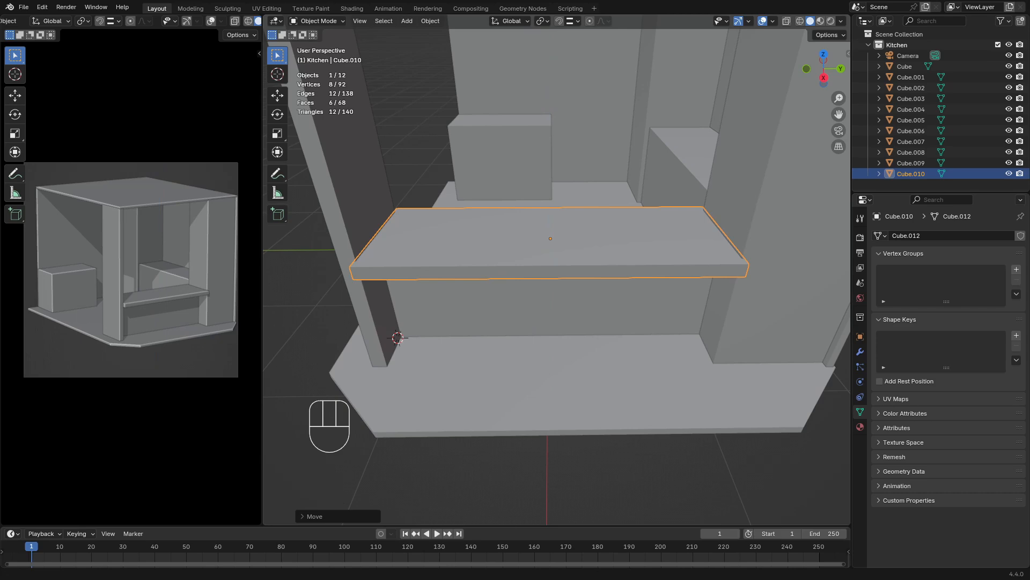
Reduce the countertop slab's depth by scaling it to about 0.78 along X, and deselect it
middle_drag(613, 215, 753, 253)
key(s)
key(x)
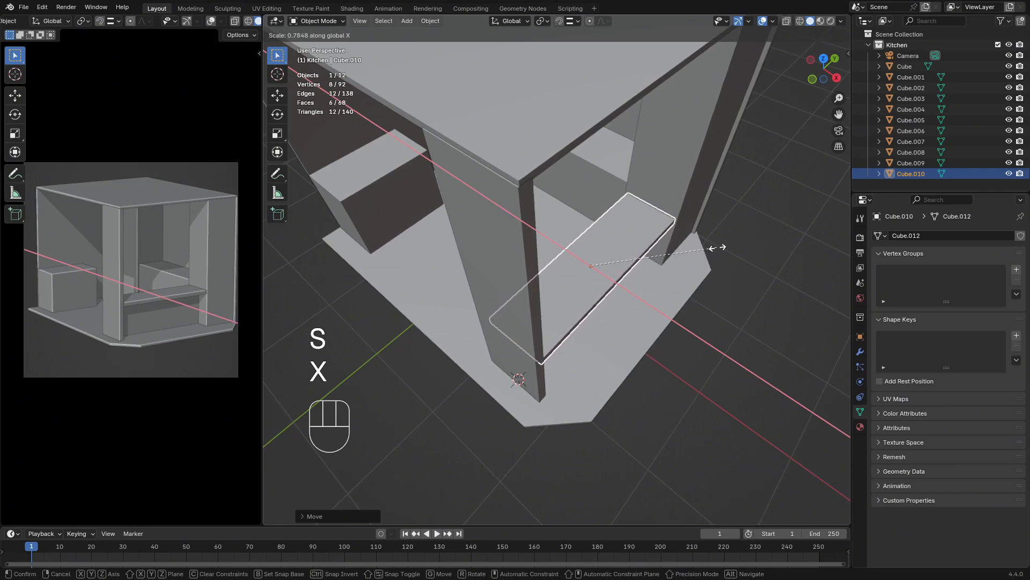
click(719, 249)
click(736, 255)
middle_drag(737, 256, 687, 272)
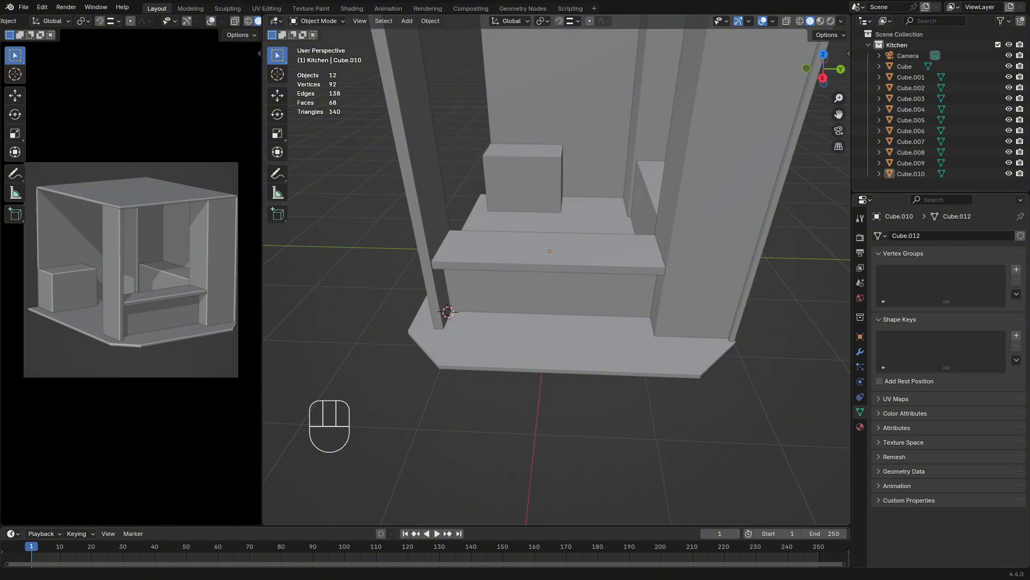
Examine the bar counter and its countertop in the reference illustration Environment_sketch.jpg
drag(0, 141, 609, 112)
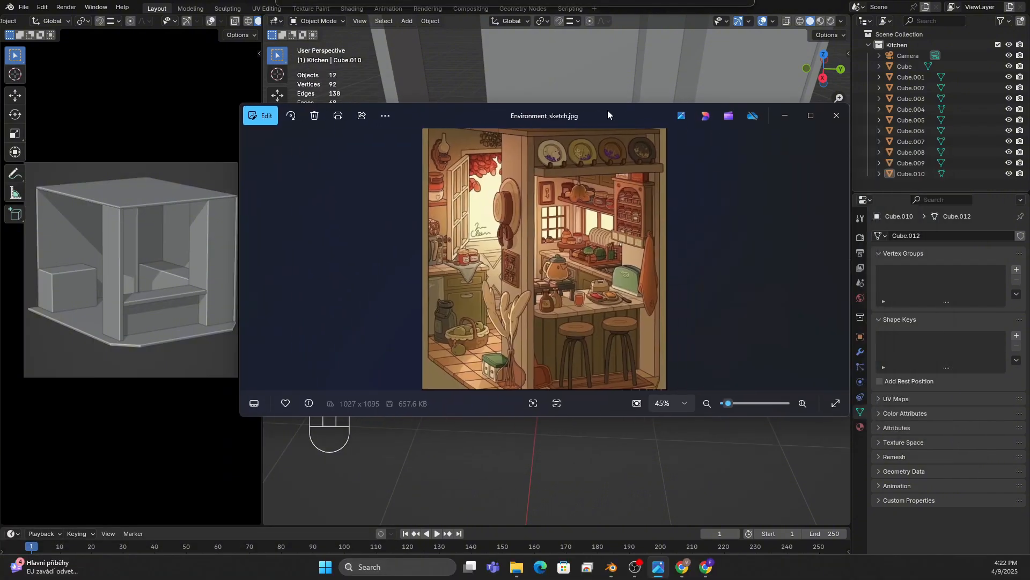
scroll(549, 331, up, 6)
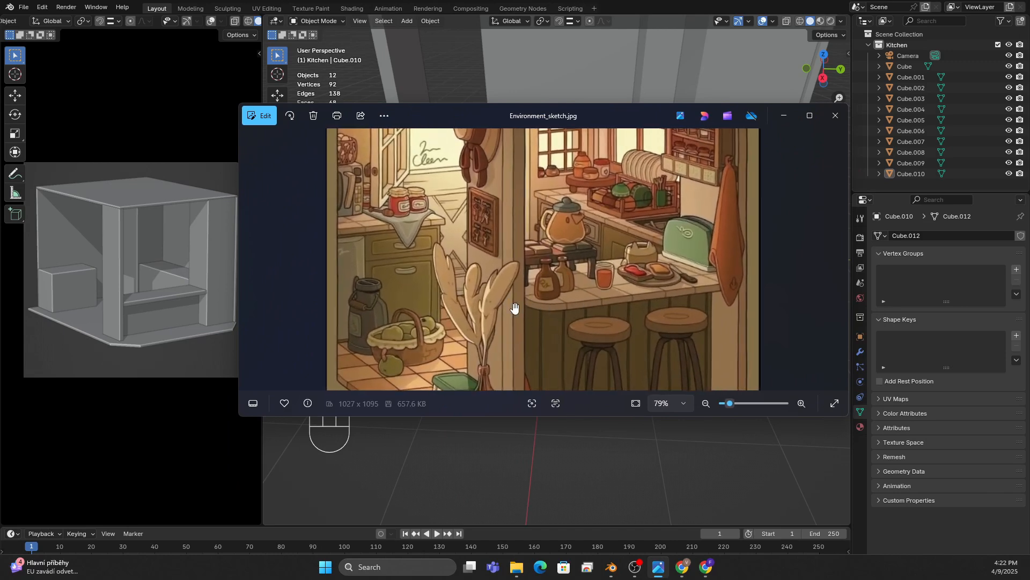
drag(641, 115, 0, 167)
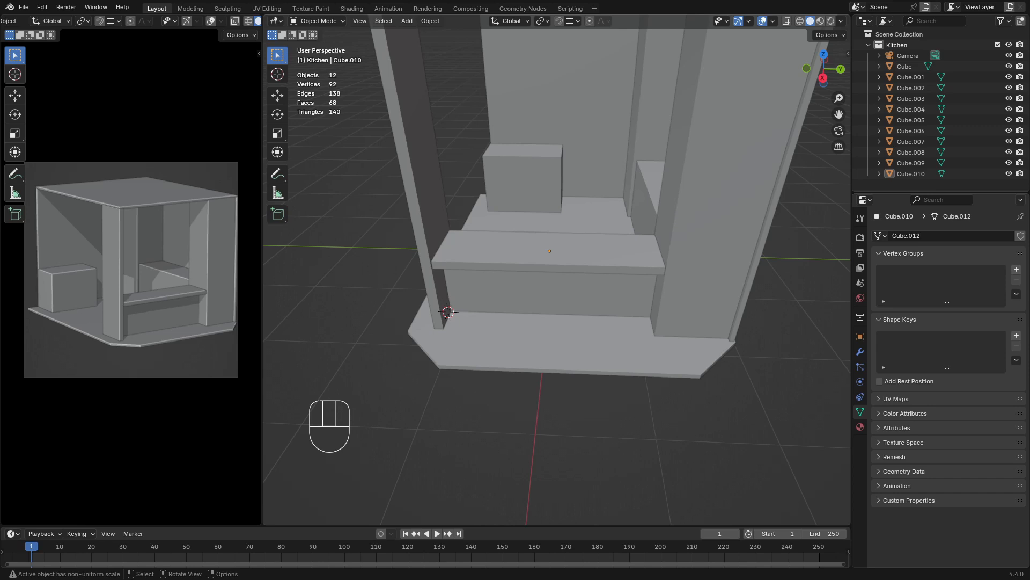
Select the bar countertop slab and scale it to about 0.99 along Y
middle_drag(561, 323, 594, 350)
scroll(594, 350, up, 4)
shift+middle_drag(495, 306, 501, 324)
click(502, 324)
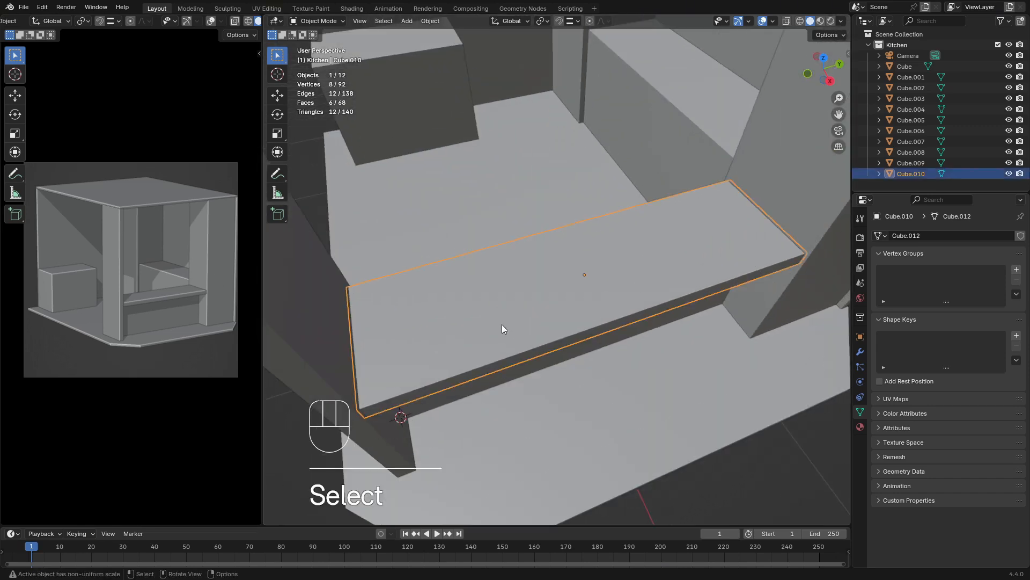
middle_drag(585, 317, 601, 308)
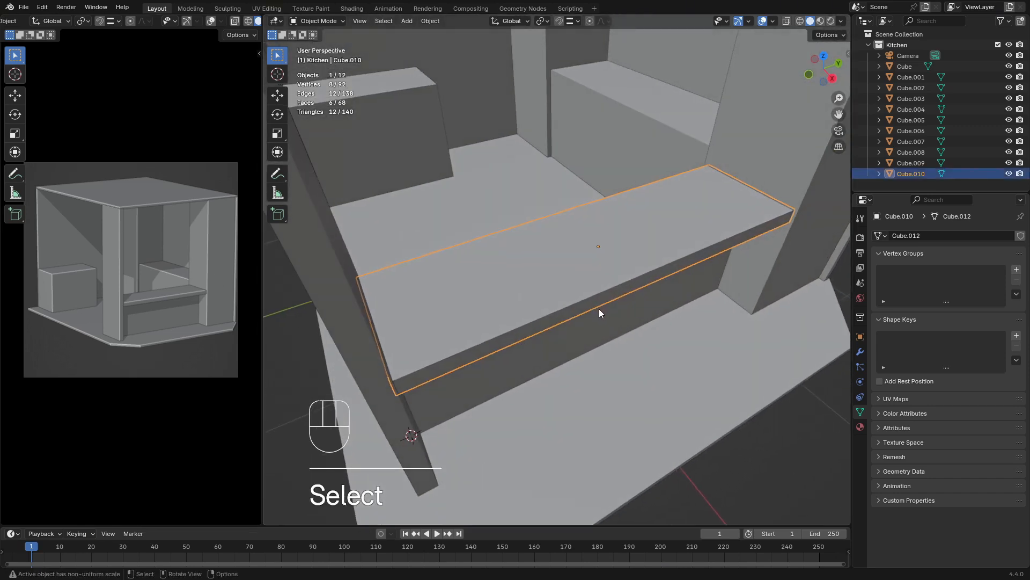
middle_drag(438, 342, 499, 332)
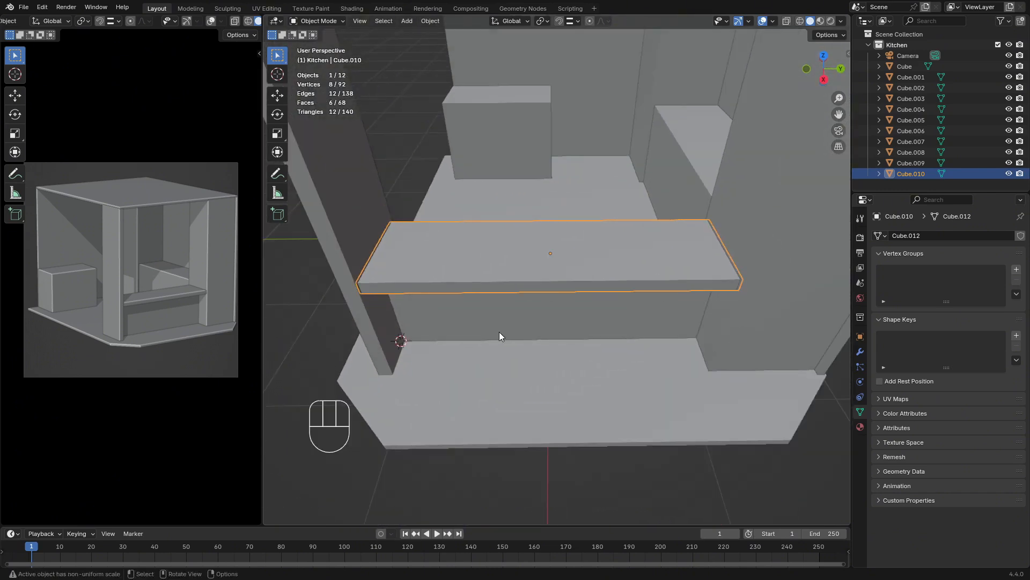
key(s)
key(x)
key(y)
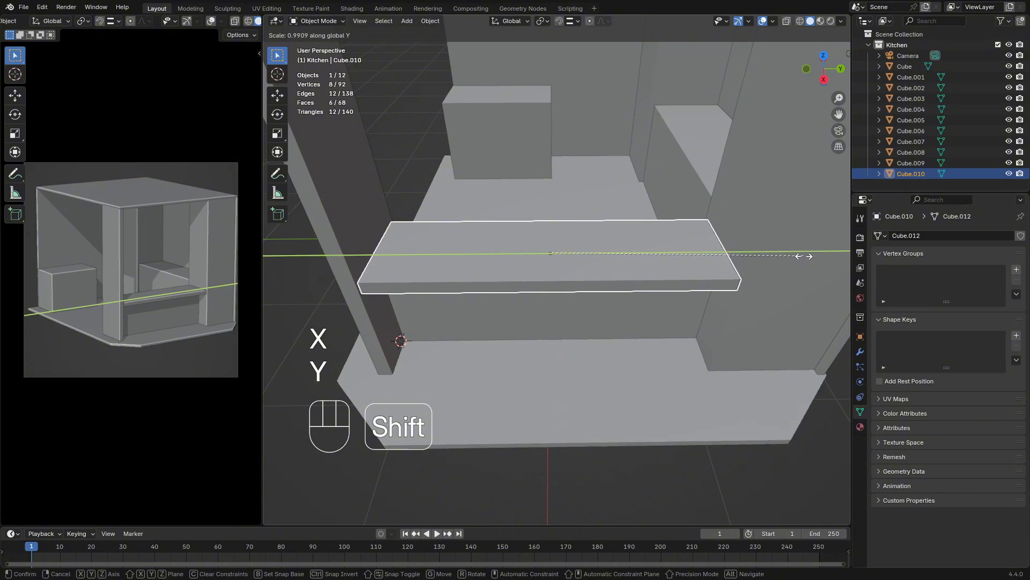
click(494, 271)
click(519, 266)
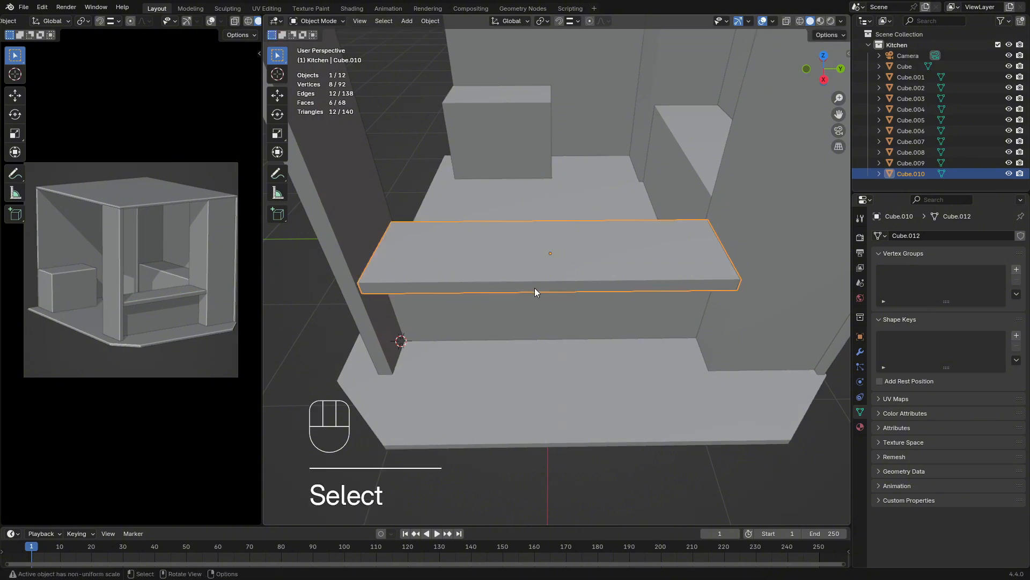
Isolate the countertop slab by hiding all other objects
middle_drag(500, 288, 382, 262)
middle_drag(378, 188, 543, 268)
scroll(435, 220, up, 2)
key(shift+h)
scroll(539, 311, down, 3)
scroll(538, 259, up, 1)
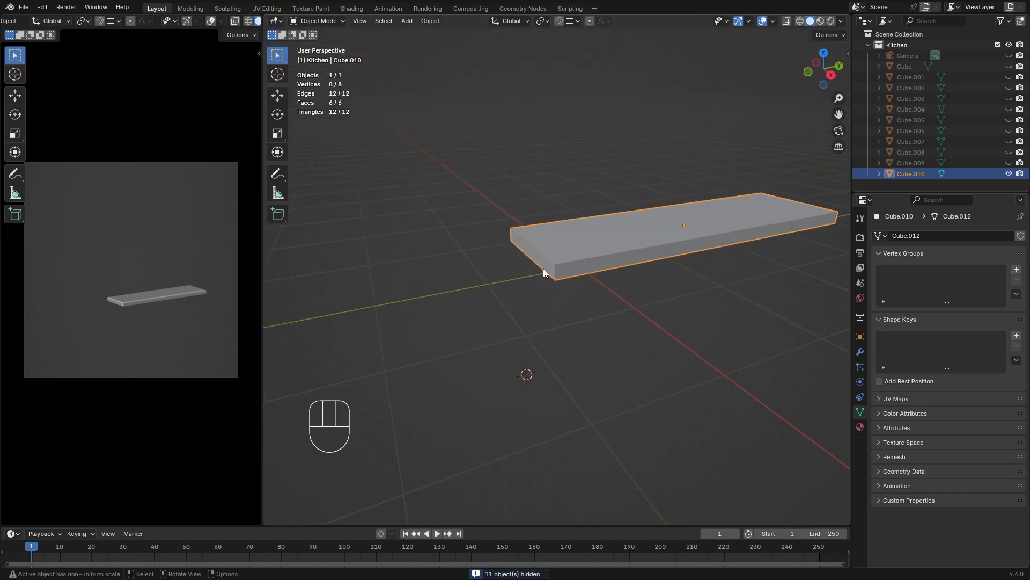
Select the two short vertical corner edges at the slab's end beside the narrow front wall, in Edit Mode
key(Tab)
key(2)
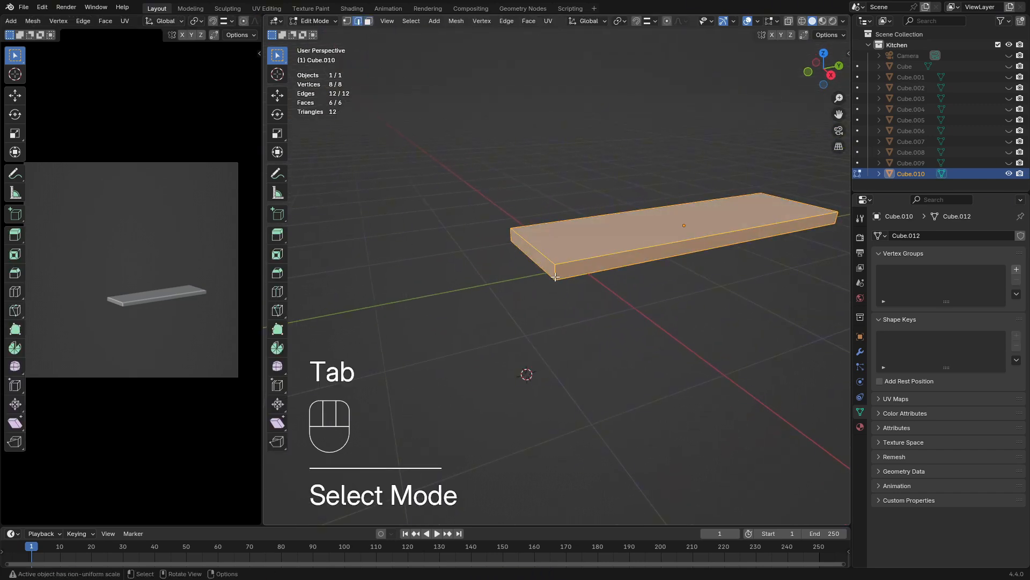
click(538, 320)
middle_drag(538, 319, 496, 275)
shift+click(548, 254)
scroll(537, 268, up, 2)
shift+middle_drag(576, 256, 523, 247)
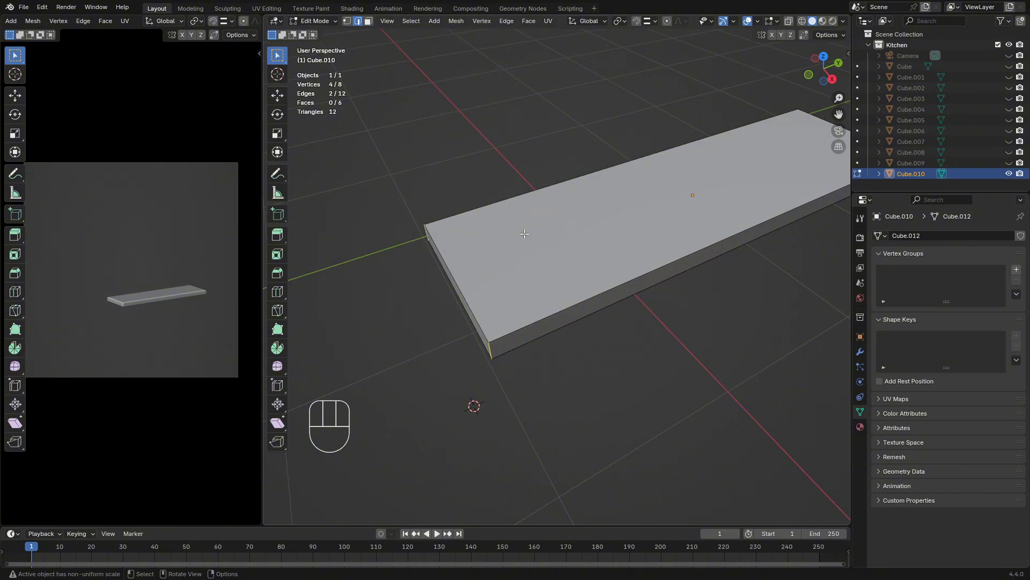
Return to Object Mode, unhide all objects and reselect only the countertop slab
key(Tab)
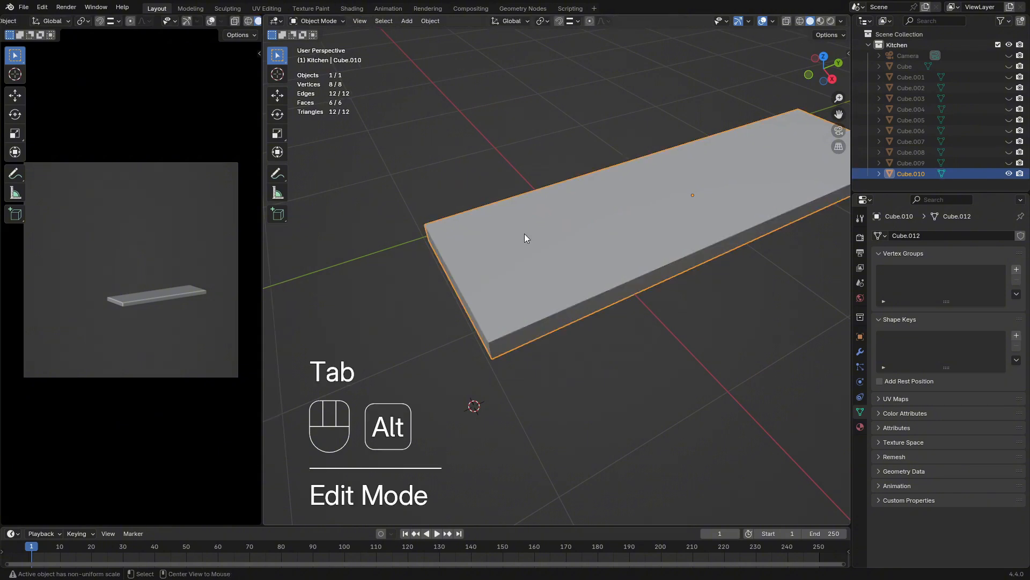
key(alt+h)
middle_drag(555, 279, 570, 242)
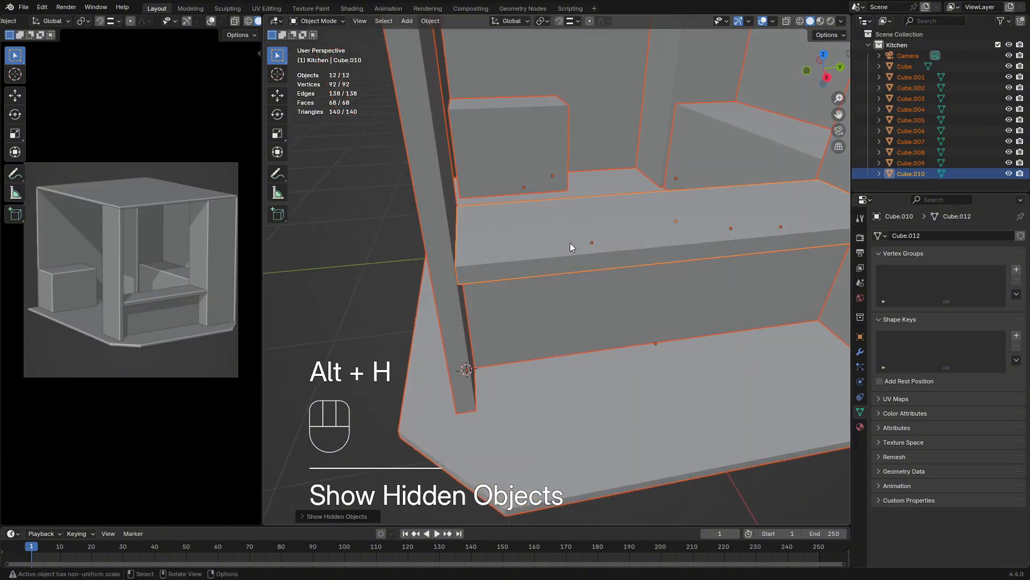
click(571, 242)
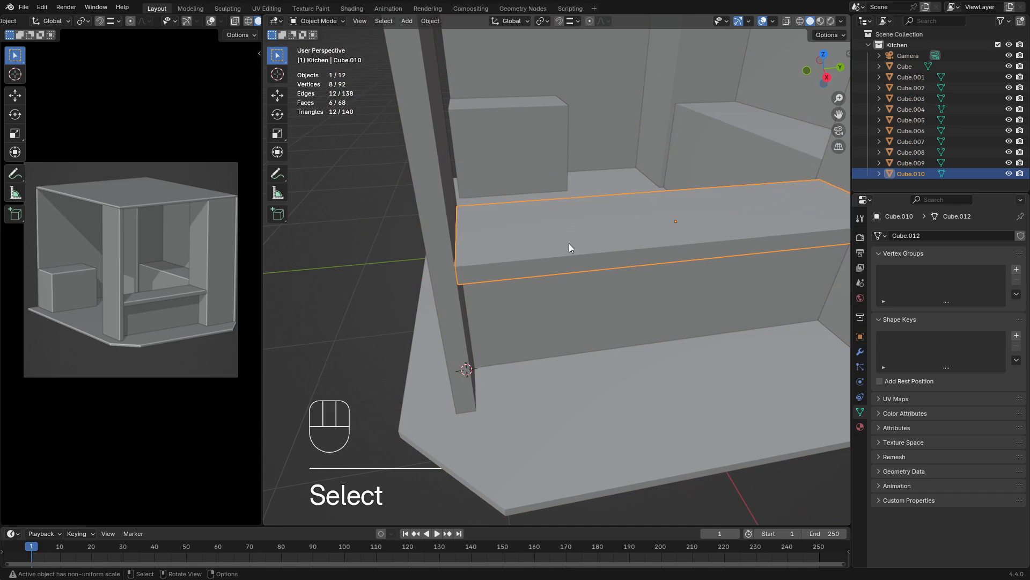
key(Tab)
key(ctrl+b)
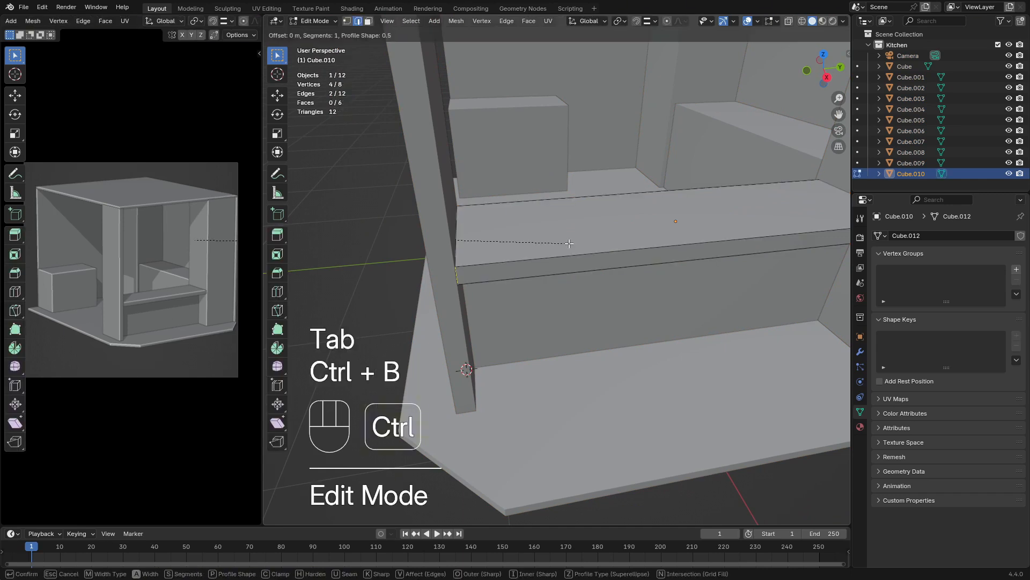
key(Escape)
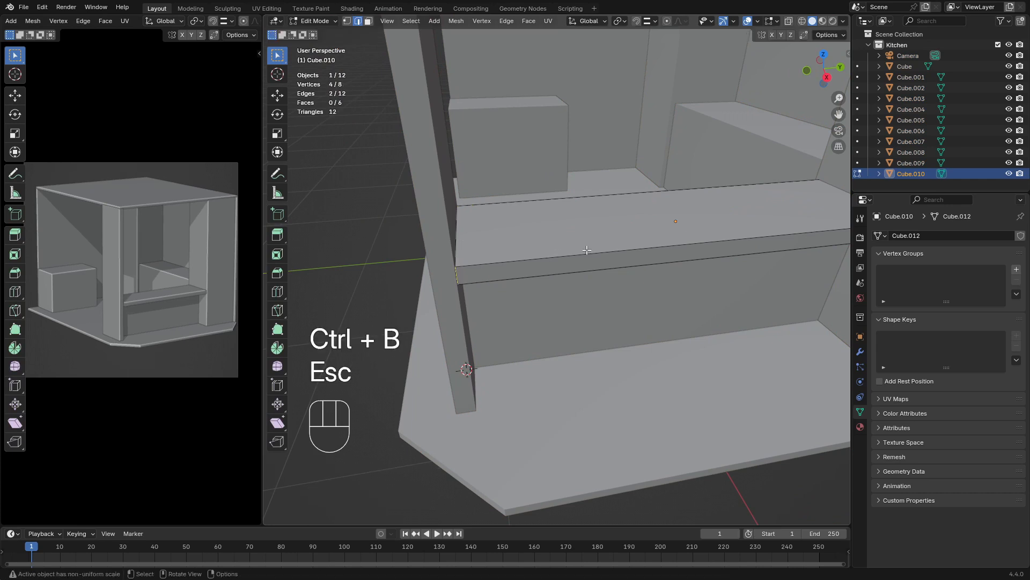
key(ctrl+b)
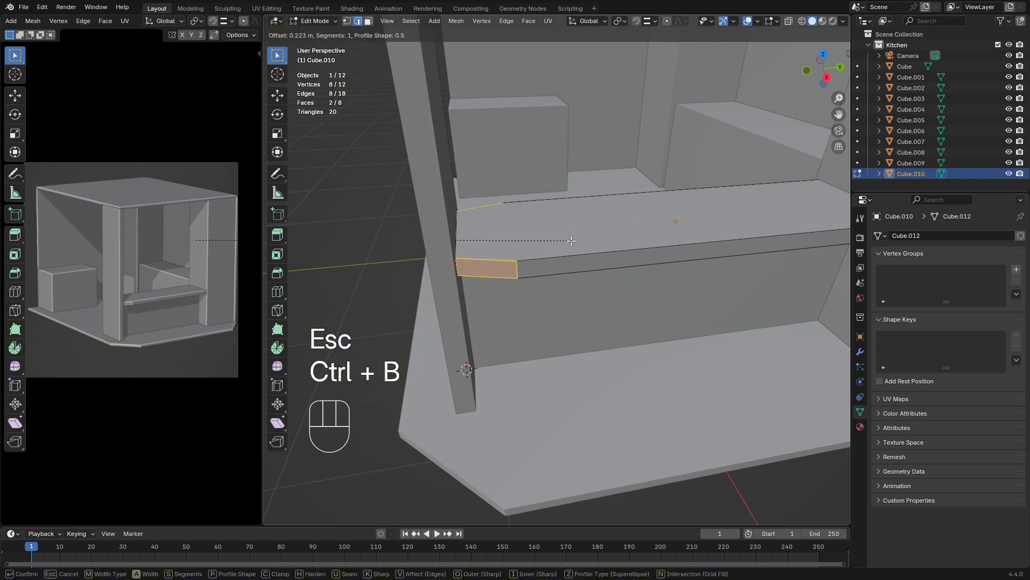
key(Escape)
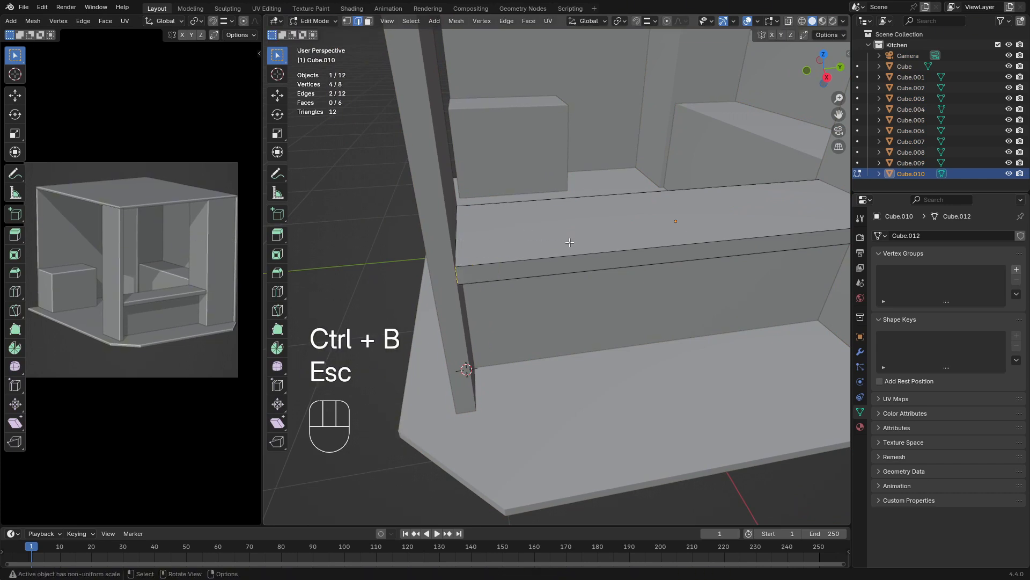
Apply Rotation & Scale to the countertop slab in Object Mode
key(Tab)
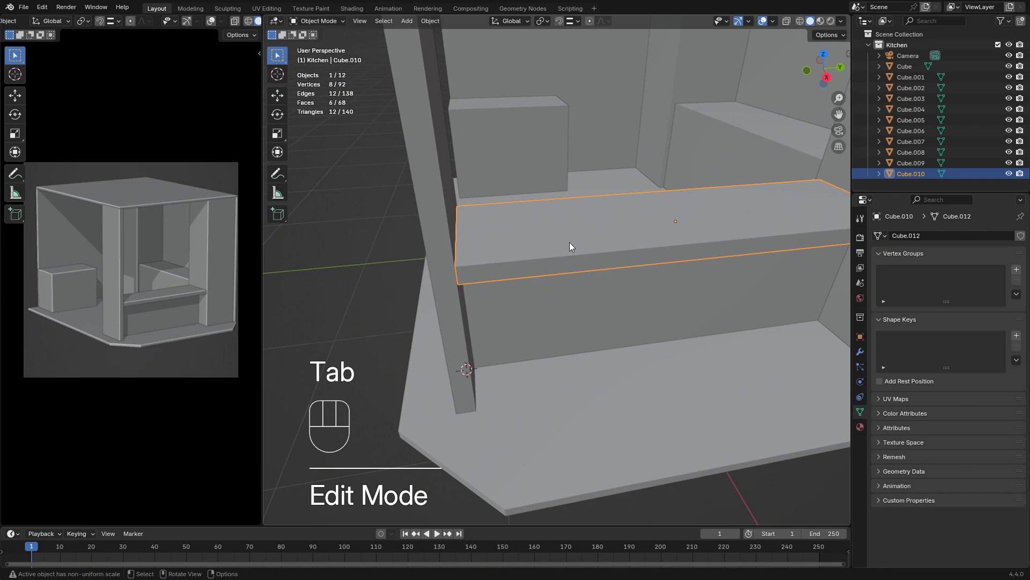
key(ctrl)
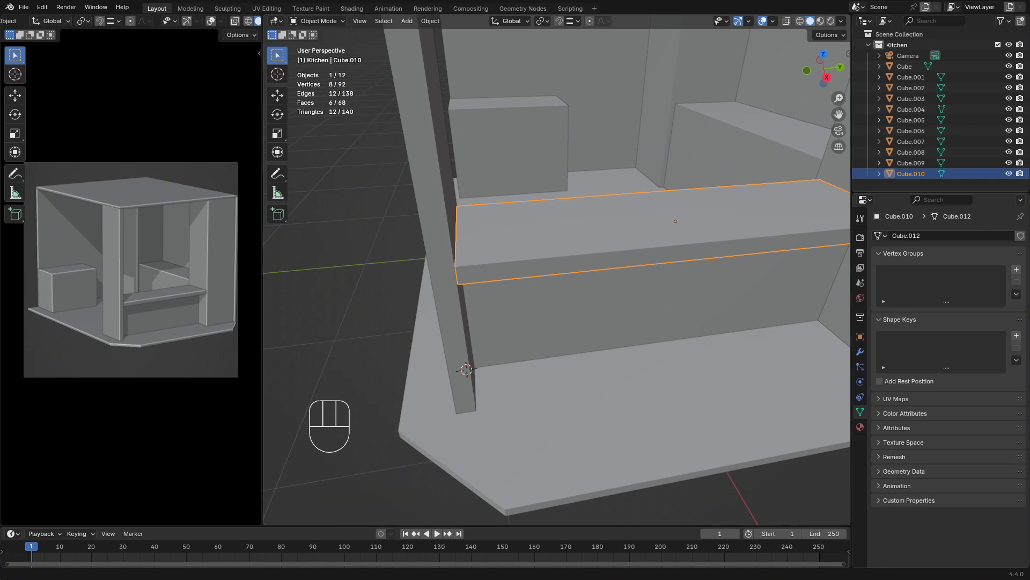
key(Tab)
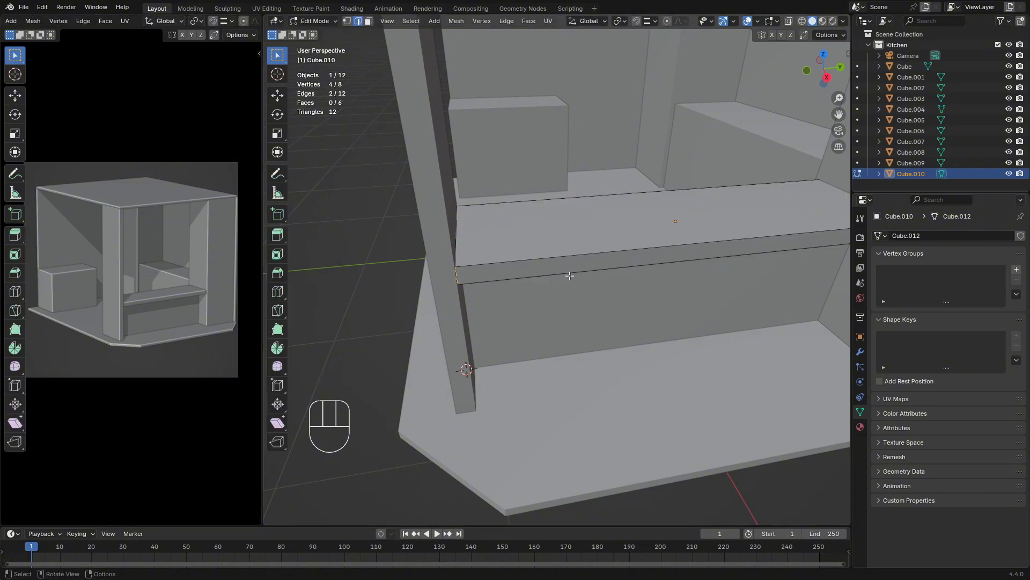
middle_drag(569, 276, 564, 279)
key(Tab)
key(ctrl)
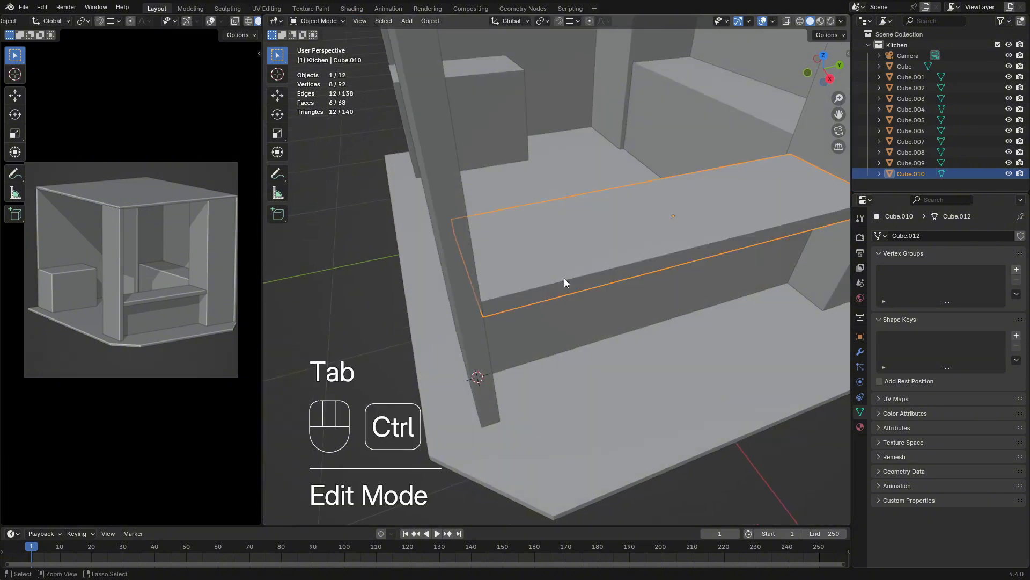
key(ctrl+a)
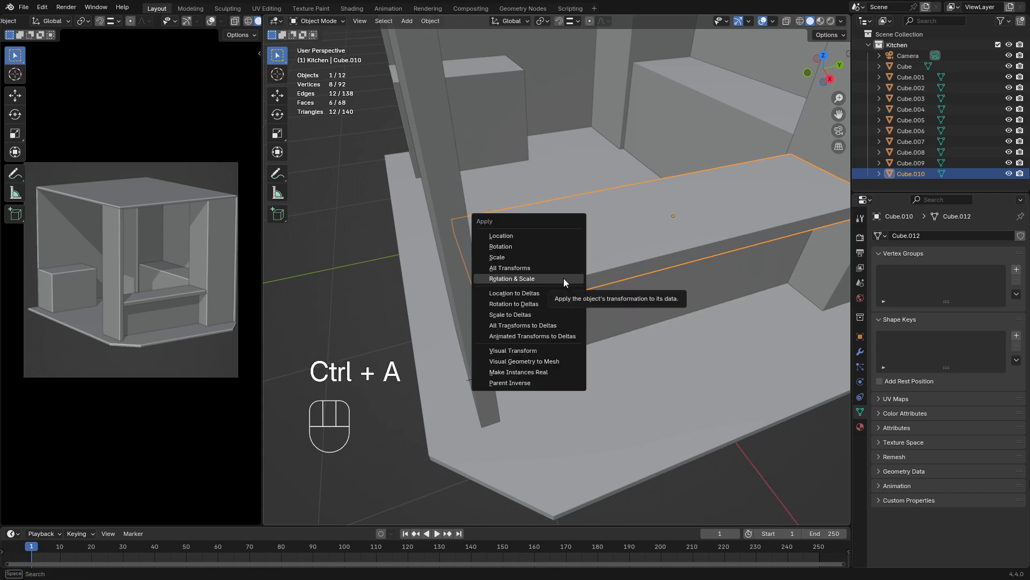
click(564, 278)
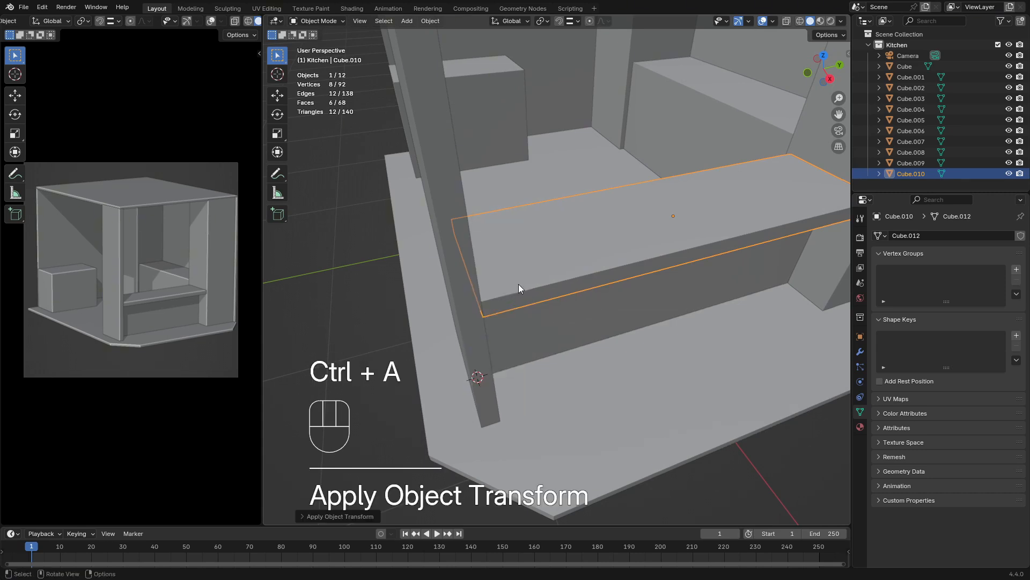
Round the slab's two selected corner edges with a bevel about 0.21 m wide and 12 segments, and leave Edit Mode
middle_drag(526, 284, 504, 282)
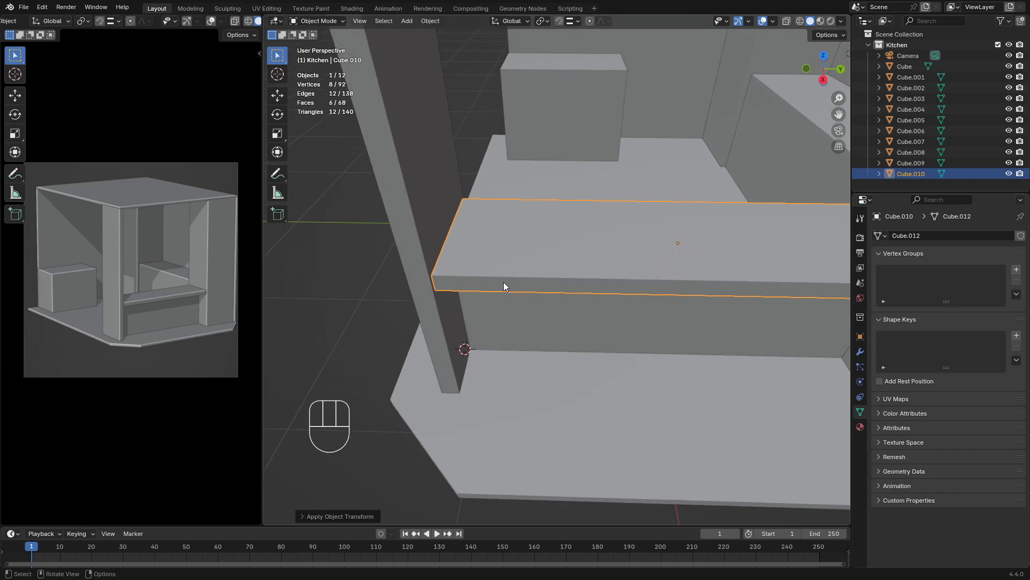
key(Tab)
key(ctrl+b)
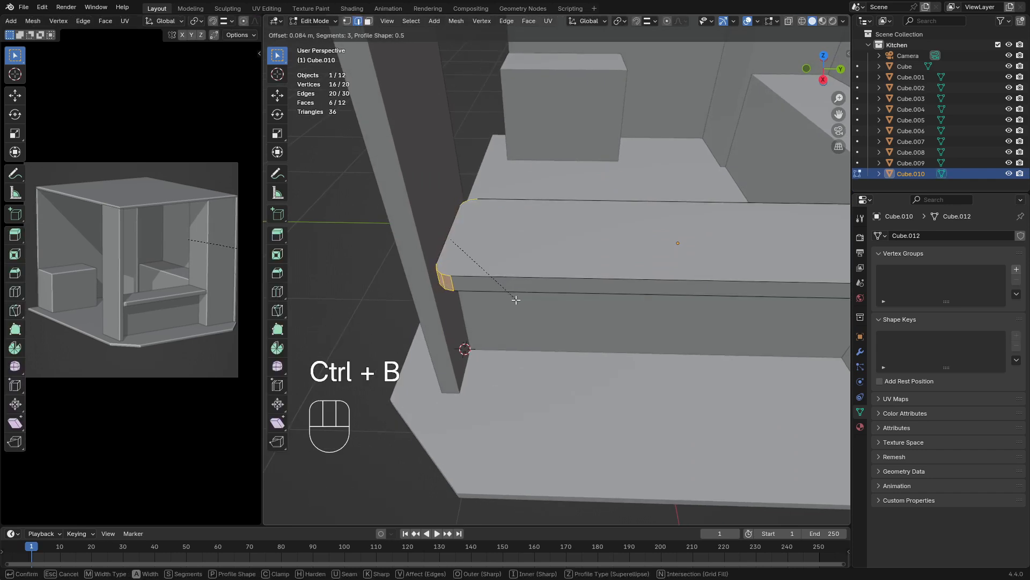
scroll(516, 300, up, 5)
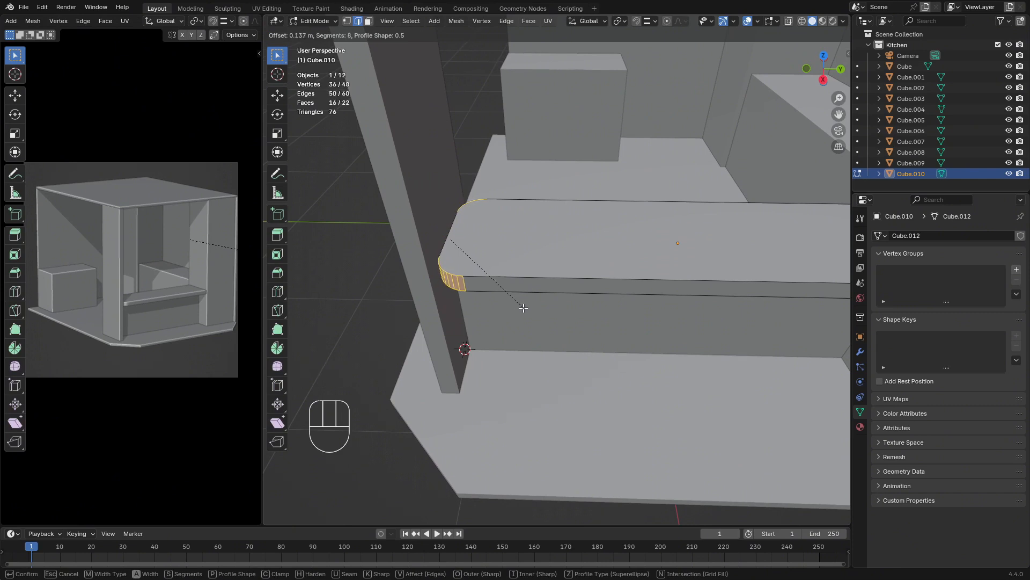
scroll(532, 309, up, 2)
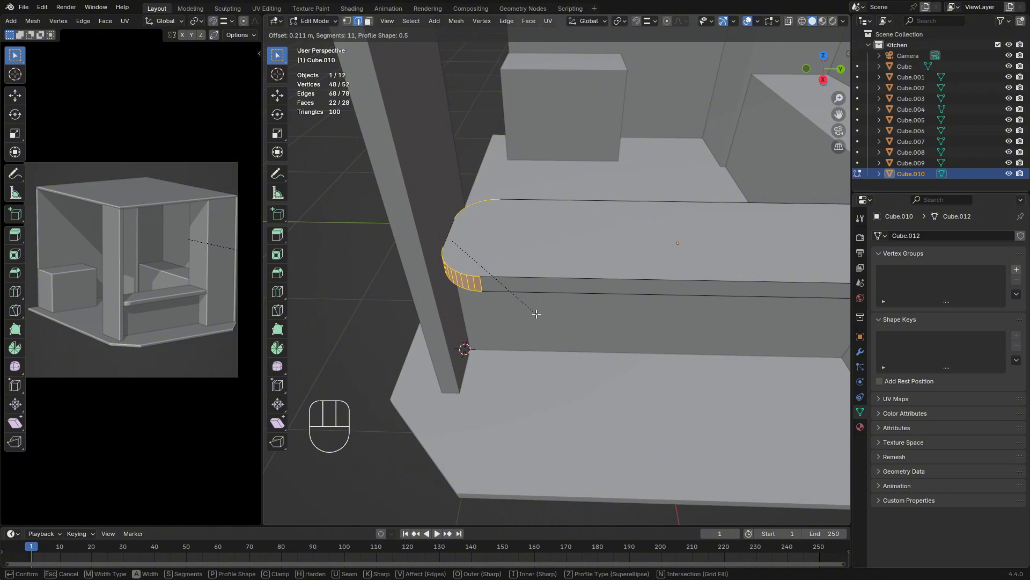
scroll(536, 313, up, 1)
click(535, 314)
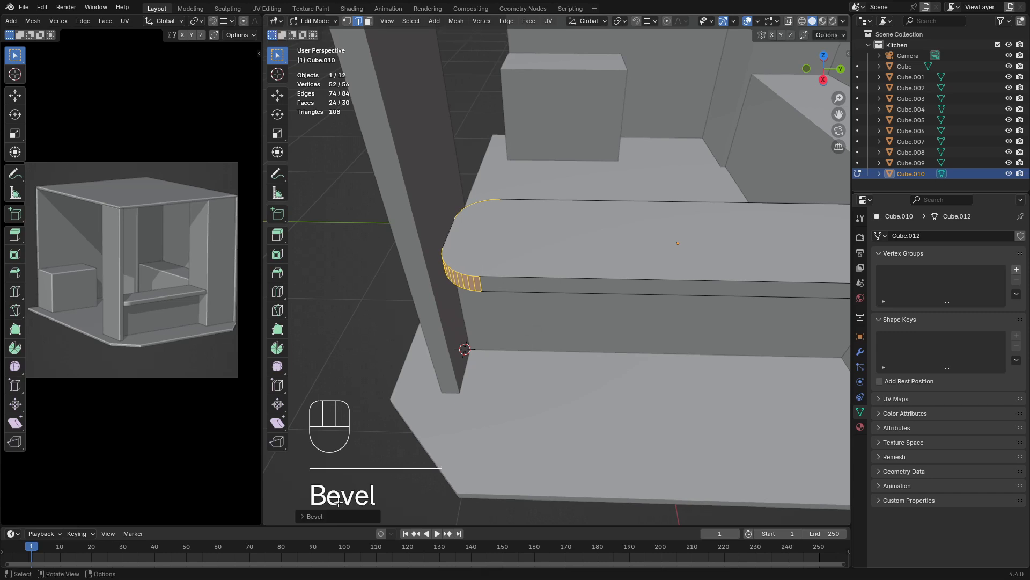
click(314, 516)
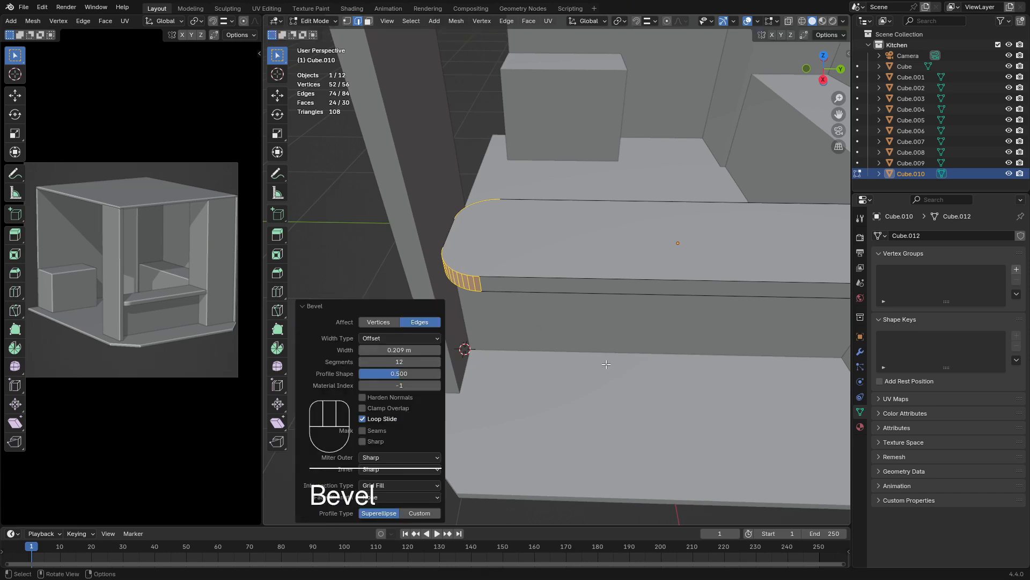
click(306, 308)
middle_drag(475, 337, 628, 344)
key(Tab)
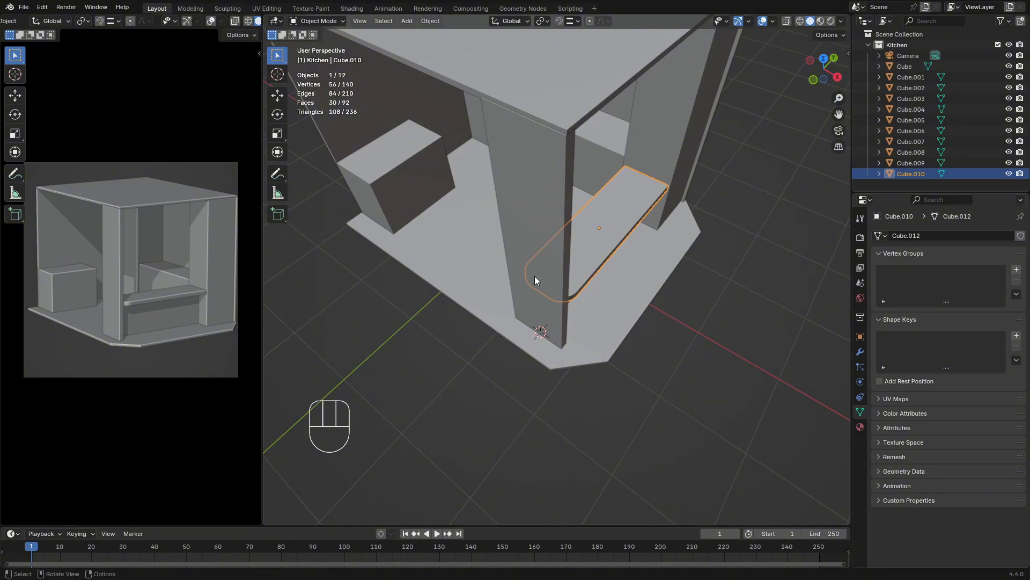
Isolate the low bar wall and its countertop together by hiding all other objects
middle_drag(535, 275, 474, 210)
scroll(580, 207, down, 4)
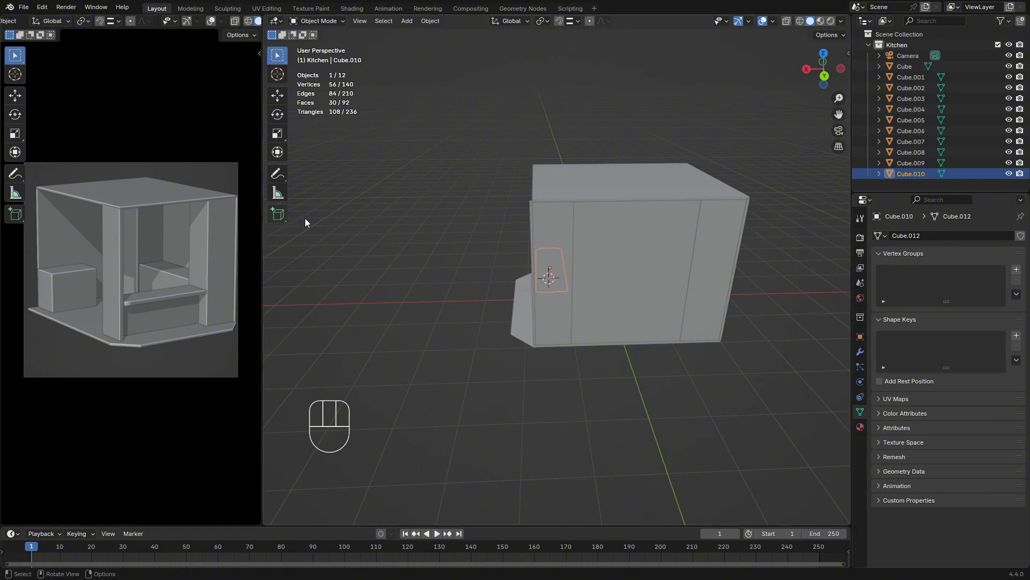
middle_drag(536, 279, 611, 273)
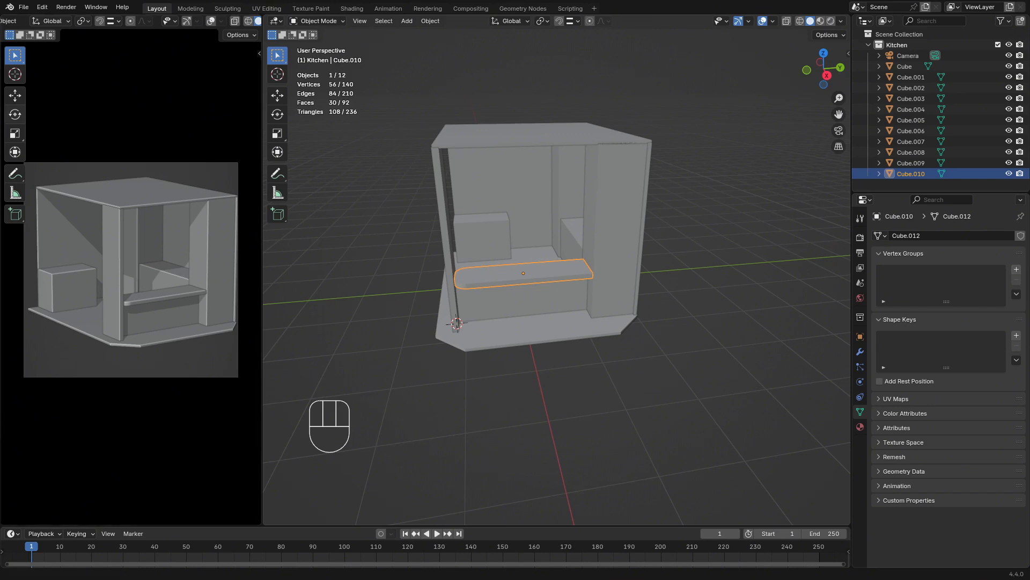
scroll(584, 243, up, 2)
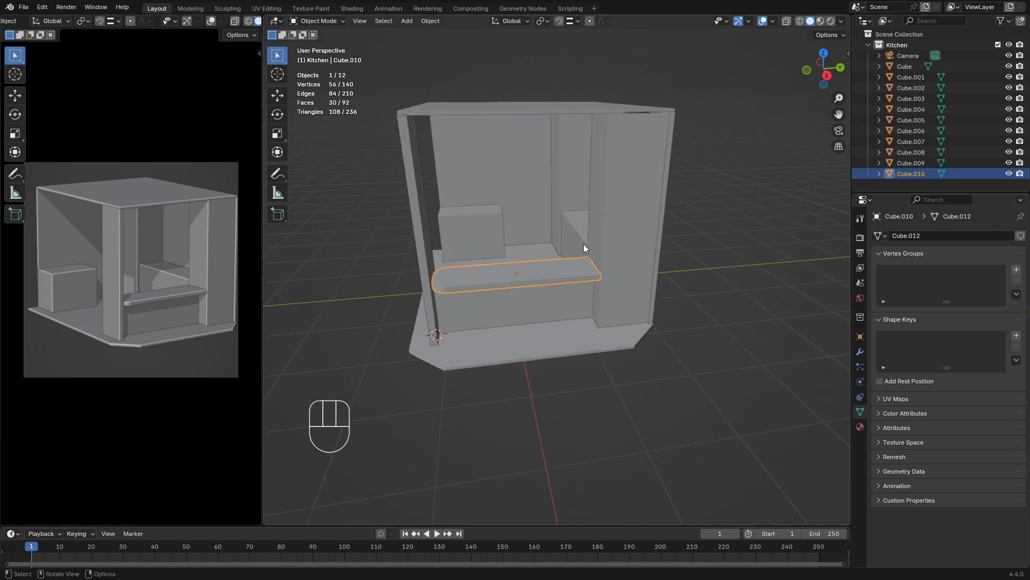
click(578, 292)
scroll(558, 285, up, 5)
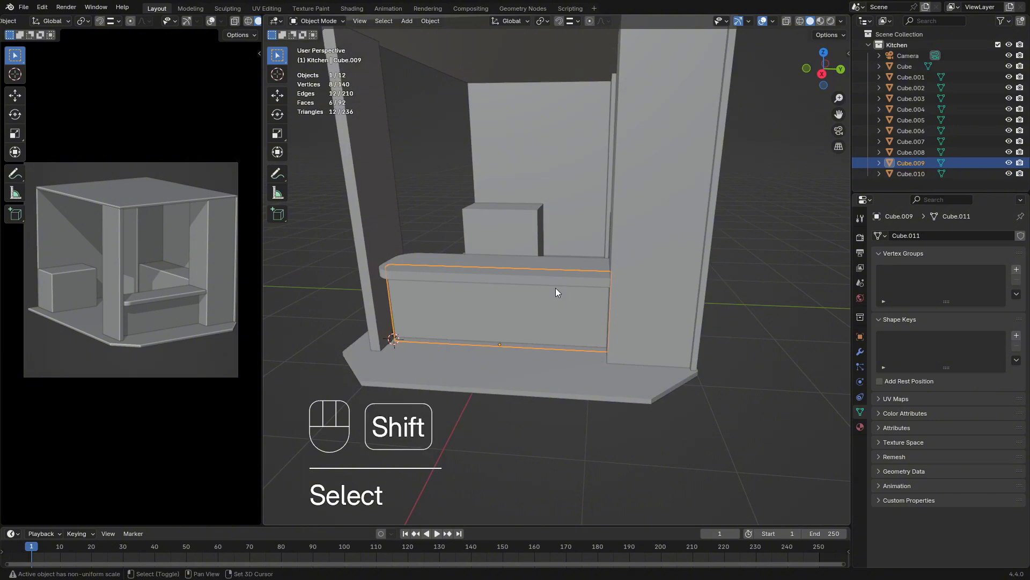
shift+click(551, 282)
key(shift+h)
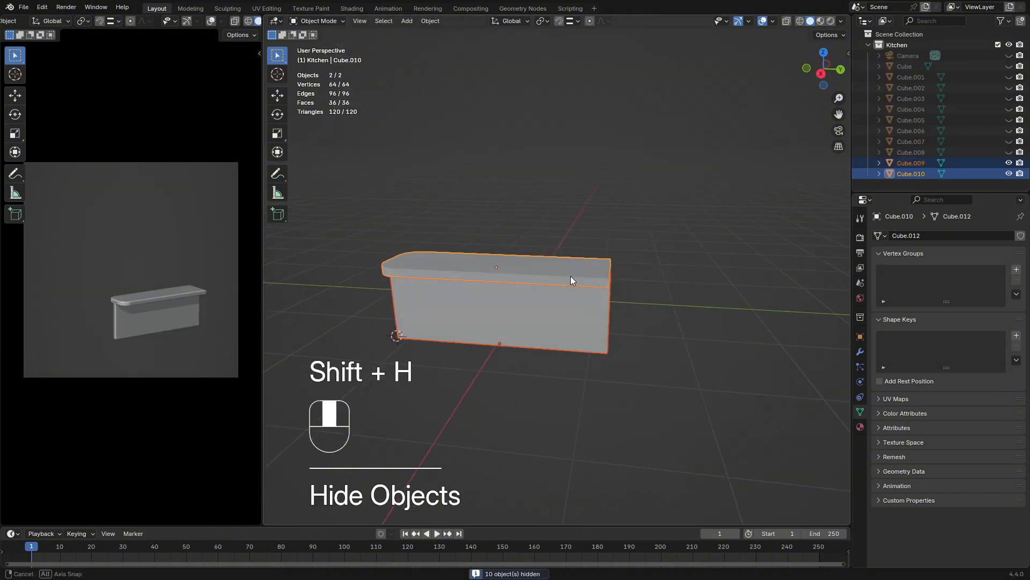
In Edit Mode for both objects, shorten the bar wall and countertop together by moving their square end faces inward along Y
middle_drag(571, 276, 534, 261)
key(Tab)
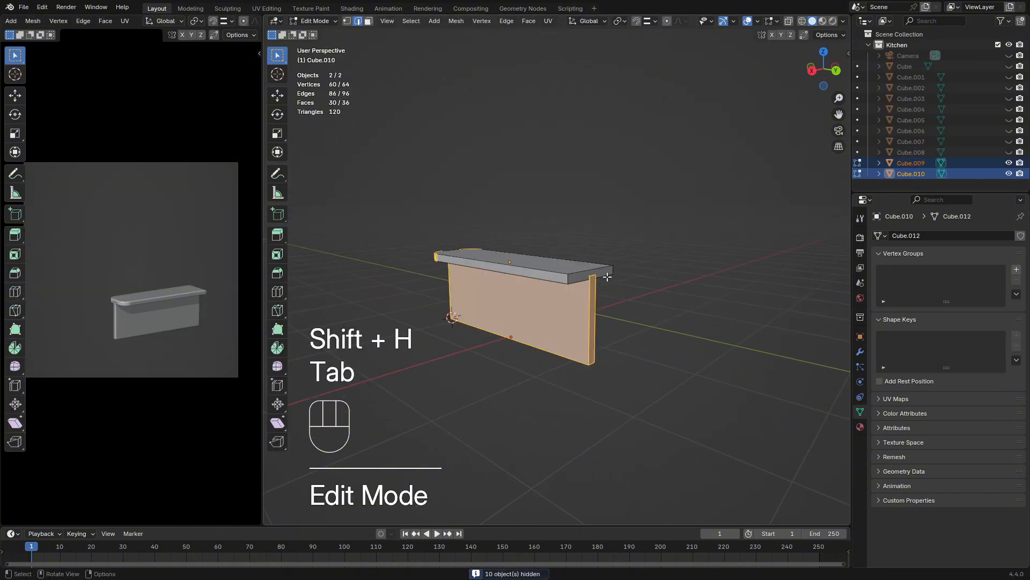
key(3)
click(596, 272)
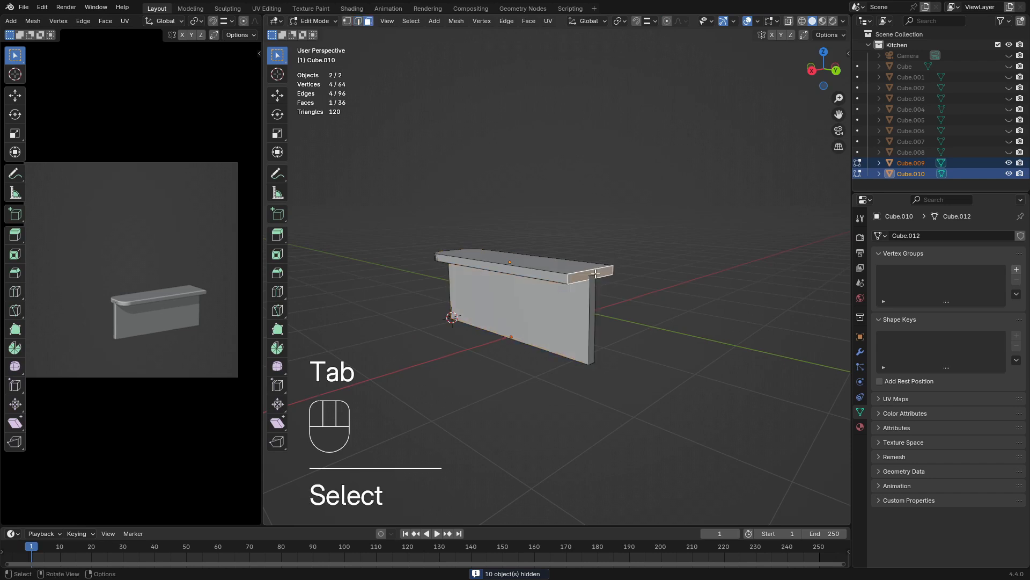
shift+click(593, 292)
middle_drag(619, 308, 637, 315)
key(g)
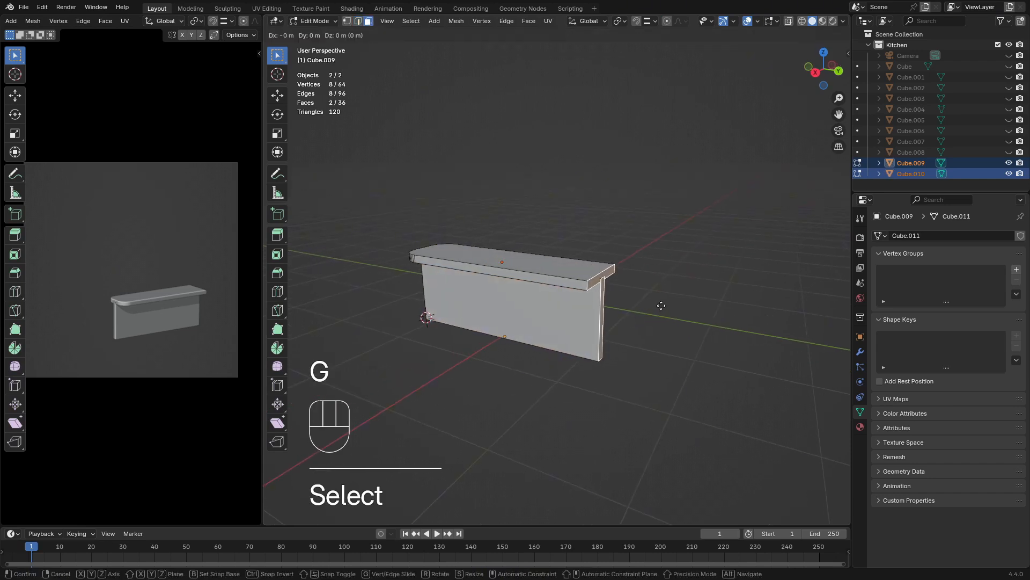
key(x)
key(y)
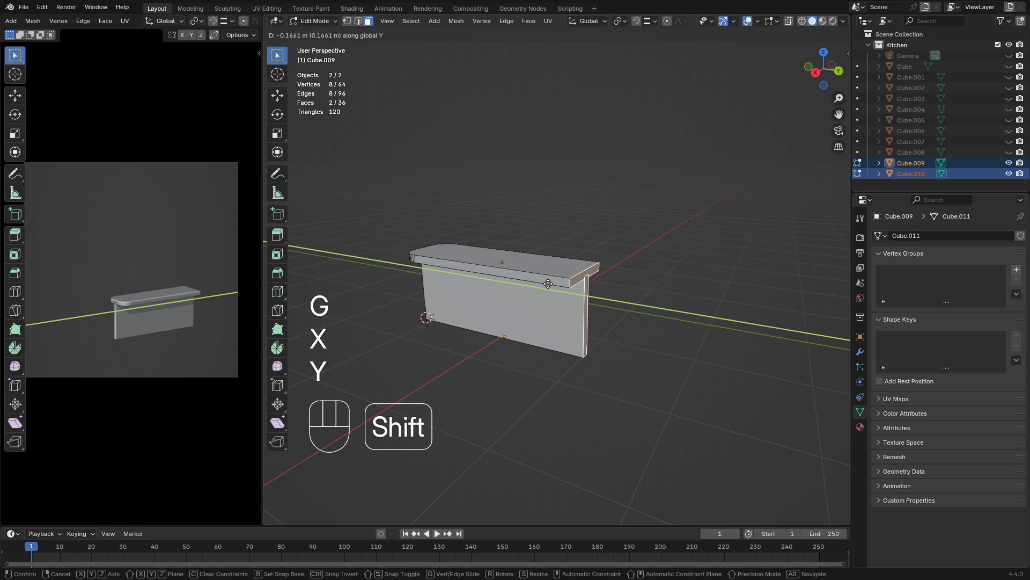
click(519, 281)
key(Tab)
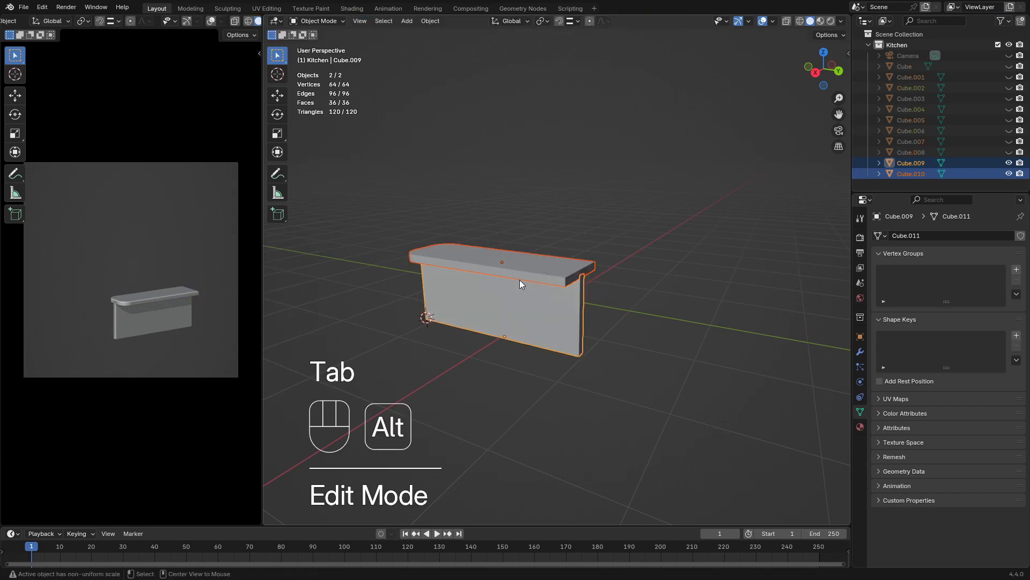
Unhide all objects and scale the wide front pillar by about 1.16 in X and Y, keeping its height locked
key(alt+h)
middle_drag(568, 295, 586, 269)
click(623, 266)
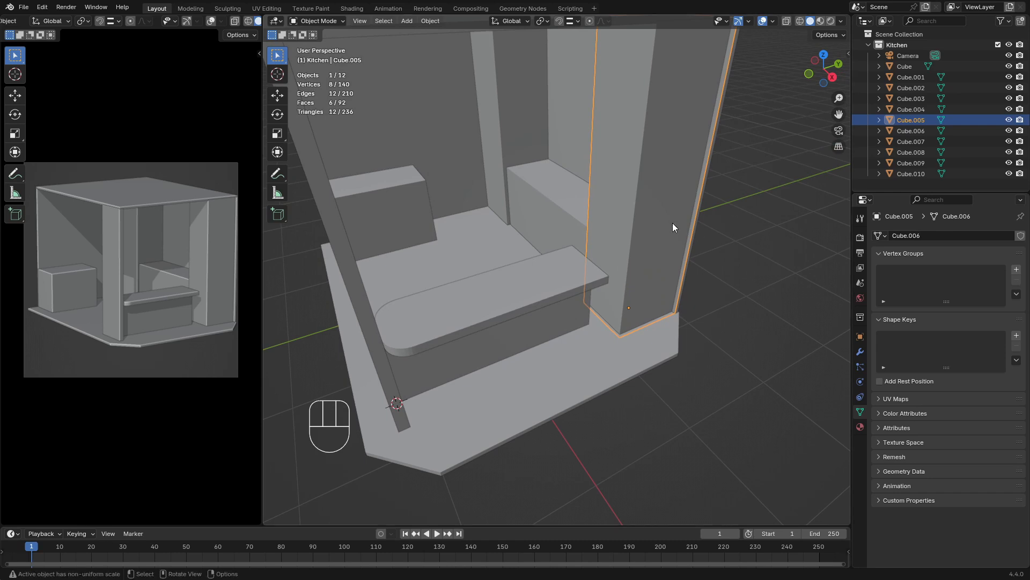
scroll(666, 223, down, 4)
key(s)
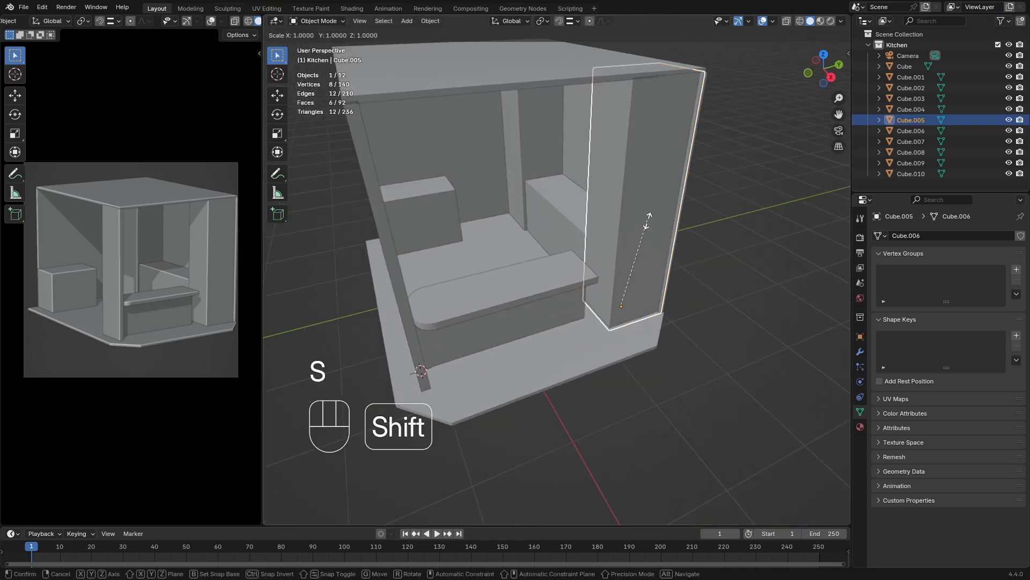
key(shift+y)
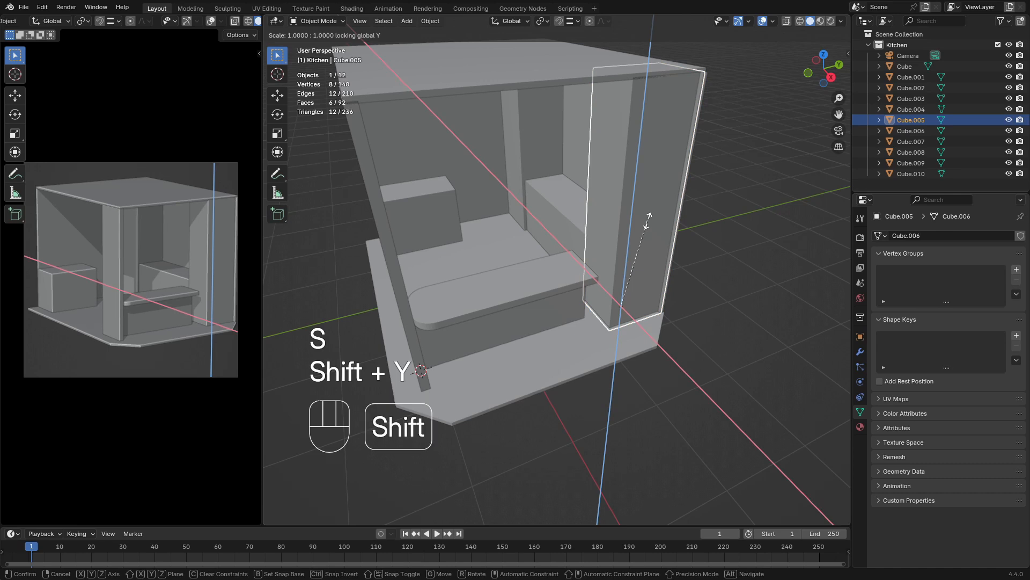
key(shift+z)
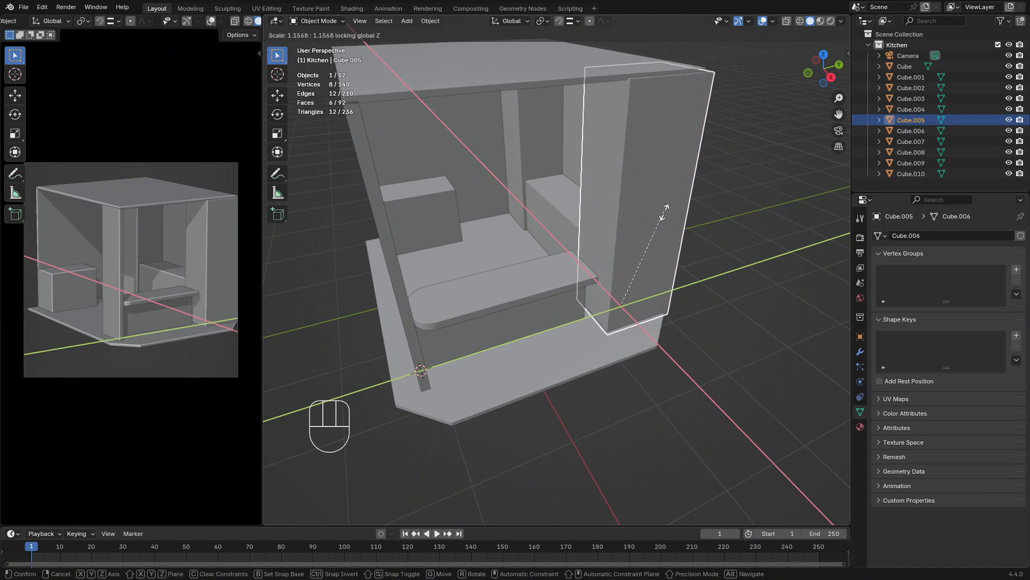
click(664, 217)
Move the enlarged pillar about -0.14 m along Y toward the bar
middle_drag(665, 221, 609, 217)
key(g)
key(x)
key(y)
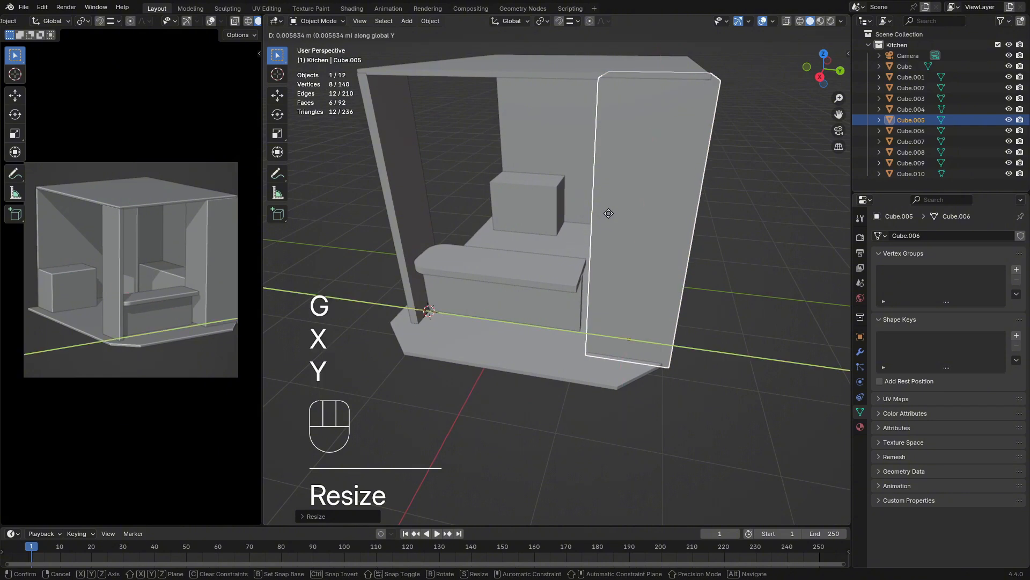
key(shift)
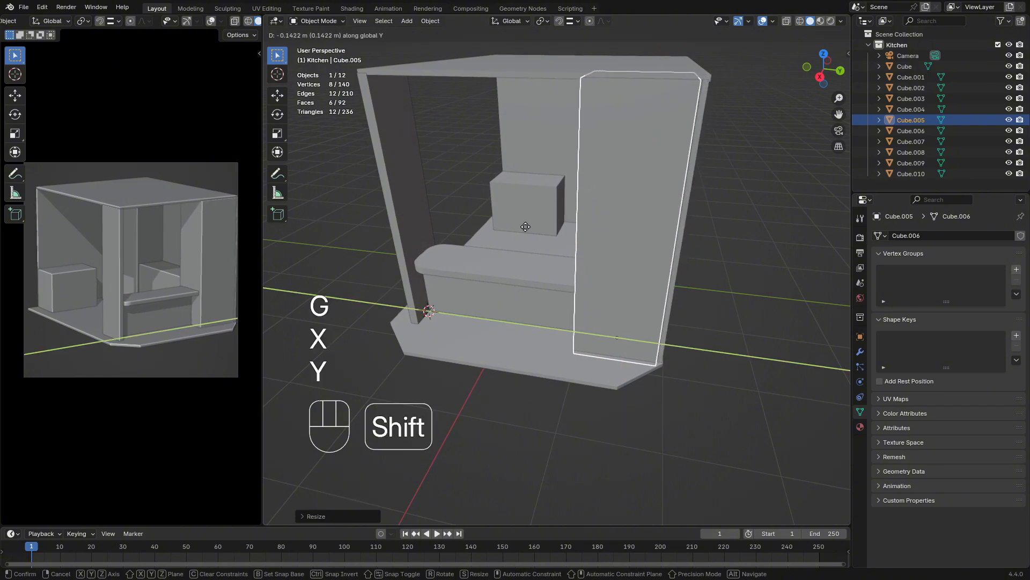
click(537, 228)
Hide the side wall behind the pillar and, in top view, align the pillar's outer corner with the start of the floor's chamfer
middle_drag(537, 228, 606, 307)
click(658, 256)
key(h)
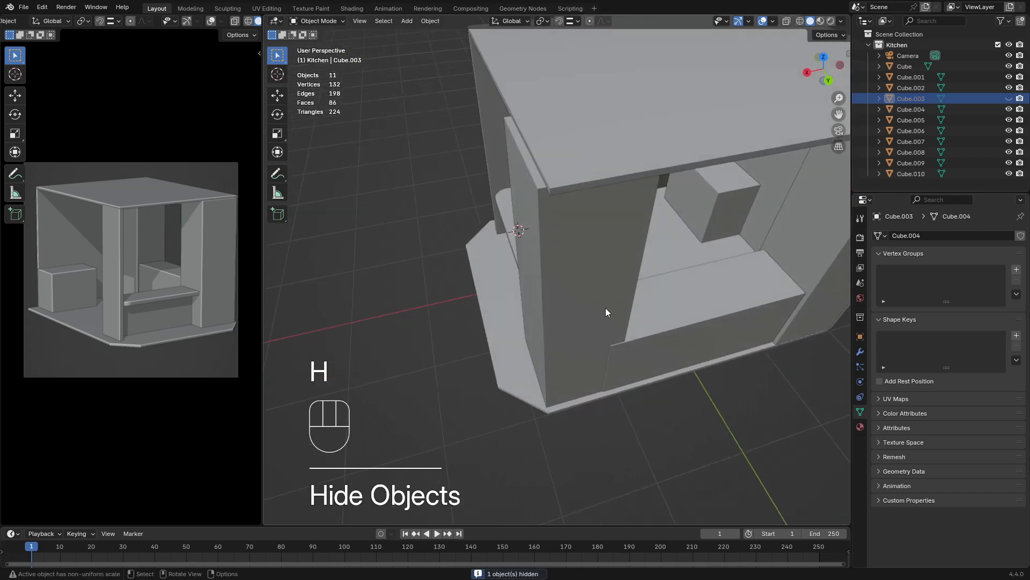
click(591, 336)
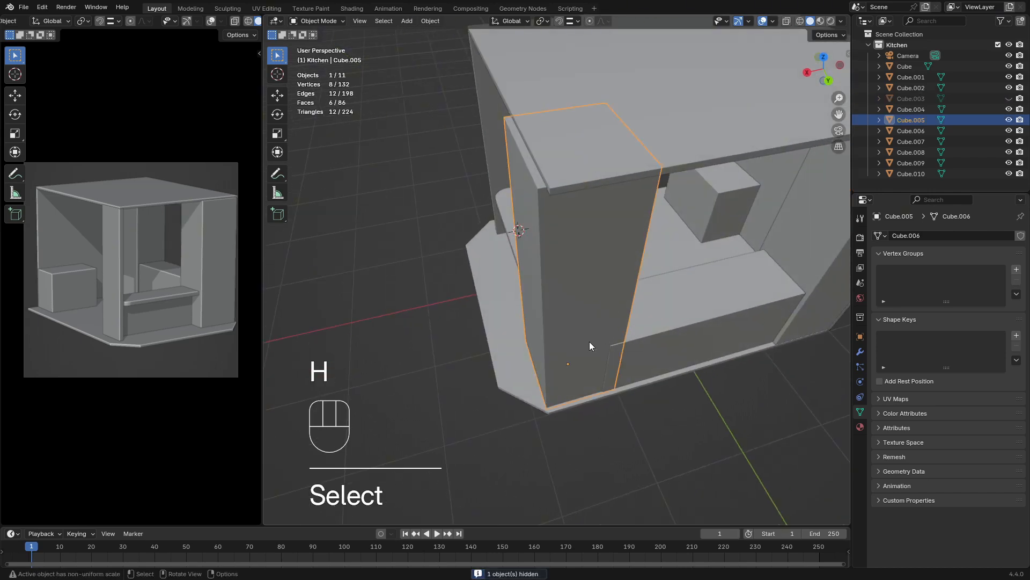
key(KP_7)
shift+middle_drag(597, 165, 604, 324)
scroll(611, 322, up, 4)
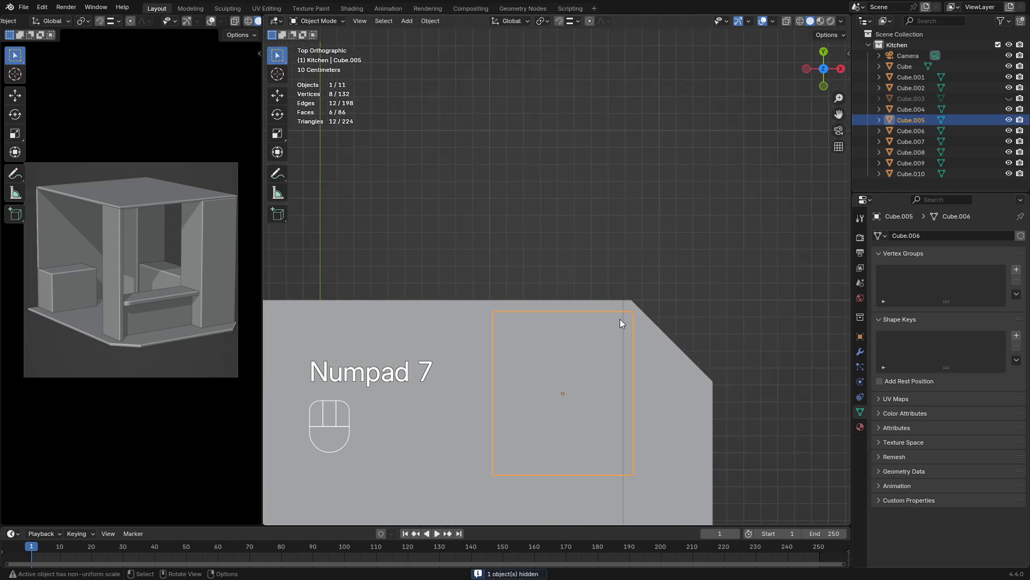
key(g)
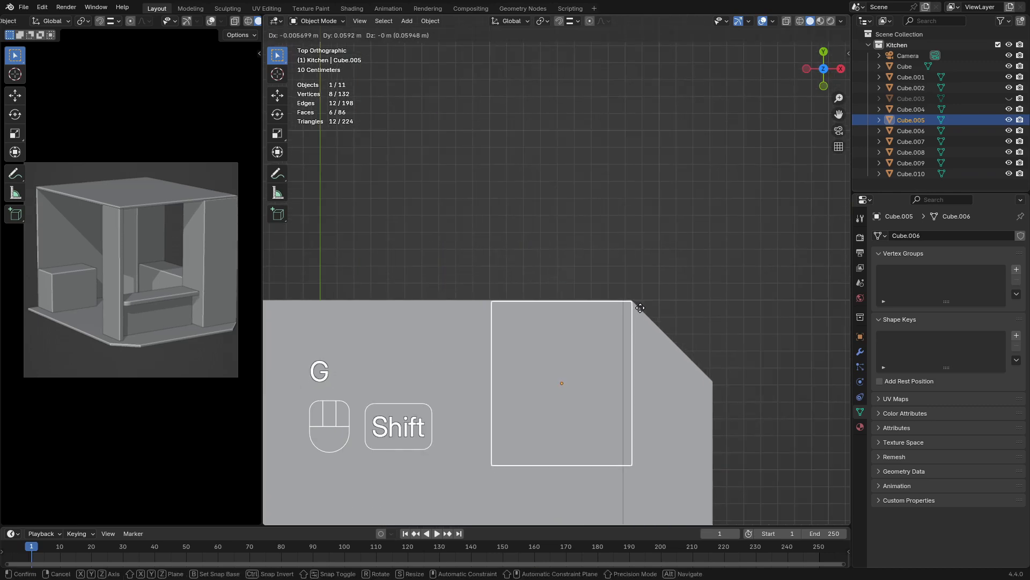
click(641, 305)
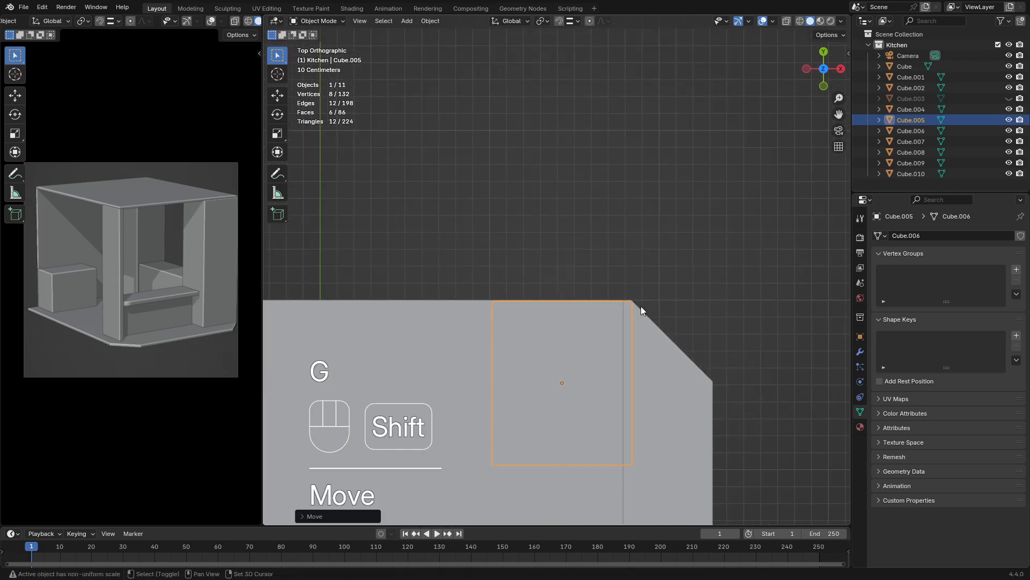
Widen the pillar in Edit Mode by moving its bar-side face about -0.09 m along Y, and return to Object Mode
middle_drag(640, 305, 495, 244)
click(495, 245)
key(Tab)
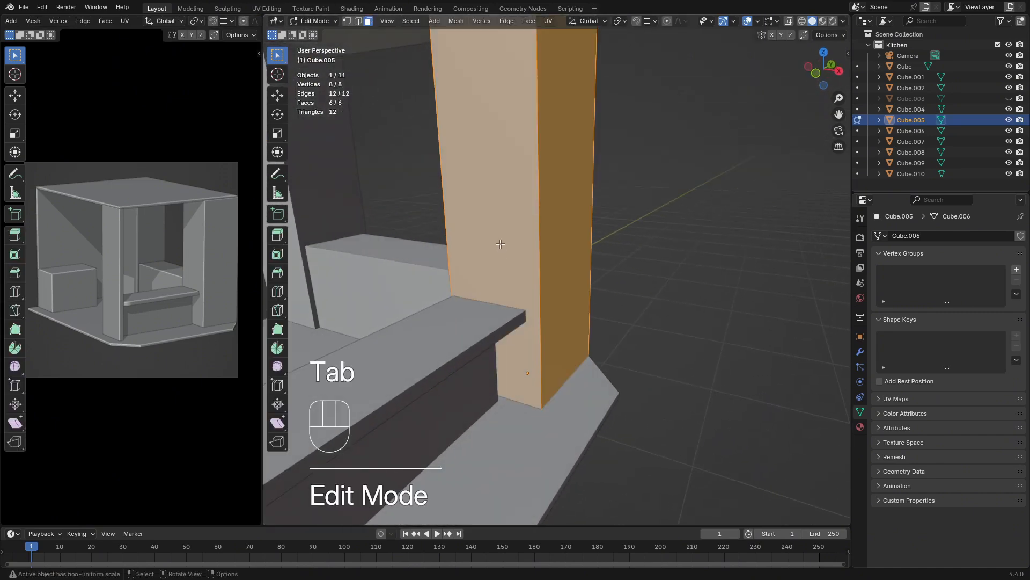
click(487, 115)
middle_drag(518, 169, 431, 205)
shift+middle_drag(449, 230, 504, 236)
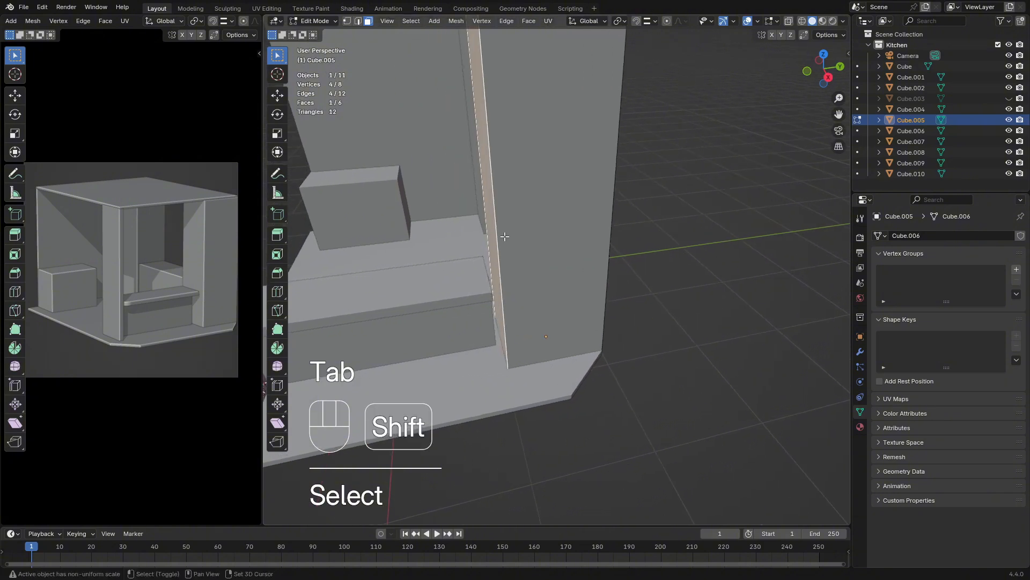
key(g)
key(x)
key(y)
key(shift)
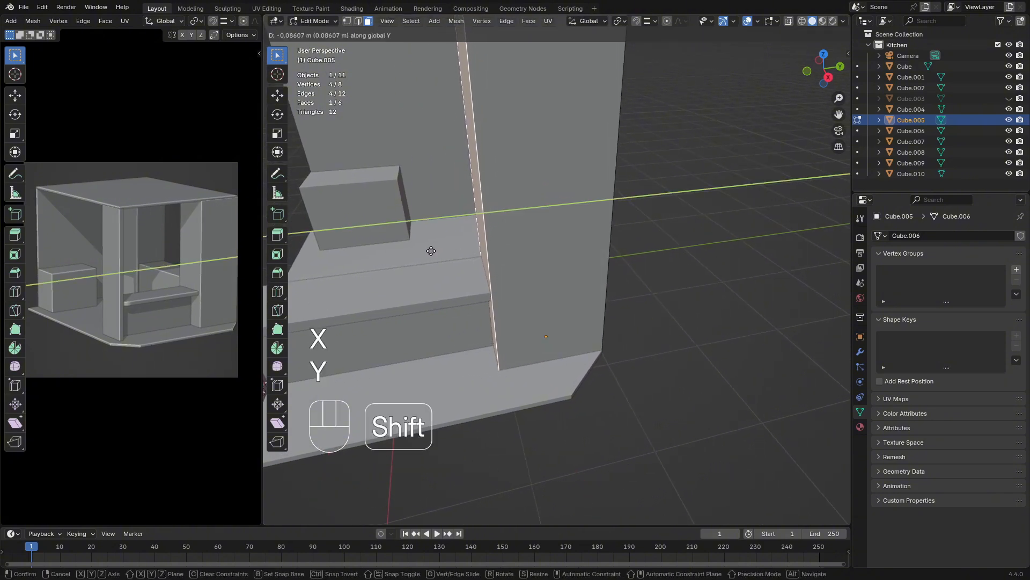
click(430, 245)
key(Tab)
Unhide the side wall and check how the widened pillar fits beside it
middle_drag(561, 280, 512, 330)
click(632, 326)
key(alt)
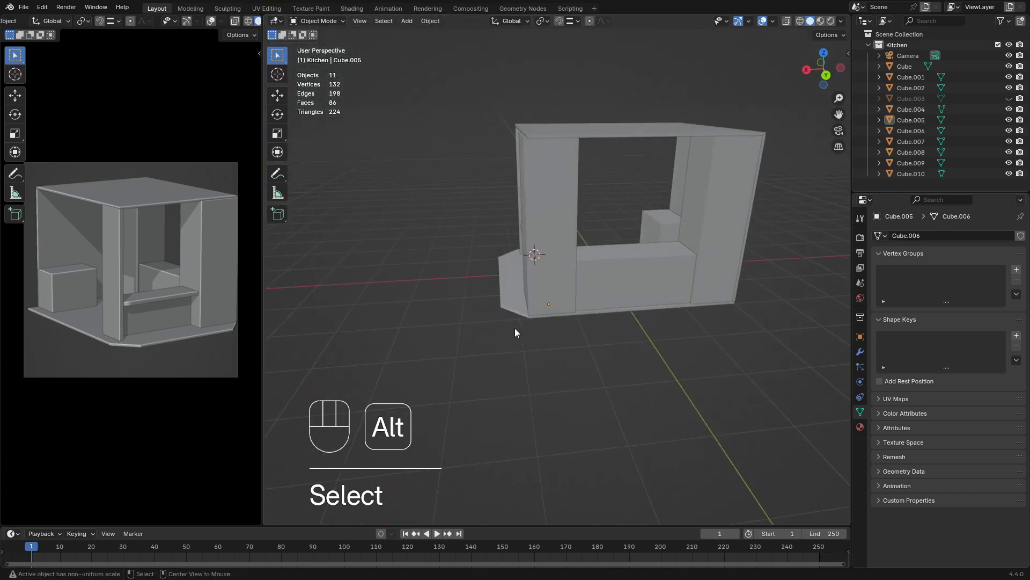
key(alt+h)
click(618, 222)
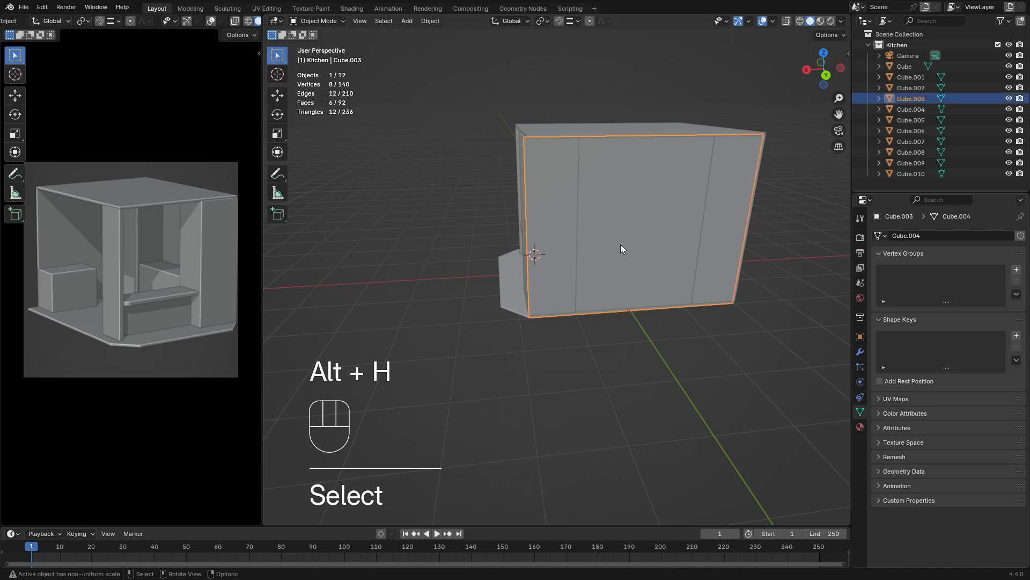
middle_drag(621, 248, 637, 283)
click(711, 299)
middle_drag(711, 296, 624, 256)
scroll(603, 253, down, 2)
scroll(604, 280, up, 3)
Move the wide front pillar about -0.05 m along X
click(581, 243)
key(g)
key(x)
key(shift)
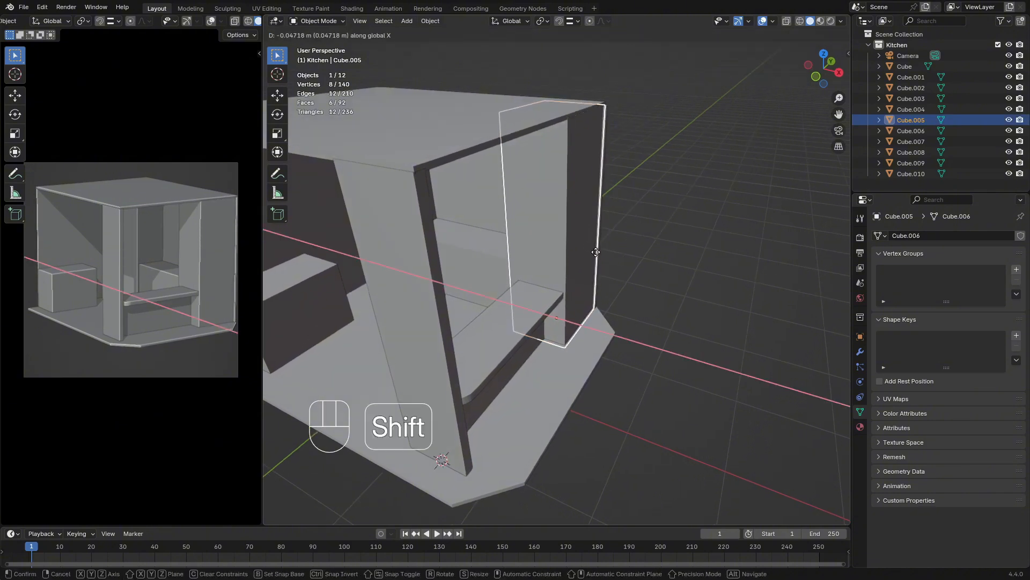
click(590, 250)
Hide the side wall again and nudge the pillar along X to align its base with the floor's chamfer corner
middle_drag(590, 250, 630, 311)
scroll(612, 337, up, 2)
click(597, 344)
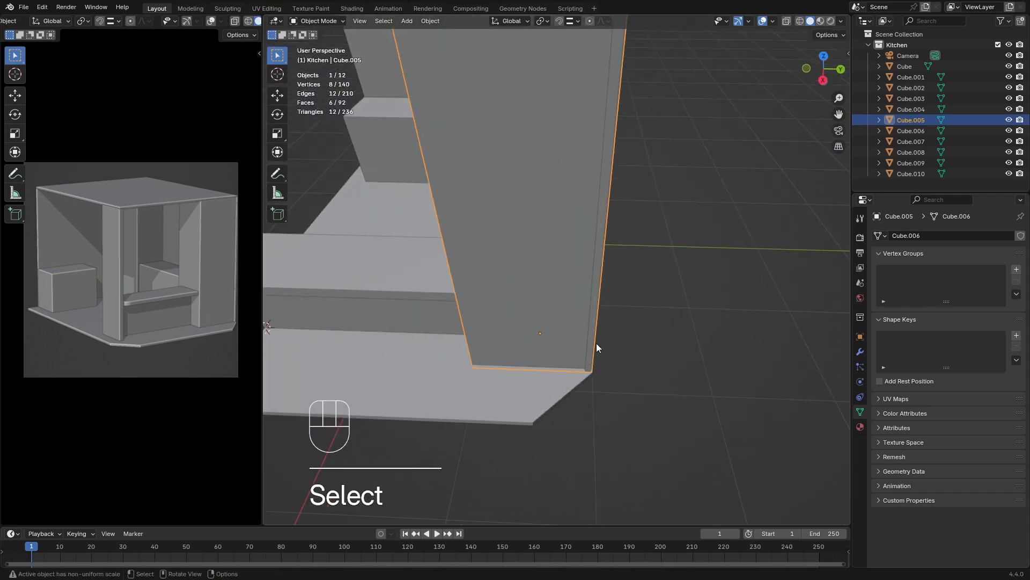
key(h)
click(563, 343)
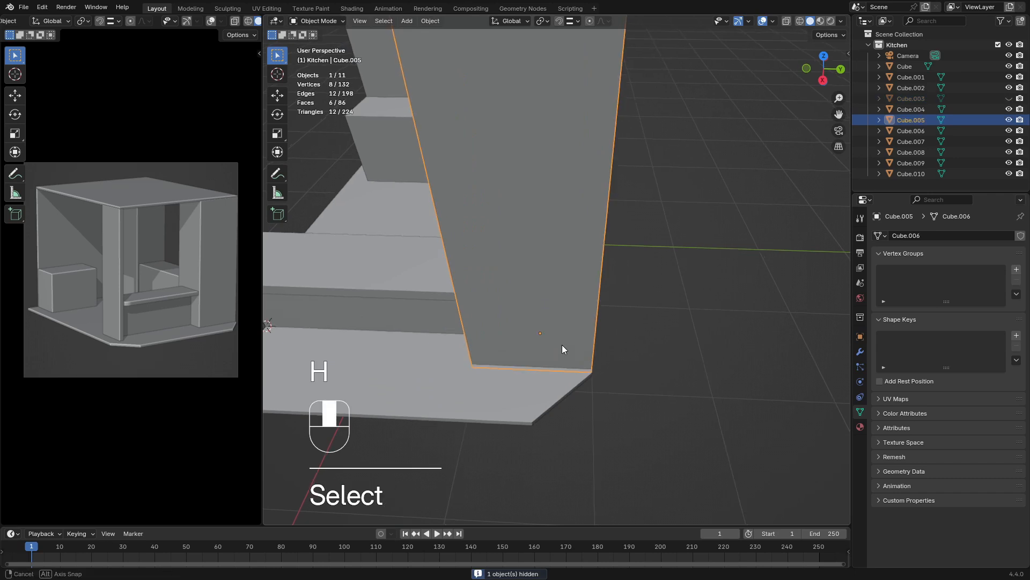
middle_drag(562, 345, 530, 358)
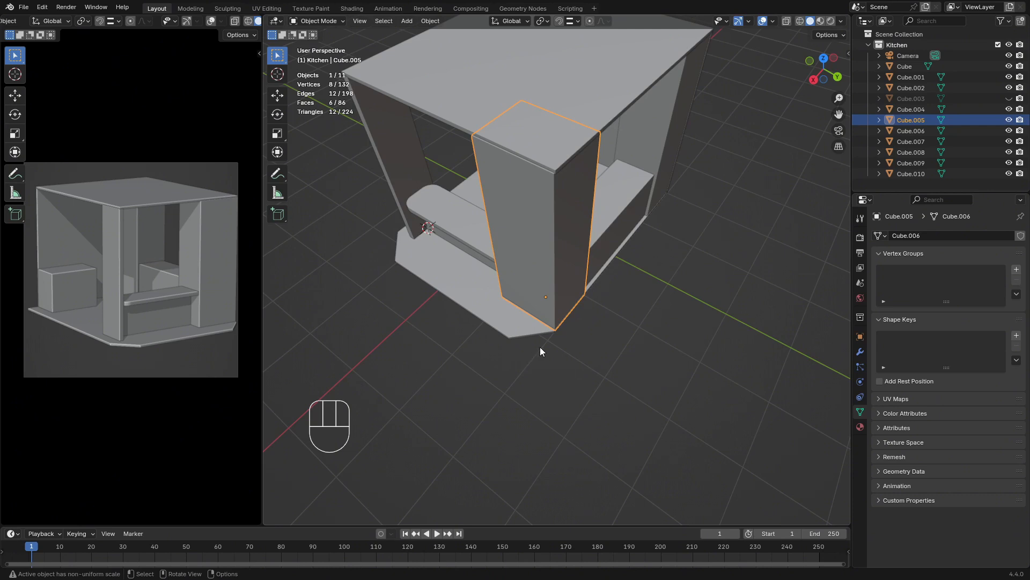
scroll(542, 346, up, 5)
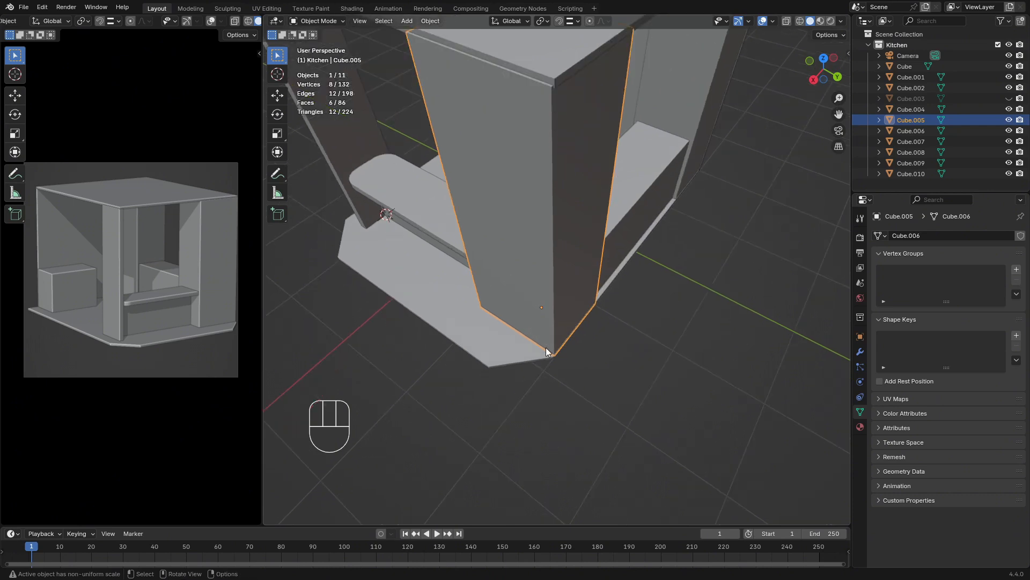
middle_drag(545, 347, 537, 362)
key(g)
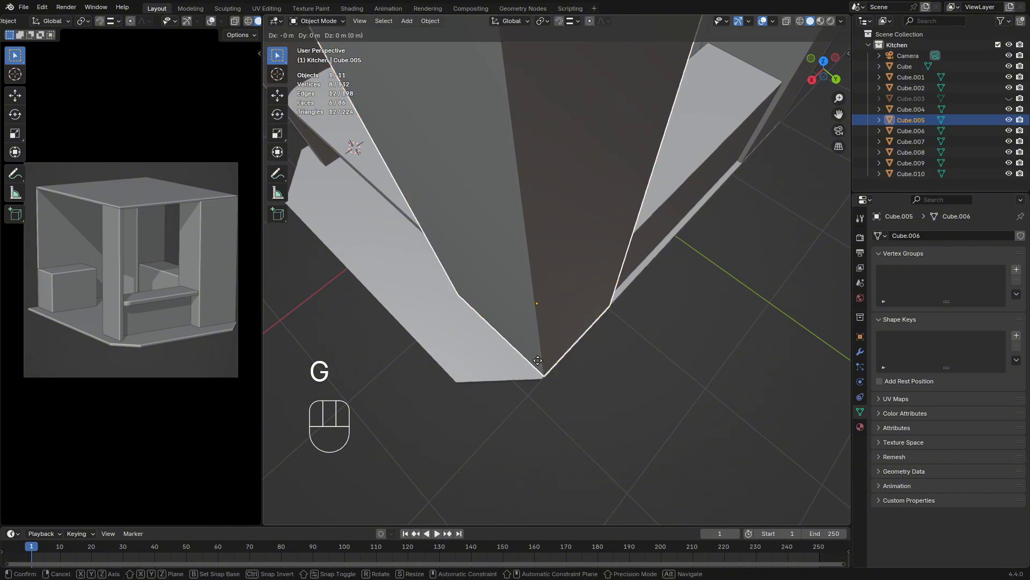
key(x)
click(649, 381)
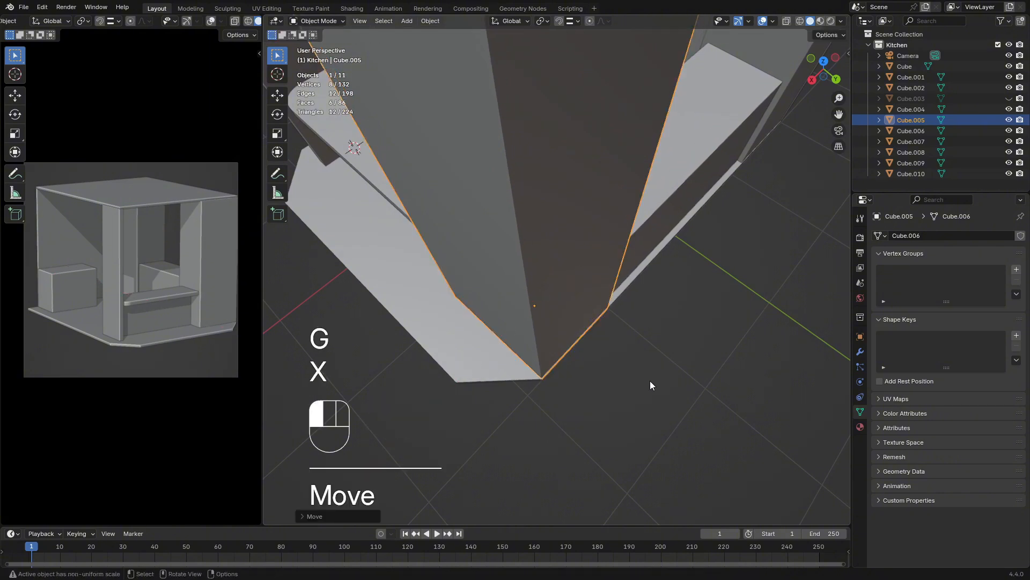
click(619, 375)
Move the thin front post about 0.045 m along X with snapping enabled, aligning it with the wide pillar's front edge, and disable snapping
scroll(602, 371, down, 5)
middle_drag(601, 370, 612, 339)
scroll(537, 333, down, 3)
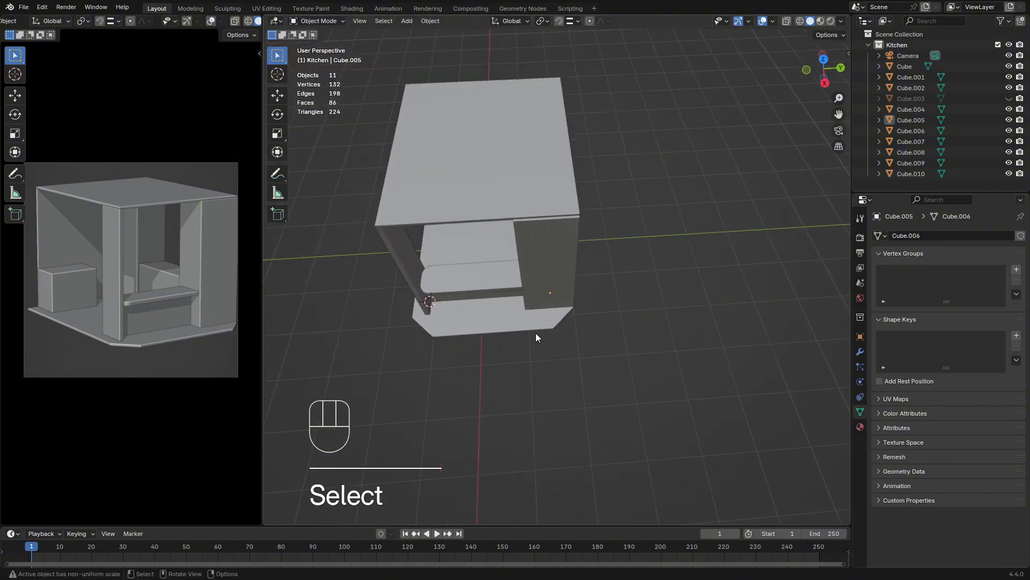
click(404, 266)
middle_drag(407, 272, 560, 107)
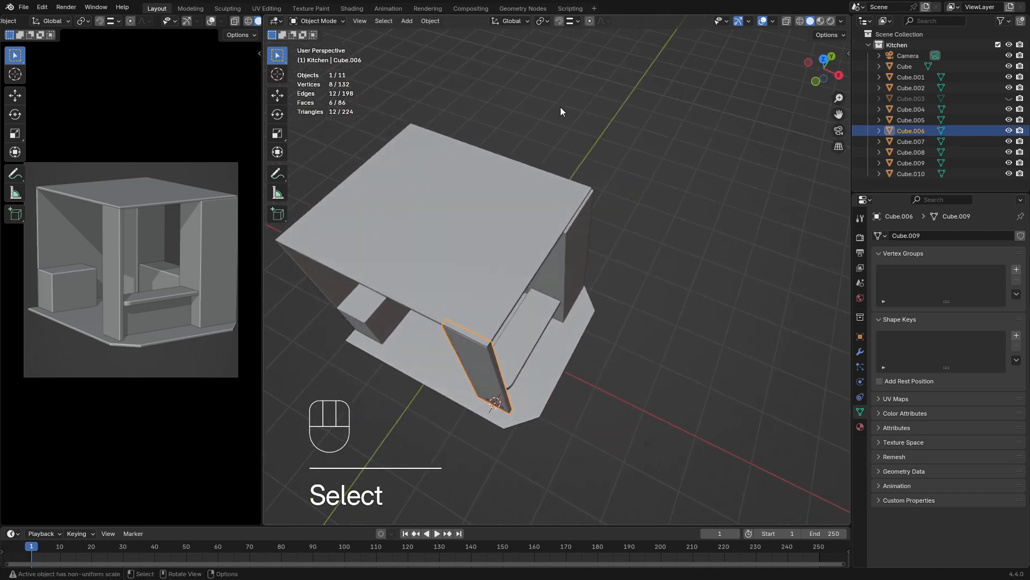
click(558, 20)
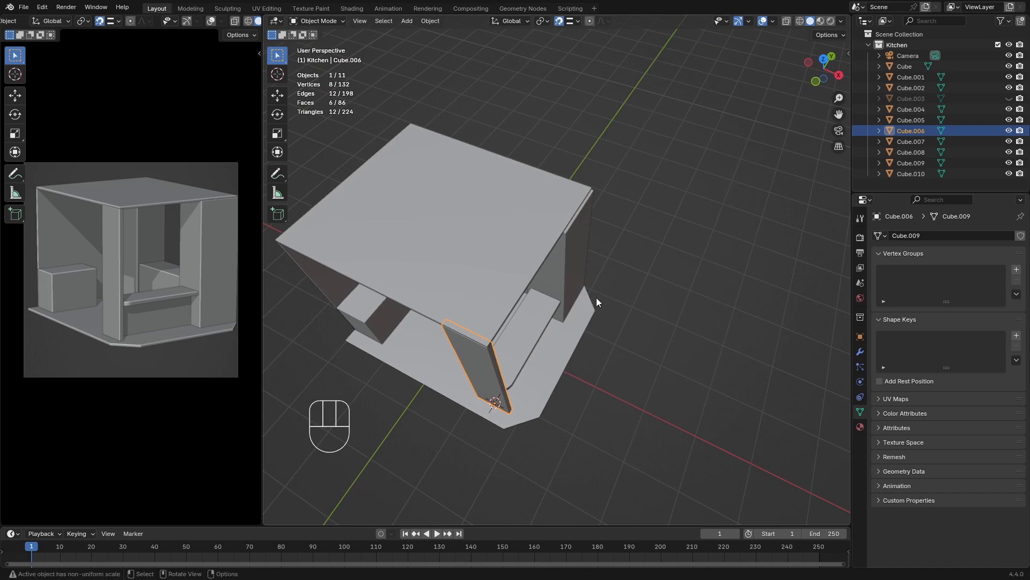
key(g)
key(x)
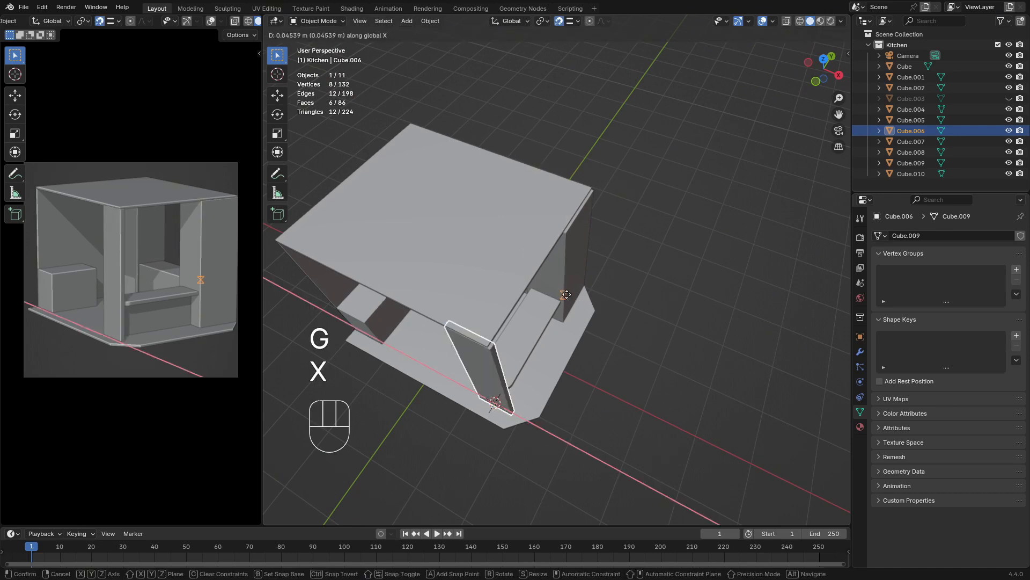
click(566, 294)
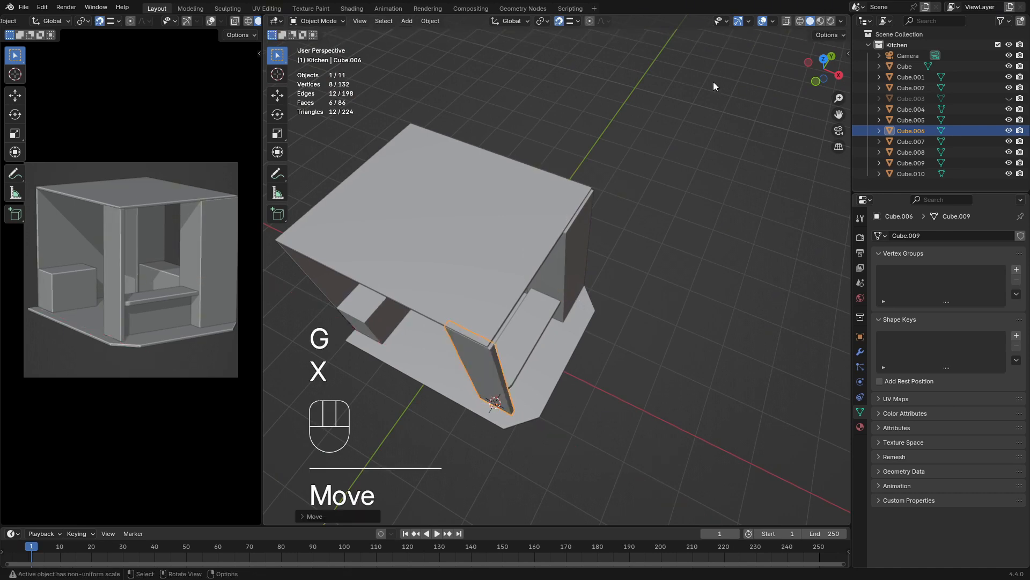
click(558, 21)
Move the ceiling slab's edge face above the bar about 0.04 m along X
click(519, 269)
middle_drag(552, 289, 532, 278)
scroll(520, 237, up, 2)
key(Tab)
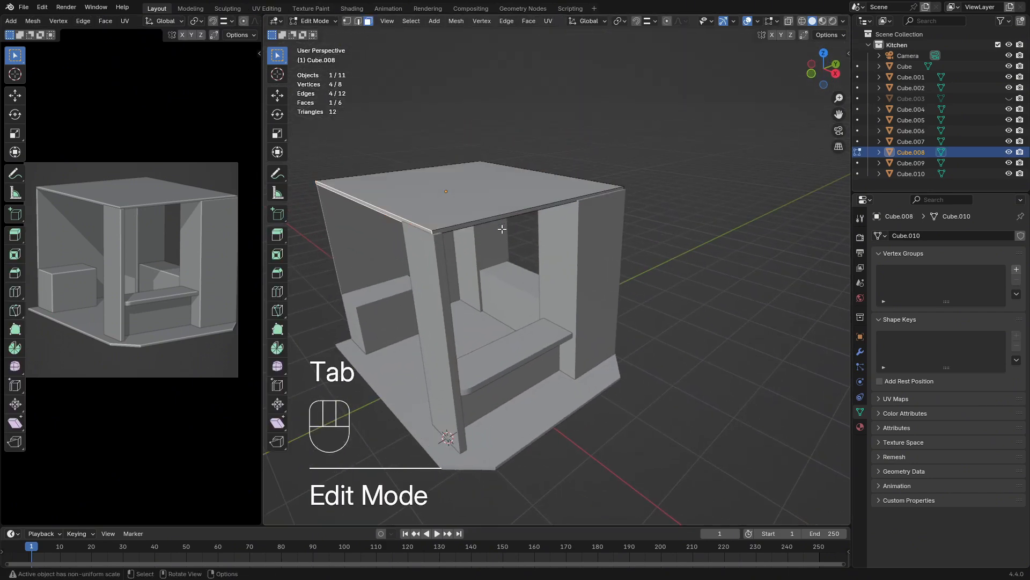
click(488, 222)
middle_drag(488, 223, 531, 235)
key(g)
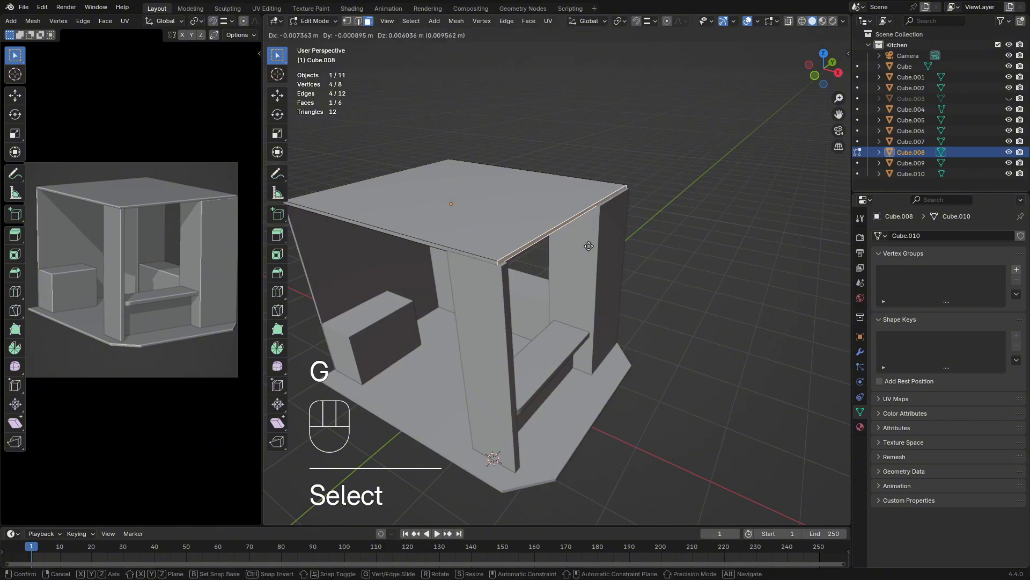
key(x)
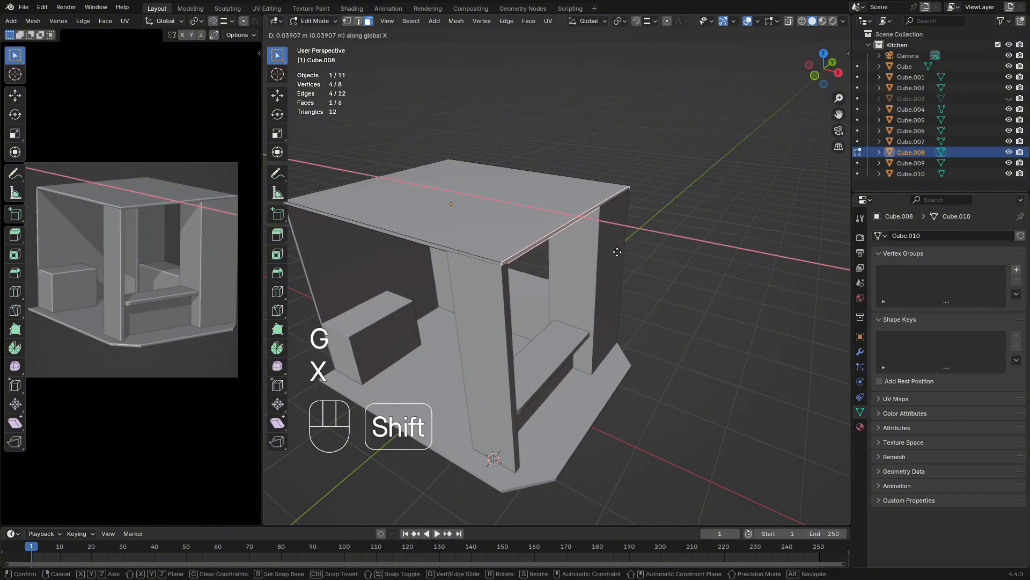
click(616, 252)
Enable snapping and snap the ceiling's bar-side edge face along X to the front pillar's corner
click(636, 21)
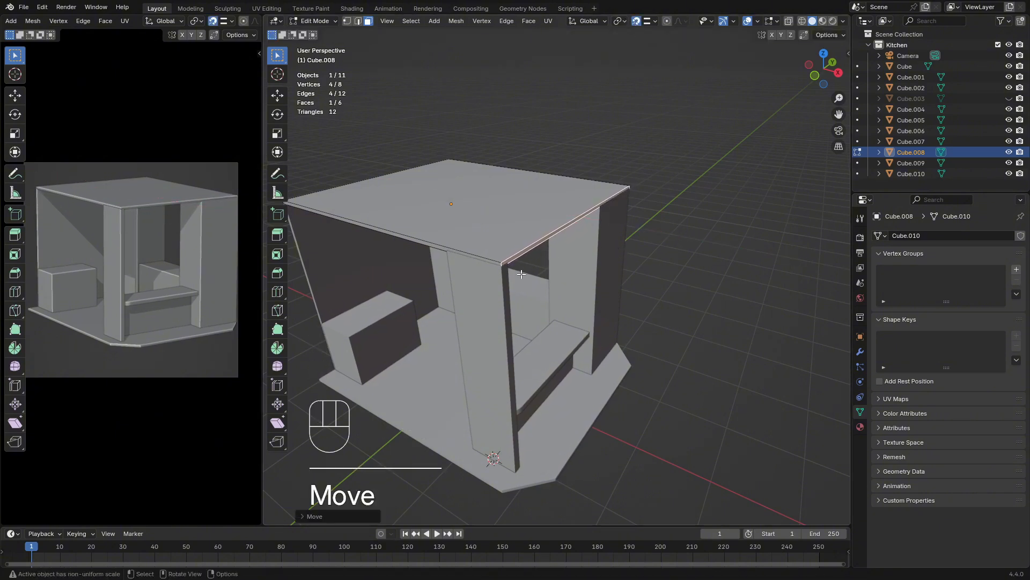
key(g)
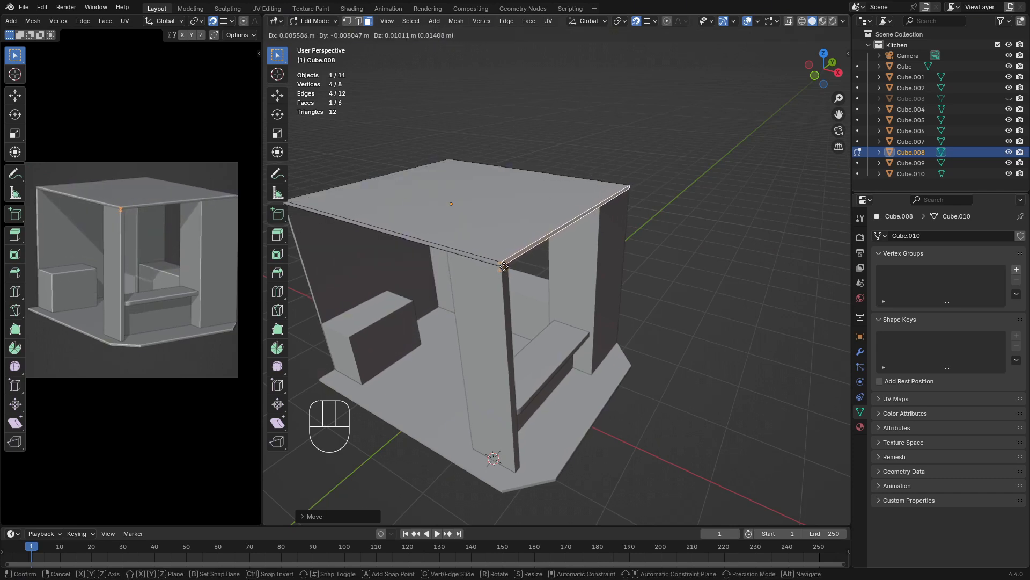
key(Escape)
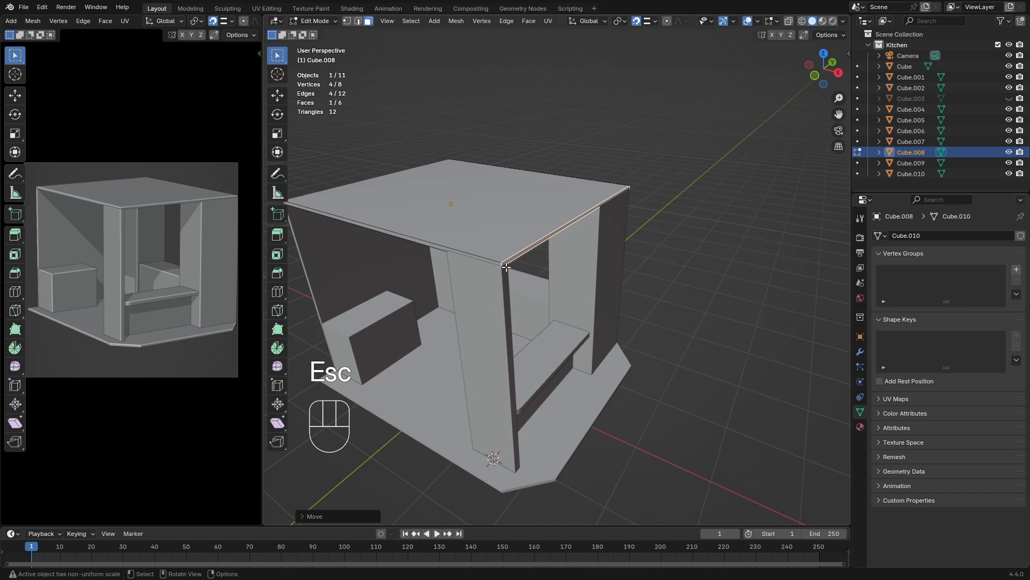
key(g)
key(x)
click(504, 266)
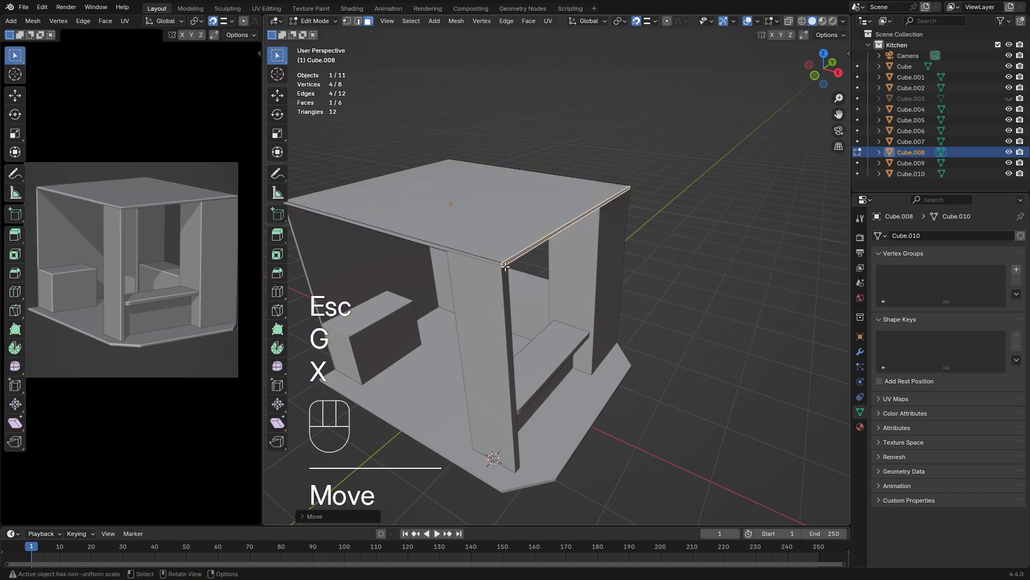
key(Tab)
Examine how the ceiling, front pillars, bar and floor line up from several angles
middle_drag(614, 264, 537, 268)
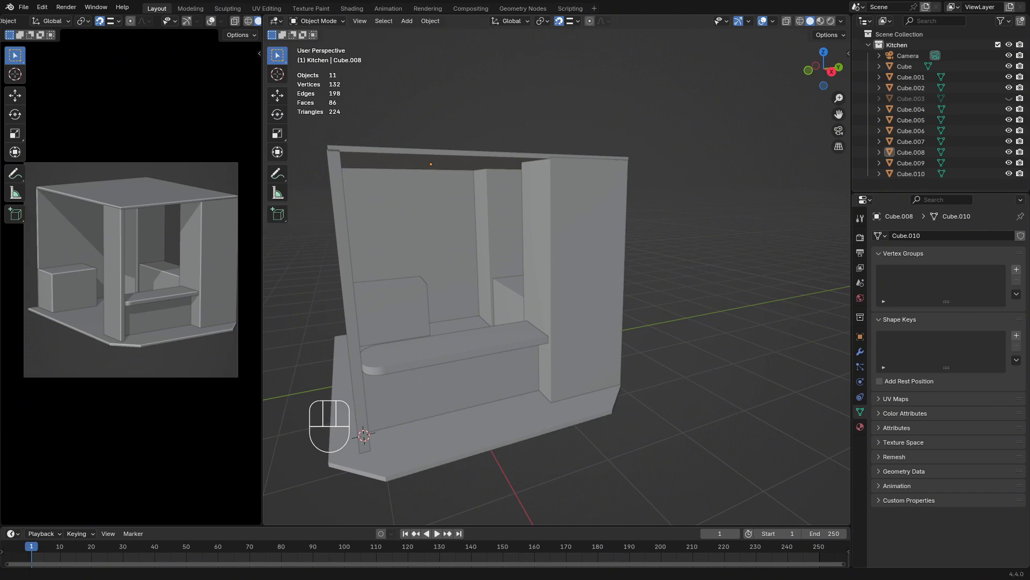
middle_drag(560, 386, 674, 408)
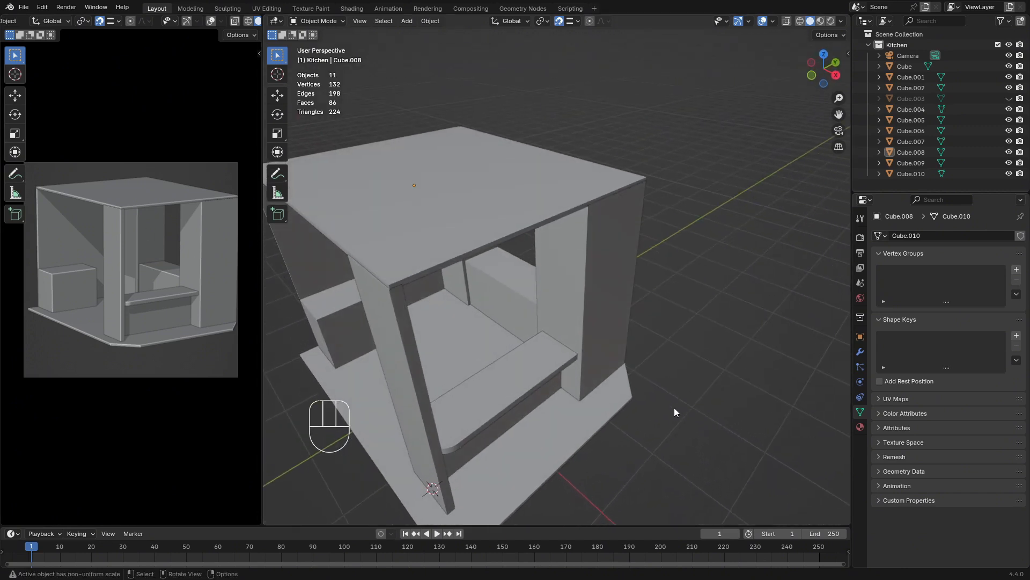
middle_drag(649, 396, 612, 346)
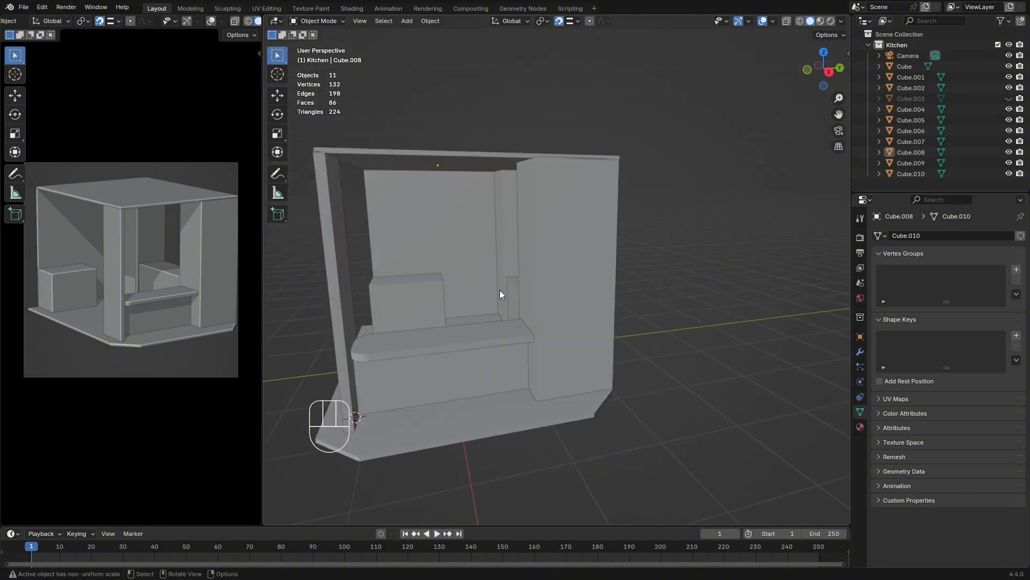
middle_drag(467, 299, 497, 312)
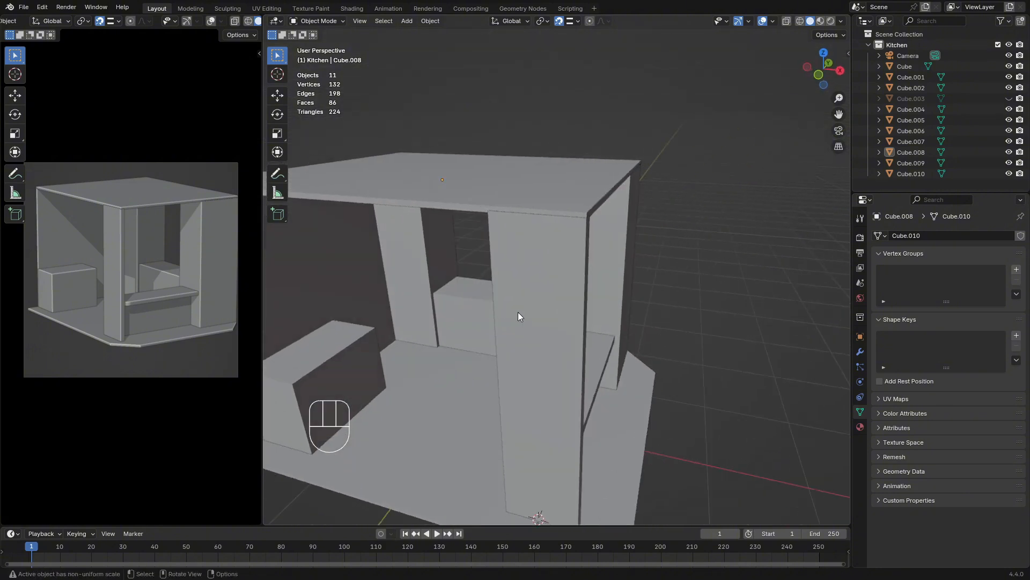
middle_drag(527, 344, 555, 356)
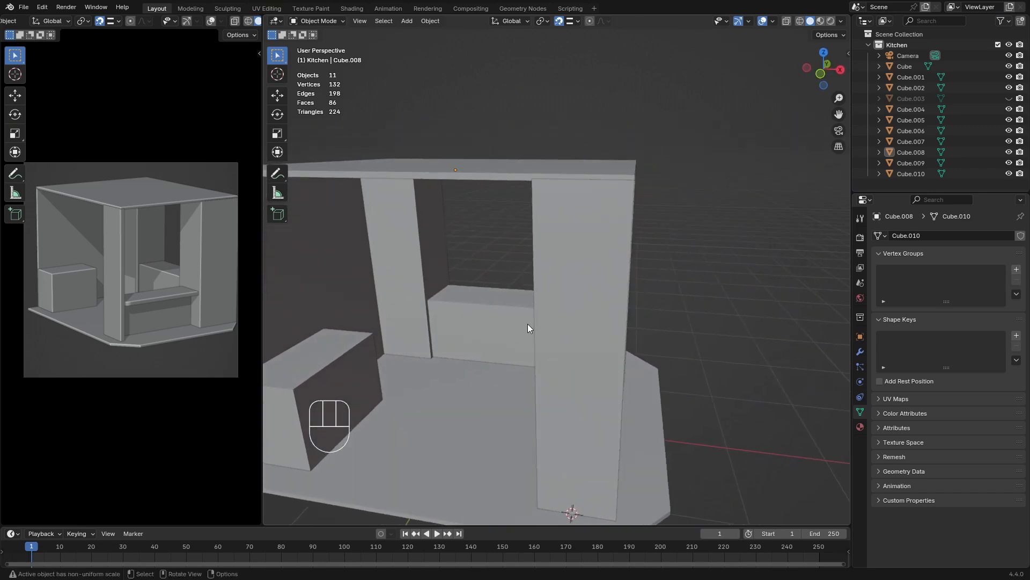
middle_drag(582, 328, 545, 328)
shift+middle_drag(545, 328, 611, 348)
middle_drag(590, 344, 690, 384)
Select the large pillar at the end of the bar and unhide the side wall beside it
click(499, 366)
click(610, 331)
click(618, 325)
key(Tab)
key(Tab)
click(689, 383)
middle_drag(689, 384, 600, 370)
click(577, 322)
click(600, 369)
key(alt+h)
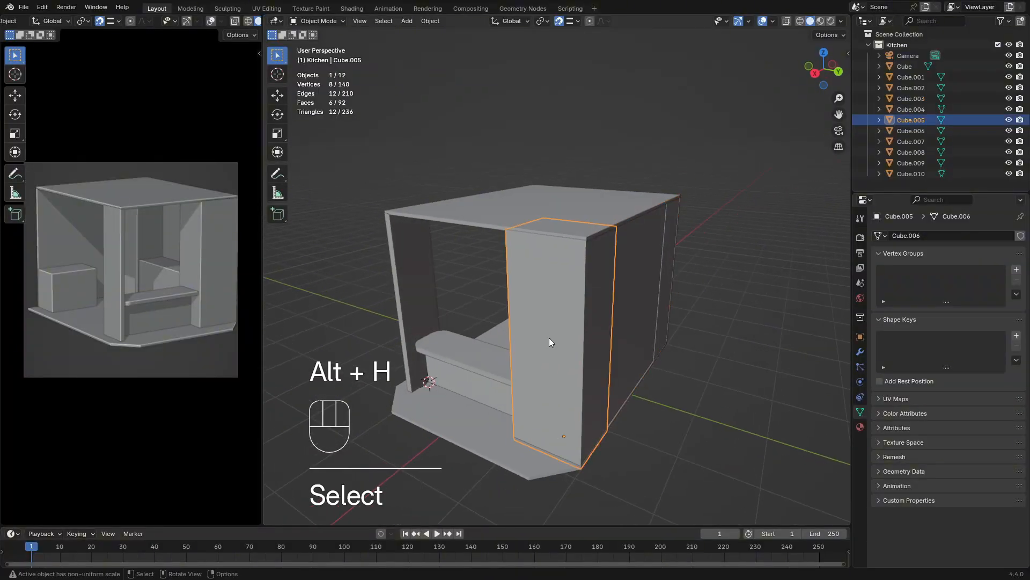
Hide the wall behind the counter block to expose the end of the side wall
key(Tab)
click(615, 322)
click(592, 322)
key(Tab)
middle_drag(698, 322, 359, 337)
click(588, 349)
click(528, 293)
middle_drag(528, 292, 674, 323)
key(Tab)
key(Tab)
click(610, 330)
key(h)
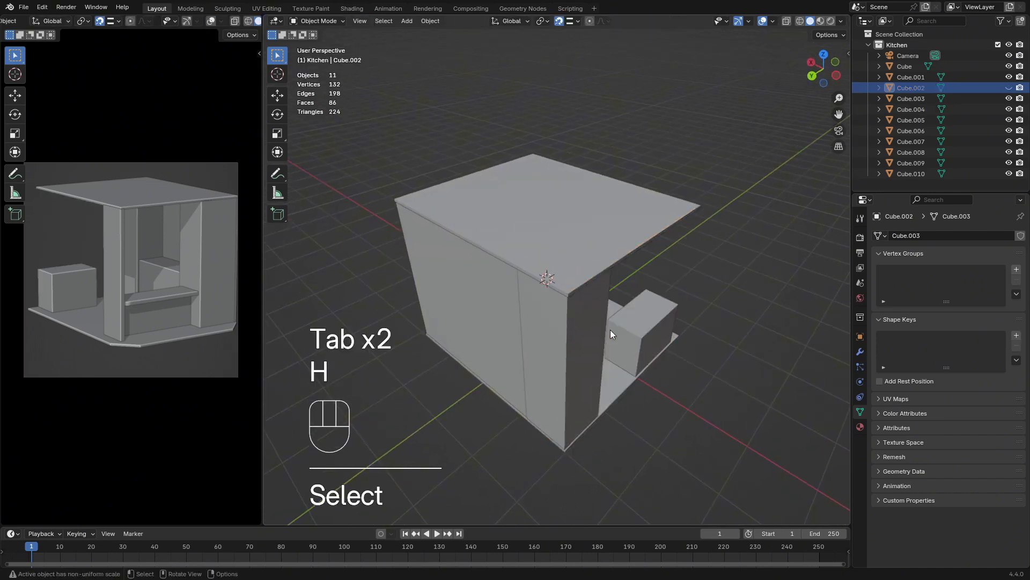
Adjust the side wall's outer face along Y with snapping to line up with the ceiling edge
click(521, 324)
key(Tab)
middle_drag(610, 329, 483, 269)
key(g)
key(x)
key(y)
click(492, 325)
key(Tab)
key(Tab)
Move the side wall's end face about -0.03 m along X, snapping it to the ceiling corner
key(Tab)
scroll(478, 264, up, 3)
click(475, 262)
key(g)
key(y)
key(x)
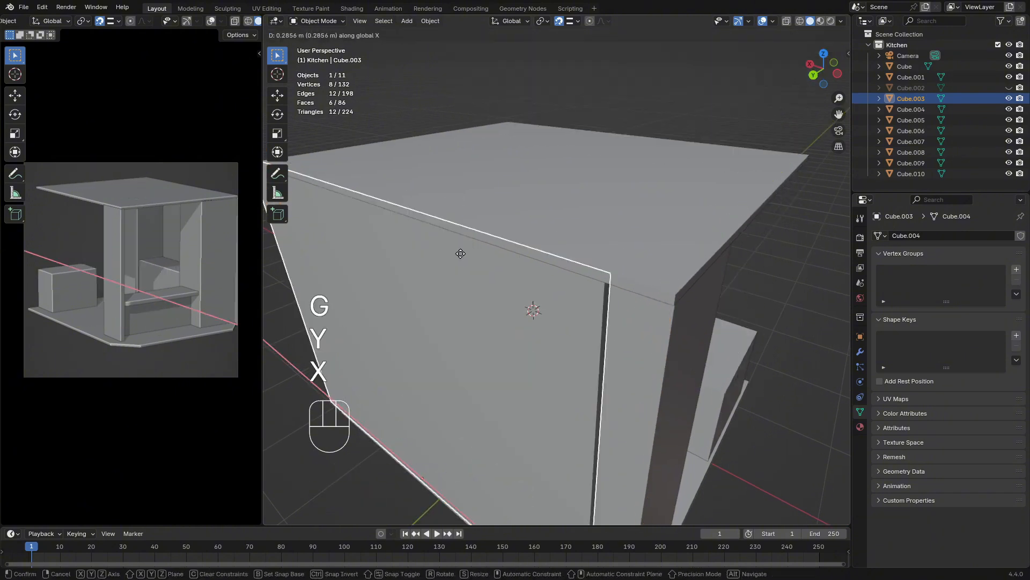
key(y)
key(Escape)
key(Tab)
middle_drag(544, 343, 599, 208)
key(Tab)
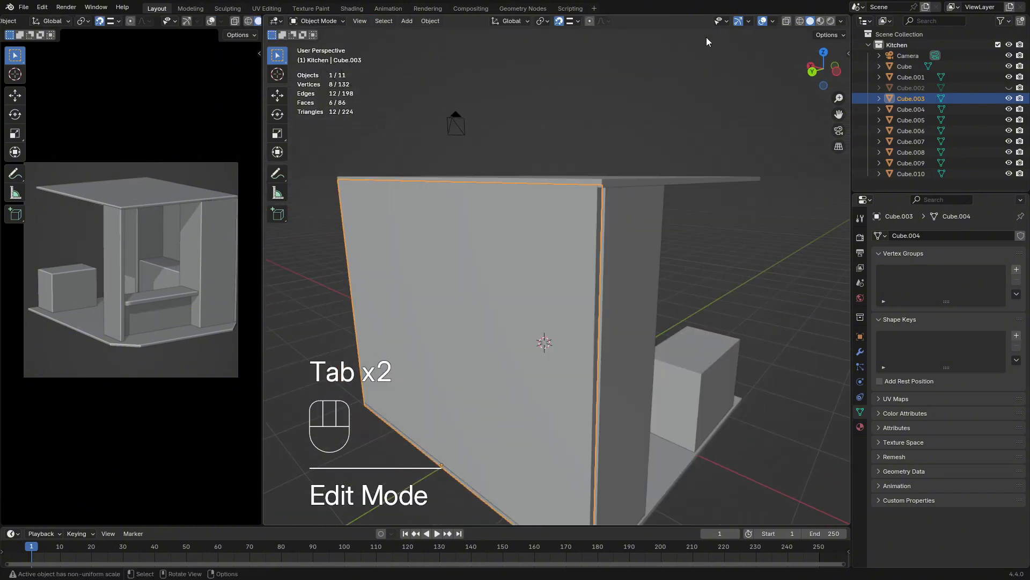
middle_drag(564, 166, 573, 208)
key(Tab)
click(611, 244)
click(606, 245)
click(606, 250)
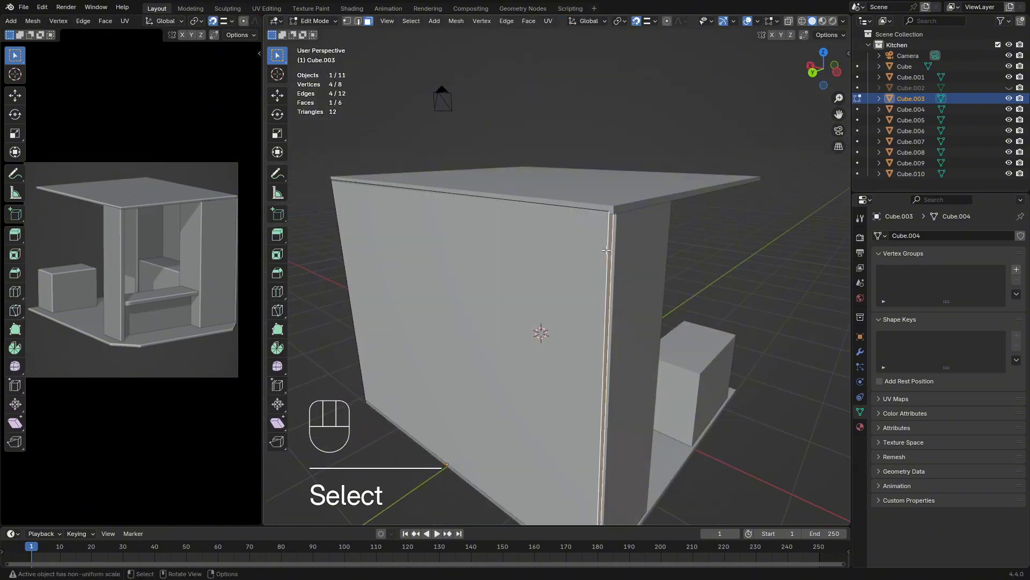
click(616, 211)
Lower the side wall's top face about 0.015 m along Z with snapping to meet the ceiling's underside
middle_drag(713, 284, 685, 231)
scroll(681, 214, up, 2)
shift+middle_drag(638, 145, 644, 279)
key(g)
key(y)
key(x)
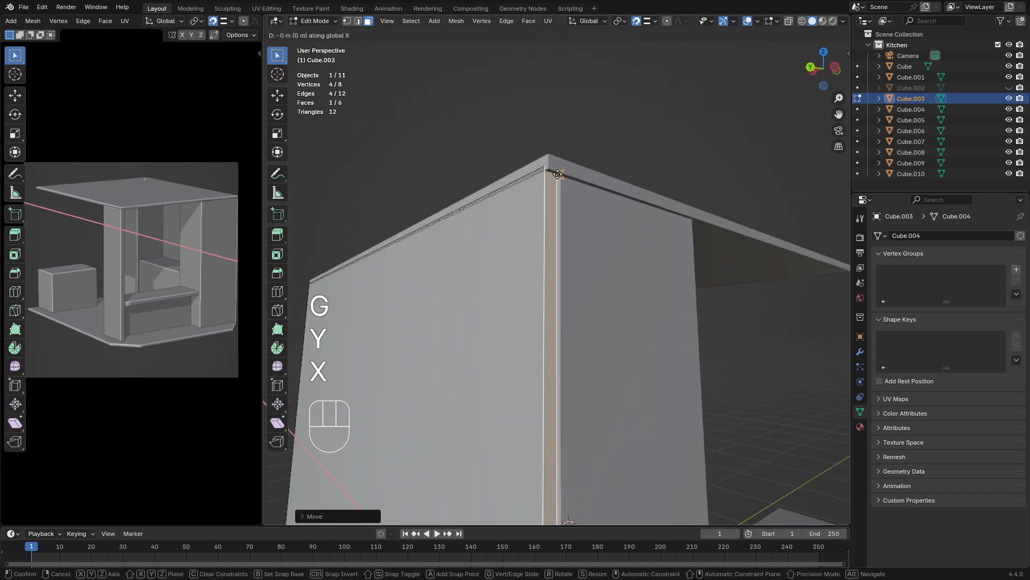
drag(382, 298, 701, 84)
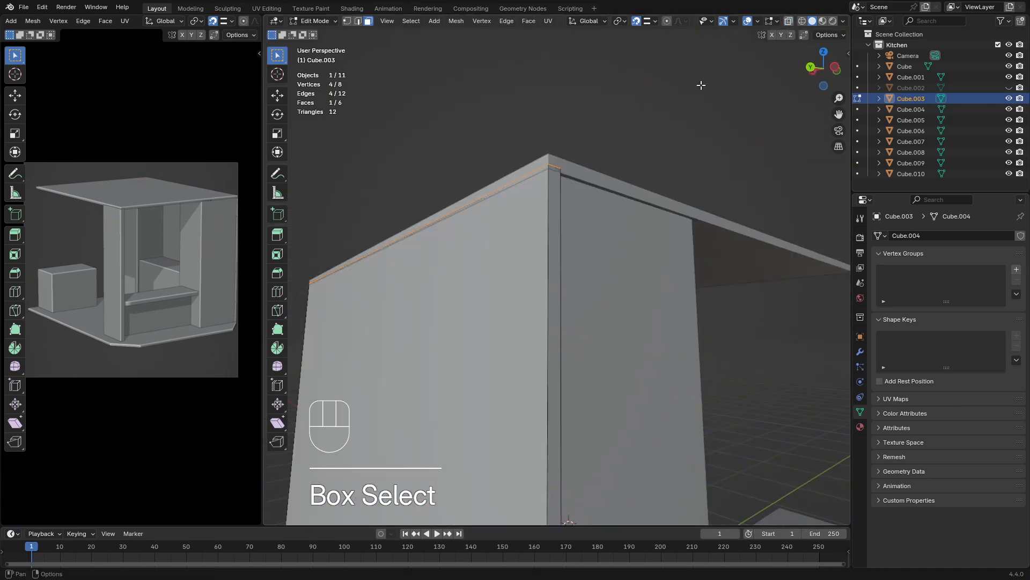
click(527, 182)
key(Tab)
Select the side wall's bottom face from below using X-ray and snap it along Z to the floor
middle_drag(527, 182, 505, 255)
key(Tab)
key(Tab)
key(Tab)
key(alt+z)
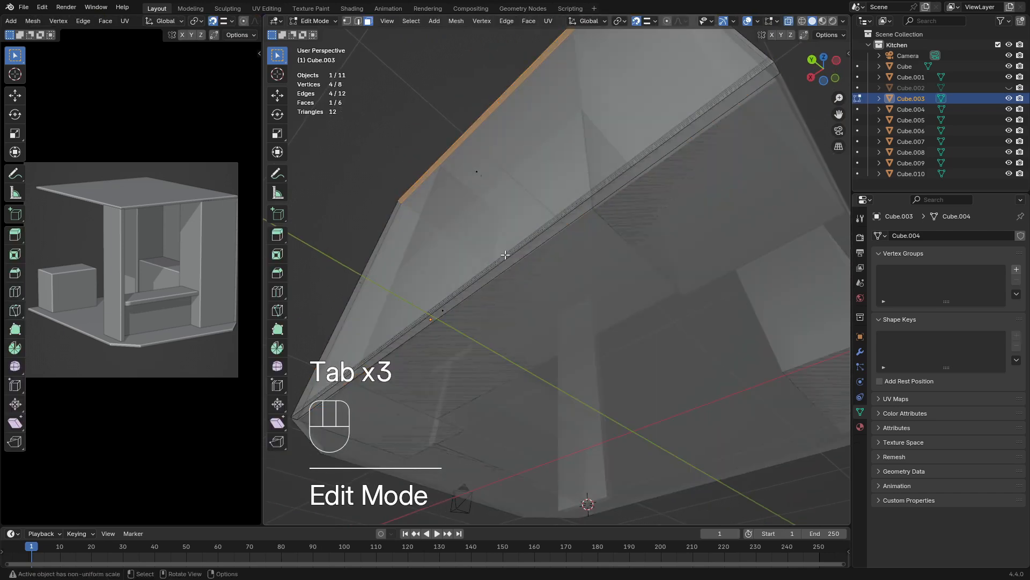
drag(505, 254, 414, 334)
middle_drag(414, 334, 516, 348)
key(g)
key(z)
click(464, 341)
Select the rear pillar beside the side wall and snap its outer face along X to the adjoining edge
key(Tab)
click(528, 388)
middle_drag(528, 388, 486, 312)
click(427, 376)
key(Tab)
key(g)
key(y)
key(x)
click(406, 384)
Adjust the rear pillar's faces along Y and X with snapping to align them with the wall and floor edges
key(Tab)
middle_drag(547, 124, 482, 139)
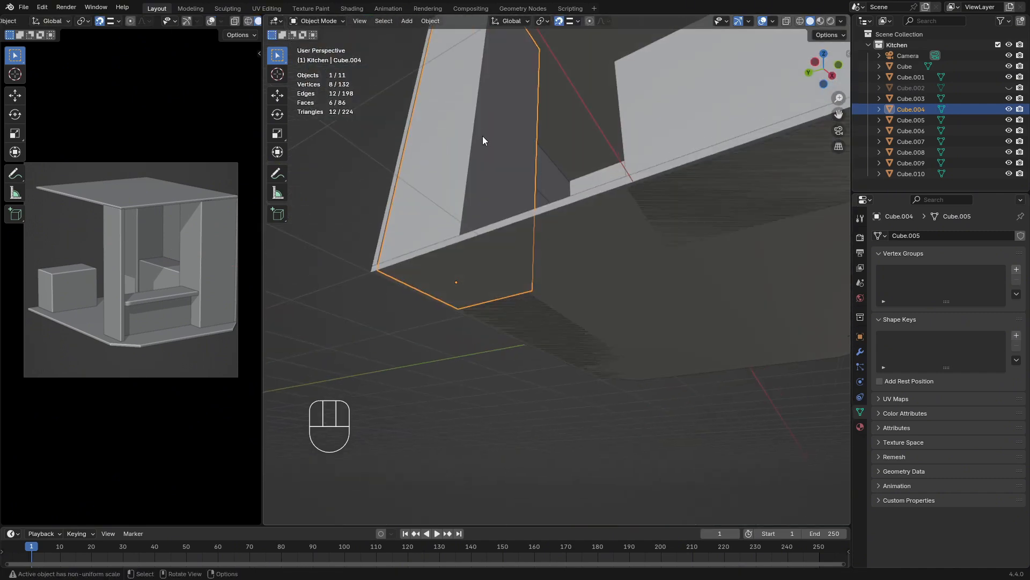
key(Tab)
key(g)
key(y)
click(400, 188)
middle_drag(403, 191, 395, 307)
key(g)
key(y)
key(x)
click(440, 245)
key(Tab)
scroll(395, 307, down, 5)
click(404, 316)
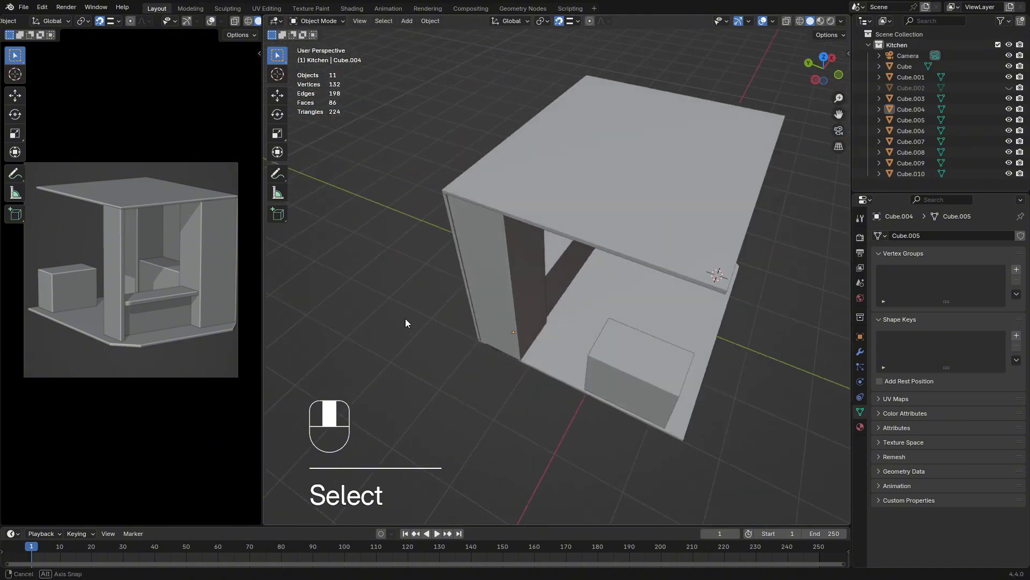
scroll(406, 317, up, 4)
click(485, 255)
middle_drag(484, 255, 456, 288)
key(g)
key(x)
key(y)
key(x)
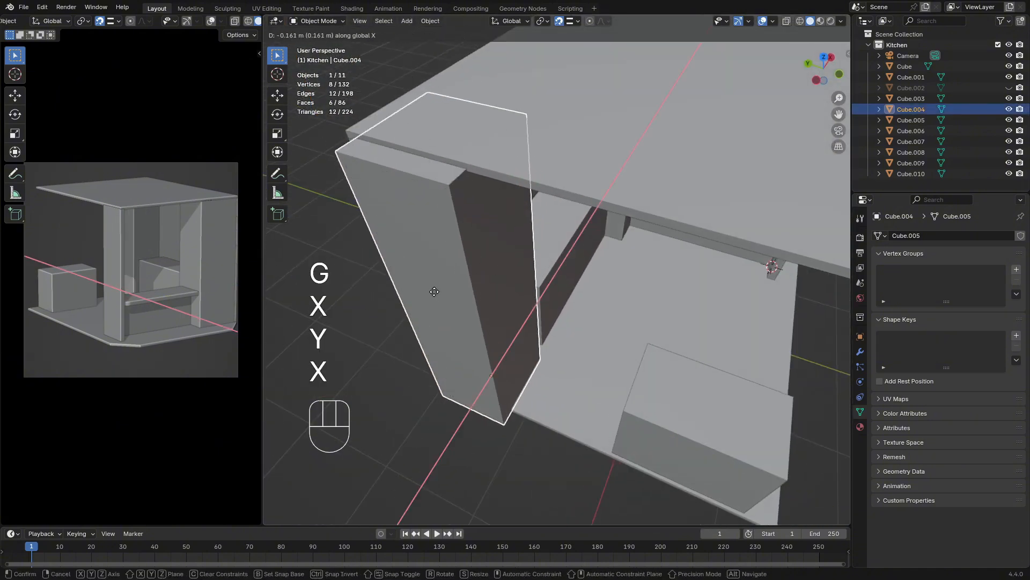
right_click(434, 288)
Unhide the wall behind the counter block
click(384, 274)
middle_drag(385, 274, 487, 360)
scroll(545, 314, down, 5)
click(494, 416)
middle_drag(494, 416, 571, 384)
key(alt+h)
Try to move the counter block along X
click(639, 381)
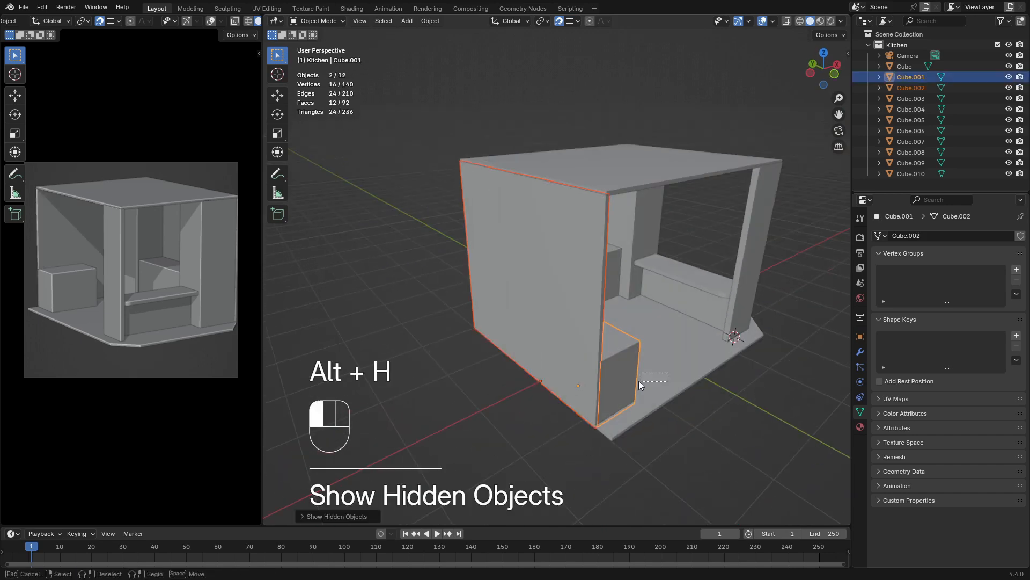
key(g)
key(x)
key(Tab)
middle_drag(639, 381, 542, 354)
key(Tab)
Select the wide front pillar and adjust its position along Y beneath the ceiling corner
click(548, 257)
key(Tab)
middle_drag(678, 324, 490, 325)
key(Tab)
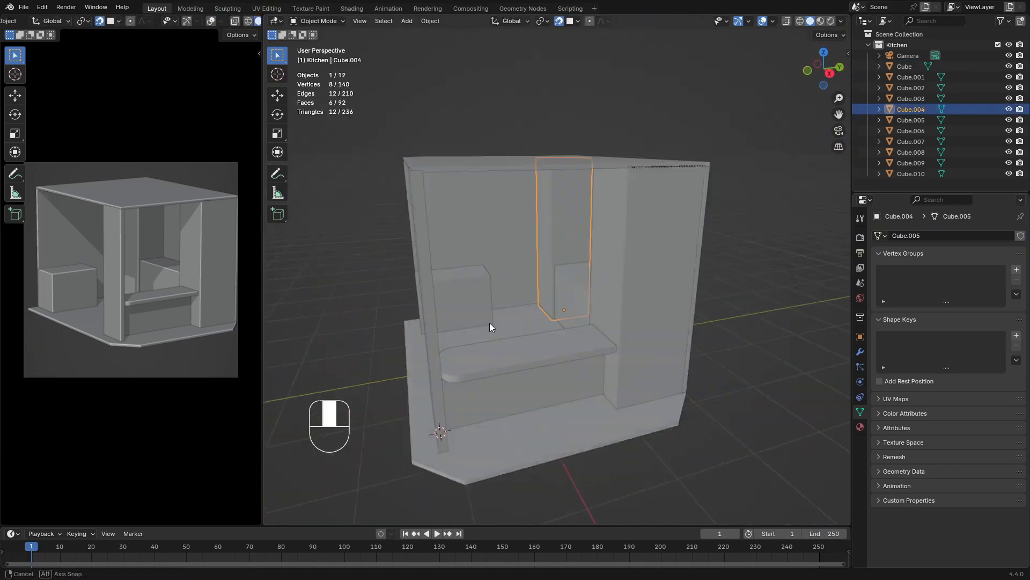
click(437, 252)
shift+click(444, 181)
shift+click(499, 375)
Move the wide front pillar's side face along Y with snapping and adjust its bottom face along Z at the floor
key(Tab)
key(Escape)
key(g)
key(y)
middle_drag(465, 260, 556, 247)
click(483, 312)
key(Tab)
click(450, 330)
key(g)
key(y)
click(499, 301)
key(Tab)
key(Tab)
Select the countertop and the counter base together and move them along X in the top view
key(Tab)
key(g)
key(z)
key(Tab)
middle_drag(472, 215, 536, 298)
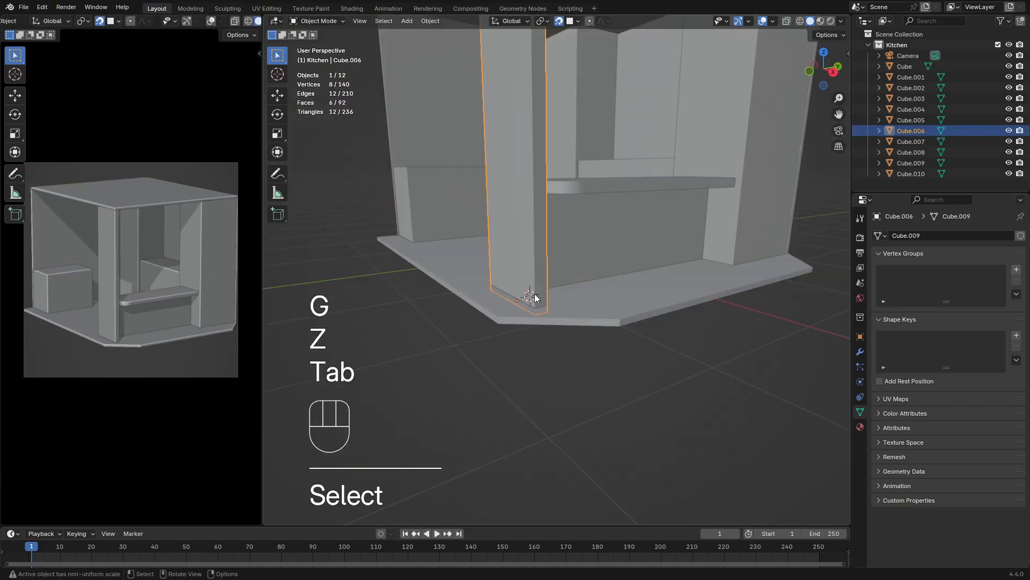
key(Tab)
key(Tab)
key(Tab)
Edit the countertop and base meshes together and move their end faces beside the front pillar along Y
key(Tab)
middle_drag(462, 262, 520, 372)
click(519, 371)
shift+click(526, 344)
key(KP_7)
key(KP_Decimal)
key(alt+z)
key(g)
key(x)
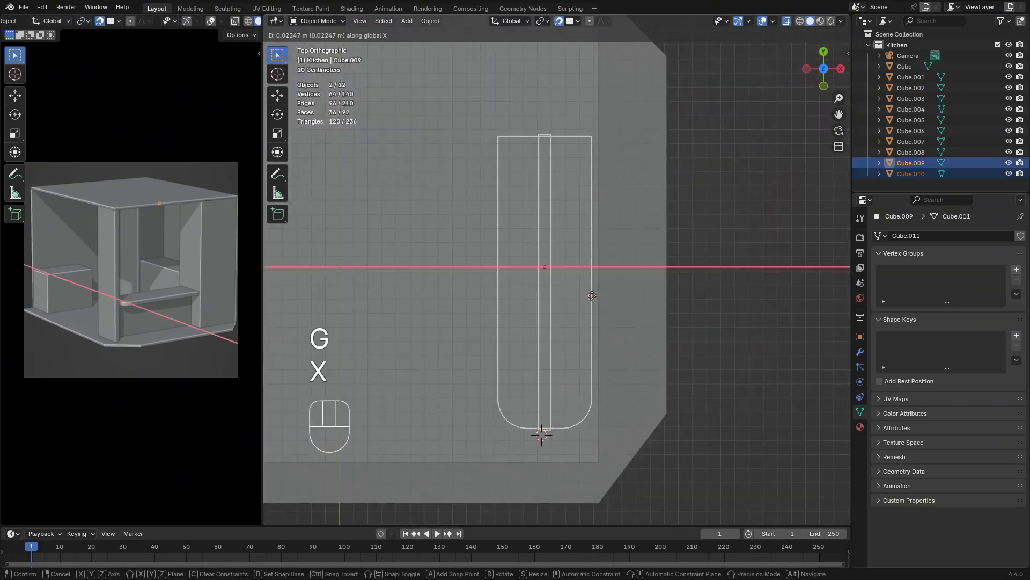
click(591, 295)
middle_drag(591, 295, 581, 212)
key(Tab)
drag(563, 300, 413, 110)
key(g)
key(y)
key(alt+z)
click(430, 236)
middle_drag(429, 236, 468, 309)
key(shift+Tab)
key(g)
key(y)
click(454, 386)
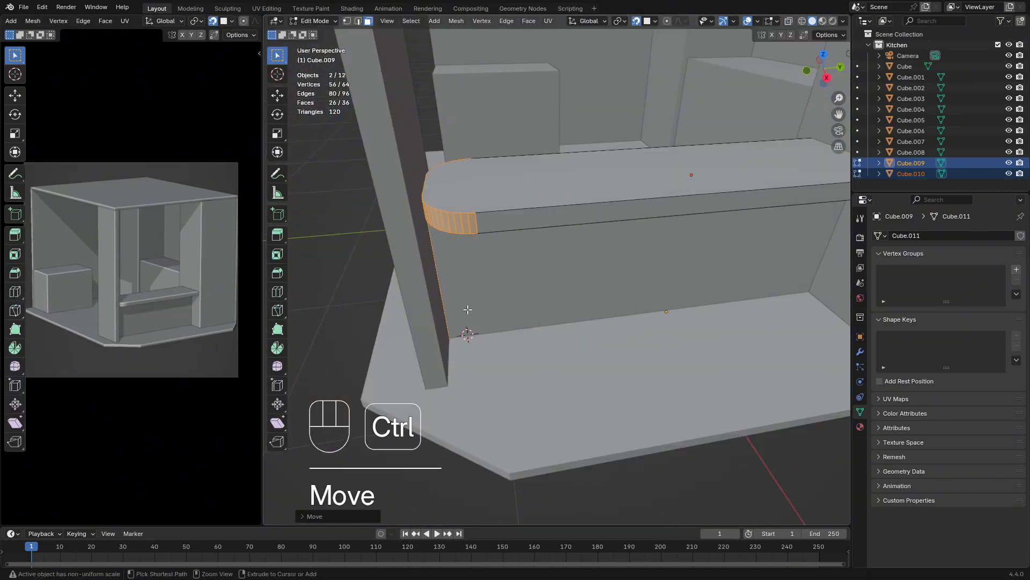
click(420, 186)
key(Tab)
Select the countertop slab alone and shift it along X over the counter base
middle_drag(420, 186, 580, 236)
shift+click(600, 246)
key(g)
key(y)
key(Escape)
key(g)
key(y)
key(x)
middle_drag(573, 184, 633, 237)
click(633, 236)
Adjust the countertop slab's height along Z above the counter base
key(s)
middle_drag(671, 268, 459, 292)
click(617, 231)
key(g)
key(z)
click(617, 215)
middle_drag(510, 215, 609, 73)
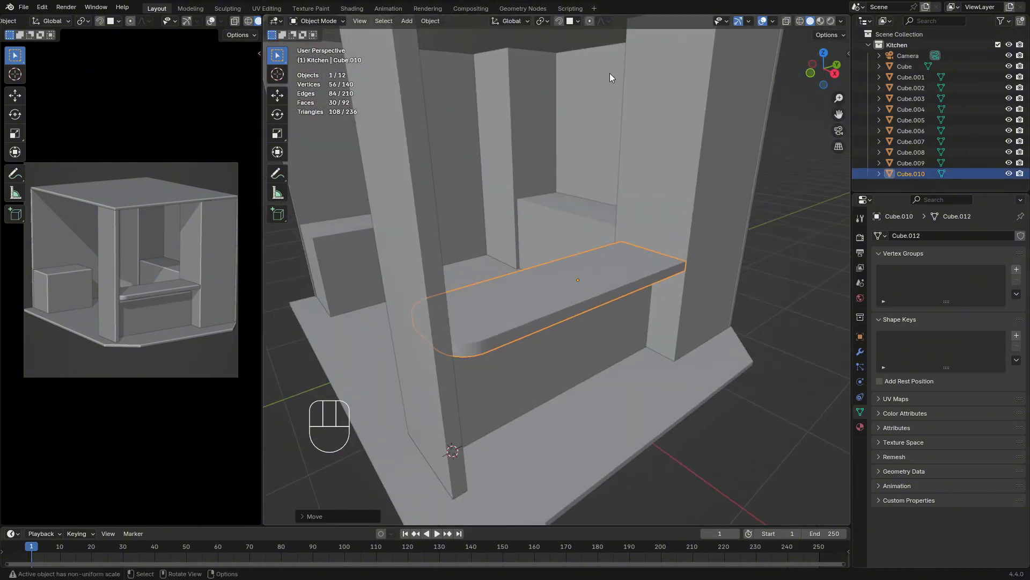
Select the counter base and move its top face along Z beneath the countertop, finishing with snapping turned off
click(542, 348)
click(574, 21)
click(546, 120)
key(Tab)
key(g)
key(z)
key(Tab)
click(558, 21)
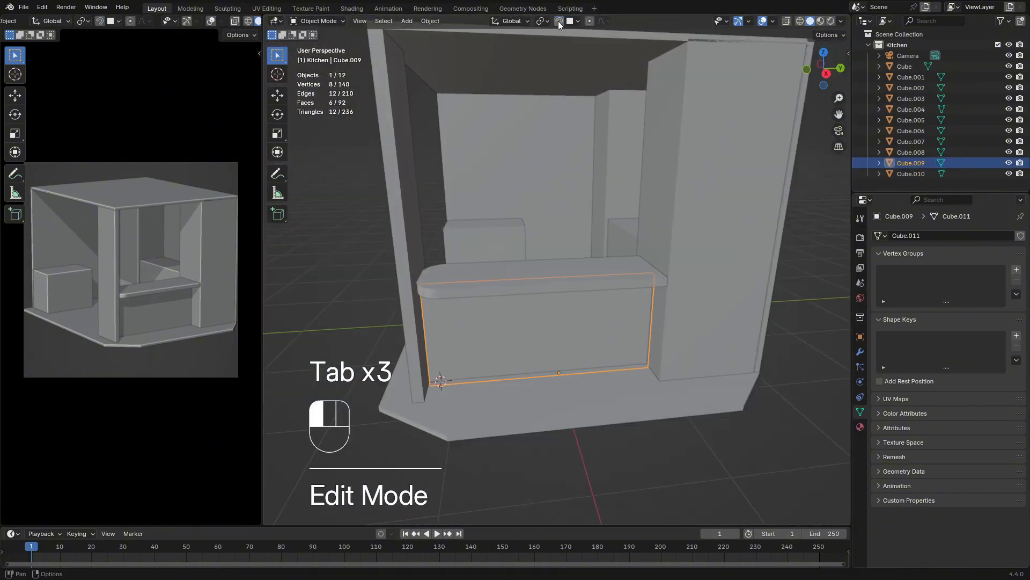
Widen the main 3D viewport and bring the whole kitchen model into view
drag(261, 340, 206, 341)
scroll(457, 316, down, 3)
middle_drag(456, 317, 616, 124)
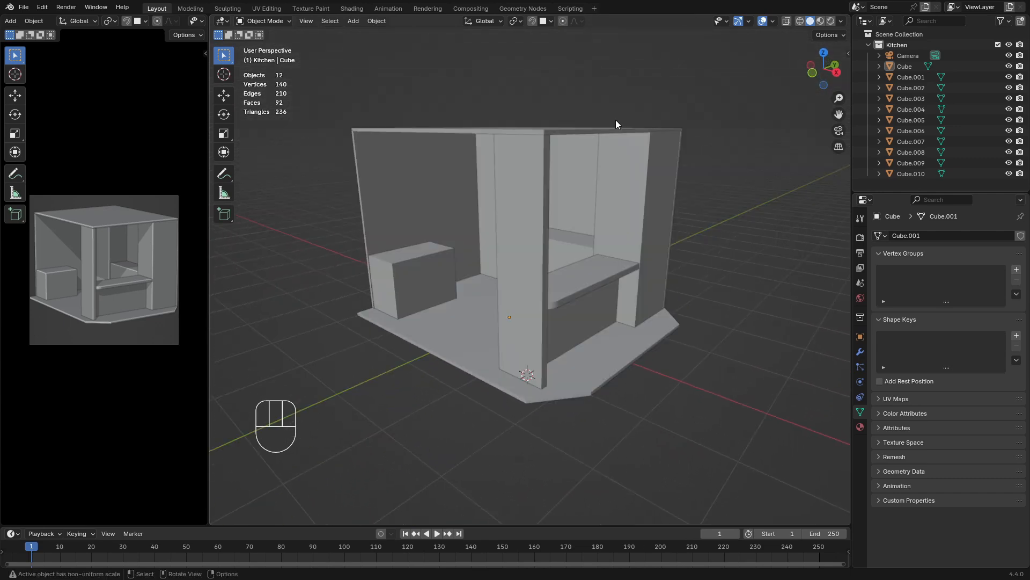
middle_drag(692, 163, 598, 192)
Select the top face of the pillar at the counter's square end using X-ray, and snap it along Z to the ceiling's underside
click(617, 168)
key(Tab)
scroll(516, 115, up, 5)
shift+middle_drag(516, 115, 514, 149)
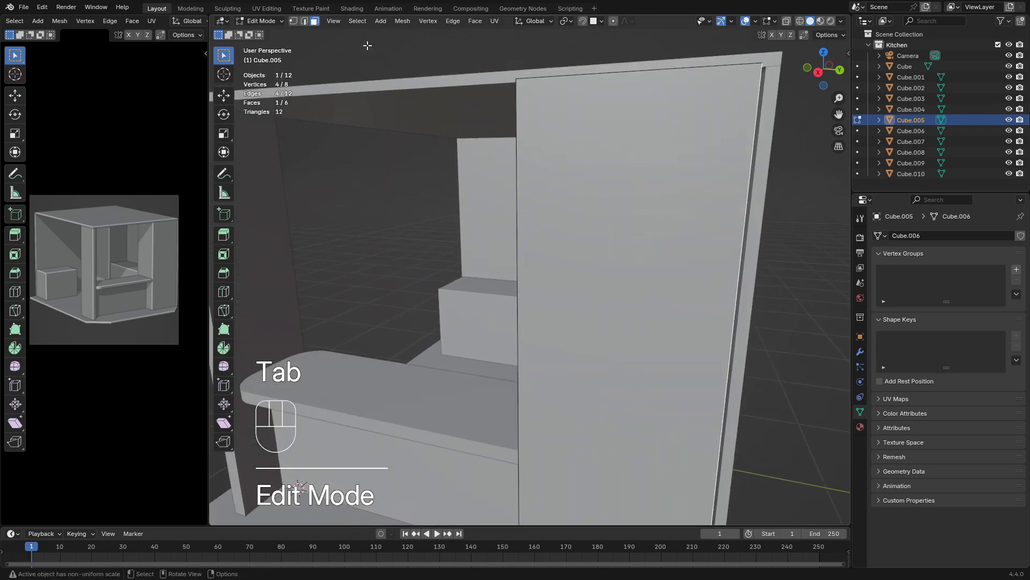
click(785, 21)
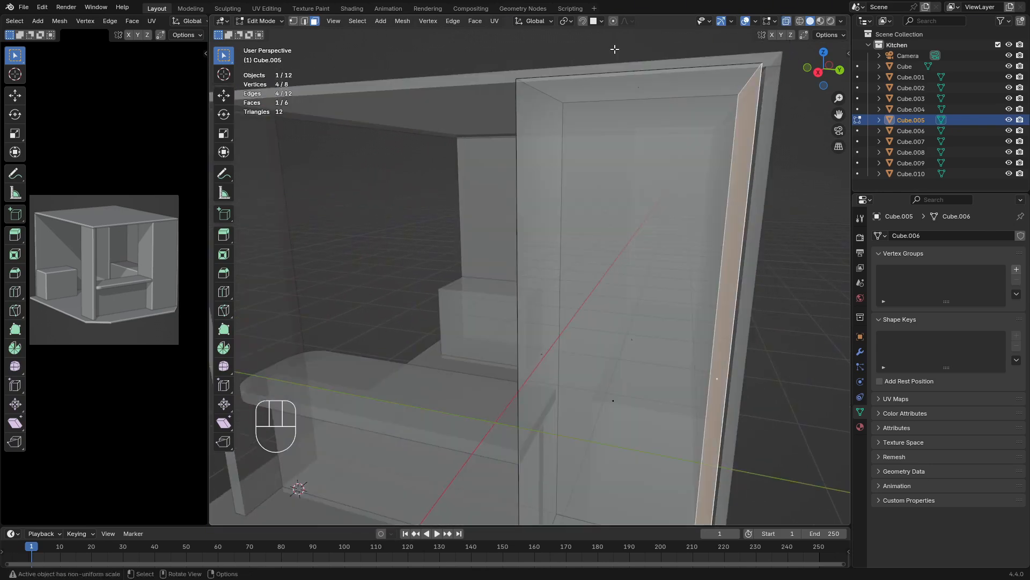
drag(614, 48, 655, 115)
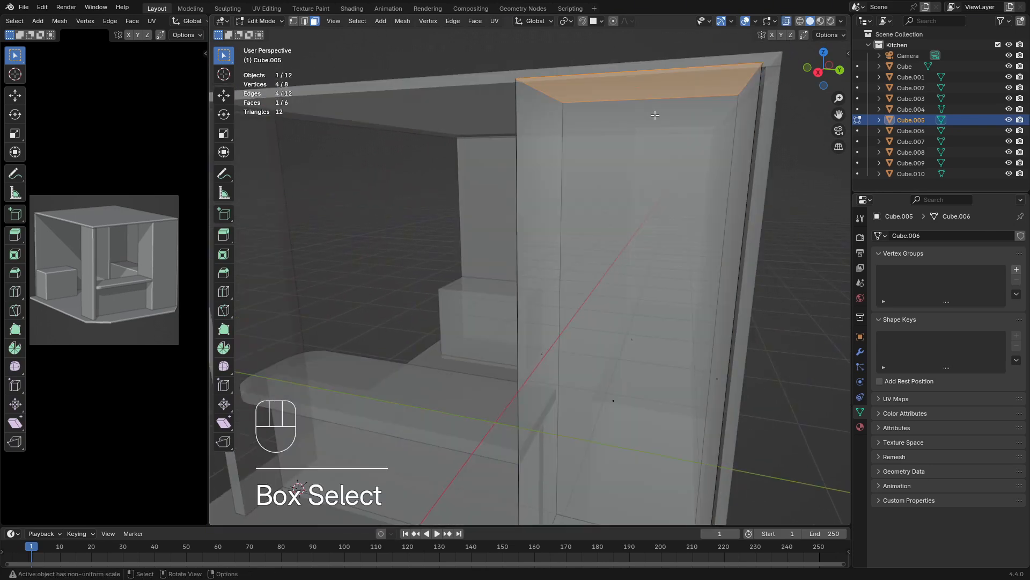
click(602, 21)
click(583, 21)
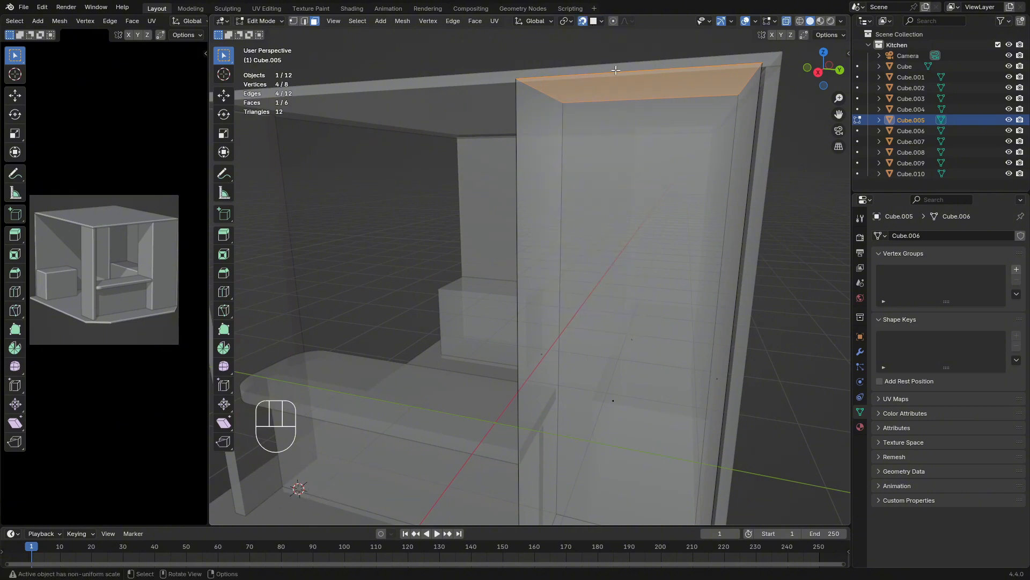
click(789, 21)
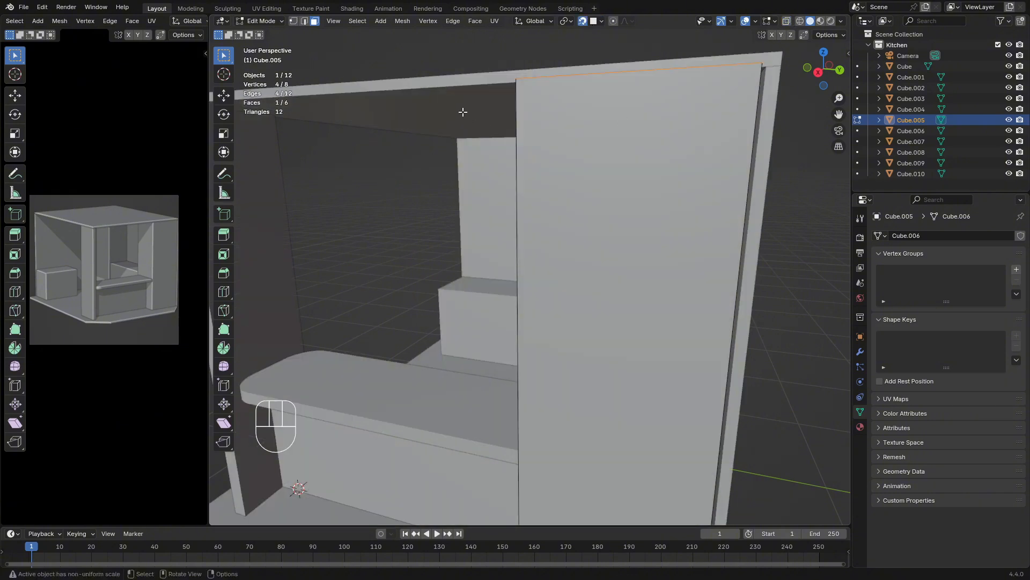
key(g)
key(z)
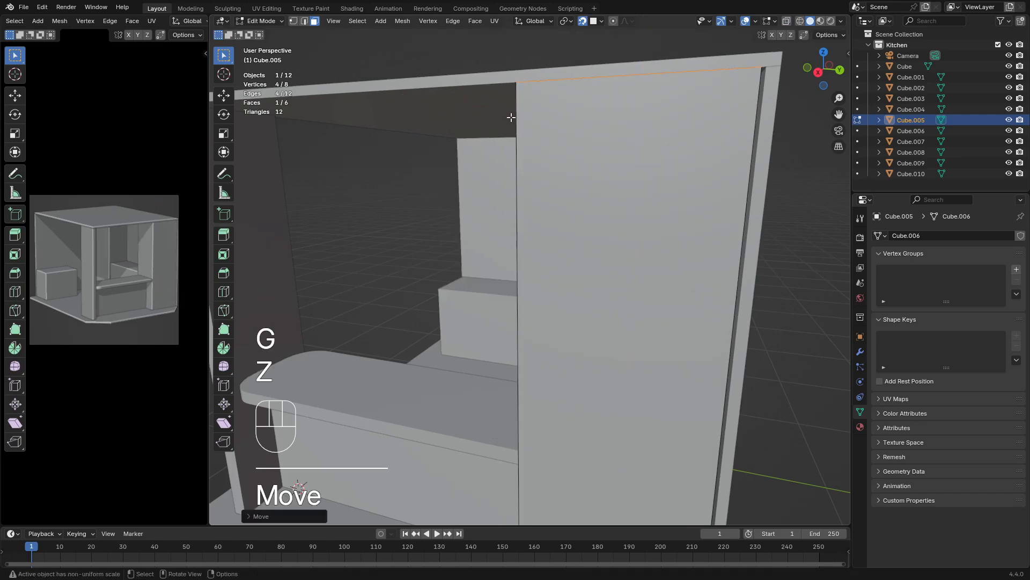
key(Tab)
Move the same pillar's bottom face 0.05 m along Z with snapping to sit on the floor
scroll(590, 161, down, 5)
middle_drag(615, 225, 586, 344)
scroll(643, 252, up, 4)
key(Tab)
key(g)
key(z)
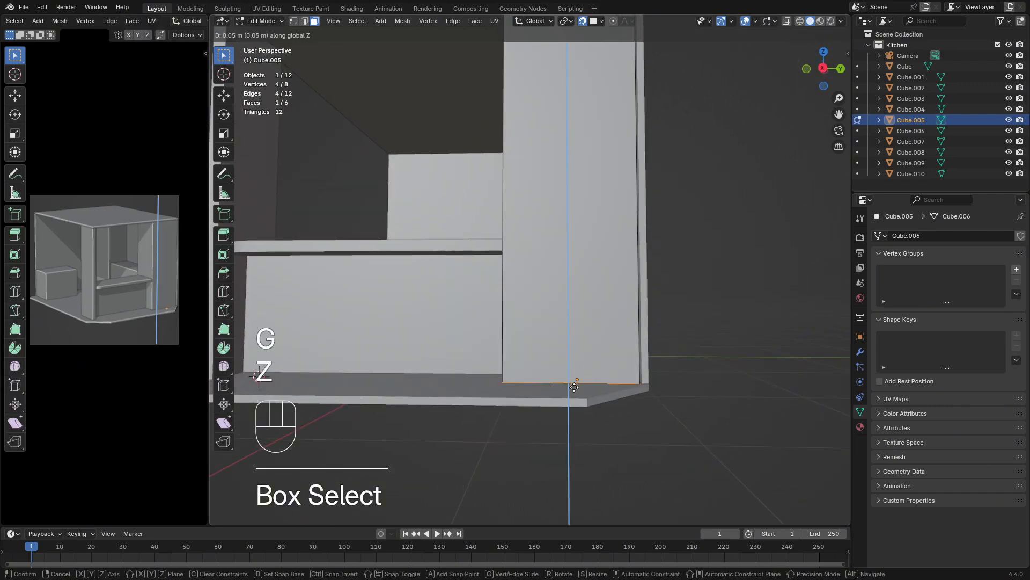
key(Tab)
Isolate the pillar by hiding all other objects and select its outer side face in Edit Mode
scroll(557, 369, down, 2)
middle_drag(557, 370, 546, 313)
scroll(562, 391, up, 1)
key(Tab)
scroll(546, 365, up, 2)
key(Tab)
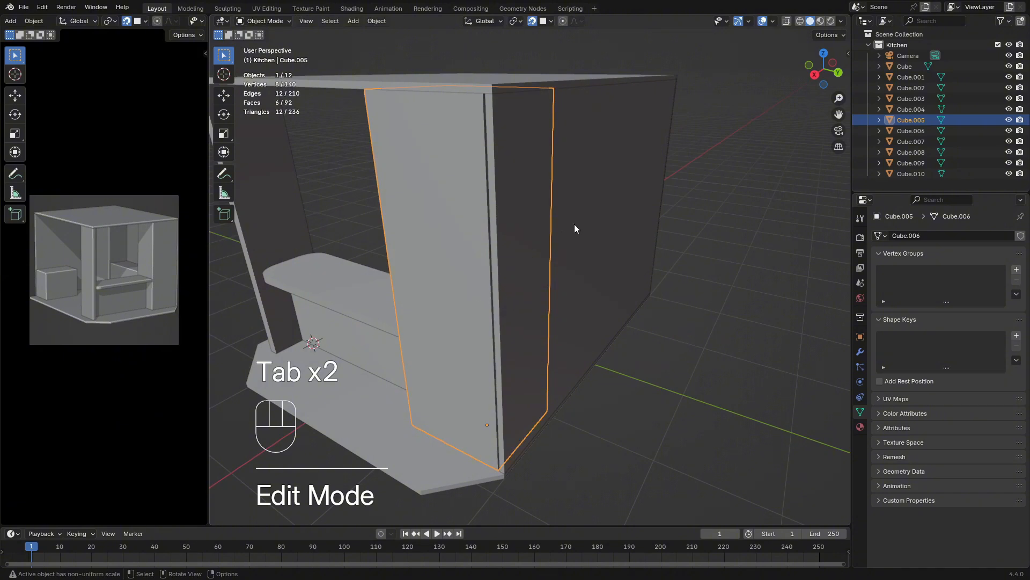
key(shift+h)
key(Tab)
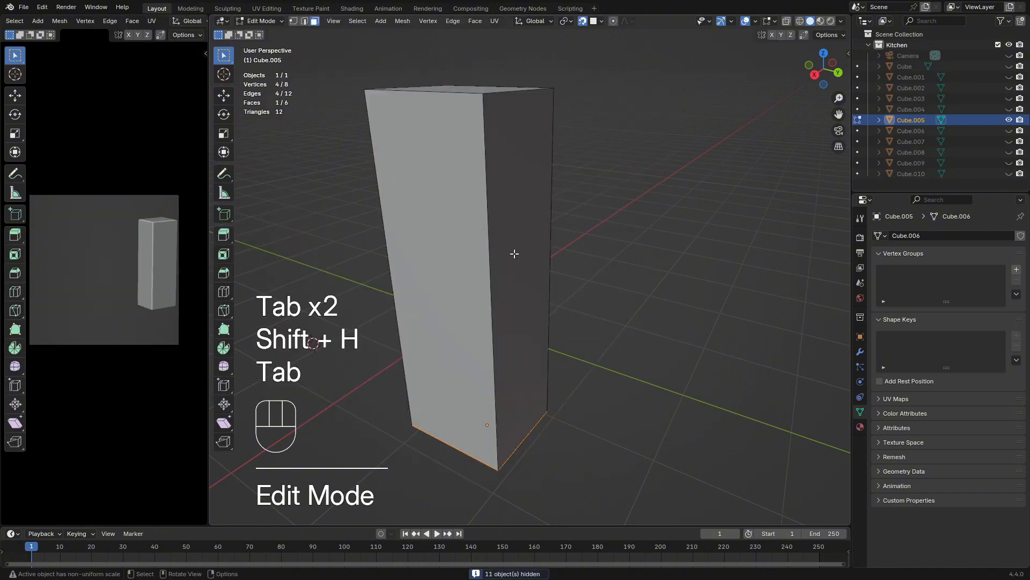
click(518, 261)
key(Tab)
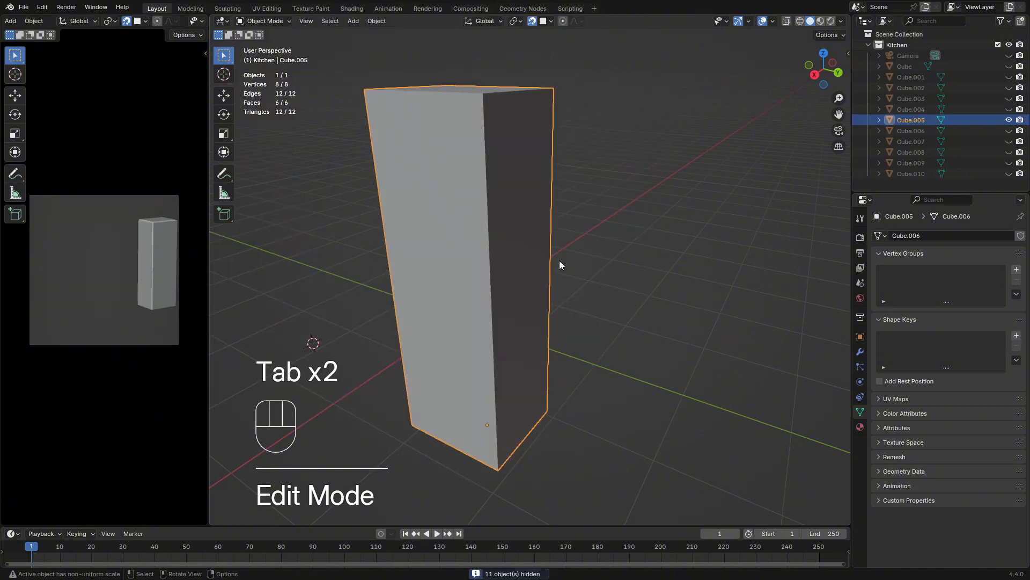
Unhide the other objects and snap the pillar's outer side face along Y to close the gap at the outer wall
key(alt+h)
middle_drag(570, 278, 596, 269)
key(Tab)
key(g)
key(x)
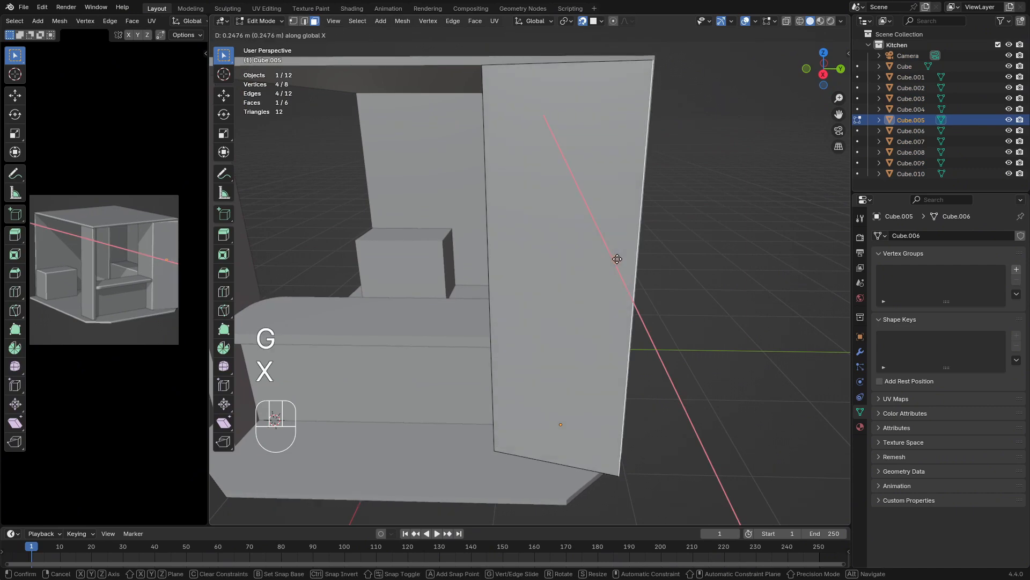
key(y)
click(662, 275)
key(Tab)
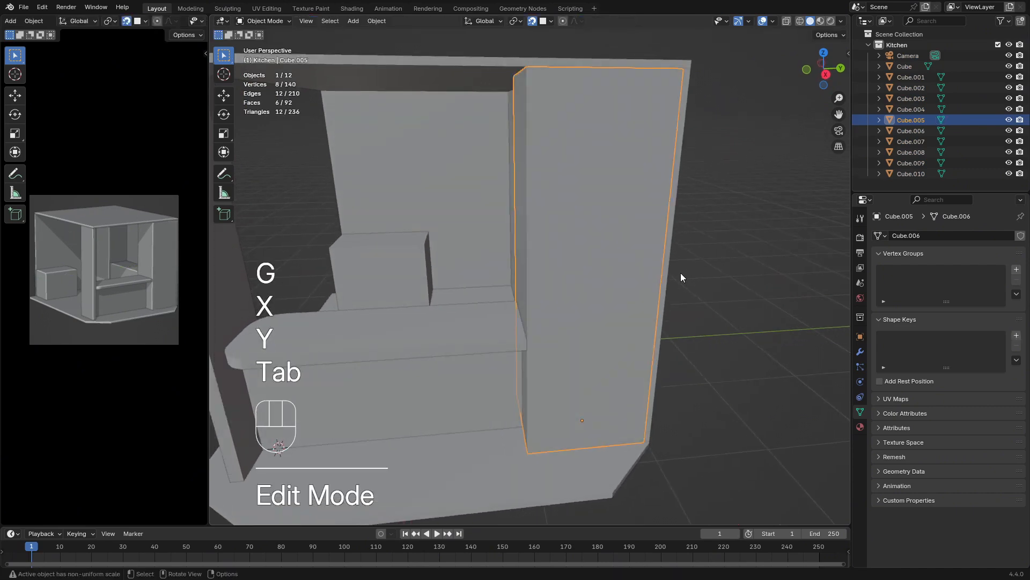
middle_drag(680, 273, 559, 300)
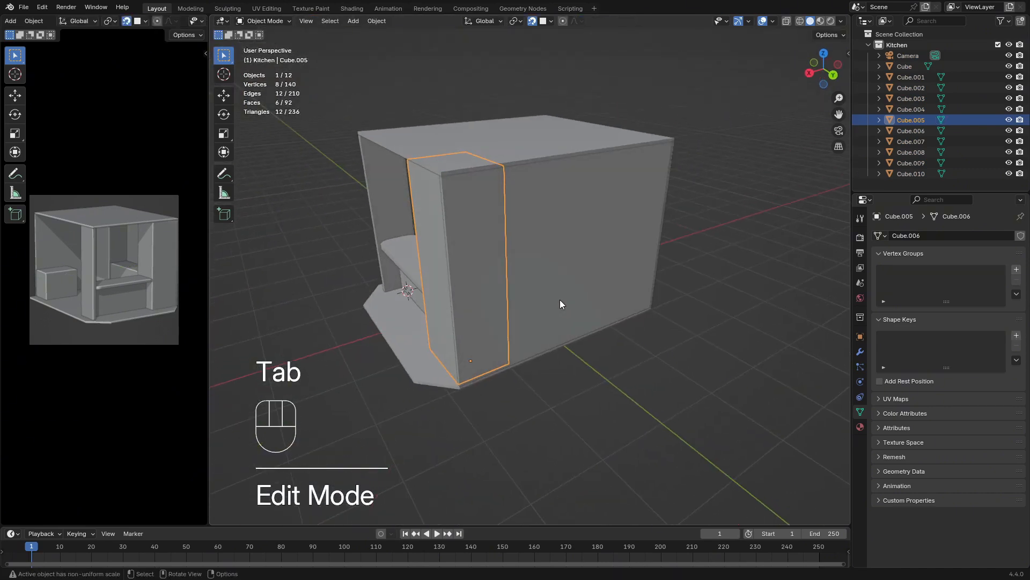
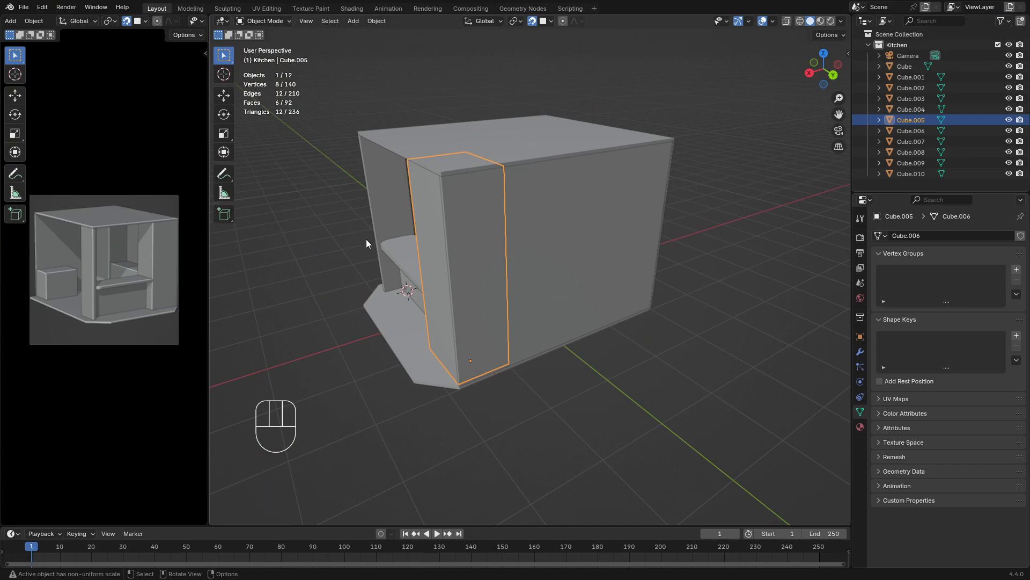
Delete the outer face of the side wall opposite the counter
middle_drag(371, 240, 403, 251)
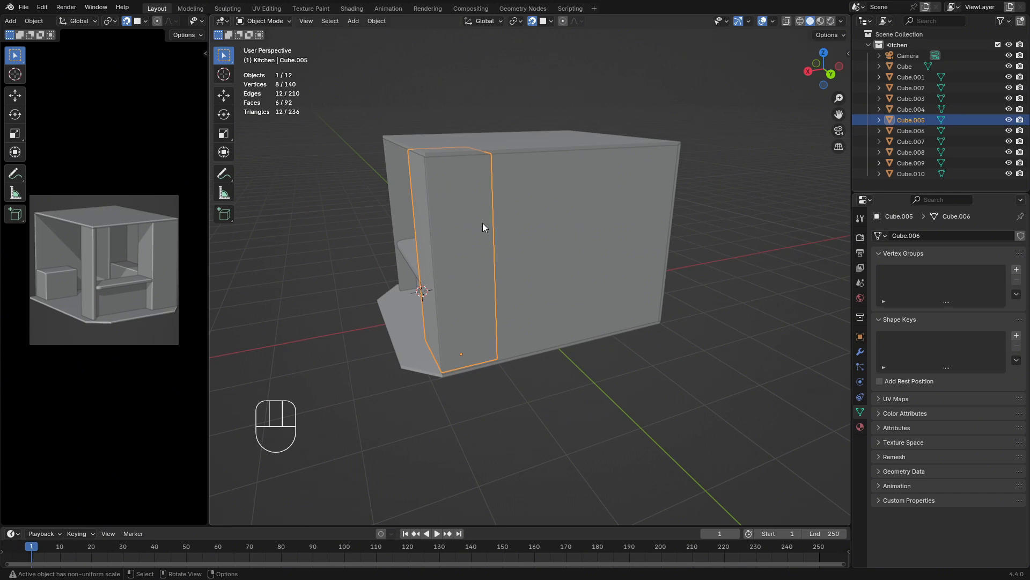
middle_drag(482, 224, 527, 243)
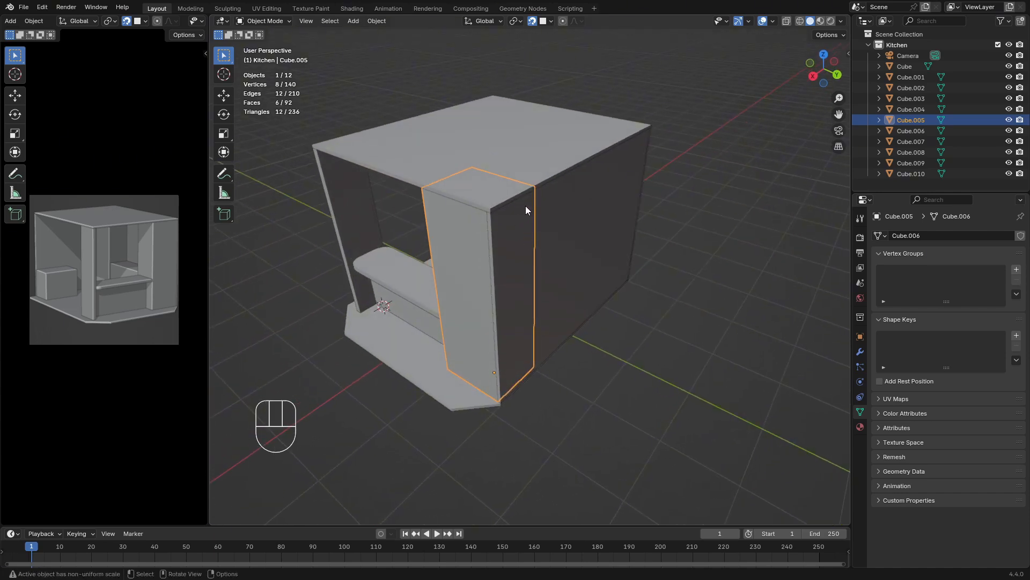
middle_drag(601, 218, 633, 271)
click(690, 262)
key(Tab)
click(628, 265)
key(x)
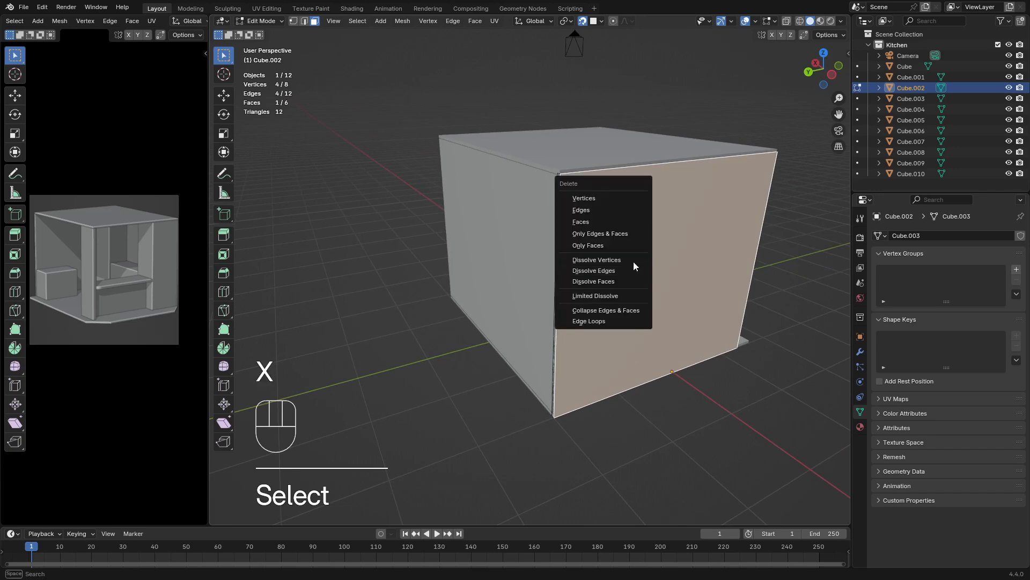
click(603, 221)
key(Tab)
Delete the outer face of the back wall
middle_drag(634, 249, 429, 238)
mouse_move(499, 229)
middle_down()
mouse_move(402, 245)
mouse_move(490, 241)
middle_up()
key(Tab)
click(524, 230)
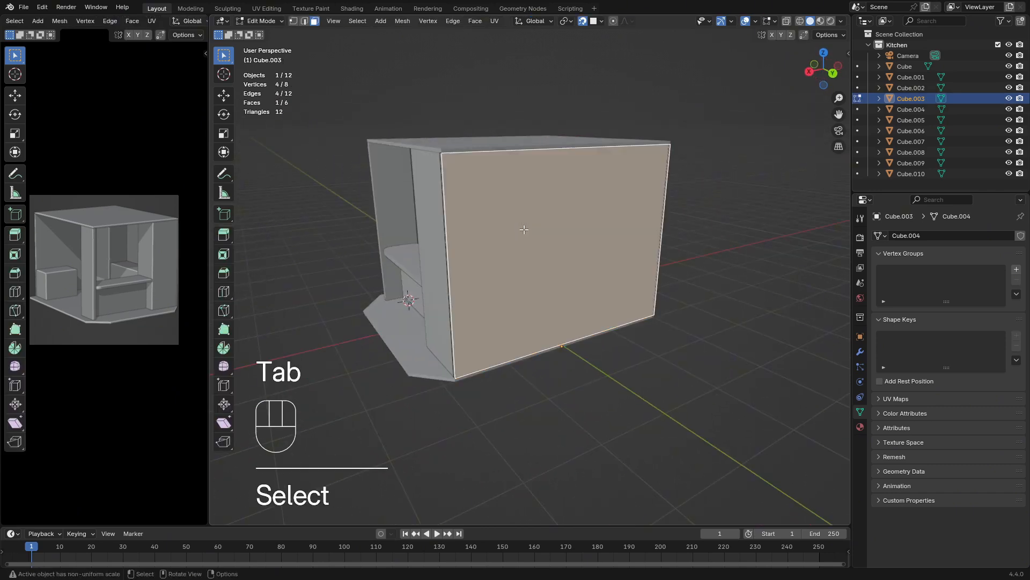
key(x)
click(566, 239)
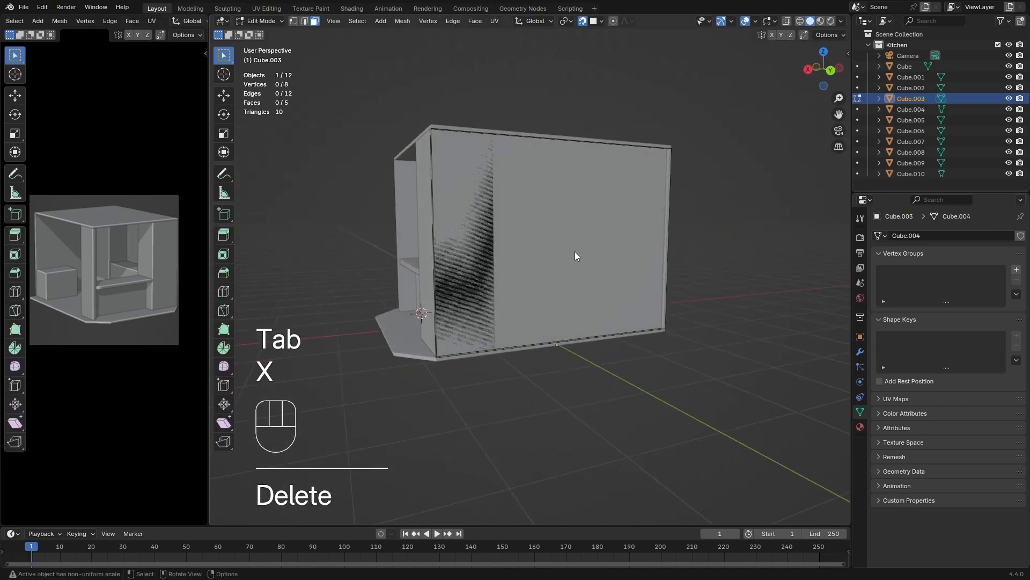
key(Tab)
Delete the large underside face of the floor slab
middle_drag(575, 252, 607, 258)
click(501, 275)
key(Tab)
click(501, 259)
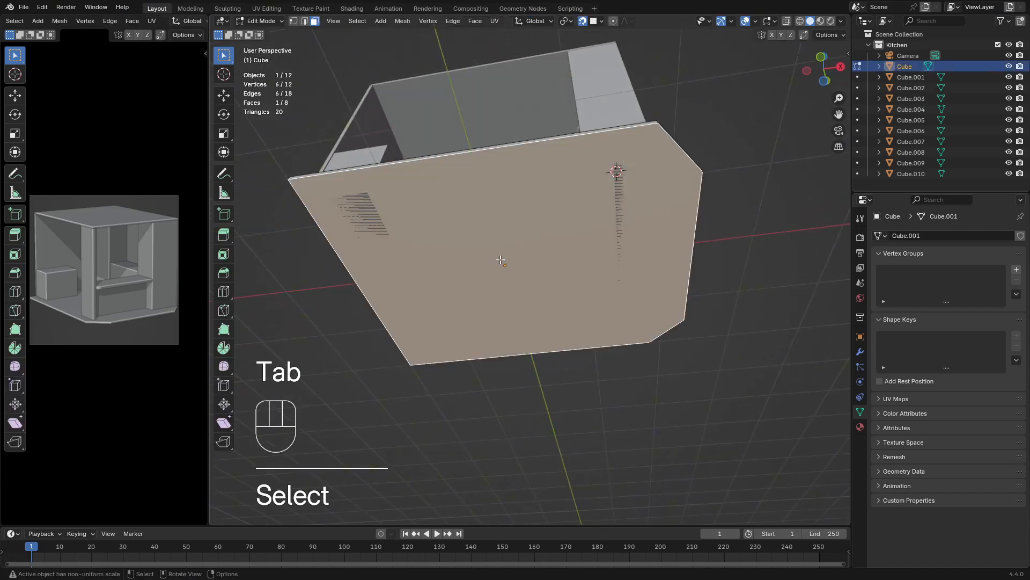
key(x)
click(516, 236)
middle_drag(516, 236, 506, 321)
key(Tab)
Isolate the upright panel beneath the counter by hiding all other objects, and enter Edit Mode
click(505, 320)
key(shift+h)
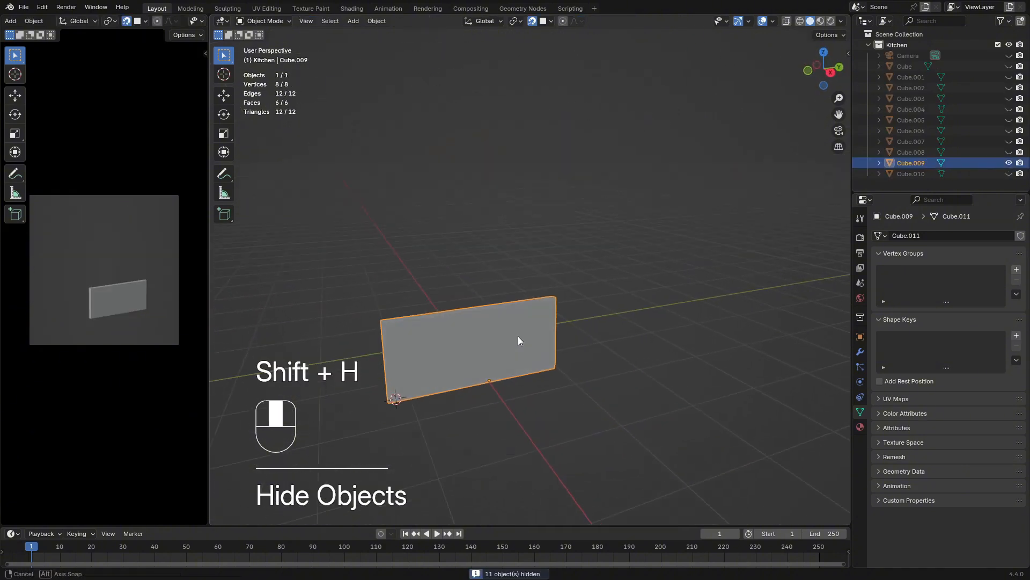
scroll(517, 336, up, 3)
key(Tab)
scroll(515, 349, up, 2)
Delete the loop of four narrow rim faces around the panel, then unhide the other objects and clear the selection
middle_drag(538, 346, 583, 337)
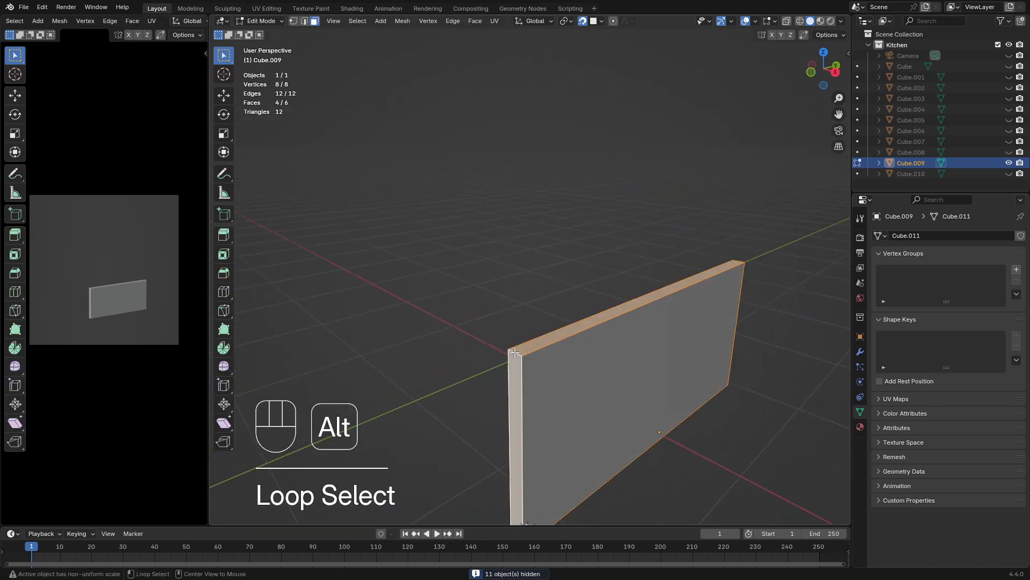
scroll(590, 333, down, 5)
middle_drag(654, 315, 559, 311)
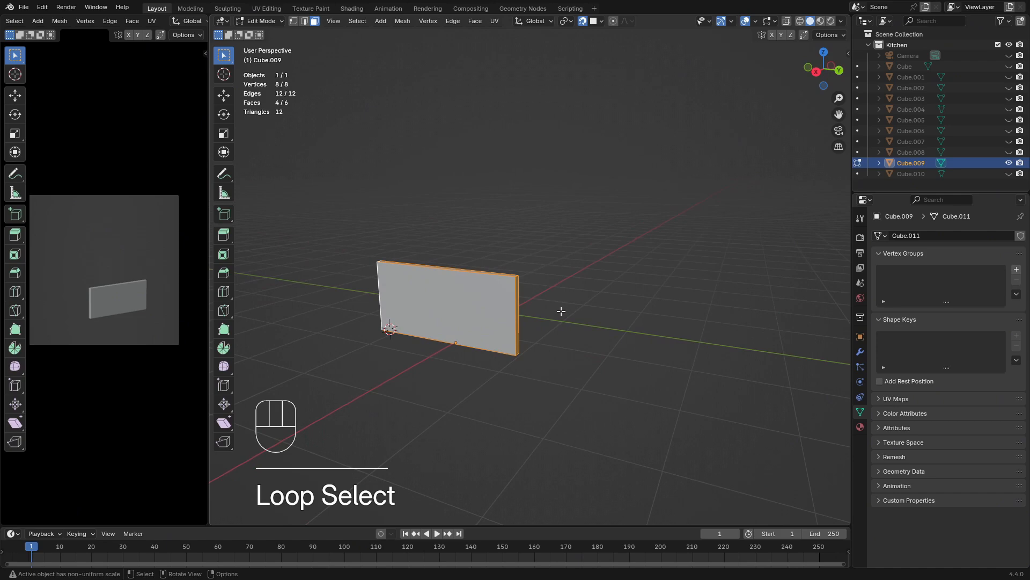
key(x)
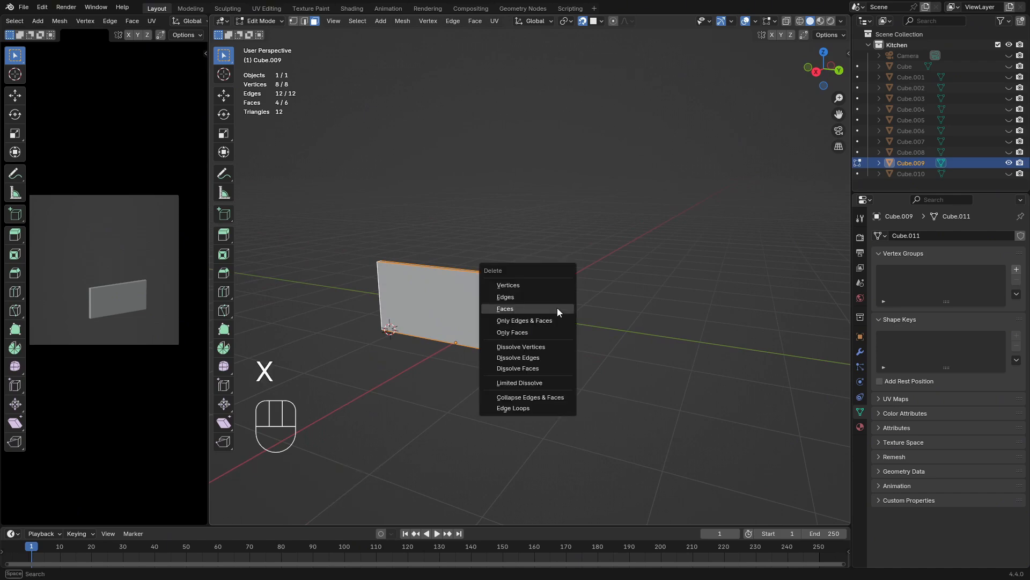
click(559, 308)
key(Tab)
middle_drag(509, 312, 651, 314)
middle_drag(574, 314, 555, 315)
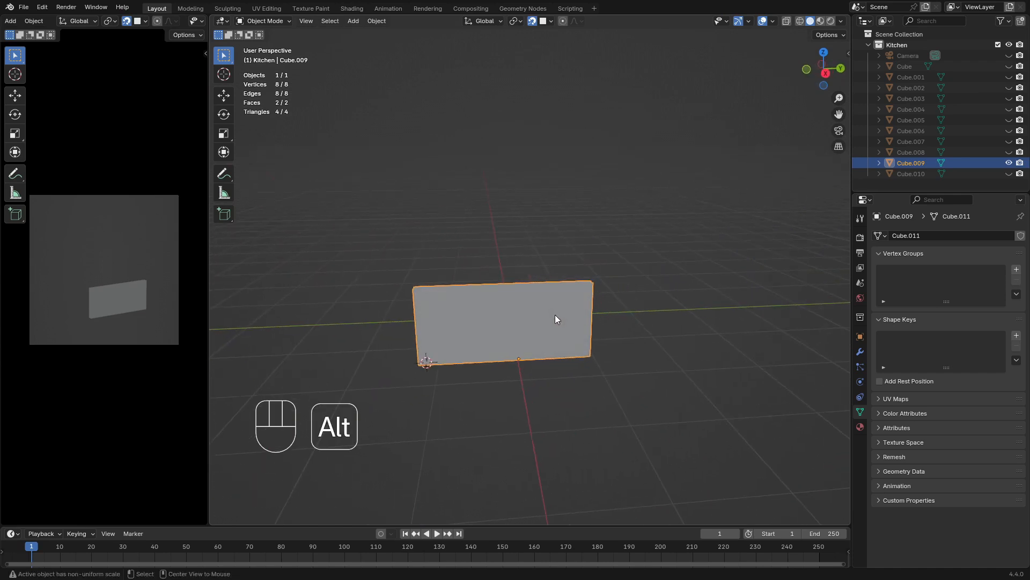
key(alt+h)
click(665, 387)
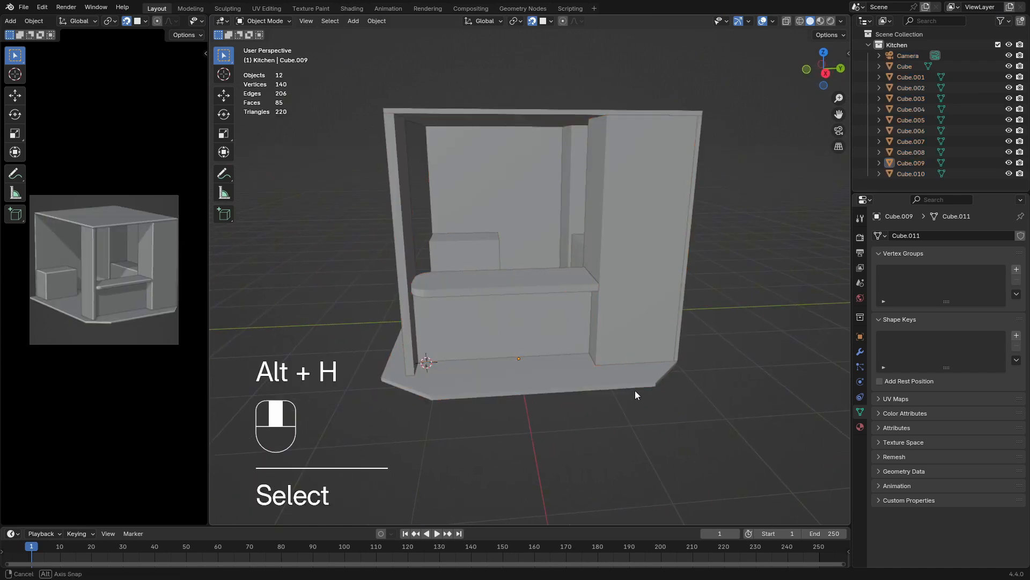
Isolate the pillar at the counter's rounded end by hiding all other objects
scroll(638, 371, up, 5)
middle_drag(528, 317, 400, 349)
click(399, 348)
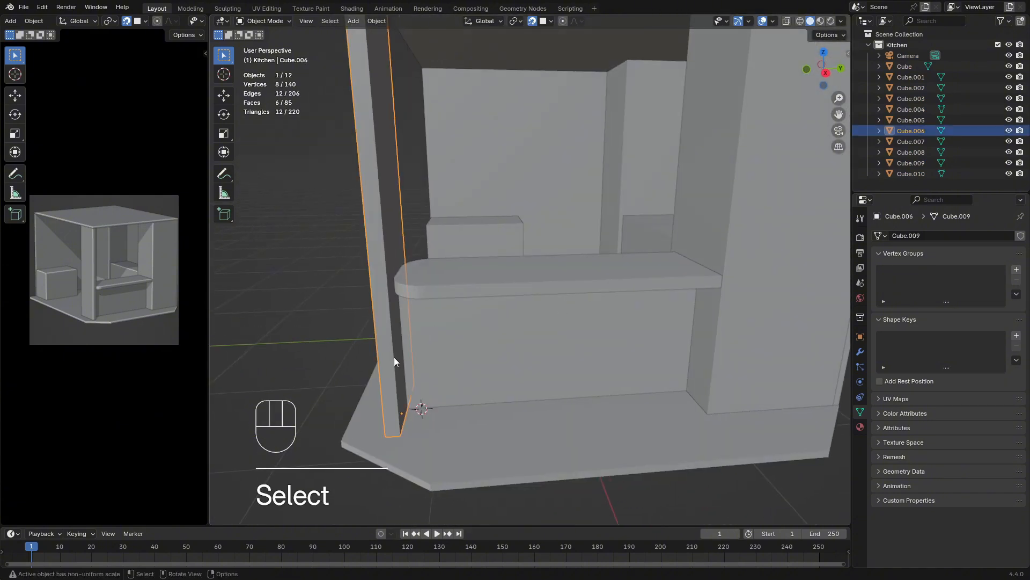
key(shift+h)
scroll(462, 277, down, 5)
middle_drag(462, 277, 527, 252)
Delete the isolated pillar's top and bottom faces and unhide the other objects
key(Tab)
key(x)
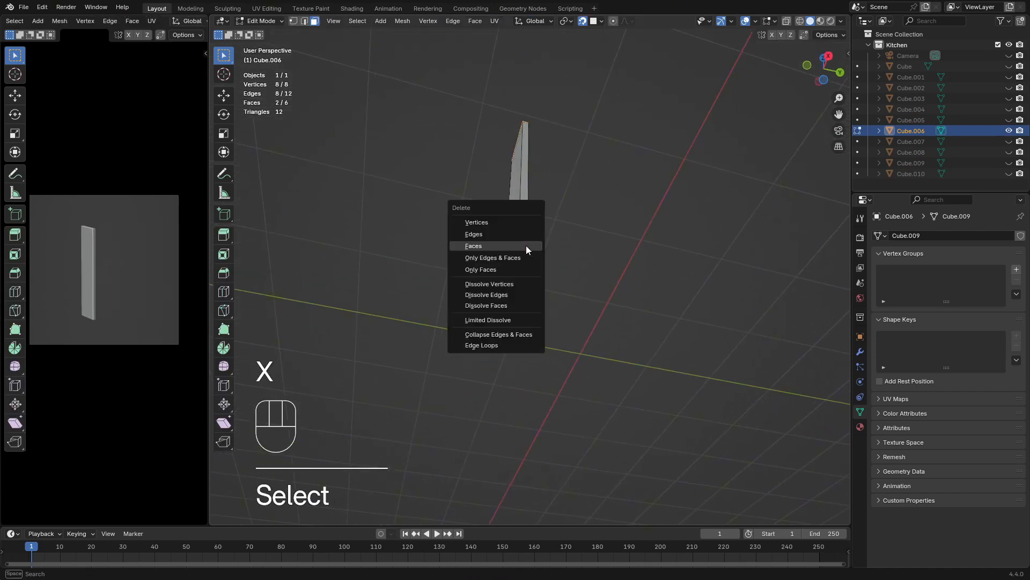
click(526, 246)
key(Tab)
middle_drag(533, 255, 643, 353)
key(alt+h)
Select the low box against the back wall and enter Edit Mode
scroll(642, 353, up, 1)
shift+middle_drag(502, 360, 547, 344)
shift+middle_drag(680, 349, 515, 359)
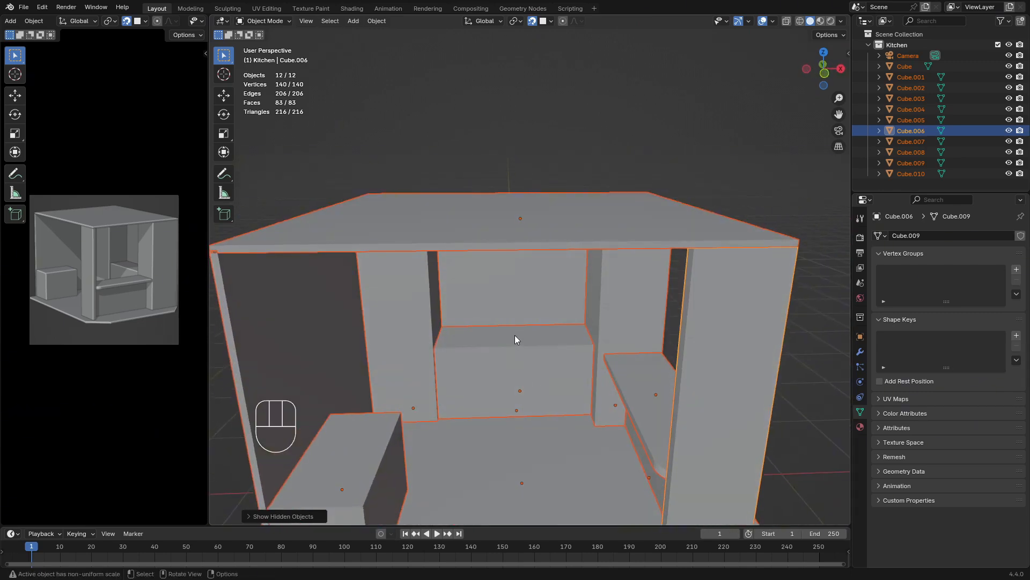
shift+middle_drag(350, 470, 407, 423)
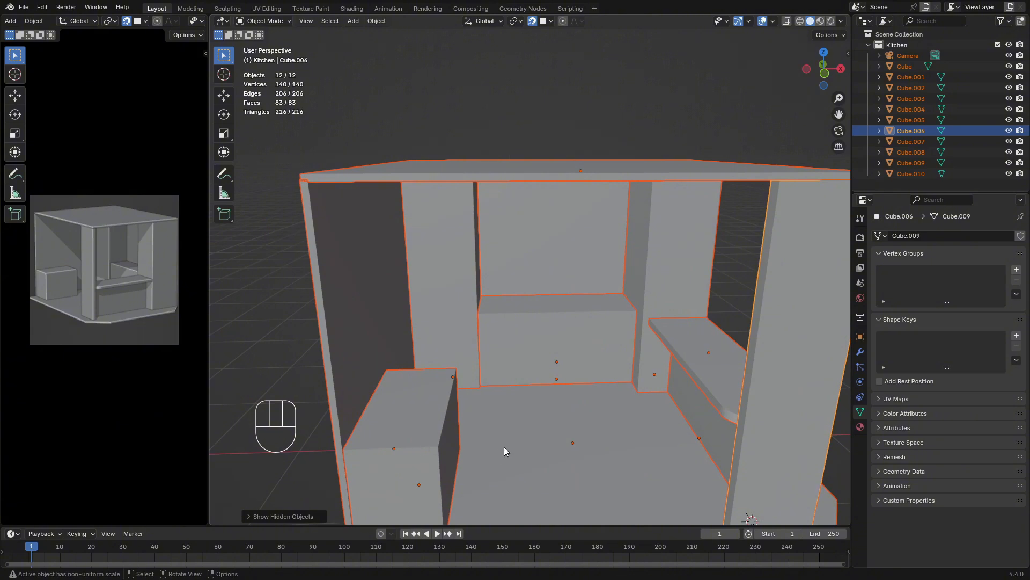
scroll(547, 402, down, 2)
click(588, 365)
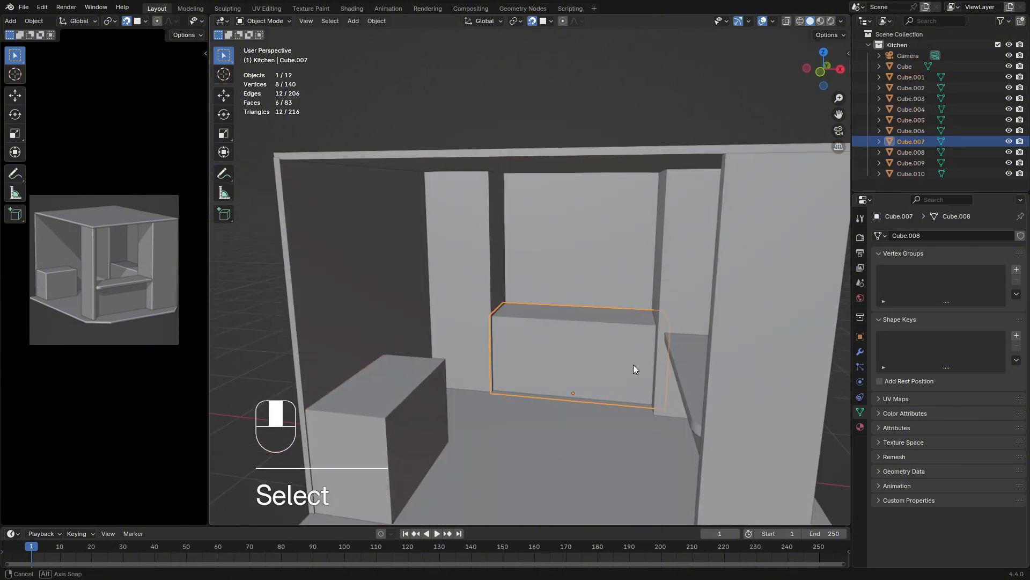
middle_drag(633, 364, 559, 312)
scroll(590, 372, up, 4)
key(Tab)
Select the back box's bottom face and snap it along Z onto the floor
shift+middle_drag(580, 380, 566, 225)
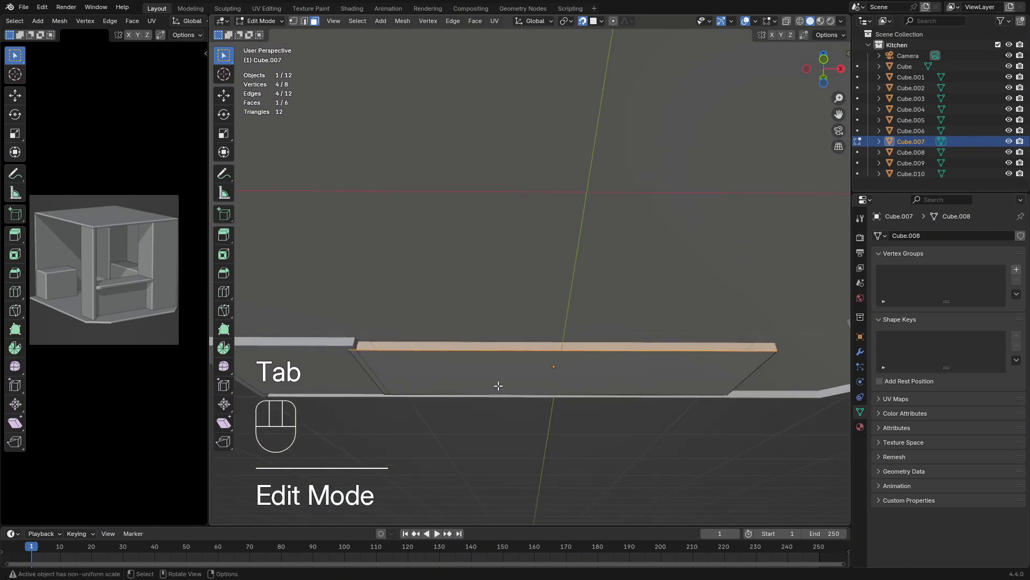
click(518, 377)
middle_drag(523, 260, 537, 309)
mouse_move(537, 301)
shift+middle_down()
mouse_move(536, 290)
mouse_move(533, 298)
shift+middle_up()
key(g)
key(z)
click(540, 349)
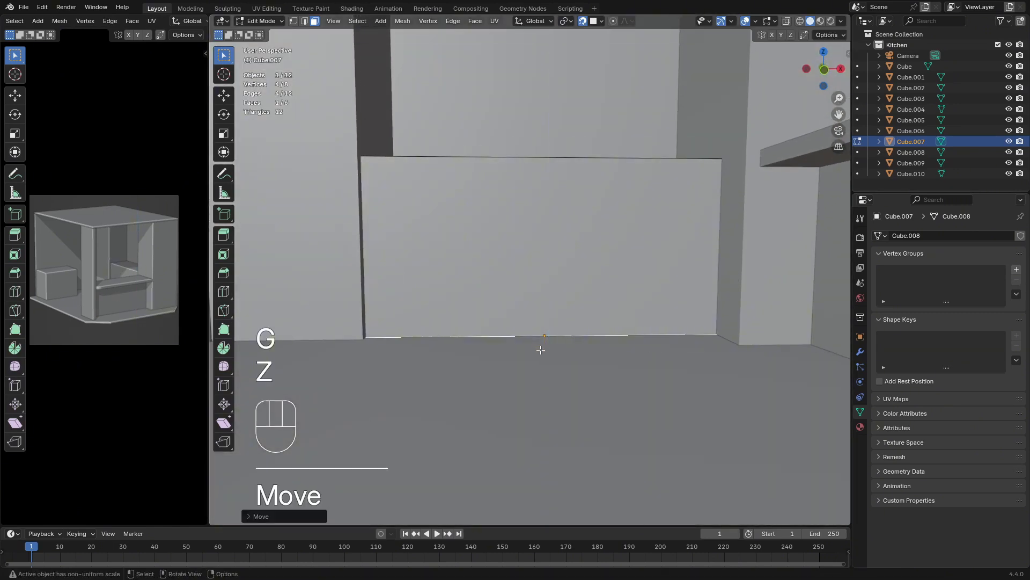
shift+middle_drag(541, 350, 578, 355)
key(Tab)
Using X-ray, select the back box's end face farthest from the counter and snap it along X to the adjacent pillar
middle_drag(406, 326, 598, 216)
click(785, 21)
click(279, 327)
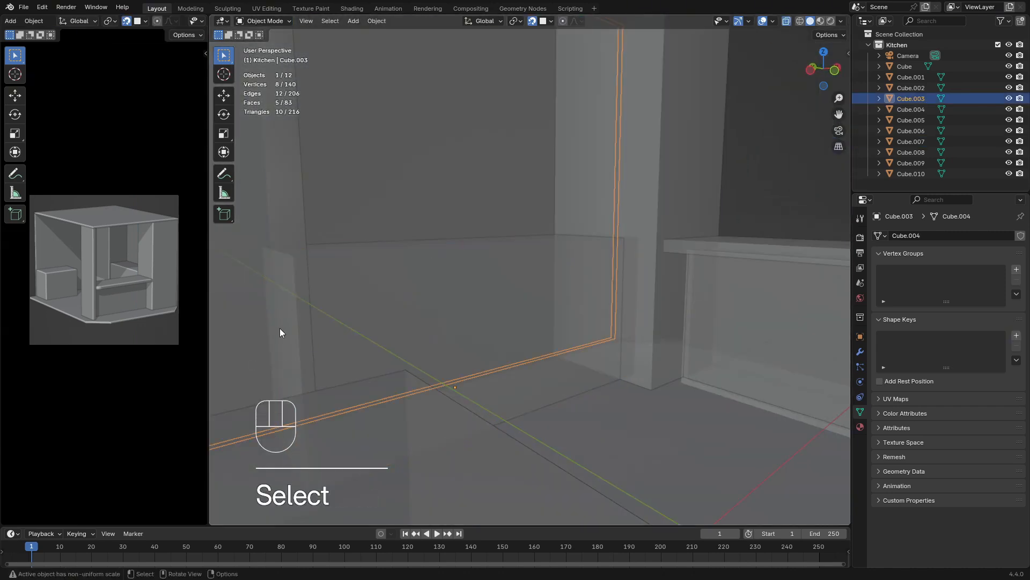
click(352, 310)
key(Tab)
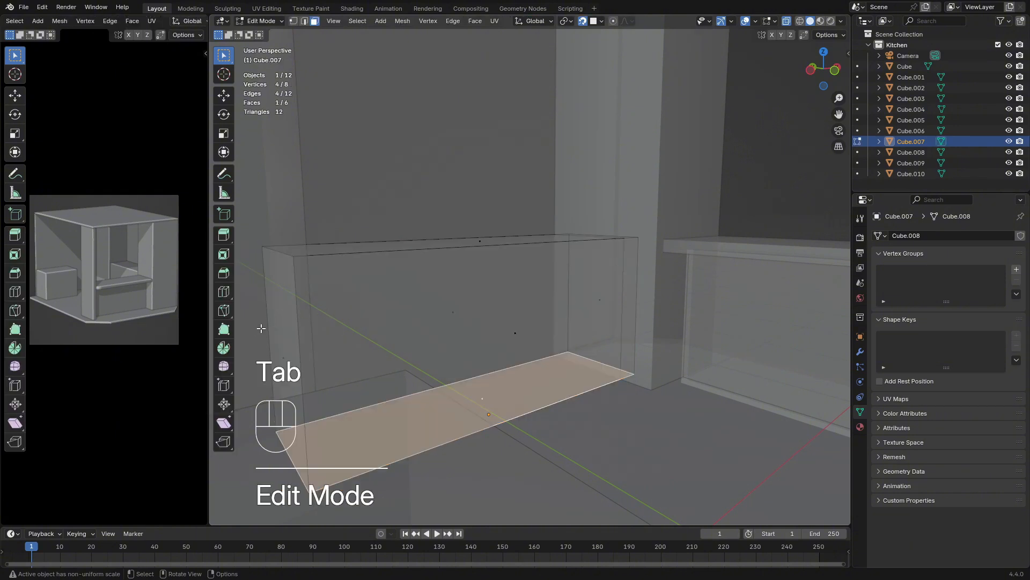
click(291, 334)
middle_drag(291, 333, 353, 249)
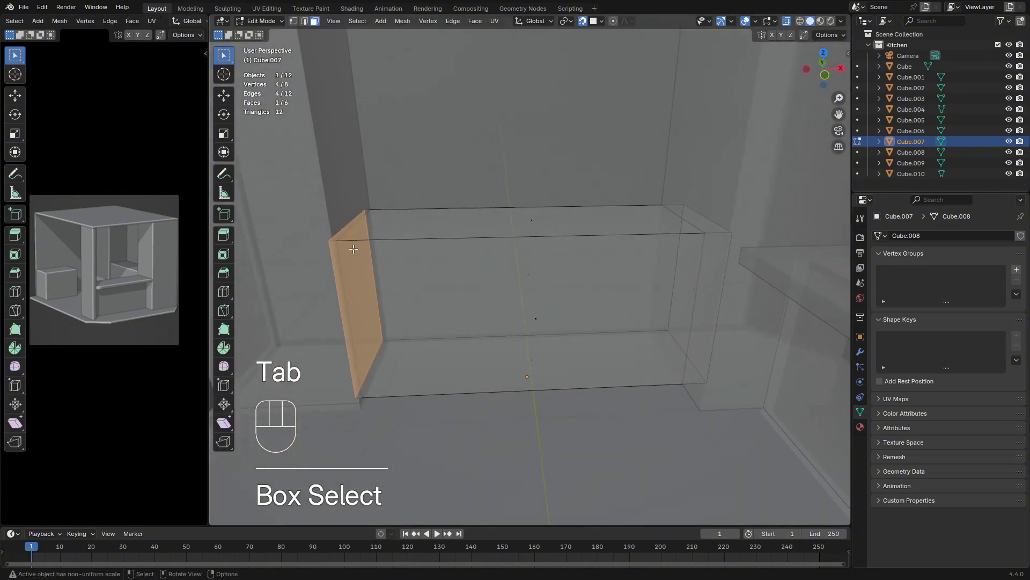
key(g)
key(x)
click(349, 212)
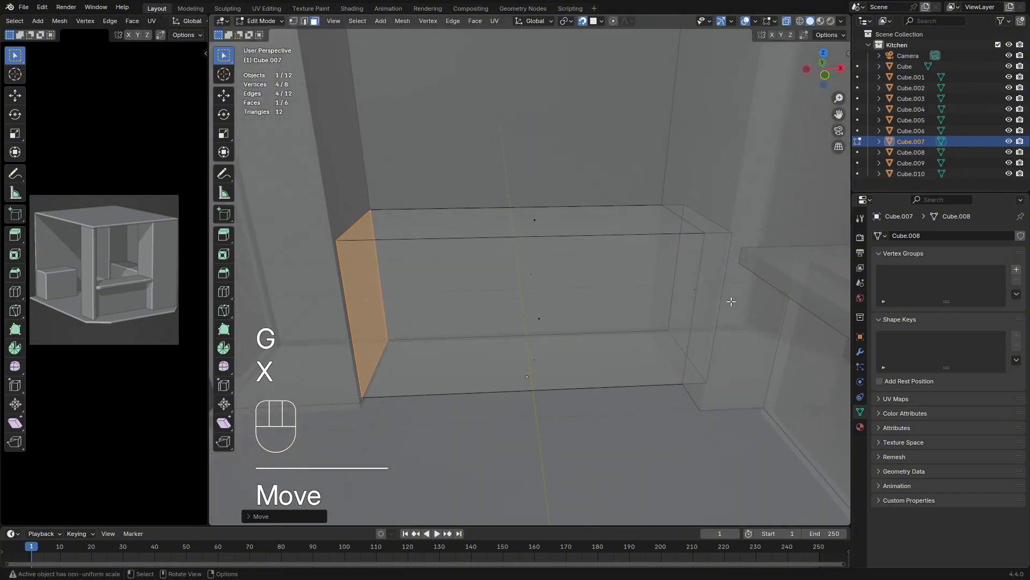
Snap the back box's end face nearest the counter along X to the adjacent pillar
click(699, 302)
key(g)
key(x)
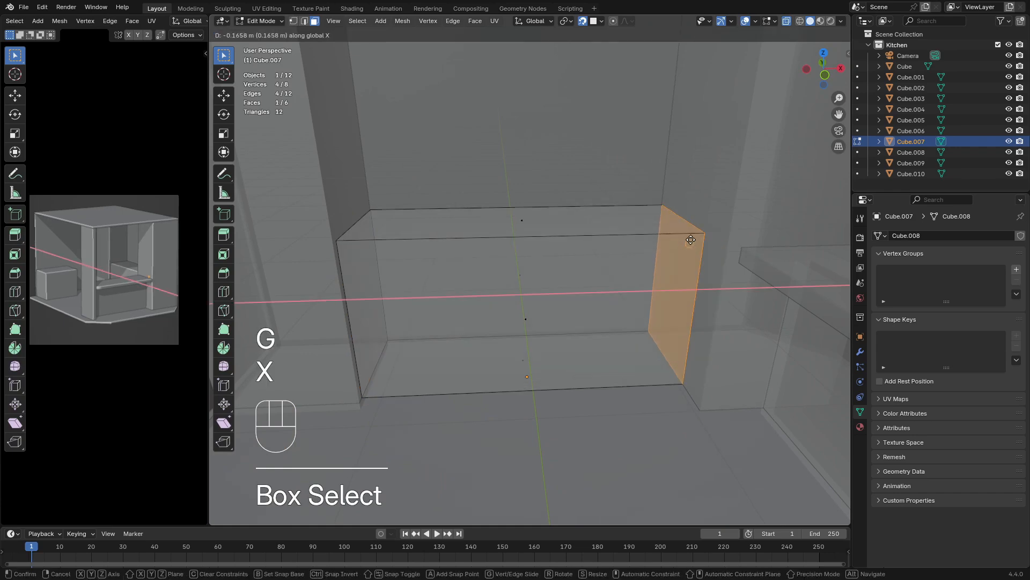
click(705, 218)
key(Tab)
Reselect the back box and select its rear face in Edit Mode
scroll(745, 121, down, 3)
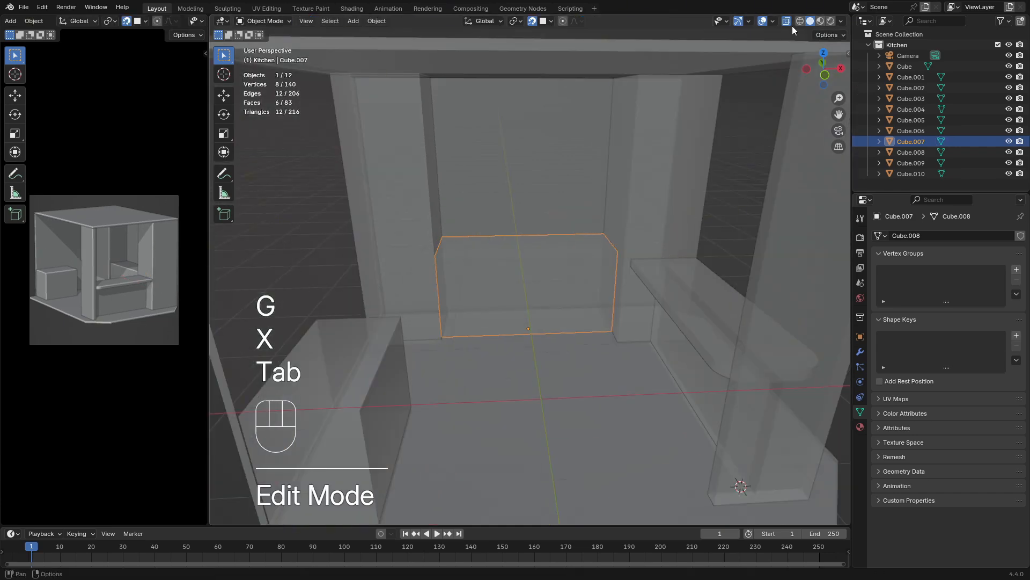
middle_drag(633, 177, 703, 209)
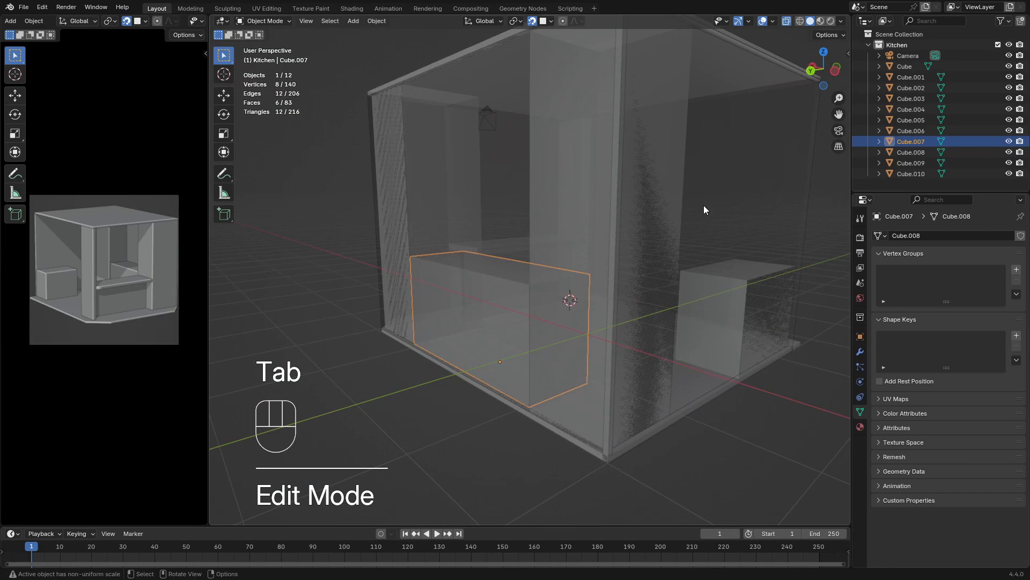
click(465, 327)
middle_drag(466, 327, 519, 324)
drag(487, 317, 508, 339)
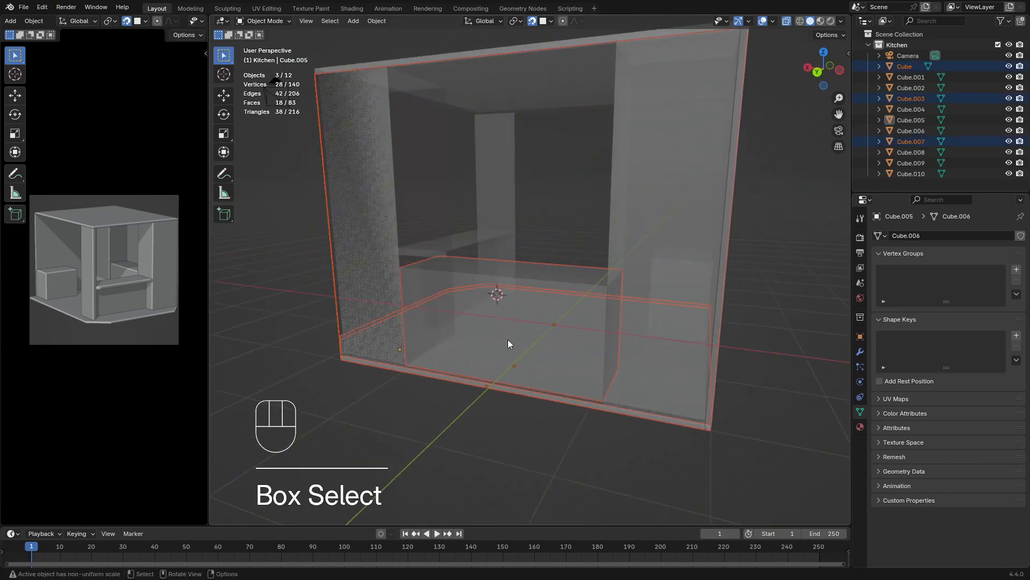
click(503, 312)
click(503, 311)
key(Tab)
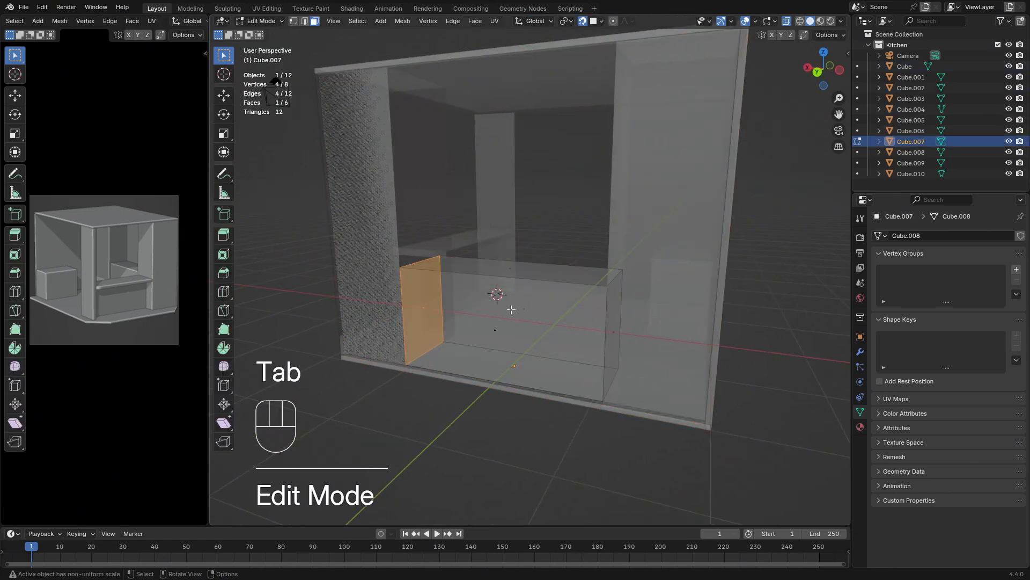
scroll(531, 295, up, 2)
click(485, 344)
middle_drag(505, 359, 465, 354)
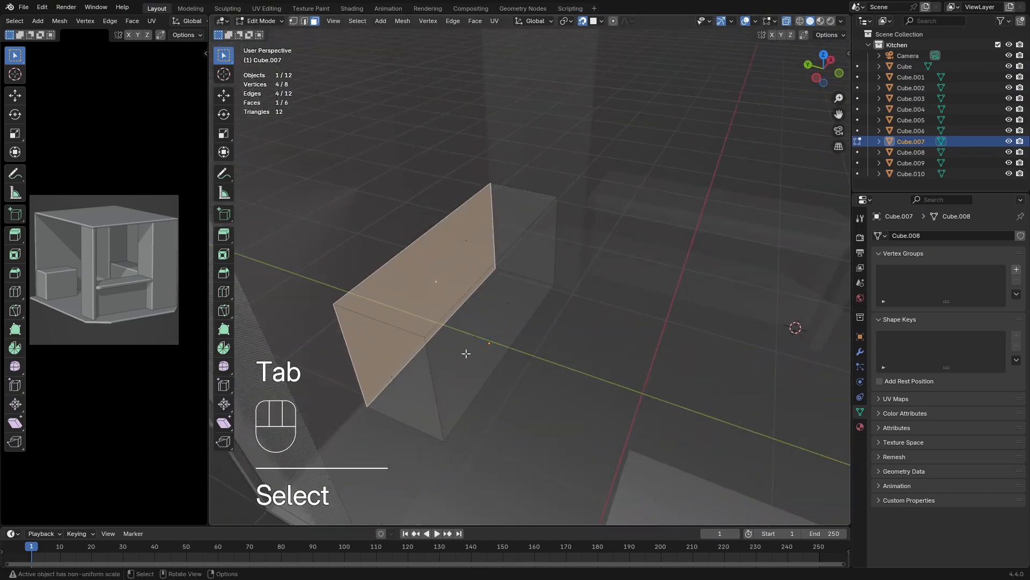
key(g)
key(x)
key(y)
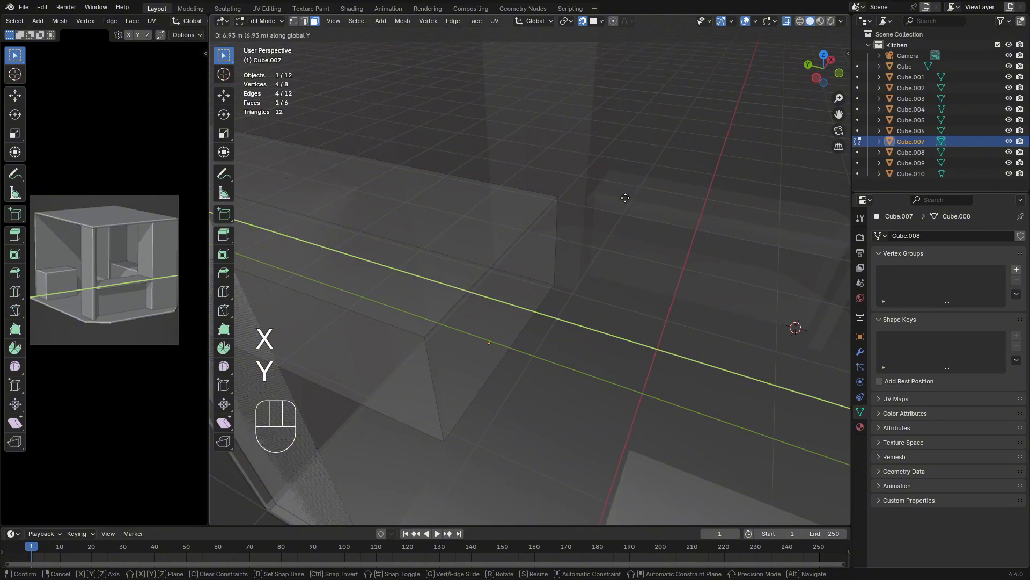
key(Escape)
Turn off X-ray and snap the back box's rear face along Y to the back wall
click(785, 25)
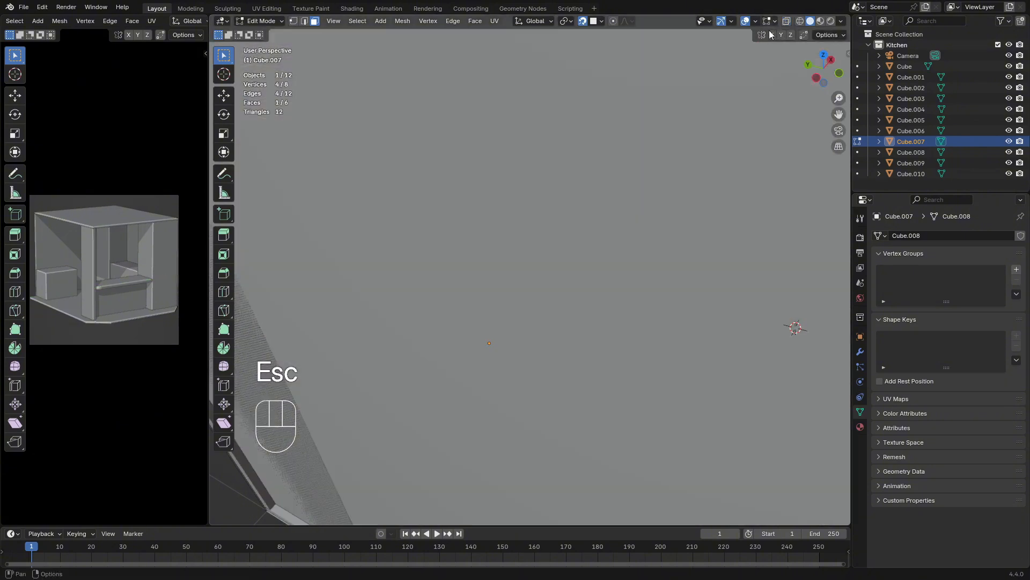
middle_drag(509, 244, 440, 244)
scroll(472, 168, up, 1)
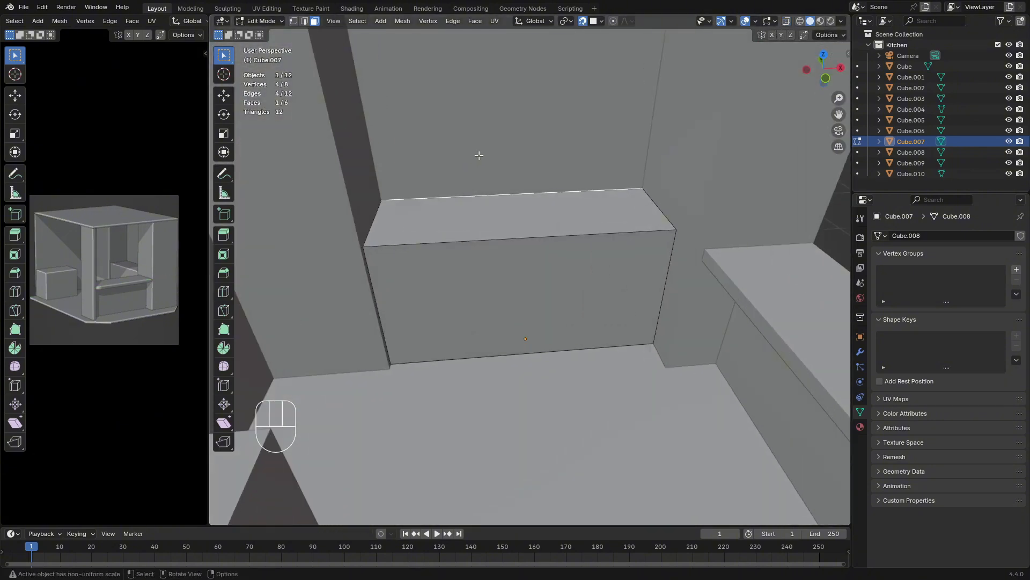
key(g)
key(x)
key(y)
click(479, 155)
key(Tab)
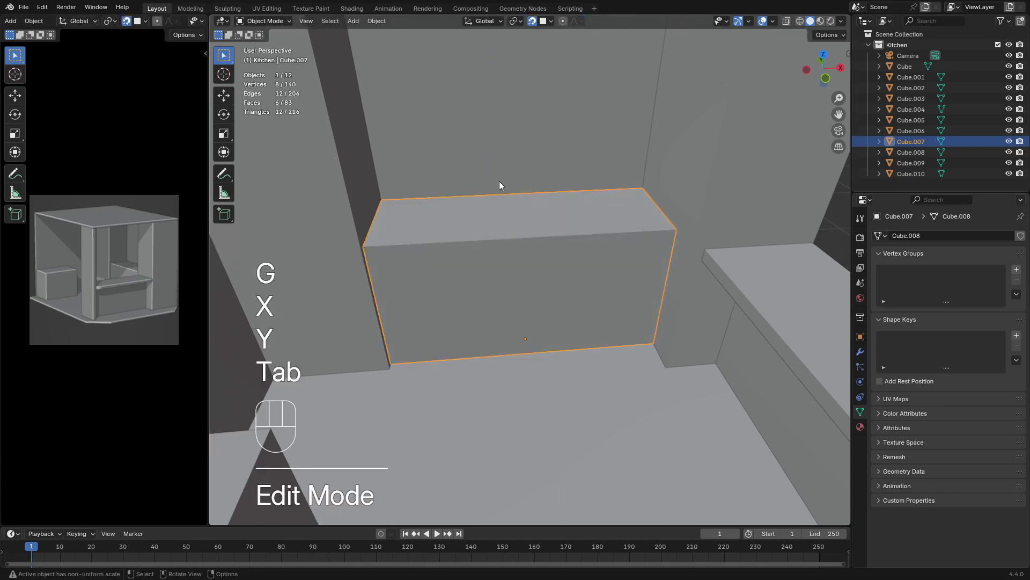
Delete the box standing along the side wall opposite the counter, and select the box at the back wall
middle_drag(501, 184, 594, 212)
scroll(526, 239, down, 4)
scroll(554, 236, up, 4)
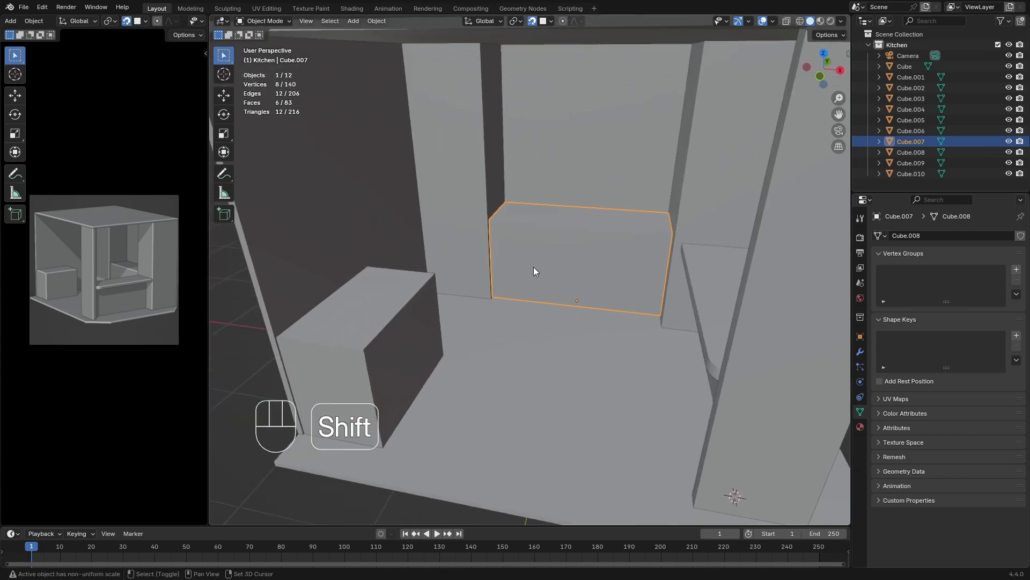
drag(396, 328, 389, 331)
middle_drag(418, 353, 393, 355)
click(392, 355)
middle_drag(664, 183, 570, 240)
key(Delete)
click(569, 244)
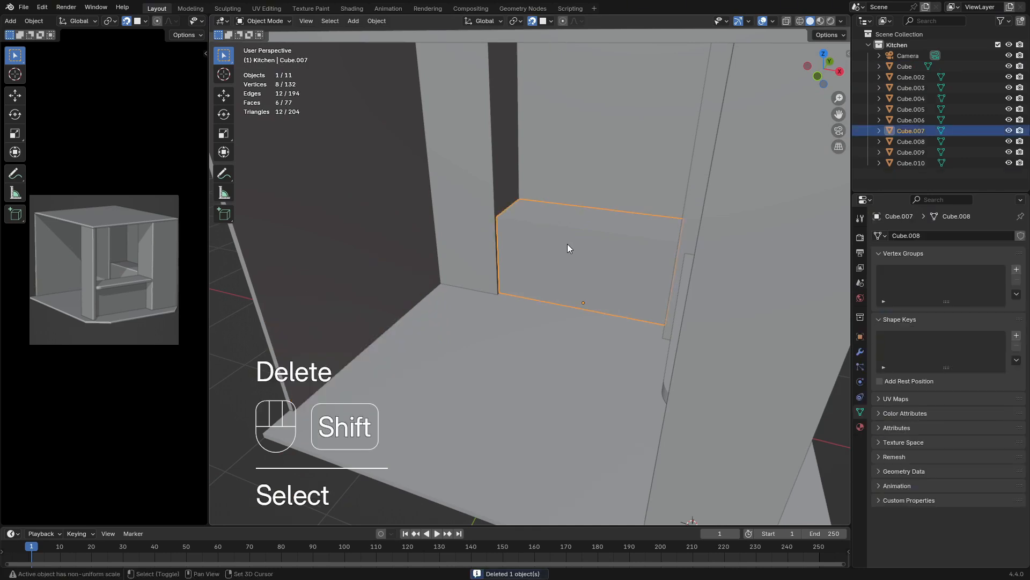
Duplicate the back box onto the open floor and rotate the copy 90 degrees about the Z axis
key(shift+d)
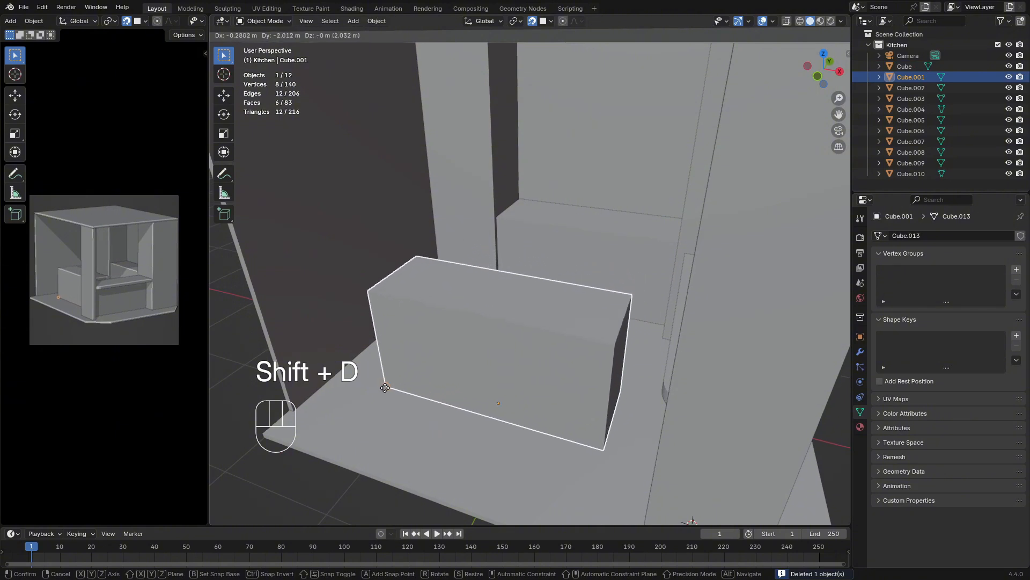
click(435, 391)
key(r)
key(z)
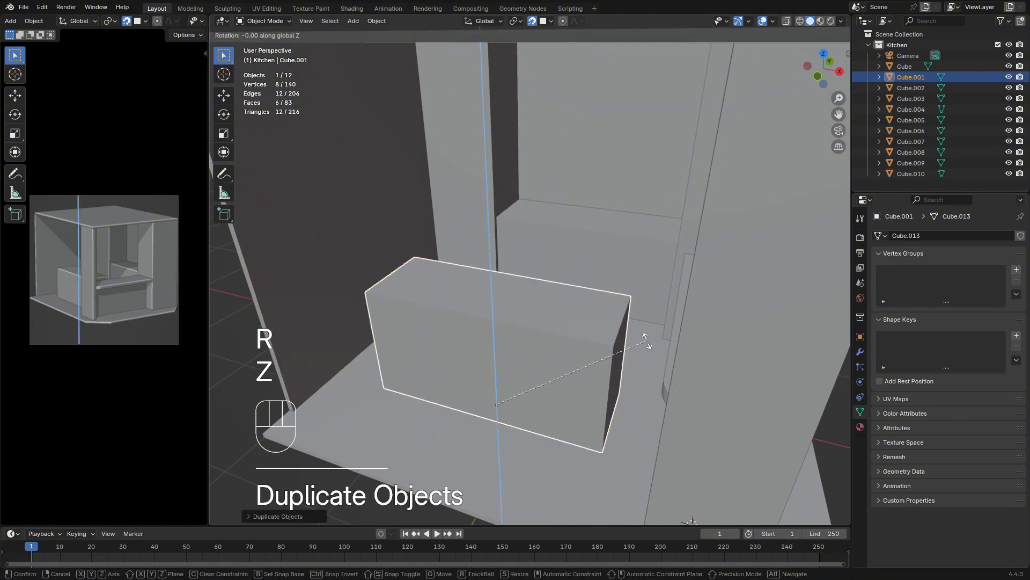
key(KP_9)
key(KP_0)
key(Return)
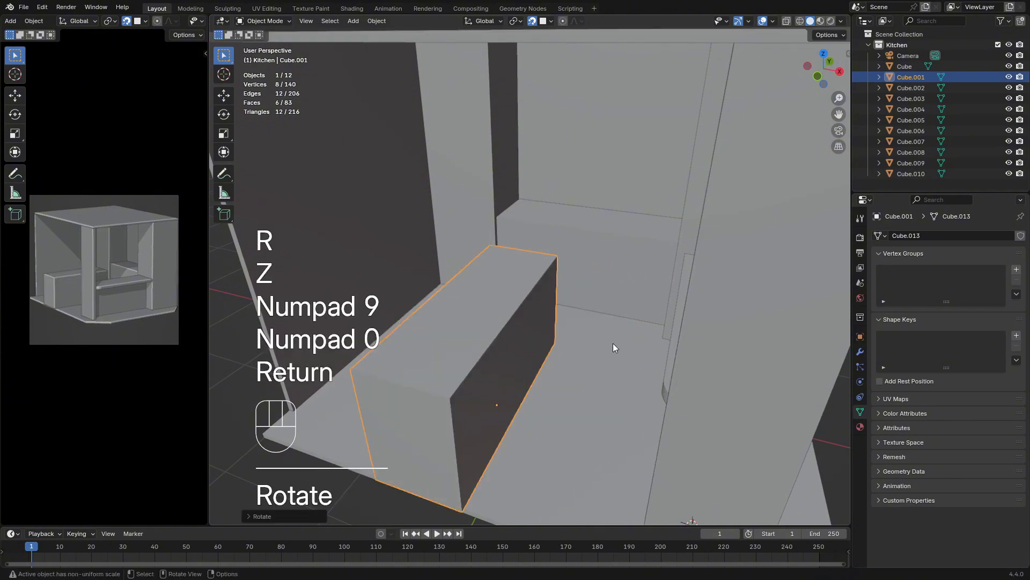
Snap the rotated box along X against the side wall opposite the counter
shift+middle_drag(540, 366, 642, 339)
key(g)
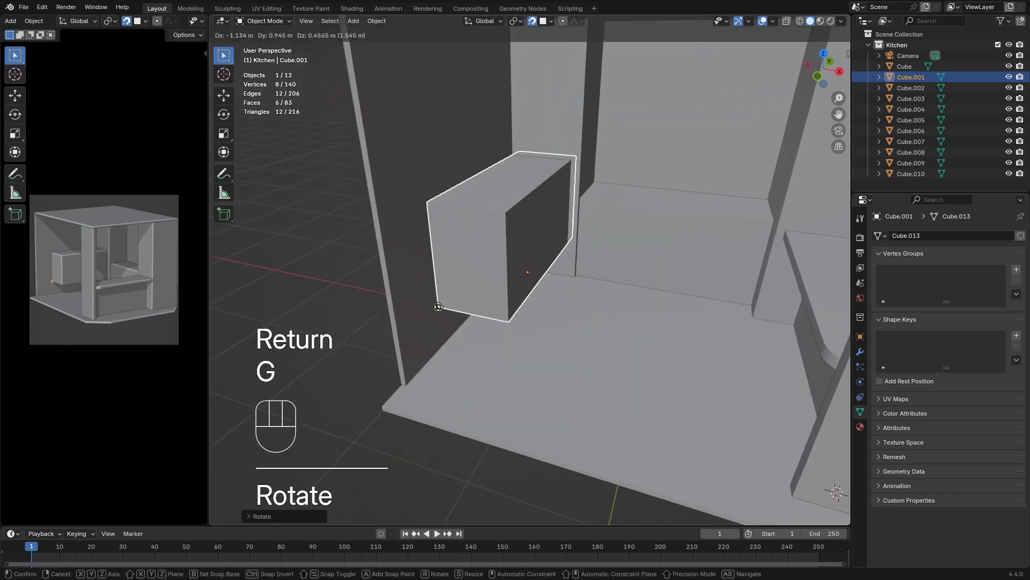
key(x)
key(y)
key(x)
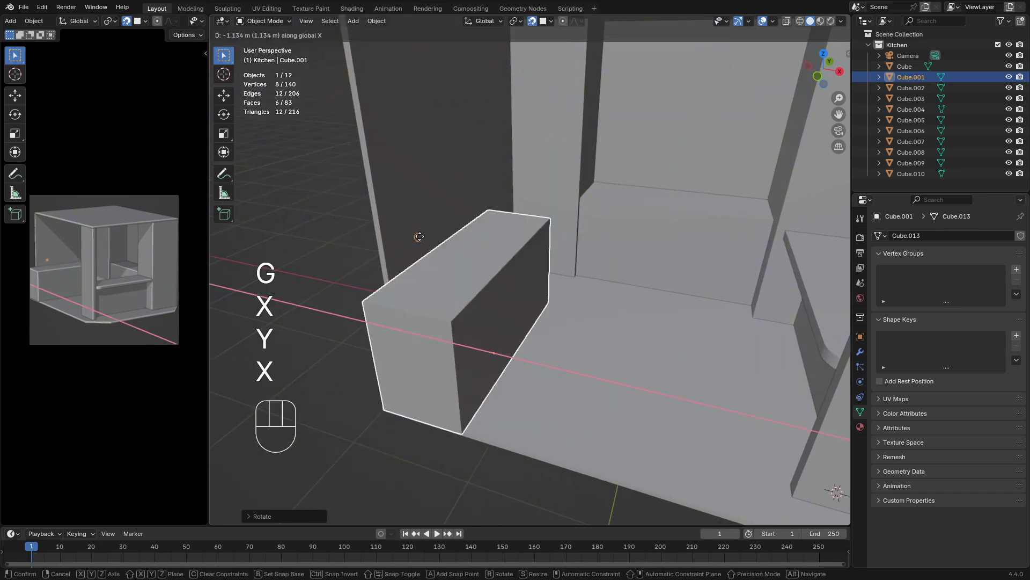
click(404, 231)
Snap the side box along Y so its front end lines up with the side wall's open edge
click(547, 21)
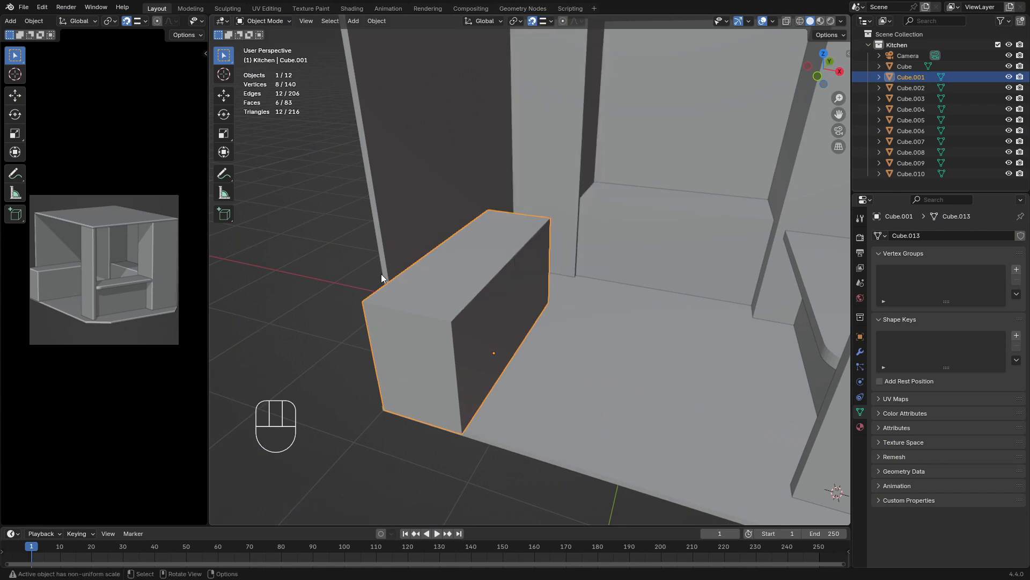
key(g)
key(x)
key(y)
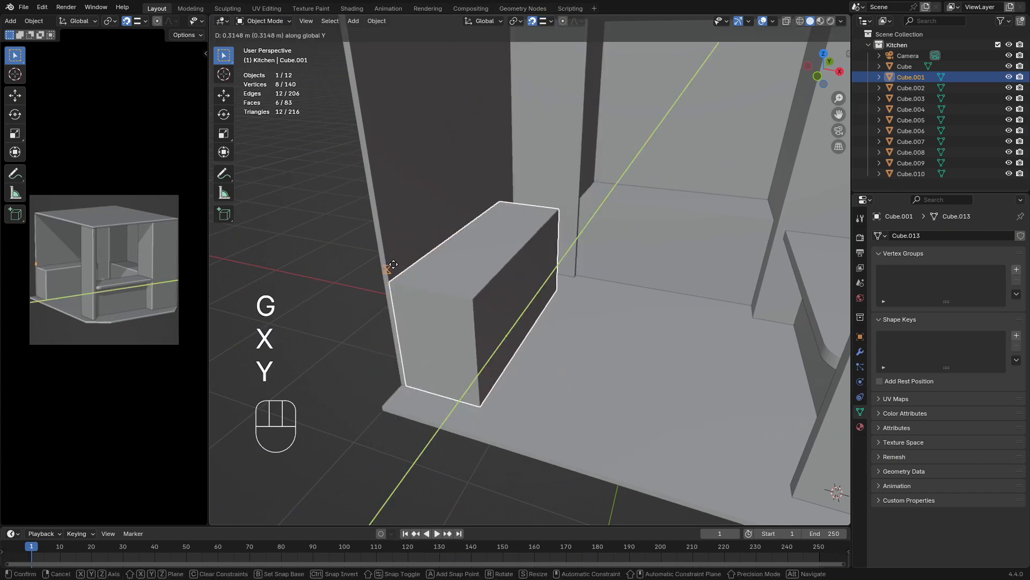
click(390, 267)
middle_drag(390, 267, 455, 243)
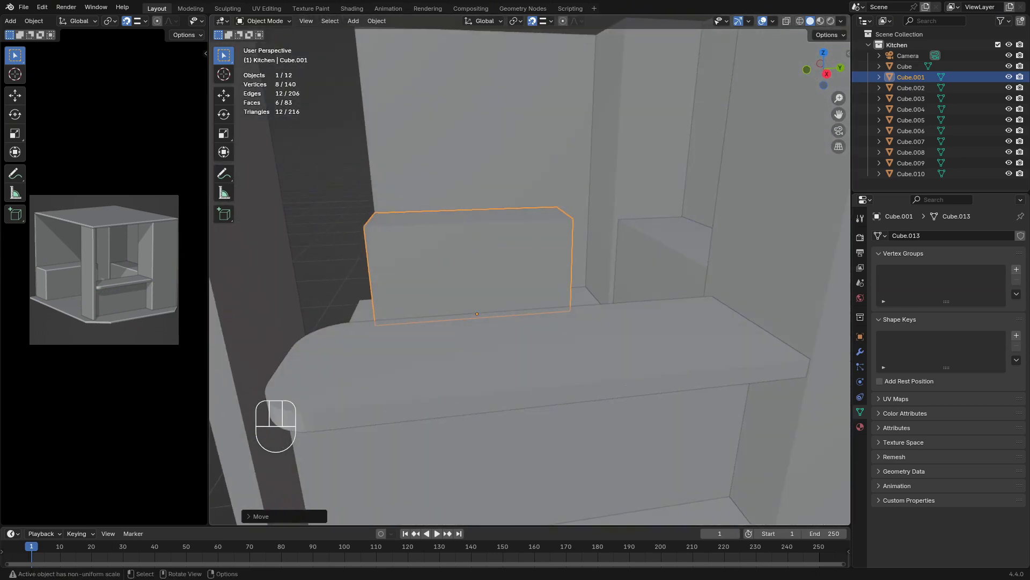
Scale the side box along Y to about 0.62, snap it along Y back to the side wall's open edge, and deselect it
key(s)
key(x)
key(y)
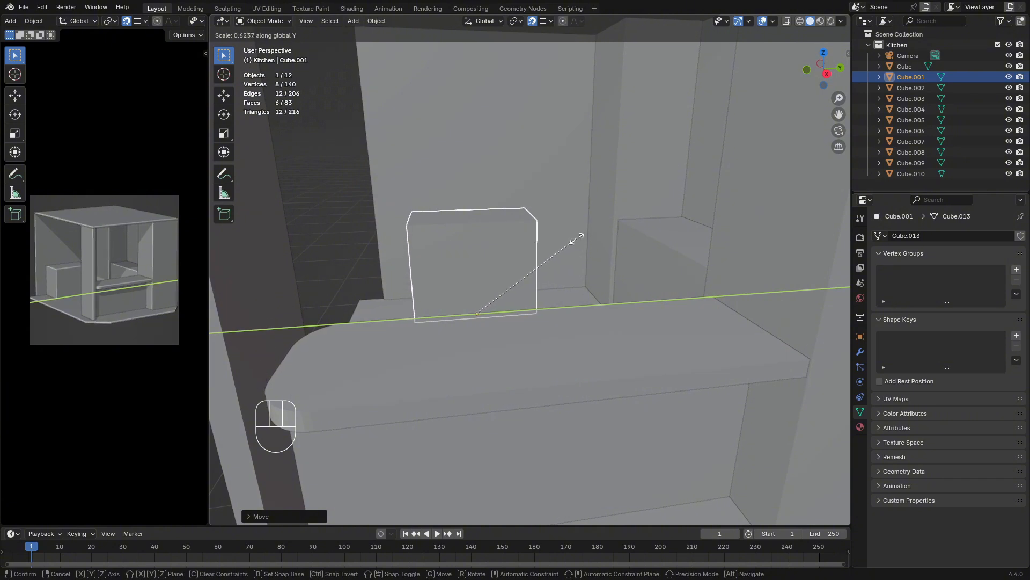
click(578, 242)
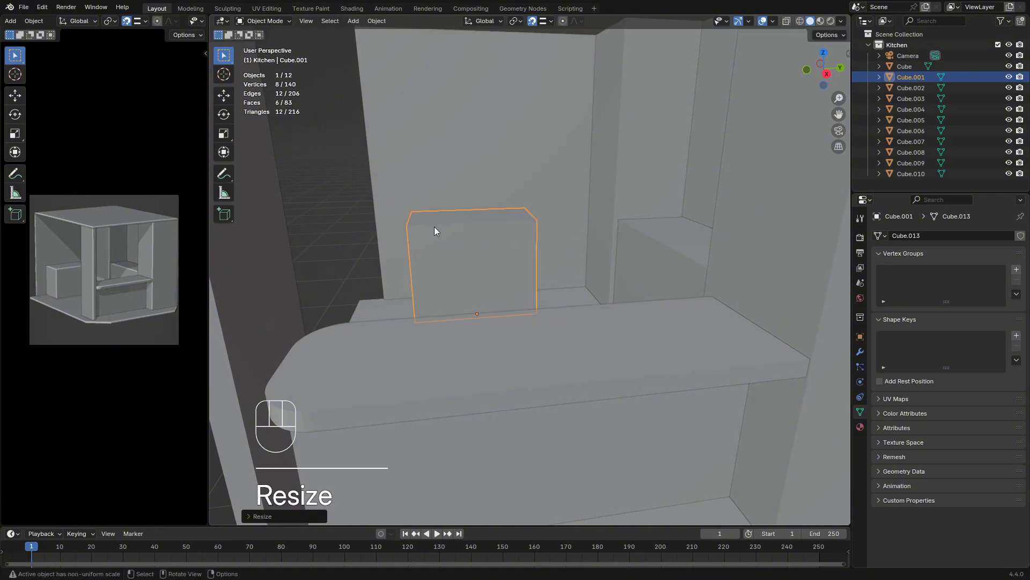
key(g)
key(x)
key(y)
click(370, 215)
middle_drag(370, 214, 486, 283)
click(328, 326)
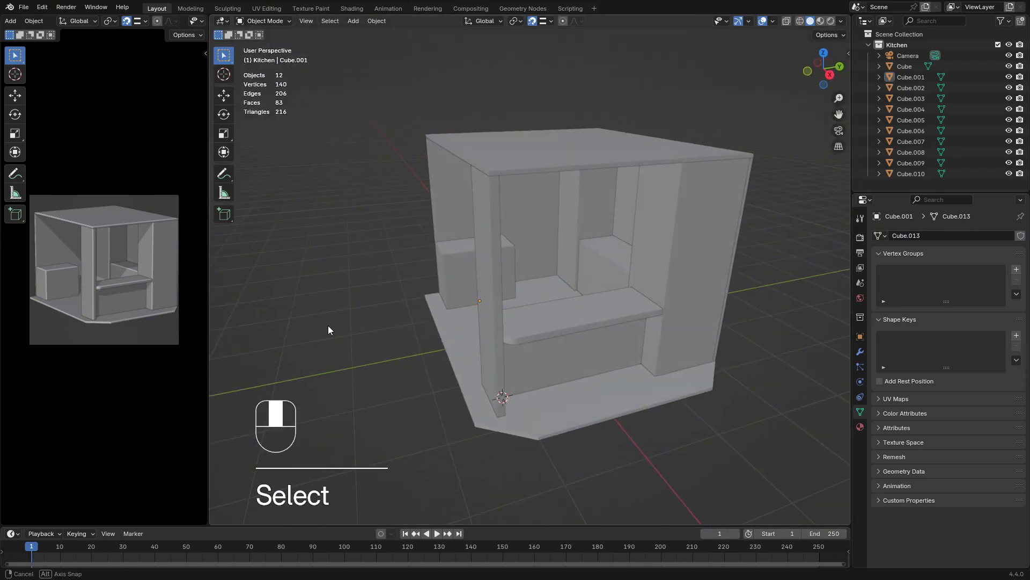
middle_drag(328, 325, 380, 331)
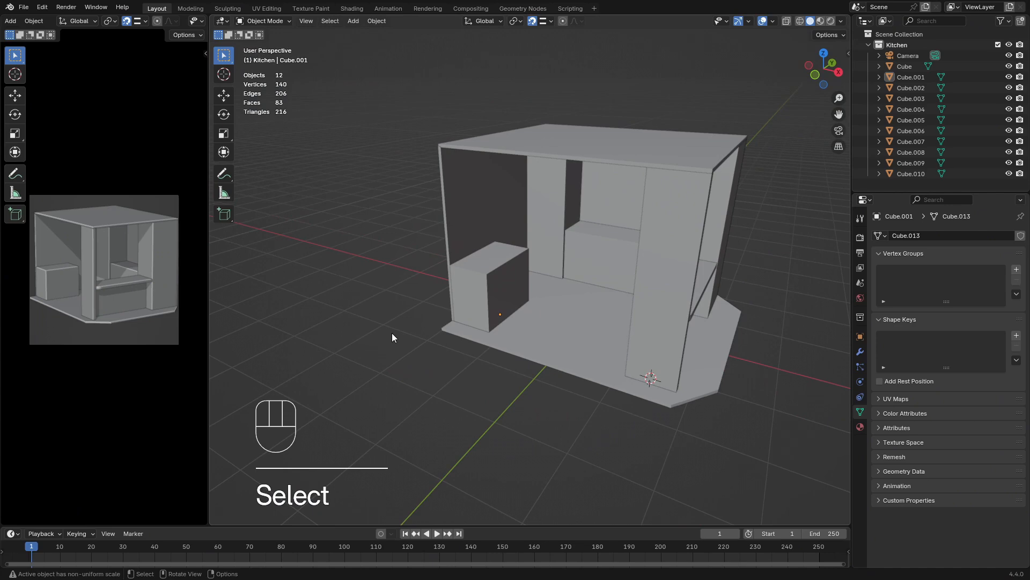
middle_drag(420, 338, 572, 334)
scroll(536, 324, up, 5)
click(536, 322)
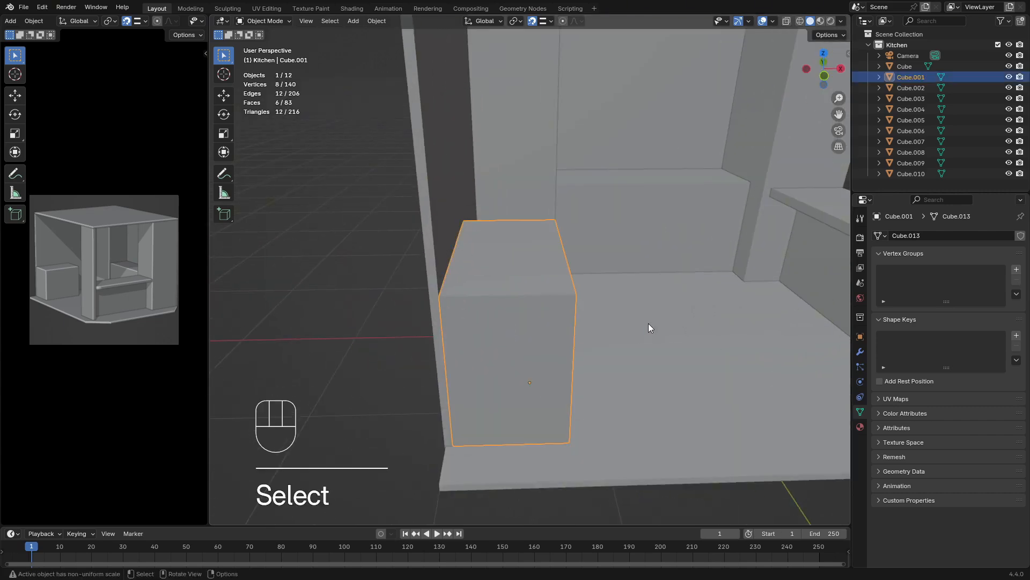
middle_drag(648, 324, 572, 244)
In Edit Mode, snap the side wall's end face at the back corner along Y to the corner pillar's edge
click(581, 216)
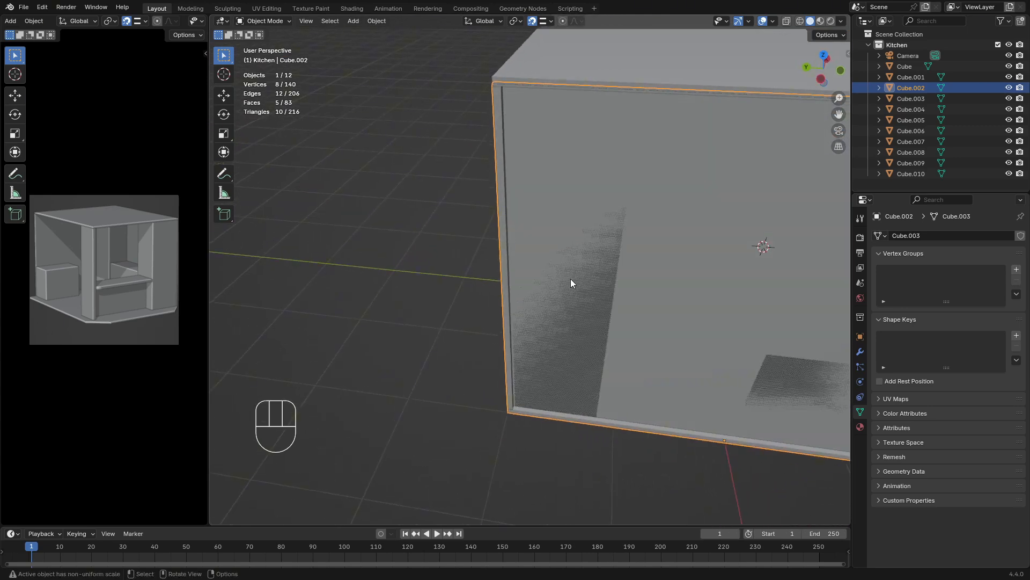
click(524, 283)
key(Tab)
key(Tab)
click(529, 281)
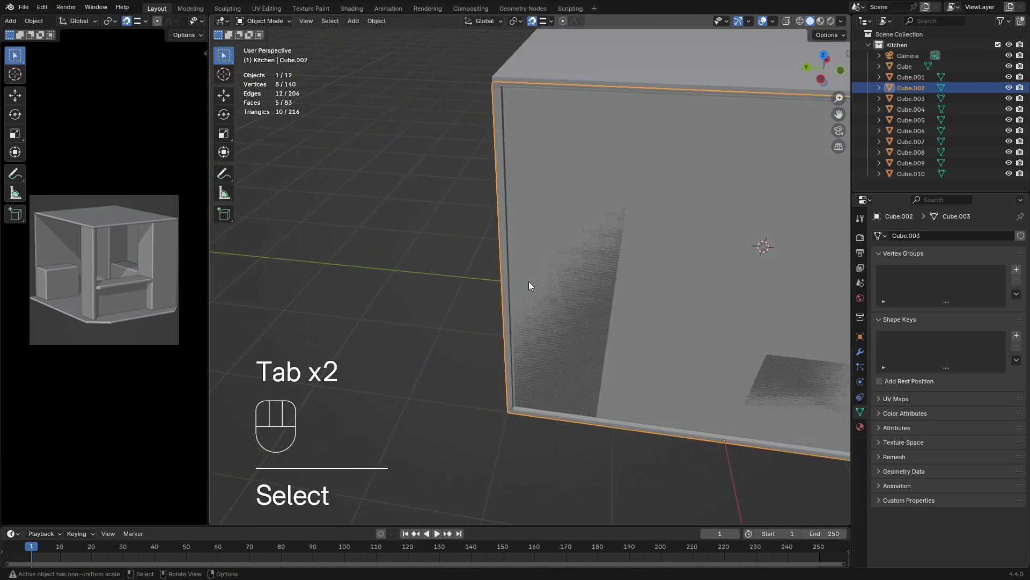
middle_drag(529, 281, 568, 267)
key(Tab)
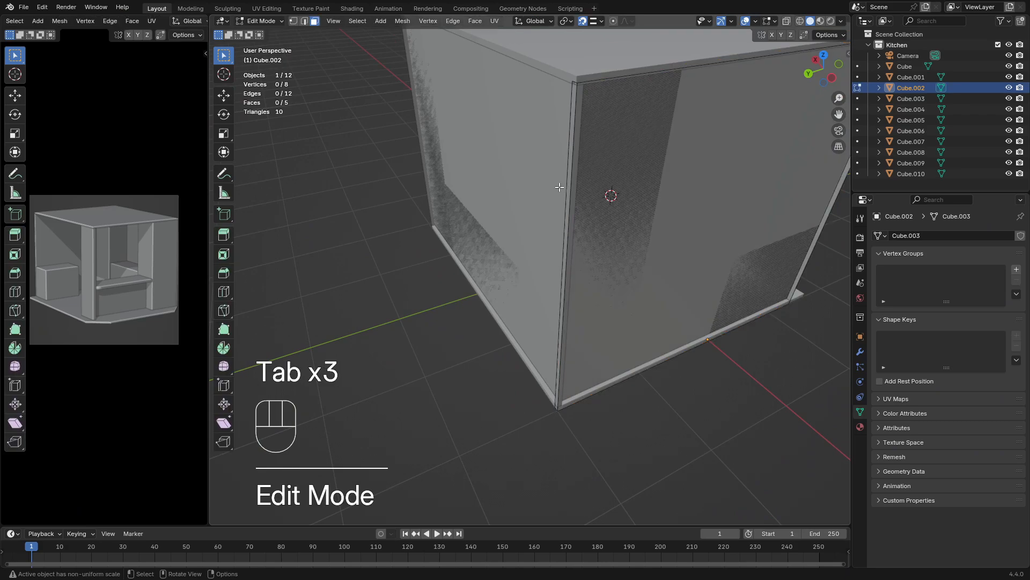
middle_drag(590, 206, 548, 202)
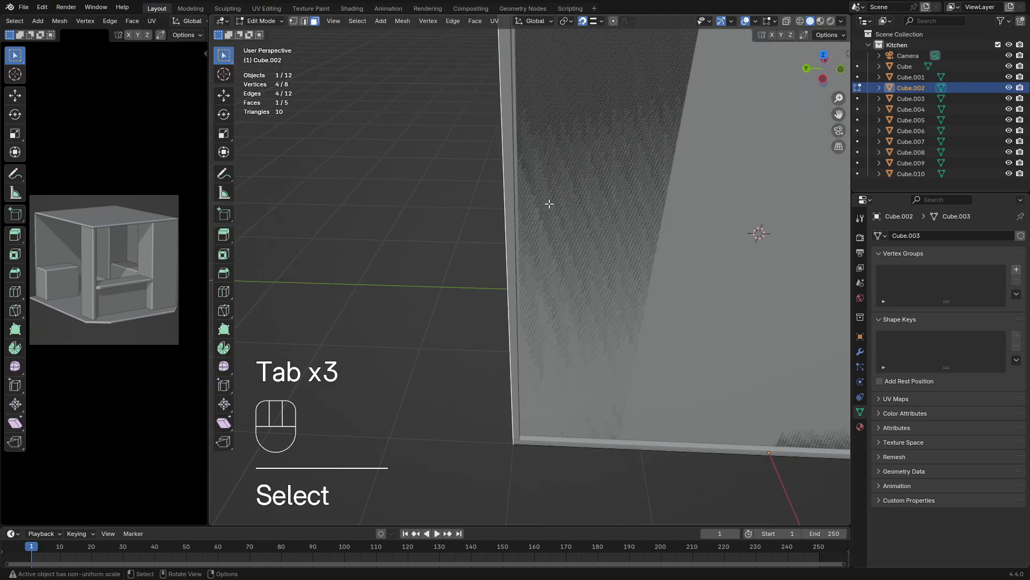
key(g)
key(x)
key(y)
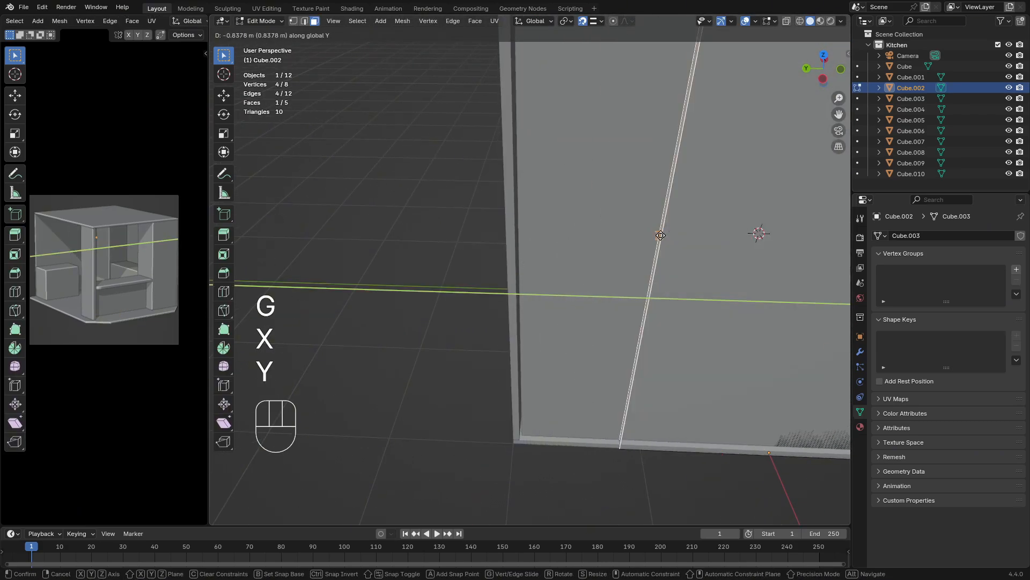
click(658, 232)
key(Tab)
In Edit Mode, snap the back wall's end face at the same corner along X to the corner pillar's edge
middle_drag(627, 269, 665, 270)
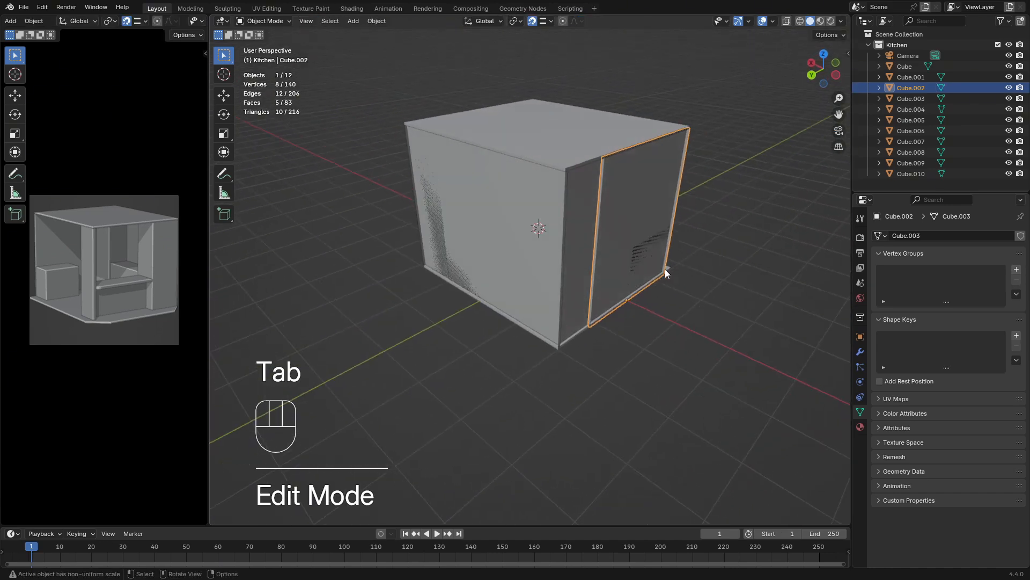
click(548, 247)
key(Tab)
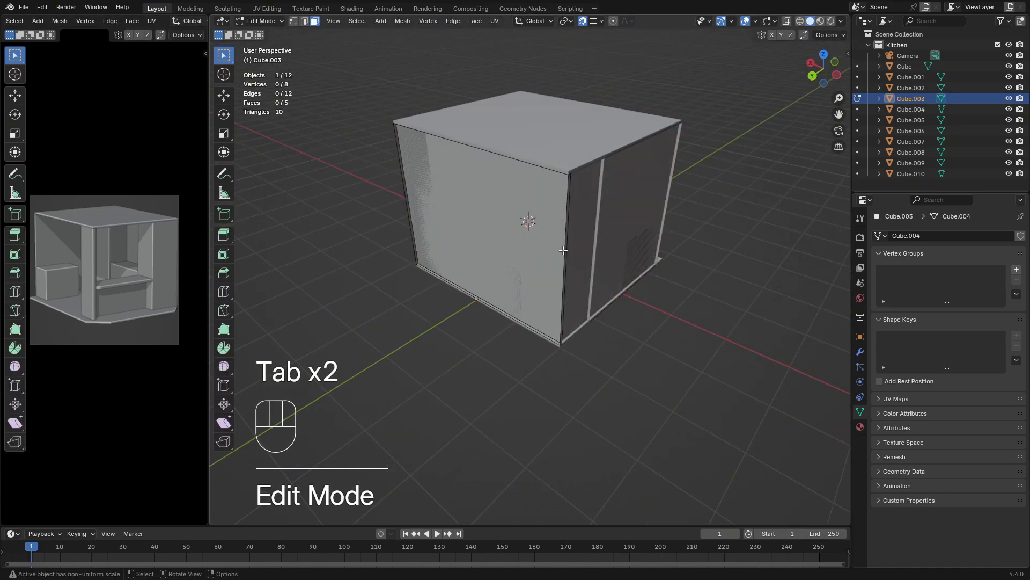
click(565, 249)
click(568, 242)
middle_drag(572, 241, 567, 241)
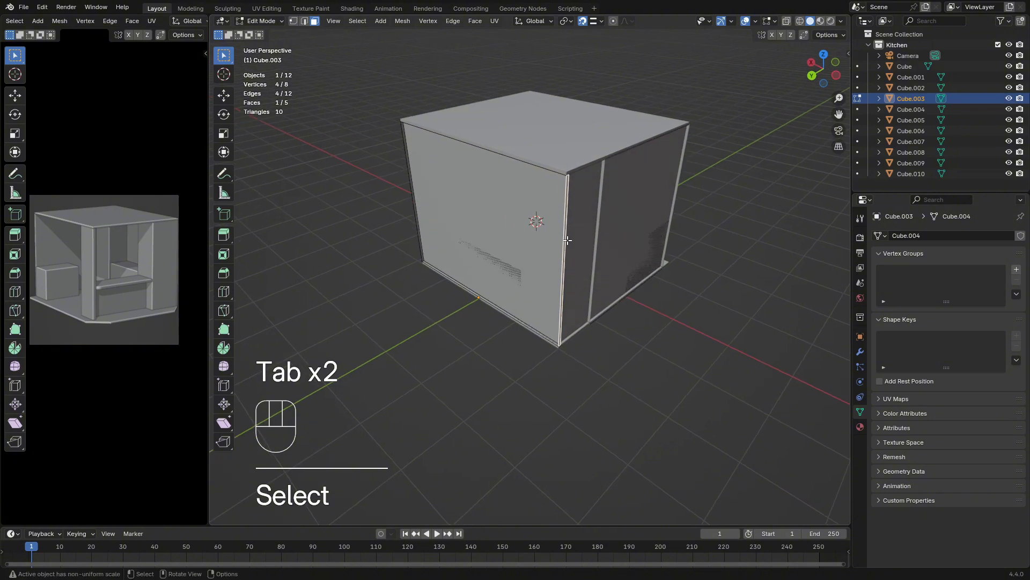
key(g)
key(y)
key(x)
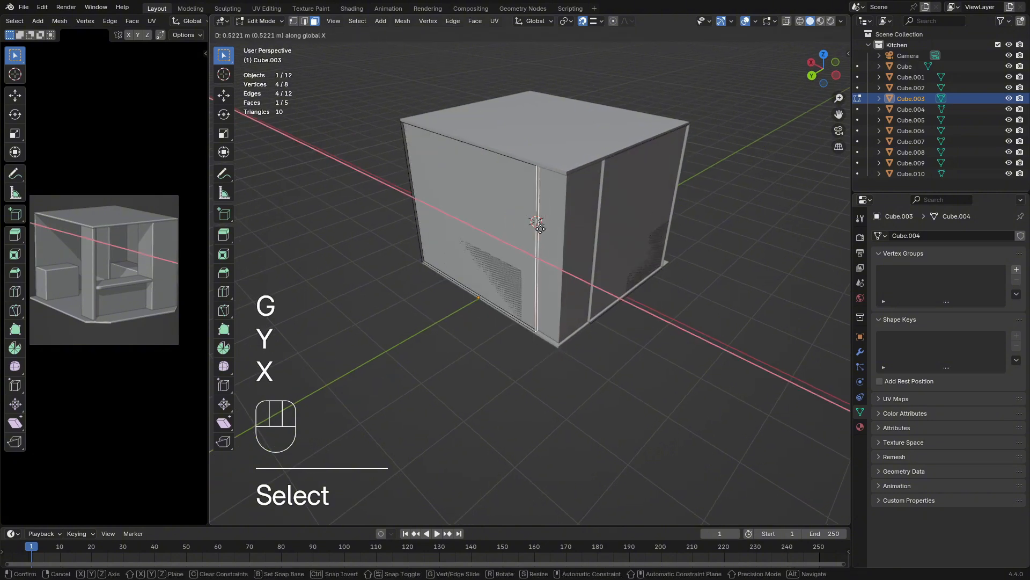
click(534, 224)
key(Tab)
Delete the two outward-facing vertical faces of the corner pillar
middle_drag(557, 248, 575, 179)
click(542, 221)
key(Tab)
click(542, 224)
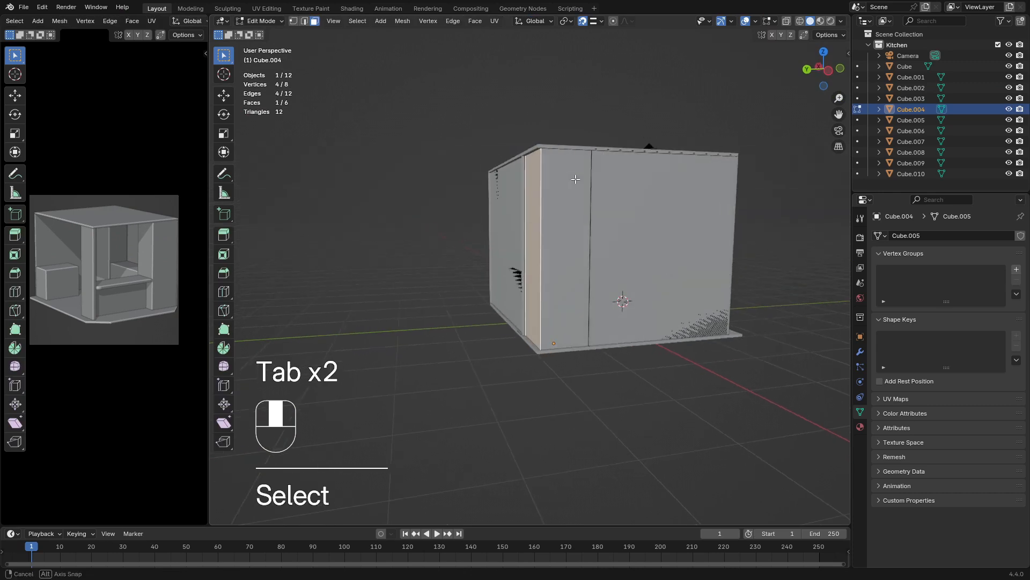
scroll(576, 178, up, 5)
shift+click(584, 178)
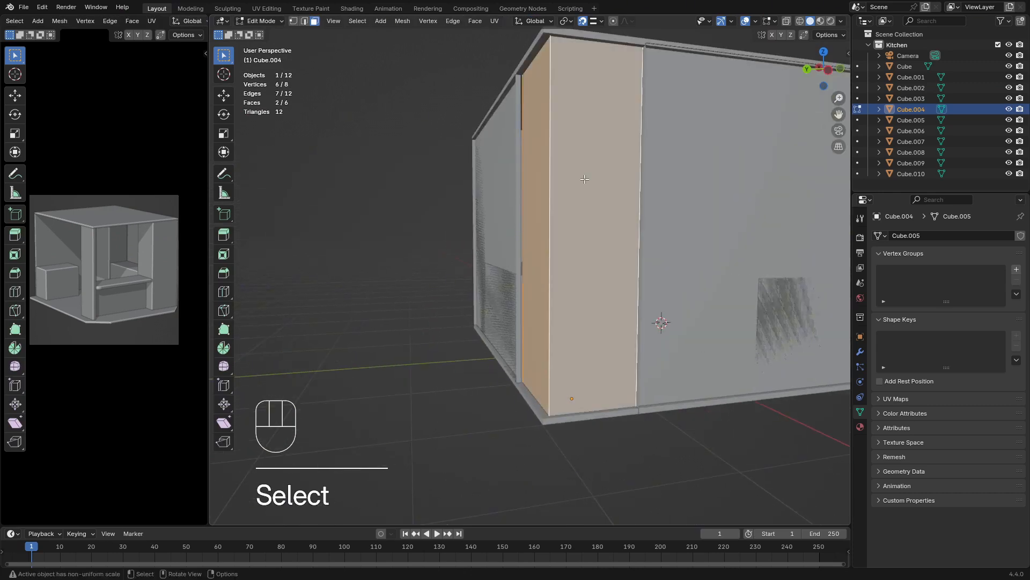
key(x)
click(584, 178)
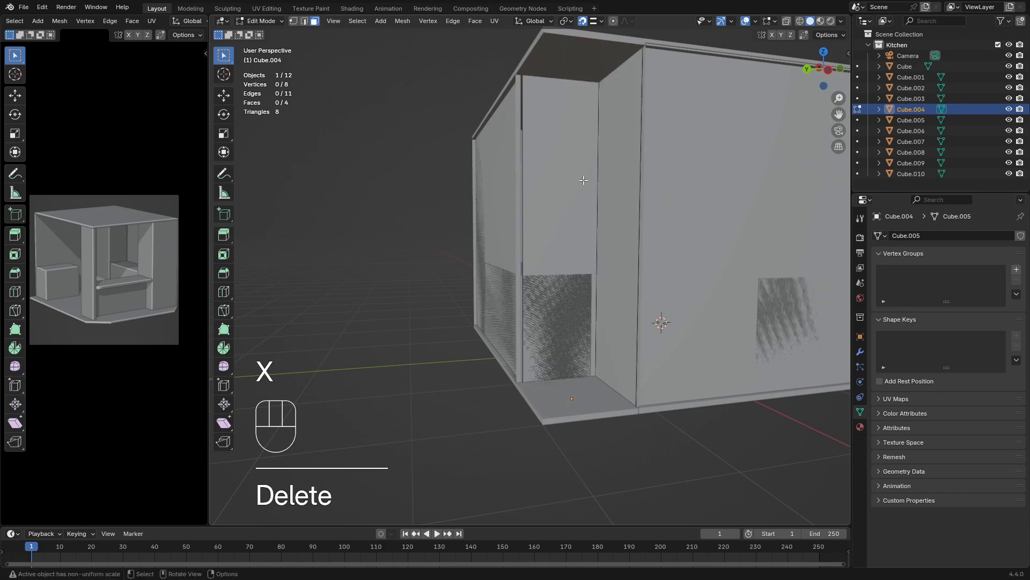
middle_drag(584, 179, 553, 212)
scroll(574, 215, up, 2)
click(553, 207)
key(Tab)
key(Tab)
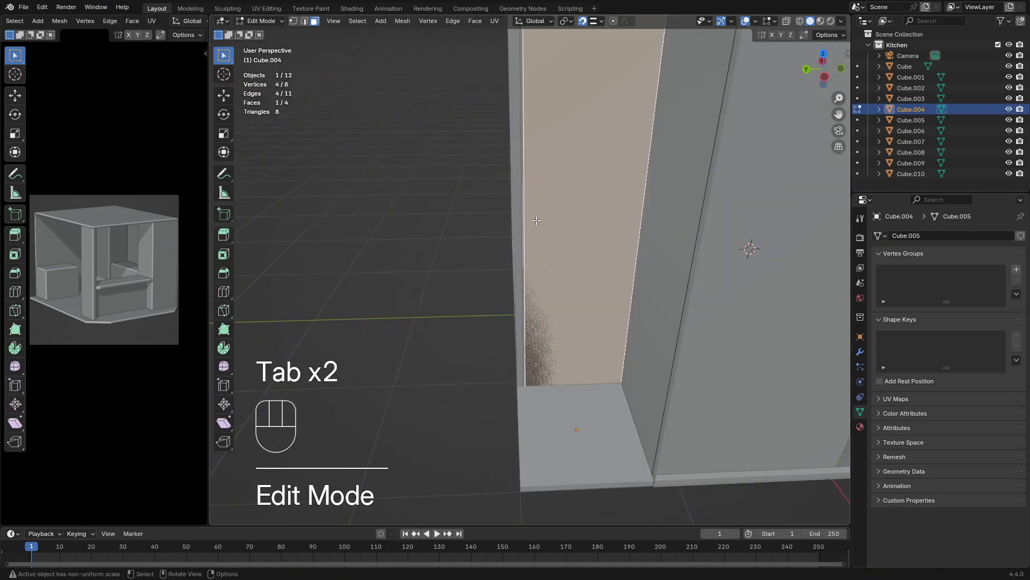
key(Tab)
click(568, 411)
key(Tab)
key(Tab)
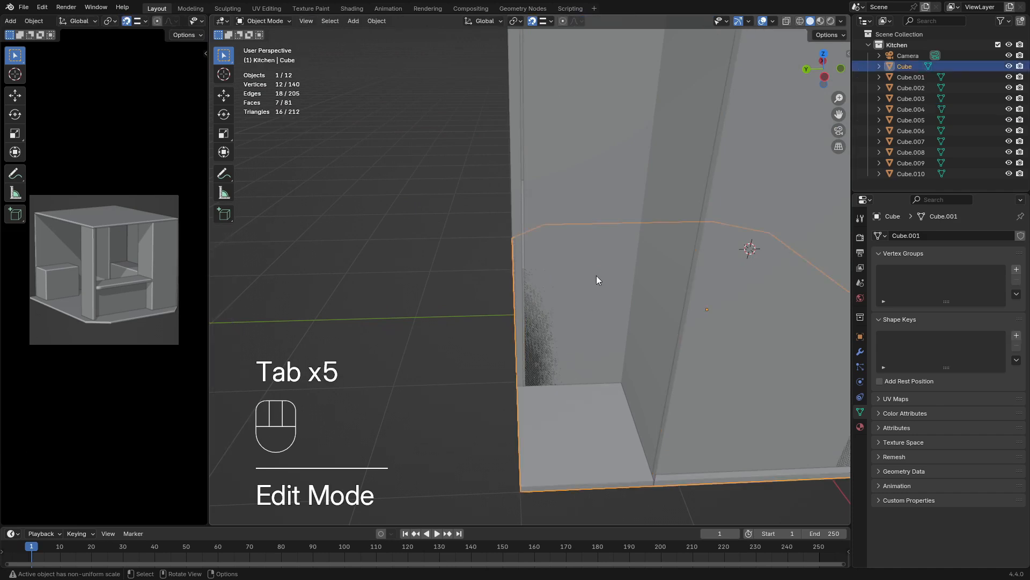
Turn on X-ray, delete the corner pillar's top and bottom faces in Edit Mode, and turn X-ray off
click(597, 275)
click(785, 22)
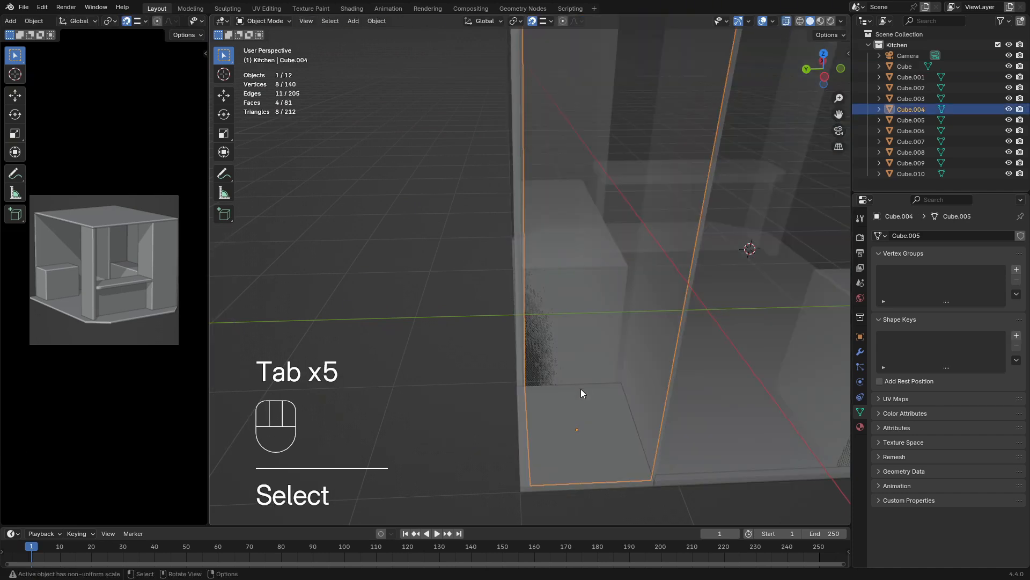
click(575, 431)
click(588, 302)
key(Tab)
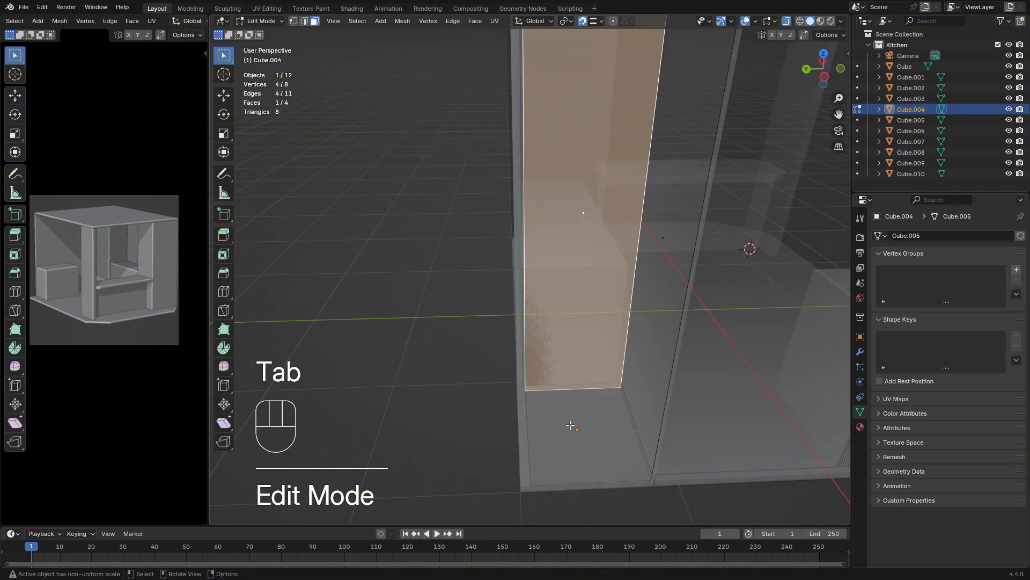
drag(570, 424, 569, 436)
middle_drag(568, 437, 567, 203)
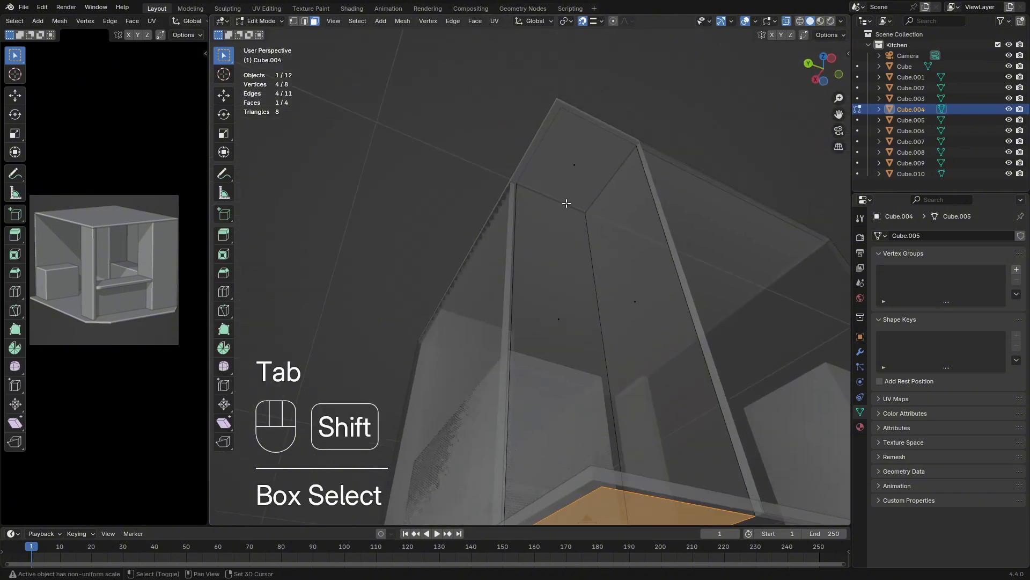
shift+drag(575, 176, 580, 175)
key(x)
click(581, 176)
key(Tab)
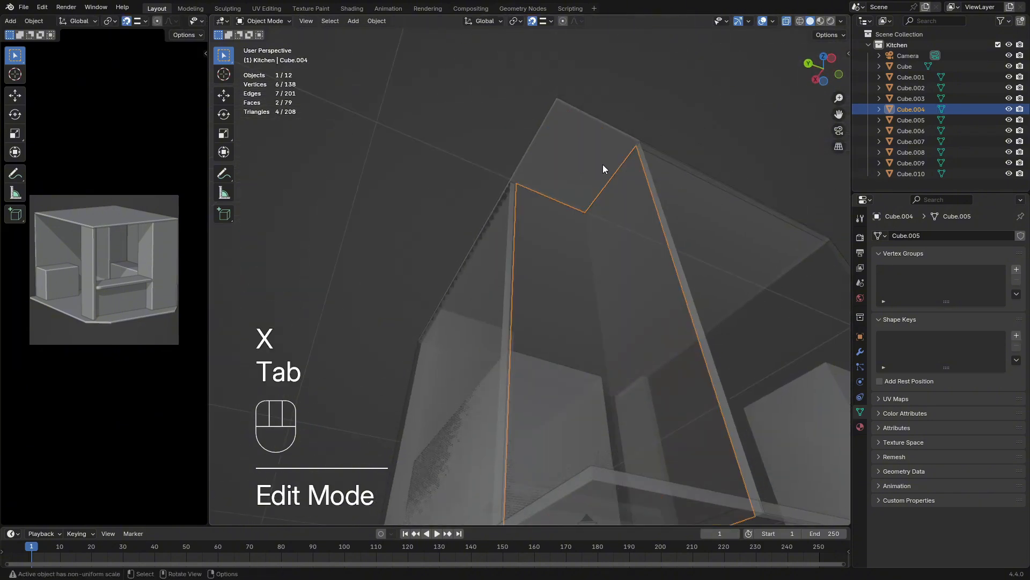
middle_drag(604, 164, 749, 46)
click(787, 22)
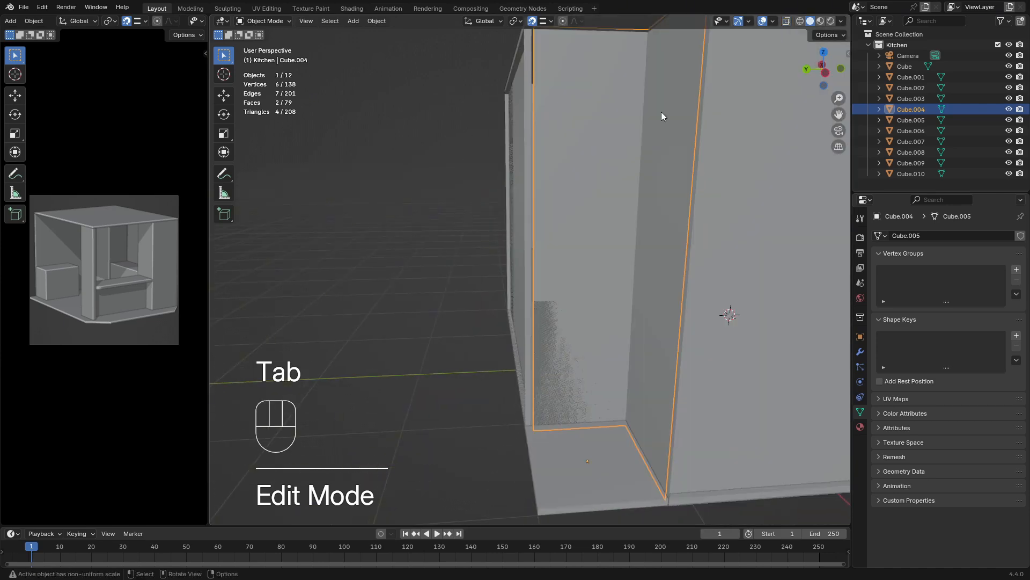
In Edit Mode, snap the open corner pillar's outer vertical edge along X to the adjoining wall's edge
middle_drag(661, 112, 485, 153)
click(497, 192)
click(536, 157)
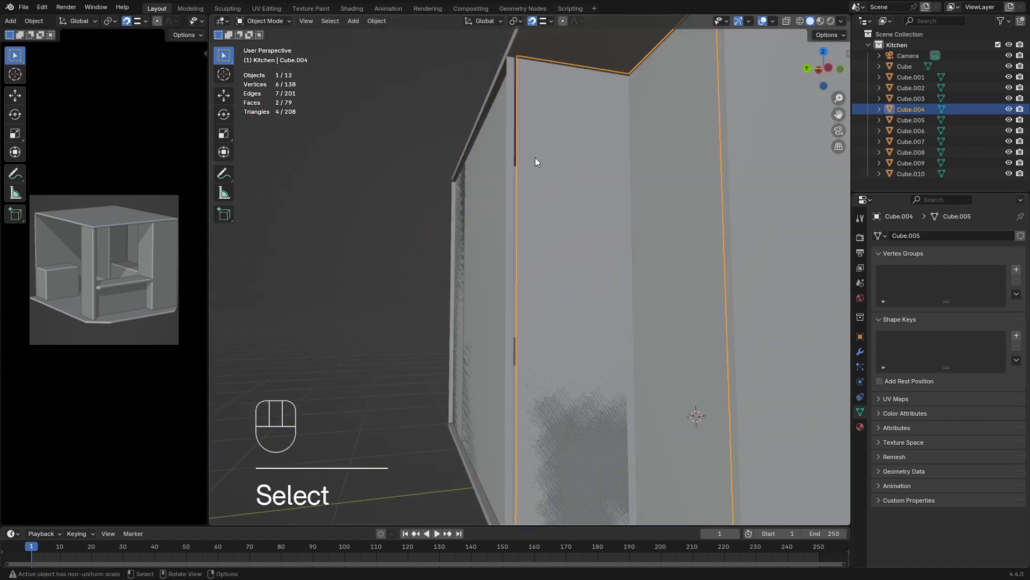
key(Tab)
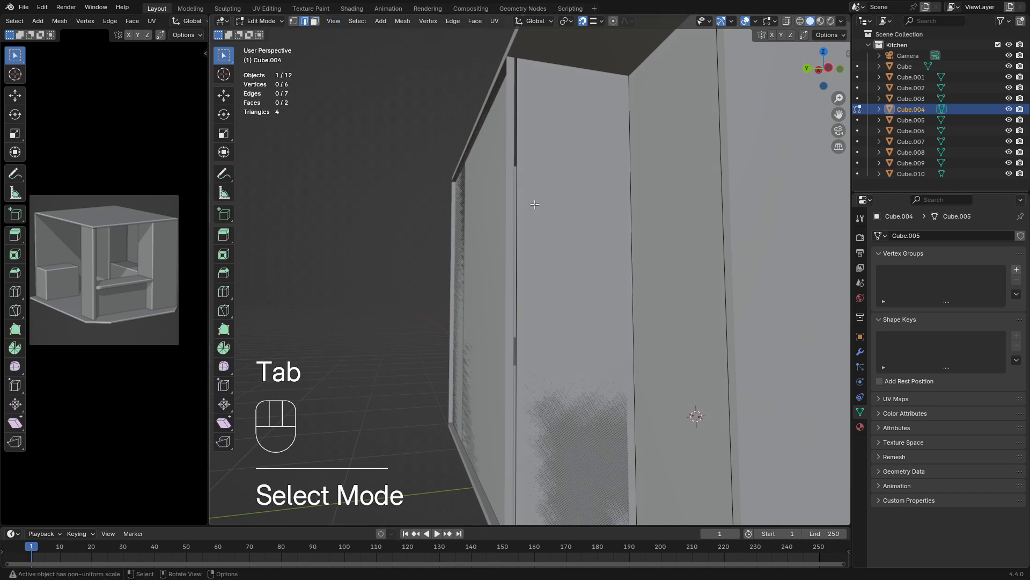
click(525, 202)
key(g)
key(x)
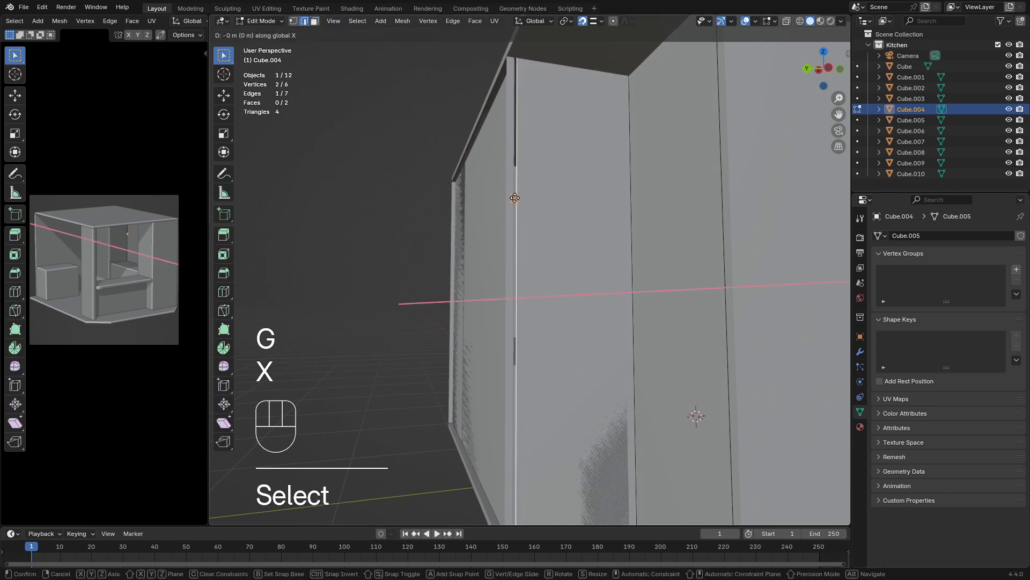
click(514, 192)
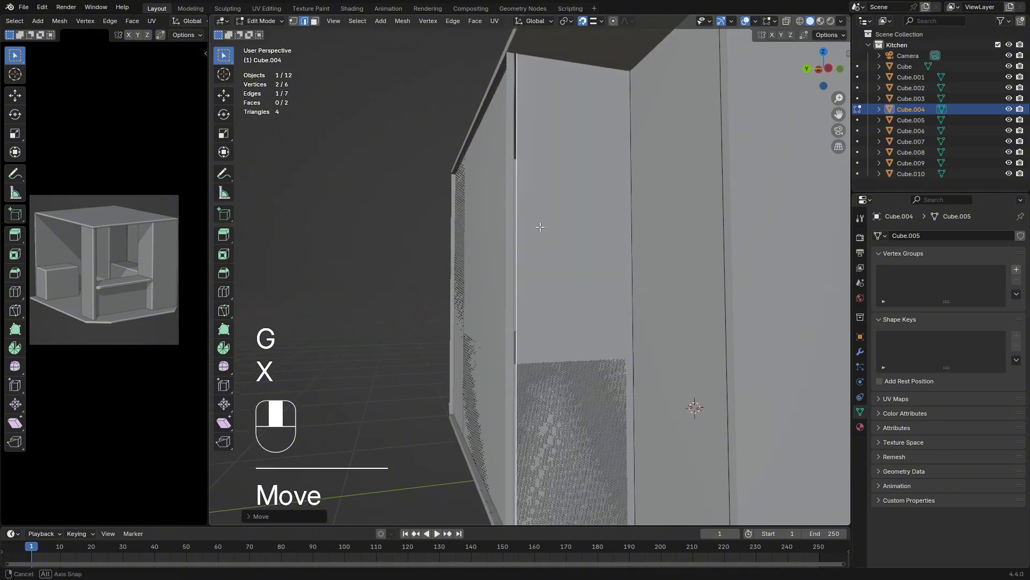
middle_drag(514, 191, 386, 227)
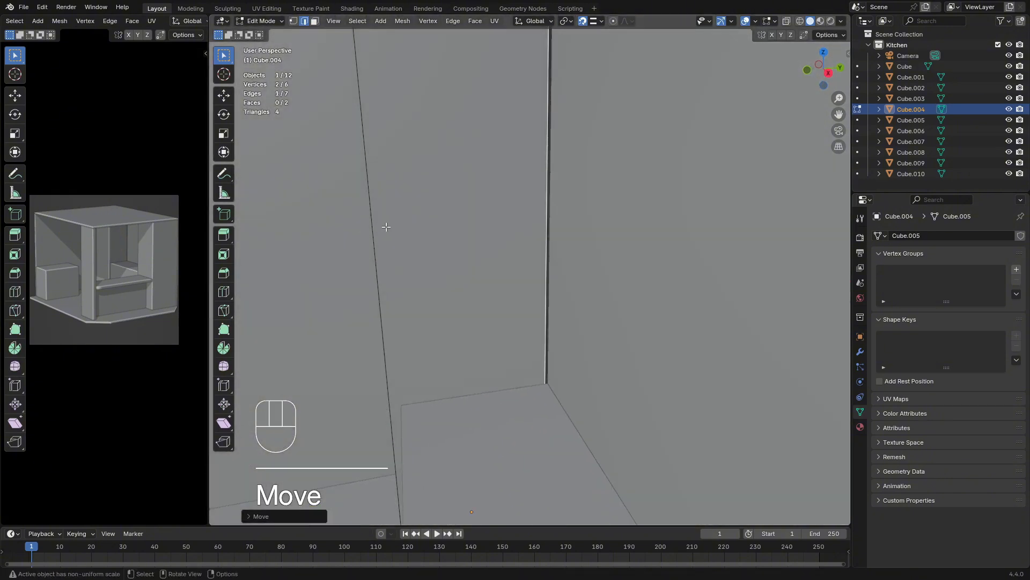
key(g)
key(x)
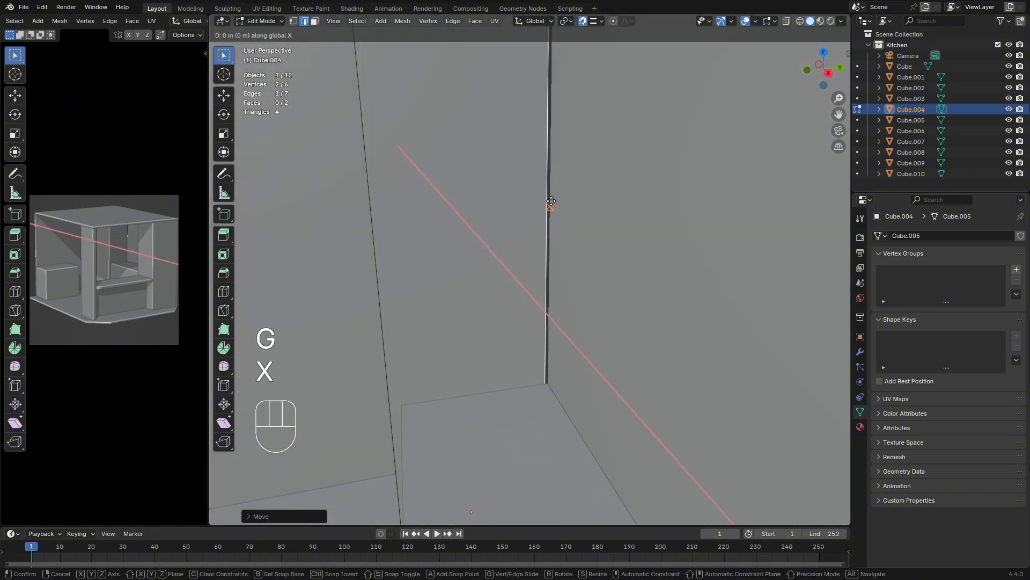
click(558, 188)
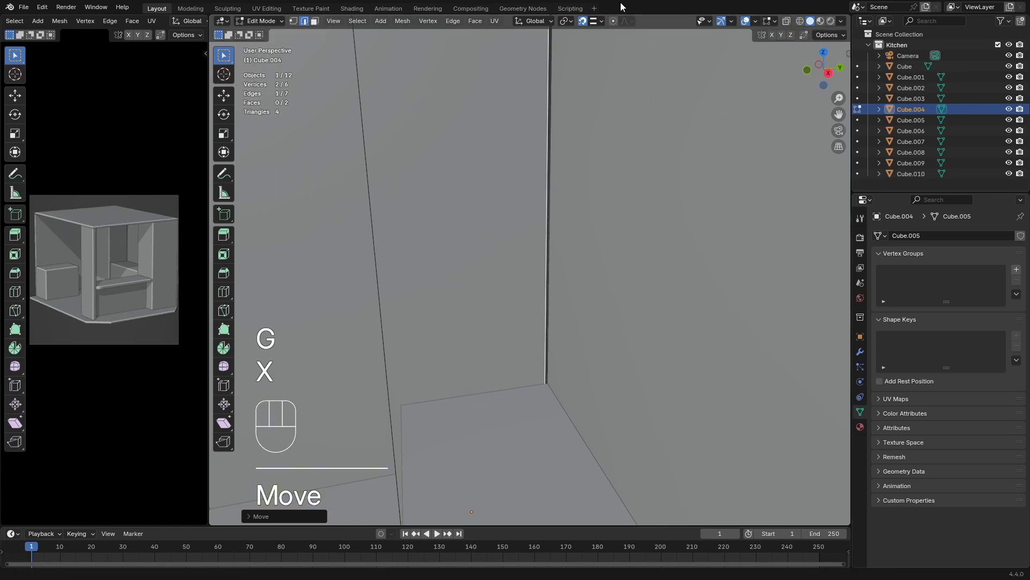
Snap the same vertical pillar edge along Y to the adjoining wall's edge, and return to Object Mode
click(597, 21)
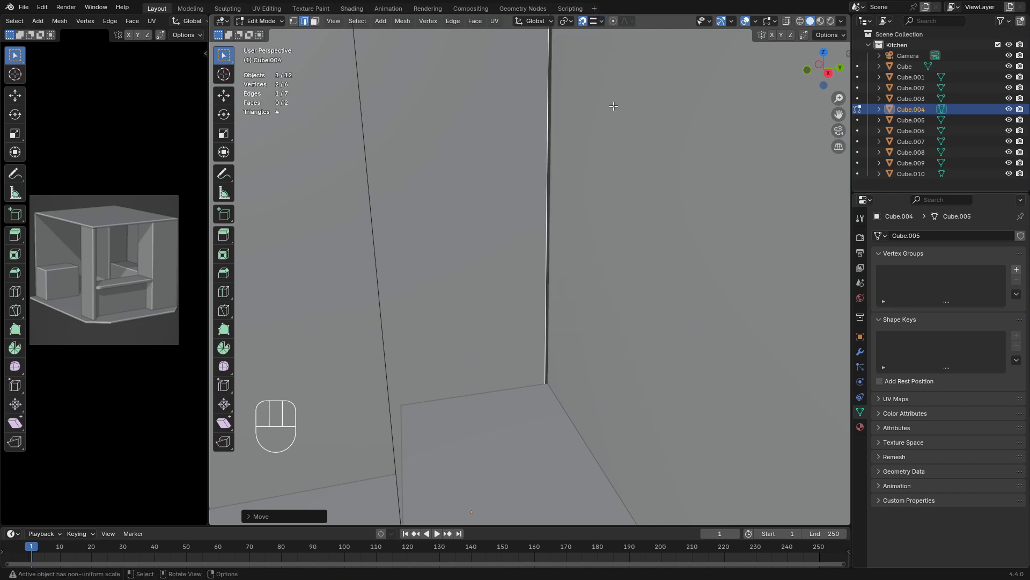
middle_drag(614, 106, 333, 212)
key(g)
key(x)
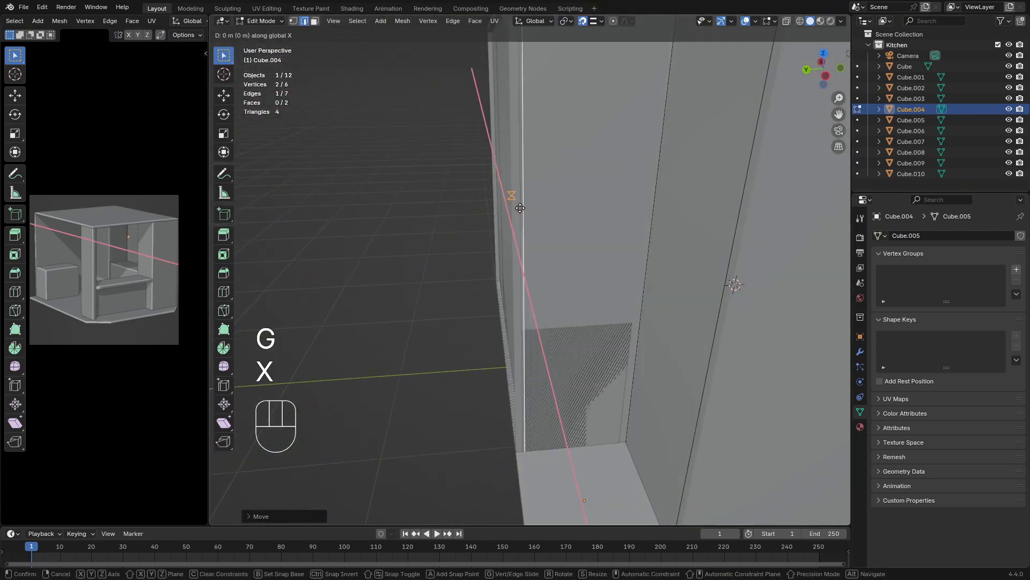
key(y)
click(517, 210)
middle_drag(628, 212, 465, 227)
middle_drag(365, 224, 795, 245)
key(Tab)
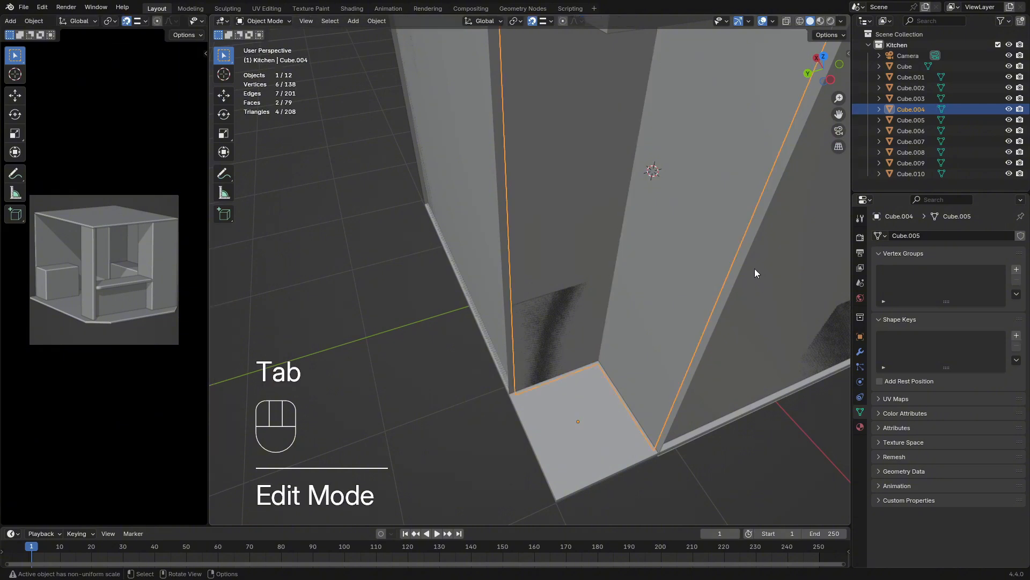
Examine the outside of the side wall for surfaces overlapping with the pillar and counter behind it
middle_drag(754, 268, 366, 310)
click(367, 313)
middle_drag(618, 307, 496, 266)
middle_drag(617, 267, 501, 289)
scroll(591, 270, down, 4)
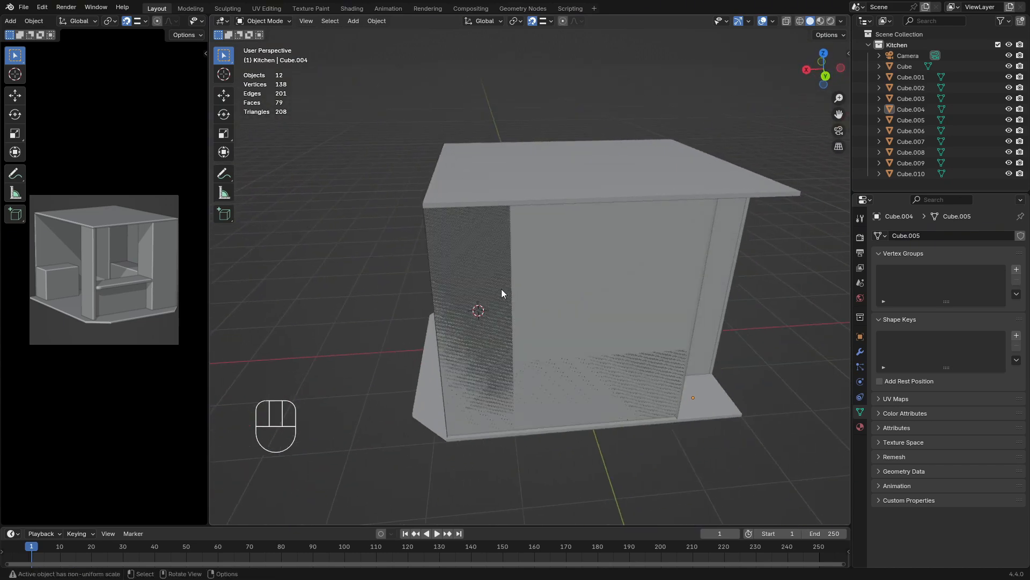
click(538, 309)
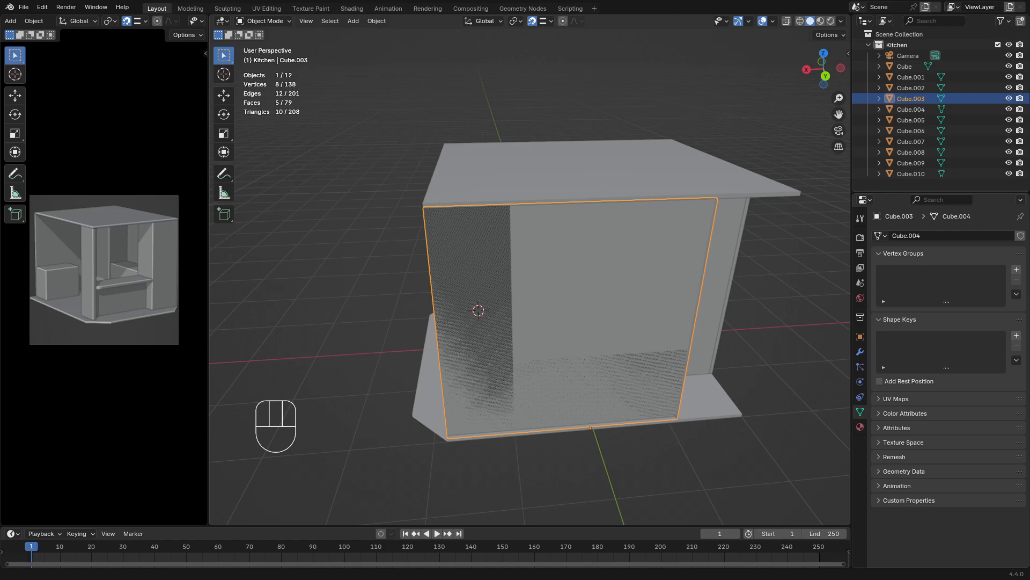
mouse_move(511, 291)
middle_down()
mouse_move(572, 291)
mouse_move(523, 306)
middle_up()
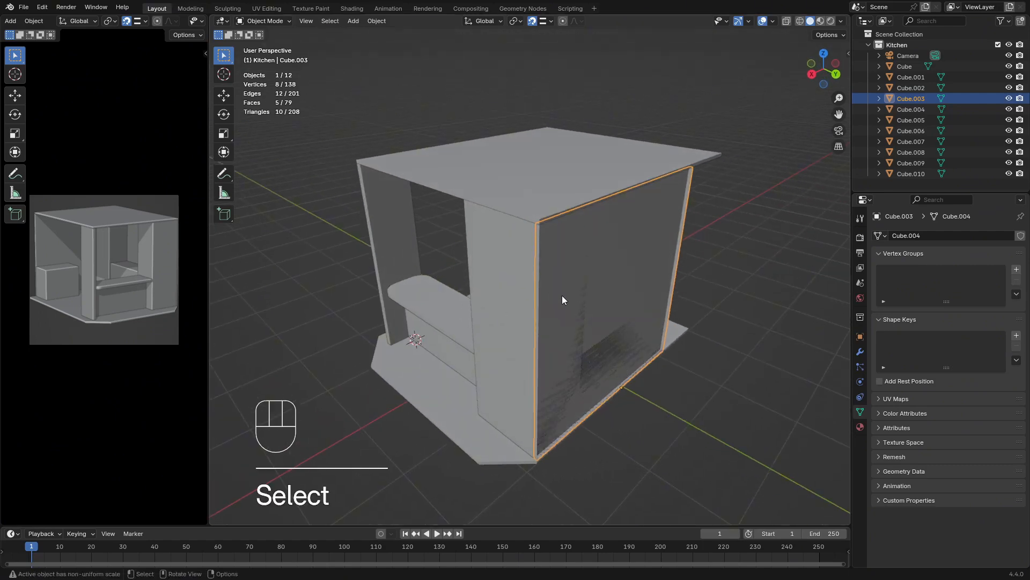
middle_drag(647, 314, 579, 331)
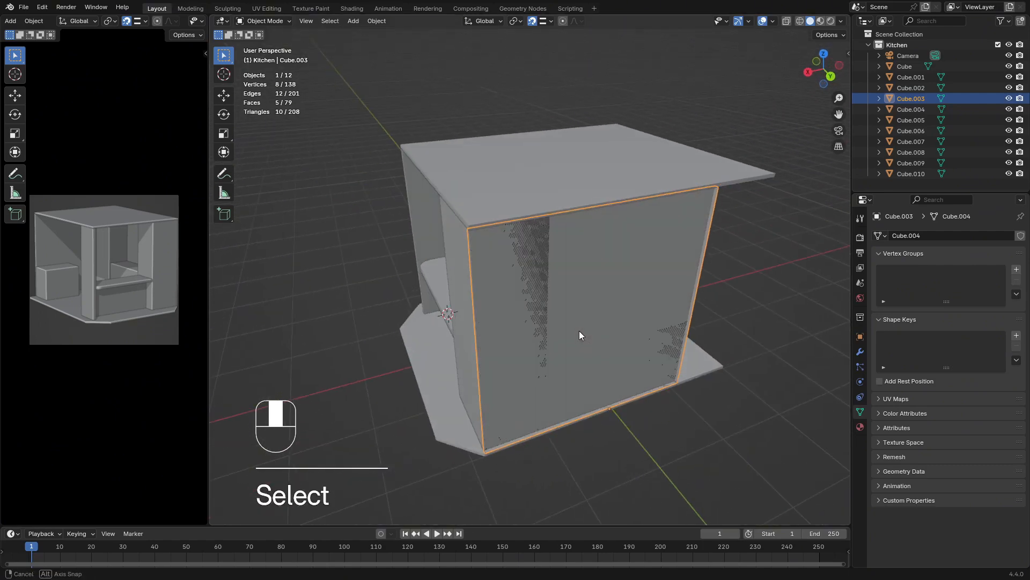
Using X-ray in Edit Mode, delete the top, bottom and wall-facing faces of the pillar at the side wall's front end, then turn X-ray off
click(454, 282)
key(Tab)
click(518, 306)
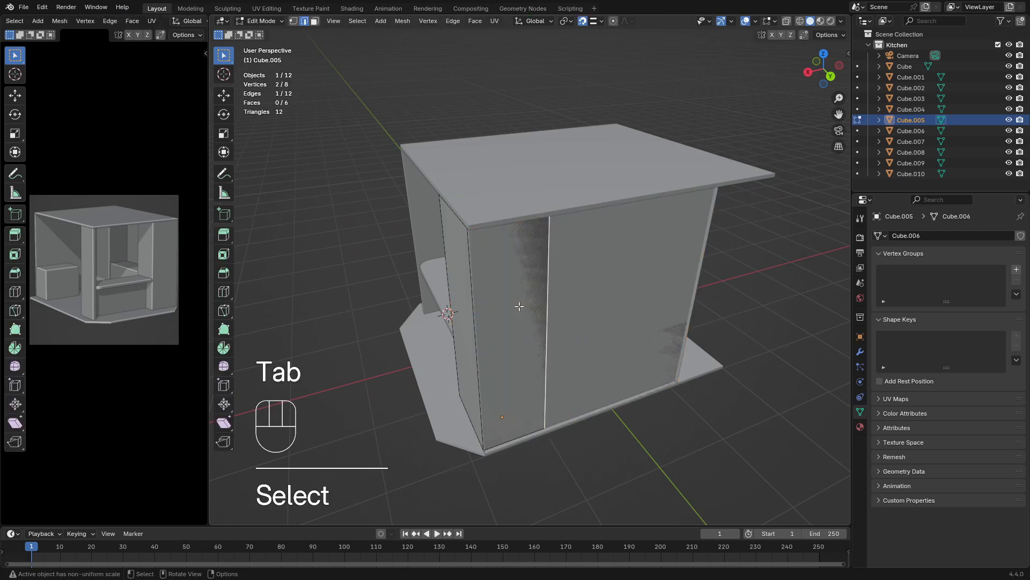
click(787, 23)
shift+middle_drag(485, 252, 419, 177)
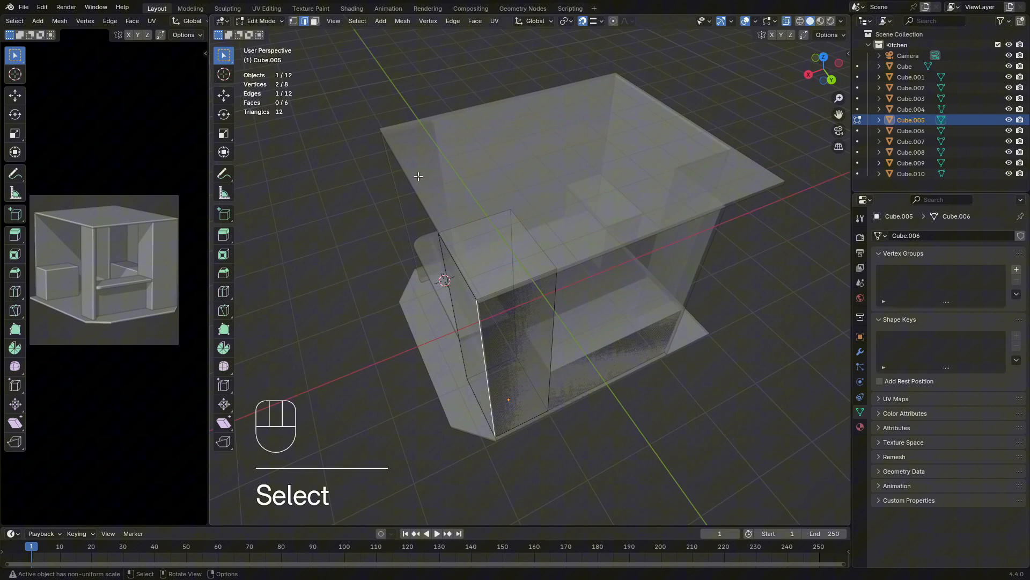
click(315, 21)
click(511, 261)
shift+click(519, 340)
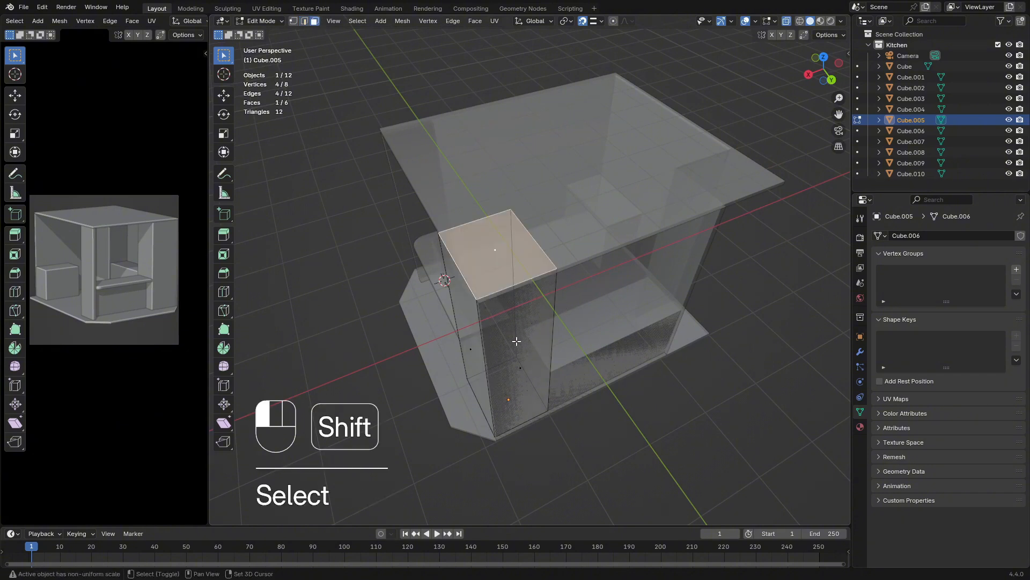
middle_drag(520, 340, 629, 326)
shift+click(491, 277)
key(x)
click(523, 333)
click(786, 23)
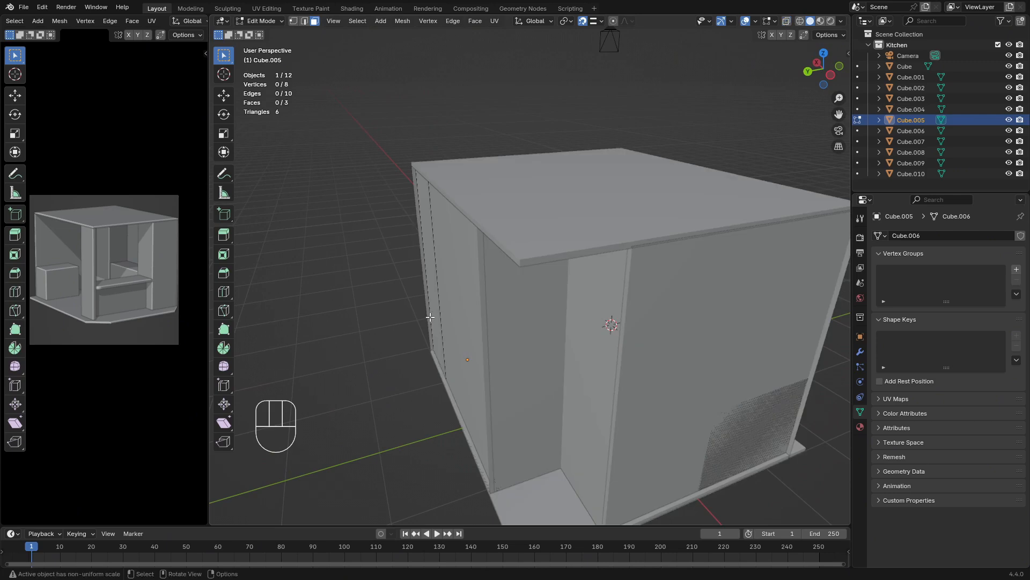
Open the free-standing box and the counter against the side wall together in Edit Mode with X-ray turned on
middle_drag(430, 317, 494, 338)
scroll(425, 296, up, 3)
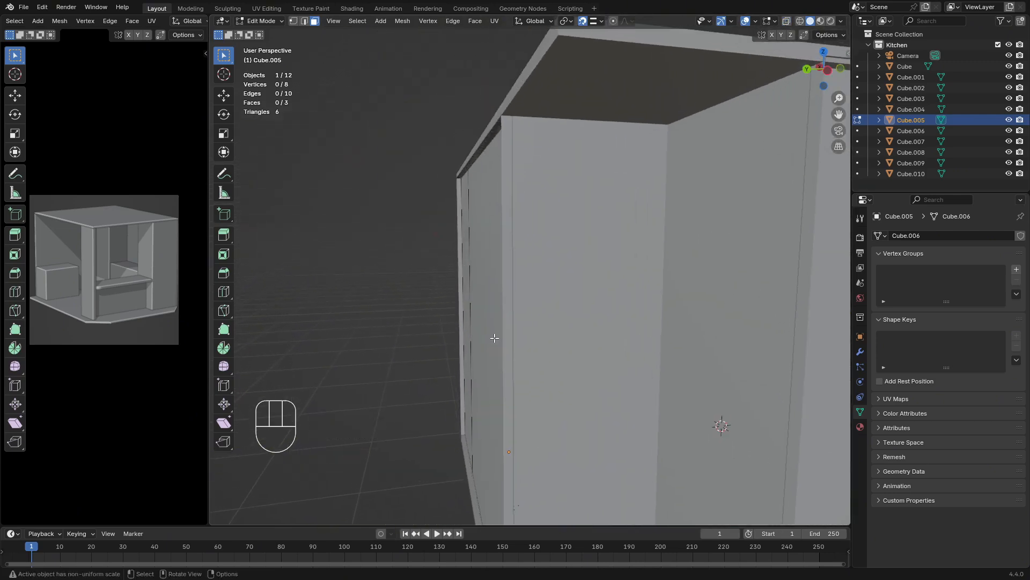
middle_drag(496, 299, 556, 353)
scroll(494, 389, up, 2)
shift+middle_drag(483, 395, 449, 416)
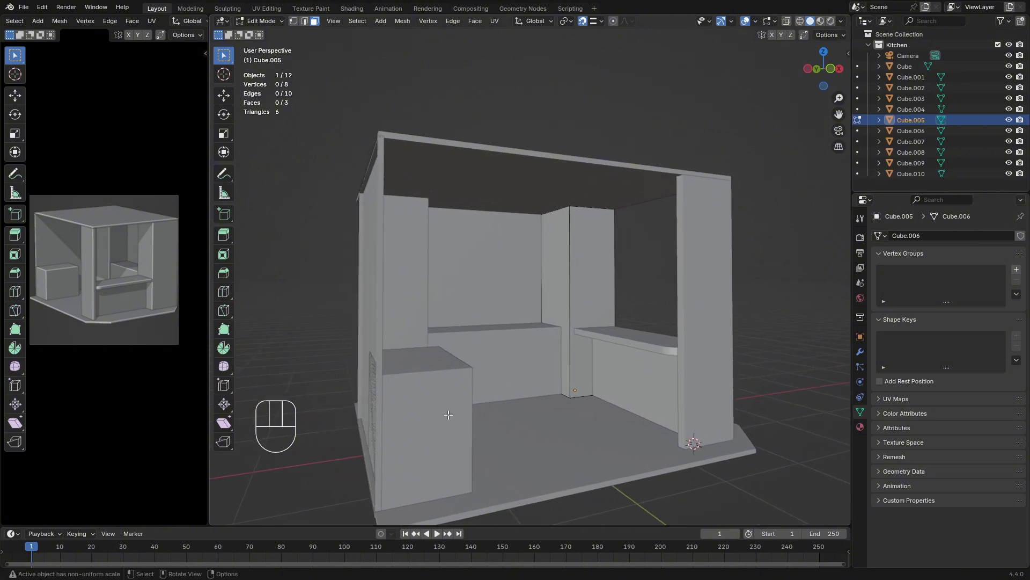
key(Tab)
click(440, 414)
shift+click(494, 356)
key(Tab)
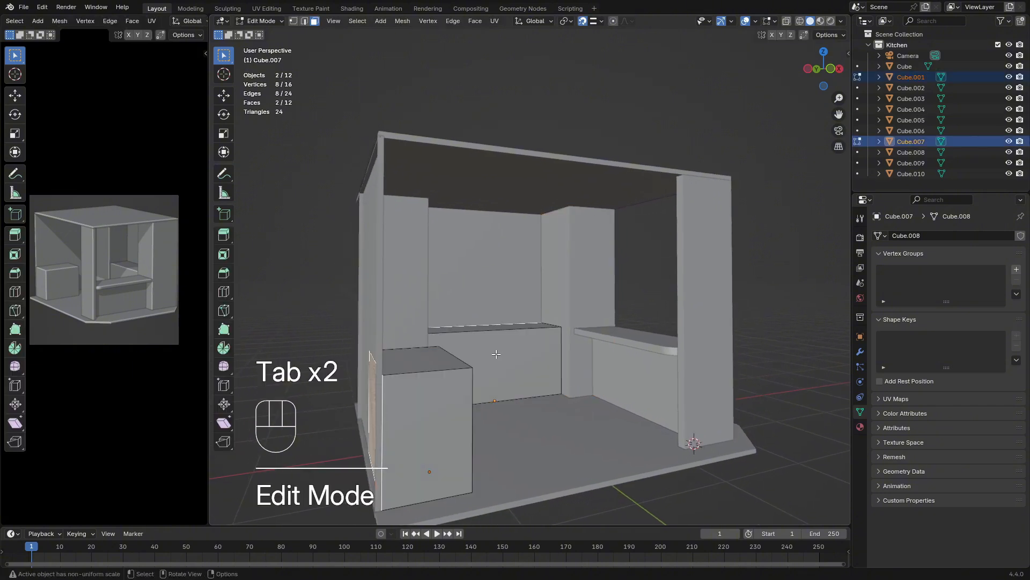
click(786, 21)
Delete the wall-facing and bottom faces of the free-standing box
middle_drag(474, 290, 569, 376)
click(586, 465)
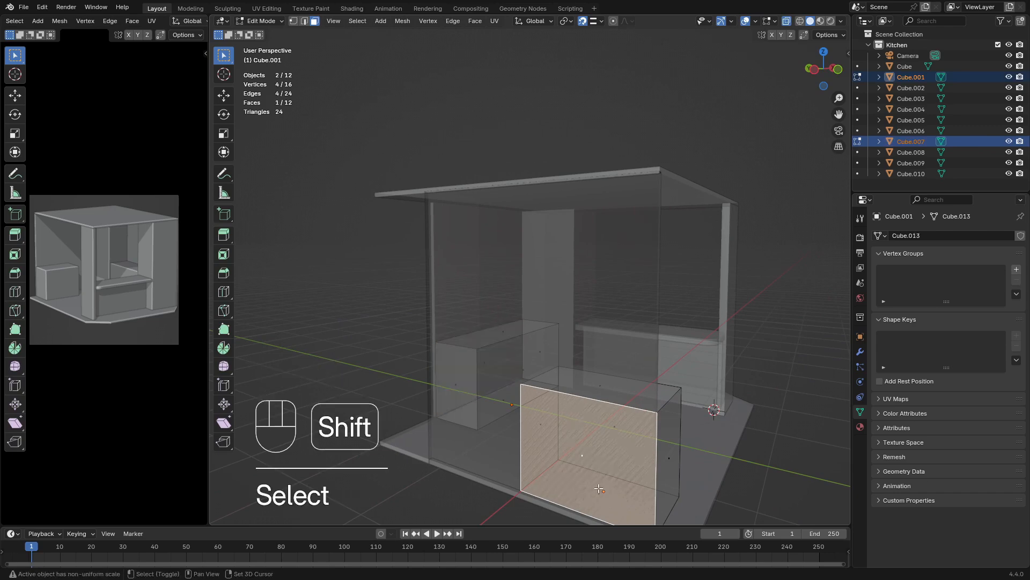
shift+drag(602, 485, 612, 502)
key(x)
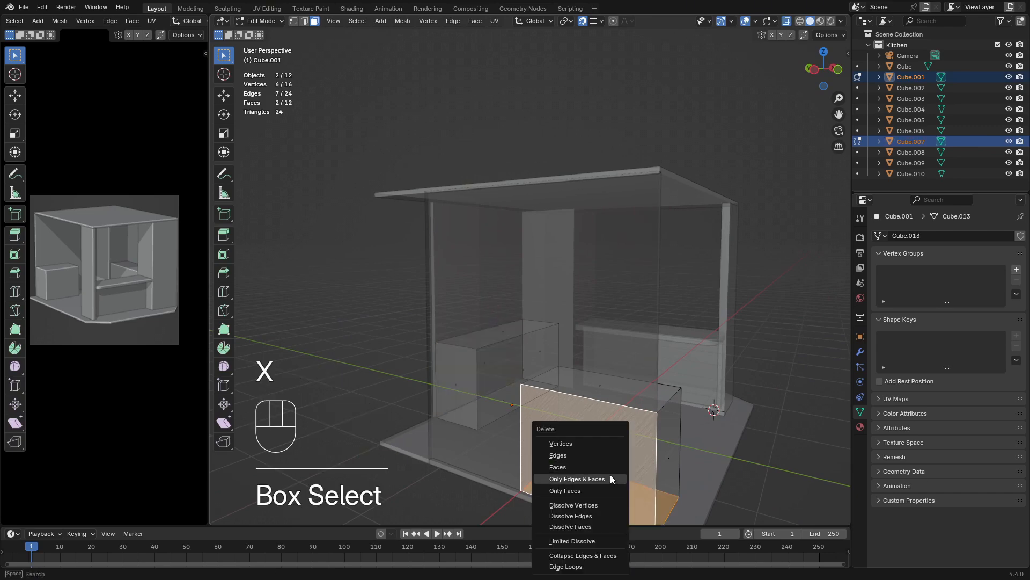
click(578, 466)
Delete the side-wall counter's hidden faces: both ends, the bottom and the wall-facing side
middle_drag(598, 476, 742, 471)
middle_drag(565, 393, 537, 370)
click(569, 376)
shift+click(575, 404)
shift+click(586, 415)
shift+click(523, 349)
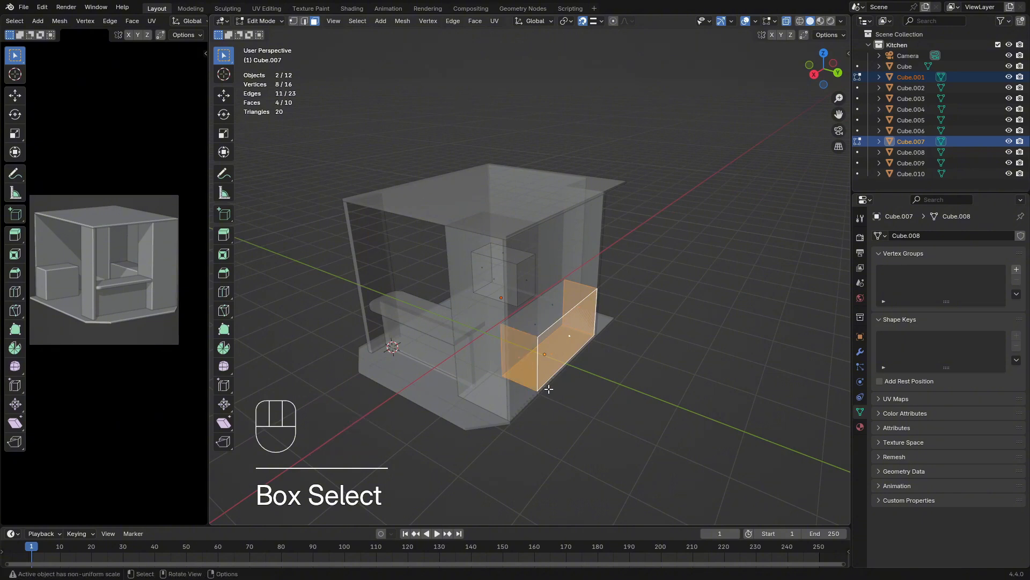
key(x)
click(570, 404)
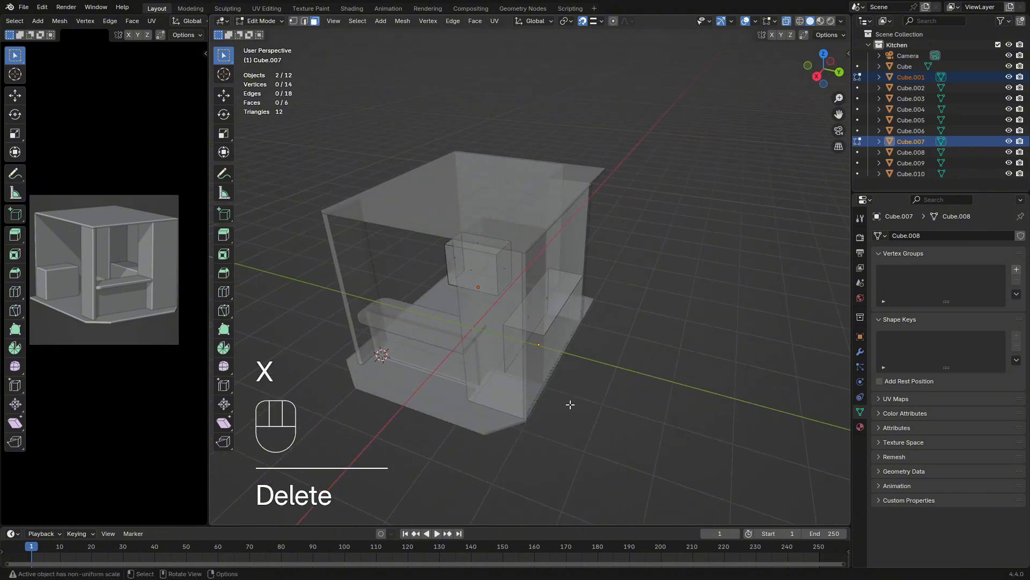
Return to Object Mode, deselect everything and turn X-ray off
middle_drag(671, 360, 497, 351)
key(Tab)
click(671, 385)
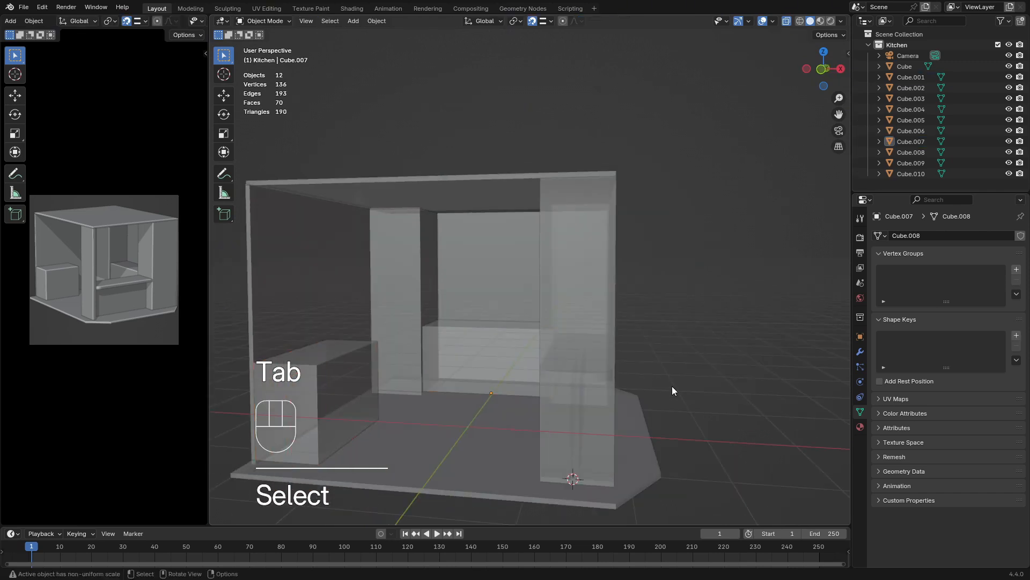
middle_drag(672, 385, 608, 243)
click(787, 23)
middle_drag(504, 326, 542, 345)
scroll(472, 323, up, 5)
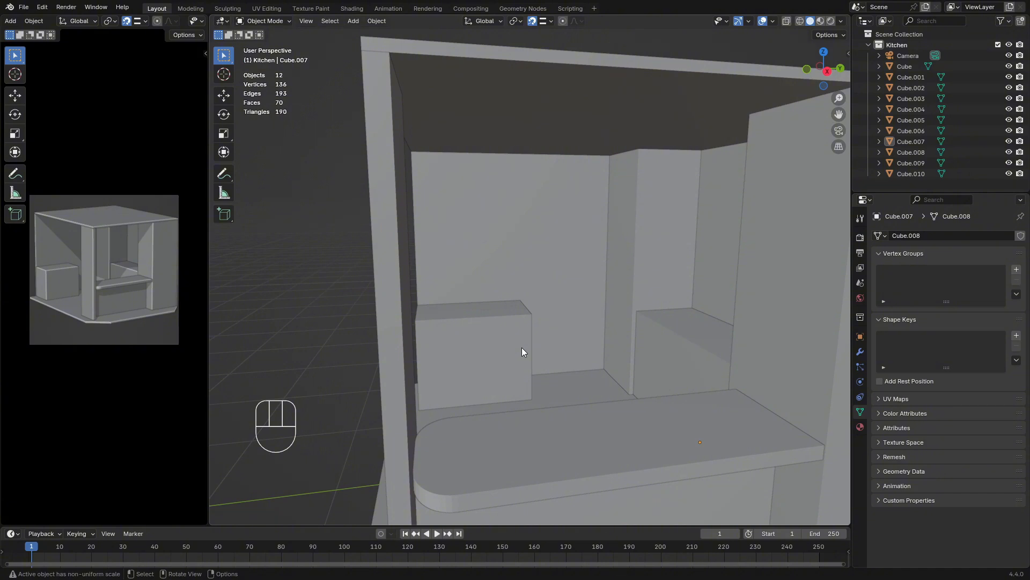
Add a new mesh cube to the kitchen scene
key(shift+a)
mouse_move(522, 348)
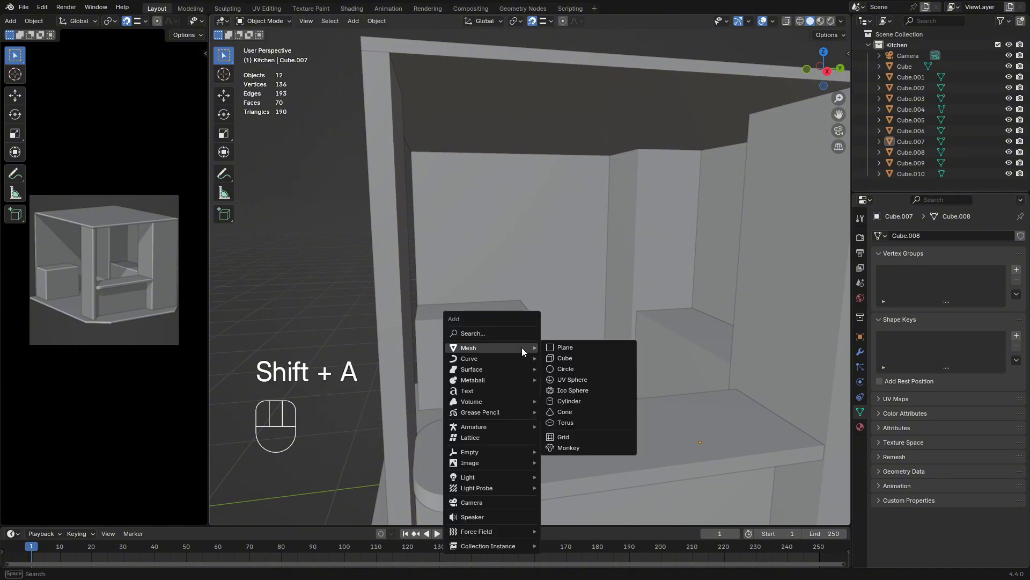
click(569, 357)
scroll(561, 368, down, 5)
middle_drag(602, 370, 702, 394)
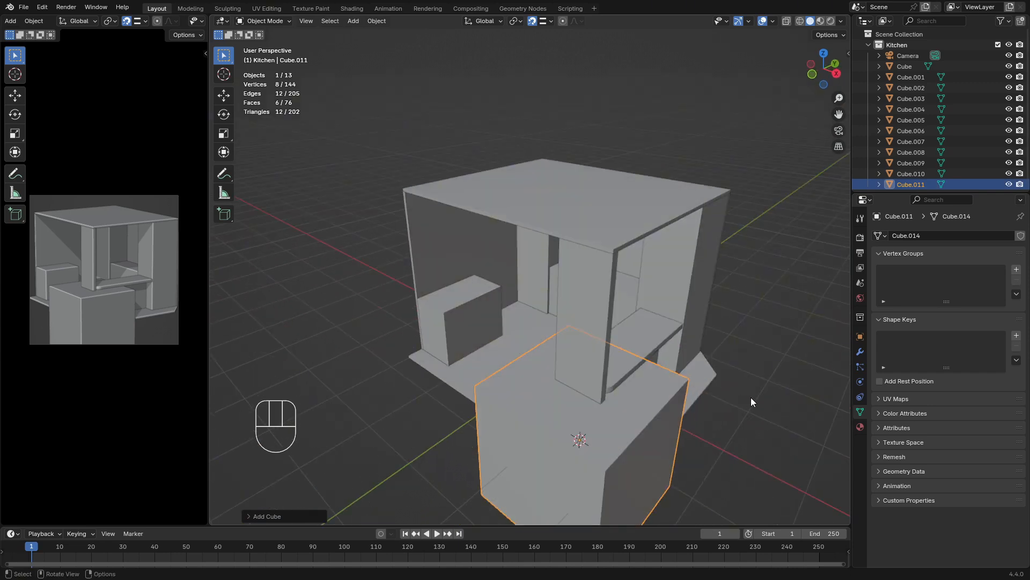
With snapping off, move the new cube along X until it sits in front of the free-standing box
key(g)
key(x)
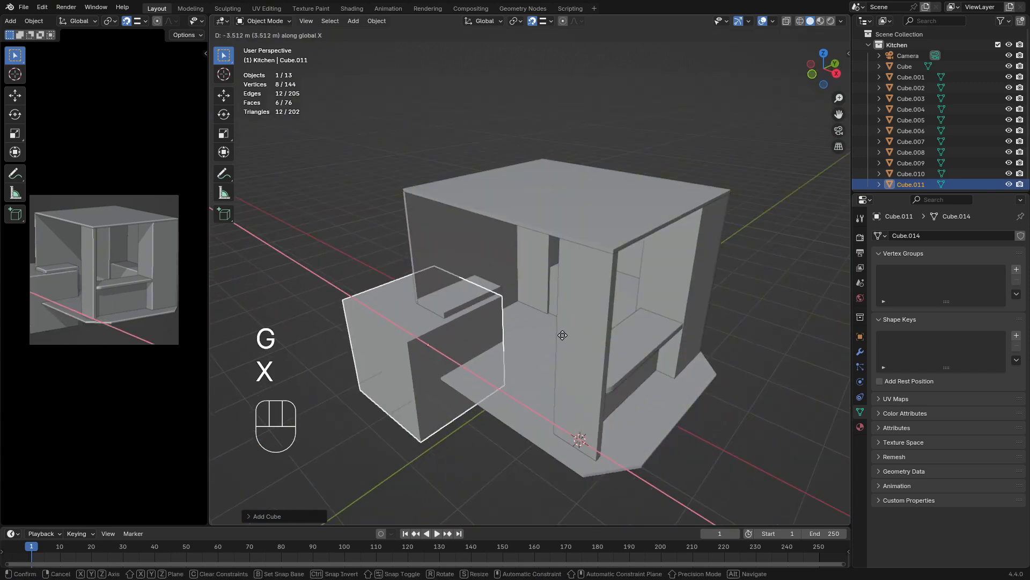
click(554, 340)
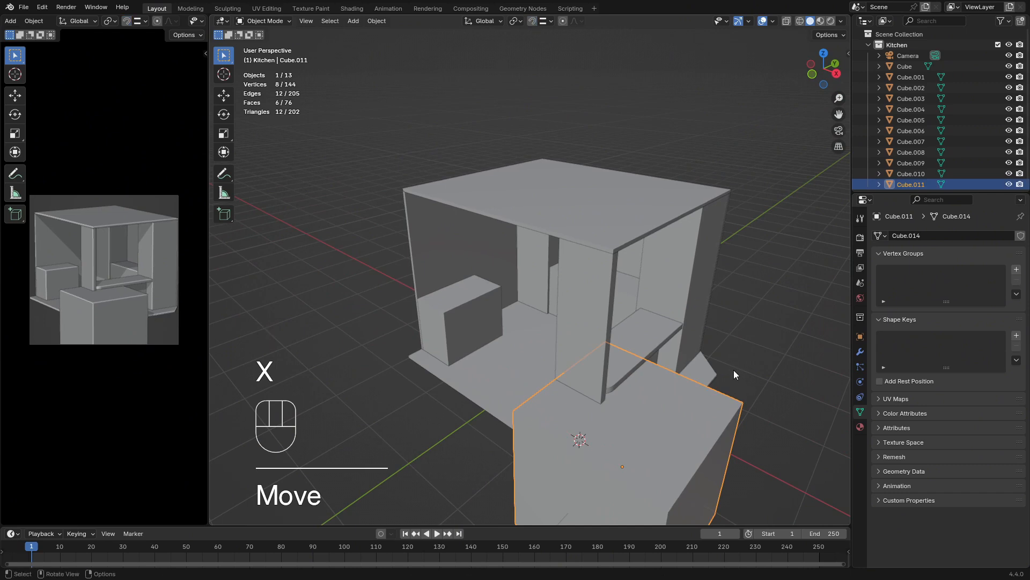
key(g)
key(x)
click(559, 310)
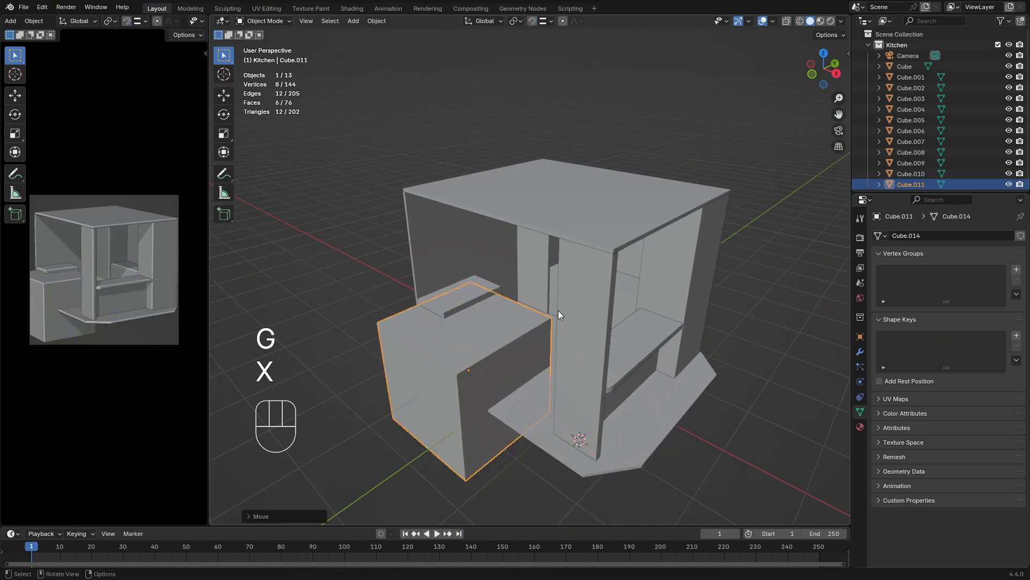
Raise the new cube along Z and scale it down to roughly the size of the free-standing box
key(g)
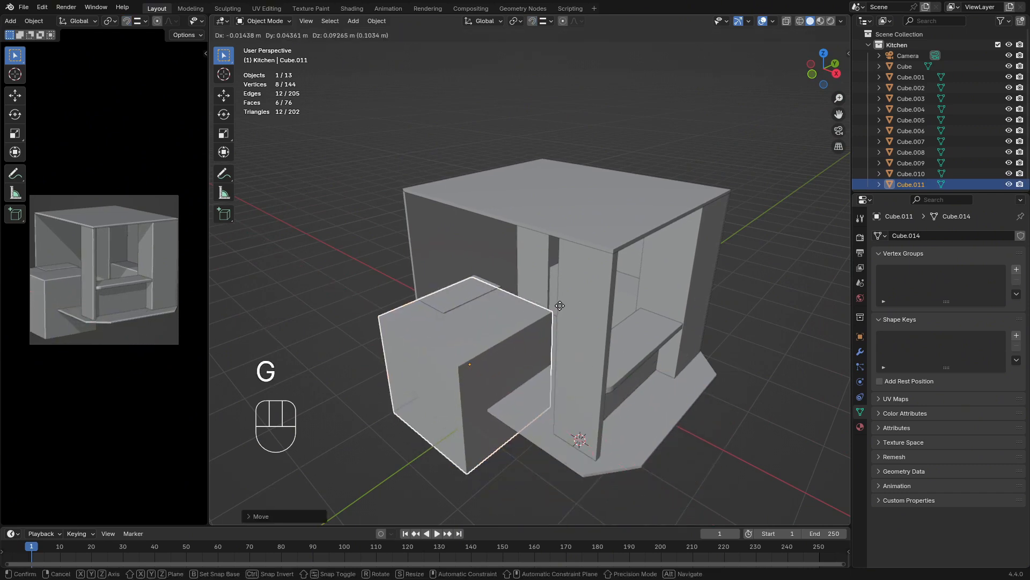
key(z)
click(554, 253)
key(s)
click(515, 278)
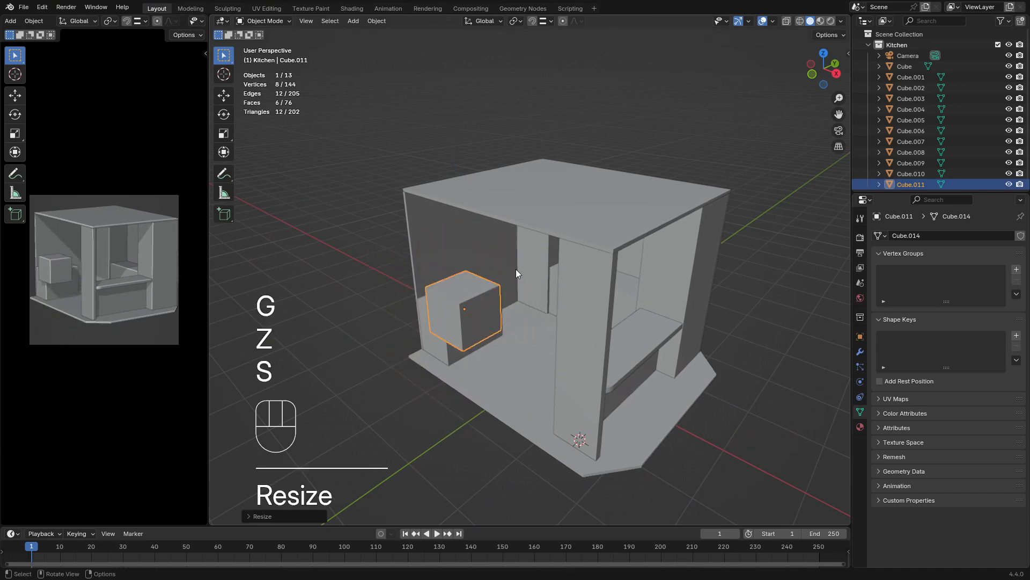
Stretch the new cube along Z into a tall box and widen it along Y
key(s)
key(t)
key(z)
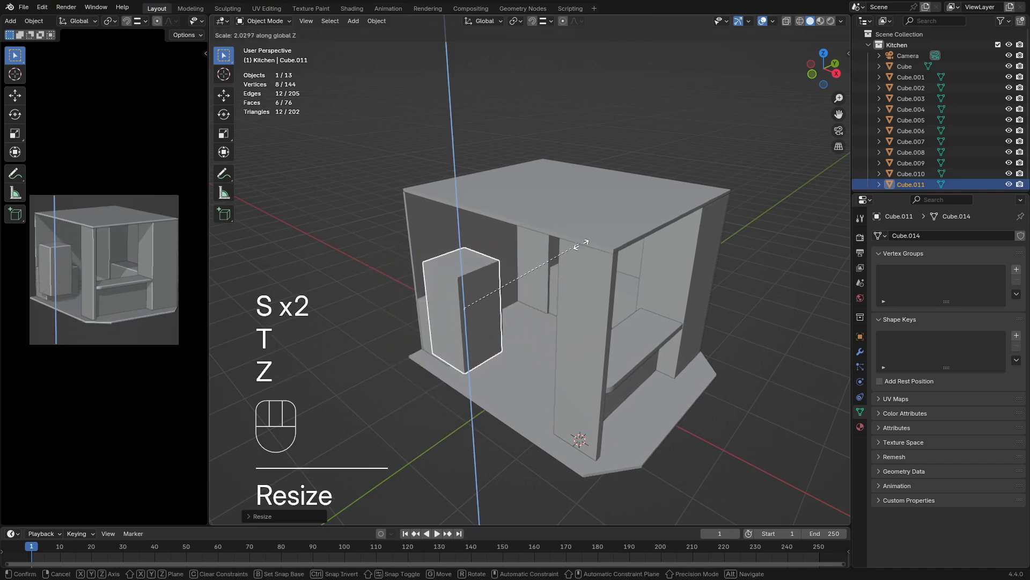
click(498, 305)
key(s)
key(x)
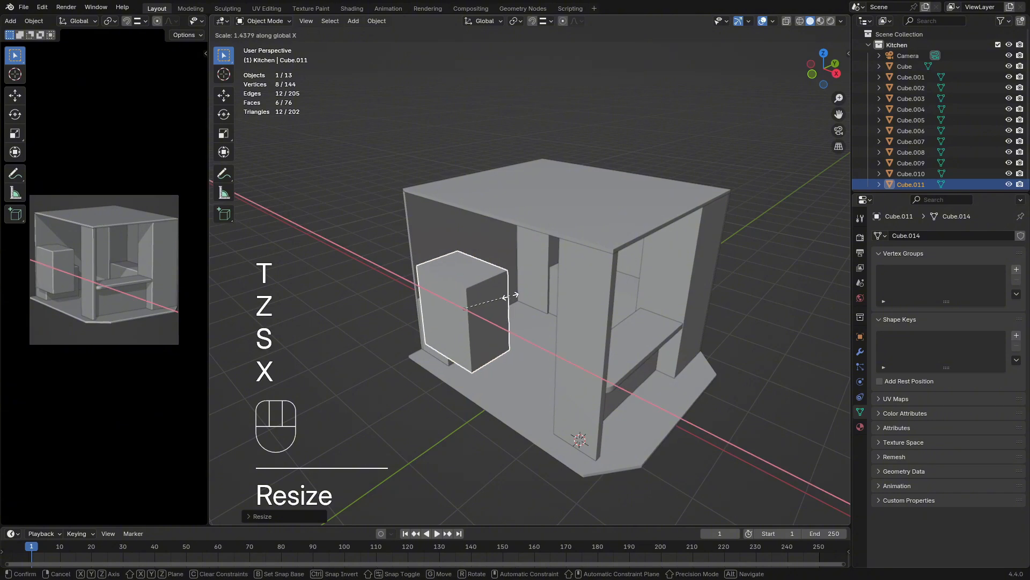
key(y)
click(505, 297)
Set the tall box's viewport display to Wire so it can serve as a cutter
middle_drag(641, 421, 614, 446)
middle_drag(526, 377, 538, 360)
click(538, 360)
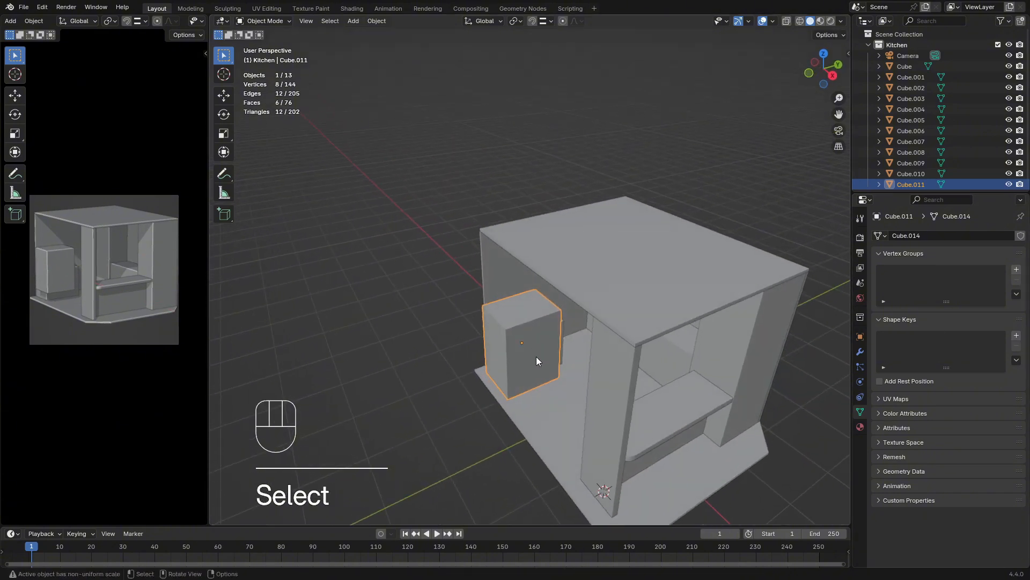
click(861, 282)
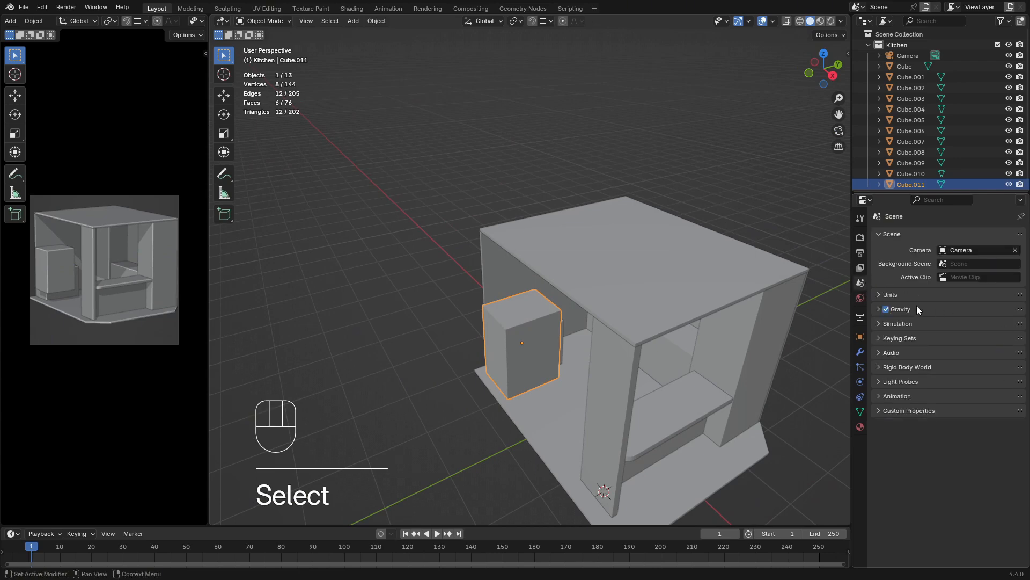
click(895, 324)
click(902, 330)
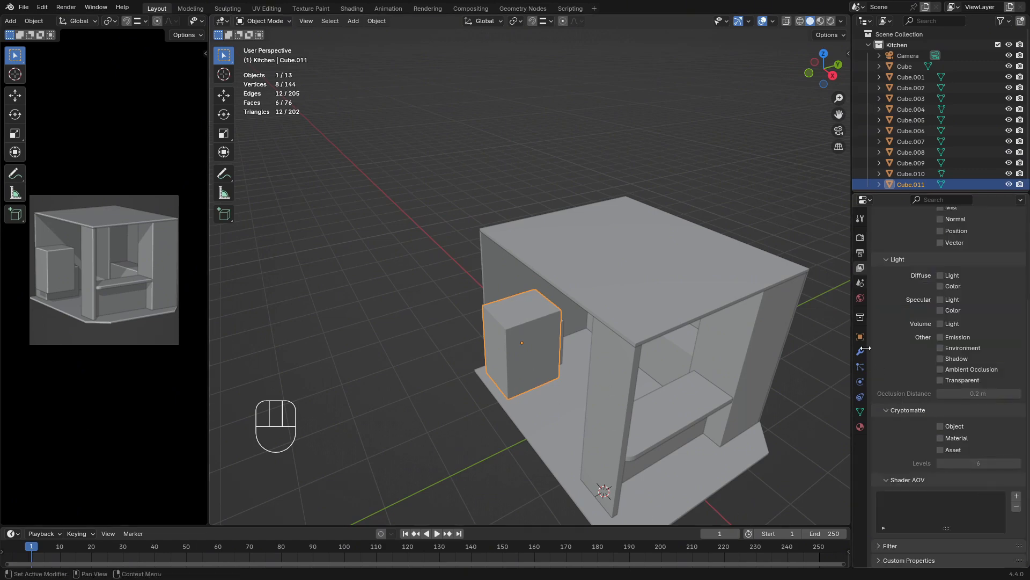
click(860, 338)
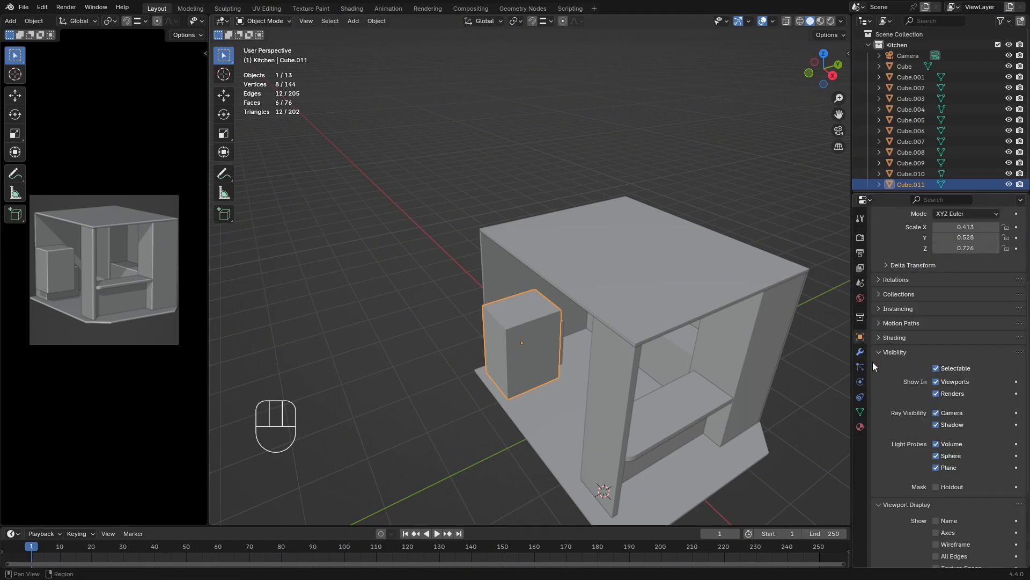
scroll(949, 515, down, 5)
click(962, 499)
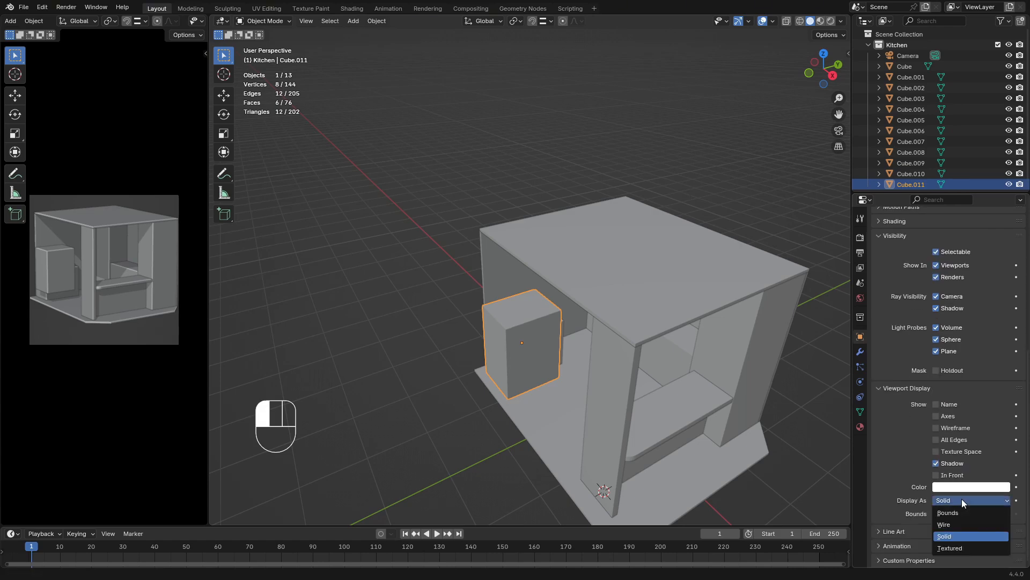
click(950, 525)
Move the wireframe box along X into the room, clear of the side wall and the free-standing box
middle_drag(516, 347, 532, 372)
scroll(573, 346, up, 3)
key(g)
key(x)
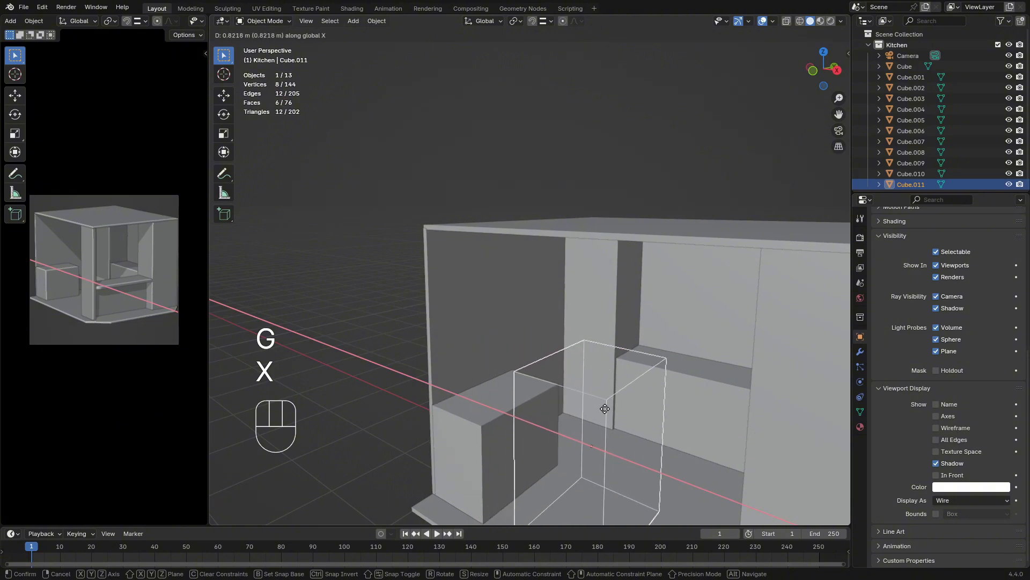
click(639, 393)
Add a Boolean Difference modifier to the side wall behind the free-standing box, with the wireframe box Cube.011 as its object
middle_drag(643, 395, 690, 407)
middle_drag(515, 353, 467, 350)
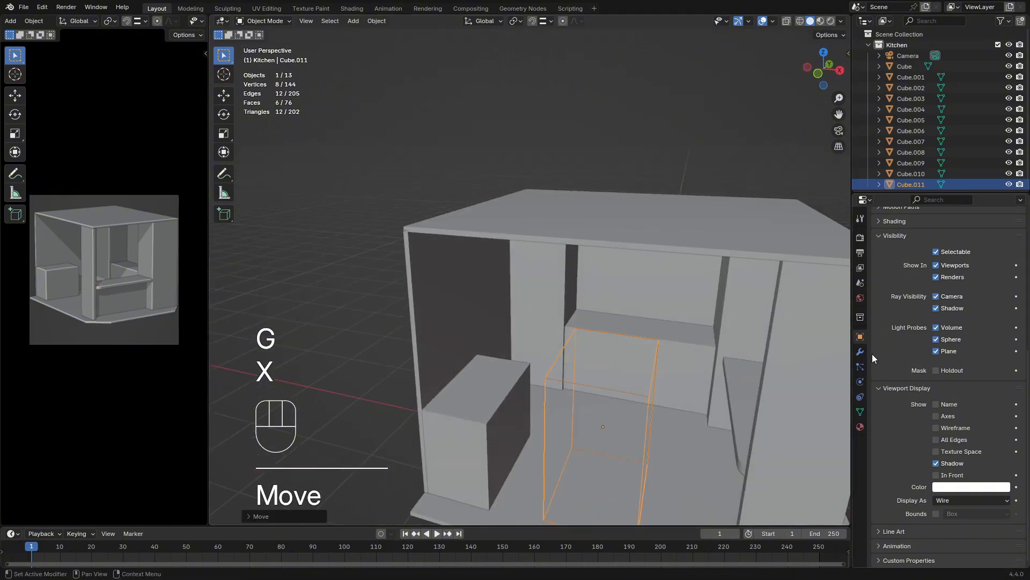
click(860, 352)
click(475, 286)
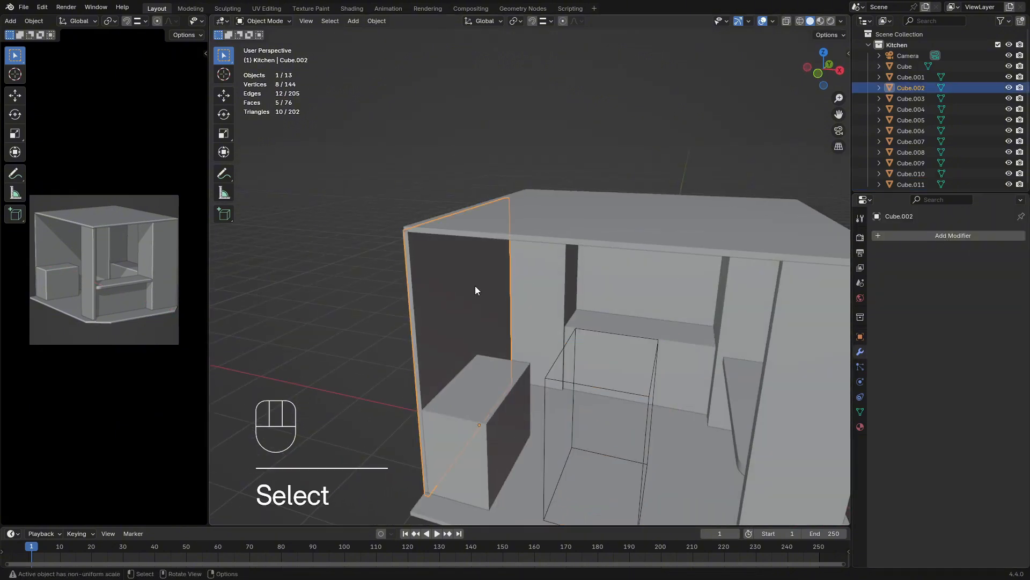
click(937, 236)
click(931, 284)
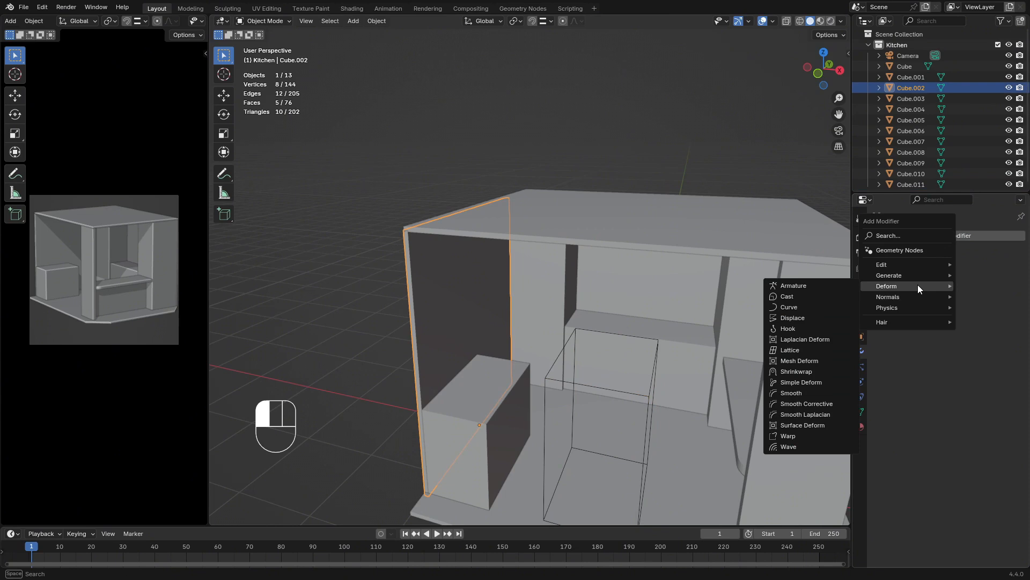
mouse_move(916, 275)
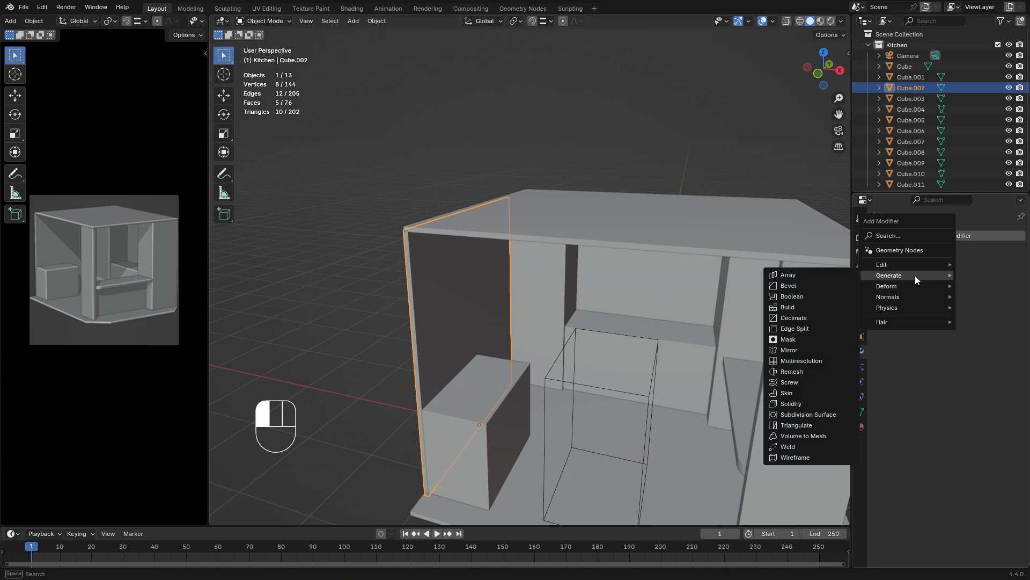
click(807, 297)
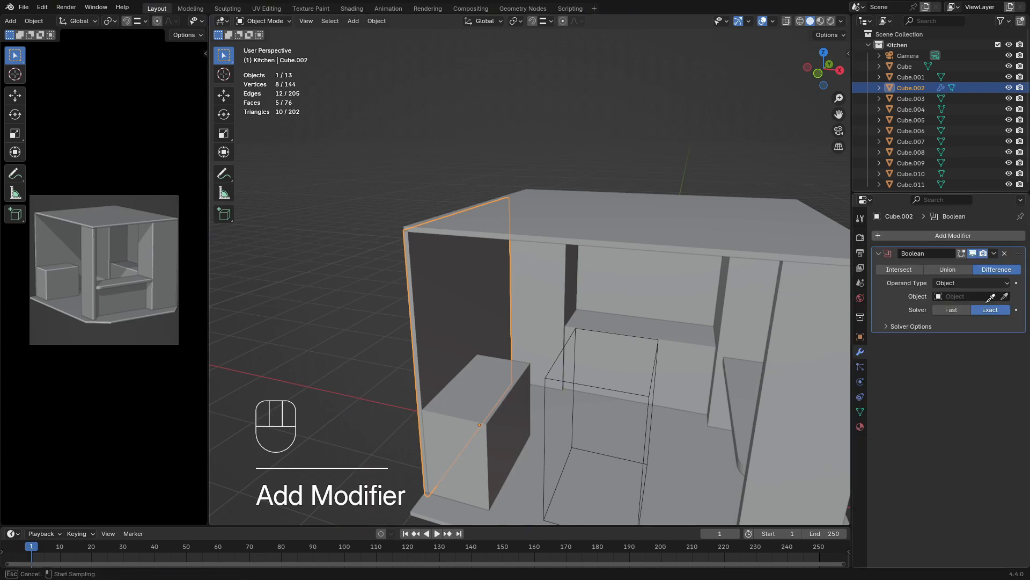
click(651, 383)
Move the wireframe cutter along X until it passes through the side wall
click(647, 399)
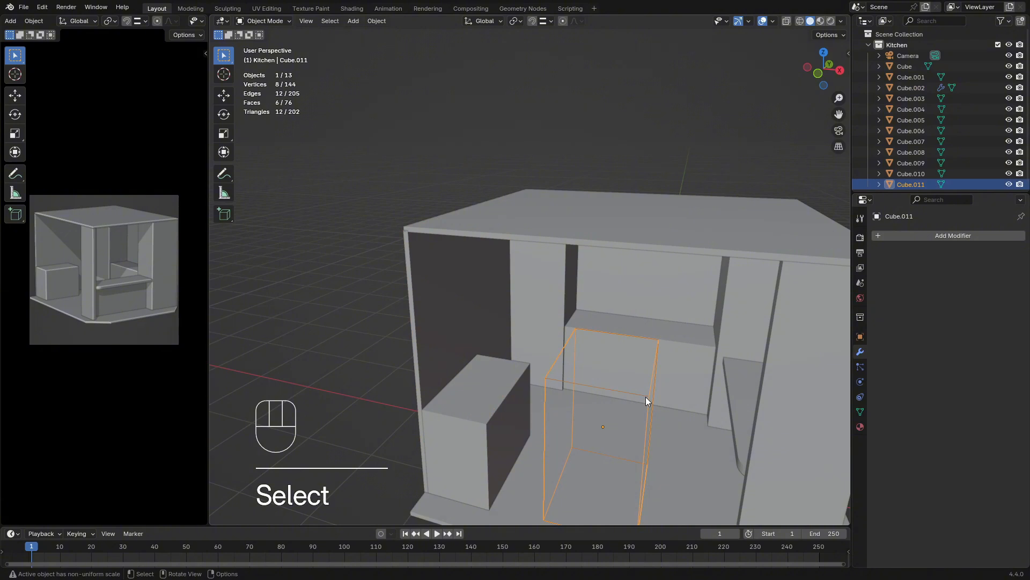
key(g)
key(x)
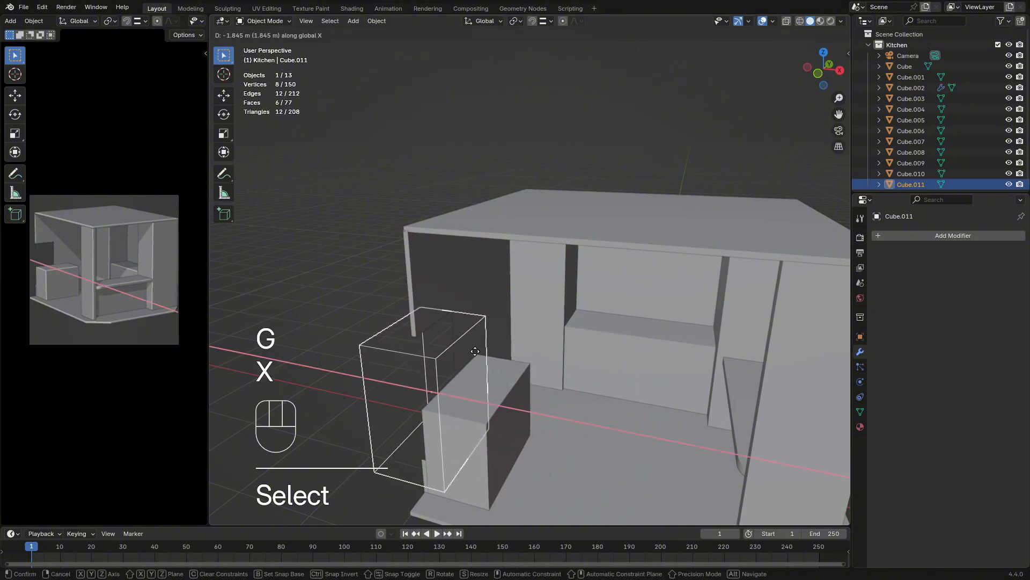
click(475, 351)
Slide the wireframe cutter along Y toward the back of the kitchen, beyond the free-standing box
key(f)
key(less)
key(y)
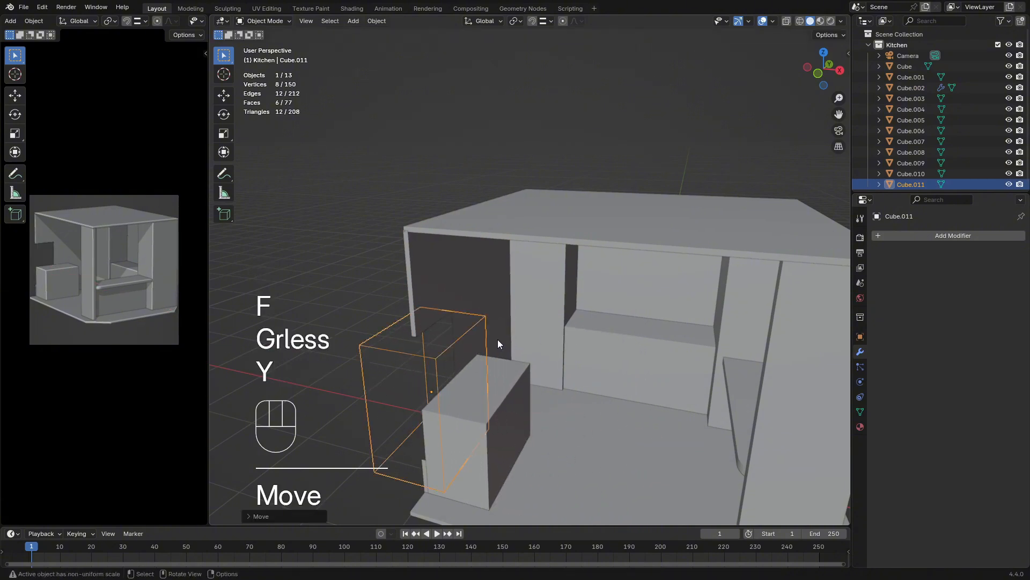
click(465, 339)
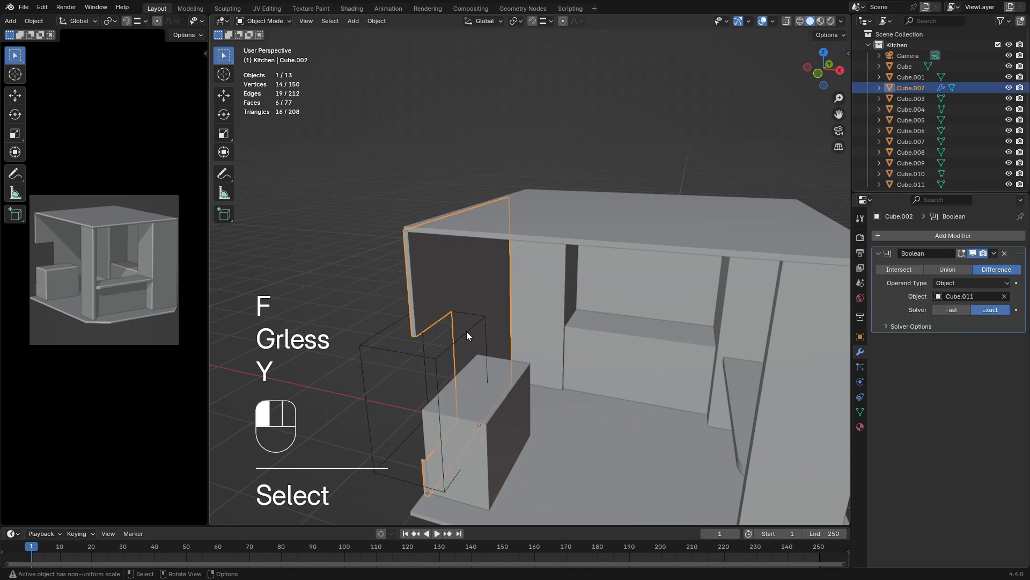
click(466, 330)
key(g)
key(x)
key(y)
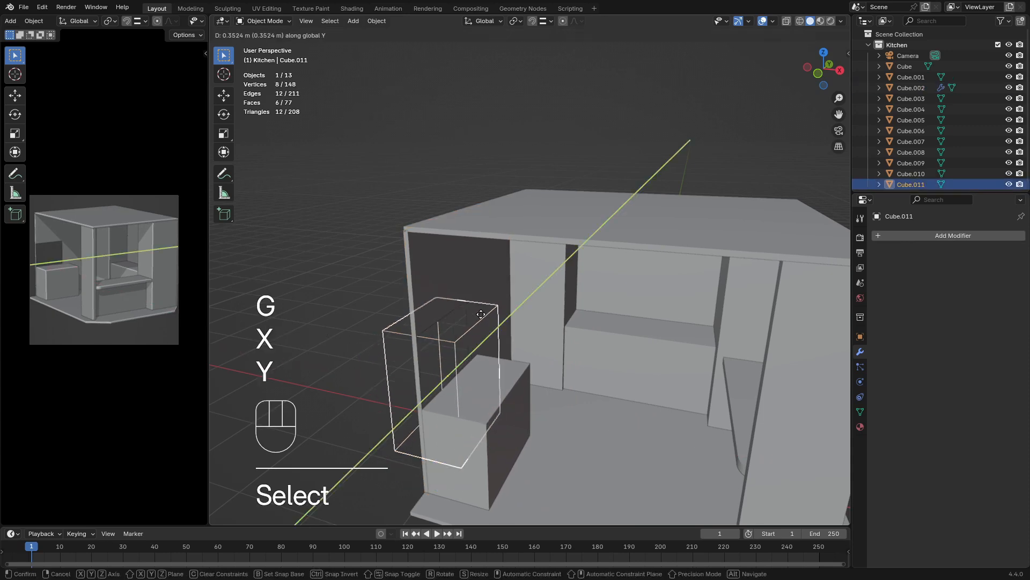
click(531, 278)
Raise the cutter along Z to window height and scale it down uniformly so the opening fits within the wall
middle_drag(633, 356, 552, 301)
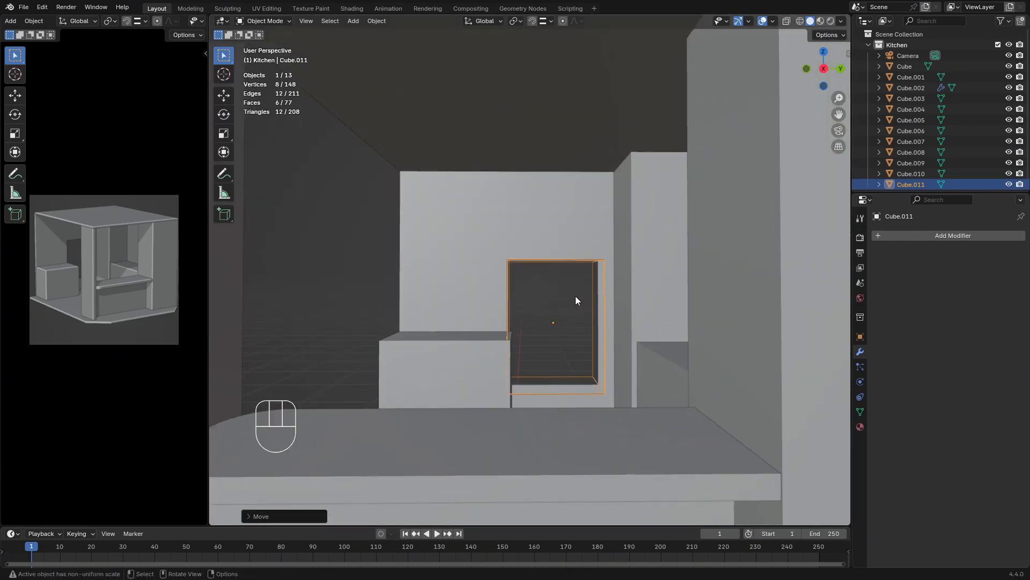
click(567, 261)
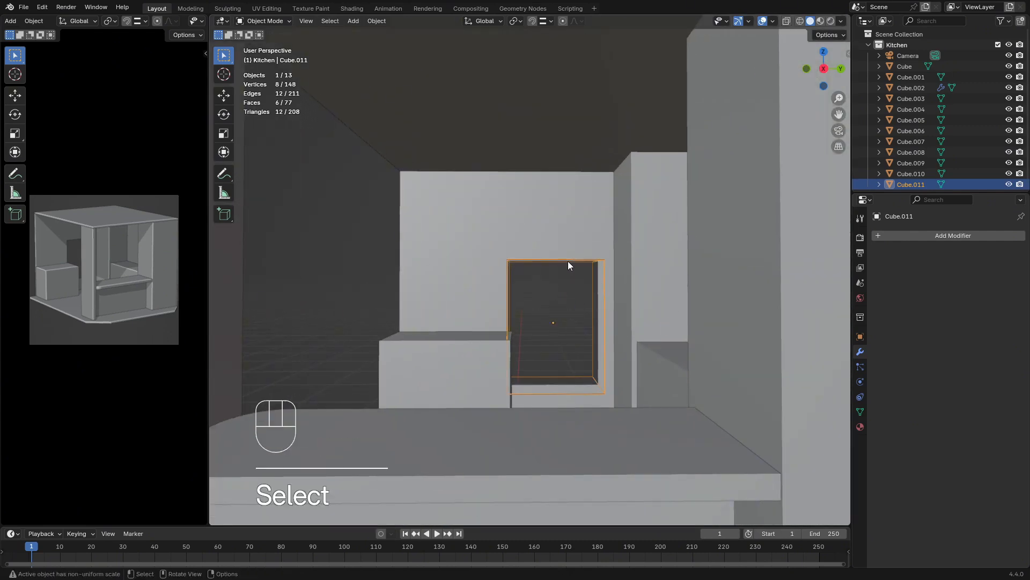
key(g)
key(y)
key(z)
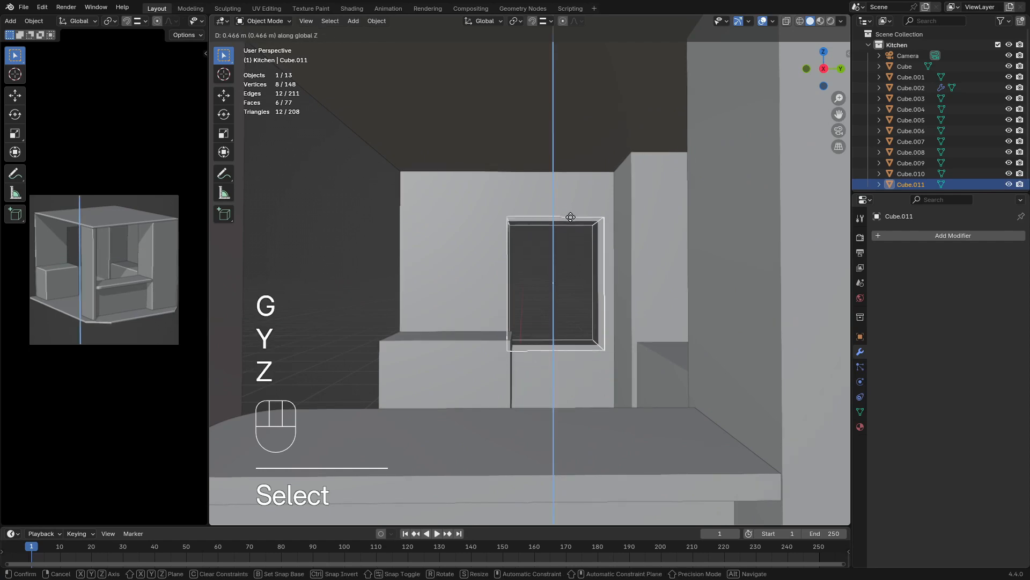
click(569, 204)
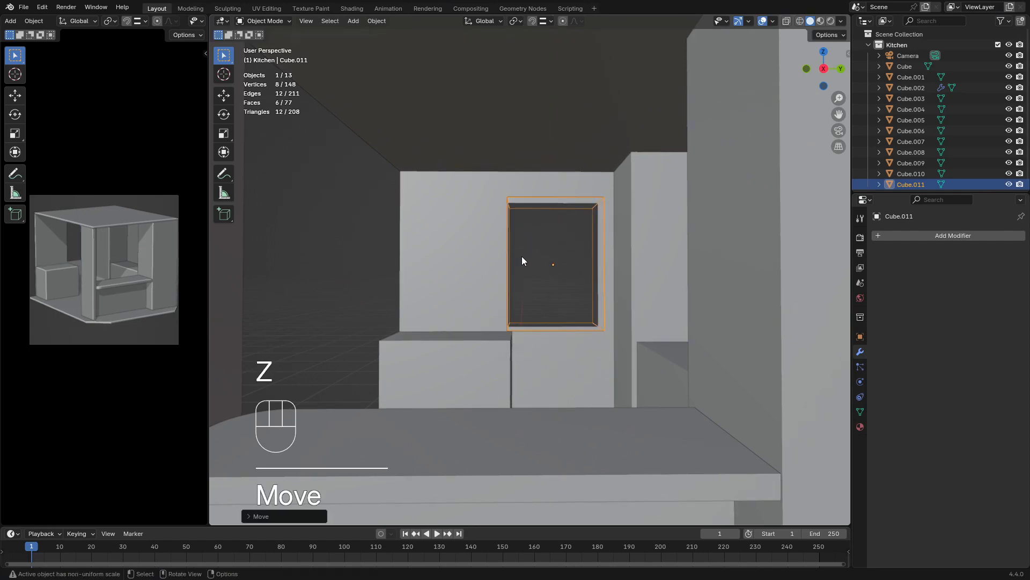
key(s)
click(546, 305)
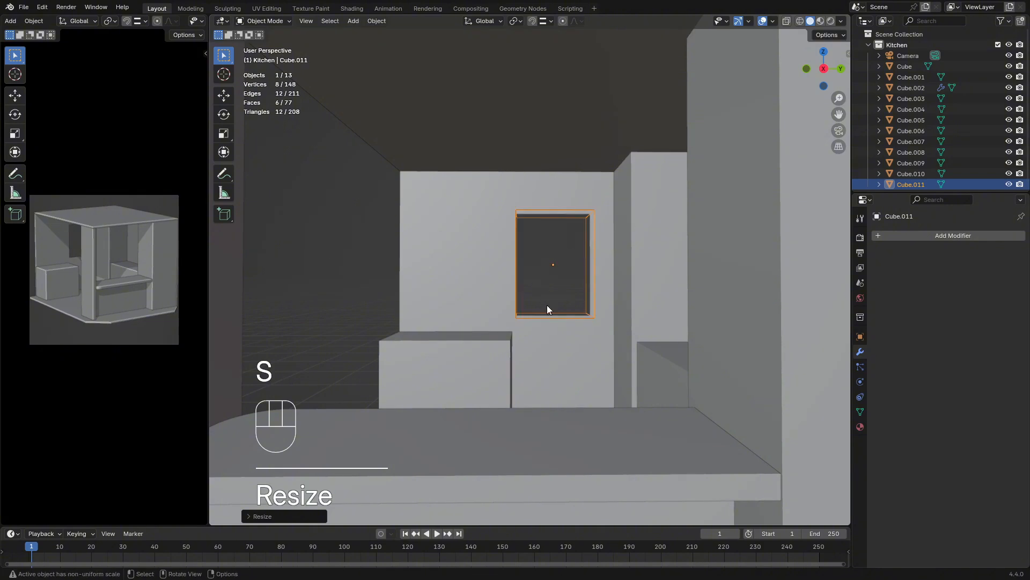
Scale the window cutter down along X so it is only slightly thicker than the wall
middle_drag(547, 304, 601, 306)
scroll(563, 322, up, 5)
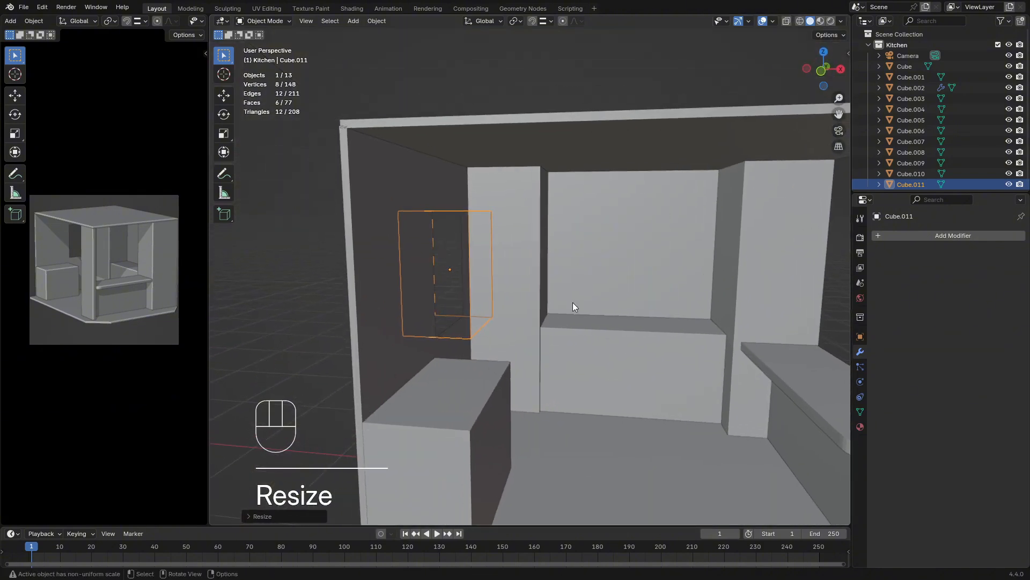
key(s)
key(x)
click(552, 264)
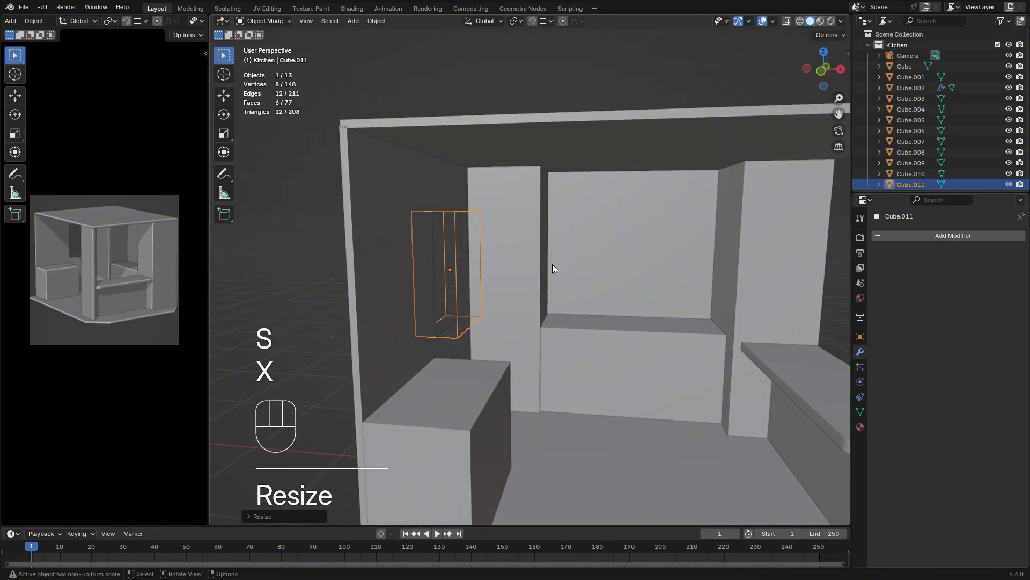
middle_drag(552, 264, 473, 284)
key(s)
key(x)
click(568, 272)
Shift the window cutter slightly along Y toward the back corner of the wall
key(g)
key(x)
key(y)
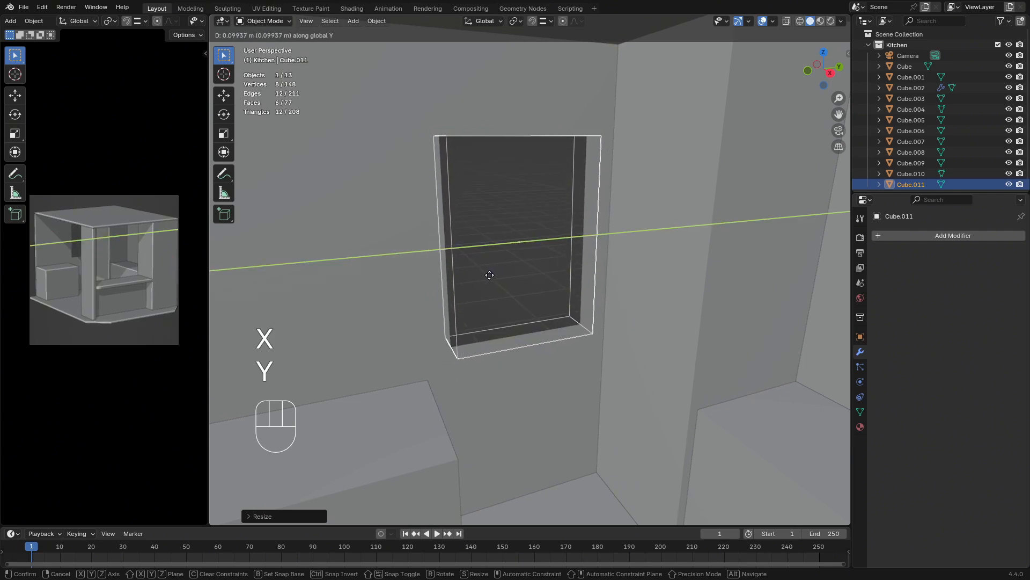
click(490, 277)
Scale the window cutter along Z by about 1.06 to heighten the opening, and deselect everything
middle_drag(490, 280, 542, 306)
click(465, 282)
middle_drag(465, 282, 537, 306)
scroll(514, 300, down, 5)
click(490, 285)
scroll(454, 308, up, 5)
key(s)
key(z)
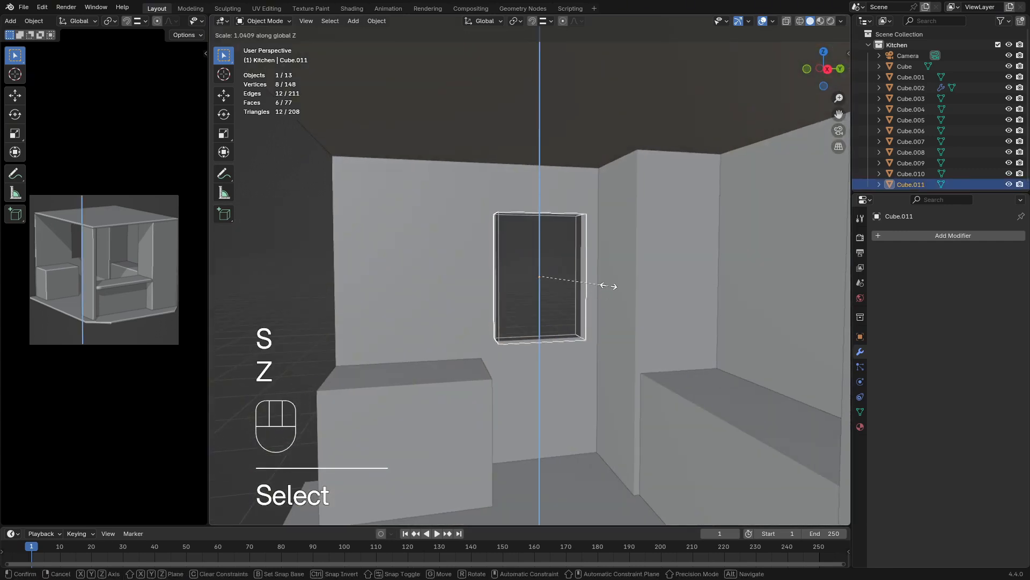
click(612, 284)
scroll(540, 281, down, 5)
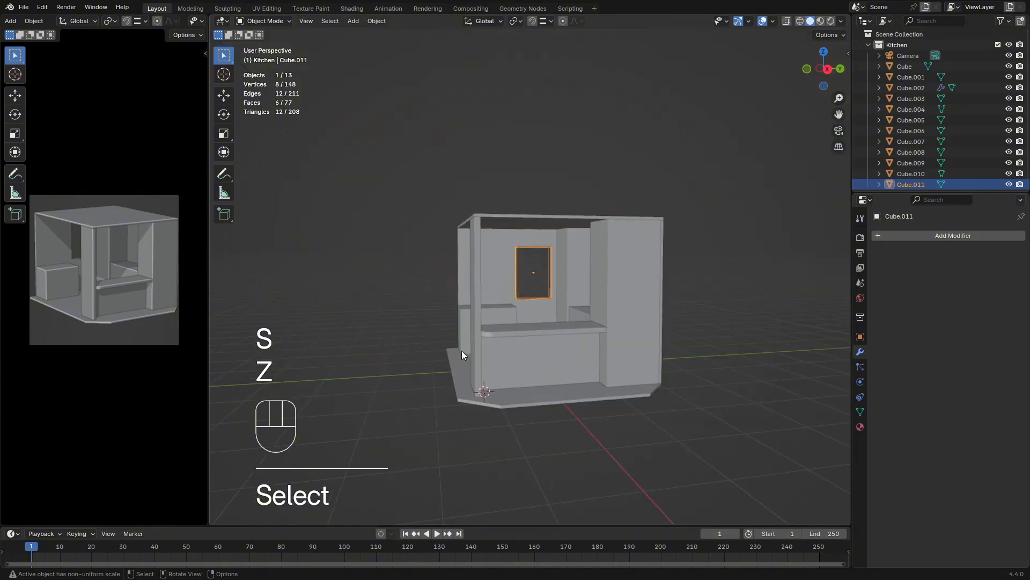
click(381, 342)
mouse_move(381, 343)
middle_down()
mouse_move(479, 356)
mouse_move(376, 354)
middle_up()
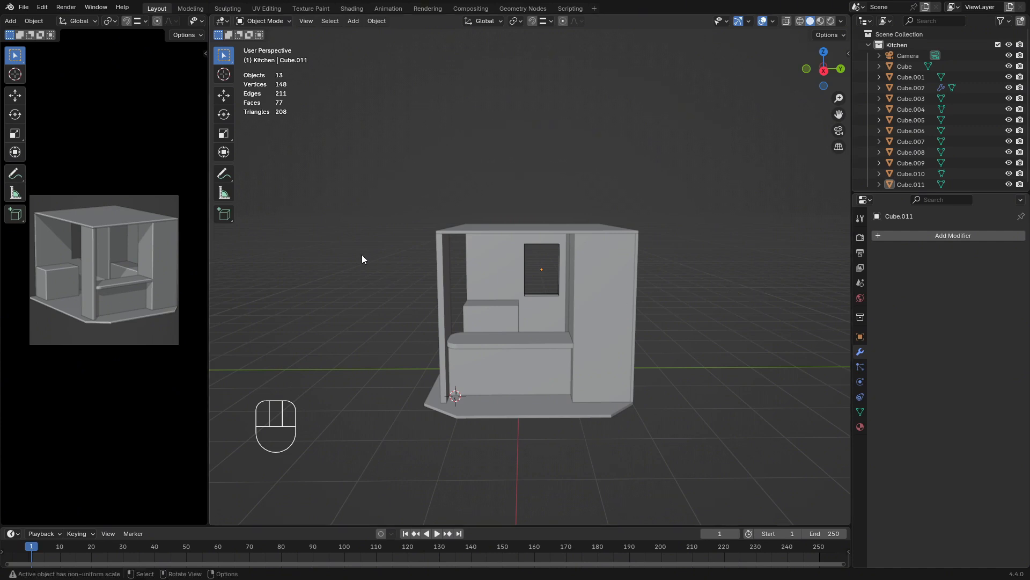
Duplicate the counter box at the back wall and move the copy straight up along Z to form an upper cabinet
middle_drag(363, 259, 450, 271)
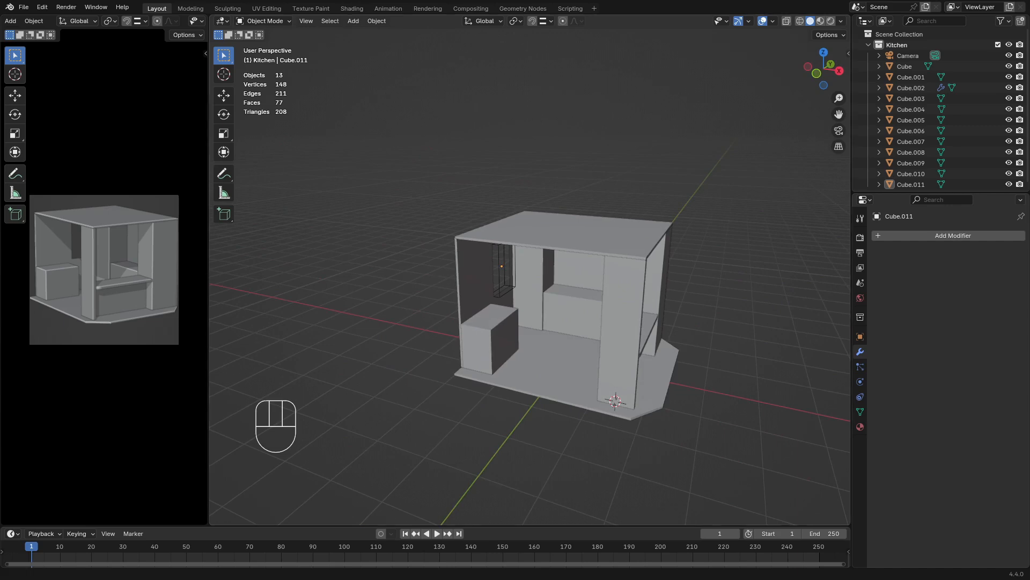
middle_drag(635, 280, 568, 260)
middle_drag(612, 287, 717, 306)
scroll(616, 313, up, 3)
shift+middle_drag(616, 314, 536, 324)
key(shift)
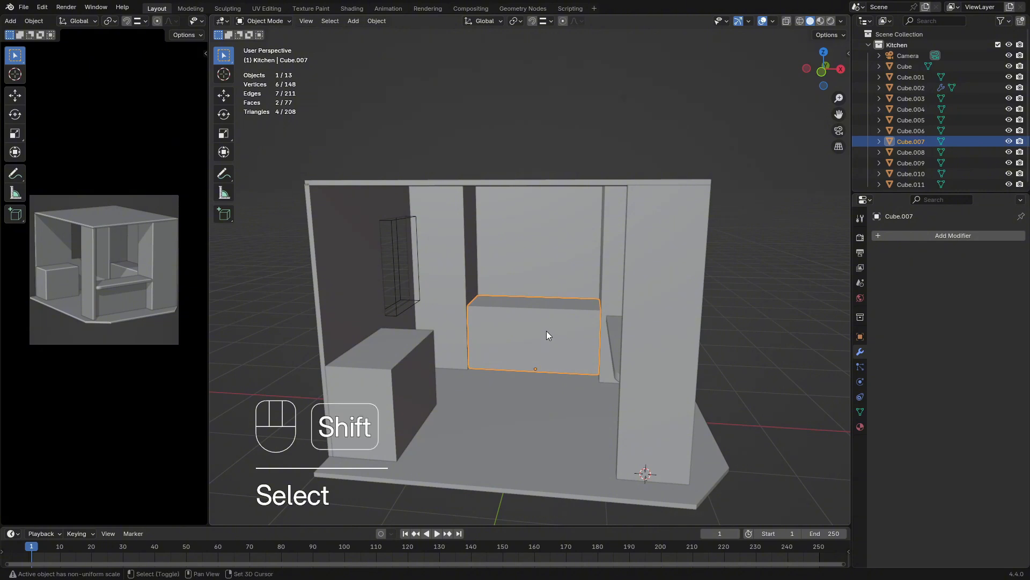
key(shift+d)
key(g)
key(z)
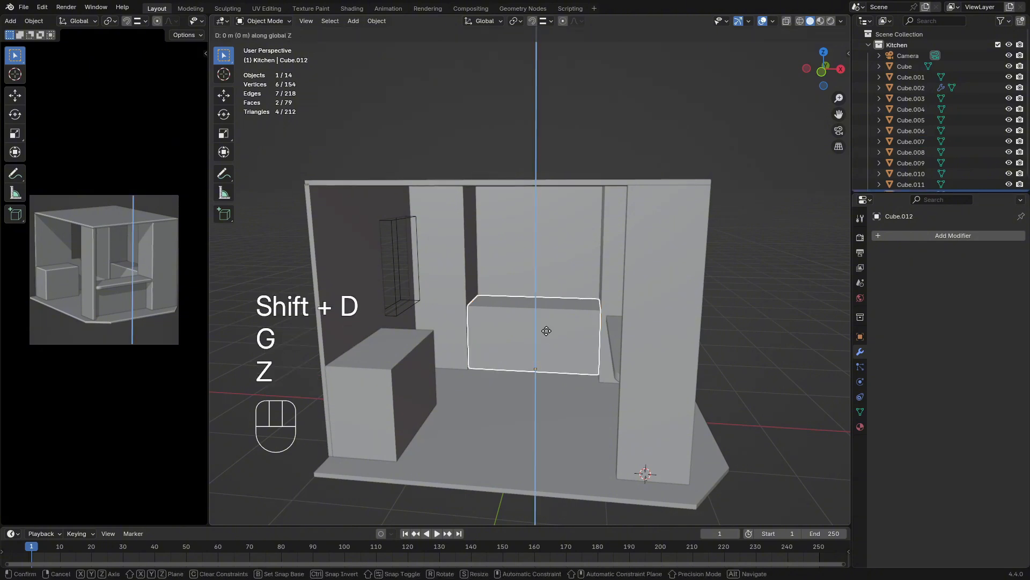
click(542, 222)
Scale the upper cabinet along Z to make it shorter than the counter below
key(s)
key(z)
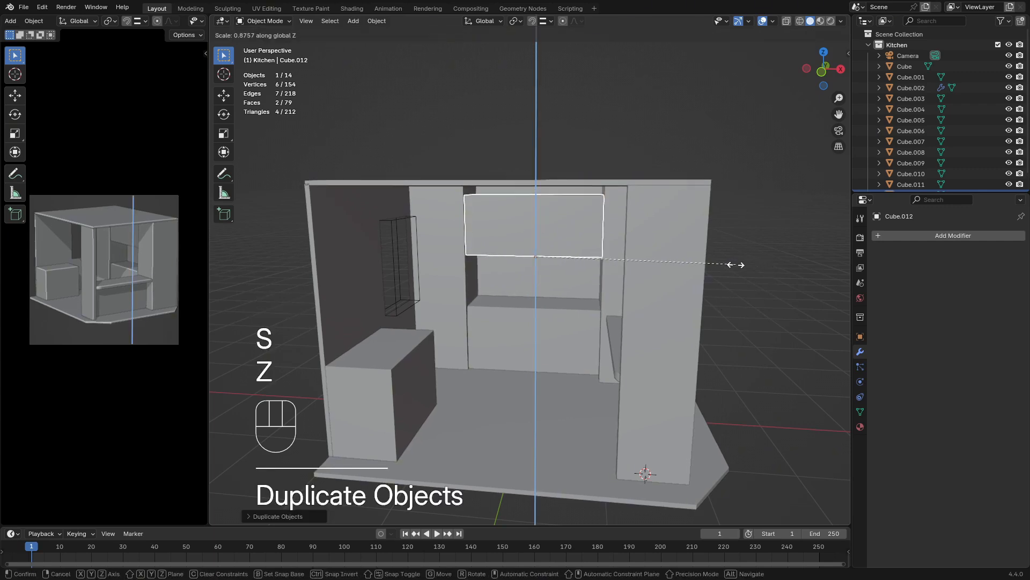
click(680, 261)
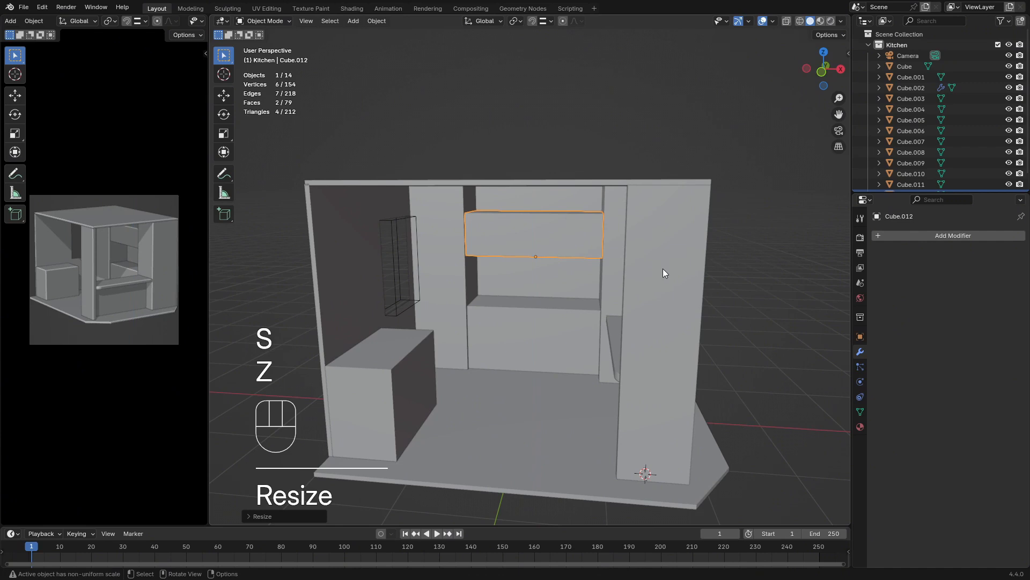
key(s)
key(z)
click(692, 268)
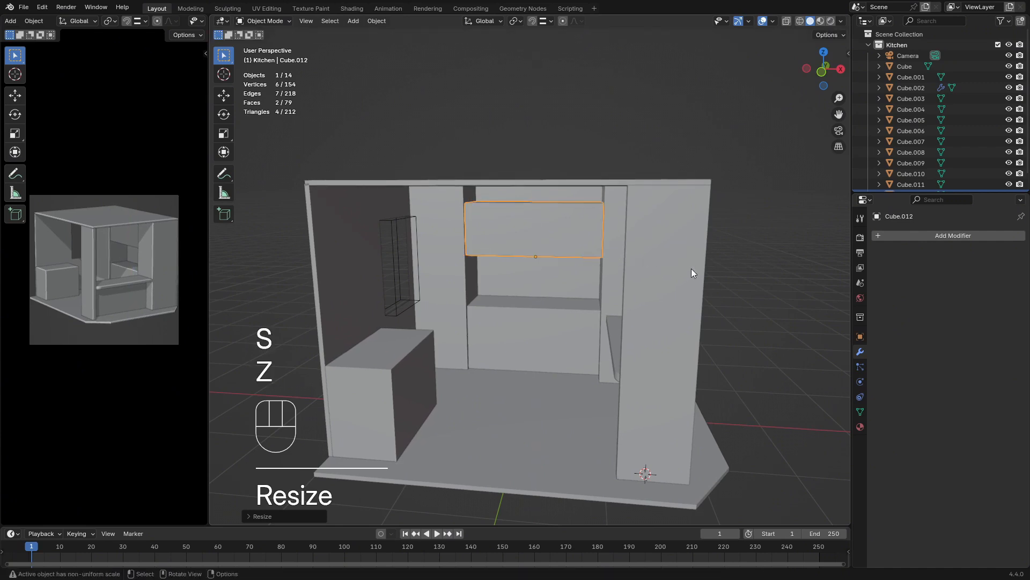
Raise the upper cabinet about 0.24 m along Z so its top meets the ceiling
key(g)
key(z)
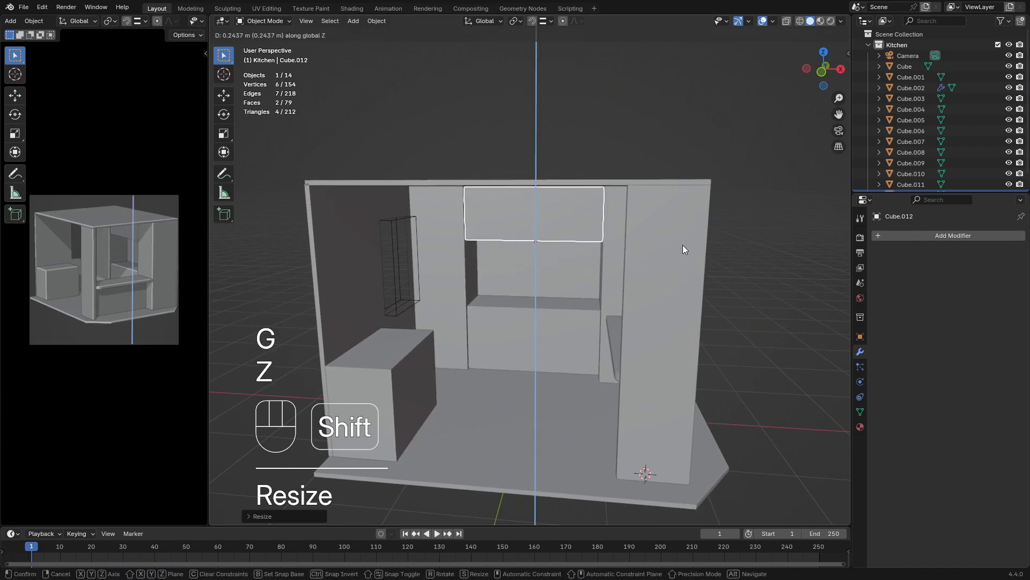
click(682, 245)
Isolate the upper cabinet by hiding all other objects, and open its mesh for editing
middle_drag(586, 321, 574, 307)
key(shift+g)
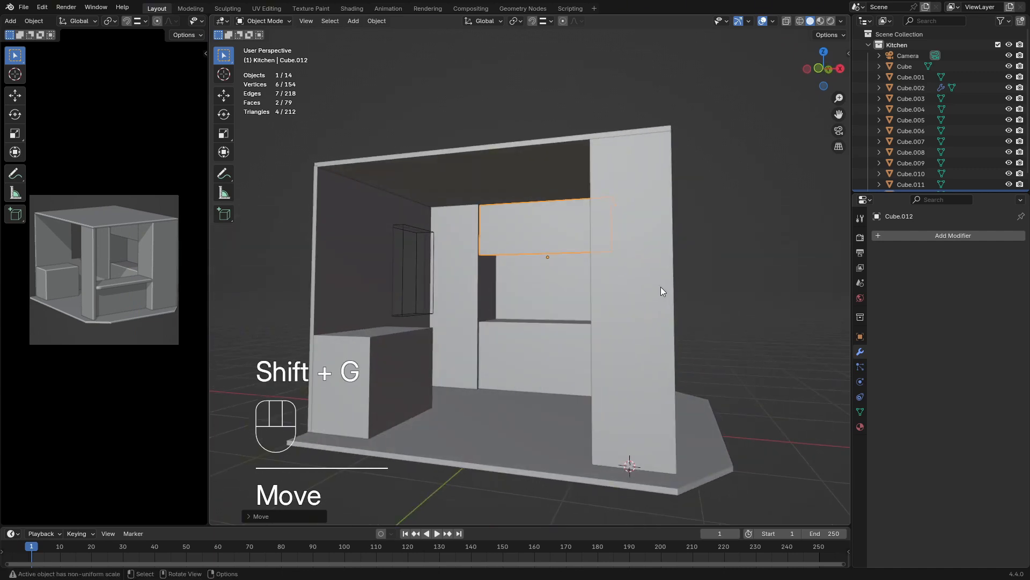
key(shift+h)
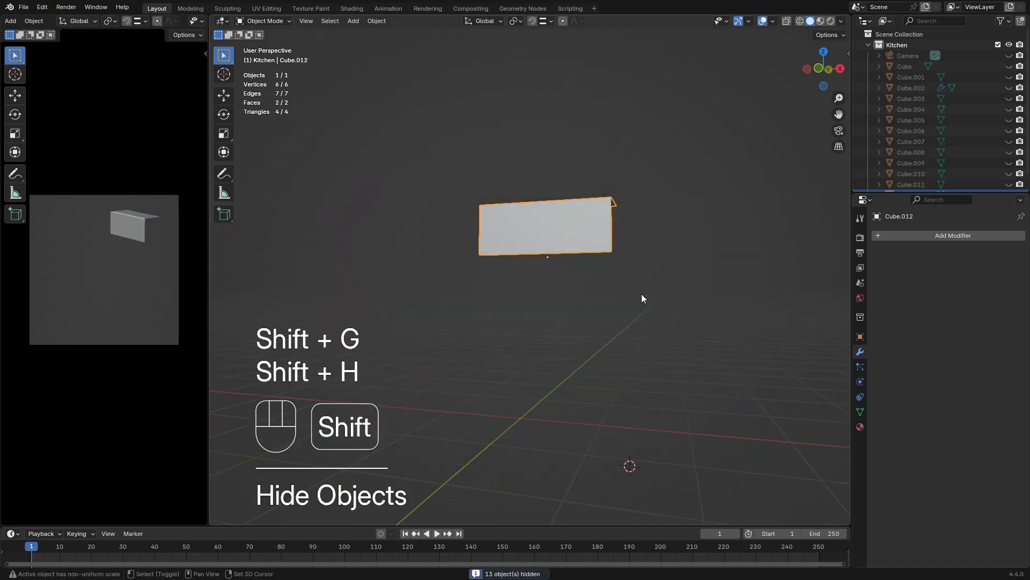
middle_drag(643, 294, 512, 276)
key(Tab)
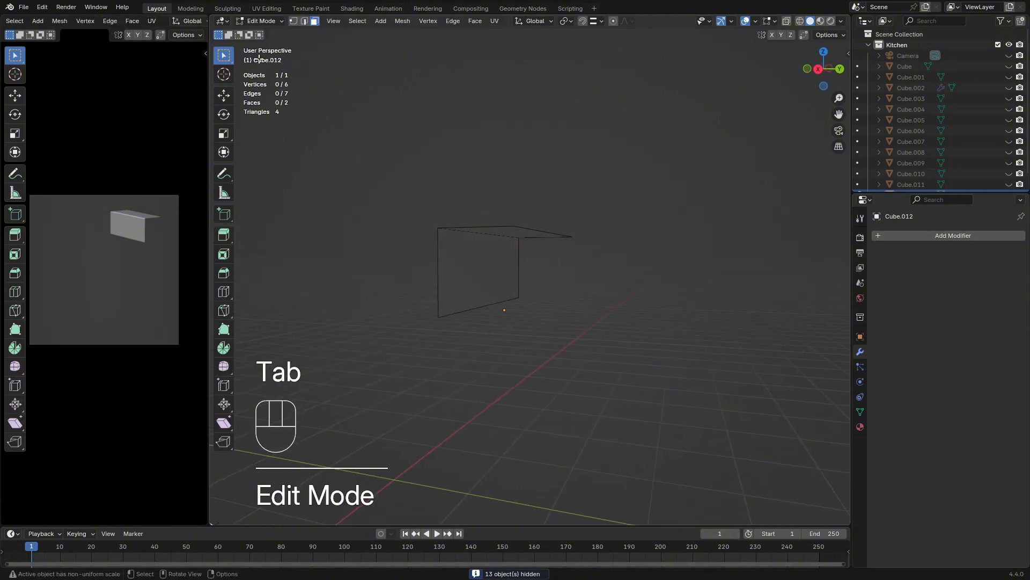
Extrude the bottom edge of the cabinet's front face along Y to form an underside as deep as the top
click(304, 22)
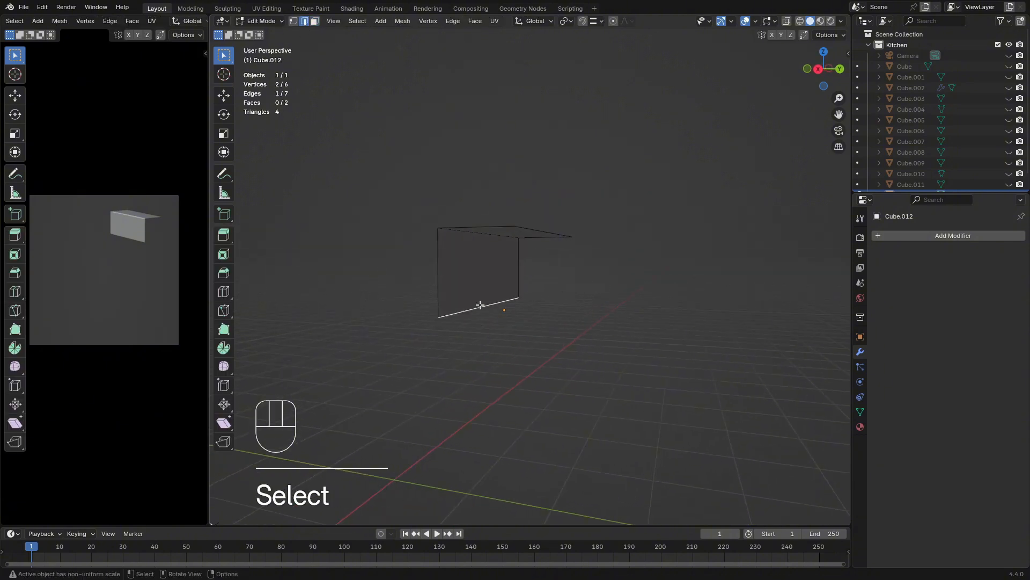
middle_drag(480, 305, 582, 313)
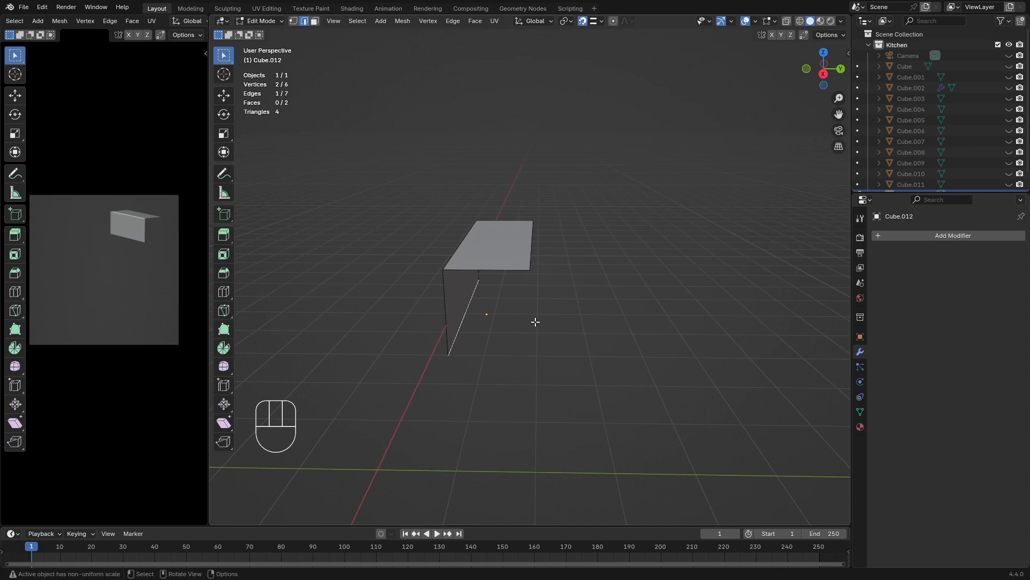
middle_drag(522, 306, 578, 310)
key(e)
key(x)
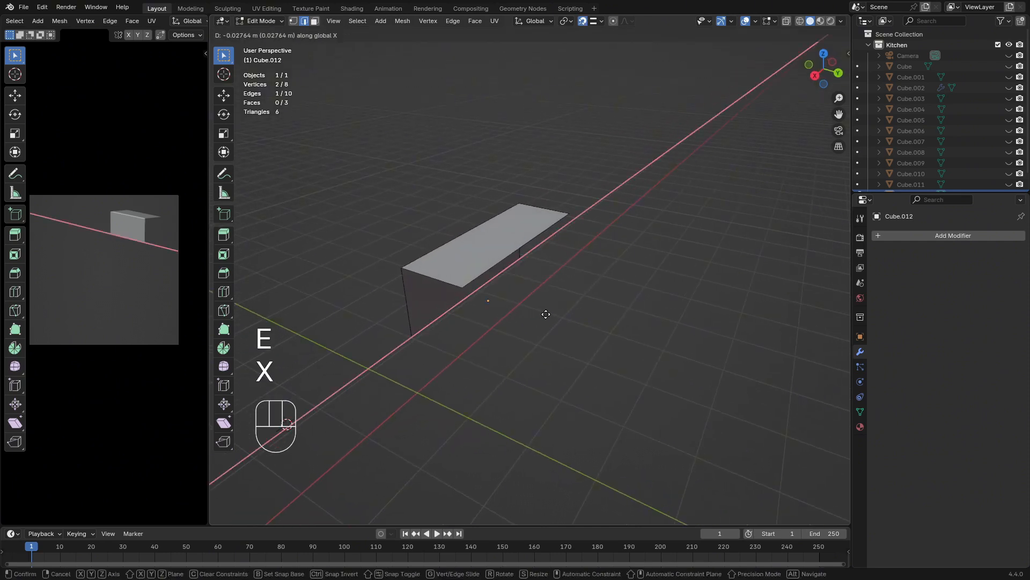
key(y)
click(505, 246)
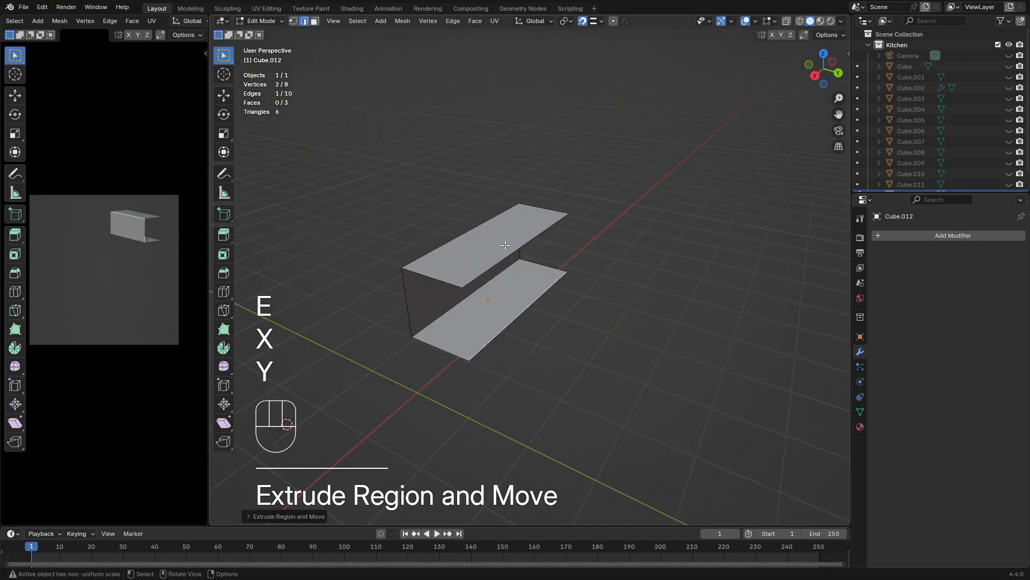
Finish editing the upper cabinet, reveal all hidden objects and clear the selection
mouse_move(590, 334)
middle_down()
mouse_move(641, 311)
mouse_move(635, 276)
mouse_move(630, 343)
mouse_move(748, 327)
mouse_move(617, 326)
mouse_move(703, 333)
mouse_move(655, 351)
mouse_move(609, 347)
mouse_move(522, 284)
mouse_move(546, 289)
mouse_move(594, 331)
middle_up()
key(Tab)
key(alt+h)
click(703, 333)
Reopen the upper cabinet's mesh for editing in face select mode and select its front face
click(521, 281)
click(498, 282)
scroll(541, 289, up, 2)
key(Tab)
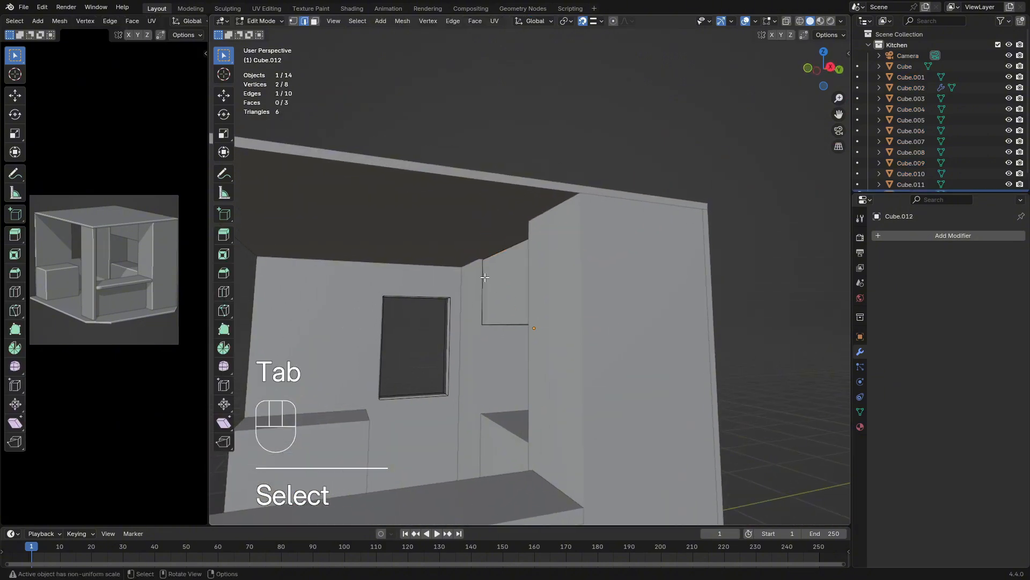
click(315, 21)
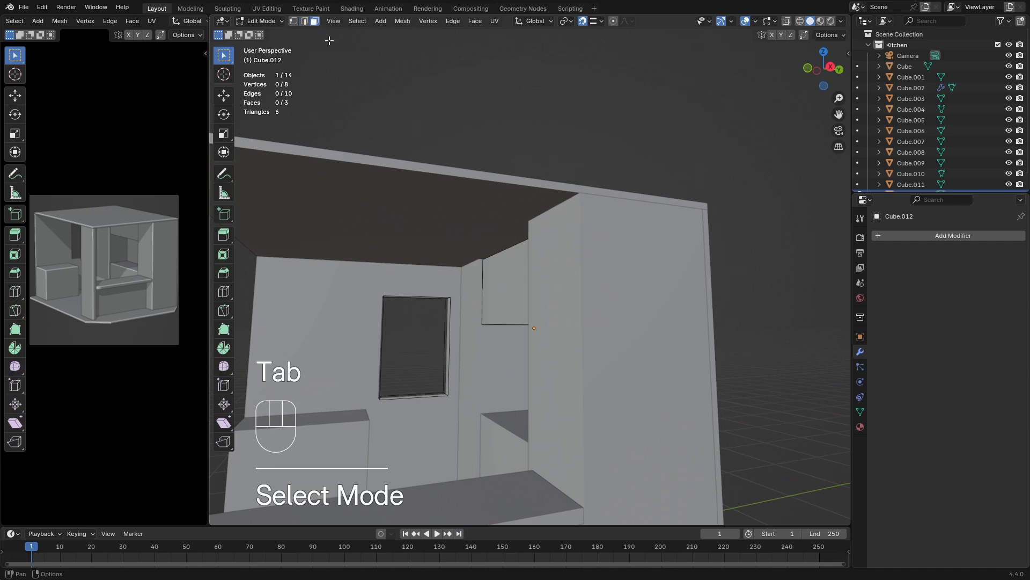
click(515, 292)
middle_drag(515, 292, 518, 348)
scroll(518, 349, up, 2)
key(g)
key(y)
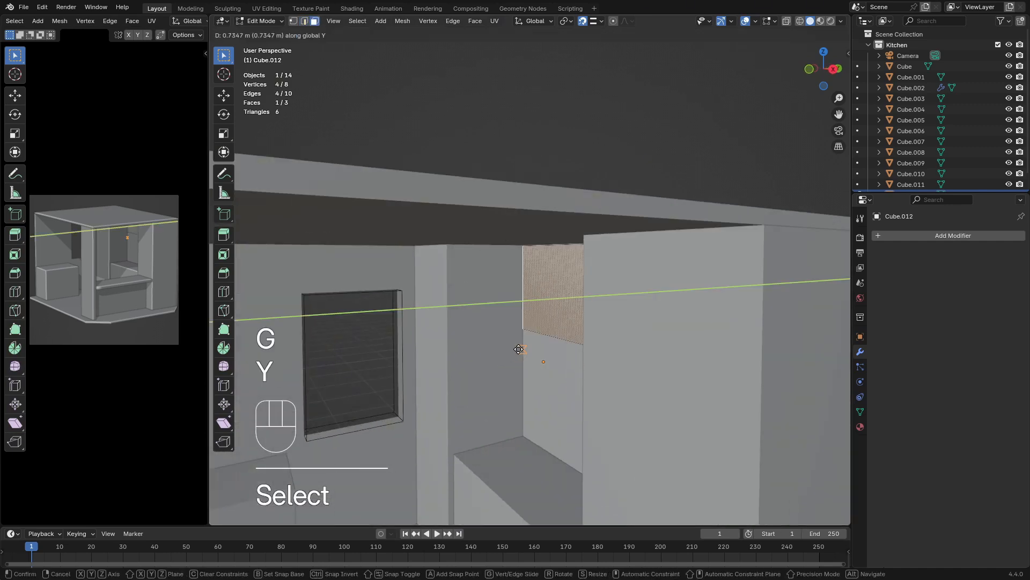
key(Escape)
key(Escape)
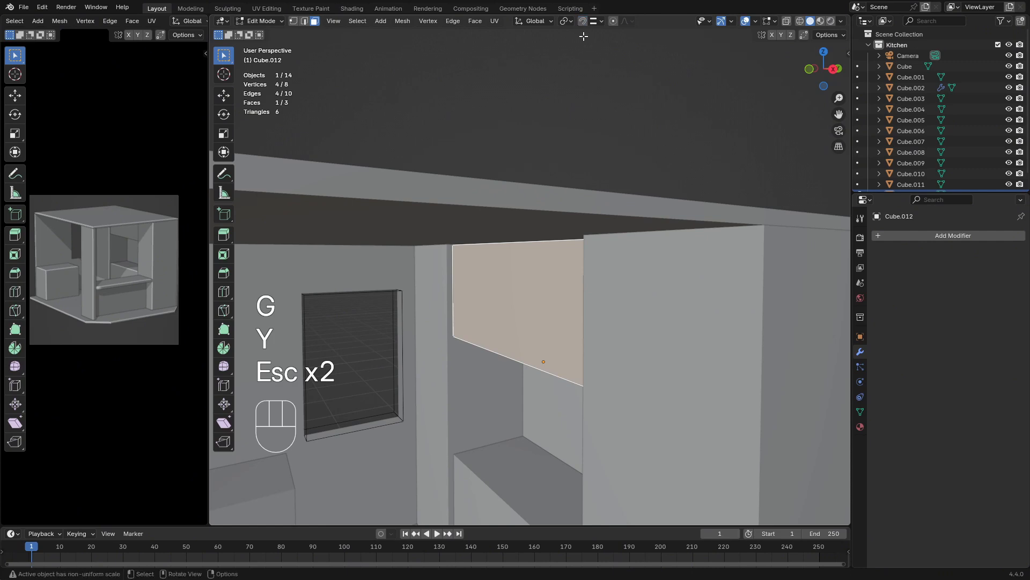
With snapping off, move the cabinet's front face about 0.15 m along Y toward the back wall, leave mesh editing and deselect
key(g)
key(y)
key(shift)
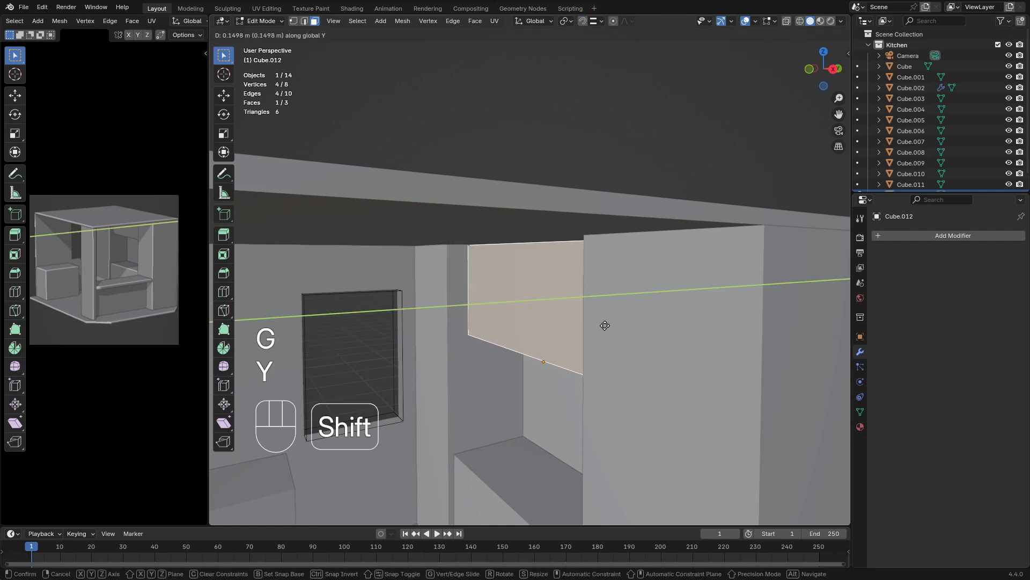
click(599, 327)
key(Tab)
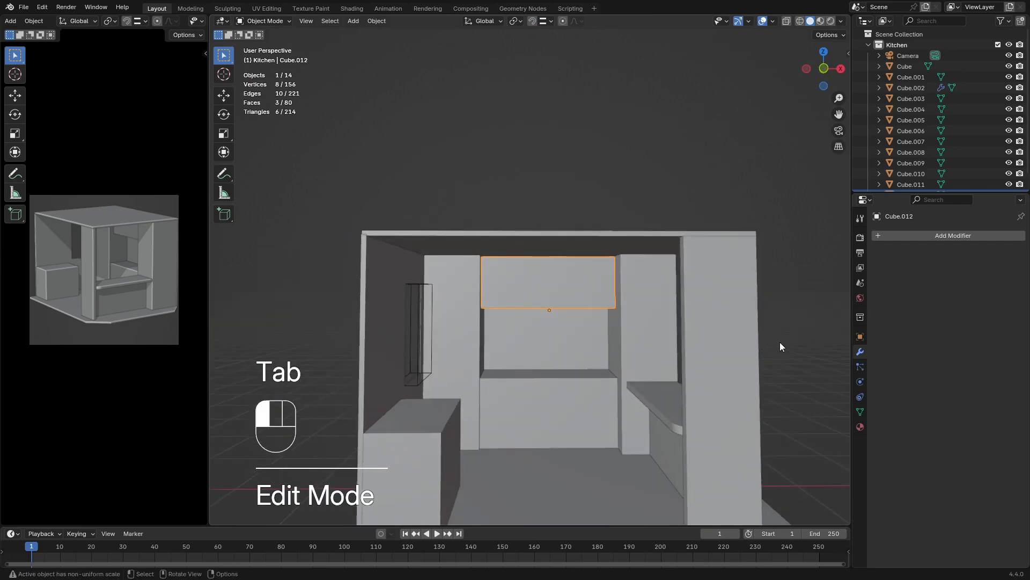
click(780, 342)
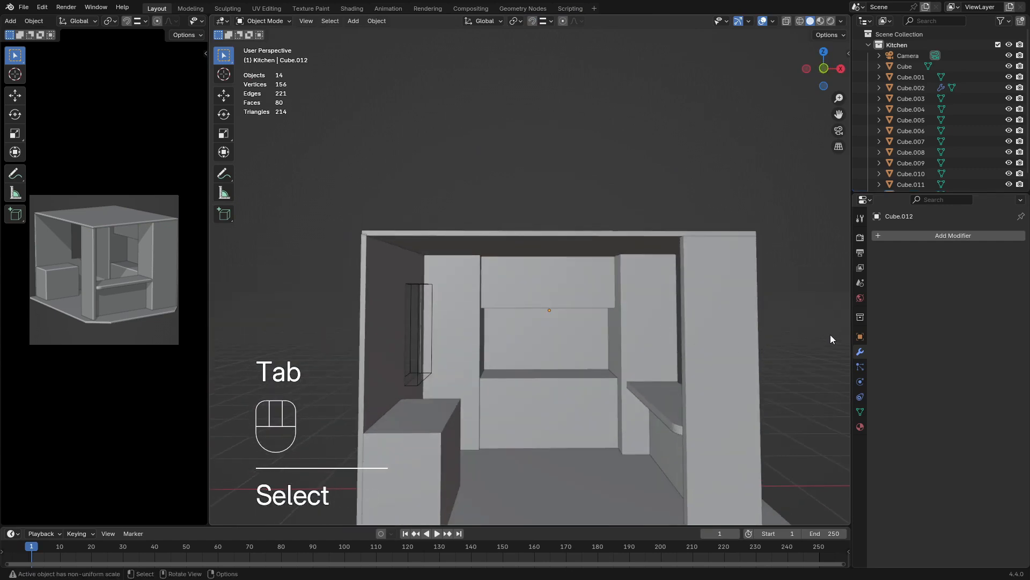
Duplicate the panel under the bar counter and move the copy straight up along Z to the top of the opening
middle_drag(830, 334, 839, 299)
middle_drag(693, 308, 409, 373)
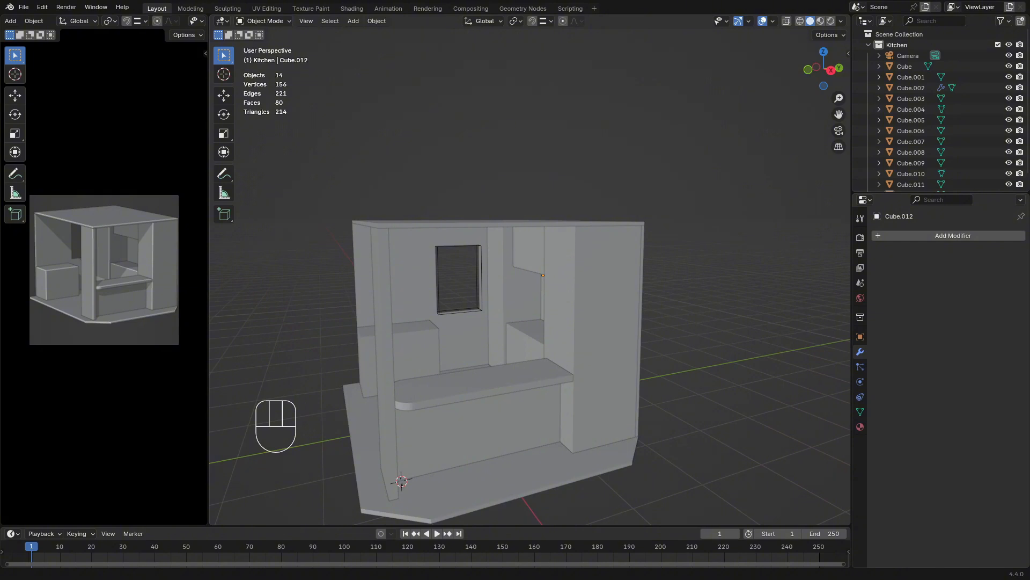
middle_drag(522, 267, 447, 293)
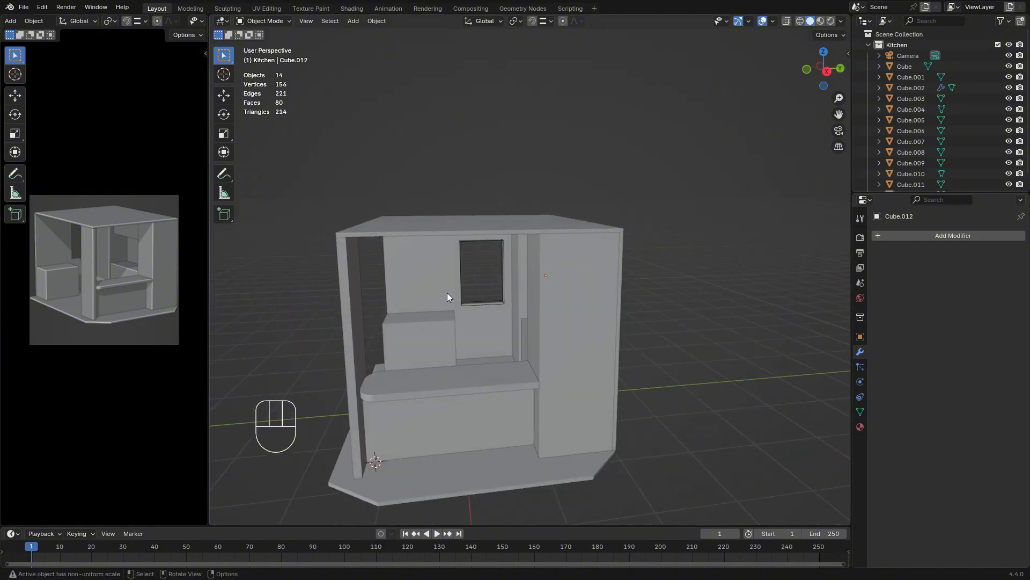
middle_drag(528, 289, 585, 292)
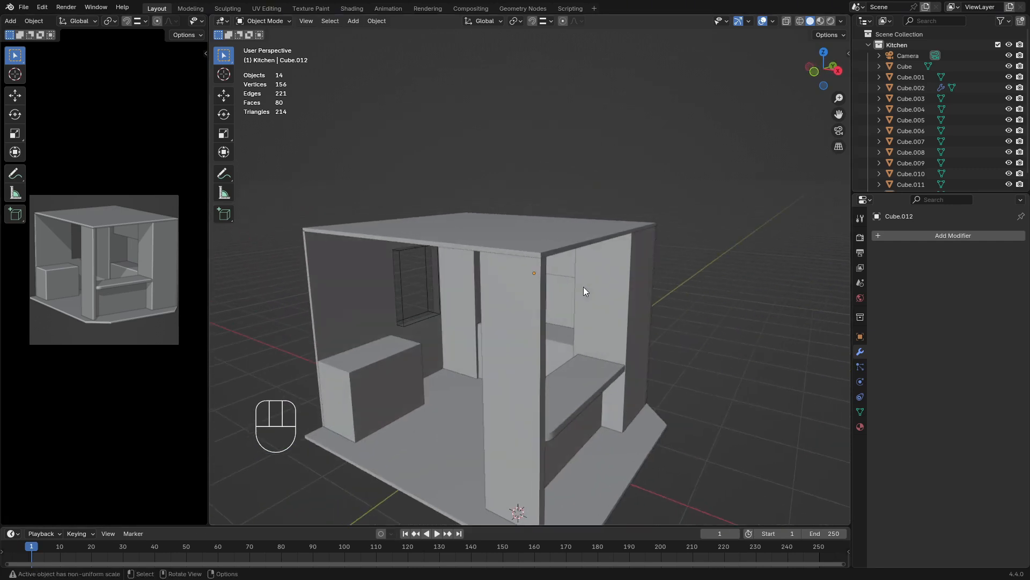
middle_drag(593, 367, 575, 388)
click(534, 410)
click(513, 403)
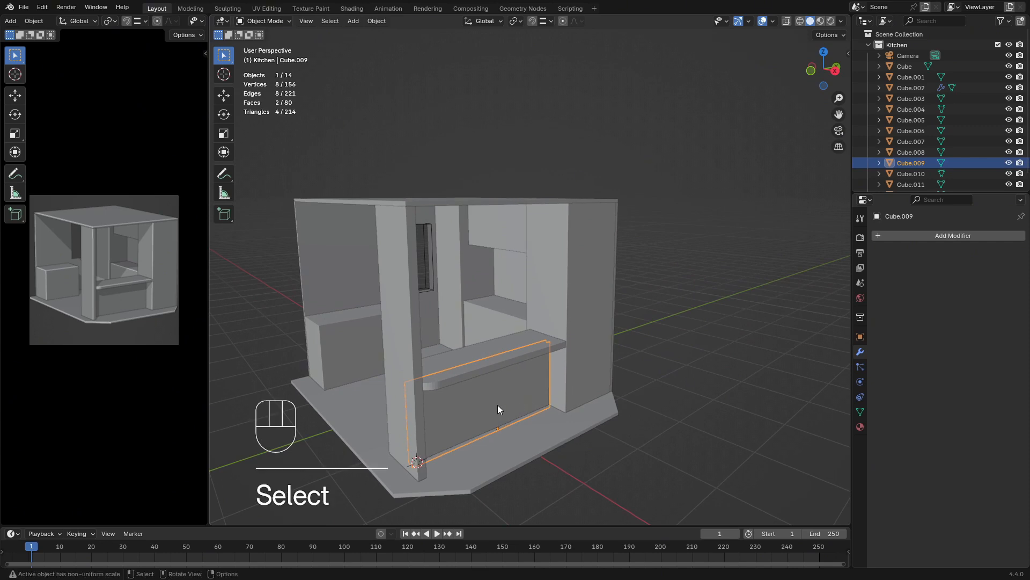
key(shift)
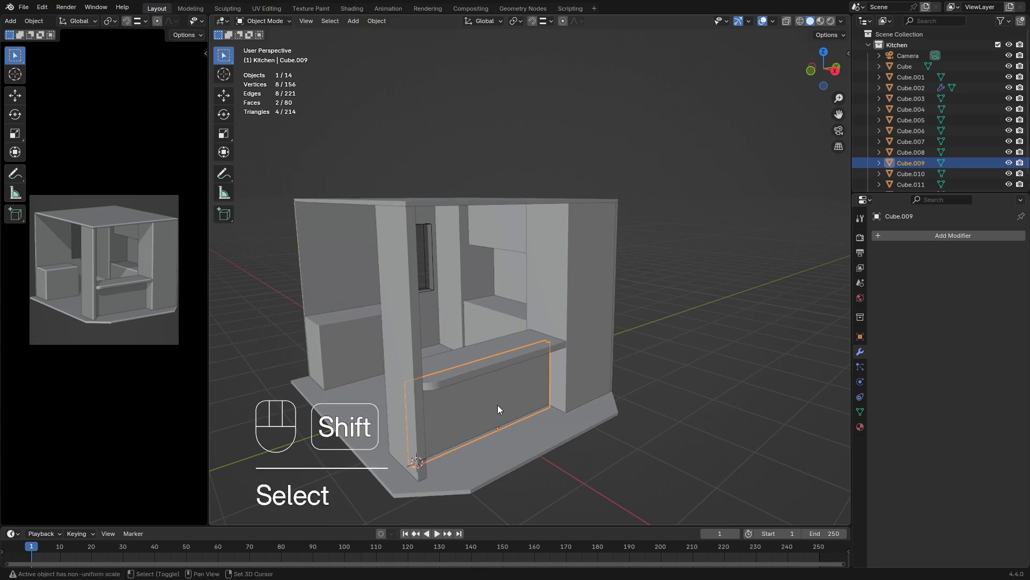
key(shift+d)
key(g)
key(z)
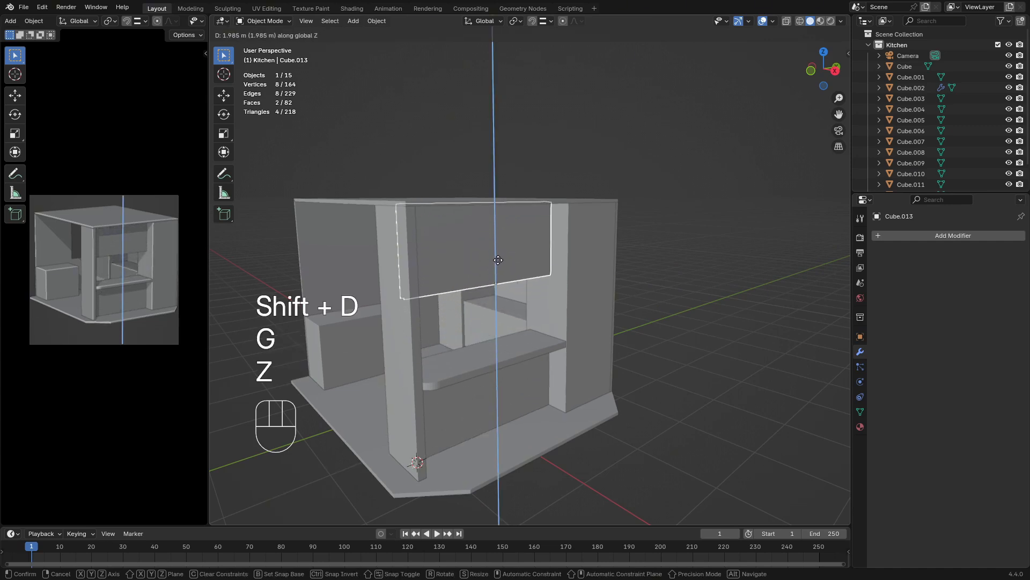
click(674, 213)
Scale the copied panel along Z to make it shorter, and raise it along Z to meet the ceiling
key(s)
key(z)
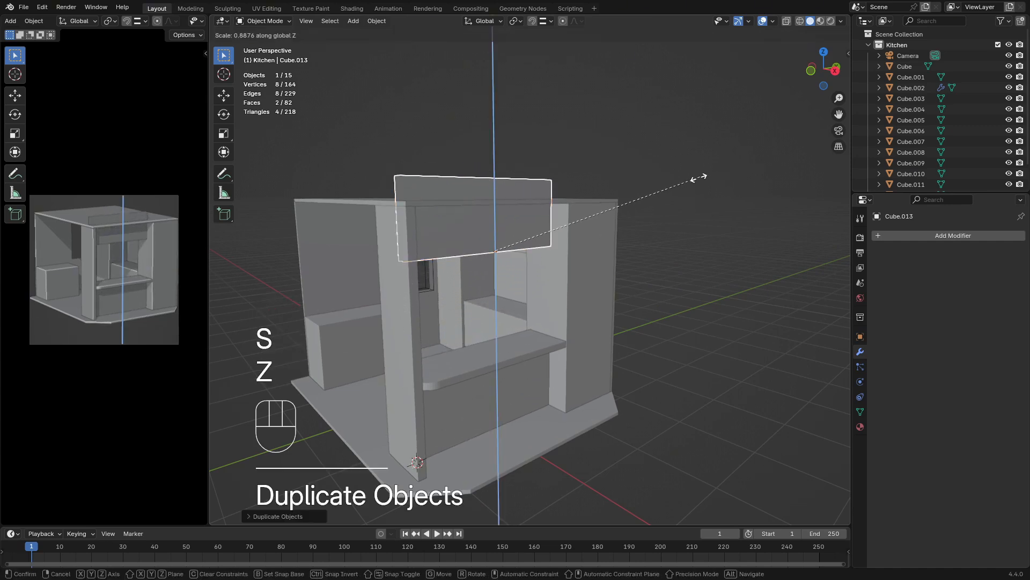
click(601, 217)
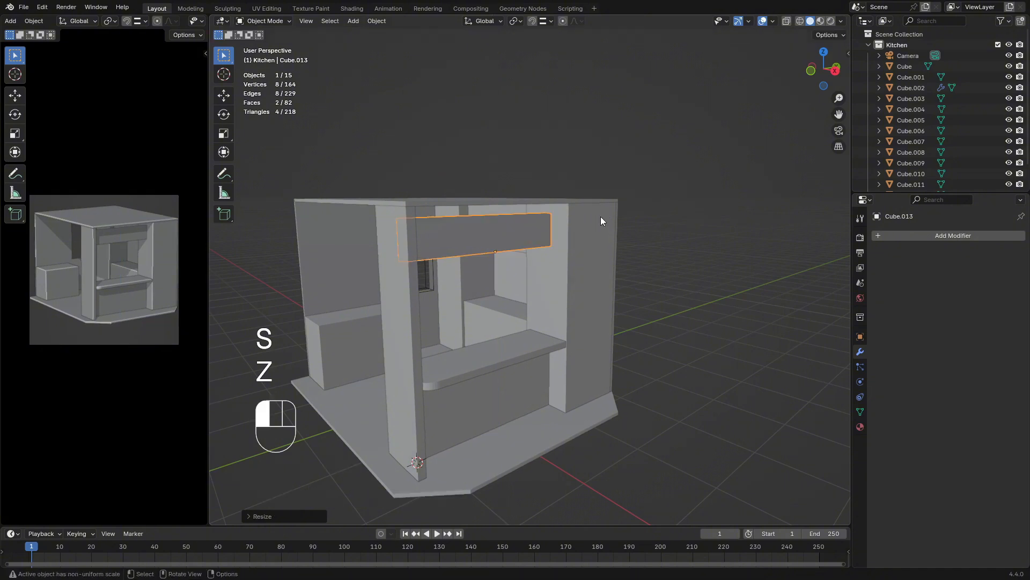
key(g)
key(z)
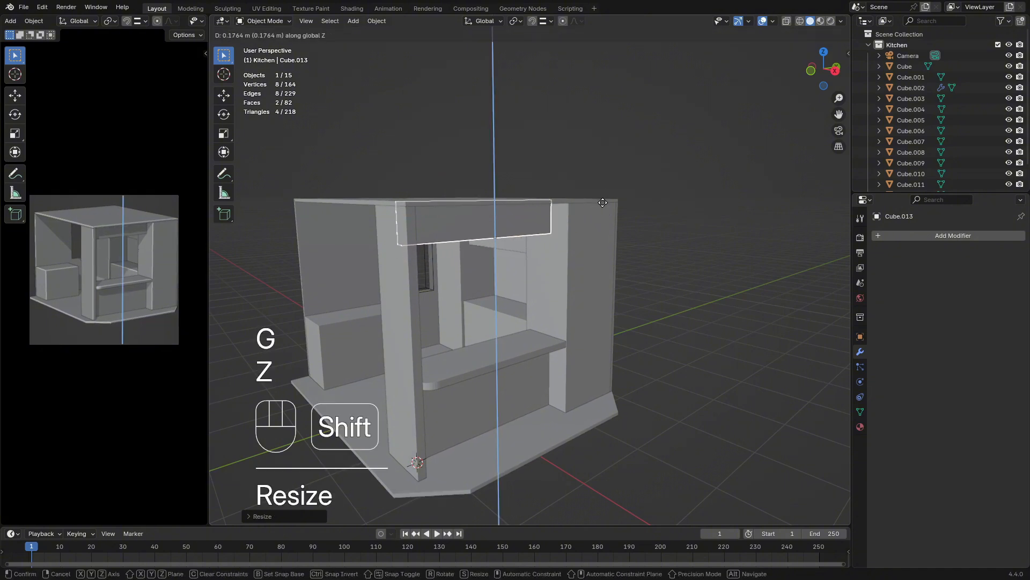
click(603, 205)
click(716, 315)
Examine the header panel, side cabinet and bar counter from several angles outside the kitchen
middle_drag(717, 314, 654, 304)
scroll(655, 307, up, 2)
shift+middle_drag(584, 311, 658, 333)
middle_drag(658, 333, 579, 364)
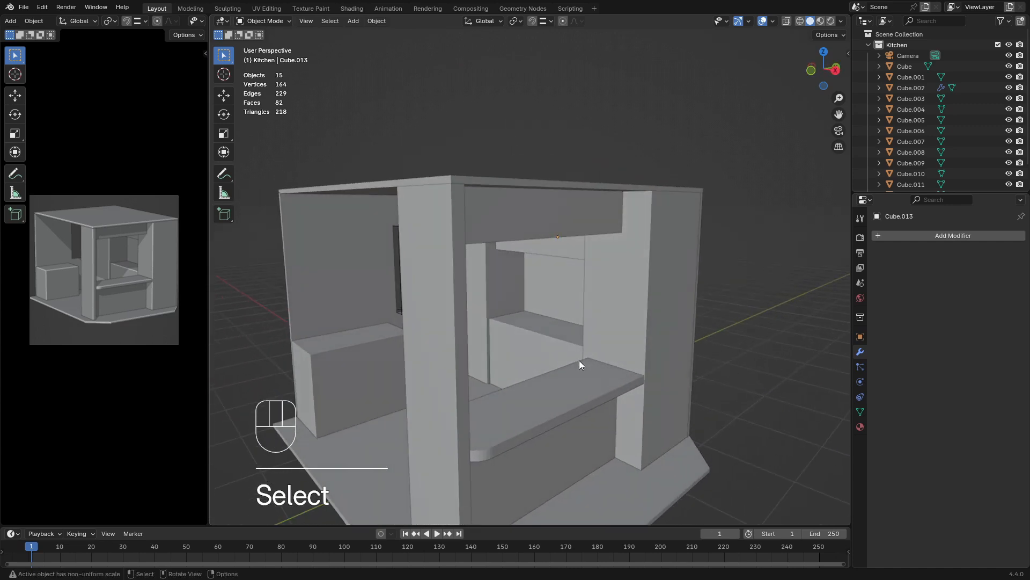
click(357, 380)
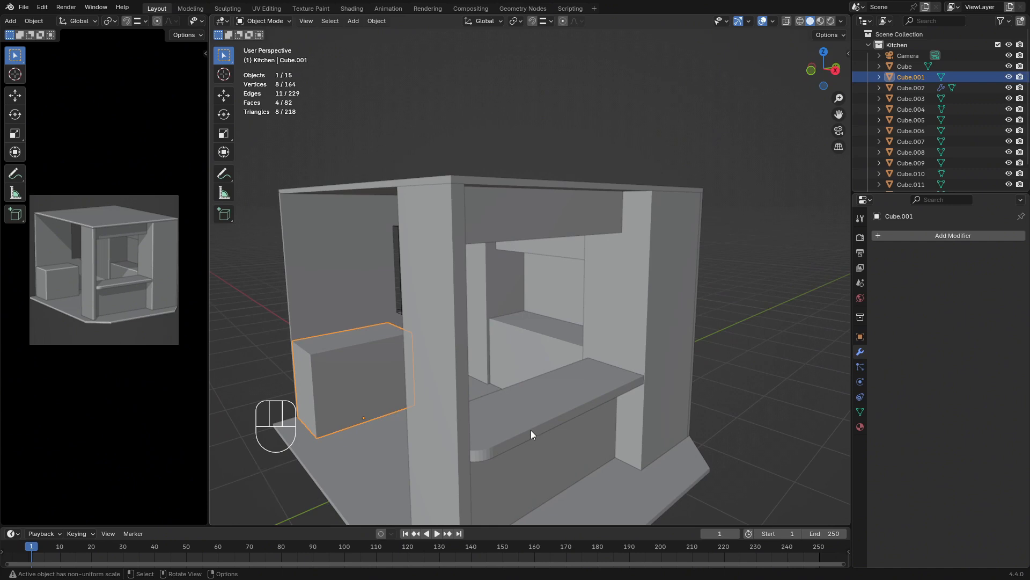
middle_drag(543, 378, 473, 422)
click(490, 419)
key(Tab)
key(Tab)
click(485, 439)
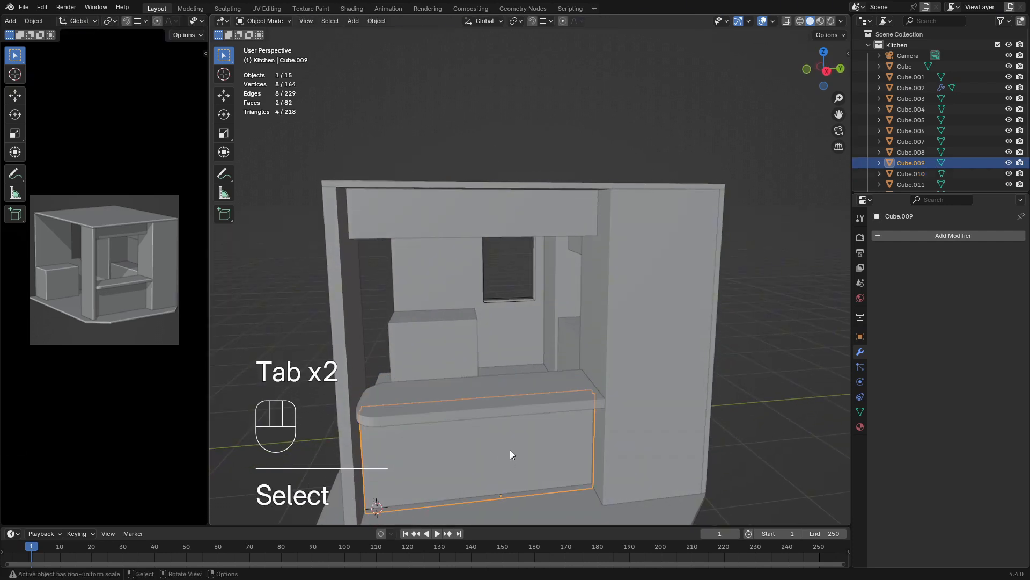
Duplicate the header panel below the ceiling and move the copy down along Z into the opening above the bar
click(490, 255)
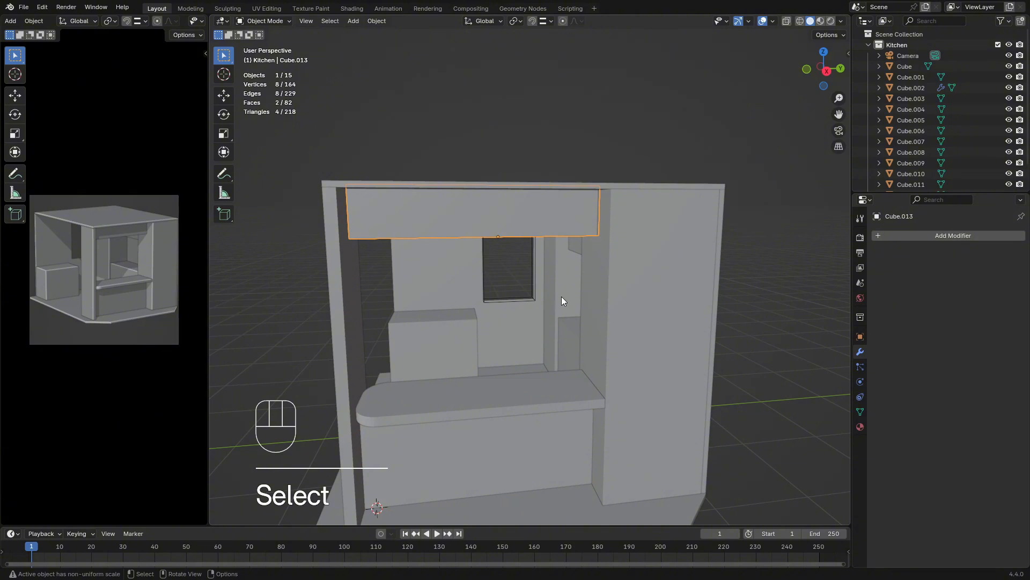
key(shift+d)
key(g)
key(z)
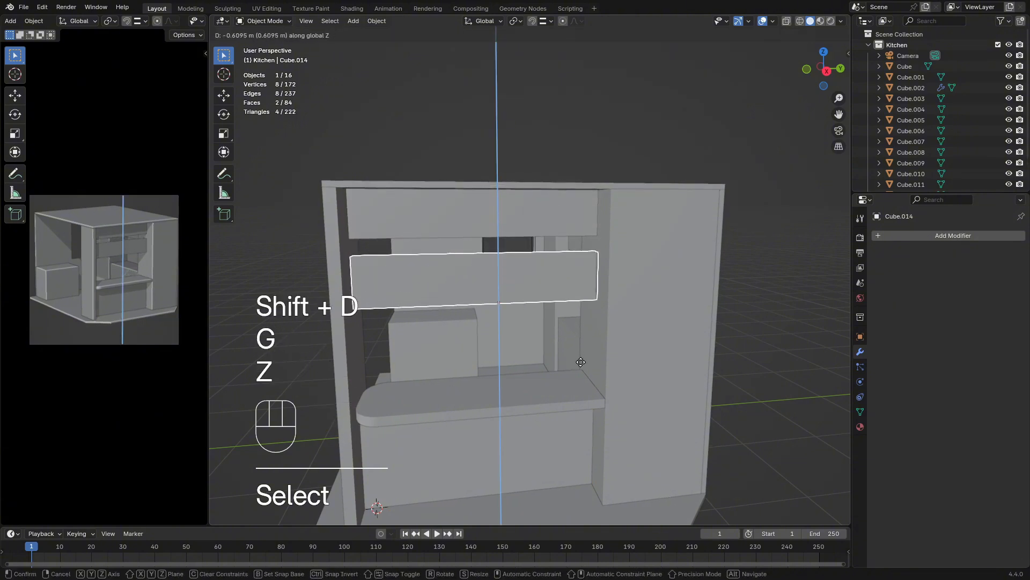
click(586, 355)
middle_drag(588, 352, 738, 347)
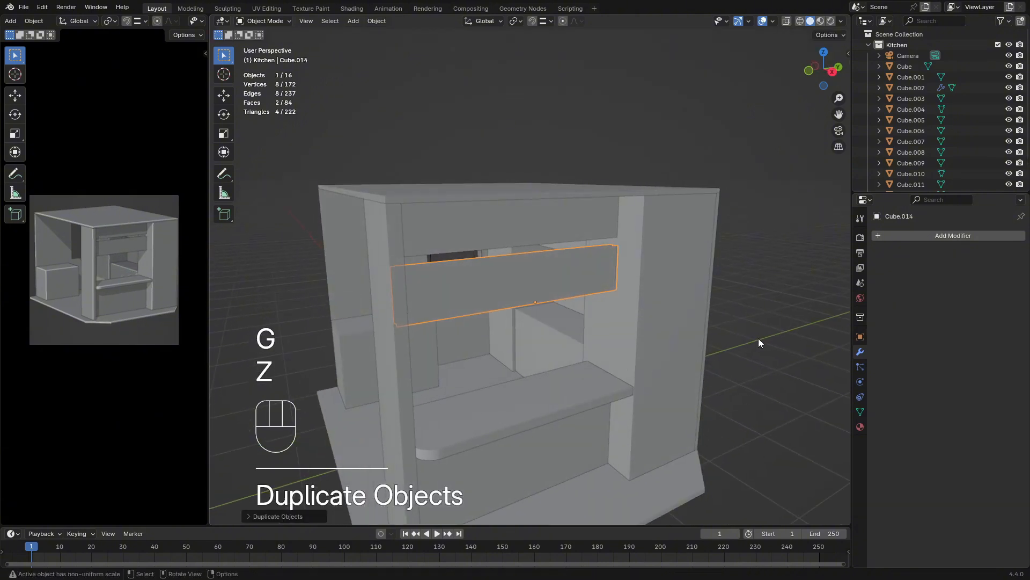
Rotate the copied panel 90° about the Y axis so it lies flat like a shelf
key(r)
key(x)
key(y)
key(KP_9)
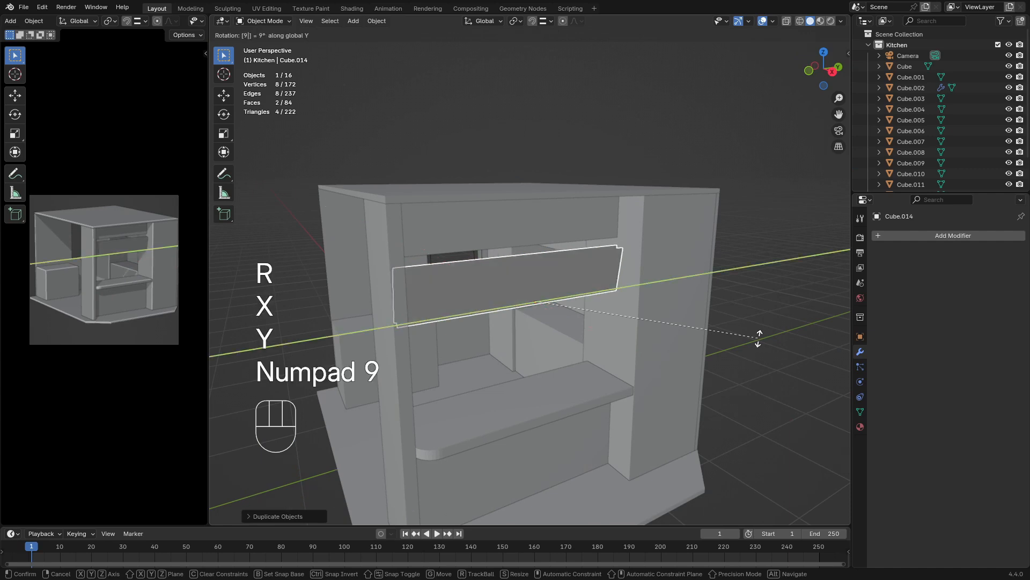
key(KP_0)
key(KP_Enter)
Delete the upper of the two parallel faces in the flat shelf's mesh
key(Tab)
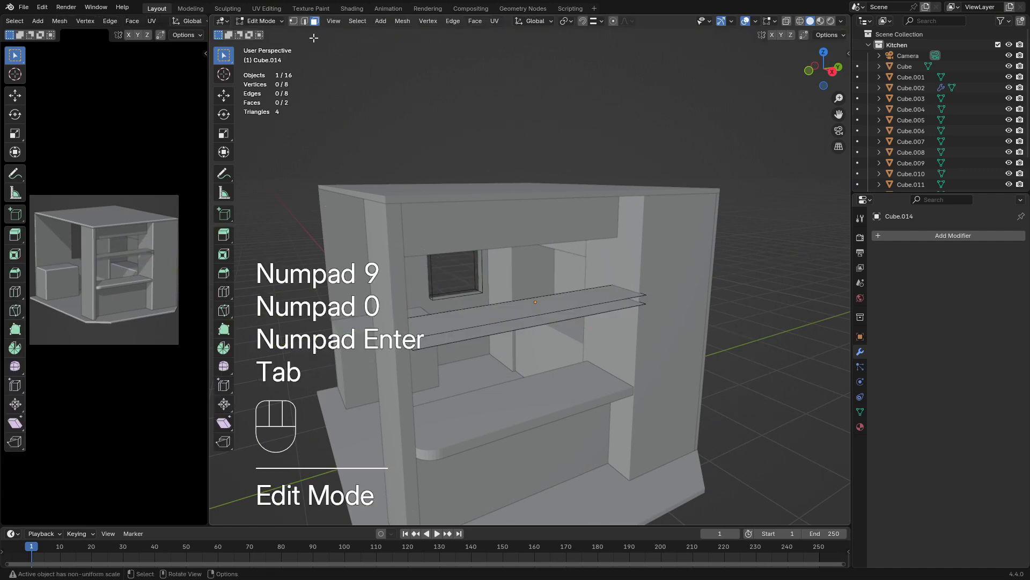
click(505, 317)
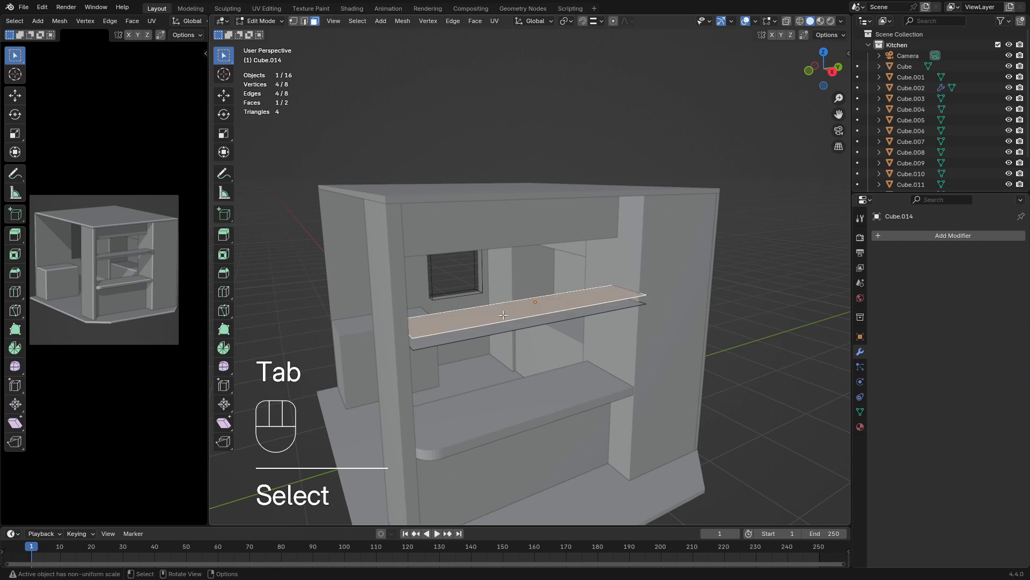
key(x)
click(504, 315)
Extrude the flat shelf's remaining face upward about 0.06 m to give the shelf thickness
click(523, 331)
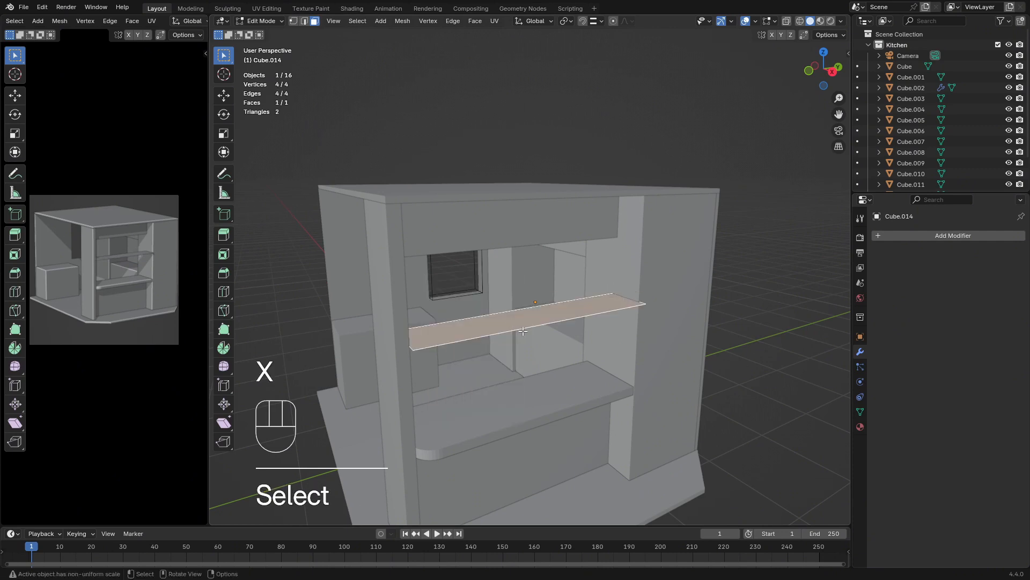
key(e)
key(shift)
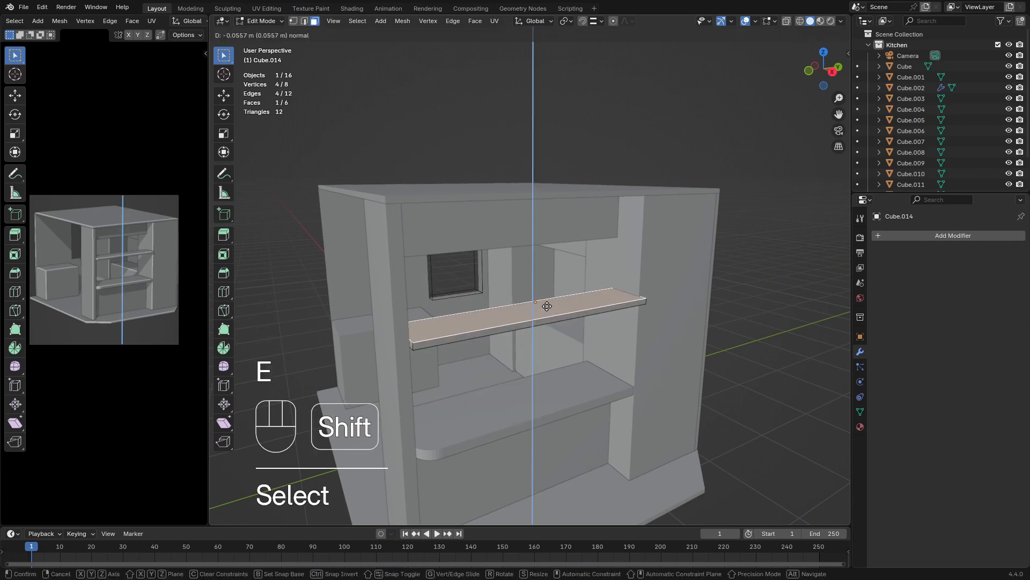
click(549, 296)
middle_drag(549, 296, 626, 334)
key(Tab)
Set the shelf's origin to its geometry
scroll(613, 326, up, 4)
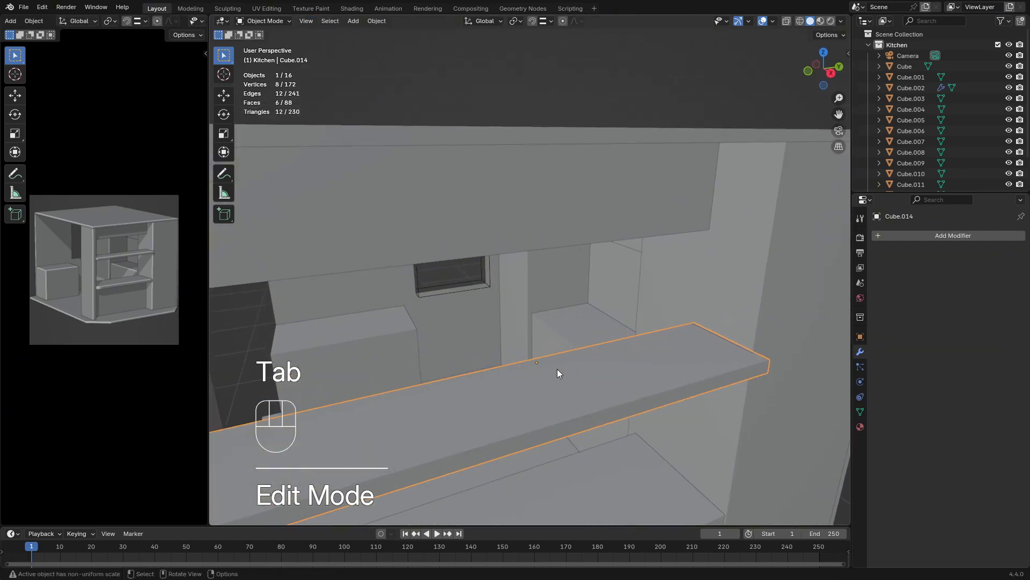
middle_drag(558, 370, 583, 383)
click(377, 22)
mouse_move(403, 44)
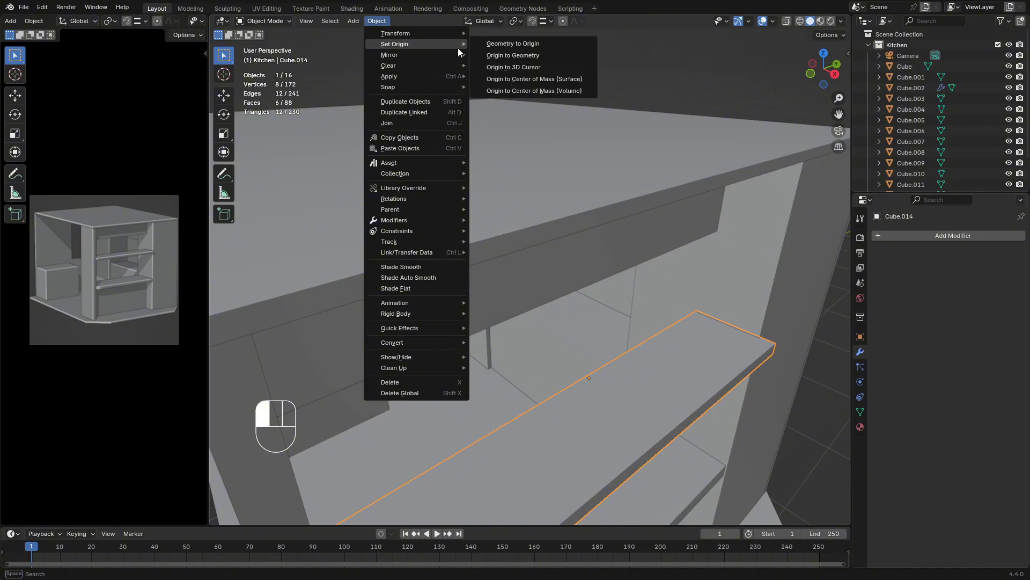
click(526, 57)
Snap the 3D cursor to the header panel above the bar opening
scroll(670, 334, down, 5)
middle_drag(658, 340, 617, 281)
scroll(588, 258, up, 4)
click(542, 194)
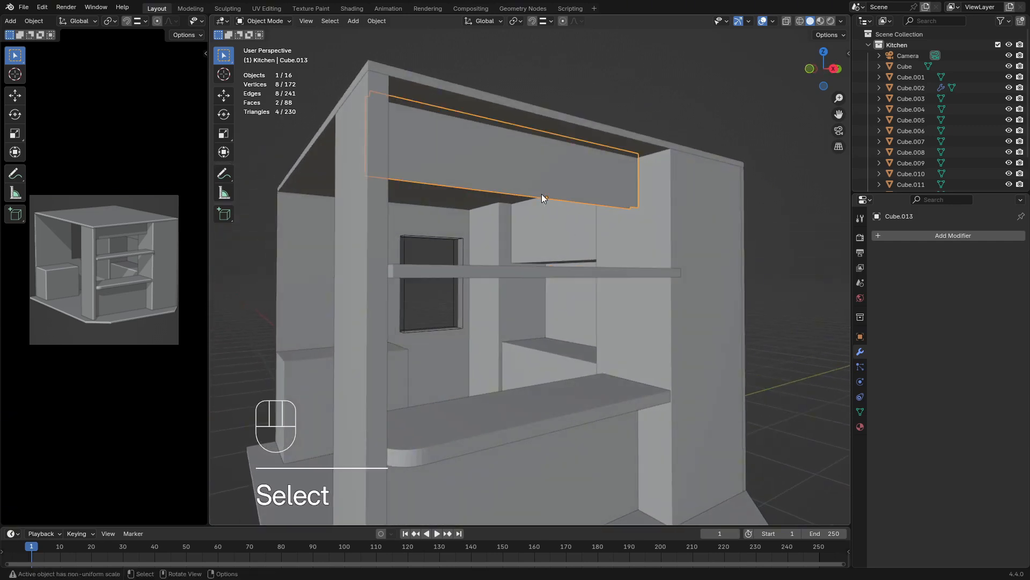
shift+middle_drag(542, 194, 572, 242)
key(shift+s)
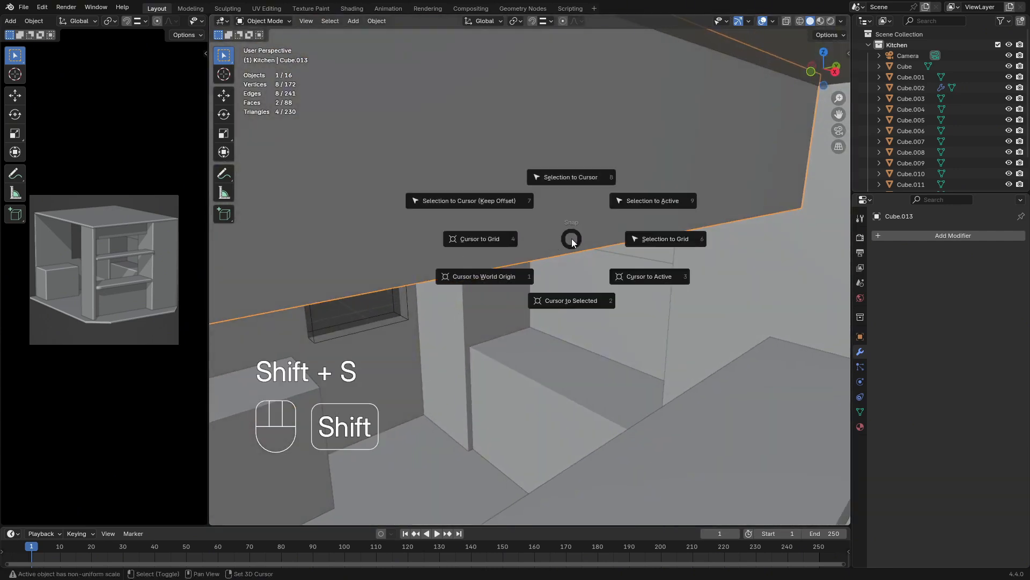
click(592, 301)
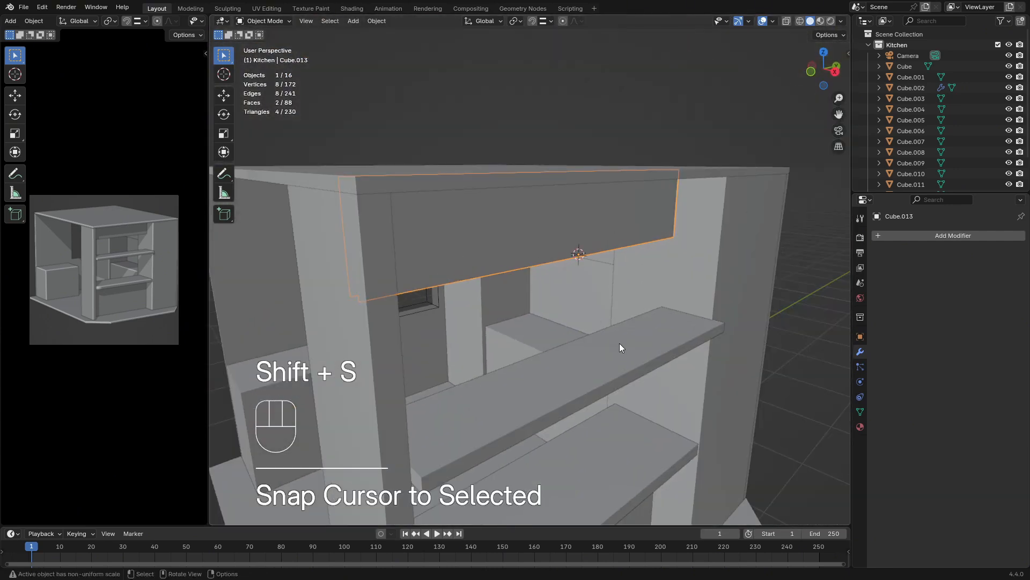
Snap the shelf to the 3D cursor, then shift it about -0.18 m along Y
click(619, 348)
key(shift+s)
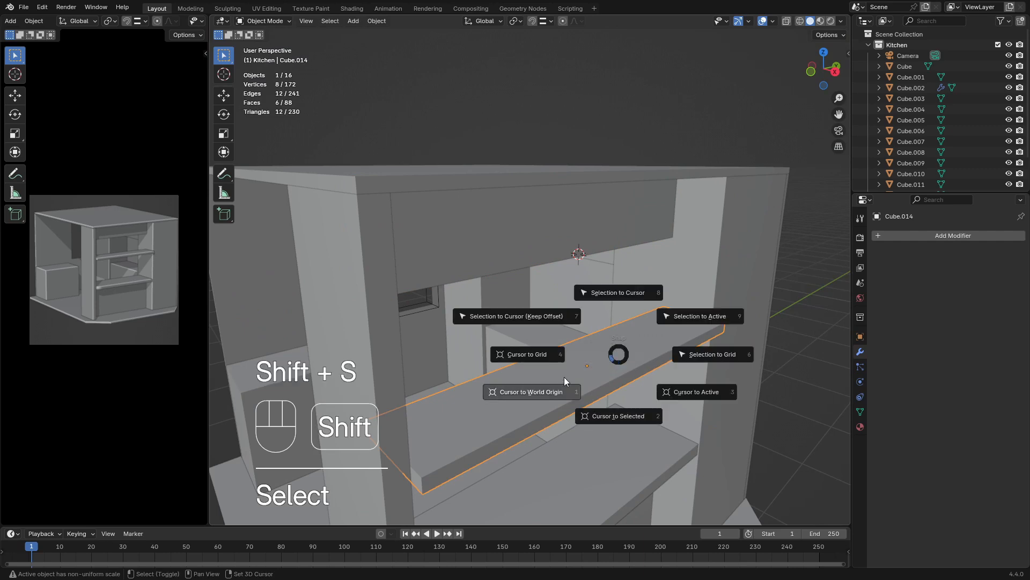
click(624, 291)
middle_drag(623, 298, 574, 311)
key(g)
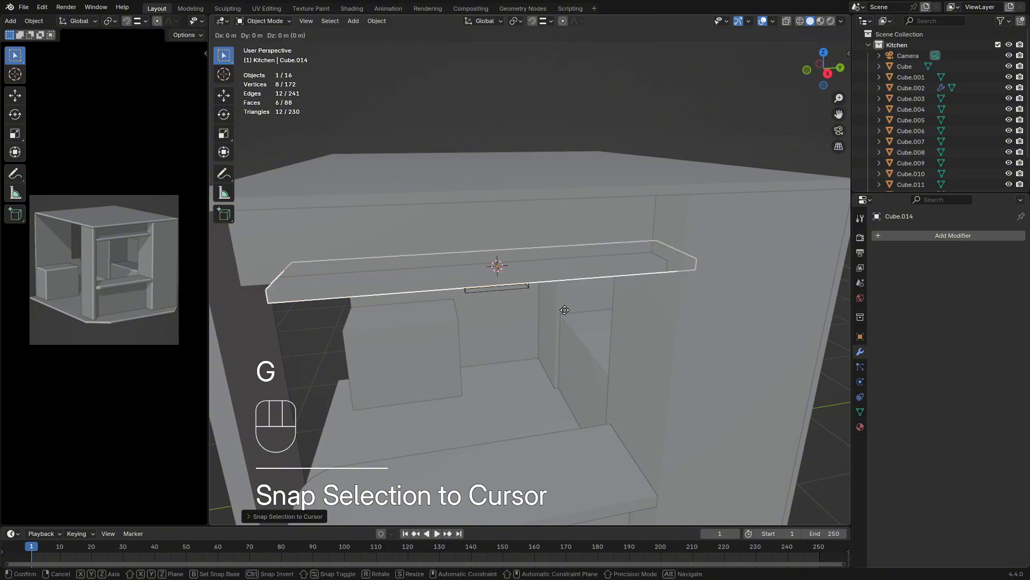
key(y)
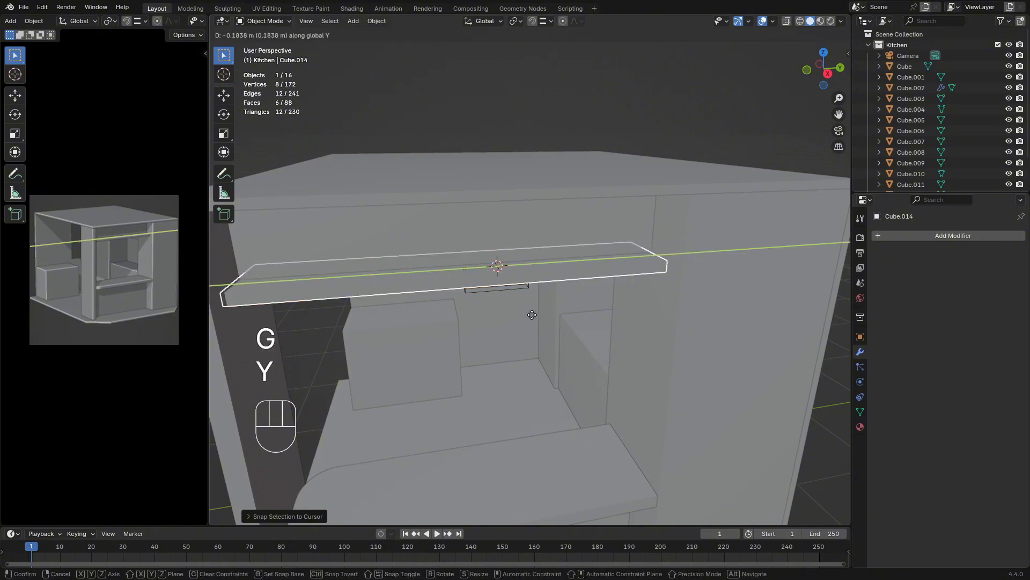
click(534, 316)
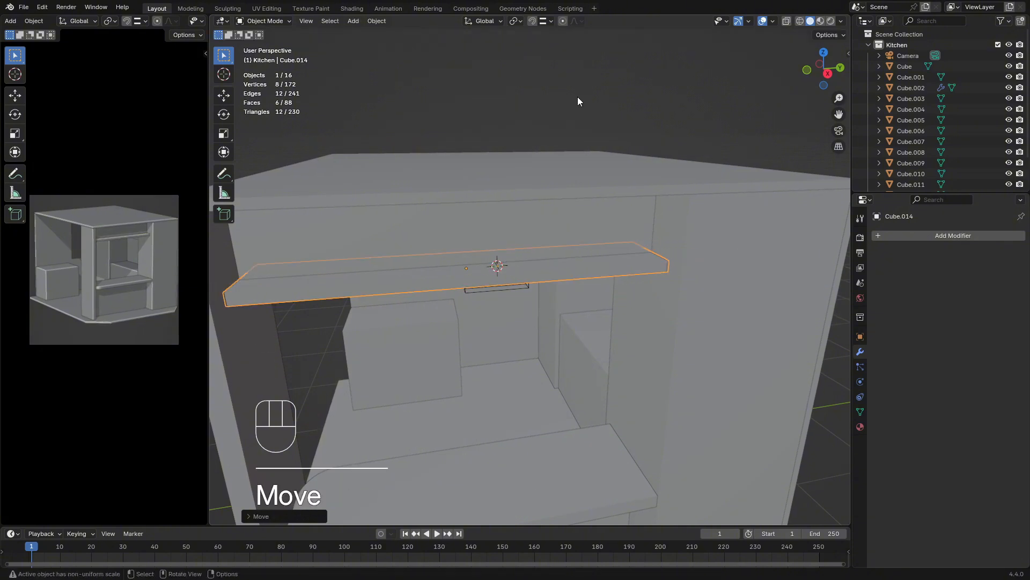
Move the shelf outward along X so it projects from the header panel over the bar
middle_drag(592, 240, 562, 175)
click(545, 73)
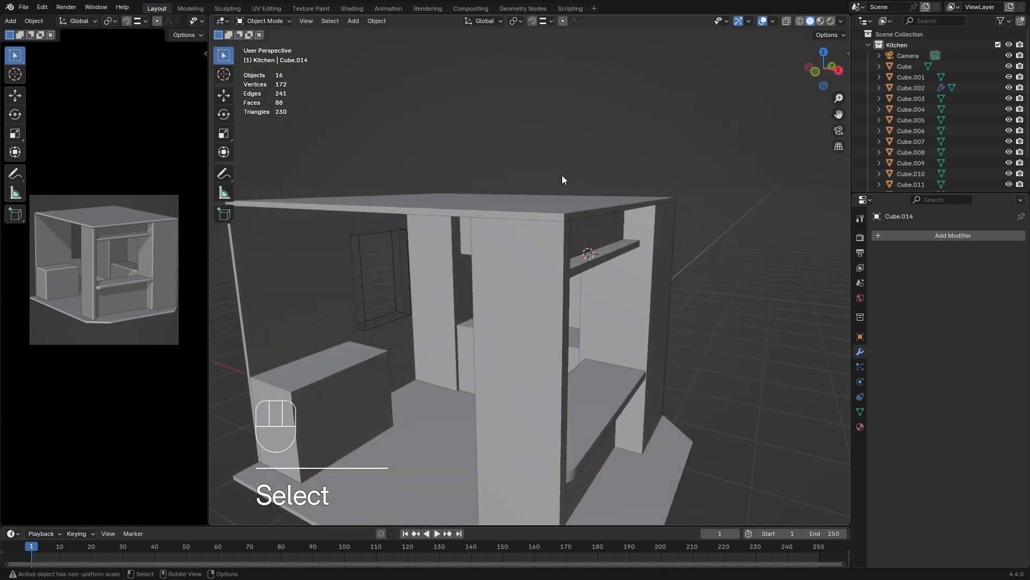
click(604, 258)
middle_drag(604, 259, 545, 330)
key(g)
key(x)
click(651, 285)
Enable snapping and move the shelf along X until its back edge meets the header panel's inner face
scroll(690, 278, up, 3)
scroll(594, 274, up, 3)
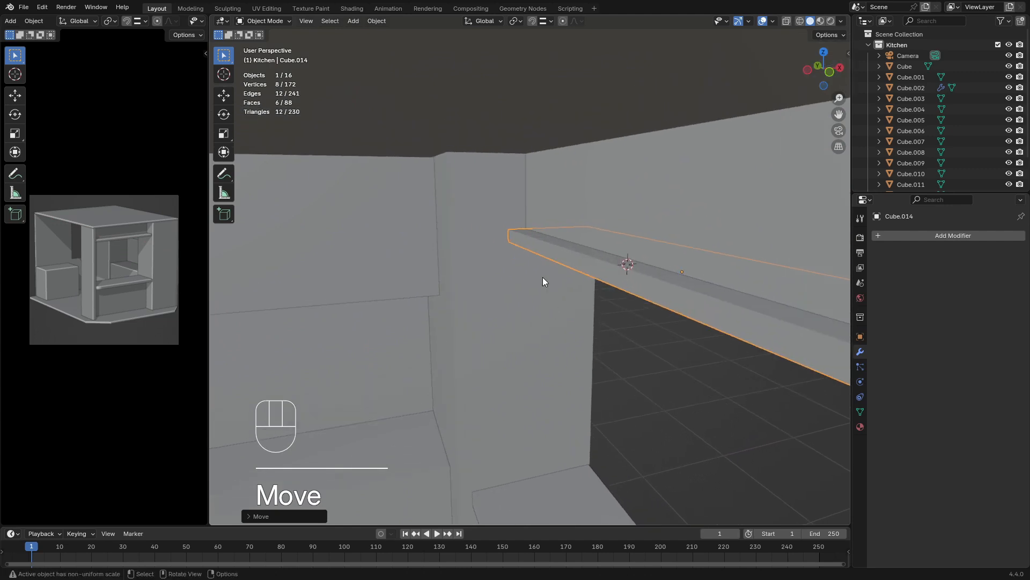
click(533, 21)
key(g)
key(x)
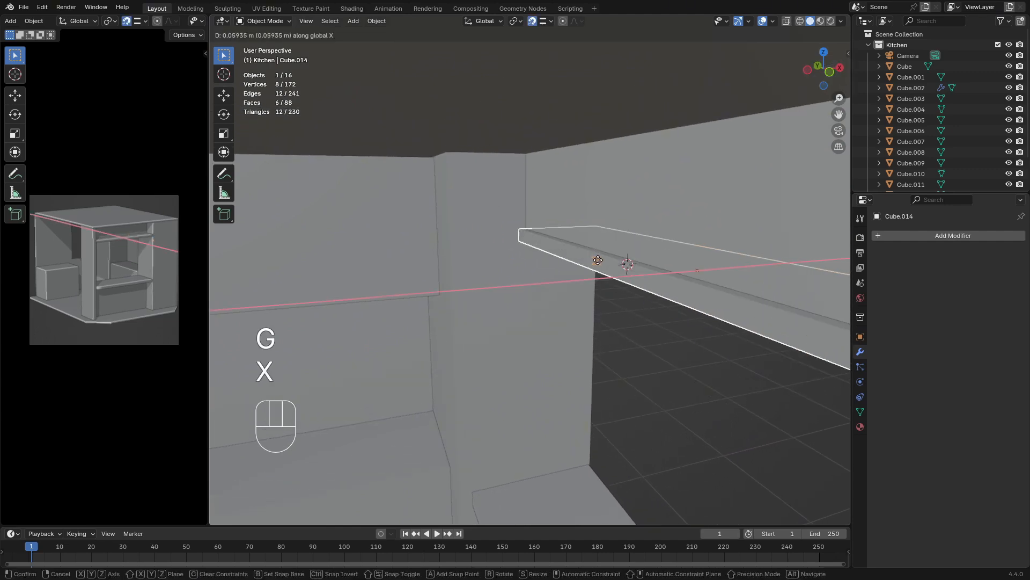
click(606, 264)
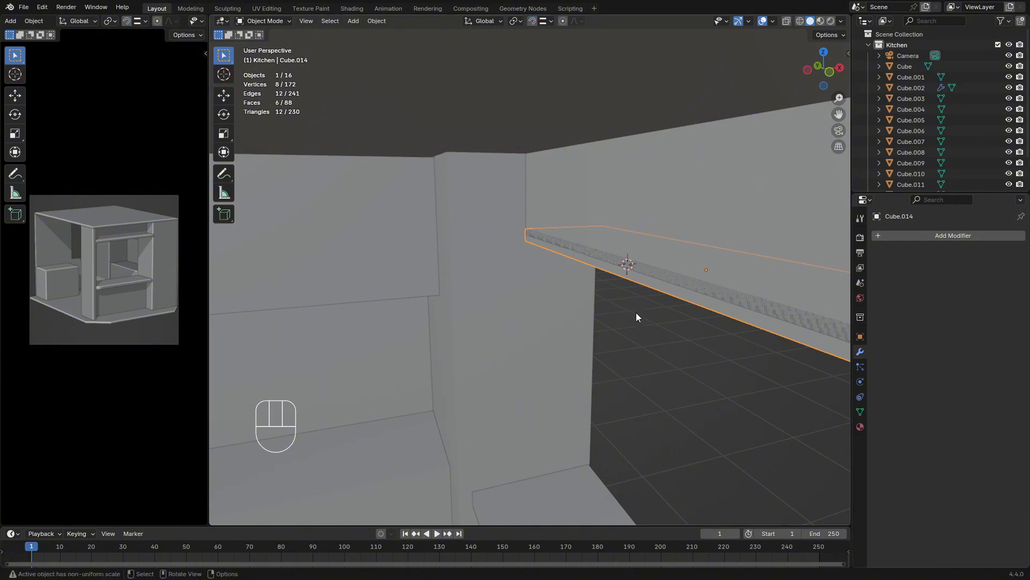
Nudge the shelf about -0.002 m along X so its back no longer coincides with the header panel's face
key(g)
key(y)
key(x)
key(shift)
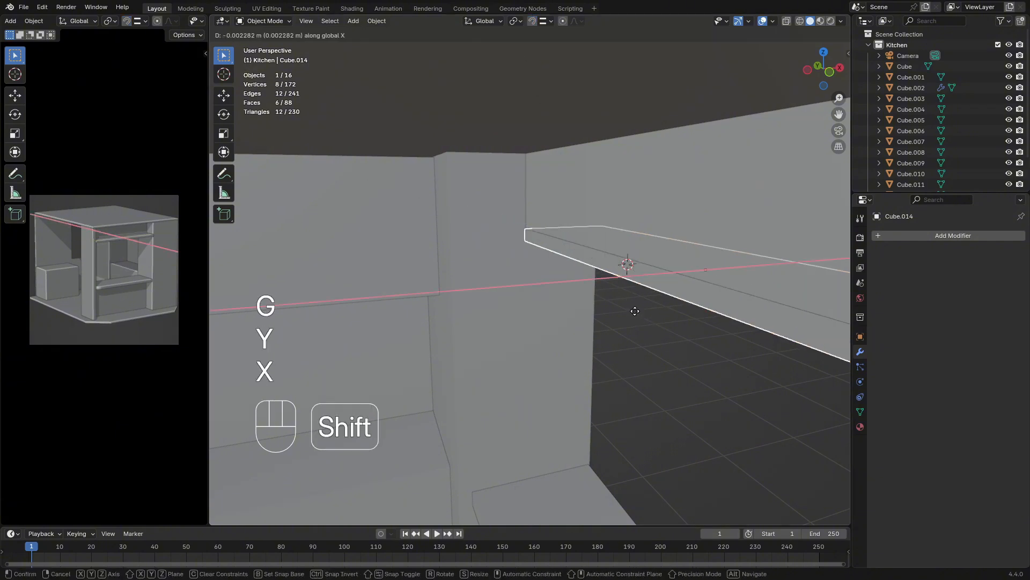
click(635, 312)
click(637, 316)
middle_drag(637, 318, 600, 317)
scroll(600, 341, down, 5)
click(817, 339)
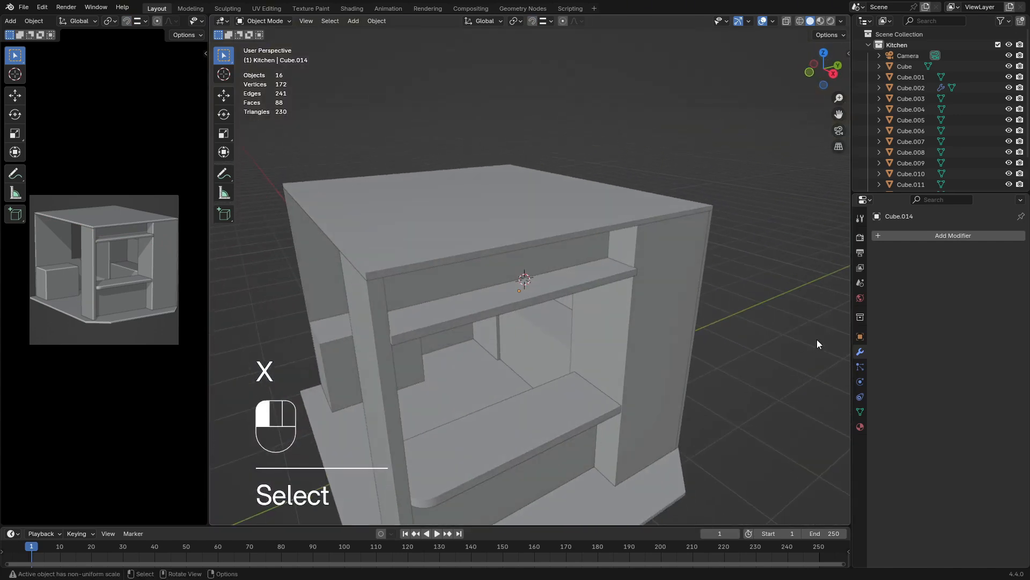
Deepen the shelf by moving its long front face outward along X
middle_drag(817, 339, 735, 315)
scroll(556, 326, down, 5)
middle_drag(555, 326, 631, 317)
scroll(591, 330, up, 7)
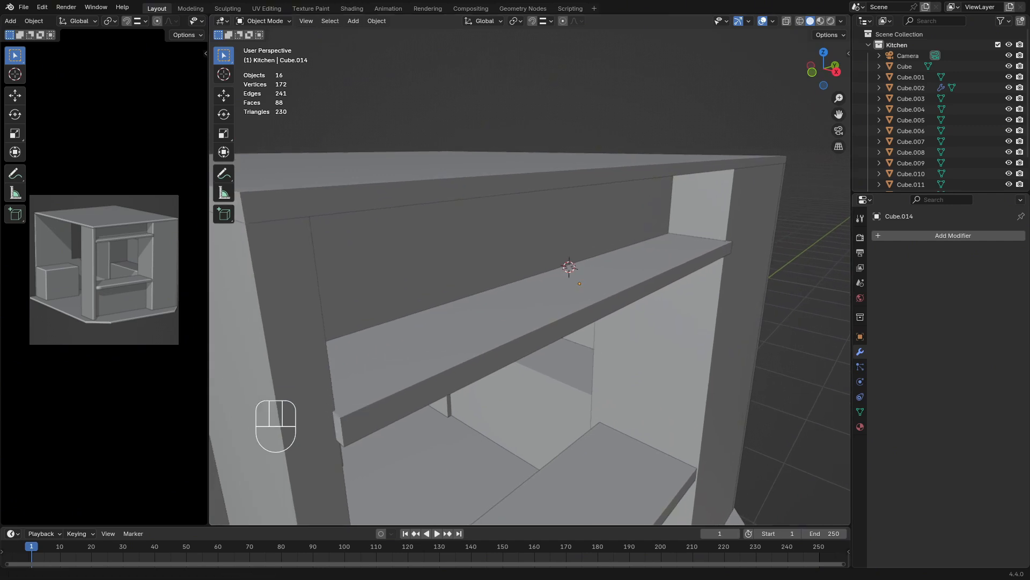
click(517, 339)
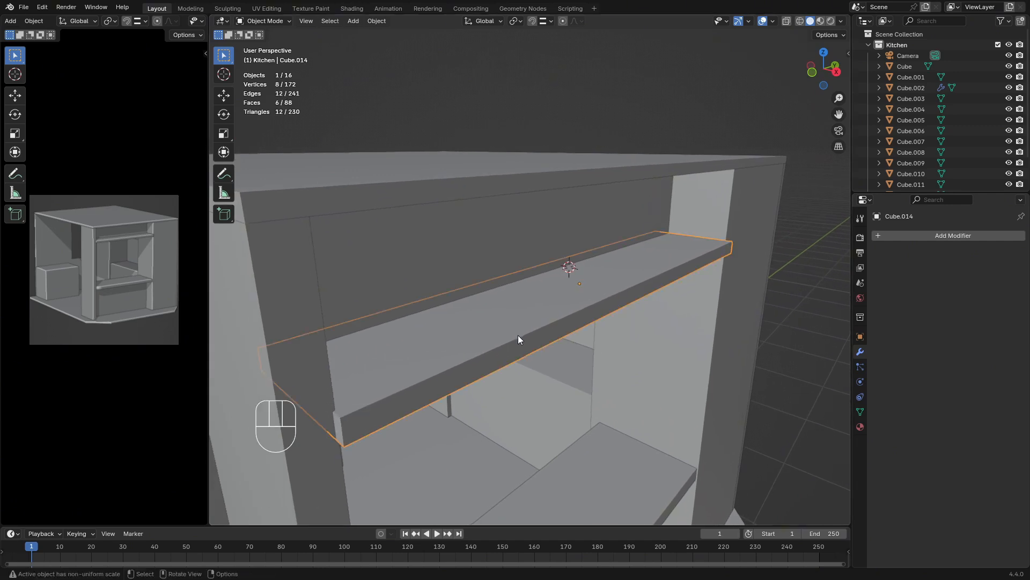
key(Tab)
click(497, 364)
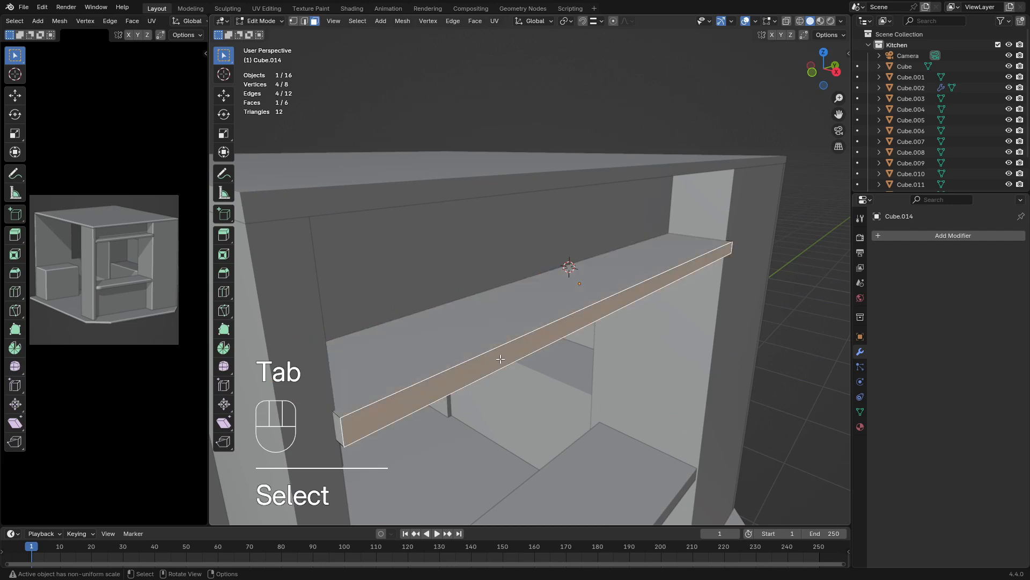
key(g)
key(x)
click(510, 365)
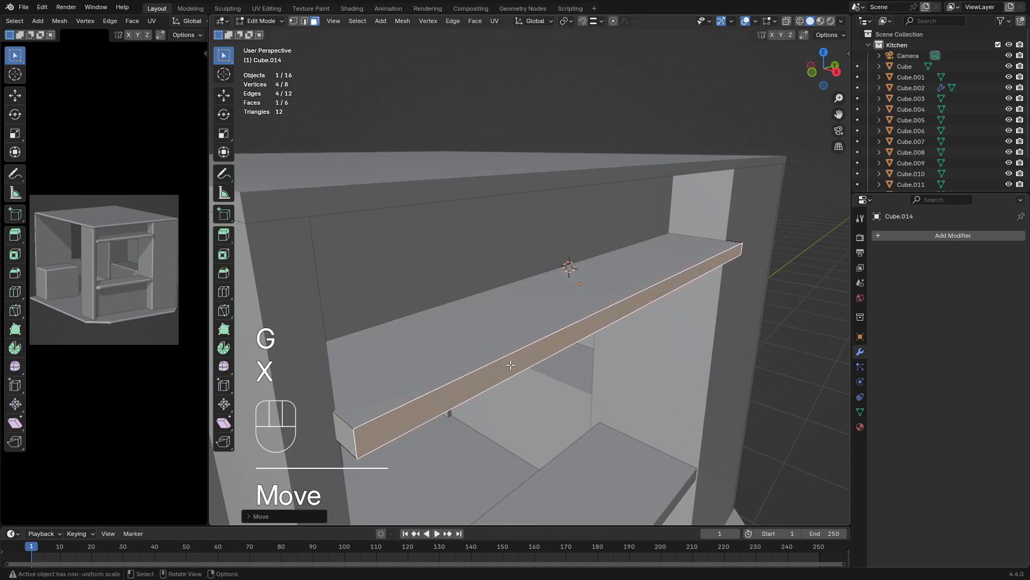
Move the shelf's end face at the front column about 0.005 m along Y
click(335, 430)
key(g)
key(y)
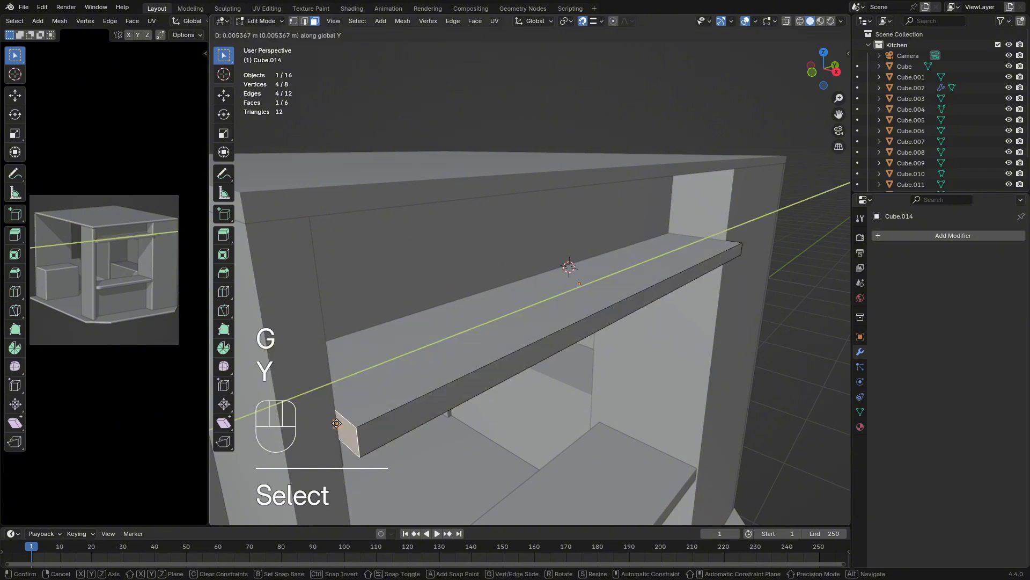
click(337, 423)
Adjust the shelf's opposite end face, beside the side cabinet, along Y
shift+middle_drag(805, 252, 582, 329)
click(558, 358)
key(g)
key(x)
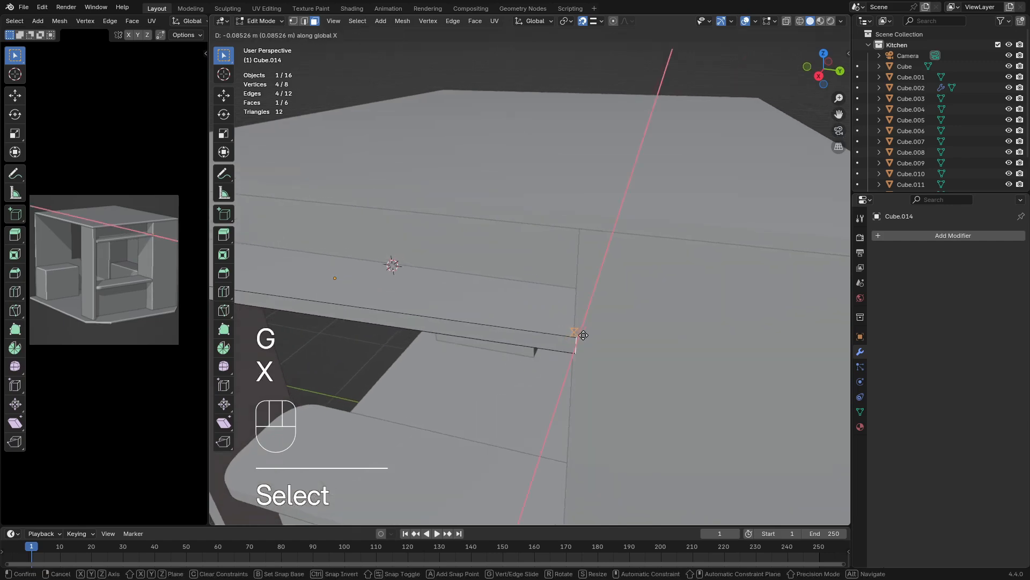
key(y)
click(582, 337)
key(Tab)
Examine the shelf, bar counter and kitchen interior from several angles
scroll(586, 355, down, 5)
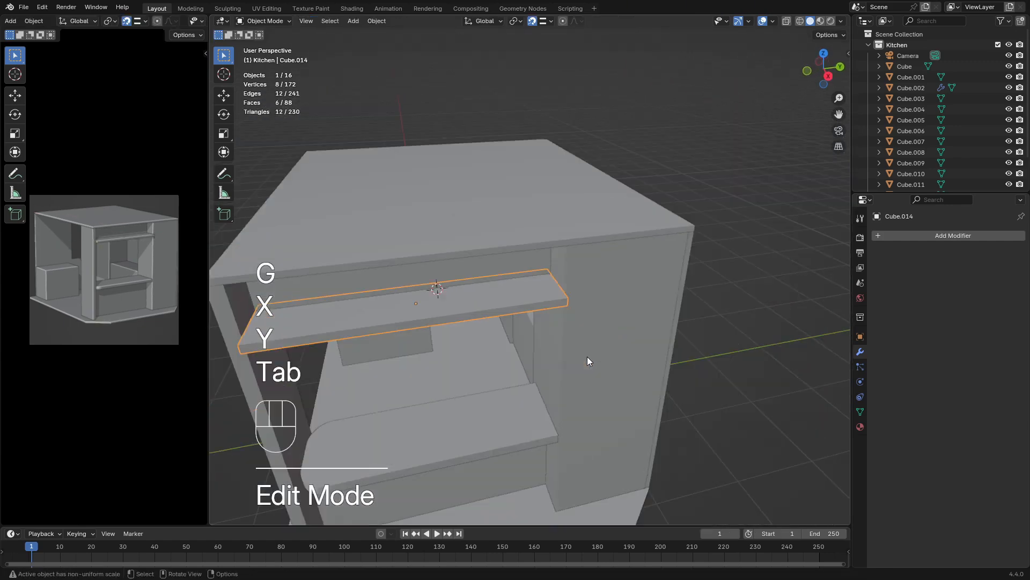
middle_drag(588, 356, 630, 341)
click(672, 368)
middle_drag(672, 368, 677, 361)
scroll(678, 362, down, 2)
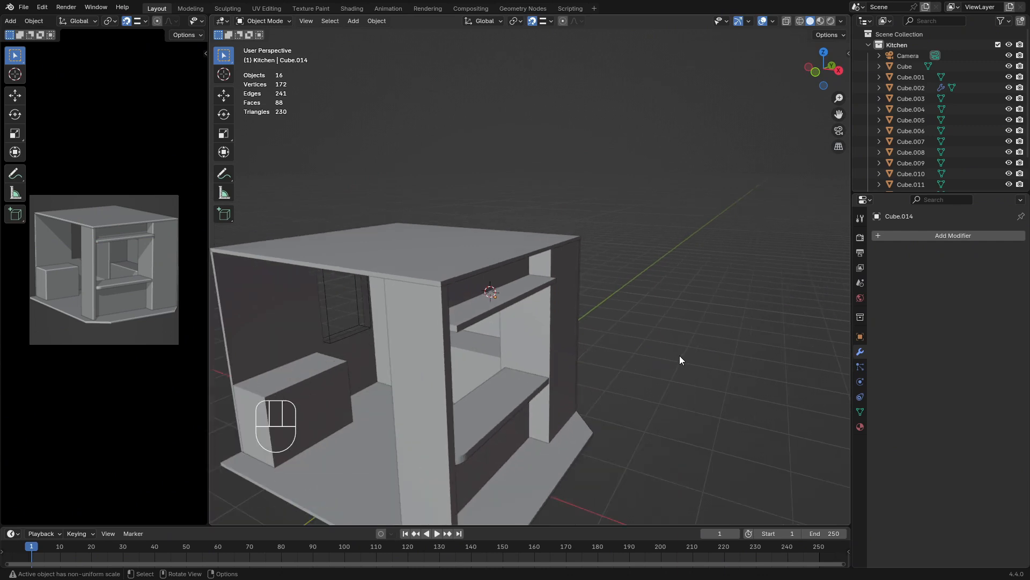
middle_drag(679, 355, 704, 344)
scroll(638, 278, down, 4)
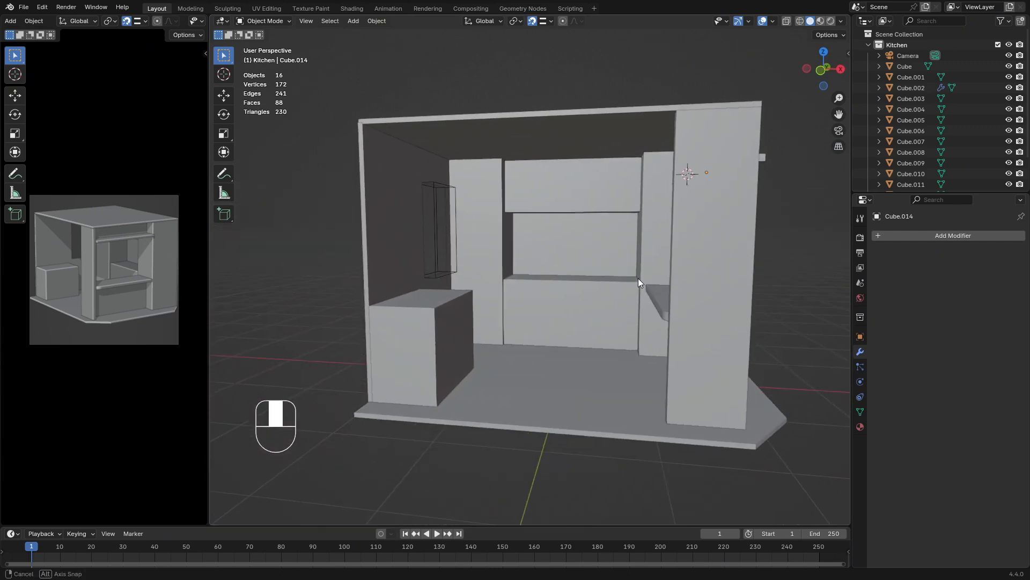
middle_drag(638, 278, 532, 274)
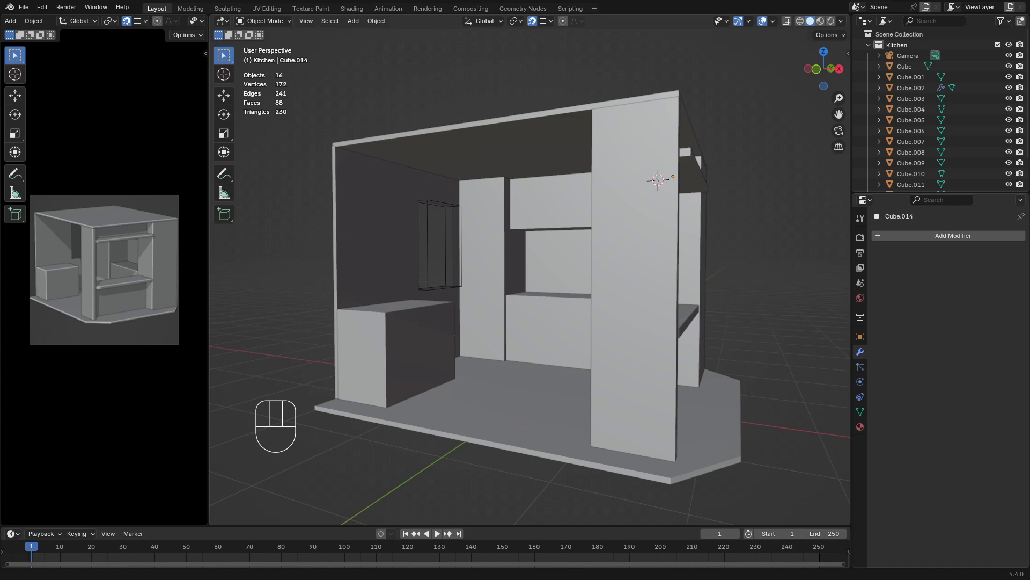
Add three evenly spaced vertical loop cuts across the upper wall cabinet
middle_drag(429, 249, 464, 263)
click(532, 178)
scroll(536, 201, up, 4)
shift+middle_drag(535, 200, 516, 216)
key(Tab)
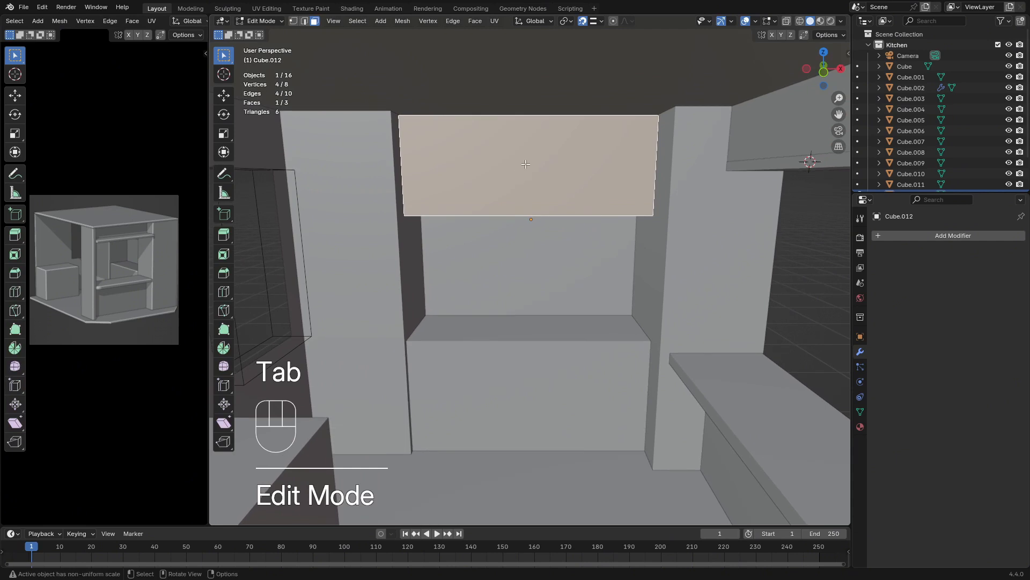
key(ctrl+r)
scroll(516, 203, up, 4)
scroll(516, 206, down, 2)
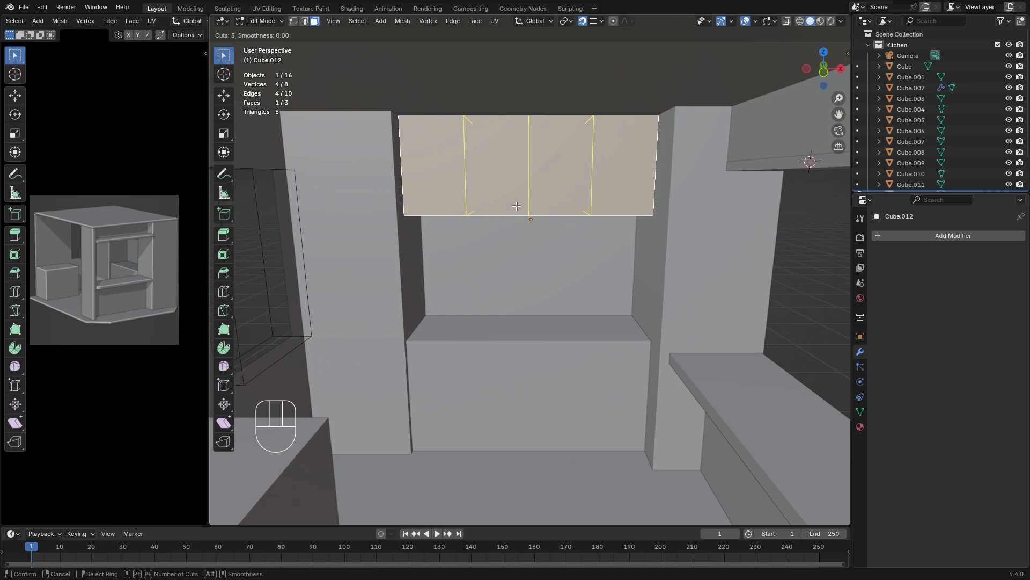
click(517, 206)
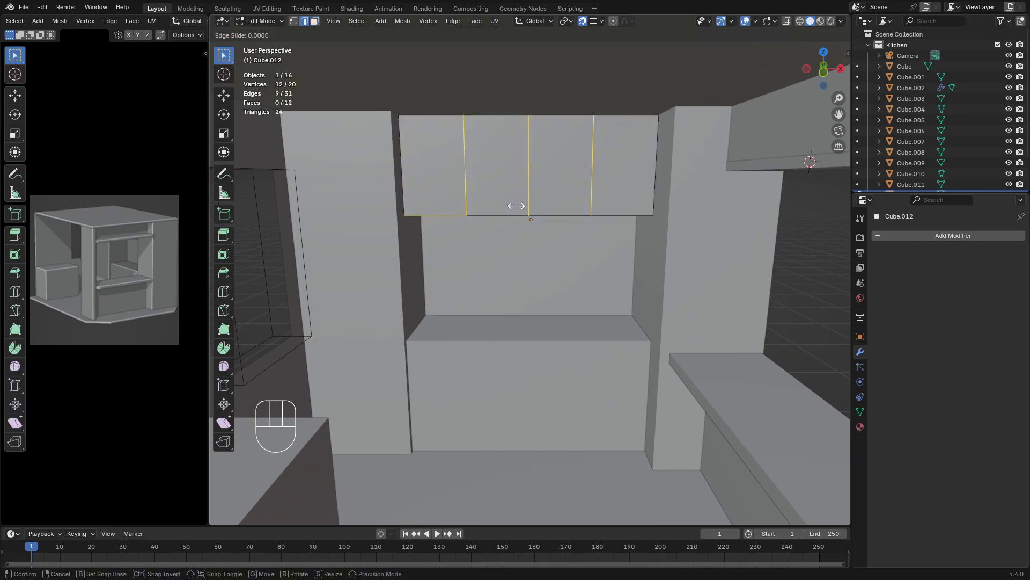
key(Escape)
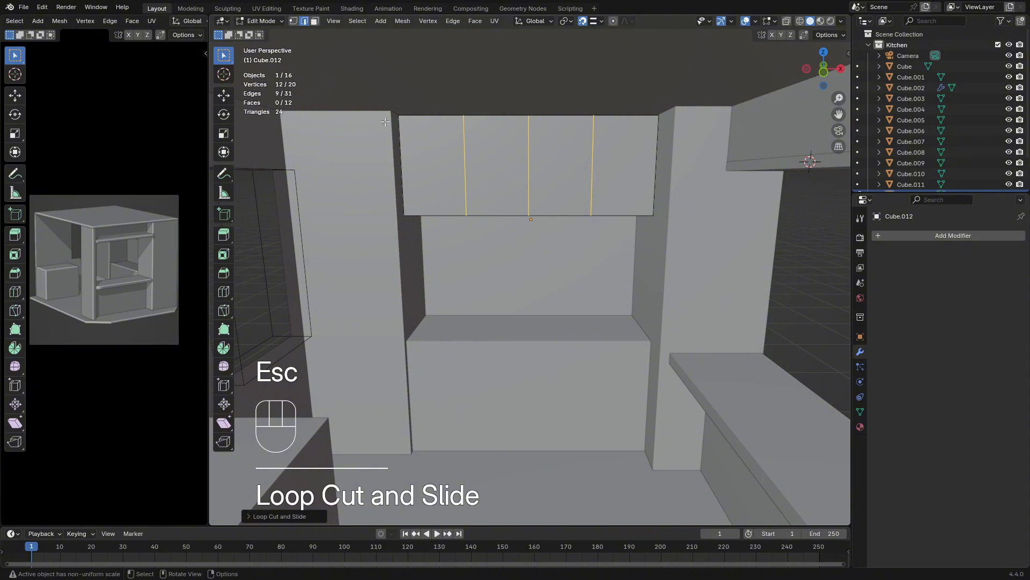
Select the upper cabinet's four front faces and inset them together as one region
click(315, 21)
click(434, 161)
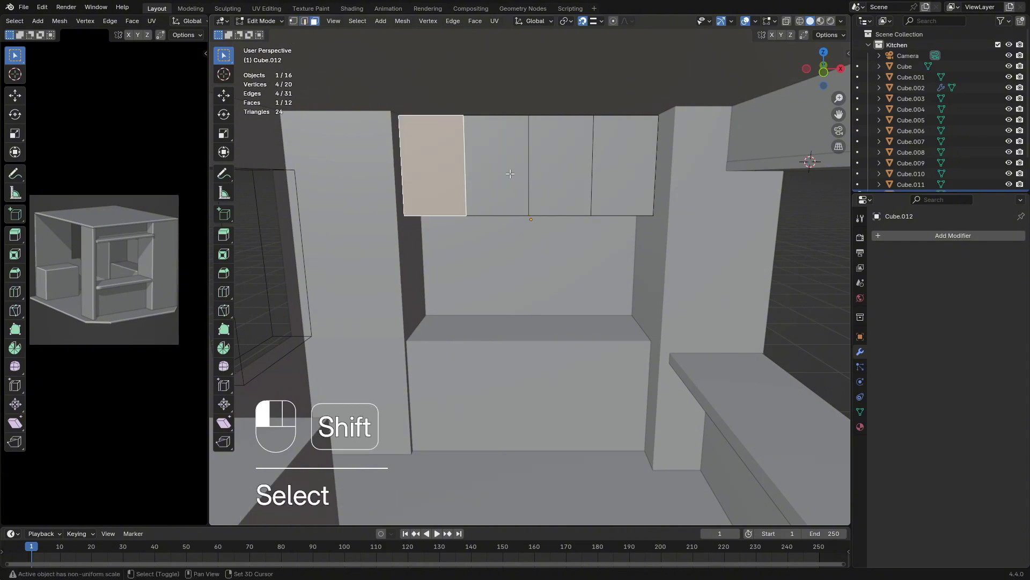
shift+click(497, 161)
shift+click(560, 161)
shift+click(629, 156)
middle_drag(629, 156, 613, 161)
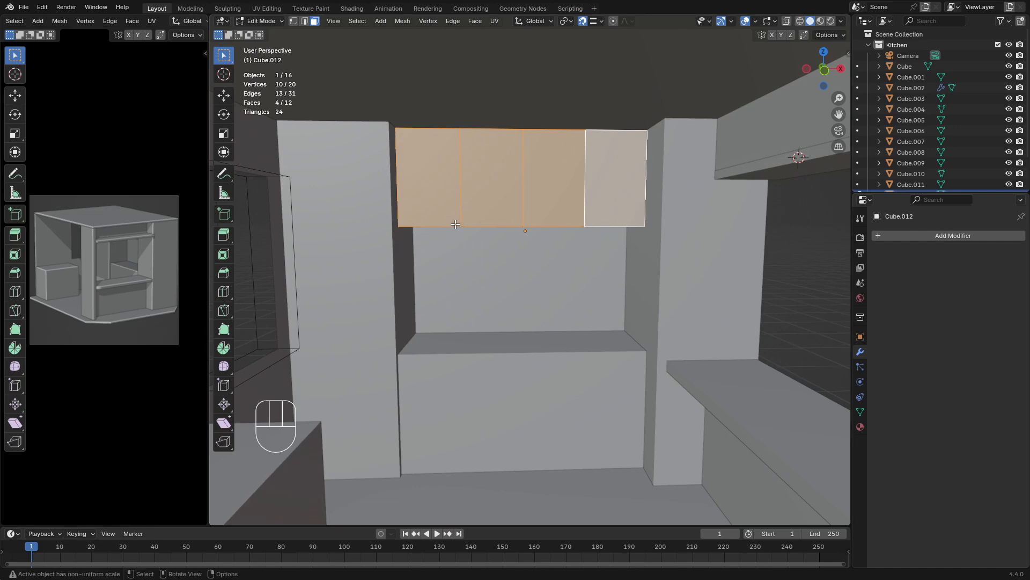
middle_drag(539, 200, 562, 192)
key(i)
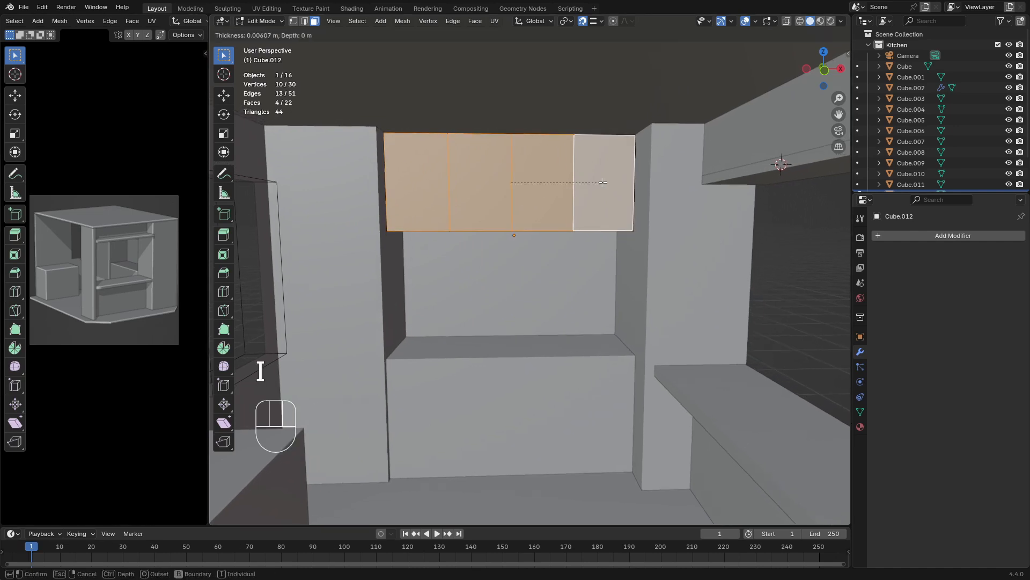
click(595, 180)
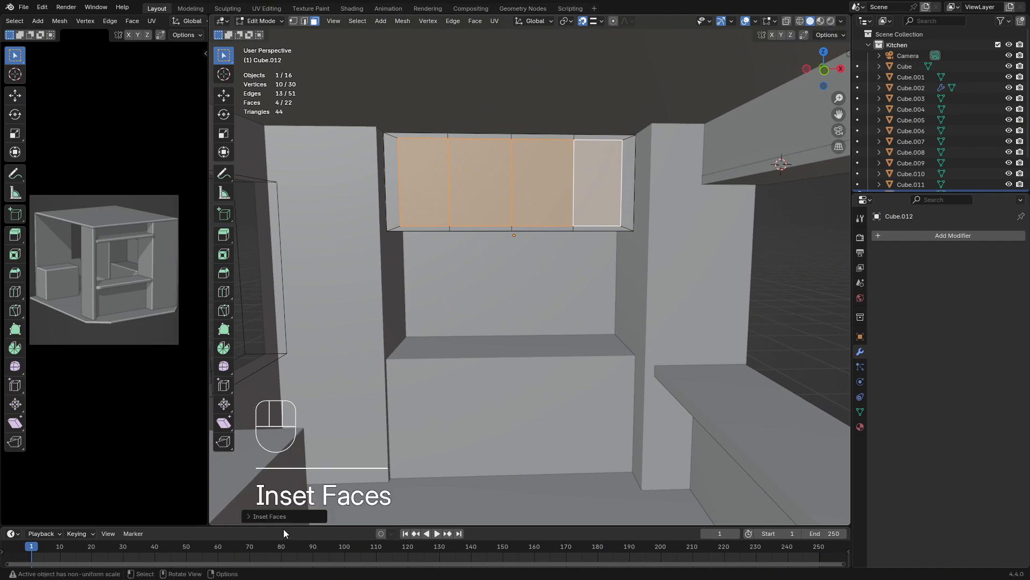
Switch the inset to individual faces and scale the four panels by about 1.577 along X around their individual origins
click(271, 516)
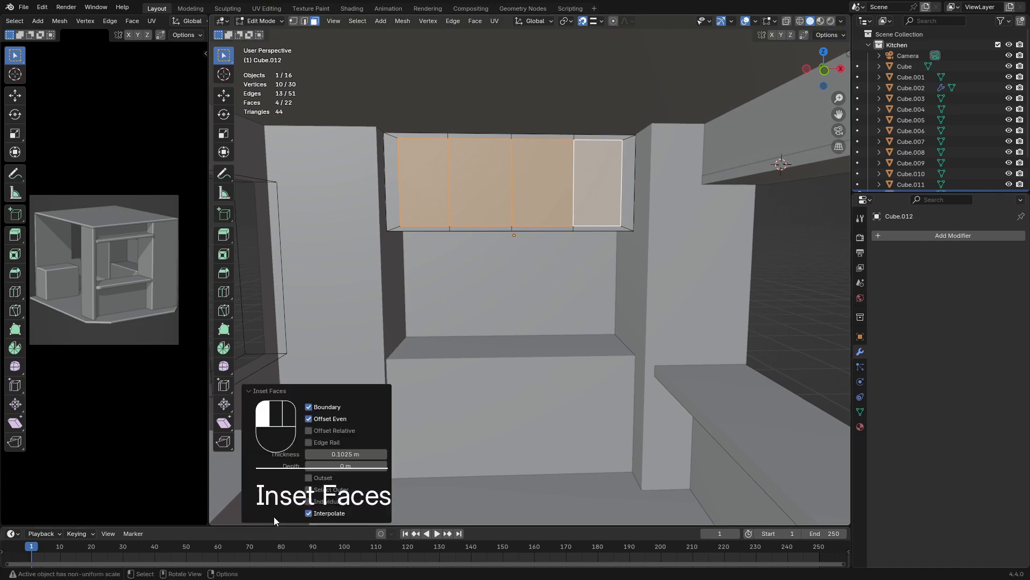
click(309, 501)
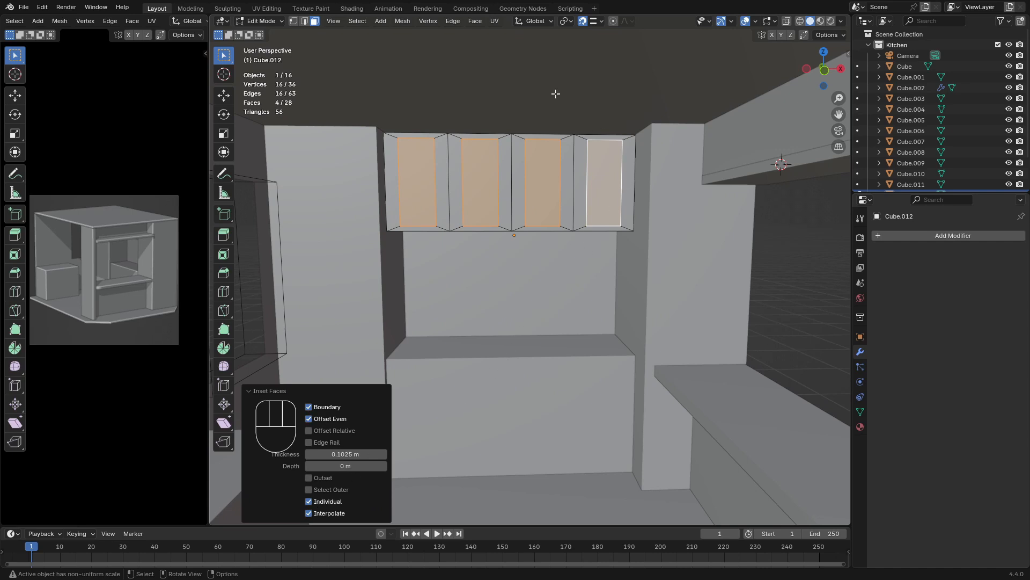
click(565, 22)
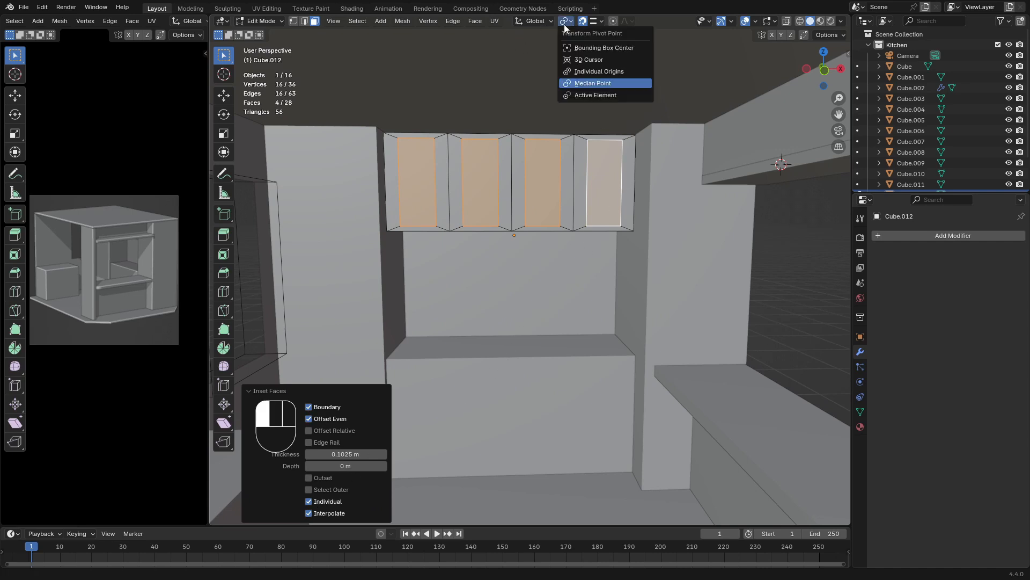
click(596, 71)
key(s)
key(x)
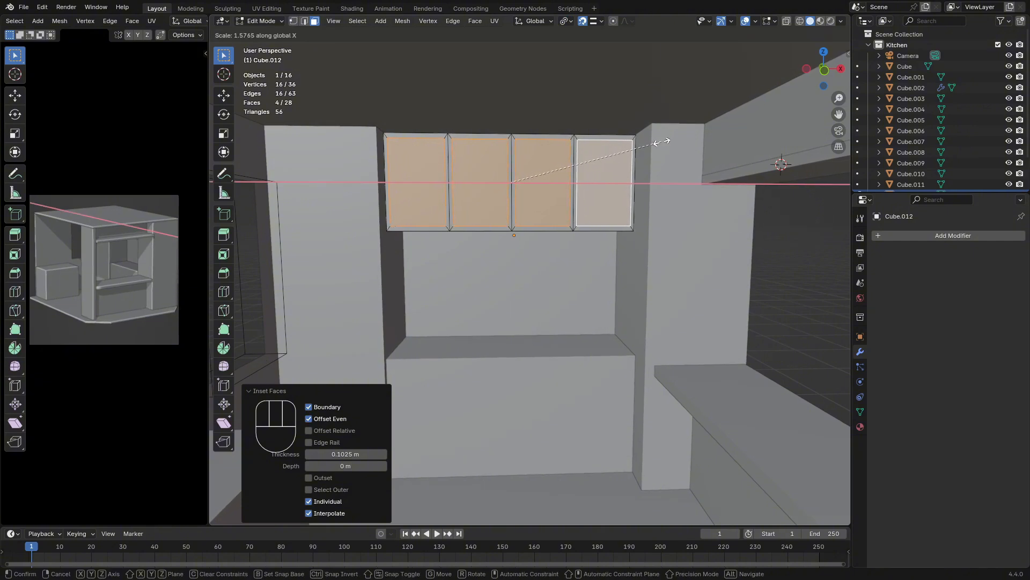
click(663, 142)
middle_drag(483, 183, 463, 192)
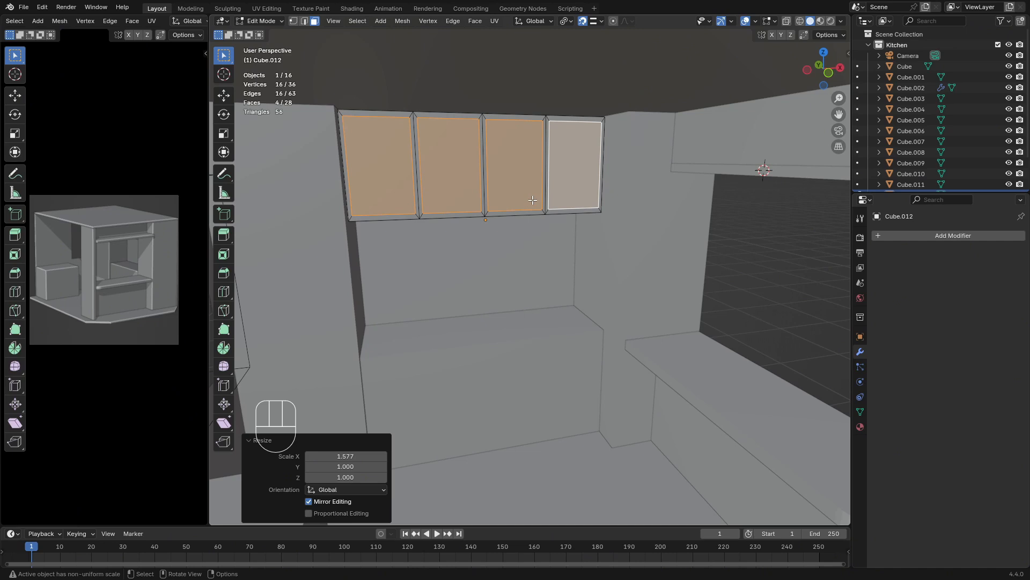
middle_drag(532, 200, 524, 186)
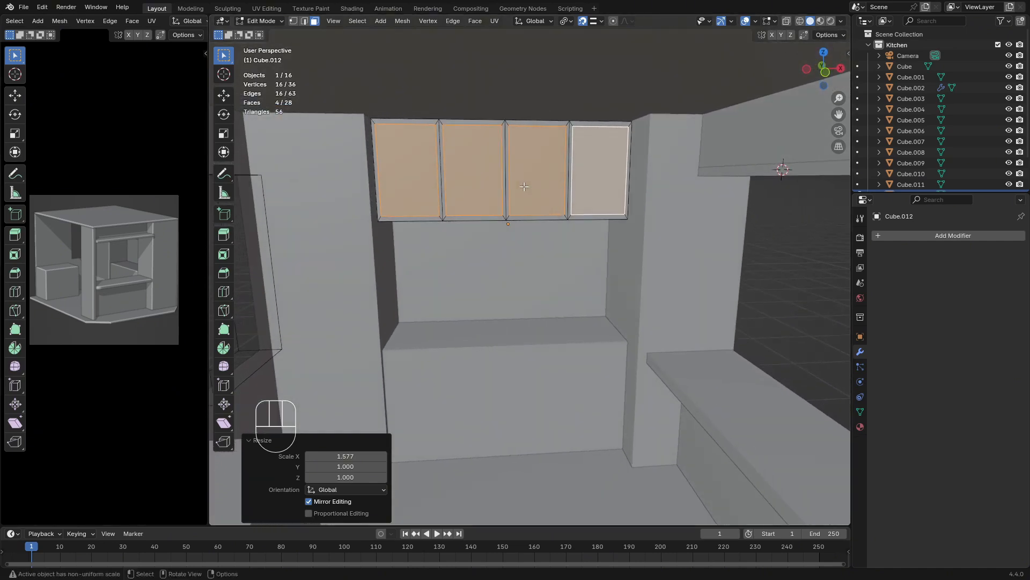
Separate the four selected front panels of the upper cabinet into their own object
key(p)
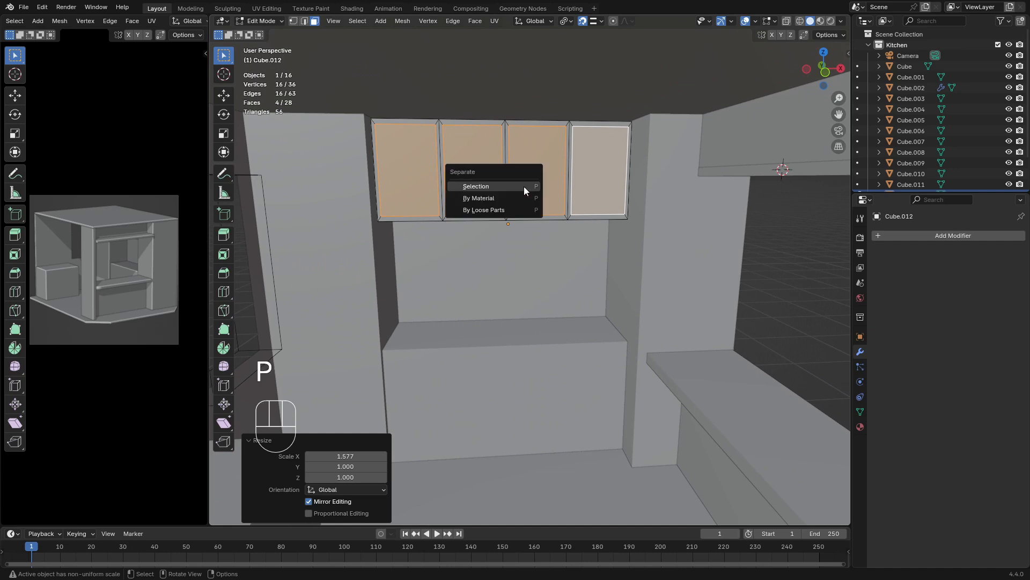
click(524, 185)
middle_drag(524, 186, 526, 172)
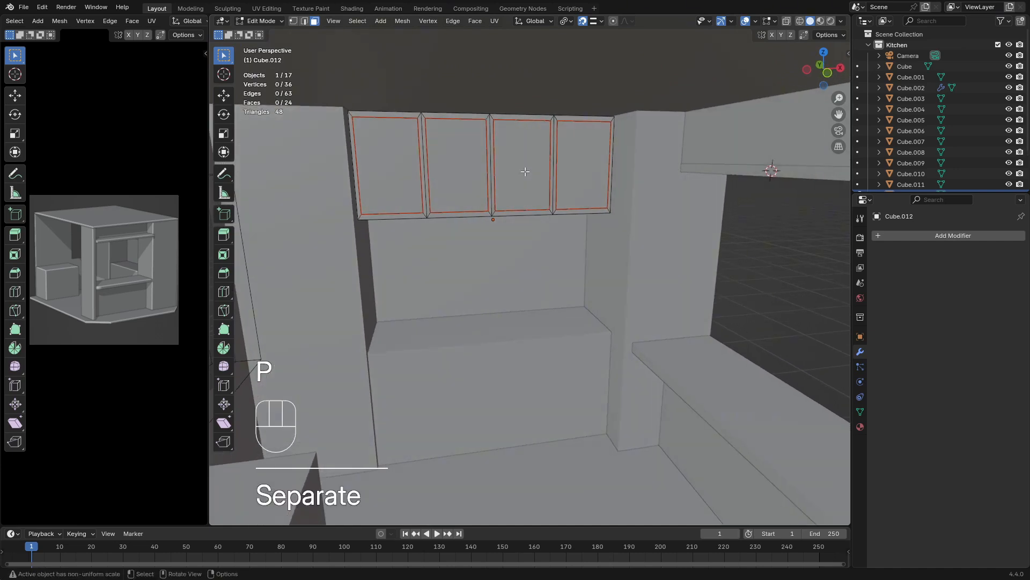
Move the separated door panels slightly forward from the upper cabinet along Y
key(Tab)
click(521, 171)
key(g)
key(y)
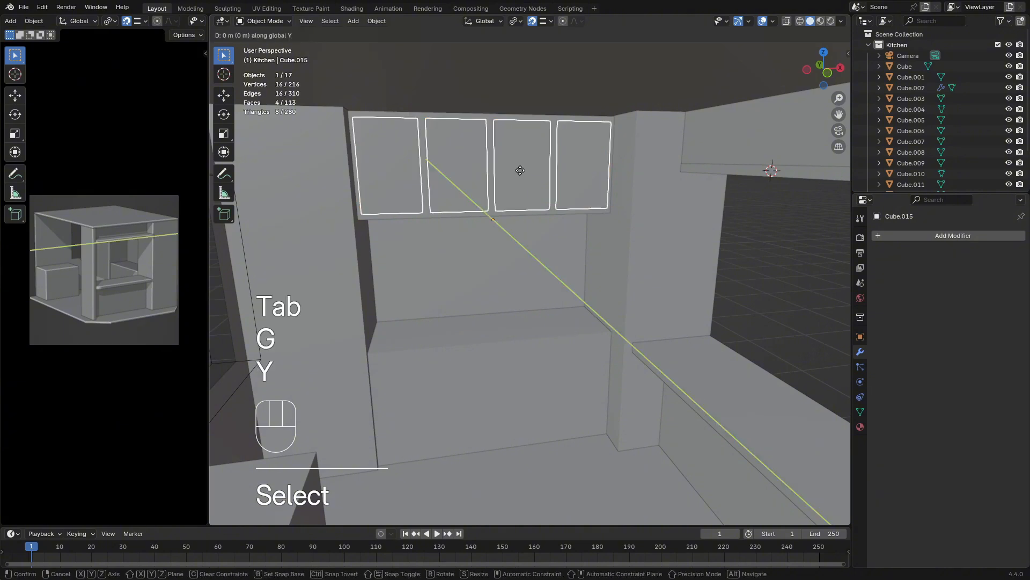
click(491, 162)
click(502, 201)
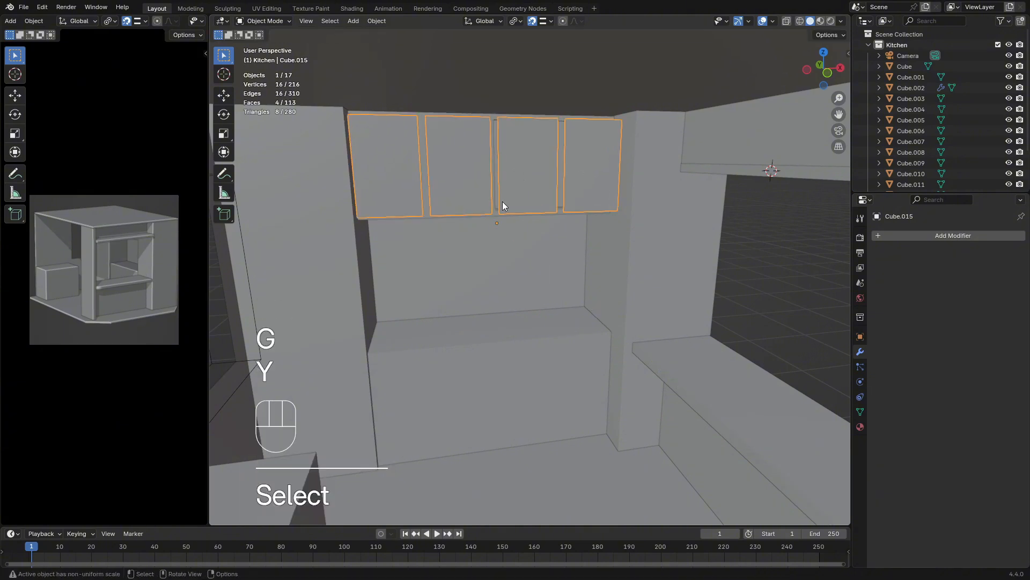
middle_drag(502, 201, 496, 188)
Isolate the upper cabinet body by hiding every other object and open its mesh for editing
click(516, 279)
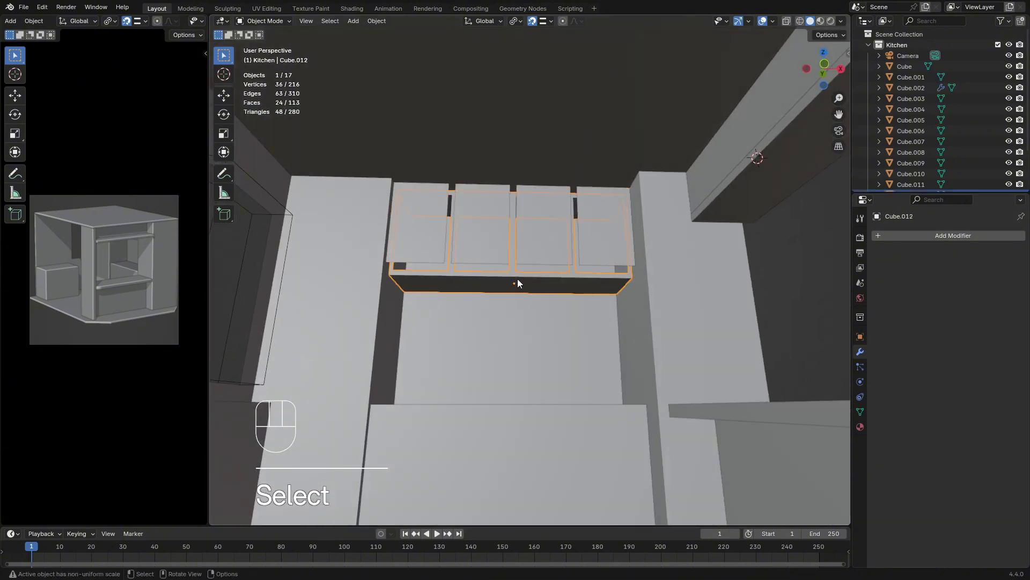
mouse_move(517, 279)
middle_down()
mouse_move(518, 266)
mouse_move(521, 294)
mouse_move(500, 272)
mouse_move(511, 284)
mouse_move(509, 259)
mouse_move(523, 275)
middle_up()
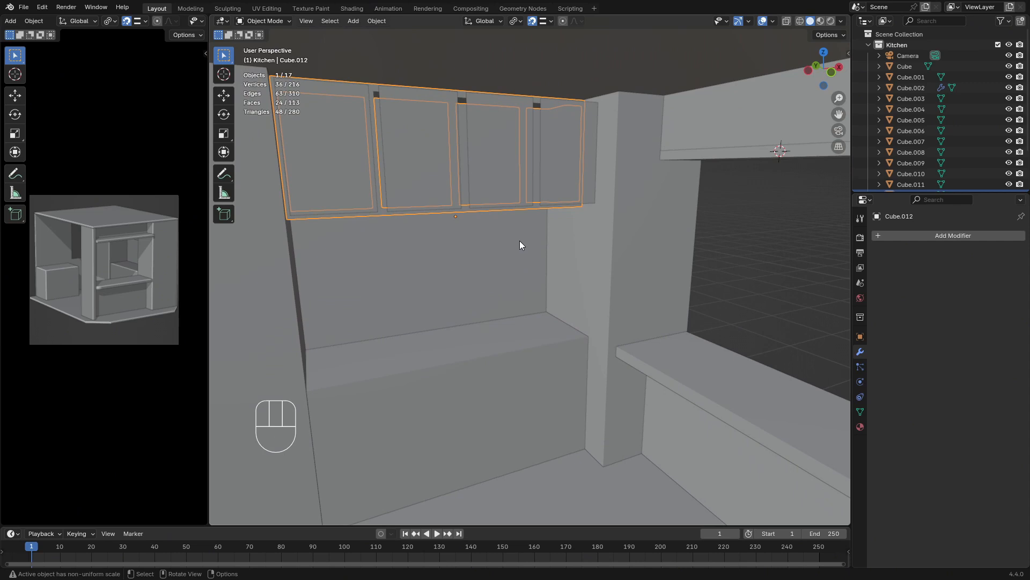
key(shift)
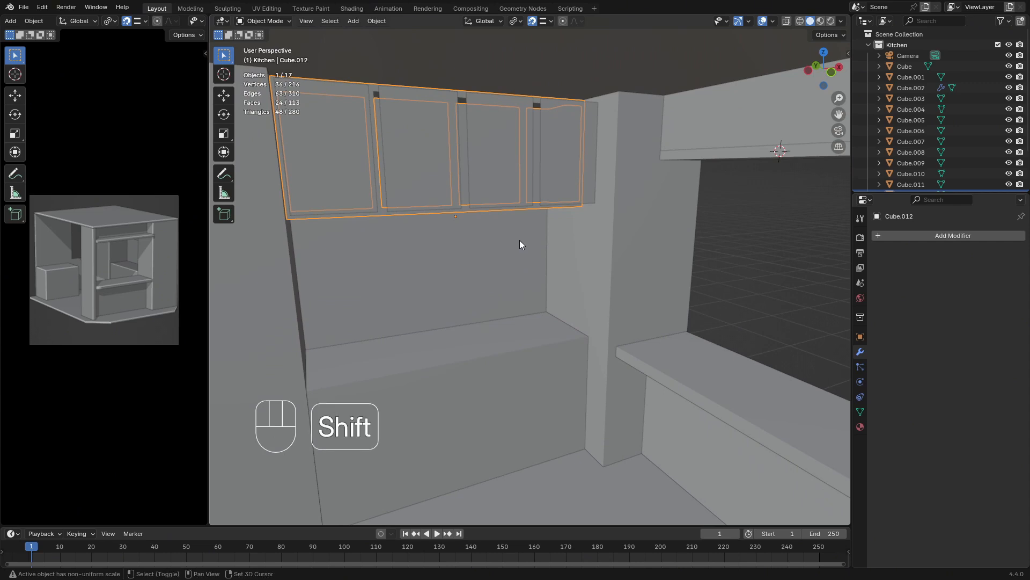
key(shift+h)
middle_drag(518, 172, 419, 102)
key(Tab)
Fill the four openings in the cabinet's front with new faces, one per opening's edge loop
click(304, 21)
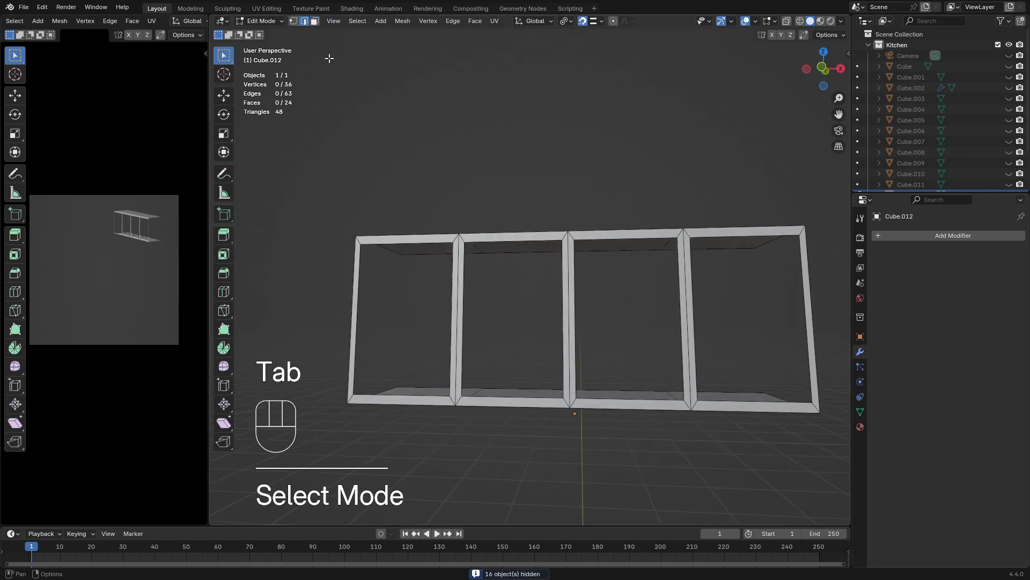
alt+click(428, 242)
key(f)
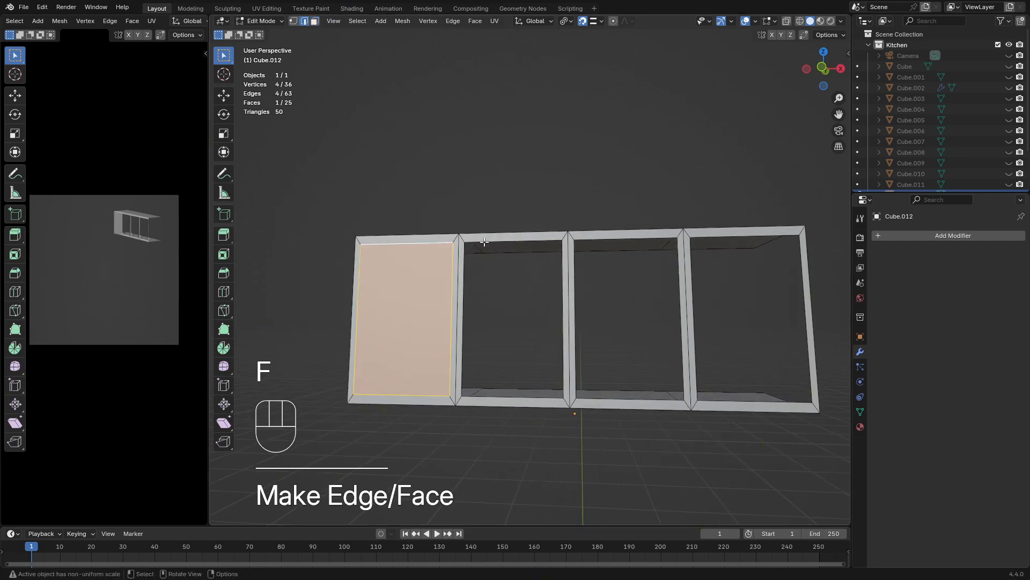
alt+click(491, 240)
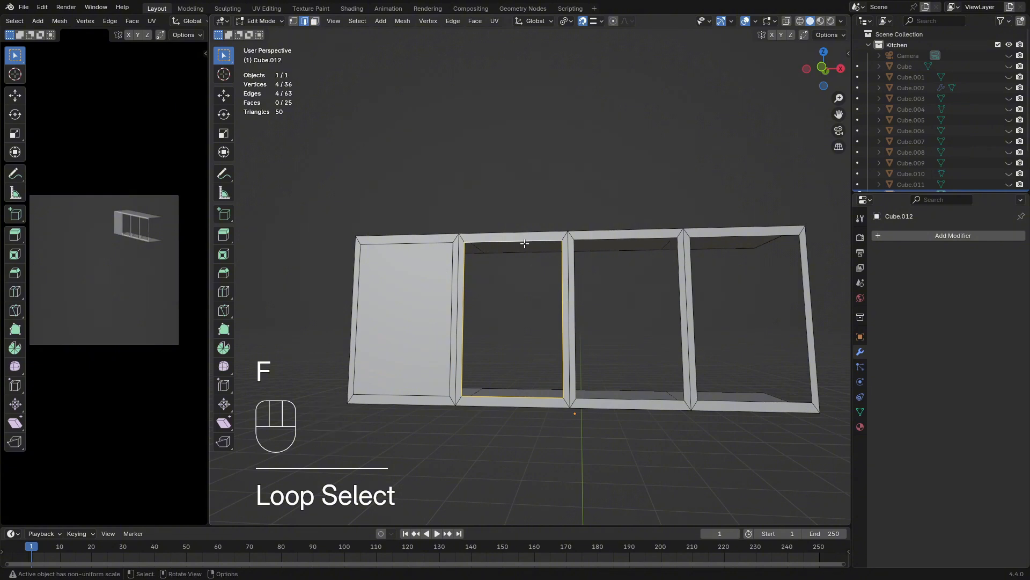
key(f)
alt+click(599, 240)
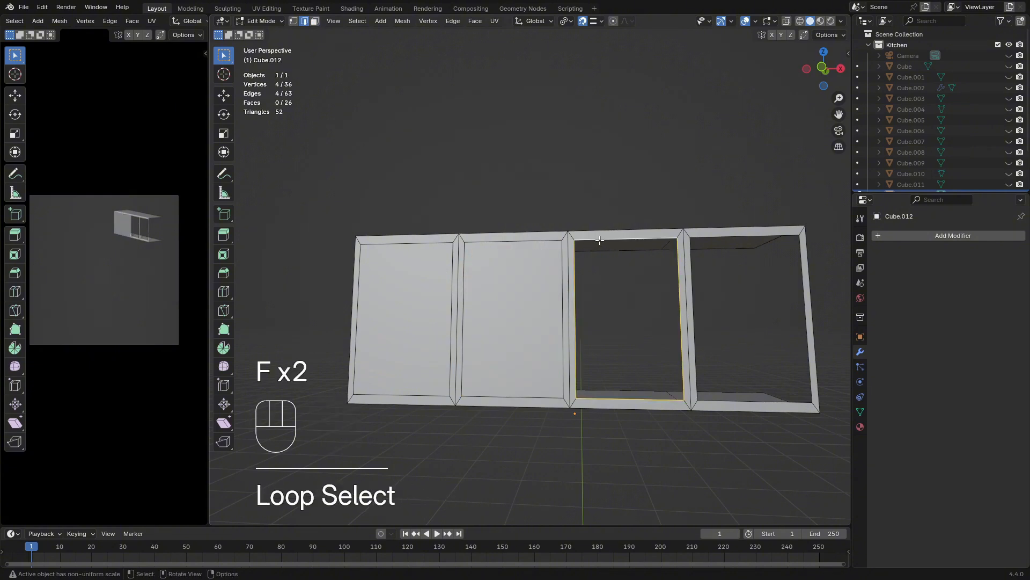
key(f)
alt+click(736, 235)
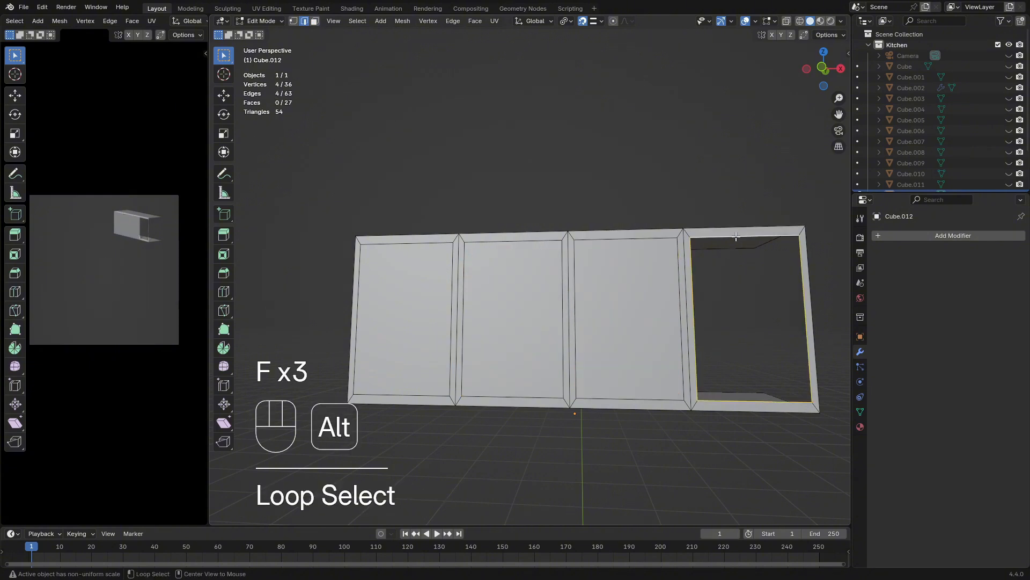
key(shift+r)
Dissolve the edges dividing the cabinet's front so that it becomes a single plain face
middle_drag(613, 260, 633, 281)
shift+middle_drag(570, 267, 595, 273)
shift+click(315, 26)
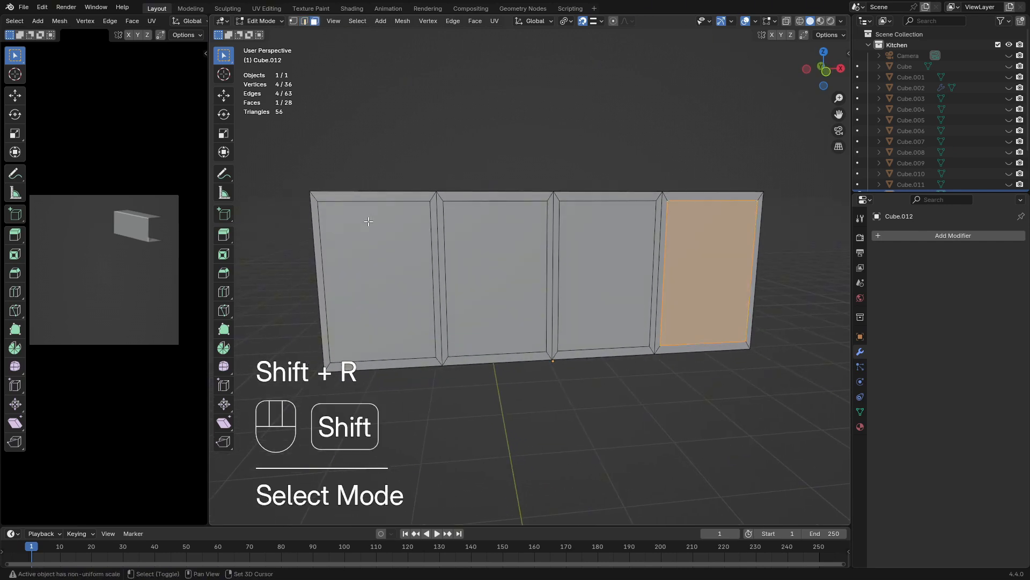
drag(384, 231, 495, 279)
drag(696, 290, 696, 291)
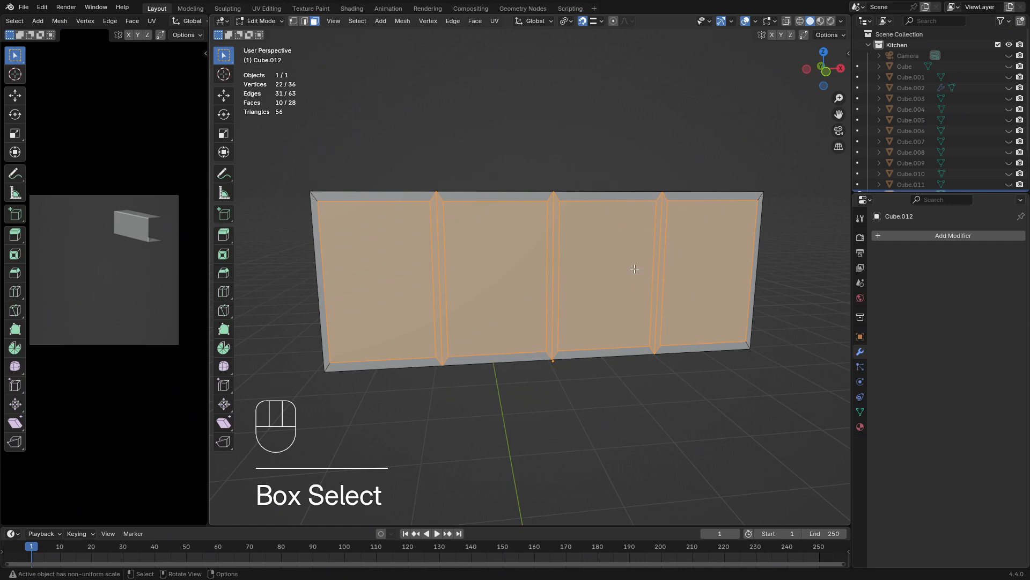
key(x)
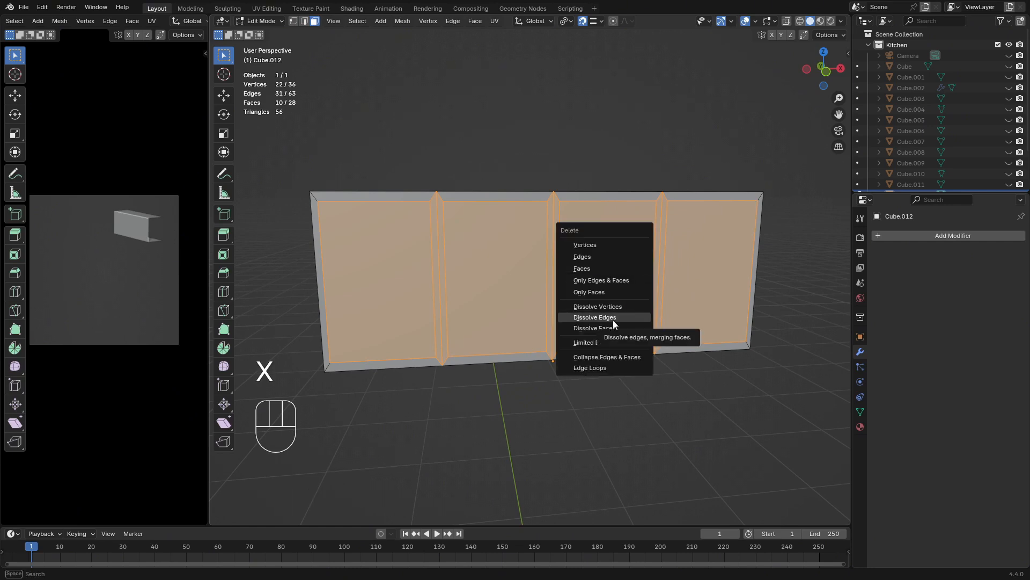
click(613, 320)
middle_drag(614, 306, 635, 333)
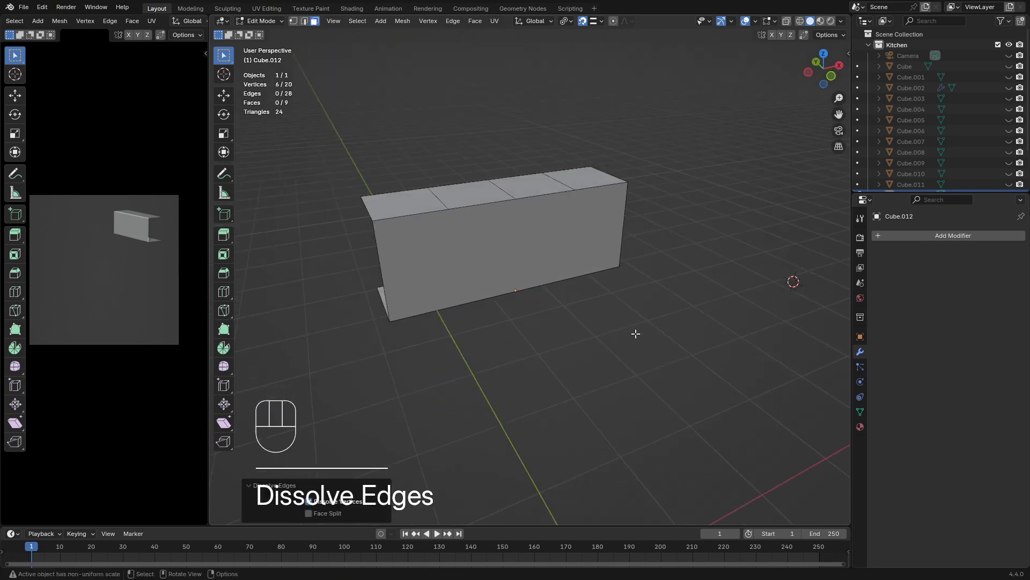
Try to dissolve the edges of the two middle faces on the cabinet's top
click(460, 199)
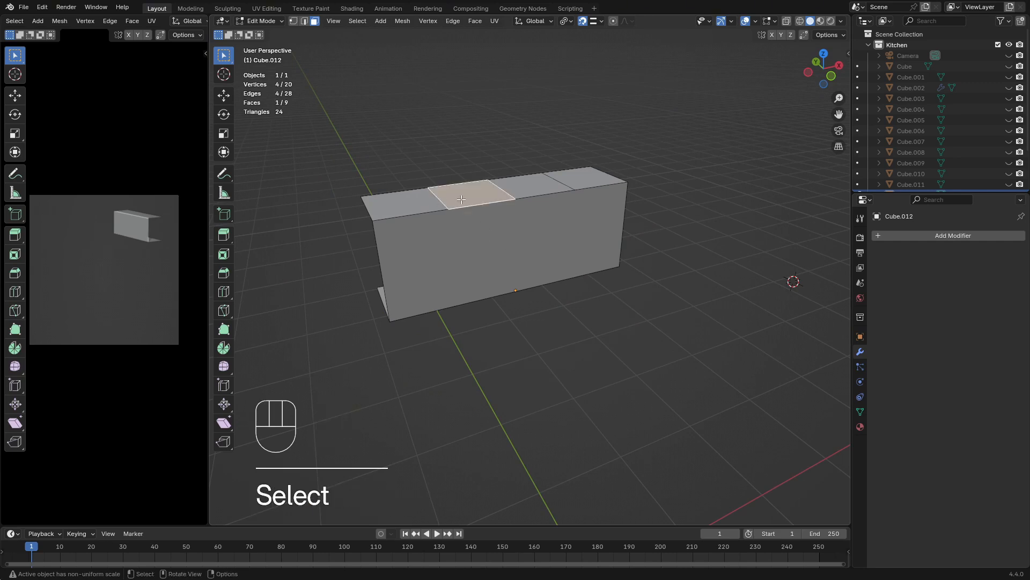
shift+click(524, 179)
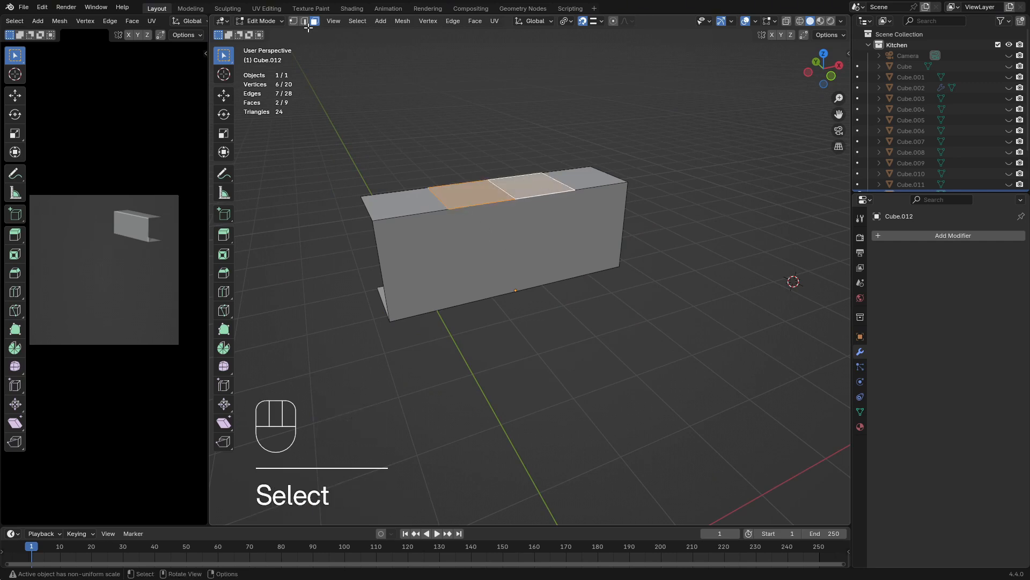
key(x)
click(420, 121)
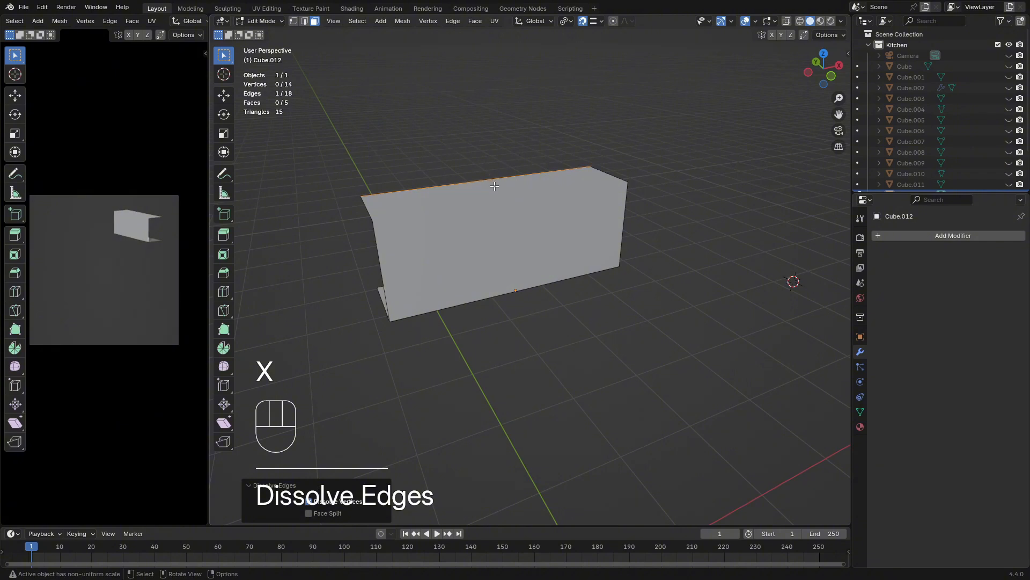
key(ctrl+y)
key(ctrl+x)
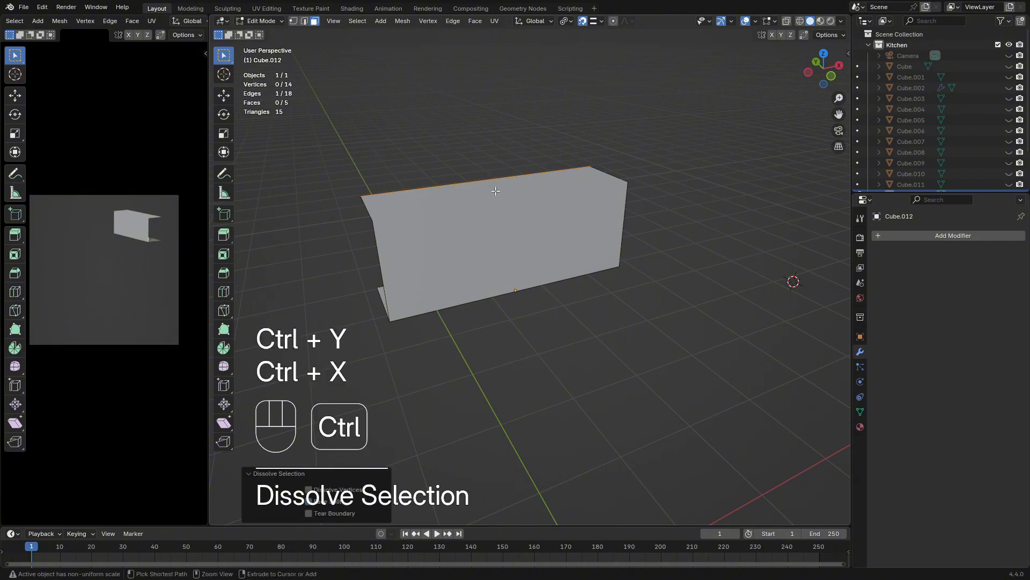
key(ctrl+z)
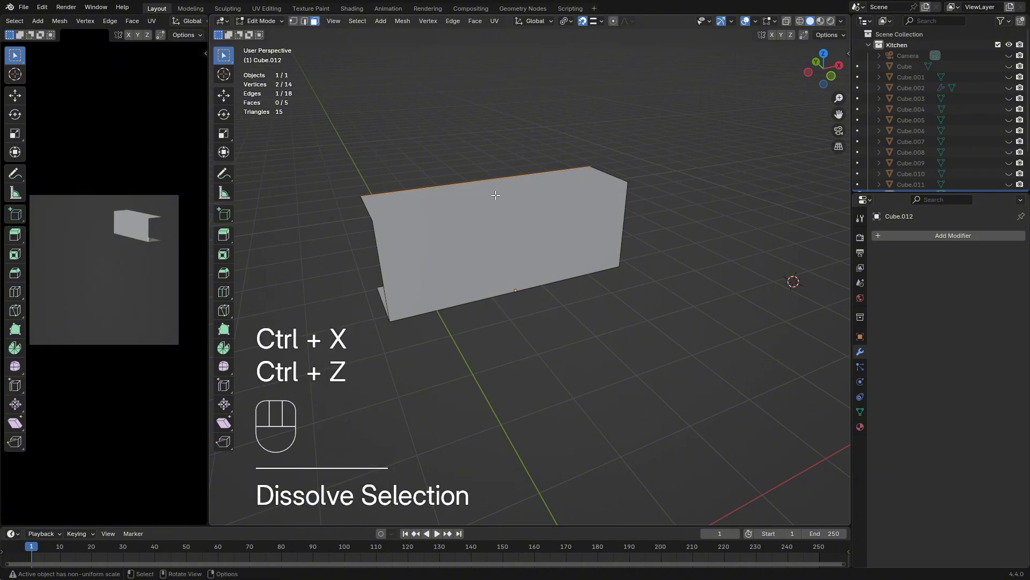
key(ctrl+z)
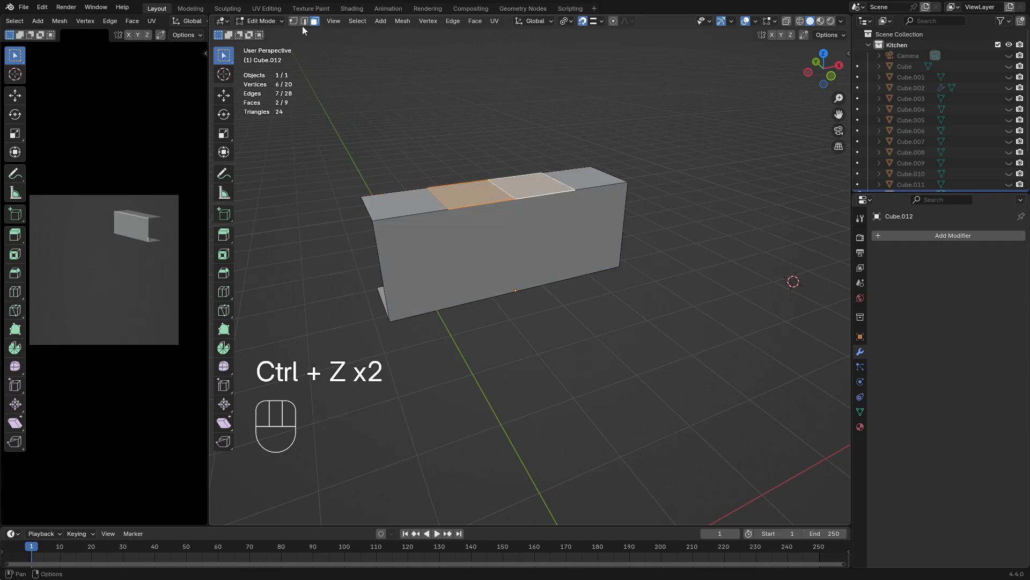
Dissolve the three dividing edges on the cabinet's top and the three on its underside
click(304, 20)
click(438, 197)
shift+click(503, 191)
shift+click(568, 185)
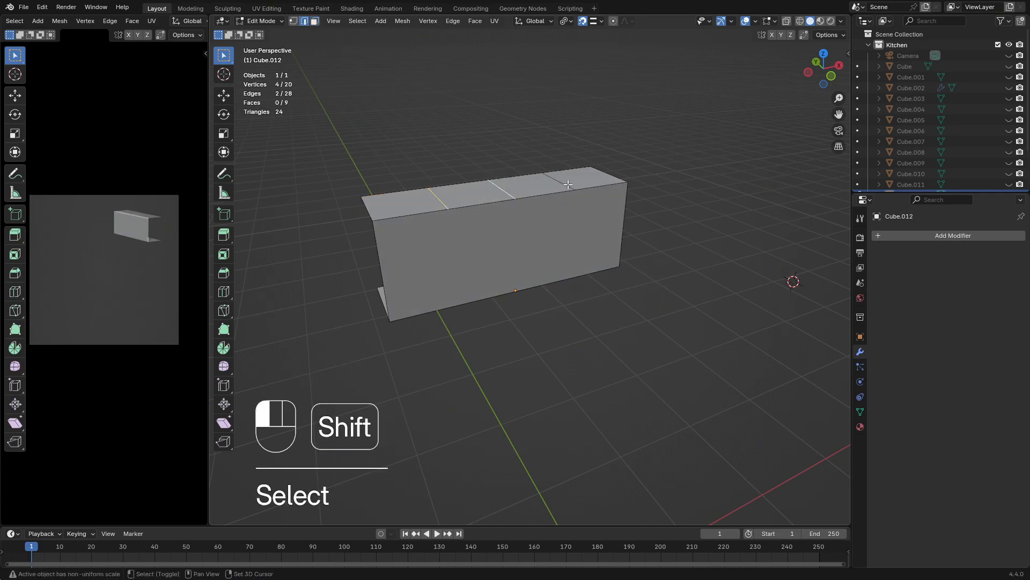
middle_drag(568, 187, 518, 51)
shift+click(501, 447)
shift+click(596, 444)
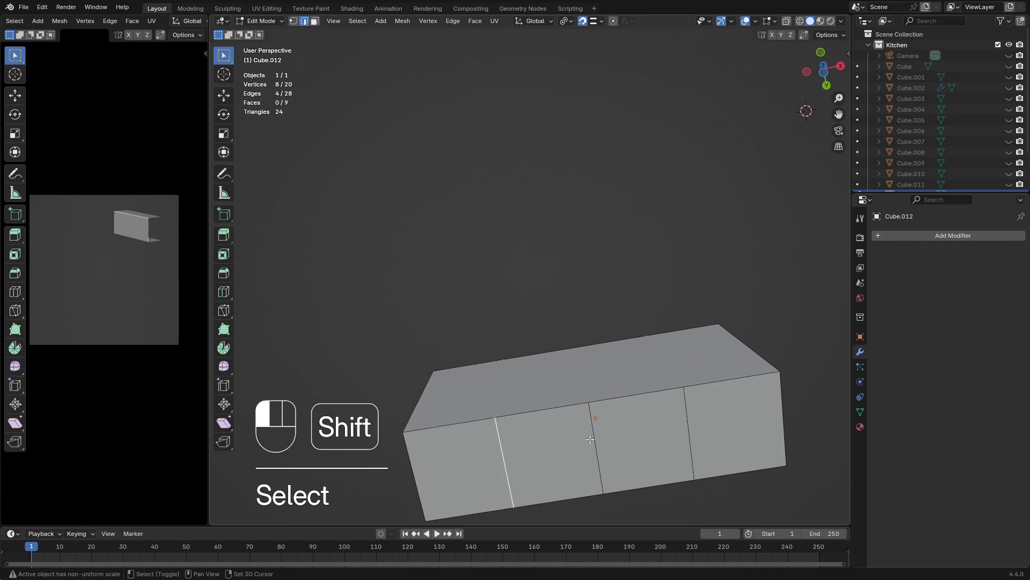
shift+click(691, 436)
middle_drag(691, 435, 553, 302)
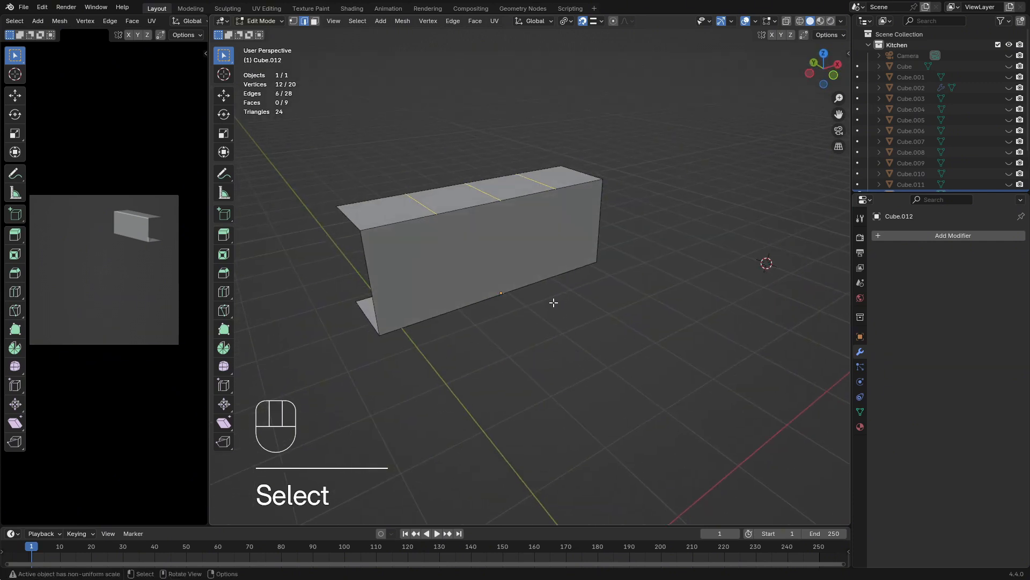
key(x)
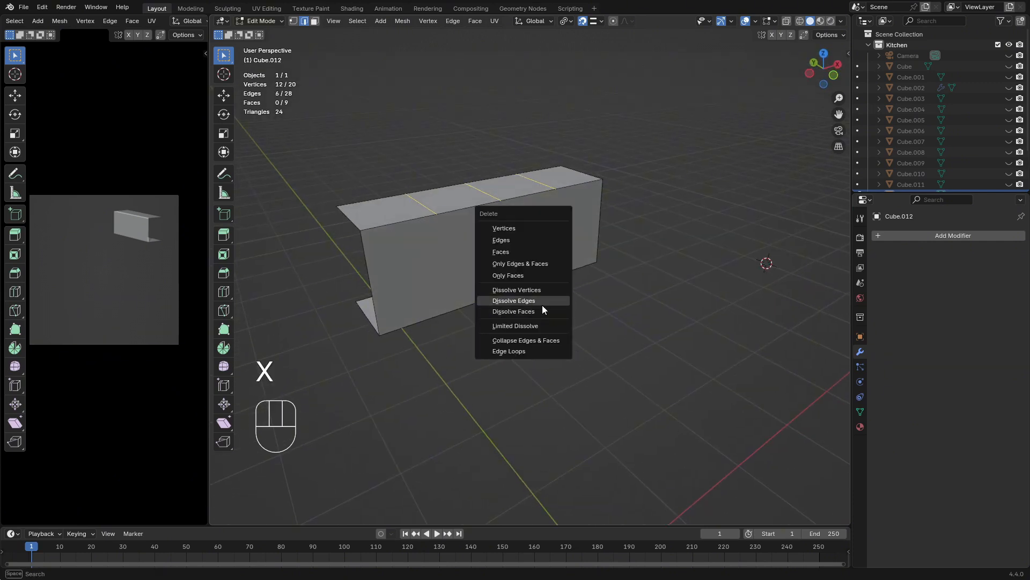
click(543, 304)
mouse_move(542, 305)
middle_down()
mouse_move(553, 311)
mouse_move(547, 333)
mouse_move(520, 308)
mouse_move(545, 299)
middle_up()
Reveal all hidden kitchen objects and extrude the faces of the four upper cabinet door panels in place
key(Tab)
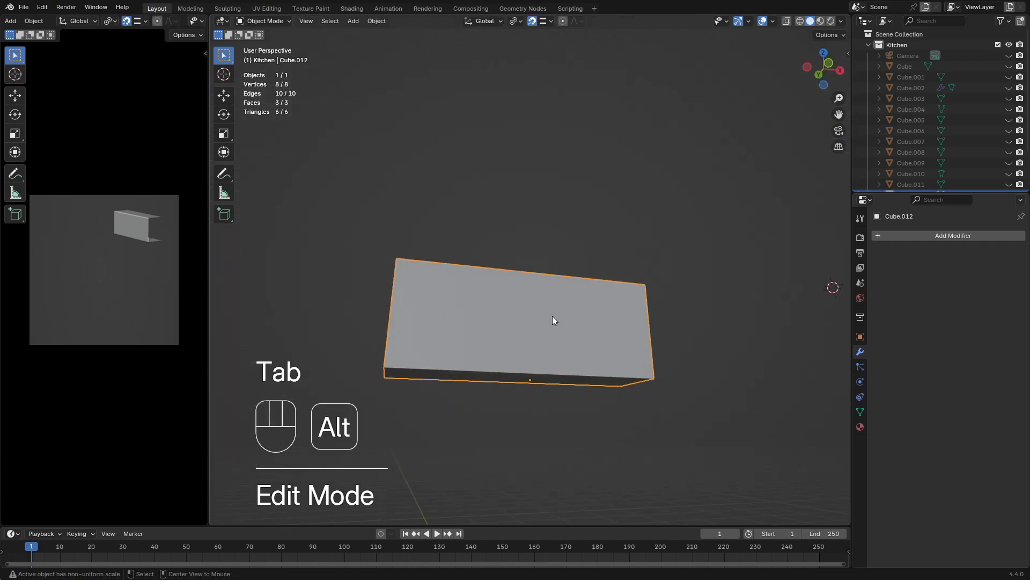
key(alt+h)
click(516, 321)
scroll(521, 309, up, 3)
key(Tab)
key(a)
key(e)
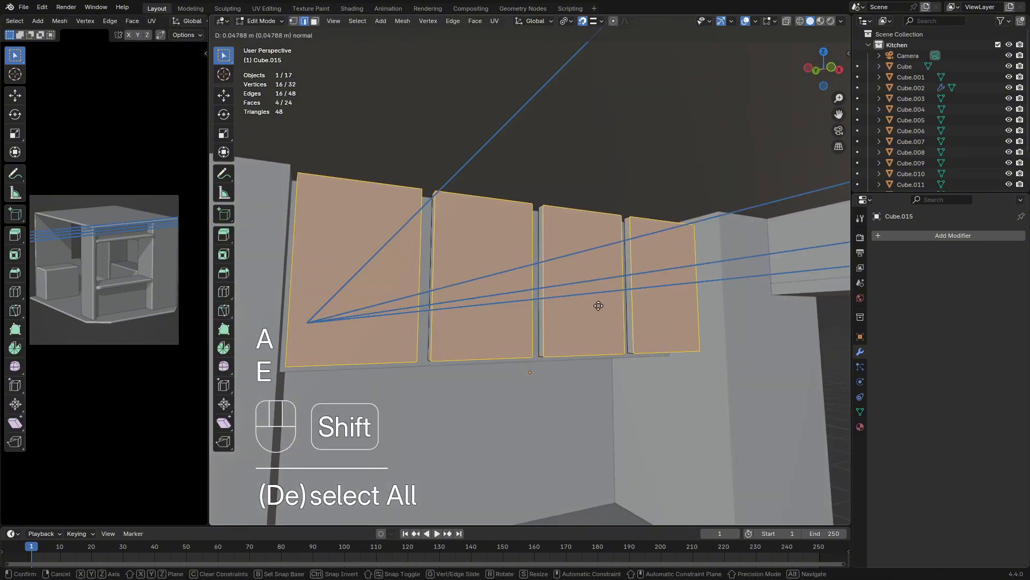
key(Escape)
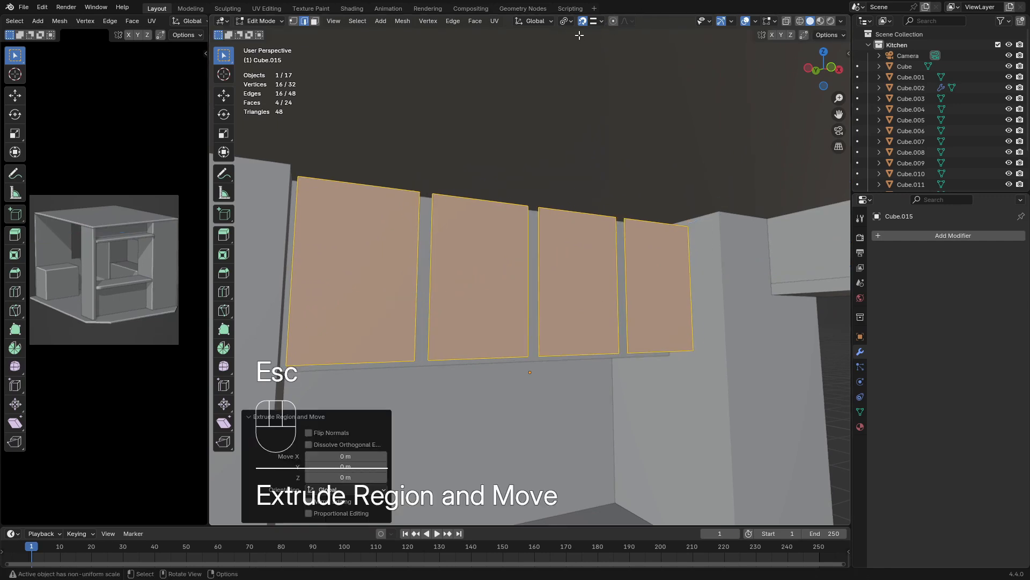
Turn snapping off and move the extruded door faces along the Y axis to give the panels thickness
key(g)
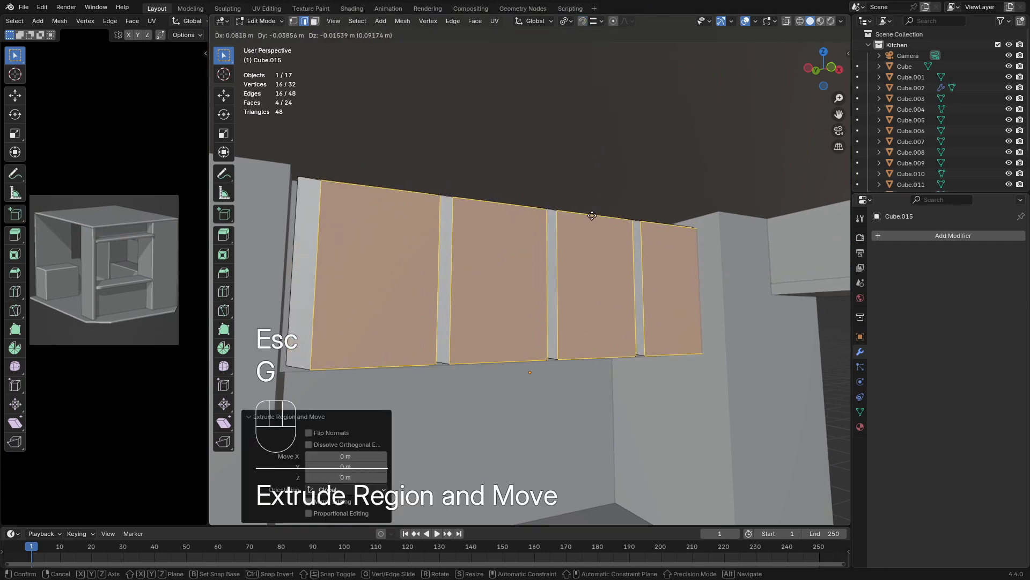
key(Escape)
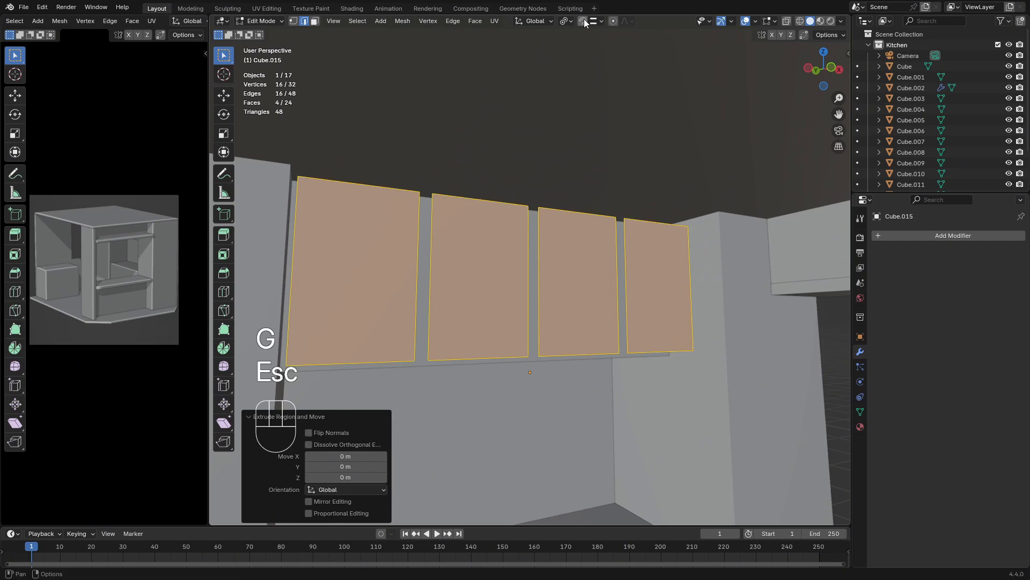
key(g)
key(y)
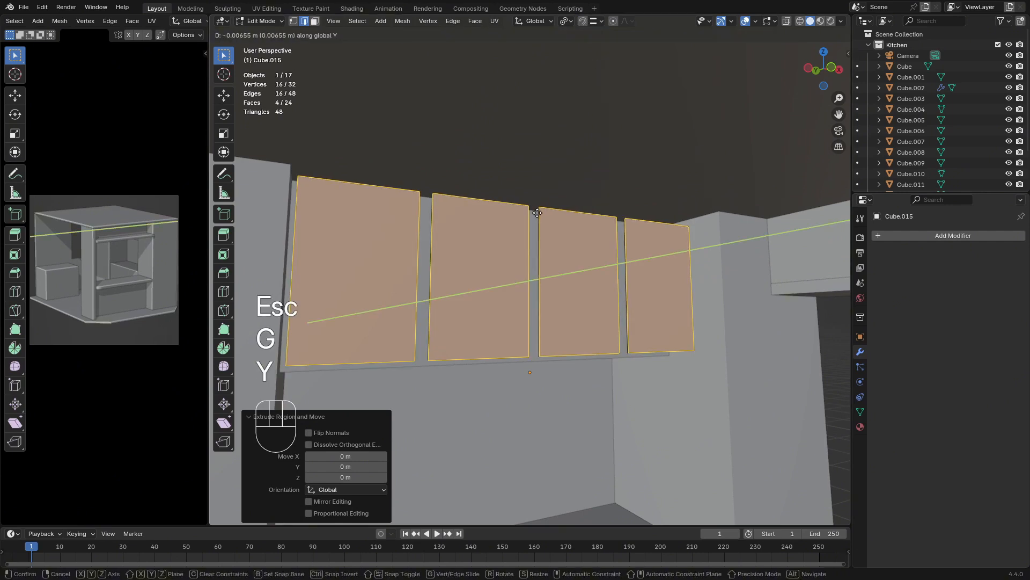
click(510, 225)
Isolate the door panels by hiding every other object, and open their mesh for editing from behind
middle_drag(510, 225, 658, 281)
scroll(656, 278, down, 5)
key(Tab)
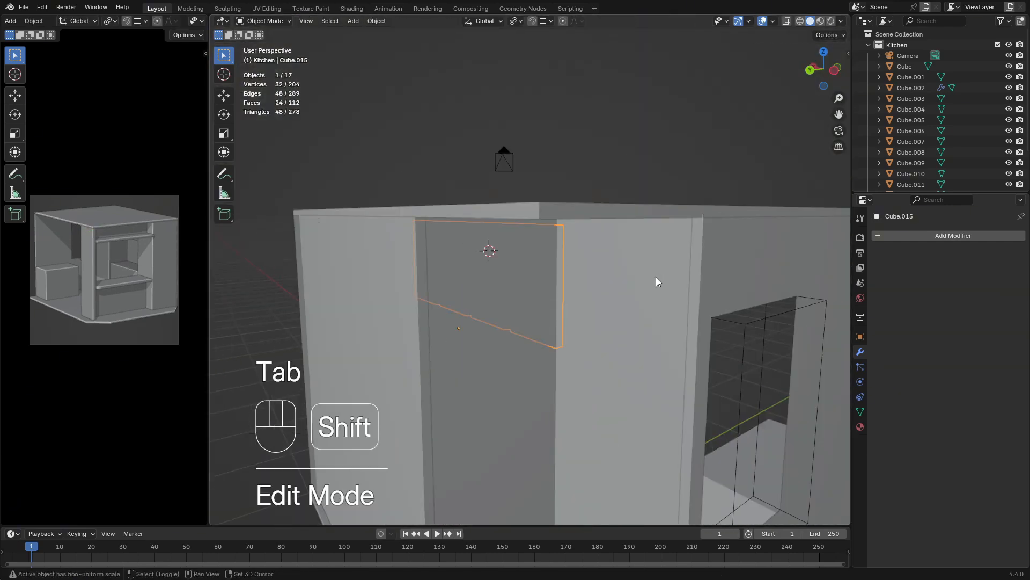
key(shift+h)
key(Tab)
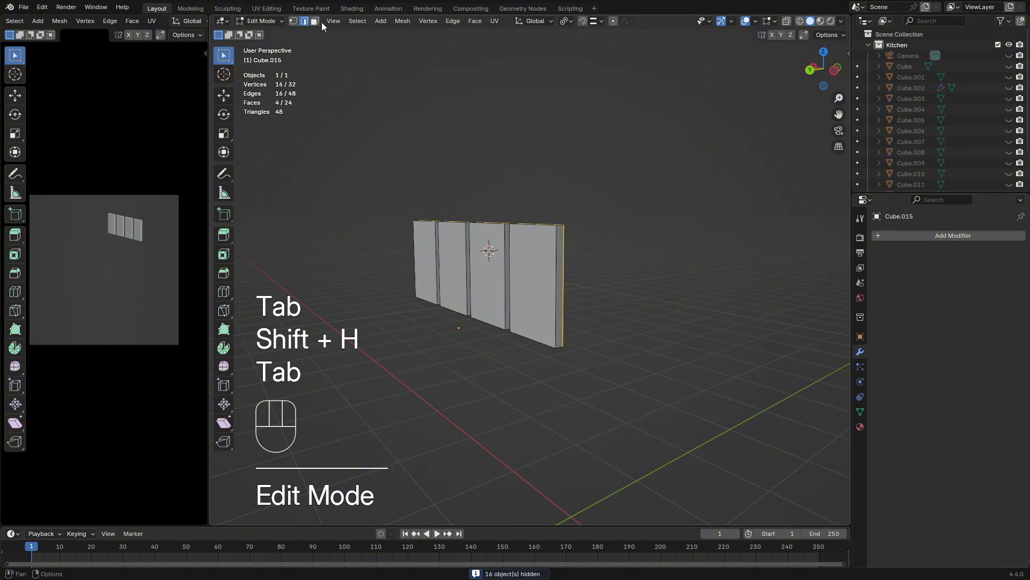
Delete the back faces of all four door panels in face selection mode
click(317, 22)
click(545, 286)
shift+click(477, 267)
shift+click(454, 259)
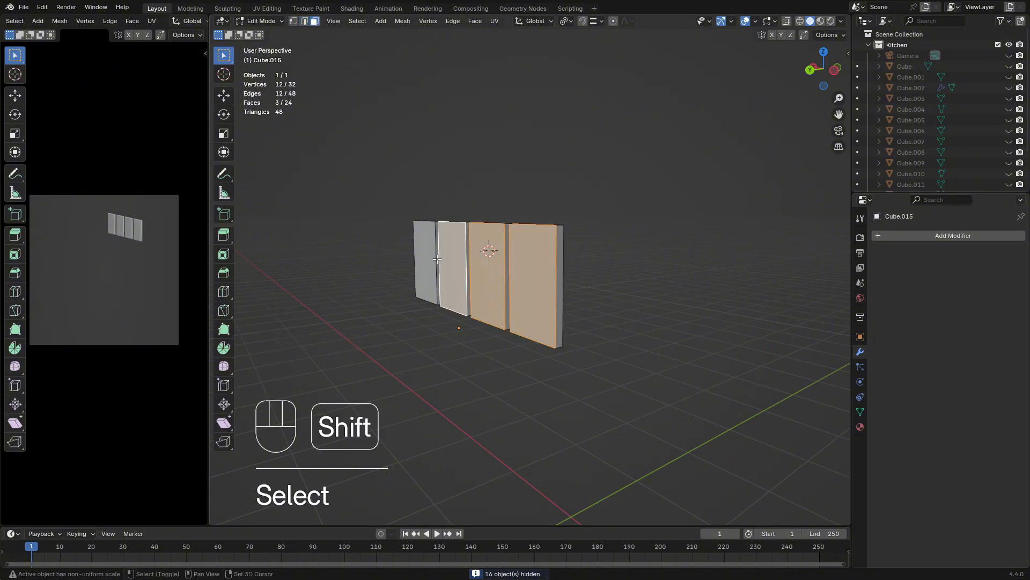
shift+click(422, 251)
middle_drag(424, 252, 529, 246)
key(x)
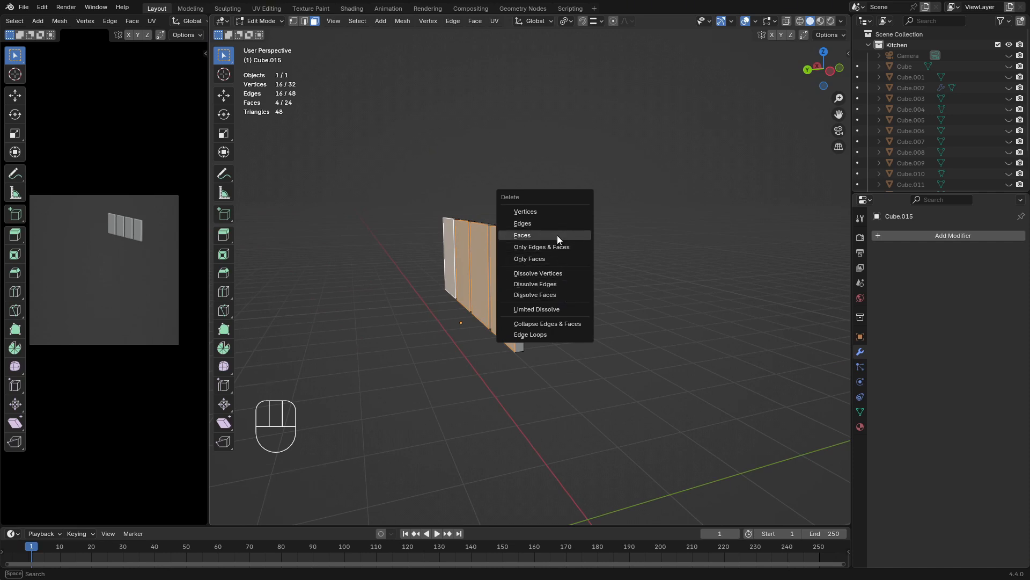
click(557, 235)
Reveal the hidden objects and scale the entire door panel mesh down uniformly to about 0.96
key(Tab)
middle_drag(621, 267, 541, 285)
key(alt+h)
click(539, 282)
key(s)
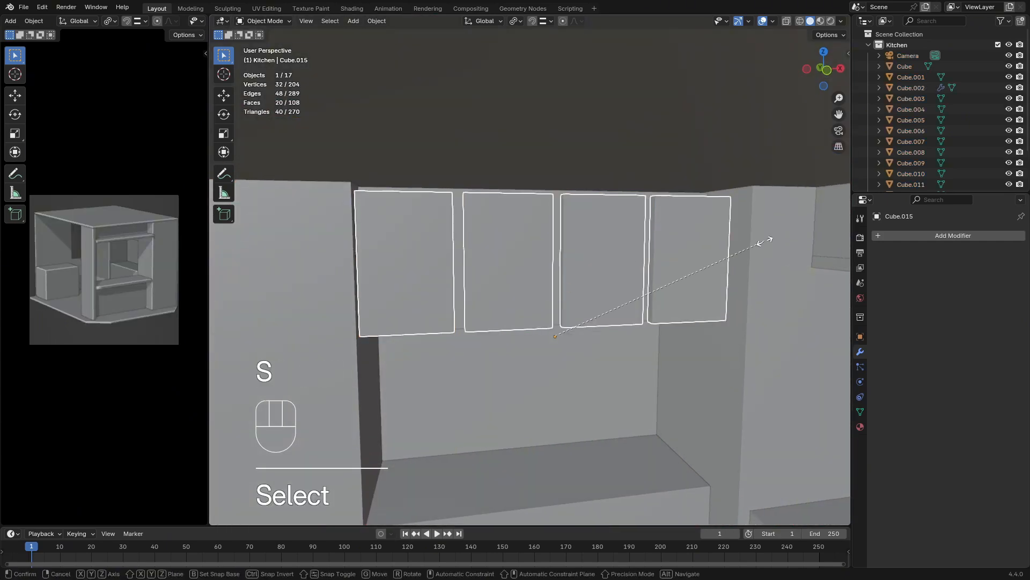
key(Escape)
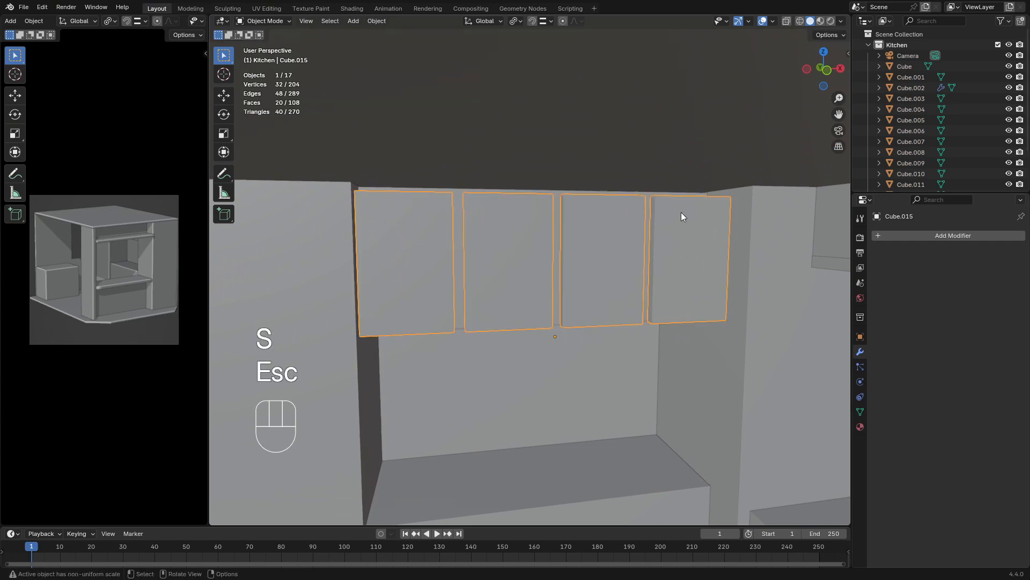
key(Tab)
key(a)
key(s)
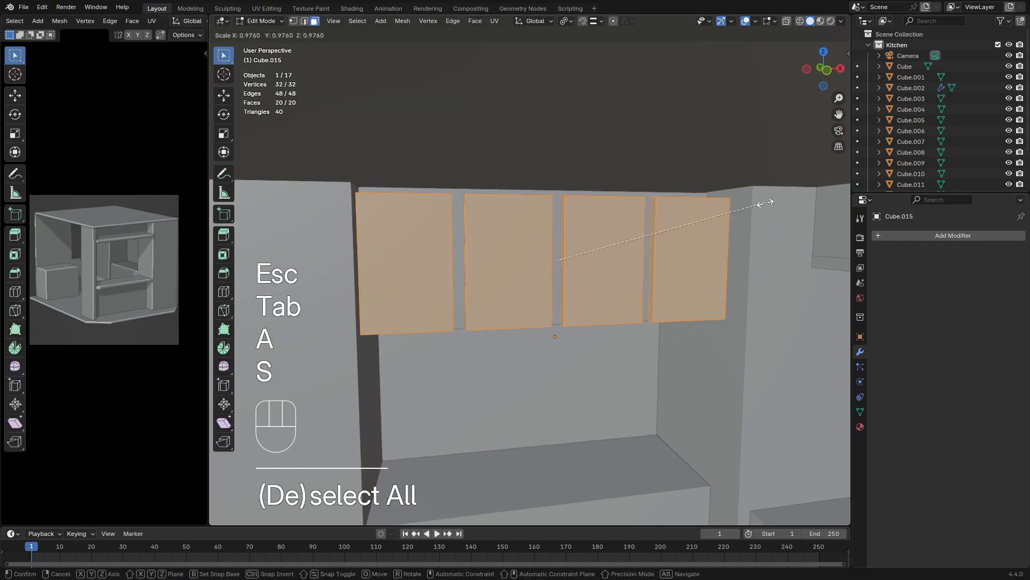
click(758, 203)
Scale the door panel mesh along the Z axis to about 0.98
key(s)
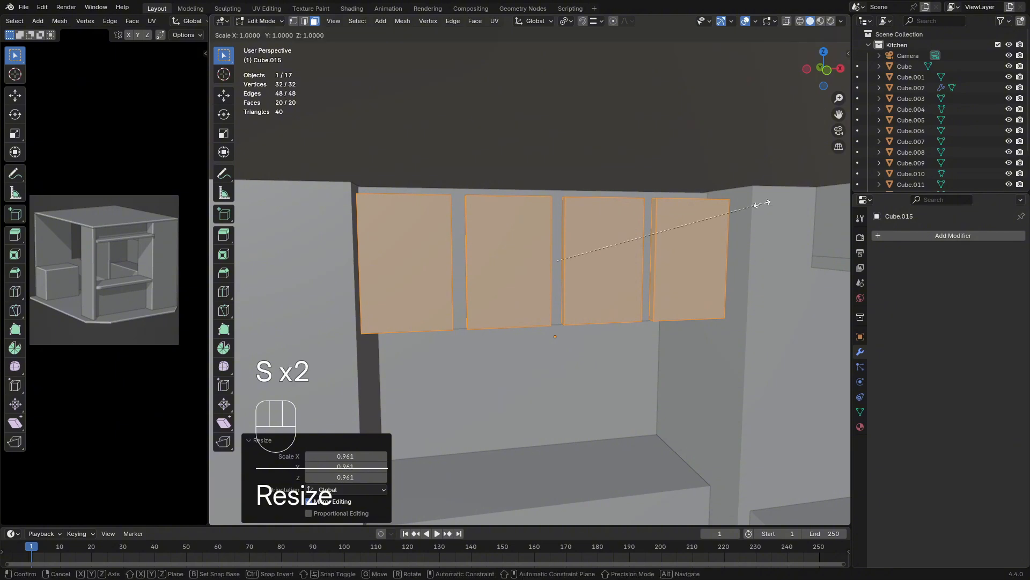
key(x)
key(z)
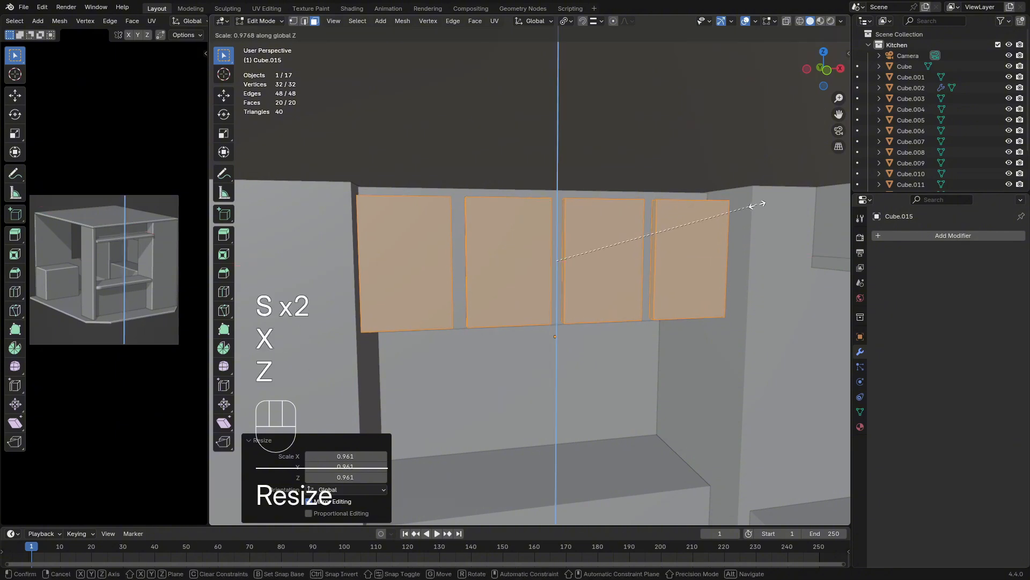
click(757, 204)
Try to move the door panels object along the Y axis towards the cabinet's front
key(Tab)
key(g)
key(y)
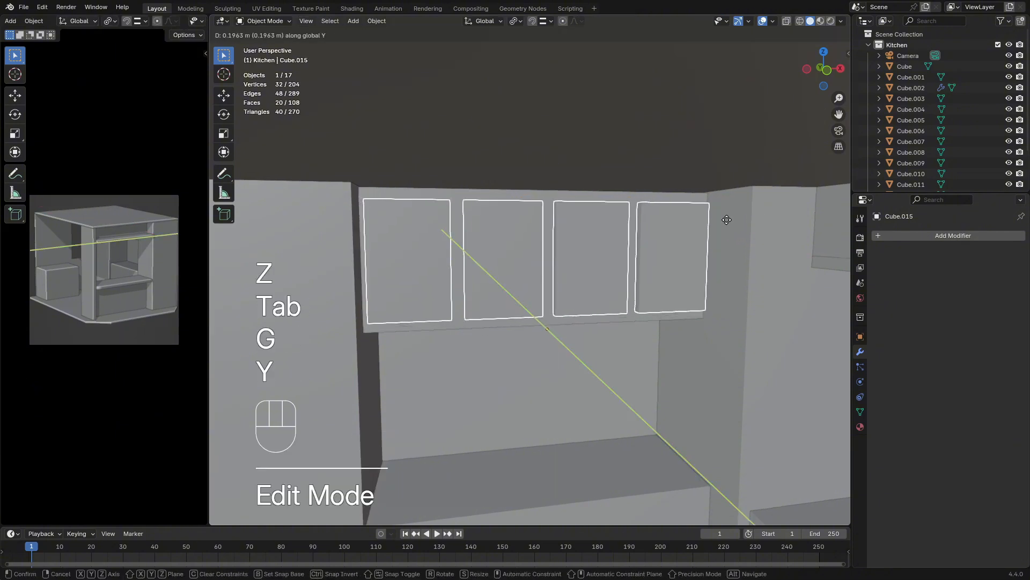
key(shift)
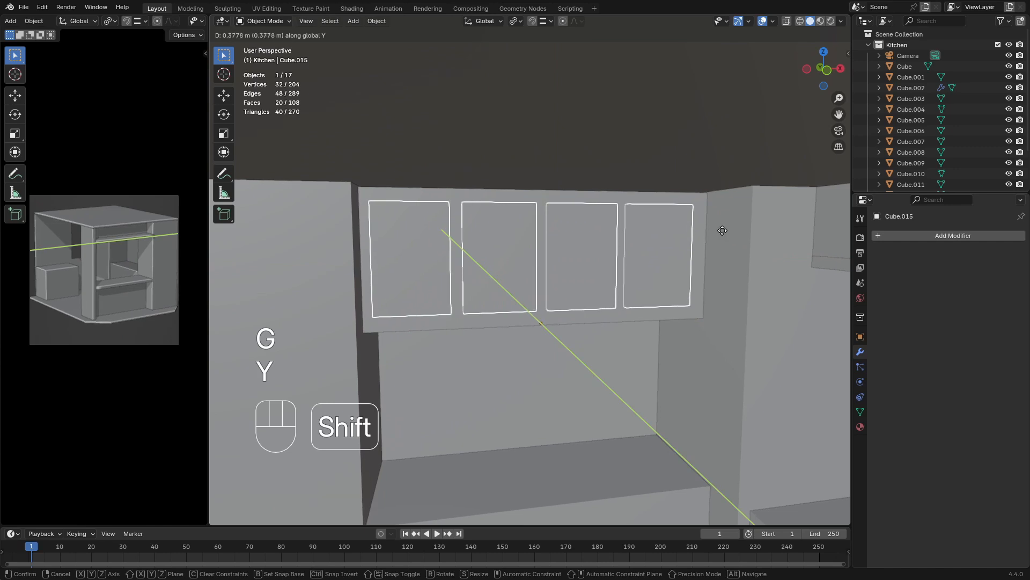
click(703, 253)
click(623, 375)
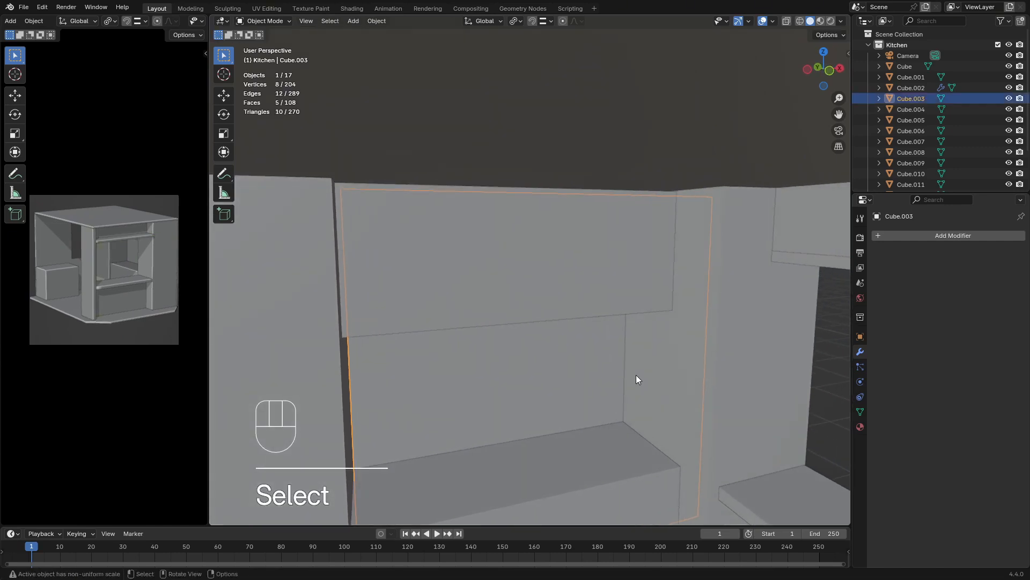
key(Tab)
key(Tab)
Hide the cabinet body temporarily and move the door panels along Y so they stand in front of it
click(583, 276)
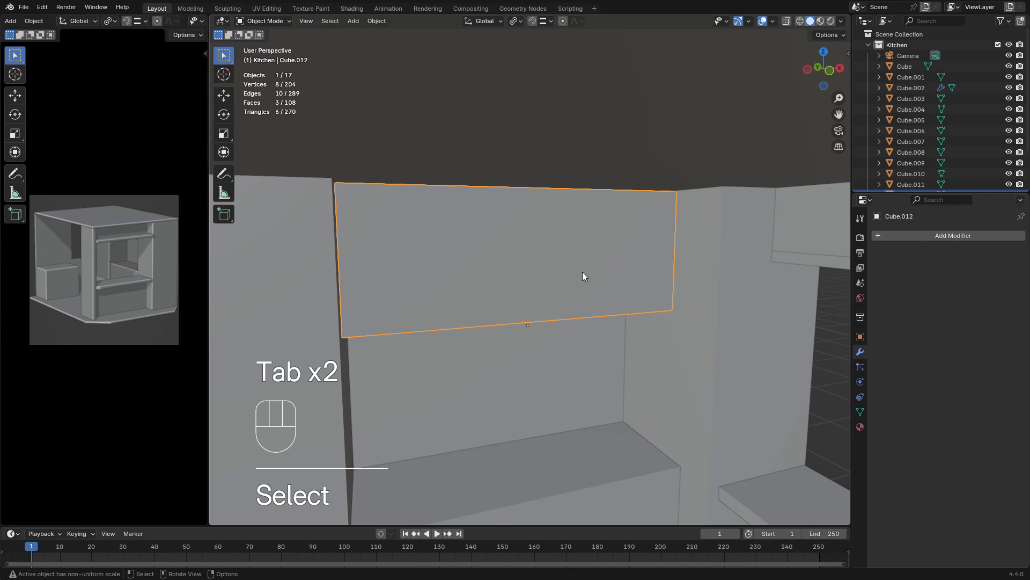
key(h)
click(577, 267)
key(g)
key(x)
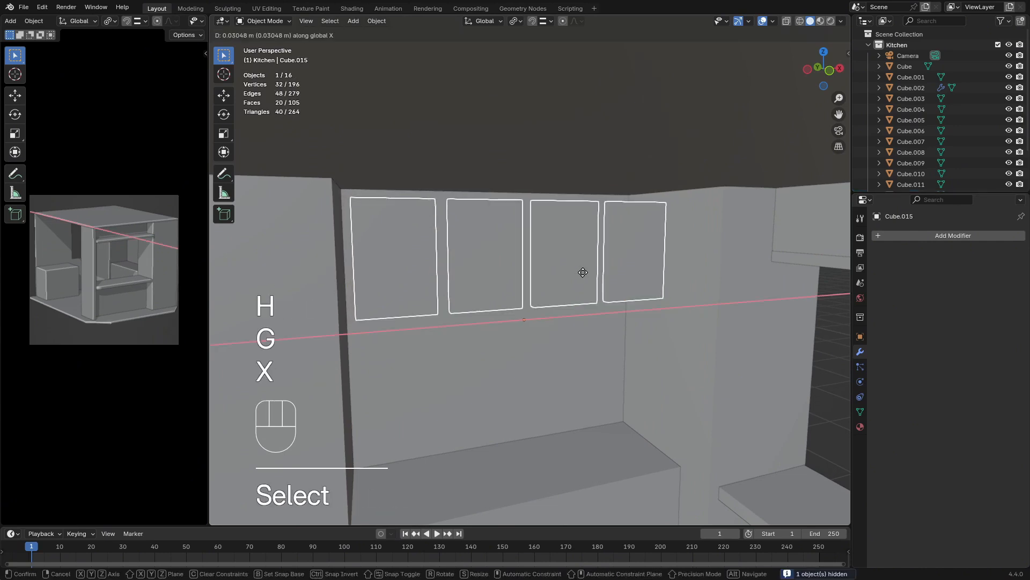
key(y)
click(599, 307)
key(alt+h)
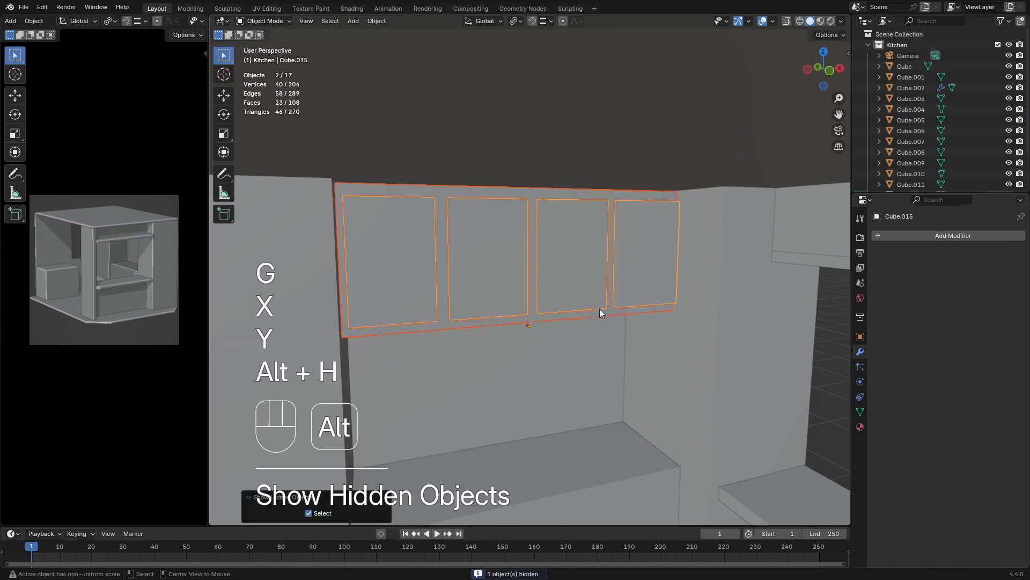
Enable Cavity shading in the viewport and nudge the door panels along Y closer to the cabinet's front
click(840, 21)
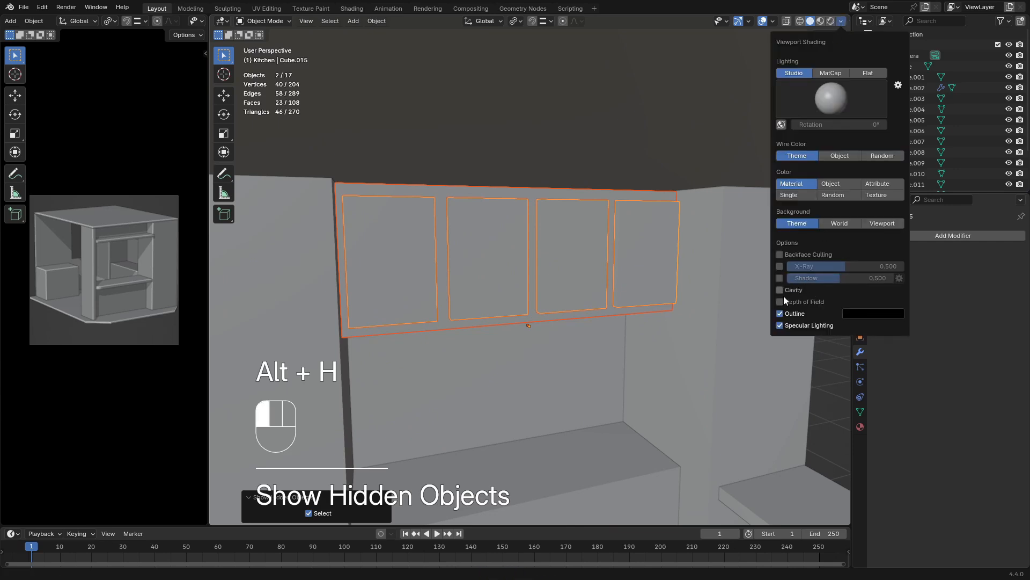
click(578, 297)
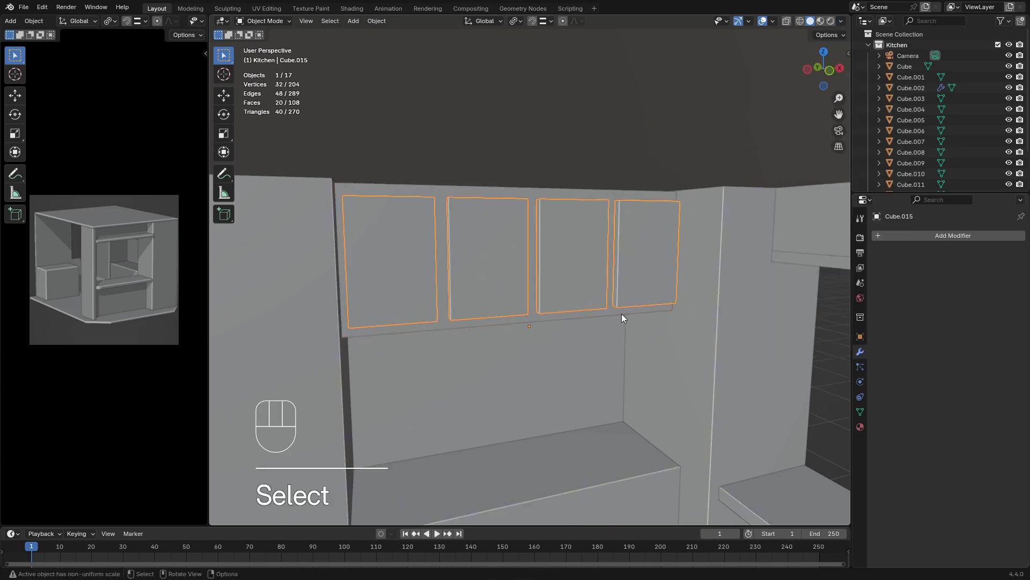
middle_drag(622, 313, 597, 233)
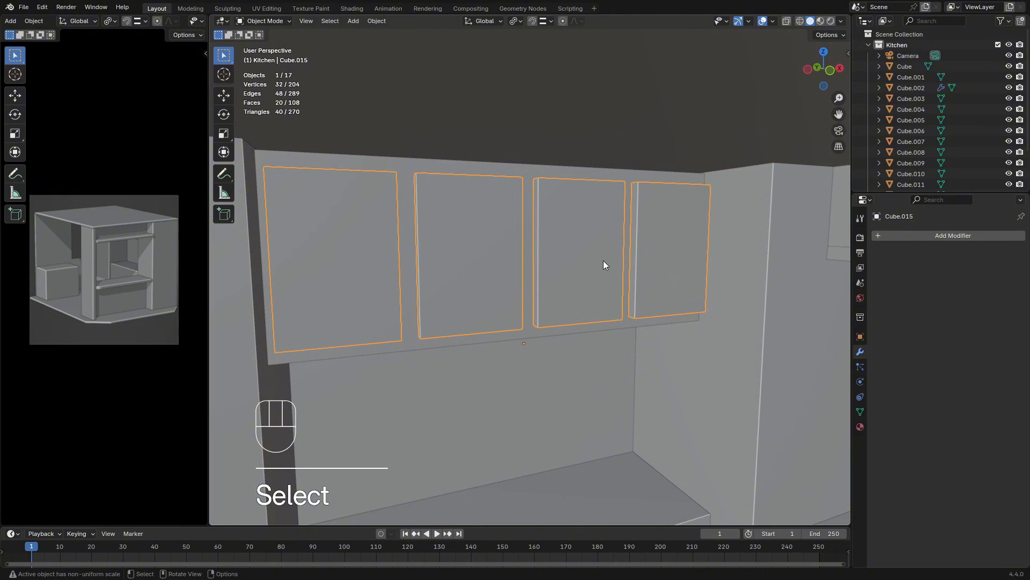
key(g)
key(y)
key(shift)
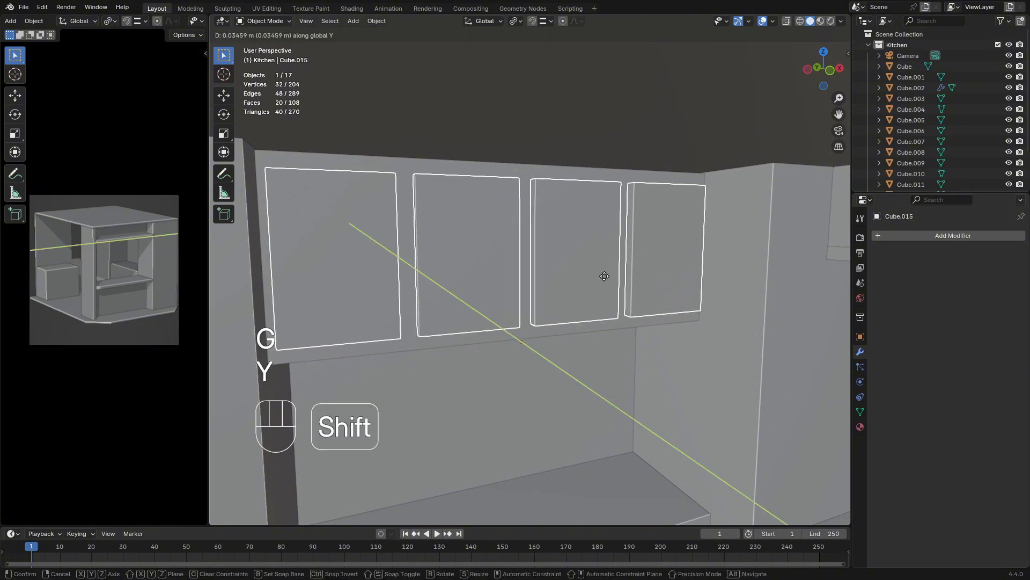
click(623, 387)
click(607, 411)
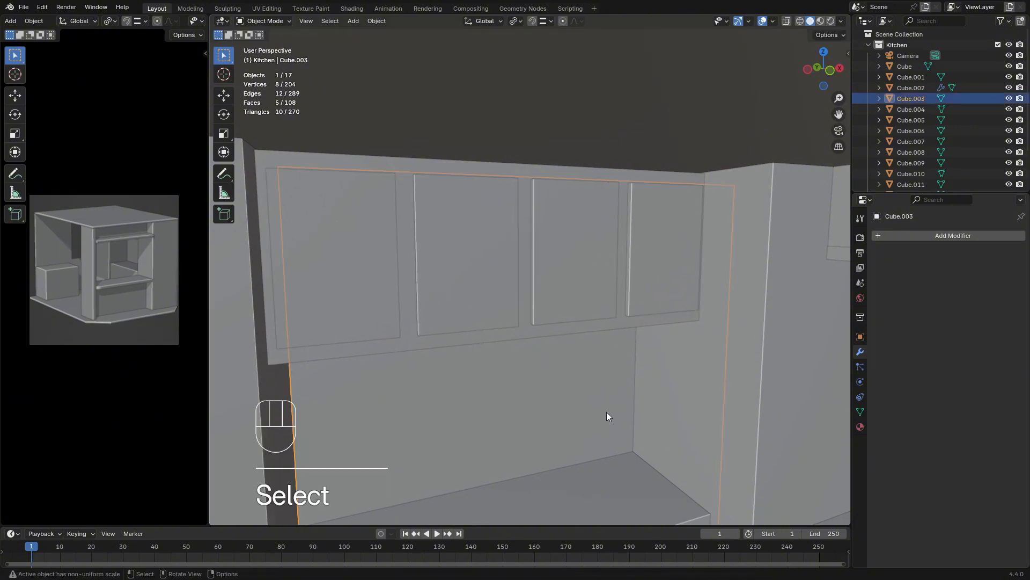
Examine the whole kitchen block-out from outside, checking the upper cabinet's placement against the walls and shelves
scroll(580, 388, down, 2)
scroll(566, 388, down, 5)
middle_drag(551, 388, 716, 433)
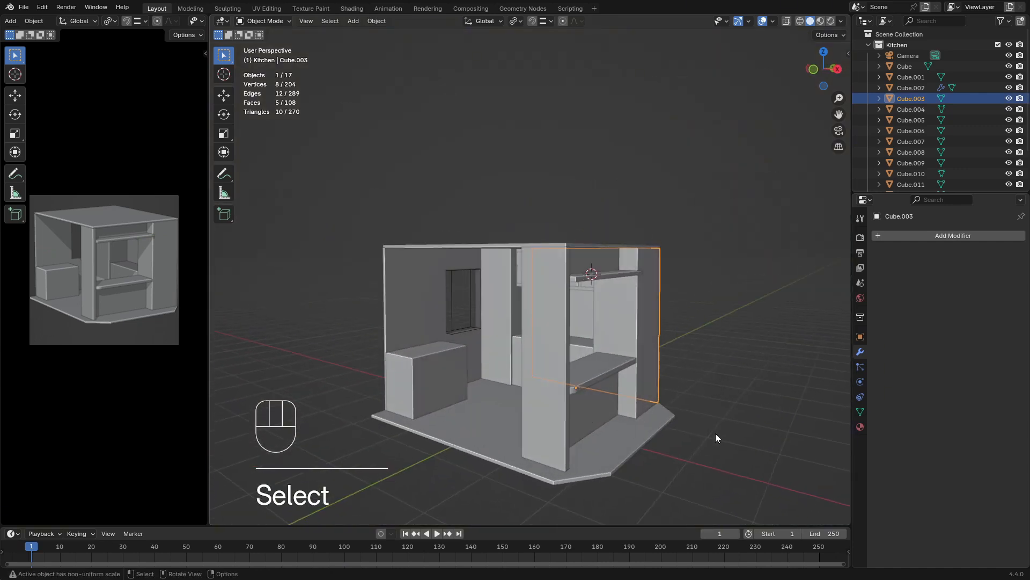
click(703, 419)
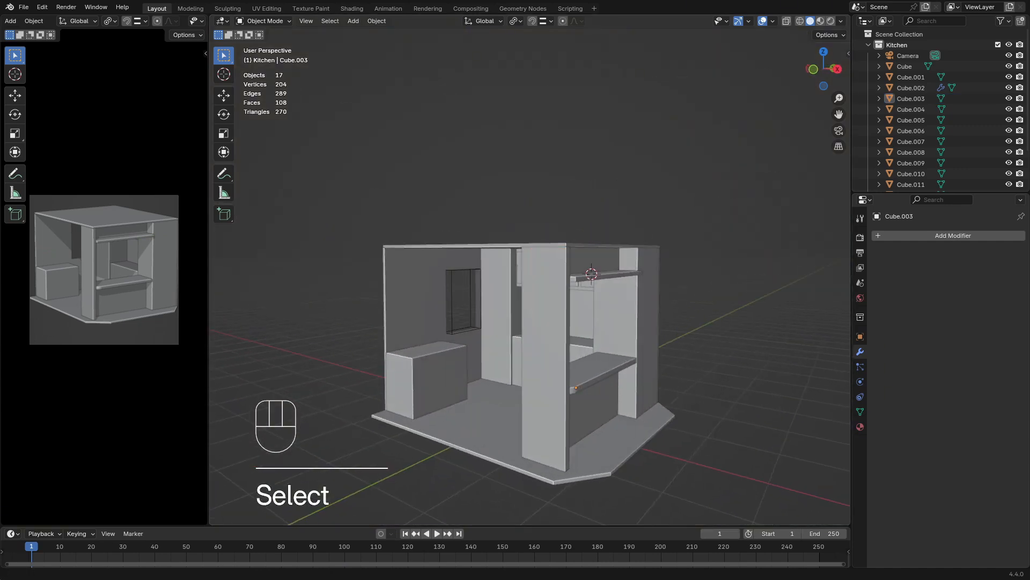
middle_drag(565, 366, 576, 388)
scroll(613, 341, up, 3)
middle_drag(577, 388, 580, 387)
scroll(578, 385, up, 3)
shift+middle_drag(573, 377, 513, 377)
click(549, 328)
scroll(574, 354, down, 4)
scroll(430, 345, down, 5)
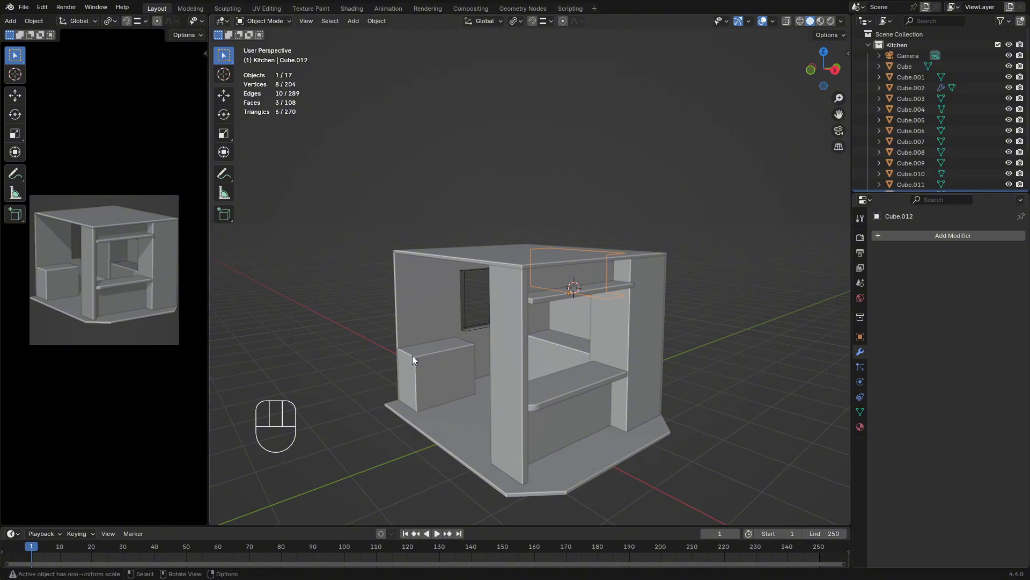
Apply the Boolean Difference modifier on the window wall and delete the leftover cutter cube
middle_drag(462, 346, 401, 319)
scroll(491, 344, up, 6)
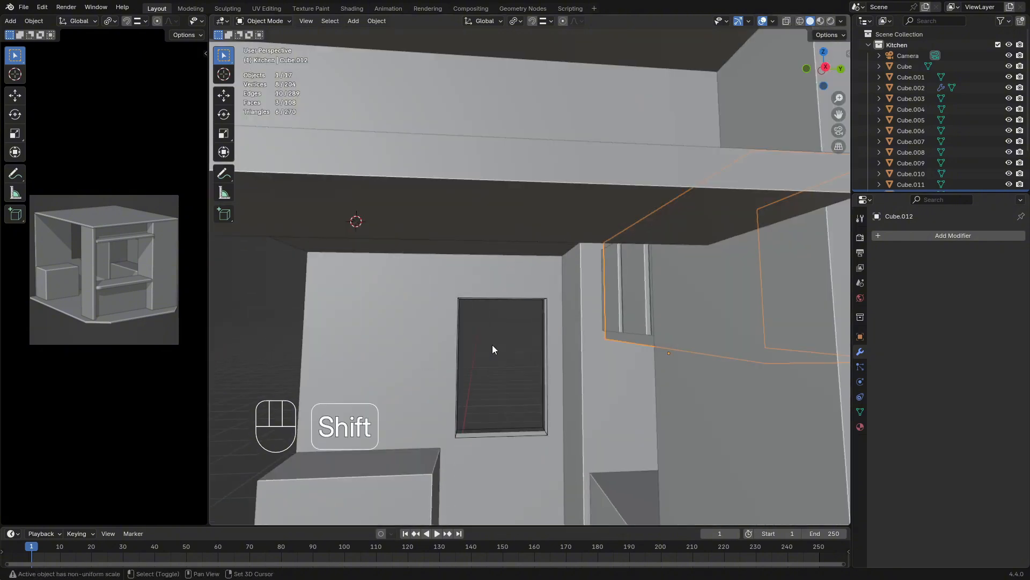
shift+middle_drag(492, 344, 509, 328)
click(475, 343)
middle_drag(494, 375, 542, 343)
click(430, 315)
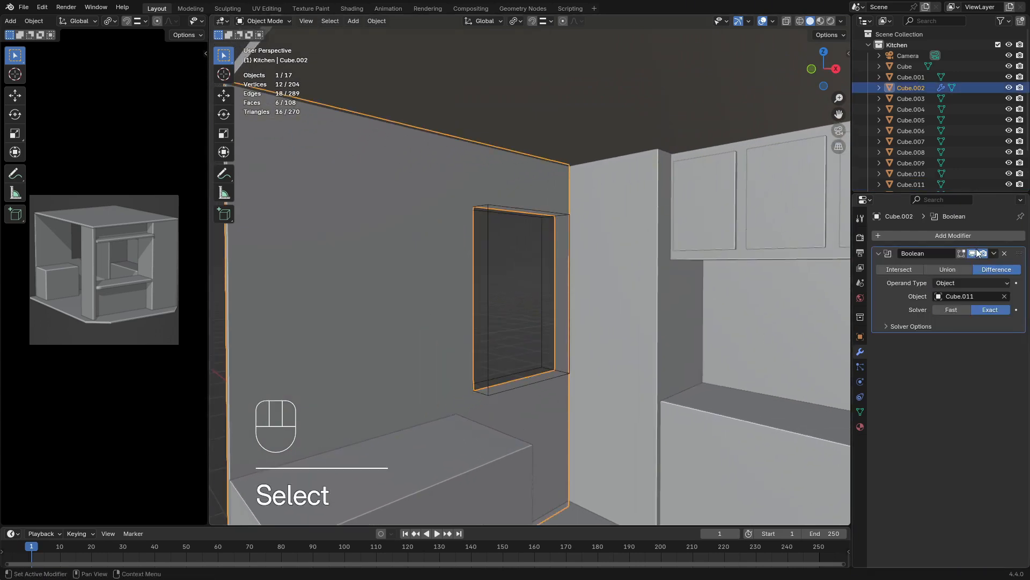
click(995, 254)
click(956, 268)
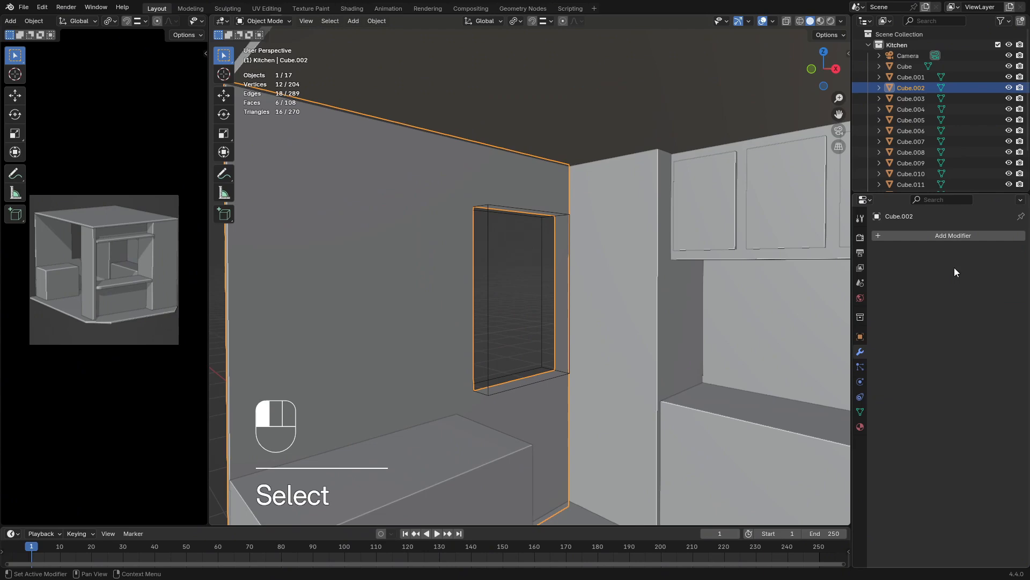
click(488, 300)
key(Delete)
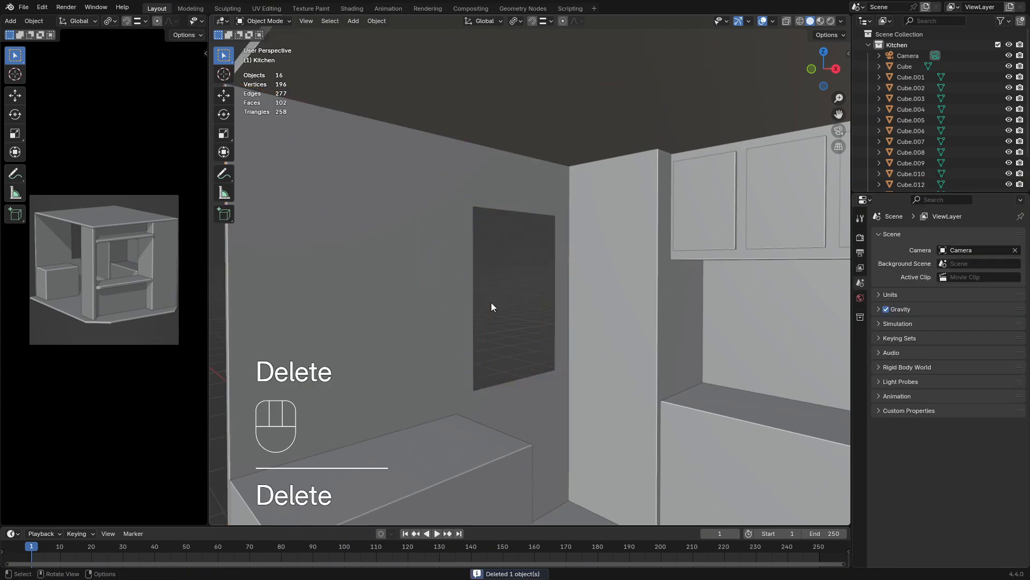
Extrude the edge loop of the wall's window opening about 0.22 m outward along X to give it depth
middle_drag(491, 302, 584, 318)
click(472, 293)
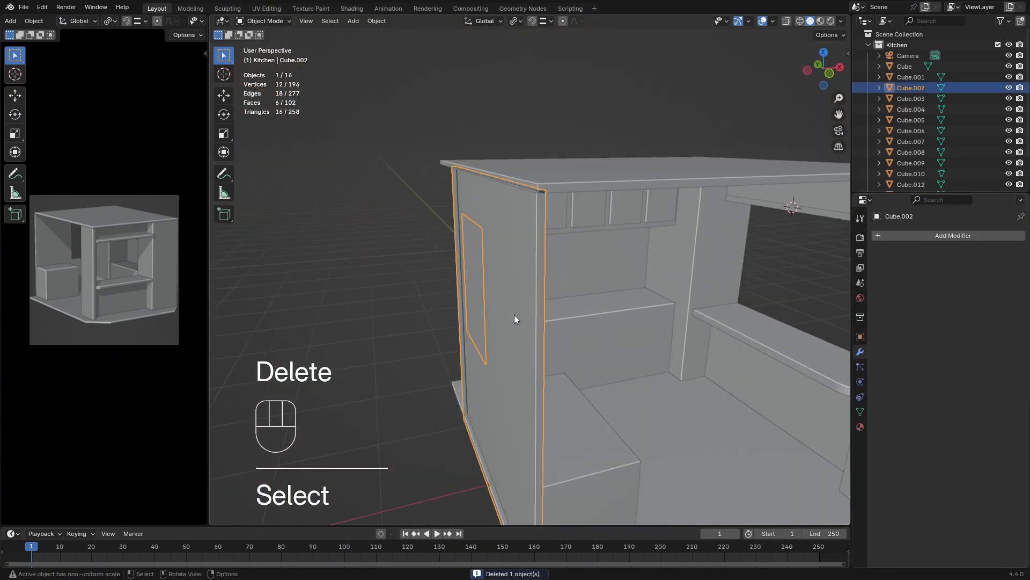
middle_drag(515, 319, 566, 321)
key(Tab)
middle_drag(506, 299, 553, 290)
click(304, 21)
alt+click(546, 263)
alt+shift+click(555, 288)
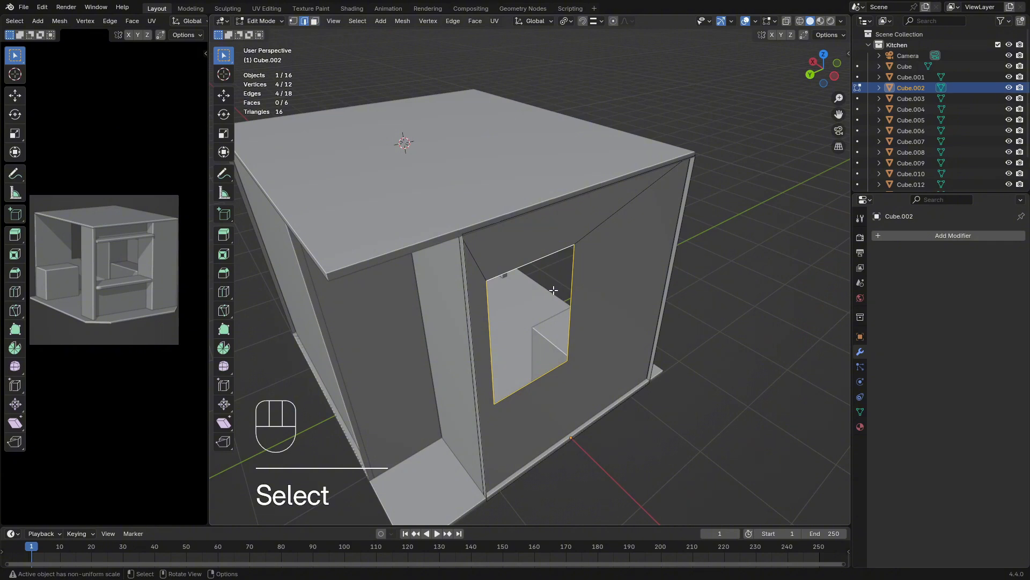
key(e)
key(x)
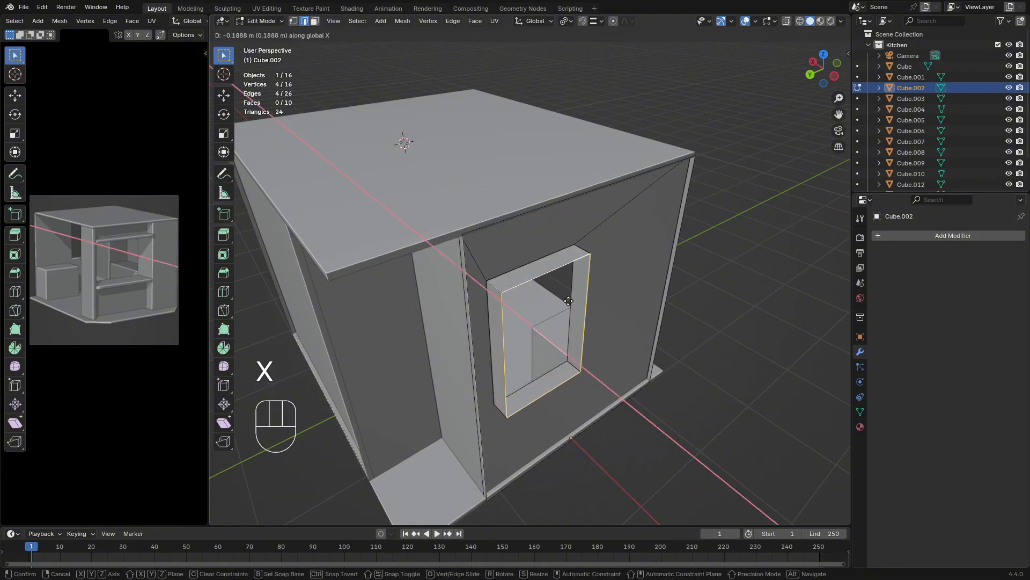
click(570, 303)
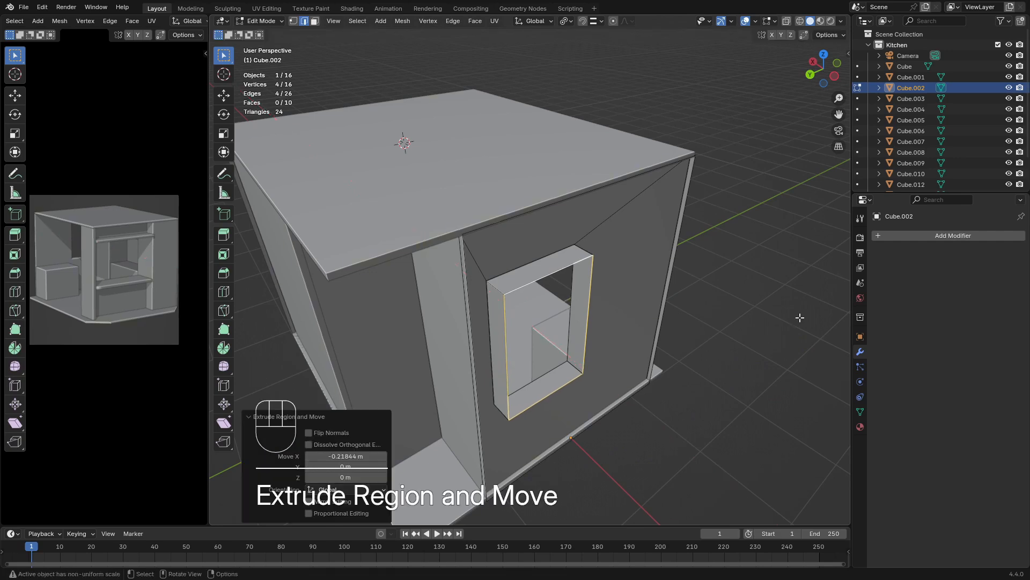
key(Tab)
Duplicate the four interior edges of the window opening in place and separate them into their own object
middle_drag(748, 304, 534, 288)
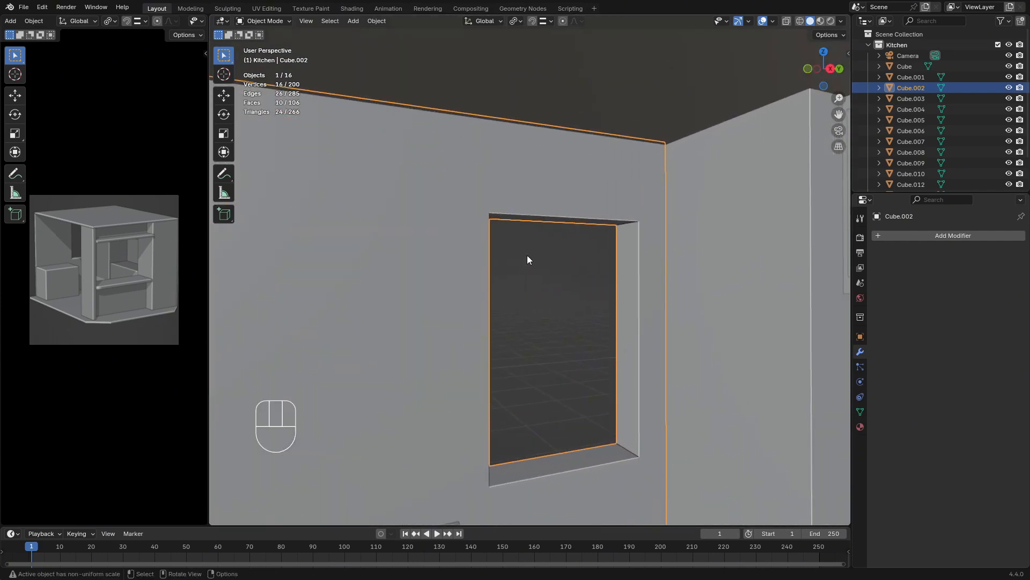
key(Tab)
alt+click(523, 215)
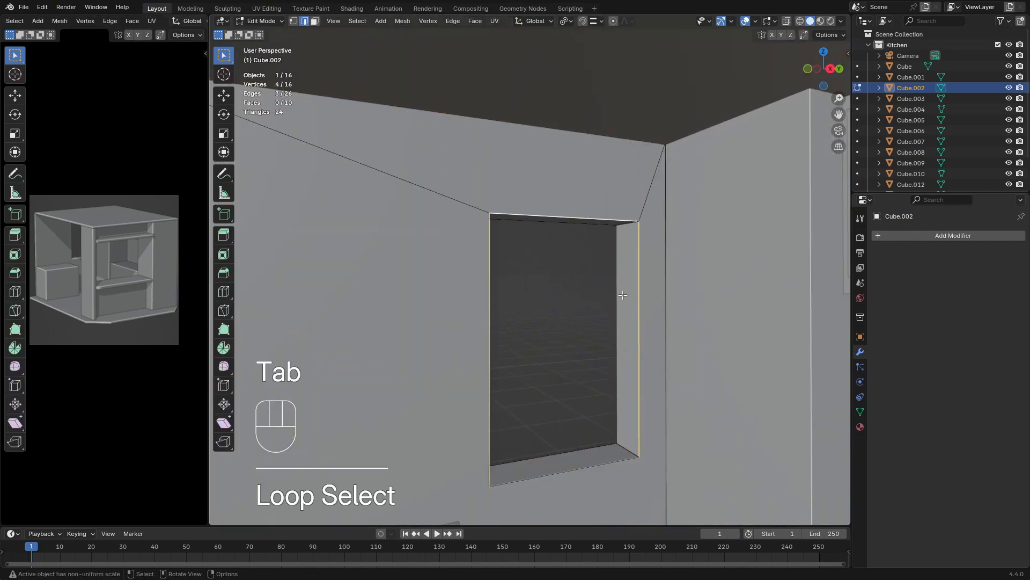
middle_drag(623, 296, 613, 292)
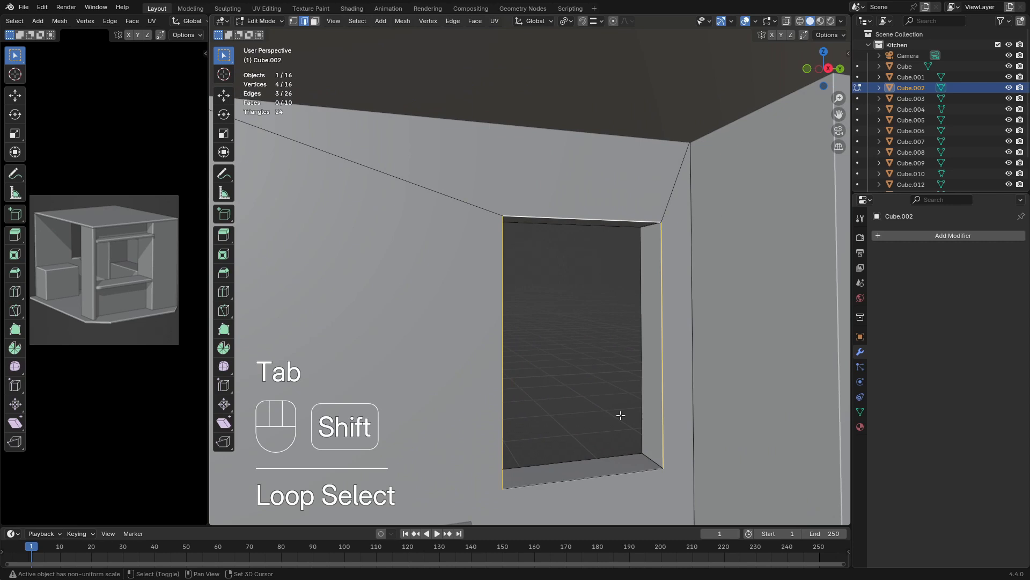
shift+click(598, 477)
middle_drag(581, 324, 619, 316)
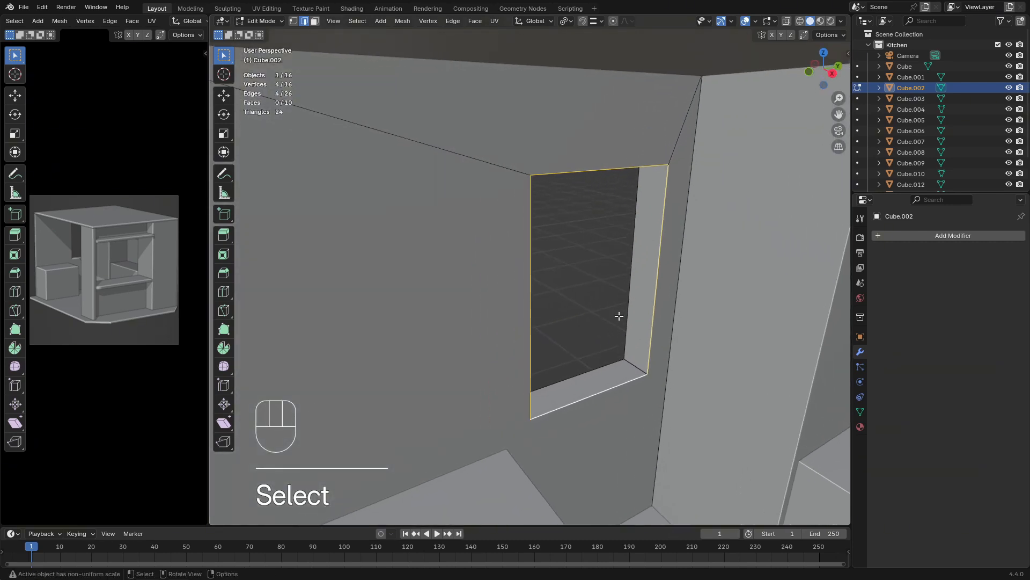
key(shift+d)
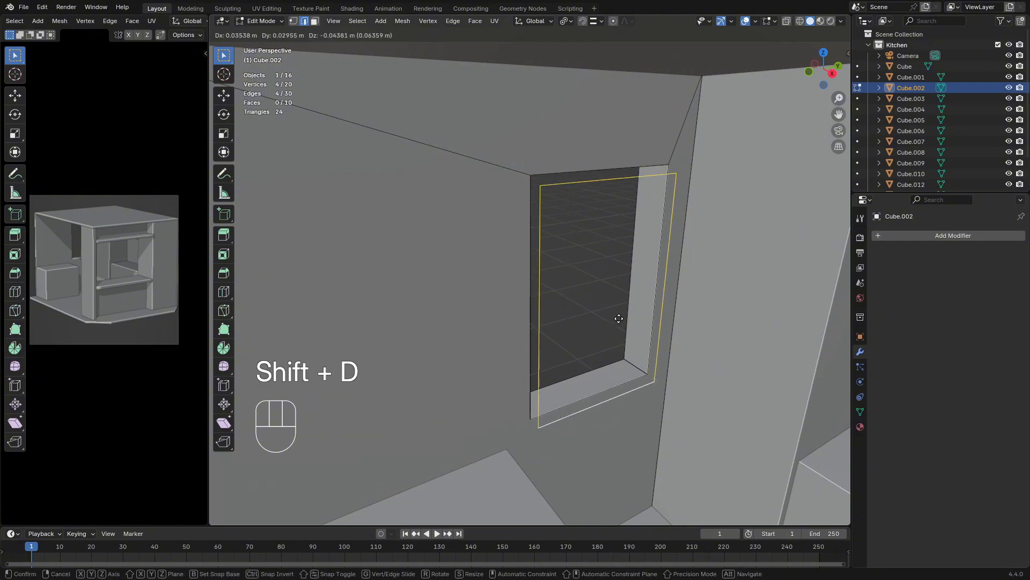
key(Escape)
key(p)
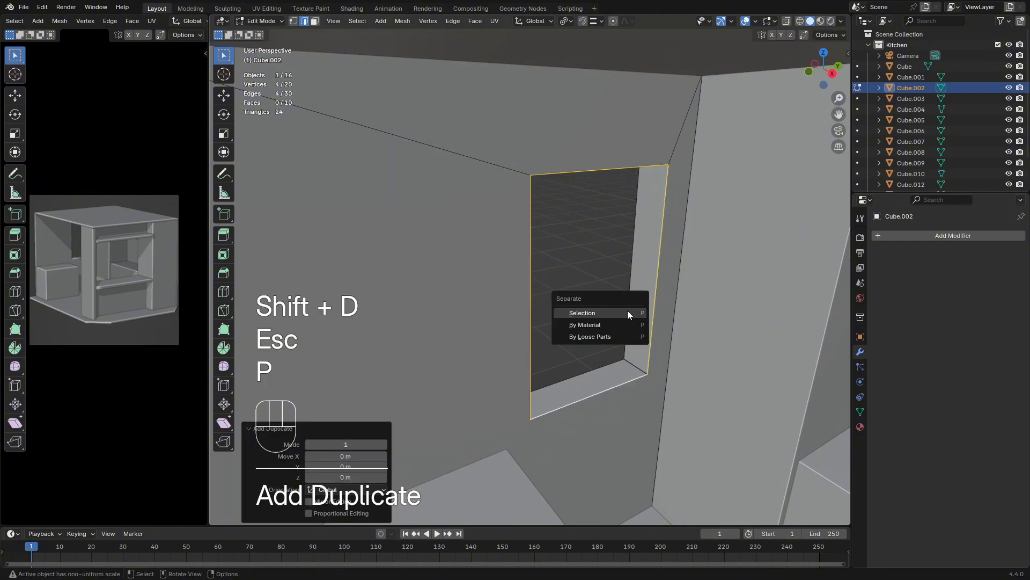
click(628, 312)
key(Tab)
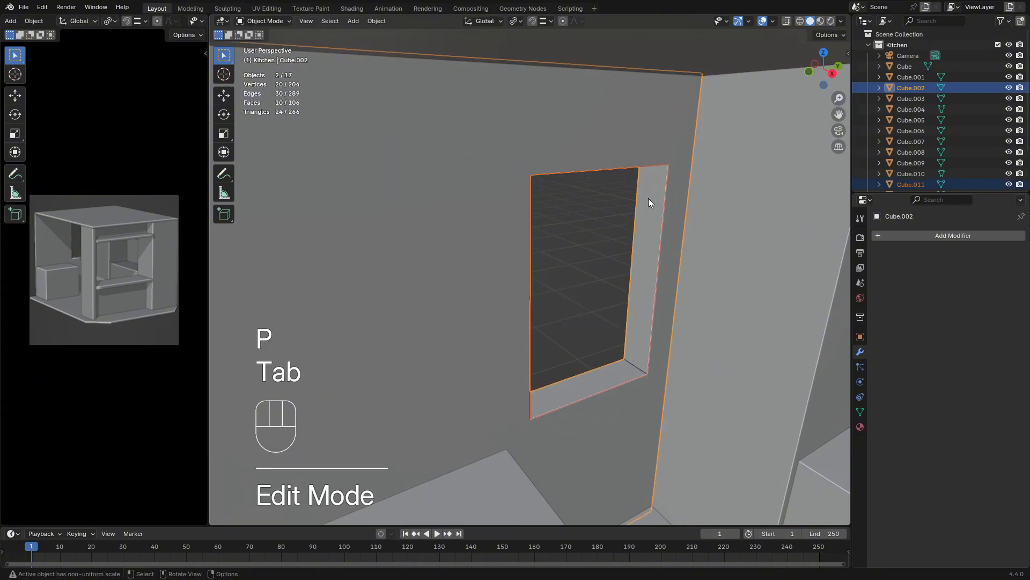
Select only the separated window outline and apply its rotation and scale
click(627, 167)
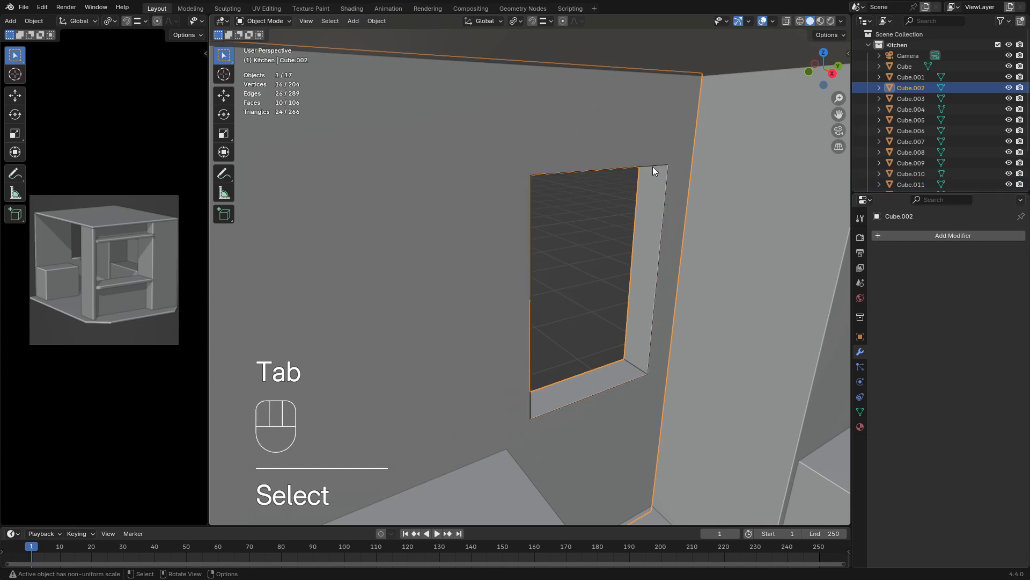
click(667, 182)
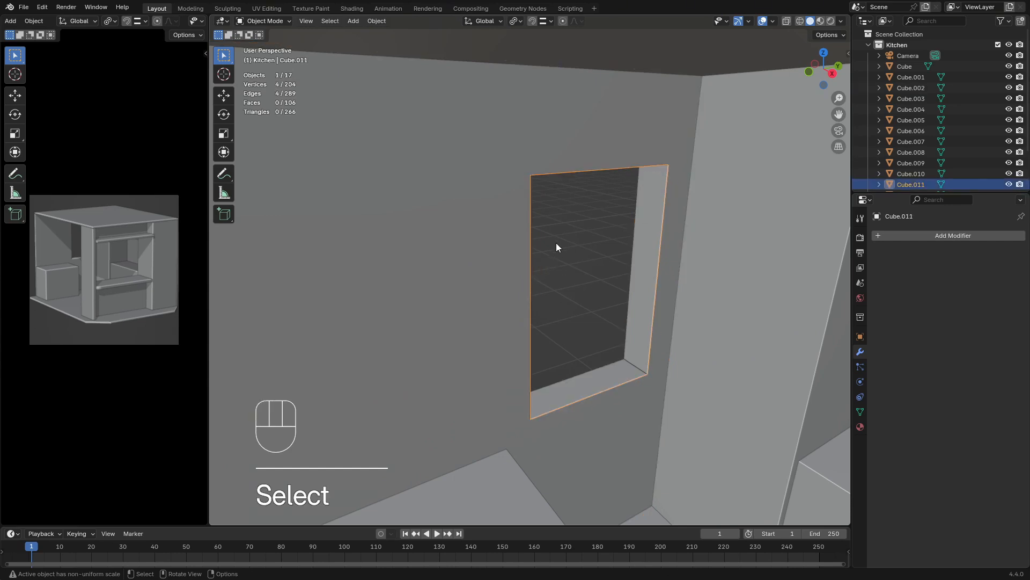
middle_drag(556, 247, 573, 249)
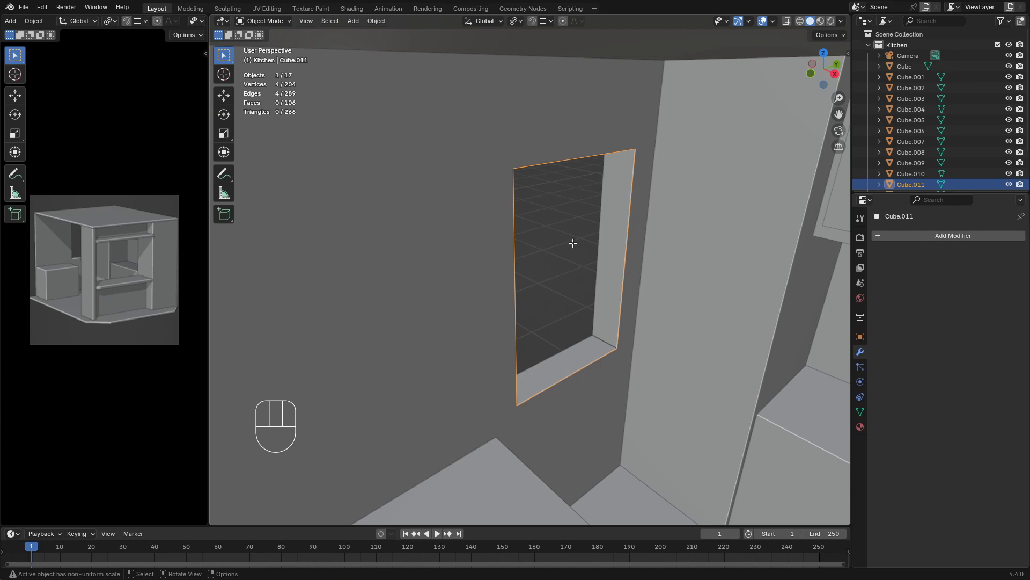
key(Tab)
key(a)
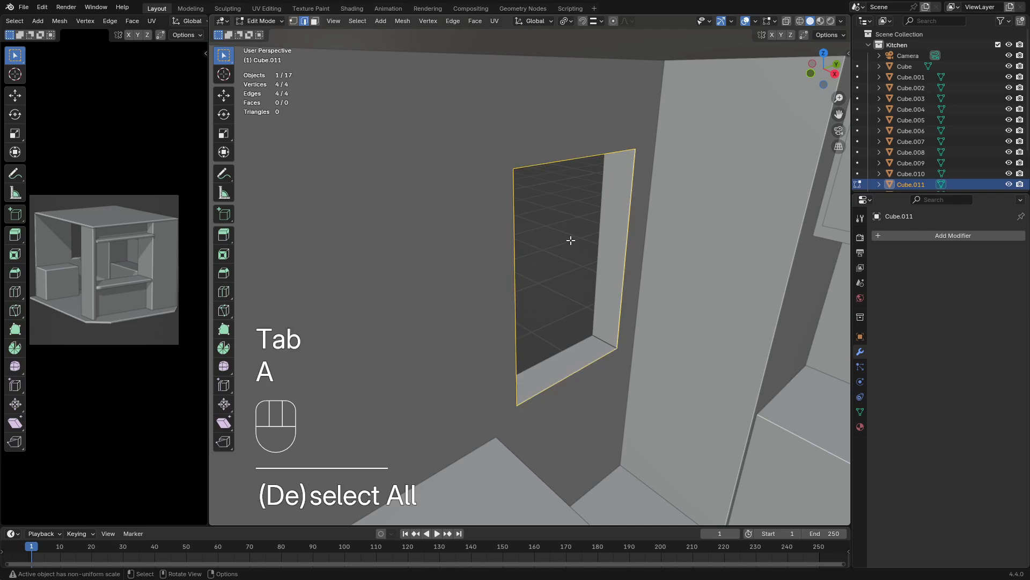
middle_drag(686, 210, 655, 200)
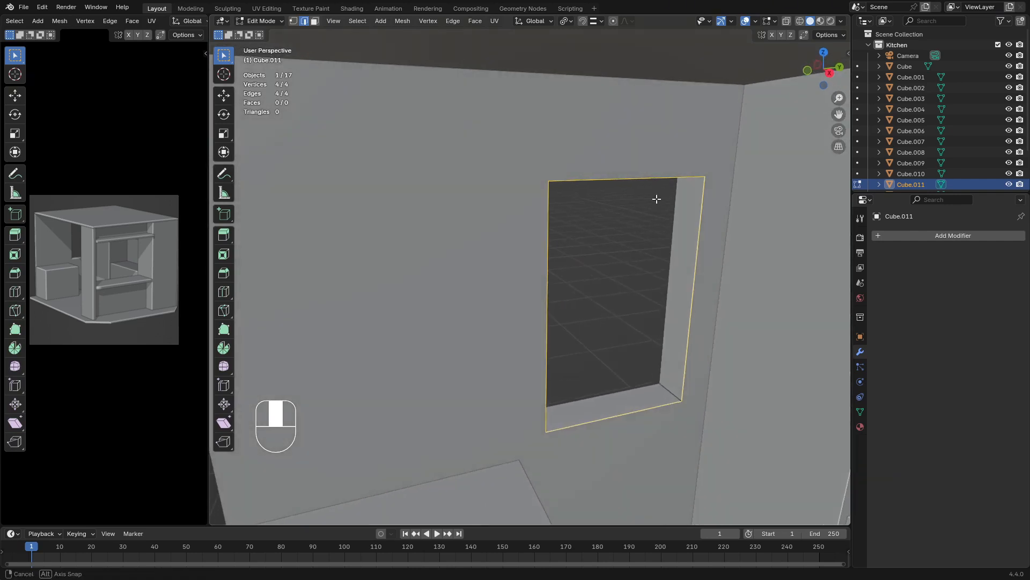
key(Tab)
key(ctrl+a)
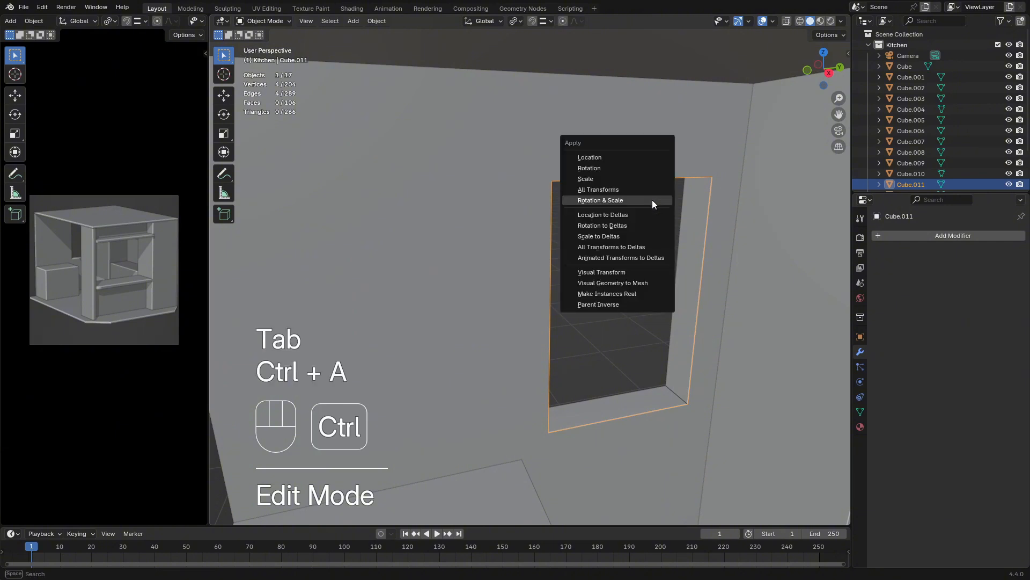
click(652, 200)
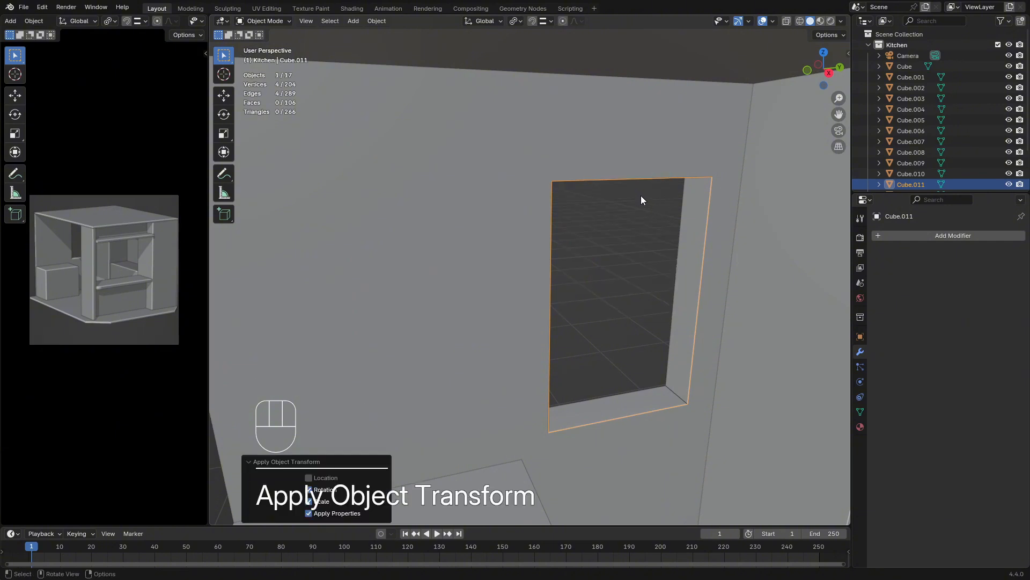
Extrude the window outline's edges and scale them outward by about 1.106 to form a flat frame
key(Tab)
middle_drag(640, 195, 630, 208)
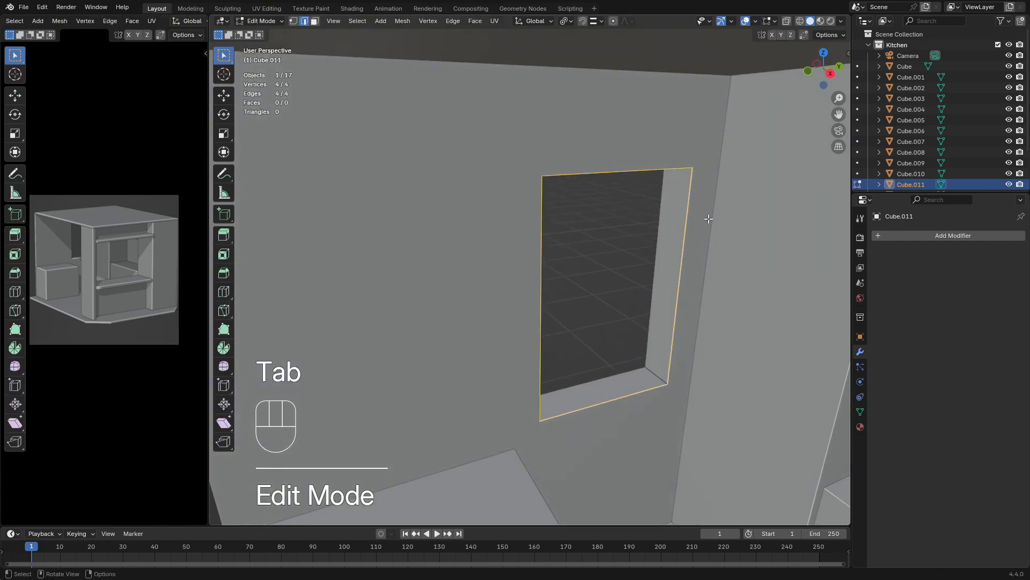
key(e)
key(s)
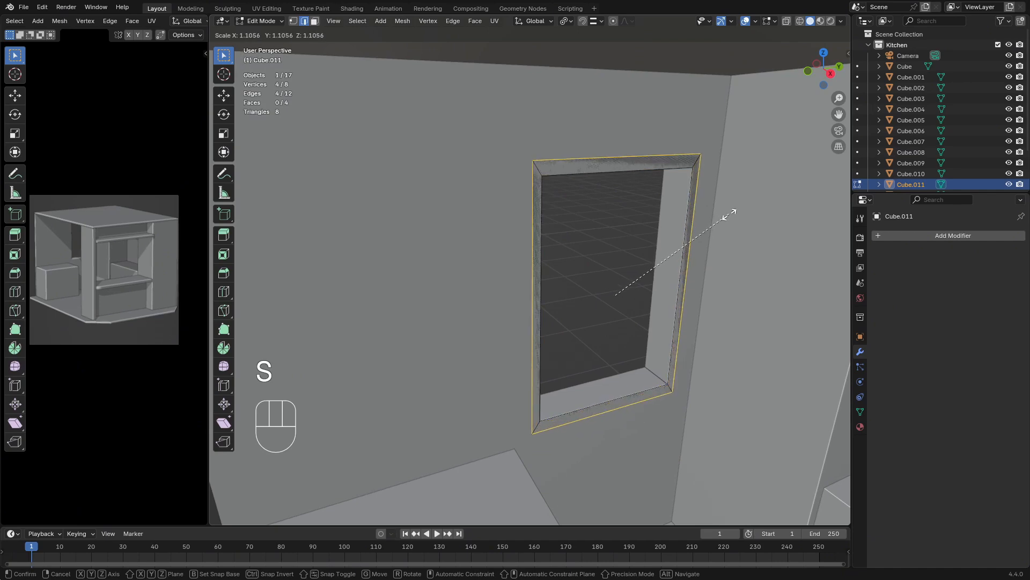
click(731, 214)
Widen the frame's sides by scaling its outer edges along Y by about 1.04 and again by 1.01
middle_drag(722, 218, 735, 249)
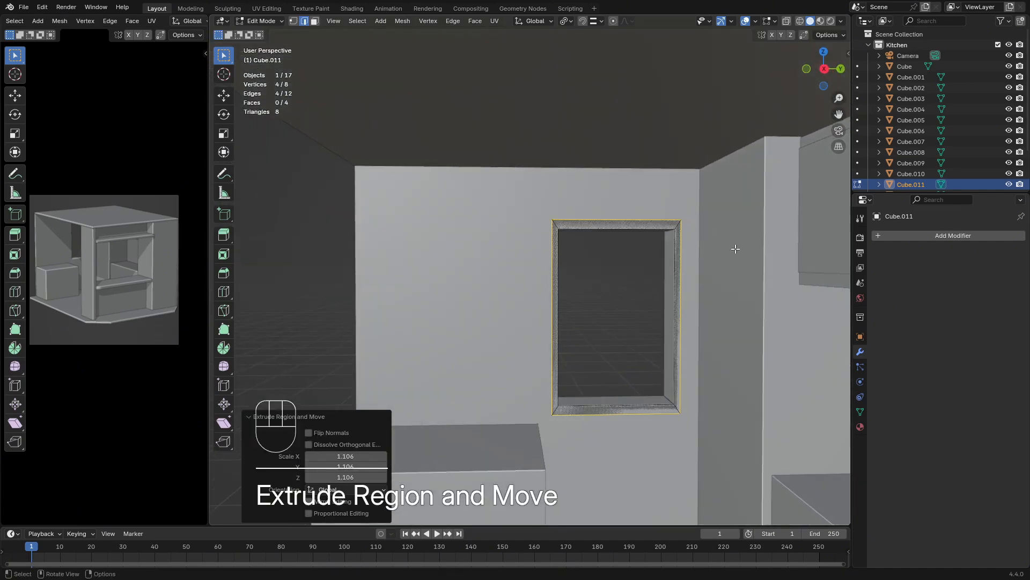
key(s)
key(x)
key(y)
key(shift)
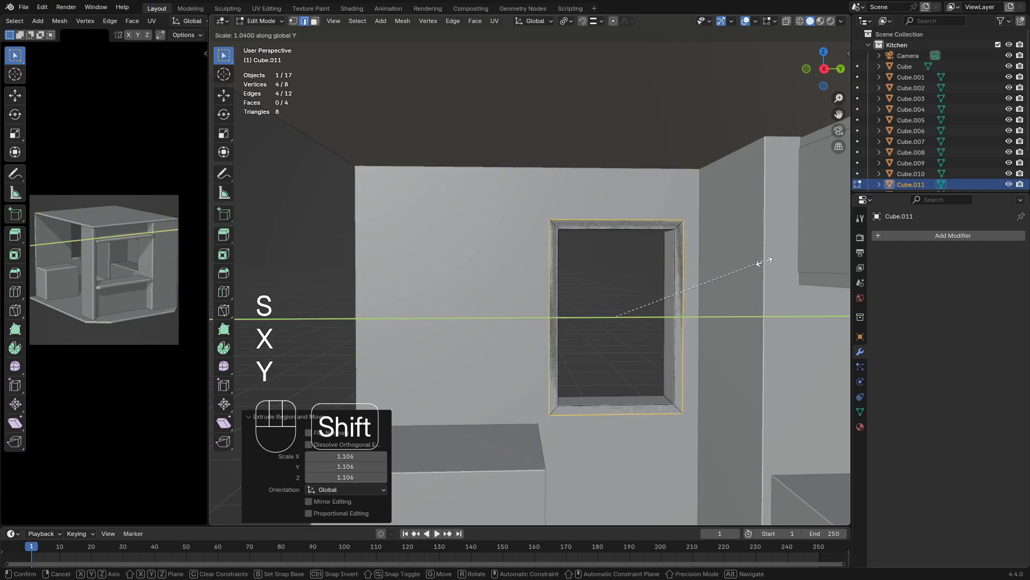
click(763, 265)
key(s)
key(x)
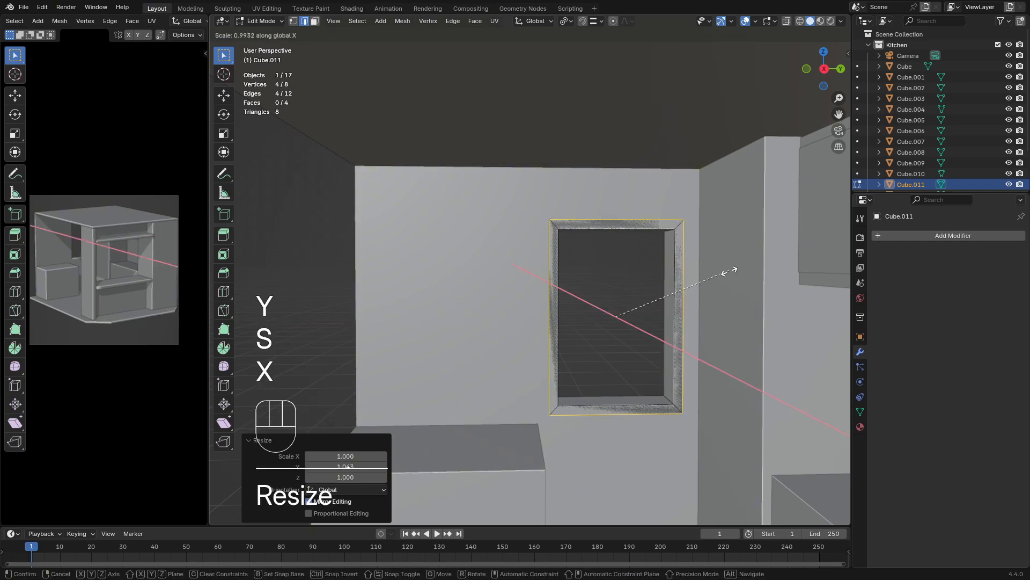
key(y)
key(shift)
click(605, 259)
middle_drag(604, 260, 616, 269)
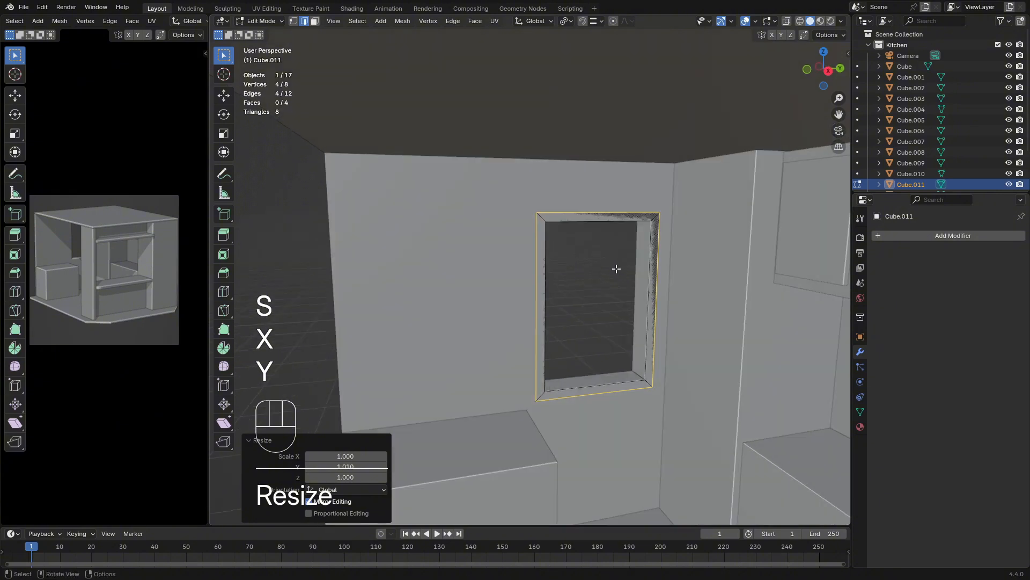
scroll(616, 269, up, 3)
key(Tab)
key(g)
key(y)
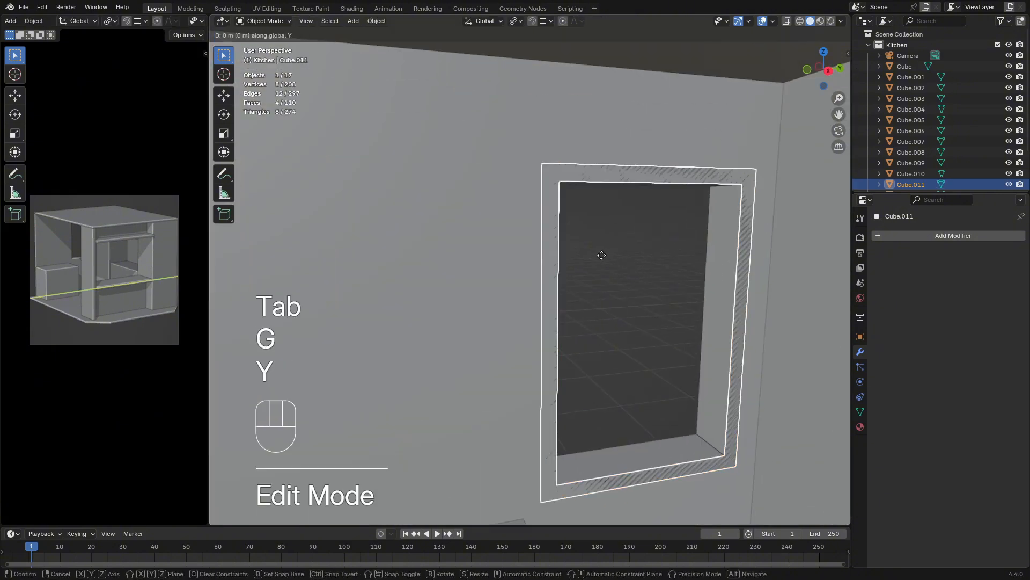
key(x)
key(shift)
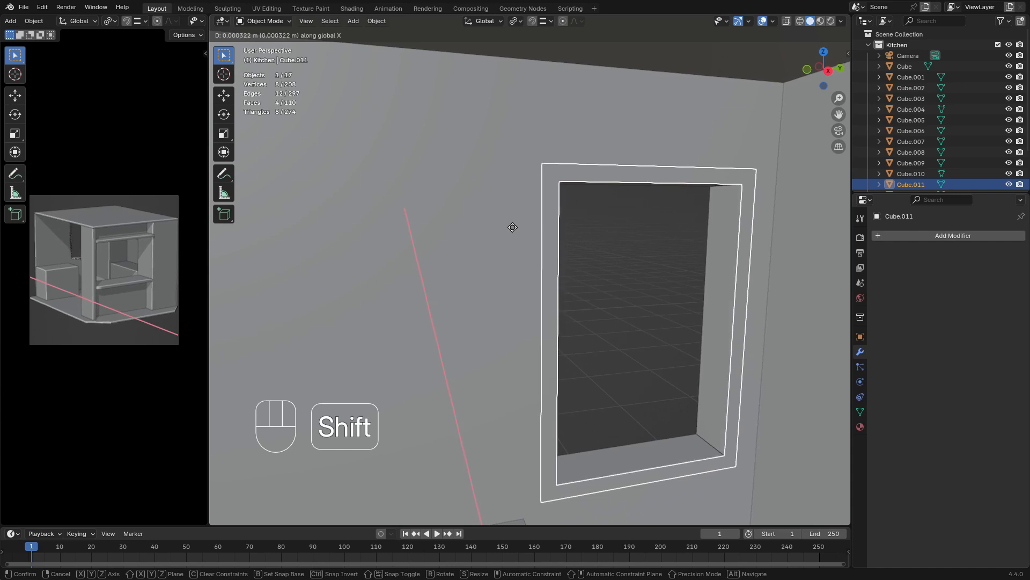
key(Escape)
Extrude all faces of the window frame about 0.045 m along X into the room to thicken it
key(Tab)
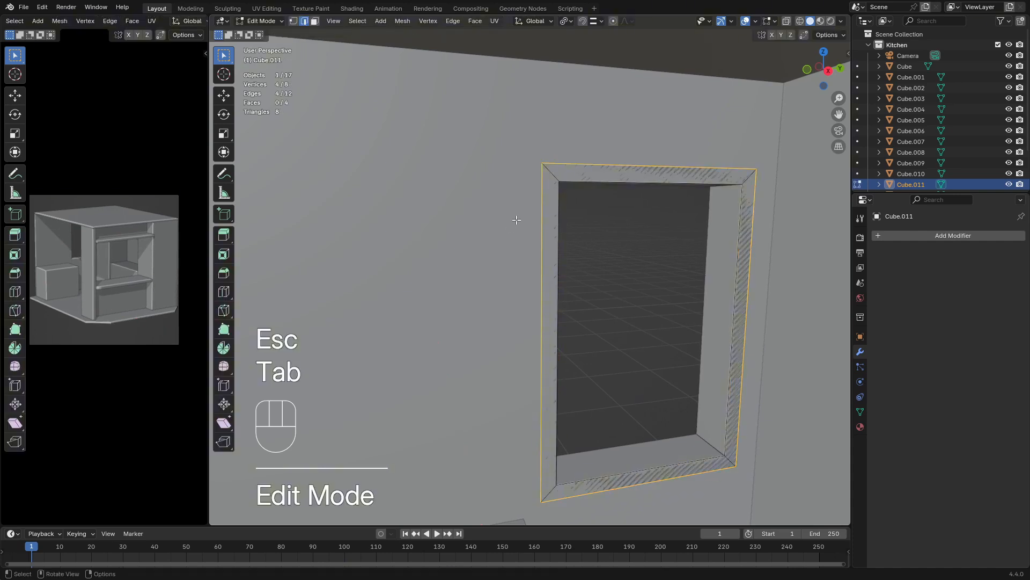
key(a)
click(315, 21)
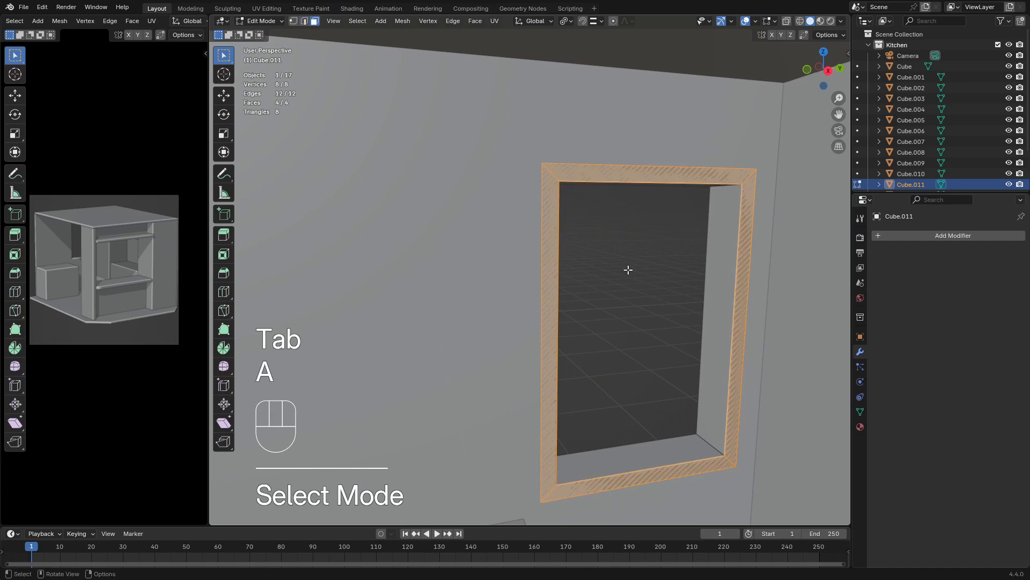
middle_drag(628, 269, 611, 265)
key(e)
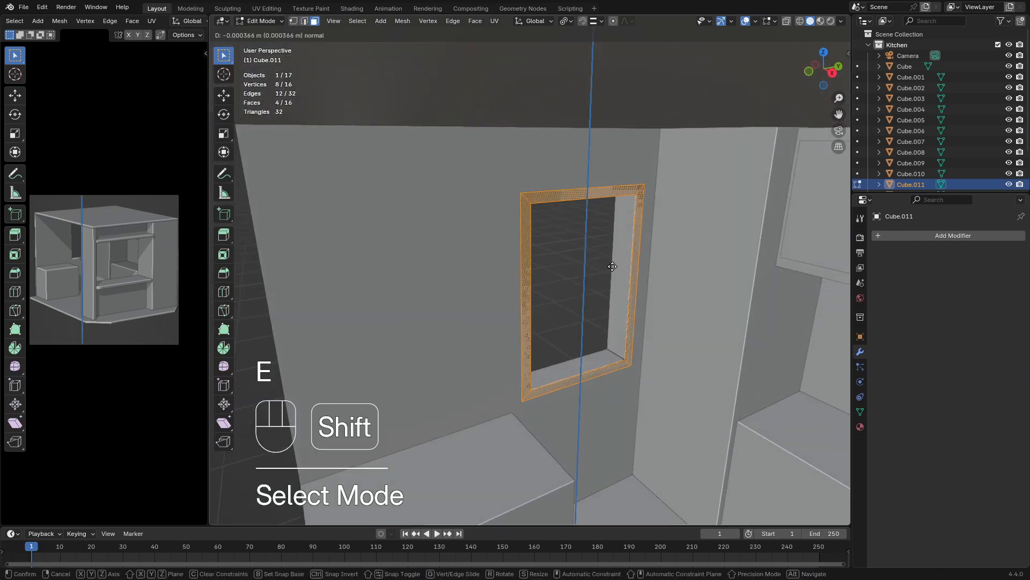
key(x)
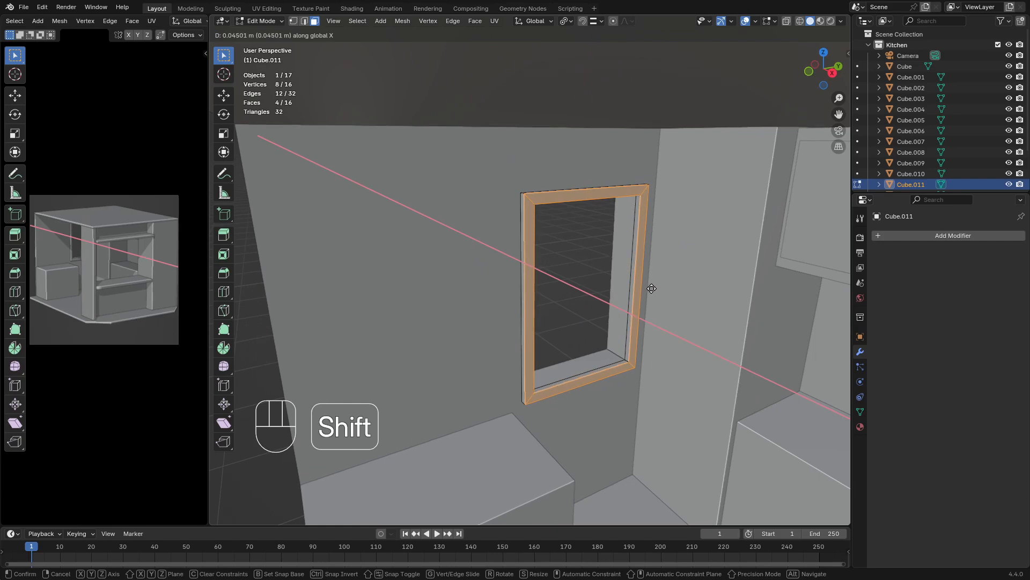
click(652, 288)
key(Tab)
middle_drag(638, 295, 660, 319)
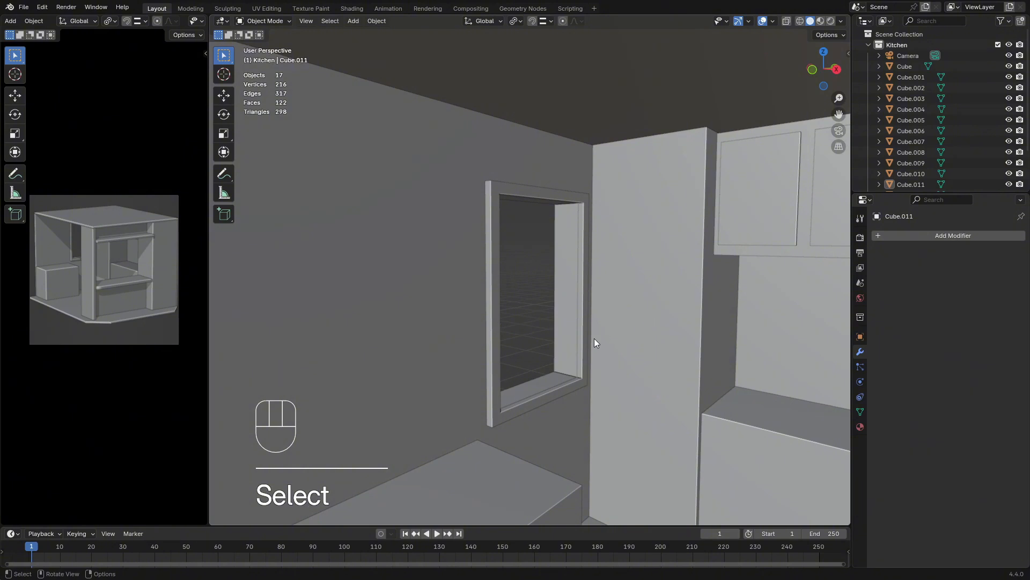
Lower the bottom outer face of the window frame about 0.116 m along Z to make a thicker lower rail
middle_drag(536, 387, 543, 389)
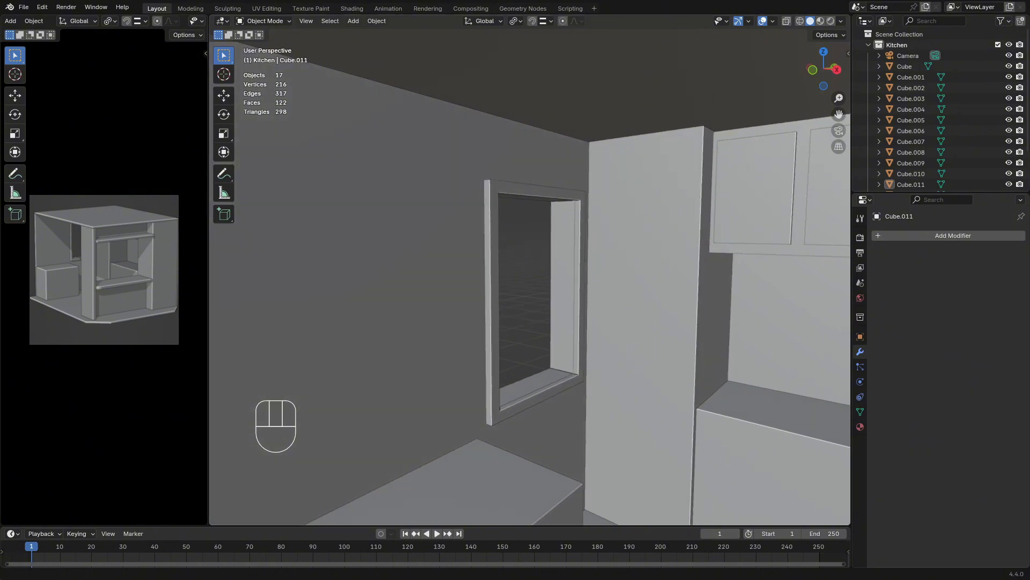
middle_drag(644, 369, 534, 369)
scroll(535, 371, up, 3)
click(539, 428)
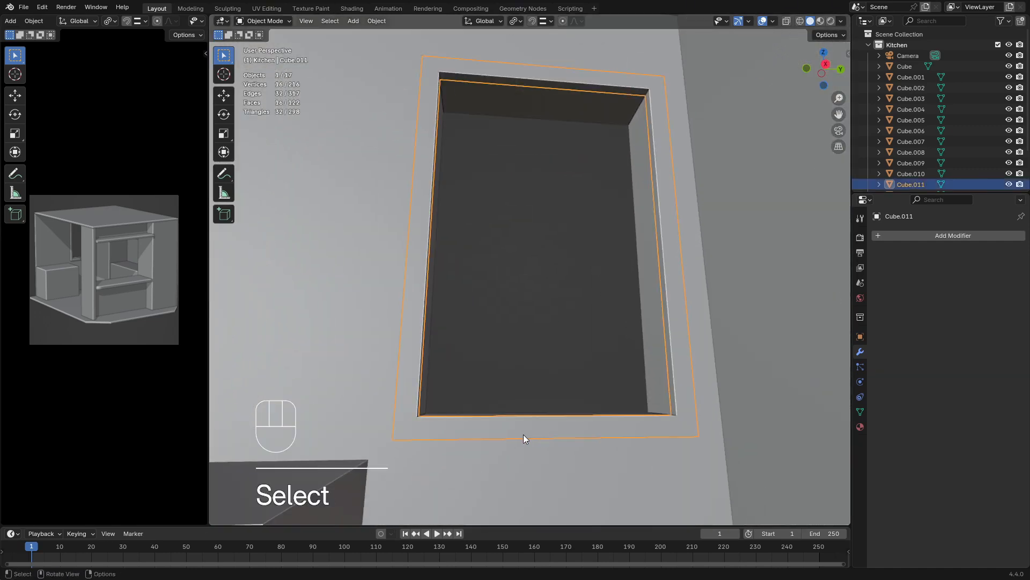
key(Tab)
shift+middle_drag(561, 446, 530, 404)
click(530, 403)
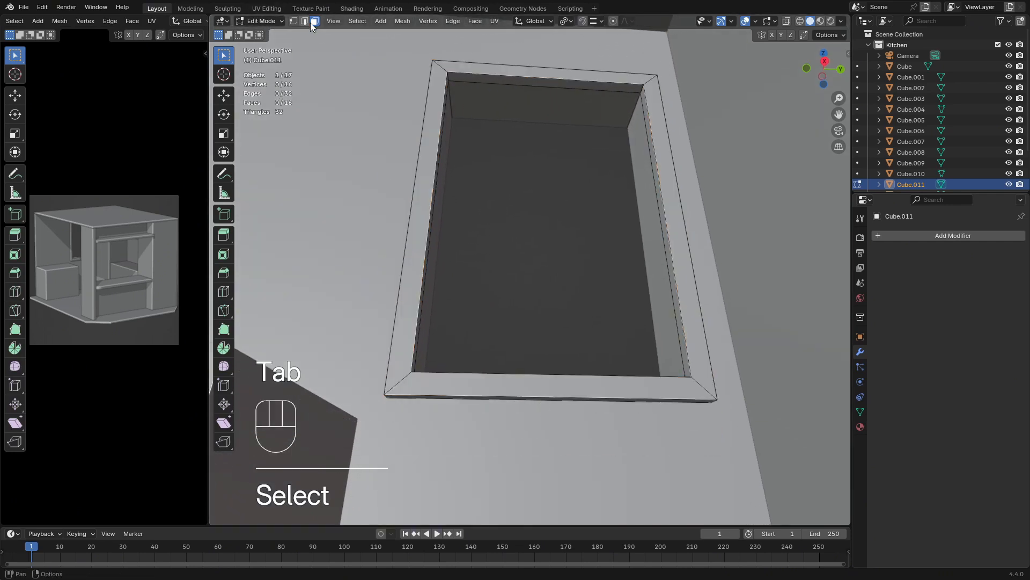
click(471, 398)
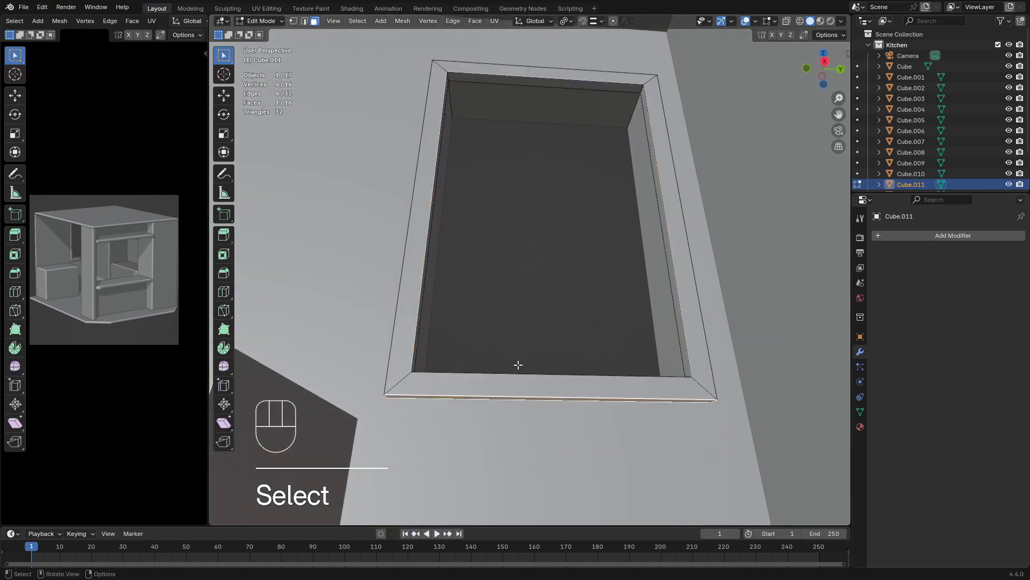
key(g)
key(z)
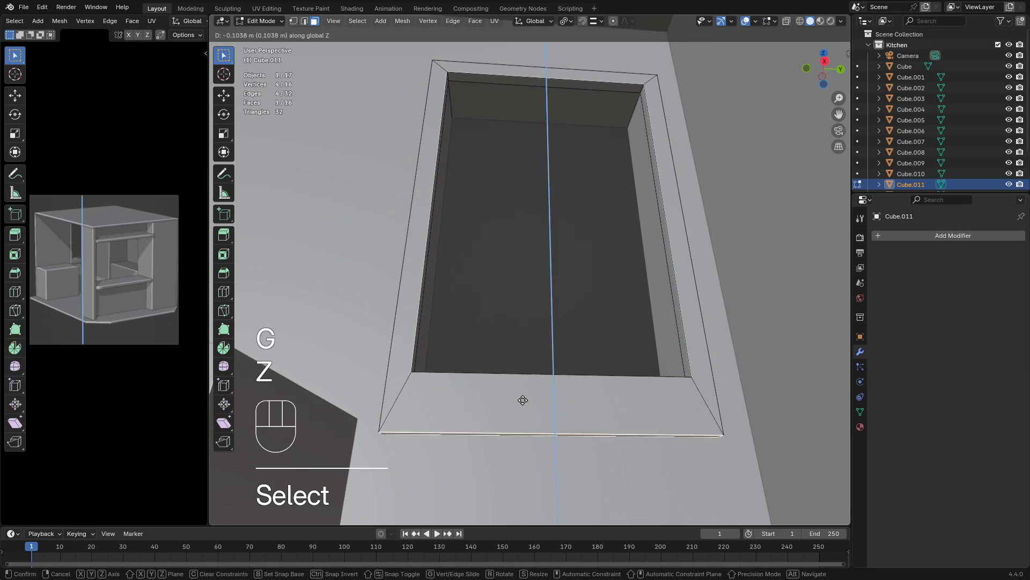
click(524, 408)
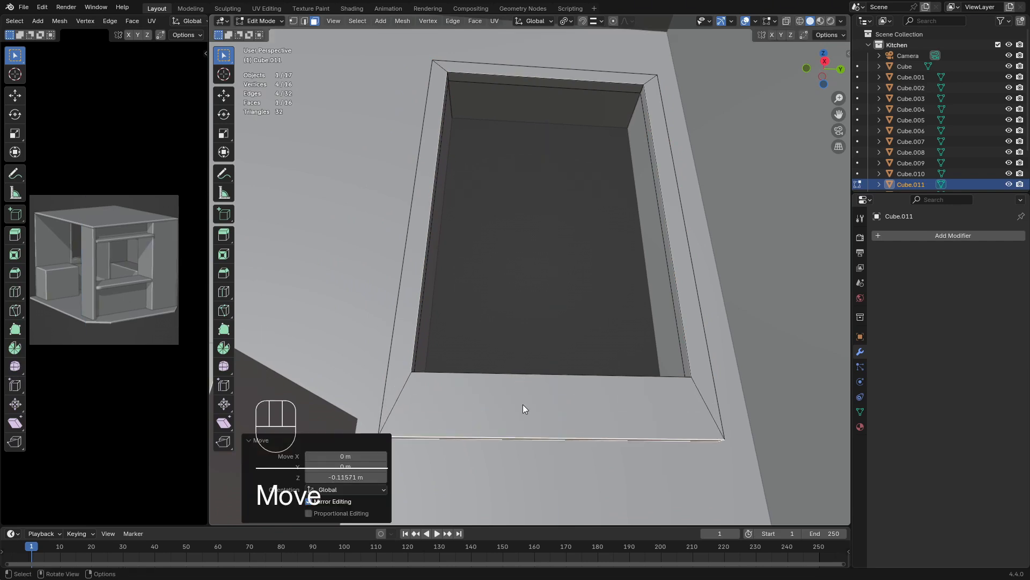
key(Tab)
Examine the window frame's proportions and its thicker lower rail from several angles around the room
middle_drag(524, 406, 500, 310)
click(502, 289)
scroll(496, 298, down, 6)
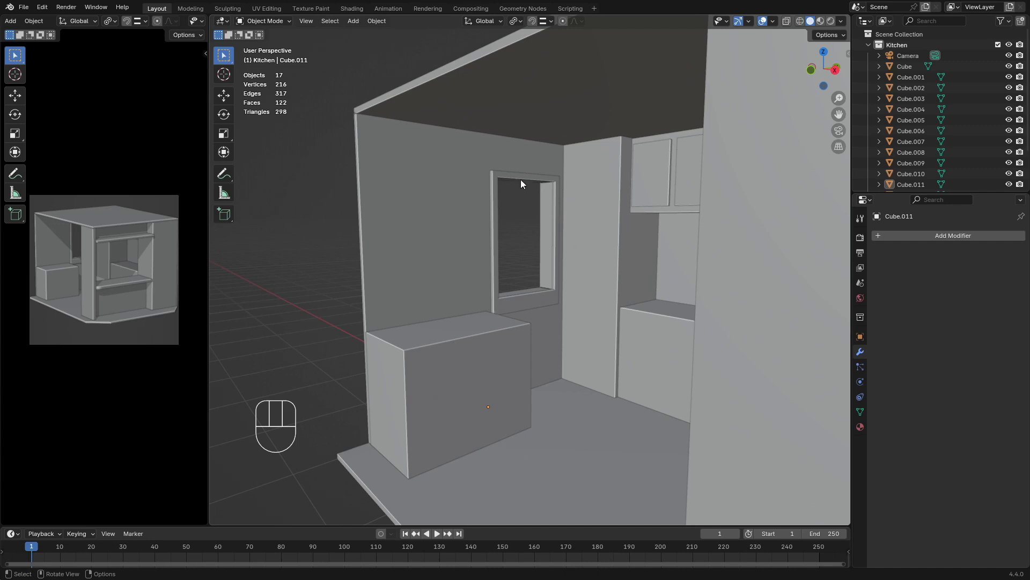
middle_drag(483, 231, 552, 260)
scroll(487, 217, up, 4)
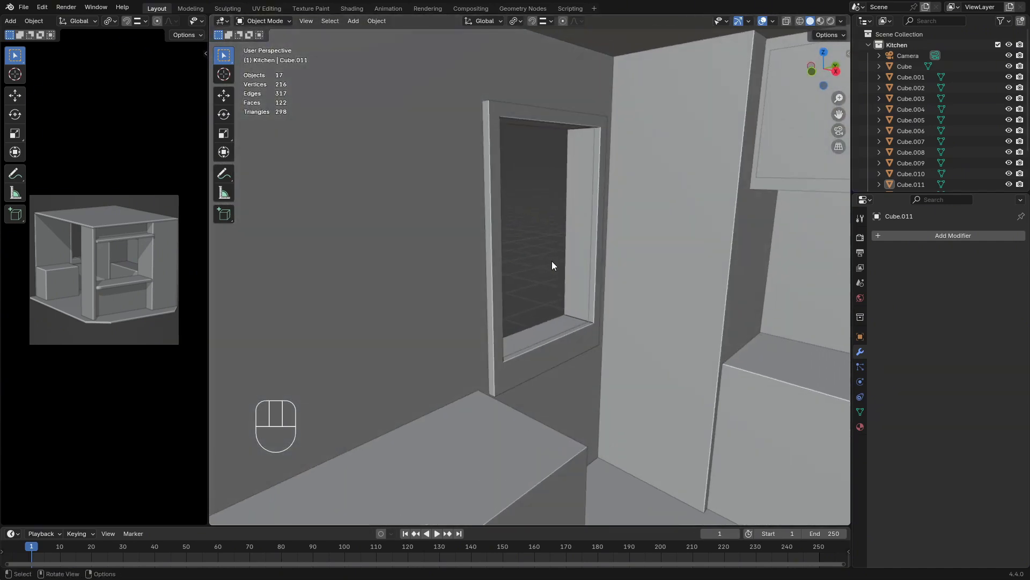
middle_drag(509, 216, 470, 224)
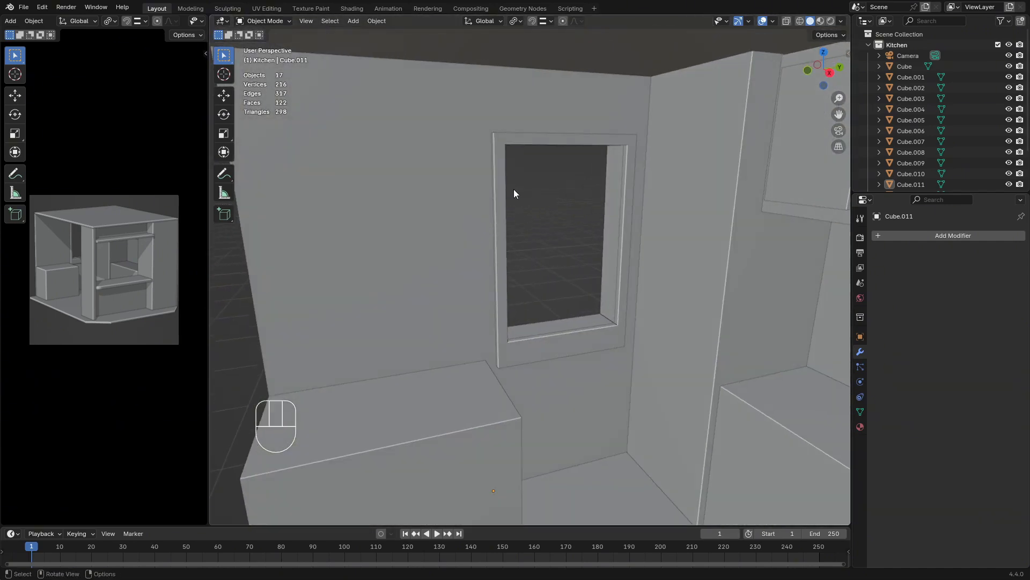
scroll(503, 185, up, 4)
middle_drag(514, 189, 485, 219)
Duplicate the loop of inner faces of the window frame in place and separate the copy into its own object
click(485, 219)
key(Tab)
click(484, 118)
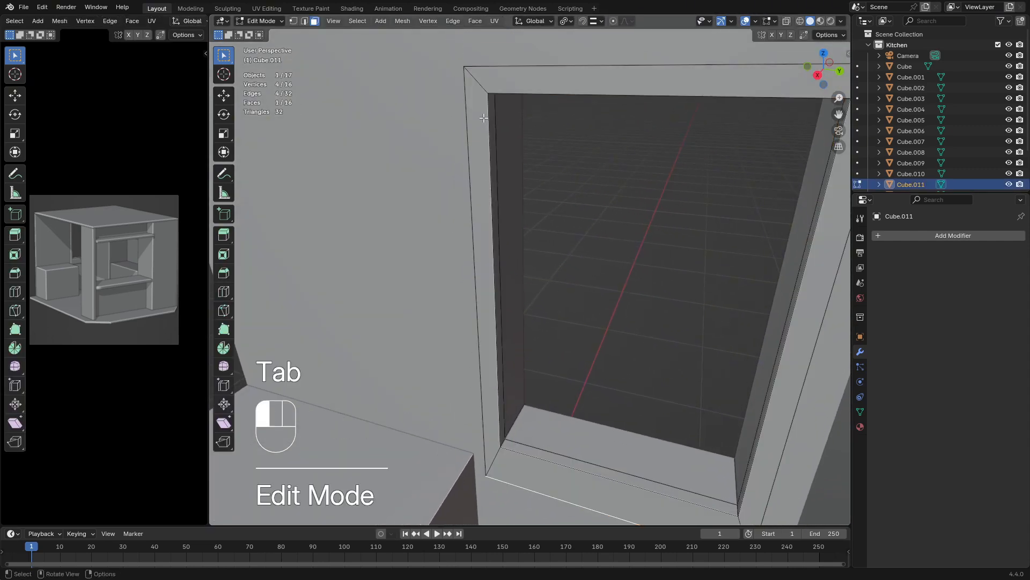
click(304, 21)
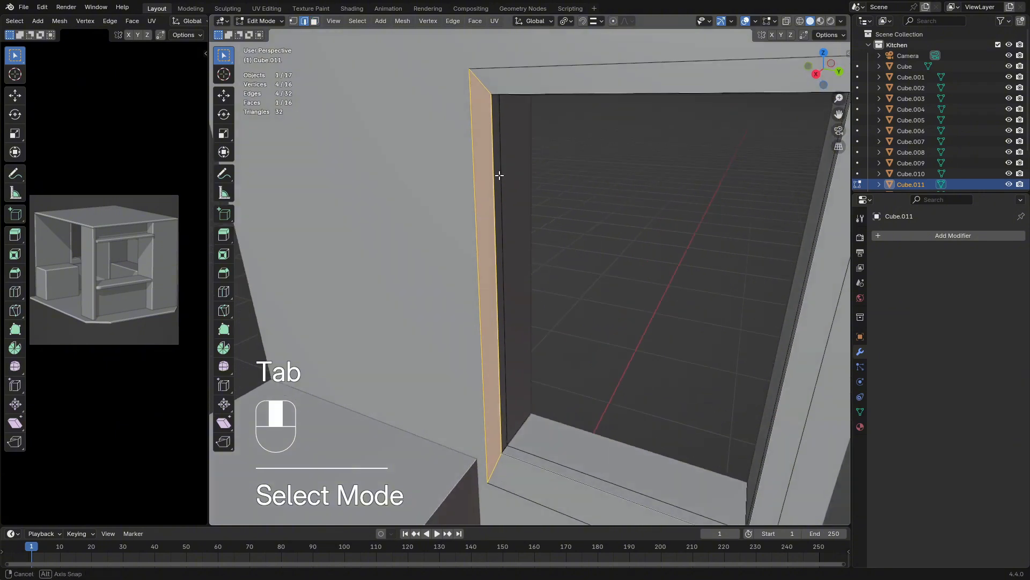
click(315, 21)
click(503, 222)
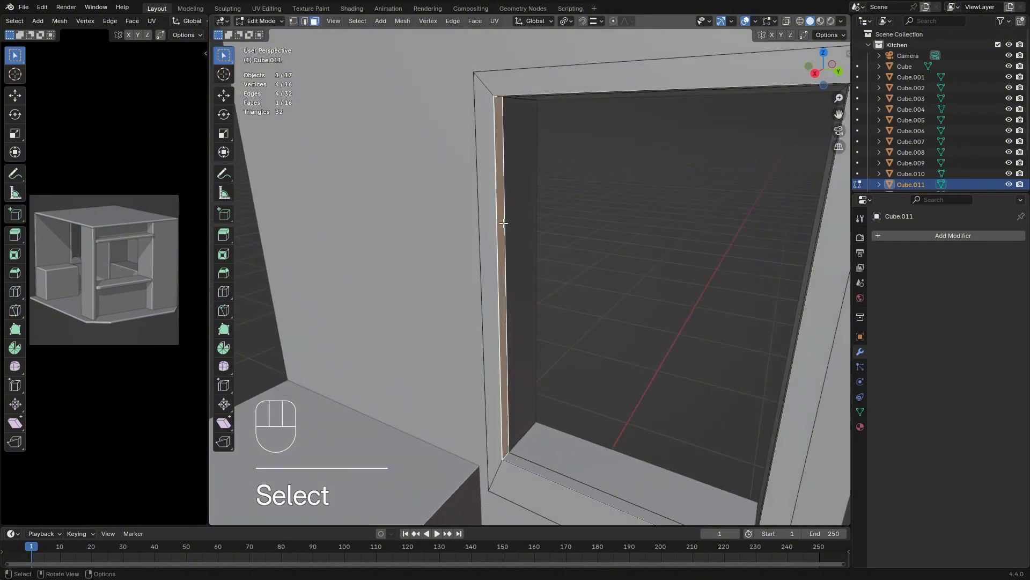
middle_drag(552, 262, 545, 279)
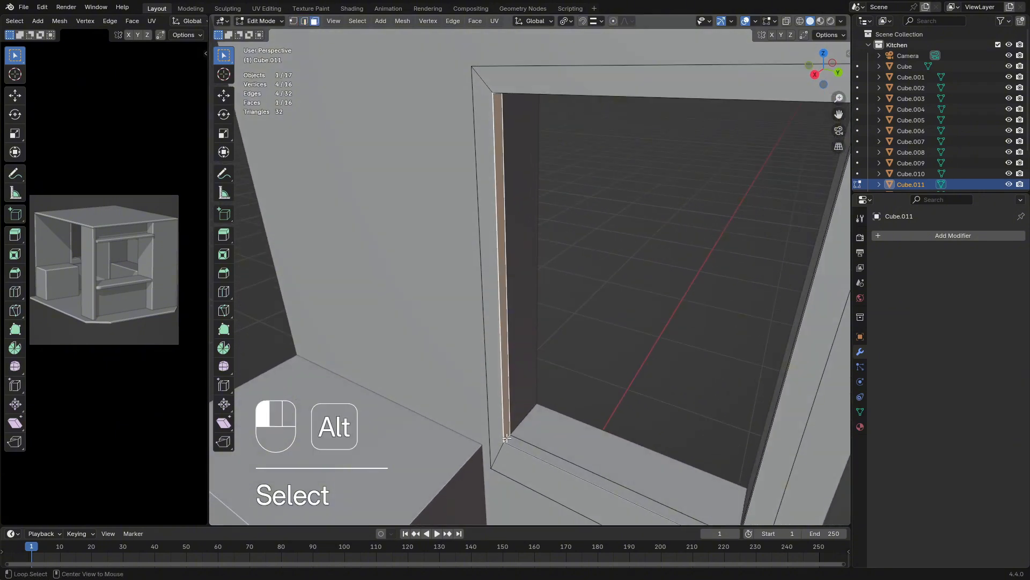
alt+click(507, 438)
middle_drag(534, 395, 624, 332)
mouse_move(625, 332)
middle_down()
mouse_move(634, 358)
mouse_move(621, 351)
middle_up()
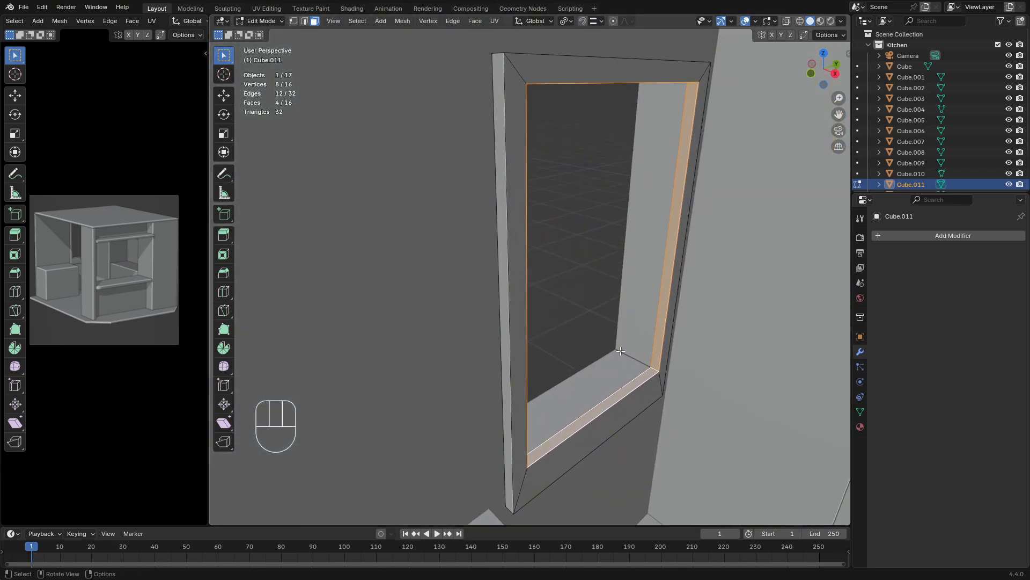
key(shift+d)
key(Escape)
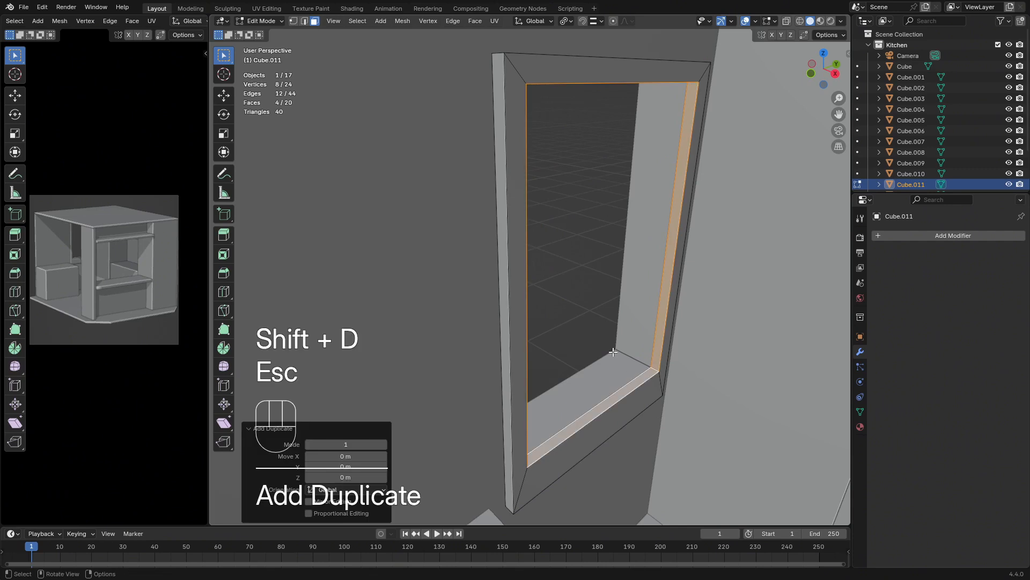
key(p)
click(612, 351)
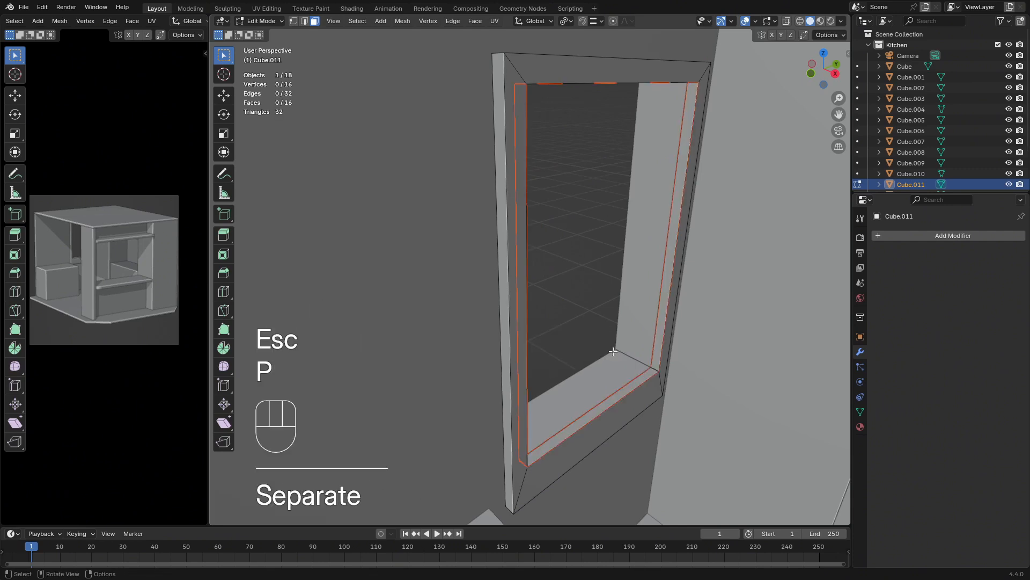
key(Tab)
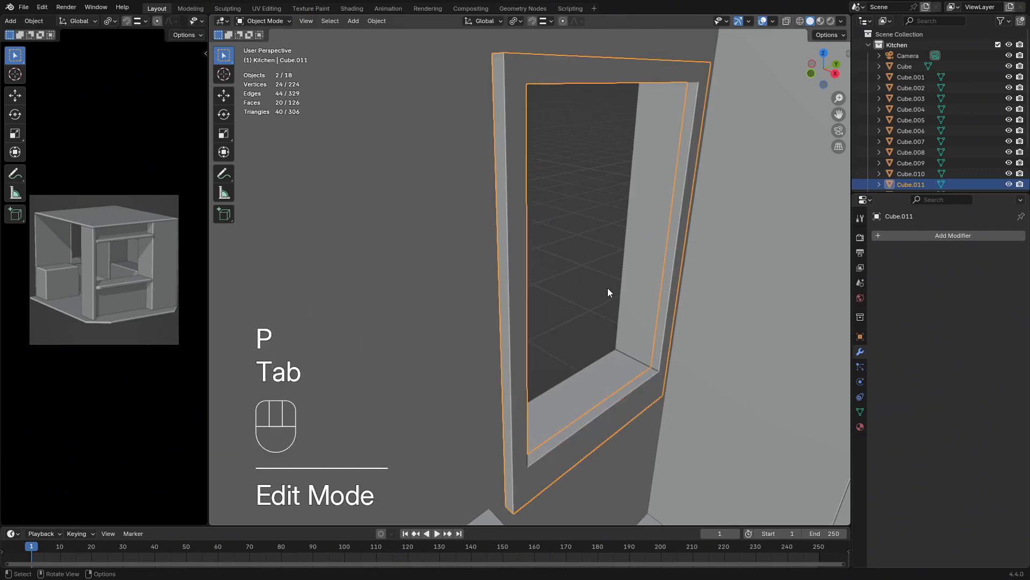
Snap the 3D cursor to the frame's inner side face farthest from the tall cabinet
click(659, 352)
key(Tab)
middle_drag(600, 312, 556, 288)
click(517, 291)
key(shift+s)
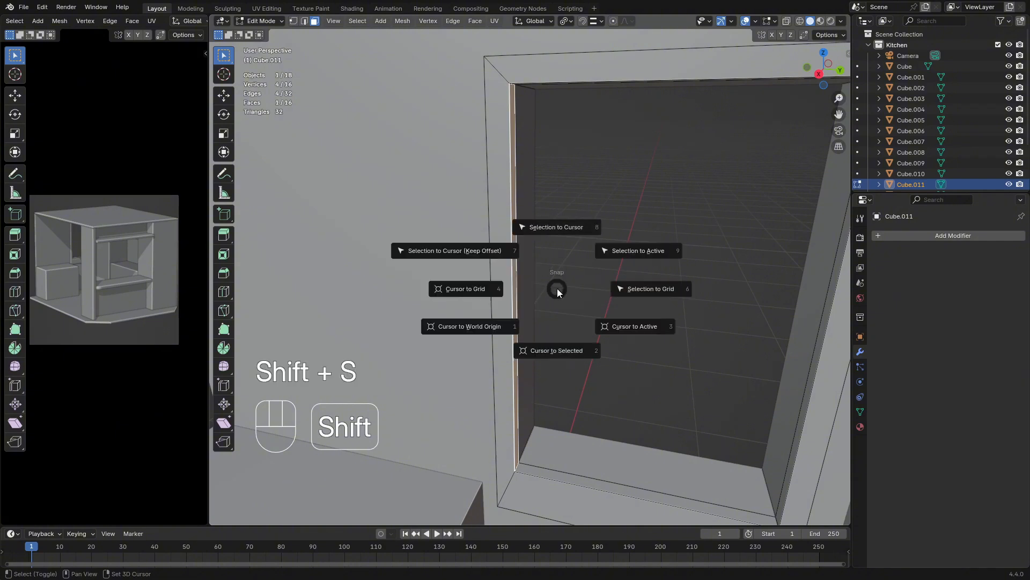
click(552, 353)
key(Tab)
Hide the thick window frame Cube.011 and select the separated inner outline
middle_drag(653, 299, 574, 443)
click(572, 443)
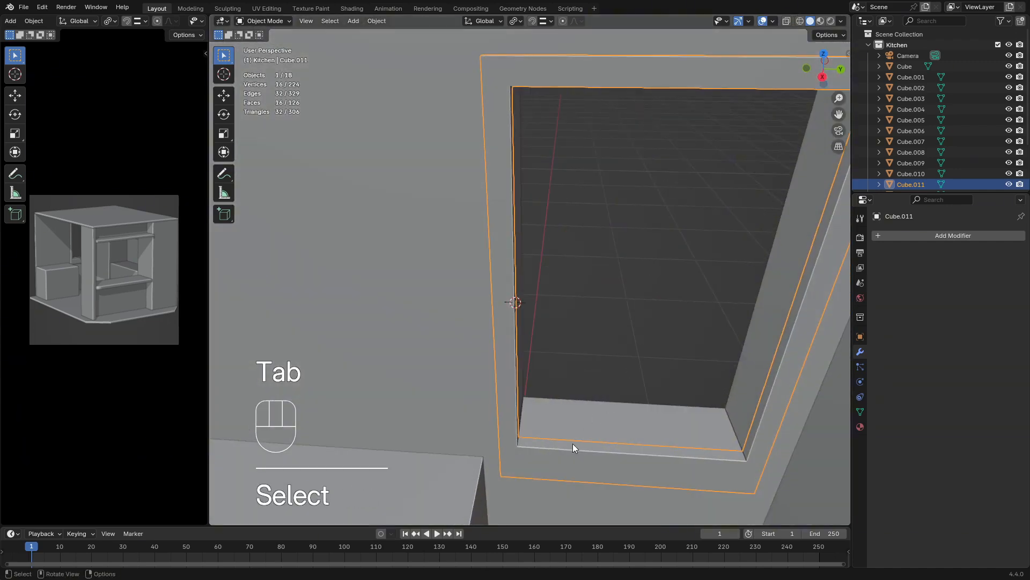
middle_drag(690, 271, 726, 279)
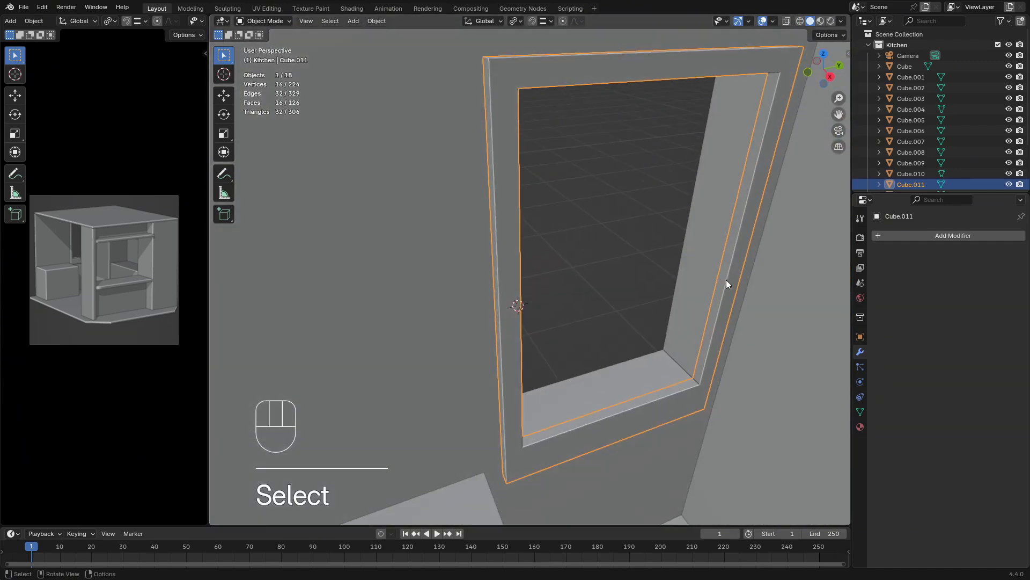
scroll(904, 168, down, 5)
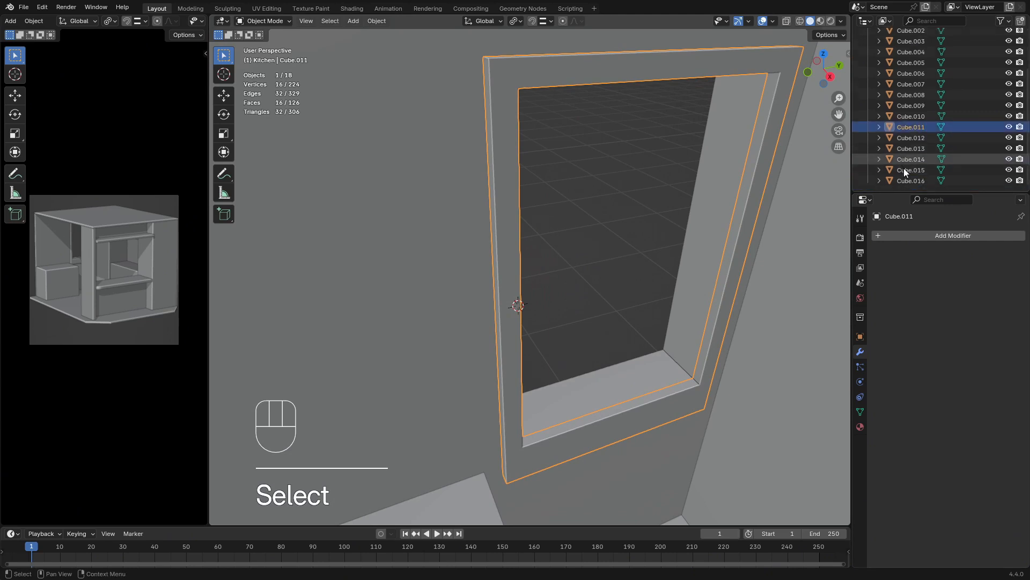
click(902, 139)
click(908, 127)
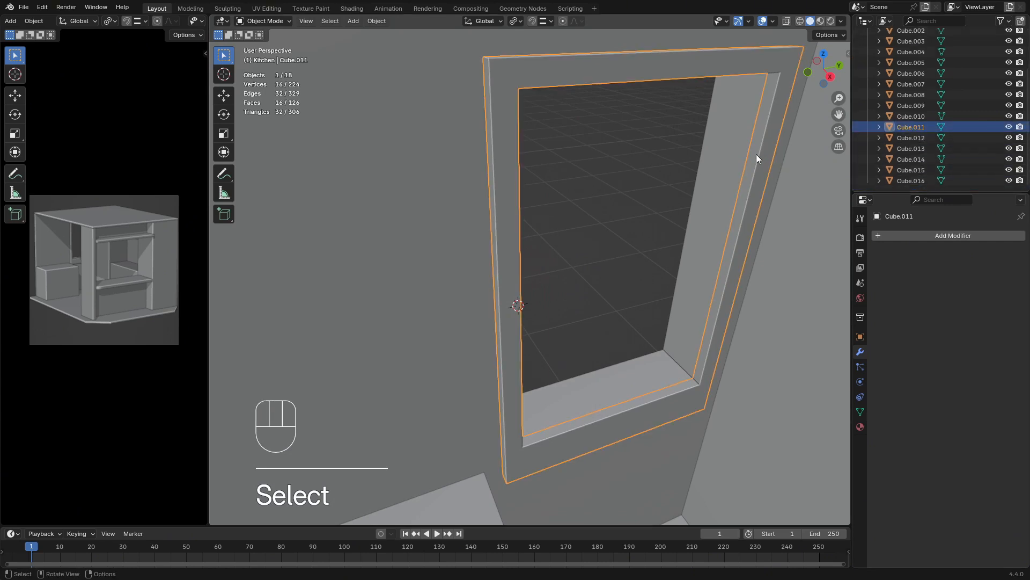
key(g)
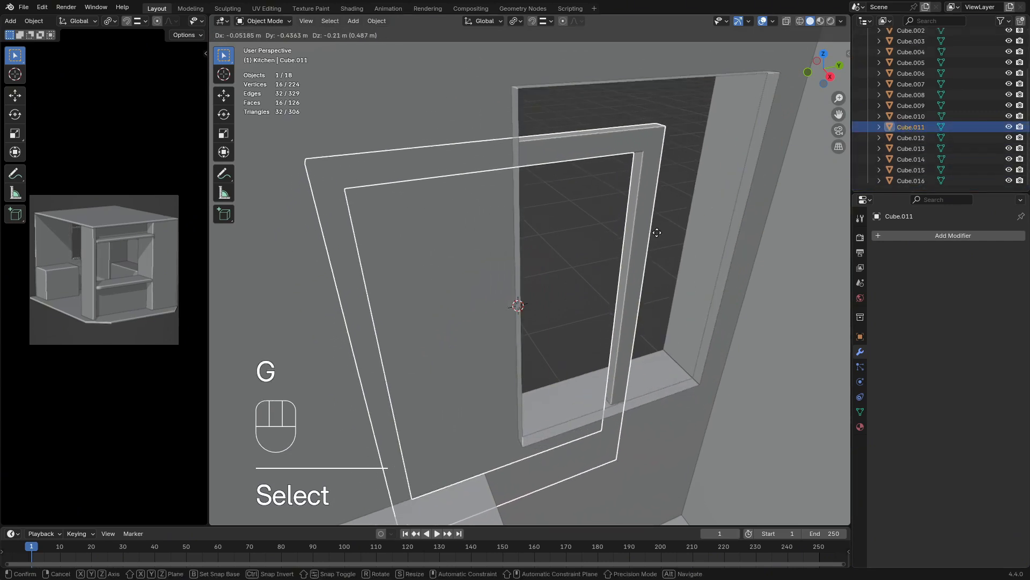
key(Escape)
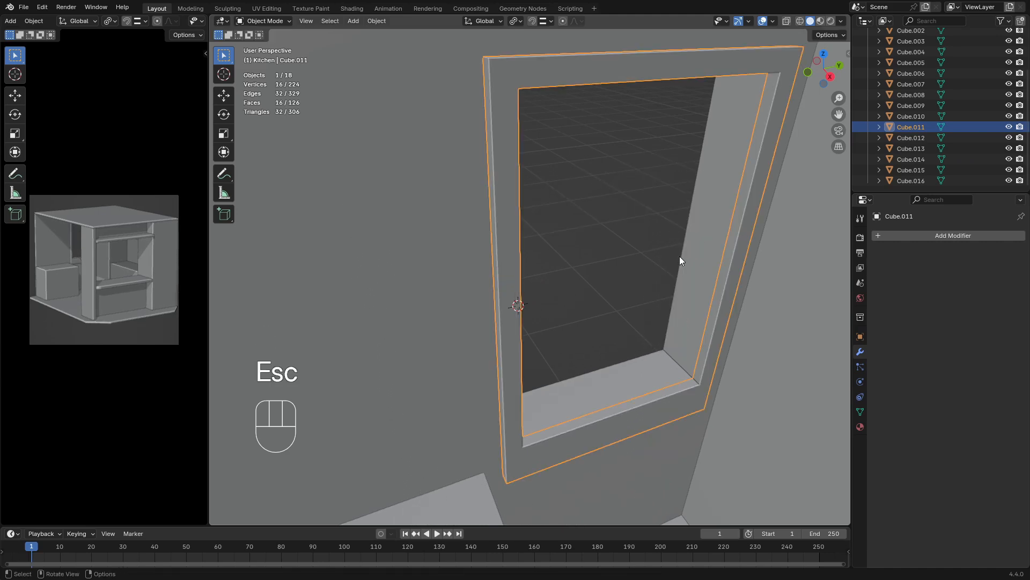
key(h)
click(726, 266)
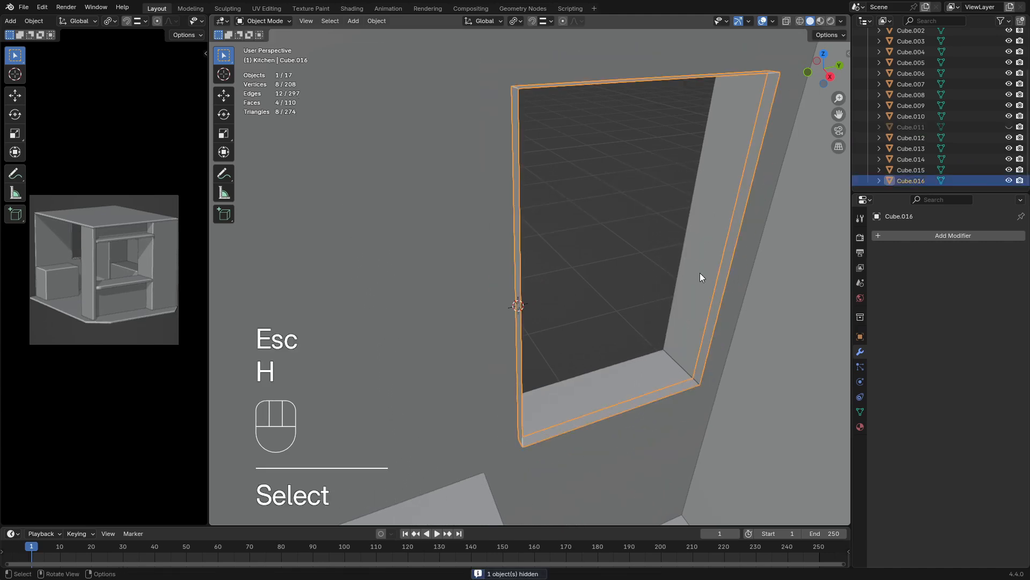
Set the separated inner outline's origin to the 3D cursor so it pivots at the window's side
middle_drag(700, 273, 595, 292)
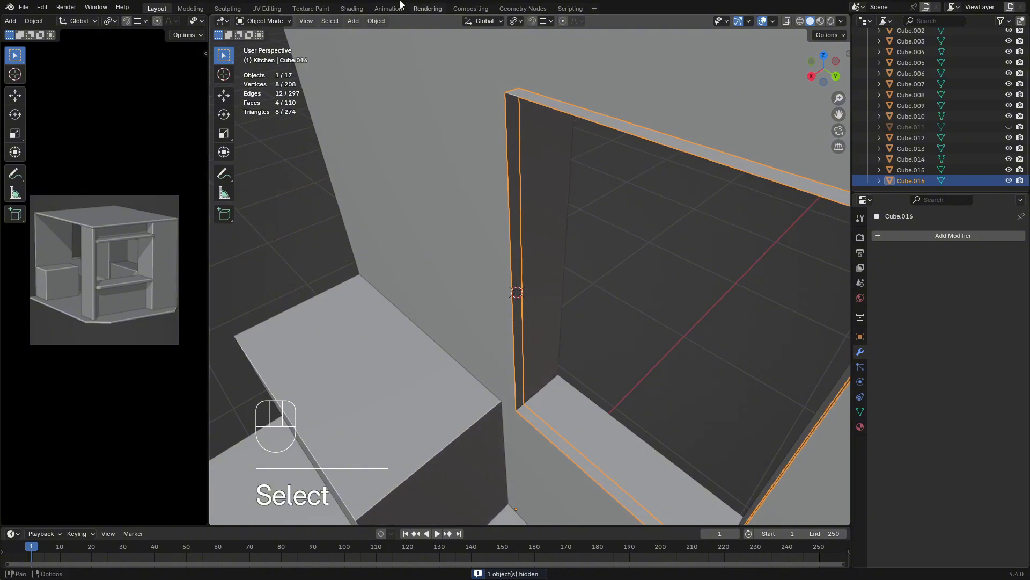
click(376, 24)
mouse_move(402, 43)
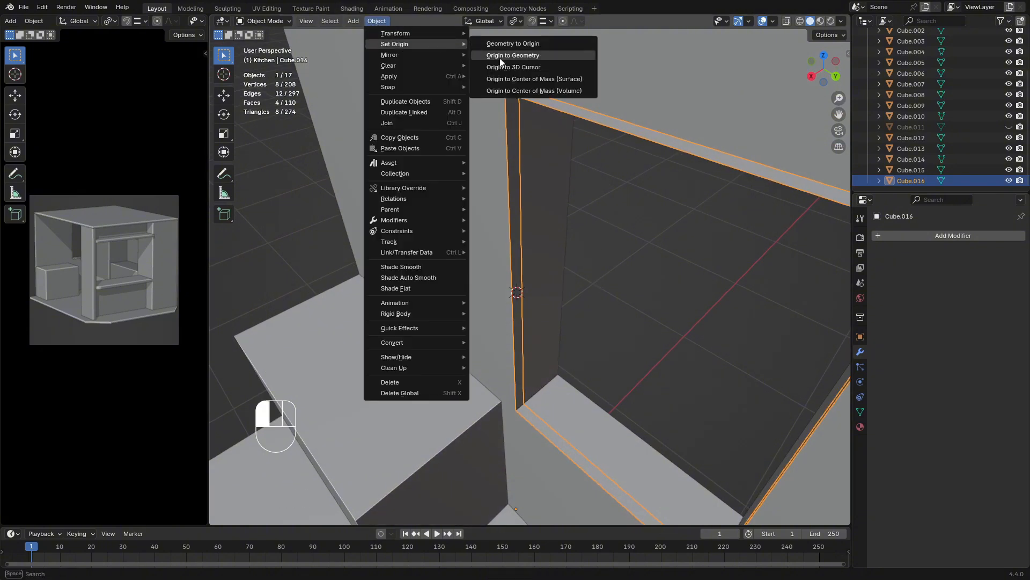
click(511, 67)
middle_drag(511, 75, 652, 220)
key(r)
key(z)
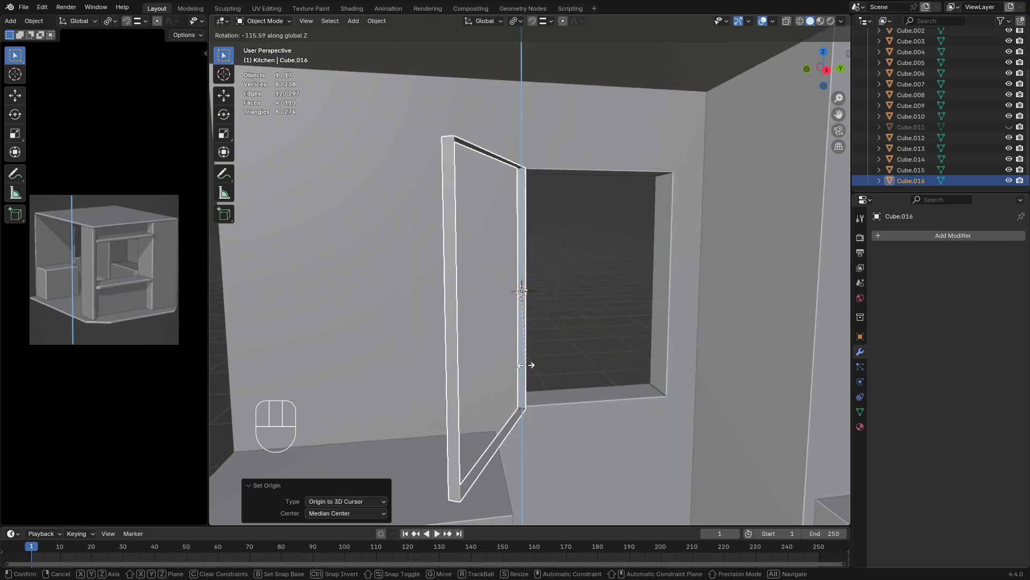
key(Escape)
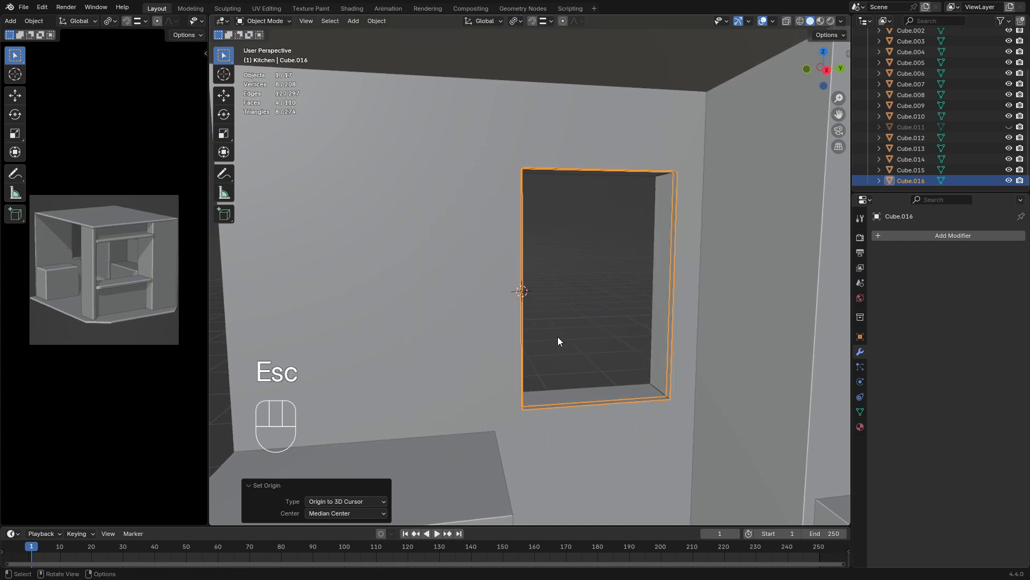
Hide everything except the inner outline and check the open window's pane layout in Environment_sketch.jpg in the image viewer
key(shift+h)
middle_drag(533, 313, 513, 296)
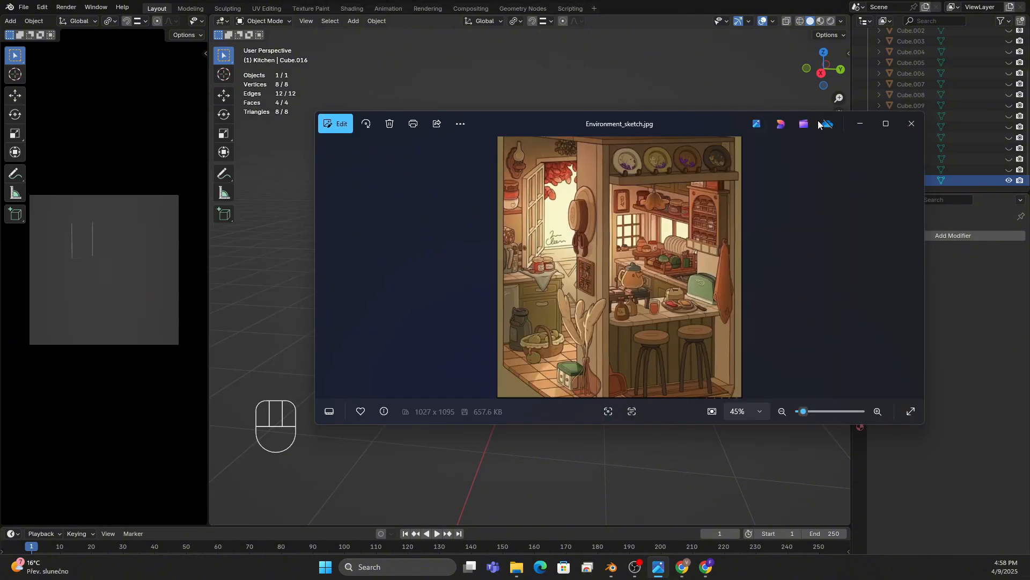
click(886, 123)
scroll(281, 157, up, 5)
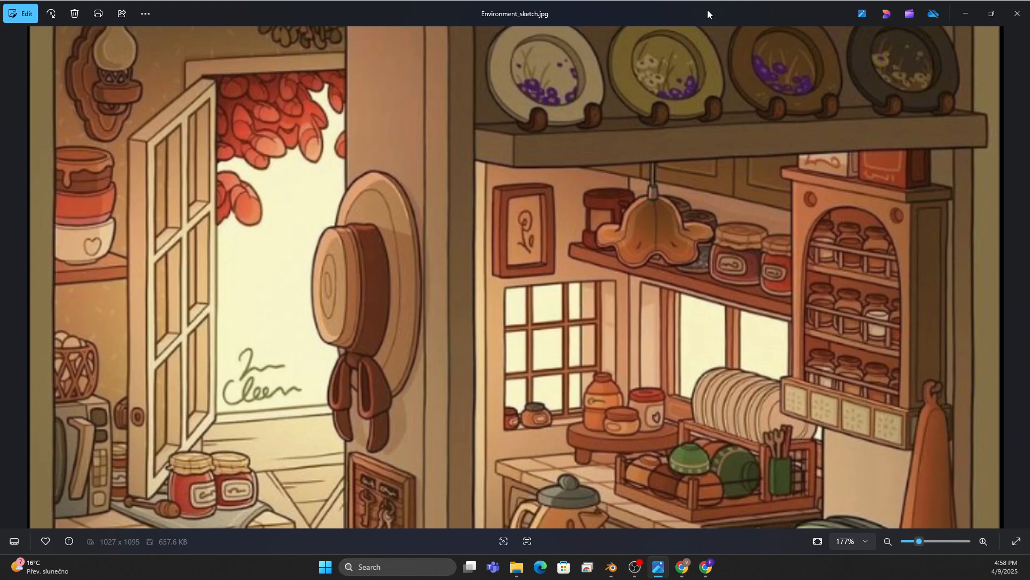
drag(707, 10, 0, 171)
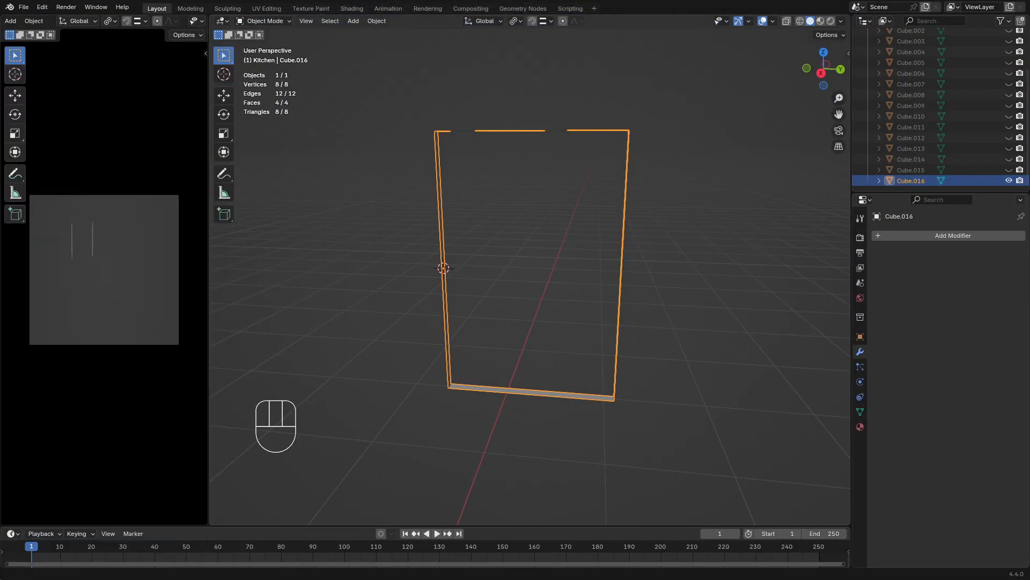
Add two evenly spaced loop cuts across the top strip of the window outline without sliding them
middle_drag(514, 230, 572, 221)
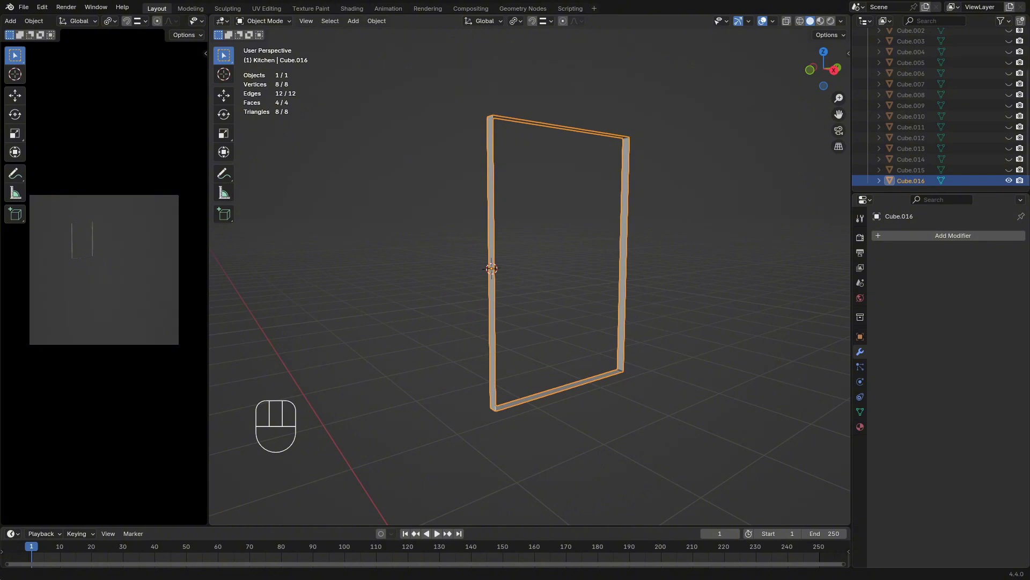
key(Tab)
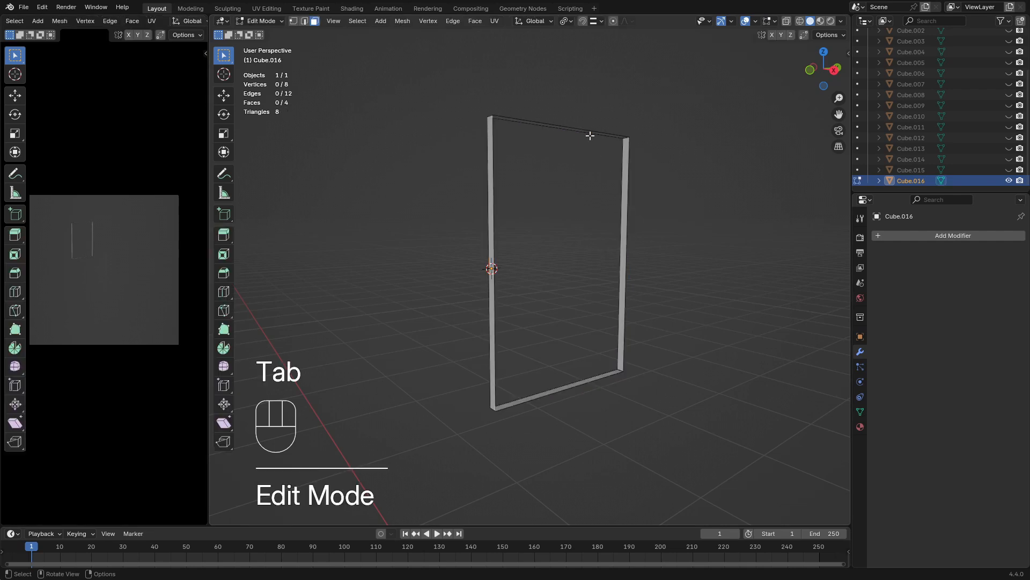
middle_drag(591, 135, 554, 187)
key(ctrl+r)
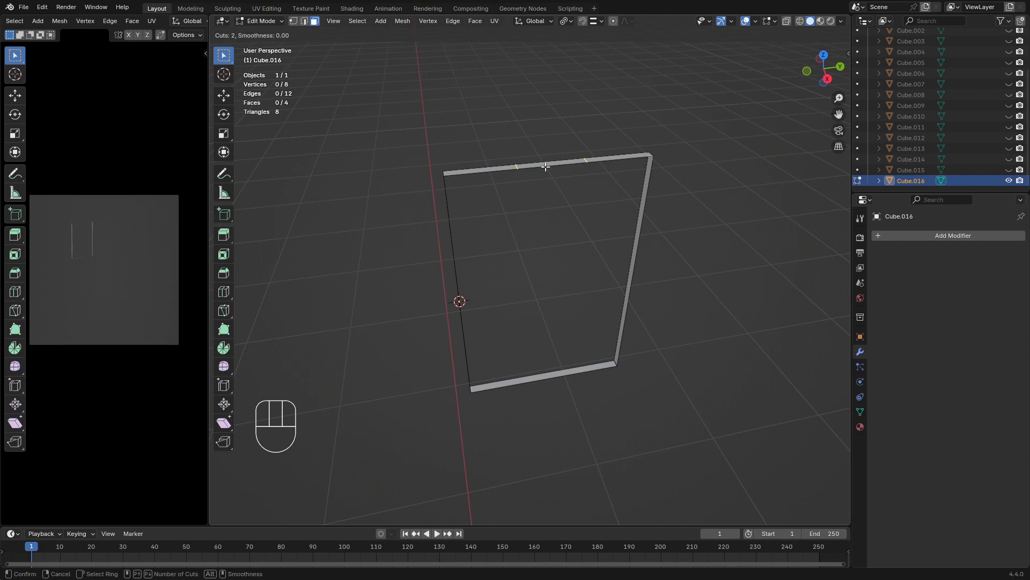
click(546, 166)
key(Escape)
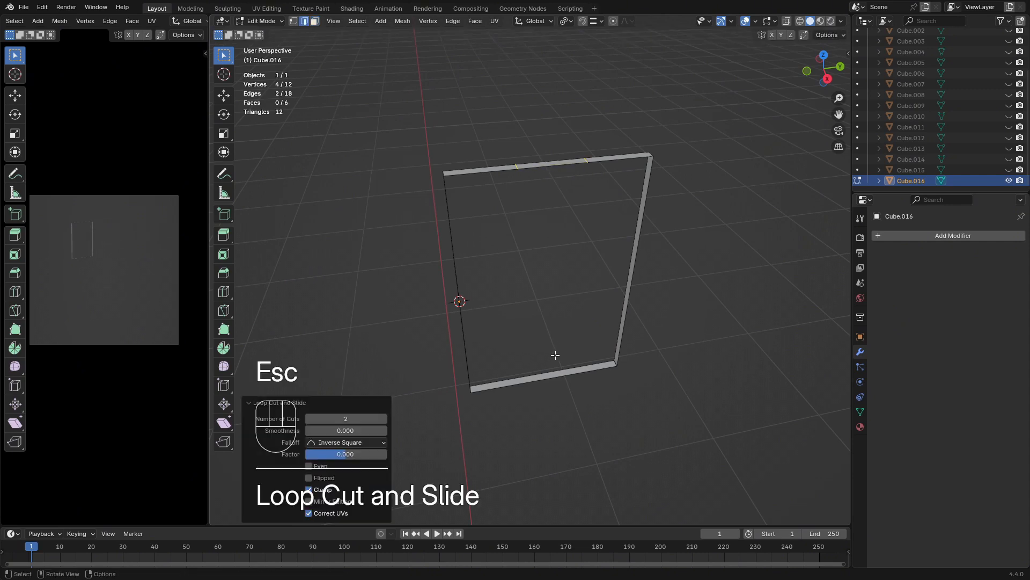
Add two evenly spaced loop cuts across the bottom strip of the window outline, matching the top ones
key(ctrl+r)
key(Escape)
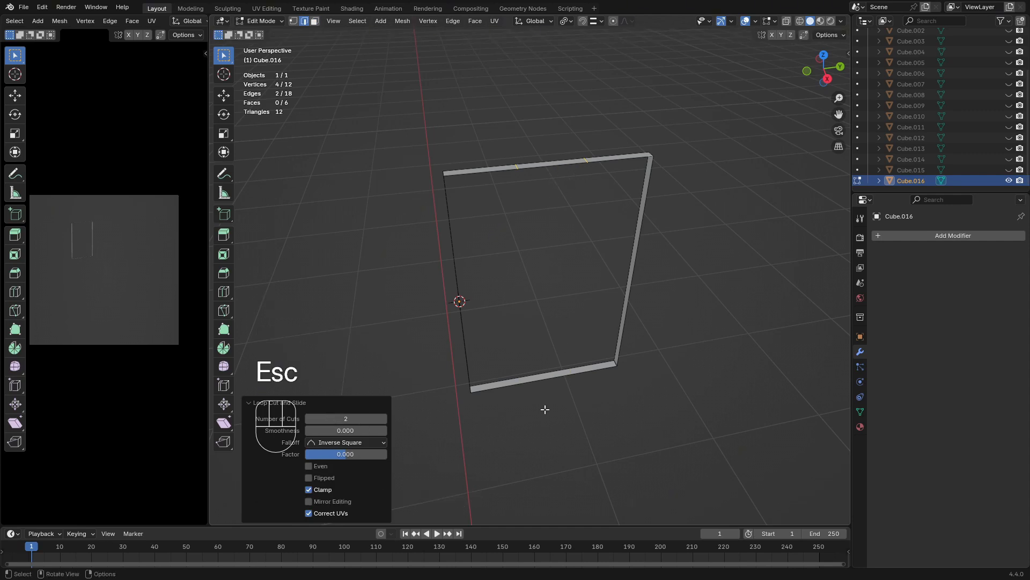
key(ctrl+r)
click(539, 376)
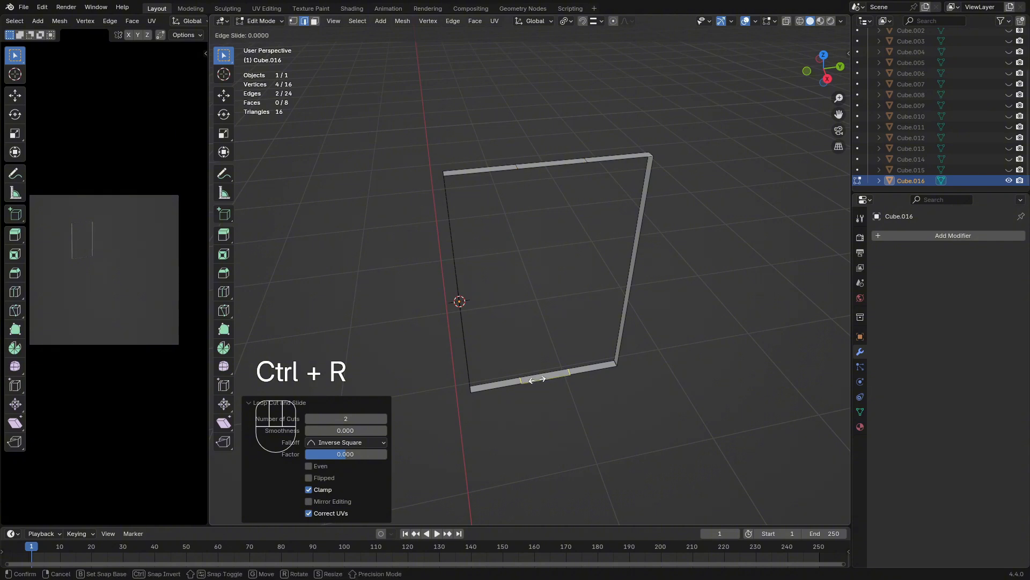
key(Escape)
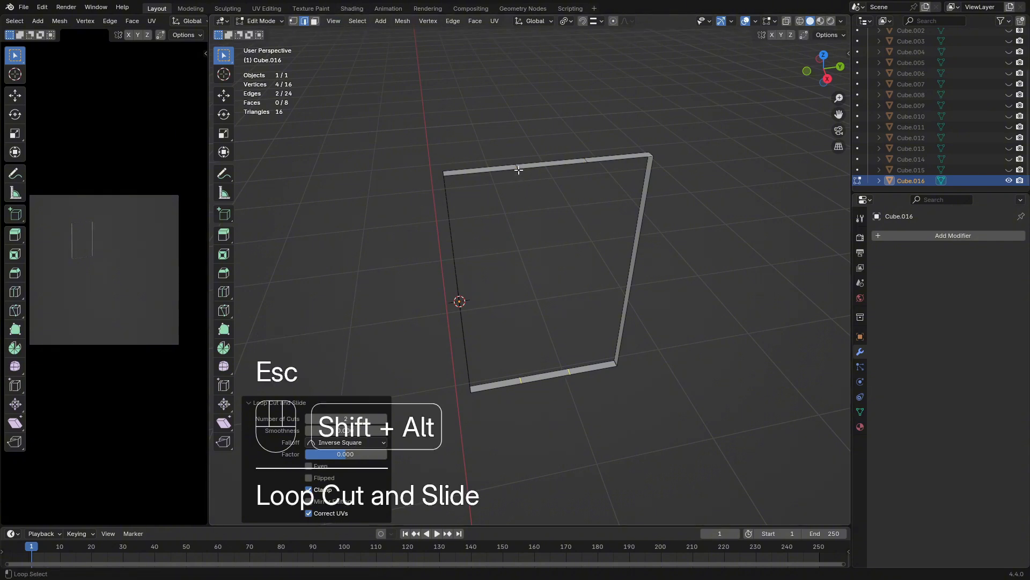
alt+shift+click(585, 160)
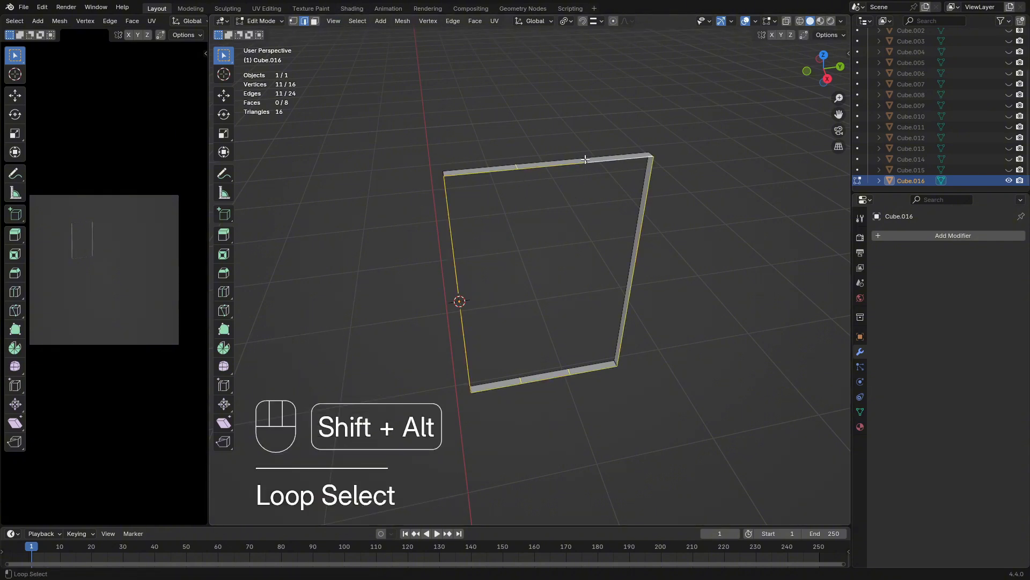
key(ctrl+z)
key(ctrl+z)
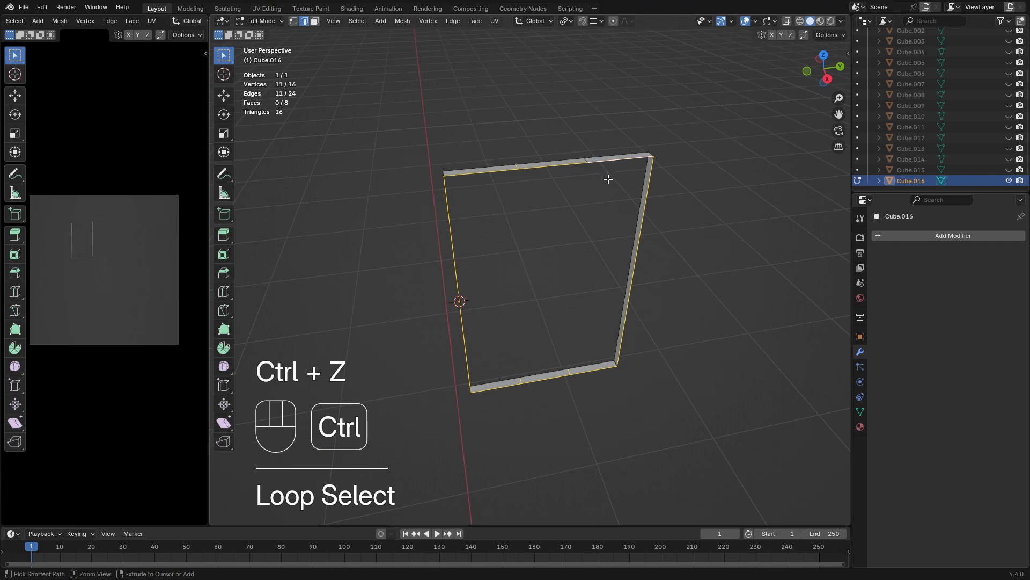
Extrude the whole window outline inward, scaling it to about 0.95 to give the sash frame its width
key(a)
middle_drag(608, 179, 669, 238)
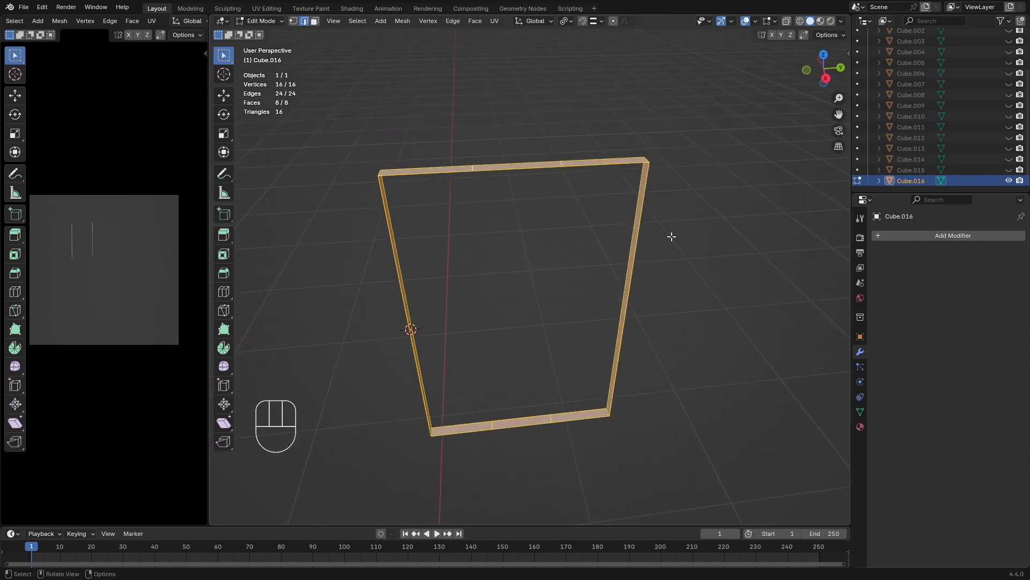
key(e)
key(s)
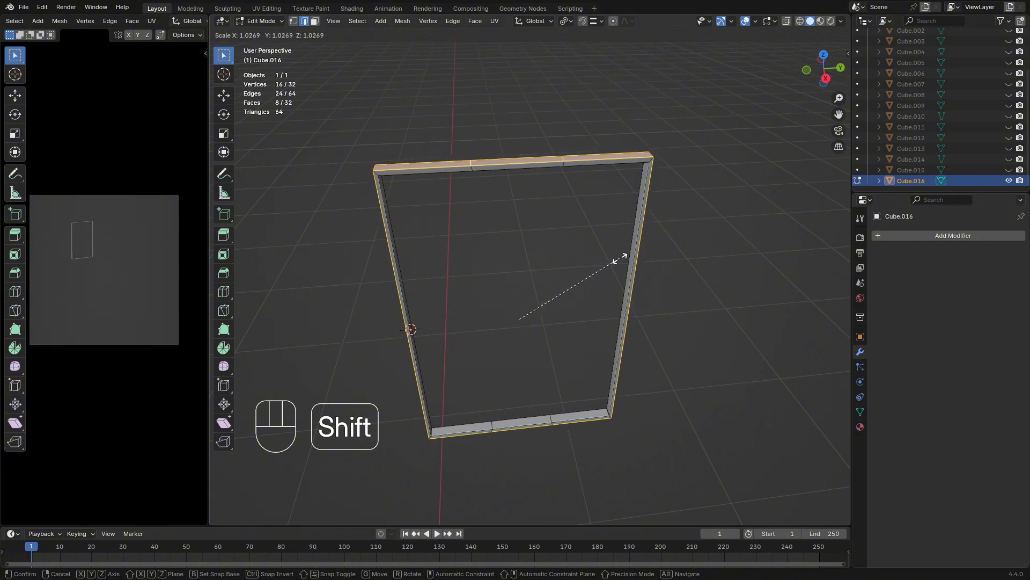
key(shift)
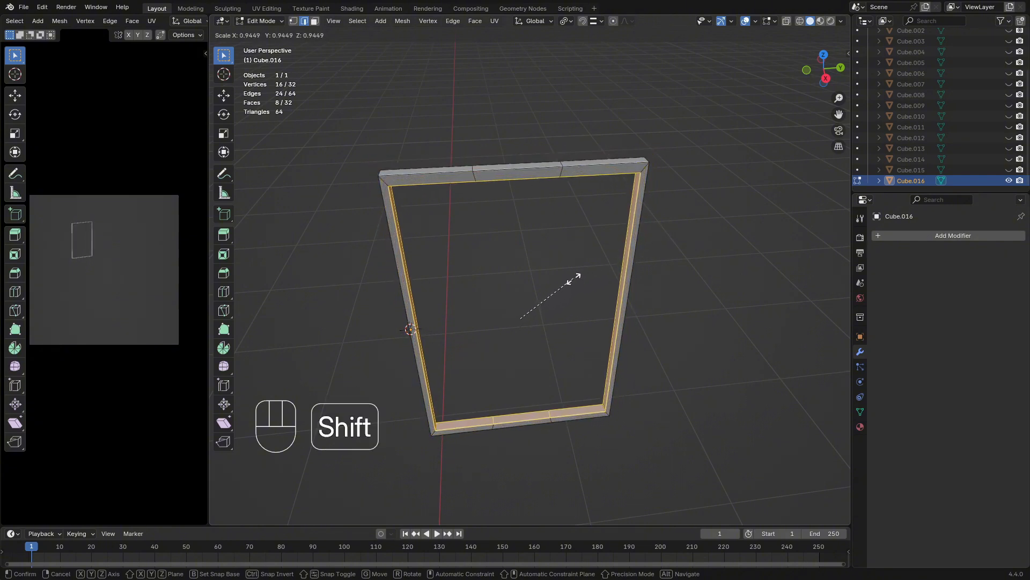
click(581, 274)
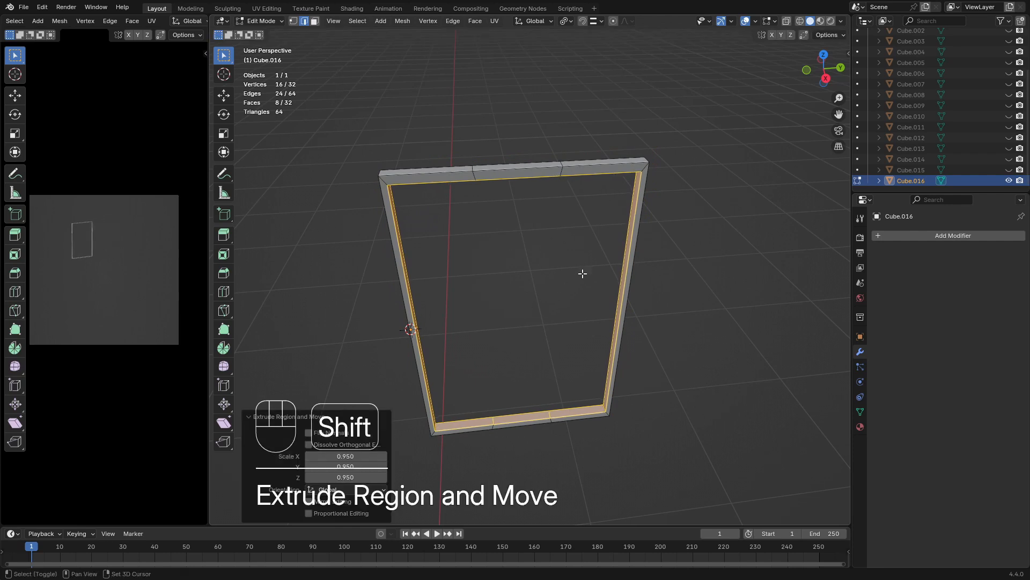
middle_drag(582, 274, 667, 257)
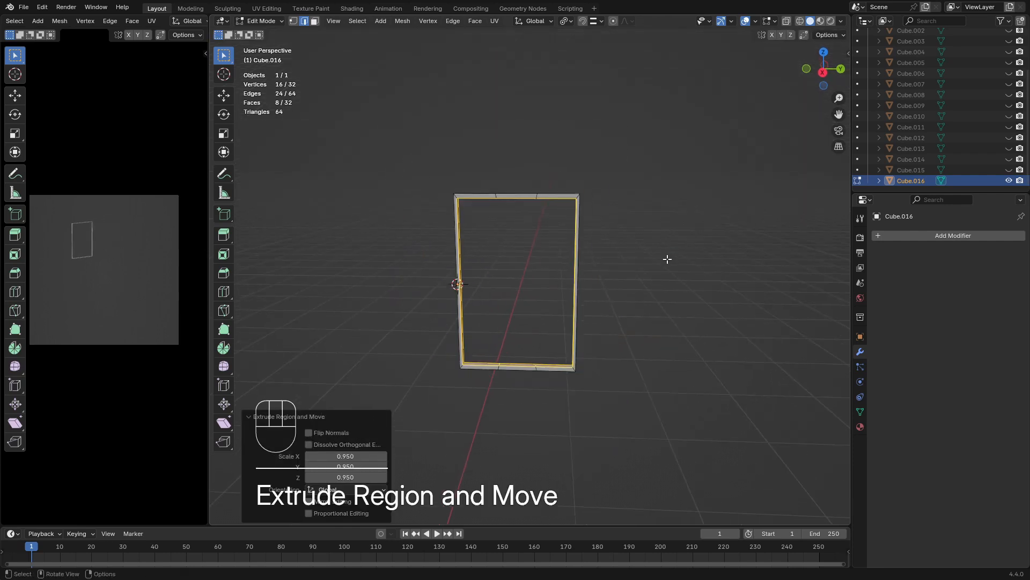
Unhide the other objects and try scaling the selected geometry to about 0.952 along Y
key(Tab)
key(alt+h)
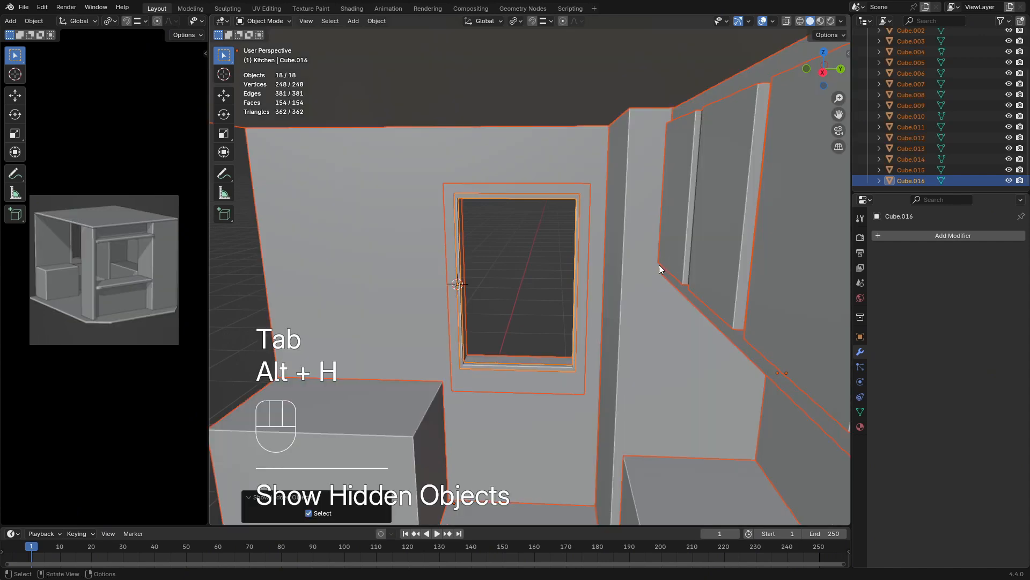
middle_drag(659, 265, 542, 255)
key(Tab)
key(s)
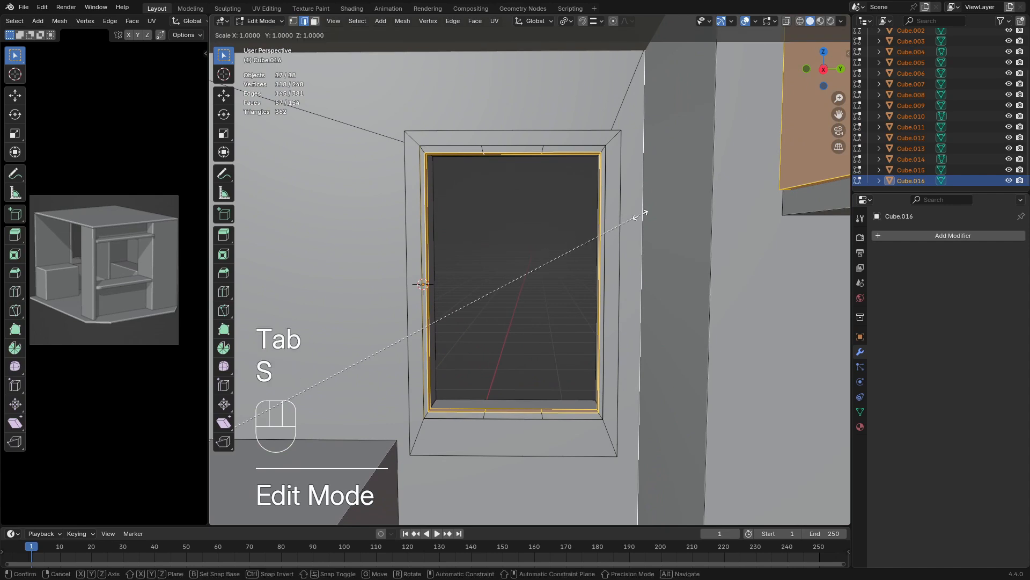
key(x)
key(y)
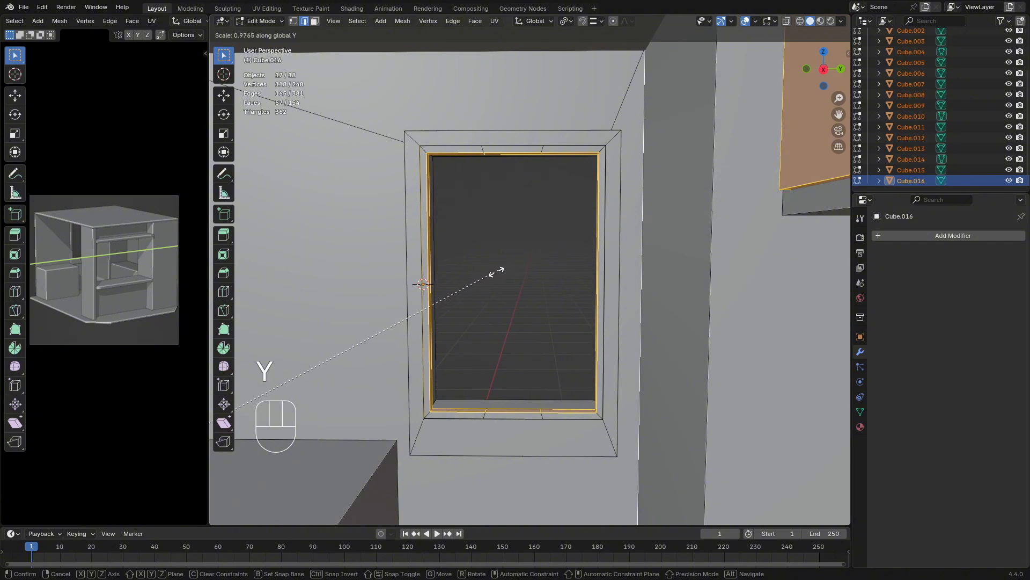
click(340, 306)
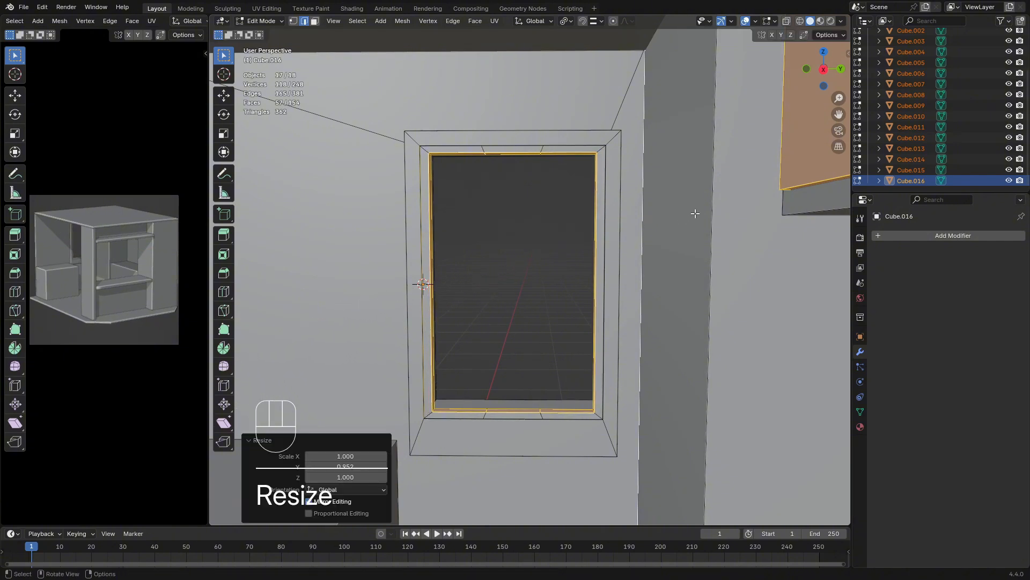
Try scaling the same selected geometry along Z, then return to Object Mode
key(s)
key(x)
key(z)
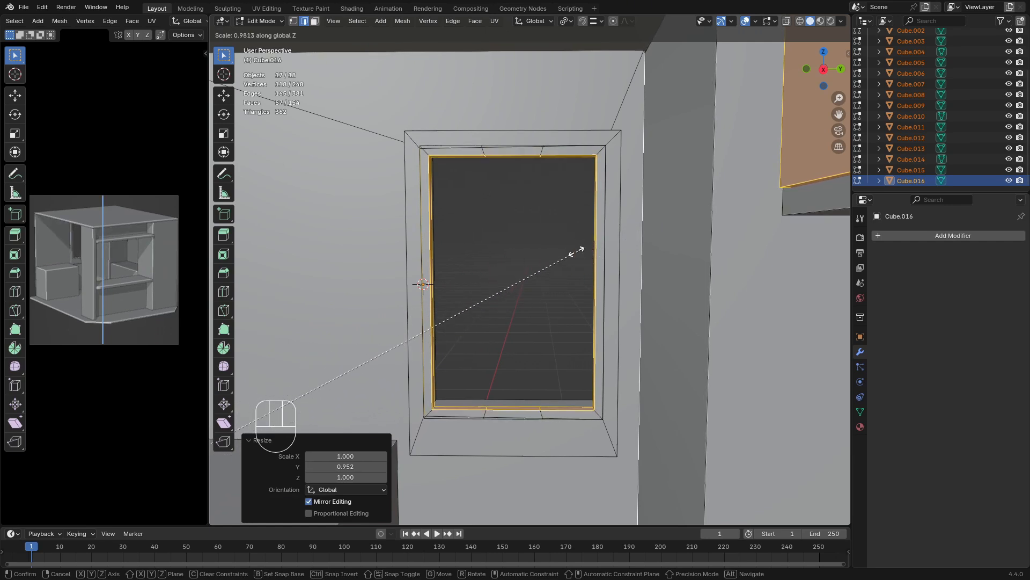
key(Escape)
key(Tab)
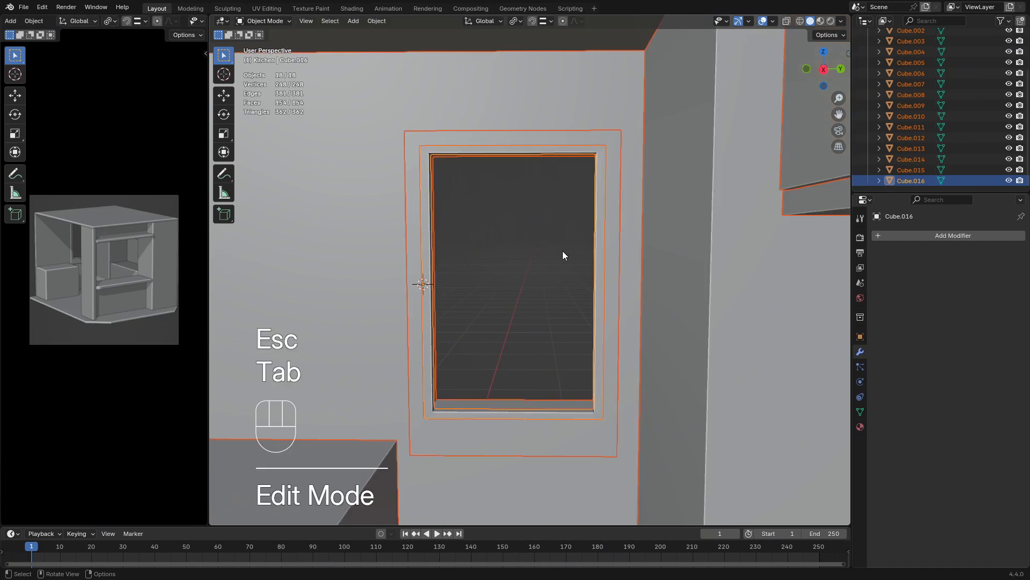
Undo the scaling and the unhiding of the kitchen objects
key(Tab)
key(ctrl+z)
key(ctrl+z)
key(ctrl+z)
key(ctrl+z)
key(ctrl+z)
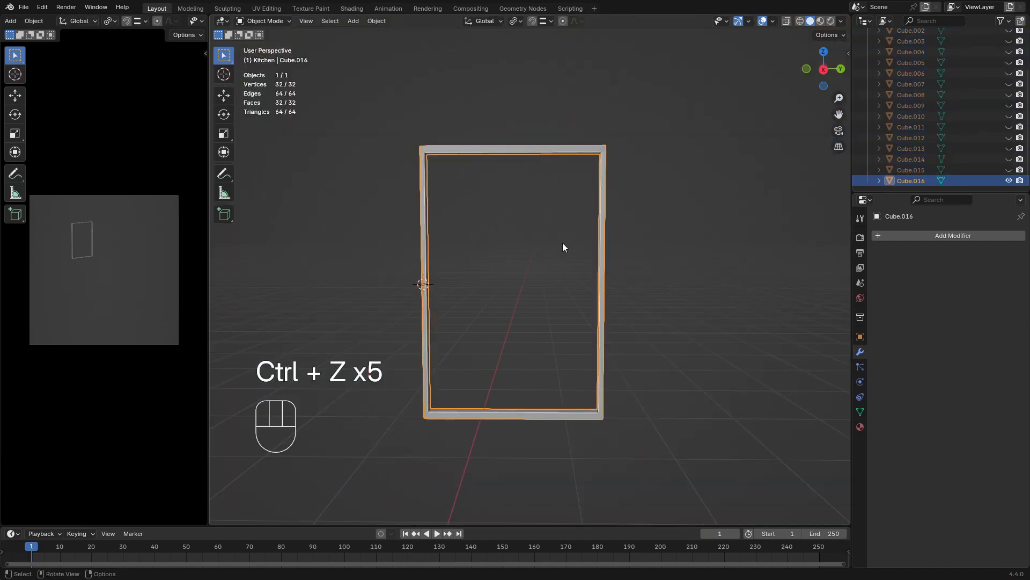
Unhide the kitchen objects and open only the window sash Cube.016 in Edit Mode
click(563, 243)
key(alt+h)
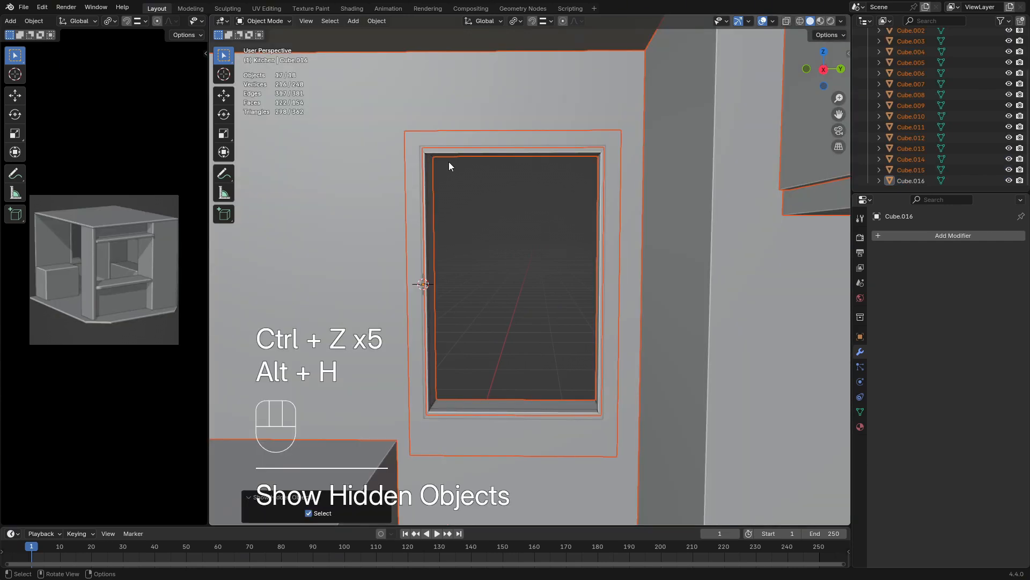
click(456, 150)
key(Tab)
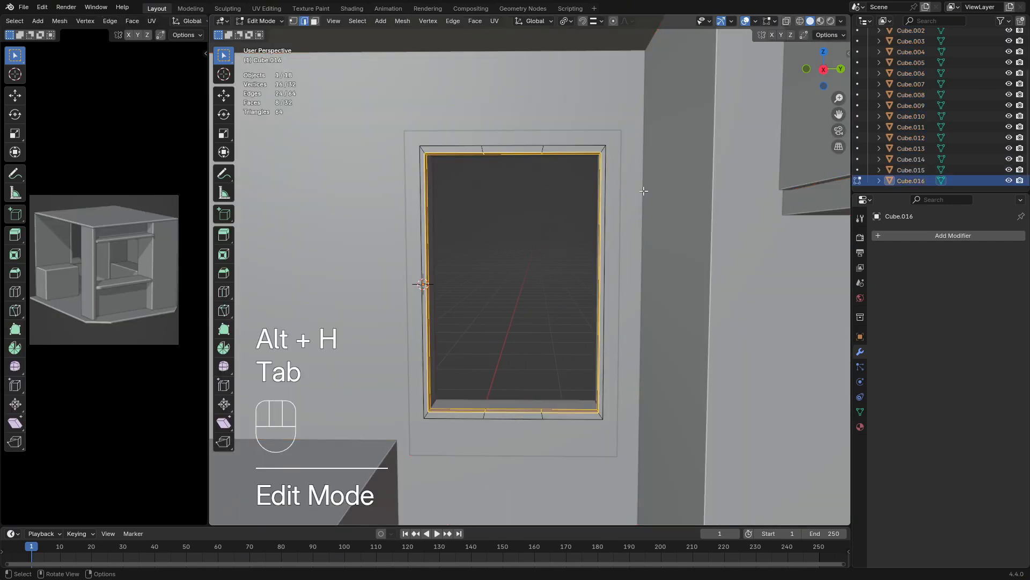
Scale the sash's inner faces to about 0.931 along Y and 0.974 along Z to widen the frame rails
key(s)
key(x)
key(y)
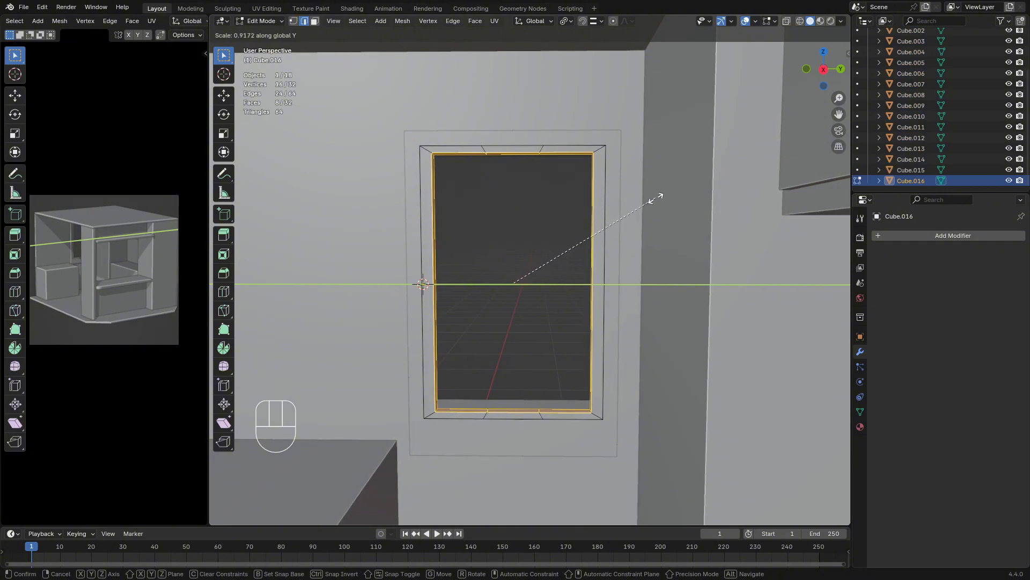
click(659, 200)
key(s)
key(z)
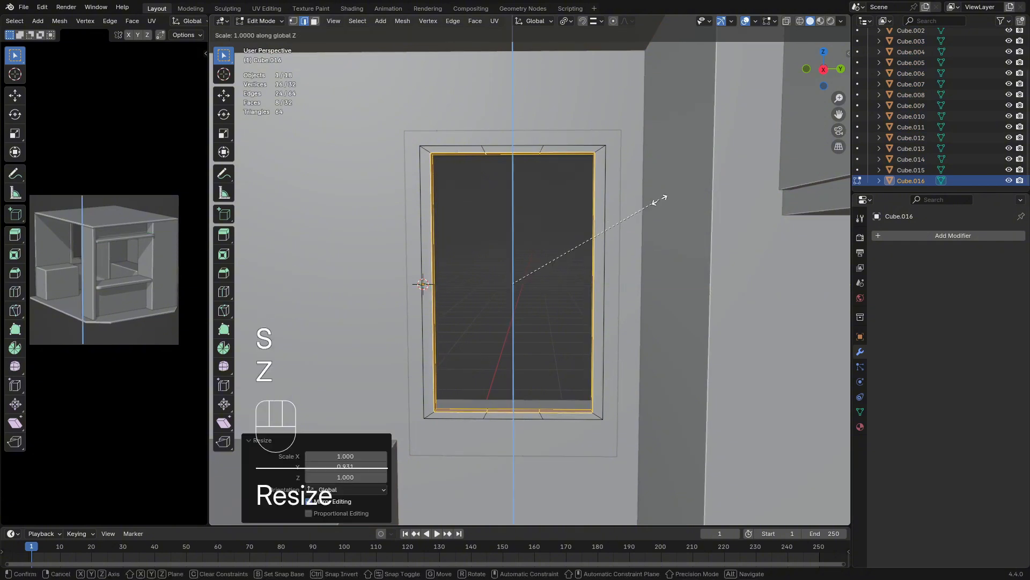
key(shift)
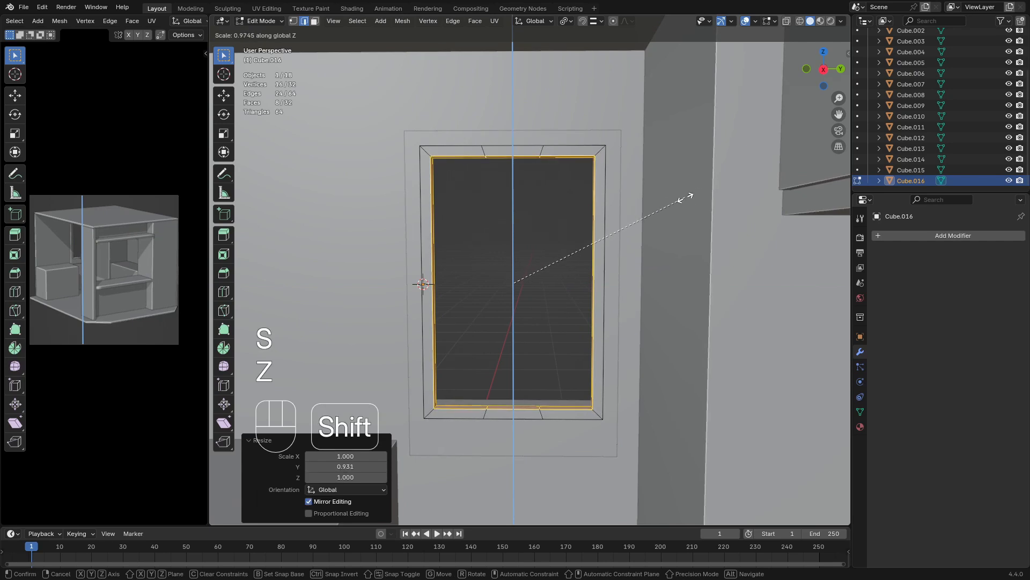
click(659, 202)
Straighten the sash's top and bottom cut loops nearest the 3D cursor by scaling them to 0 along Y
scroll(511, 203, up, 3)
shift+middle_drag(510, 203, 532, 244)
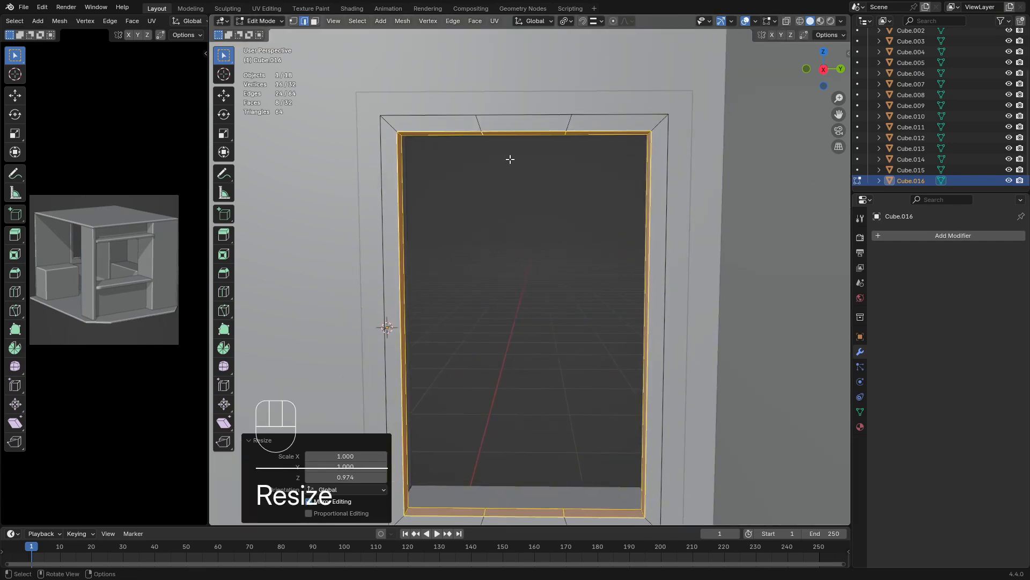
alt+click(480, 124)
alt+shift+click(567, 125)
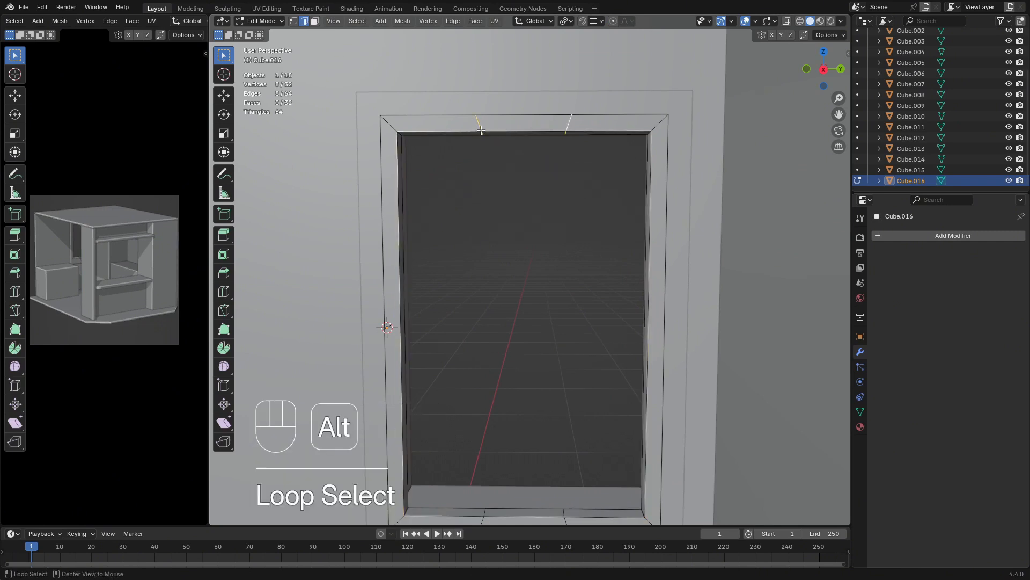
shift+middle_drag(552, 326, 553, 215)
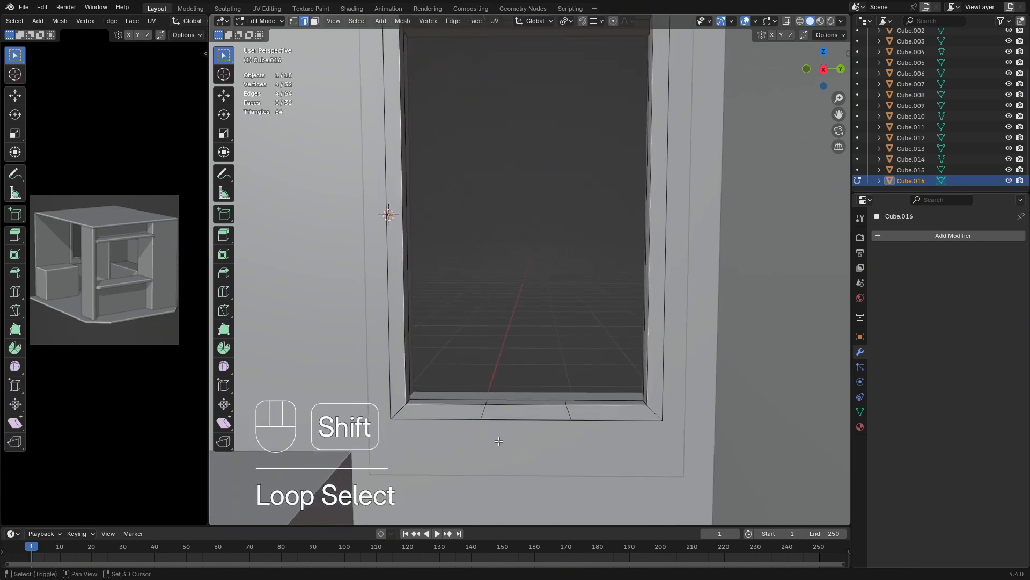
alt+shift+click(493, 401)
shift+scroll(520, 313, up, 4)
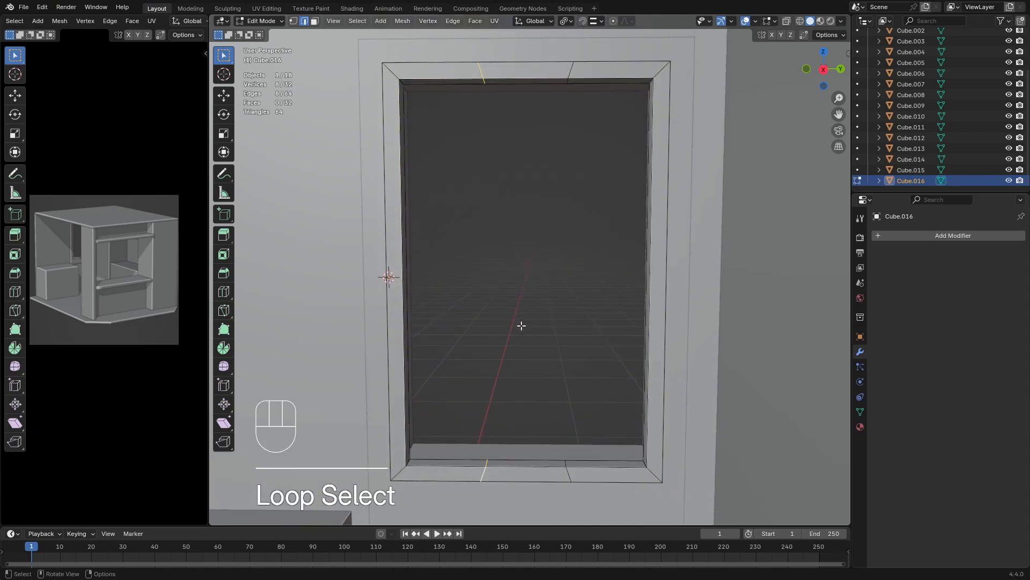
key(s)
key(x)
key(y)
key(KP_0)
key(KP_Enter)
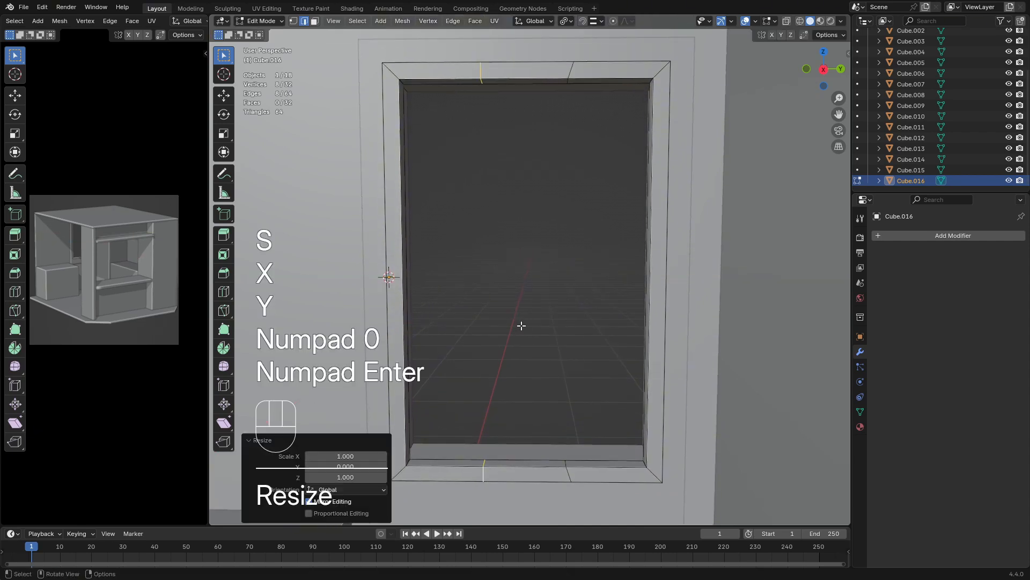
Straighten the top and bottom cut loops farther from the 3D cursor by scaling them to 0 along Y
alt+click(571, 68)
alt+shift+click(572, 473)
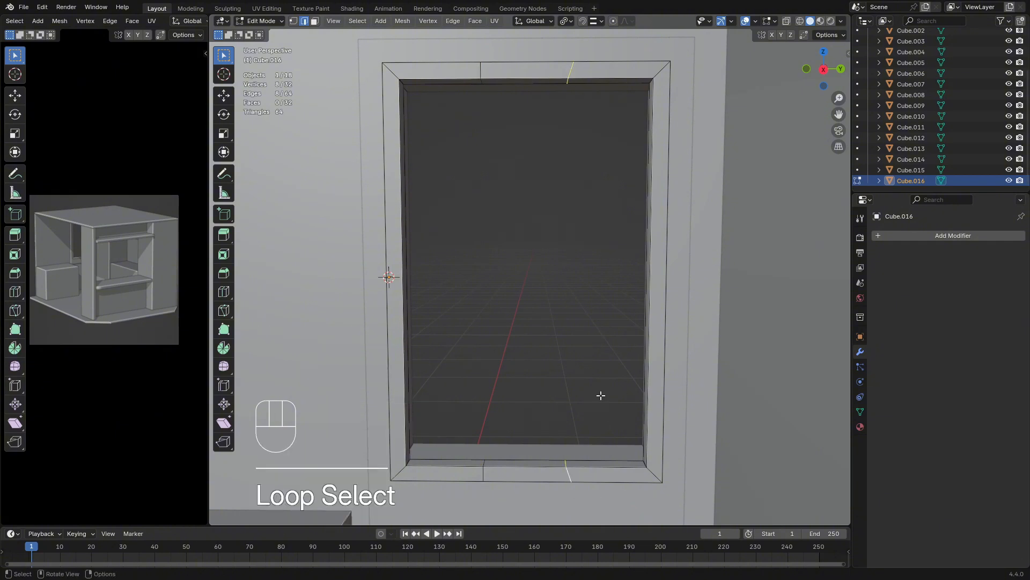
key(s)
key(x)
key(y)
key(KP_0)
key(KP_Enter)
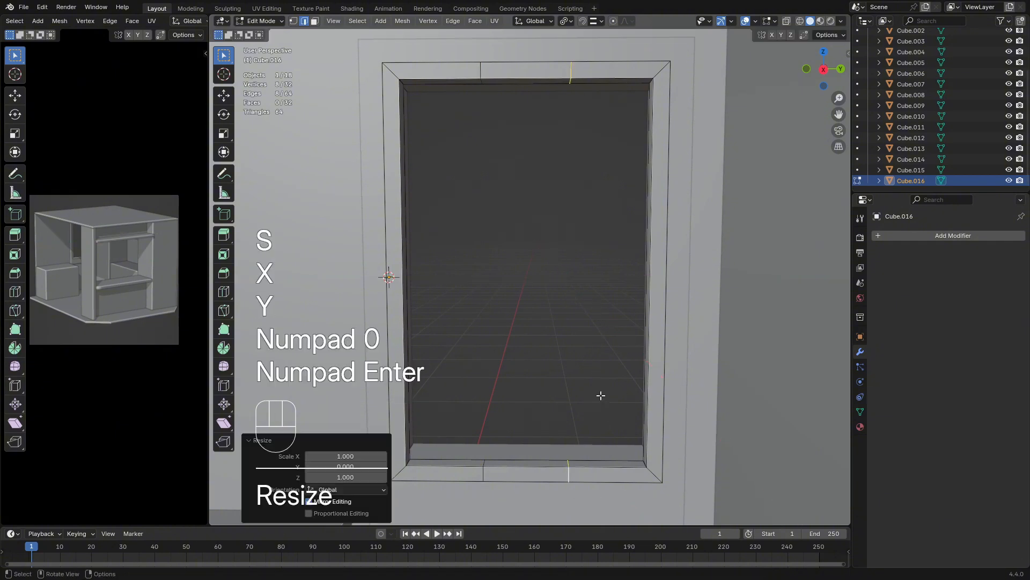
Select all four cut loops on the sash's top and bottom rails and set the transform pivot to Median Point
alt+shift+click(480, 73)
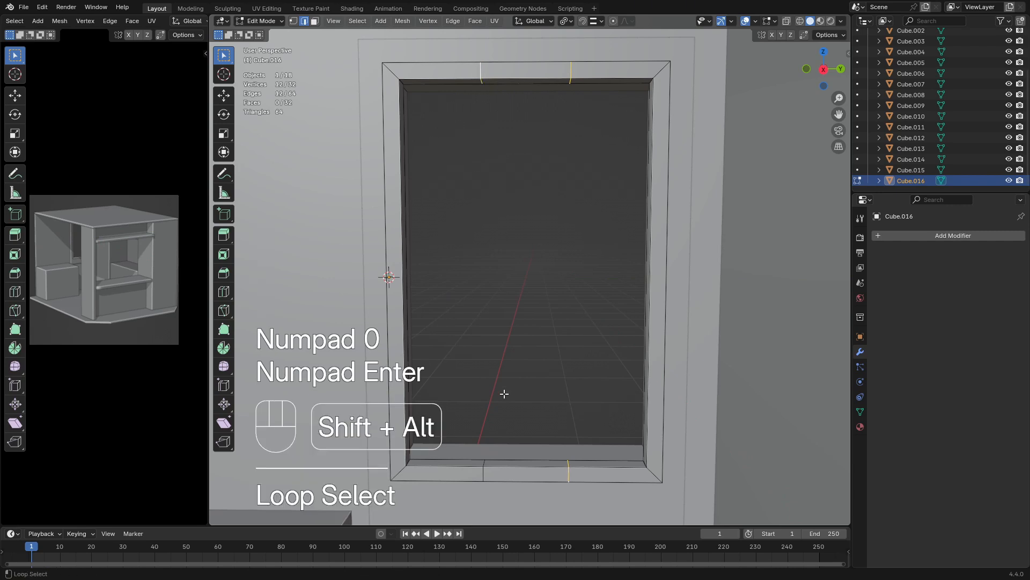
alt+shift+click(482, 475)
shift+middle_drag(593, 375, 572, 342)
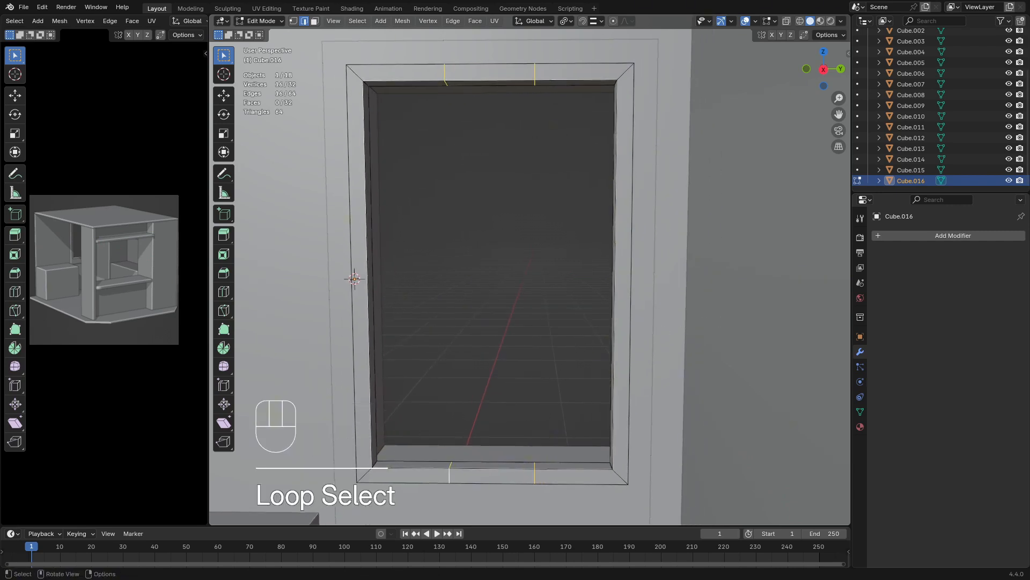
key(s)
key(x)
key(y)
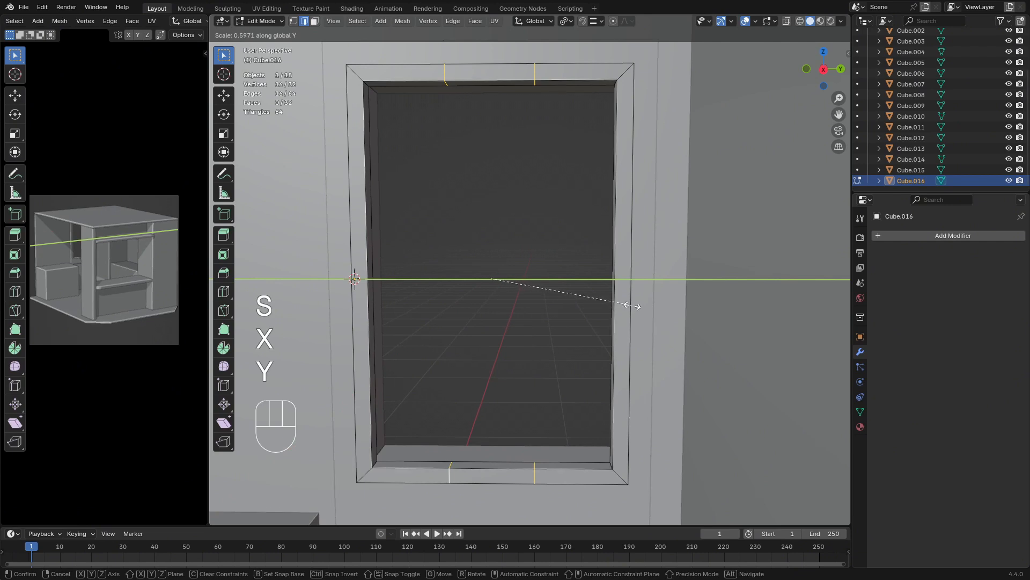
key(Escape)
click(570, 21)
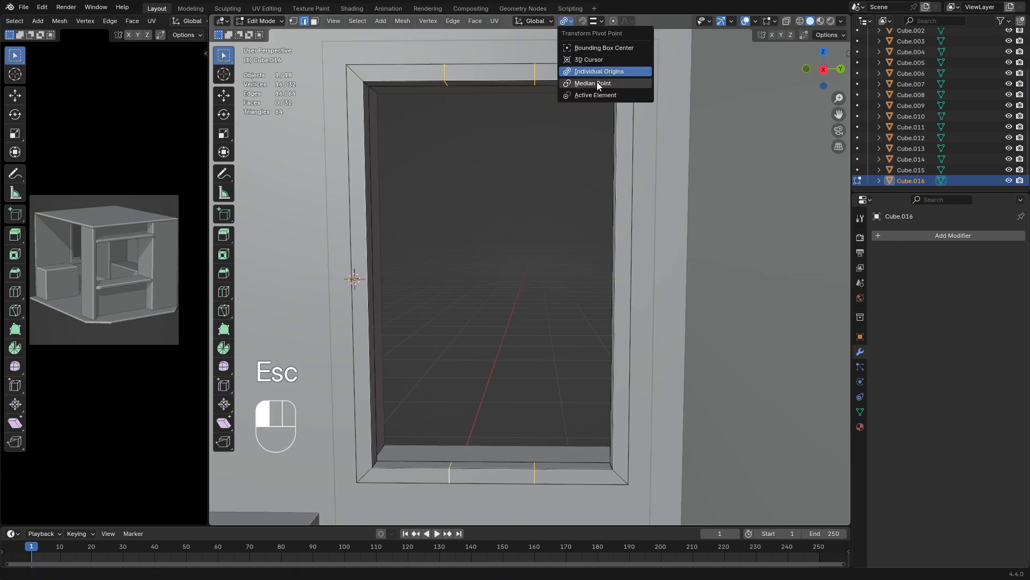
click(597, 82)
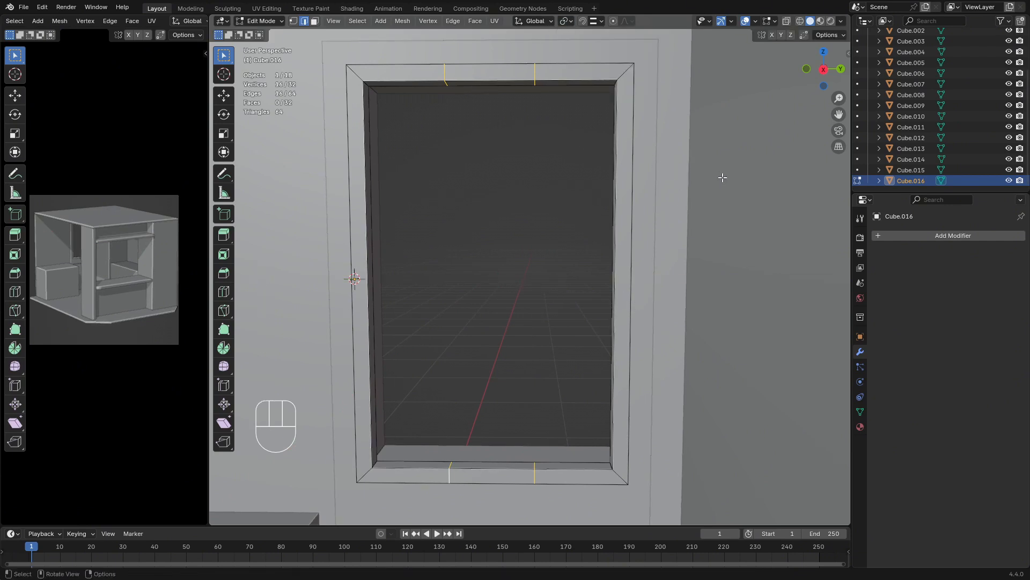
Scale the selected cut loops to about 0.215 along Y to bring them close together at the sash's centre
key(s)
key(x)
key(y)
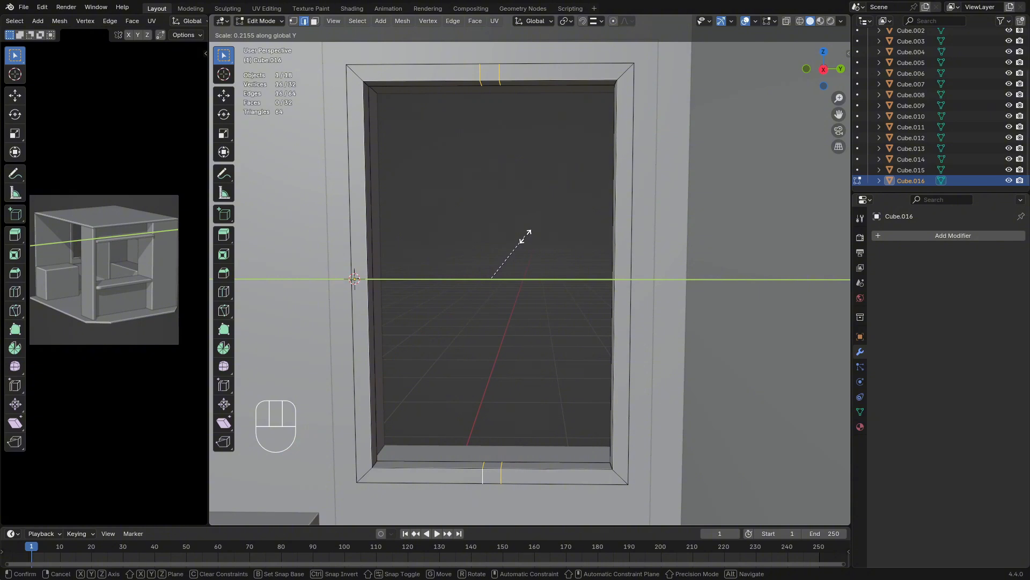
click(526, 236)
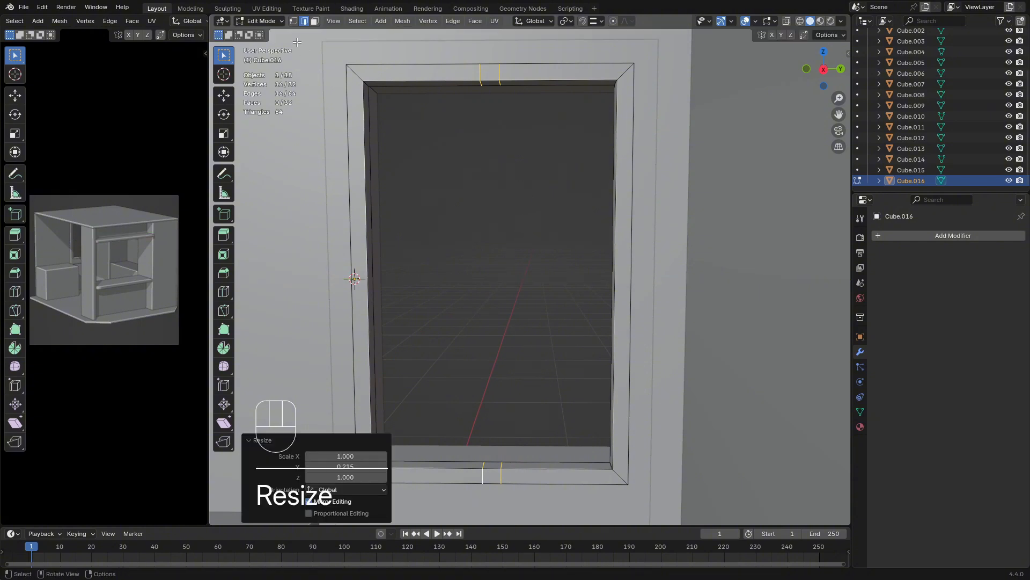
Select the loop of faces around the sash's front and move it about 0.021 m along X
click(315, 21)
middle_drag(443, 168, 547, 275)
click(545, 101)
super+click(619, 299)
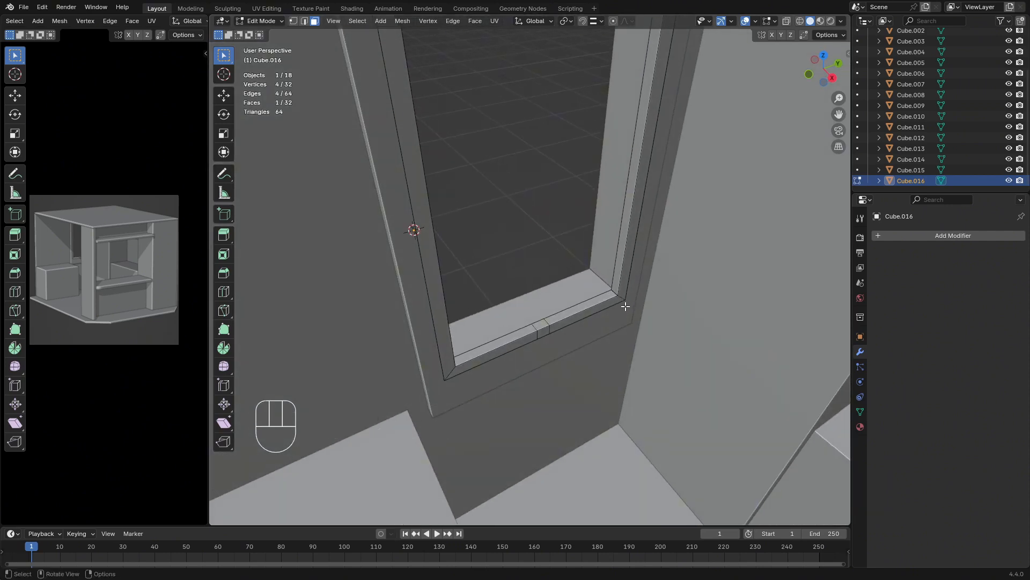
click(614, 272)
alt+click(624, 296)
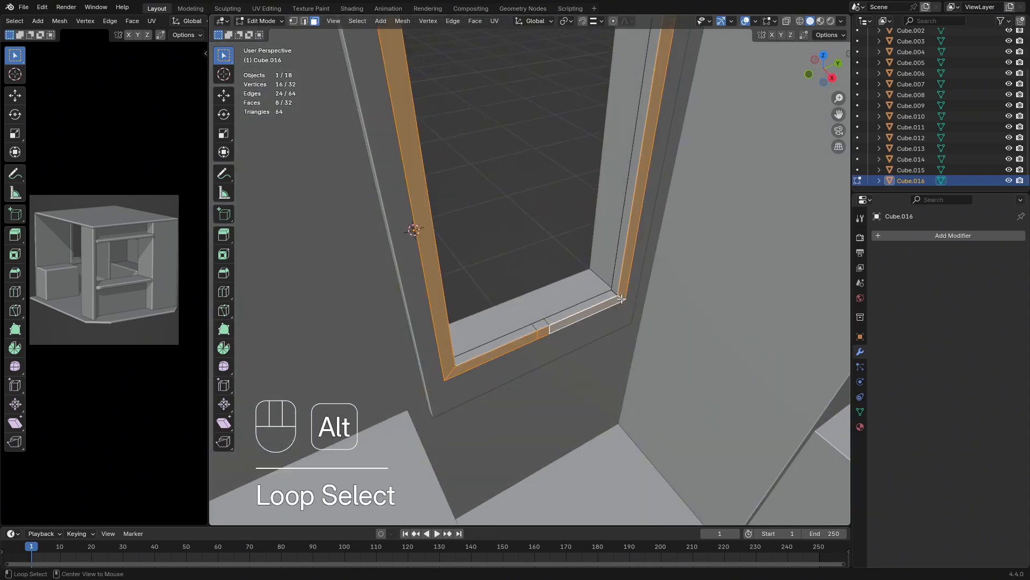
middle_drag(623, 295, 635, 291)
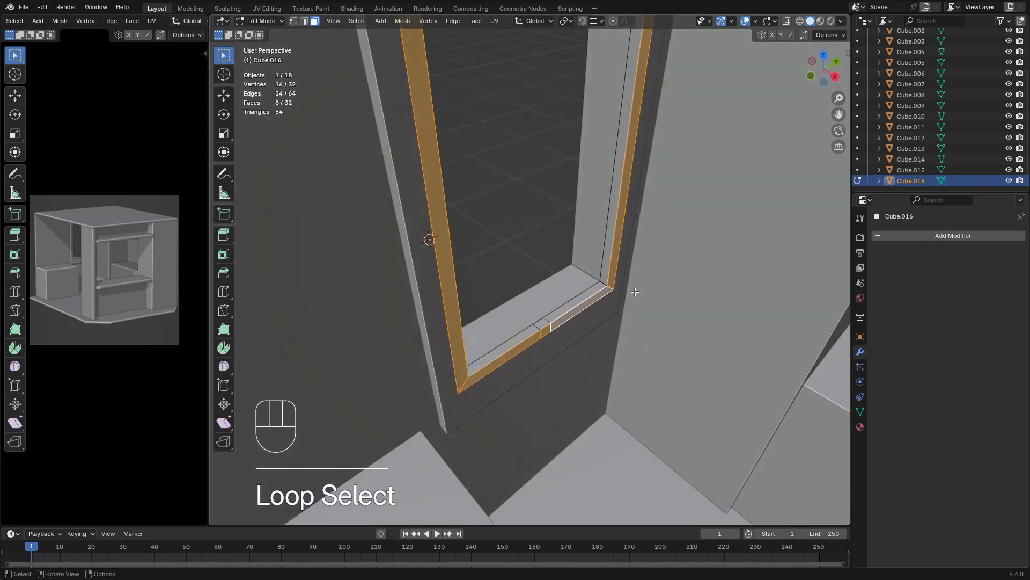
key(g)
key(x)
key(shift)
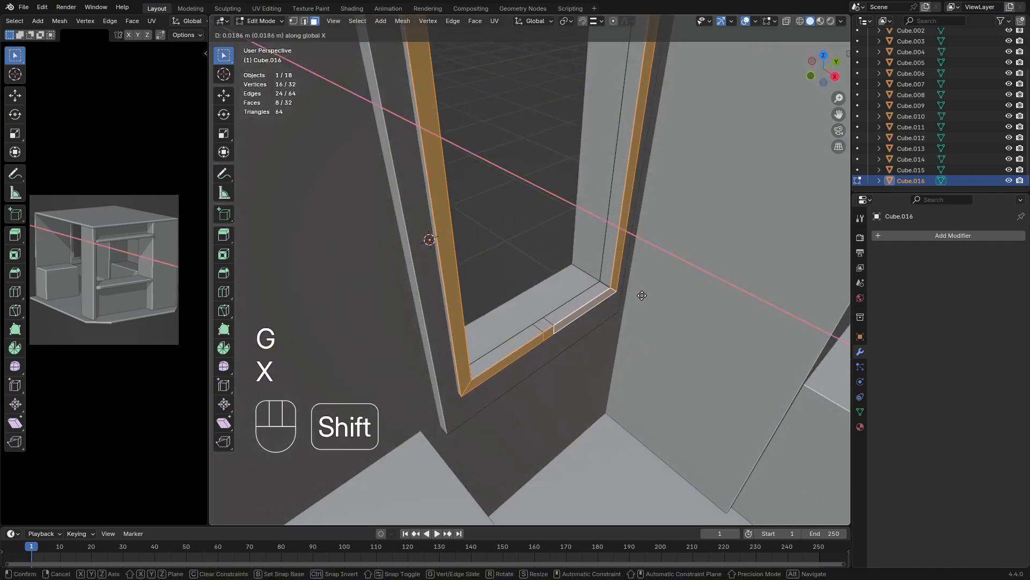
click(648, 297)
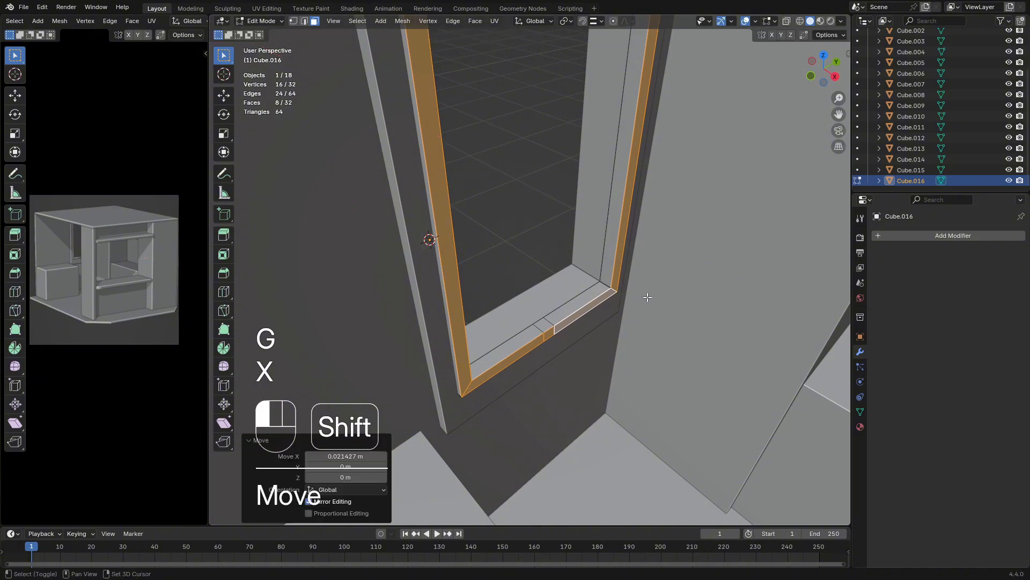
Delete the two small inner faces between the paired cuts on the sash's top and bottom rails
key(Tab)
middle_drag(639, 306, 545, 322)
key(Tab)
click(530, 356)
scroll(546, 322, down, 3)
shift+middle_drag(537, 257, 508, 274)
scroll(521, 311, up, 2)
shift+click(534, 121)
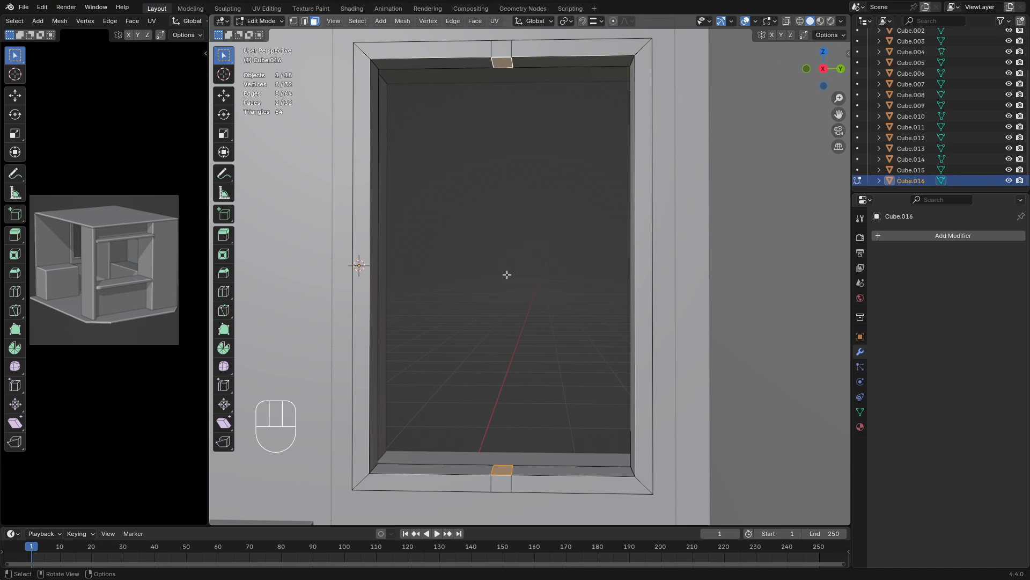
key(x)
click(507, 274)
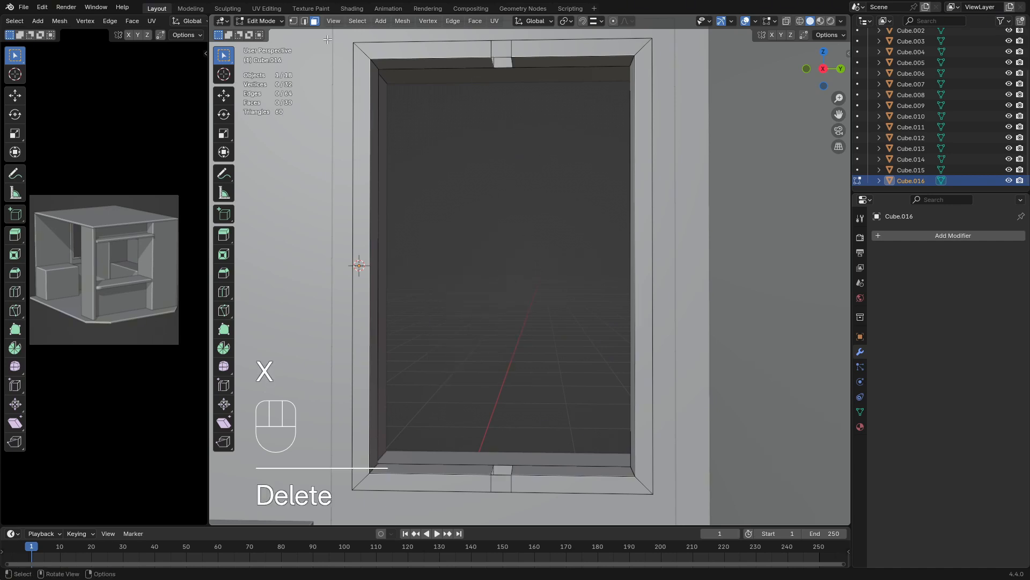
Select the border edges of both openings left in the sash's top and bottom rails
click(304, 21)
alt+click(504, 60)
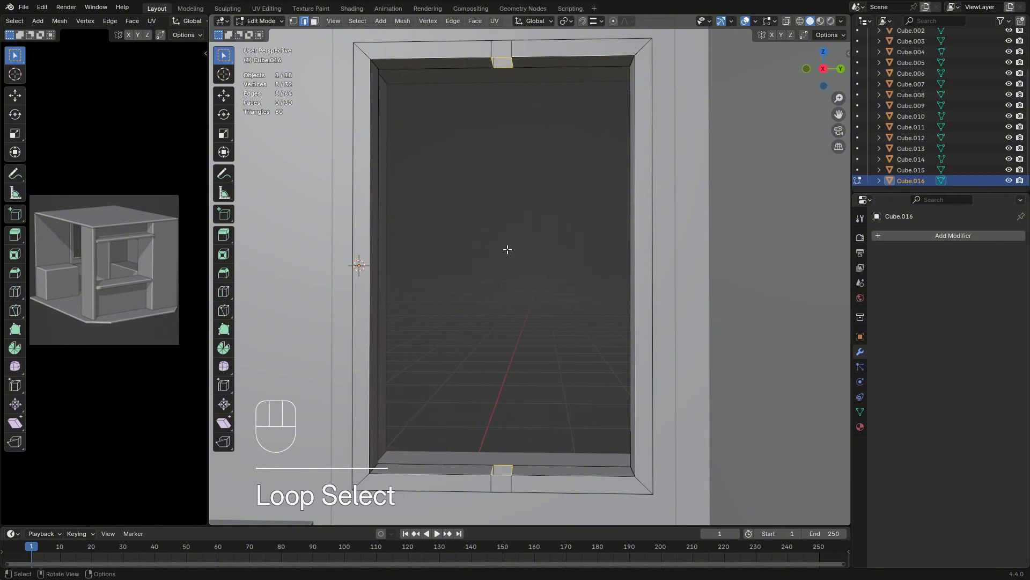
middle_drag(506, 249, 519, 248)
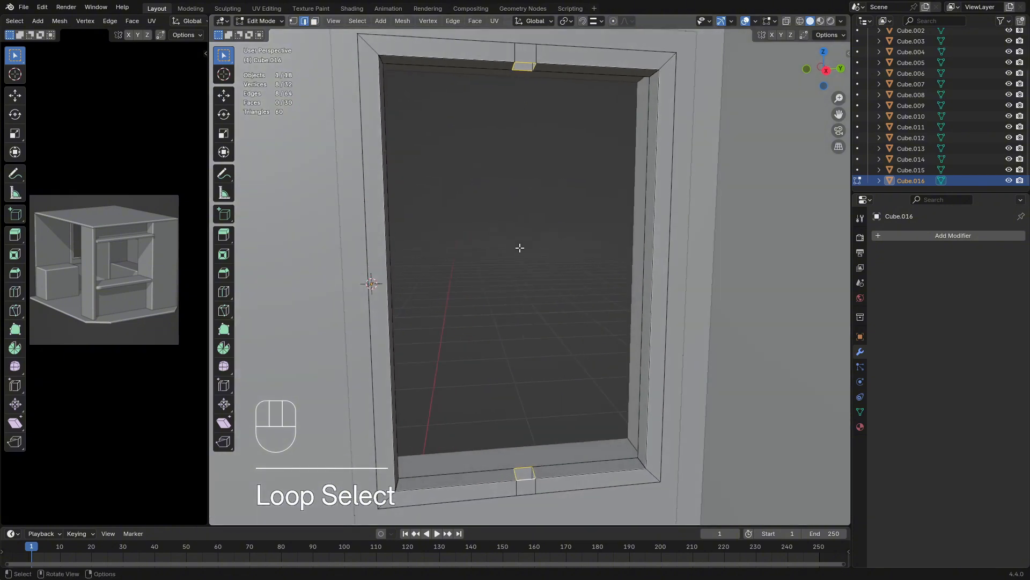
Check the Spacebar Action setting in the keymap preferences
click(43, 8)
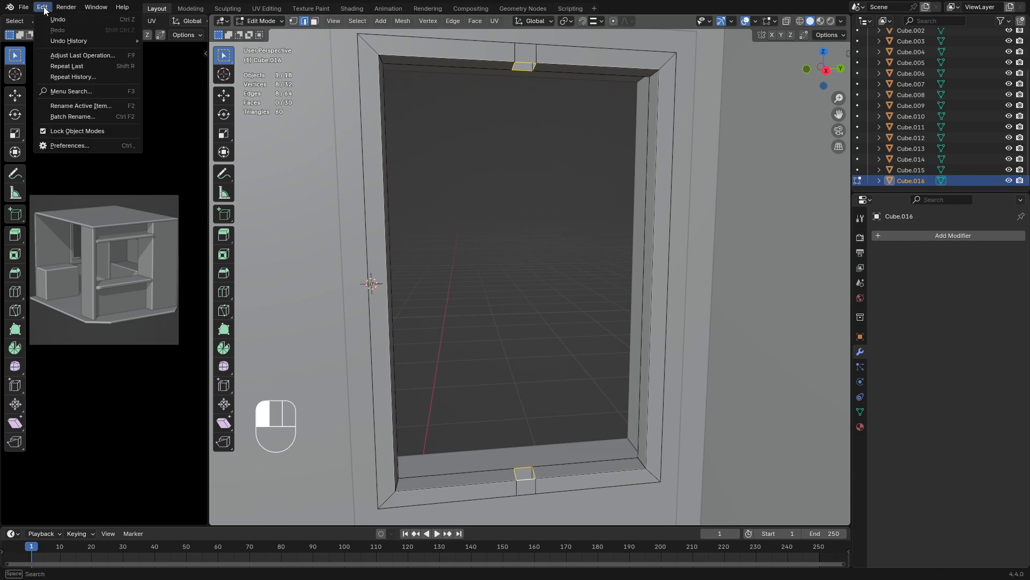
click(75, 146)
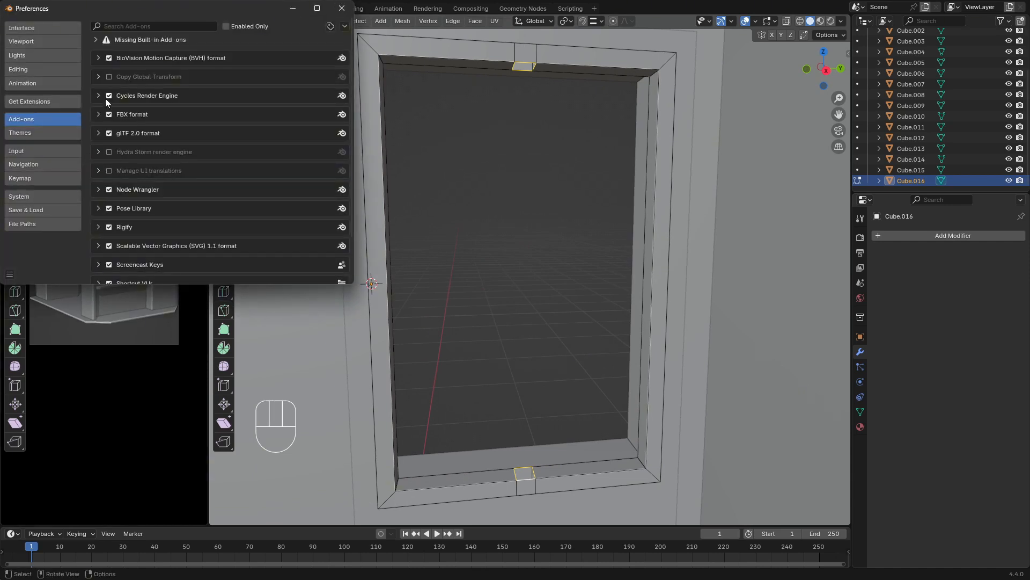
click(29, 182)
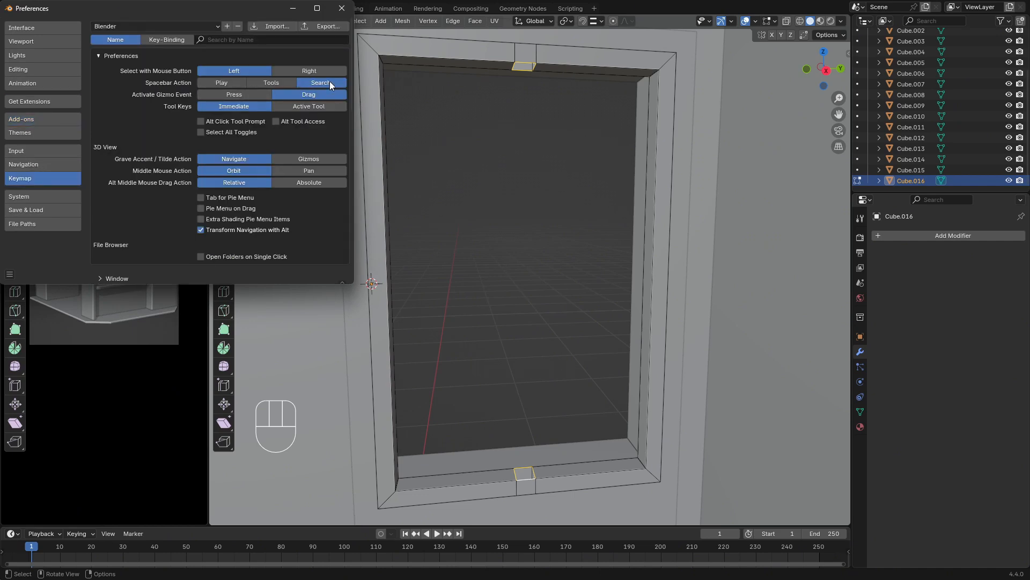
click(345, 7)
Bridge the two selected edge loops to form a vertical bar through the middle of the sash
middle_drag(436, 122, 549, 201)
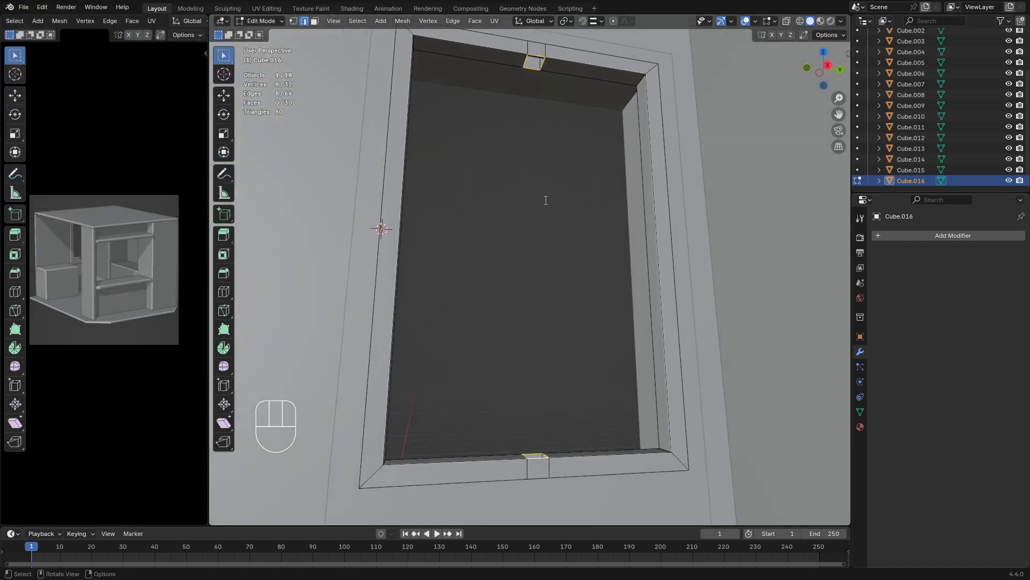
key(space)
text(bri)
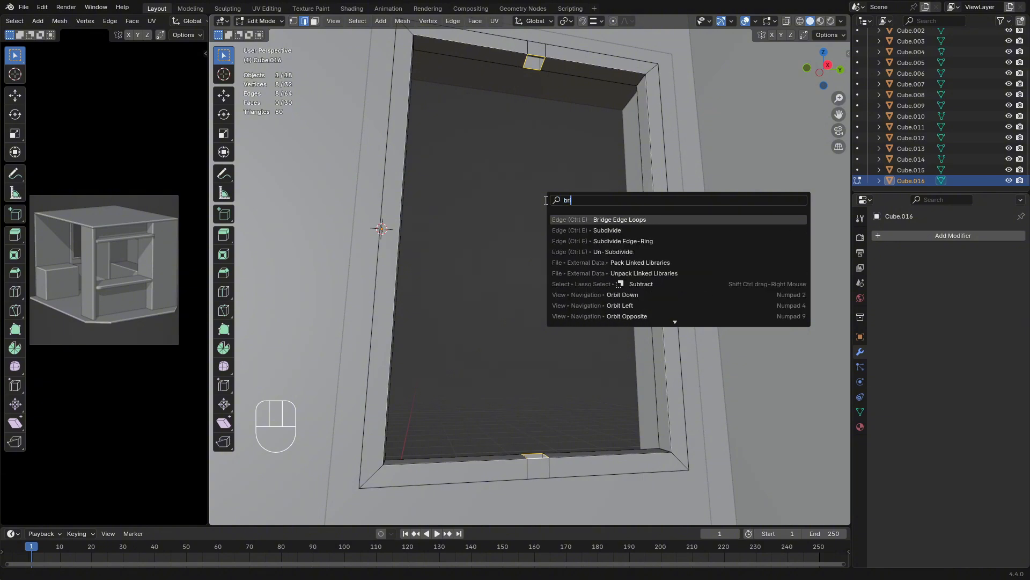
key(Return)
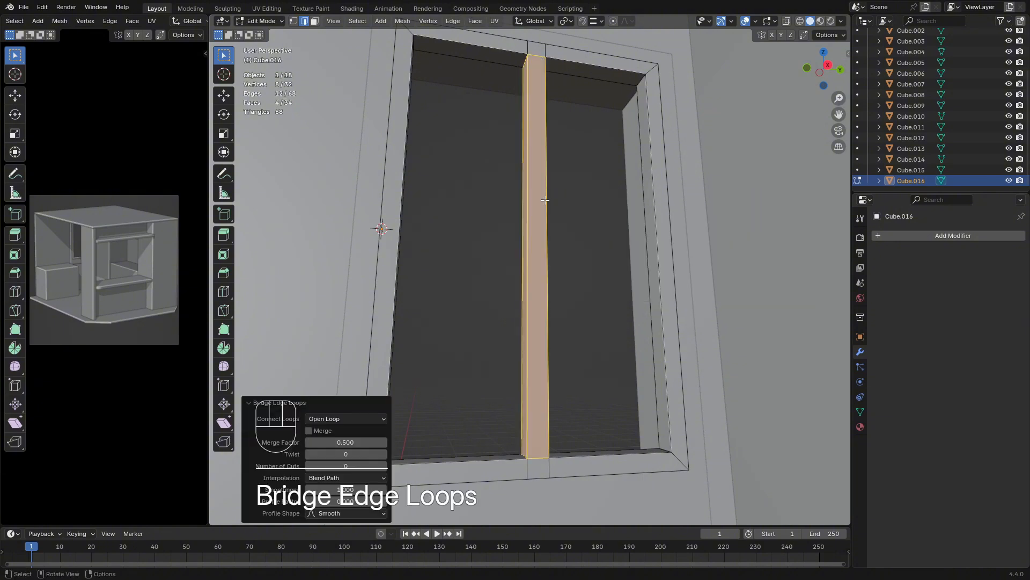
middle_drag(545, 200, 525, 266)
key(Tab)
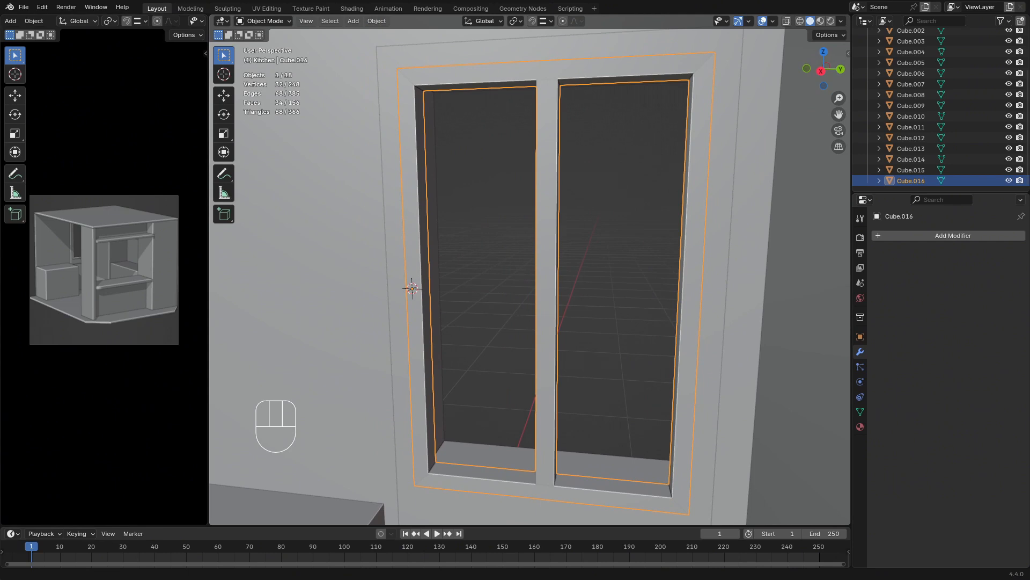
key(Tab)
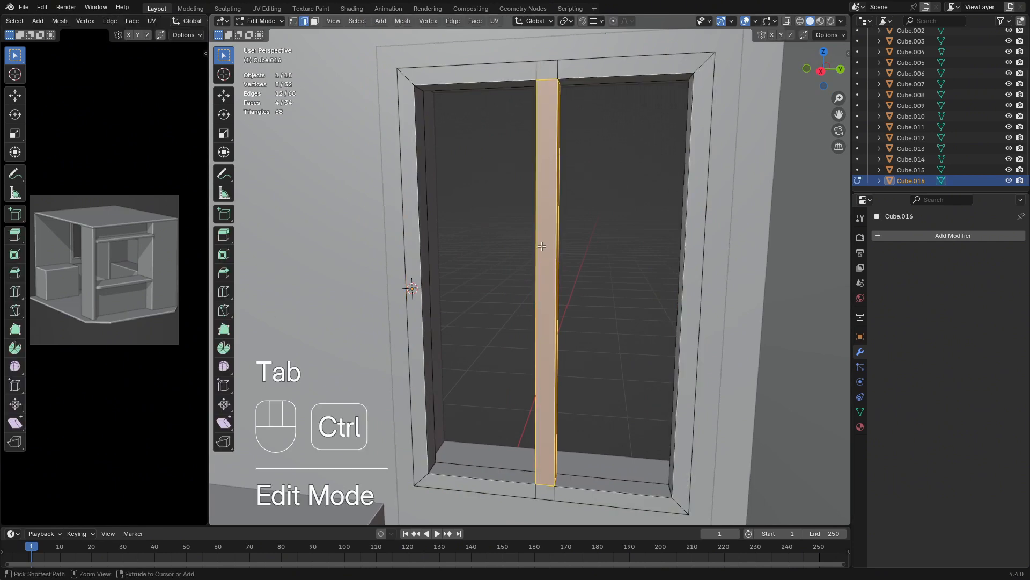
Add two evenly spaced horizontal loop cuts to the sash's central vertical bar
key(ctrl+r)
key(Escape)
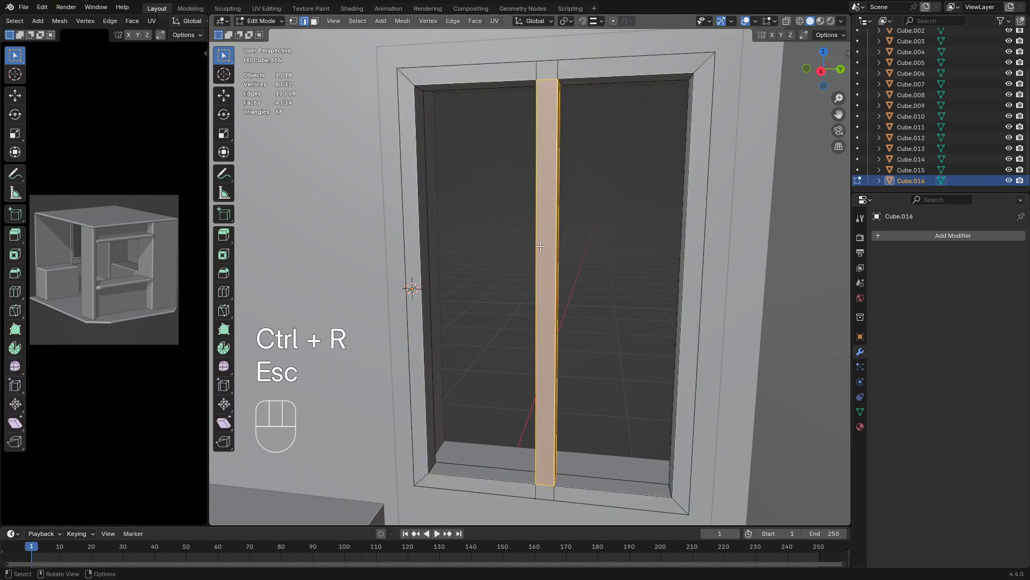
key(ctrl+r)
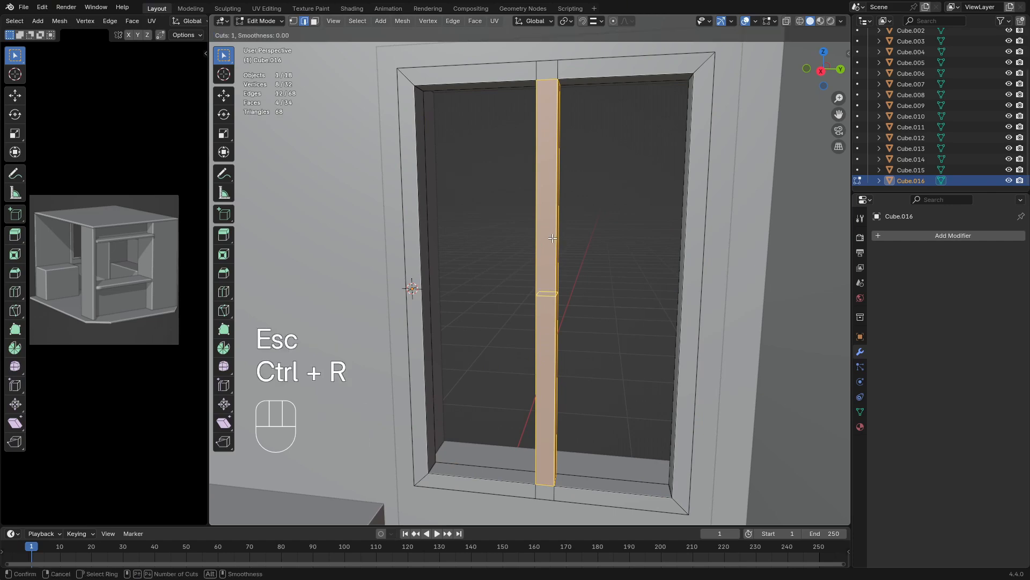
click(553, 238)
key(Escape)
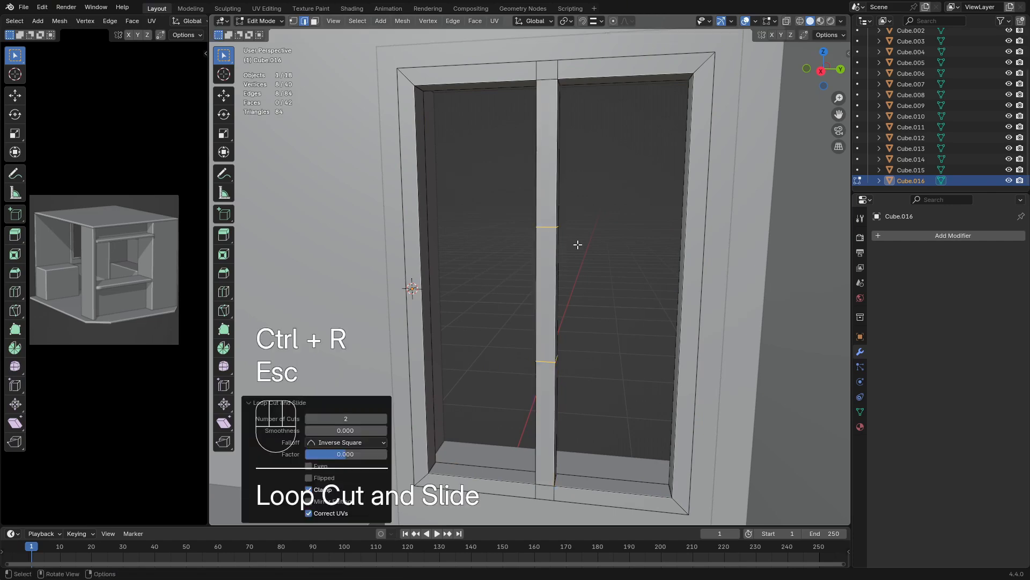
Add two evenly spaced horizontal loop cuts to each of the sash's vertical side rails
middle_drag(577, 244, 618, 247)
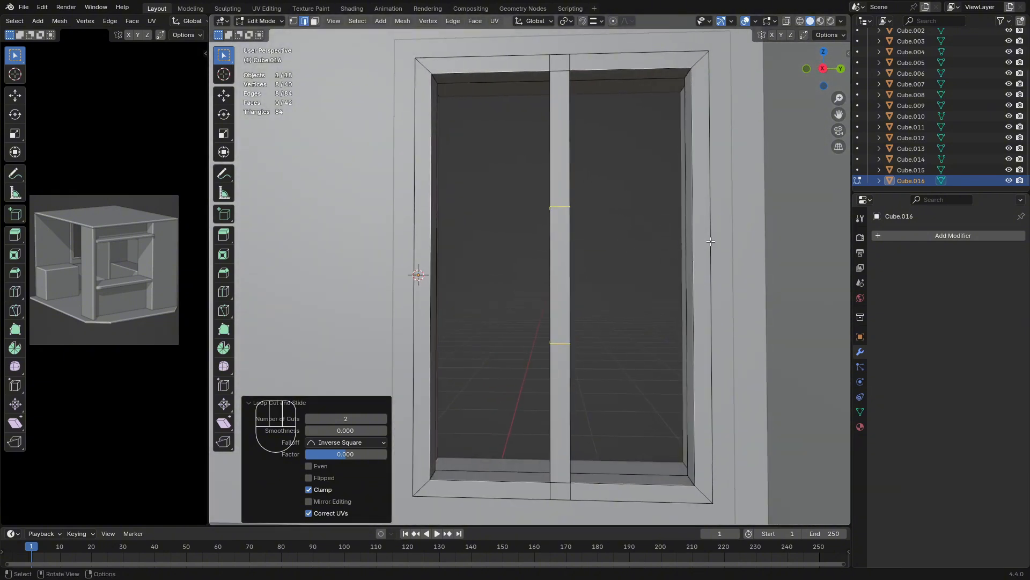
key(ctrl+r)
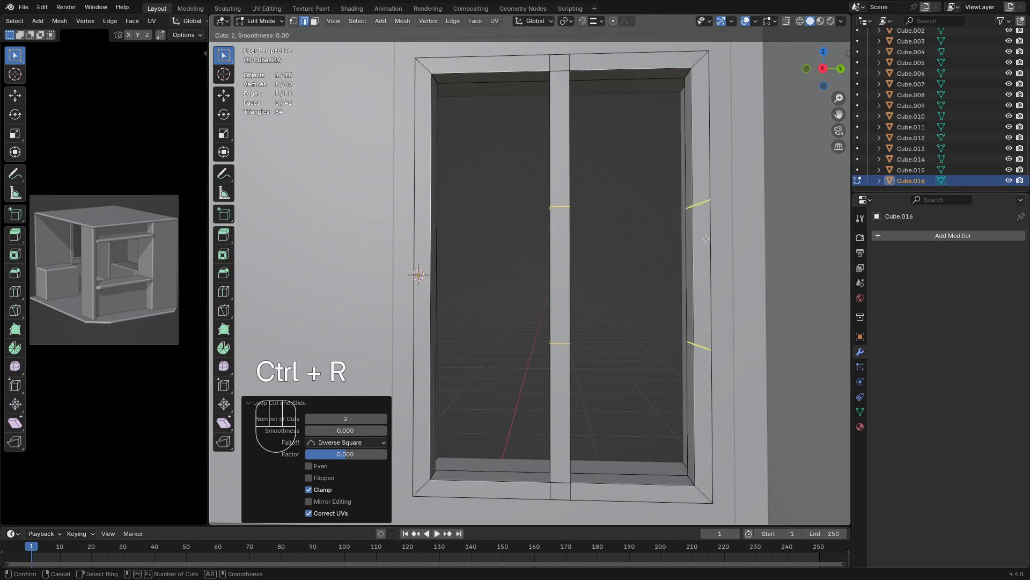
key(Escape)
key(ctrl+r)
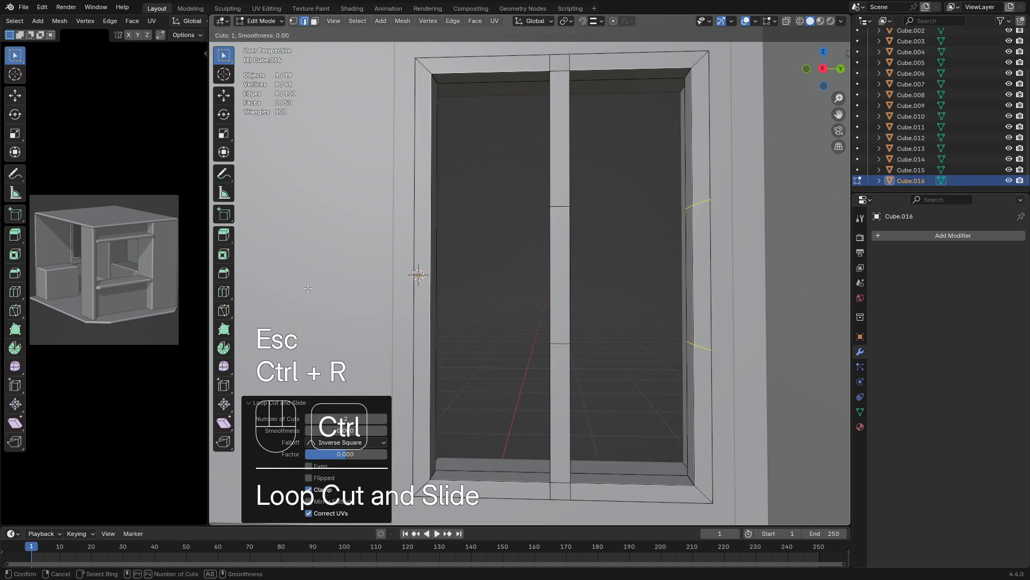
click(425, 267)
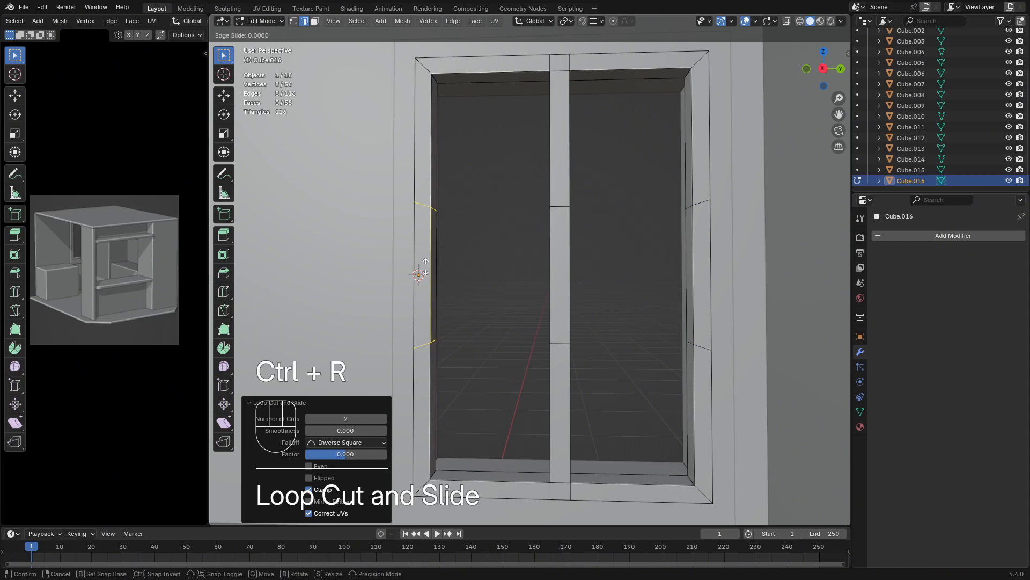
key(Escape)
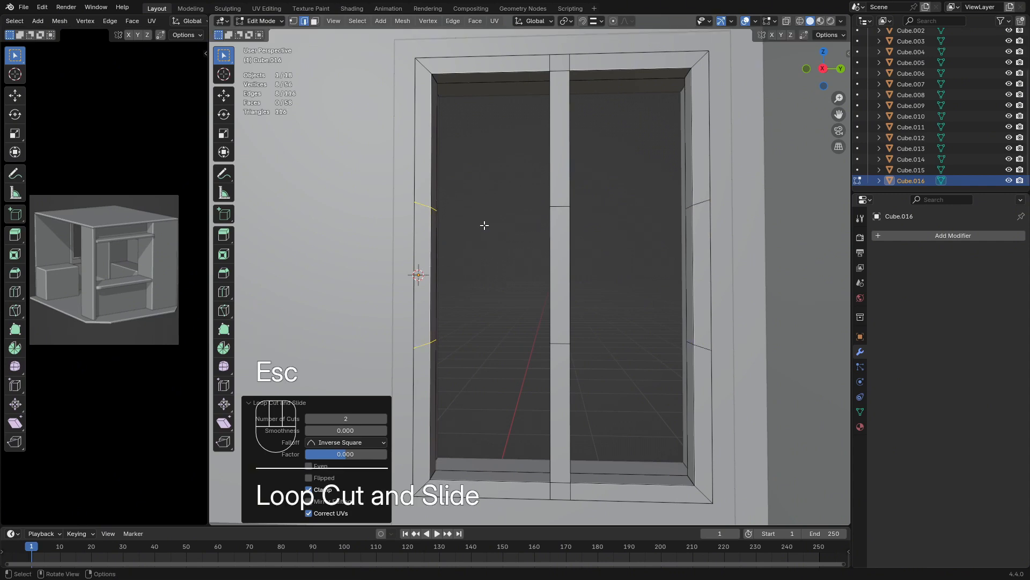
Flatten the upper cut loops on both side rails and the central bar to one height by scaling them to 0 along Z
alt+shift+click(561, 208)
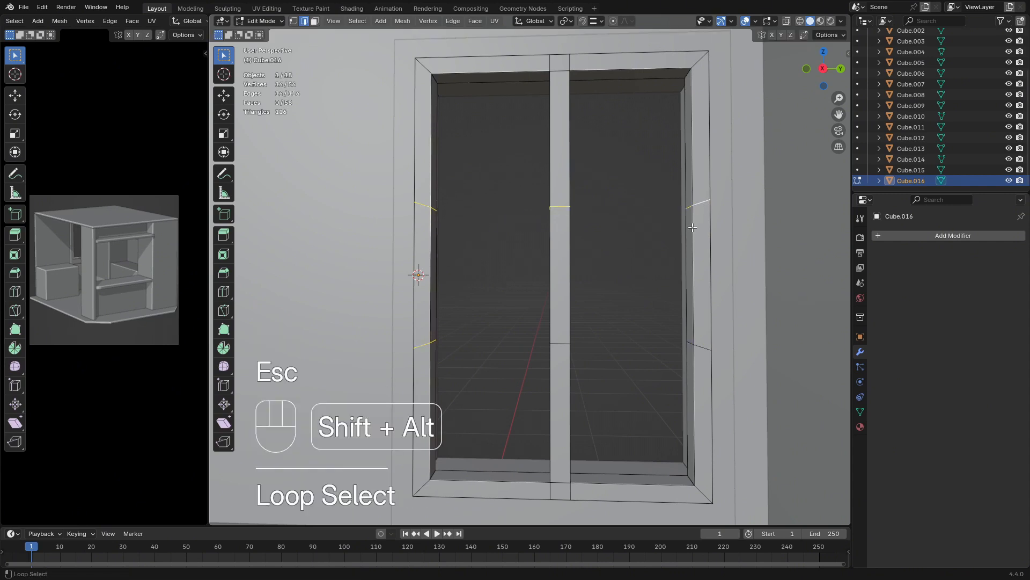
ctrl+alt+shift+click(422, 346)
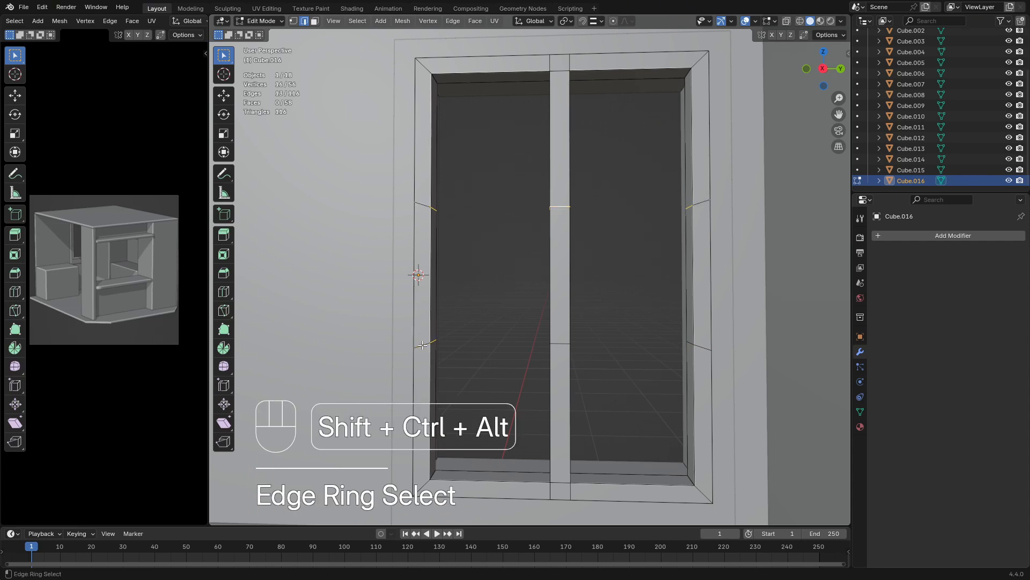
click(423, 204)
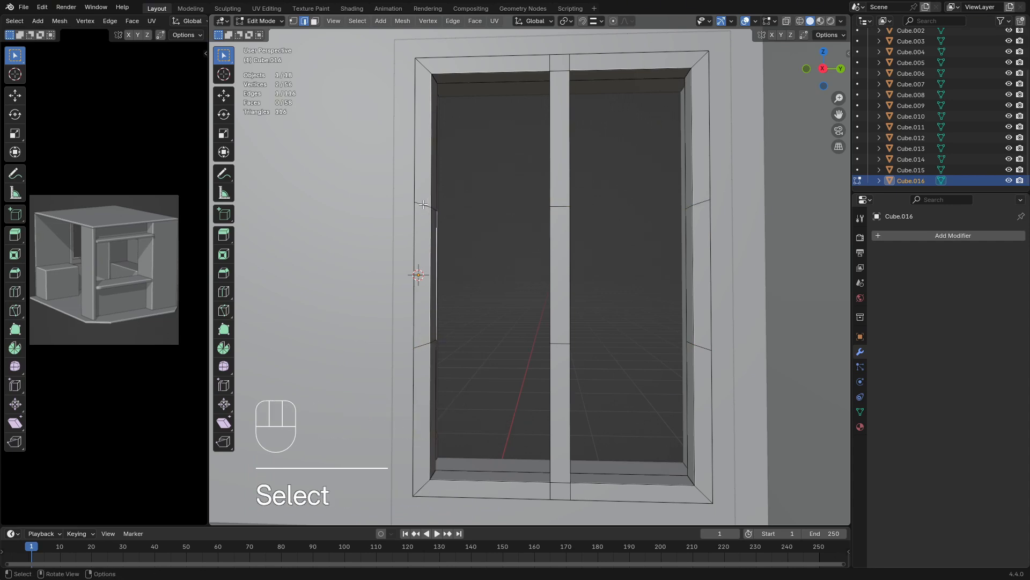
alt+shift+click(561, 207)
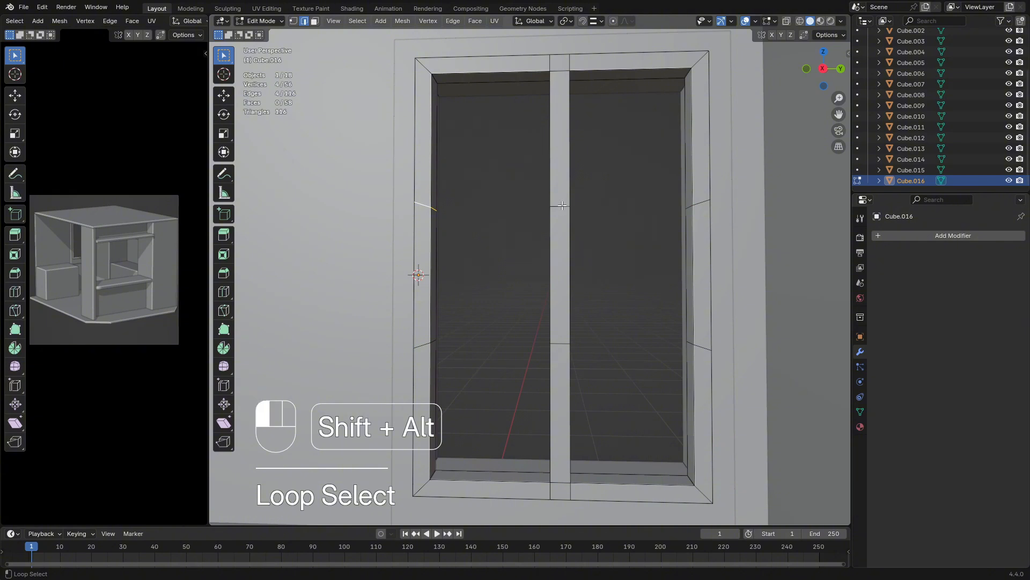
alt+shift+click(697, 203)
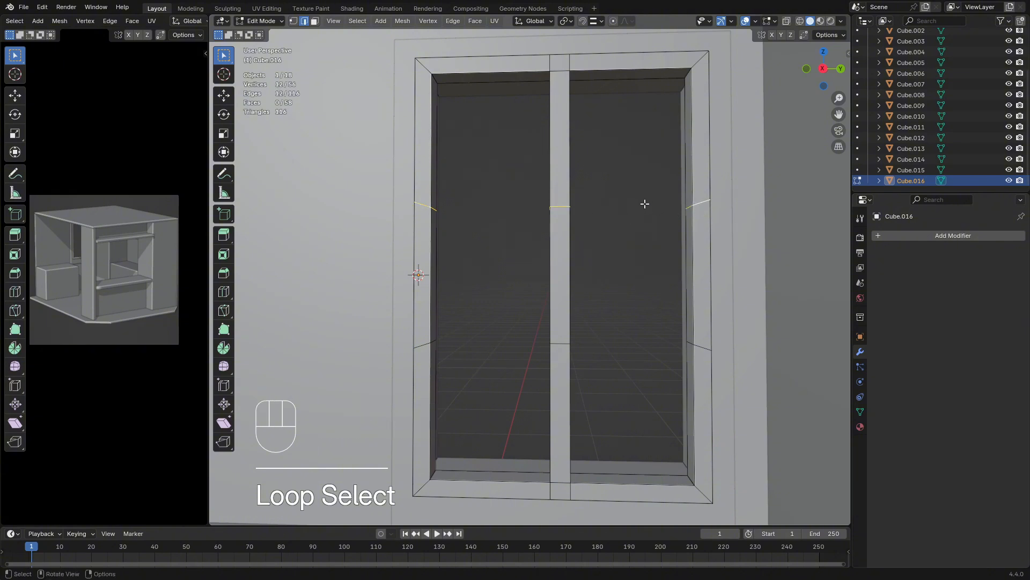
key(s)
key(y)
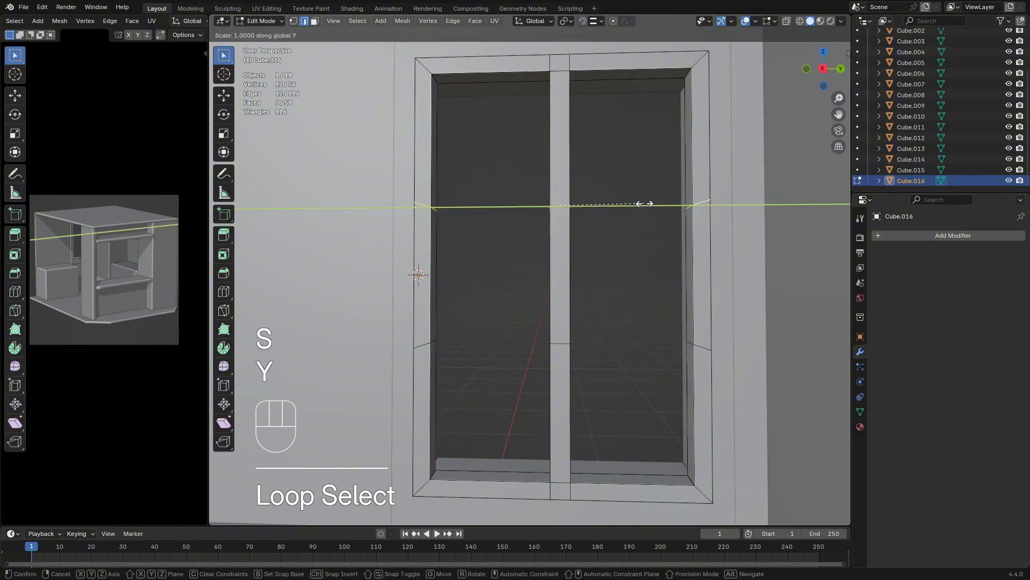
key(z)
key(KP_0)
key(KP_Enter)
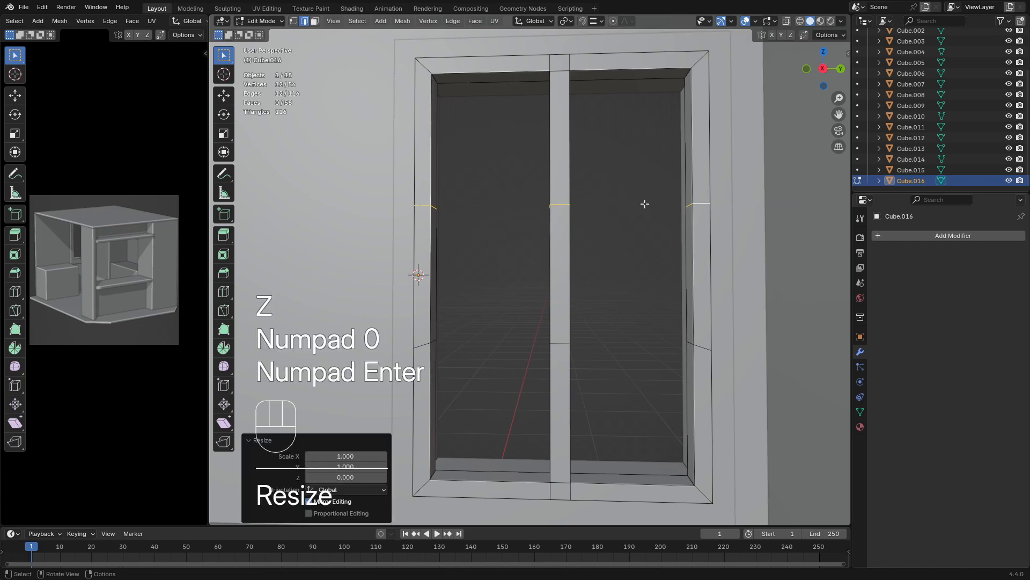
Scale the lower cut loops on both side rails and the central bar to 0 along Z
alt+click(558, 343)
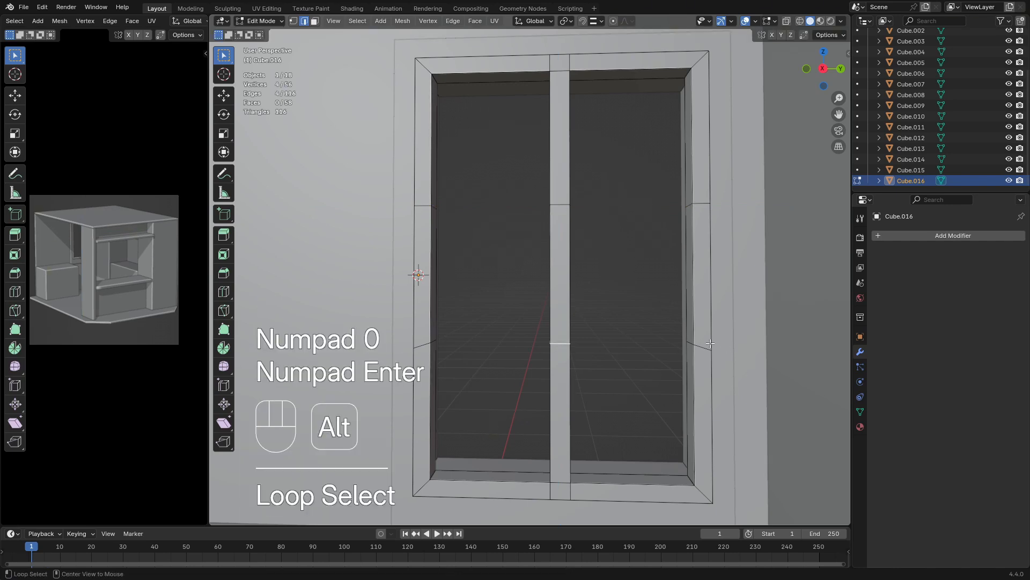
alt+shift+click(700, 346)
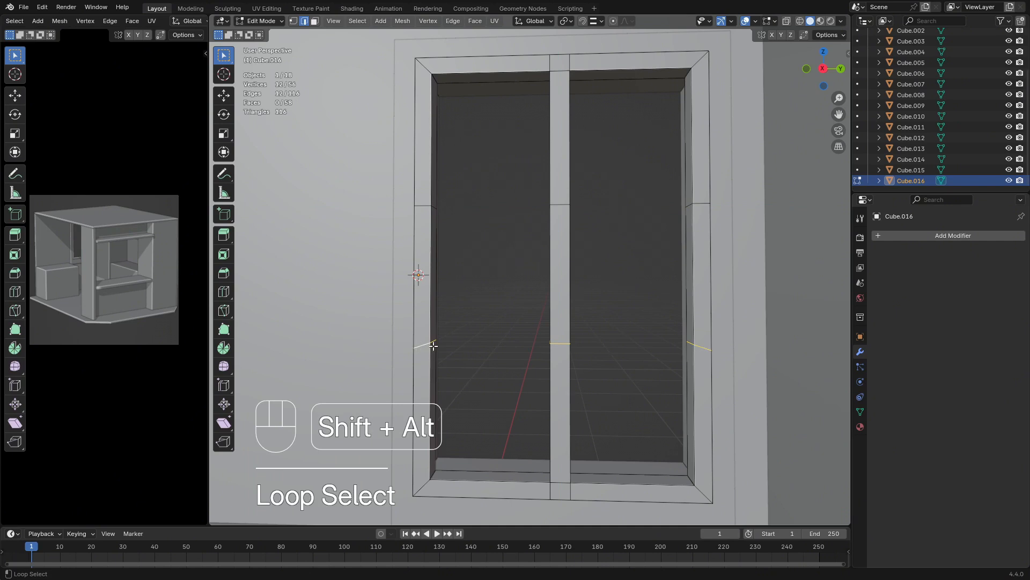
key(s)
key(z)
key(KP_0)
key(Return)
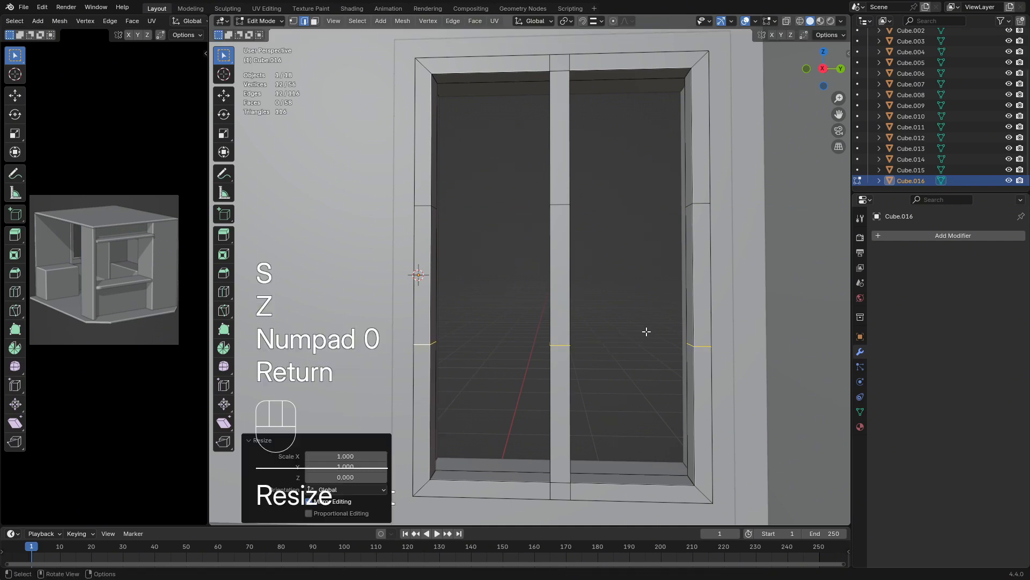
Bevel all six cut loops on the rails and central bar with 1 segment and a width of about 0.031 m
alt+shift+click(560, 205)
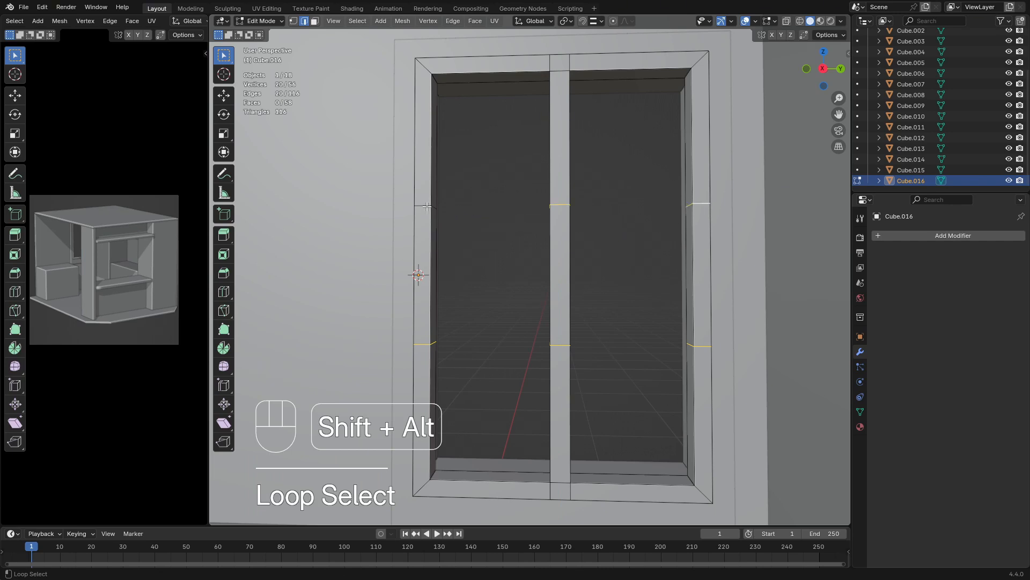
middle_drag(520, 211, 499, 211)
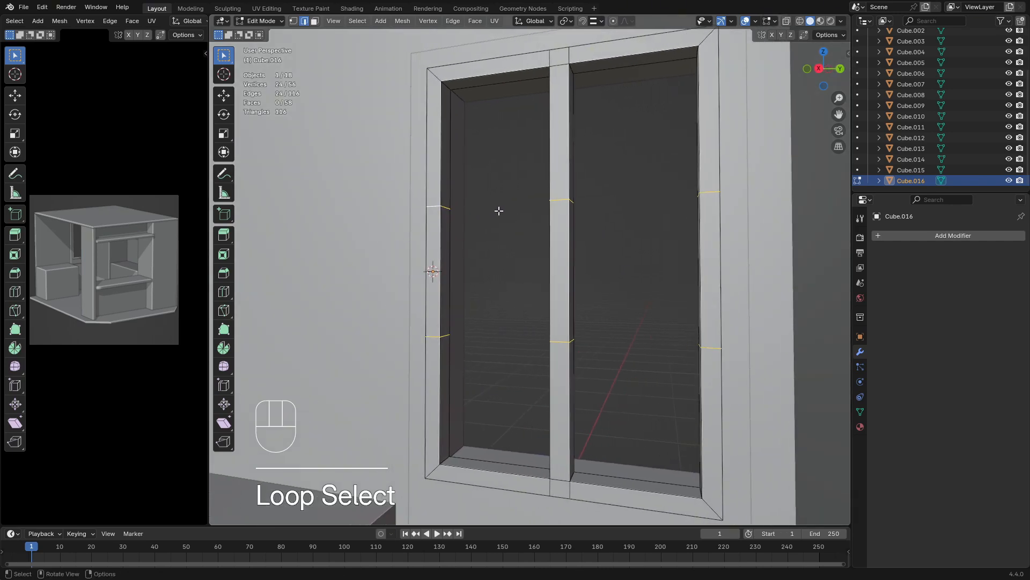
key(ctrl+b)
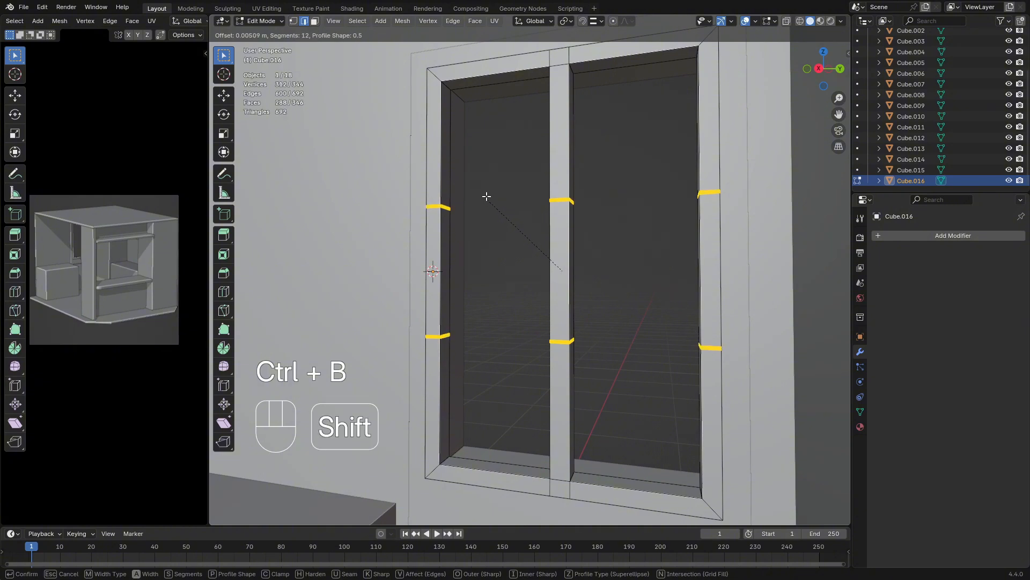
scroll(483, 188, up, 11)
scroll(484, 189, down, 9)
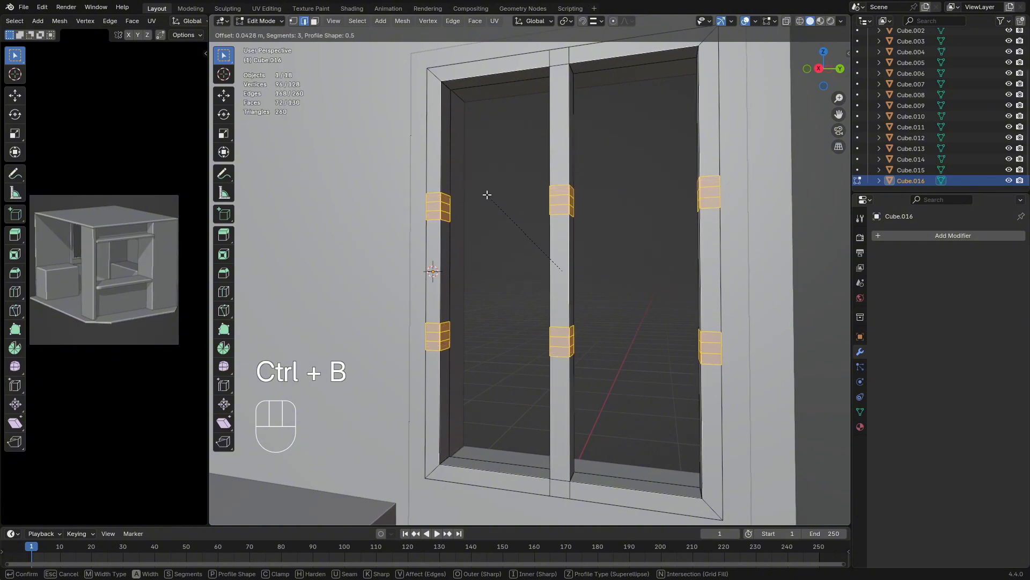
key(shift)
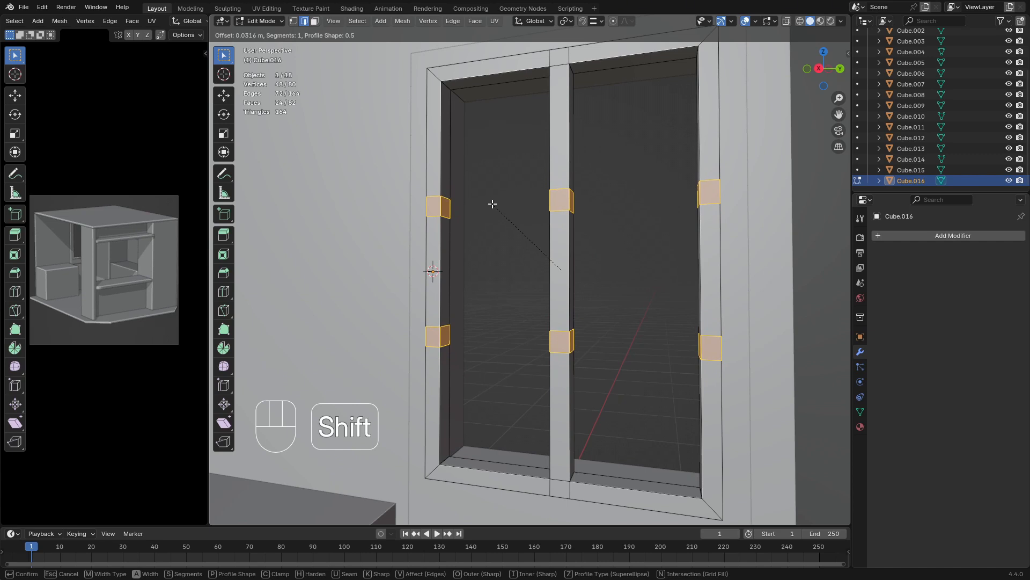
click(493, 207)
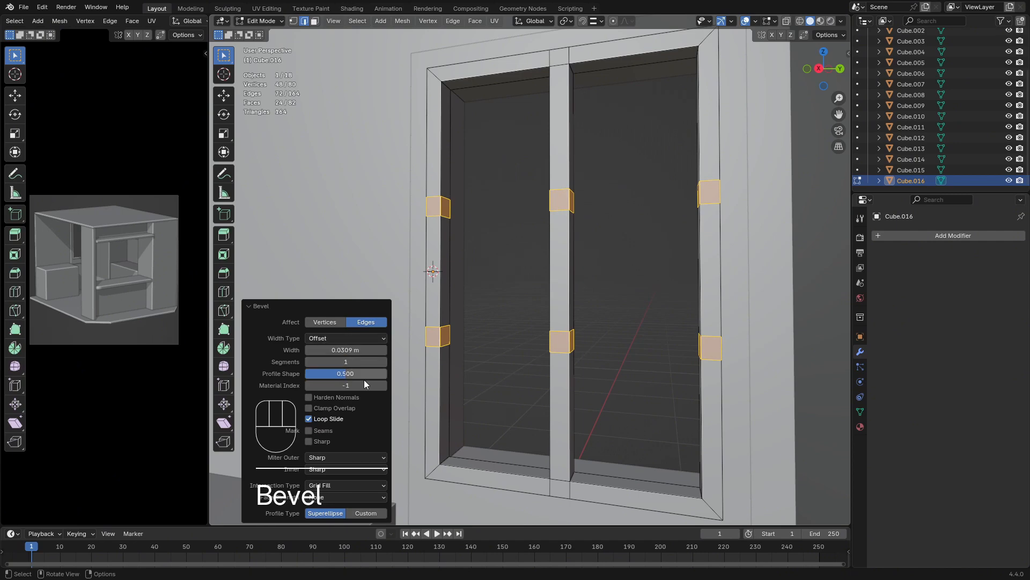
Delete the eight small beveled faces facing each other across the panes on the side rails and central bar
mouse_move(500, 264)
middle_down()
mouse_move(516, 278)
mouse_move(587, 273)
mouse_move(484, 268)
middle_up()
middle_drag(531, 239, 580, 235)
scroll(582, 258, up, 2)
click(580, 235)
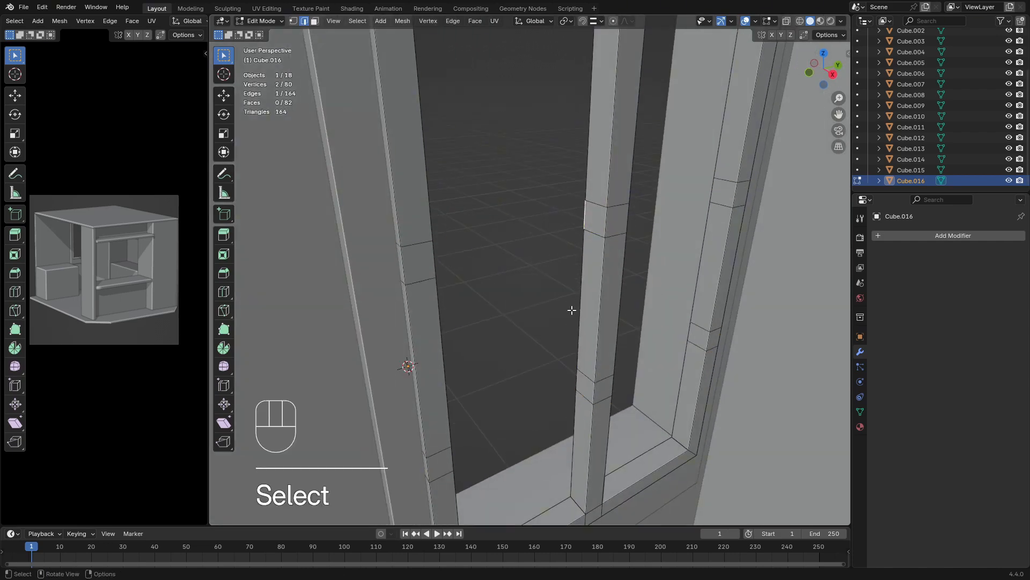
click(314, 22)
click(595, 223)
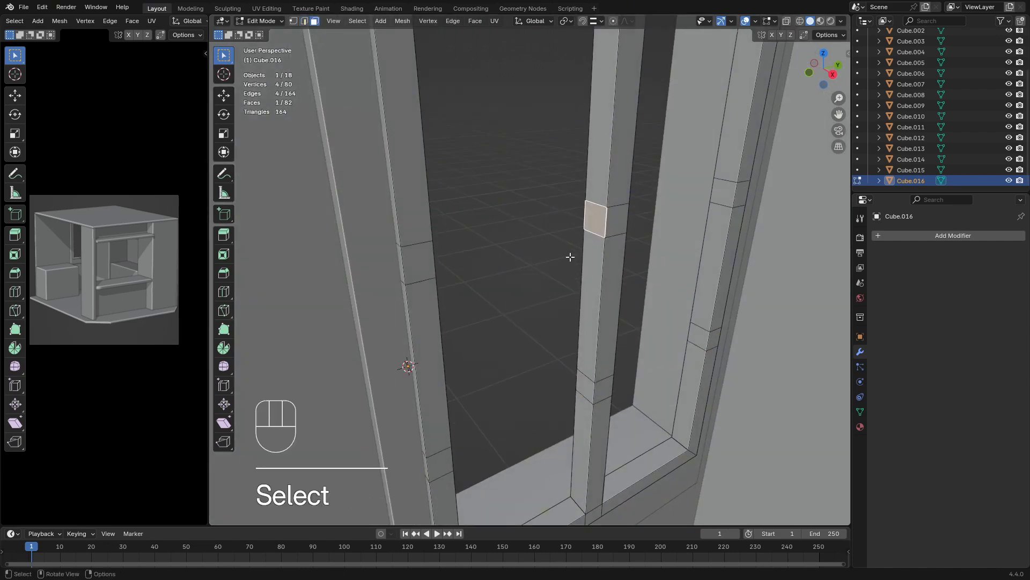
middle_drag(570, 257, 405, 246)
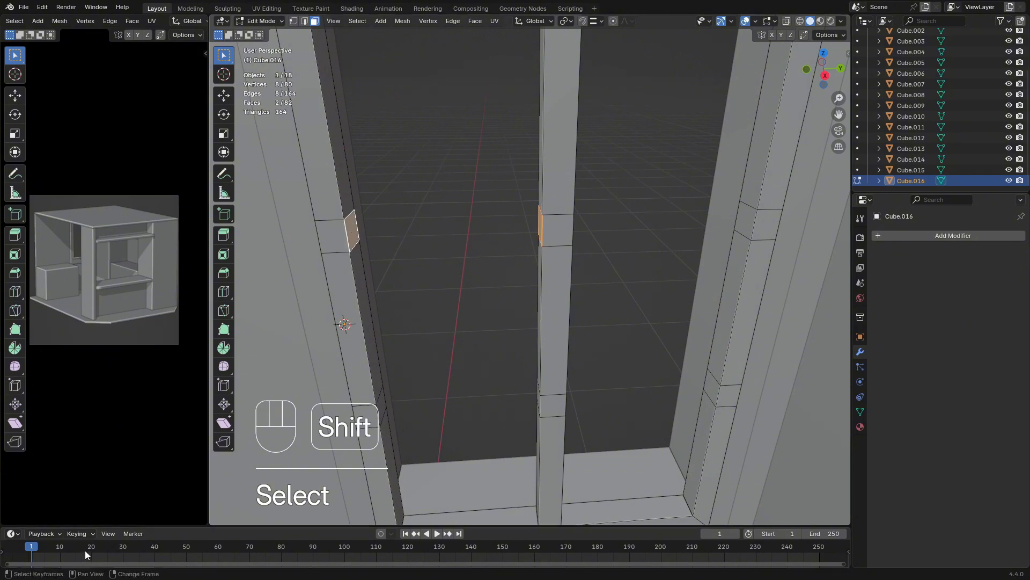
middle_drag(721, 251, 502, 216)
shift+middle_drag(455, 395, 474, 324)
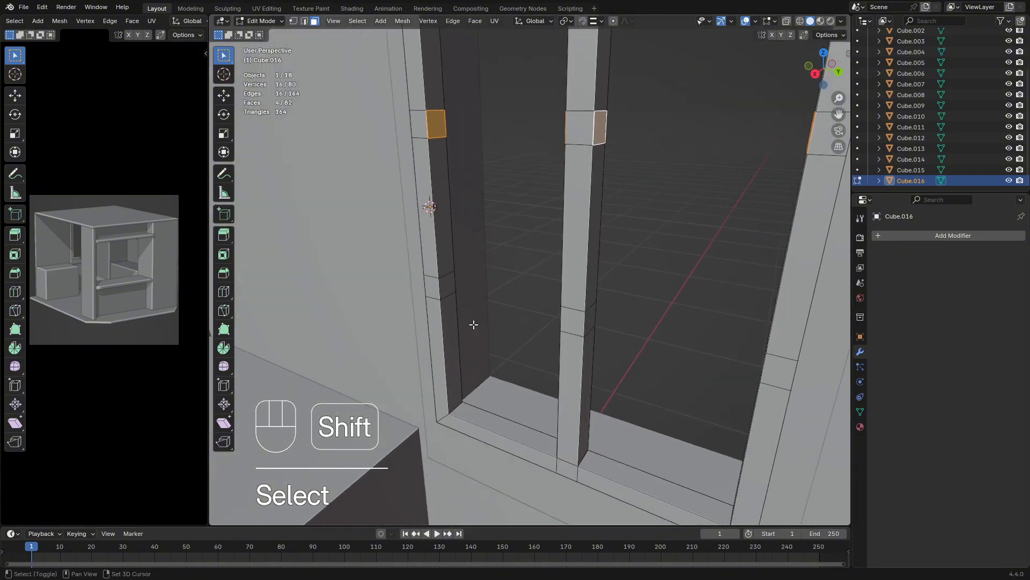
shift+click(449, 285)
middle_drag(449, 285, 575, 340)
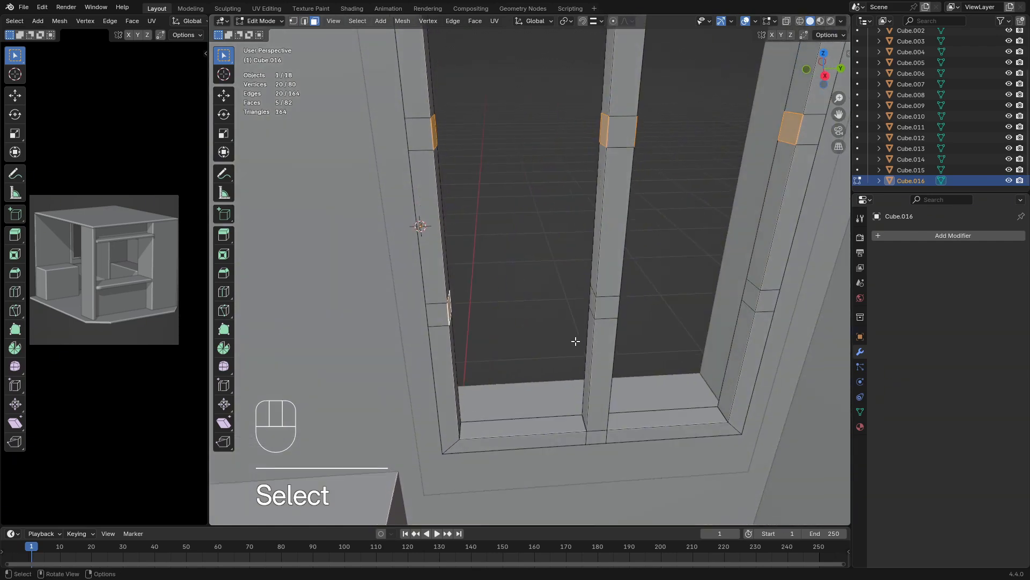
shift+click(590, 306)
middle_drag(590, 306, 770, 287)
shift+click(585, 358)
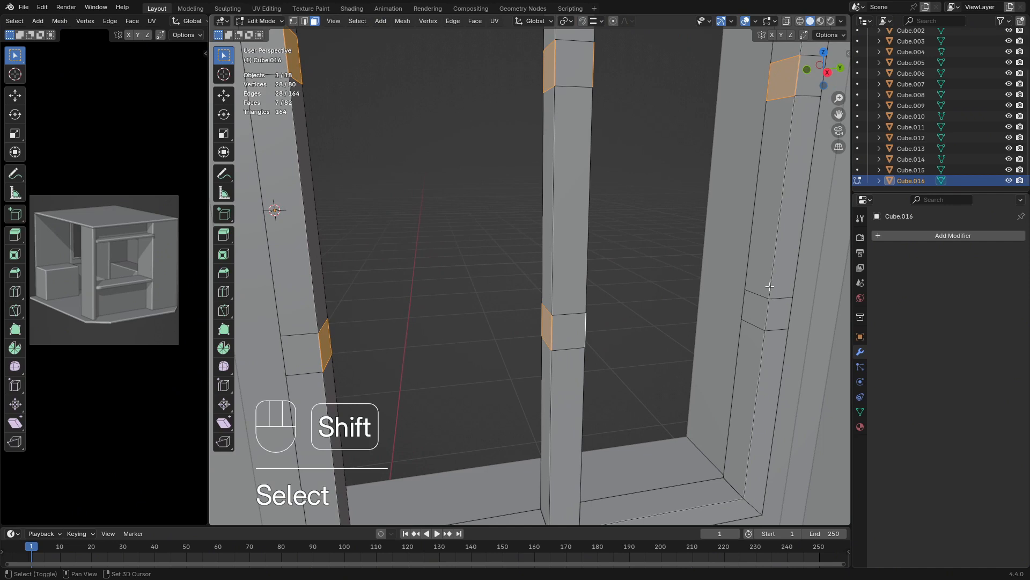
shift+click(754, 321)
middle_drag(754, 321, 637, 324)
key(x)
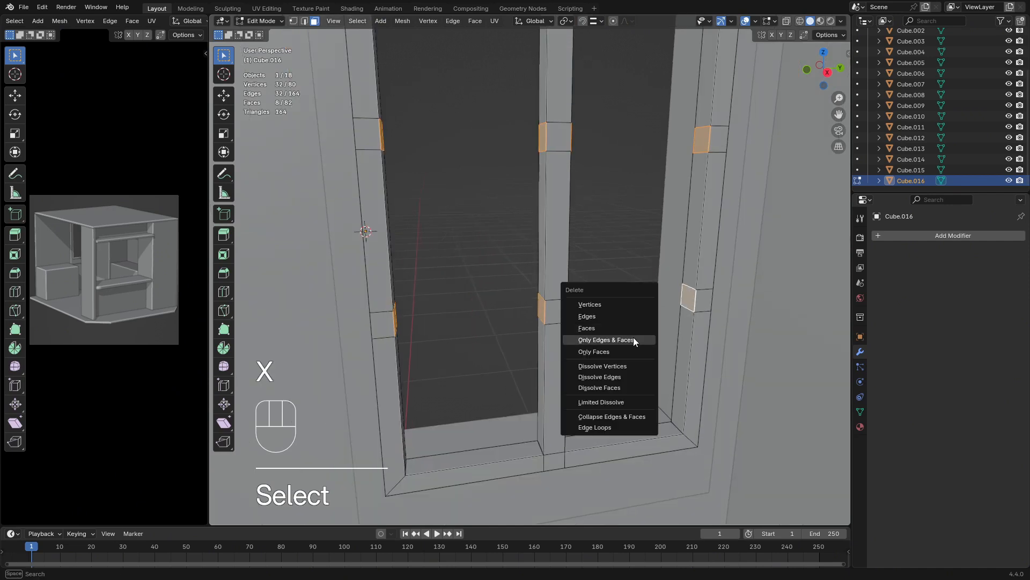
click(617, 329)
Bridge the upper openings between the left side rail and the central bar to form a horizontal divider
shift+middle_drag(617, 336, 440, 240)
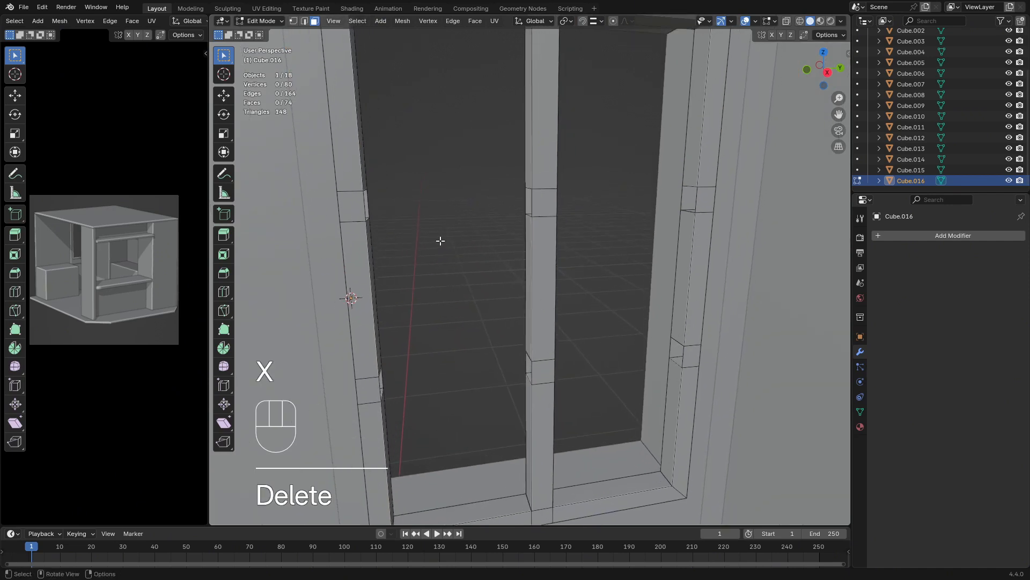
click(304, 21)
scroll(376, 215, up, 2)
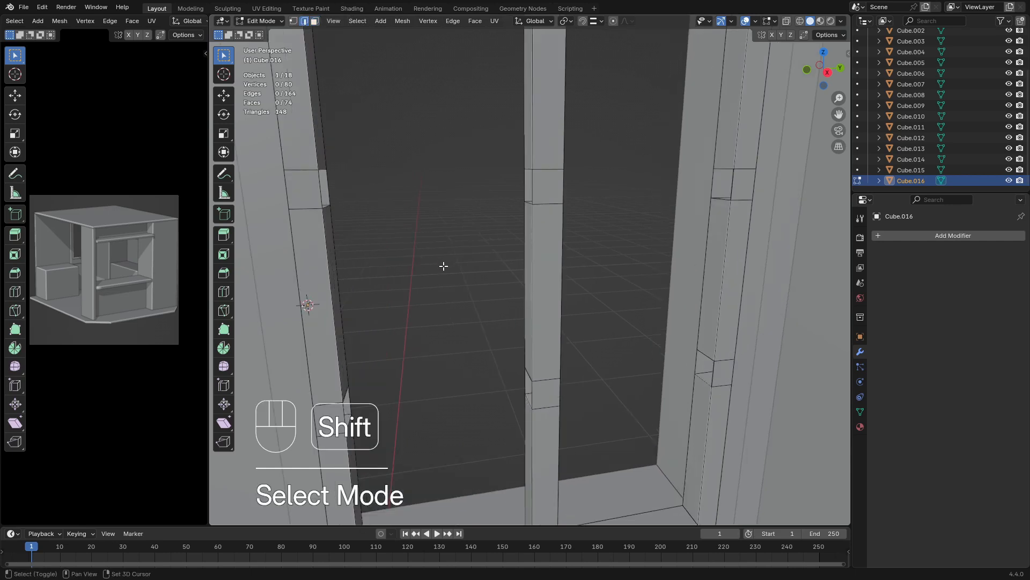
alt+click(333, 212)
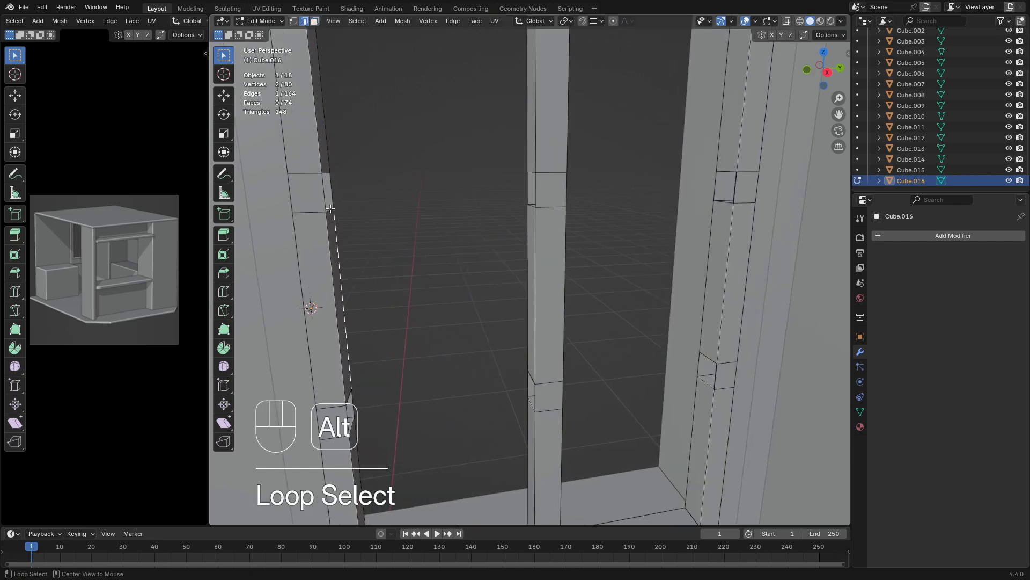
alt+click(324, 191)
middle_drag(397, 198, 460, 220)
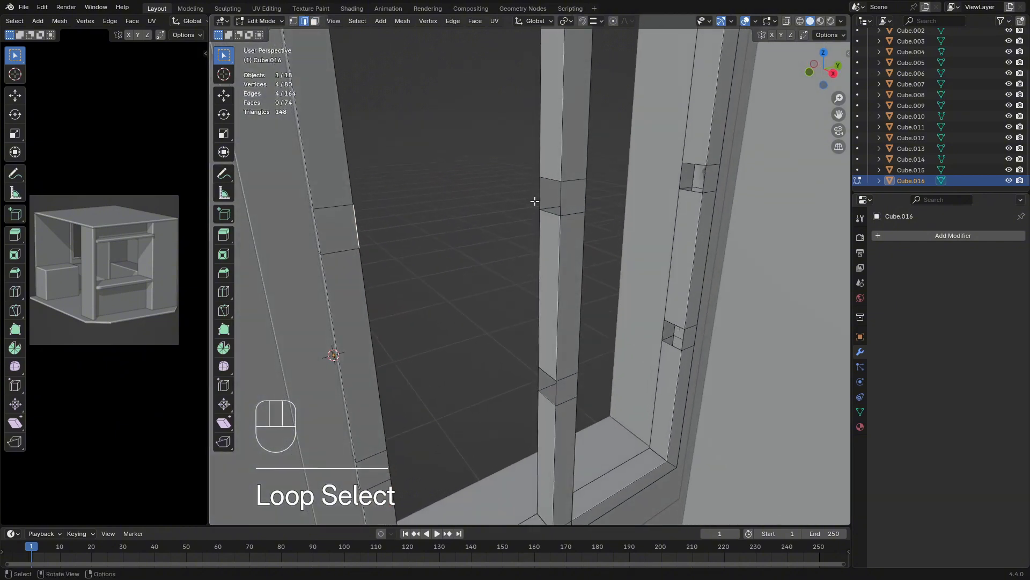
alt+shift+click(554, 179)
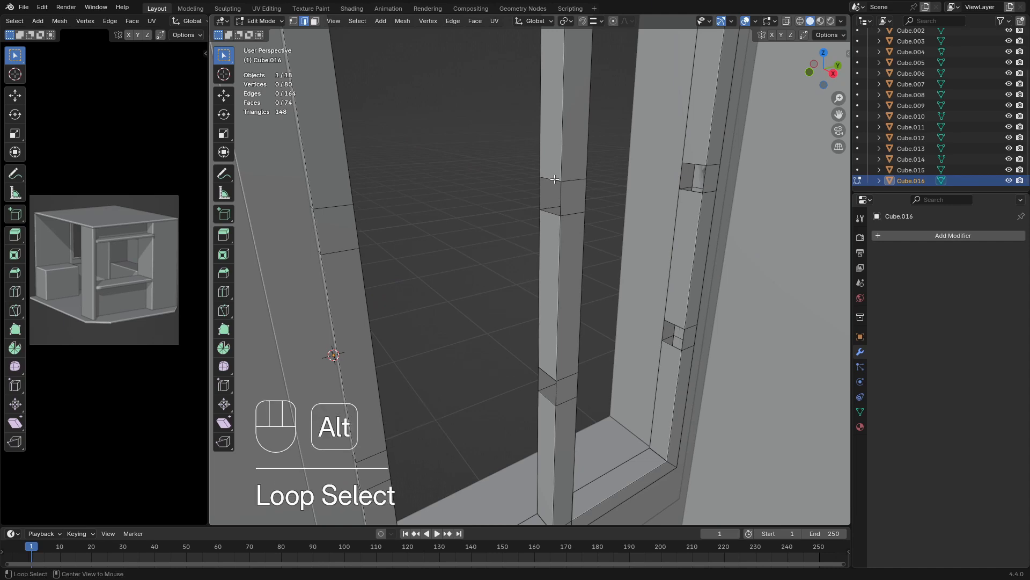
middle_drag(555, 179, 437, 234)
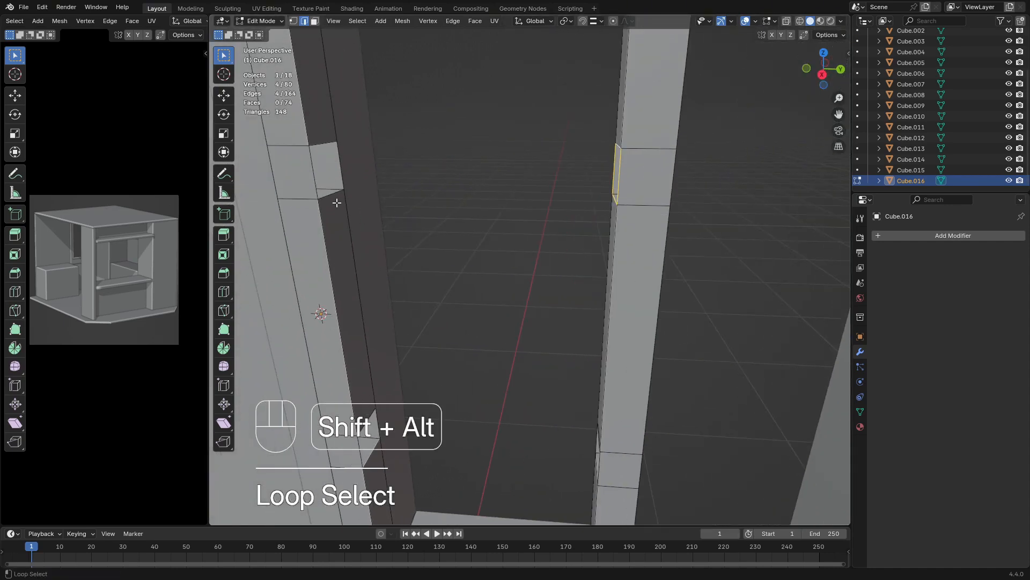
alt+shift+click(327, 195)
middle_drag(328, 195, 593, 236)
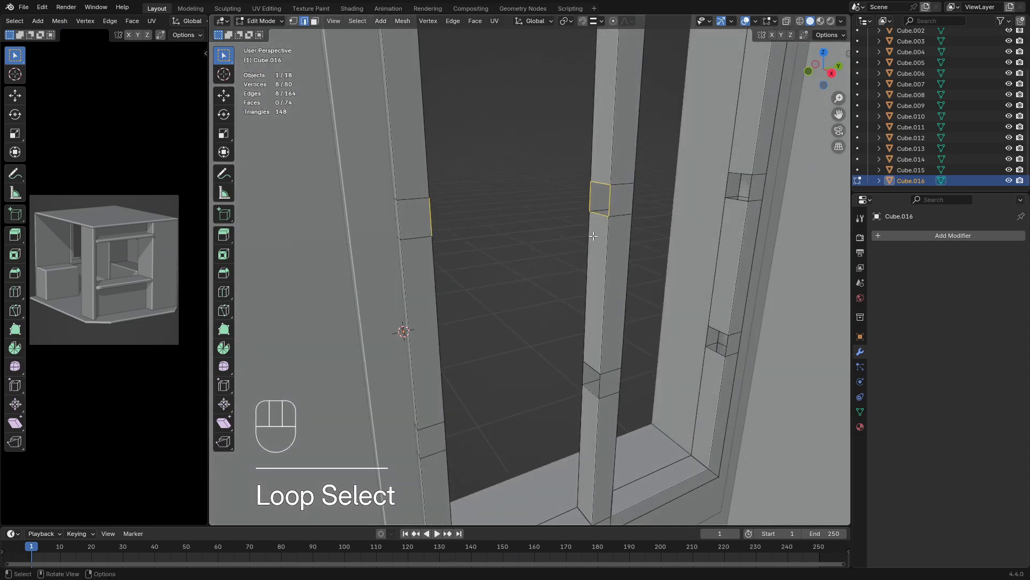
key(space)
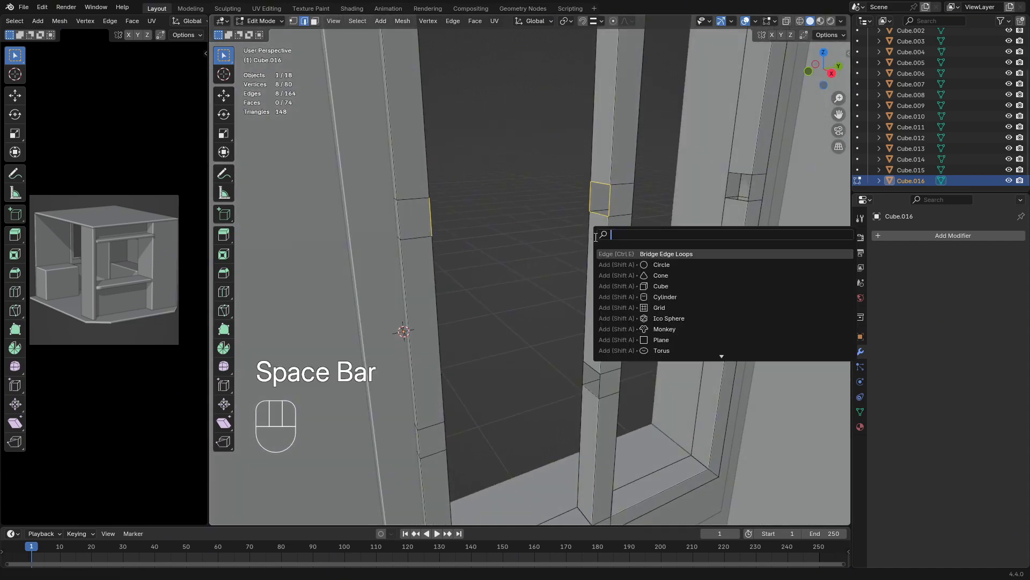
click(650, 256)
Bridge the upper openings between the central bar and the right side rail by repeating the edge loop bridge
middle_drag(493, 313, 556, 353)
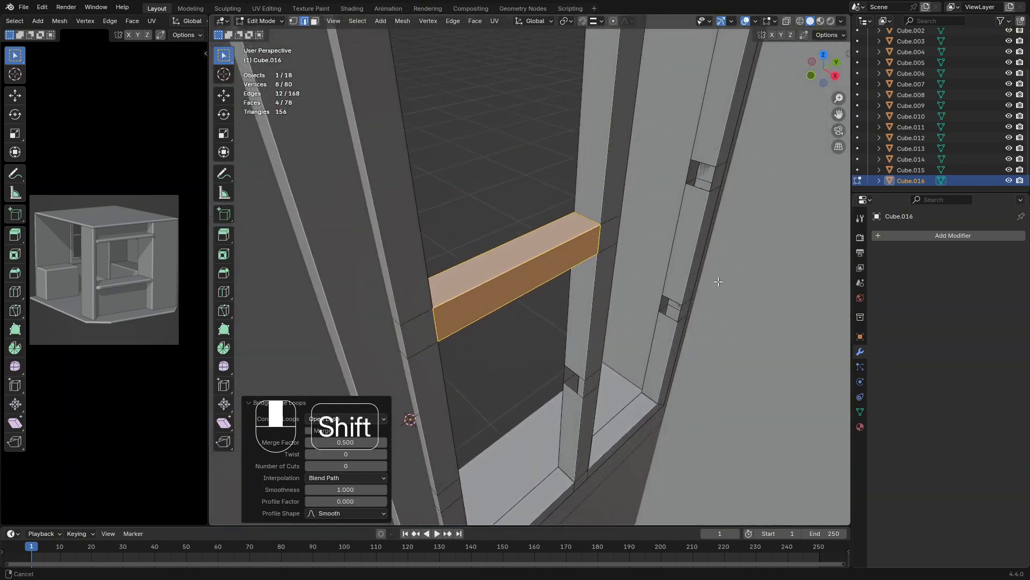
shift+middle_drag(718, 281, 618, 232)
scroll(619, 232, up, 2)
alt+click(605, 168)
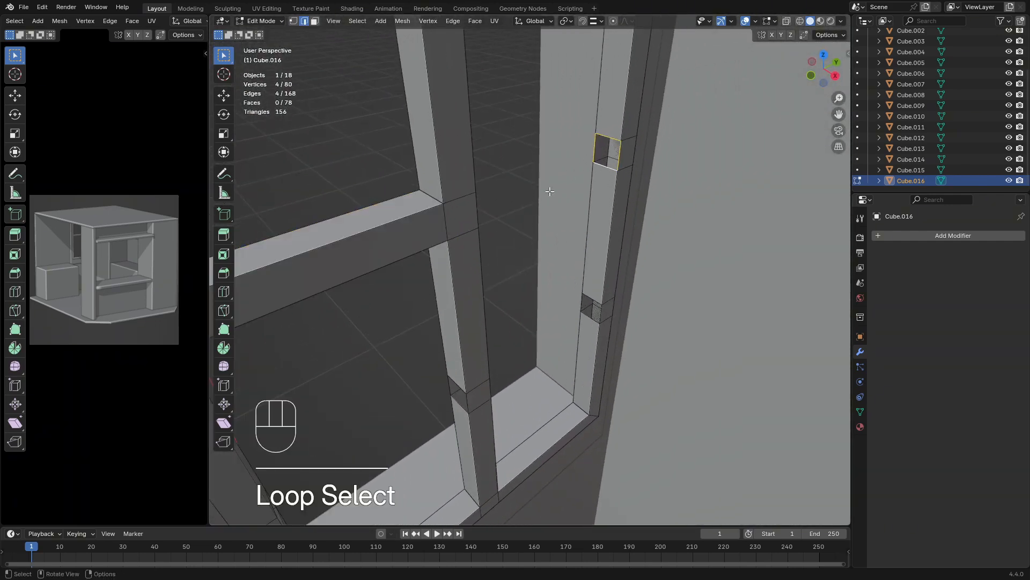
middle_drag(550, 191, 497, 191)
alt+shift+click(497, 191)
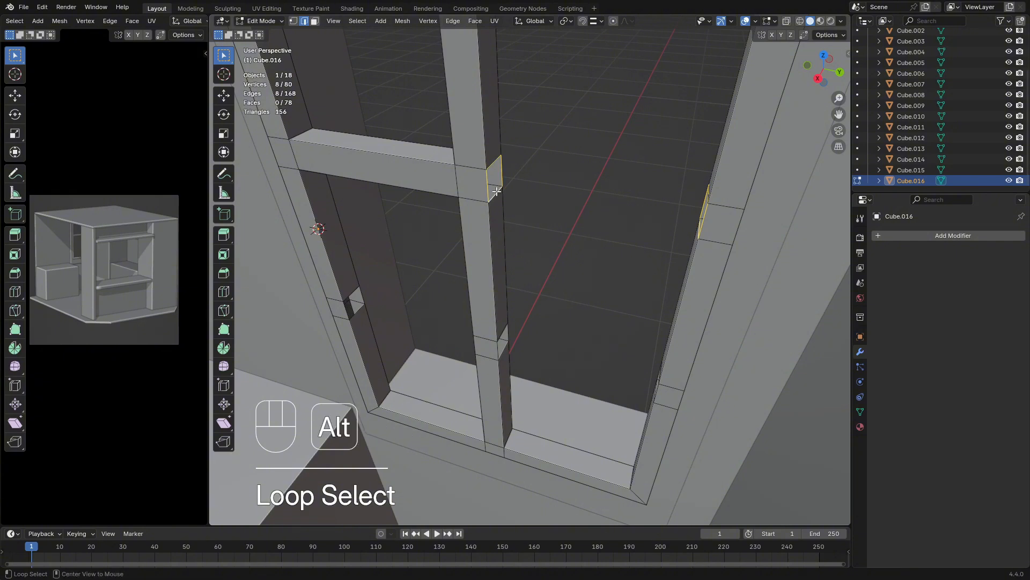
key(shift+r)
Bridge the lower openings between the hinge-side rail and the central bar to form a horizontal divider
shift+middle_drag(481, 301, 518, 249)
middle_drag(518, 249, 538, 193)
scroll(538, 193, up, 1)
middle_drag(441, 268, 449, 235)
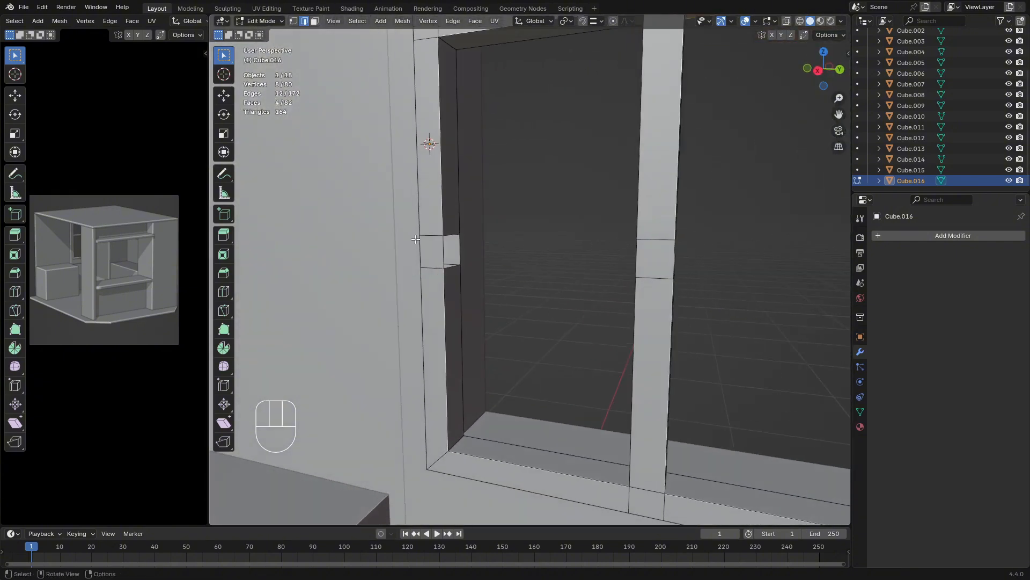
alt+click(449, 235)
middle_drag(555, 283, 616, 281)
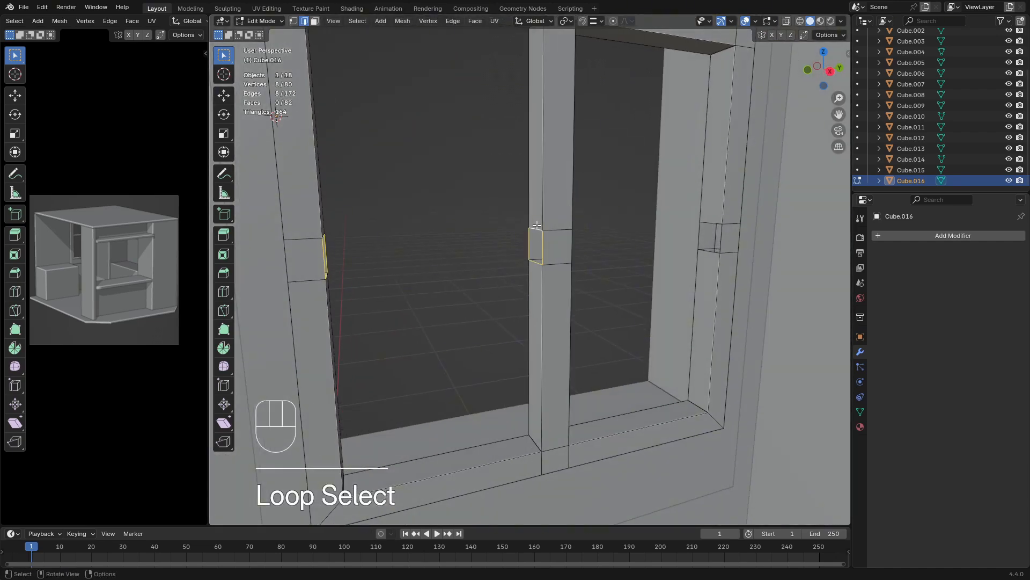
key(shift+r)
Bridge the lower openings between the central bar and the opposite side rail, and return to Object Mode
middle_drag(538, 228, 600, 280)
alt+click(553, 246)
alt+shift+click(606, 215)
key(shift+r)
scroll(553, 287, down, 4)
key(Tab)
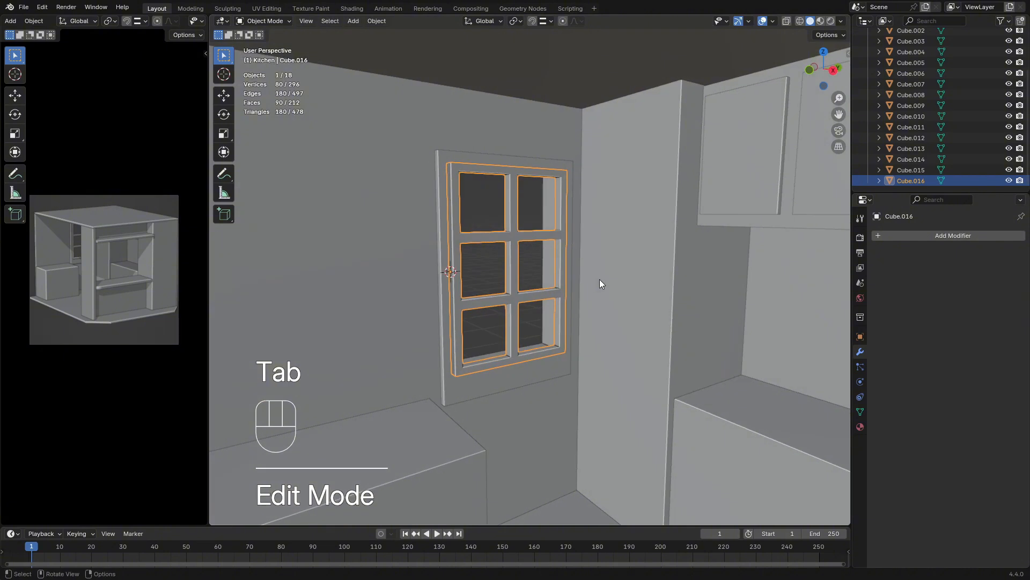
Swing the window sash open into the room by rotating it -125° about the global Z axis
key(e)
click(517, 281)
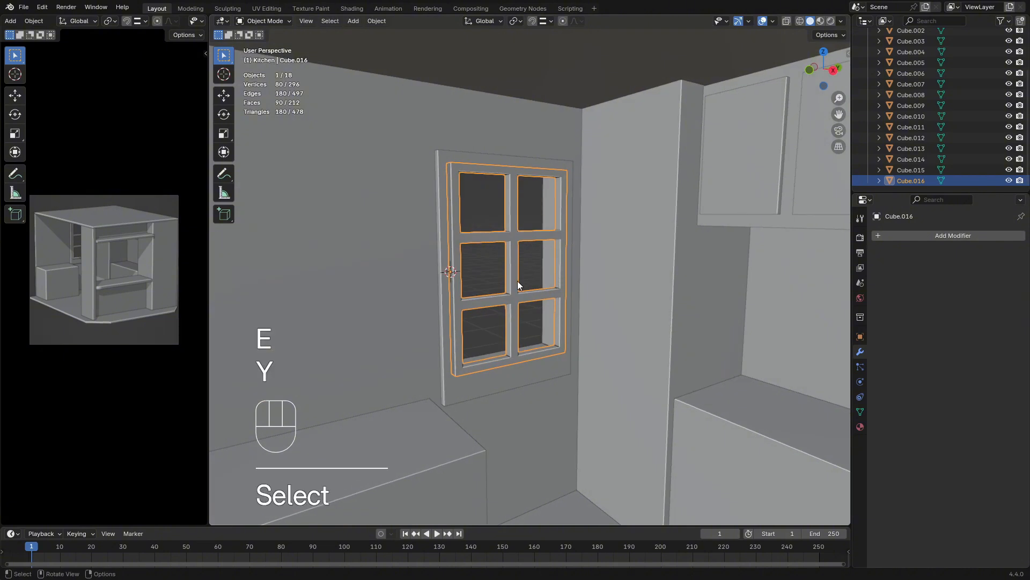
key(r)
key(y)
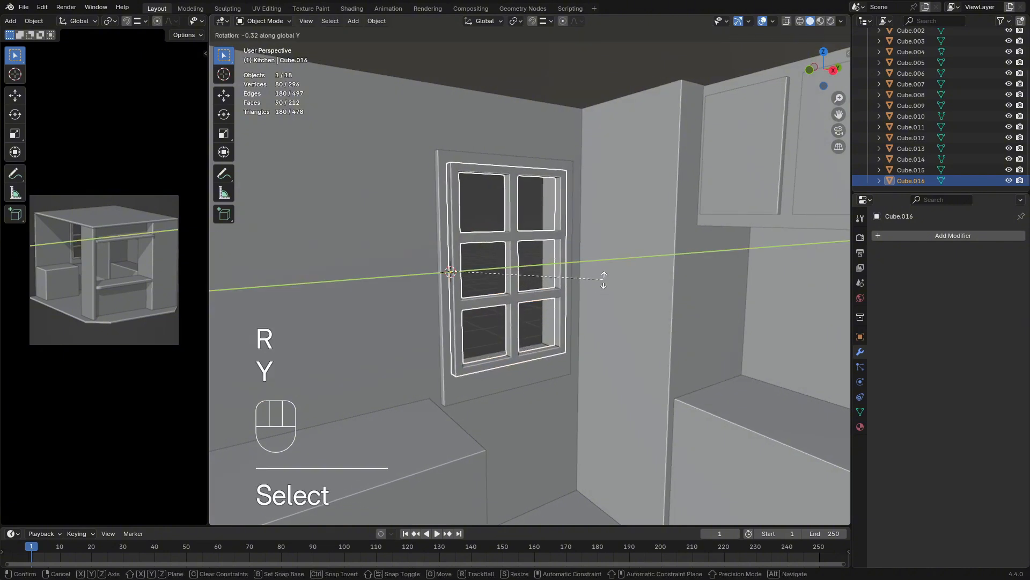
key(z)
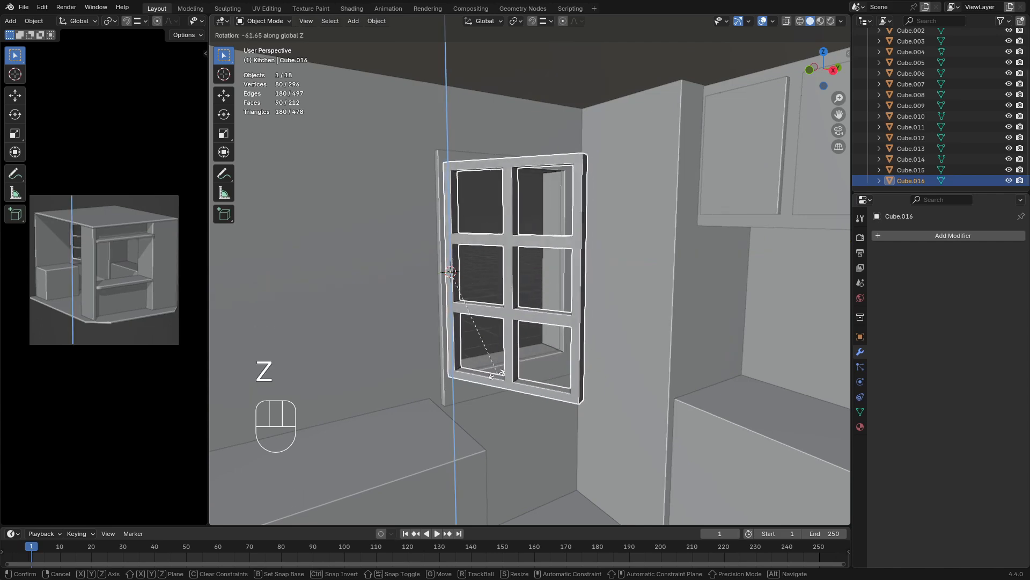
click(359, 386)
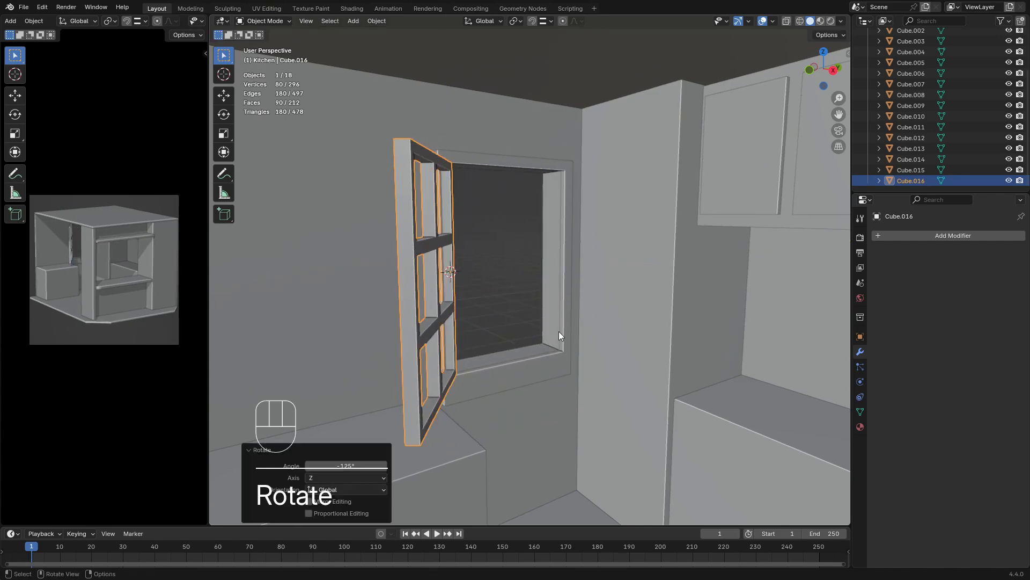
click(511, 301)
Adjust the opening of the window sash by rotating it 10.2° about the global Z axis
middle_drag(511, 300, 496, 355)
scroll(449, 321, down, 2)
scroll(504, 308, down, 2)
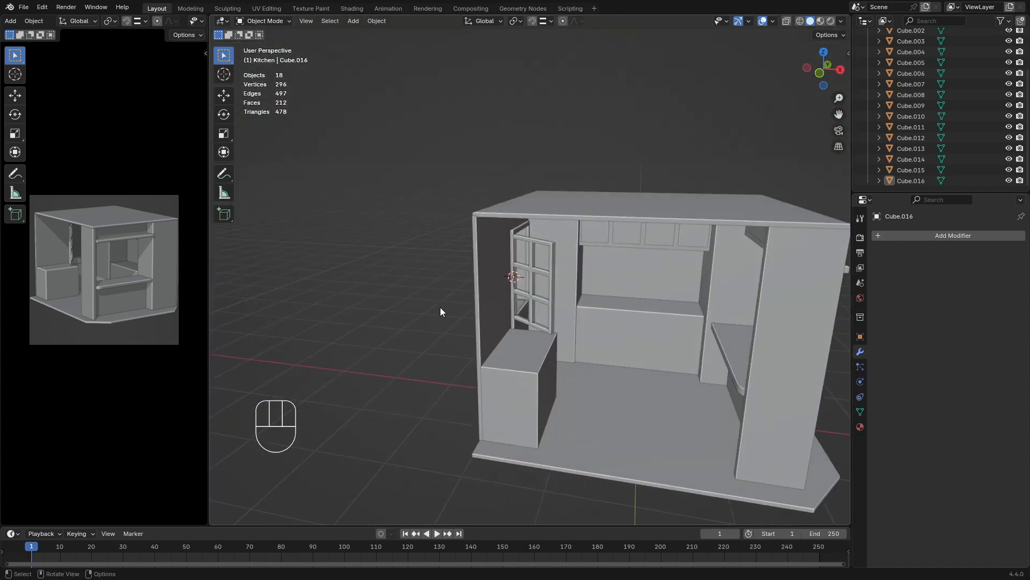
scroll(581, 328, up, 3)
middle_drag(591, 304, 520, 307)
click(521, 308)
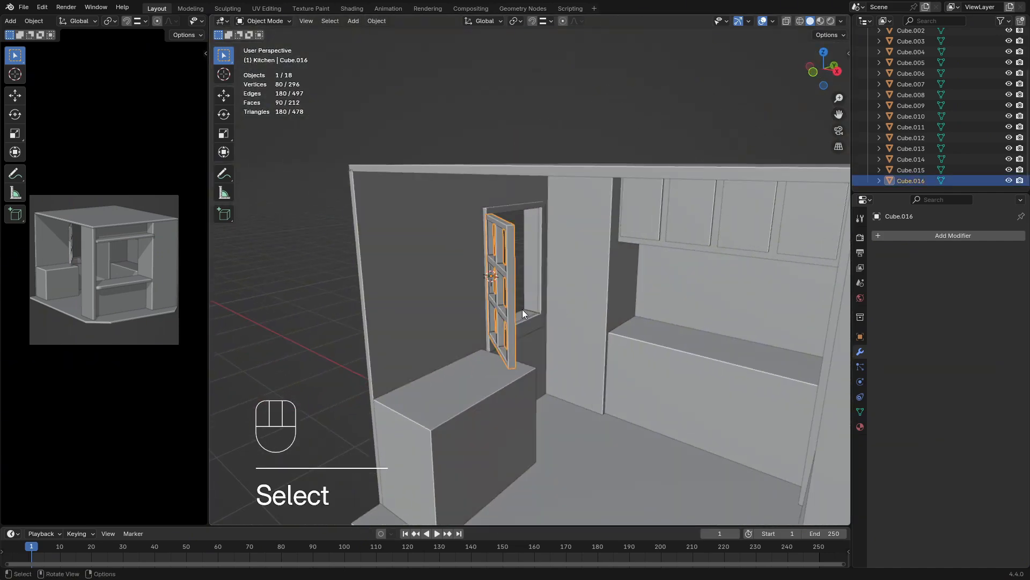
key(r)
key(y)
key(z)
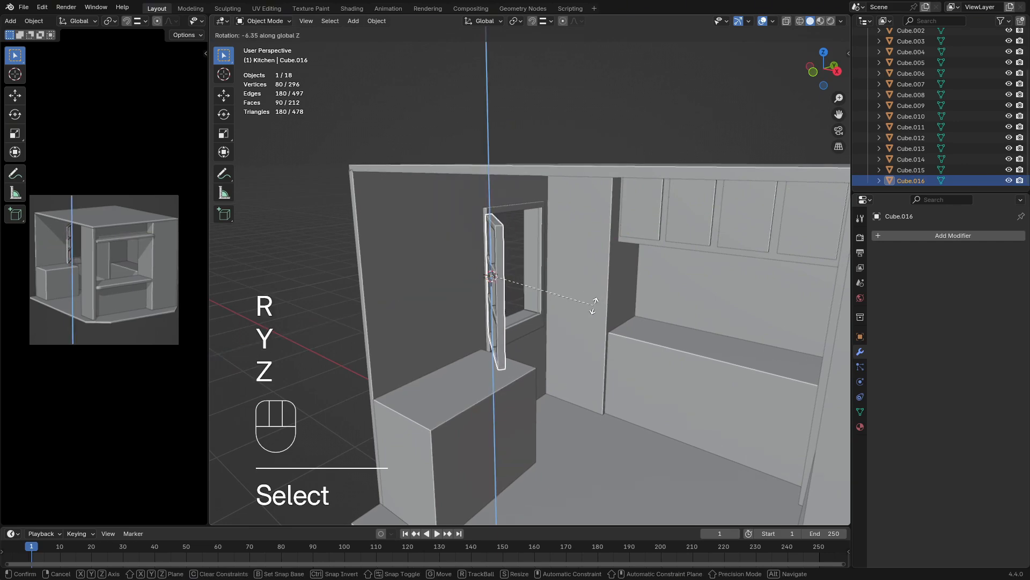
click(617, 275)
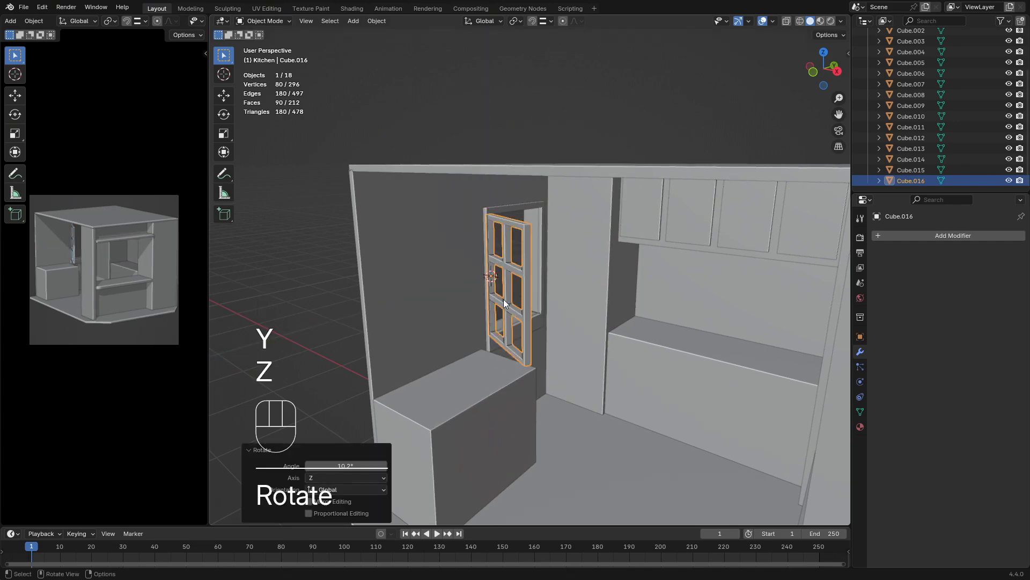
click(279, 255)
Add two centered horizontal loop cuts to the tall column between the window and the upper cabinets
scroll(566, 314, down, 8)
middle_drag(623, 305, 537, 314)
middle_drag(520, 379, 681, 311)
scroll(564, 303, up, 6)
shift+middle_drag(586, 316, 540, 317)
click(564, 333)
key(Tab)
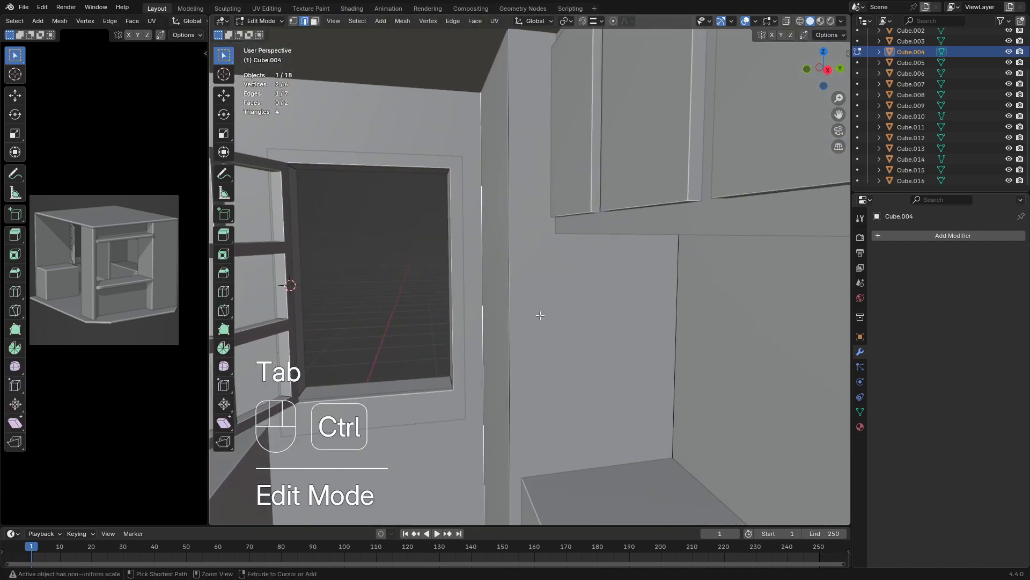
key(ctrl+r)
scroll(509, 300, up, 1)
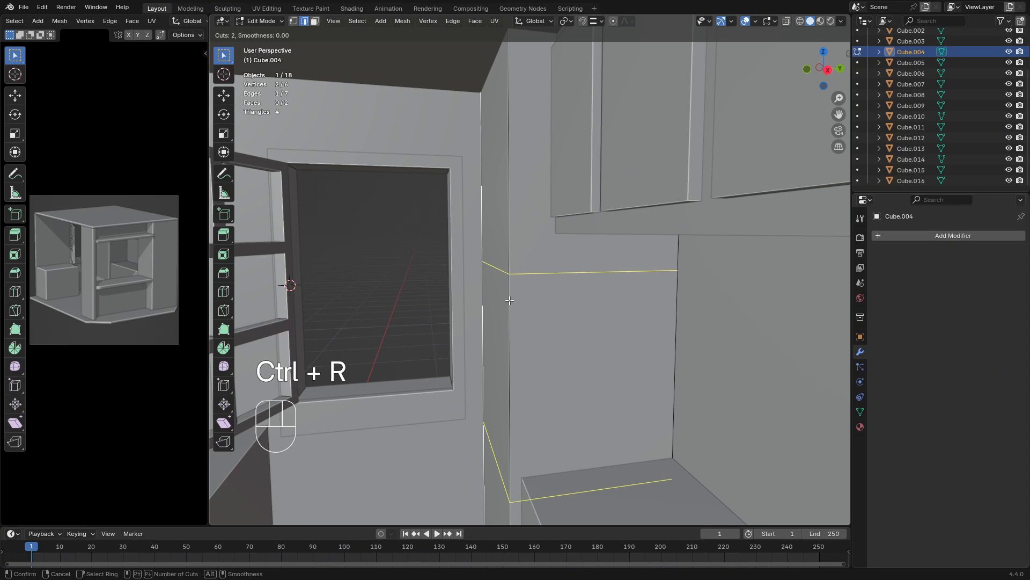
click(510, 300)
key(Escape)
Raise the column's two cuts by about 0.153 m and scale them closer together along Z
key(g)
key(y)
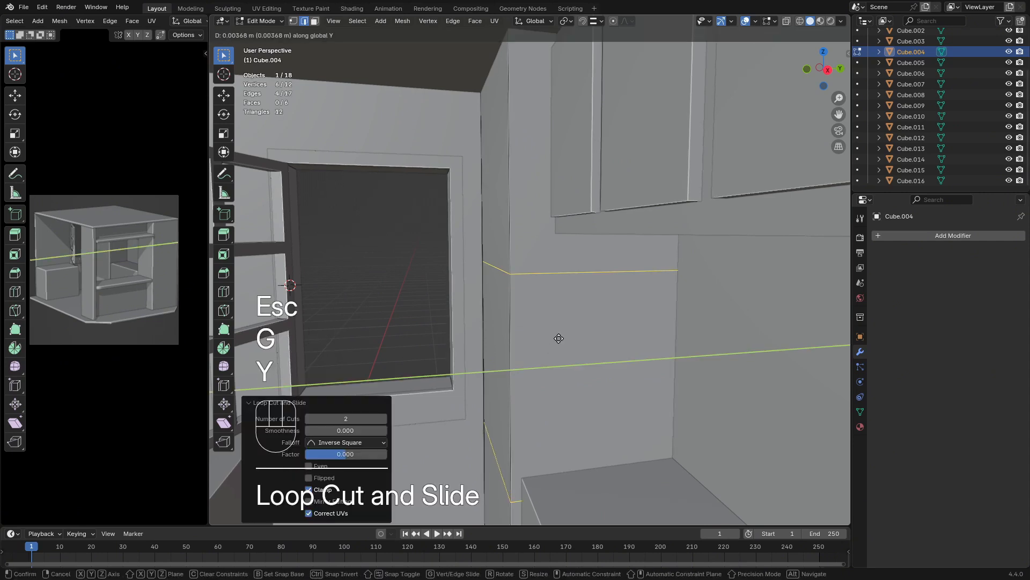
key(z)
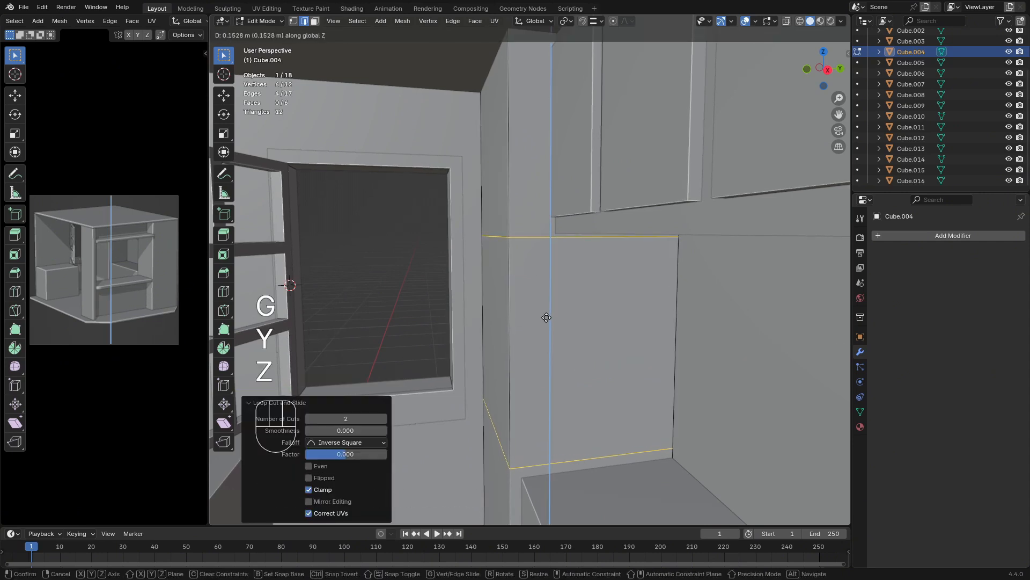
click(545, 315)
key(s)
key(z)
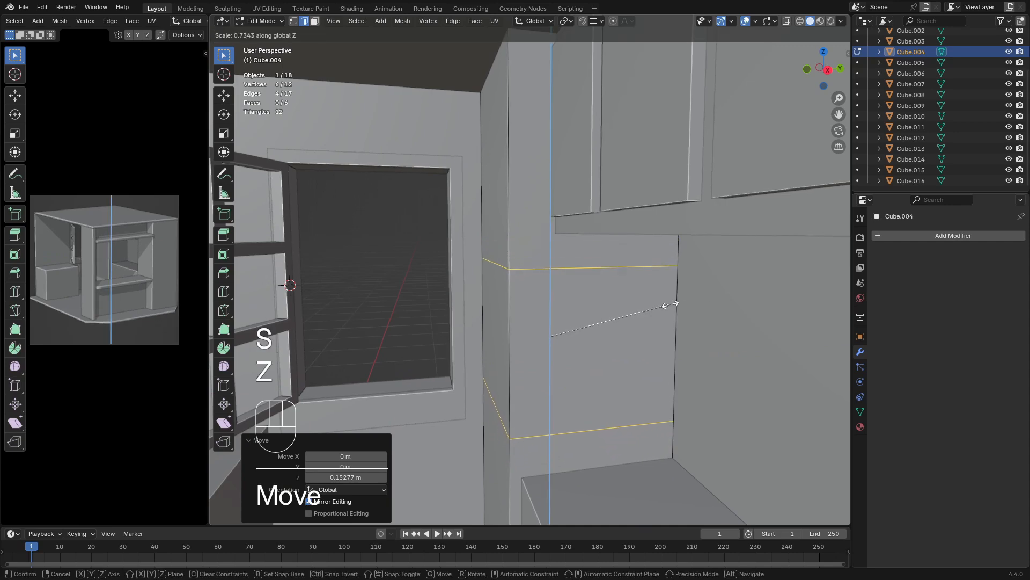
click(675, 304)
Inset the column face between the two cuts, above the countertop, by about 0.049 m
middle_drag(674, 304, 648, 387)
scroll(659, 315, down, 4)
scroll(653, 352, down, 3)
click(315, 21)
click(638, 344)
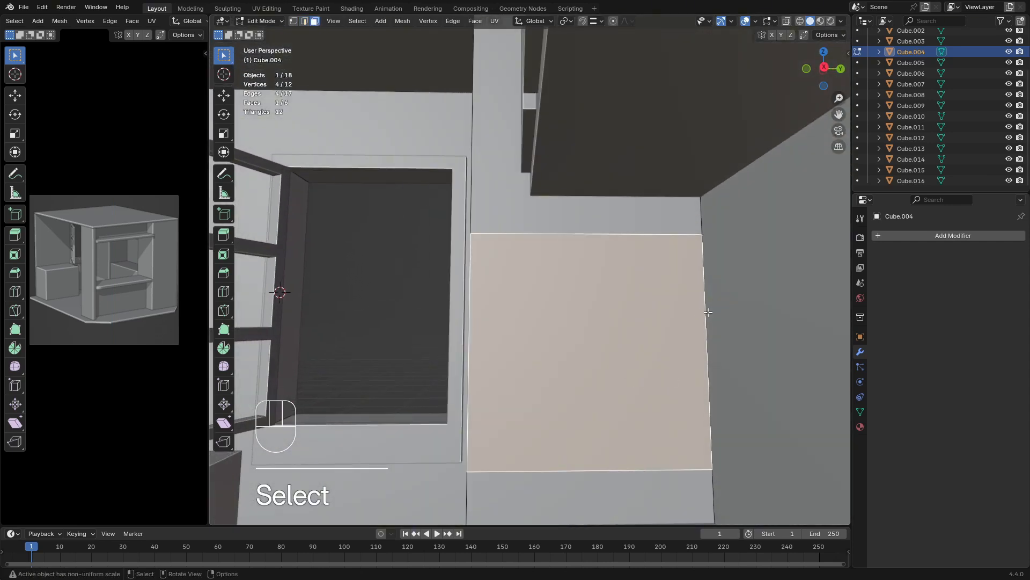
key(i)
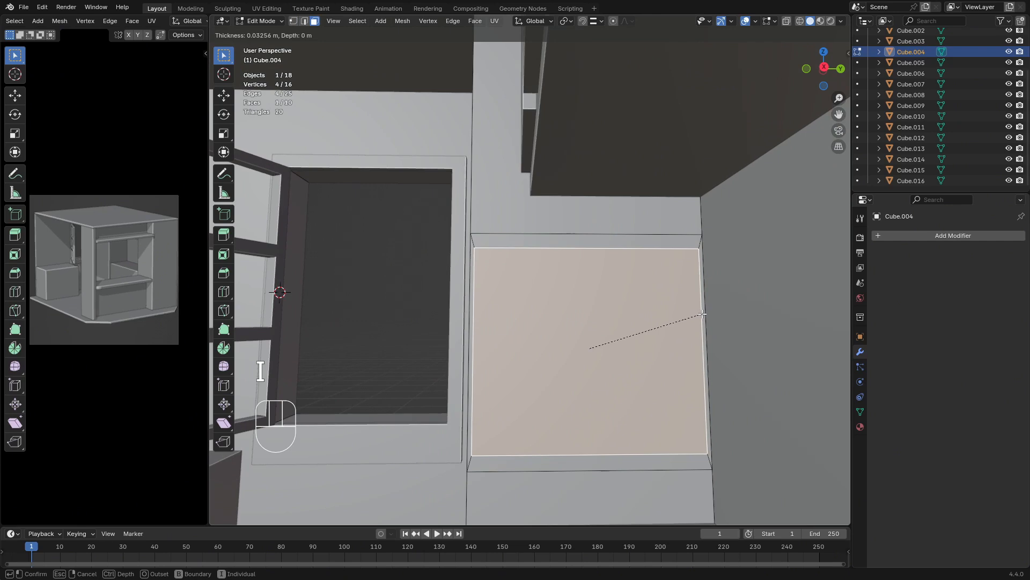
click(697, 314)
Narrow the inset column face by scaling it to 0.744 along the global Y axis
key(s)
key(x)
key(z)
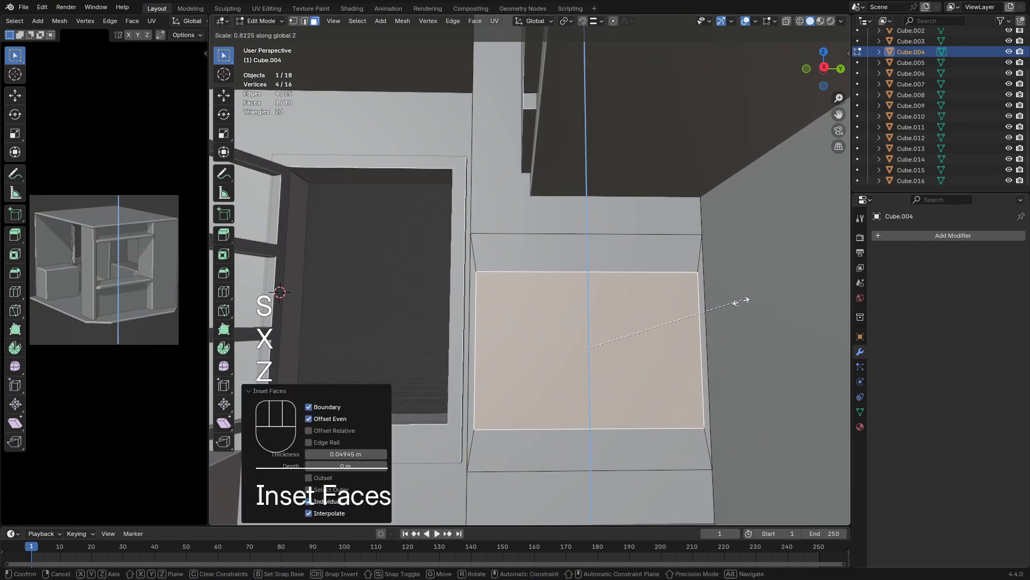
key(y)
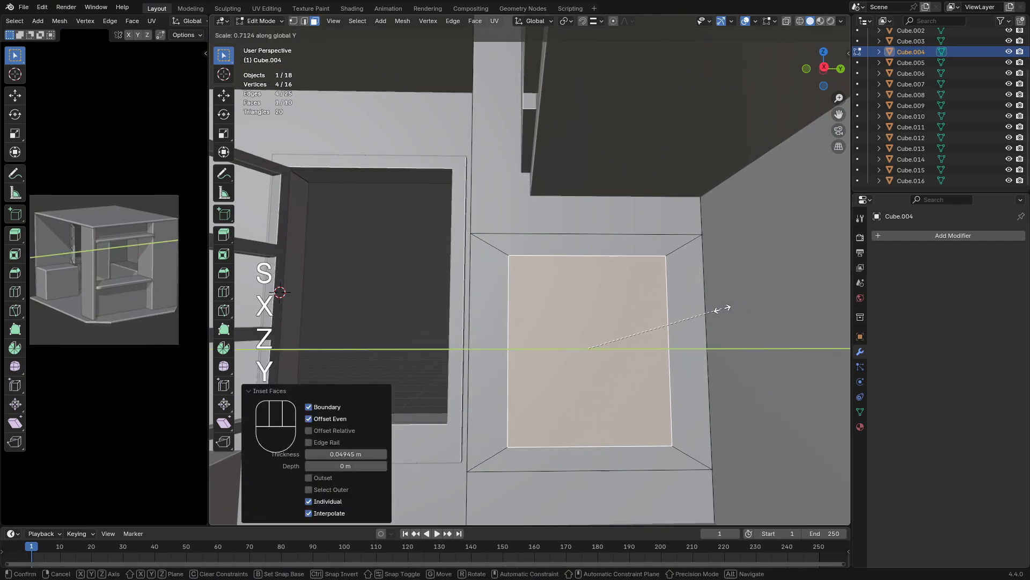
click(730, 311)
Delete the inset face to open a small window in the column
scroll(703, 321, down, 4)
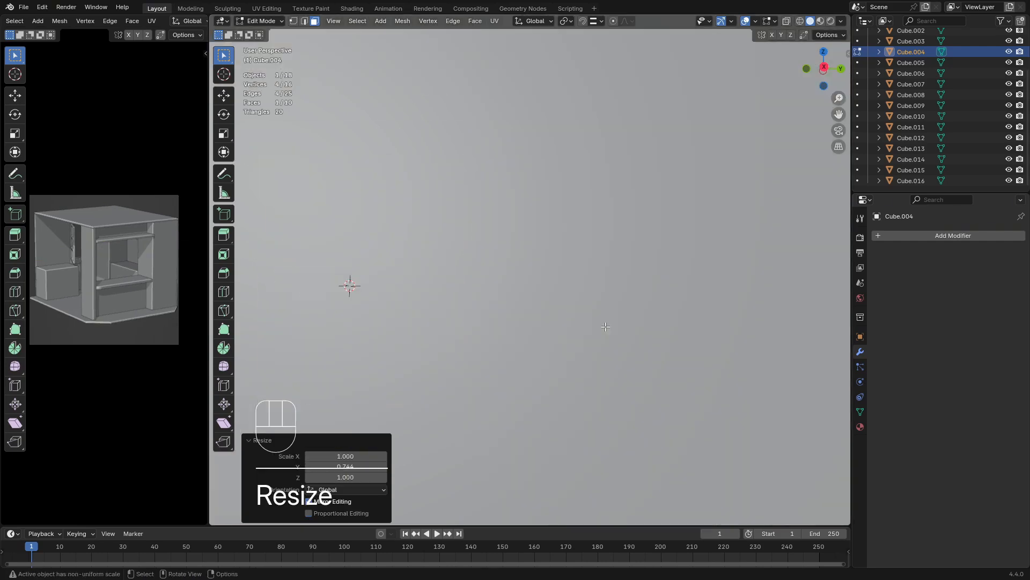
middle_drag(607, 326, 626, 345)
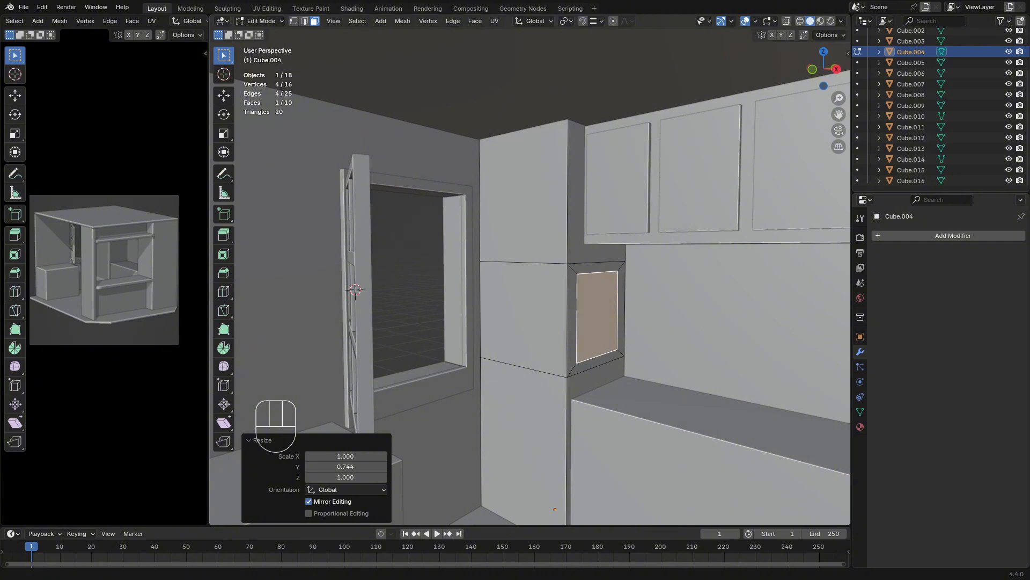
middle_drag(590, 316, 520, 307)
key(x)
click(617, 318)
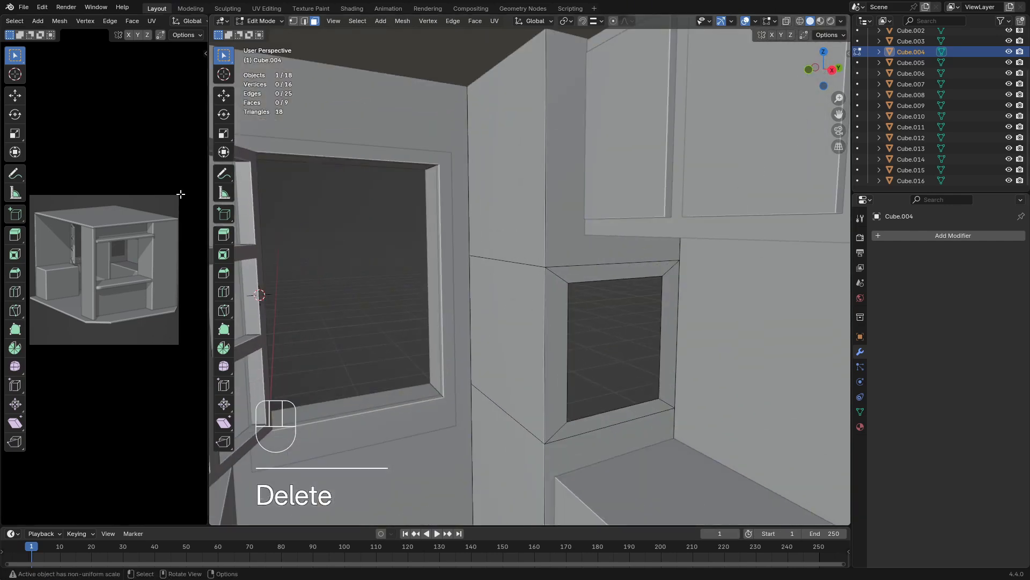
Extrude the small opening's border edge loop about -0.264 m along global X to give the opening depth
click(304, 21)
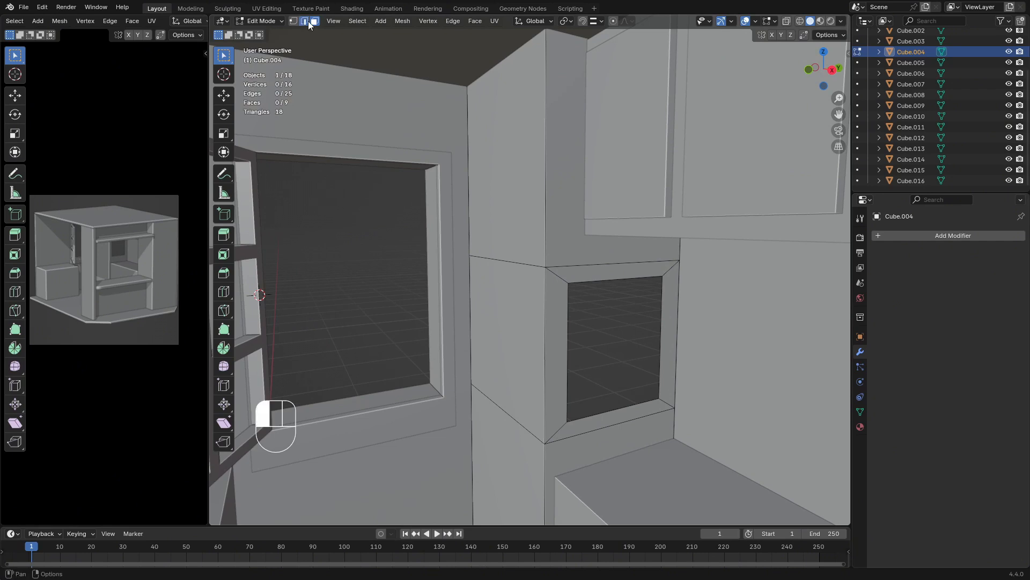
alt+click(609, 278)
middle_drag(618, 280, 644, 291)
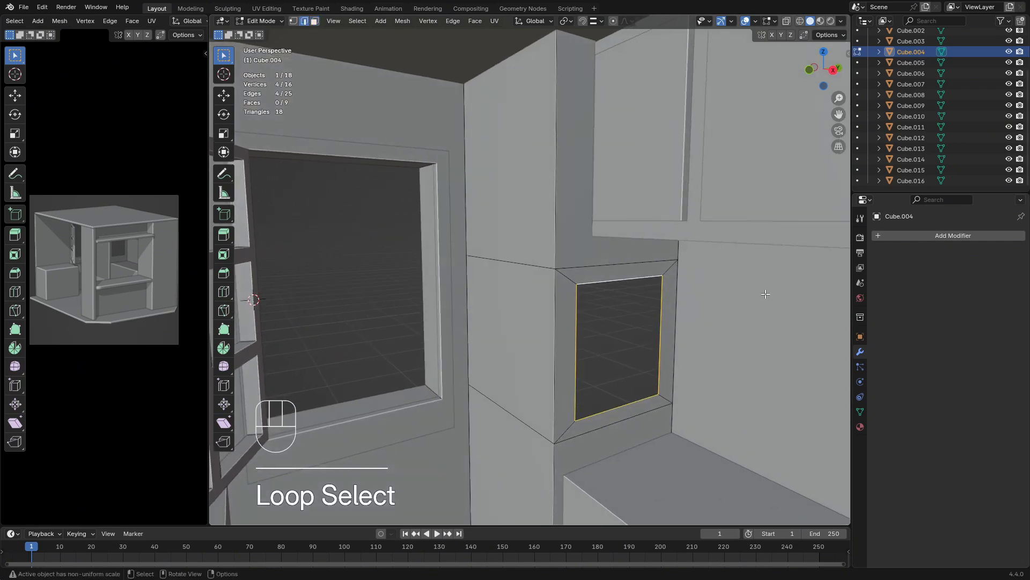
key(e)
key(z)
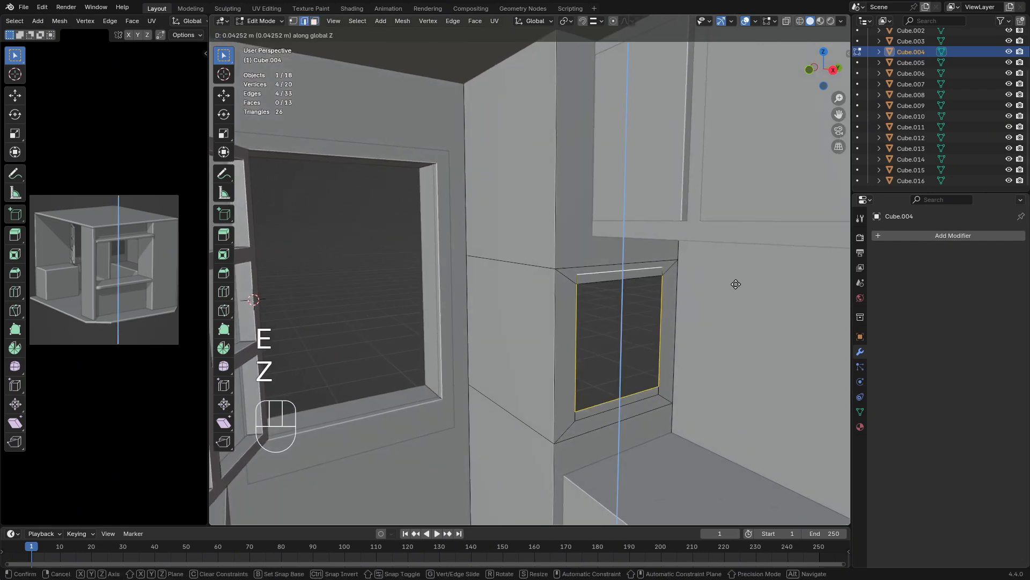
key(x)
key(shift)
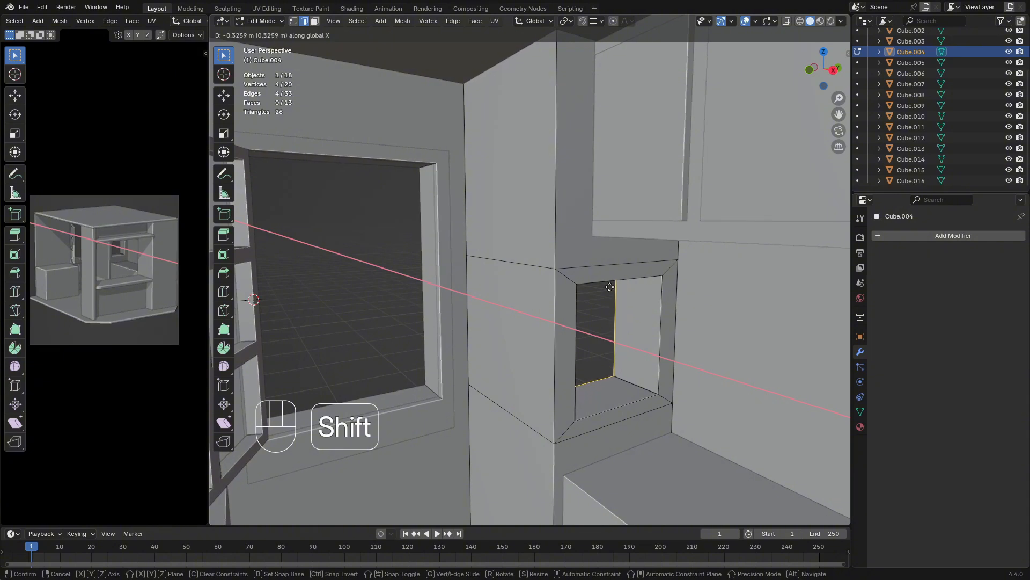
click(683, 313)
scroll(635, 373, up, 4)
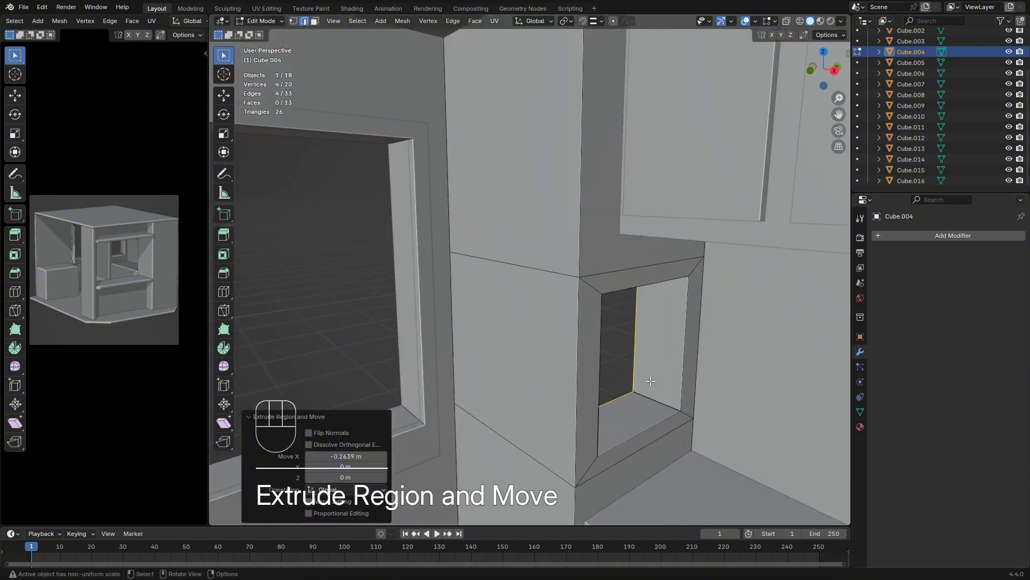
Add one centered loop cut around the inner walls of the small column opening
shift+middle_drag(651, 395, 532, 321)
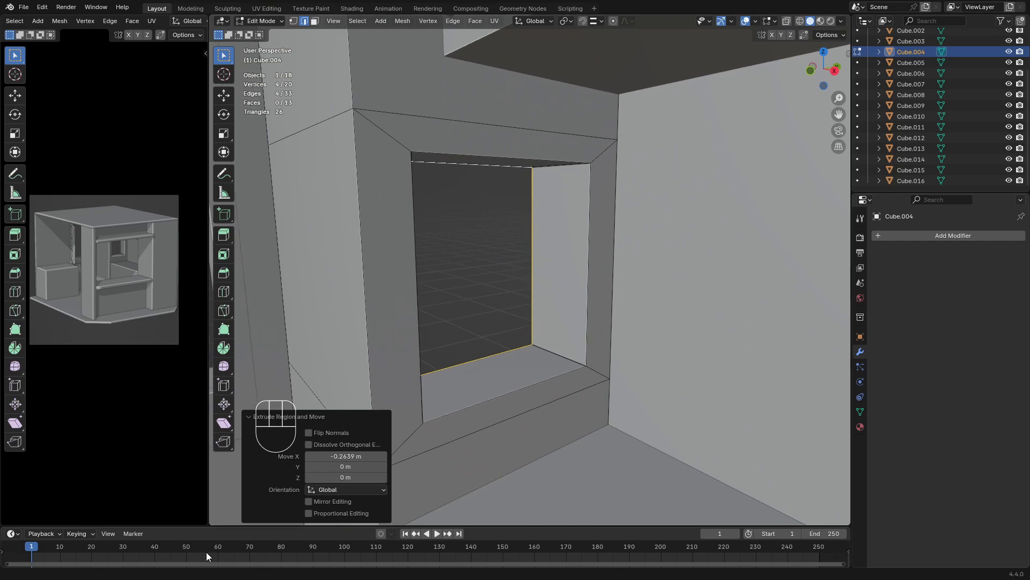
middle_drag(424, 311, 542, 326)
key(ctrl+r)
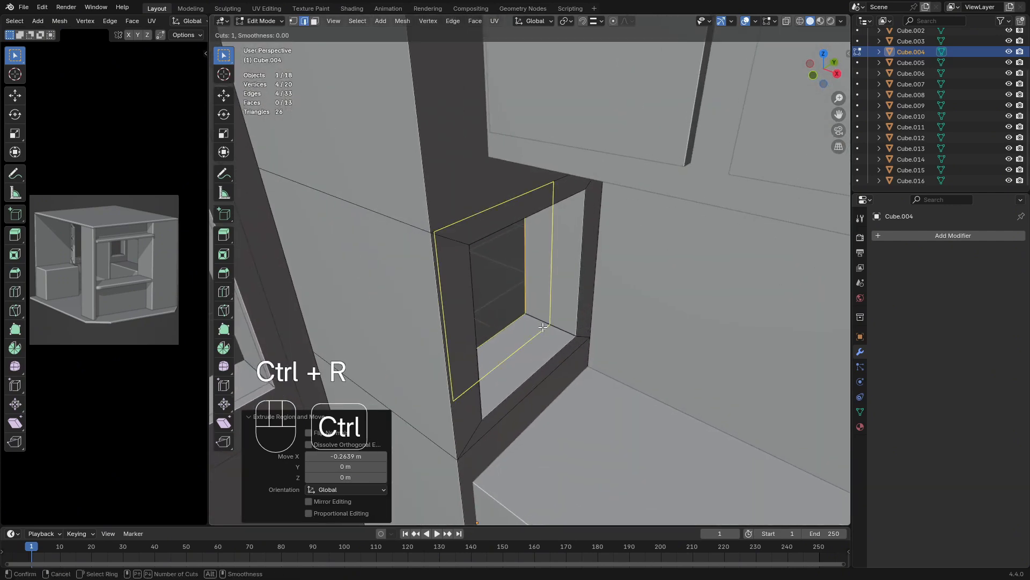
click(543, 327)
key(Escape)
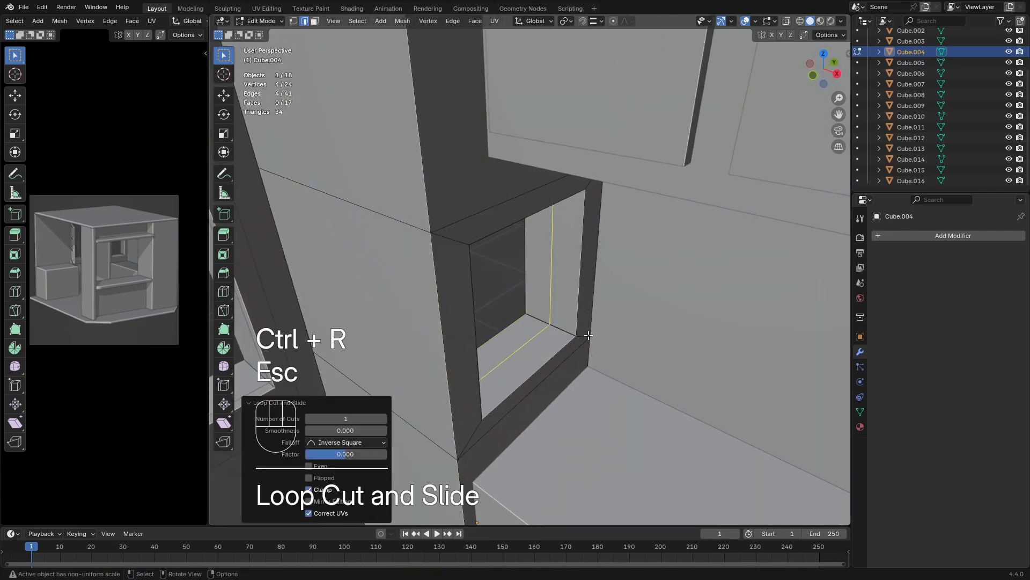
Duplicate the opening's center edge loop in place, separate it into its own object, and select that object in Object Mode
middle_drag(589, 336, 564, 319)
key(shift+d)
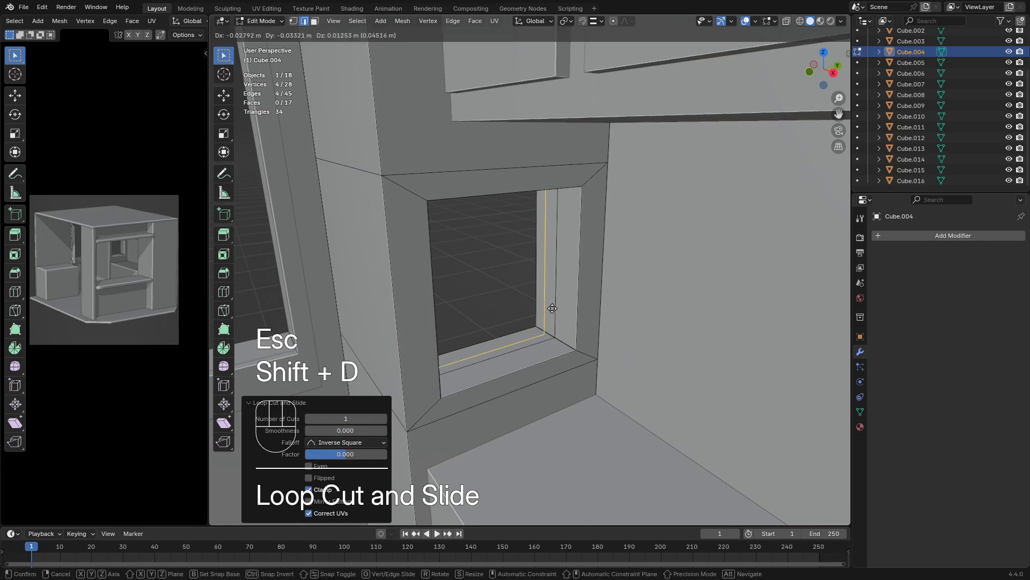
key(Escape)
key(p)
click(555, 303)
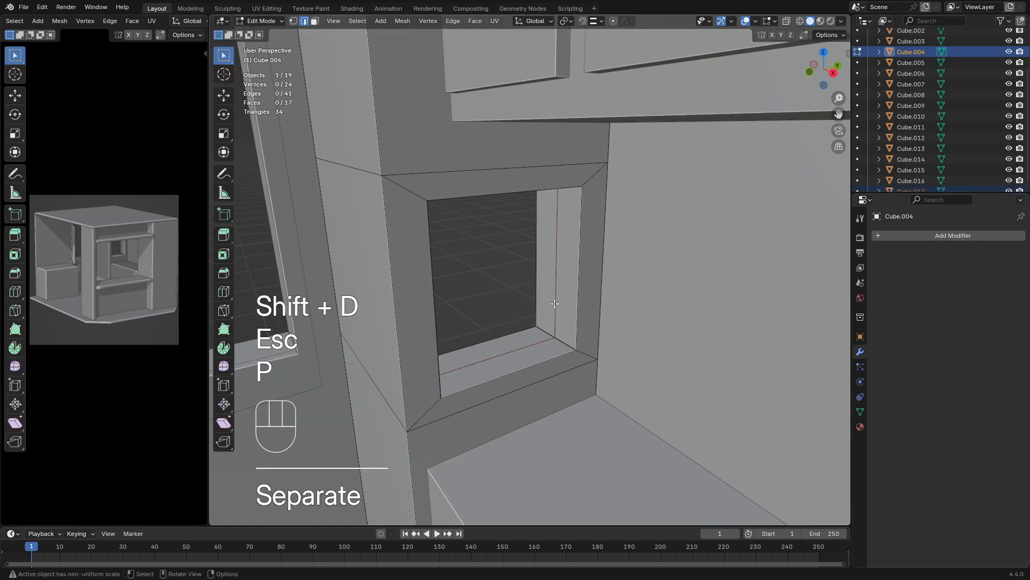
scroll(905, 160, down, 1)
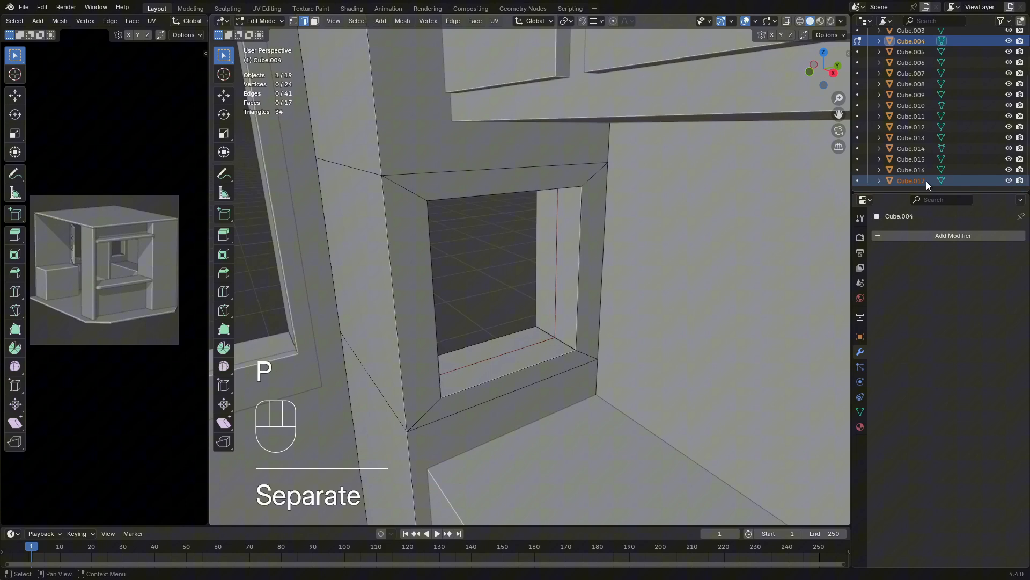
key(Tab)
click(556, 309)
click(556, 310)
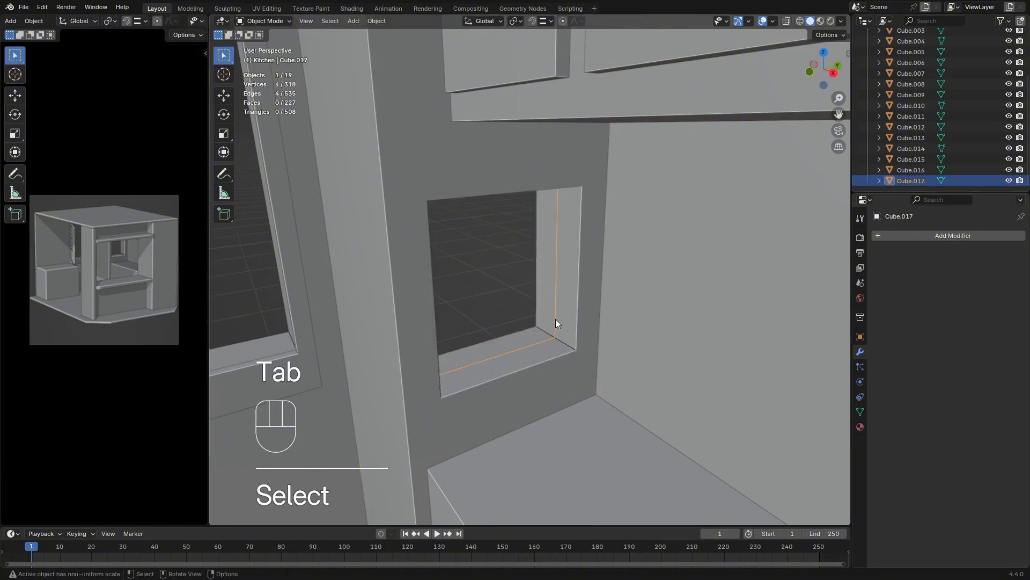
Extrude the separated edge loop of the small opening about 0.038 m along global X to form a thin strip
middle_drag(556, 319, 623, 274)
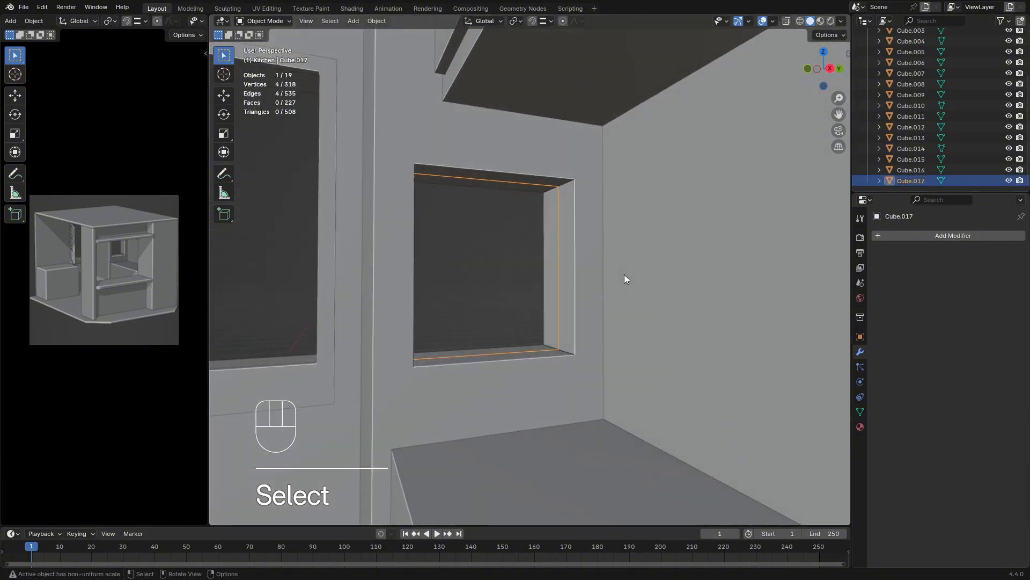
key(Tab)
key(a)
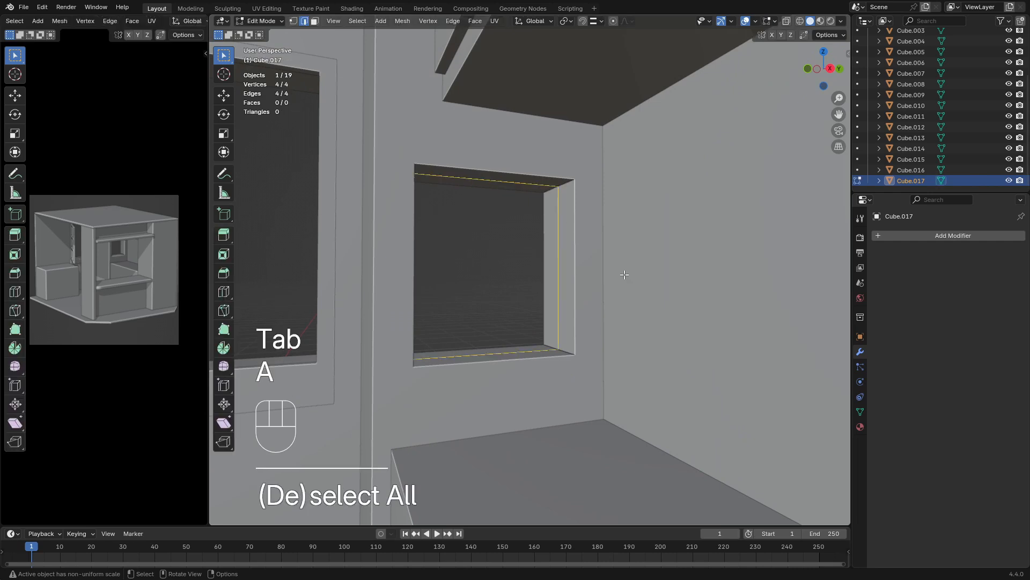
middle_drag(667, 211, 621, 246)
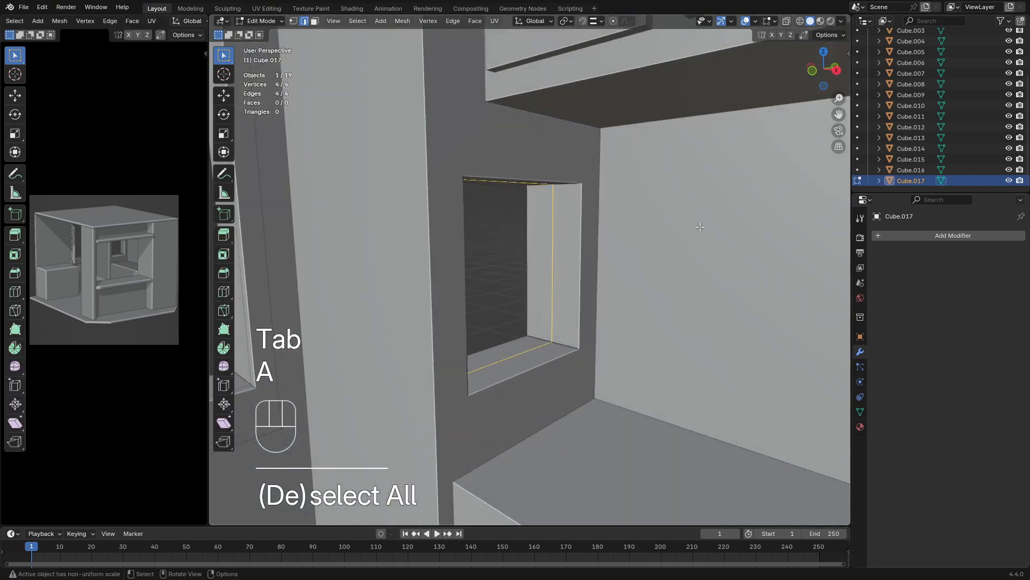
key(e)
key(x)
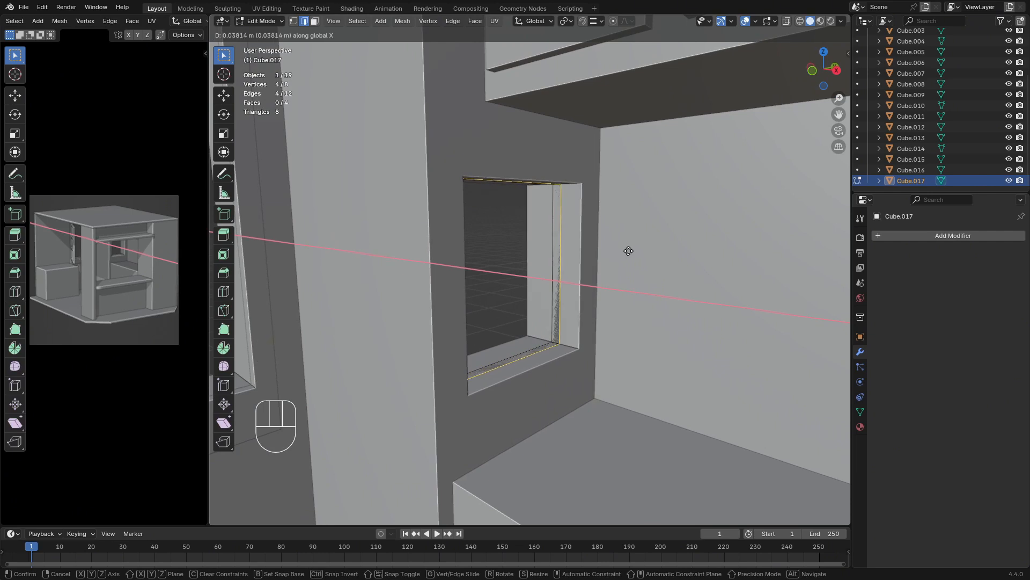
click(628, 251)
key(Tab)
Rename the extruded window strip object as Frame_001
middle_drag(545, 285, 739, 213)
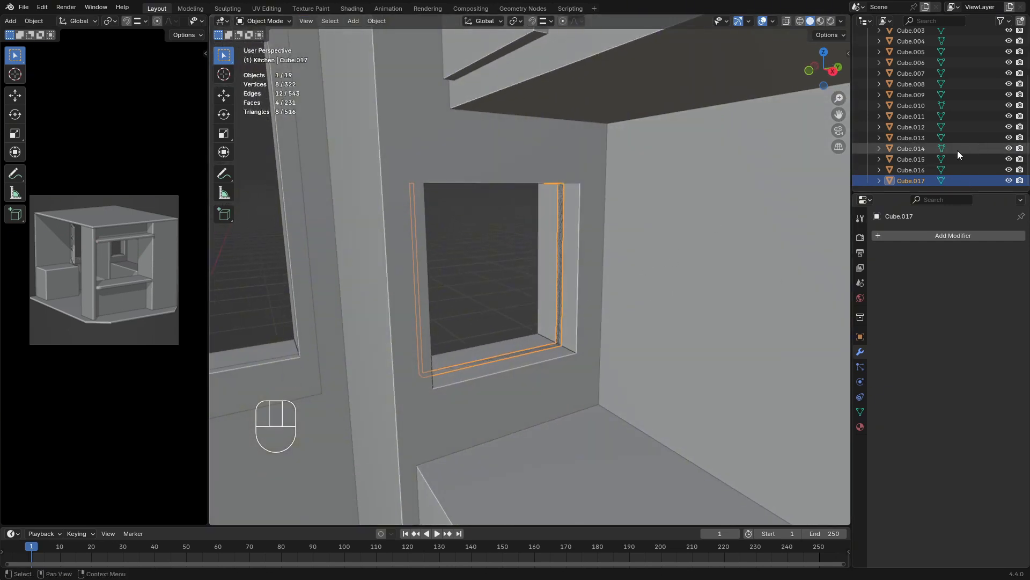
double_click(908, 181)
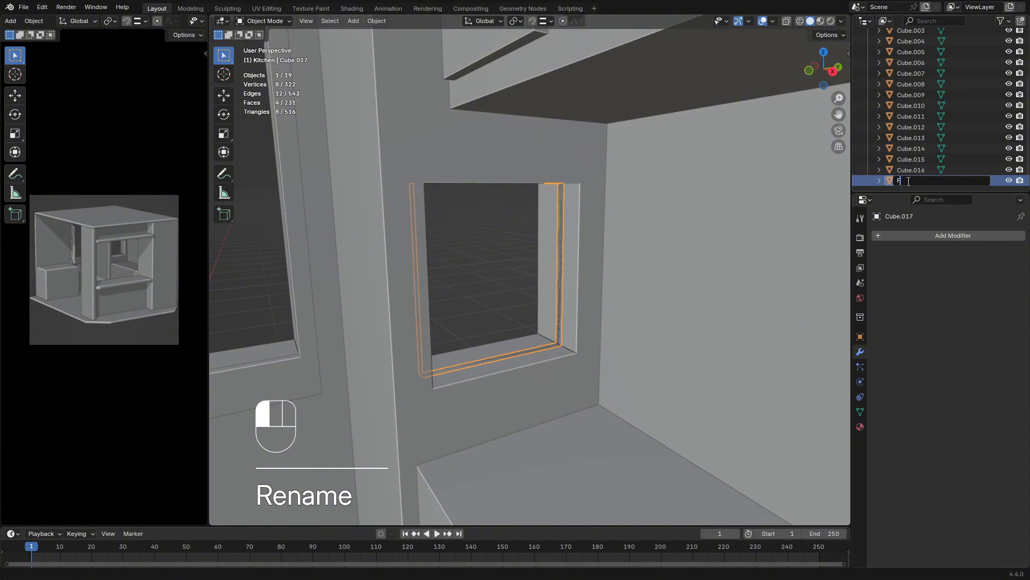
text(Frame)
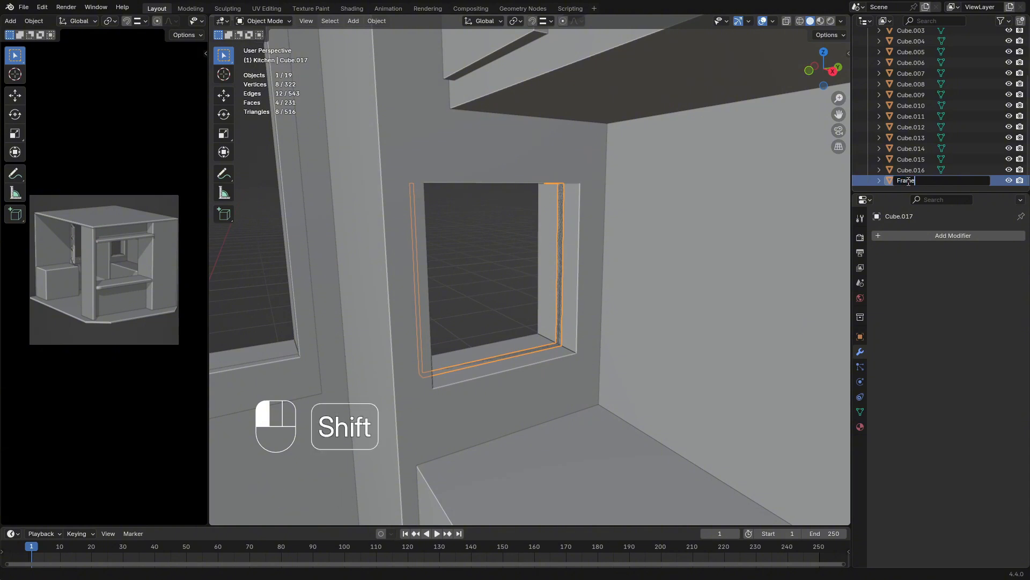
text(?001)
key(Return)
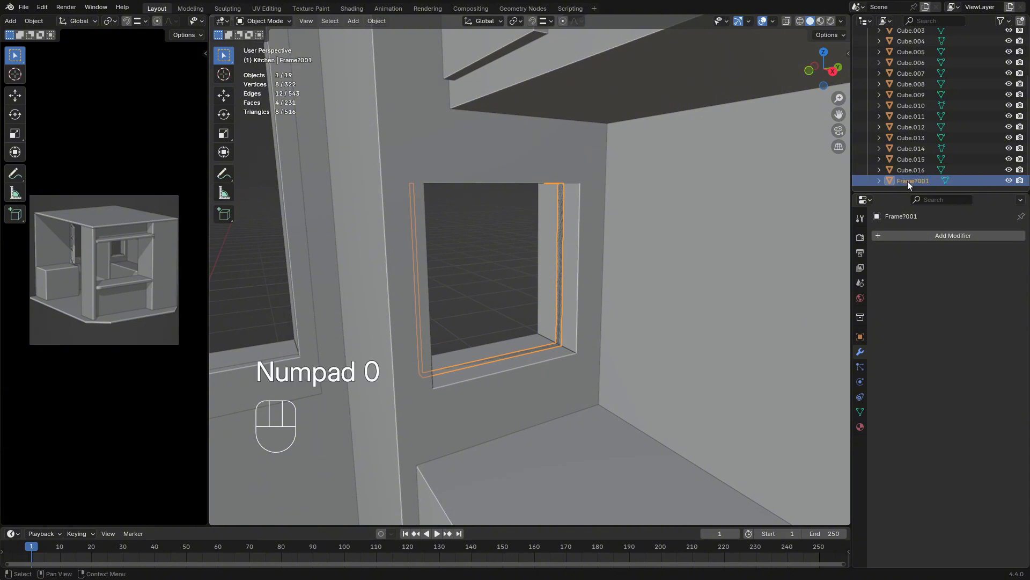
double_click(916, 181)
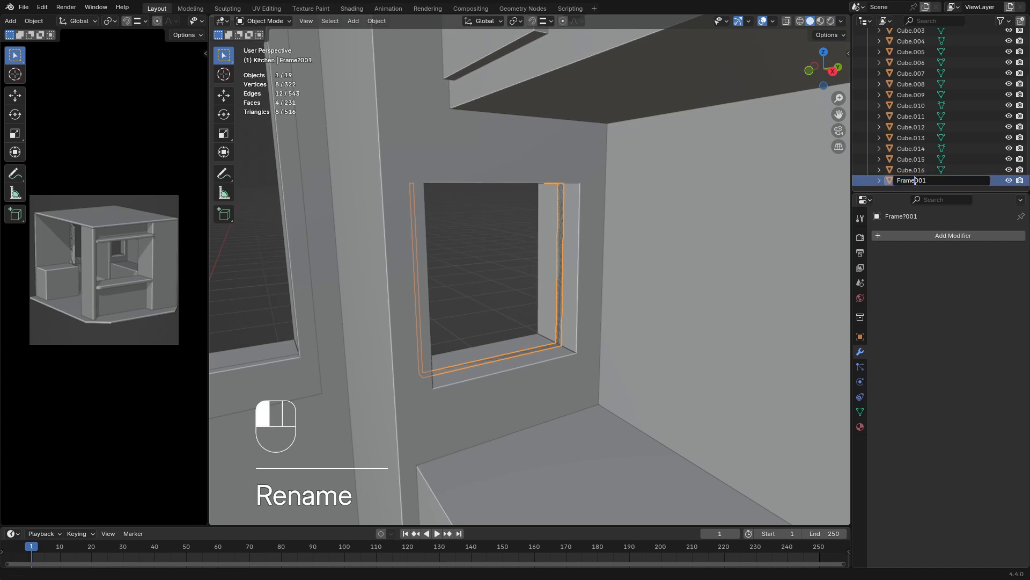
key(shift)
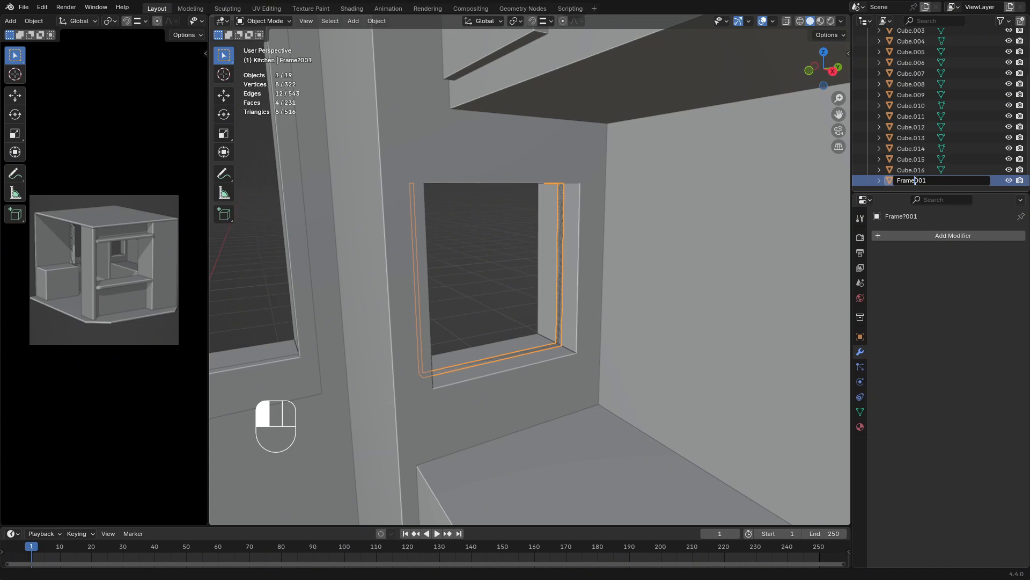
key(shift)
click(1010, 311)
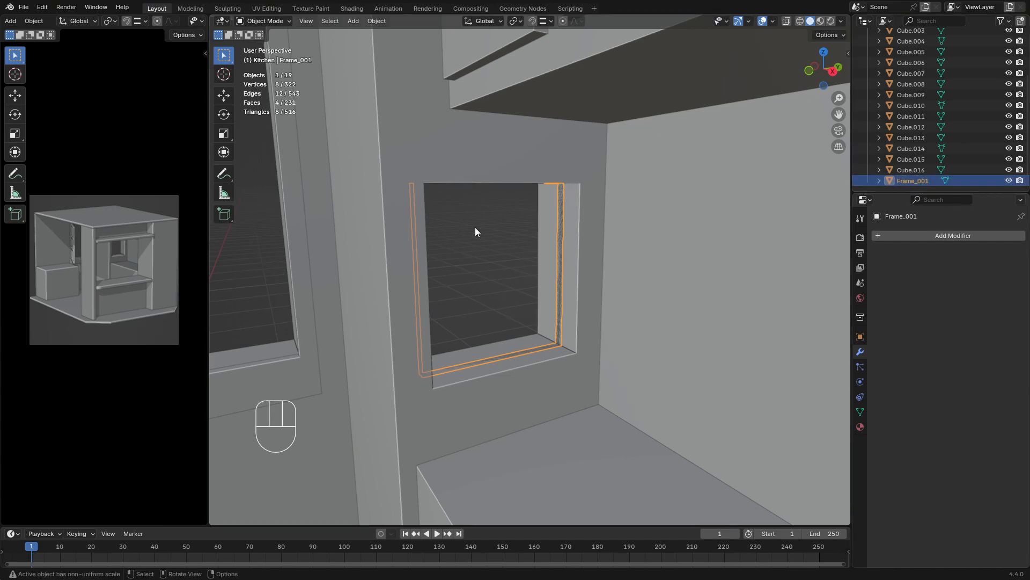
Isolate the column object and dissolve the center edge loop on the inner walls of its small opening
middle_drag(474, 227, 840, 163)
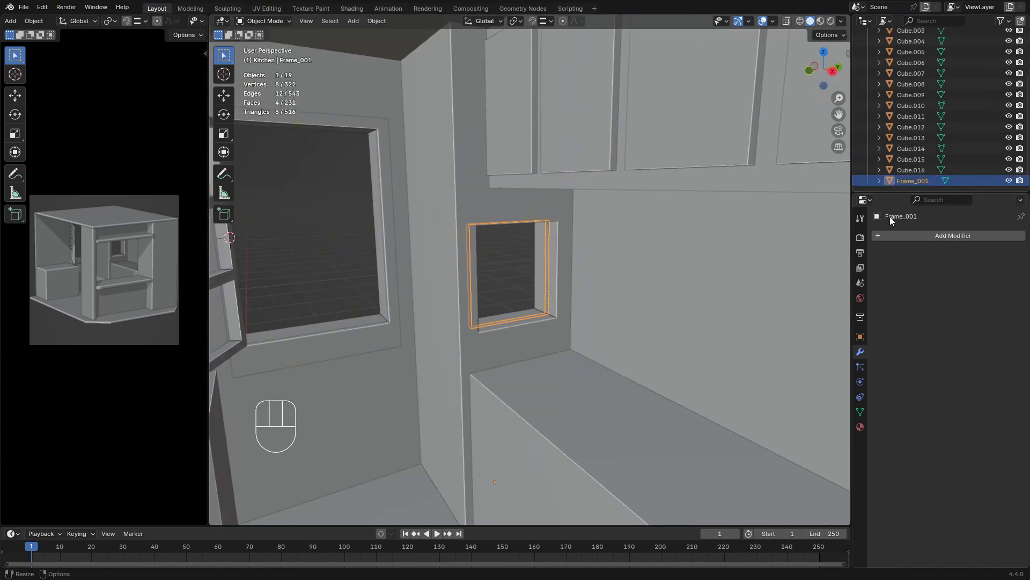
middle_drag(542, 301, 505, 324)
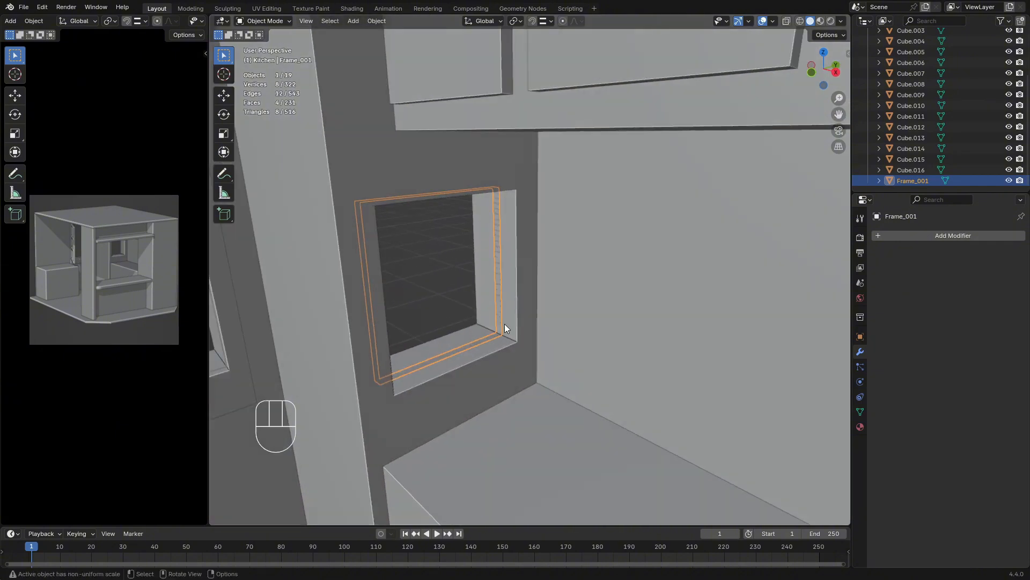
click(513, 340)
key(shift+h)
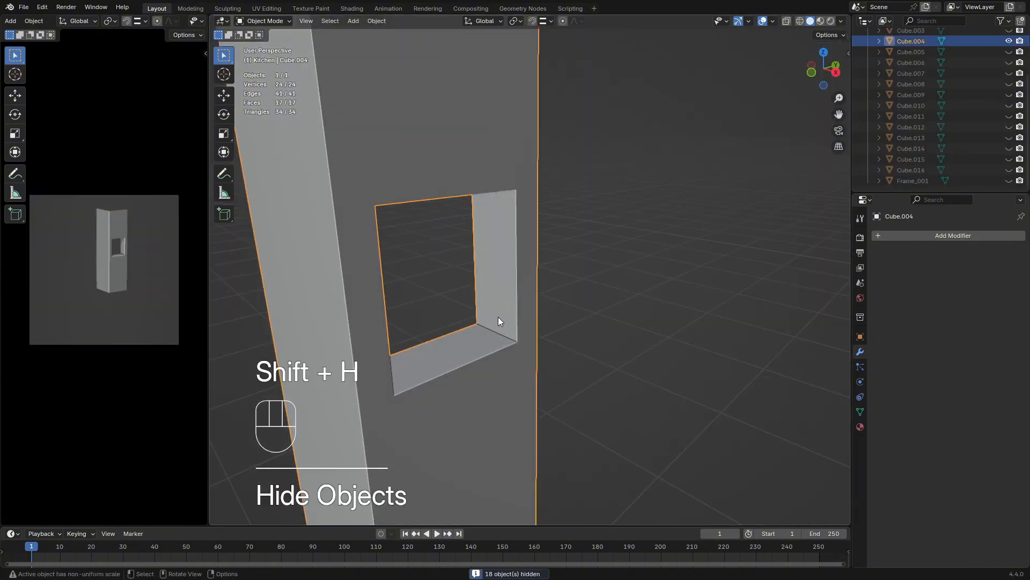
click(502, 319)
key(Tab)
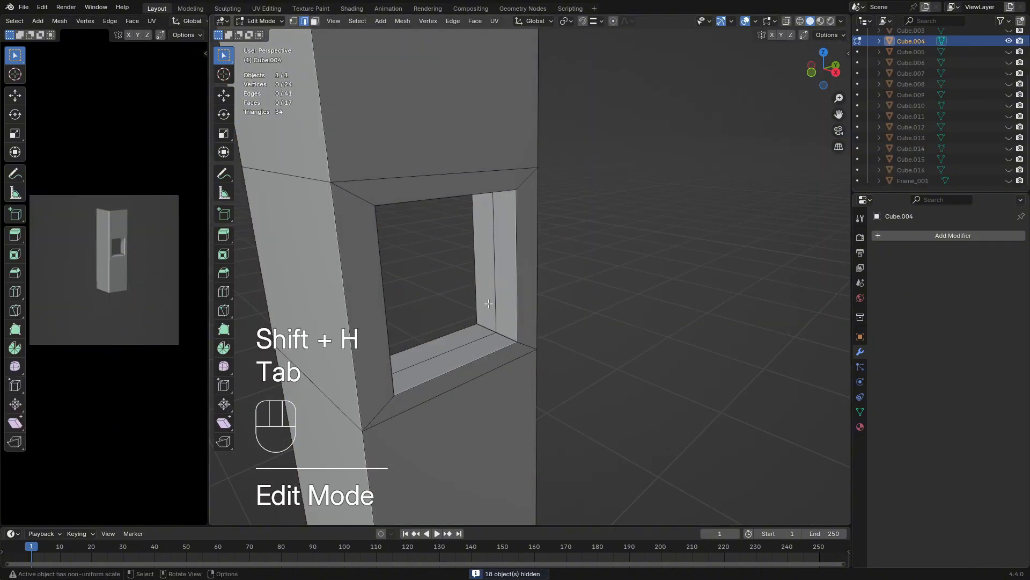
alt+click(495, 309)
middle_drag(493, 307, 559, 293)
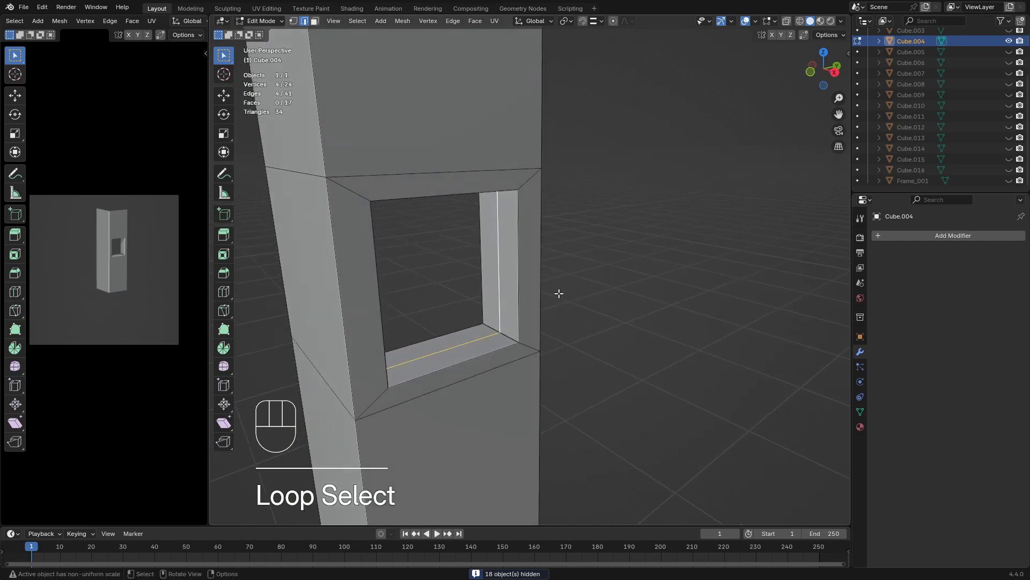
key(x)
click(538, 344)
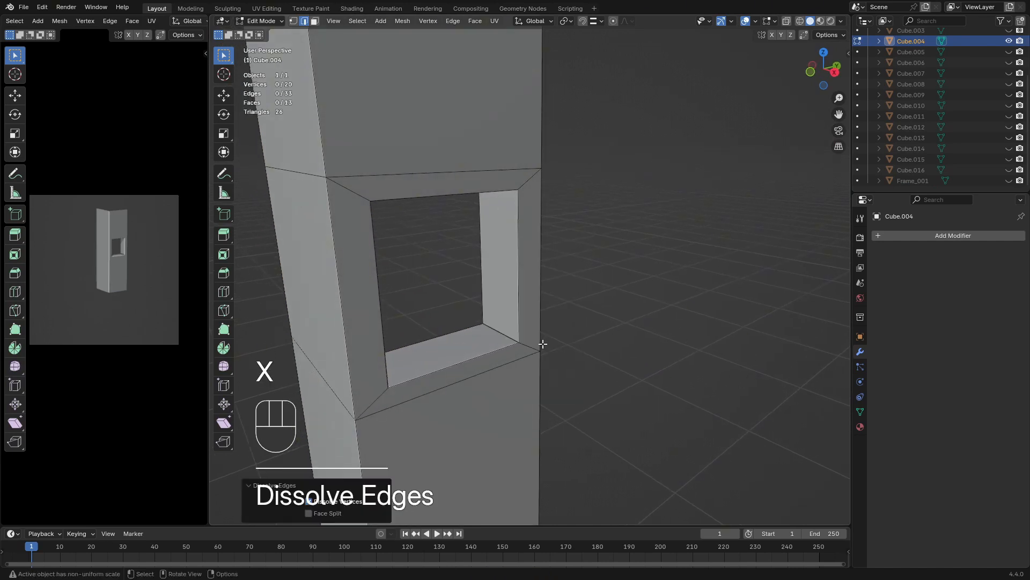
key(Tab)
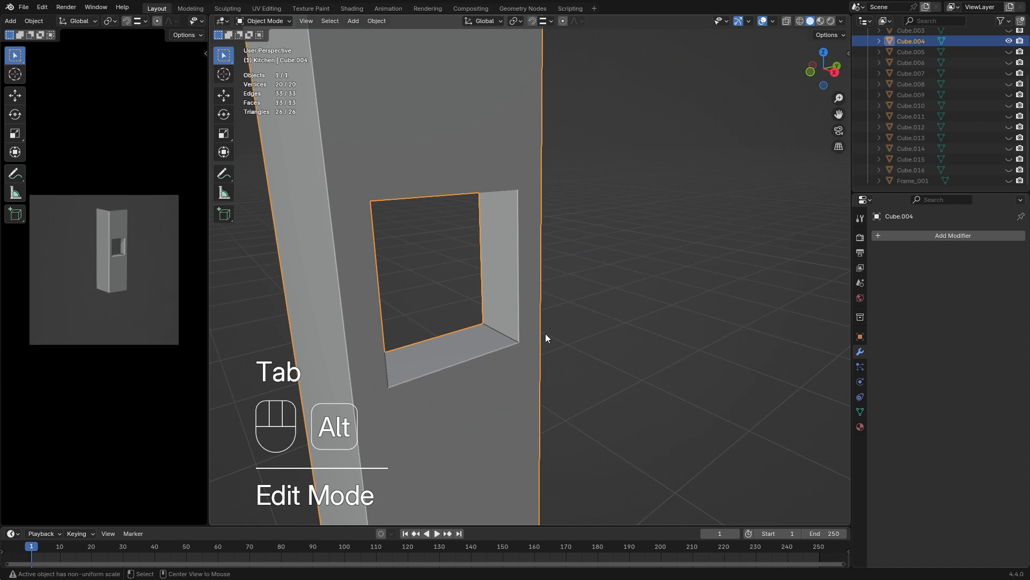
Unhide all the kitchen objects and select Frame_001
key(alt+h)
click(503, 302)
click(503, 300)
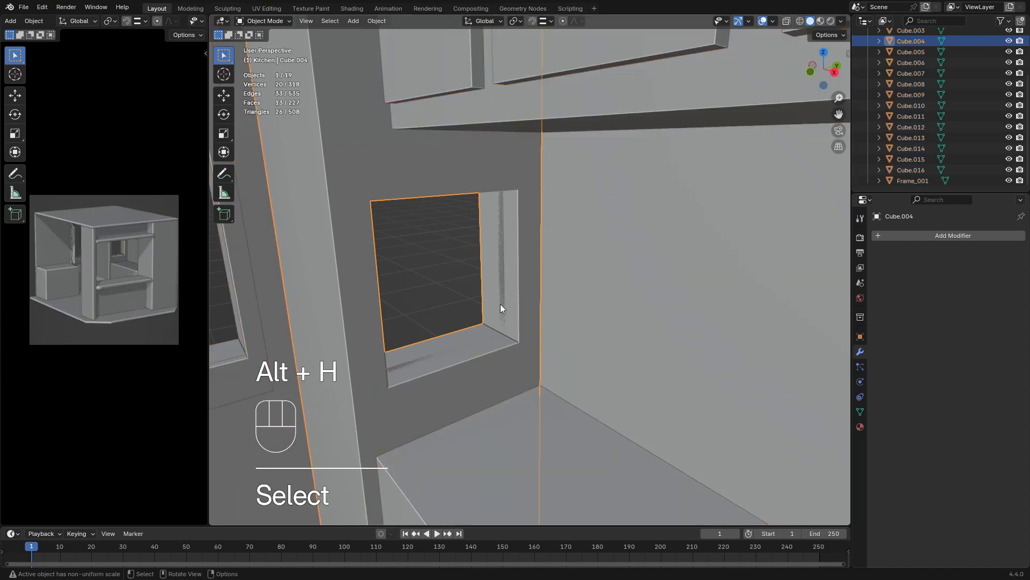
click(501, 300)
click(909, 182)
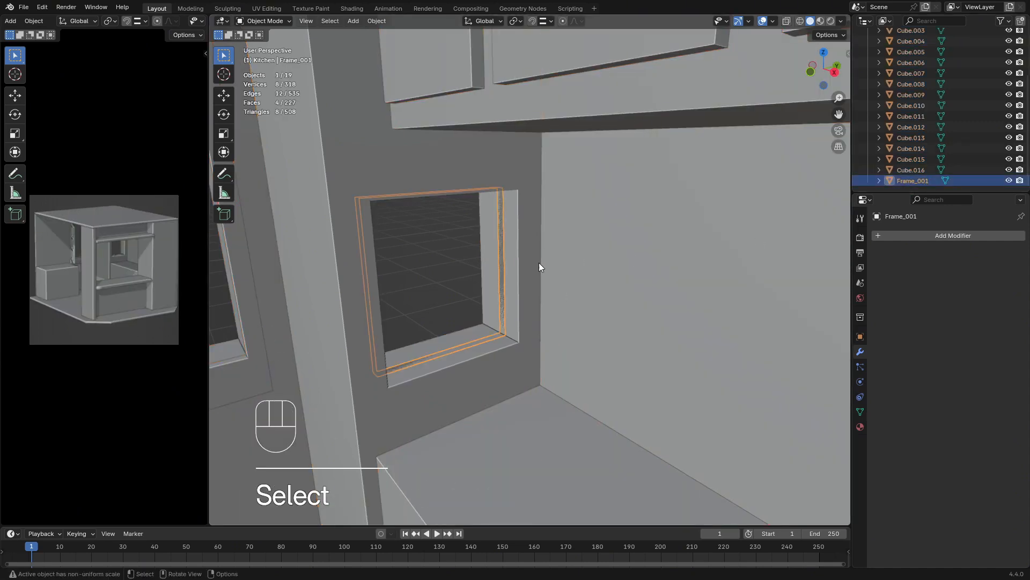
Select all of Frame_001's geometry, return to Object Mode and apply the object's rotation and scale
key(Tab)
mouse_move(539, 262)
middle_down()
mouse_move(550, 274)
mouse_move(531, 273)
middle_up()
key(a)
shift+middle_drag(531, 273, 548, 275)
scroll(501, 227, up, 3)
shift+middle_drag(500, 227, 506, 238)
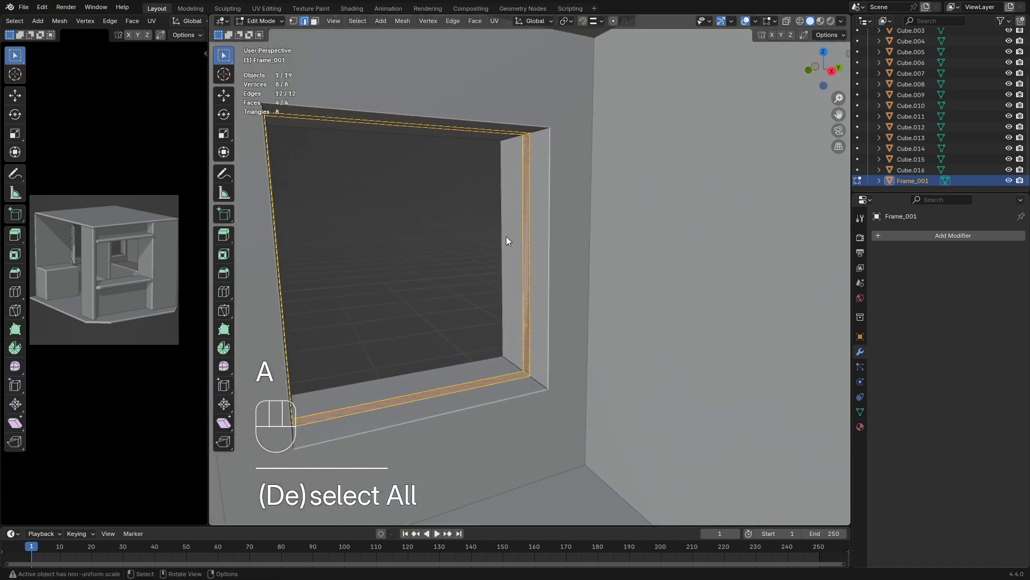
key(Tab)
key(ctrl+a)
click(506, 237)
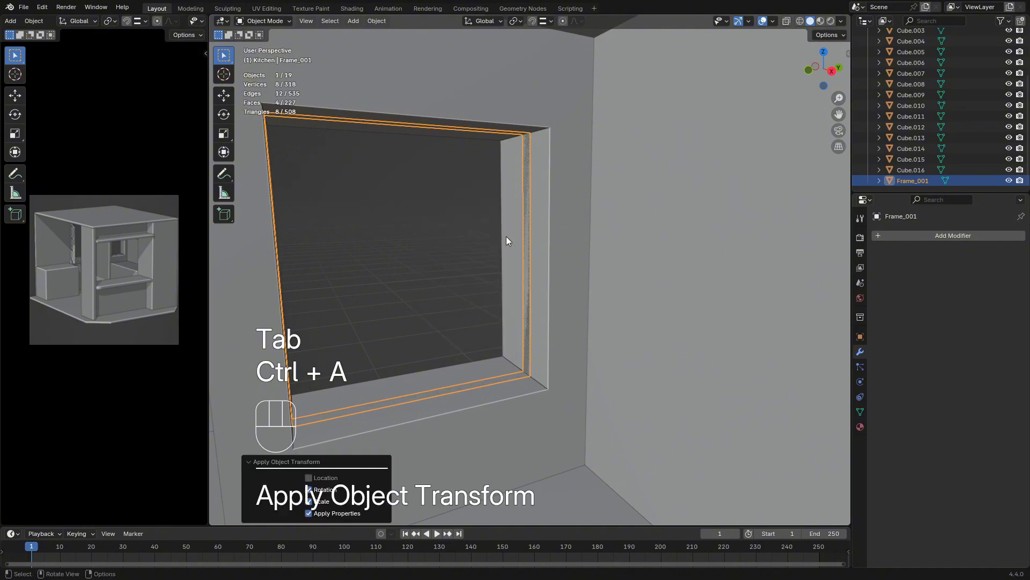
Extrude the frame strip in place and scale the new faces inward to about 0.923 to give the frame thickness
key(Tab)
key(e)
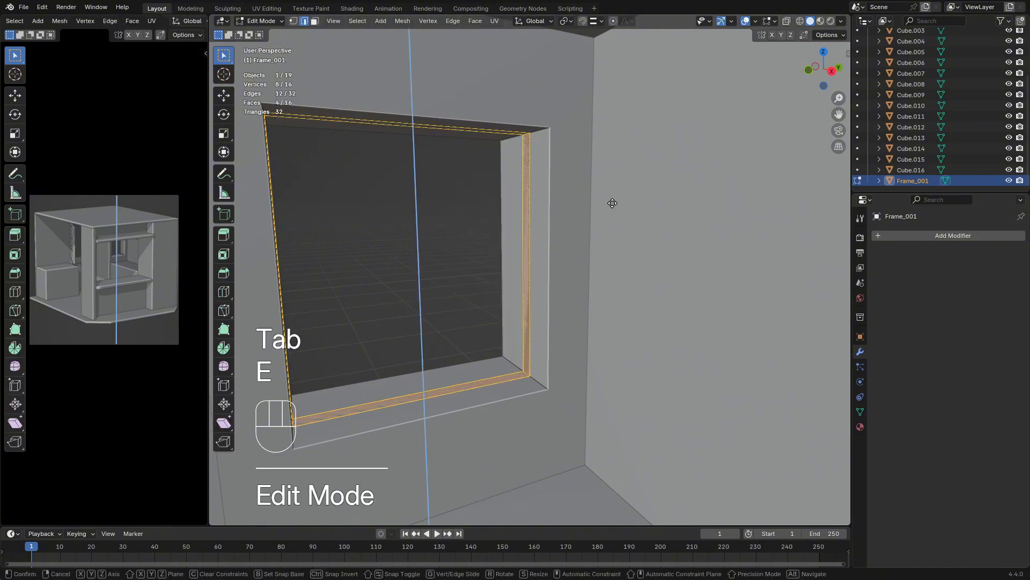
key(s)
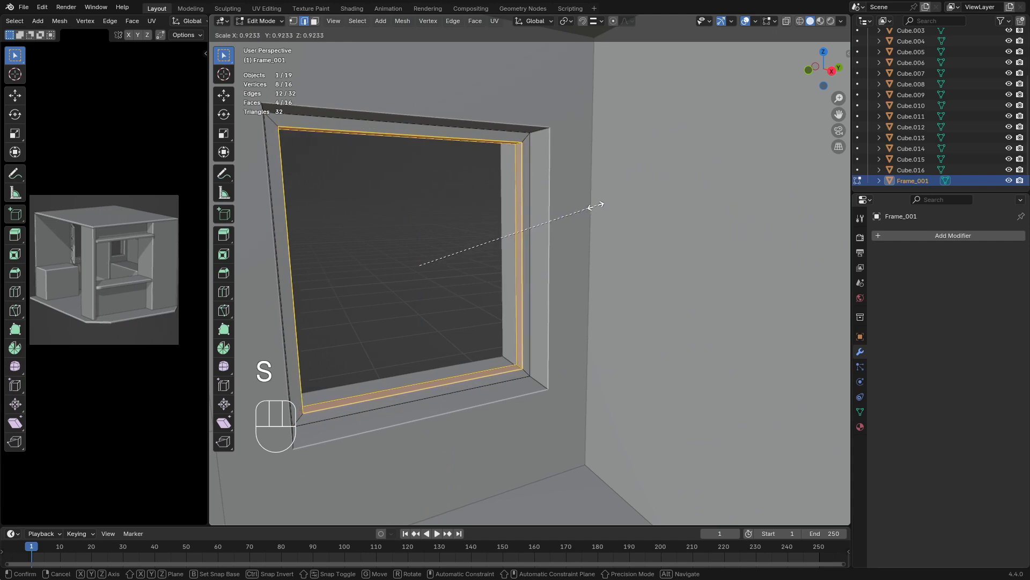
click(596, 206)
Isolate Frame_001 in Object Mode by hiding all other objects, and select it
key(Tab)
middle_drag(527, 237, 510, 276)
key(shift+h)
click(462, 248)
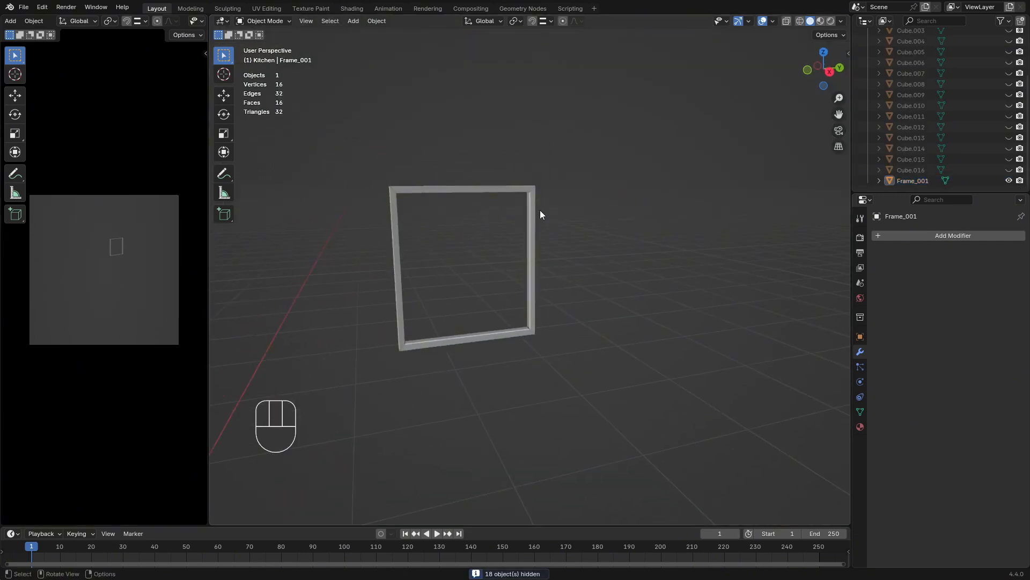
click(481, 191)
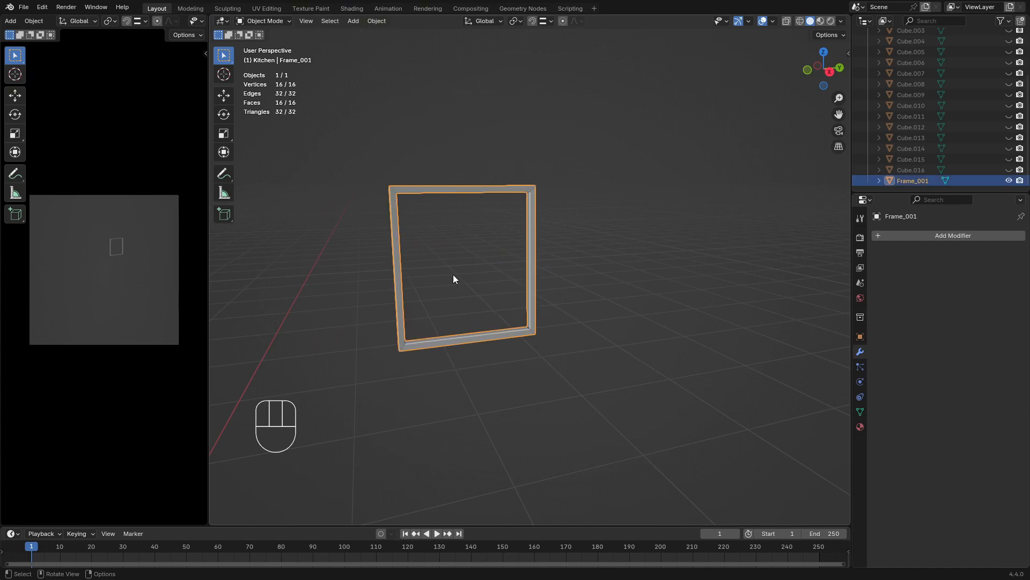
Add two evenly spaced loop cuts to both the top and the bottom bar of the frame
key(Tab)
key(ctrl+r)
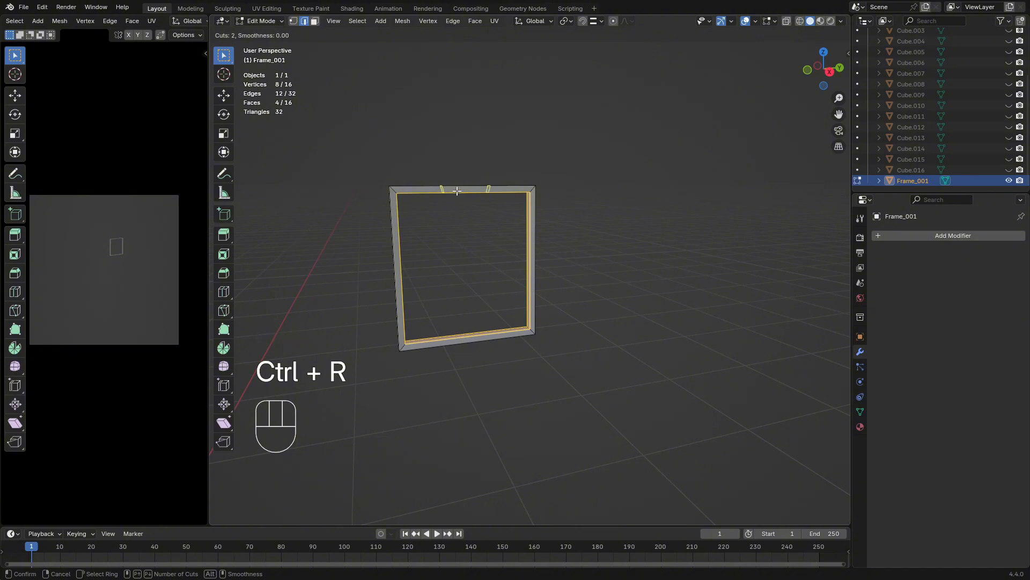
click(457, 191)
key(Escape)
key(ctrl+r)
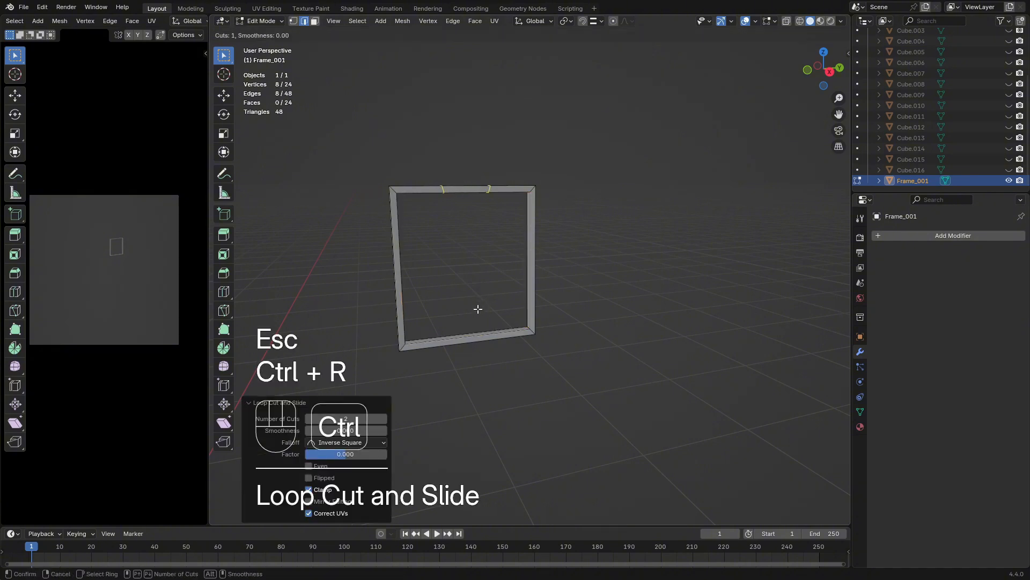
click(469, 332)
key(Escape)
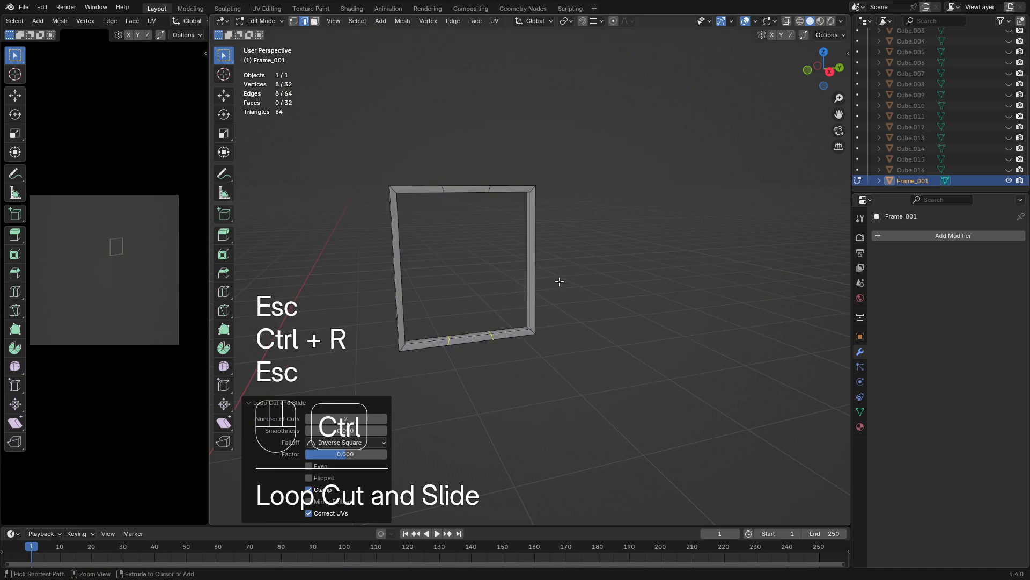
Add two evenly spaced loop cuts to each vertical side of the frame
key(ctrl+r)
click(532, 235)
key(Escape)
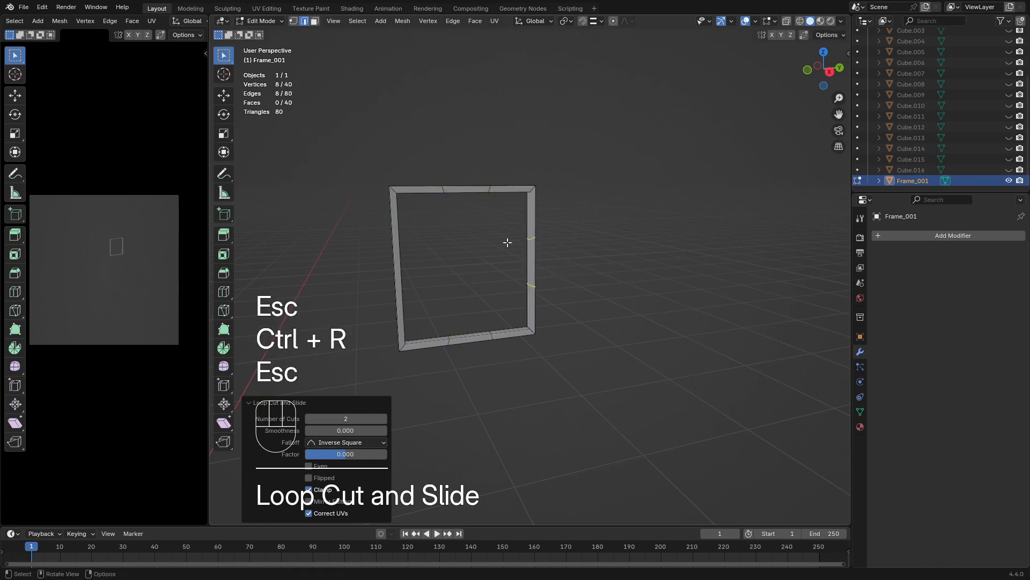
key(ctrl+r)
scroll(387, 250, up, 2)
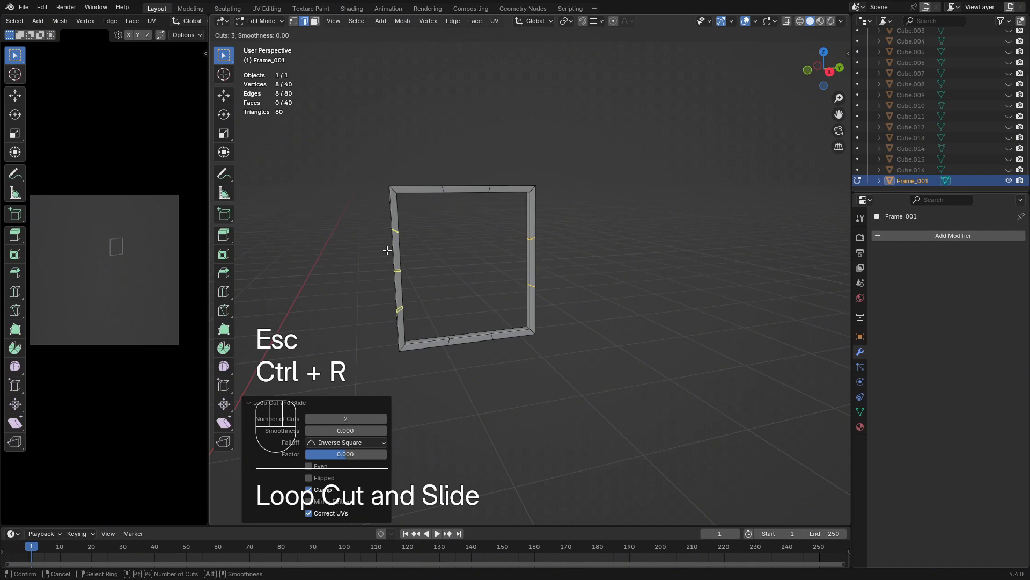
click(387, 251)
key(Escape)
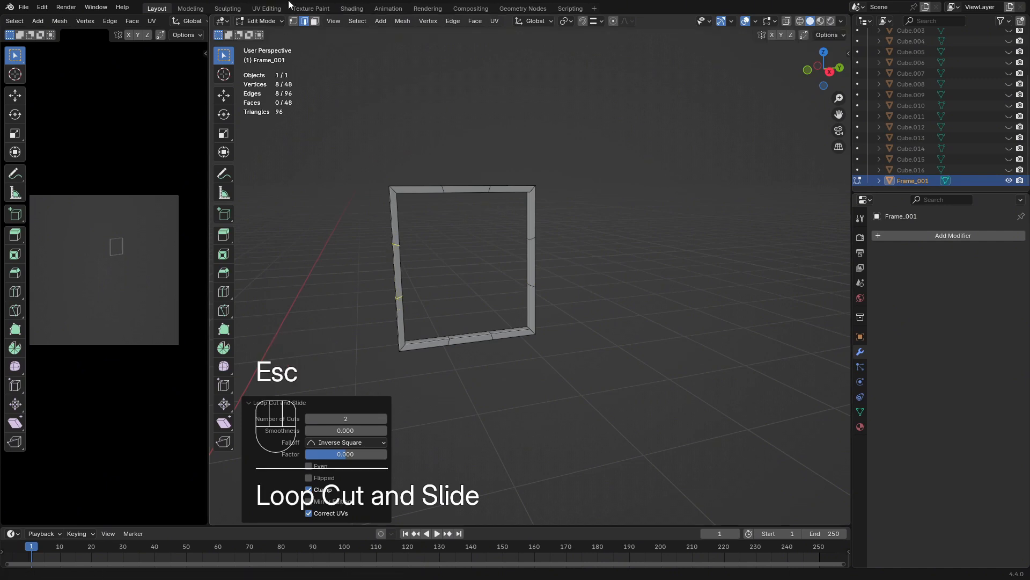
Select the left-hand cut loops on the frame's top and bottom bars and align them by scaling to 0 along global Y
alt+click(445, 189)
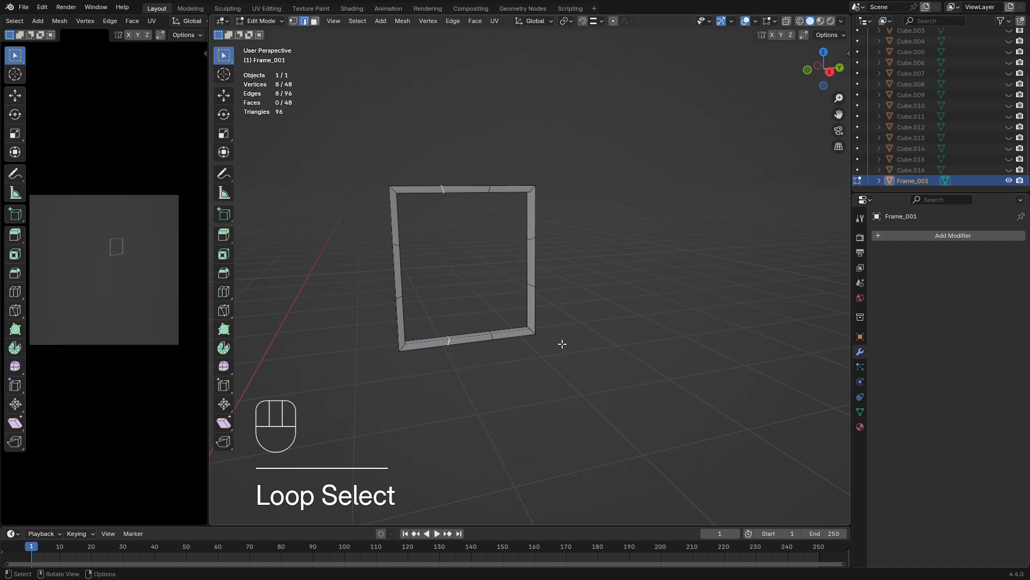
key(s)
key(x)
key(y)
key(KP_0)
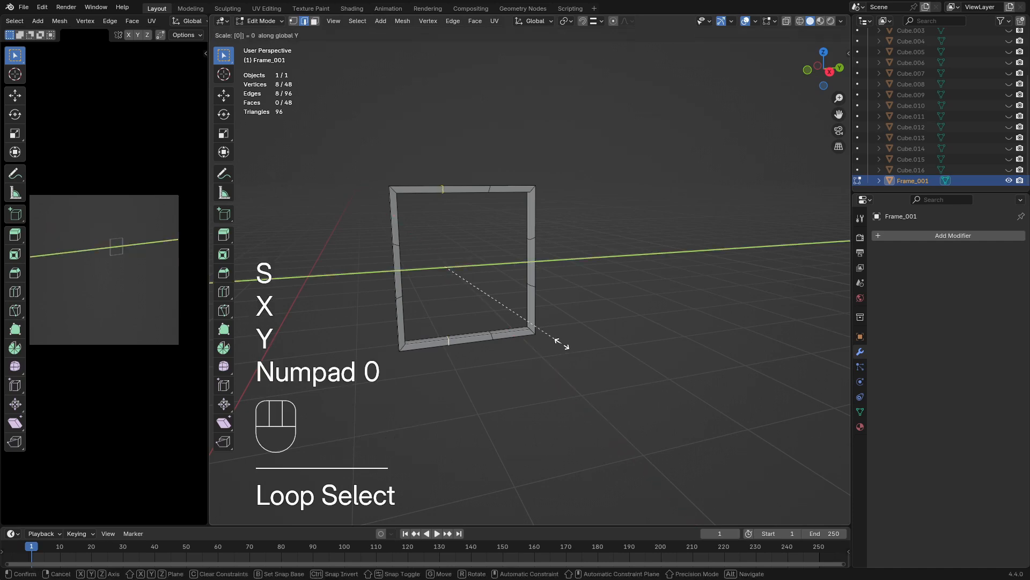
key(KP_Enter)
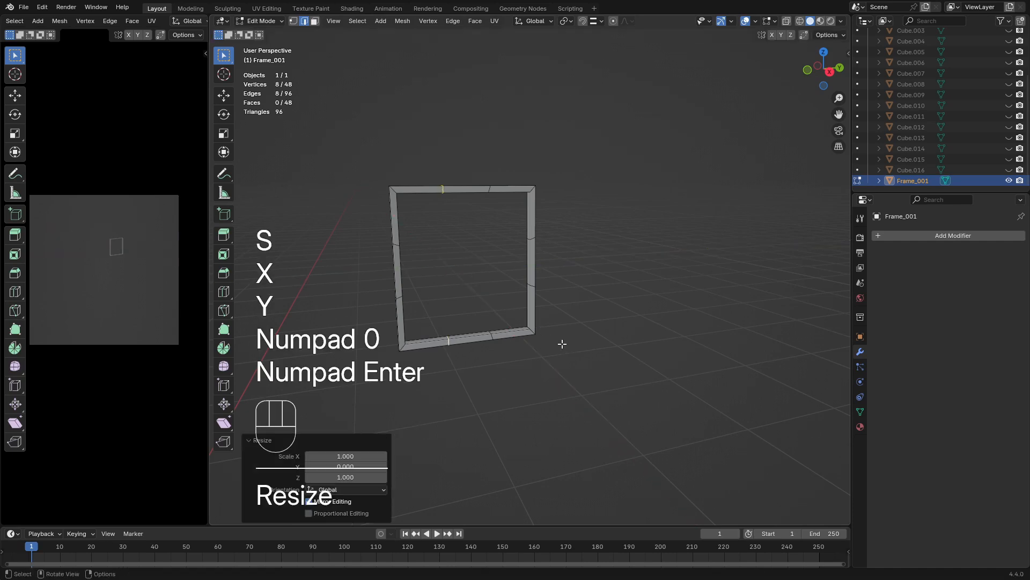
Select the right-hand cut loops on the frame's top and bottom bars and align them by scaling to 0 along global Y
alt+click(491, 189)
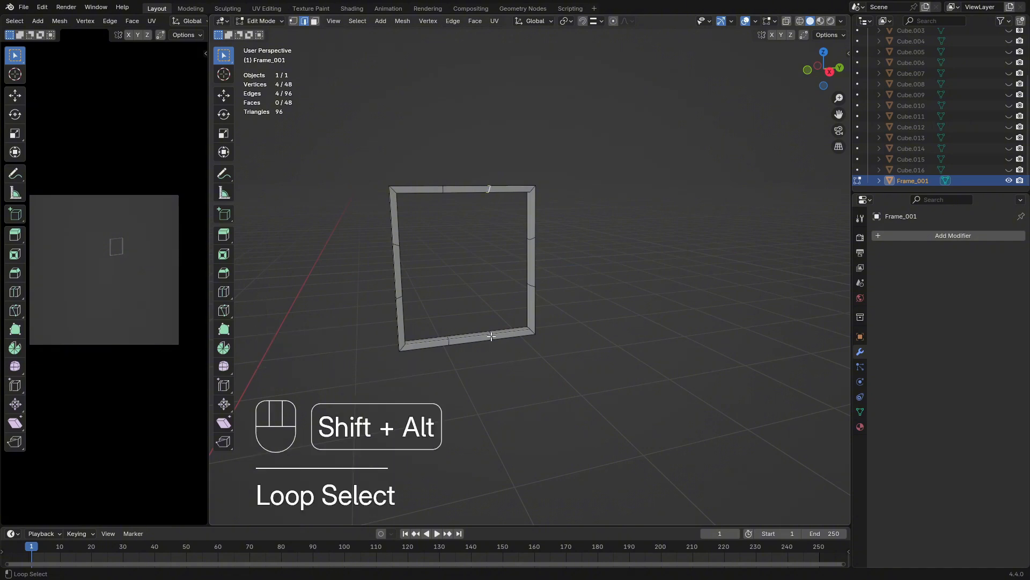
key(s)
key(x)
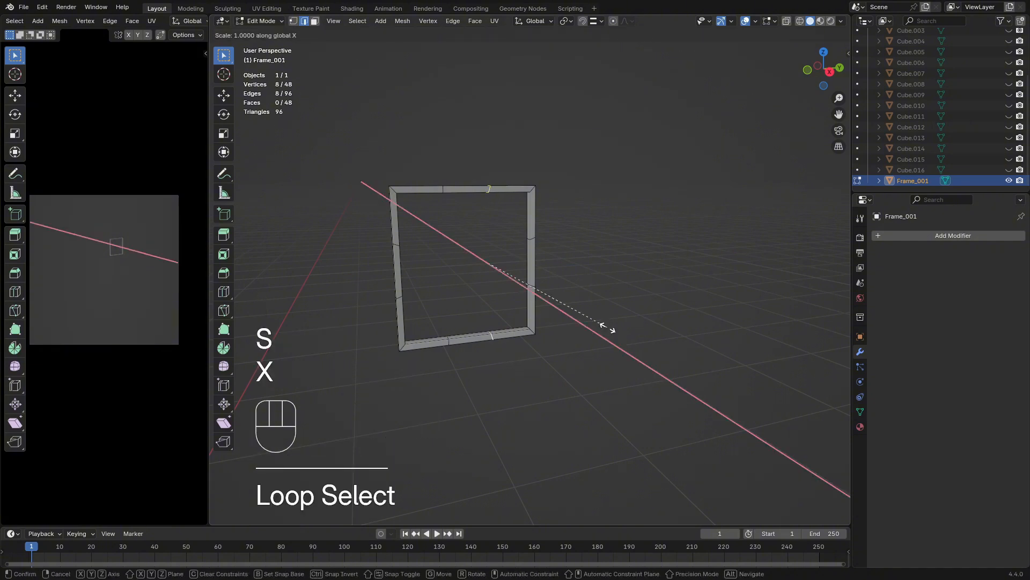
key(y)
key(KP_0)
key(KP_Enter)
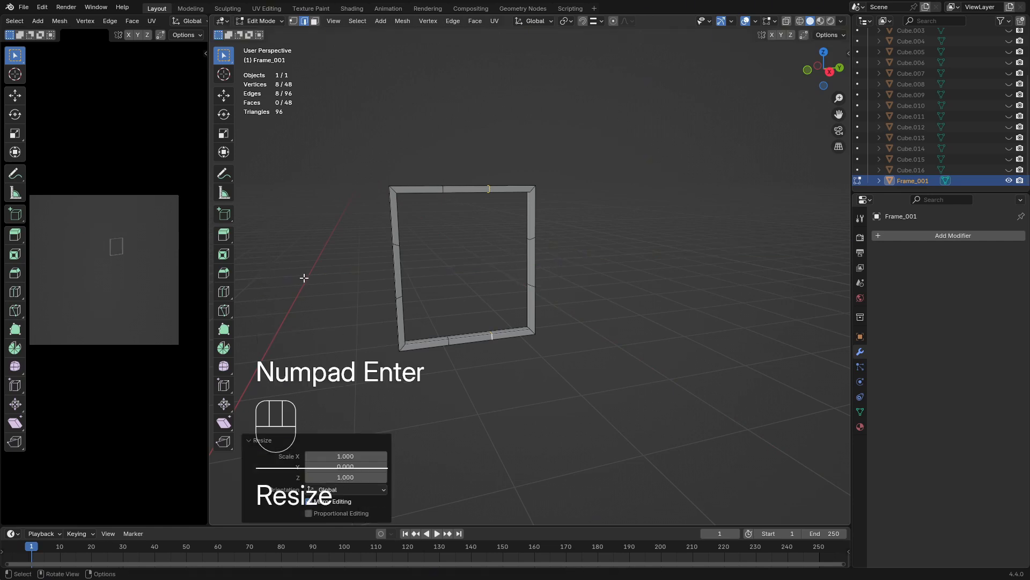
Flatten the upper cut loop on the frame's right-hand vertical side by scaling it to 0 along global Z
alt+click(535, 238)
alt+click(532, 238)
key(s)
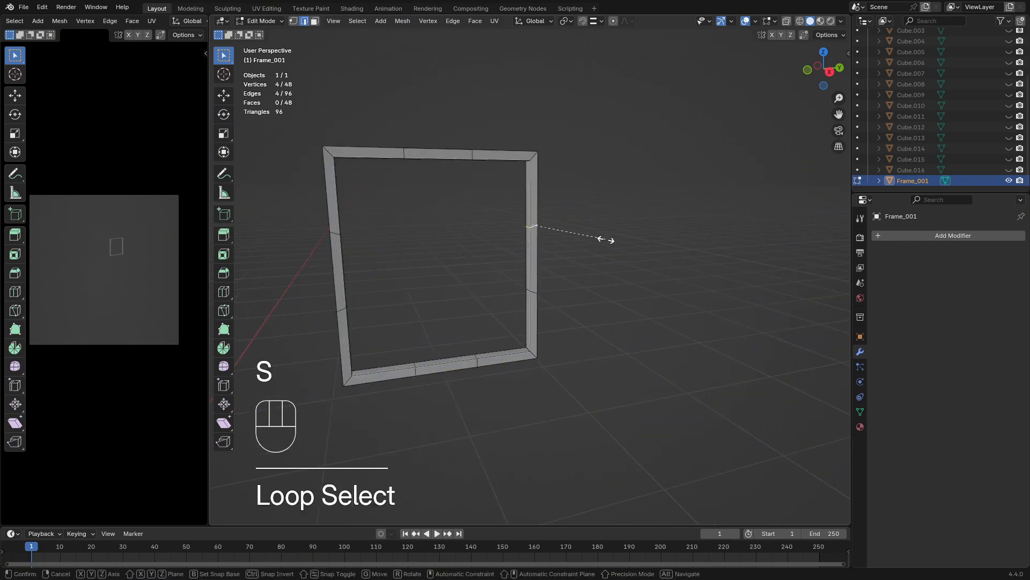
key(y)
key(z)
key(KP_0)
key(KP_Enter)
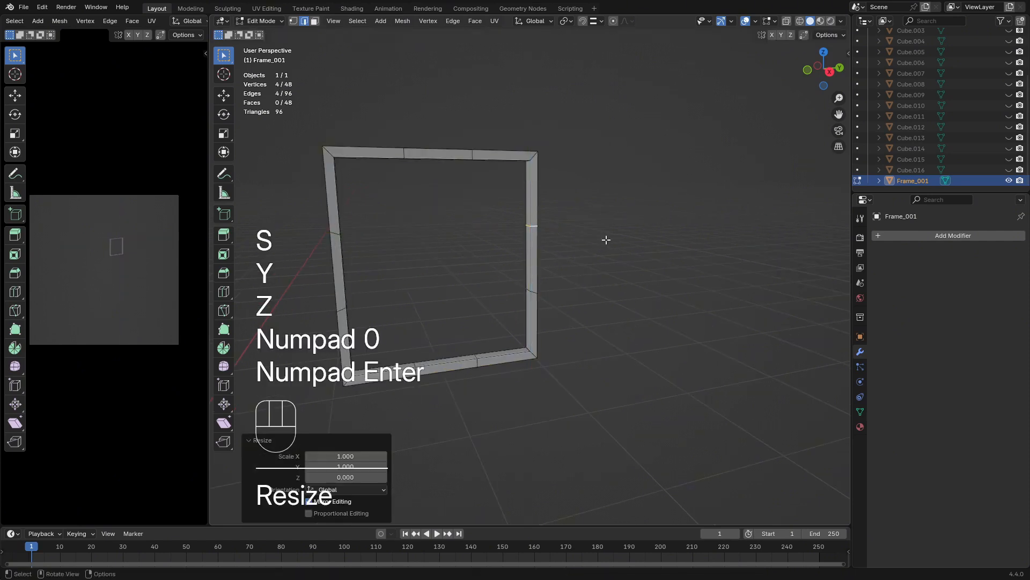
Flatten the lower cut loop on the frame's right-hand vertical side by scaling it to 0 along global Z
alt+click(533, 292)
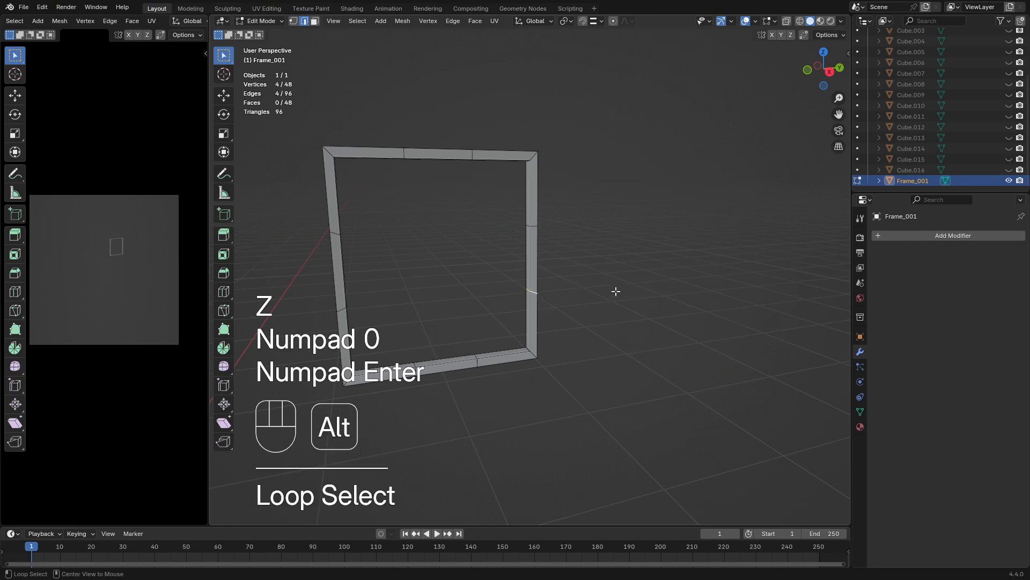
key(s)
key(z)
key(KP_0)
key(KP_Enter)
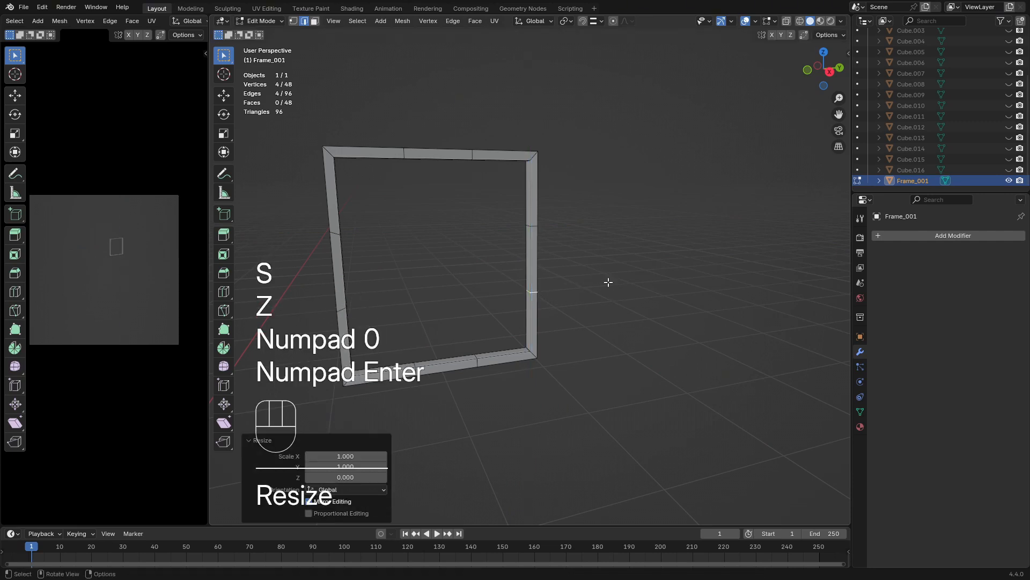
Repeat the scaling to 0 along global Z on the upper and the lower cut loop of the frame's left-hand vertical side
alt+click(337, 237)
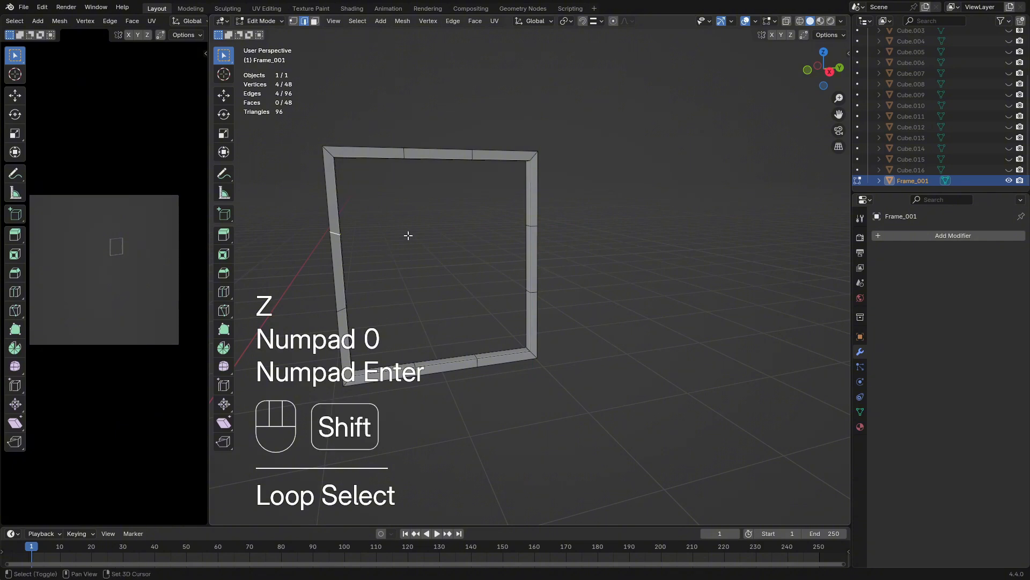
key(shift+r)
alt+click(342, 316)
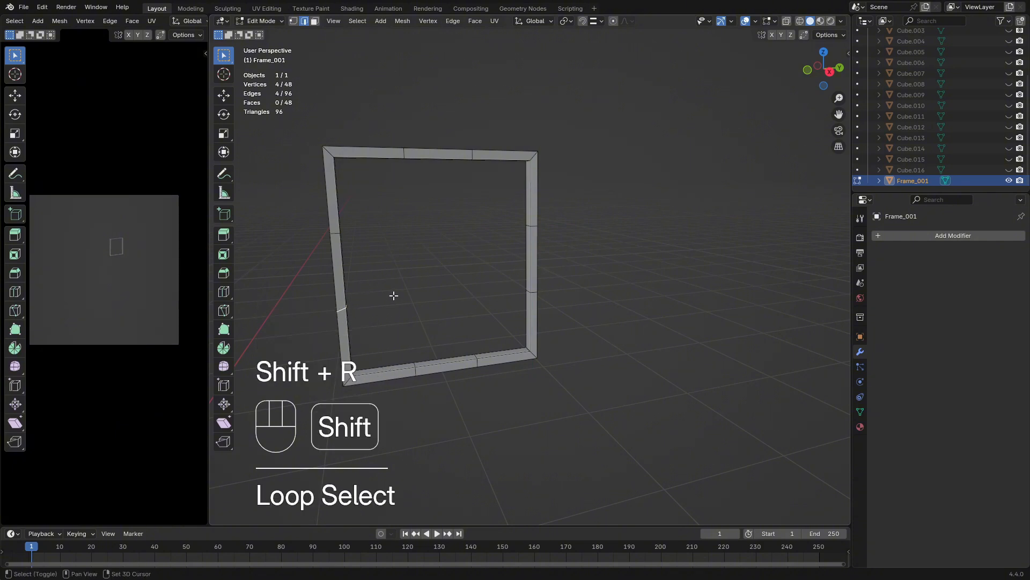
key(shift+r)
Add the upper cut loop of the frame's left-hand vertical side to the selected lower one
shift+middle_drag(404, 292, 460, 262)
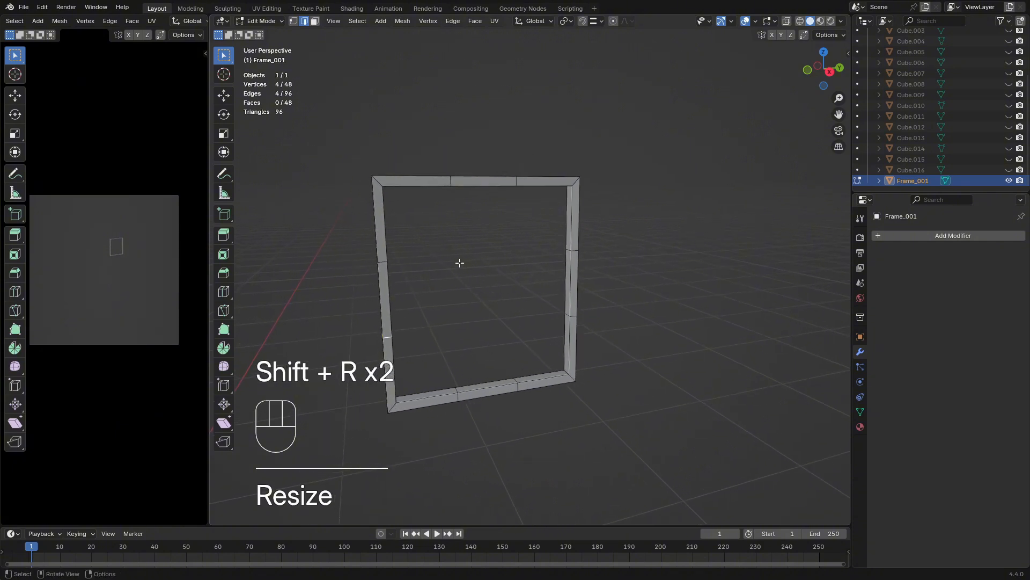
alt+shift+click(381, 261)
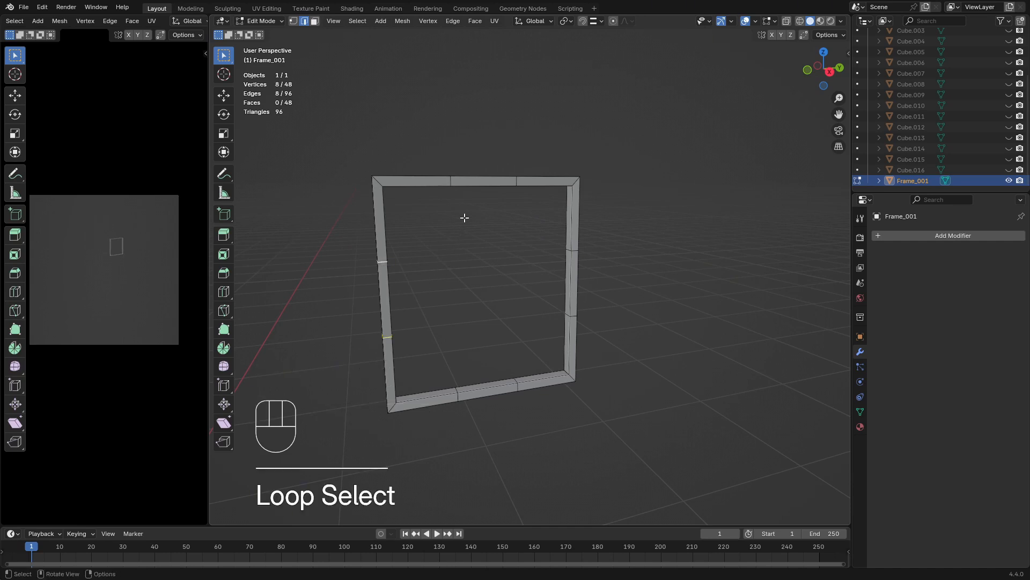
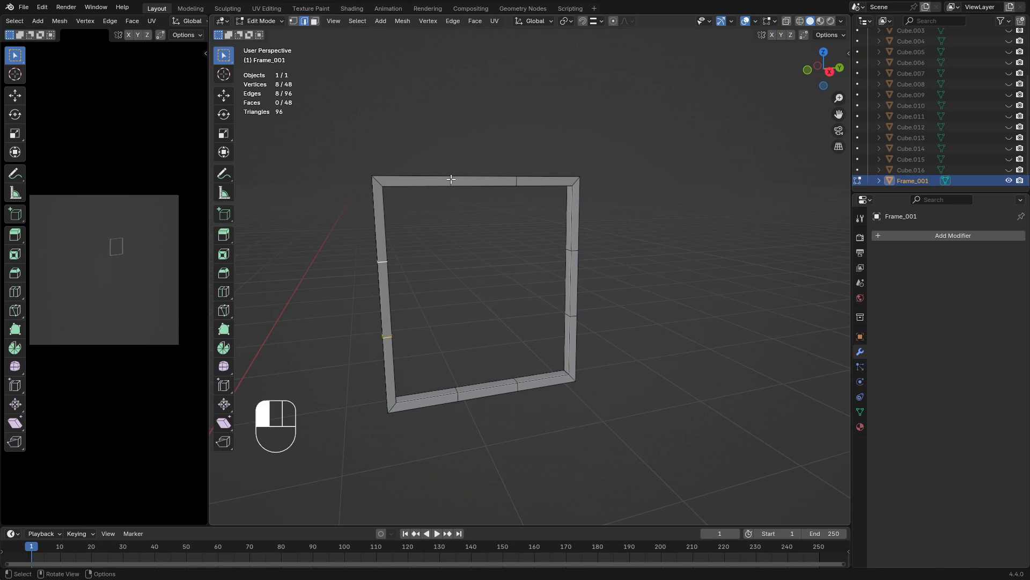
Select the eight cross-section edge loops dividing the four bars of the square frame
click(452, 180)
alt+shift+click(516, 182)
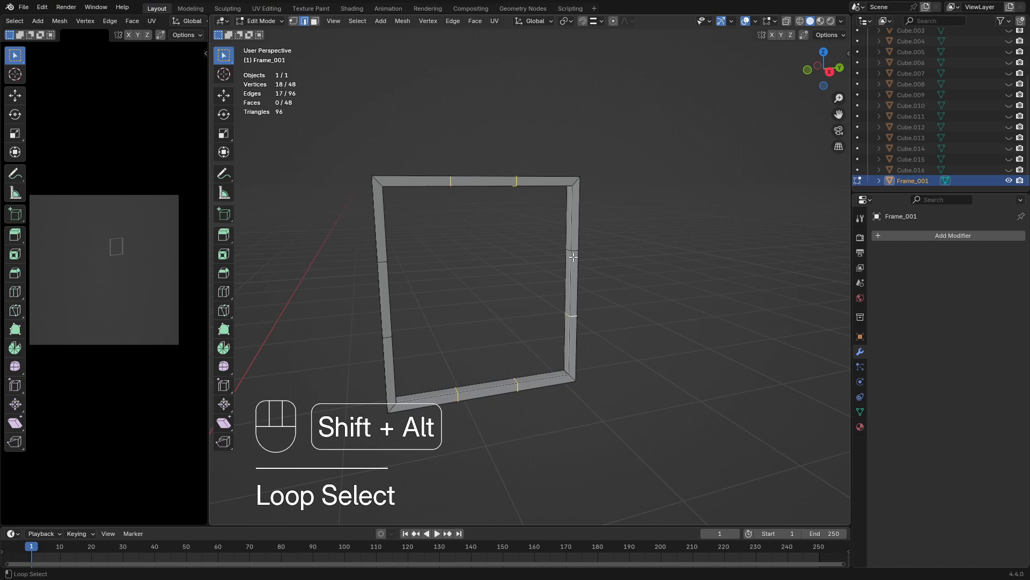
alt+shift+click(380, 262)
middle_drag(655, 286, 621, 283)
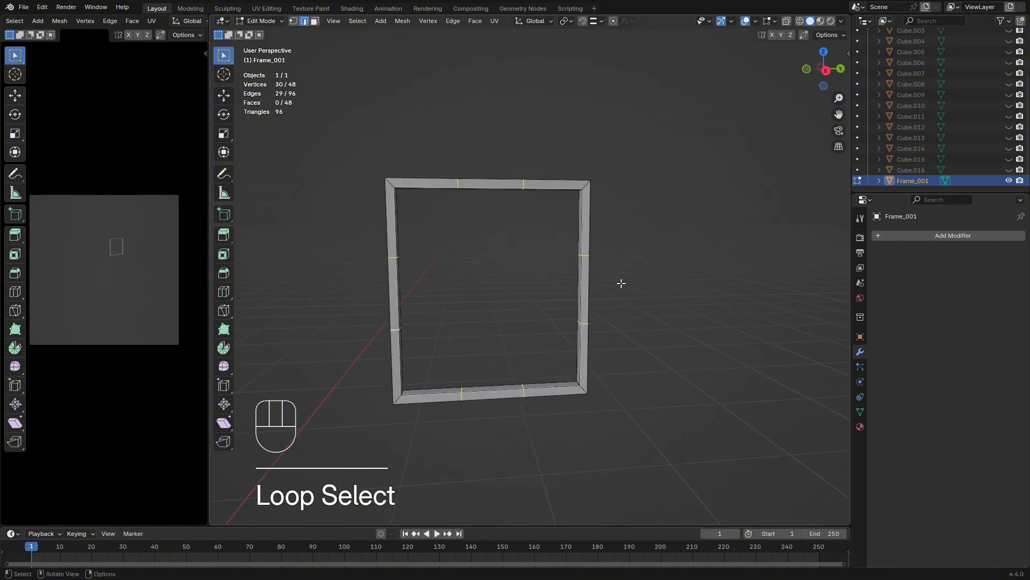
Try to bevel the selected edge loops by about 0.0145 m with one segment, and undo it
key(ctrl+b)
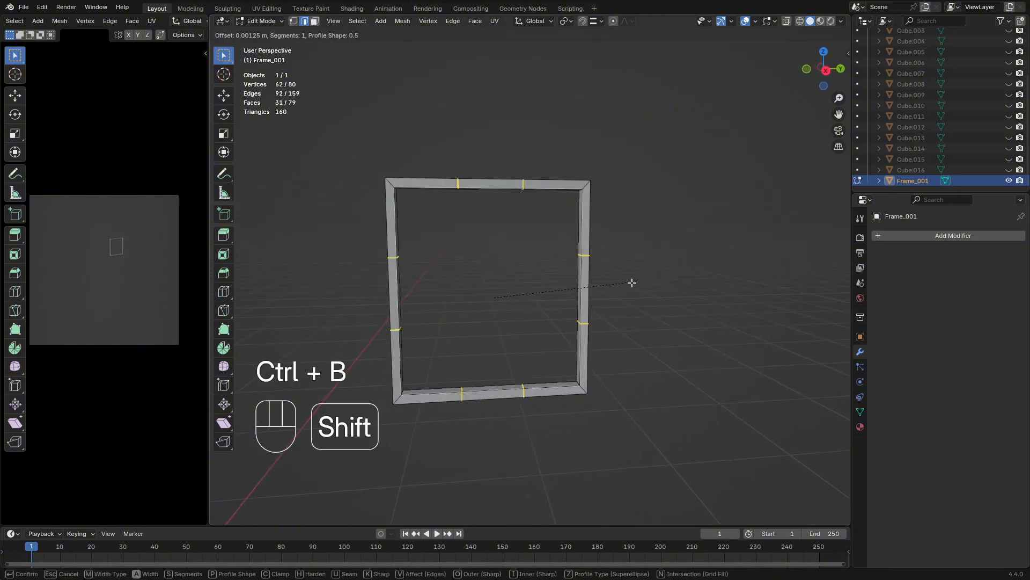
click(599, 277)
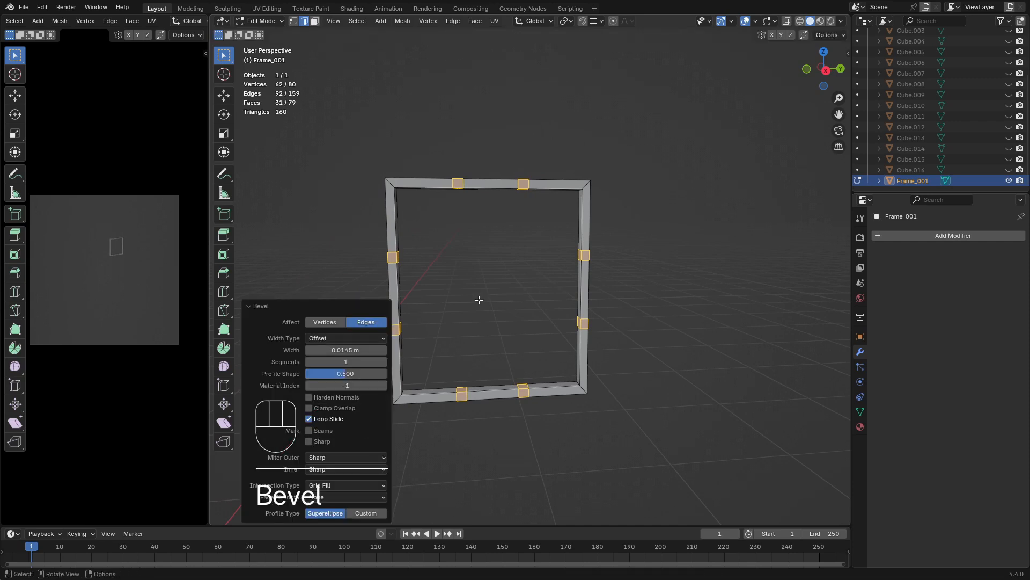
middle_drag(478, 299, 538, 260)
key(ctrl+z)
key(ctrl+z)
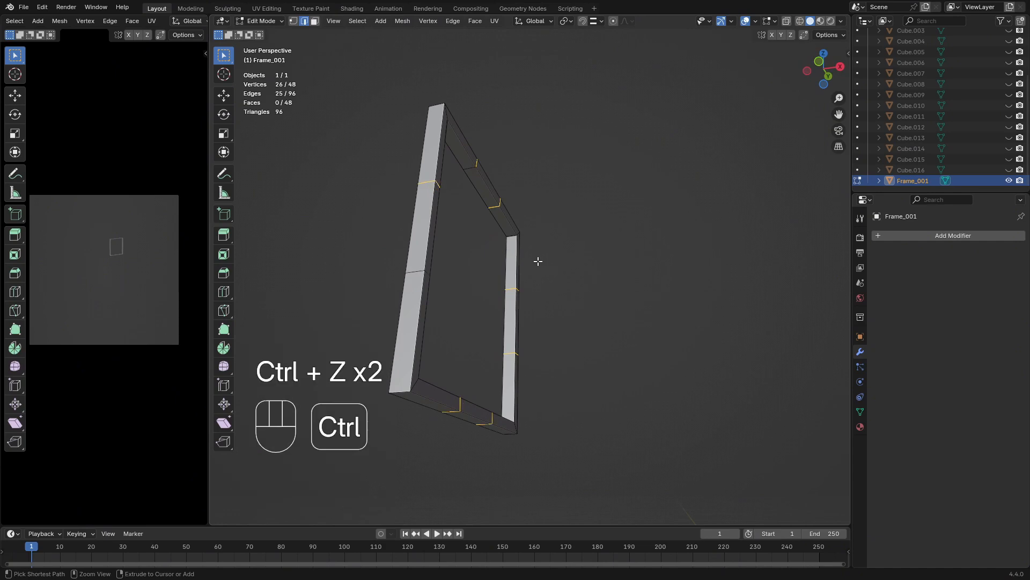
Add the missing side-bar edge loops to the selection and bevel all eight by about 0.014 m with one segment
alt+shift+click(415, 275)
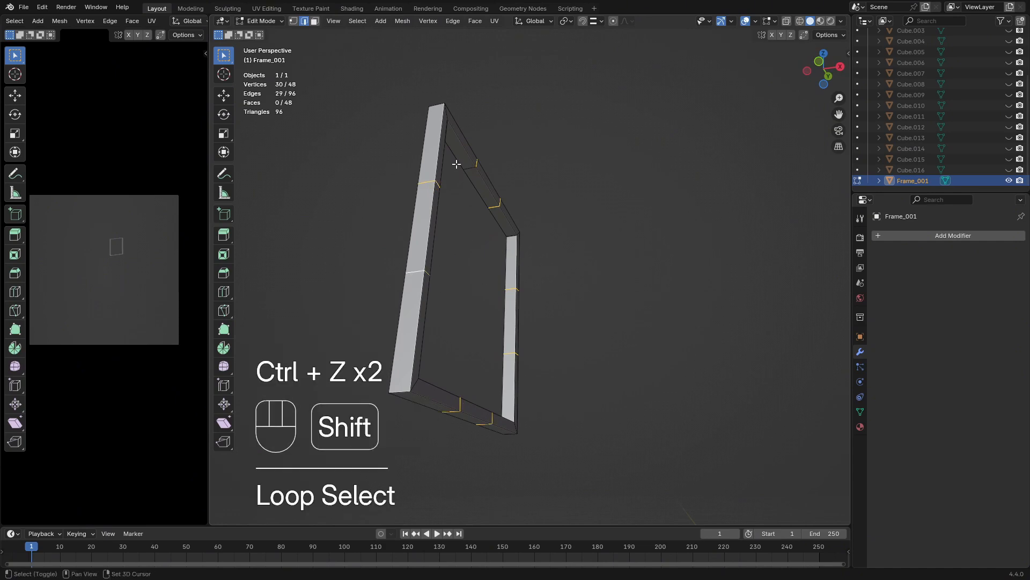
middle_drag(515, 226, 511, 304)
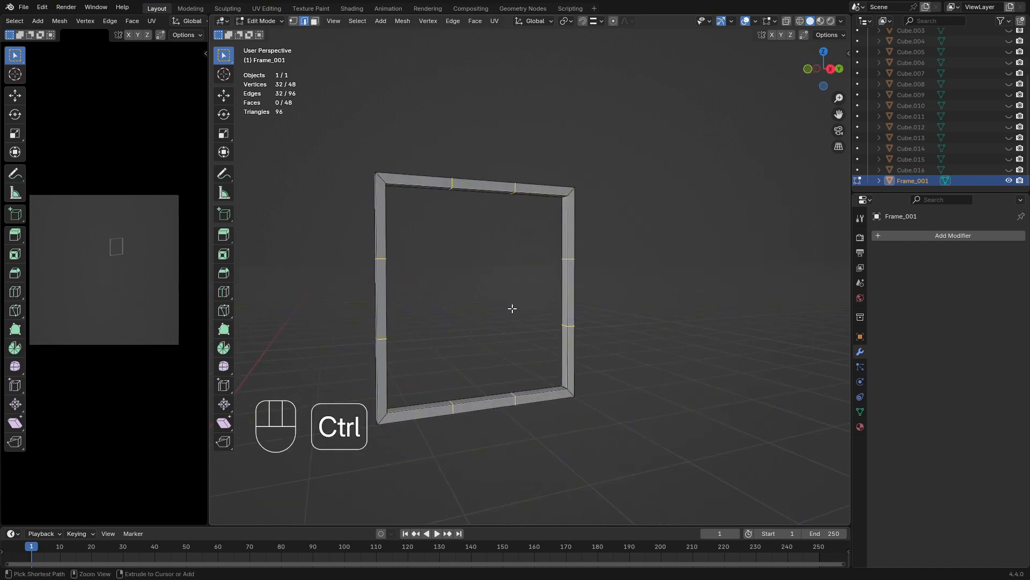
key(ctrl+b)
key(shift)
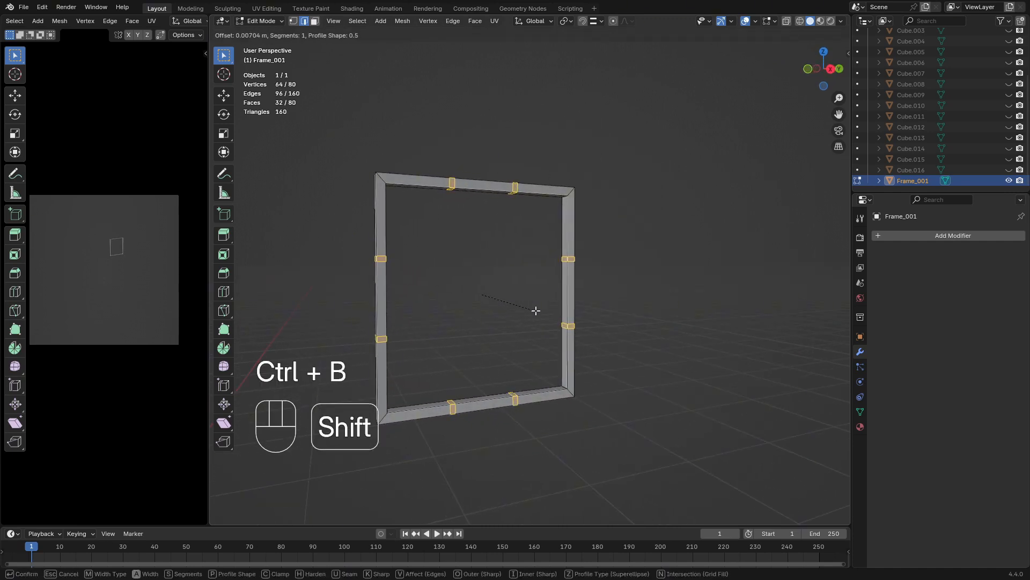
click(563, 303)
Select the eight small inner faces between the bevelled loops, two per frame bar, and delete only the faces
middle_drag(563, 302, 330, 13)
click(315, 21)
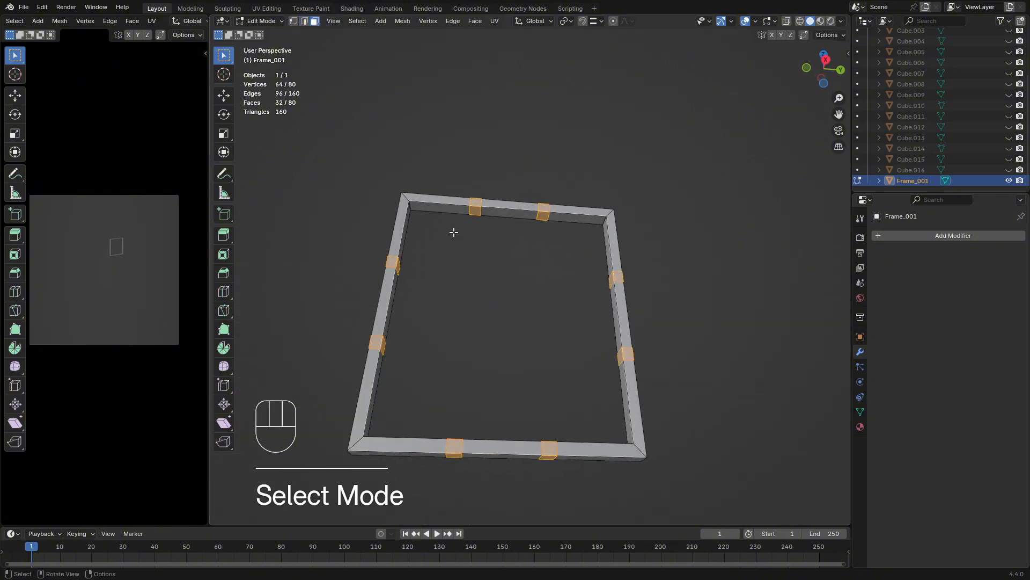
scroll(455, 233, up, 4)
click(492, 208)
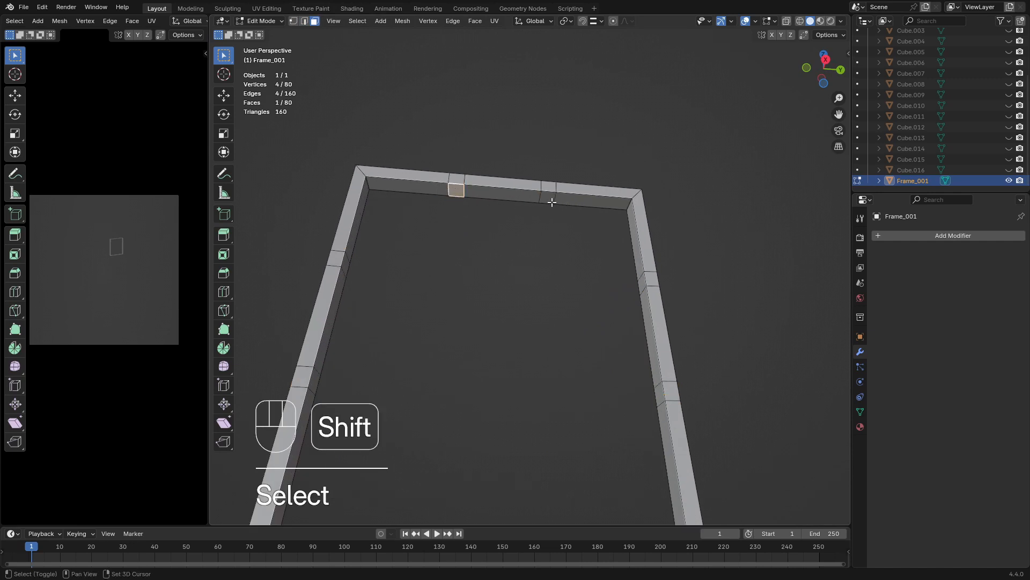
shift+click(338, 259)
middle_drag(346, 264, 495, 444)
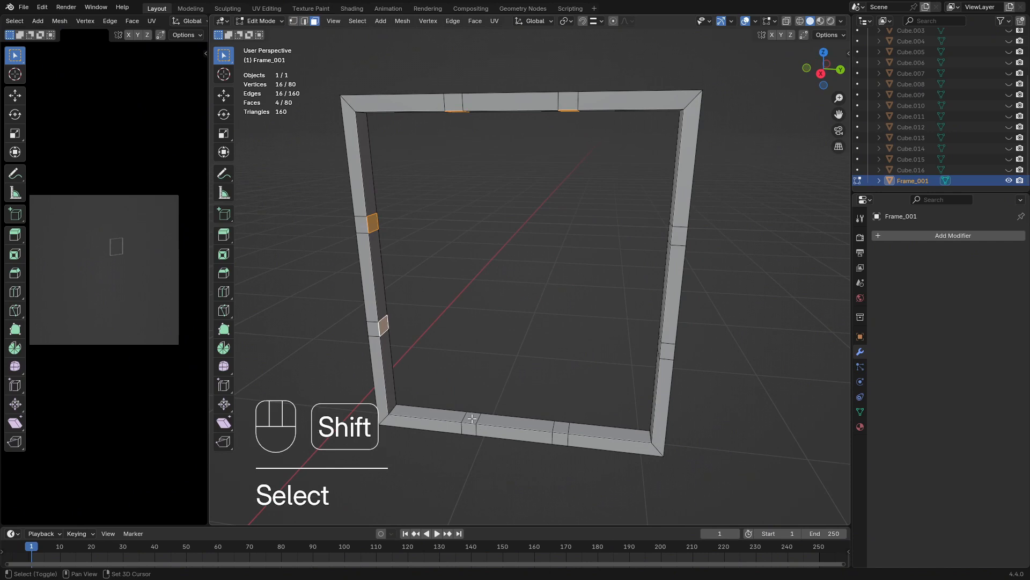
shift+click(562, 427)
middle_drag(565, 425, 669, 348)
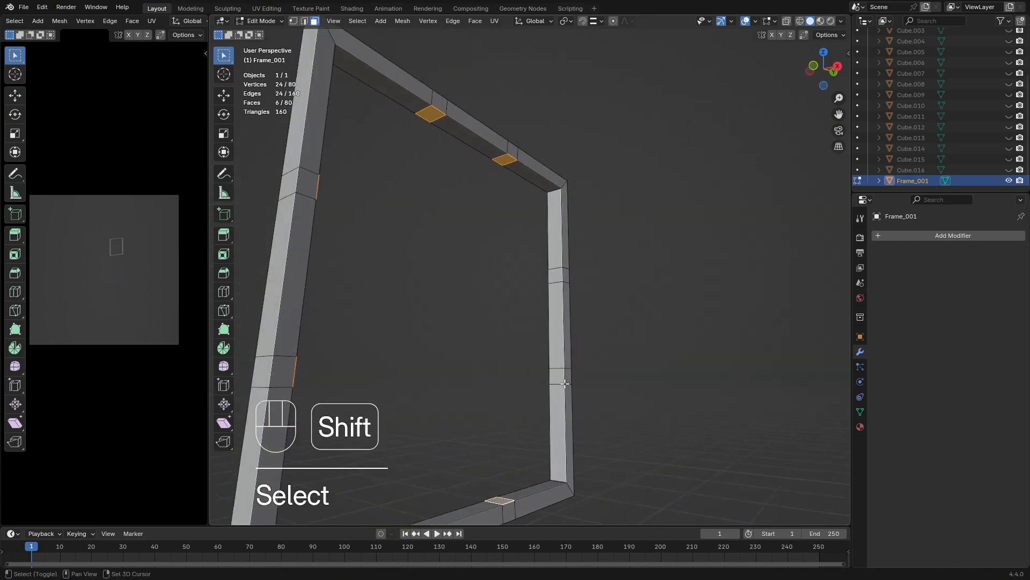
shift+click(553, 274)
middle_drag(633, 301, 646, 287)
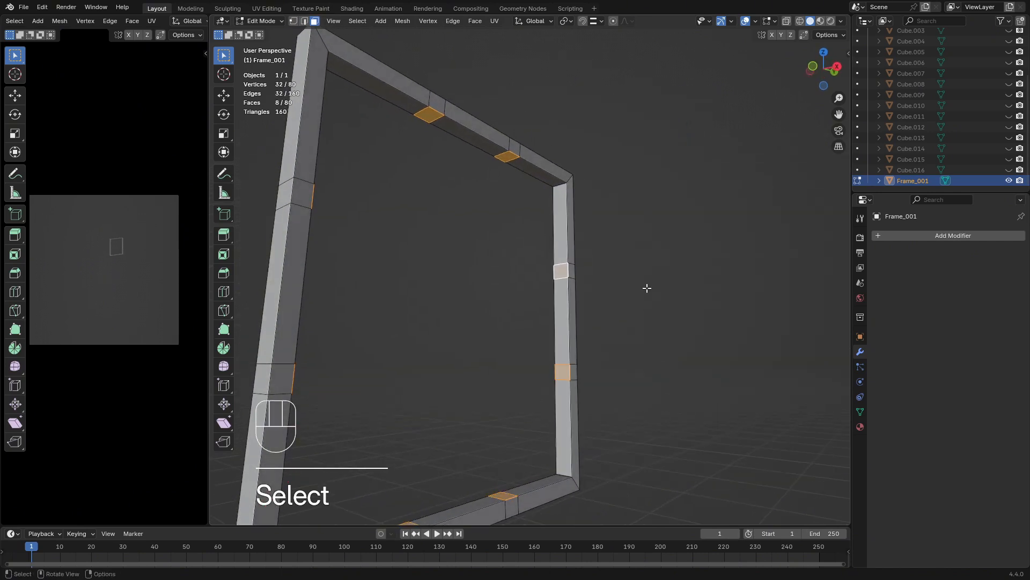
key(x)
click(594, 239)
middle_drag(594, 239, 580, 243)
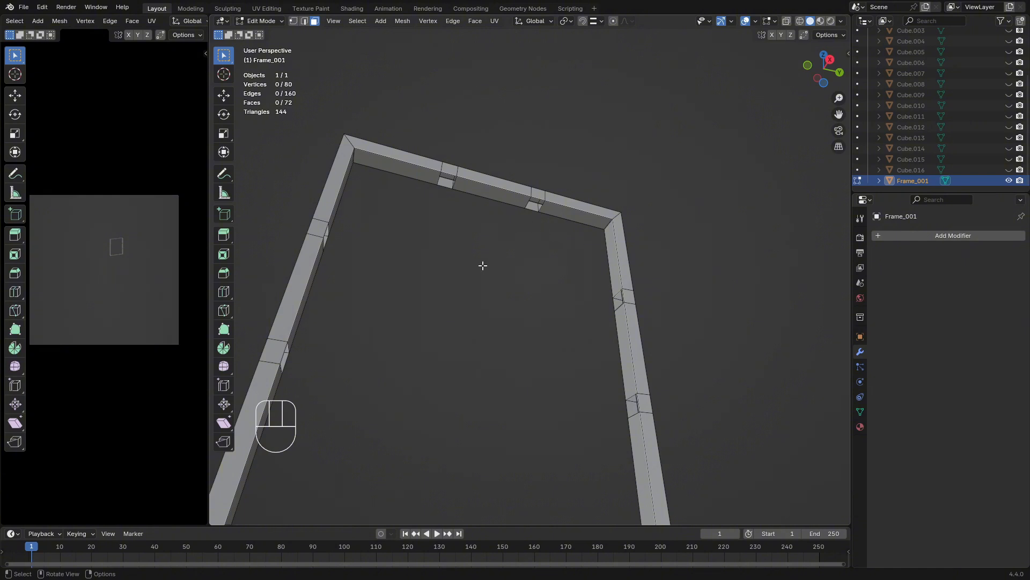
Switch to edge selection and select the boundary loops of the four openings in the upper and lower bars
middle_drag(483, 265, 405, 116)
click(305, 20)
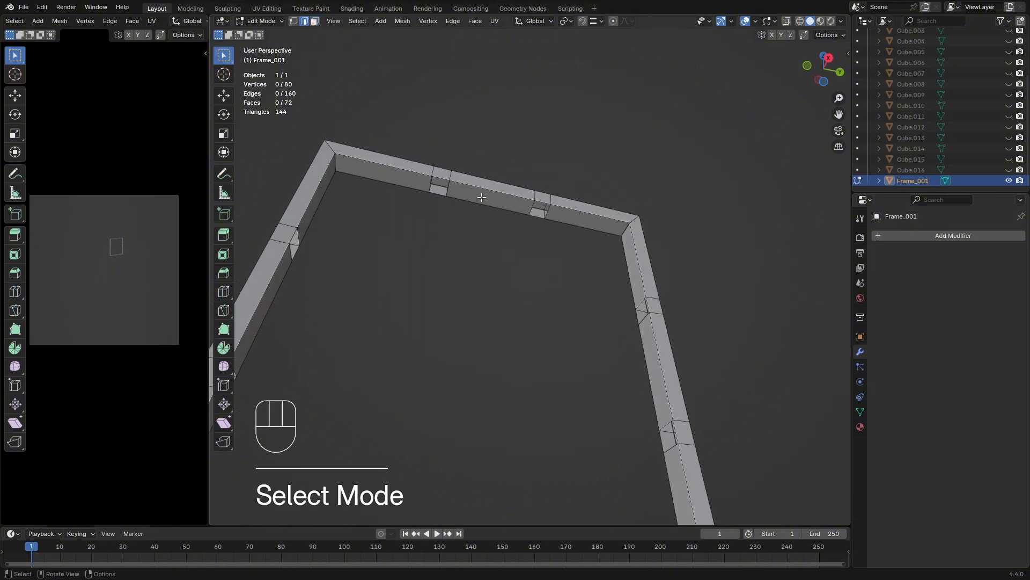
alt+shift+click(444, 181)
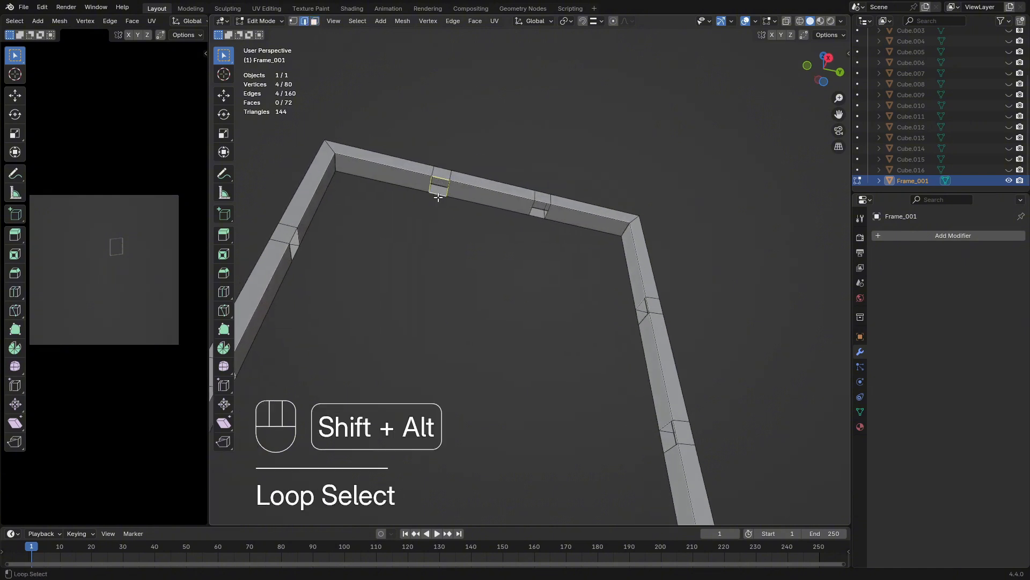
alt+shift+click(542, 200)
middle_drag(554, 258, 400, 376)
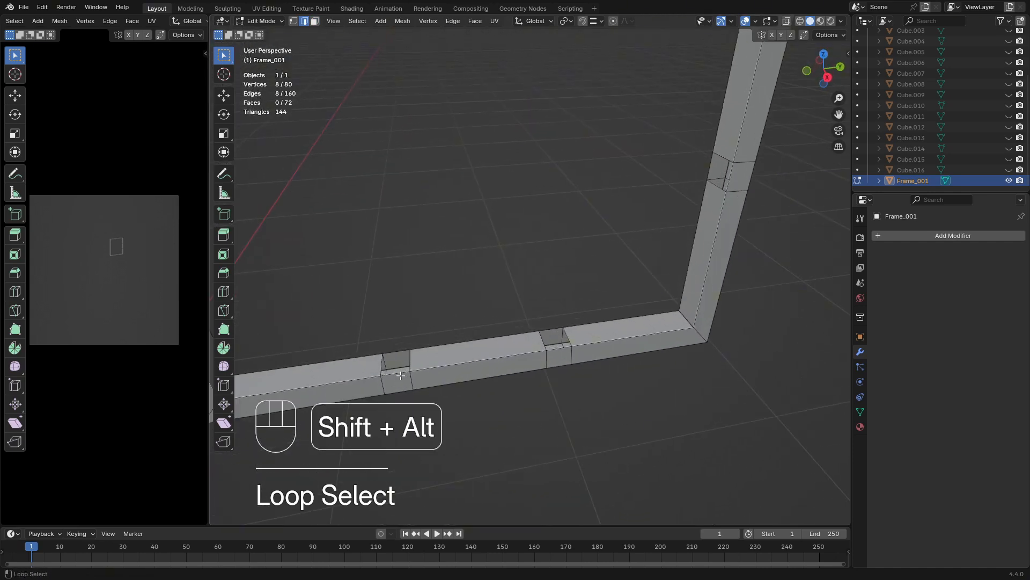
alt+shift+click(558, 349)
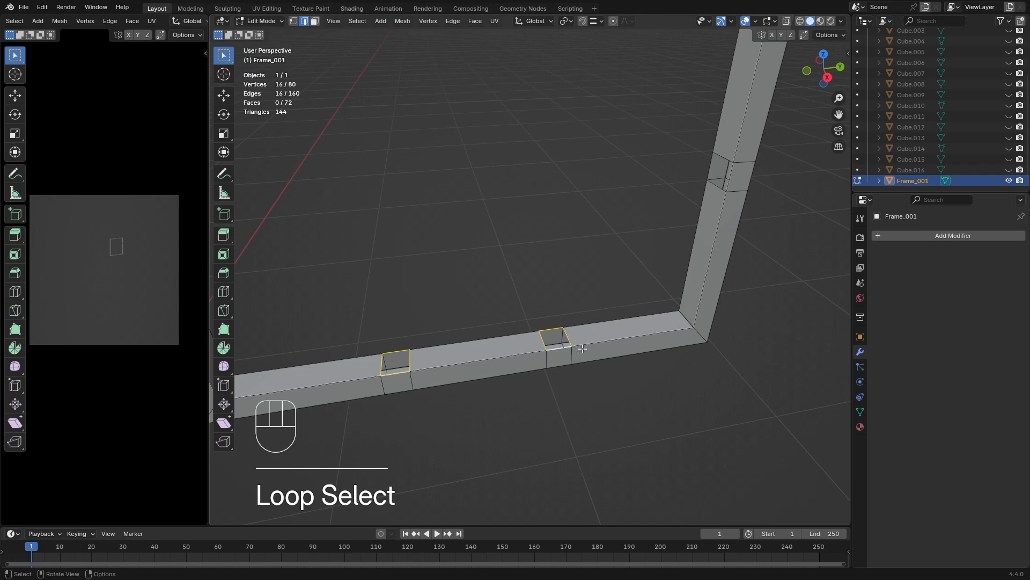
scroll(586, 347, down, 3)
middle_drag(596, 330, 623, 300)
scroll(657, 238, down, 5)
shift+middle_drag(665, 230, 658, 269)
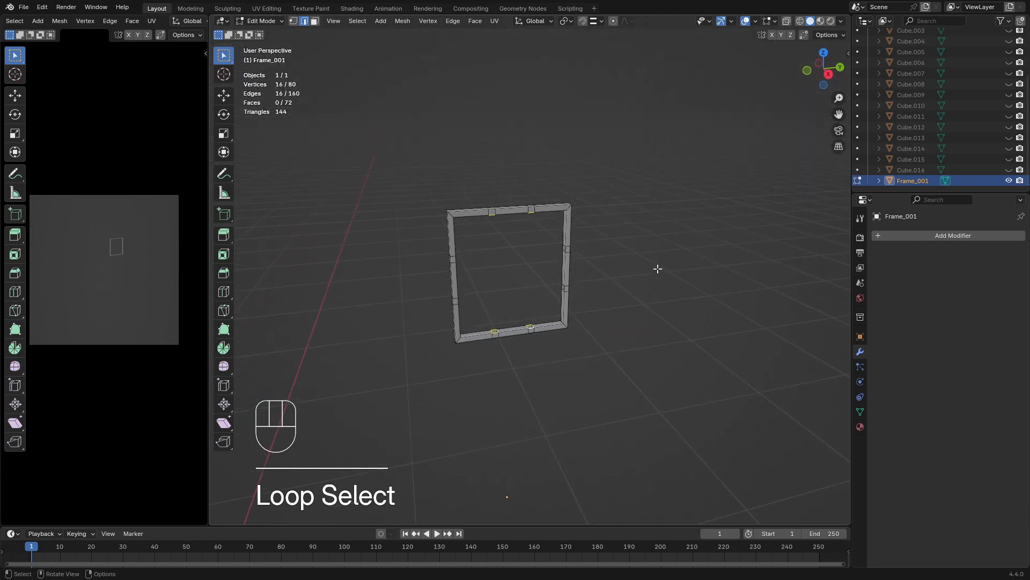
Try to bridge the four selected opening loops at once, and undo it
key(space)
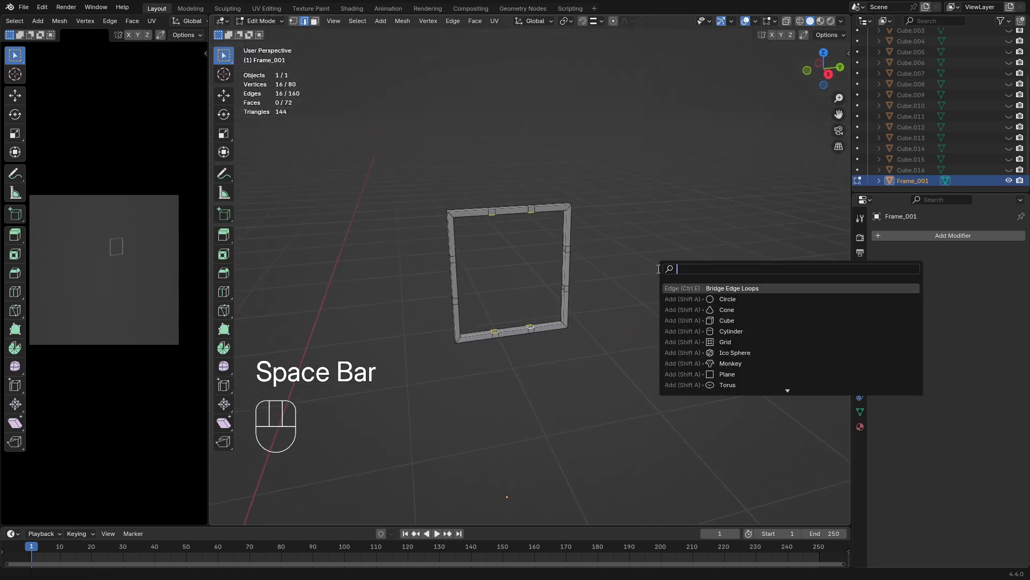
click(698, 288)
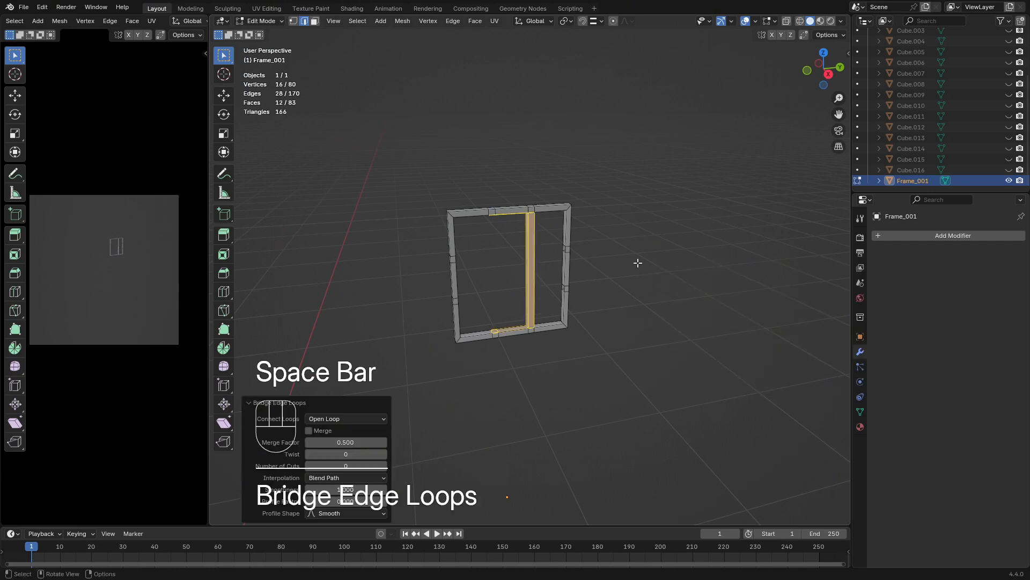
middle_drag(637, 263, 596, 225)
key(ctrl+z)
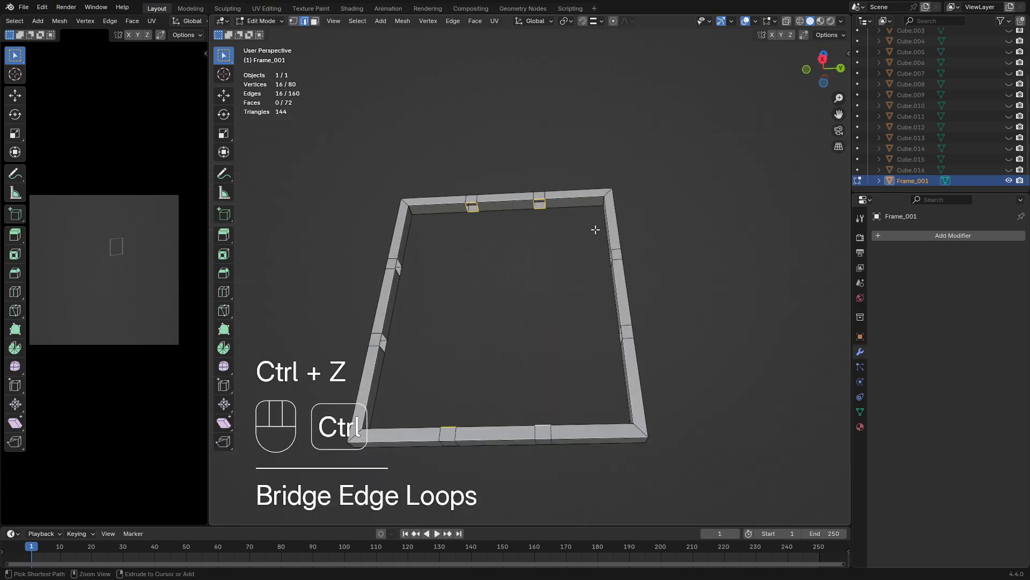
Select the right-hand pair of facing openings in the upper and lower bars and bridge them into a vertical bar
middle_drag(529, 244, 464, 175)
ctrl+drag(465, 175, 476, 233)
middle_drag(475, 232, 478, 351)
ctrl+drag(478, 351, 418, 420)
key(space)
click(524, 427)
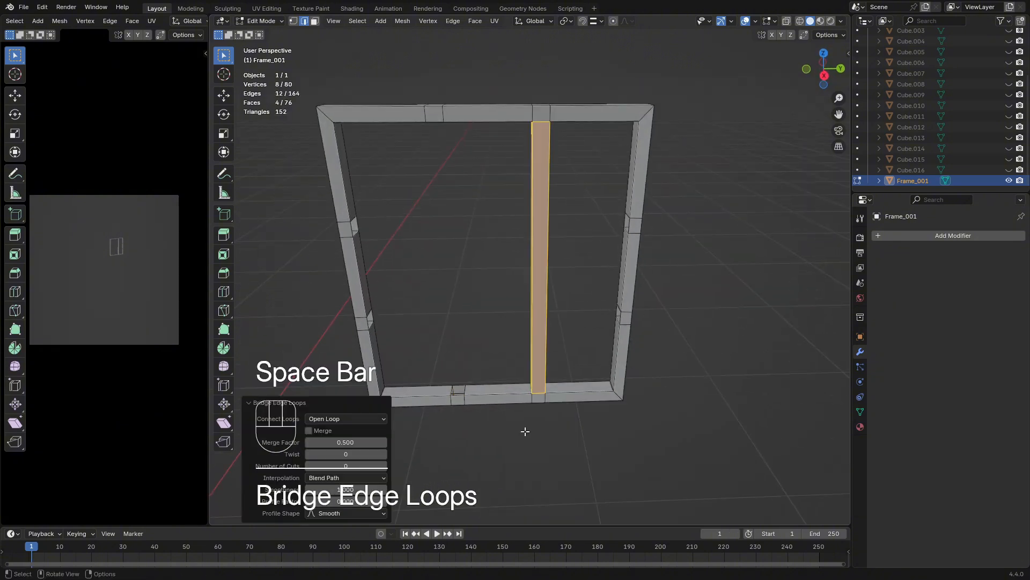
Select the left-hand pair of facing openings in the upper and lower bars and bridge them into a second vertical bar
alt+click(455, 395)
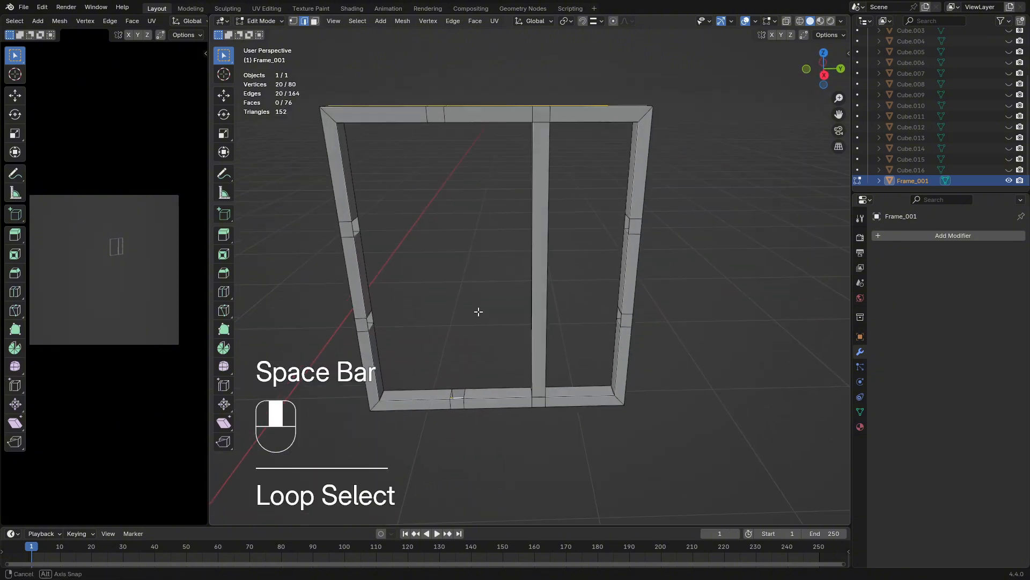
alt+click(471, 388)
middle_drag(472, 388, 458, 154)
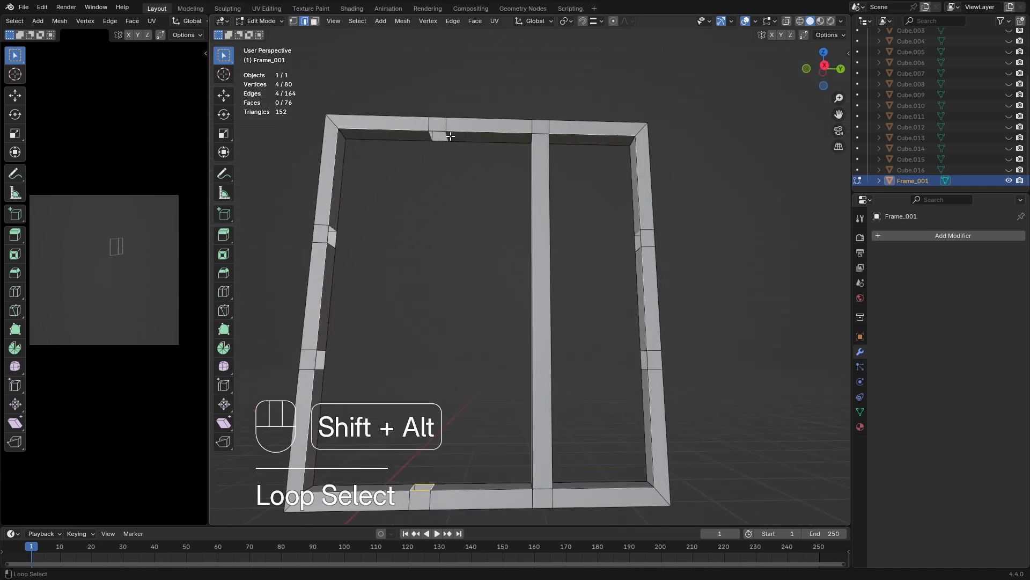
key(shift+r)
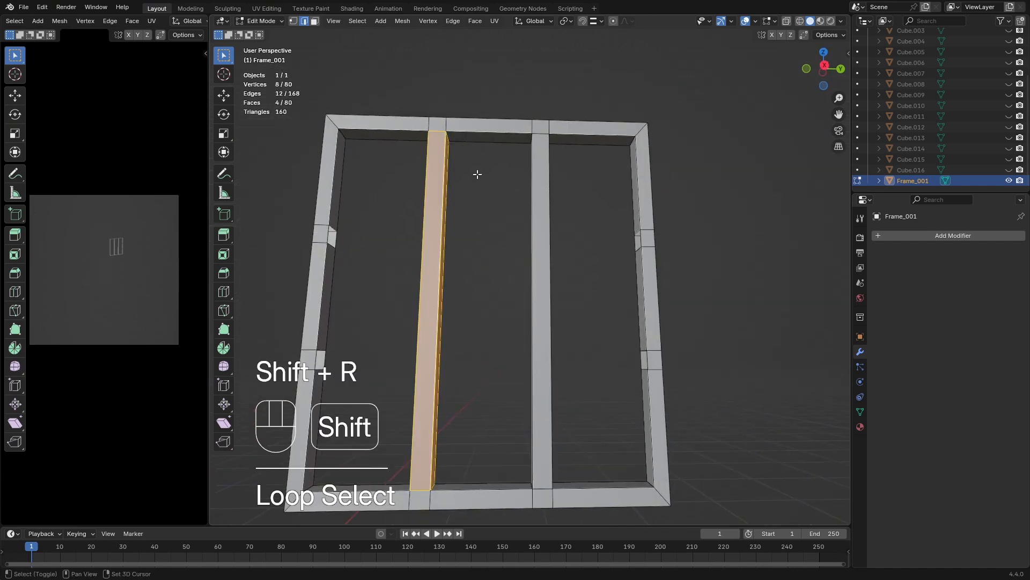
Add two evenly spaced loop cuts across each of the two inner vertical bars without sliding them
middle_drag(477, 175, 461, 252)
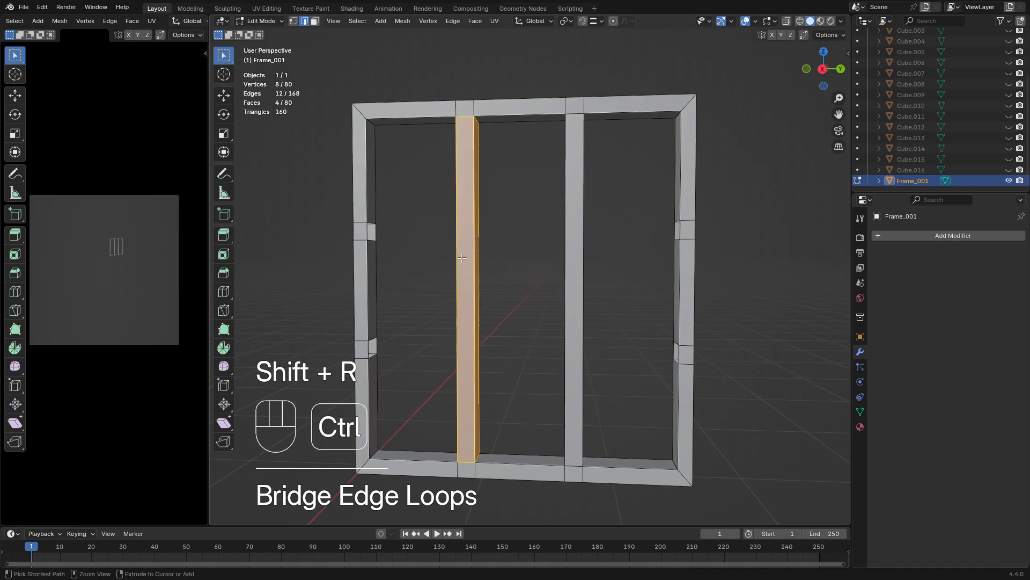
key(ctrl+r)
scroll(461, 252, up, 1)
click(461, 252)
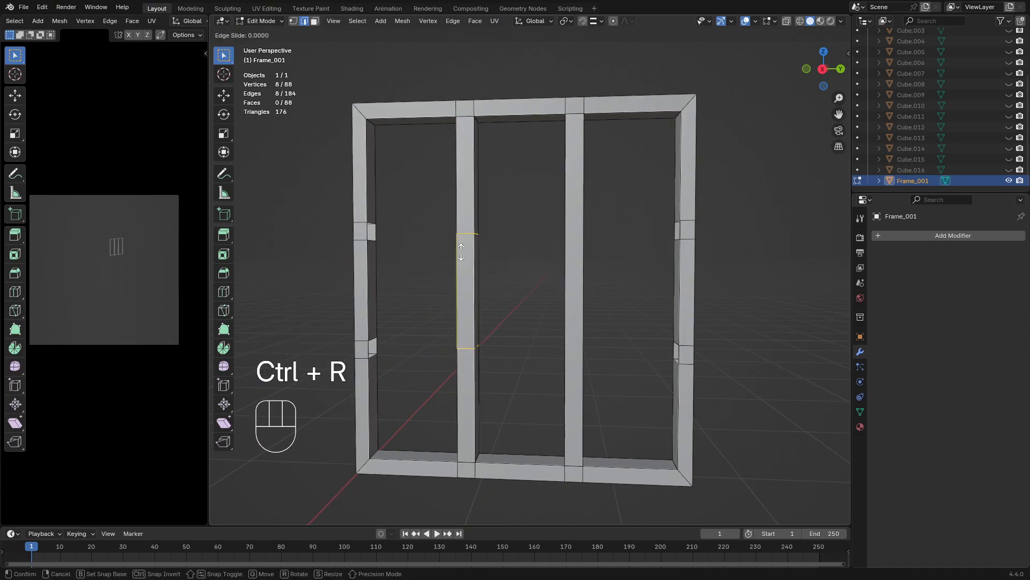
key(Escape)
key(ctrl+r)
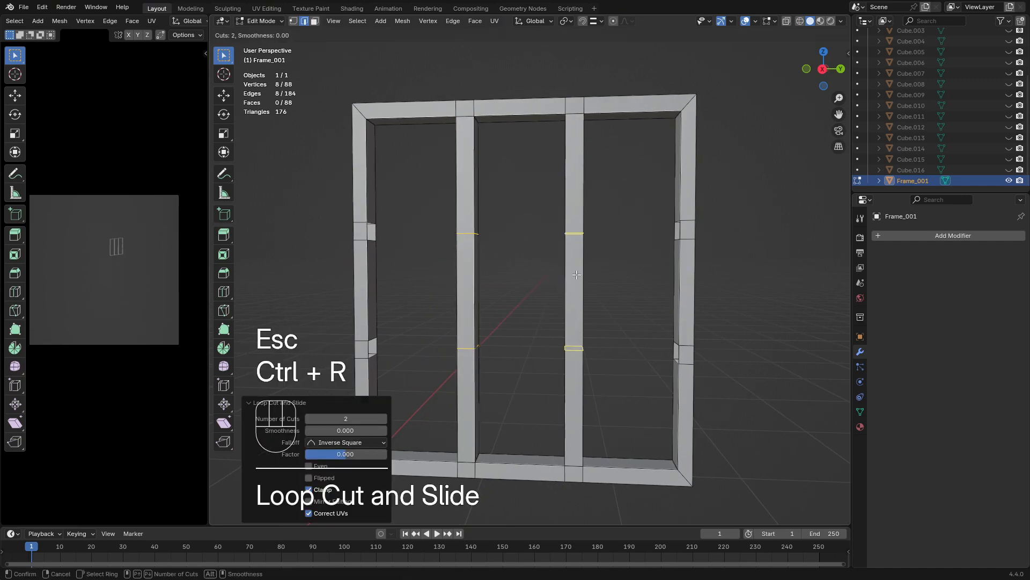
click(577, 275)
key(Escape)
Add the two cut loops on the left inner bar to the selection alongside those on the right inner bar
middle_drag(445, 227, 450, 243)
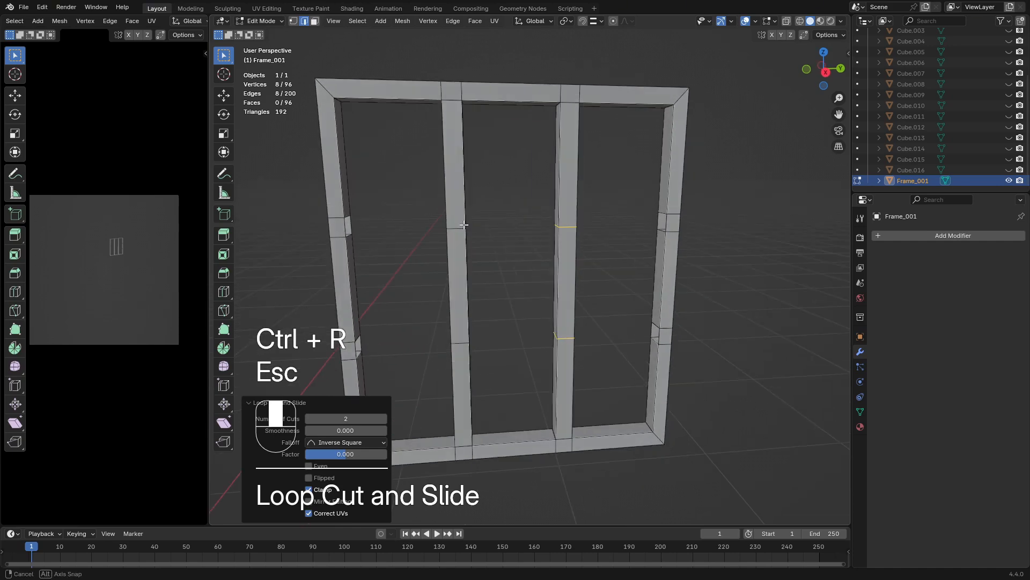
alt+shift+click(455, 228)
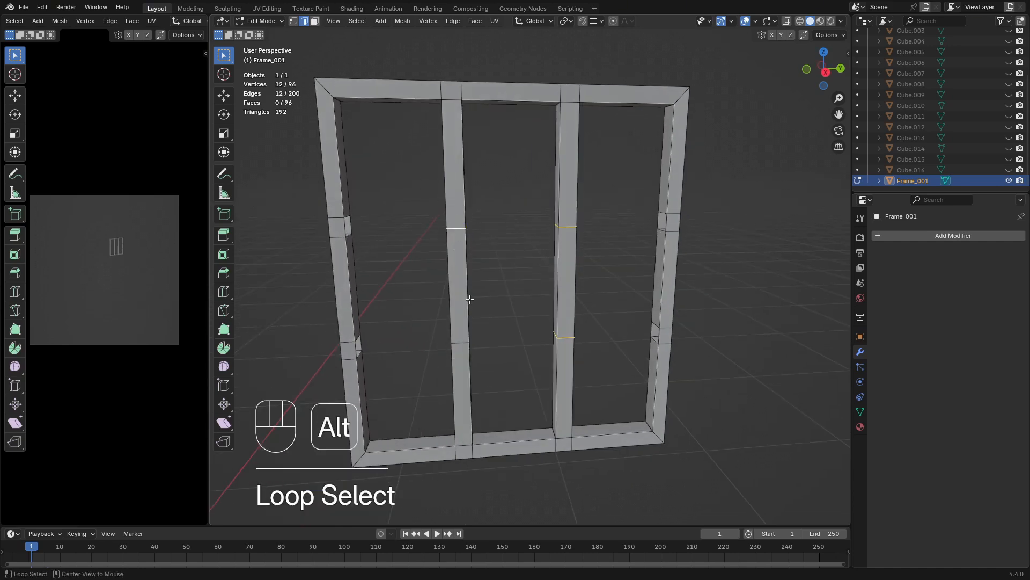
alt+shift+click(461, 342)
middle_drag(511, 336, 530, 299)
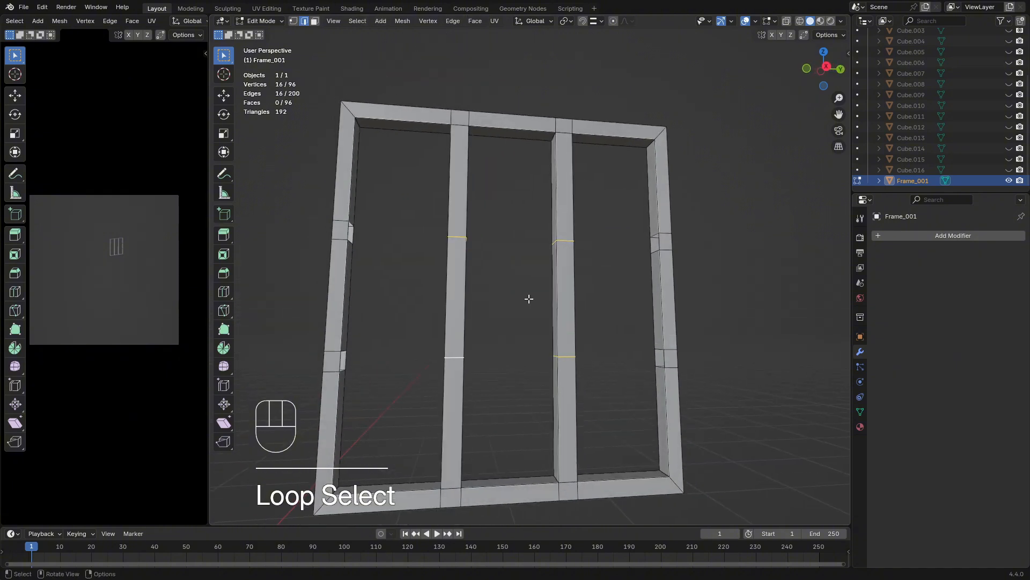
middle_drag(586, 282, 665, 273)
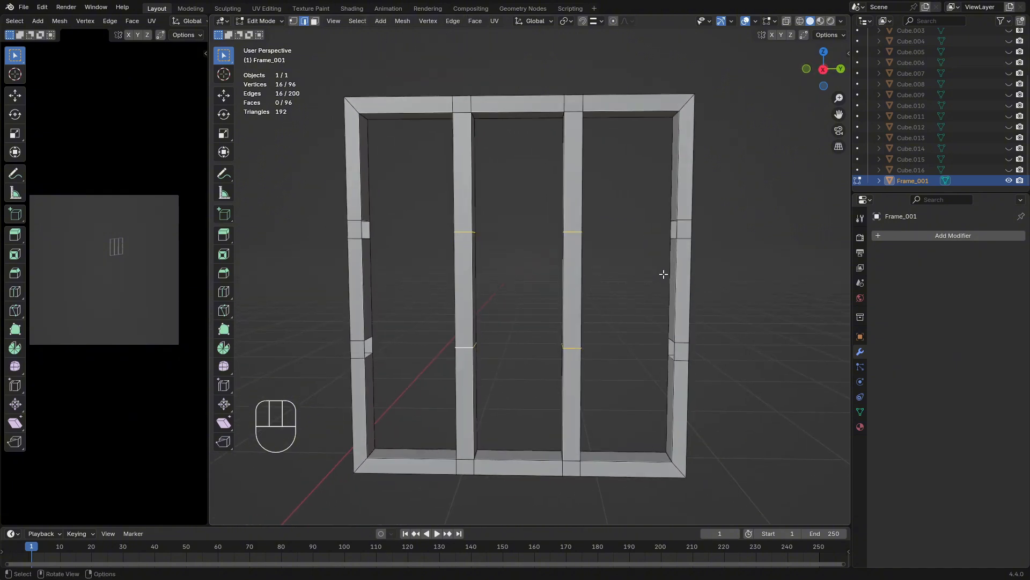
In front view with X-ray on, bevel the selected cut loops into single-segment bands with a width of about 0.0139 m
key(KP_1)
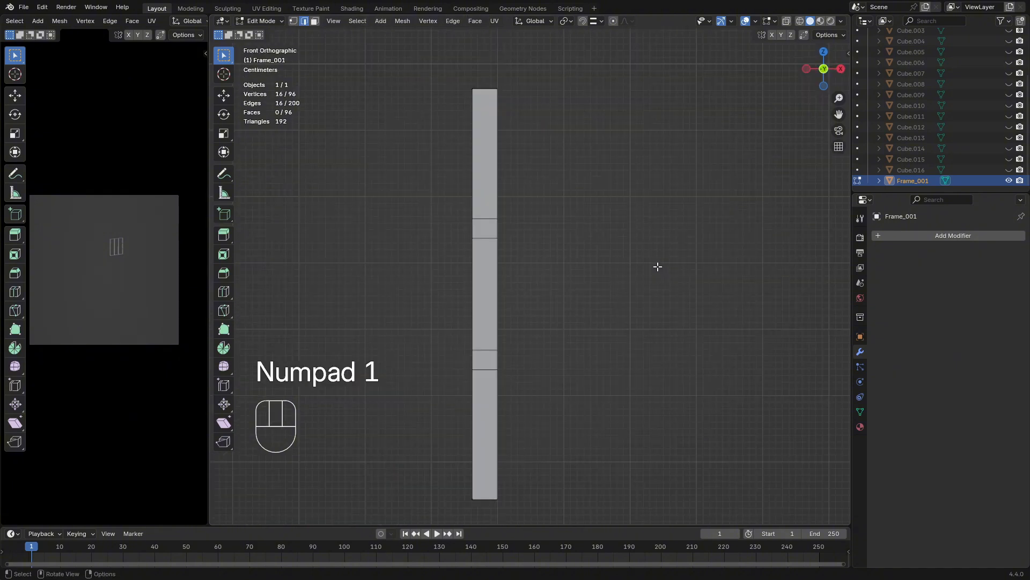
click(784, 19)
scroll(519, 202, up, 3)
shift+middle_drag(519, 202, 550, 209)
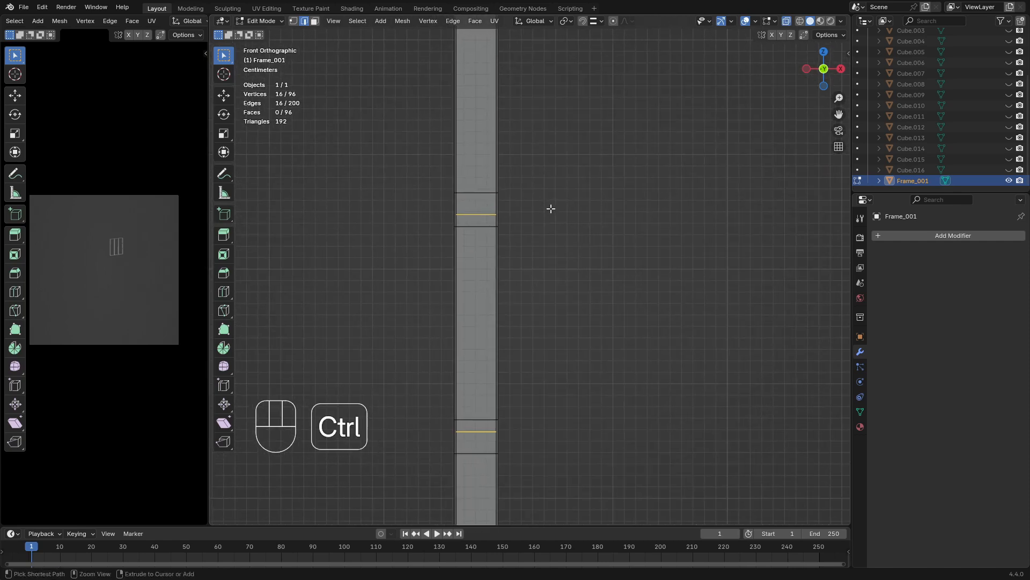
key(ctrl+b)
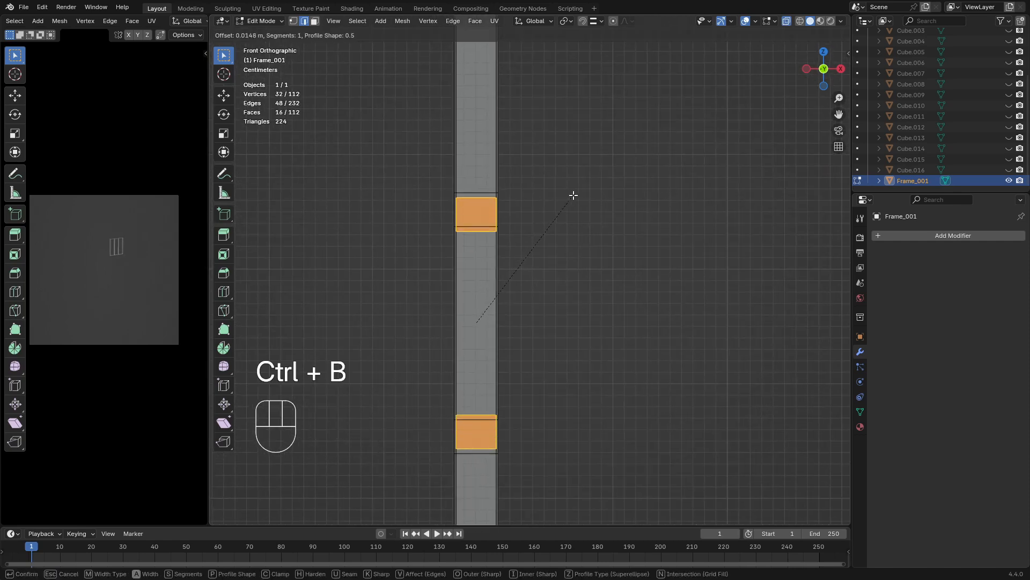
click(572, 196)
Move the bevelled bands up about 0.0044 m along Z to line up with the upper openings in the side bars
key(g)
key(y)
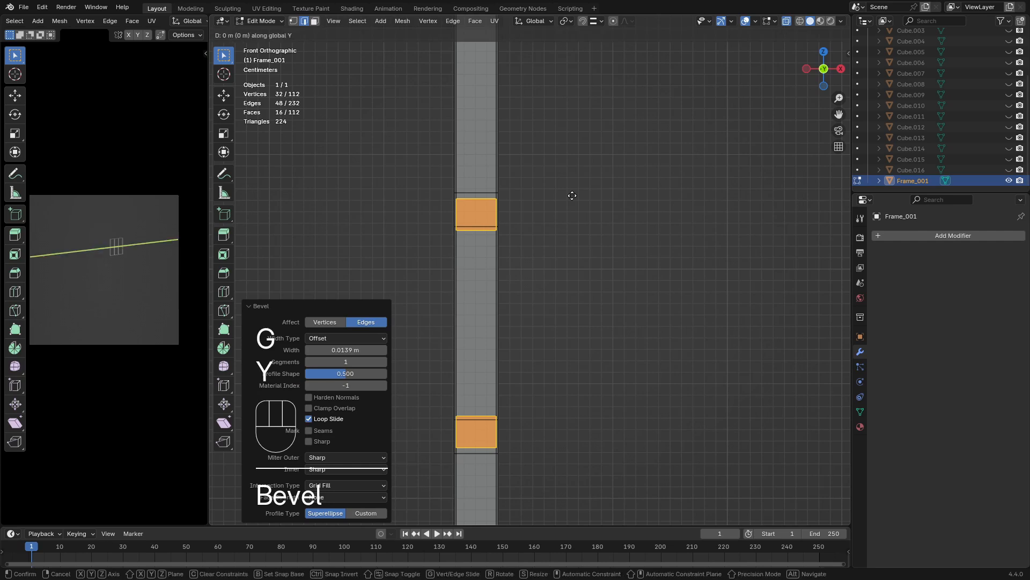
key(x)
key(z)
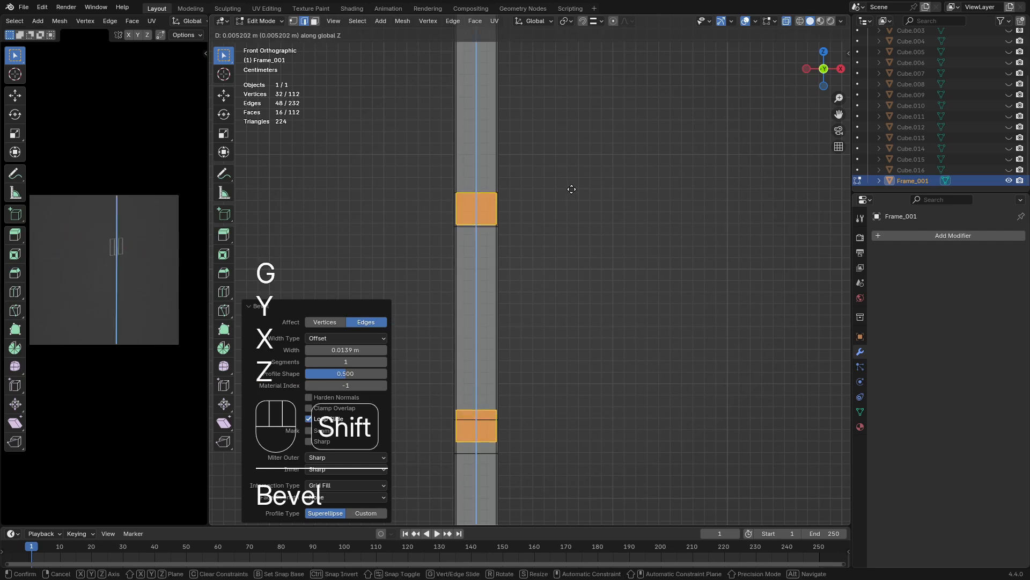
click(572, 198)
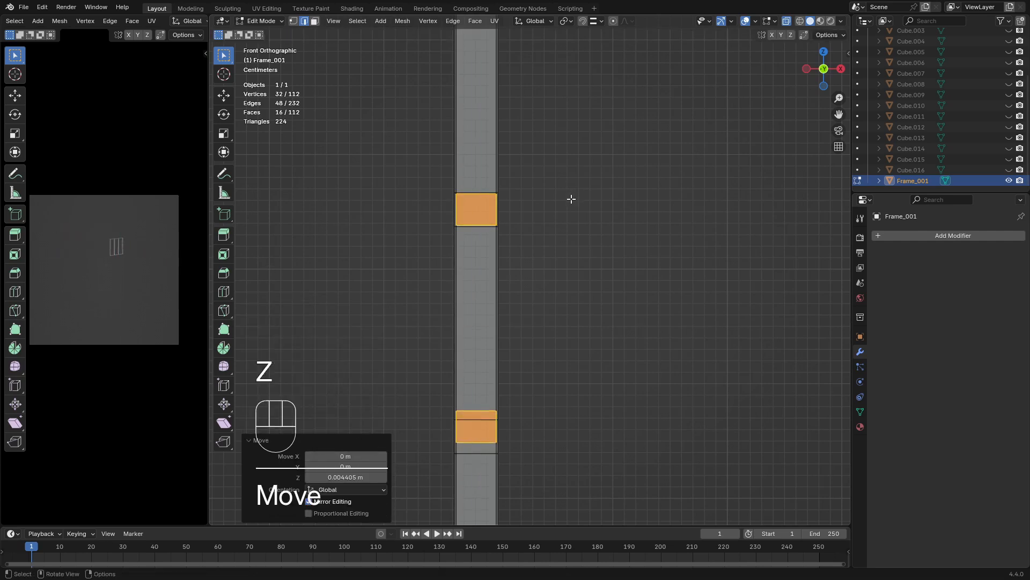
Scale the bands by about 1.011 along Z and shift them about -0.0007 m along Z
key(s)
key(z)
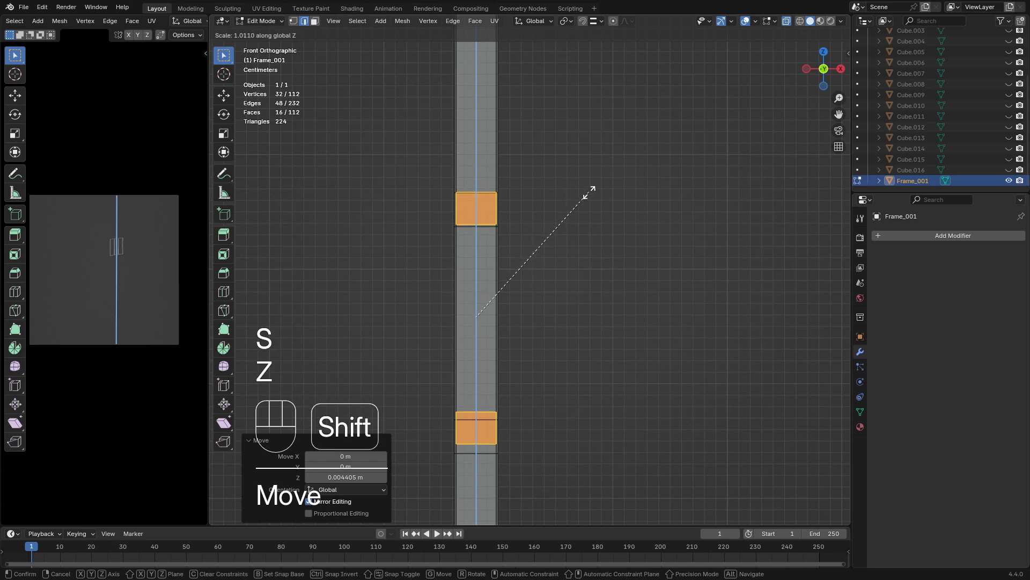
click(589, 191)
scroll(568, 188, up, 3)
key(g)
key(z)
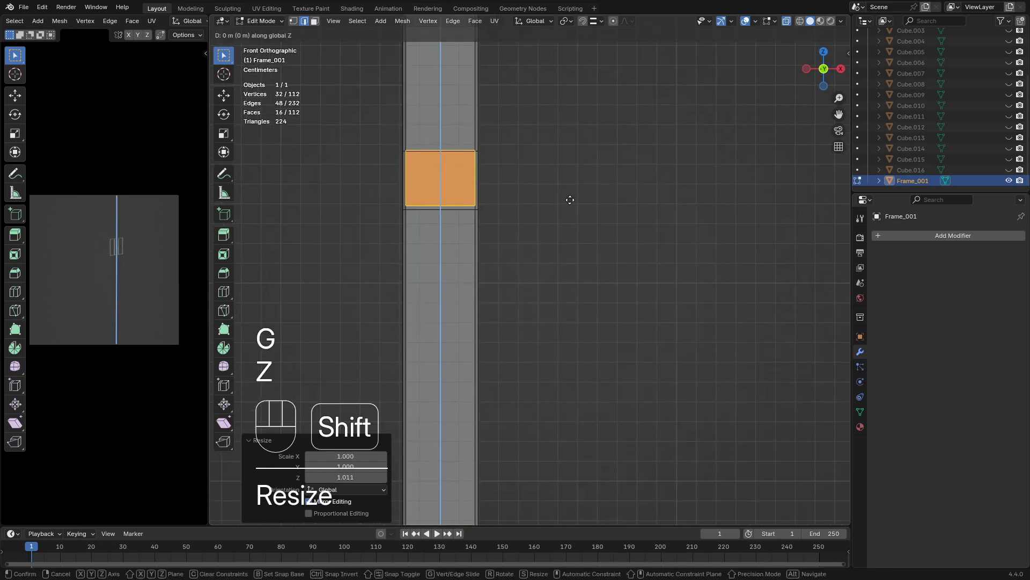
click(576, 213)
With X-ray off, select the eight side faces of the four bevelled bands on the two inner vertical bars and delete them
middle_drag(575, 213, 459, 239)
scroll(462, 244, down, 3)
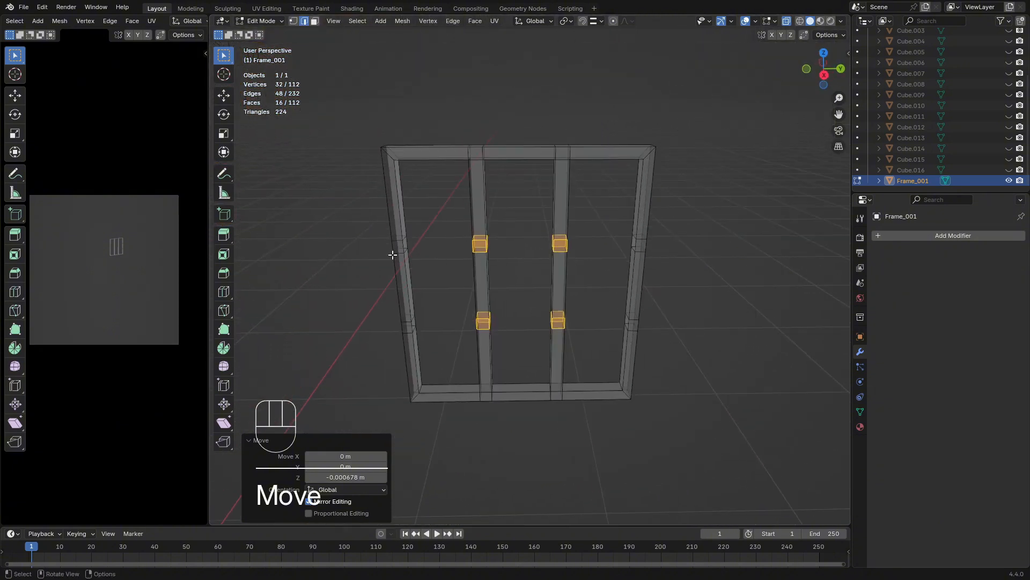
shift+middle_drag(392, 254, 449, 237)
click(786, 23)
scroll(452, 241, up, 3)
shift+middle_drag(487, 265, 503, 269)
middle_drag(503, 269, 586, 277)
scroll(584, 275, up, 2)
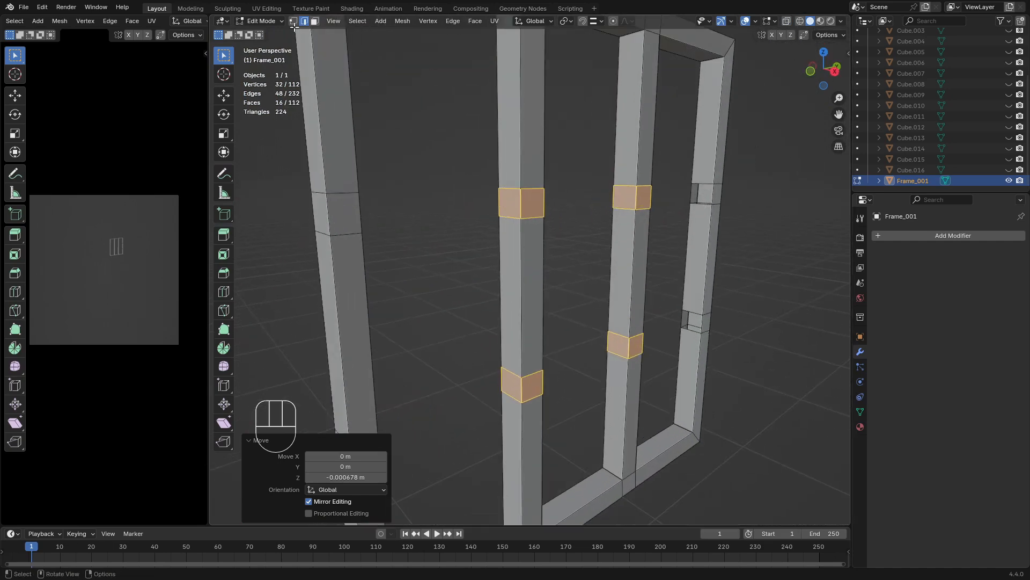
click(315, 21)
click(512, 203)
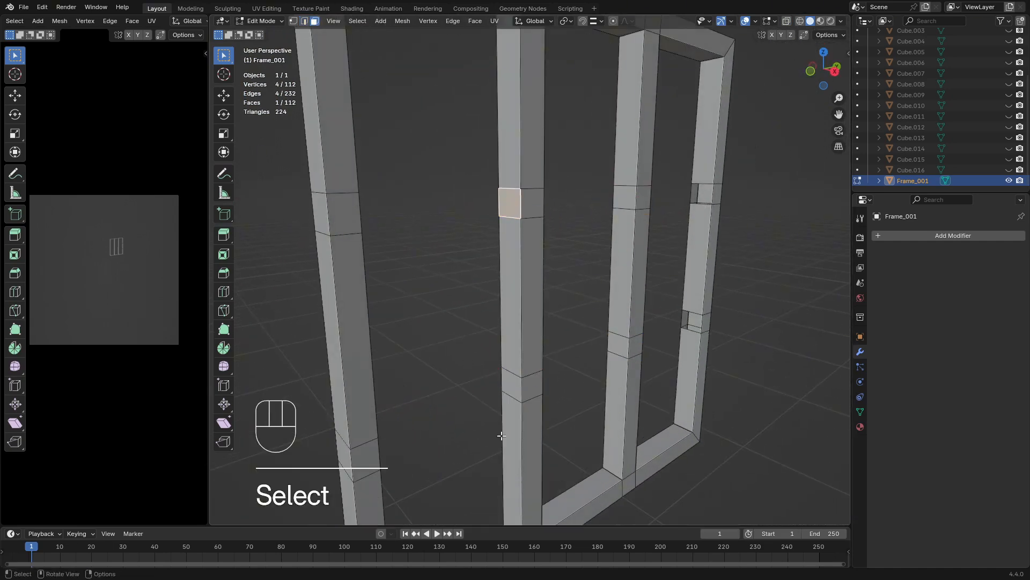
shift+click(515, 384)
middle_drag(515, 383, 675, 359)
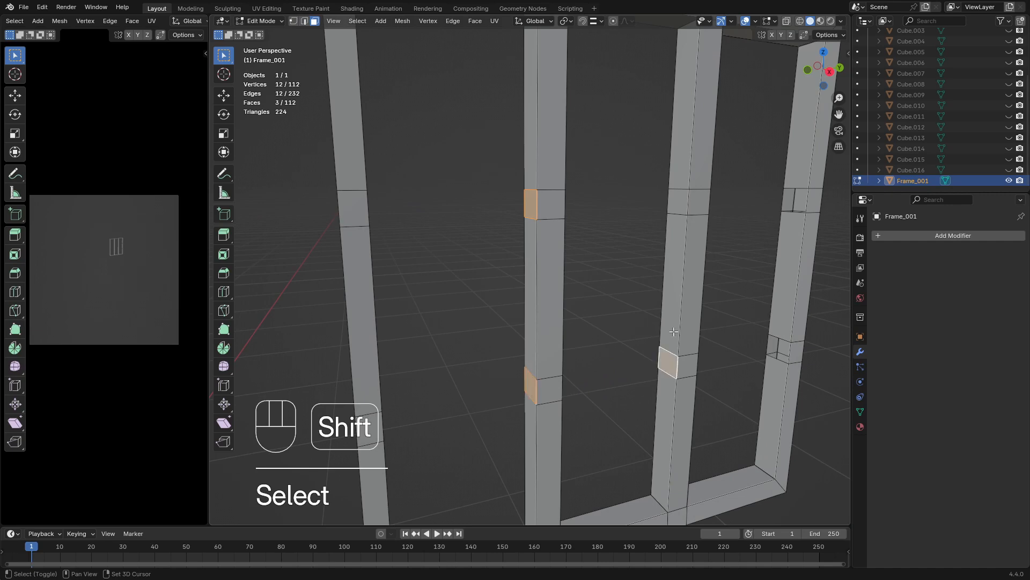
shift+click(677, 207)
middle_drag(678, 207, 639, 272)
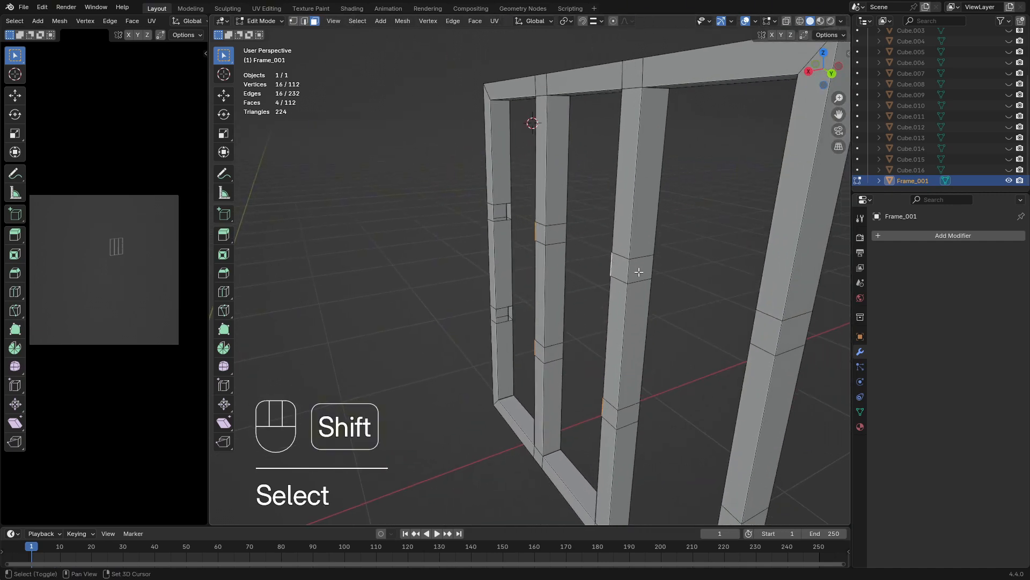
shift+click(555, 234)
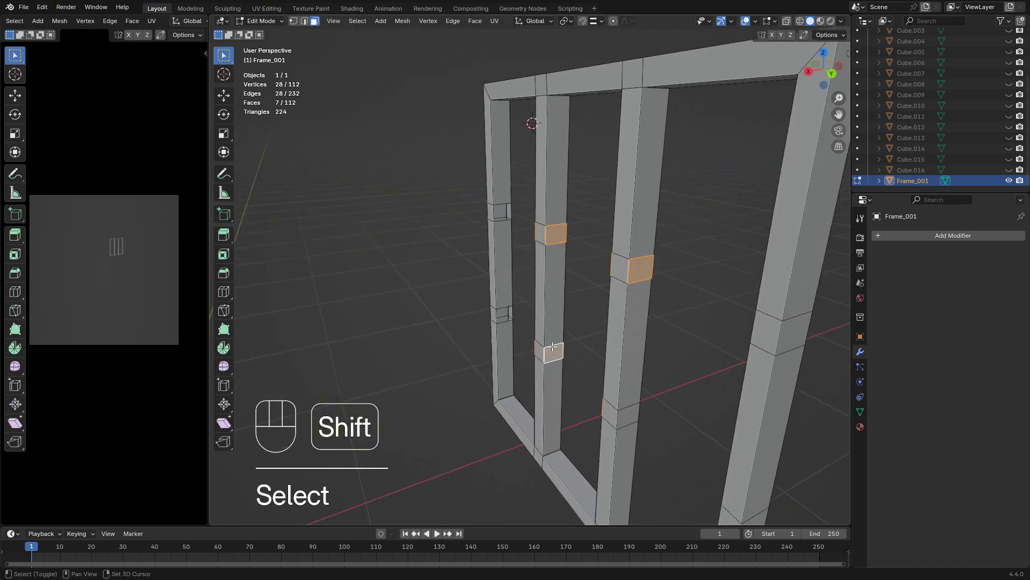
middle_drag(611, 424, 547, 206)
key(x)
click(556, 365)
Select the facing upper openings in the left outer bar and left inner bar and bridge them into a horizontal bar
scroll(601, 305, up, 3)
click(303, 21)
alt+click(391, 223)
alt+shift+click(541, 211)
middle_drag(628, 211, 590, 219)
key(space)
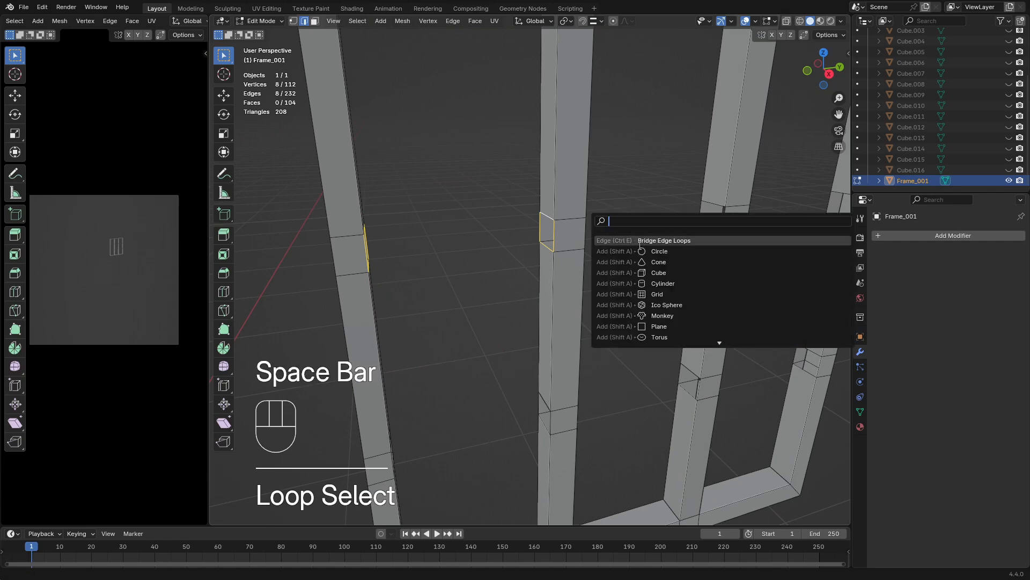
click(637, 240)
Bridge the facing lower openings of the left outer bar and left inner bar with another horizontal bar
shift+middle_drag(570, 370, 457, 303)
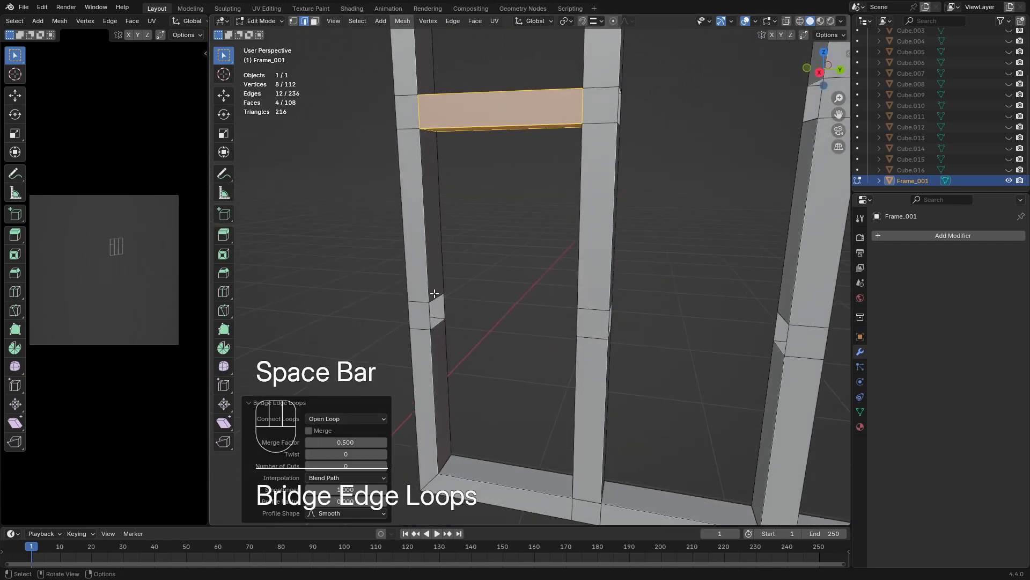
alt+click(433, 300)
middle_drag(569, 292, 558, 305)
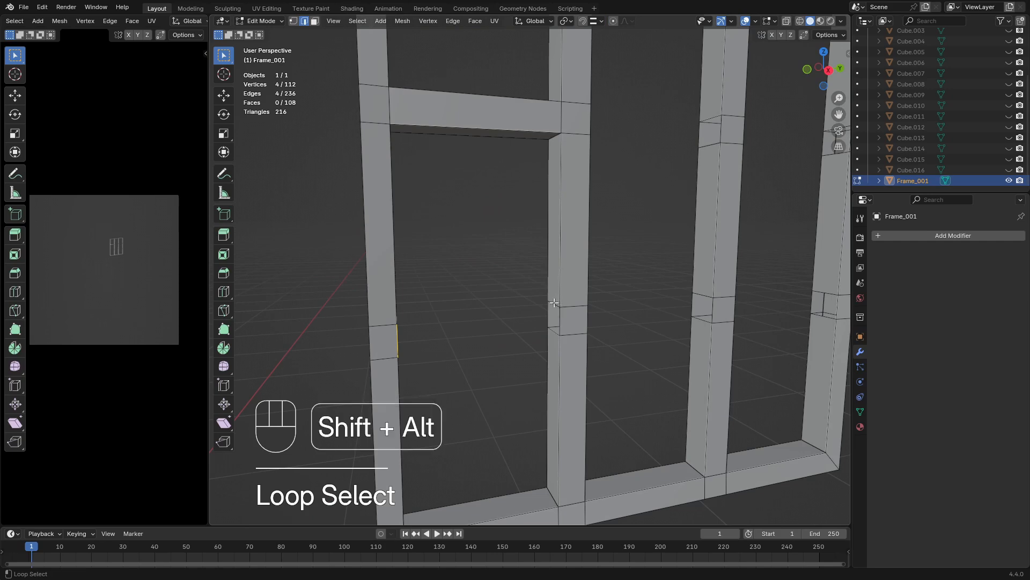
alt+shift+click(554, 303)
key(space)
click(632, 308)
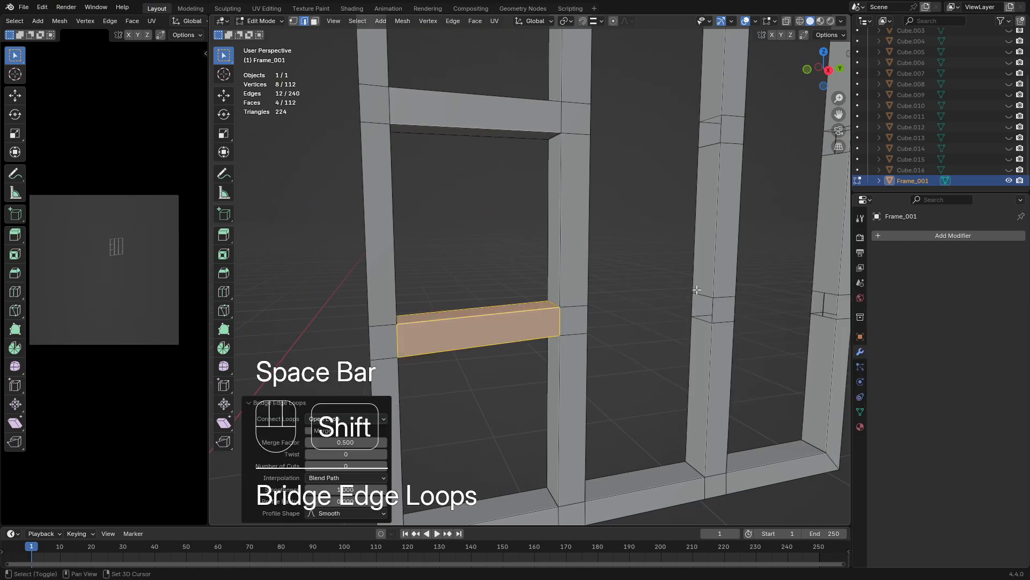
shift+middle_drag(667, 288, 446, 296)
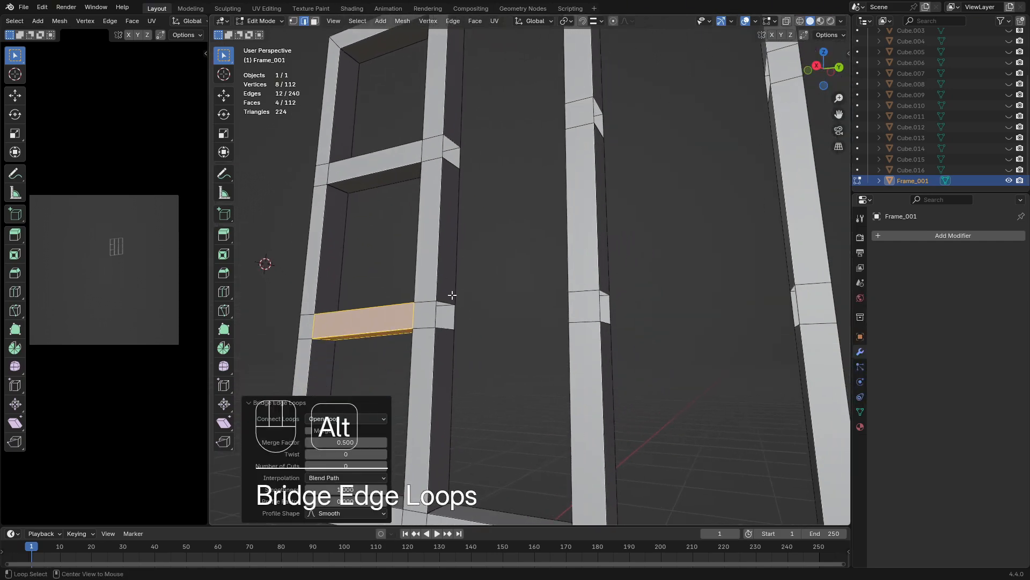
alt+click(445, 299)
middle_drag(532, 281, 580, 305)
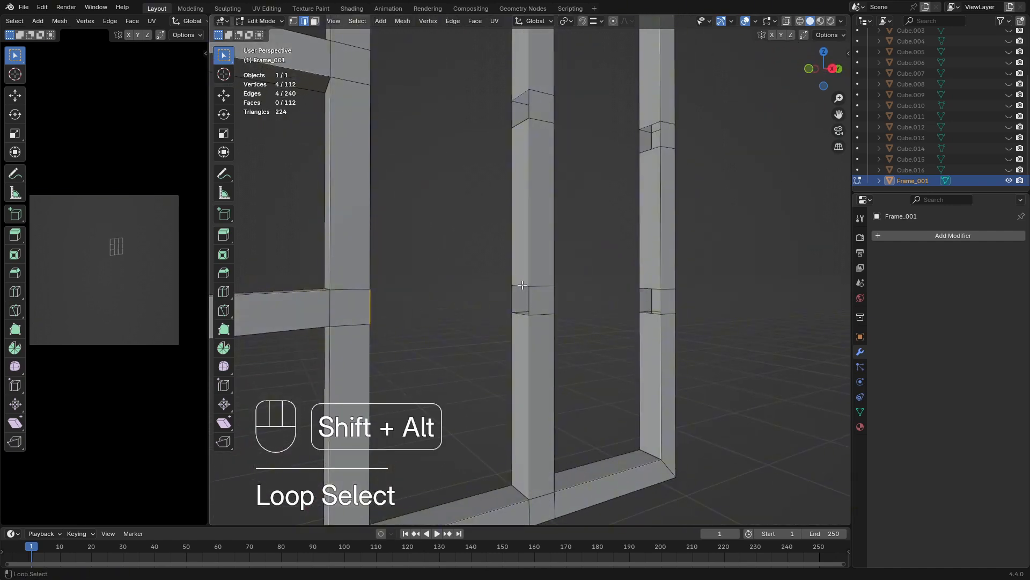
alt+shift+click(524, 286)
shift+middle_drag(523, 286, 556, 346)
alt+shift+click(553, 236)
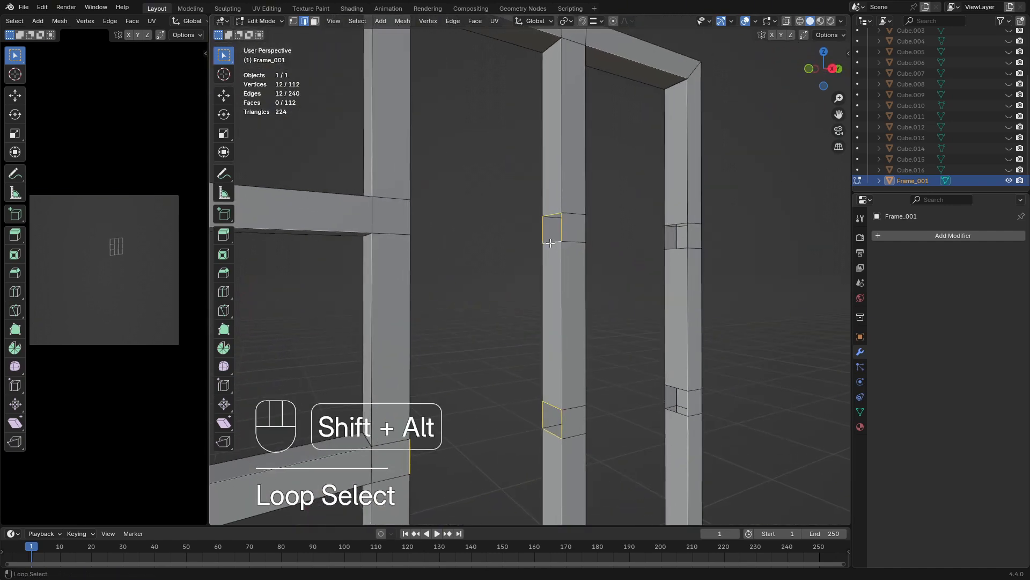
Select the facing upper openings between the two inner vertical bars and bridge them into a horizontal bar
mouse_move(552, 236)
middle_down()
mouse_move(462, 256)
mouse_move(436, 225)
mouse_move(518, 271)
mouse_move(554, 236)
middle_up()
alt+click(436, 226)
alt+shift+click(554, 236)
key(space)
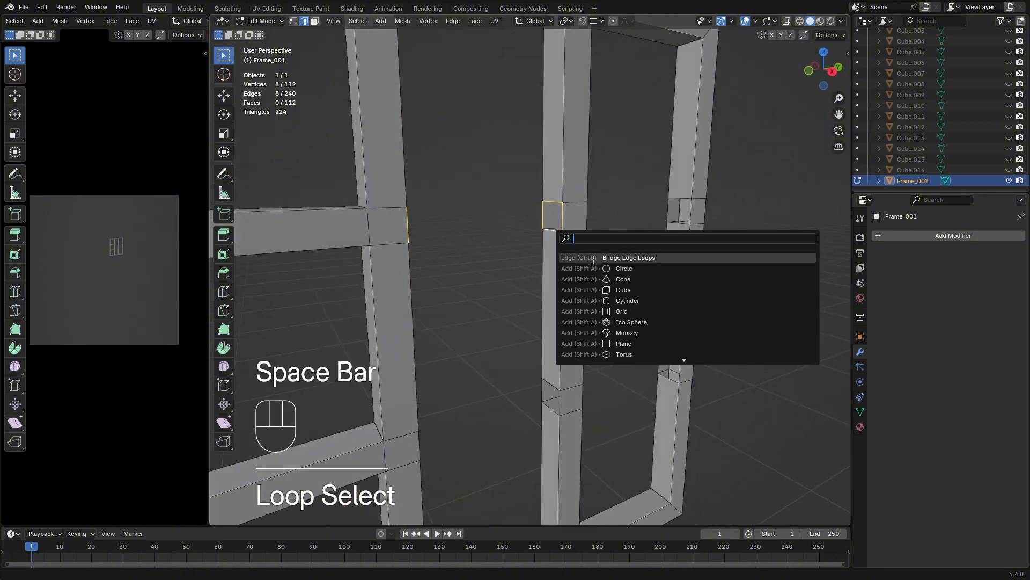
key(Return)
Select the facing upper openings in the right inner bar and right outer bar and bridge them
shift+middle_drag(639, 239, 429, 273)
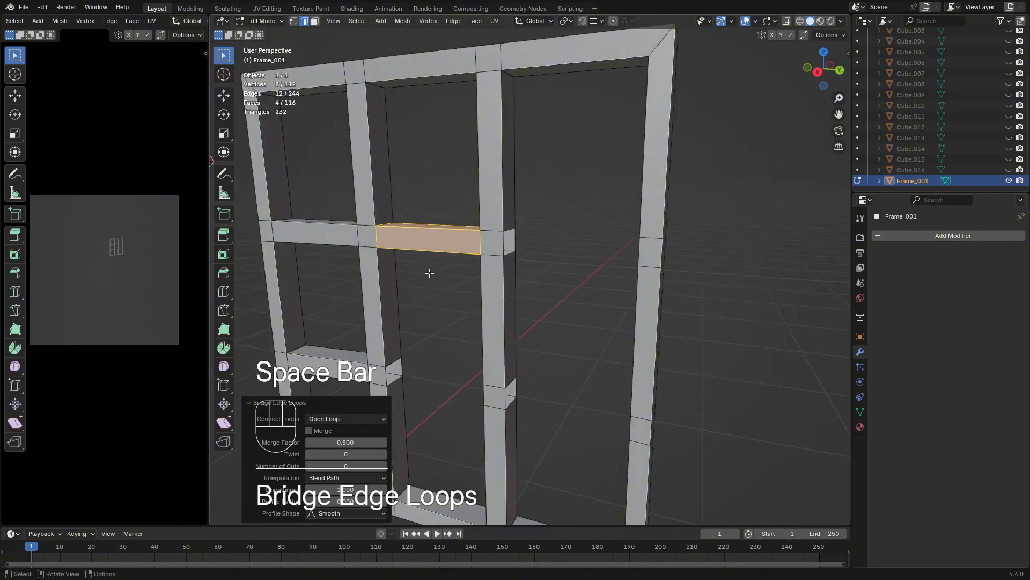
alt+click(516, 258)
middle_drag(629, 264, 676, 265)
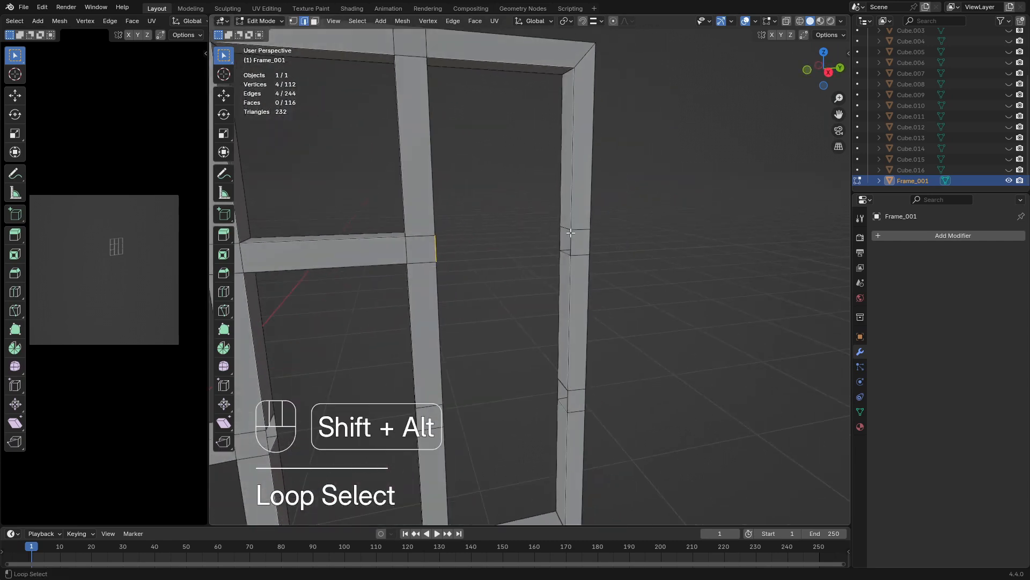
key(space)
click(593, 247)
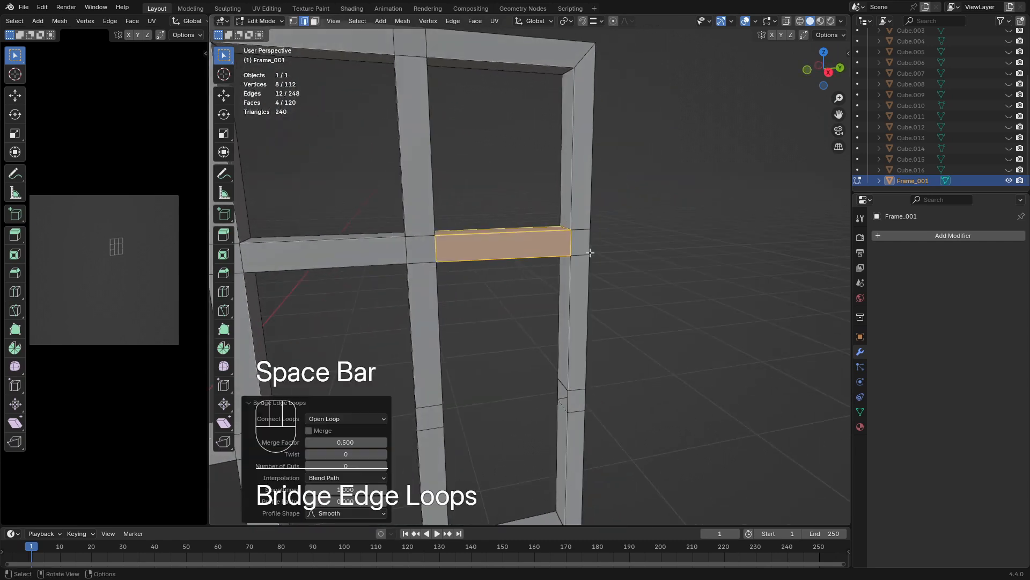
middle_drag(585, 252, 569, 171)
middle_drag(483, 215, 429, 185)
shift+middle_drag(397, 274, 363, 302)
alt+click(381, 252)
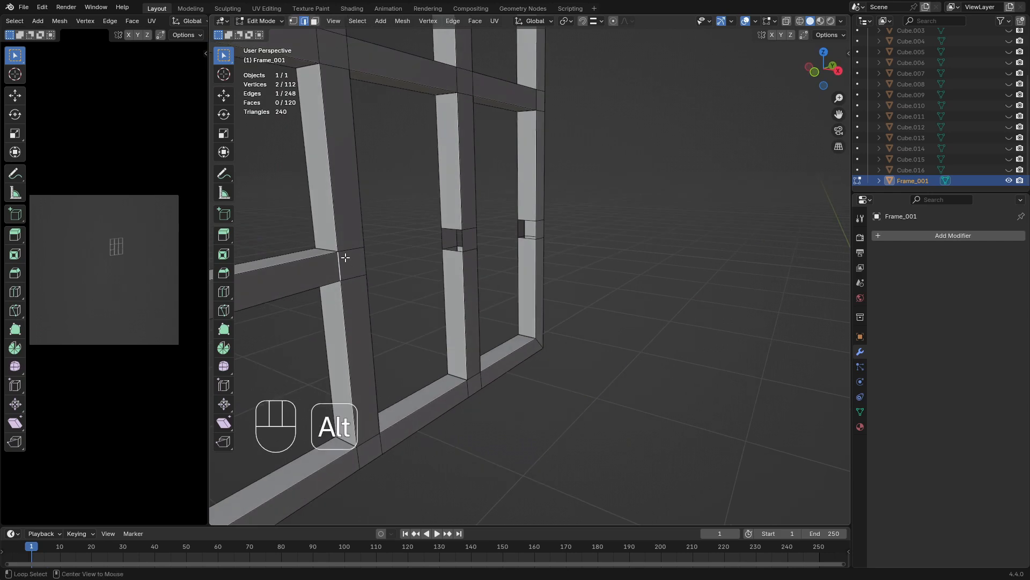
alt+shift+click(329, 250)
middle_drag(327, 251, 415, 266)
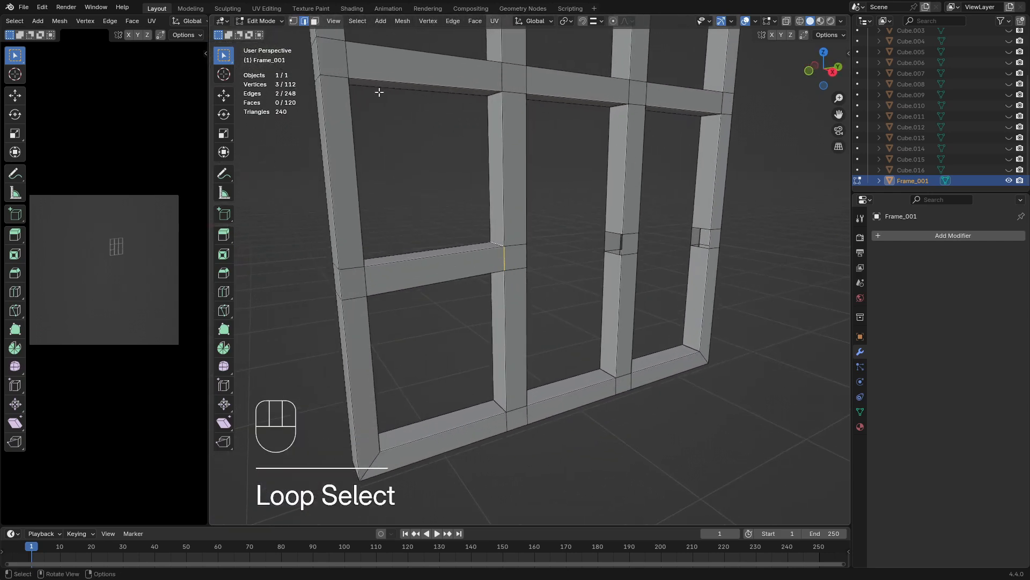
Select all faces of the lower horizontal bar between the left outer and left inner bars and delete them
click(315, 21)
drag(435, 214, 454, 295)
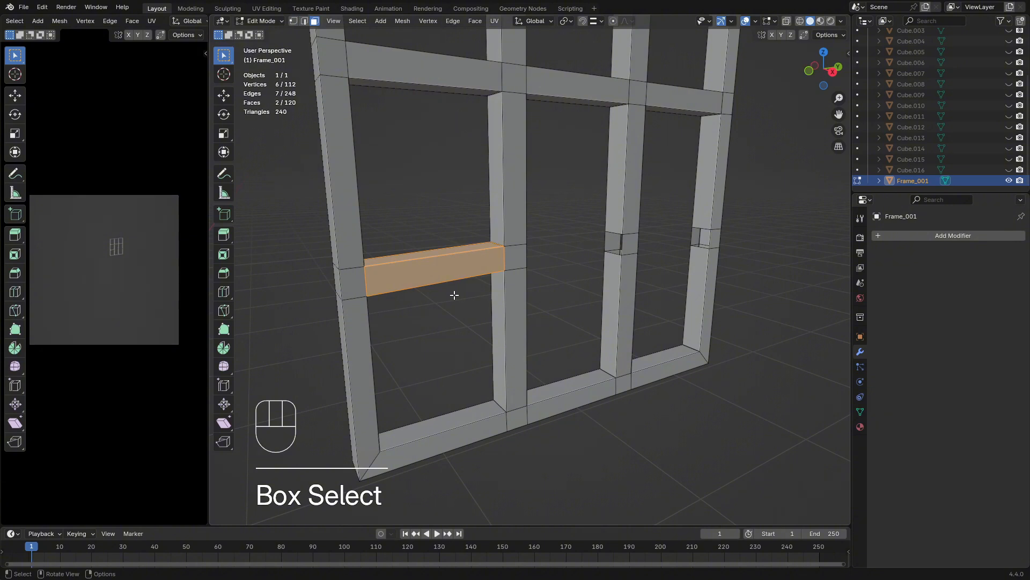
key(x)
click(453, 295)
middle_drag(479, 311, 515, 290)
drag(430, 236, 462, 320)
key(x)
click(461, 320)
middle_drag(478, 309, 379, 12)
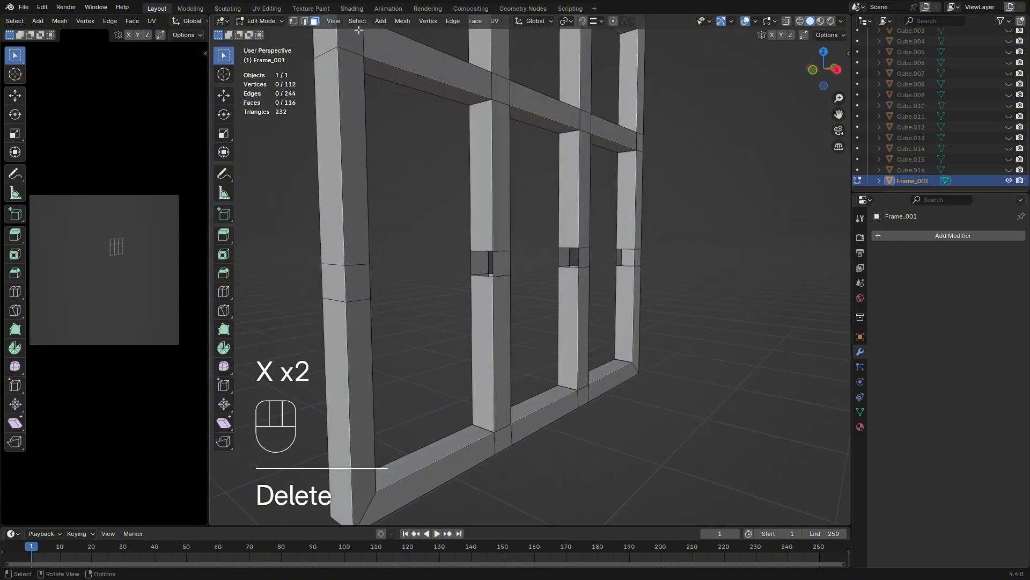
click(305, 21)
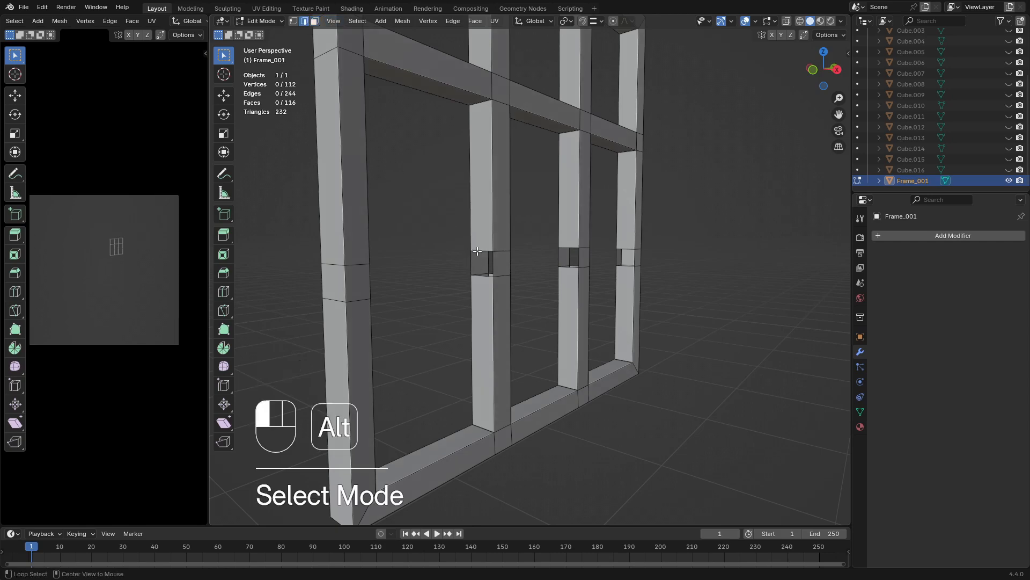
alt+click(477, 251)
middle_drag(540, 253, 829, 36)
alt+shift+click(594, 251)
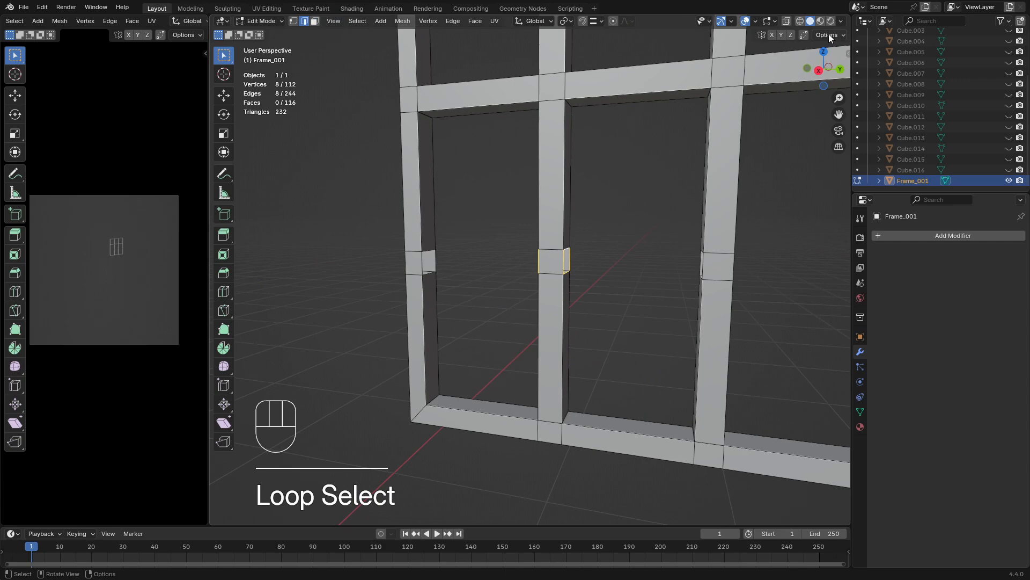
Turn on X-ray display and select the lower junction faces on the two inner vertical bars and the right outer bar
click(787, 22)
click(315, 21)
middle_drag(469, 177, 515, 225)
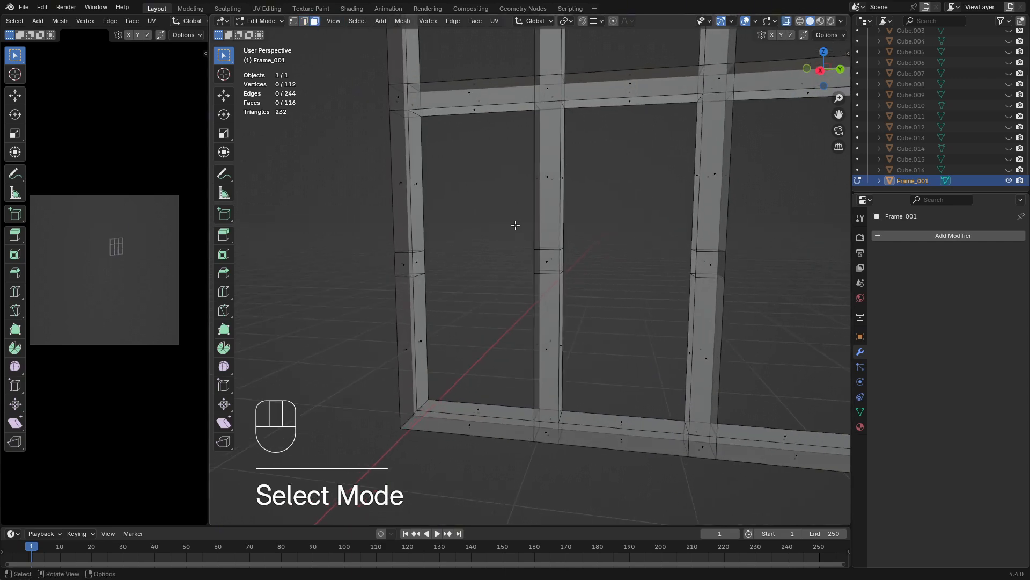
drag(515, 230, 596, 292)
shift+middle_drag(602, 297, 423, 273)
shift+drag(545, 218, 622, 280)
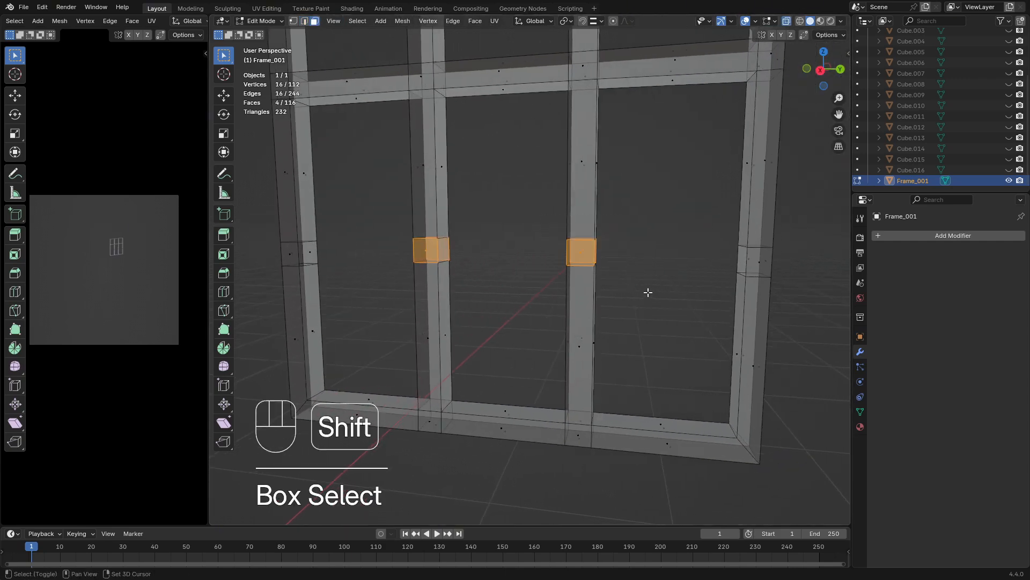
middle_drag(648, 292, 531, 288)
shift+drag(591, 237, 641, 285)
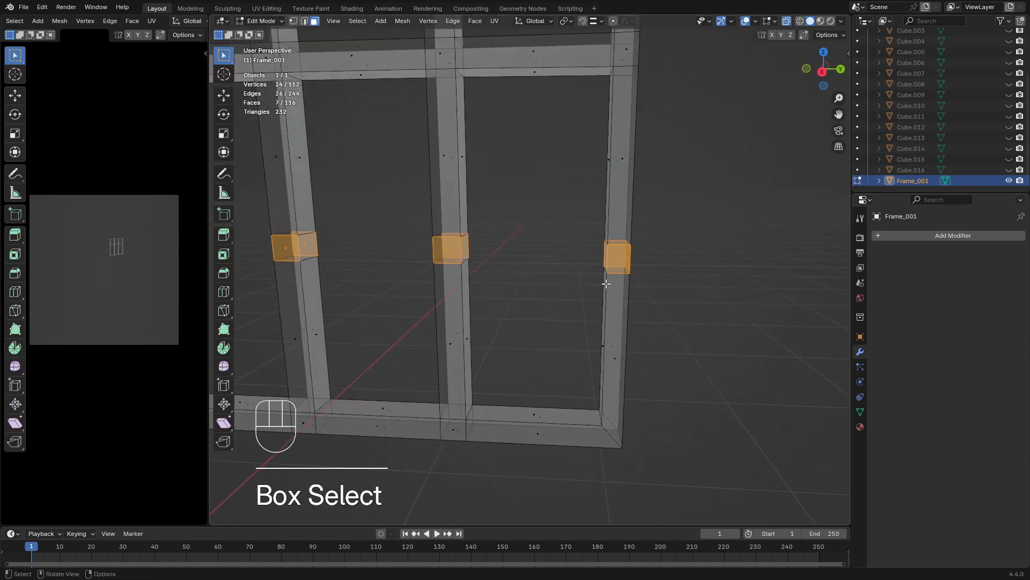
middle_drag(483, 287, 405, 253)
Select the bottom edges of all lower junctions from the front view and flatten them by scaling to 0 along Z
click(304, 21)
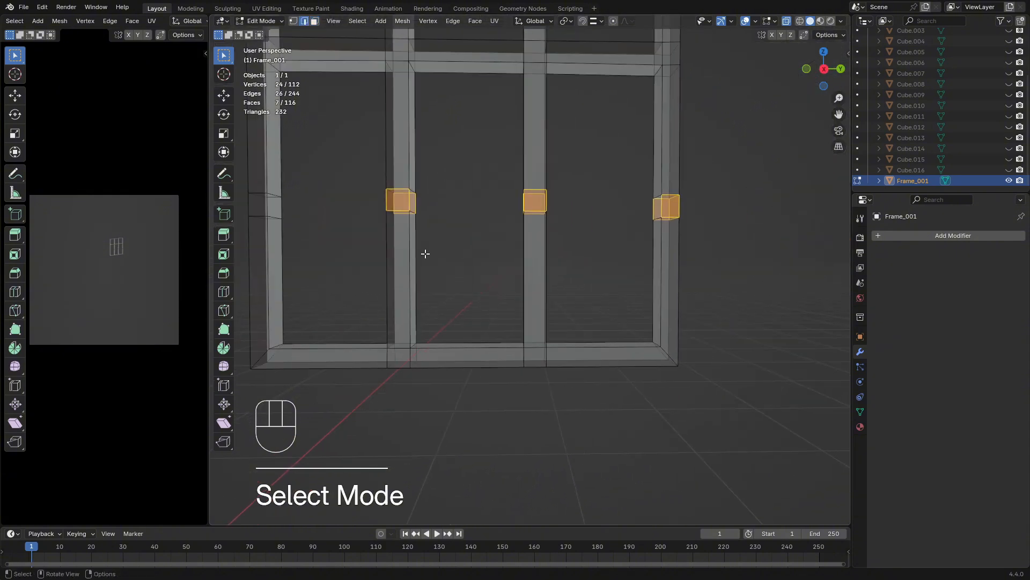
key(KP_1)
drag(563, 258, 462, 215)
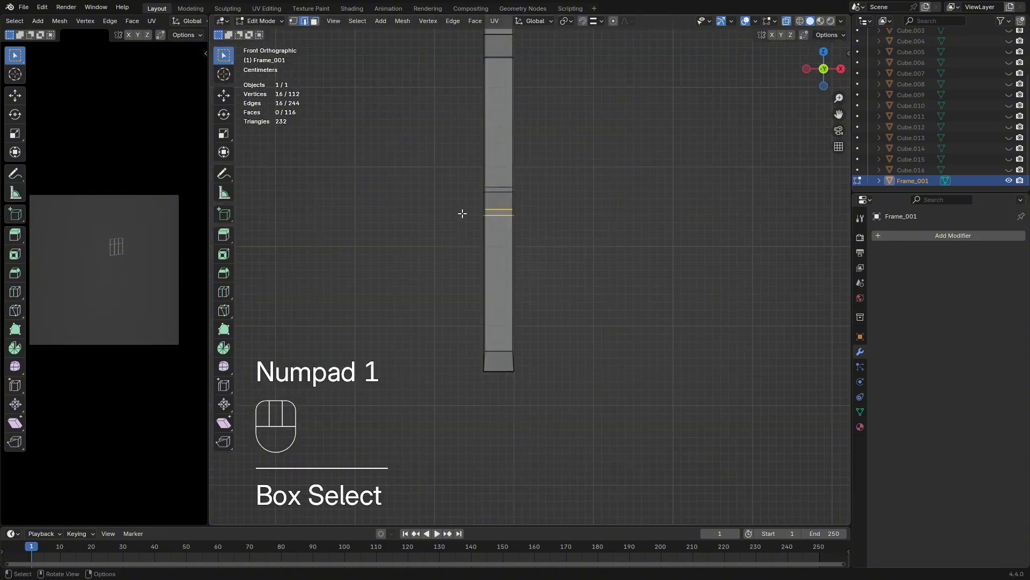
mouse_move(550, 240)
middle_down()
mouse_move(529, 244)
mouse_move(539, 248)
middle_up()
key(s)
key(z)
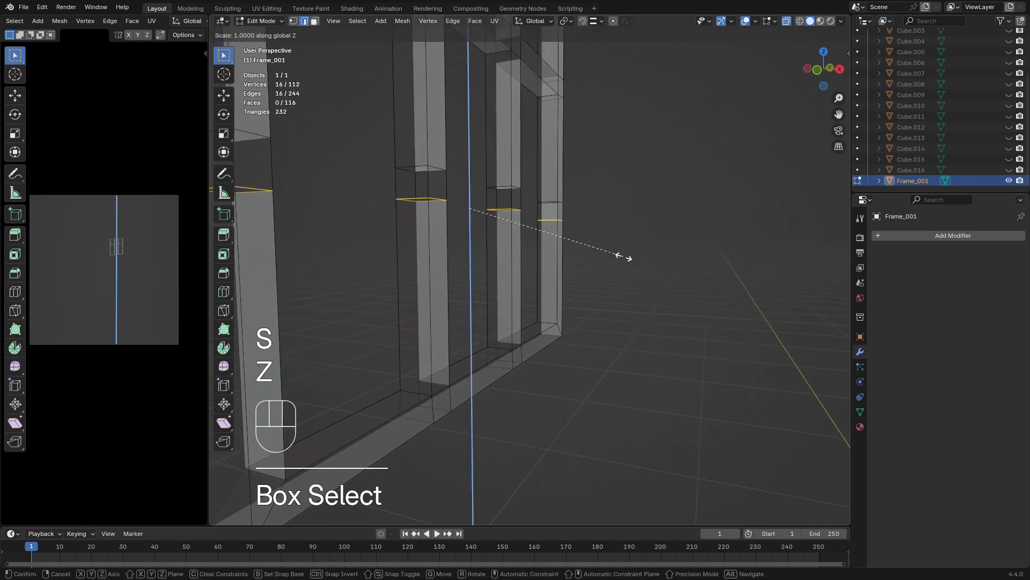
key(KP_0)
key(Return)
Select the top edges of all lower junctions from the front view
shift+middle_drag(451, 256, 523, 293)
key(KP_1)
drag(531, 213, 584, 247)
key(s)
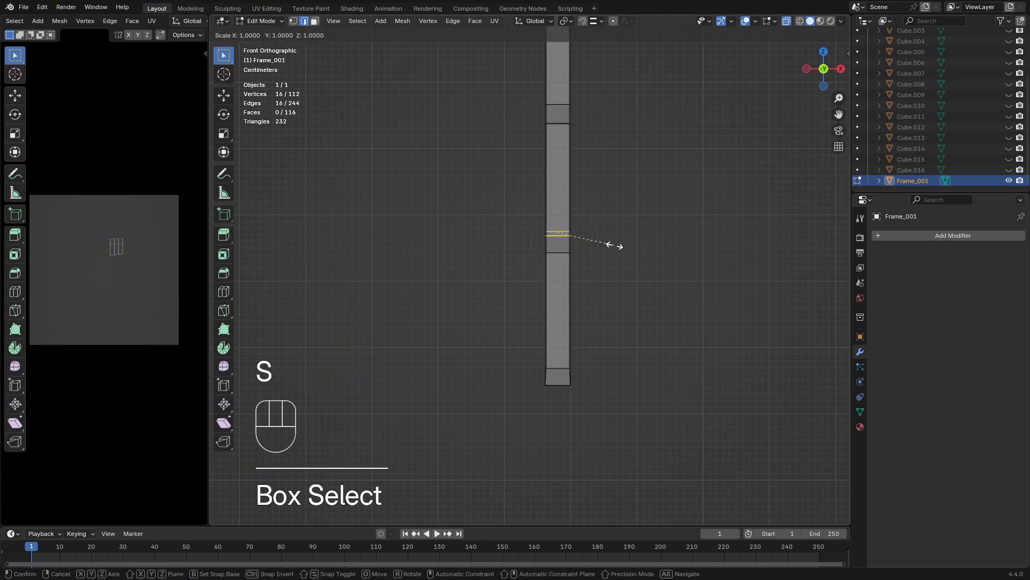
key(z)
key(KP_1)
key(KP_0)
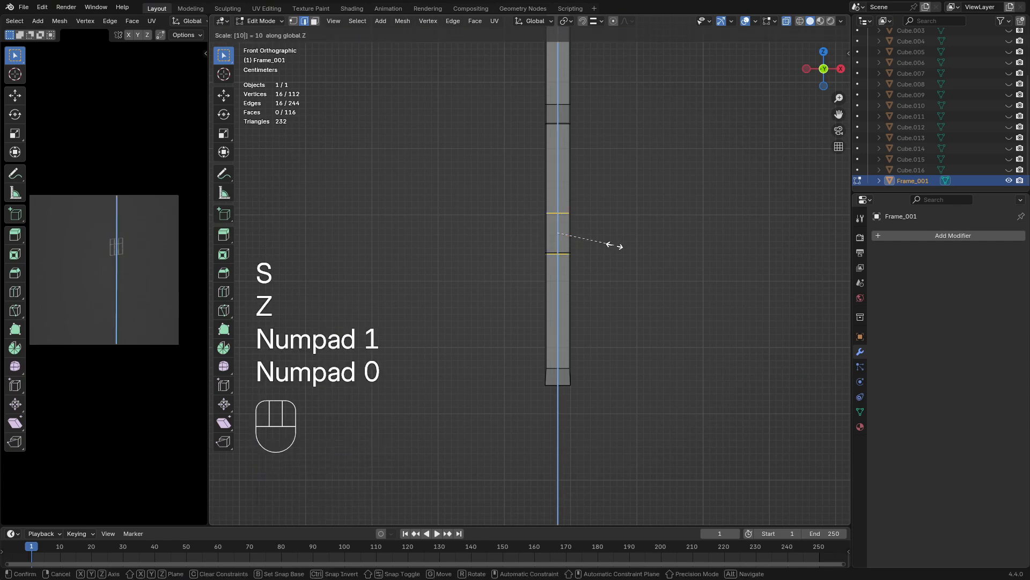
key(Escape)
Flatten the selected top edges of the lower junctions by scaling them to 0 along Z
key(s)
key(z)
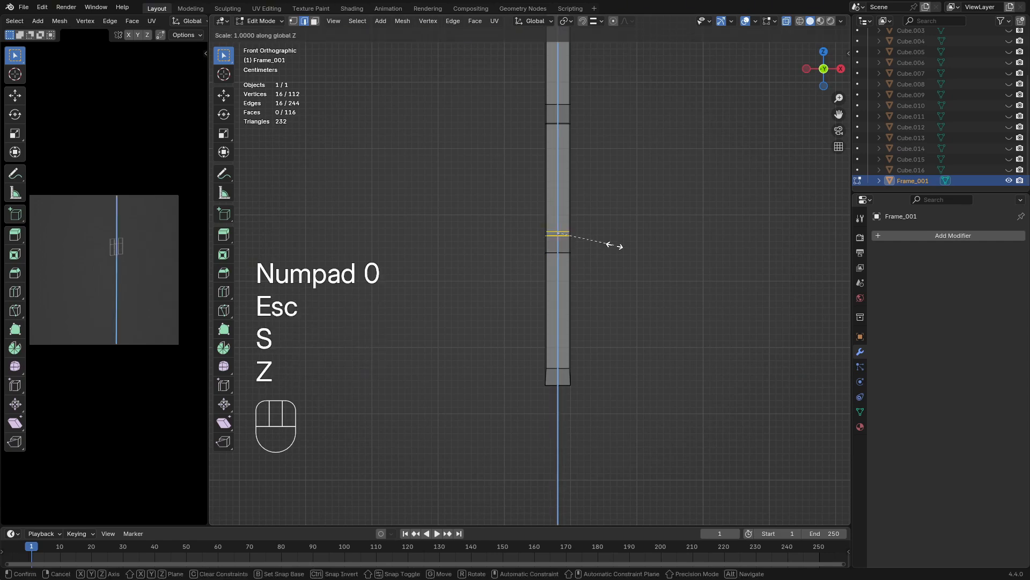
key(KP_0)
key(Return)
Edge-slide the top edges of the lower junctions by a factor of about 0.050, then again by about -0.164
key(g)
key(g)
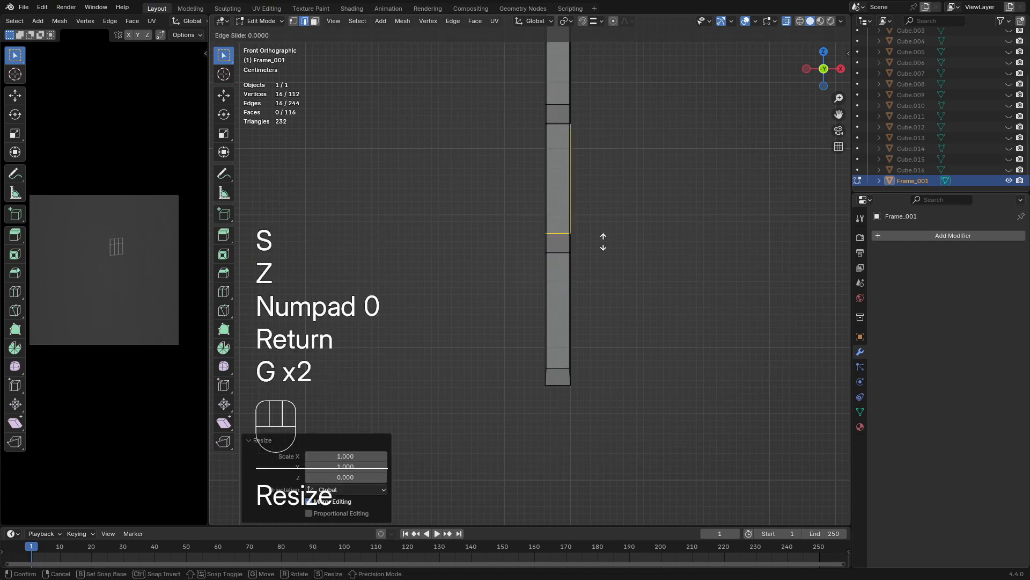
key(shift)
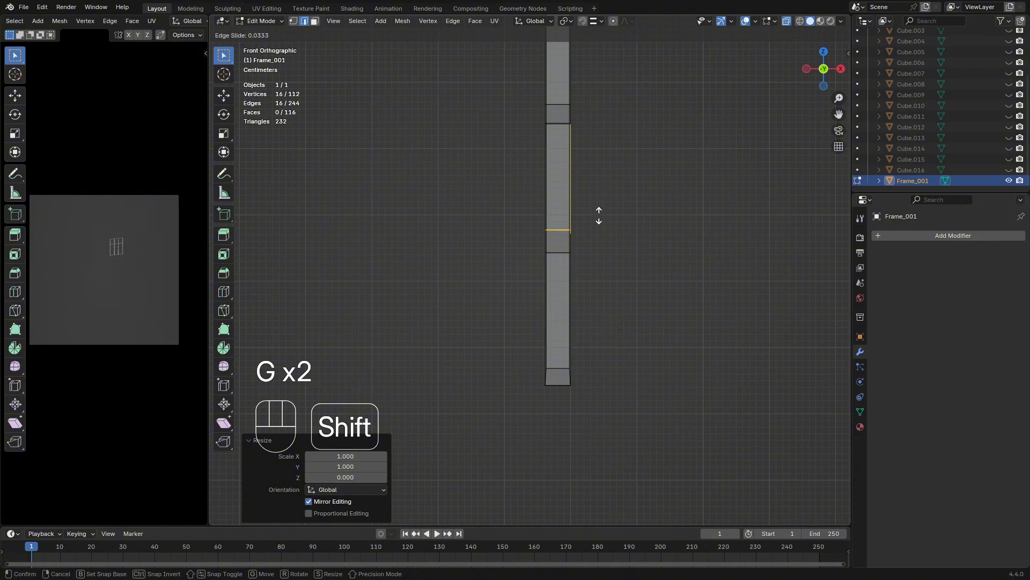
click(599, 205)
middle_drag(609, 230, 527, 256)
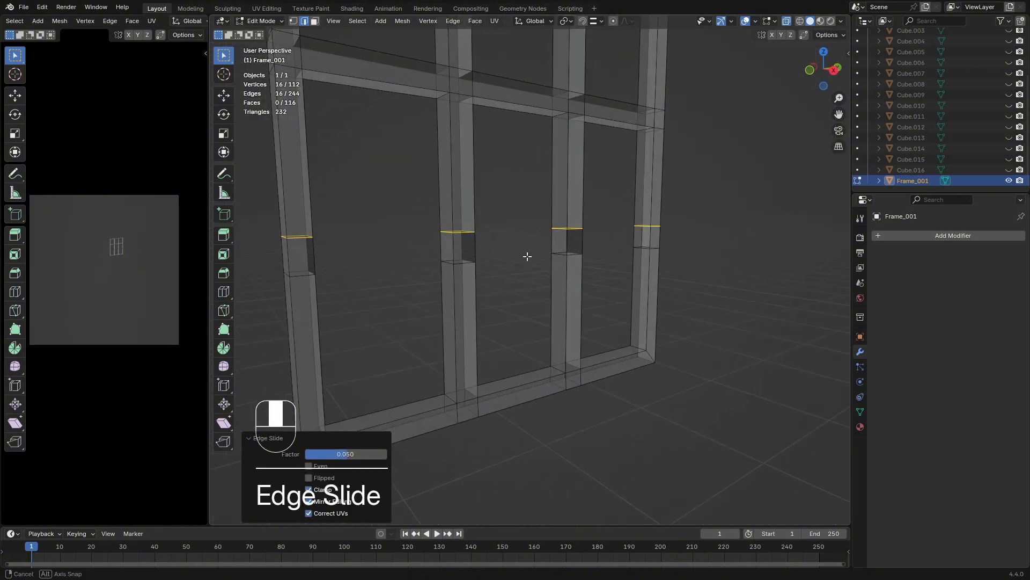
key(g)
key(g)
key(shift)
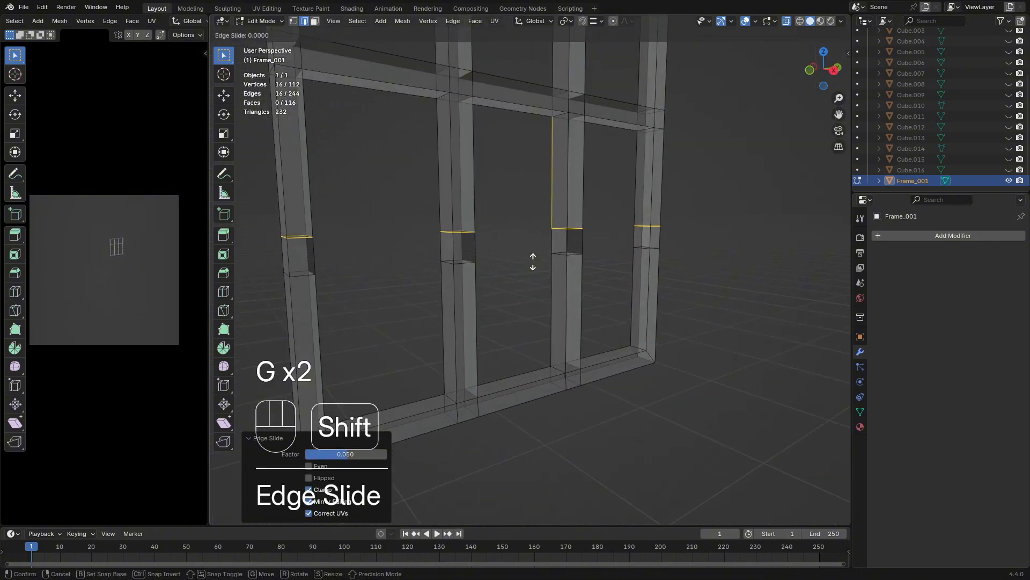
click(537, 373)
middle_drag(537, 372, 504, 272)
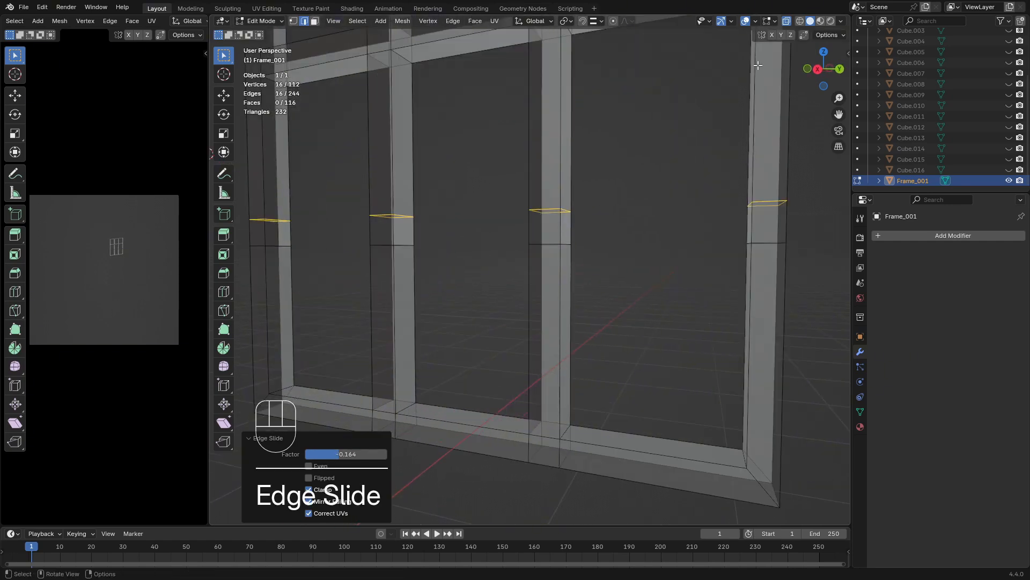
Turn off X-ray display and bridge the facing lower openings of the left outer and left inner bars into a horizontal bar
click(788, 23)
shift+middle_drag(439, 232, 558, 257)
scroll(421, 258, up, 3)
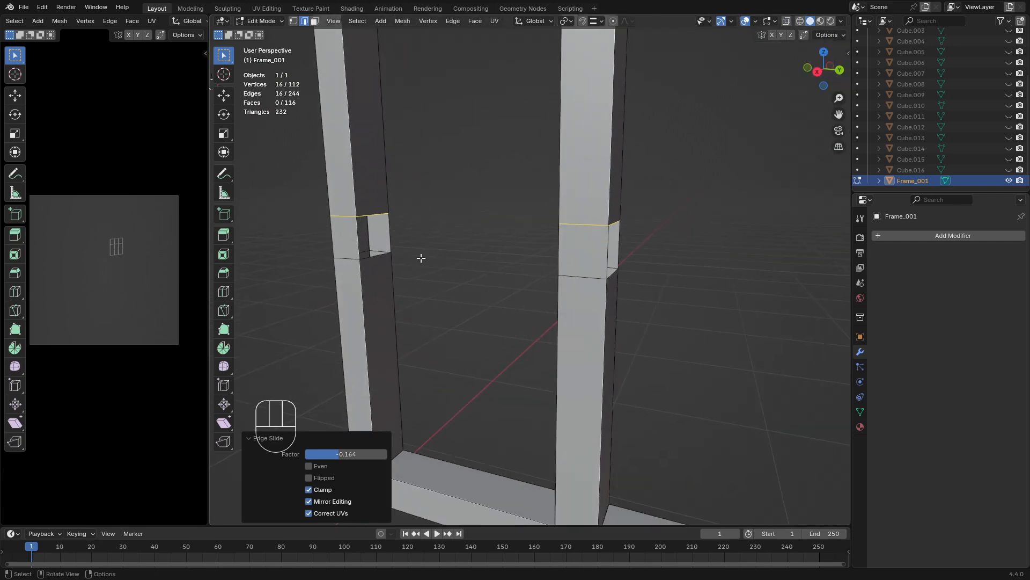
middle_drag(421, 258, 556, 268)
click(407, 224)
key(alt)
alt+click(377, 238)
alt+shift+click(541, 261)
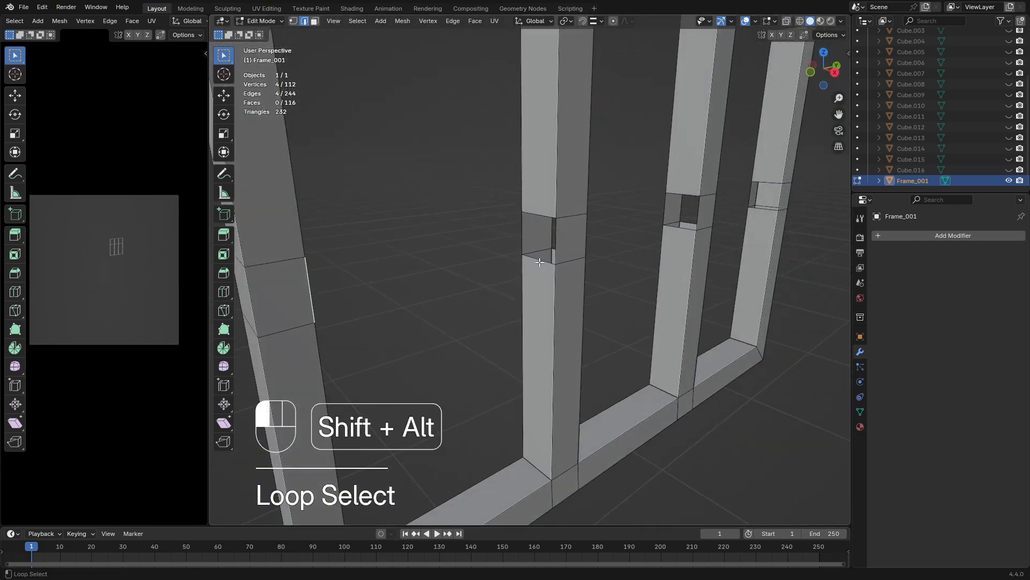
middle_drag(638, 235, 507, 257)
key(space)
key(Return)
Bridge the facing lower openings between the two inner vertical bars into a horizontal bar
alt+click(588, 271)
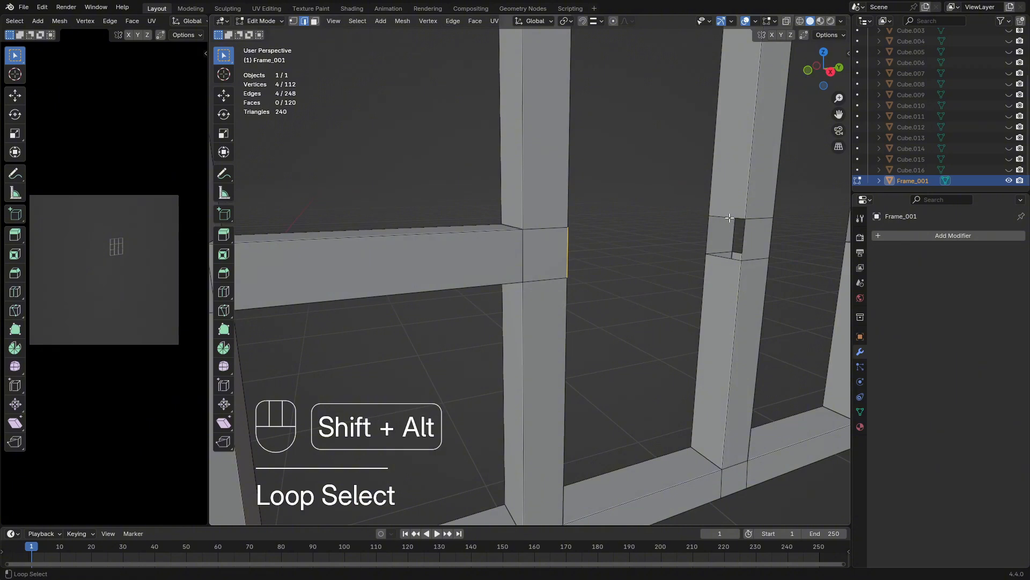
alt+shift+click(716, 253)
shift+middle_drag(717, 253, 541, 270)
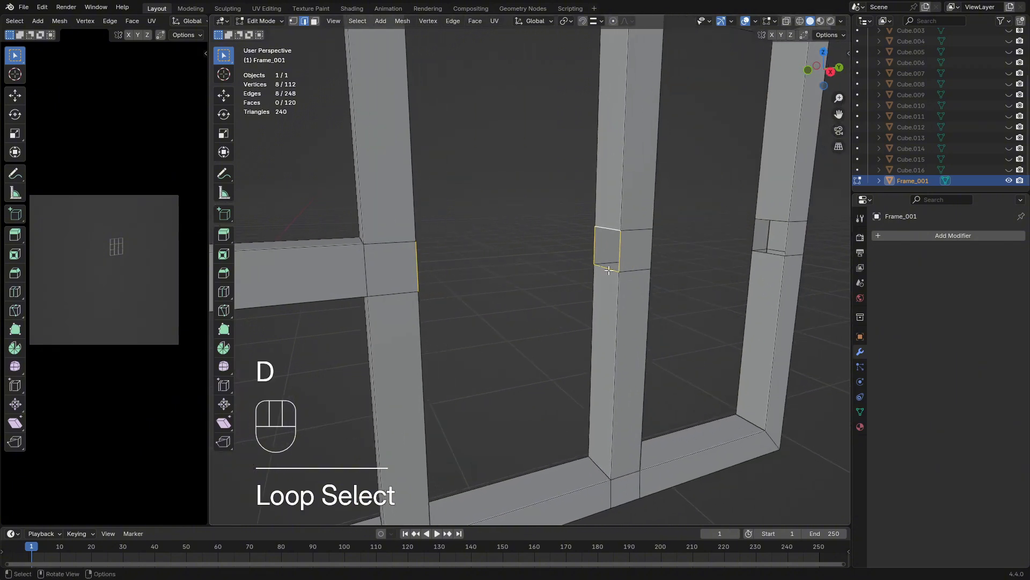
key(space)
key(Return)
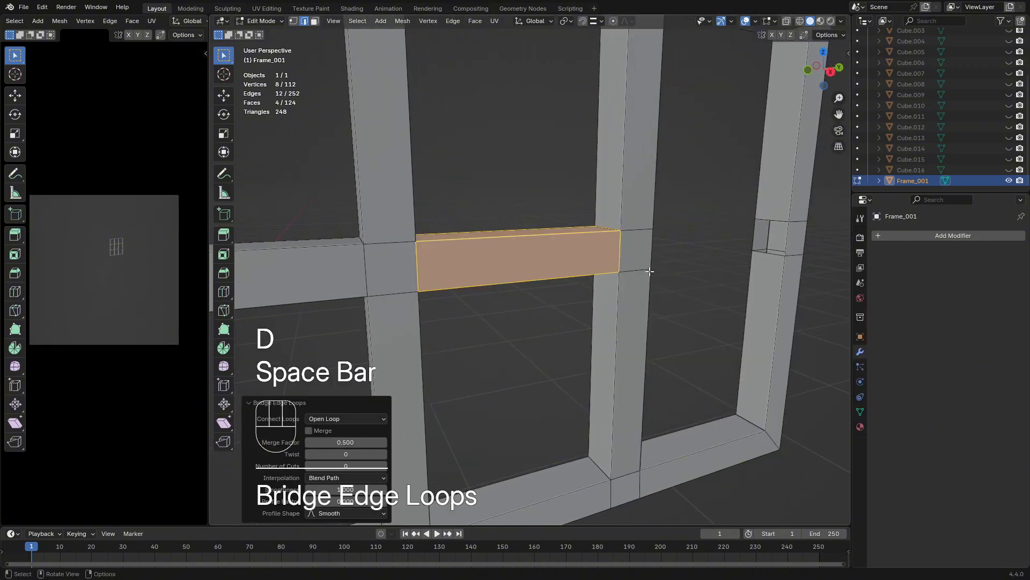
Bridge the facing lower openings of the right inner and right outer bars, and return to Object Mode
alt+click(760, 220)
middle_drag(760, 220, 749, 258)
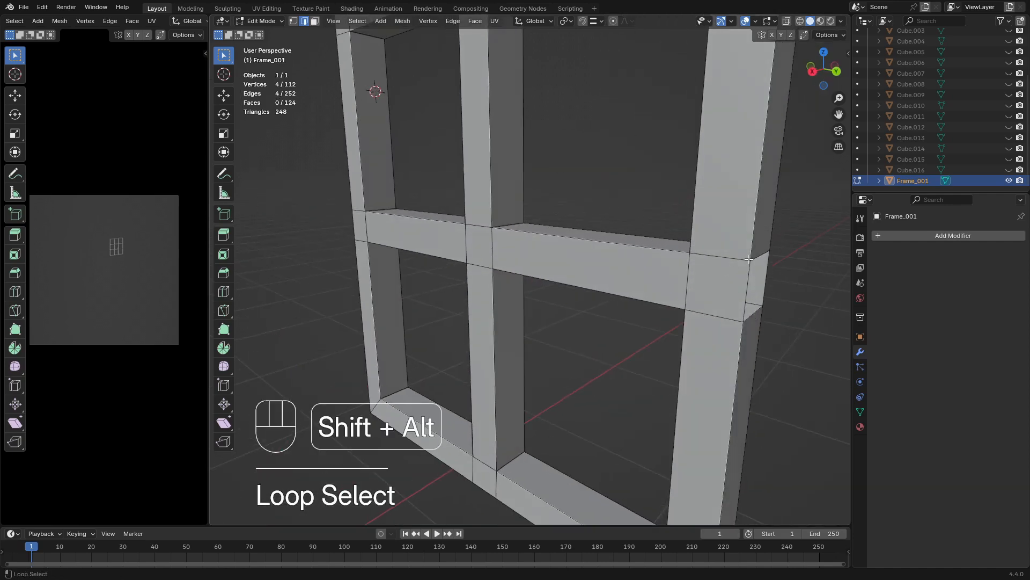
key(shift+r)
scroll(652, 286, down, 8)
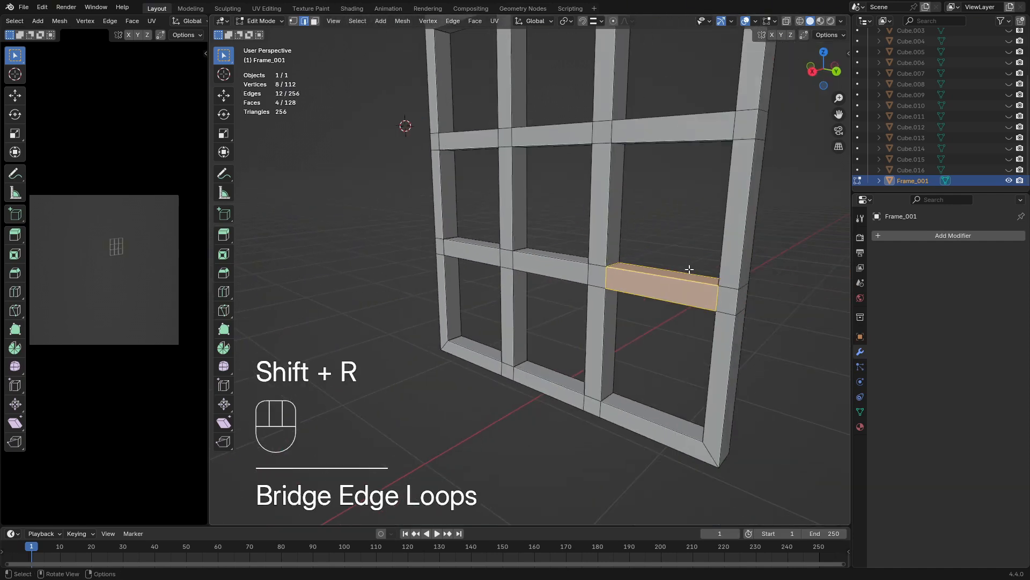
key(Tab)
middle_drag(653, 285, 680, 283)
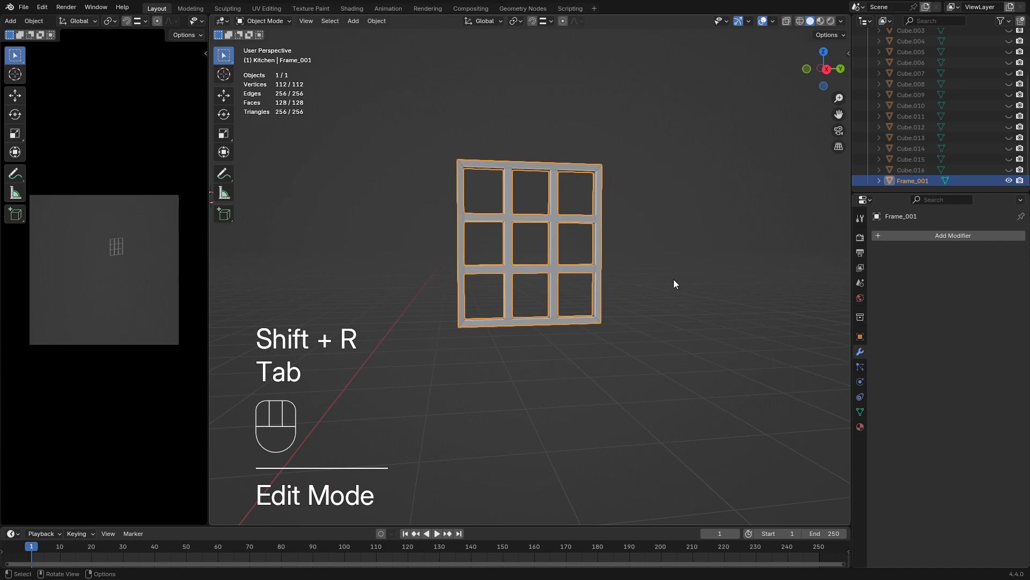
Unhide all hidden kitchen objects and clear the selection
key(alt+h)
scroll(491, 272, down, 3)
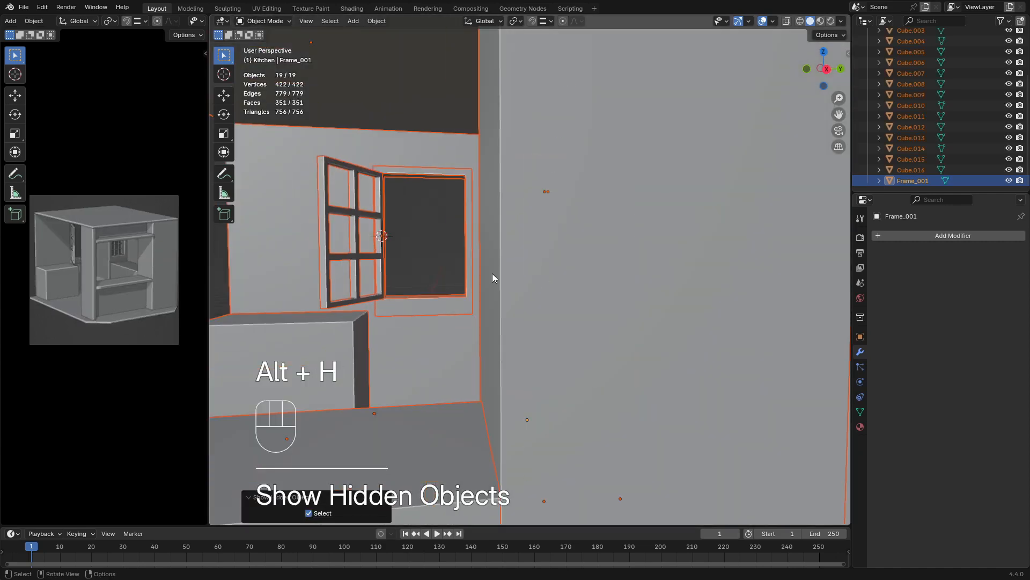
middle_drag(491, 273, 543, 297)
scroll(488, 307, down, 4)
click(294, 342)
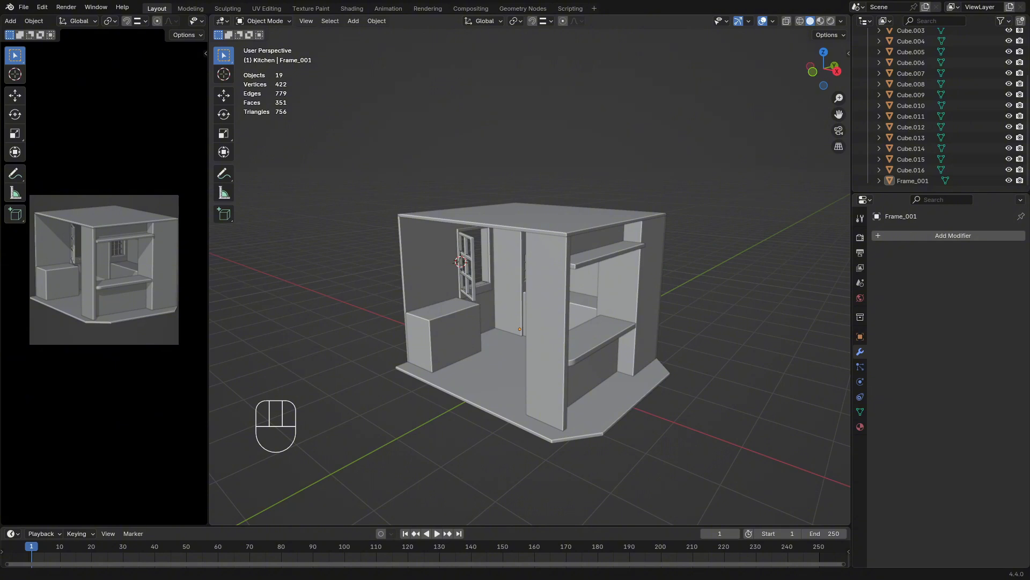
Select the base cabinet below the wall cabinets and open it in Edit Mode with face selection
middle_drag(430, 255, 513, 333)
scroll(576, 303, up, 3)
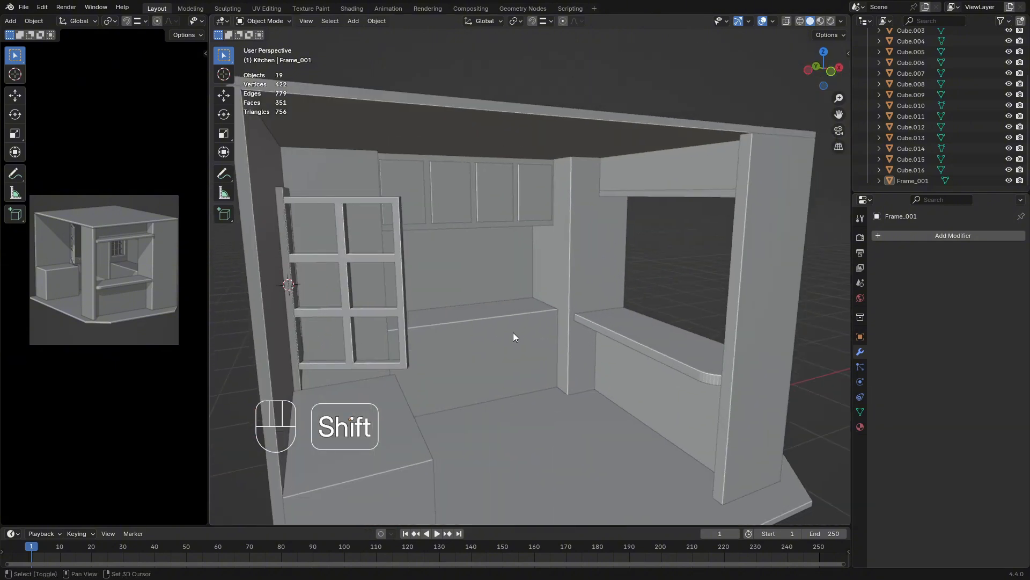
click(513, 333)
scroll(569, 350, up, 2)
middle_drag(568, 351, 488, 352)
scroll(487, 352, up, 2)
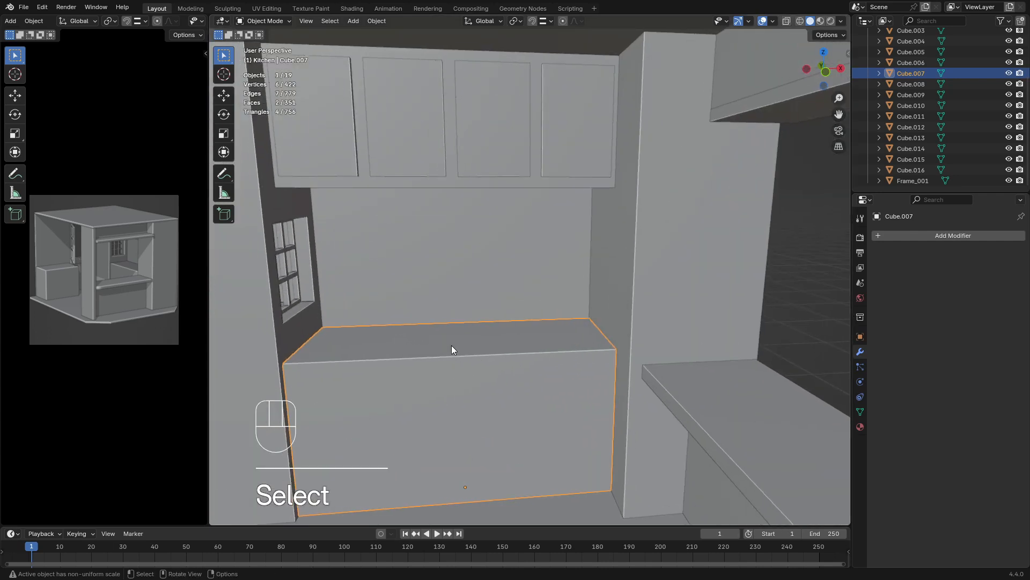
key(Tab)
click(314, 21)
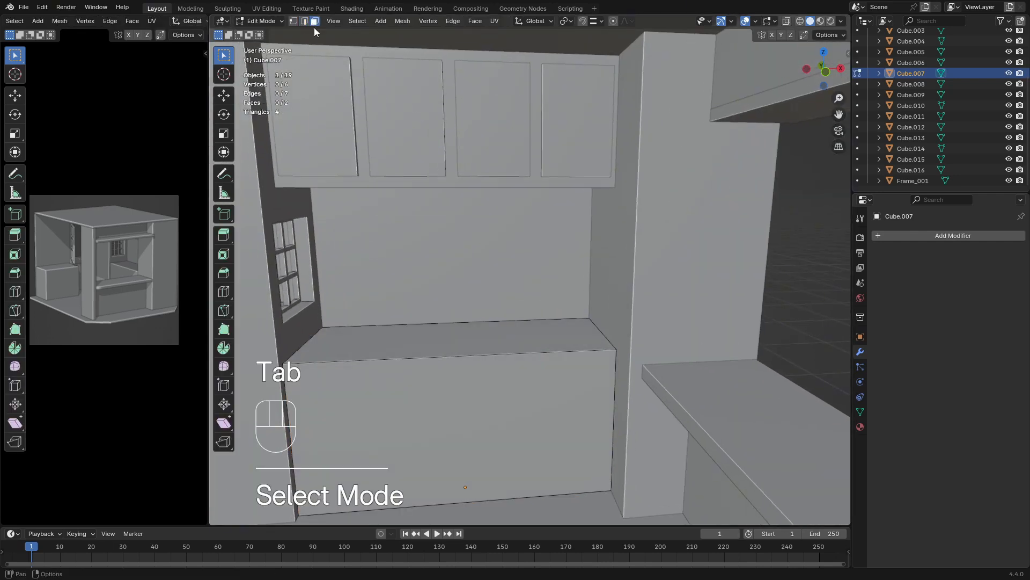
Duplicate the base cabinet's top face and raise the copy about 0.068 m along Z
click(452, 350)
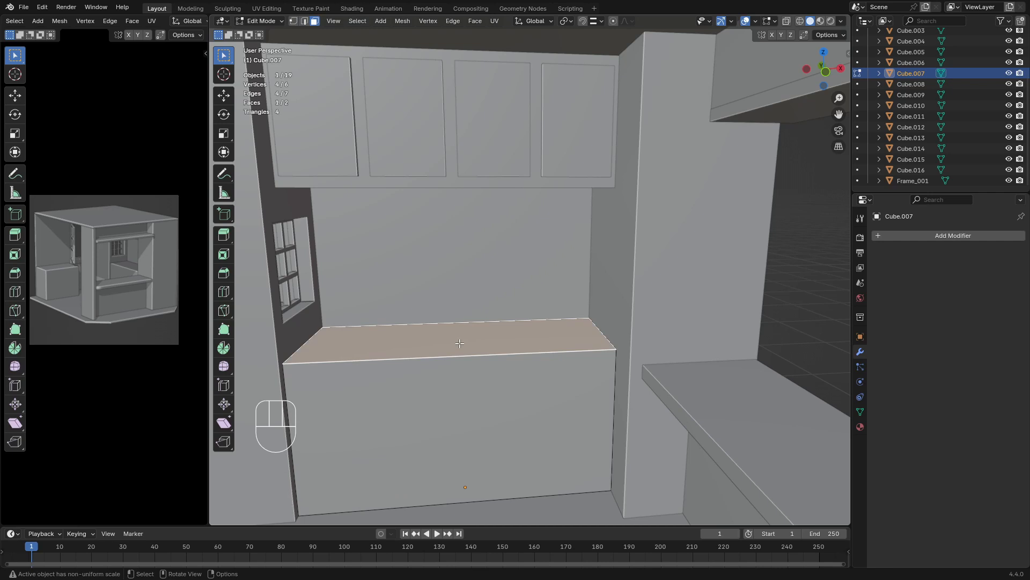
key(shift+d)
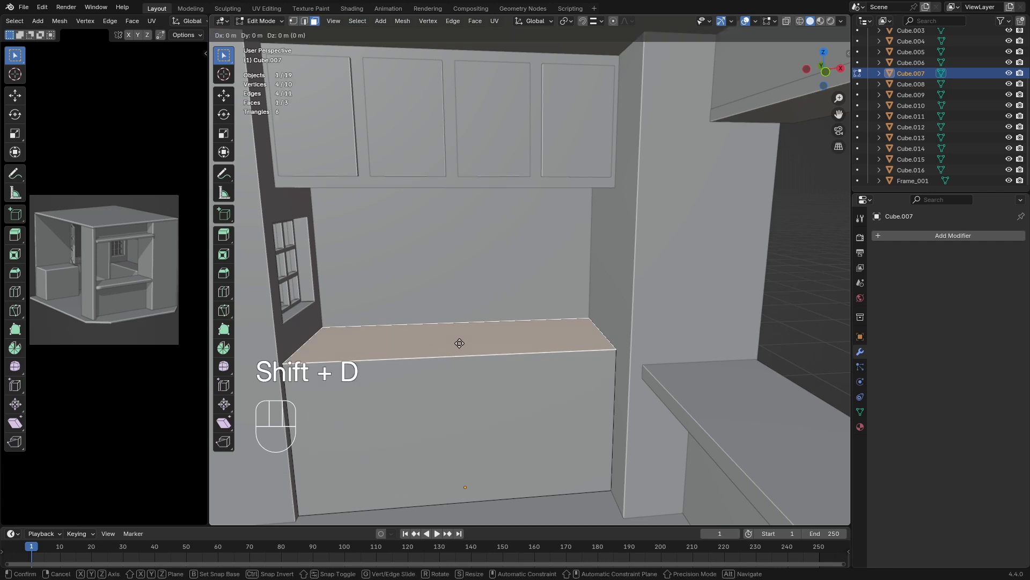
key(g)
key(z)
key(Escape)
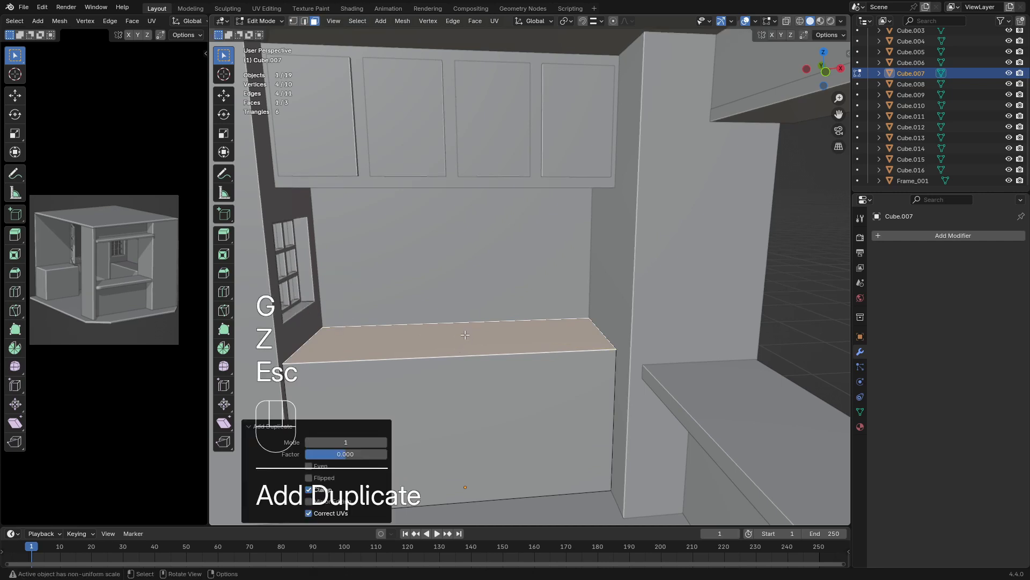
key(g)
key(z)
click(463, 322)
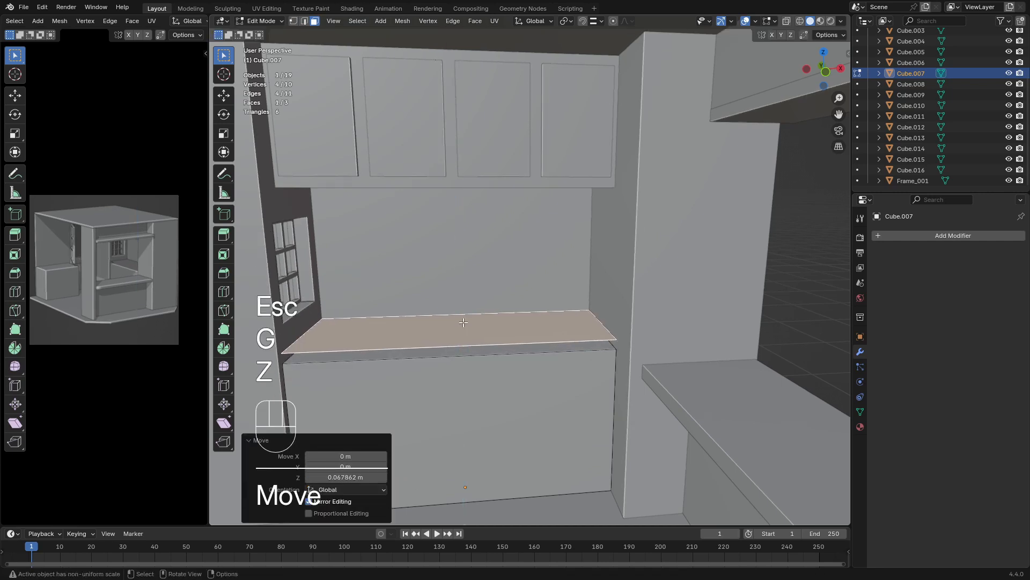
Separate the raised face into its own object, then select that object in Object Mode
key(p)
click(465, 321)
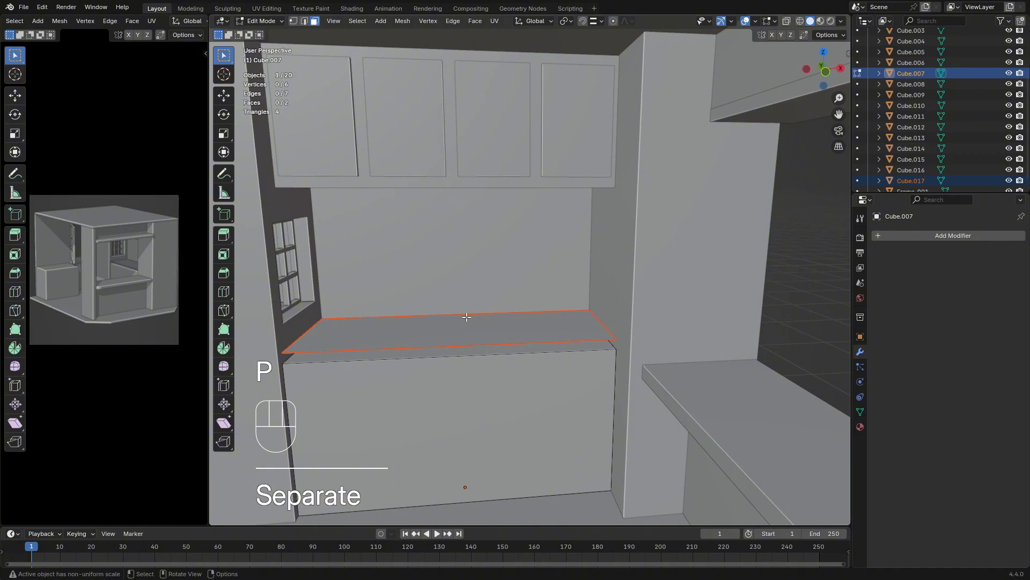
key(Tab)
click(453, 344)
middle_drag(440, 352, 500, 317)
middle_drag(500, 318, 393, 314)
Extrude the whole separated face downward by about 0.071 m to form a countertop slab on the base cabinet
key(Tab)
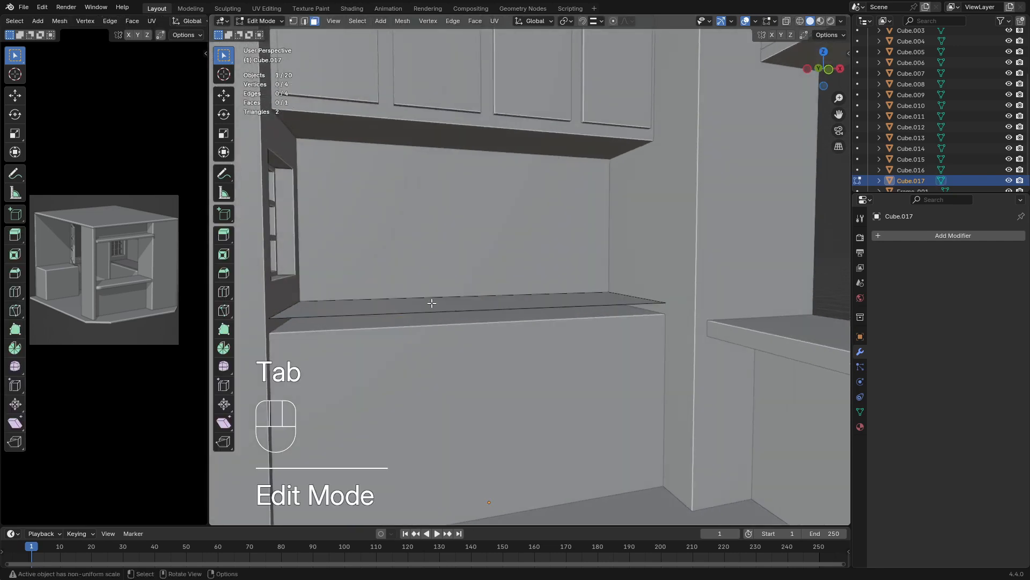
key(a)
key(e)
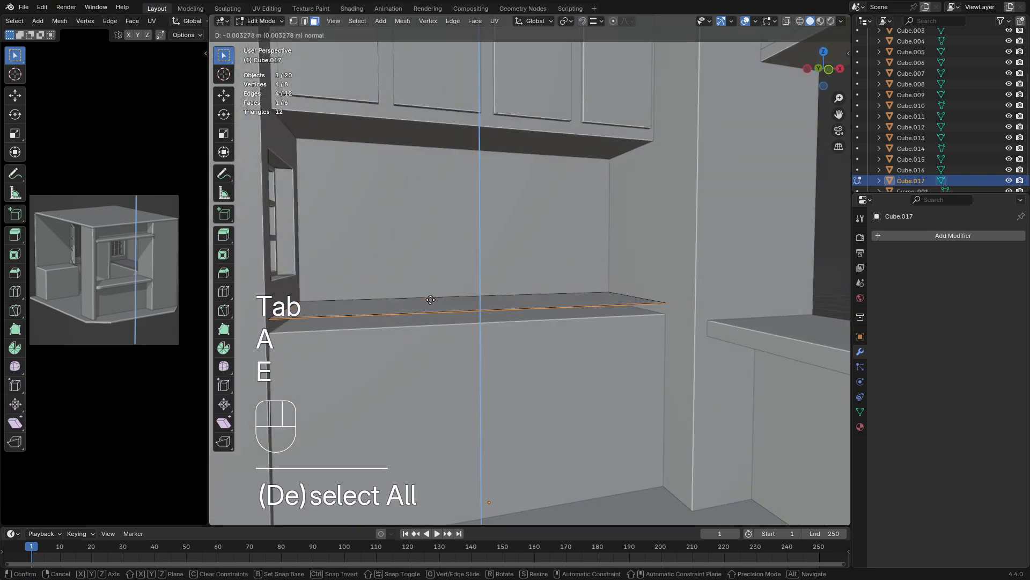
click(426, 410)
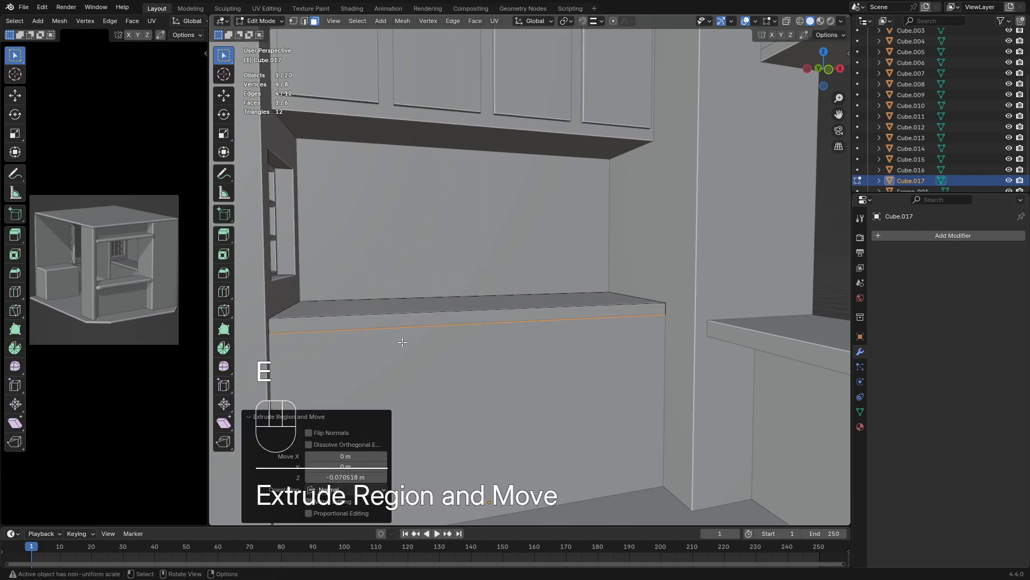
Move the countertop slab's front face outward about 0.065 m along Y so it overhangs the base cabinet
click(426, 324)
middle_drag(426, 324, 481, 340)
scroll(469, 359, up, 2)
key(g)
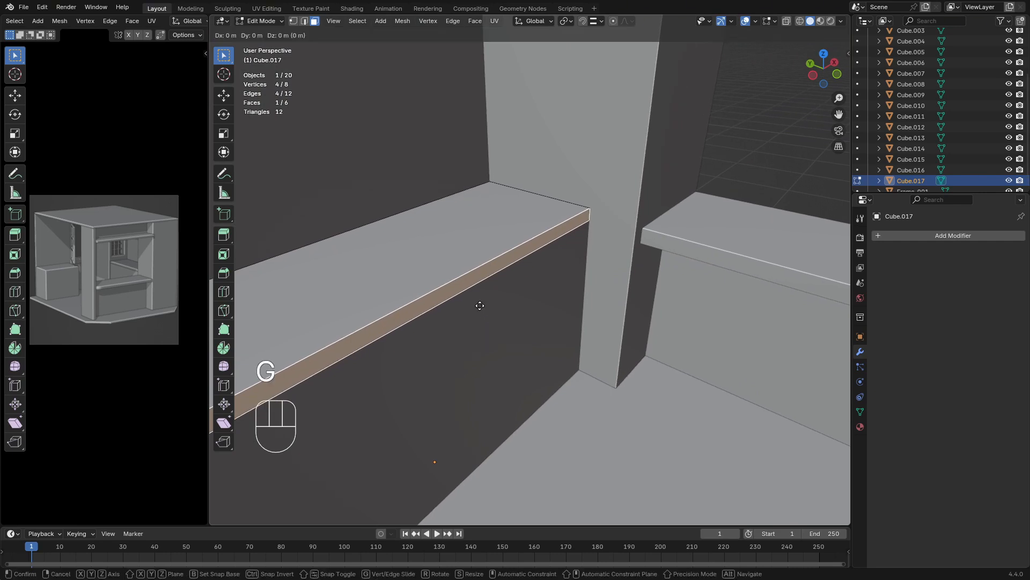
key(x)
key(y)
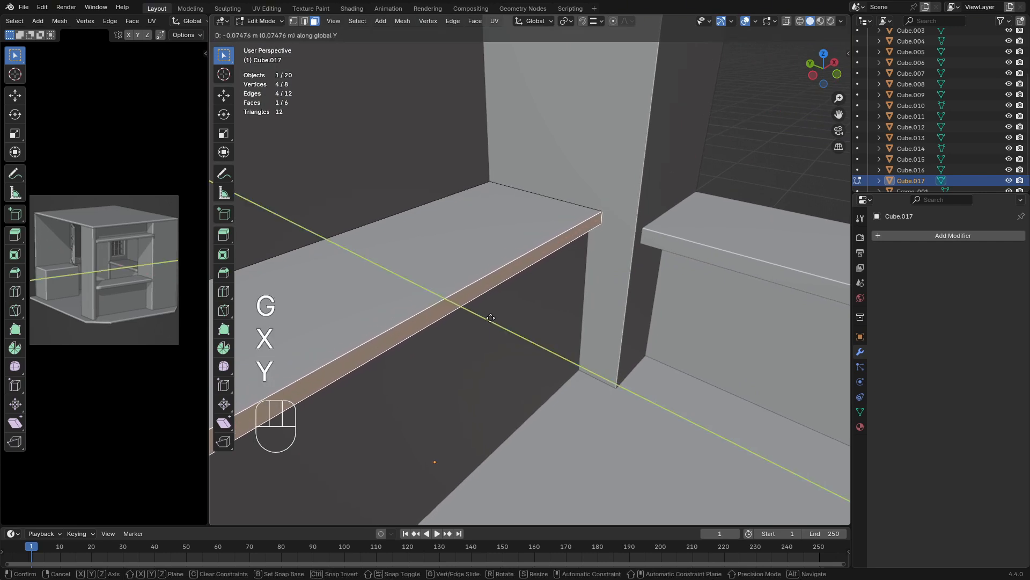
click(483, 316)
Select the two vertical front corner edges of the countertop slab in edge selection mode
middle_drag(483, 316, 416, 304)
shift+middle_drag(416, 303, 485, 269)
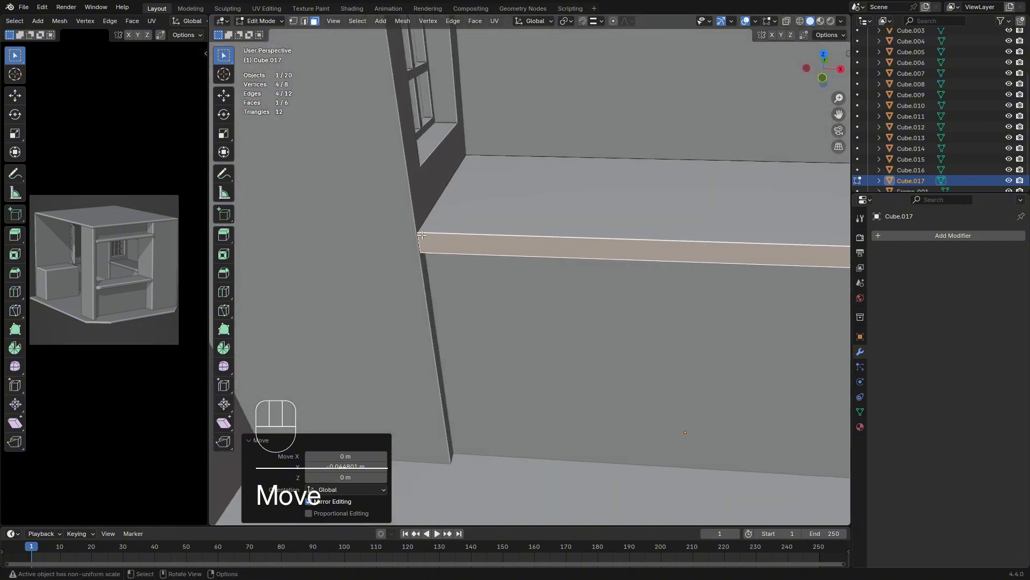
click(305, 21)
click(420, 241)
shift+middle_drag(586, 269, 473, 293)
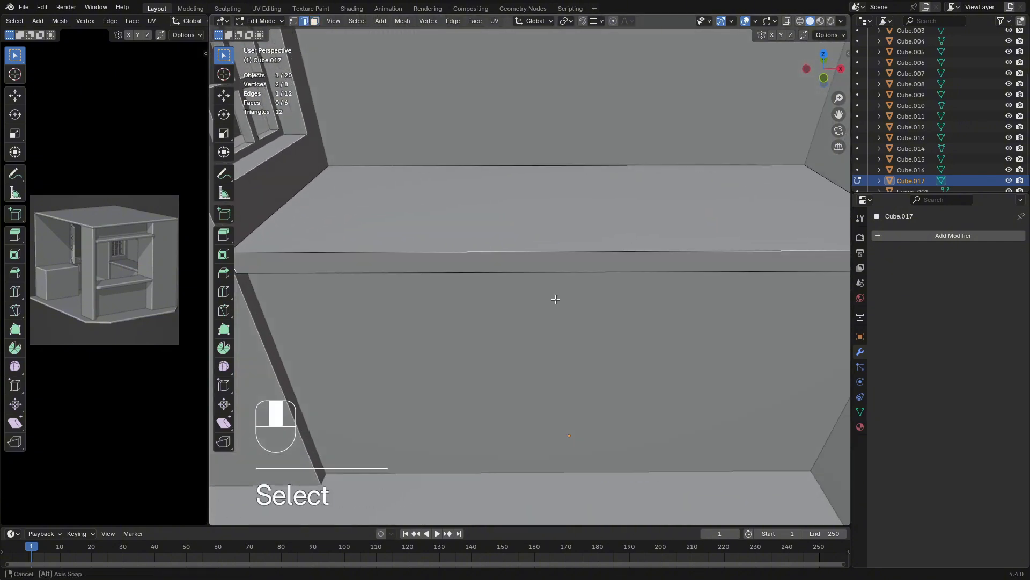
middle_drag(554, 299, 590, 299)
shift+middle_drag(590, 299, 532, 295)
shift+click(743, 214)
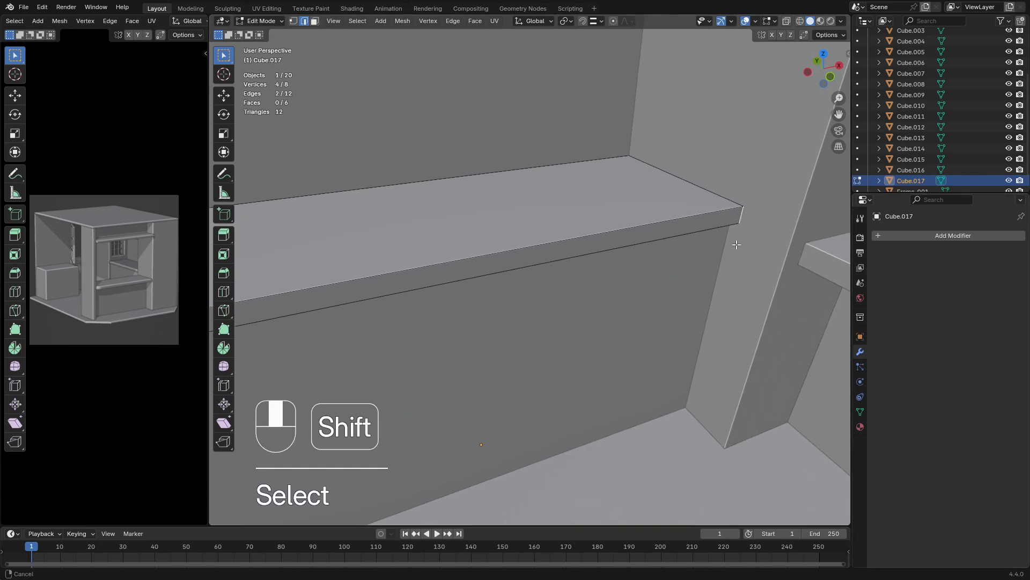
shift+middle_drag(299, 315, 436, 286)
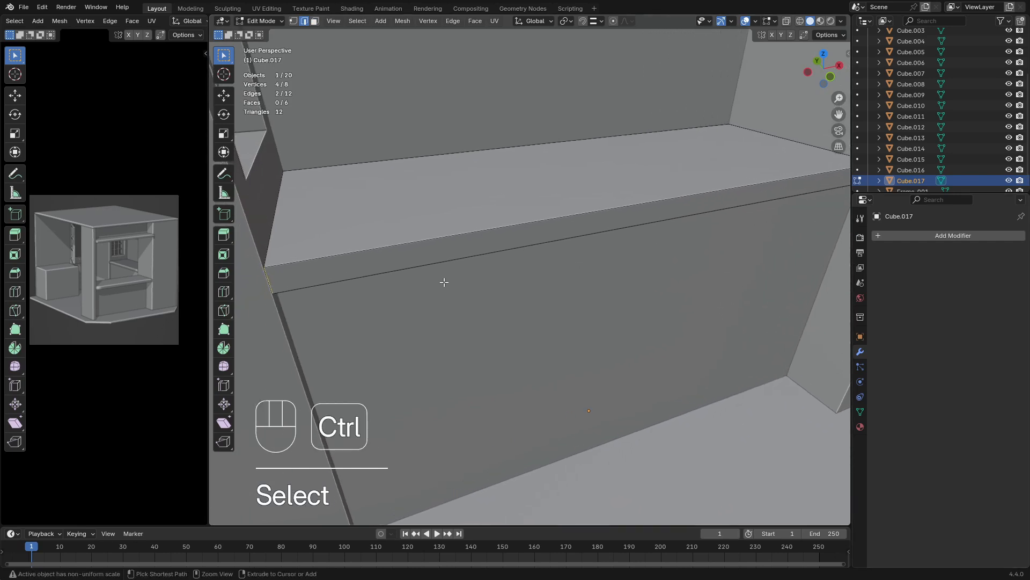
Try to bevel the two front corner edges by about 0.016 m with one segment
key(ctrl+b)
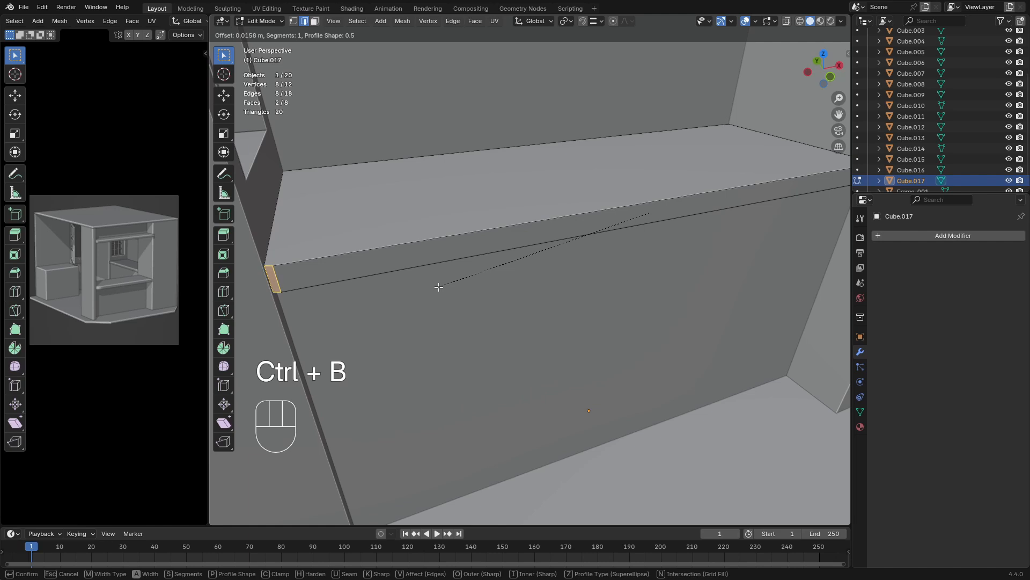
click(438, 287)
key(Tab)
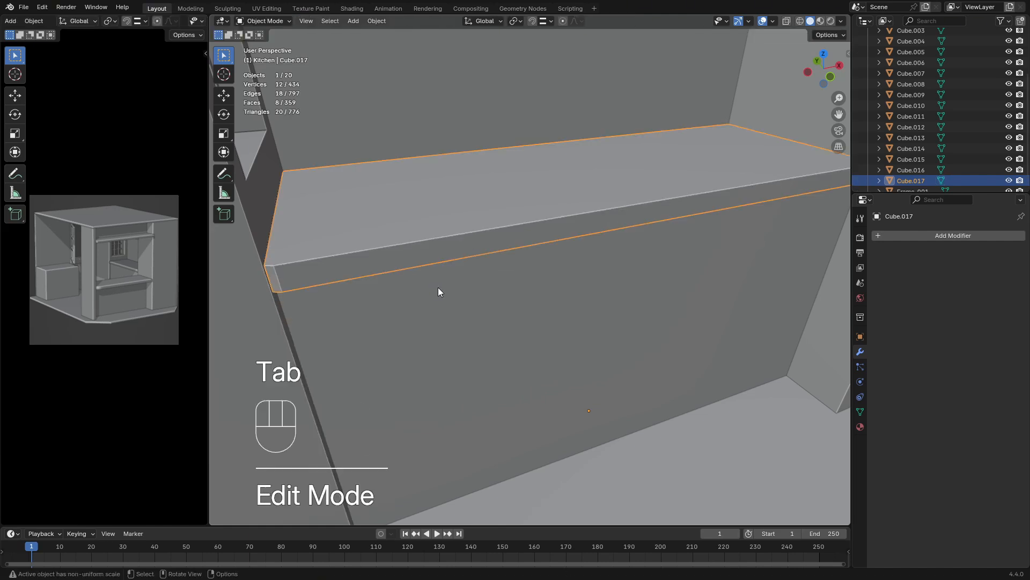
key(ctrl+z)
key(ctrl+z)
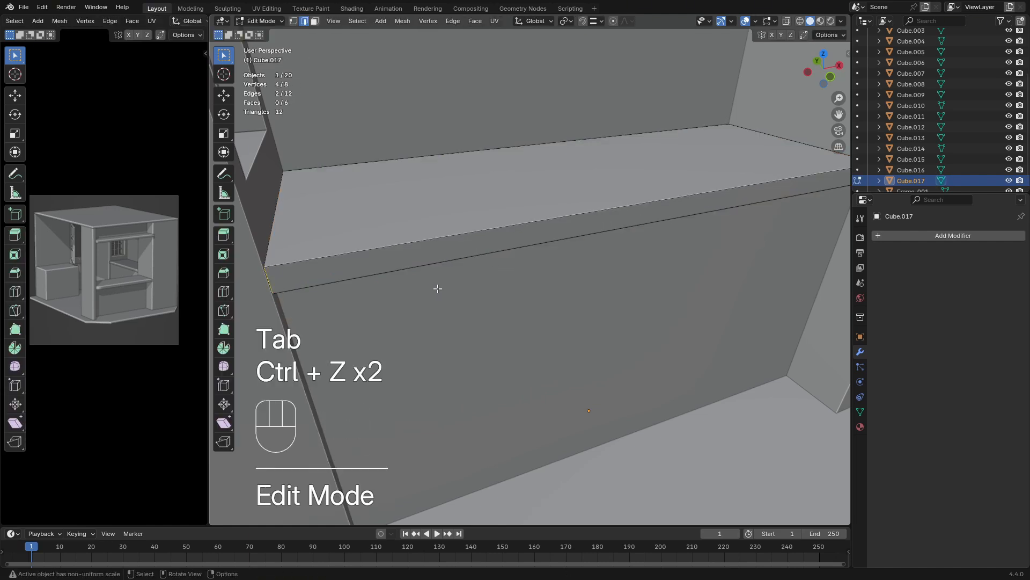
Apply Rotation & Scale to the countertop slab and return to its mesh in Edit Mode
key(Tab)
key(ctrl+a)
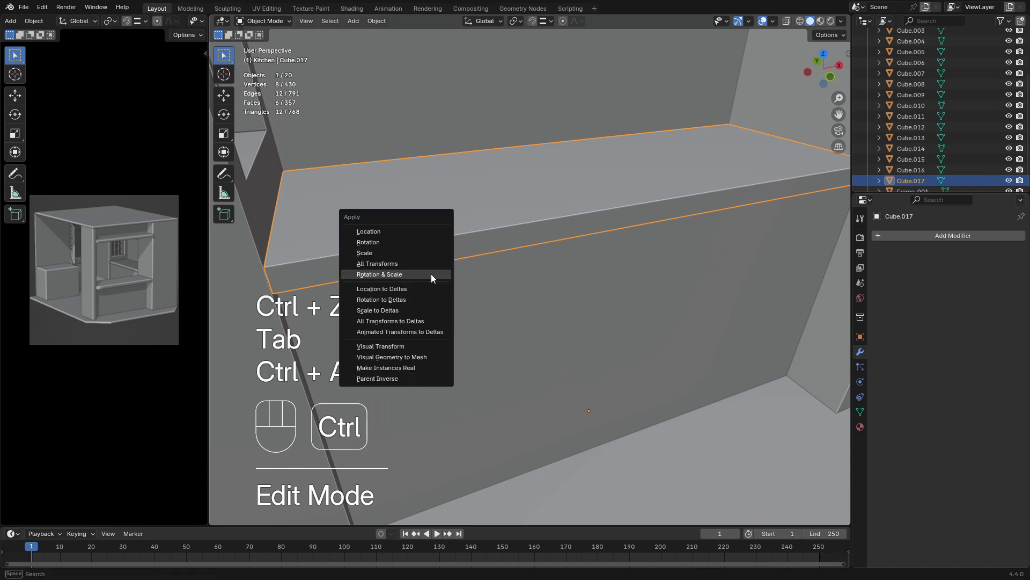
click(430, 274)
key(Tab)
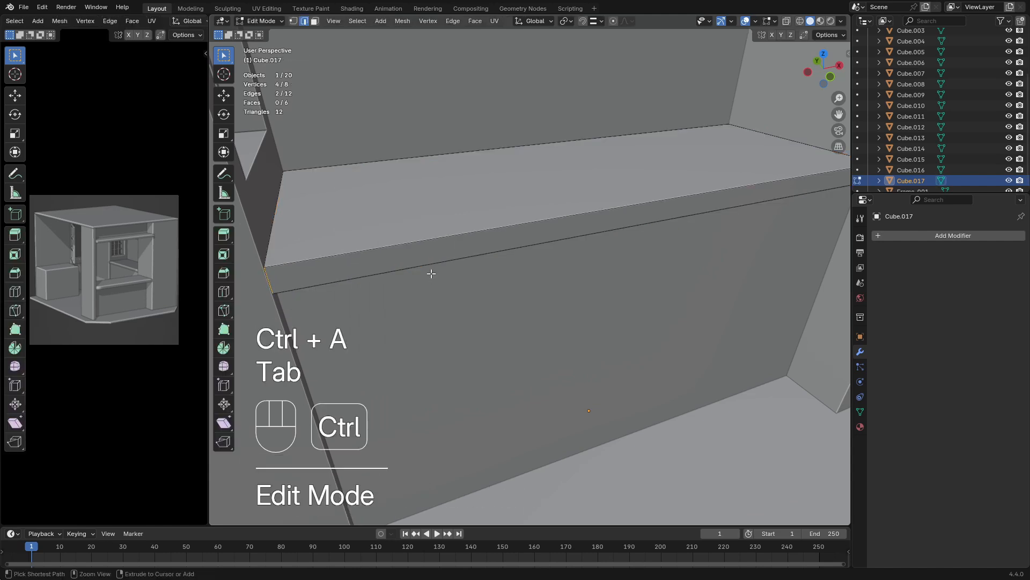
Bevel the slab's two front corner edges by about 0.0325 m with three segments and return to Object Mode
key(ctrl+b)
key(shift)
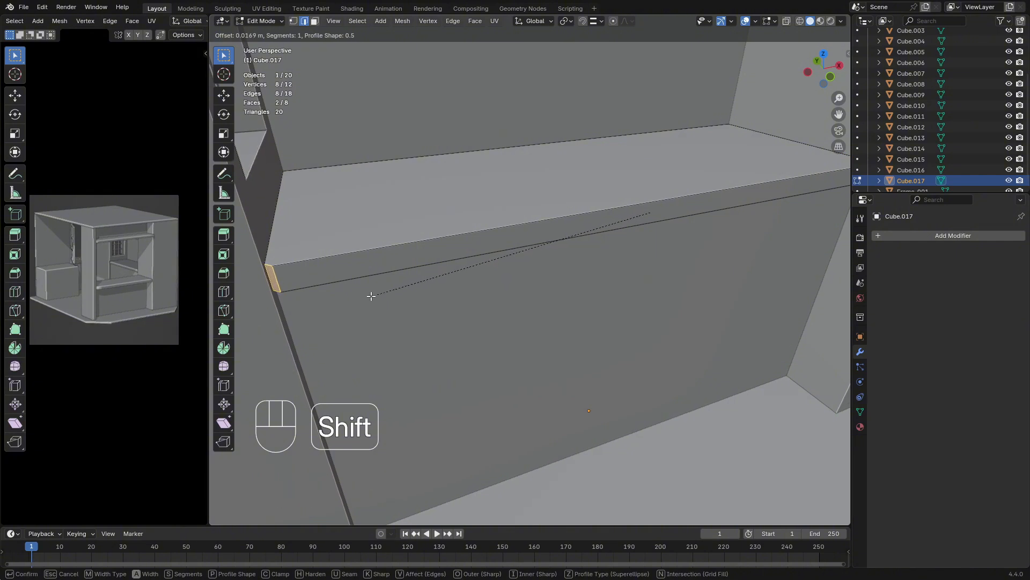
key(shift)
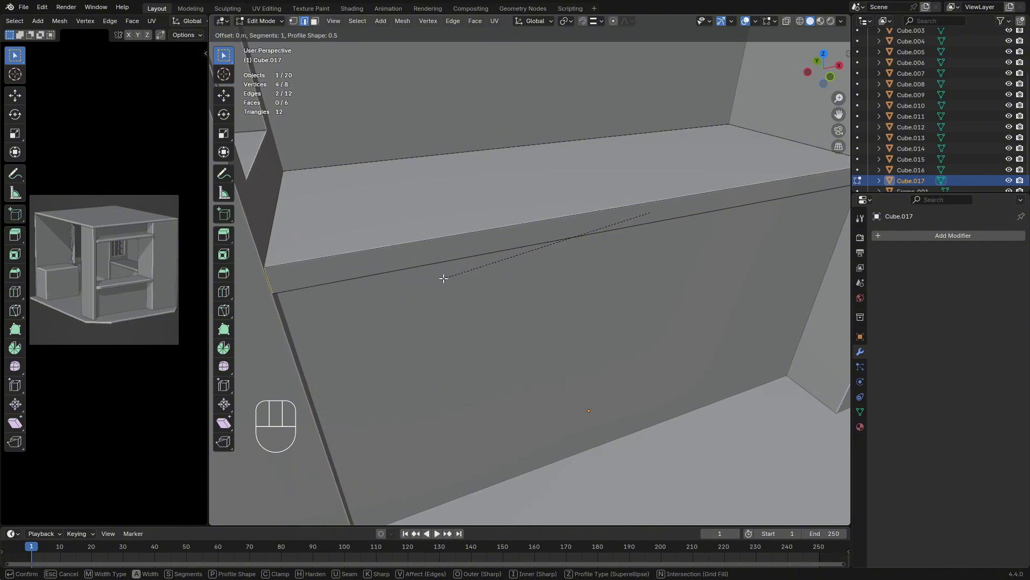
key(shift)
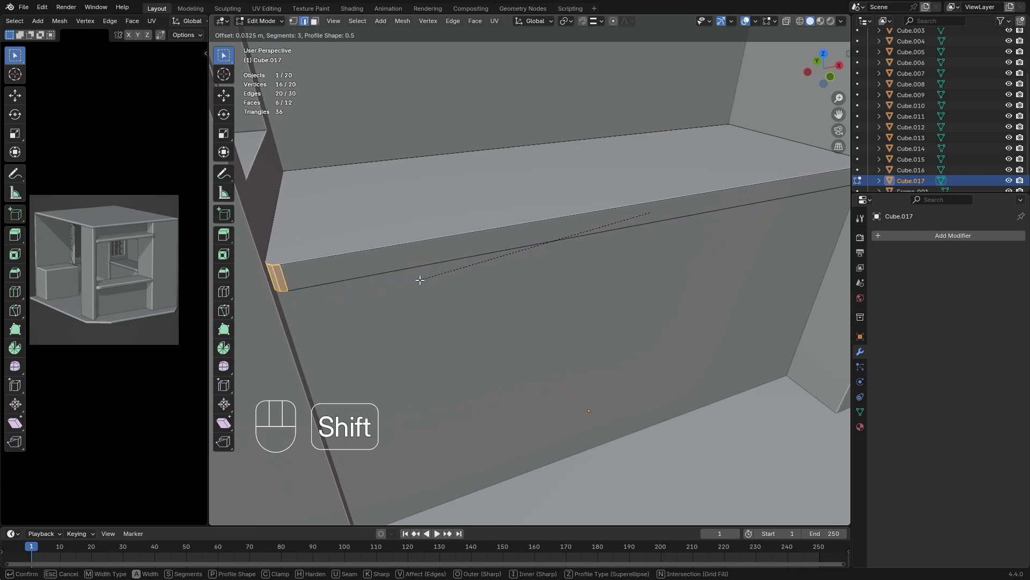
click(420, 280)
key(Tab)
Open the separate base cabinet beneath the open window sash in Edit Mode and select its top face in face selection mode
middle_drag(434, 285, 617, 283)
scroll(423, 291, down, 4)
click(325, 299)
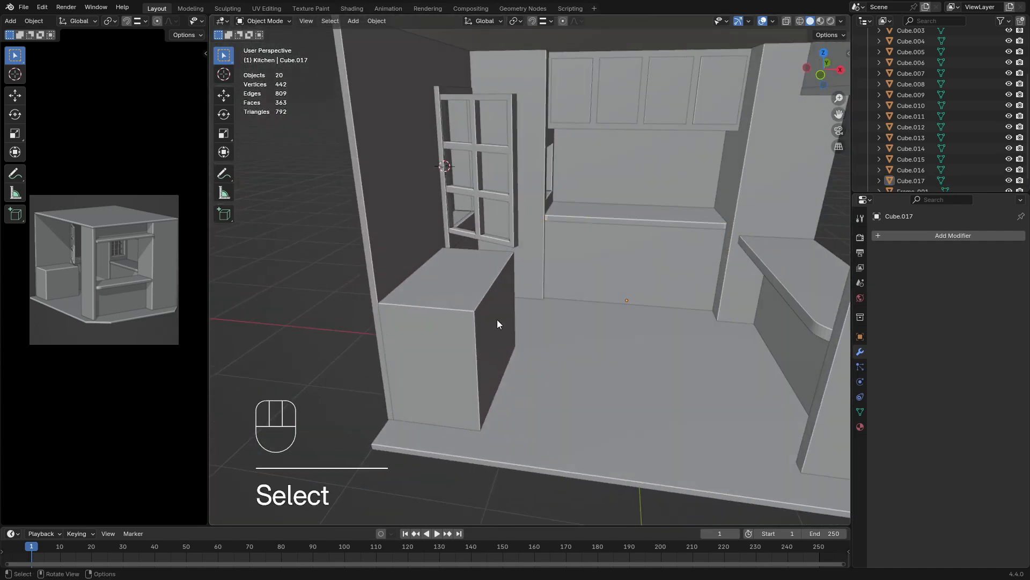
middle_drag(497, 320, 529, 347)
scroll(494, 328, up, 5)
click(546, 282)
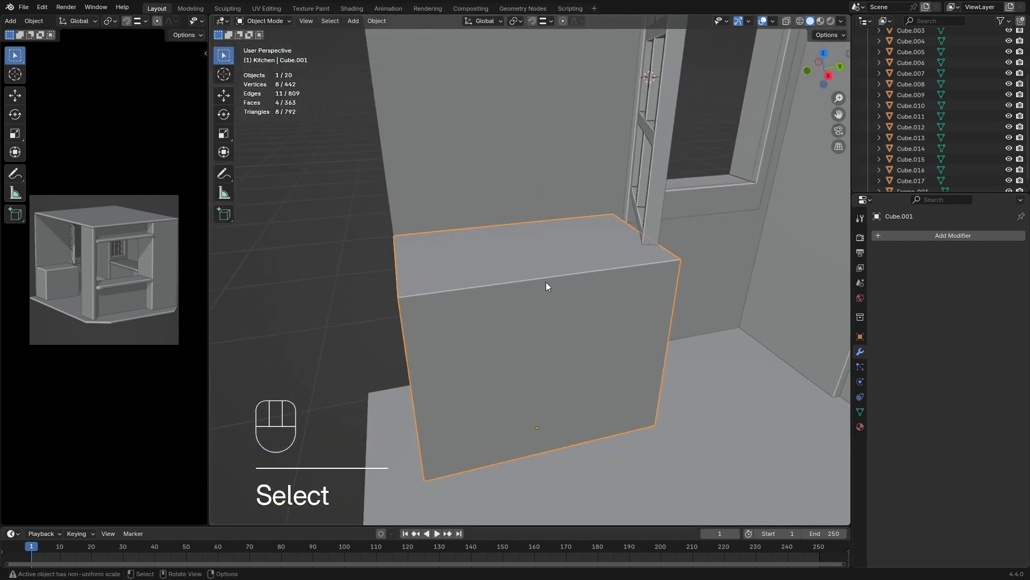
middle_drag(545, 282, 600, 277)
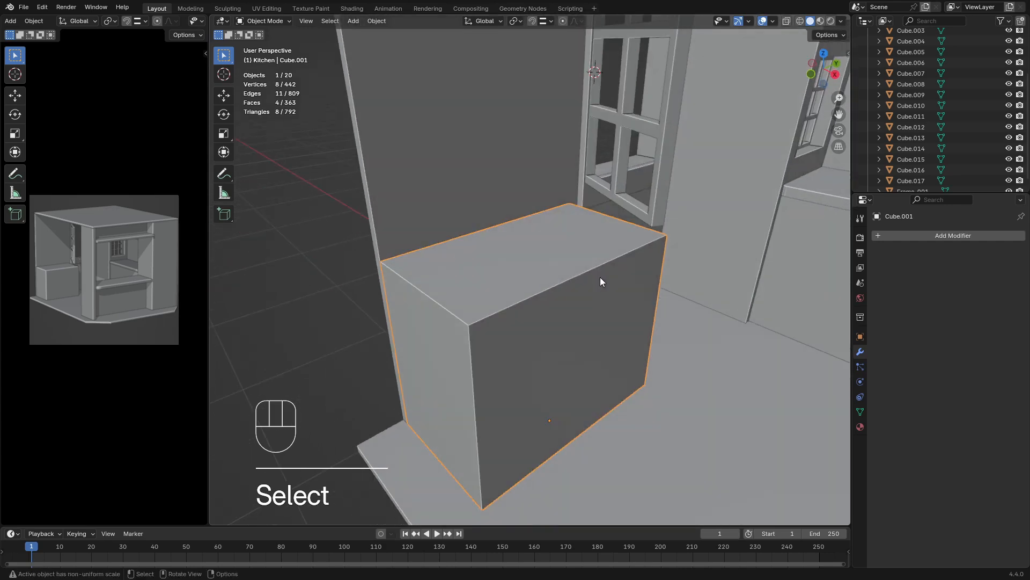
key(Tab)
click(522, 271)
key(3)
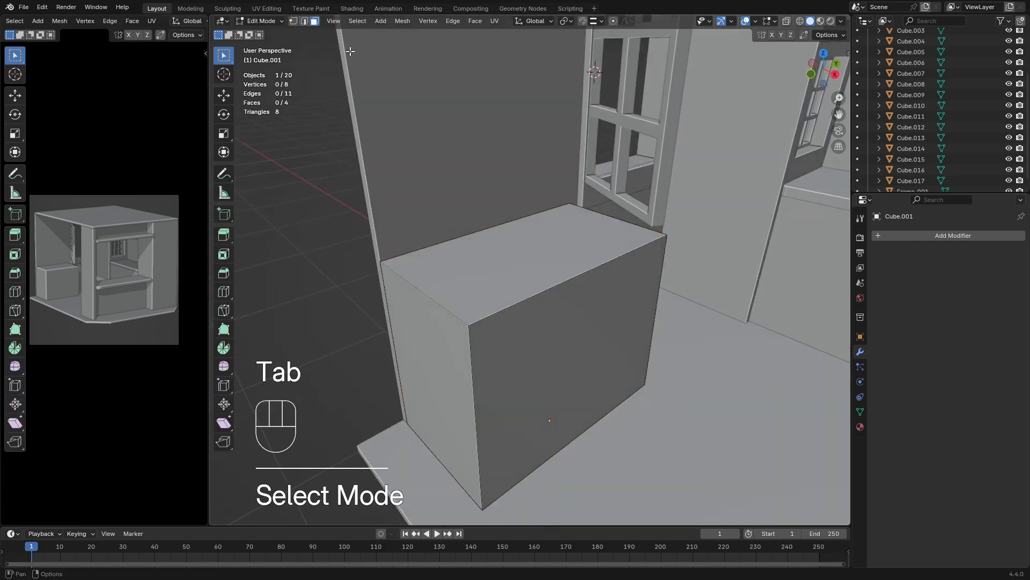
click(531, 254)
Duplicate the cabinet's top face and raise the copy about 0.071 m along Z
middle_drag(542, 290, 600, 293)
key(shift+d)
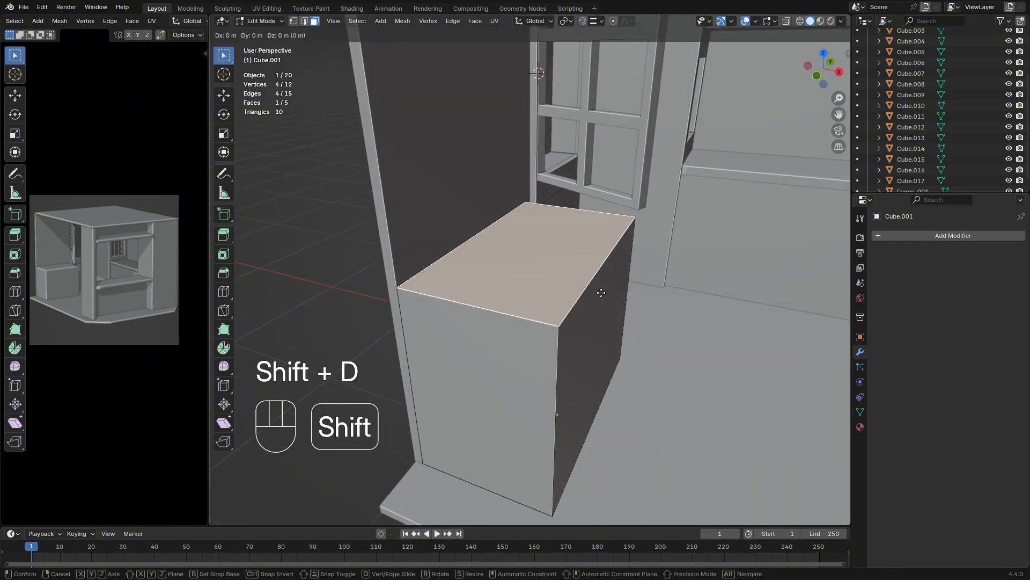
key(g)
key(z)
key(Escape)
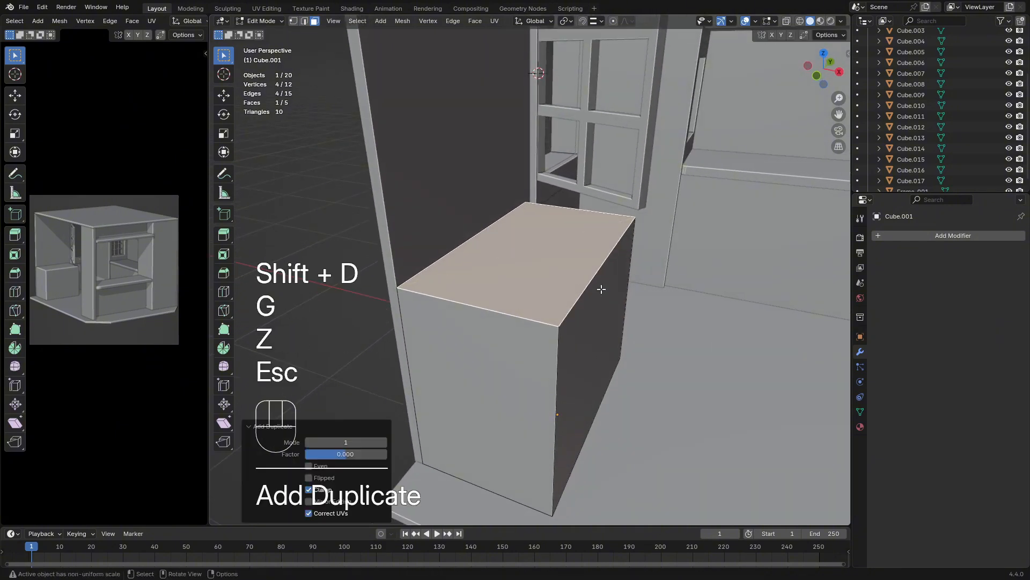
key(g)
key(z)
click(604, 277)
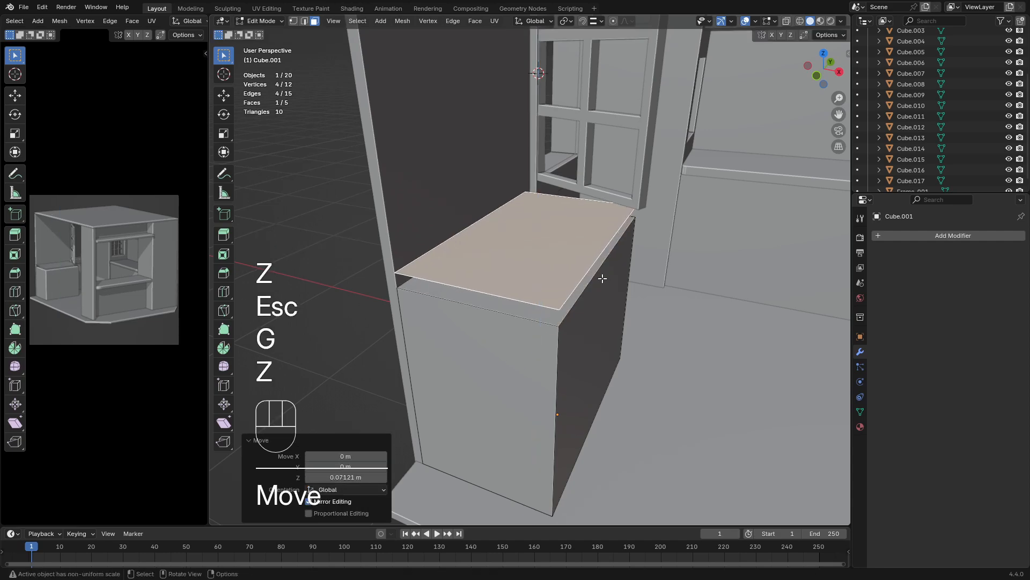
In front view with snapping enabled, lower the copied face about 0.003 m along Z to match the other countertop's top height
middle_drag(602, 278, 571, 261)
scroll(691, 305, up, 2)
key(KP_0)
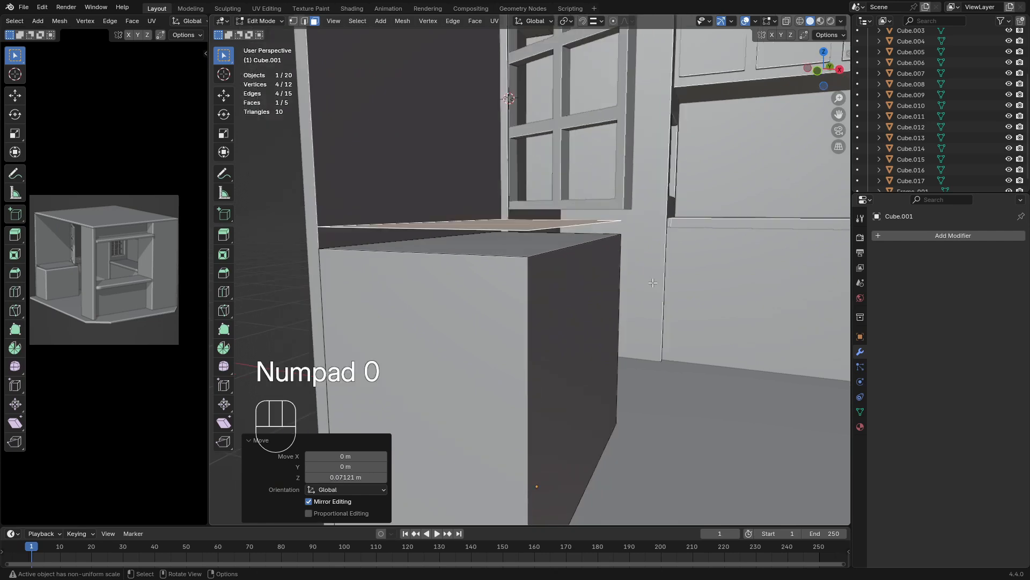
middle_drag(507, 297, 572, 296)
scroll(549, 306, up, 6)
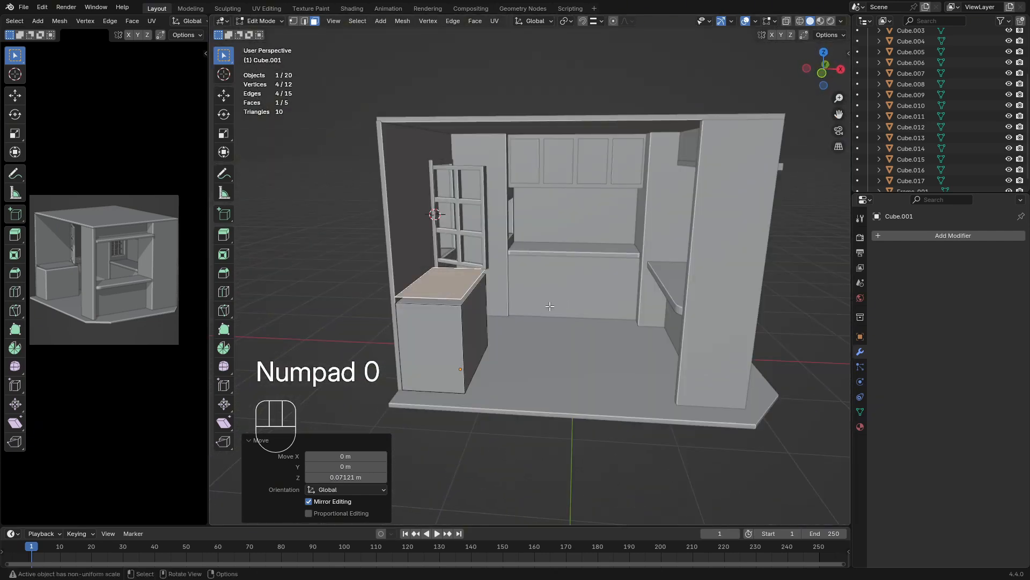
key(KP_1)
key(KP_1)
scroll(539, 294, up, 6)
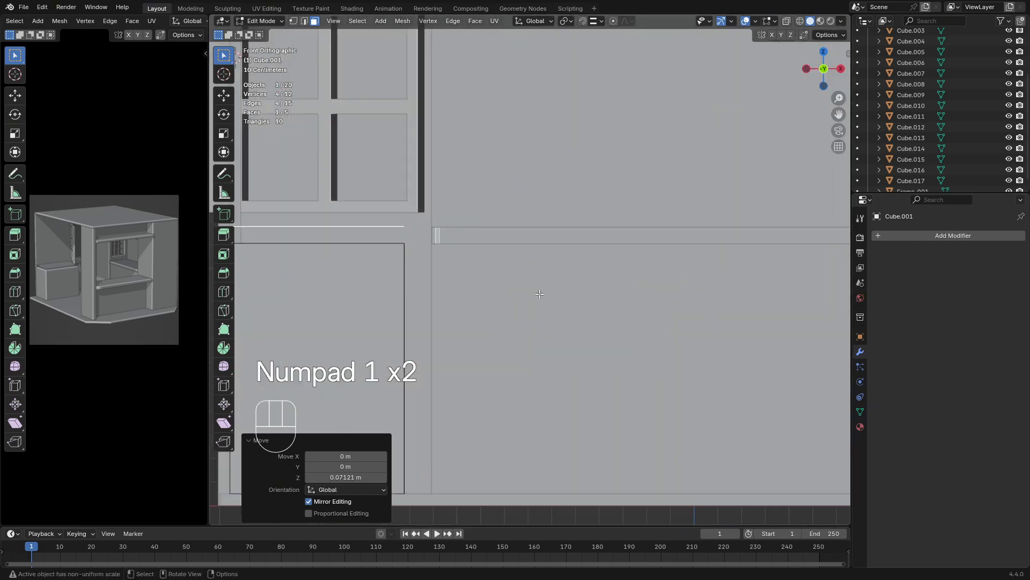
shift+middle_drag(539, 293, 529, 279)
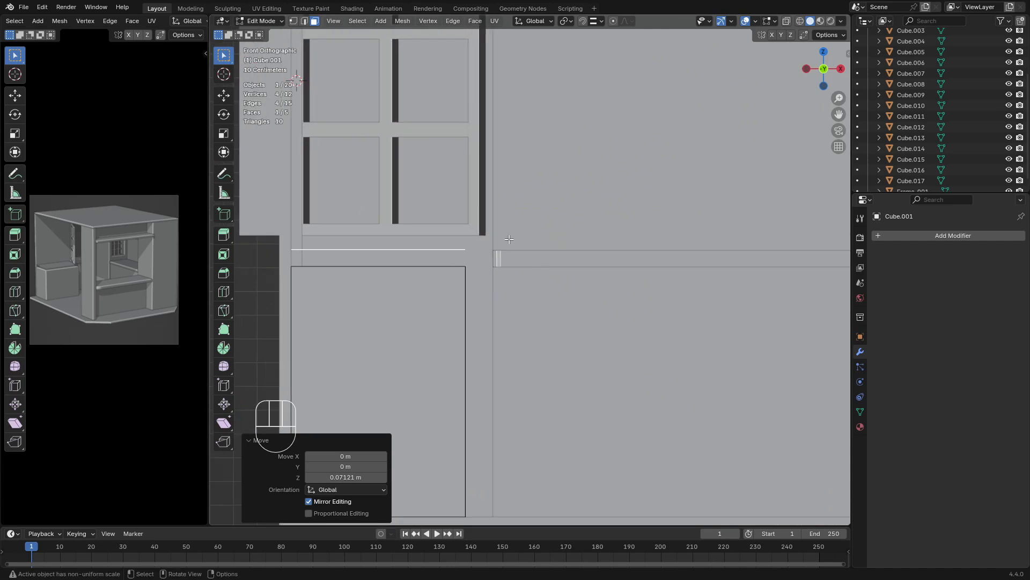
key(g)
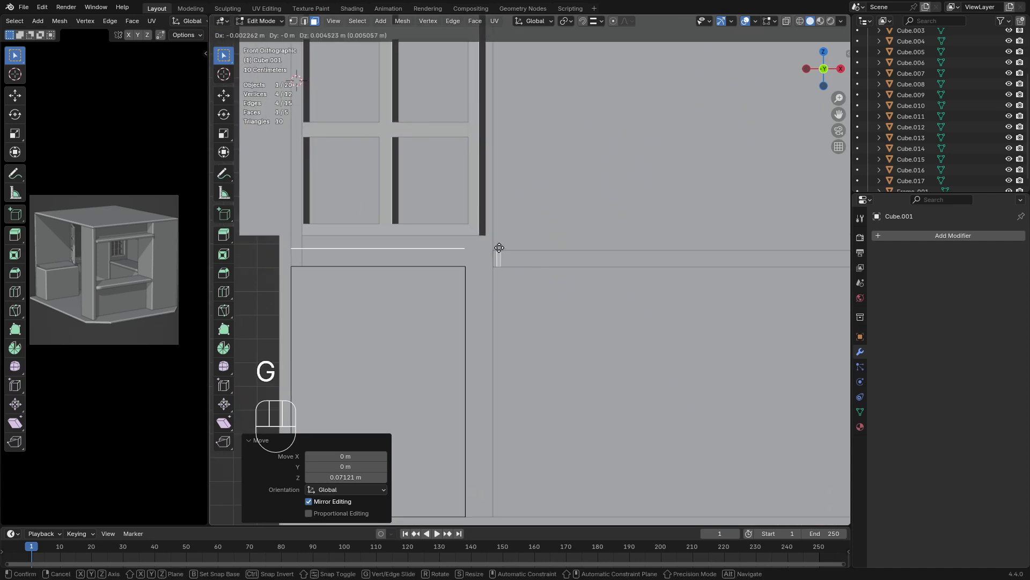
key(Escape)
click(583, 21)
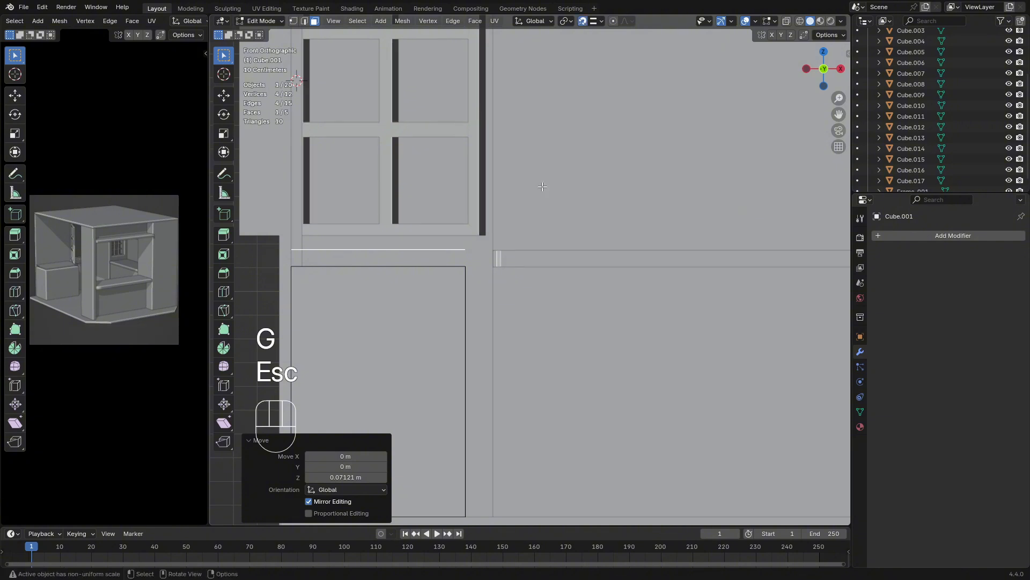
key(g)
key(z)
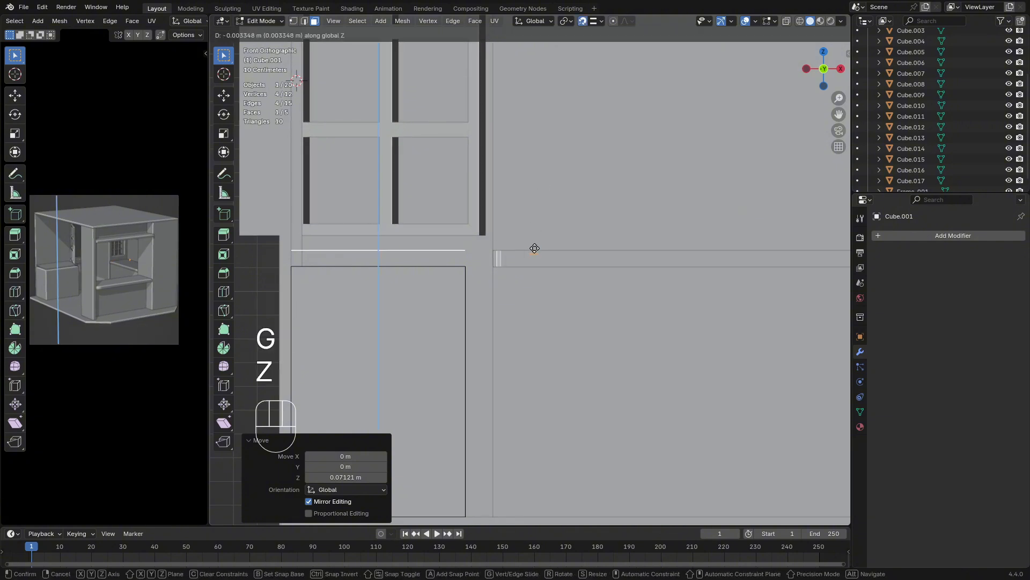
click(586, 258)
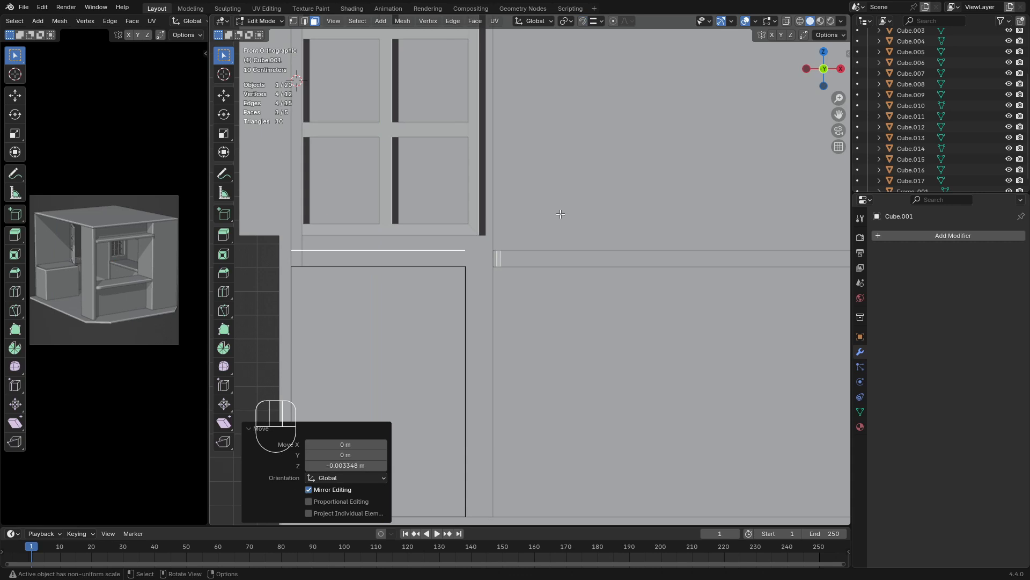
Extrude the copied face down about 0.062 m and snap its lower face about 0.006 m further along Z onto the cabinet top
key(e)
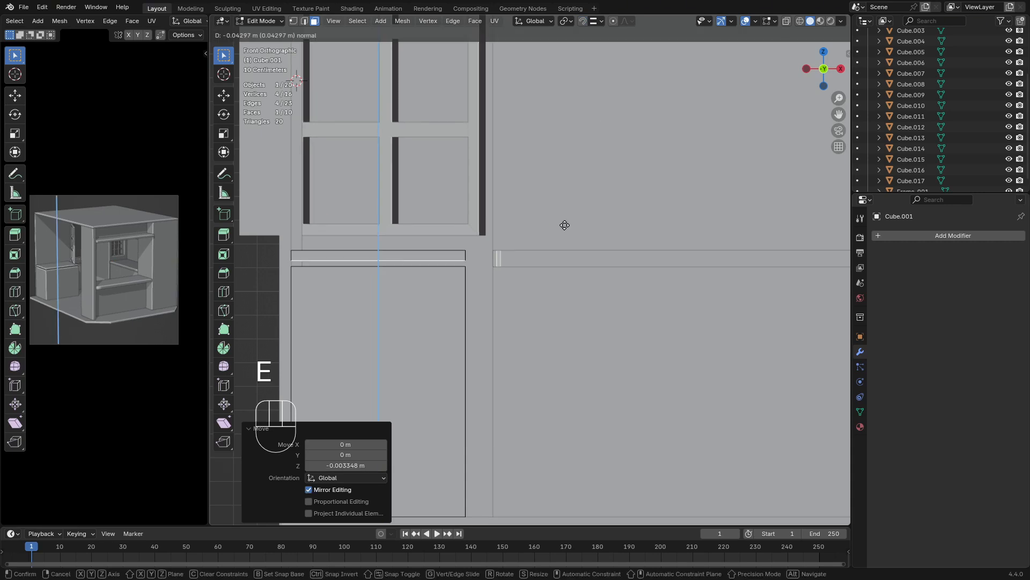
key(shift)
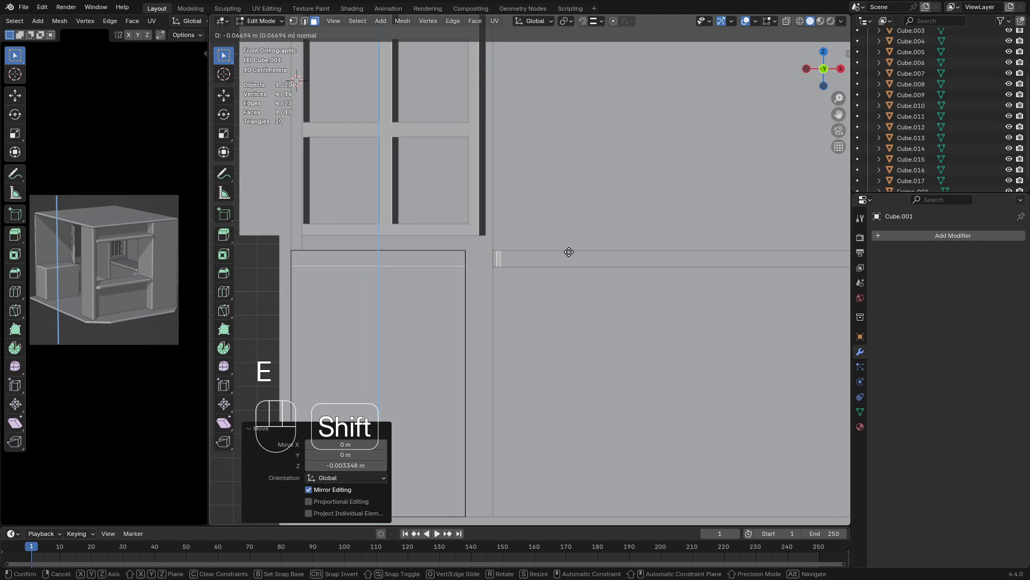
click(568, 239)
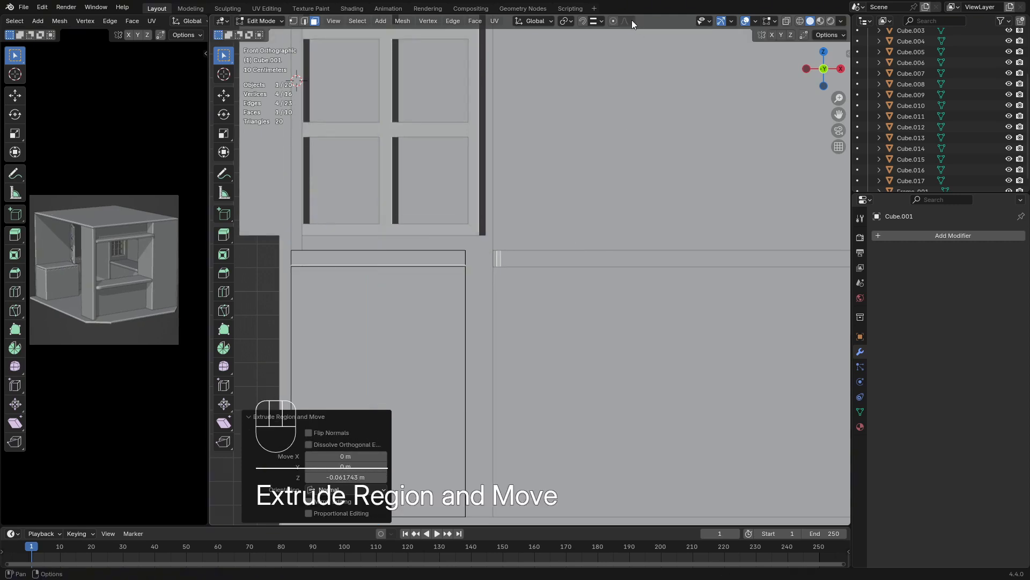
click(583, 22)
key(g)
key(z)
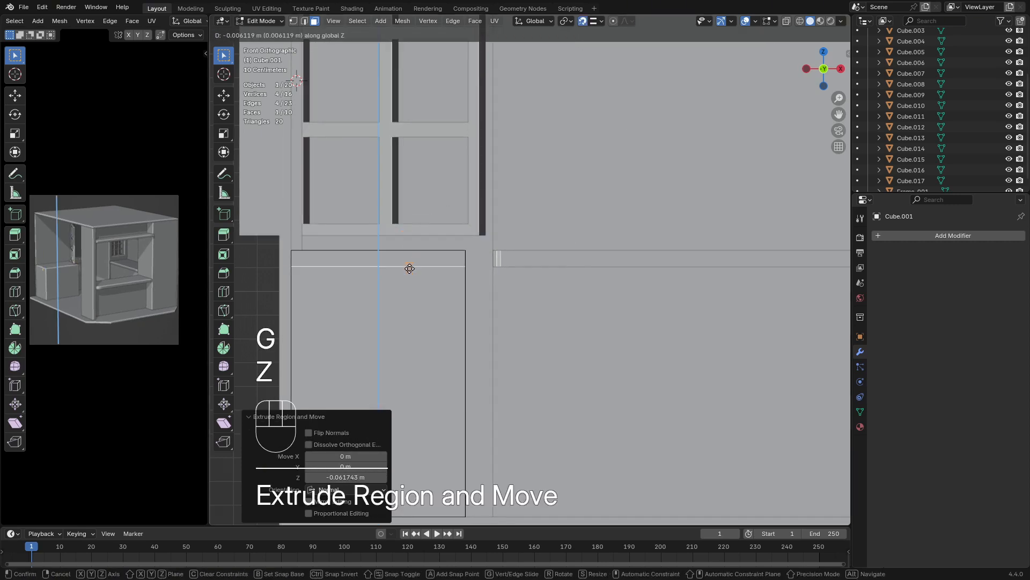
click(411, 269)
Return to a perspective view of the cabinet with its new countertop block and reopen it in Edit Mode
key(Tab)
key(grave)
middle_drag(495, 275, 581, 240)
click(401, 264)
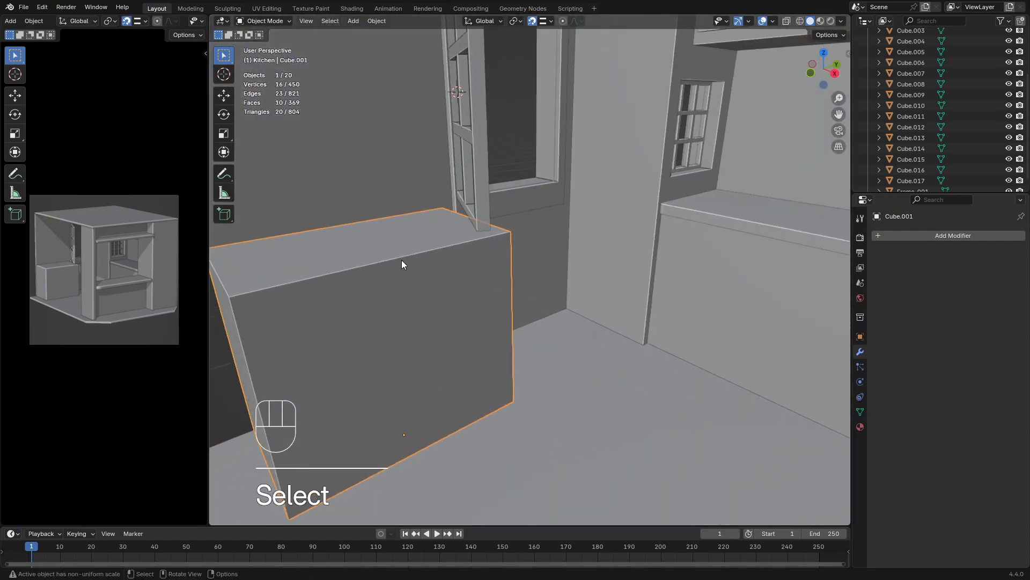
middle_drag(402, 260, 489, 242)
key(Tab)
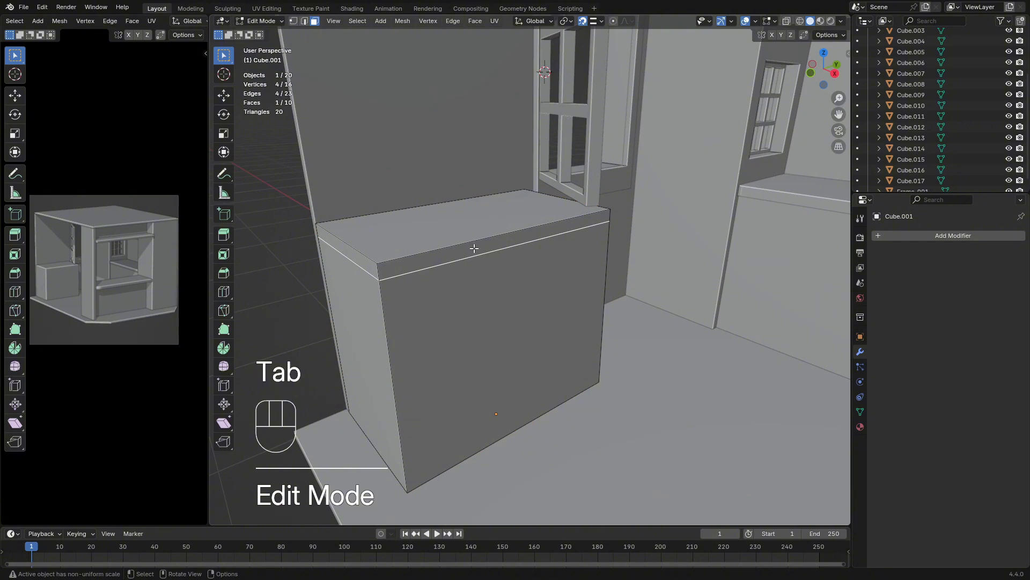
Grow the selection to the whole countertop block and separate it from the cabinet into its own object
key(ctrl)
key(ctrl+KP_Add)
key(ctrl+KP_Add)
key(ctrl+KP_Add)
key(ctrl+KP_Add)
key(ctrl+KP_Add)
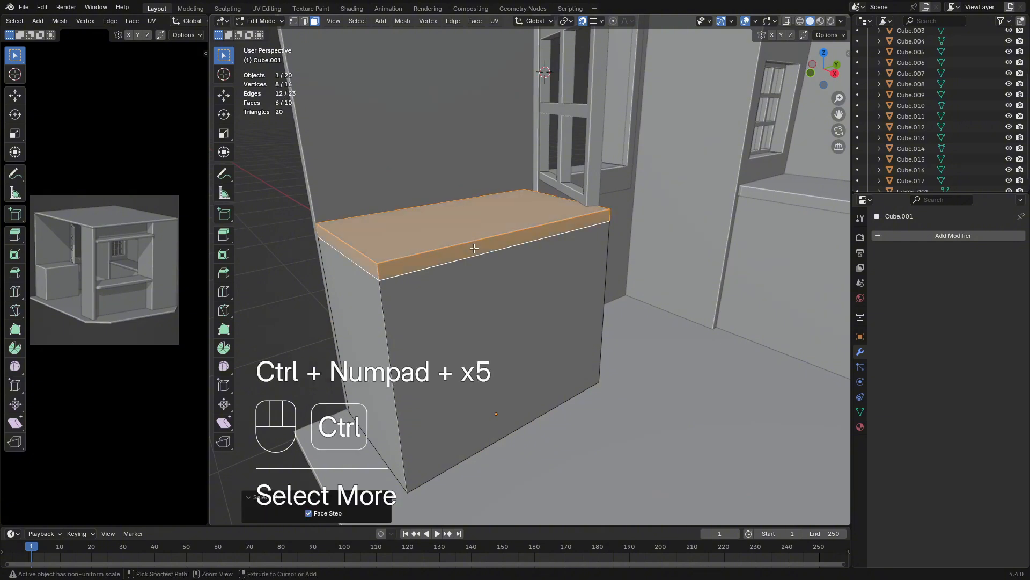
key(ctrl+KP_Add)
key(ctrl+KP_Add)
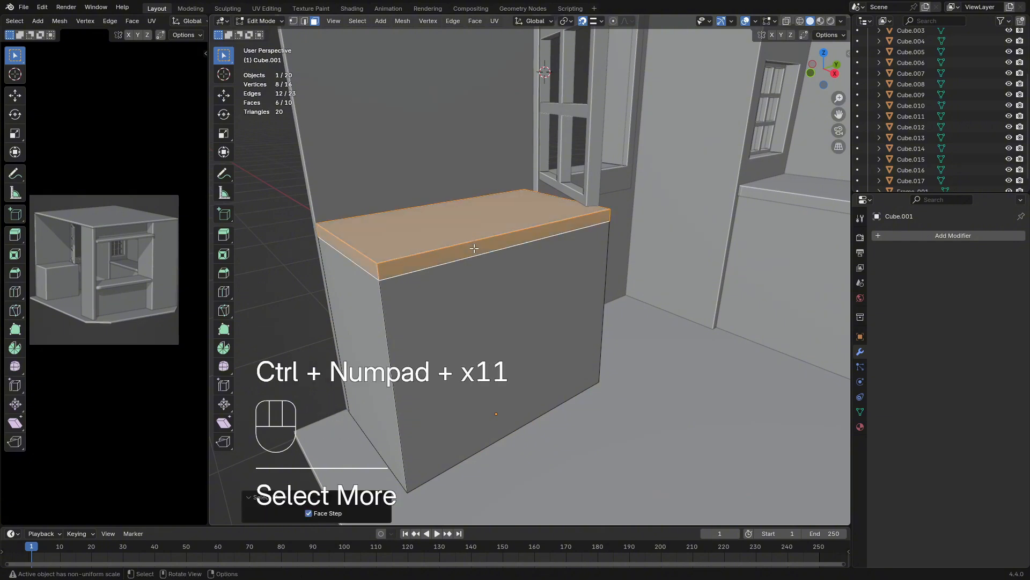
key(p)
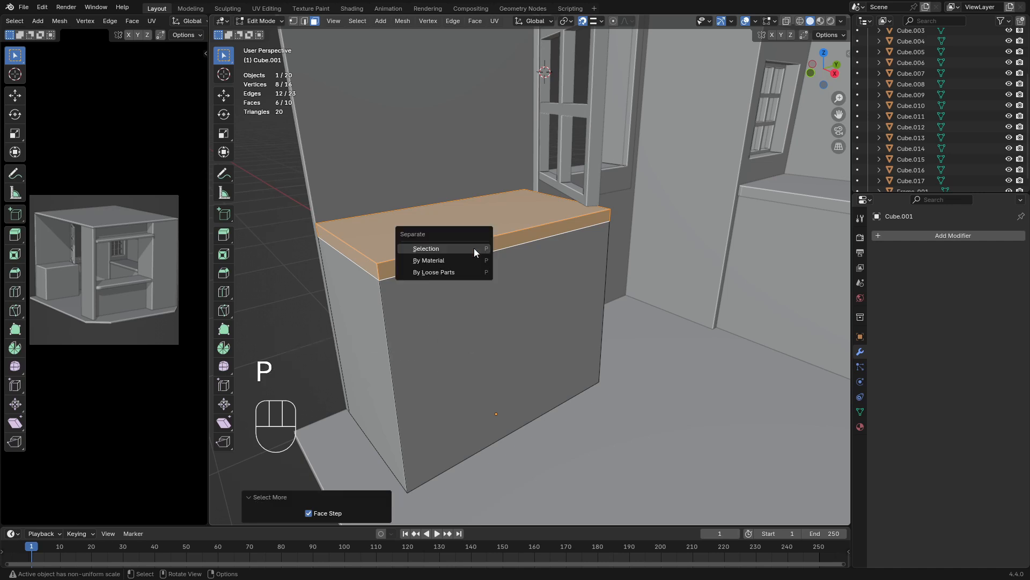
click(474, 248)
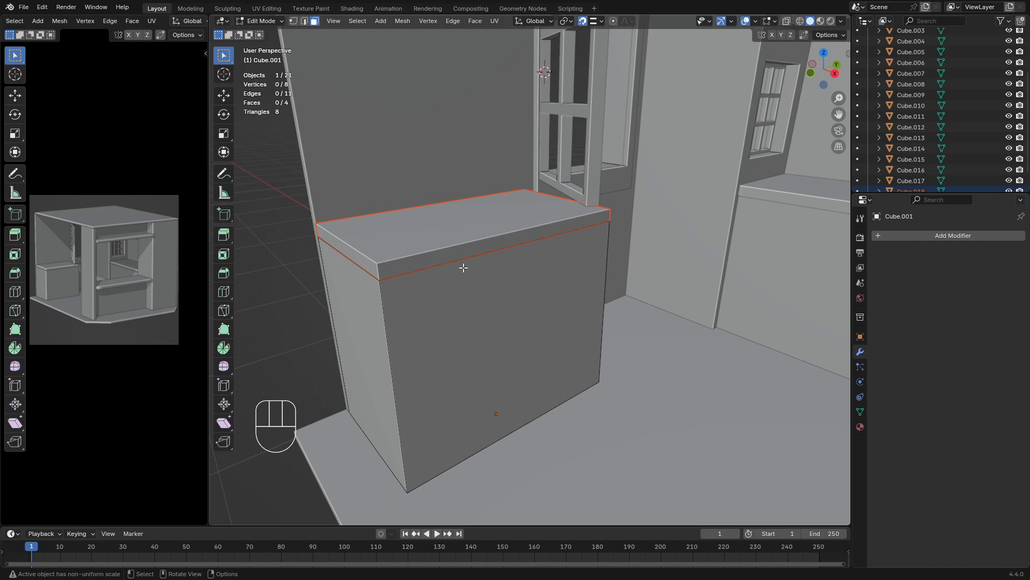
middle_drag(374, 166, 437, 231)
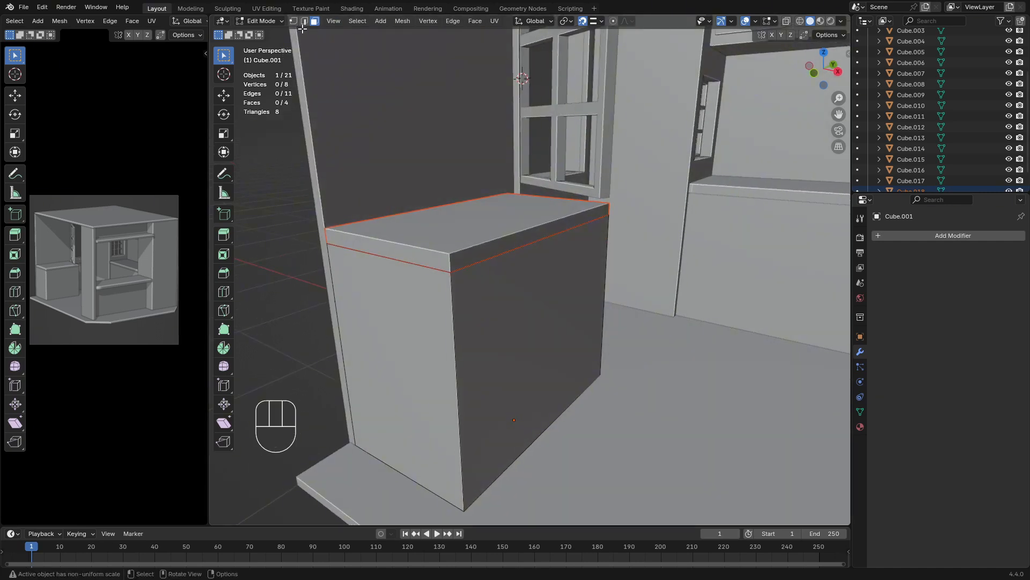
key(2)
click(522, 254)
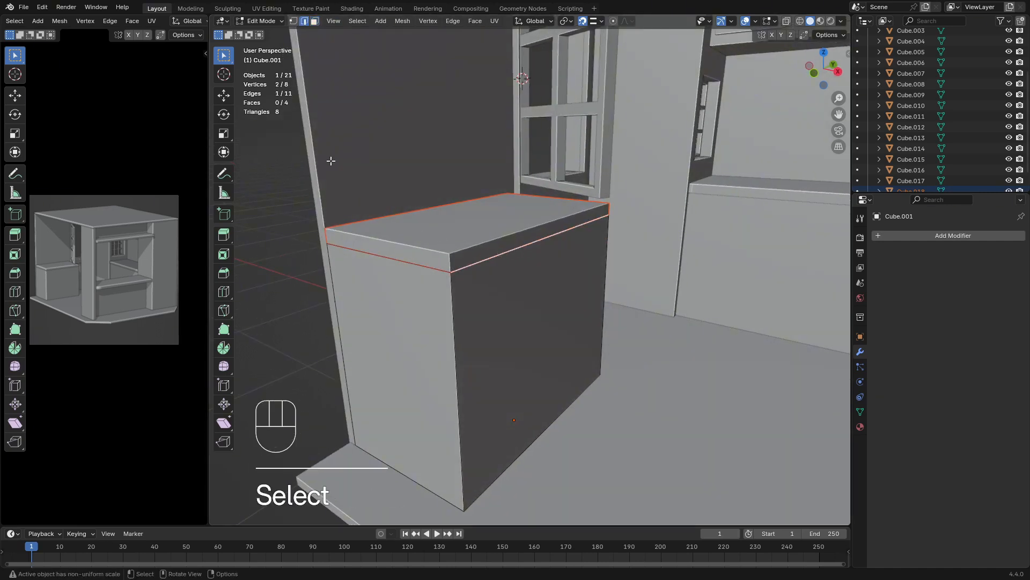
middle_drag(445, 195, 403, 213)
middle_drag(567, 222, 514, 214)
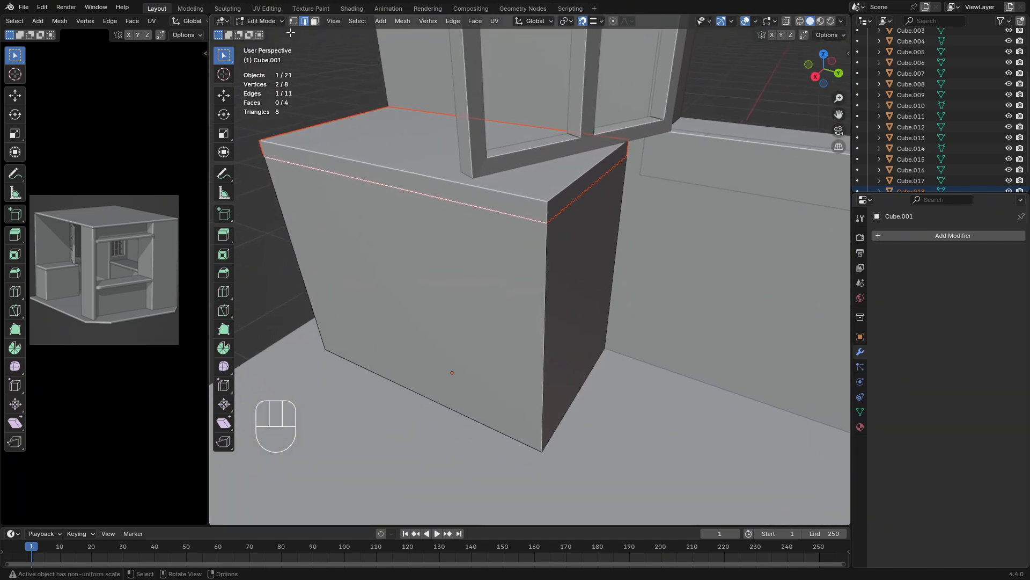
click(545, 210)
click(316, 21)
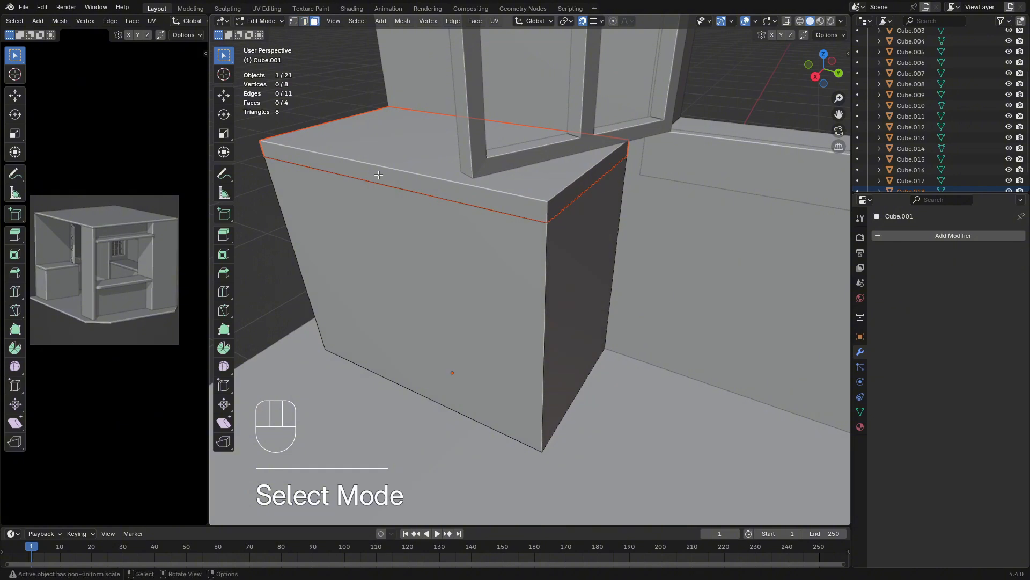
click(387, 181)
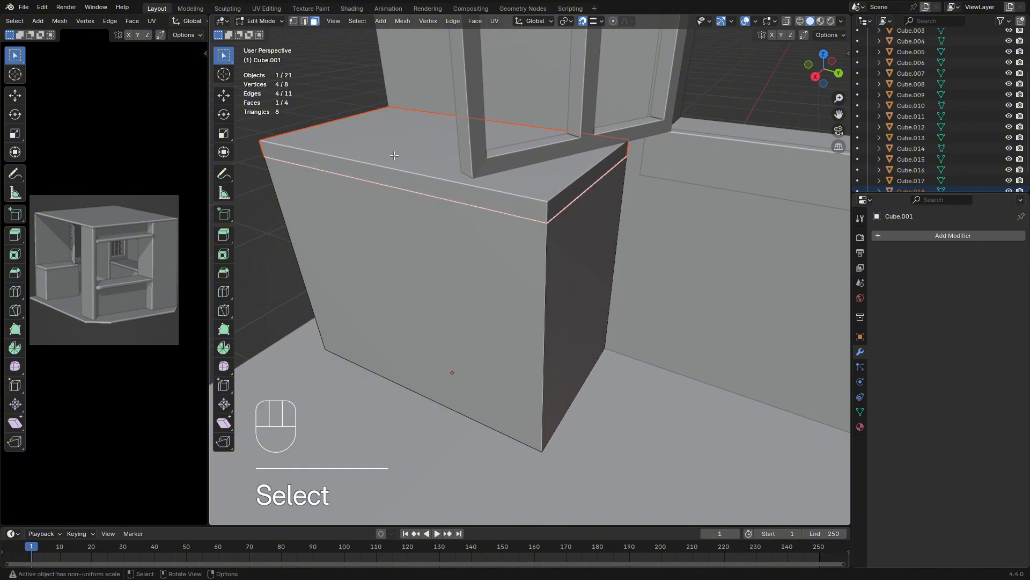
Switch editing to the separated countertop and move its long front face about 0.046 m outward along X
key(Tab)
click(394, 160)
key(Tab)
click(382, 171)
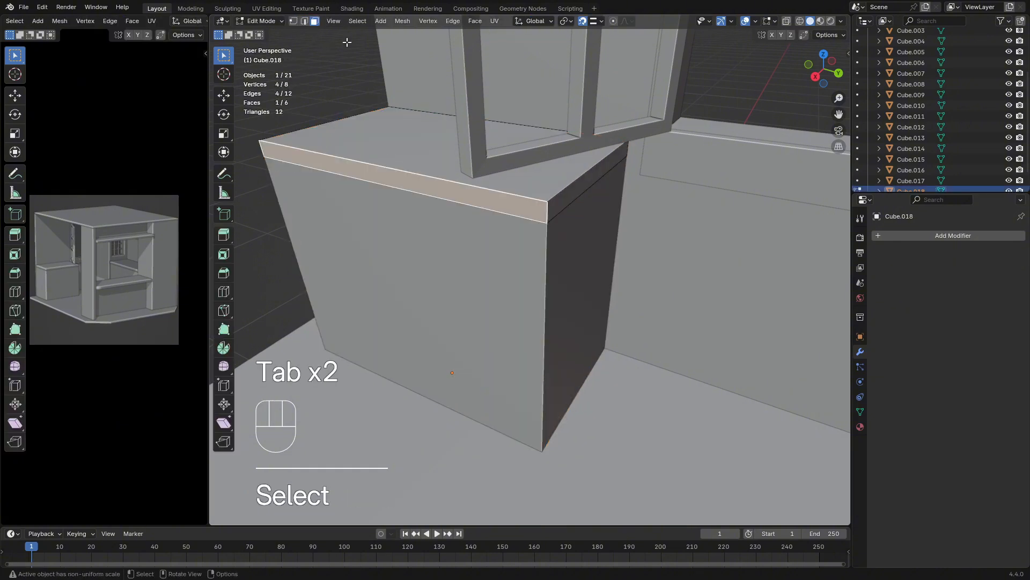
key(g)
key(y)
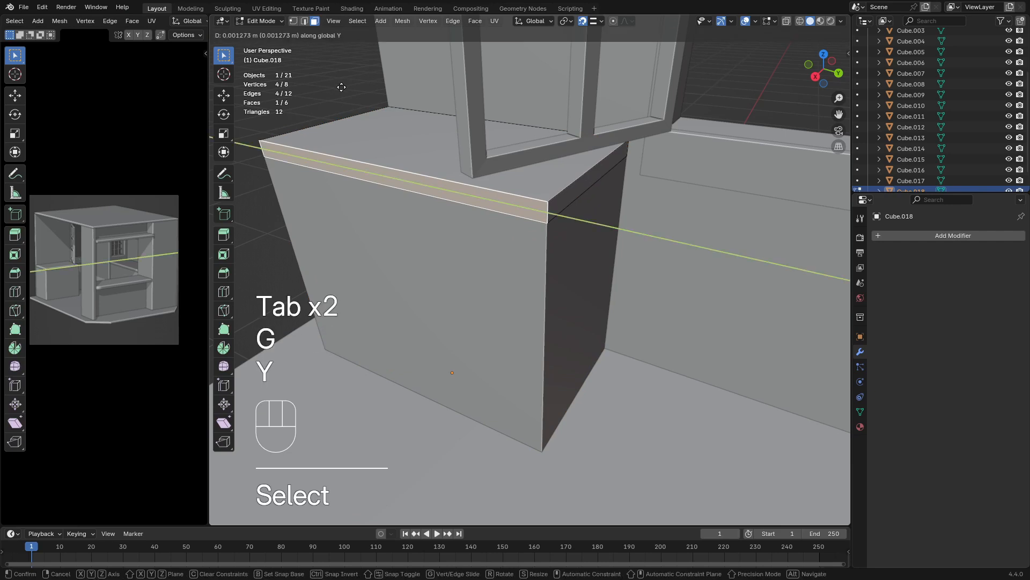
key(z)
key(y)
key(x)
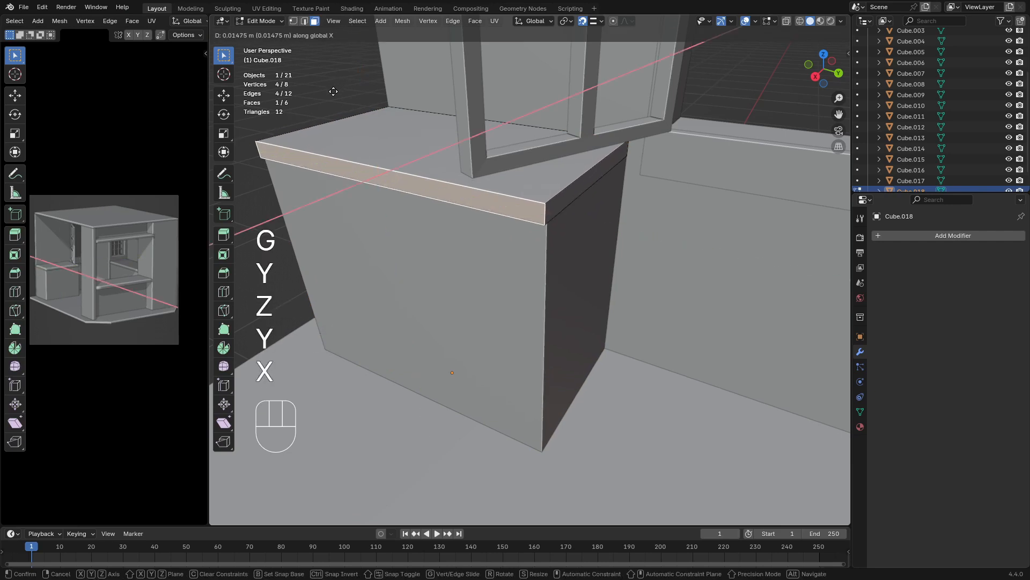
key(shift)
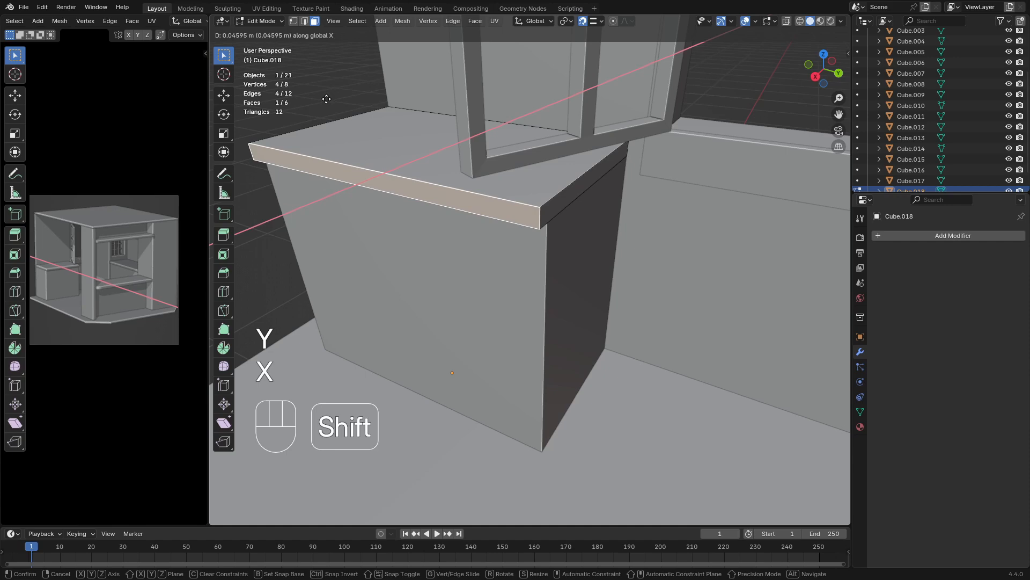
click(327, 99)
Return the countertop to Object Mode and apply its rotation and scale
middle_drag(326, 99, 506, 140)
middle_drag(496, 182, 476, 225)
scroll(491, 202, up, 3)
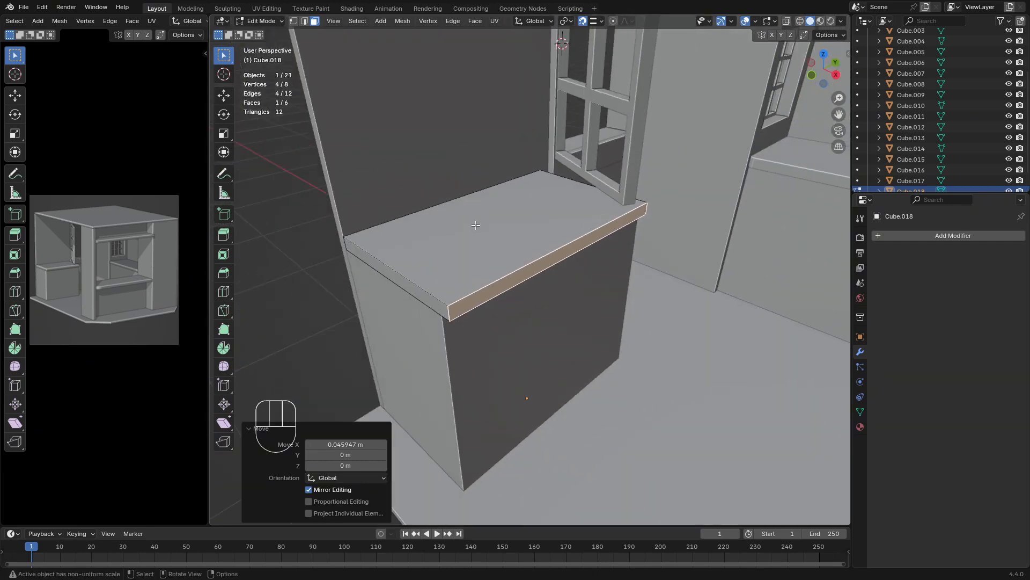
key(Tab)
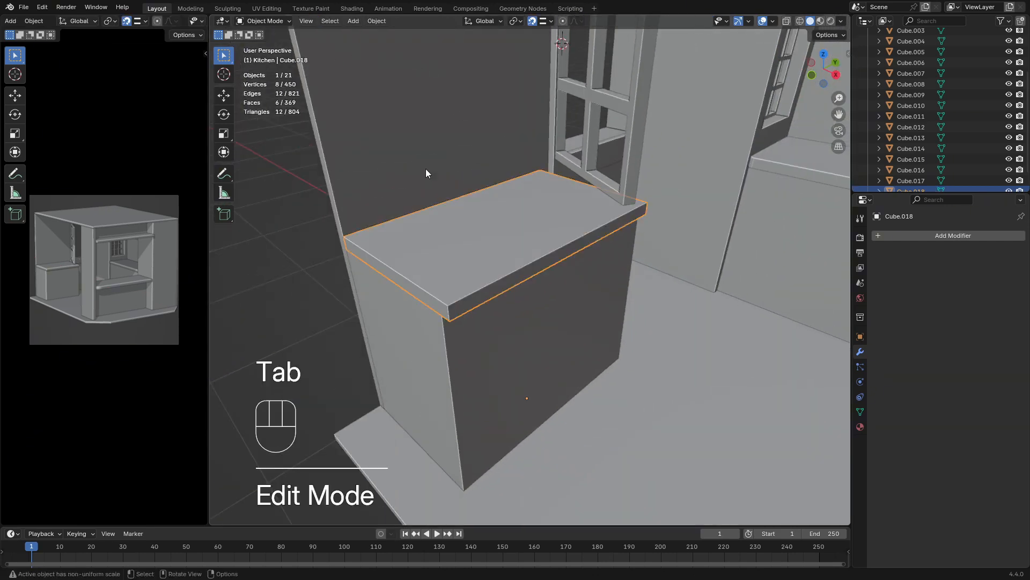
key(ctrl+a)
click(465, 233)
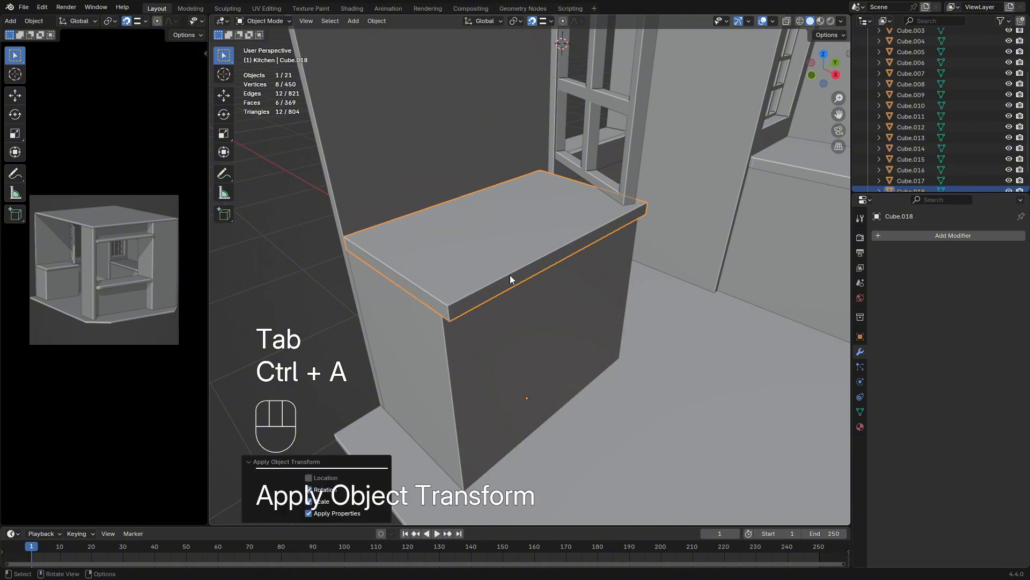
Bevel the countertop's two vertical front corner edges by about 0.039 m with 3 segments, and return to Object Mode
key(Tab)
click(305, 21)
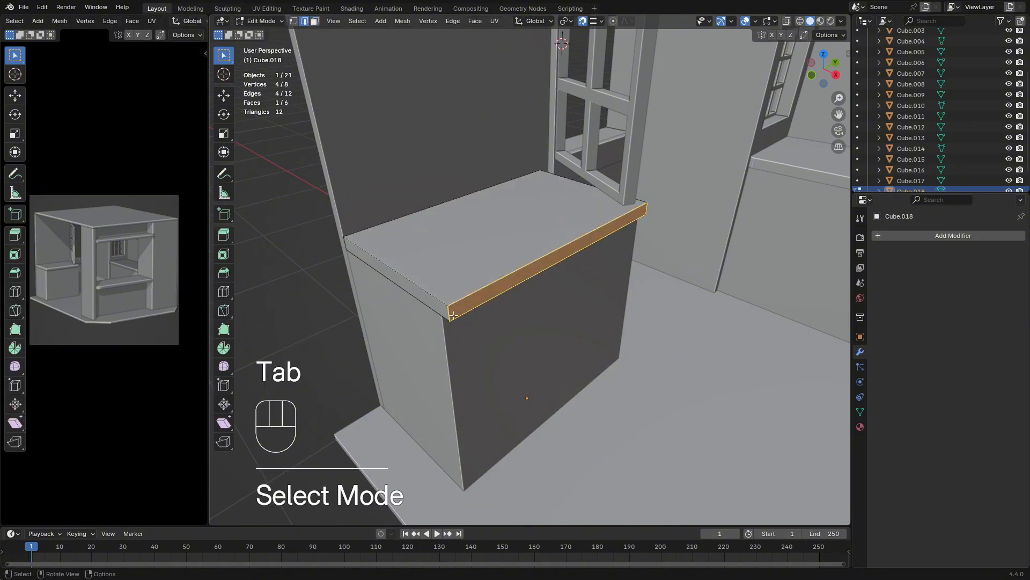
click(535, 306)
middle_drag(535, 305, 596, 256)
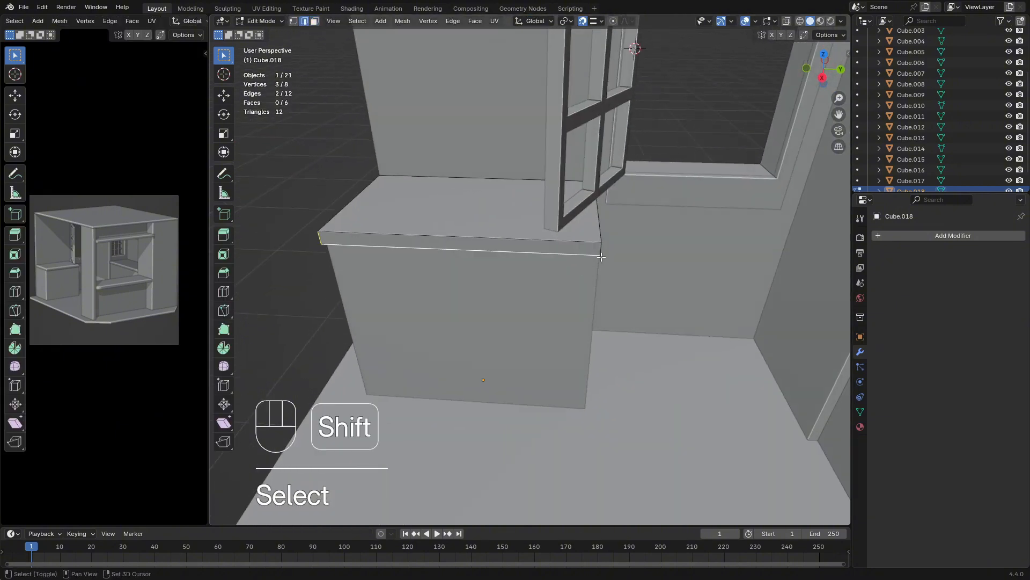
shift+click(600, 248)
ctrl+drag(580, 244, 547, 282)
middle_drag(543, 292, 630, 272)
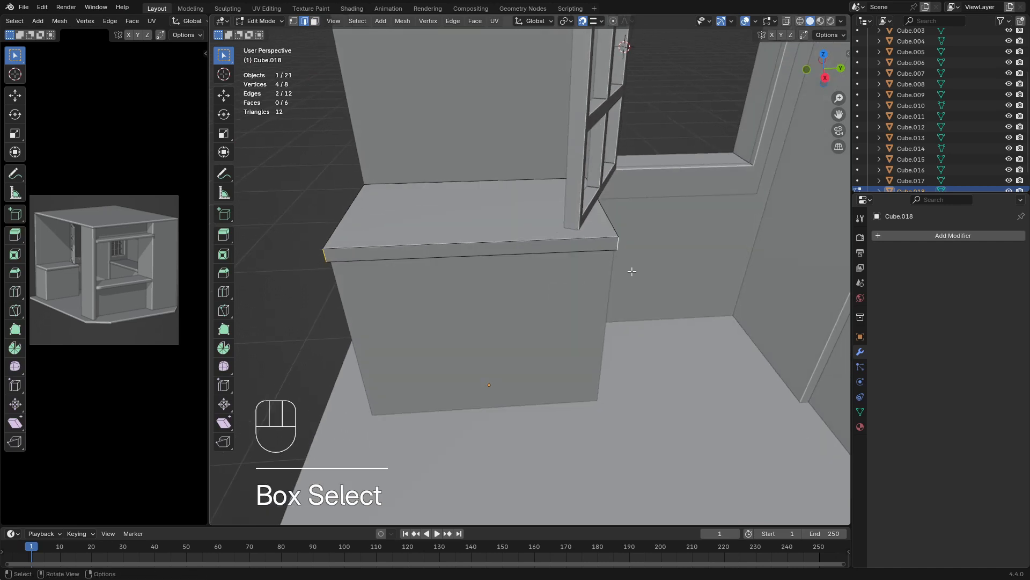
key(ctrl+b)
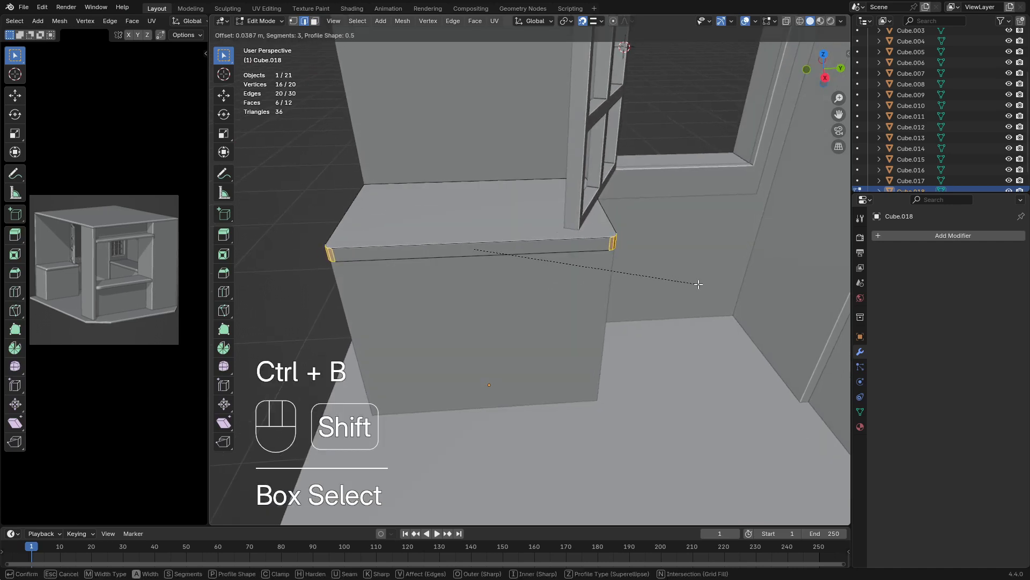
click(694, 280)
key(Tab)
Examine the bevelled countertop and its base cabinet in relation to the rest of the kitchen
middle_drag(617, 301, 665, 293)
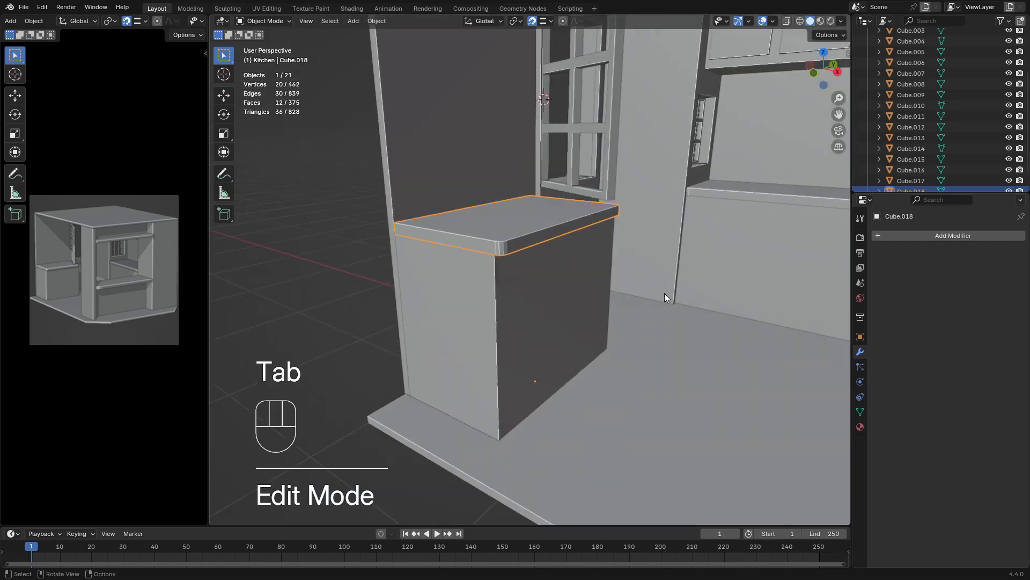
scroll(664, 293, down, 2)
click(353, 313)
middle_drag(411, 332, 498, 353)
shift+middle_drag(600, 350, 561, 337)
middle_drag(561, 337, 502, 343)
shift+middle_drag(501, 343, 474, 339)
middle_drag(542, 340, 556, 298)
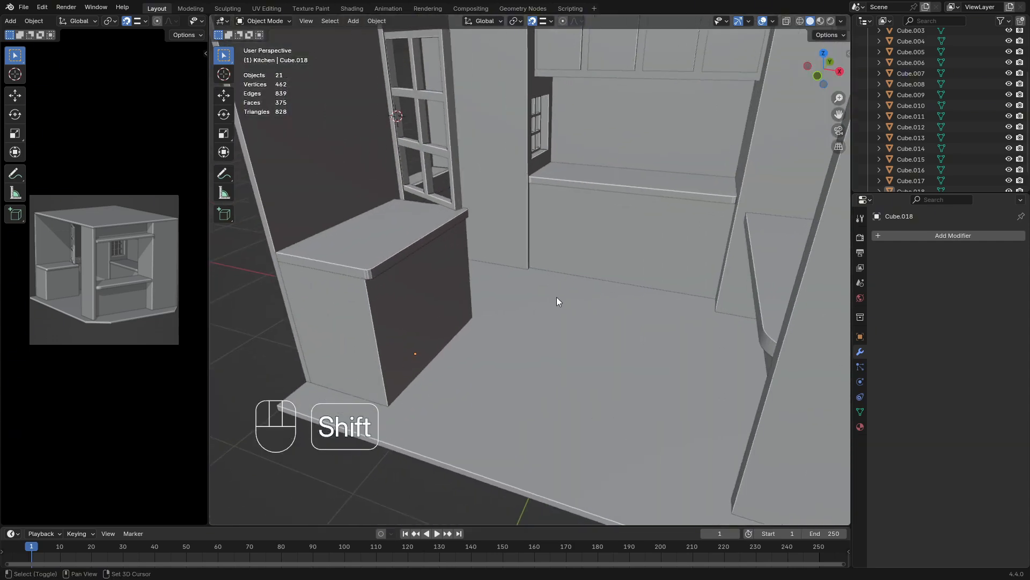
middle_drag(444, 299, 434, 289)
shift+middle_drag(434, 289, 520, 295)
Select the base cabinet under the new countertop and open it in Edit Mode
click(507, 331)
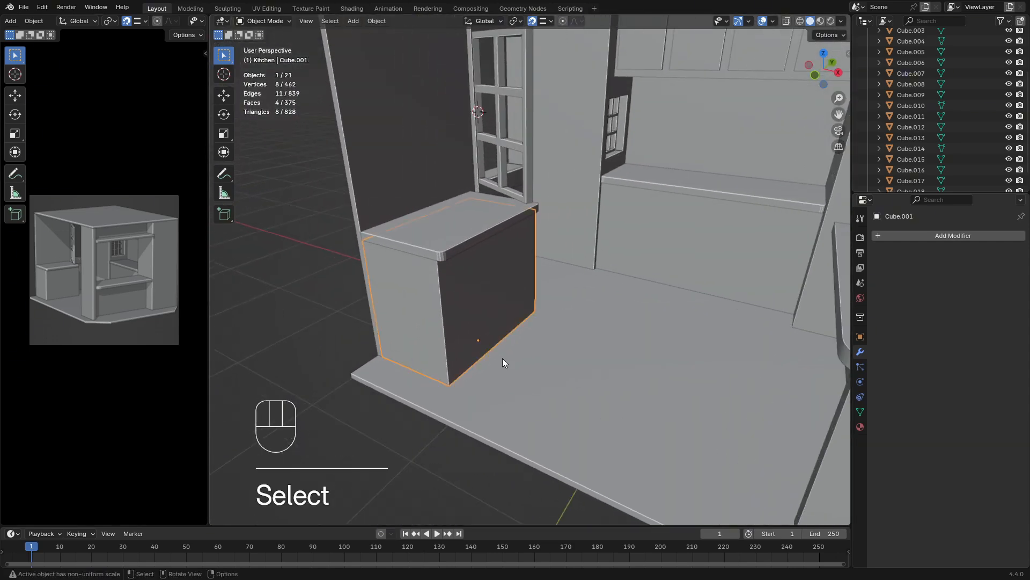
middle_drag(502, 359, 469, 334)
scroll(470, 332, up, 3)
shift+middle_drag(471, 331, 491, 321)
key(Tab)
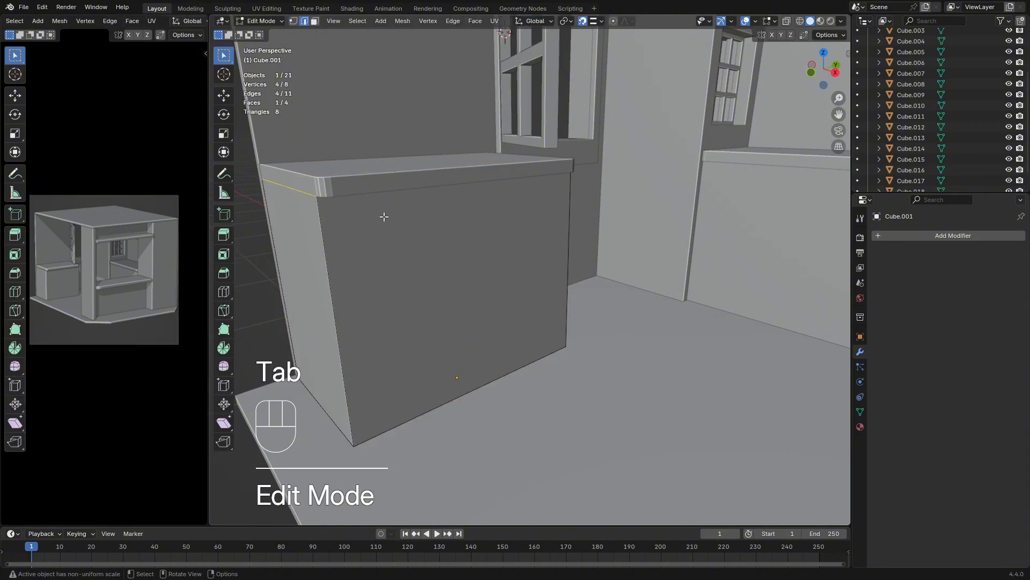
click(312, 8)
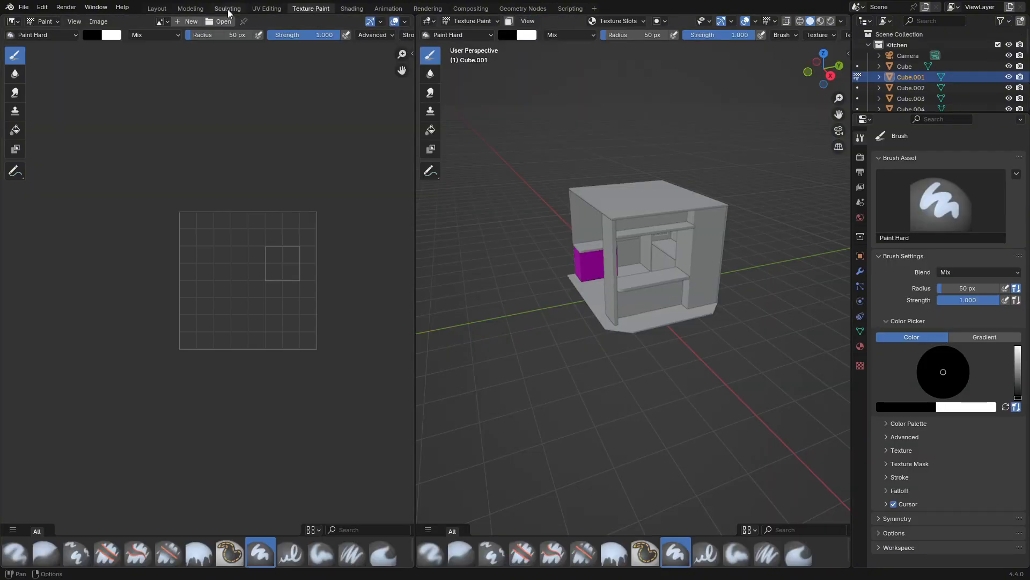
click(157, 9)
click(341, 204)
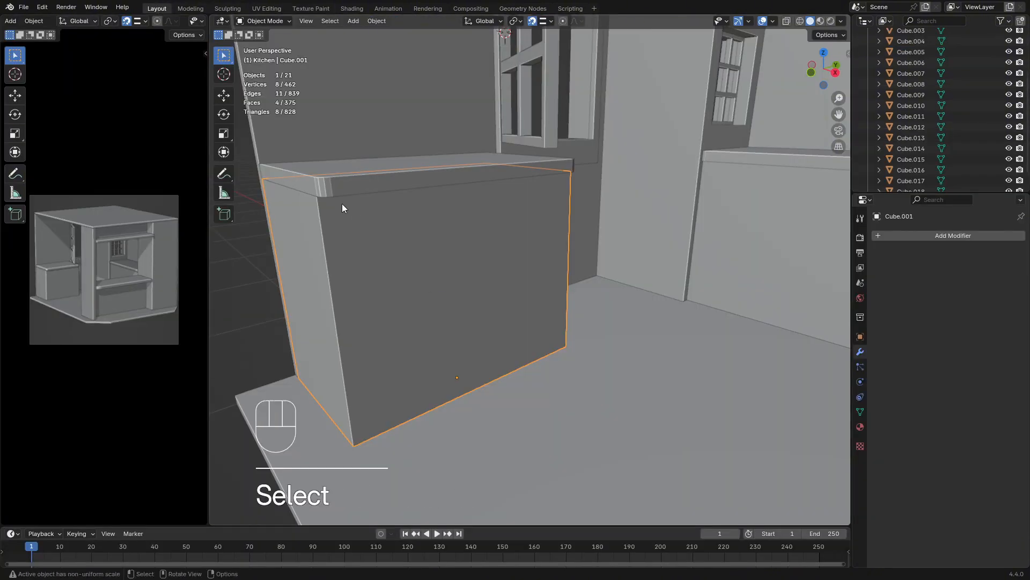
In Edit Mode, duplicate the cabinet's front face about 0.181 m outward along X and separate the copy into its own object
key(Tab)
click(395, 245)
key(3)
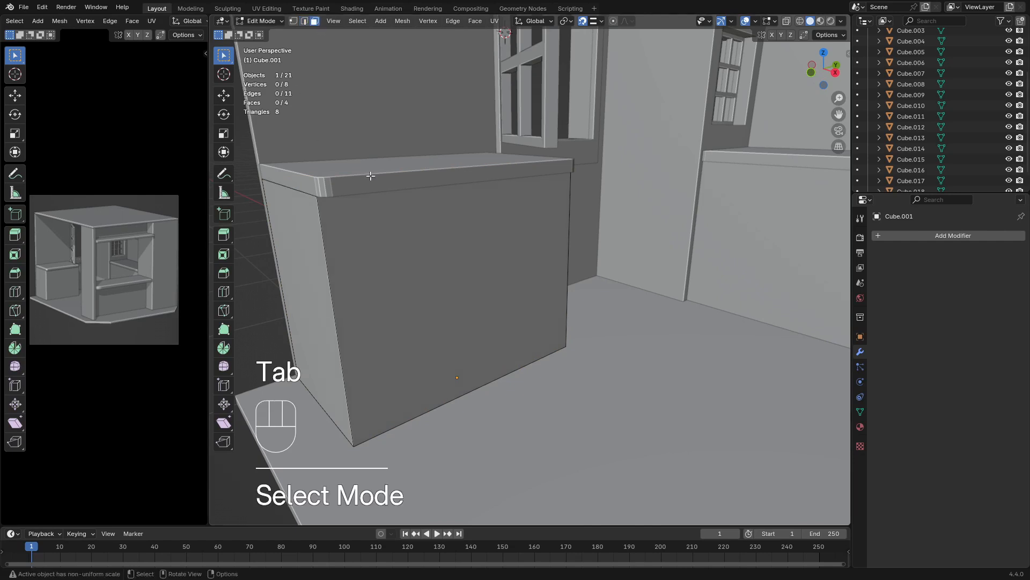
click(421, 326)
middle_drag(457, 340, 472, 341)
key(shift+d)
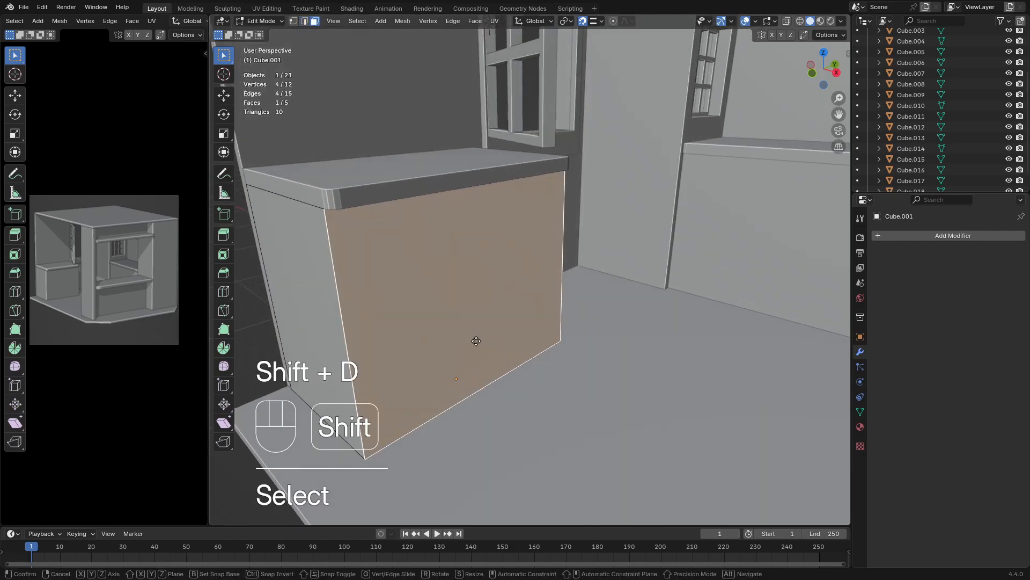
key(x)
click(502, 355)
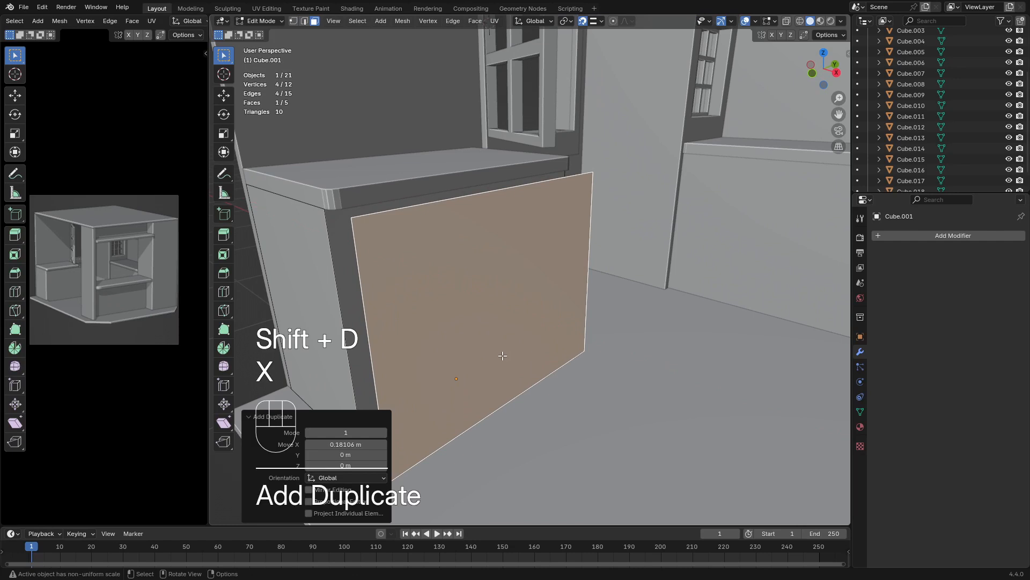
key(p)
click(498, 351)
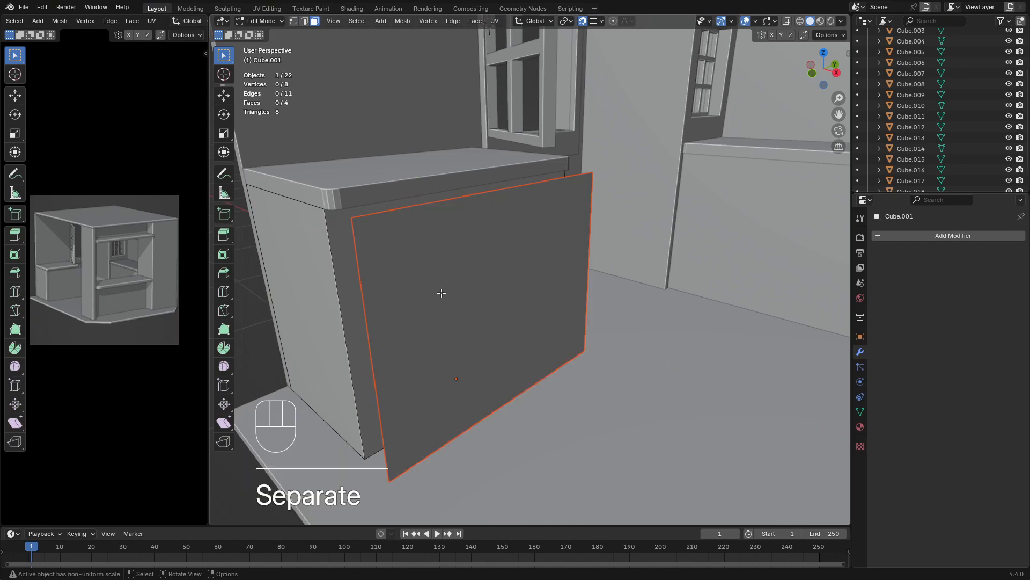
middle_drag(536, 234, 477, 230)
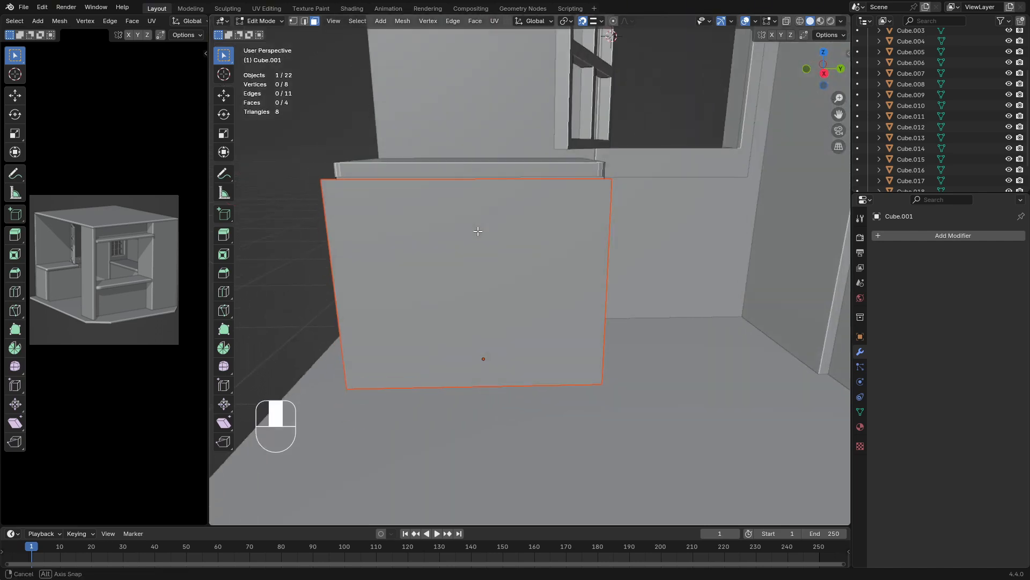
key(s)
key(x)
click(410, 256)
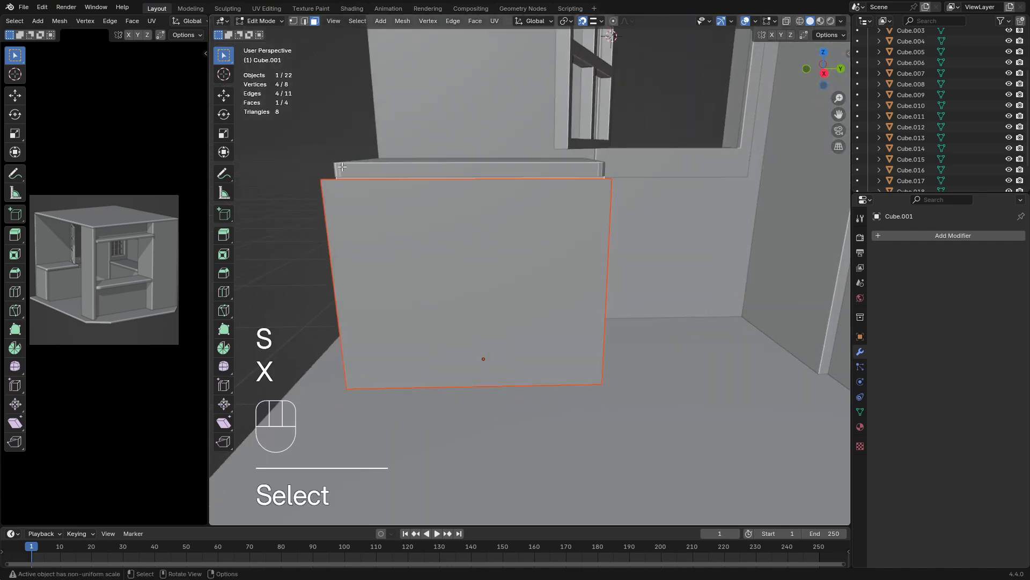
Make the separated front panel the only selected object in Object Mode
key(Tab)
key(grave)
middle_drag(379, 211, 462, 237)
scroll(463, 237, down, 2)
key(Tab)
scroll(462, 237, down, 1)
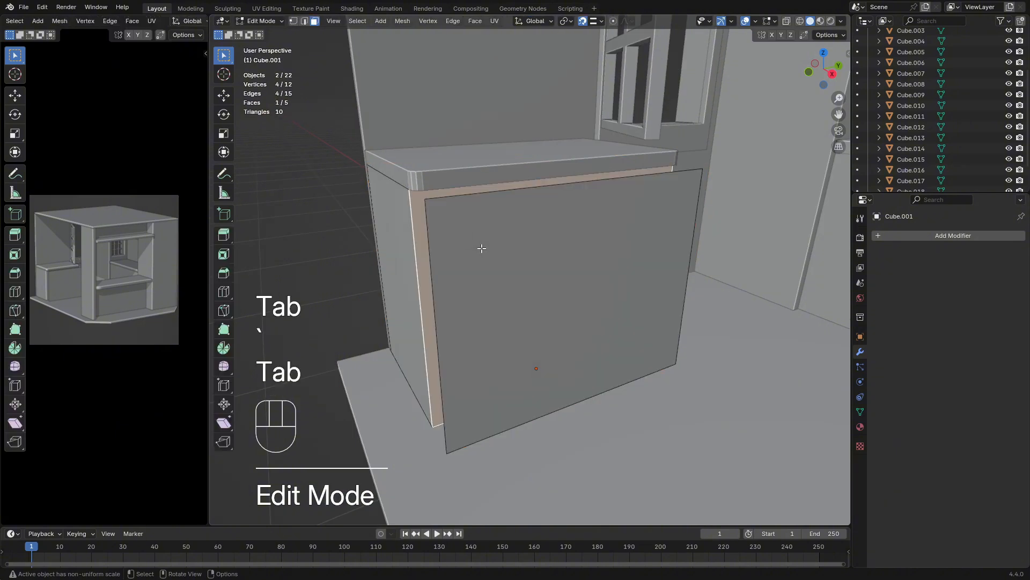
click(484, 254)
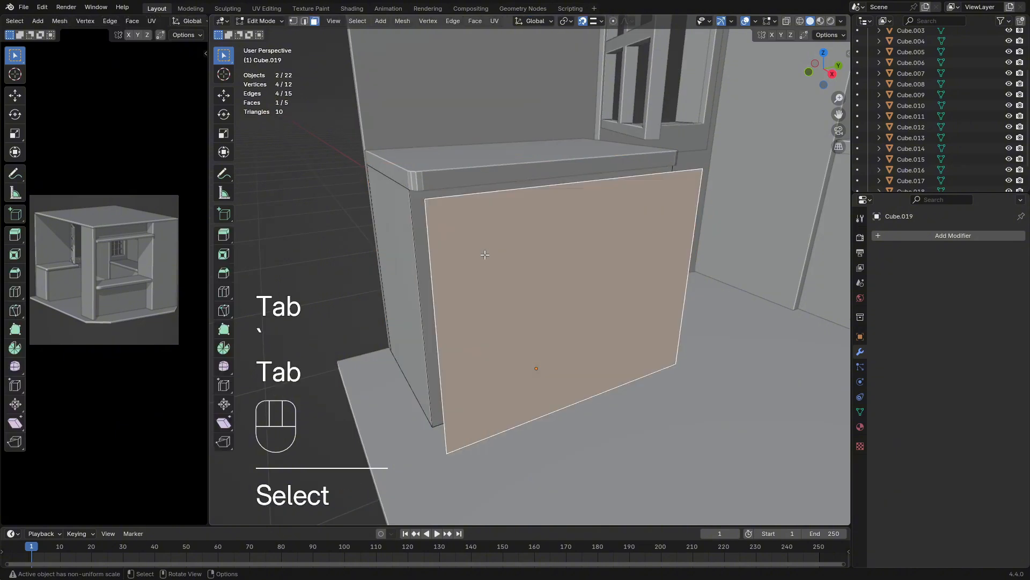
key(Tab)
click(519, 255)
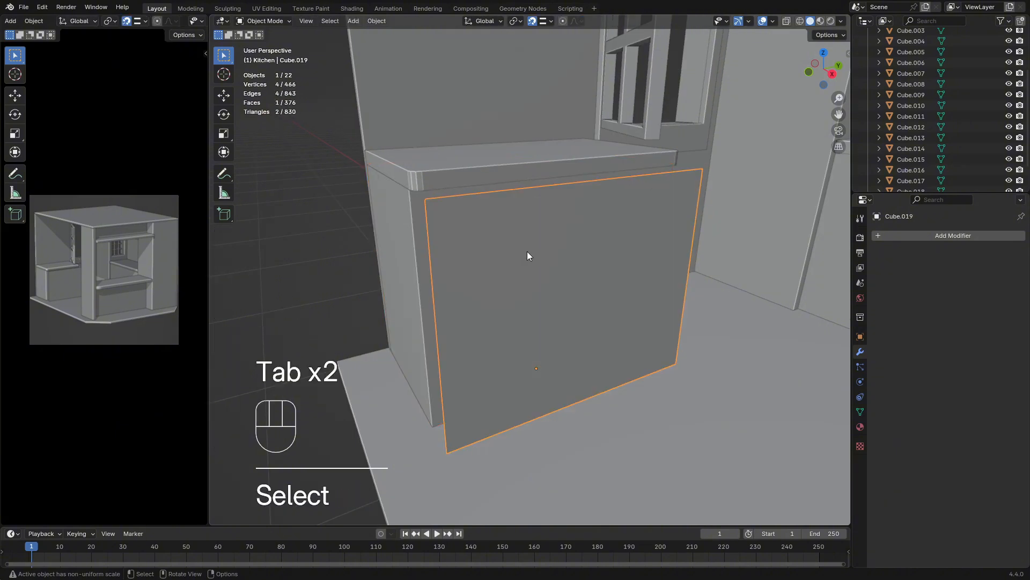
Scale the separated front panel along global Y to about 0.519
key(s)
key(x)
key(y)
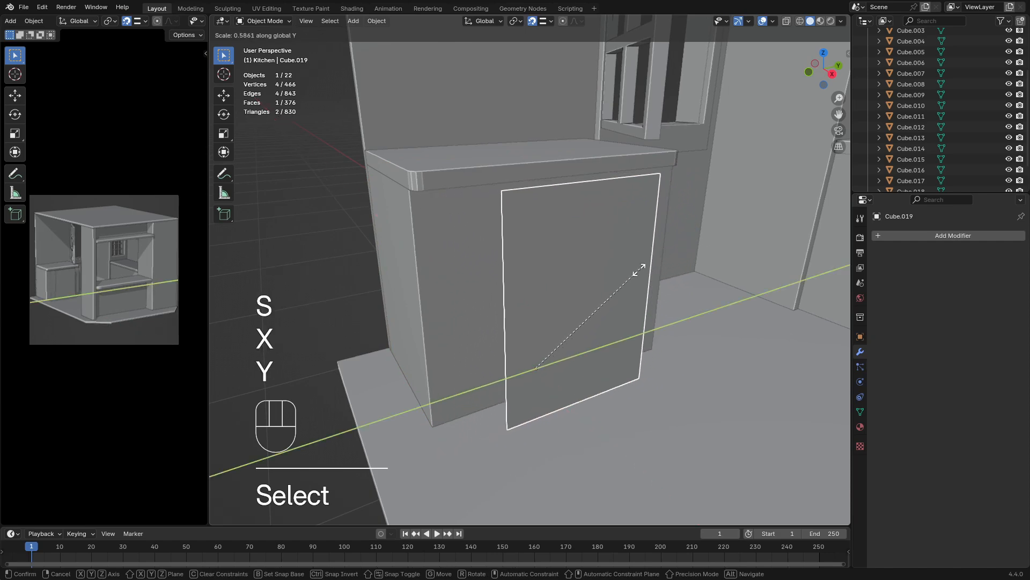
click(626, 277)
middle_drag(626, 277, 645, 249)
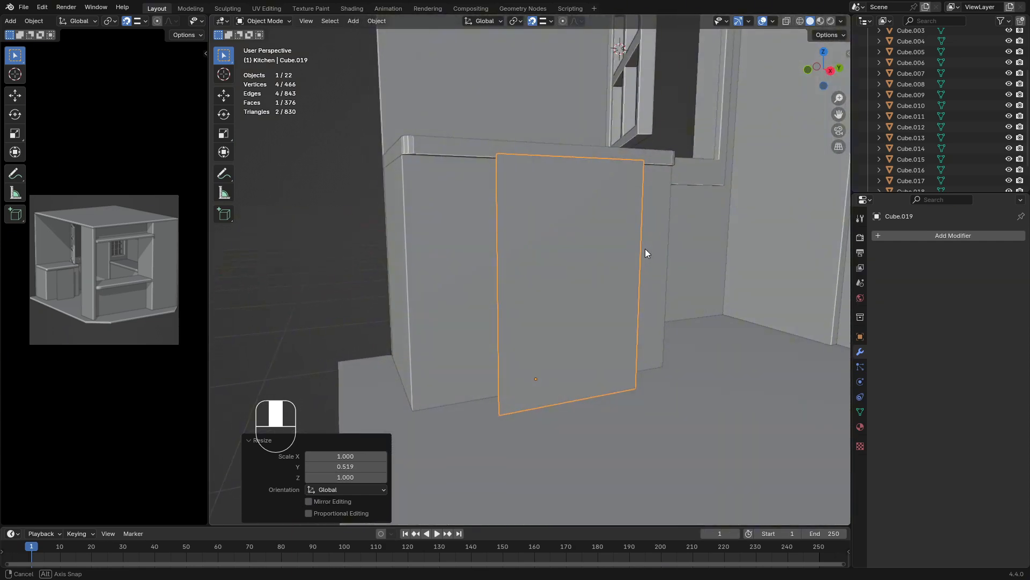
Add the base cabinet and its countertop to the front panel selection and hide all unselected objects
shift+click(446, 260)
shift+click(436, 144)
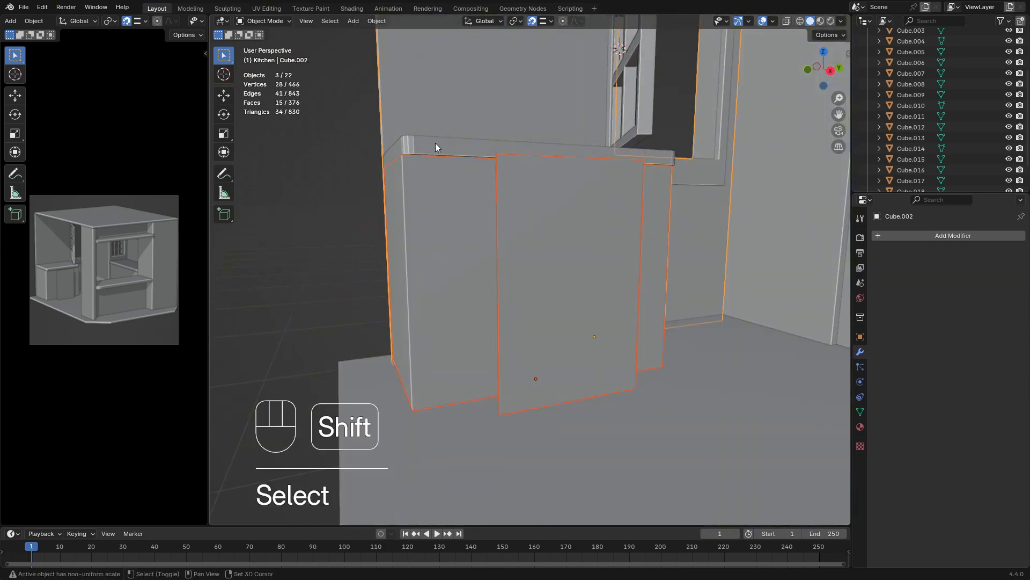
key(shift+h)
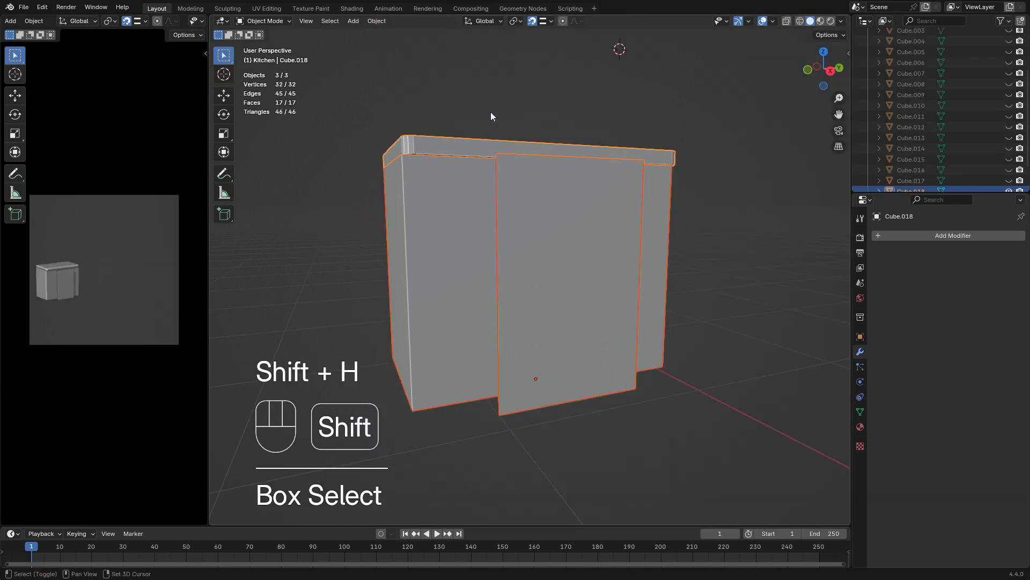
In the right orthographic view, move only the narrow front panel over the left half of the cabinet front
click(576, 249)
key(KP_1)
key(KP_3)
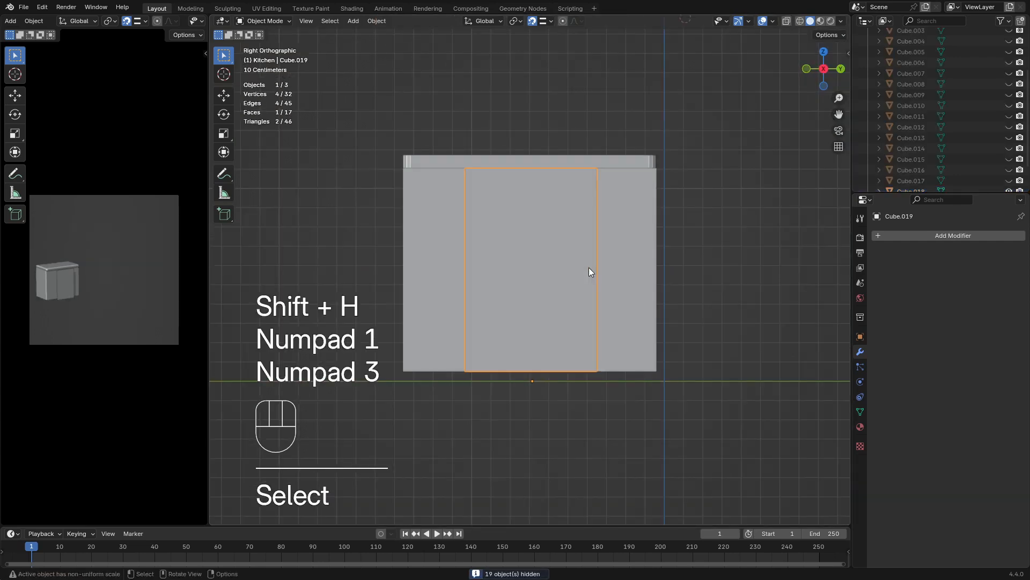
key(g)
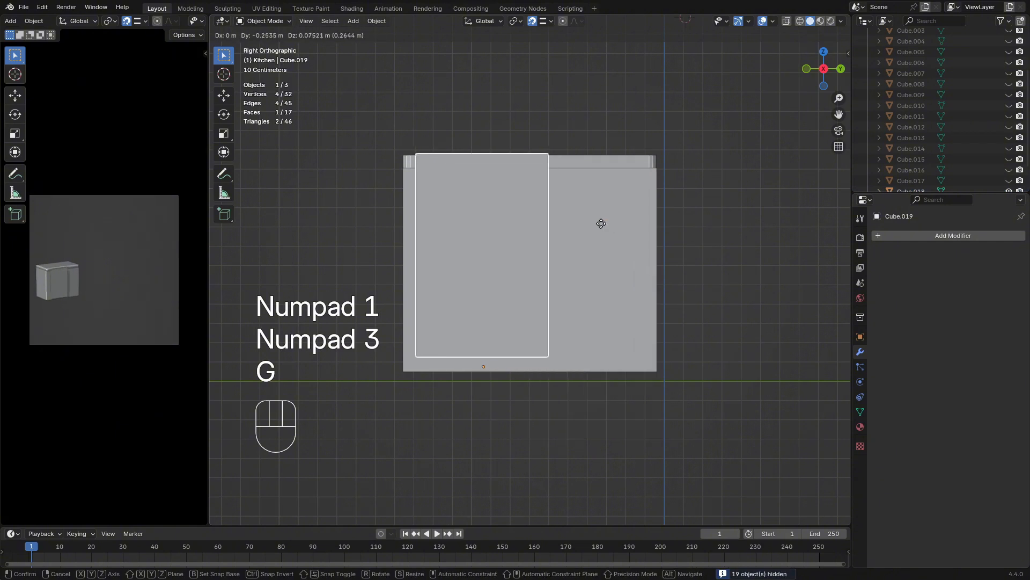
key(Escape)
key(g)
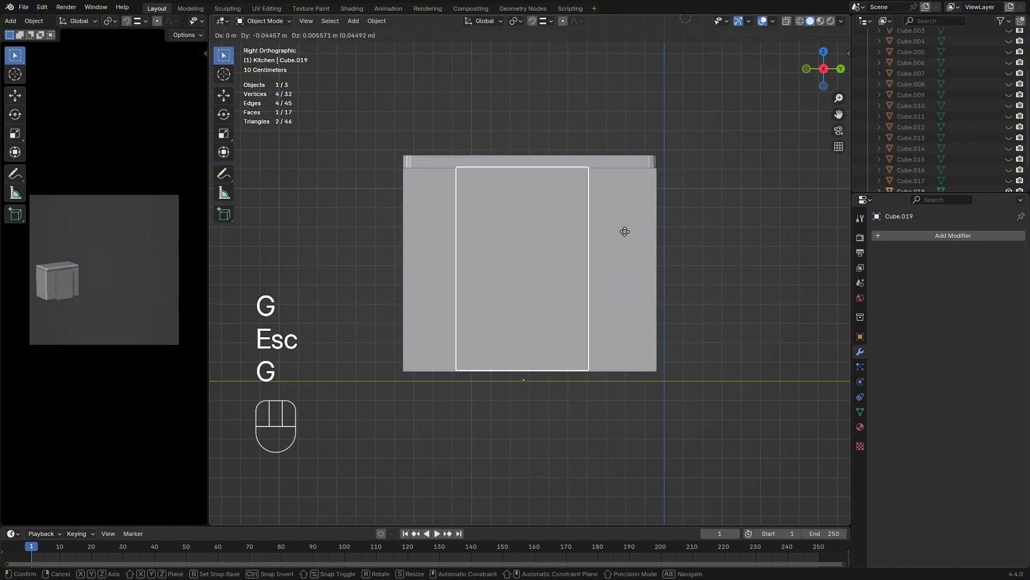
click(596, 231)
key(a)
click(542, 244)
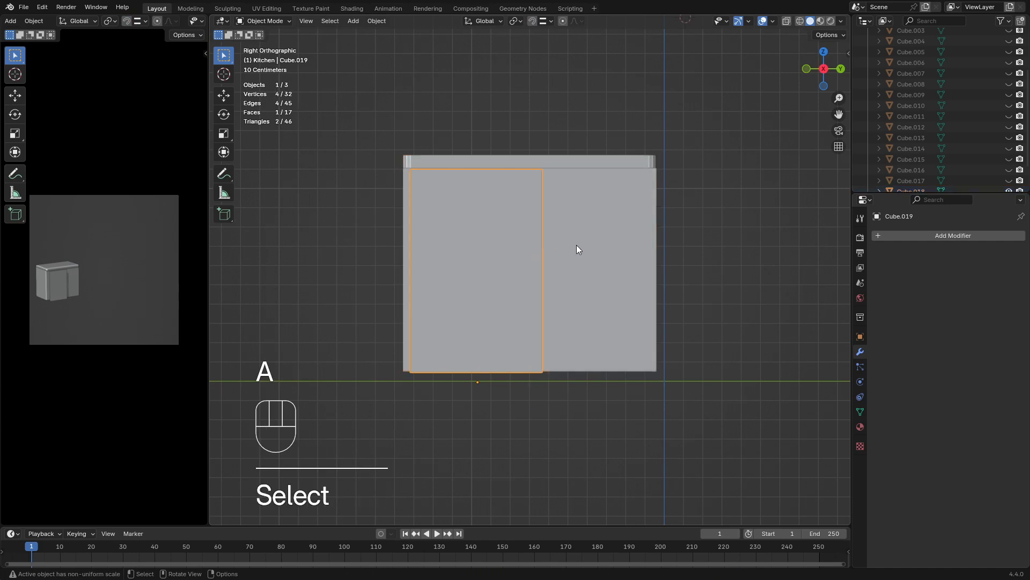
Scale the door panel uniformly to about 0.928 and raise it about 0.04 m along Z within the cabinet front
key(s)
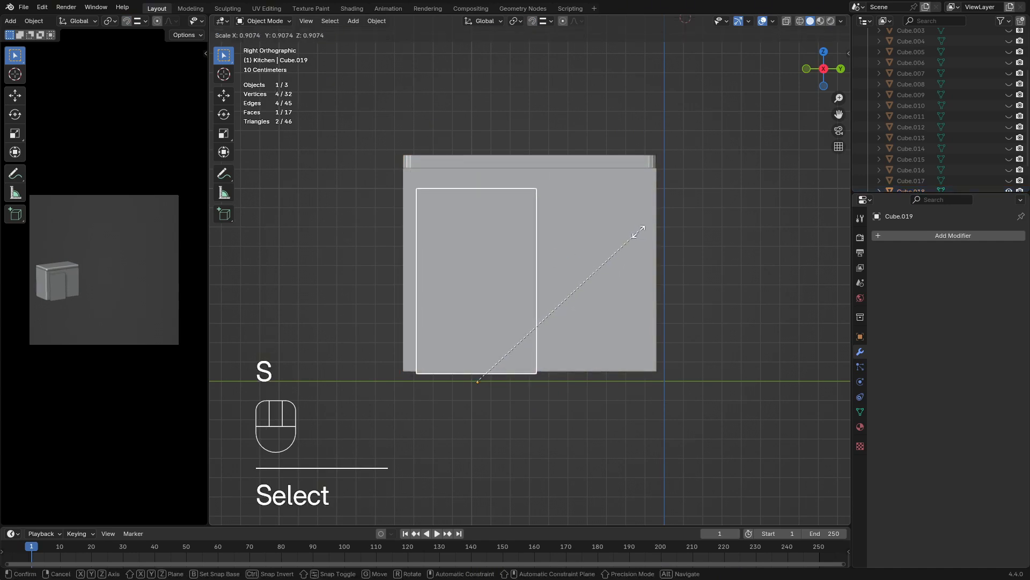
click(615, 256)
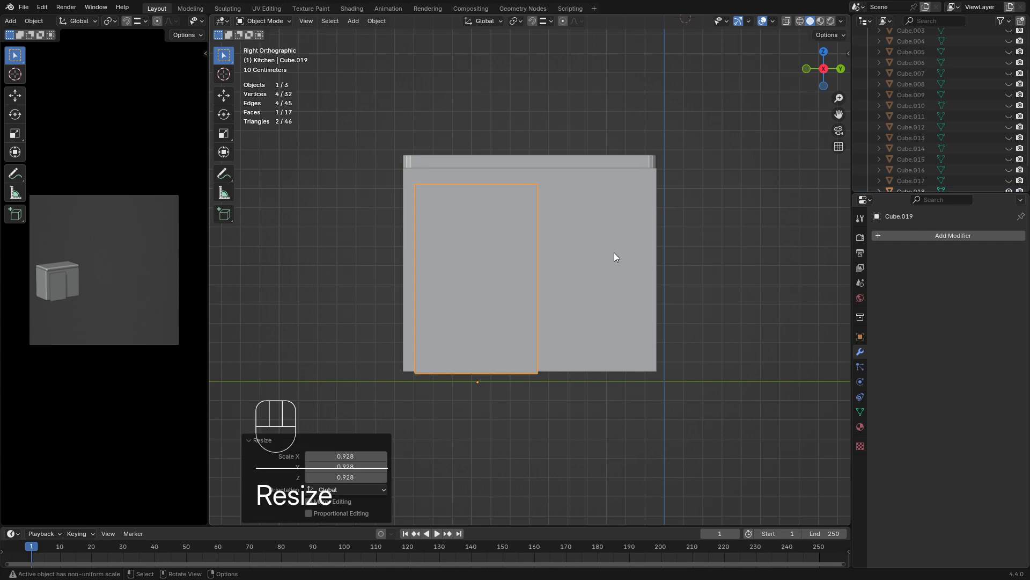
key(g)
key(z)
key(shift)
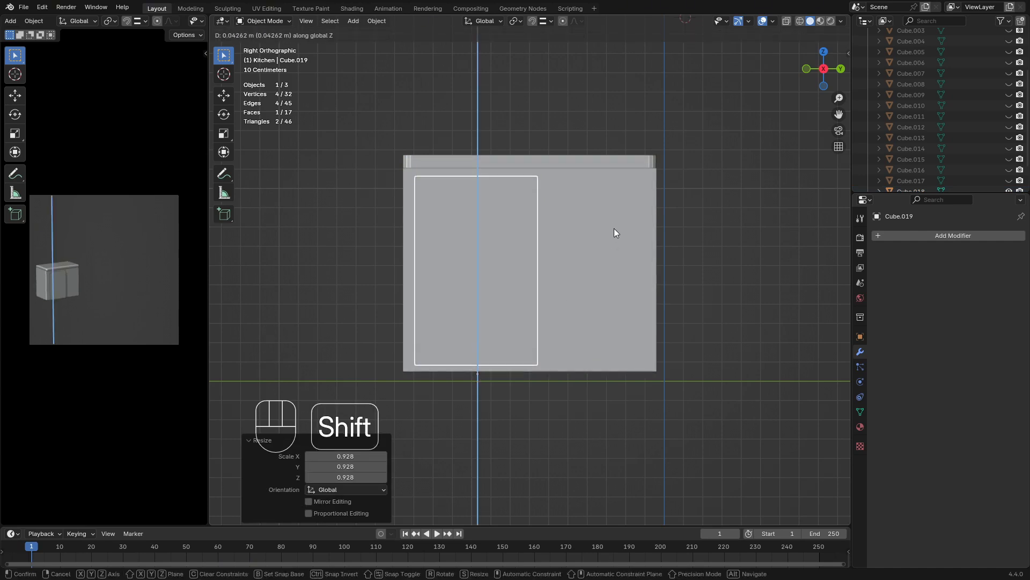
click(615, 228)
Duplicate the door panel along Y so the copy sits beside it on the cabinet's right half
click(499, 273)
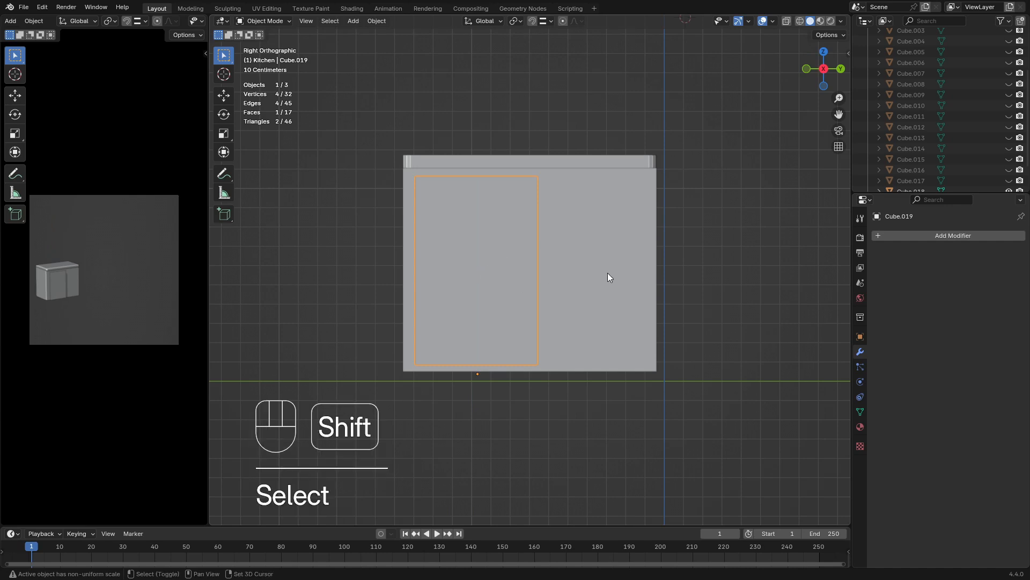
key(shift+d)
key(x)
key(y)
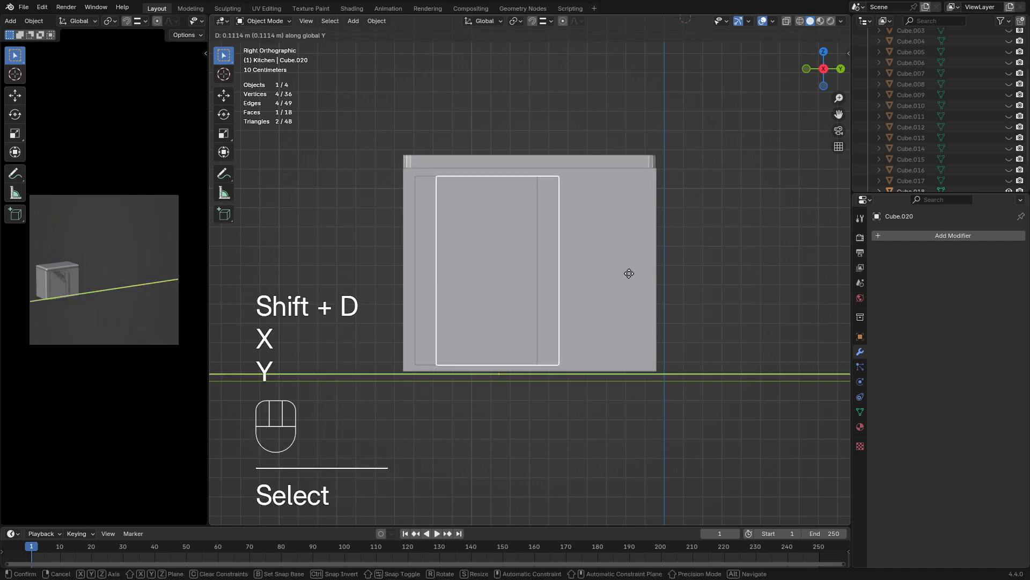
click(752, 267)
Shift both door panels about -0.05 m along Y, and move the right one back along Y to leave a gap between them
shift+click(473, 289)
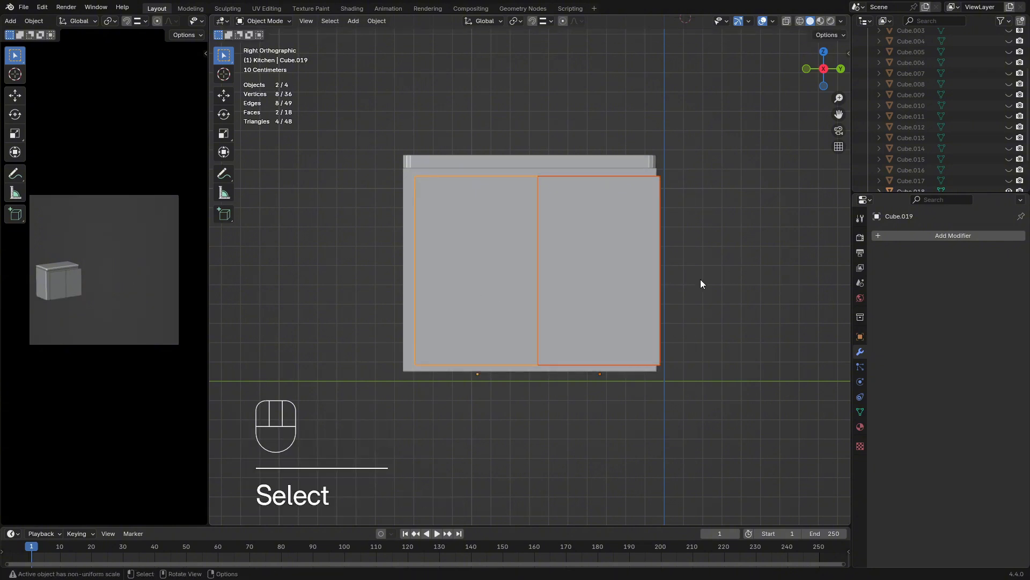
key(g)
key(y)
click(691, 280)
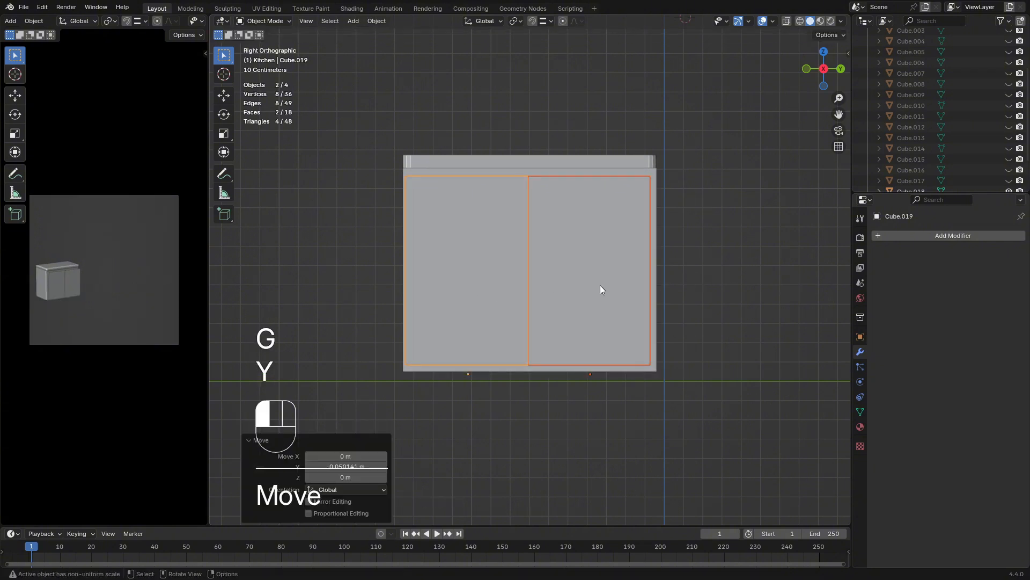
click(600, 285)
key(g)
key(y)
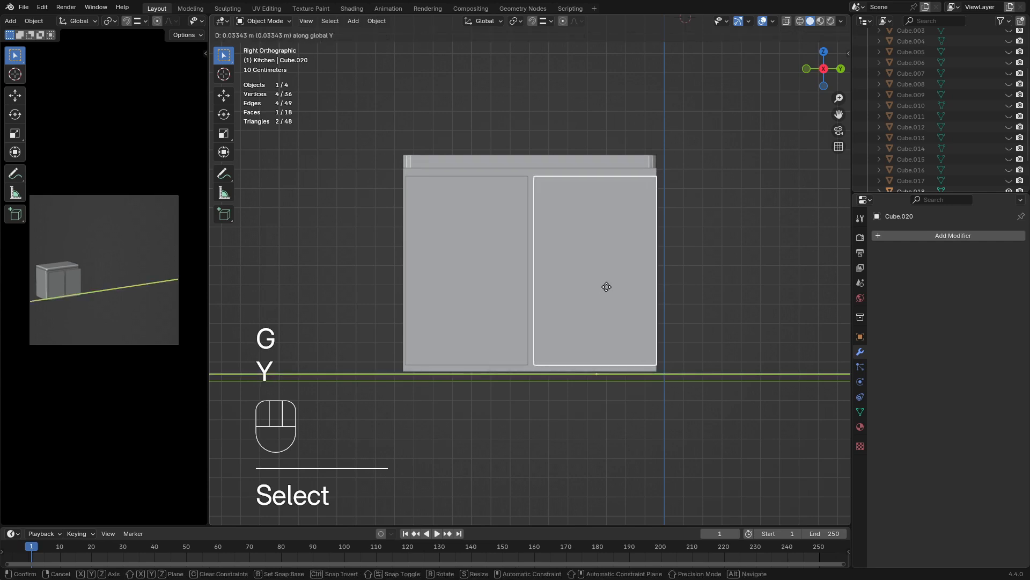
click(605, 287)
Scale both door panels together to about 0.982 uniformly and to about 0.940 along Y
shift+click(462, 285)
key(s)
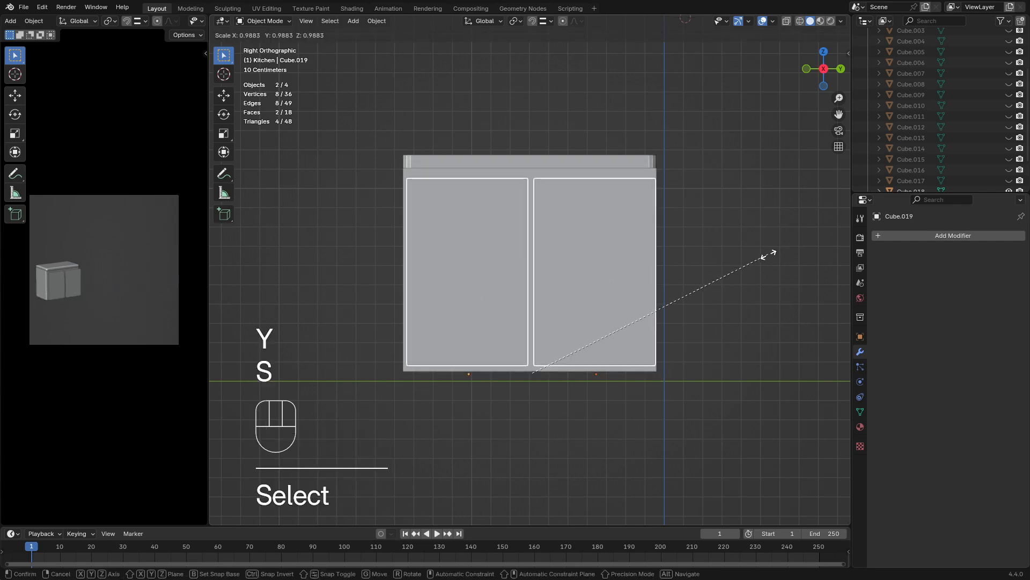
key(s)
key(x)
key(y)
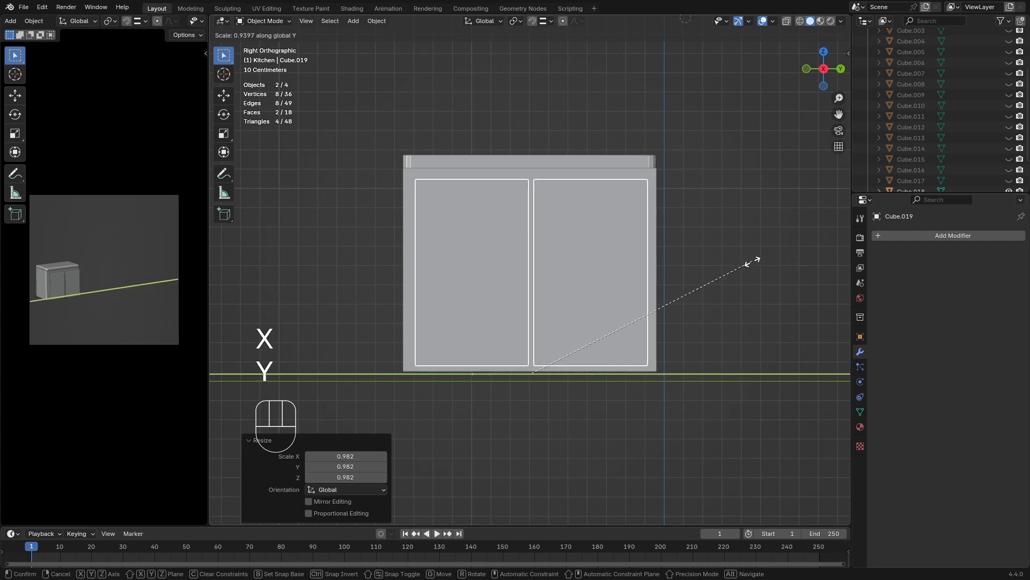
click(752, 261)
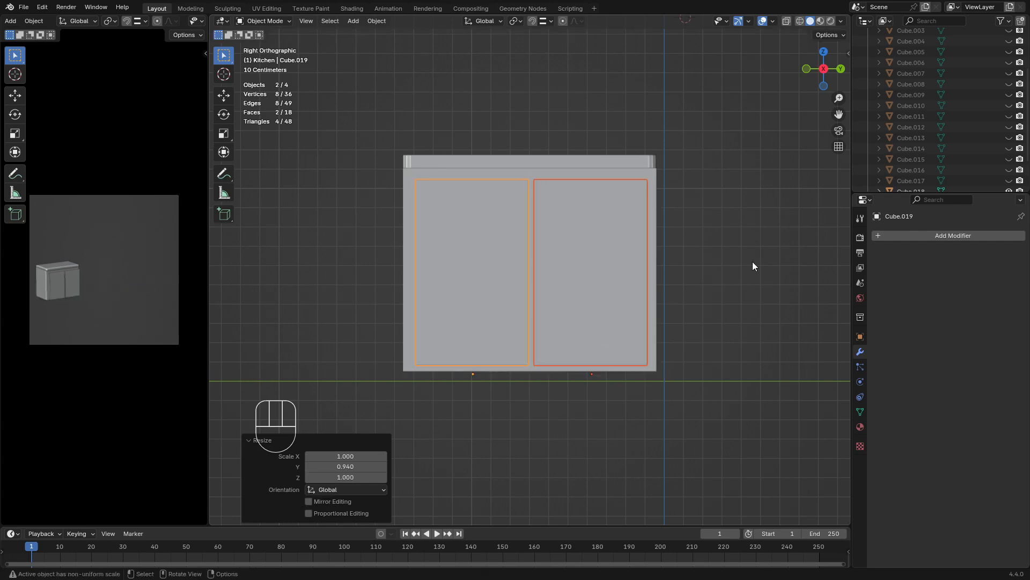
Spread the door panels along Y, moving the left one about -0.014 m and the right one about 0.008 m
click(489, 266)
key(g)
key(y)
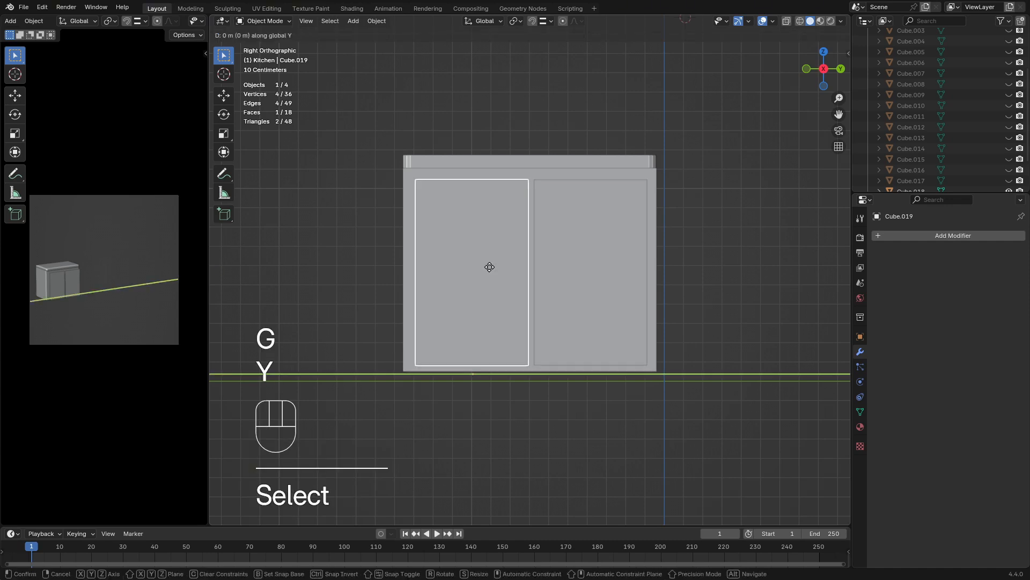
click(463, 269)
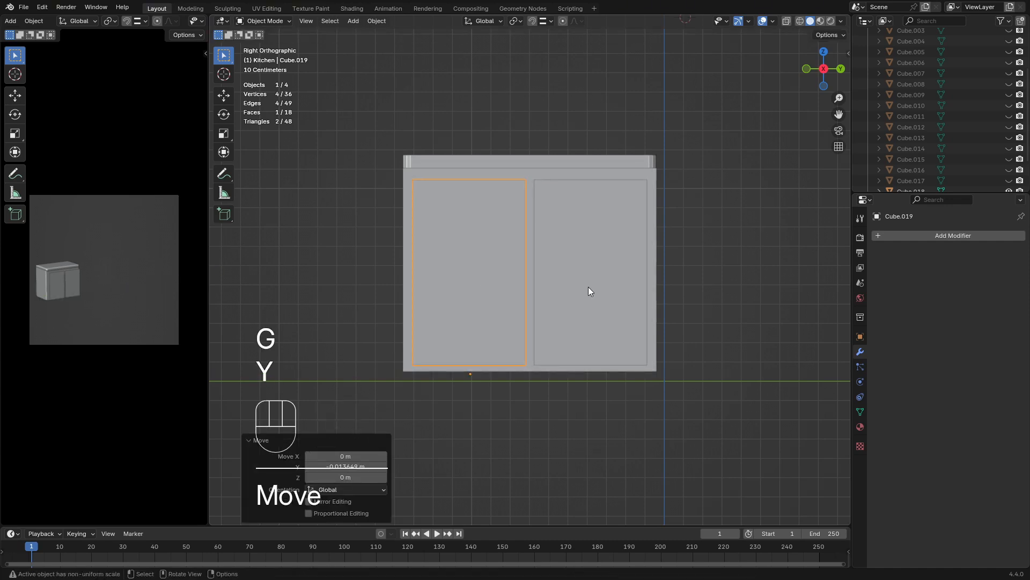
click(590, 289)
key(g)
key(y)
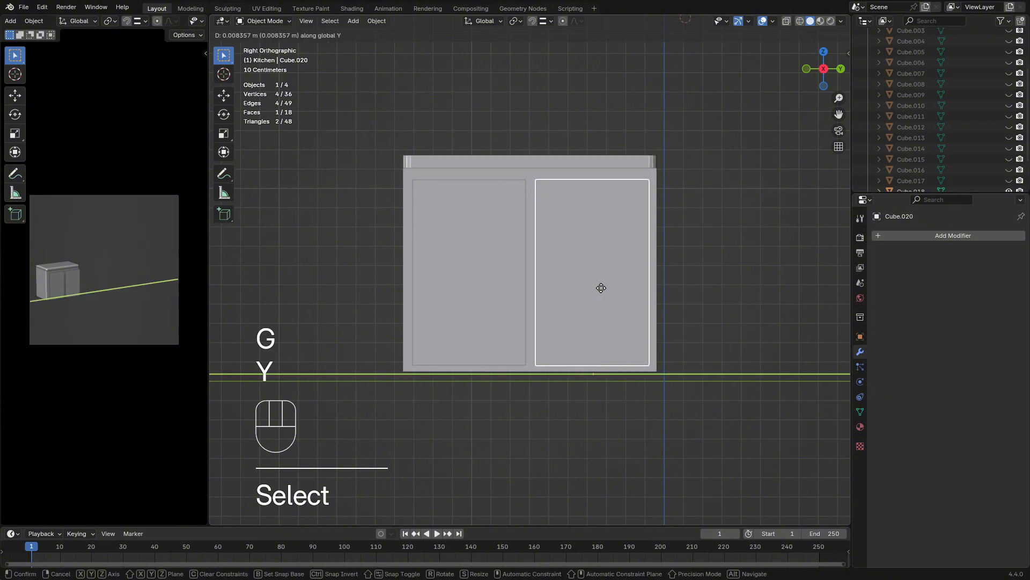
click(766, 265)
key(s)
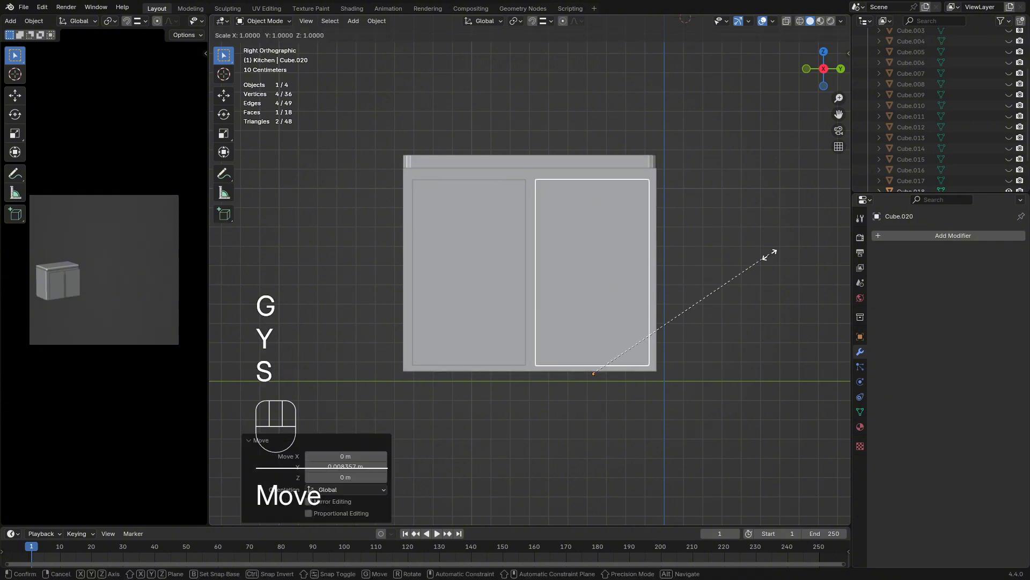
key(z)
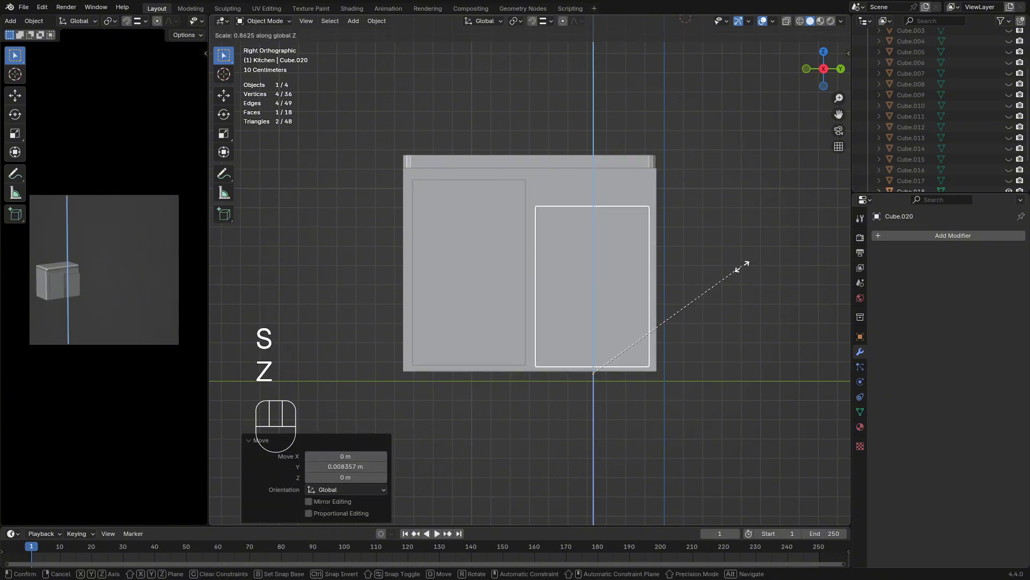
key(Escape)
In Edit Mode, select the right door panel's bottom edge and snap the 3D cursor to it
scroll(664, 370, up, 3)
shift+middle_drag(624, 333, 546, 175)
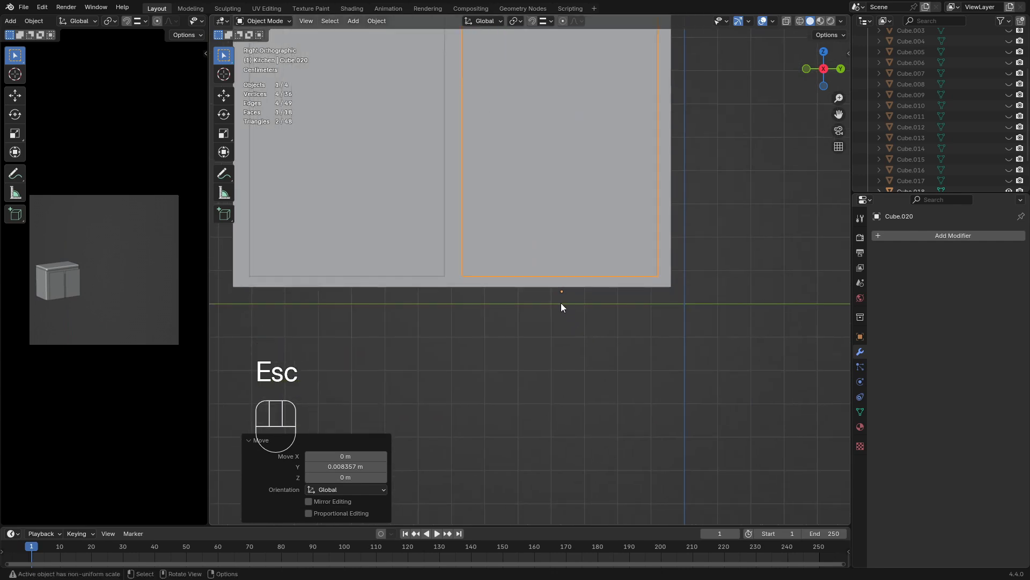
key(Tab)
key(2)
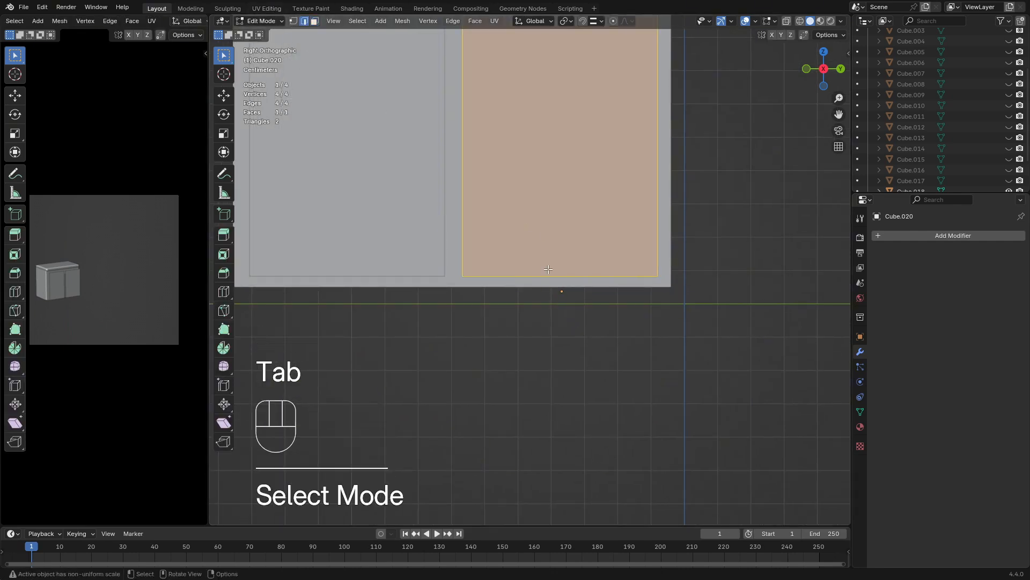
click(548, 269)
key(shift+s)
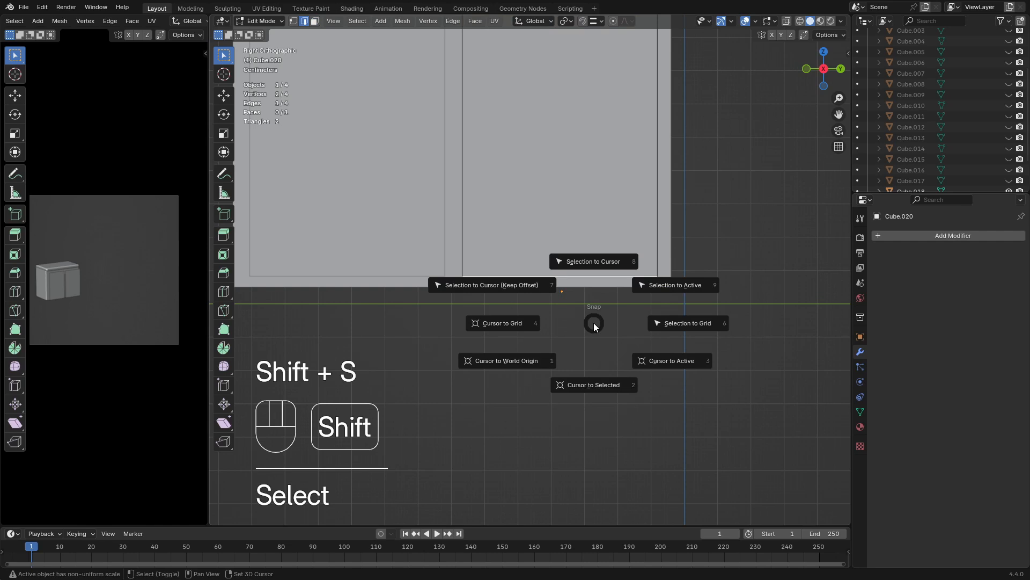
click(582, 385)
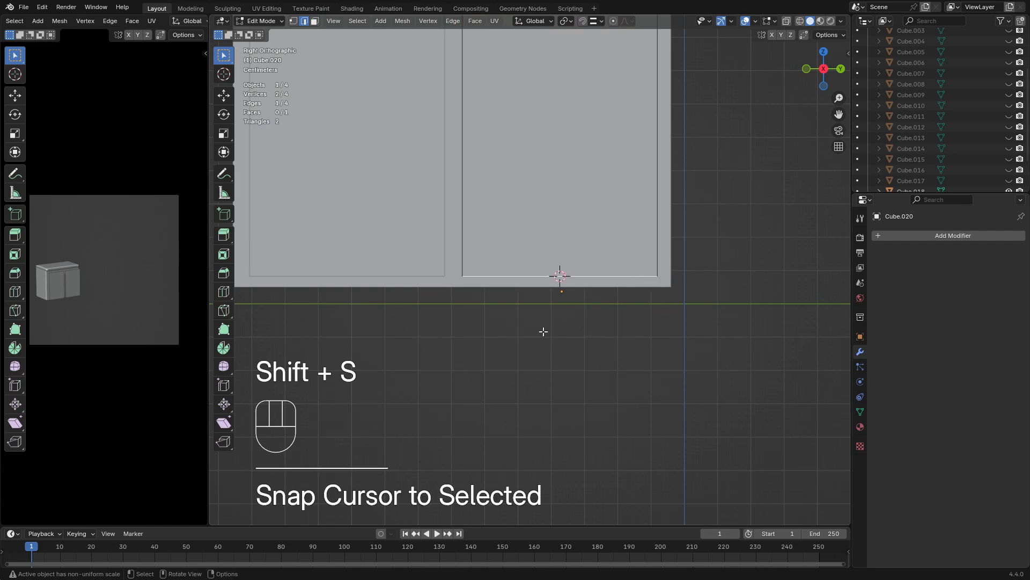
Return to Object Mode and set the right door panel's origin to the 3D cursor
key(Tab)
click(373, 21)
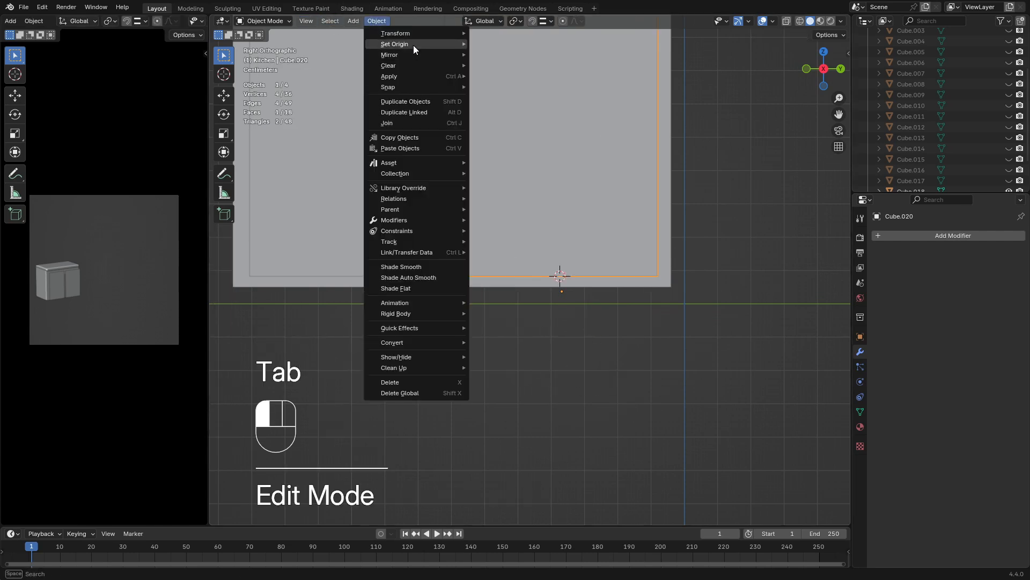
mouse_move(413, 45)
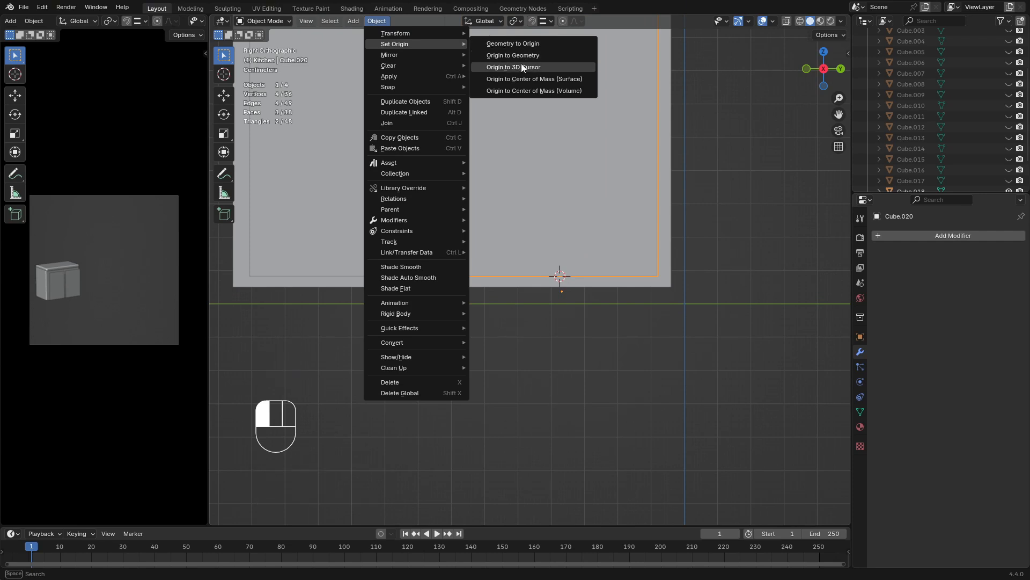
click(520, 66)
scroll(581, 236, down, 2)
Shorten the right door panel by scaling it along Z to about 0.677
click(565, 198)
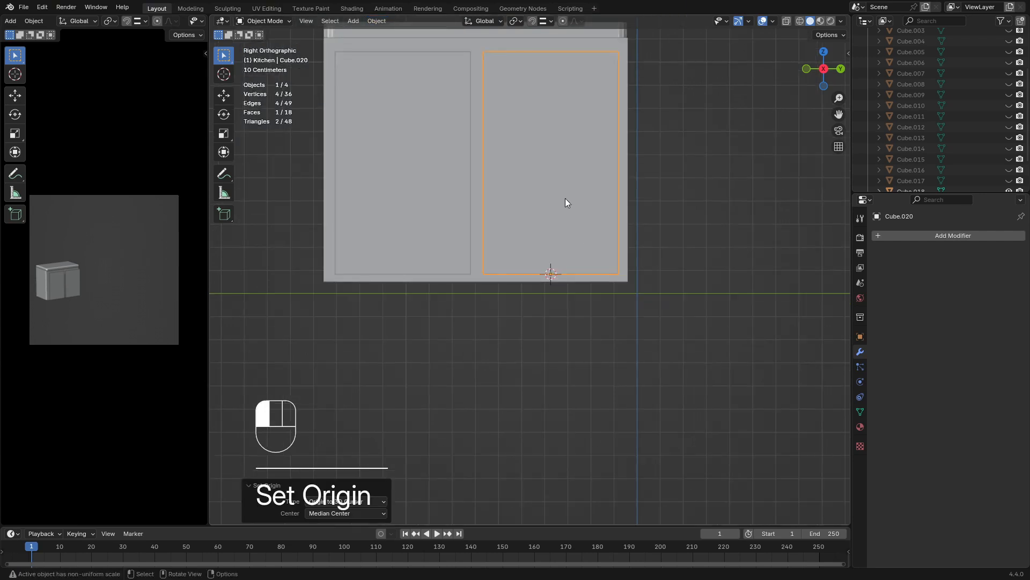
key(s)
key(z)
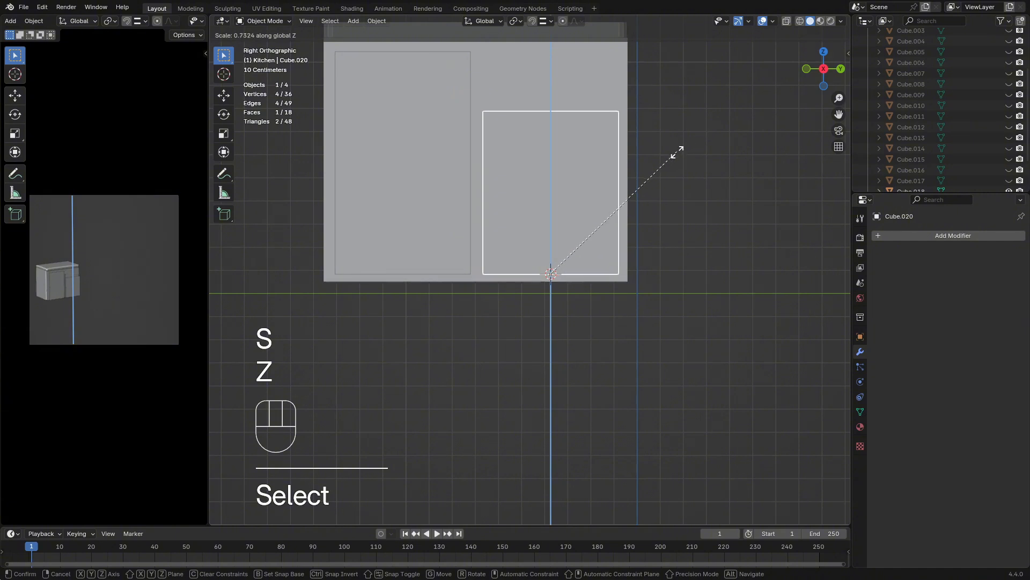
click(669, 163)
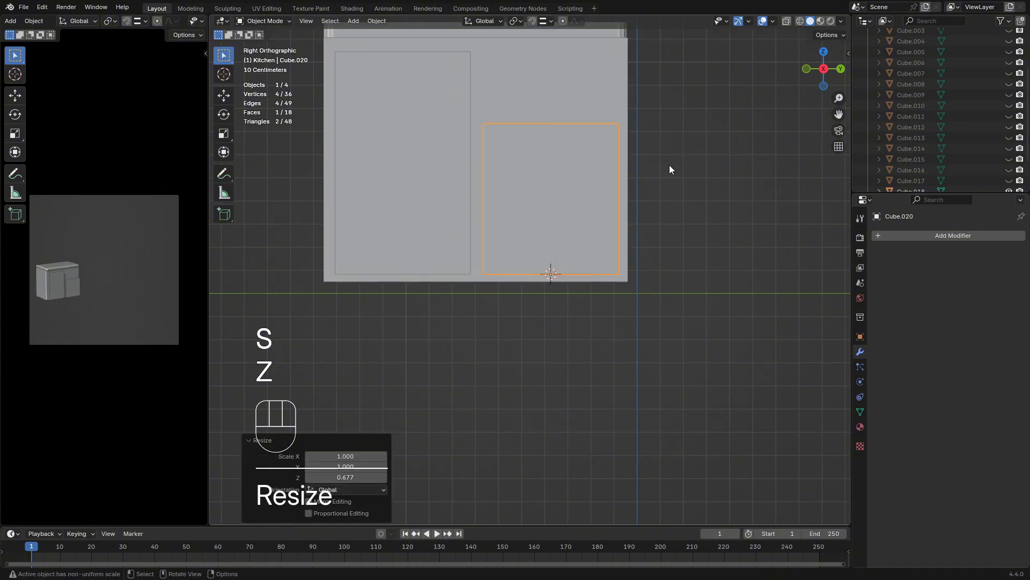
Duplicate the right door panel about 0.601 m upward along Z and scale the copy to 0.277 along Z as a drawer front
shift+middle_drag(669, 168, 666, 236)
key(shift+d)
key(g)
key(z)
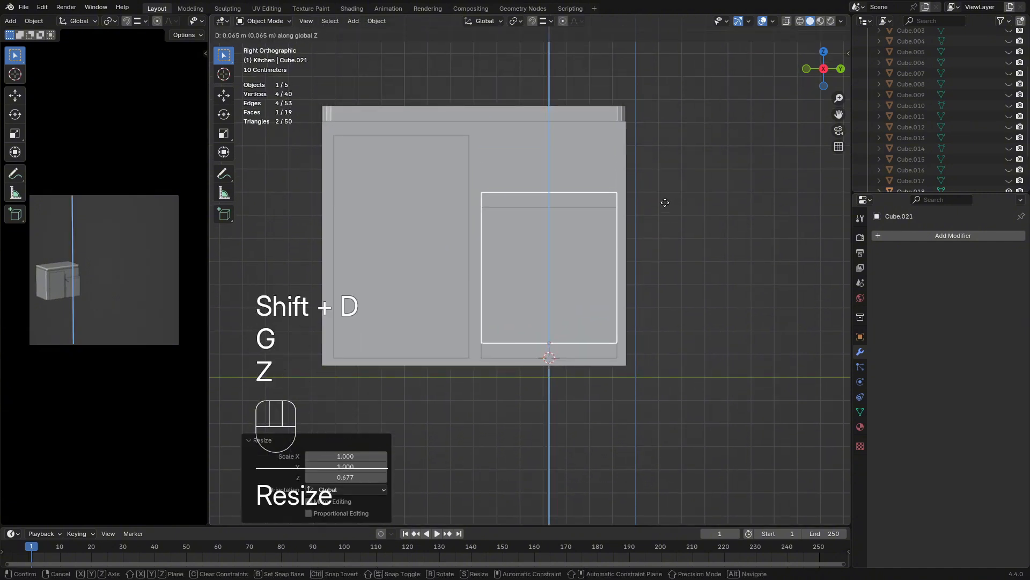
click(665, 99)
key(s)
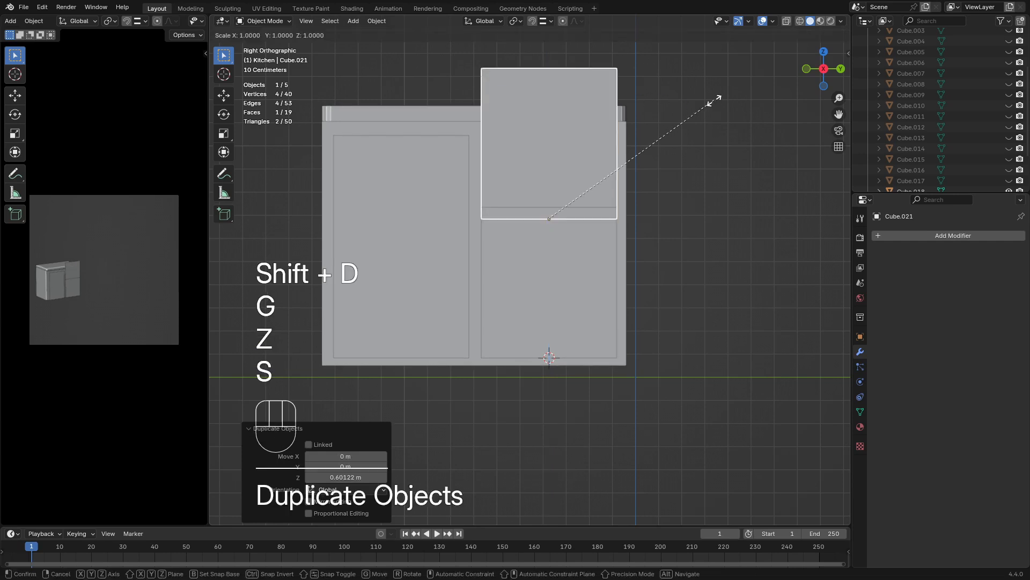
key(z)
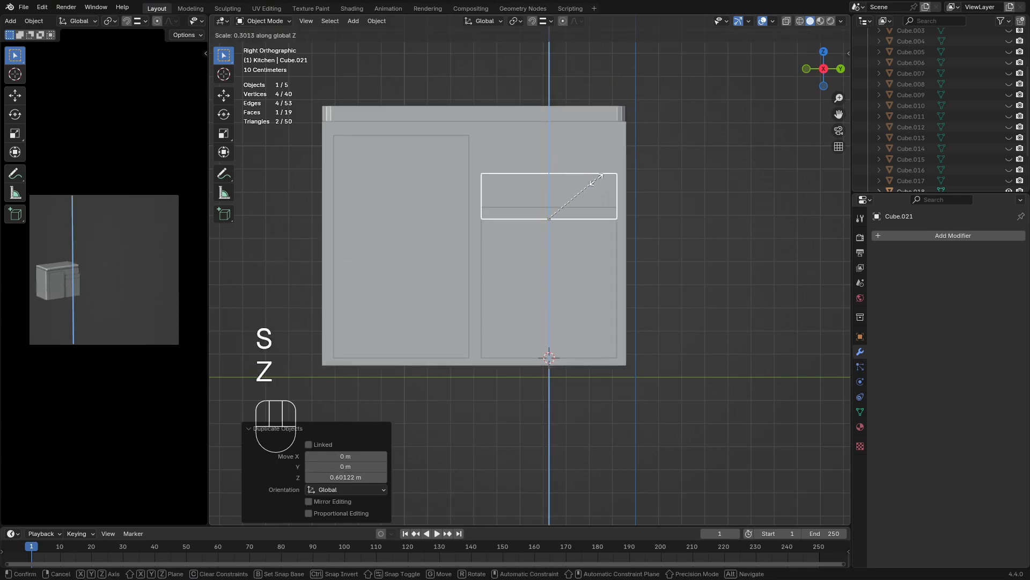
click(593, 182)
Raise the drawer front about 0.176 m along Z above the right door panel
key(g)
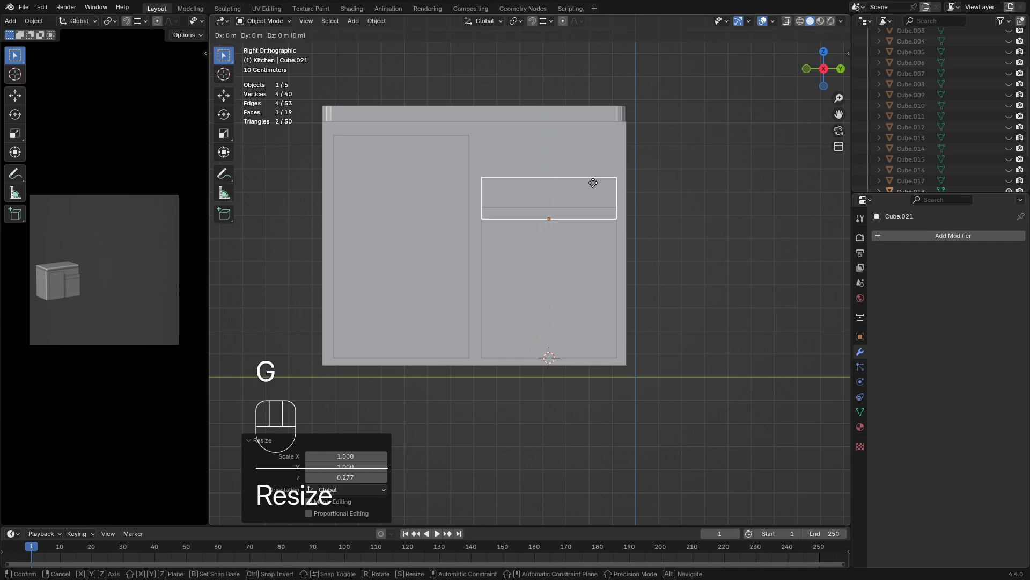
key(z)
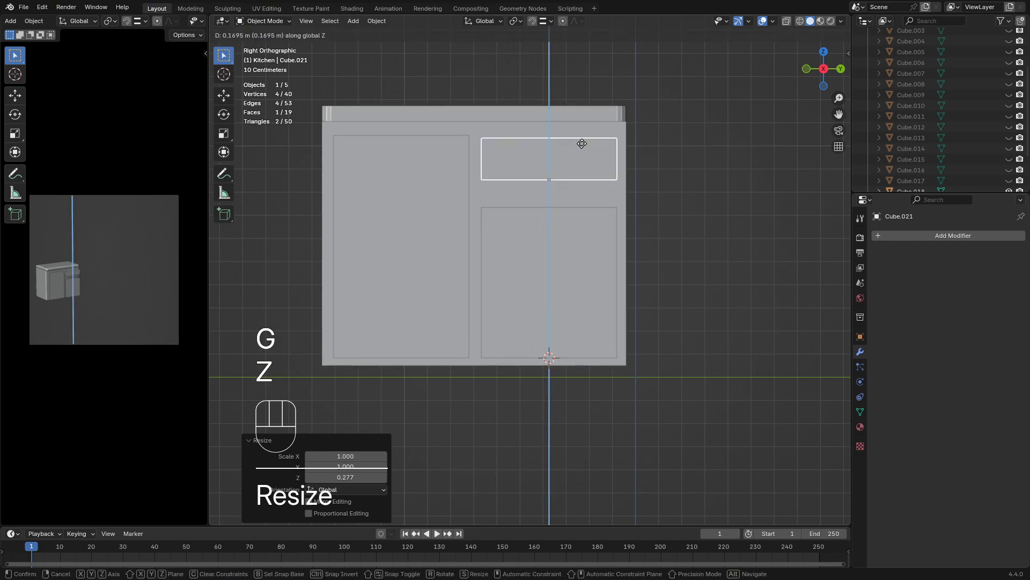
key(shift)
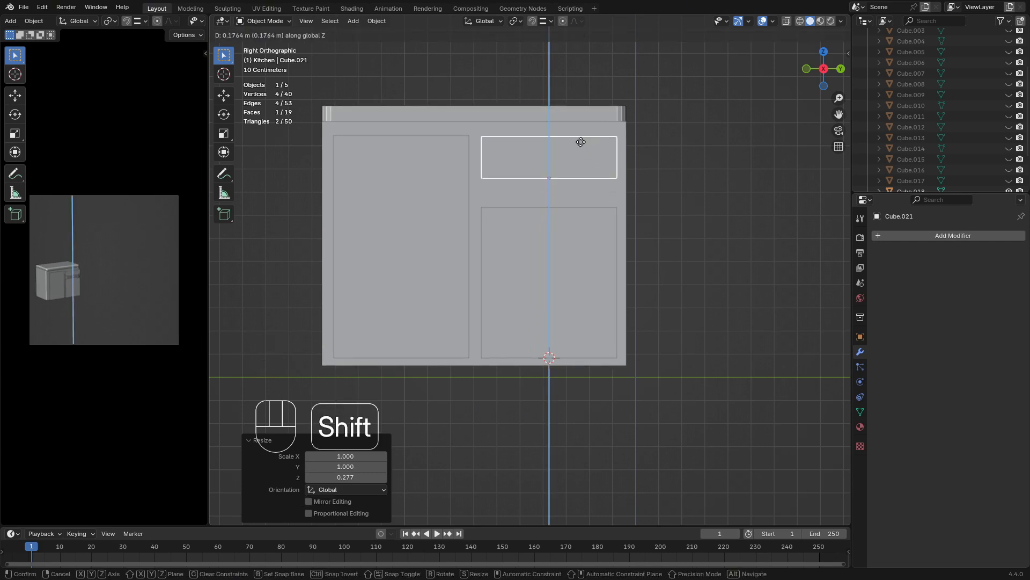
click(581, 142)
Enable snapping and move the drawer front along Z to align its top edge with the left door panel's top edge
scroll(581, 159, up, 2)
shift+middle_drag(574, 186, 564, 206)
click(531, 21)
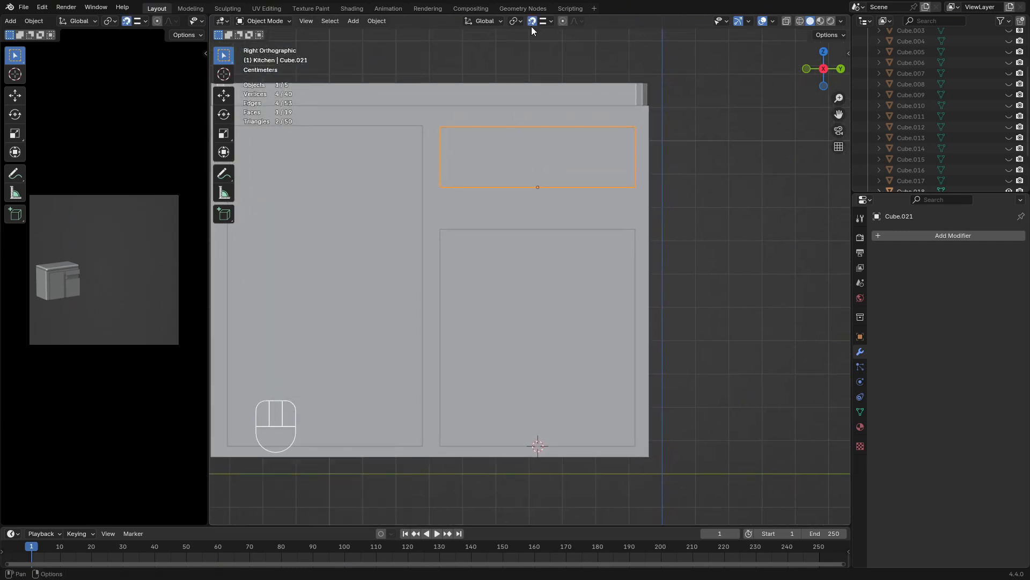
key(g)
key(z)
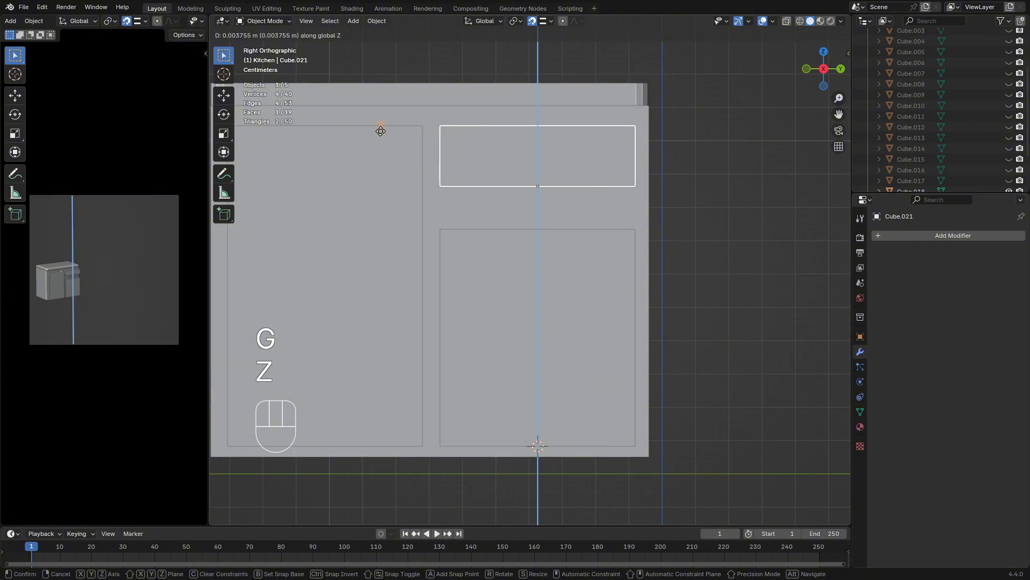
click(380, 131)
In Edit Mode, raise the lower right door panel's top edge about 0.078 m along Z, narrowing the gap beneath the drawer front
key(Tab)
key(Tab)
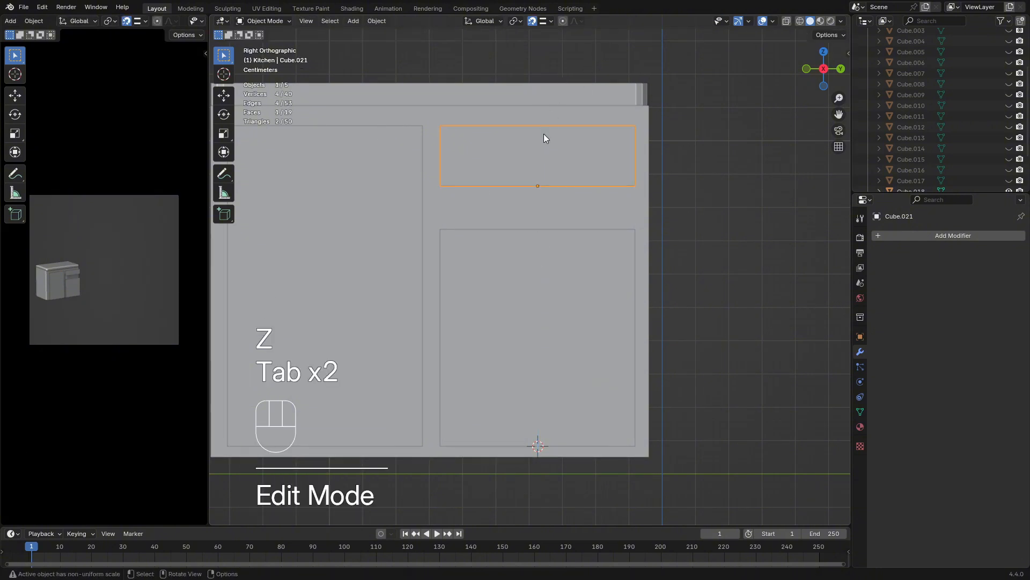
click(536, 239)
click(533, 245)
key(Tab)
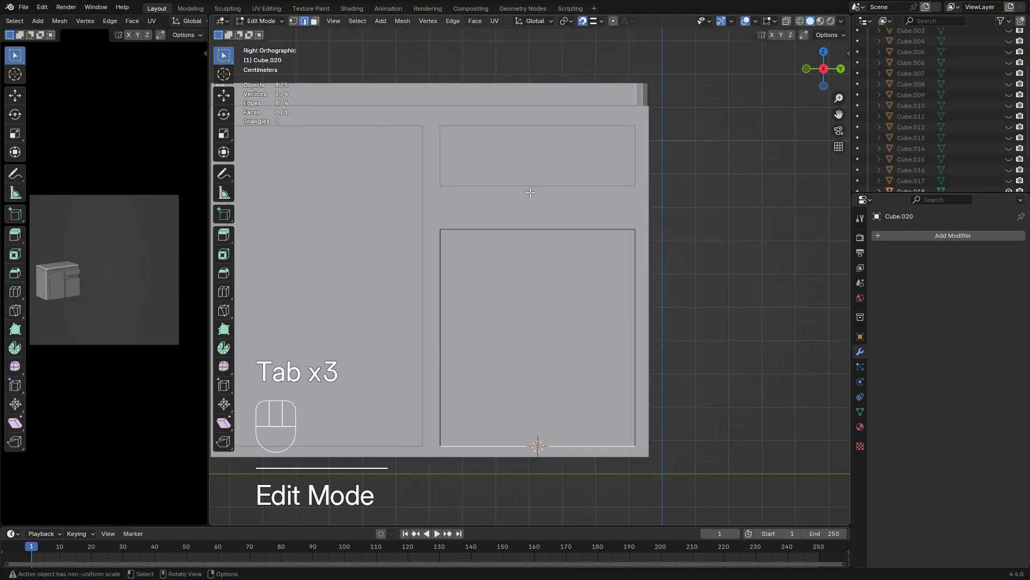
click(541, 240)
key(g)
key(z)
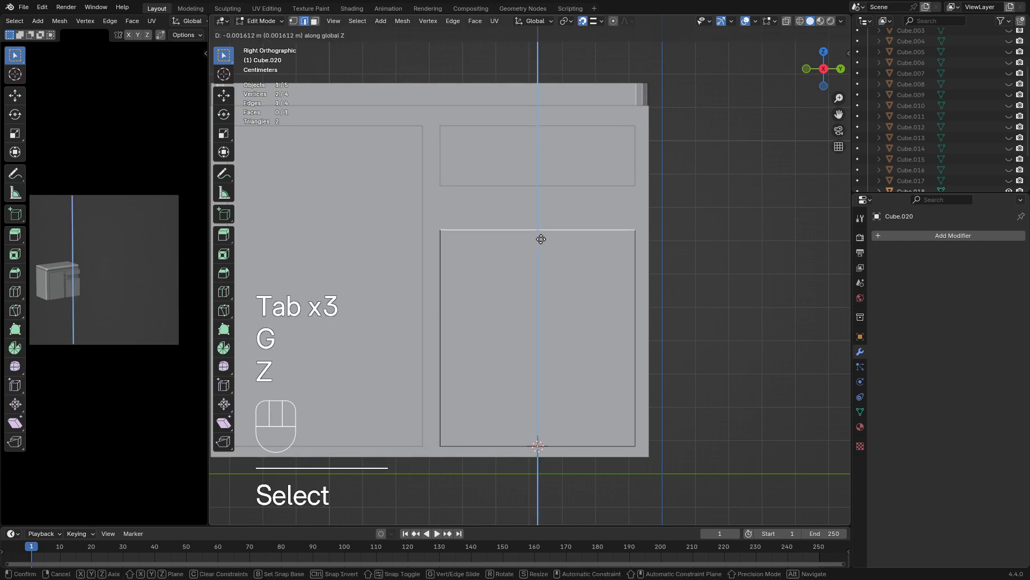
key(shift)
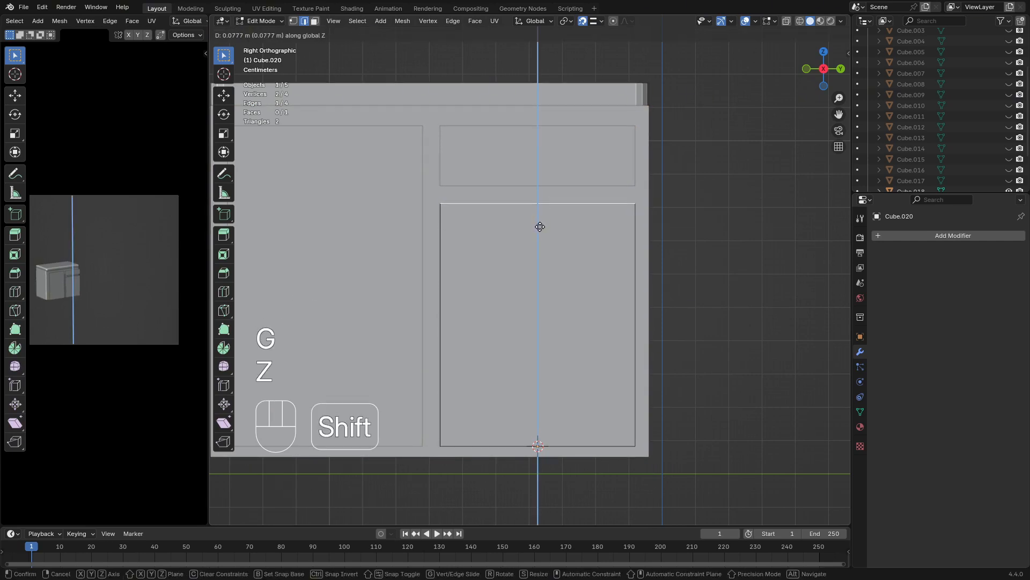
click(539, 229)
key(Tab)
click(720, 247)
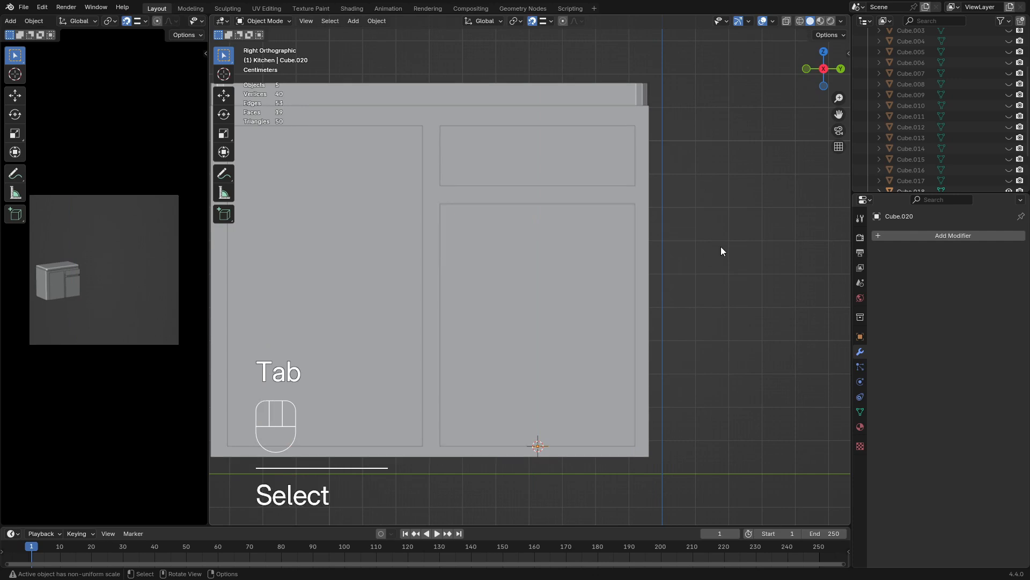
Select both door panels and the drawer front and open them together in Edit Mode
middle_drag(720, 246, 597, 294)
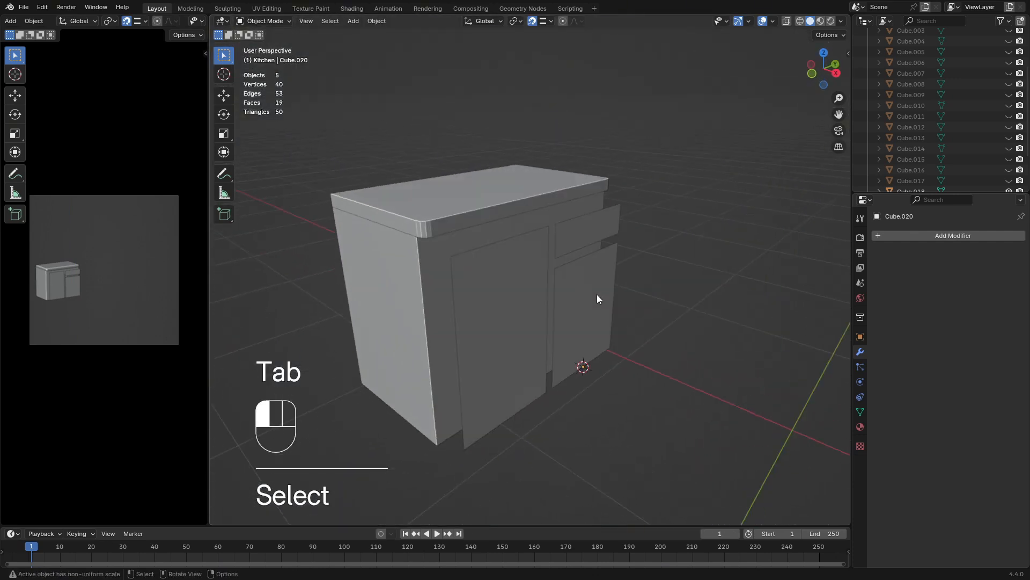
click(596, 294)
shift+click(533, 285)
shift+click(590, 238)
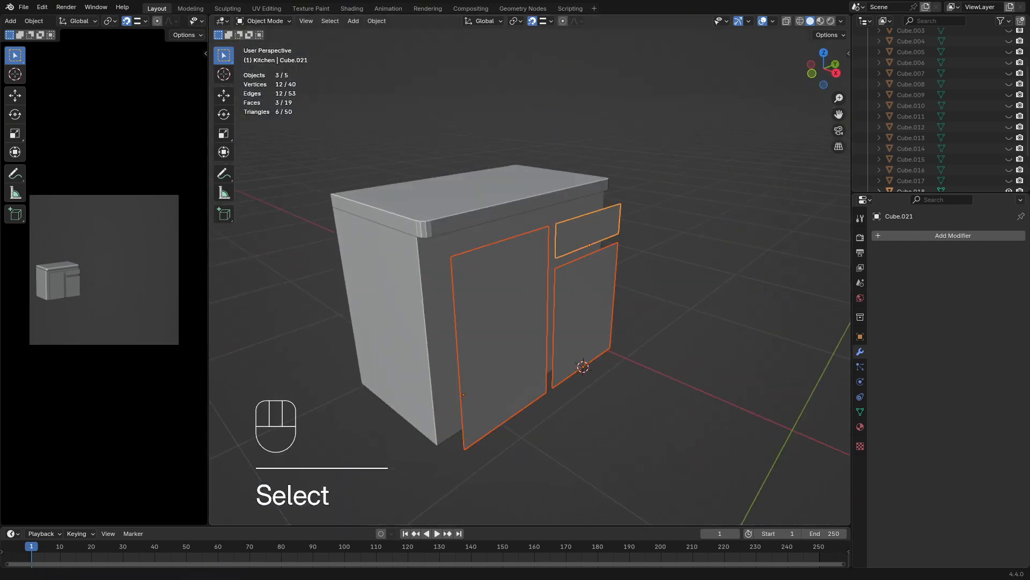
middle_drag(516, 322, 635, 314)
key(Tab)
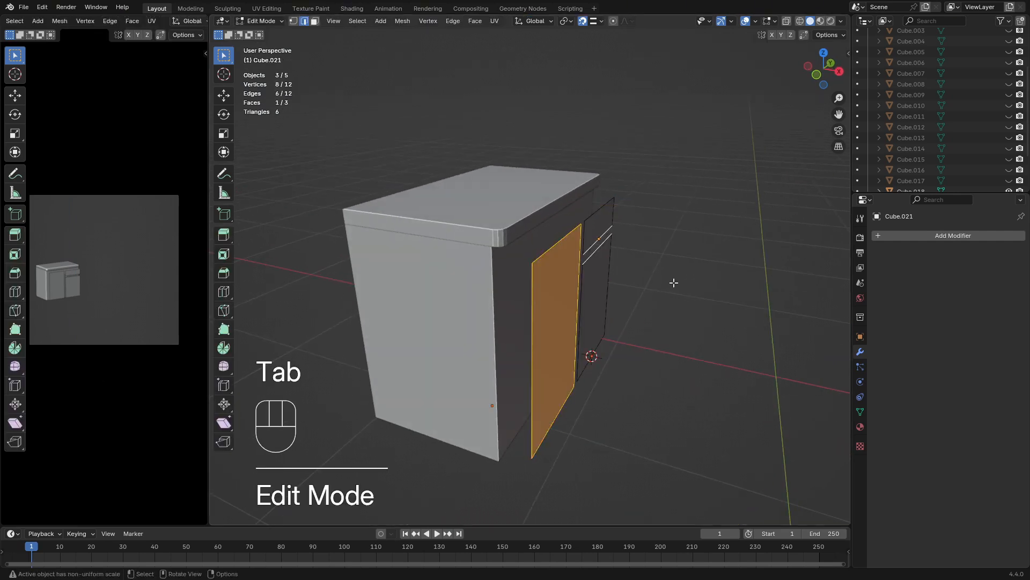
Extrude all faces of the three front panels about -0.052 m along the global X axis, without snapping
key(a)
key(e)
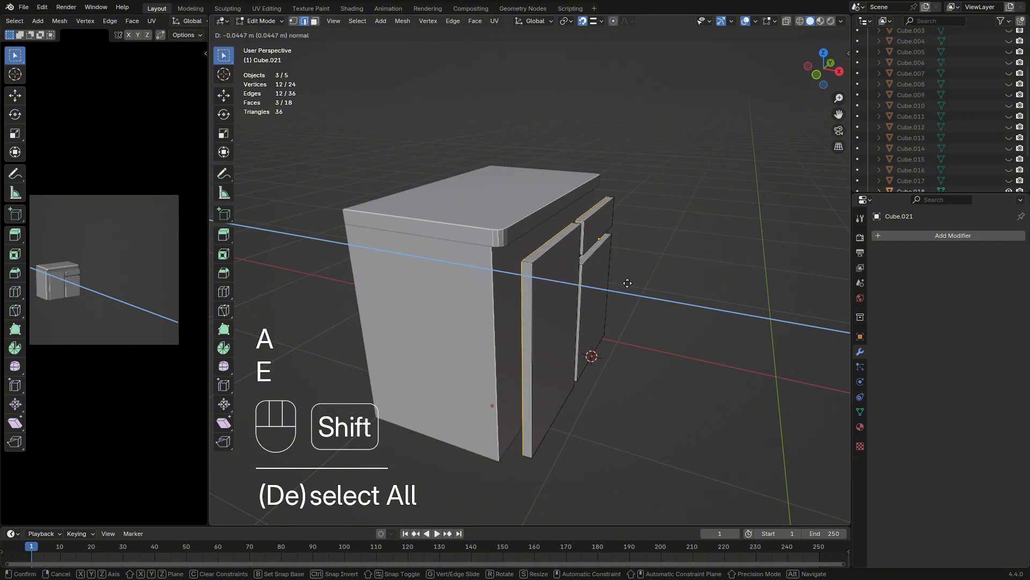
key(Escape)
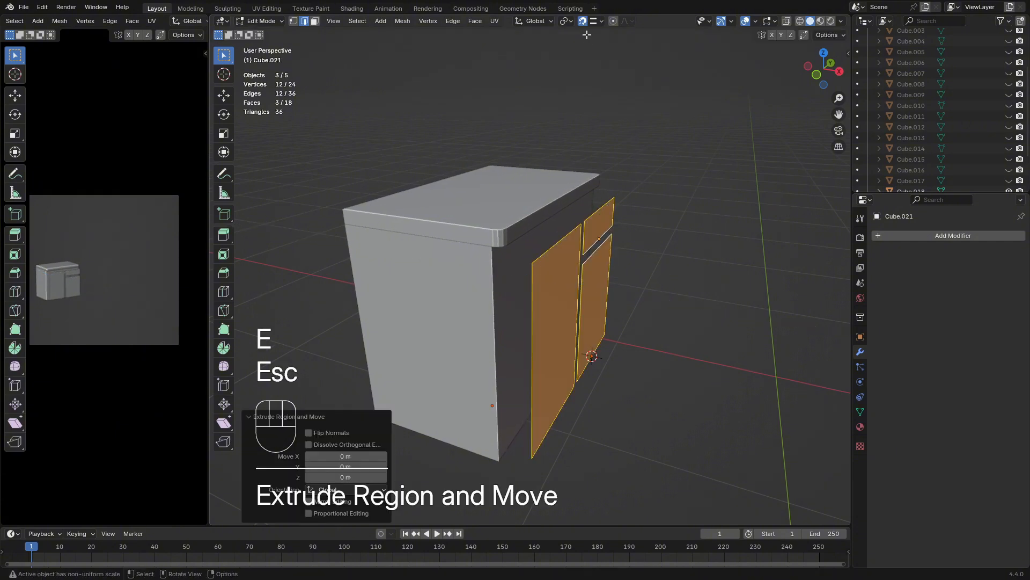
key(g)
key(x)
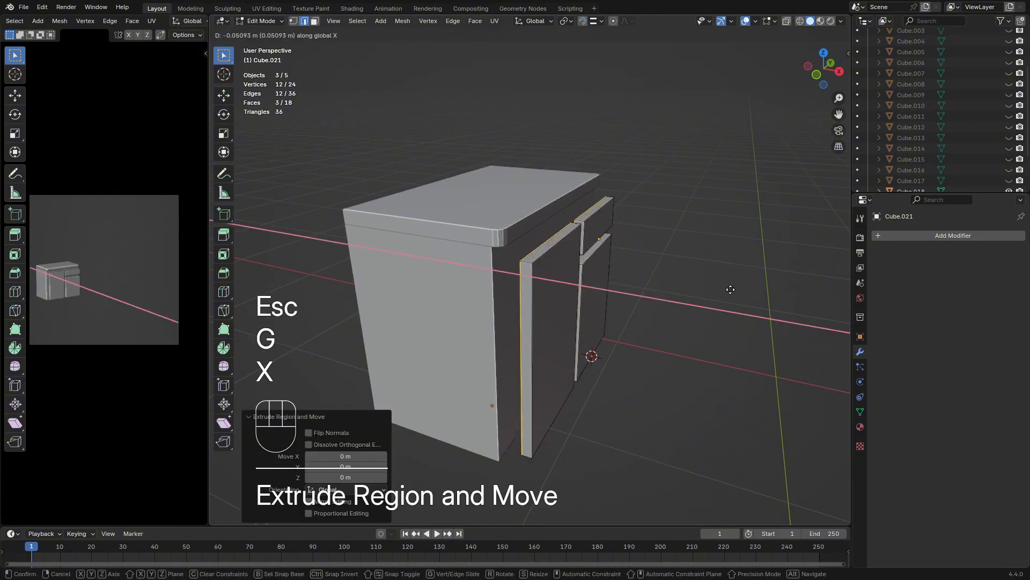
key(shift)
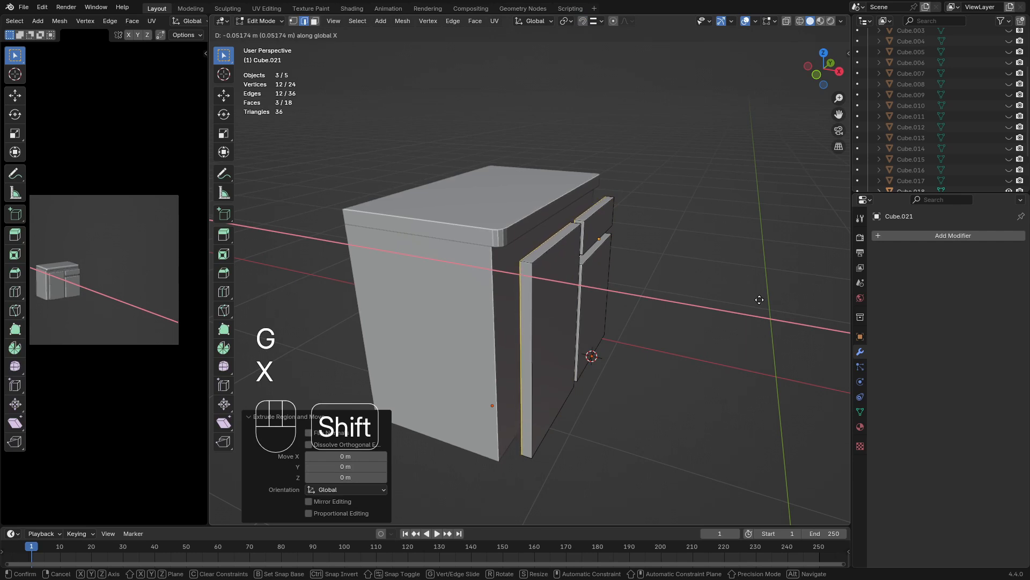
click(760, 299)
Delete the back faces of the three extruded panels and return to Object Mode
middle_drag(760, 300, 470, 309)
key(x)
click(456, 295)
key(Tab)
Select both doors and the drawer front and move them about -0.11 m along X against the cabinet, then deselect them
click(469, 299)
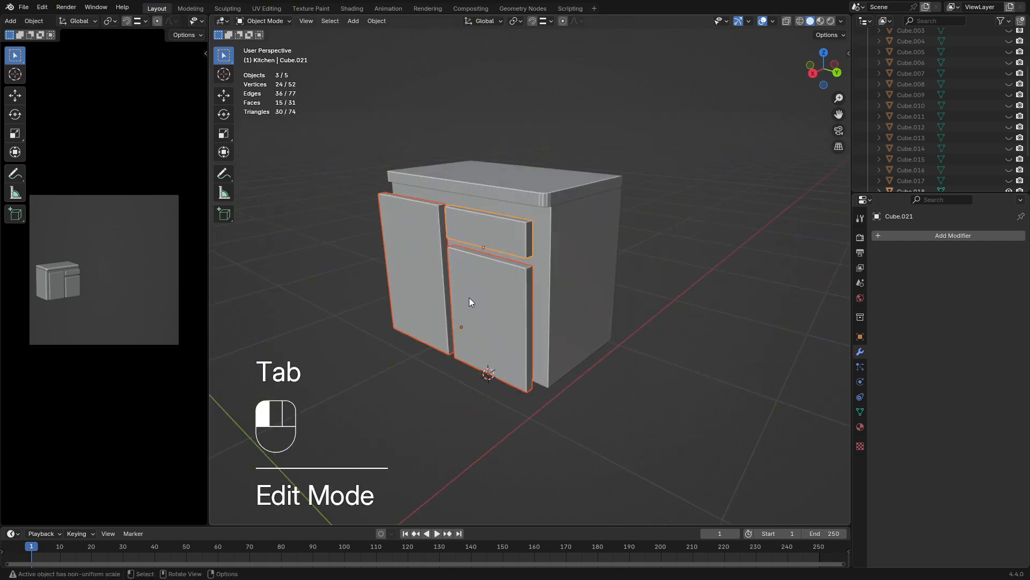
shift+click(412, 289)
shift+click(483, 241)
middle_drag(483, 240, 739, 299)
key(g)
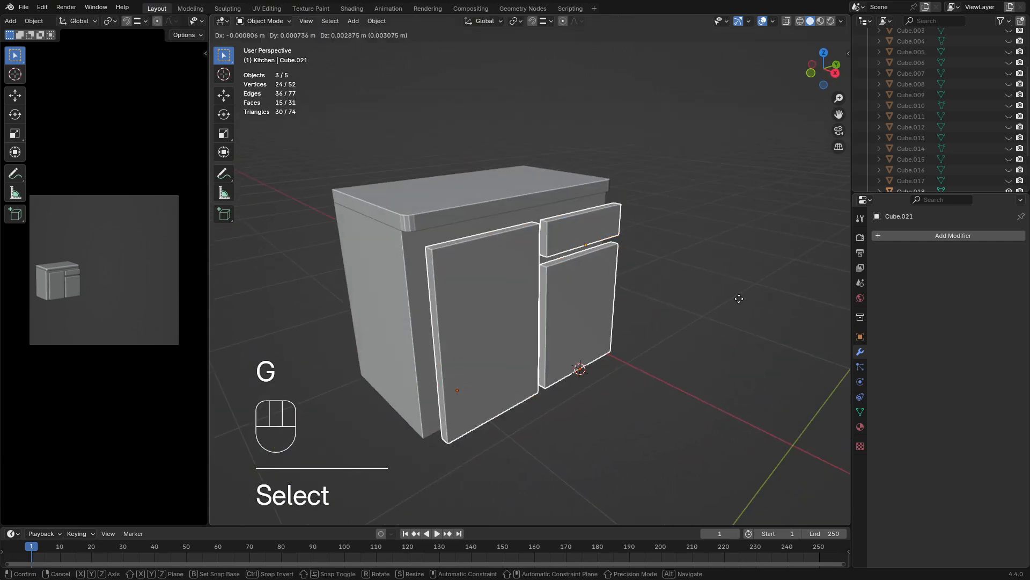
key(y)
key(x)
key(shift)
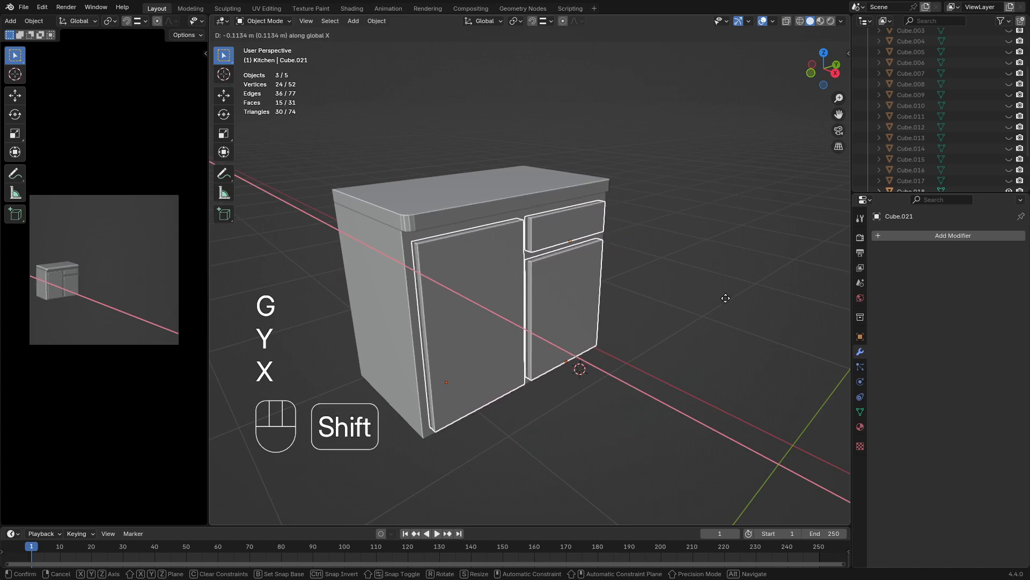
click(723, 299)
click(723, 299)
Unhide all hidden objects of the kitchen scene
middle_drag(723, 298, 676, 323)
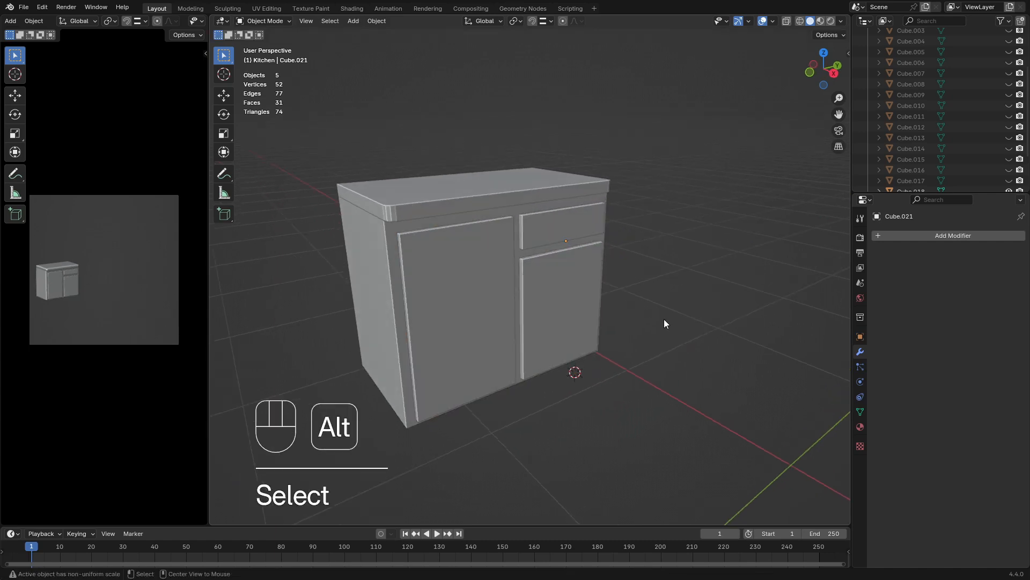
key(alt+h)
middle_drag(447, 310, 606, 294)
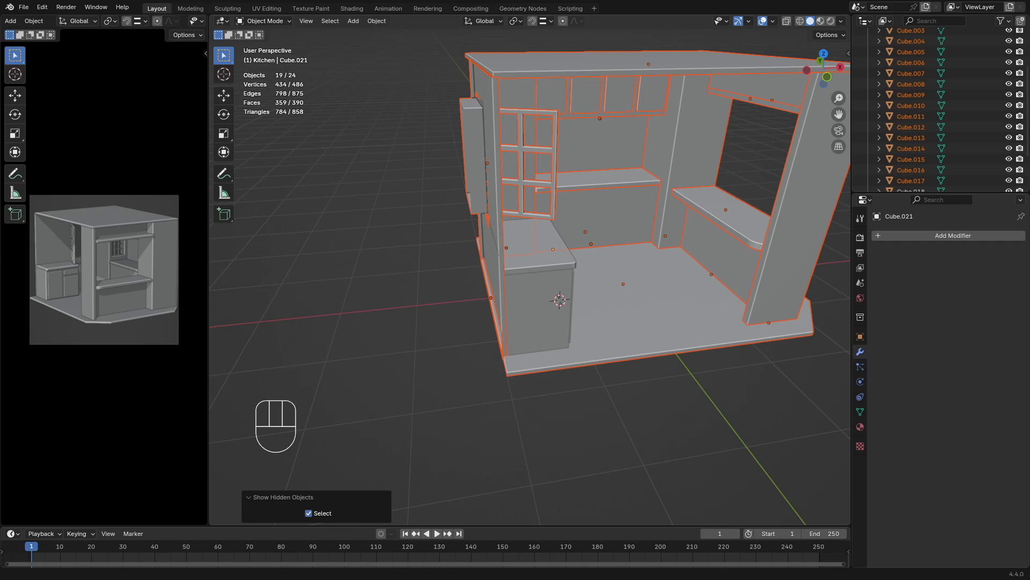
Isolate the back-wall base cabinet and its countertop by hiding all other objects
middle_drag(579, 295, 429, 237)
scroll(526, 298, down, 3)
scroll(595, 227, up, 2)
middle_drag(429, 236, 507, 260)
scroll(507, 259, up, 4)
shift+middle_drag(601, 298, 516, 302)
click(562, 330)
shift+click(568, 315)
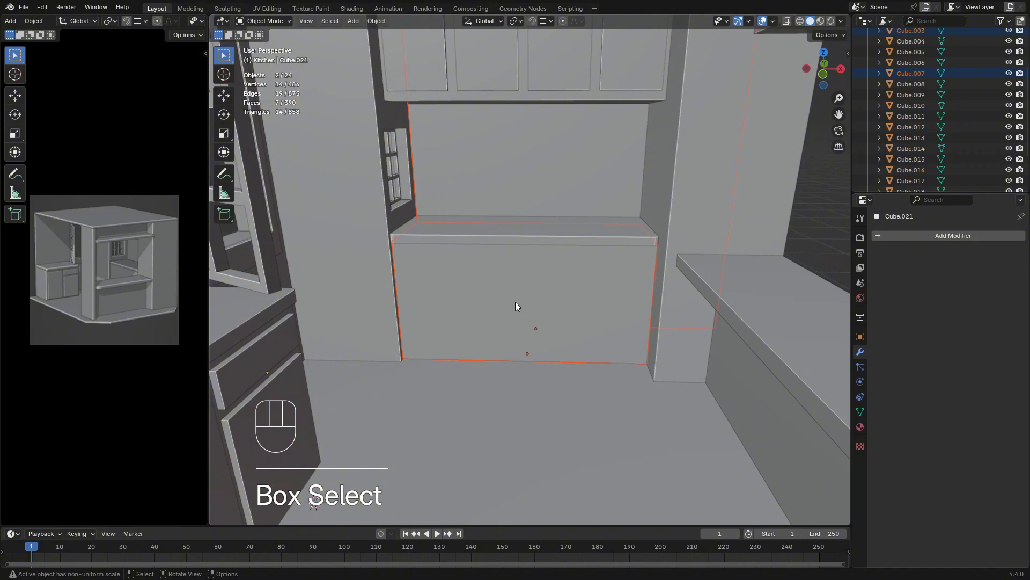
shift+click(520, 237)
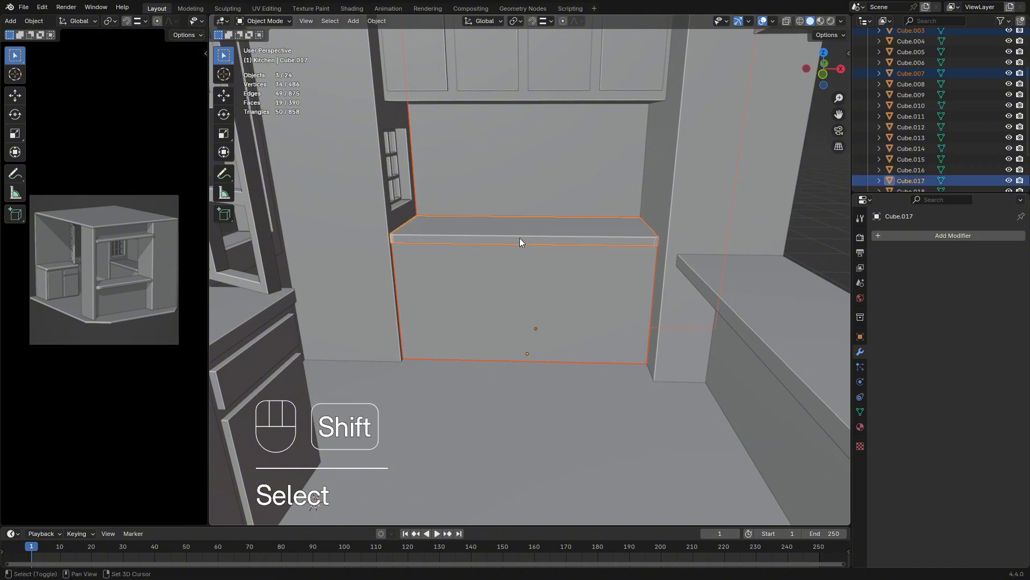
click(523, 281)
shift+click(560, 243)
key(shift+h)
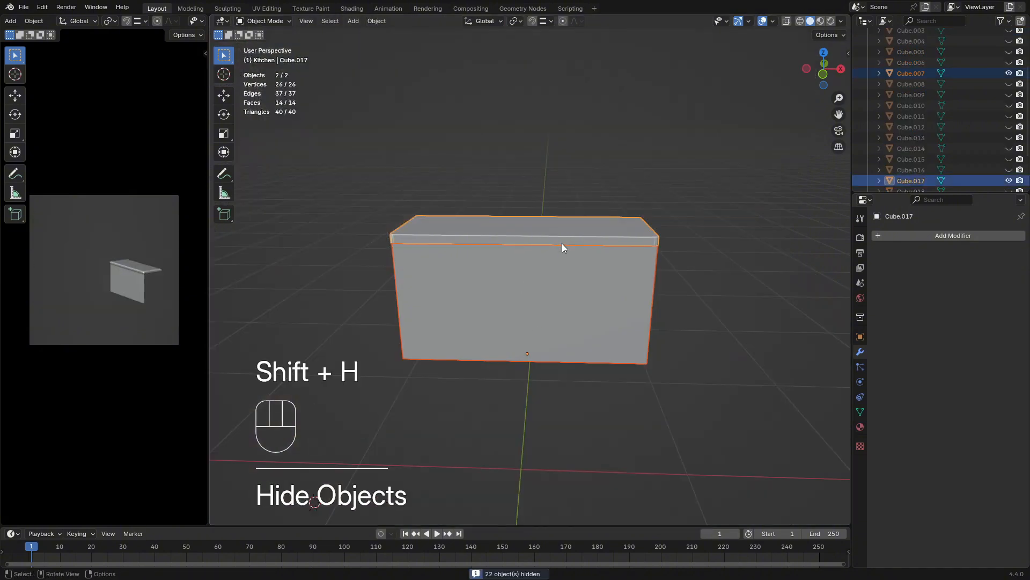
In Edit Mode, duplicate the cabinet's front face and offset the copy about -0.23 m along the global Y axis
mouse_move(569, 285)
middle_down()
mouse_move(601, 272)
mouse_move(565, 298)
middle_up()
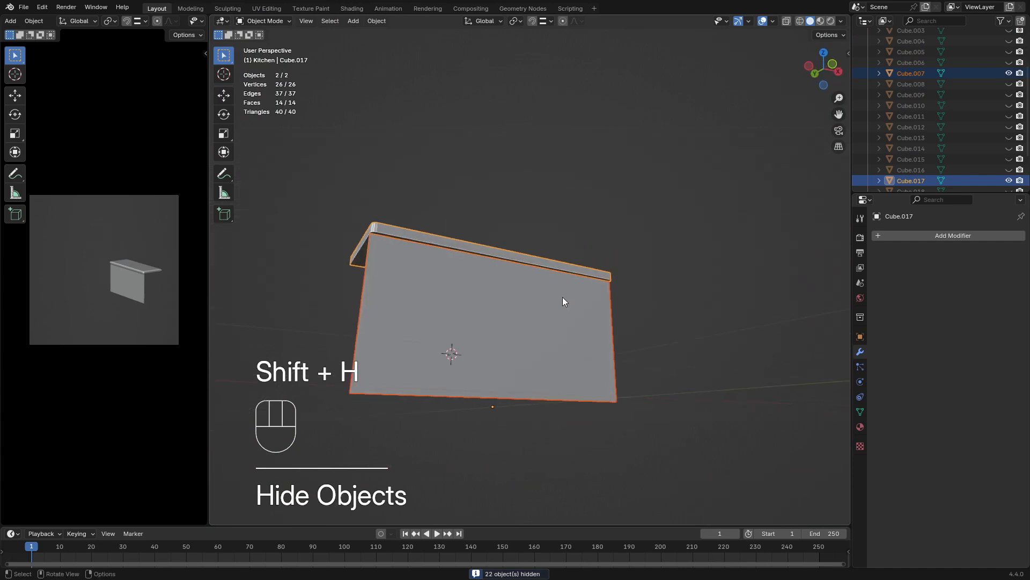
key(Tab)
key(Tab)
click(452, 304)
key(Tab)
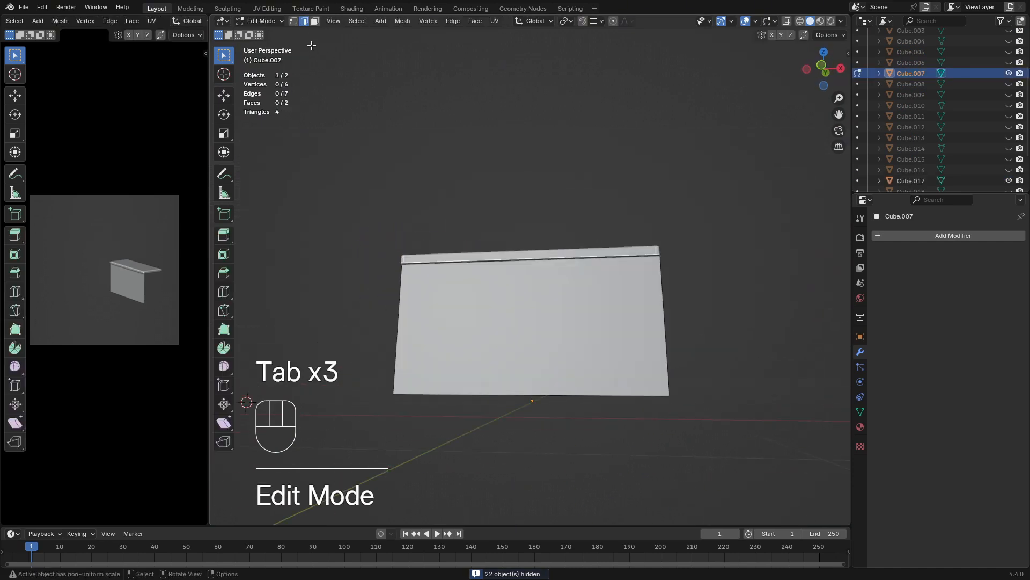
key(3)
click(516, 311)
middle_drag(516, 311, 596, 345)
key(shift+d)
key(x)
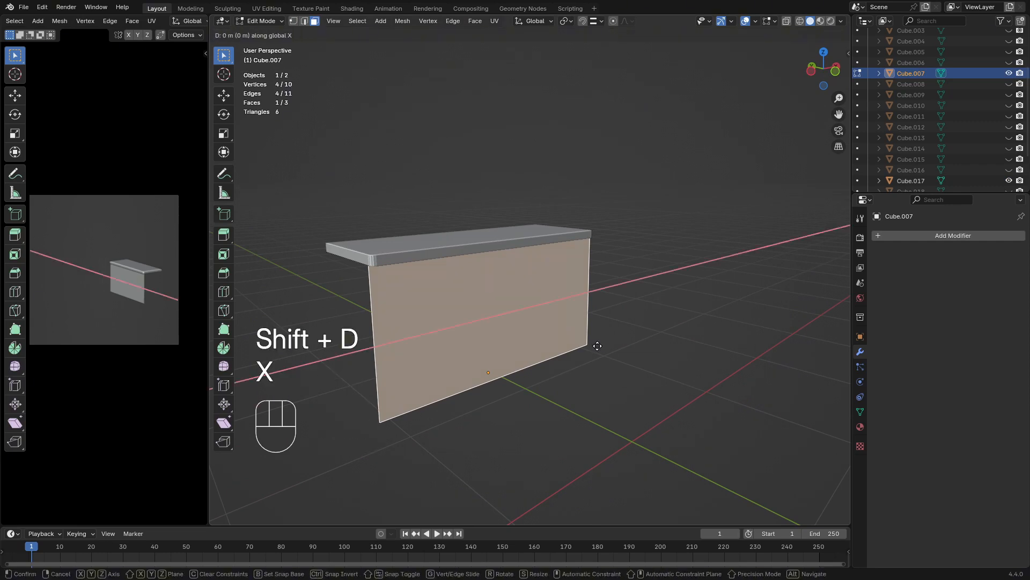
key(y)
click(631, 365)
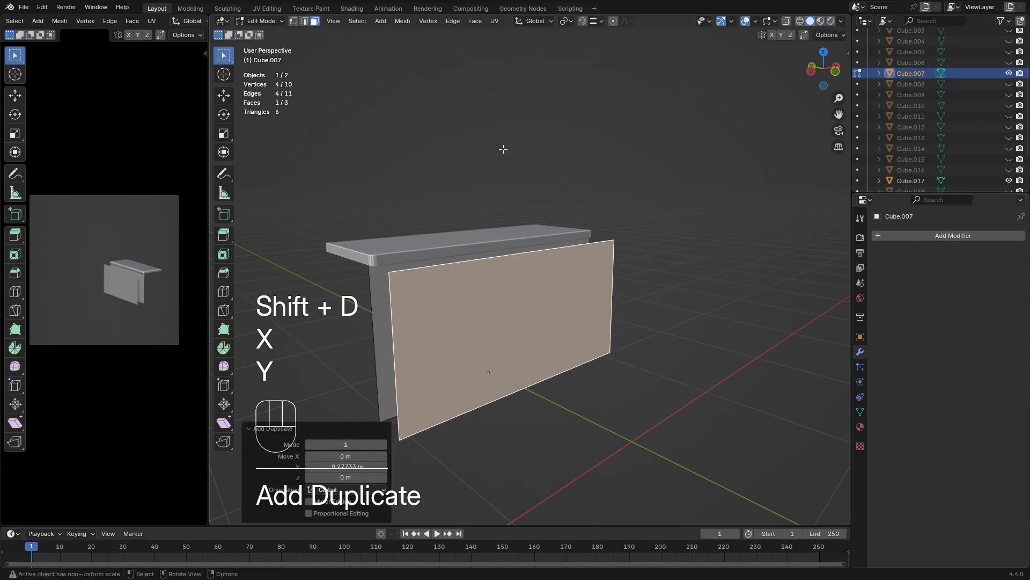
Snap the 3D cursor to the bottom edge of the duplicated front face
click(305, 21)
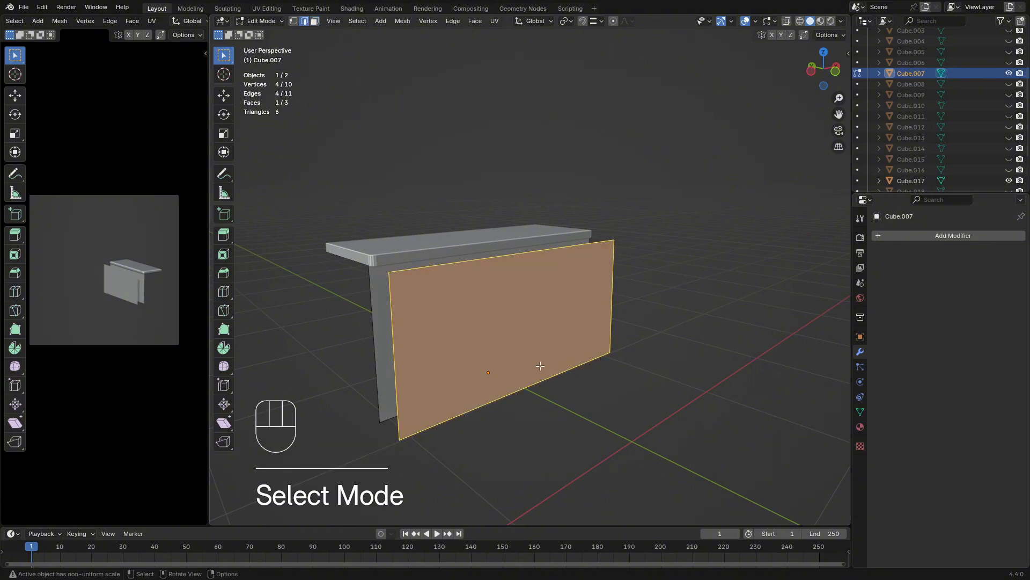
click(587, 430)
middle_drag(586, 430, 590, 359)
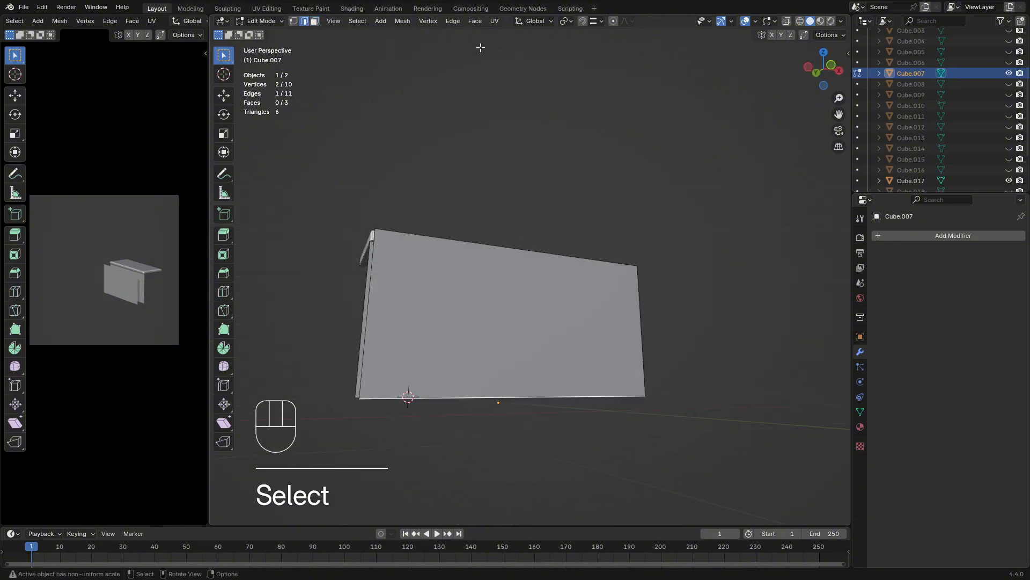
key(shift+s)
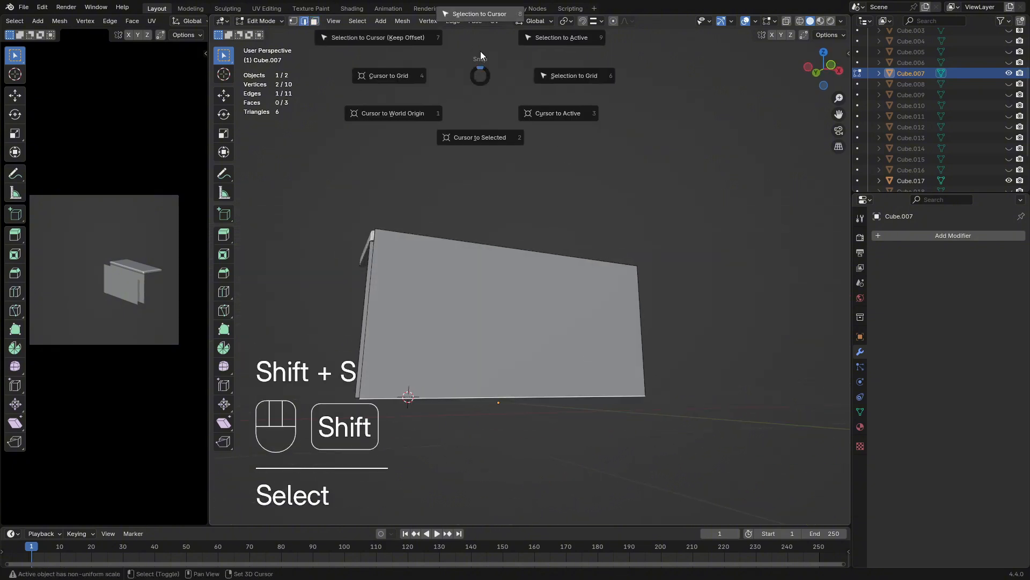
click(481, 138)
Return to Object Mode and set the cabinet object's origin to the 3D cursor
key(Tab)
click(376, 20)
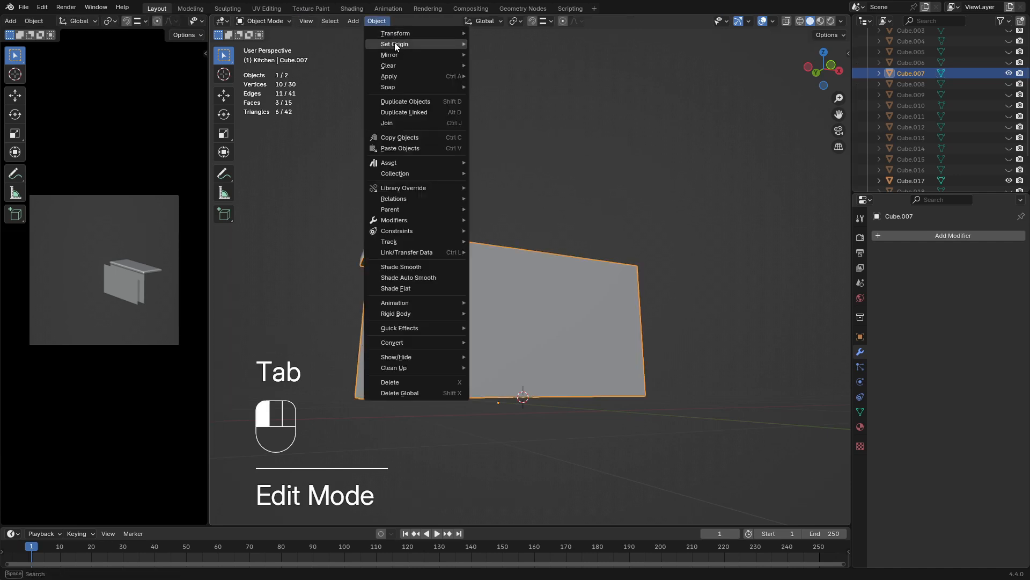
mouse_move(395, 44)
click(520, 66)
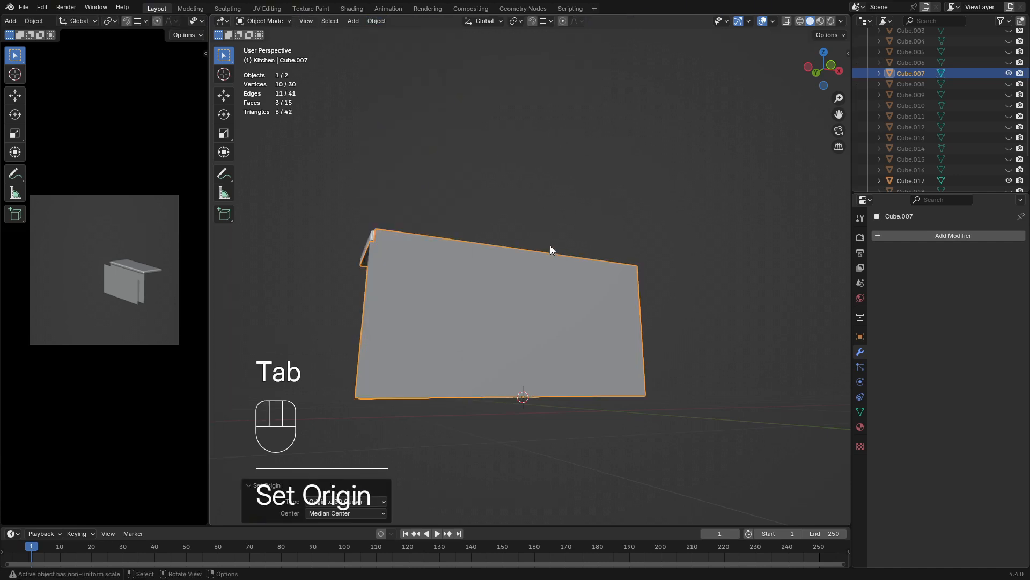
middle_drag(550, 246, 475, 244)
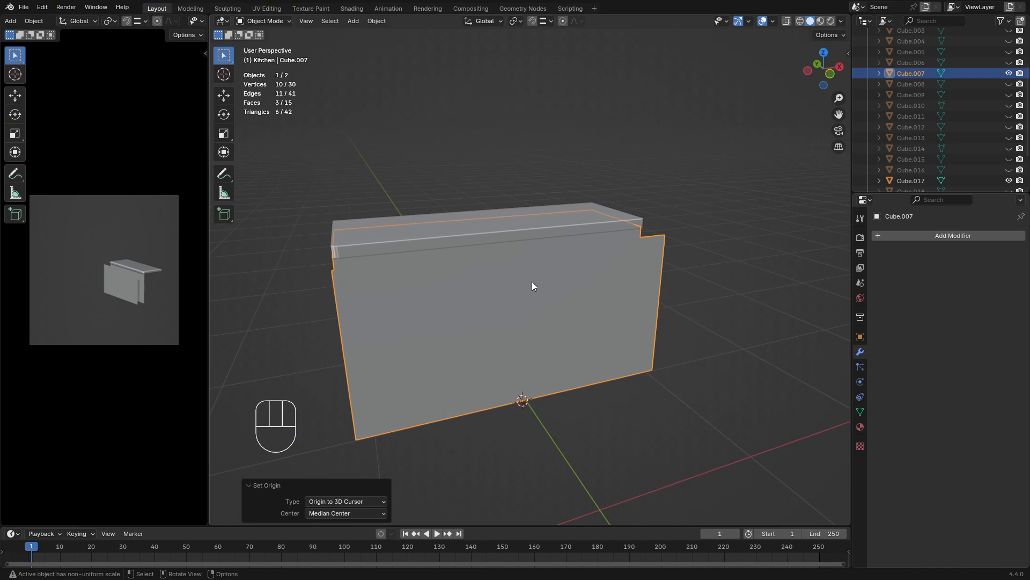
In front view, try scaling the whole cabinet object uniformly to about 0.927
key(KP_1)
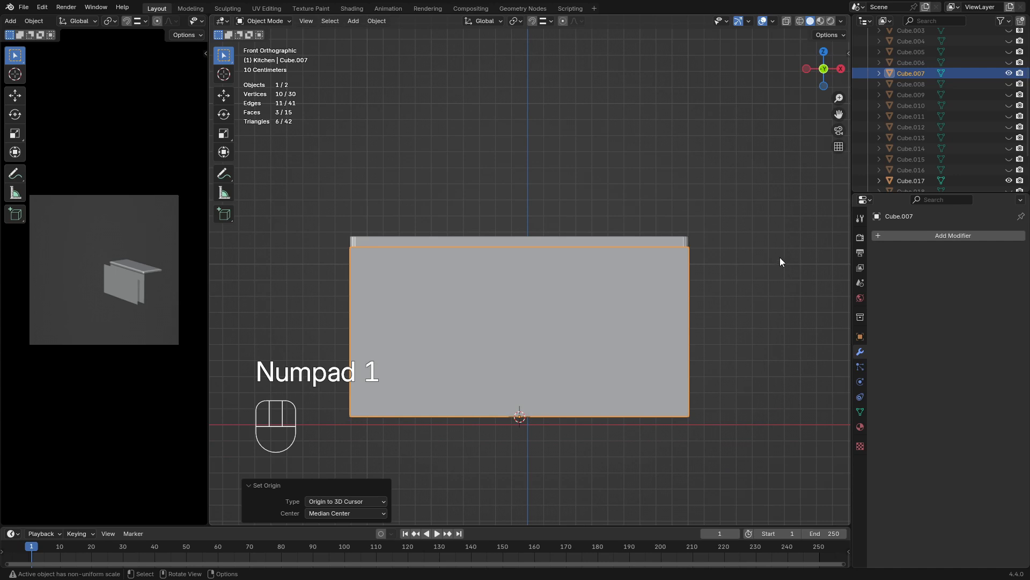
key(s)
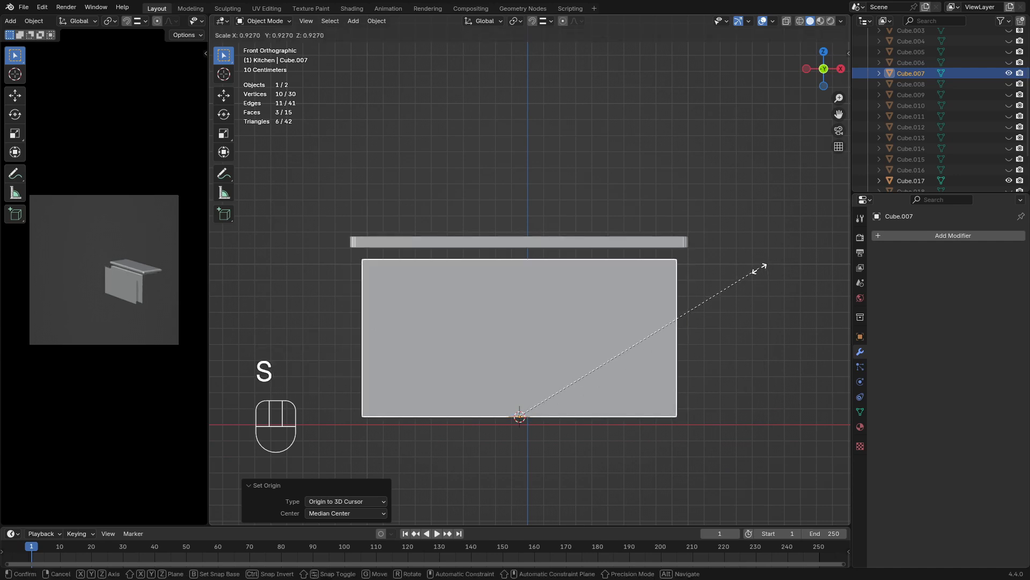
click(760, 268)
middle_drag(436, 333, 518, 336)
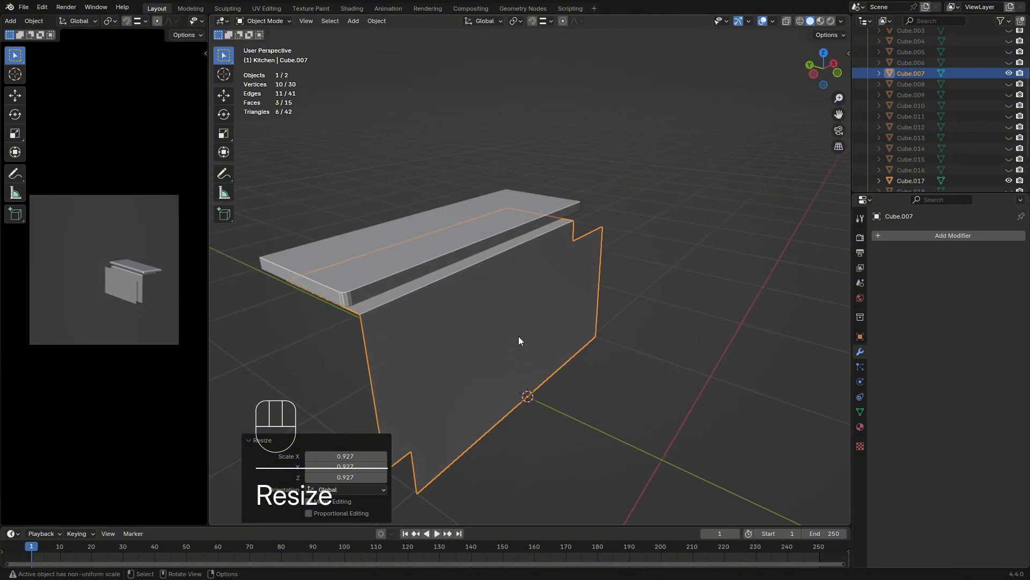
click(573, 325)
middle_drag(643, 286, 606, 298)
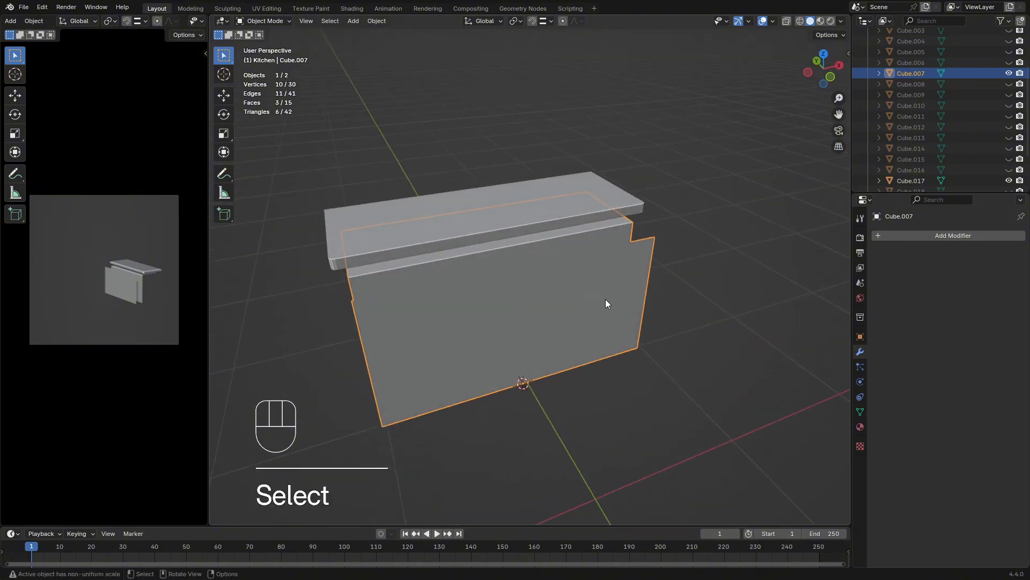
Undo the scaling and origin change, back to the duplicated front face being selected in Edit Mode
key(Tab)
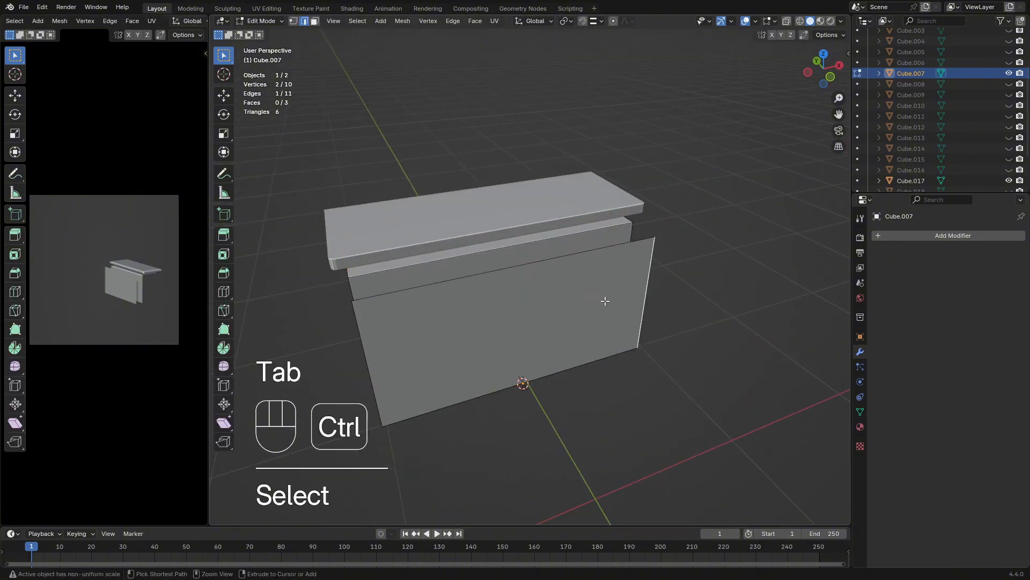
key(ctrl+z)
key(ctrl+z)
key(ctrl+z)
key(ctrl+z)
key(ctrl+z)
key(ctrl+z)
key(ctrl+z)
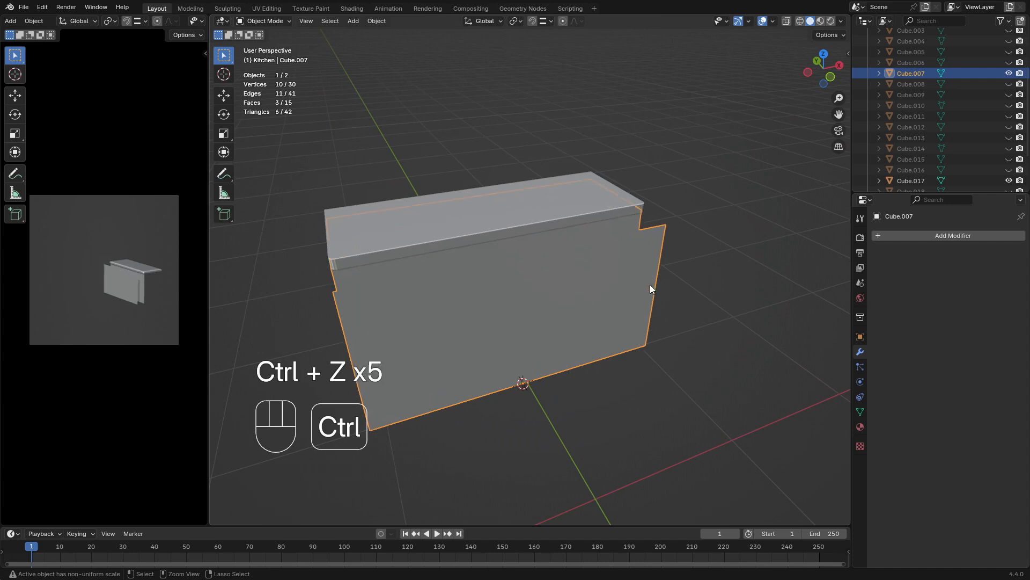
key(ctrl+z)
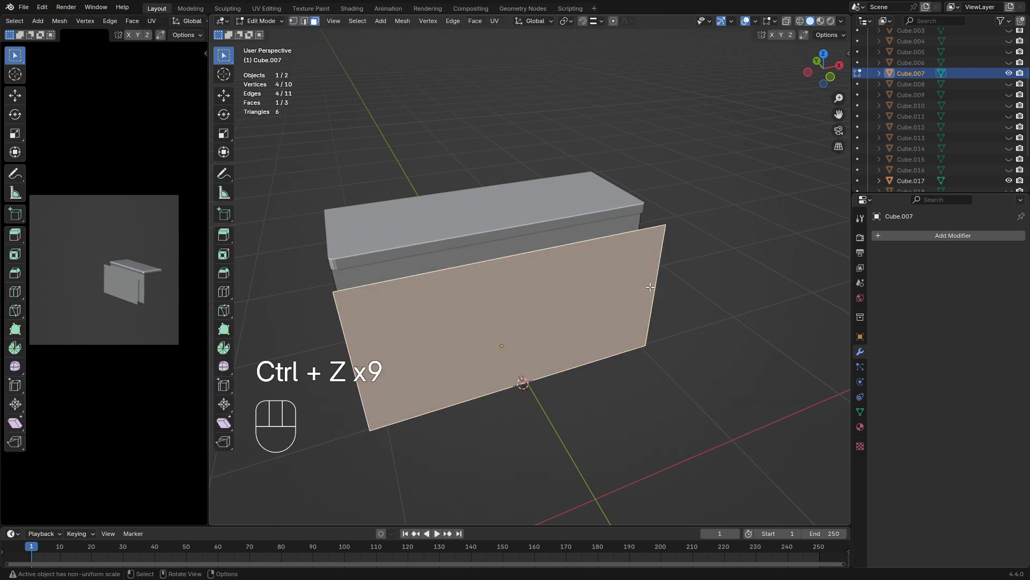
Separate the duplicated front face into its own object and select it in Object Mode
middle_drag(564, 344, 621, 324)
key(p)
click(620, 324)
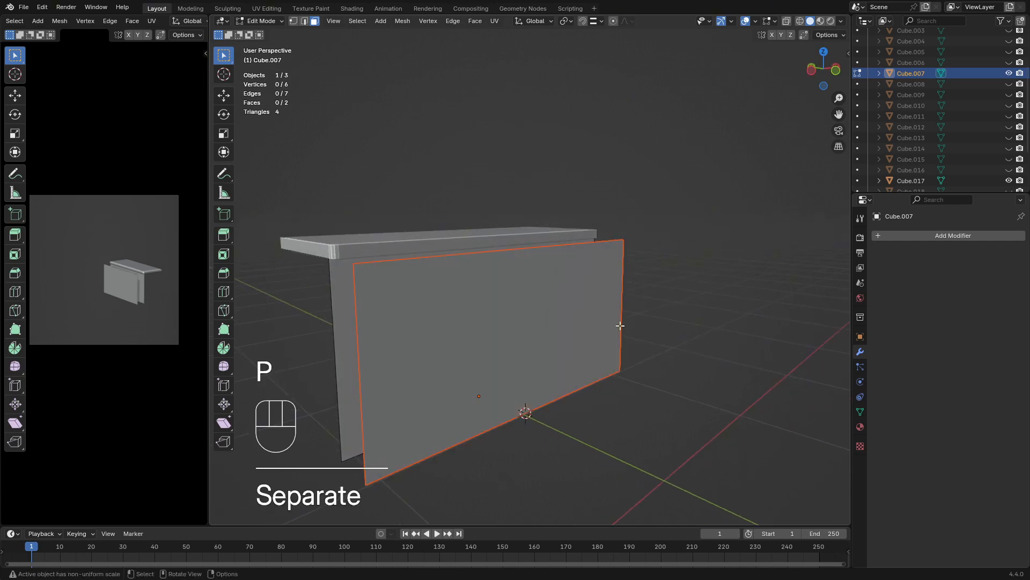
key(Tab)
click(579, 357)
middle_drag(607, 344, 586, 342)
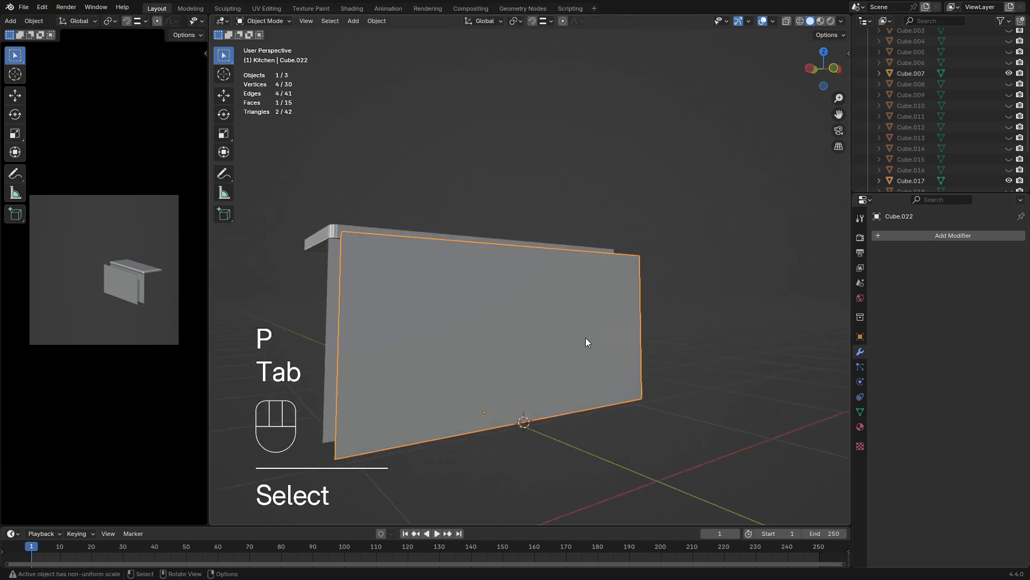
Set the separated panel's origin to the 3D cursor at its bottom edge
click(376, 21)
mouse_move(413, 46)
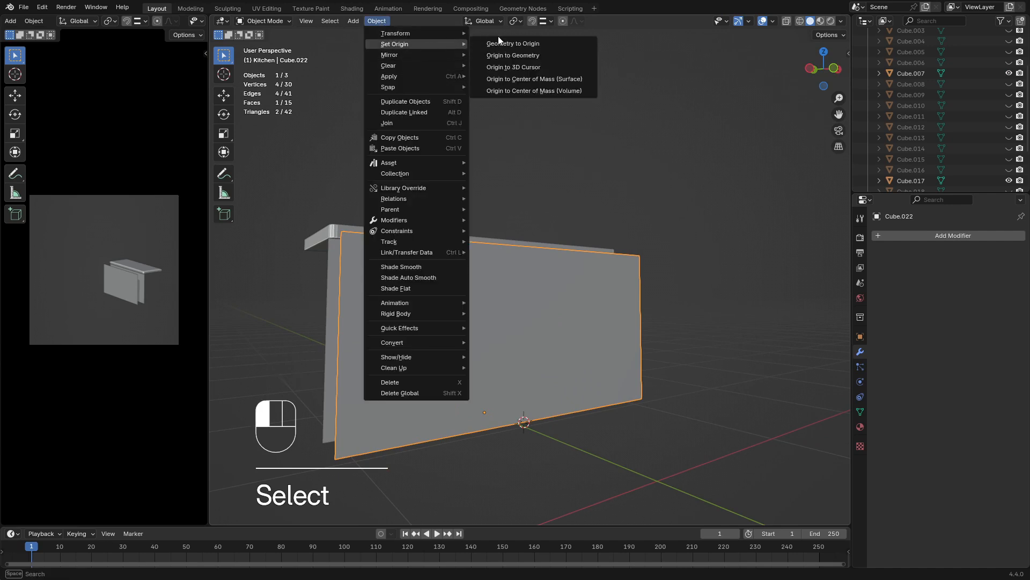
click(515, 67)
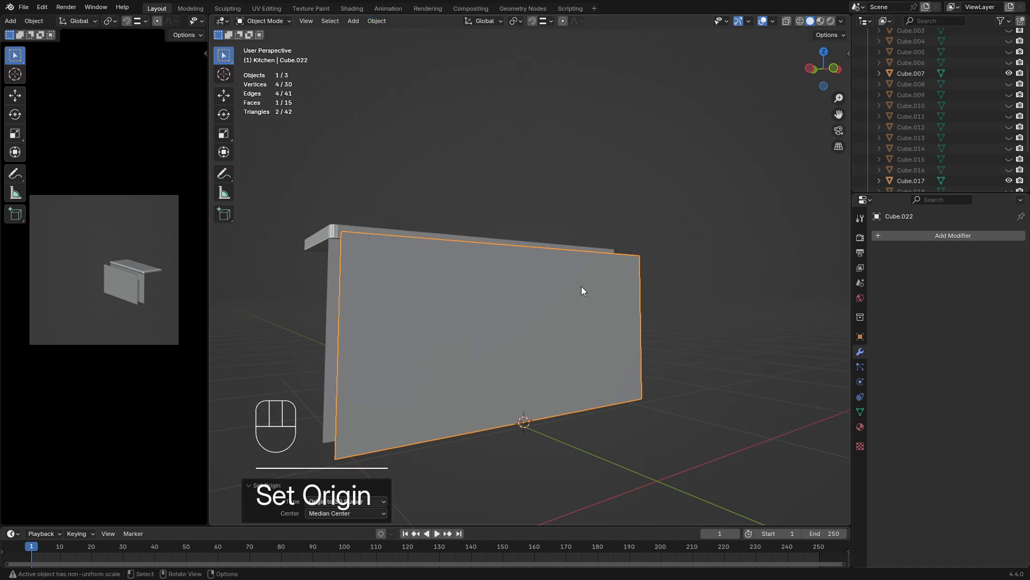
click(533, 370)
middle_drag(543, 302, 500, 329)
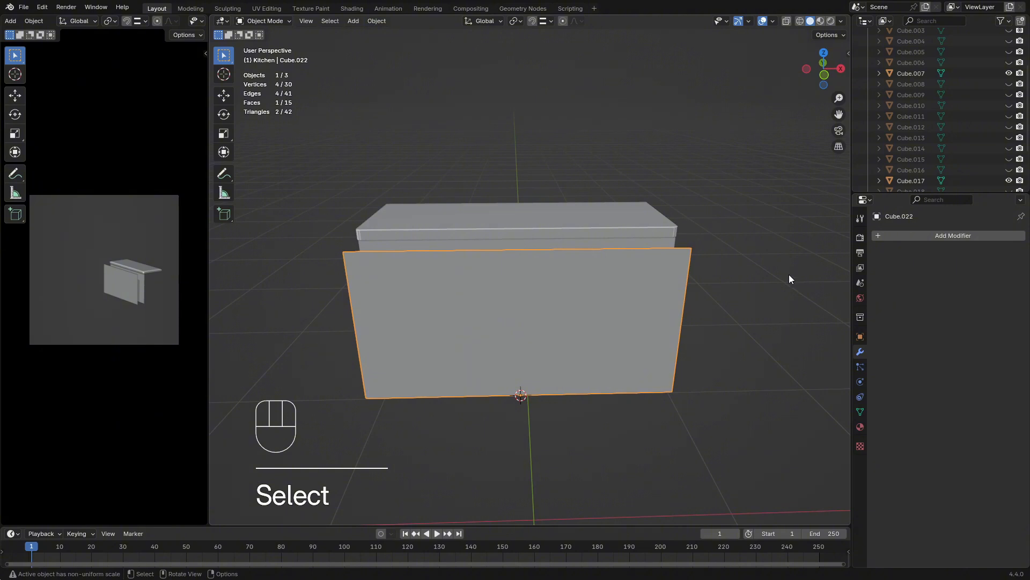
In front view, scale the panel uniformly to about 0.926
key(KP_3)
key(KP_1)
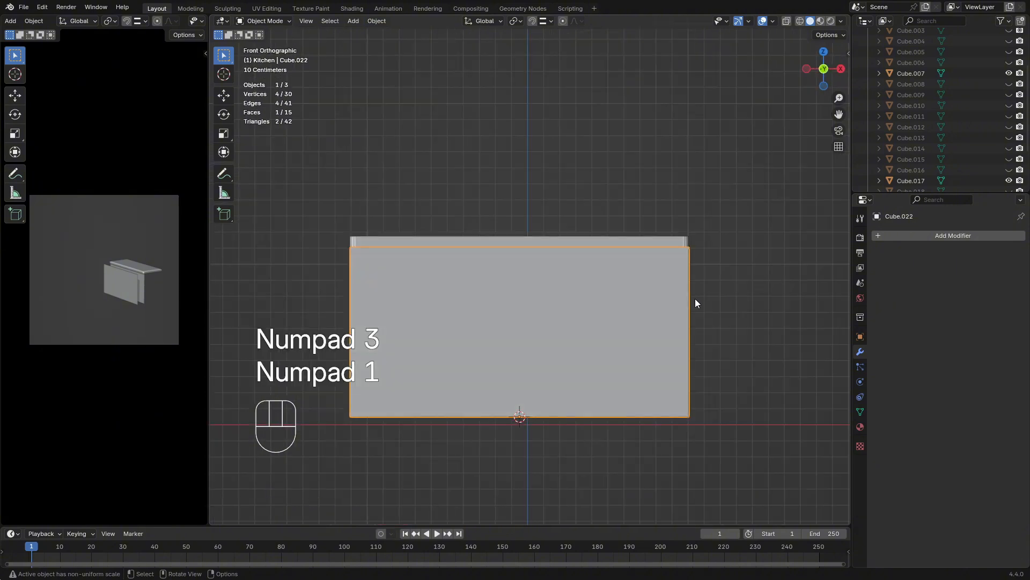
key(s)
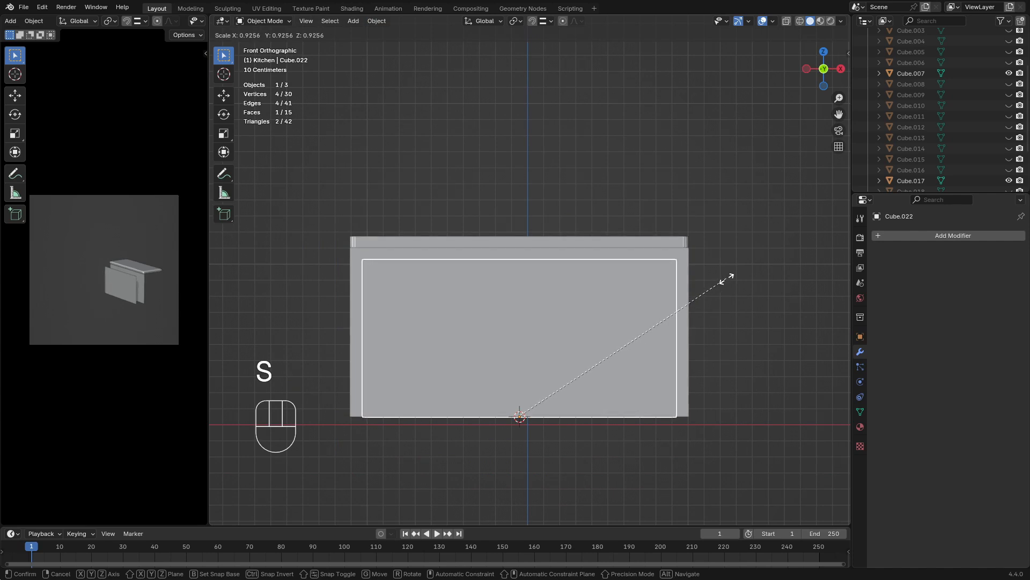
click(727, 279)
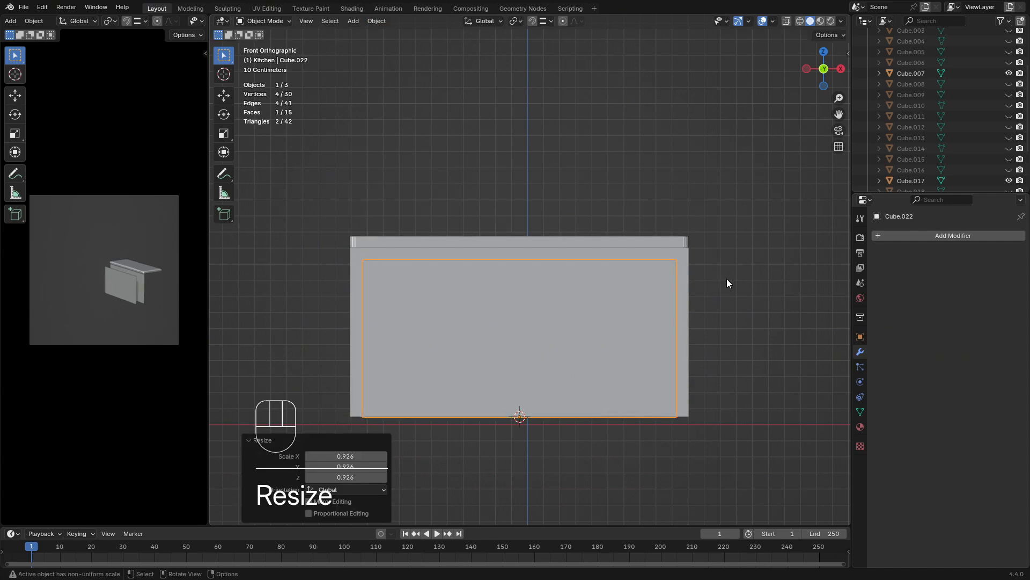
Narrow the panel to about 0.308 along X for a single door, then scale it uniformly by about 1.005
key(s)
key(x)
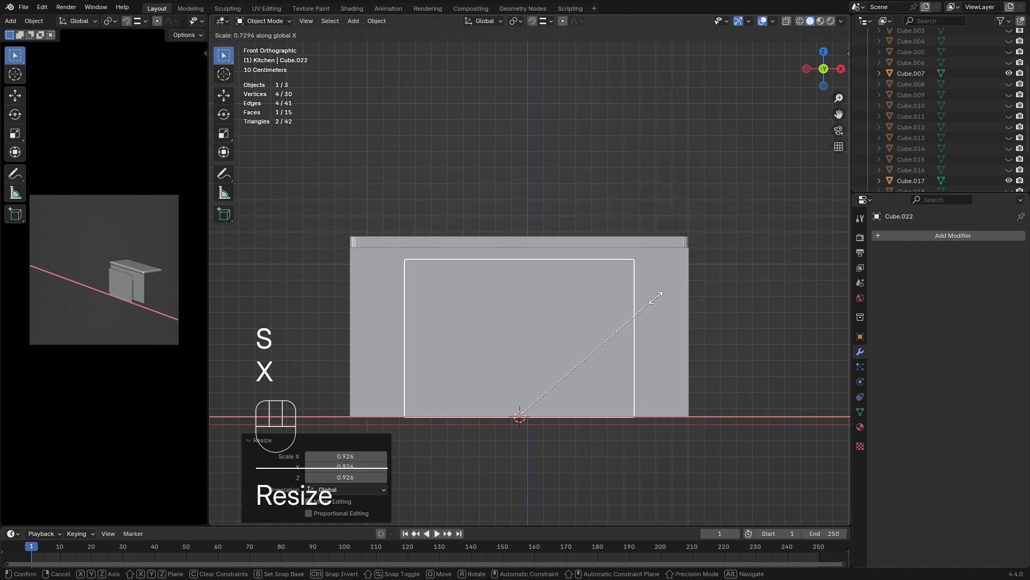
right_click(545, 344)
key(s)
click(631, 313)
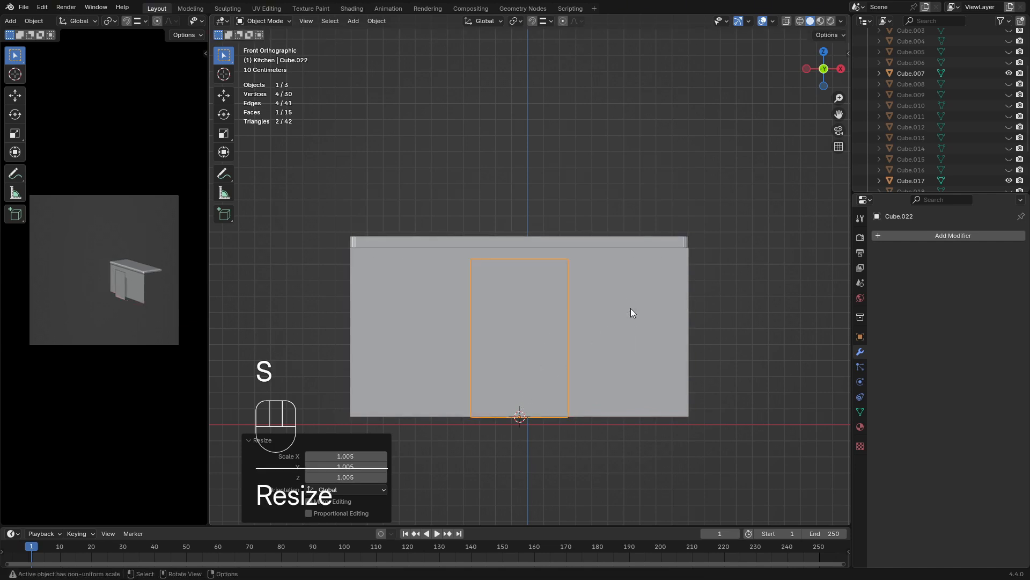
Raise the door panel about 0.037 m along Z and scale it uniformly to about 0.970
key(g)
key(z)
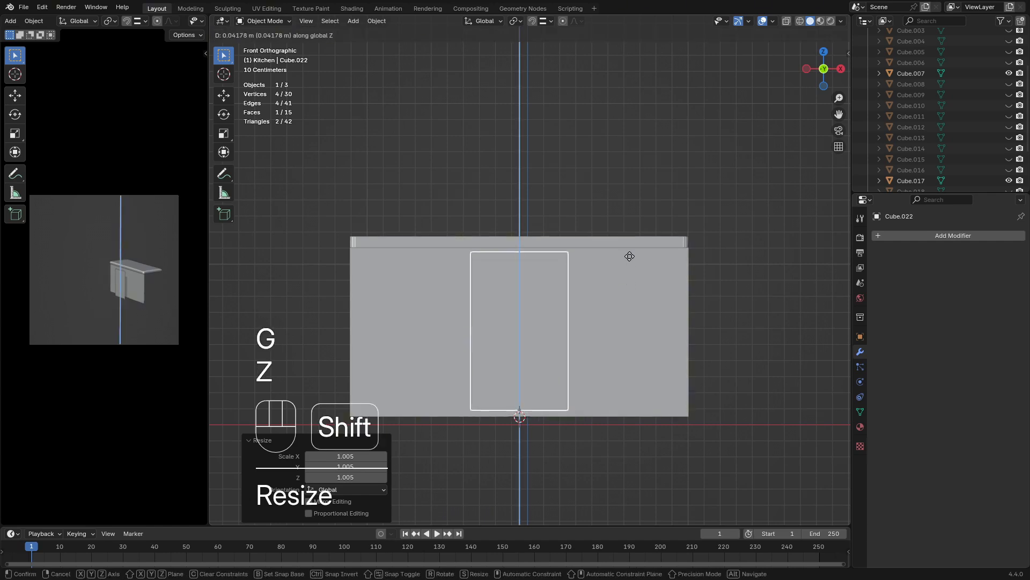
click(626, 264)
key(s)
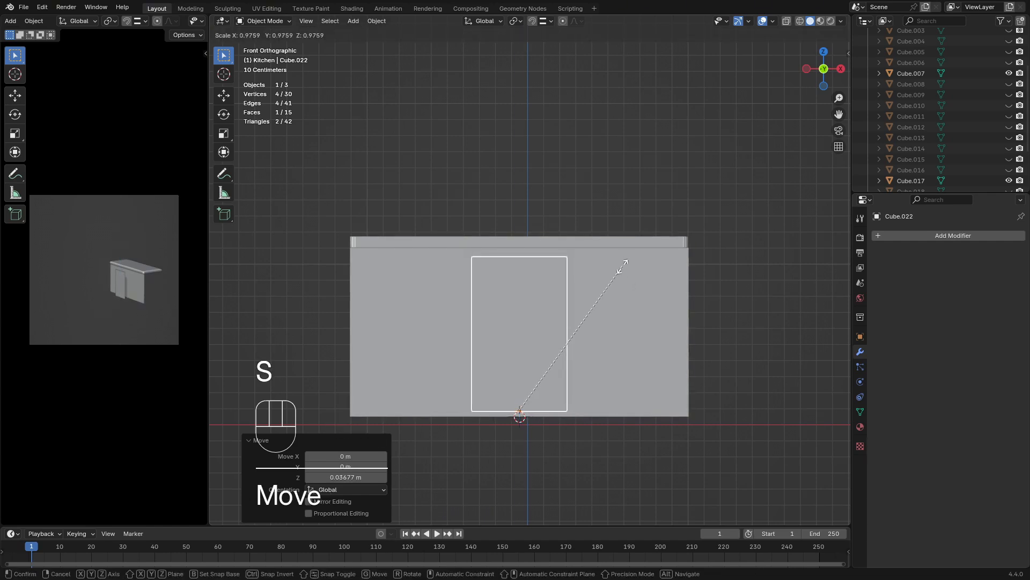
click(623, 263)
scroll(621, 271, up, 2)
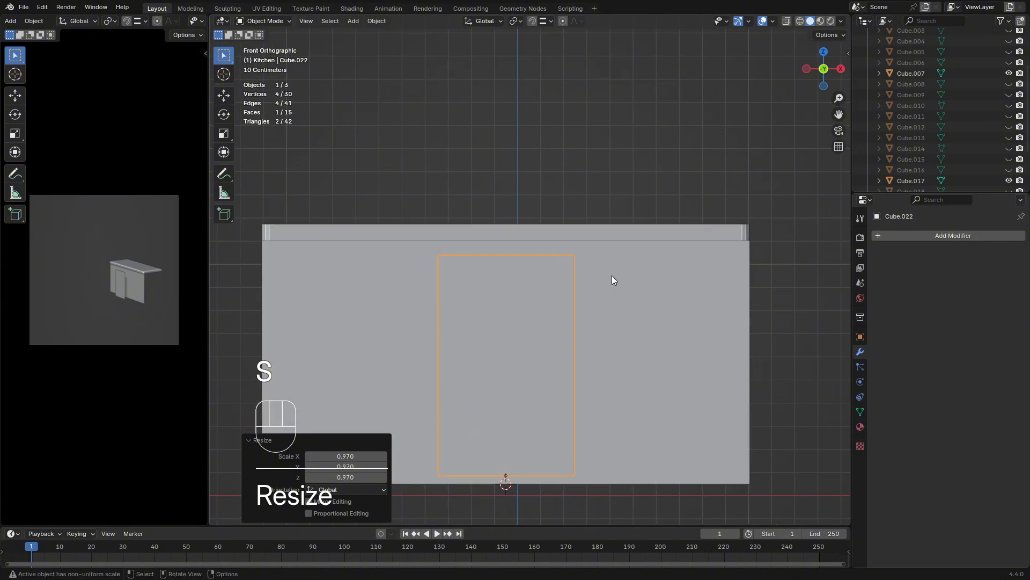
Adjust the door panel's height along Z by about 0.023 m up, then about 0.006 m down
key(g)
key(z)
click(611, 274)
key(g)
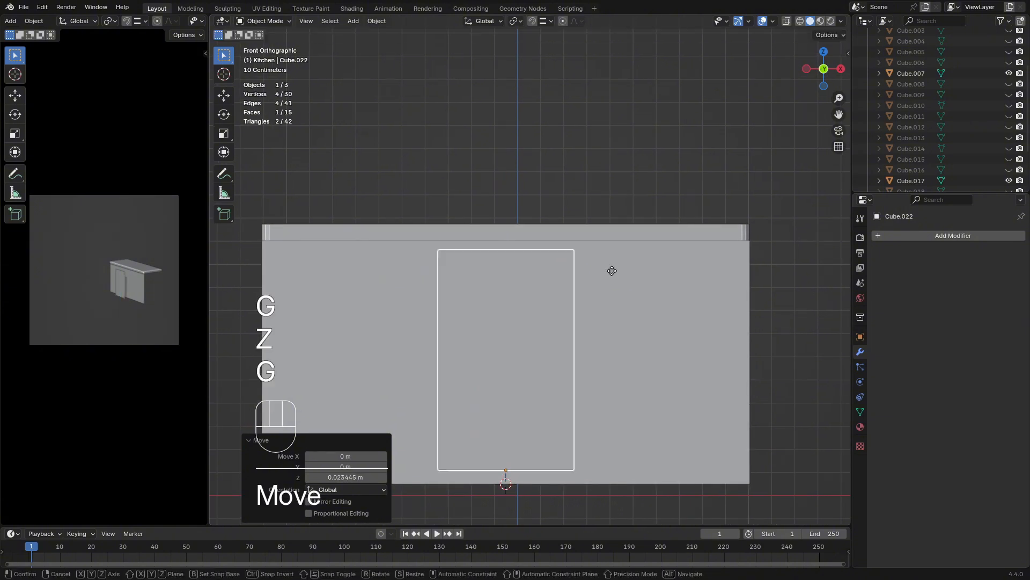
key(z)
click(611, 274)
Move the door panel about 0.687 m along positive X towards the cabinet's right end
key(g)
key(x)
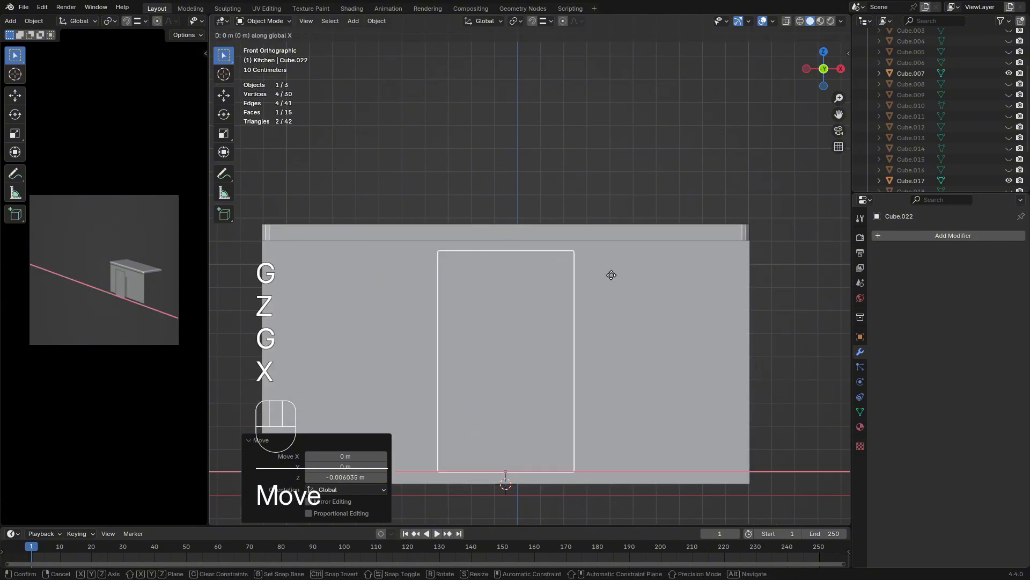
key(y)
key(x)
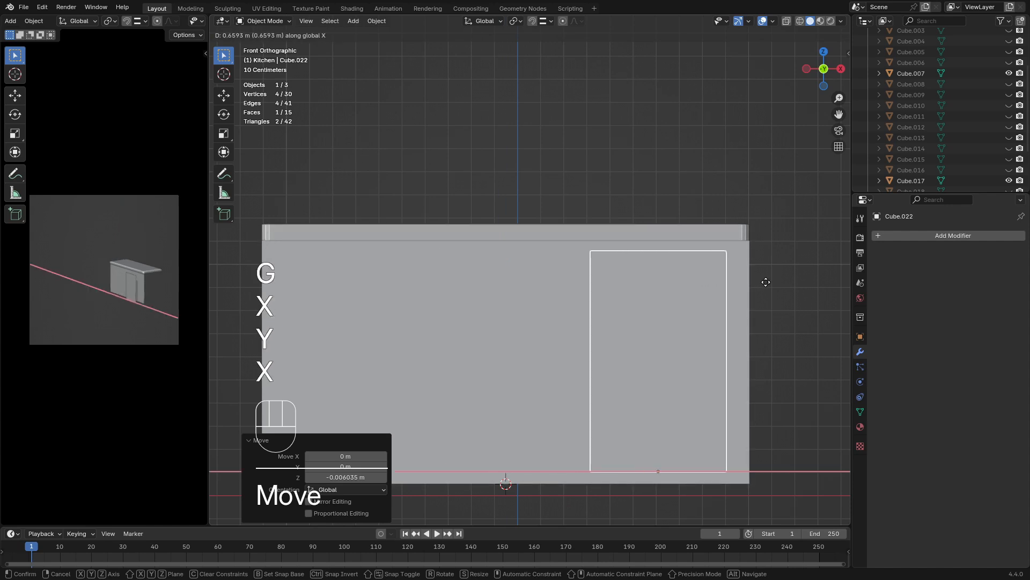
click(771, 281)
Duplicate the door panel about 0.639 m along negative X, then duplicate that copy another 0.689 m along negative X
key(shift+d)
key(x)
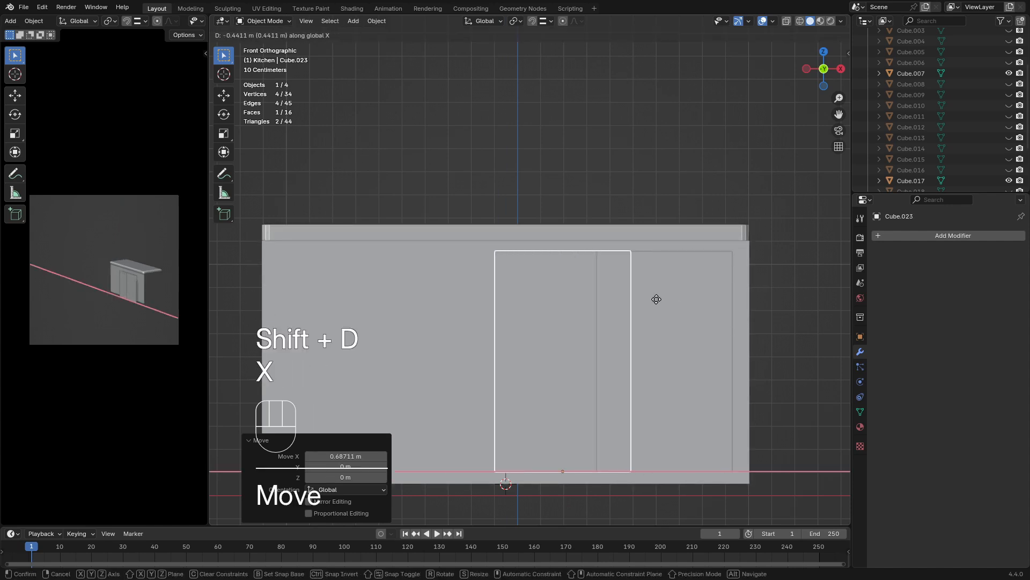
click(748, 299)
shift+middle_drag(564, 353, 603, 321)
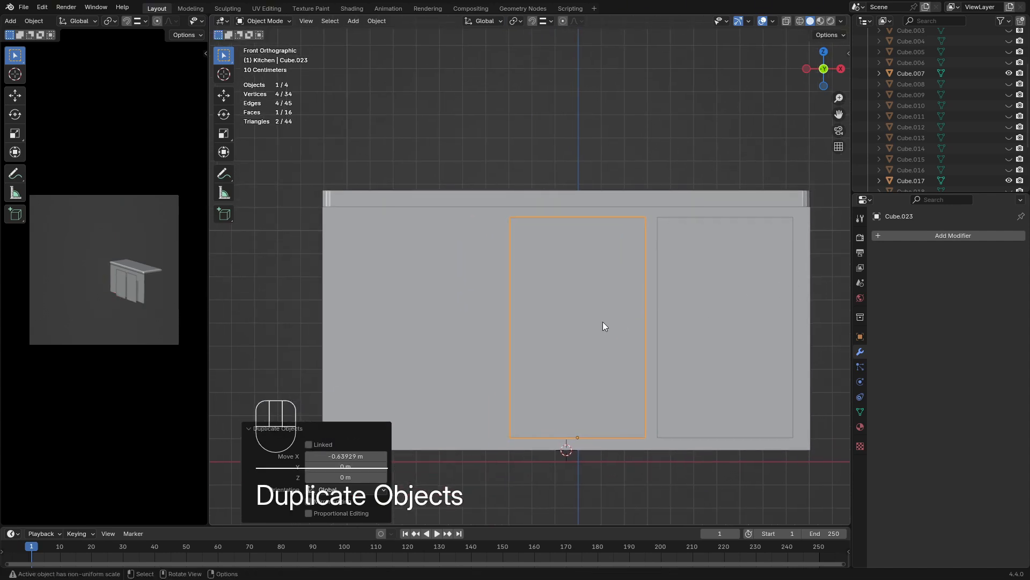
key(shift+d)
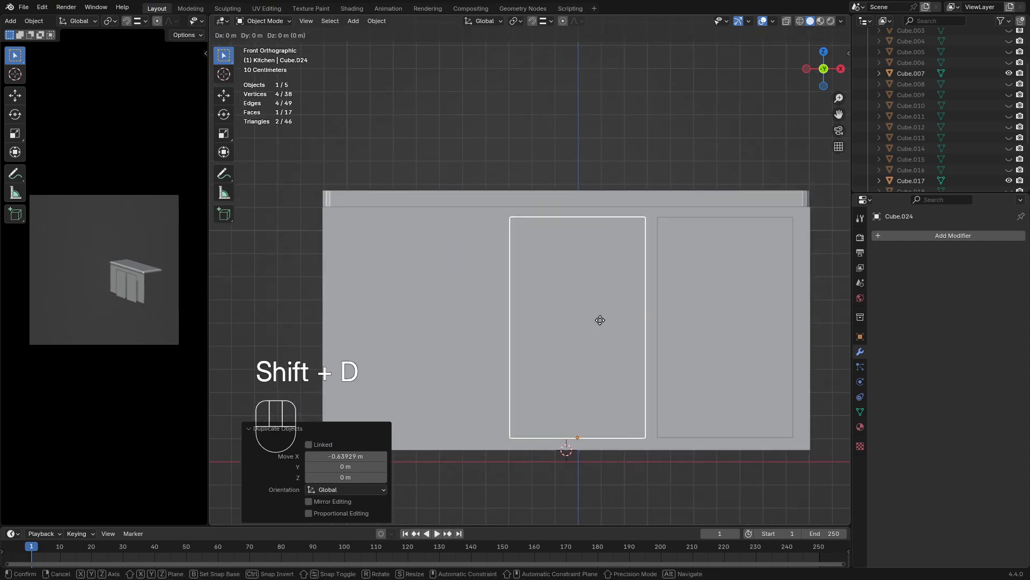
key(x)
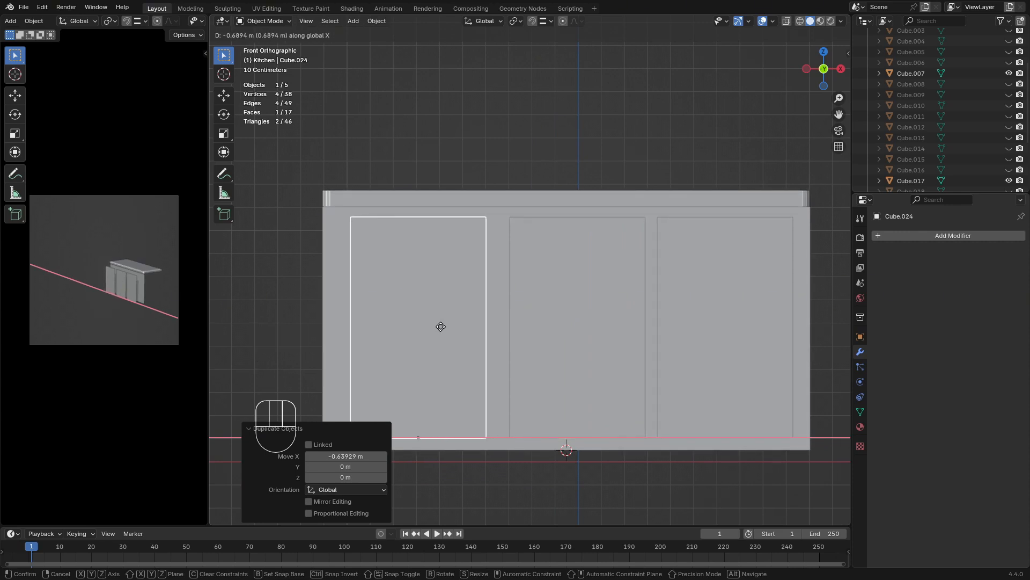
click(440, 325)
Scale the leftmost panel to about 1.166 along X and about 0.615 along Z
key(s)
key(x)
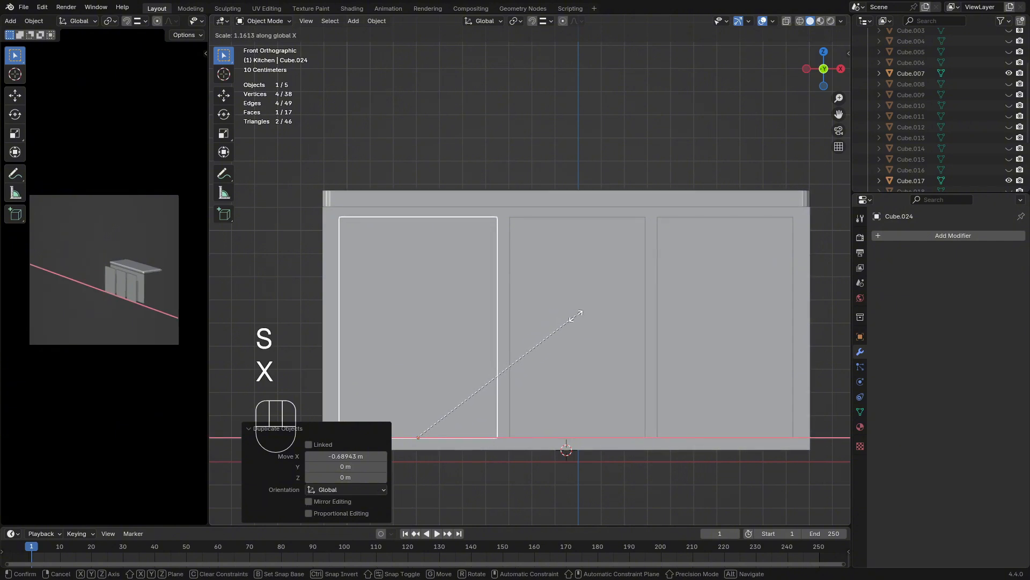
click(578, 316)
key(s)
key(z)
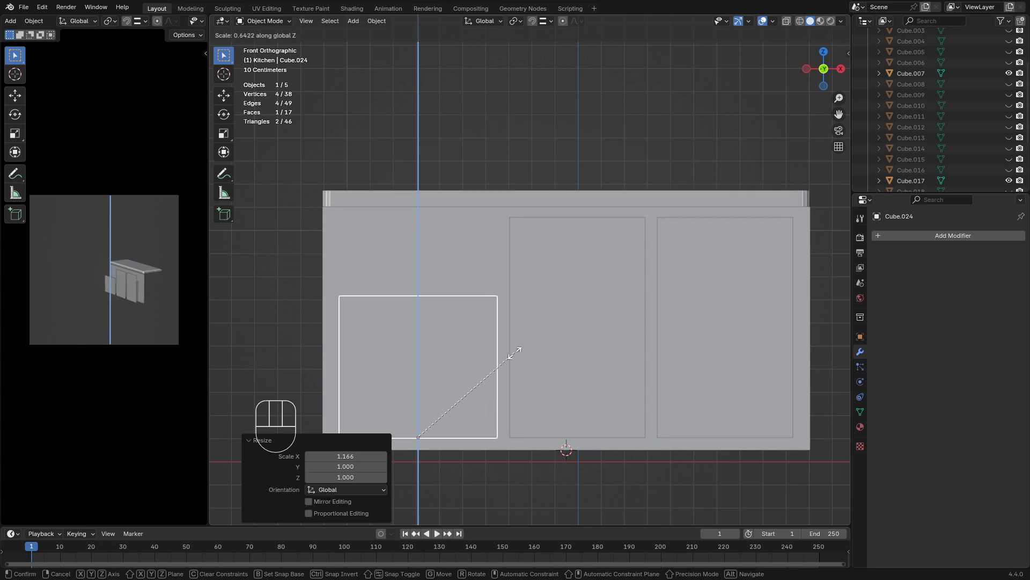
click(510, 355)
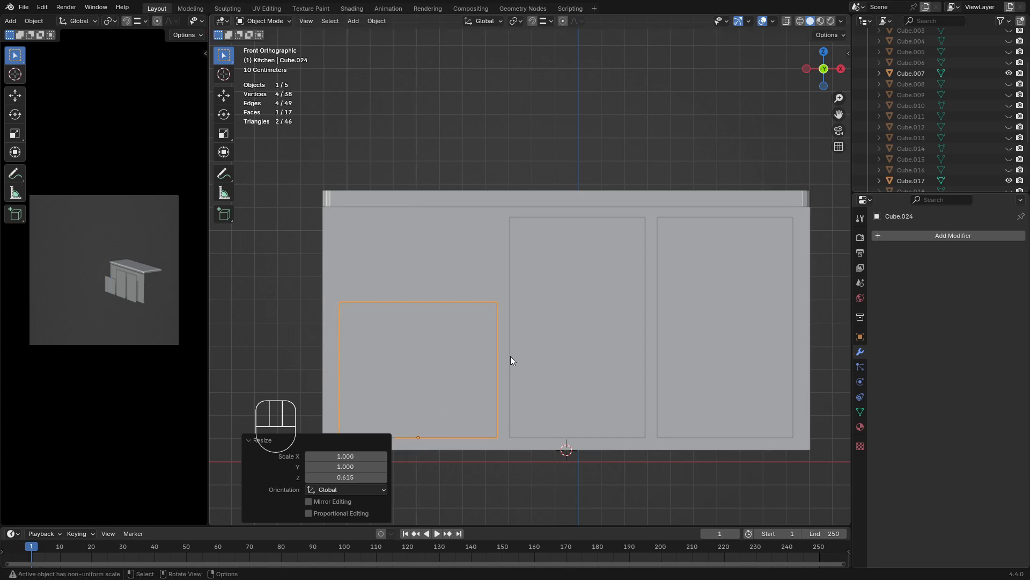
Duplicate the shortened leftmost panel about 0.499 m upward along Z
key(shift+d)
key(g)
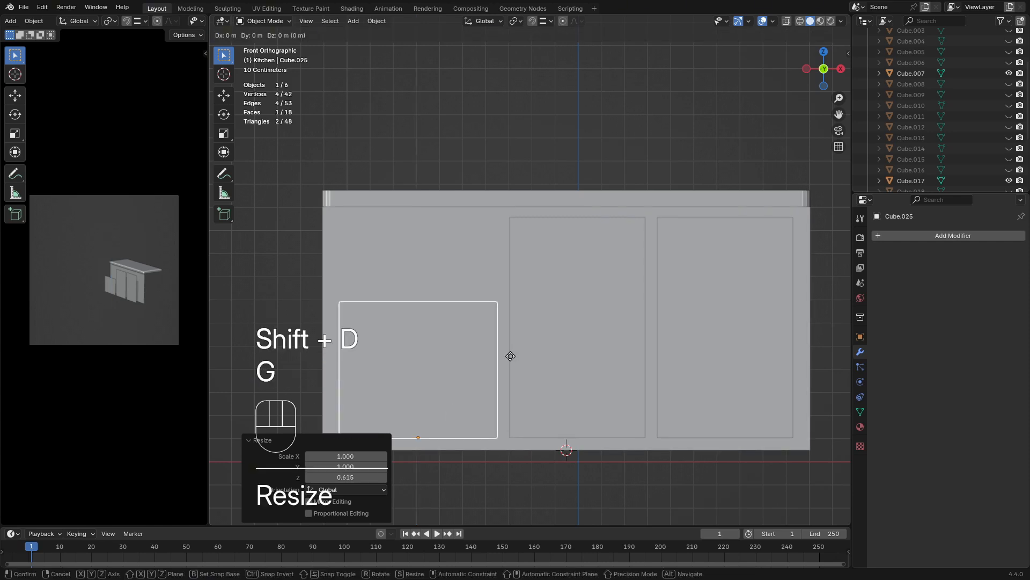
key(z)
click(510, 241)
Shrink the copy uniformly to about 0.641 and to 0.387 along Z, then move it about -0.121 m in X and 0.275 m in Z
key(s)
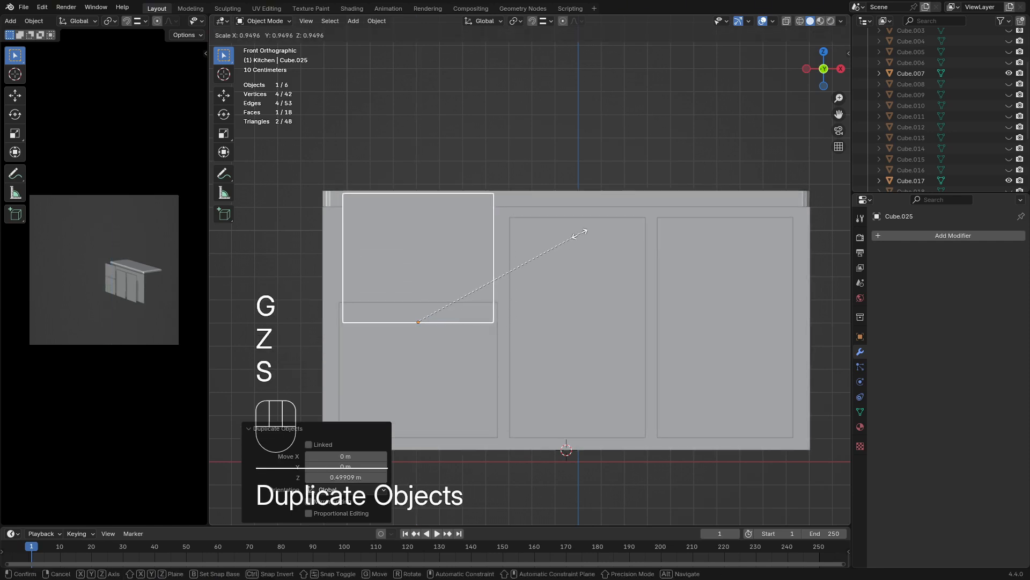
click(520, 250)
key(s)
key(z)
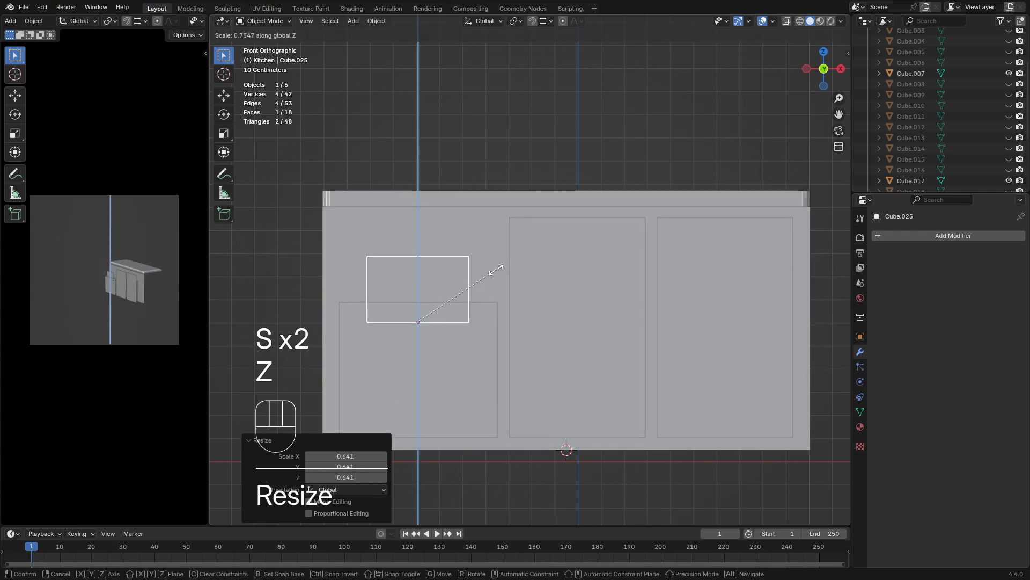
click(460, 300)
key(g)
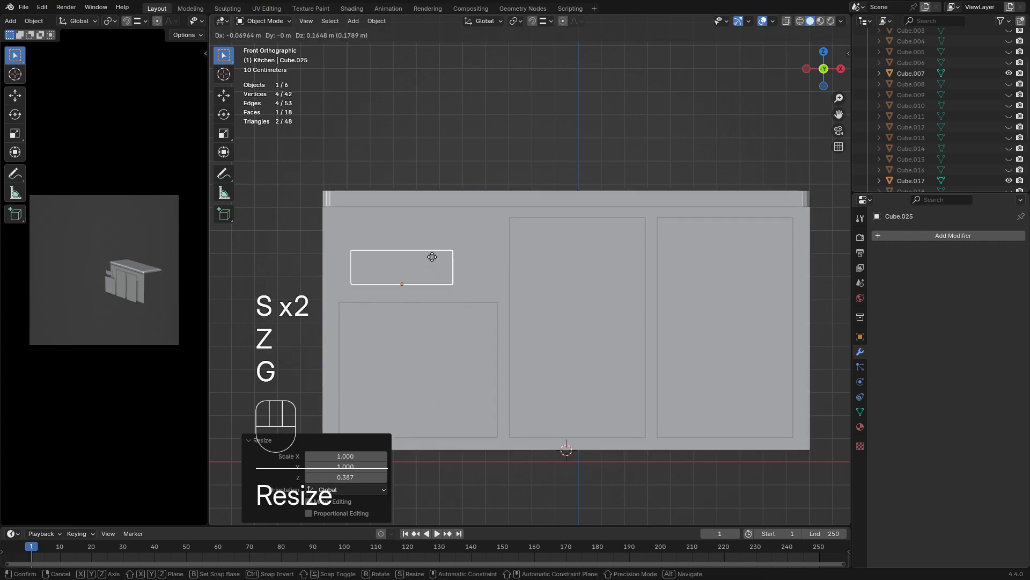
shift+click(440, 246)
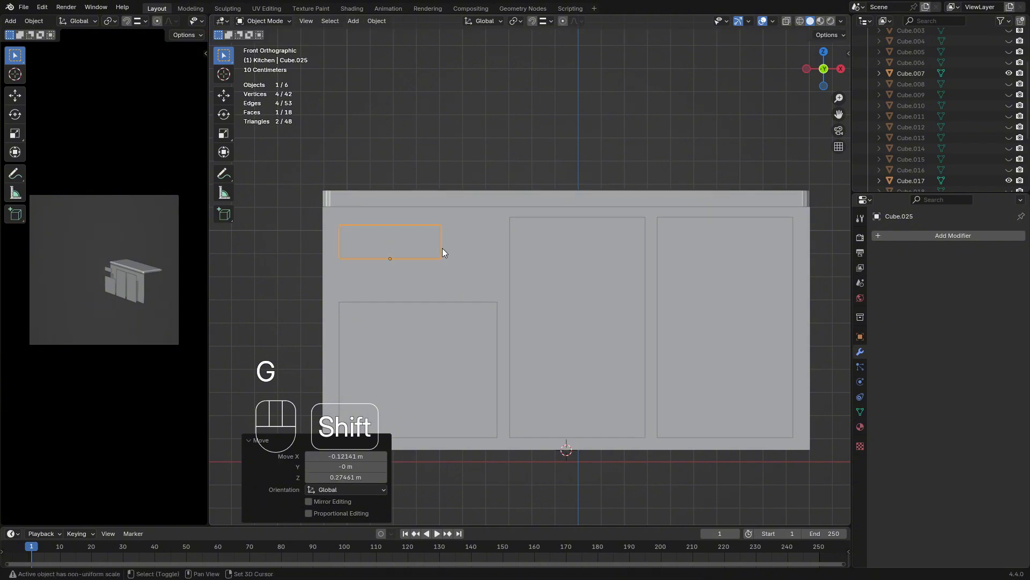
Turn on snapping and align the small drawer front along X with the left edge of the panel below, about -0.001 m
shift+middle_drag(540, 277, 523, 70)
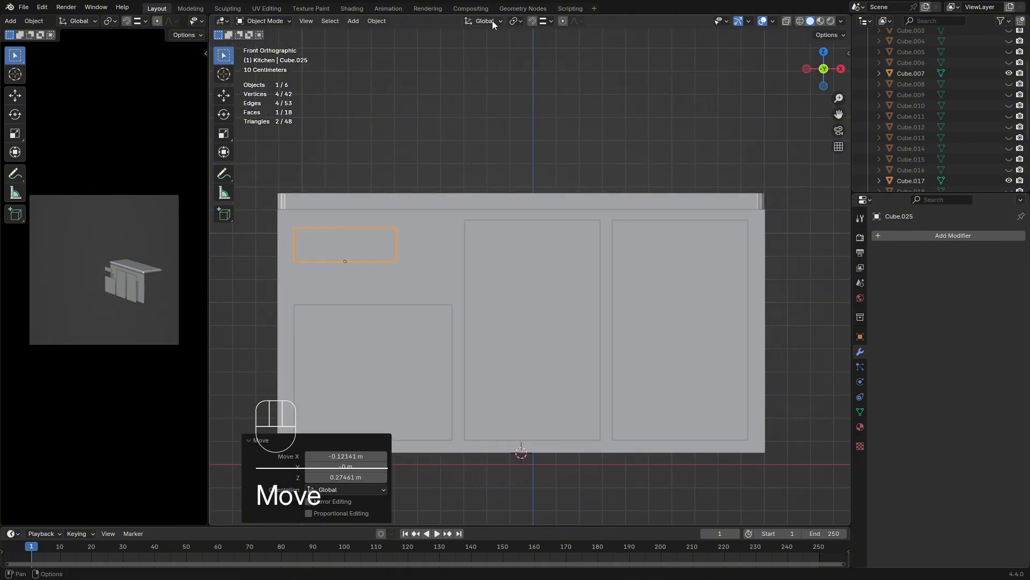
click(532, 20)
shift+middle_drag(422, 160, 524, 134)
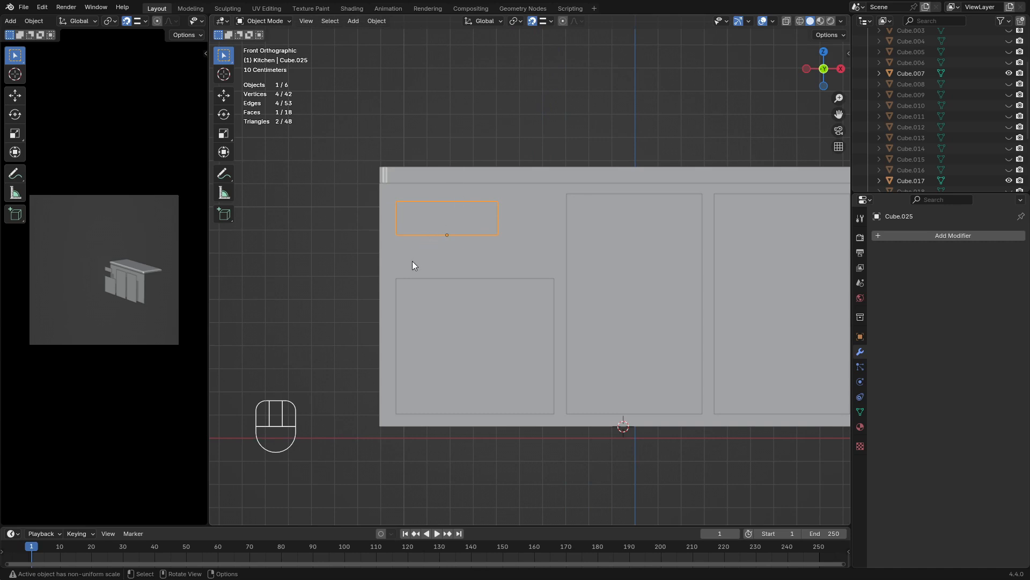
key(g)
key(x)
click(396, 303)
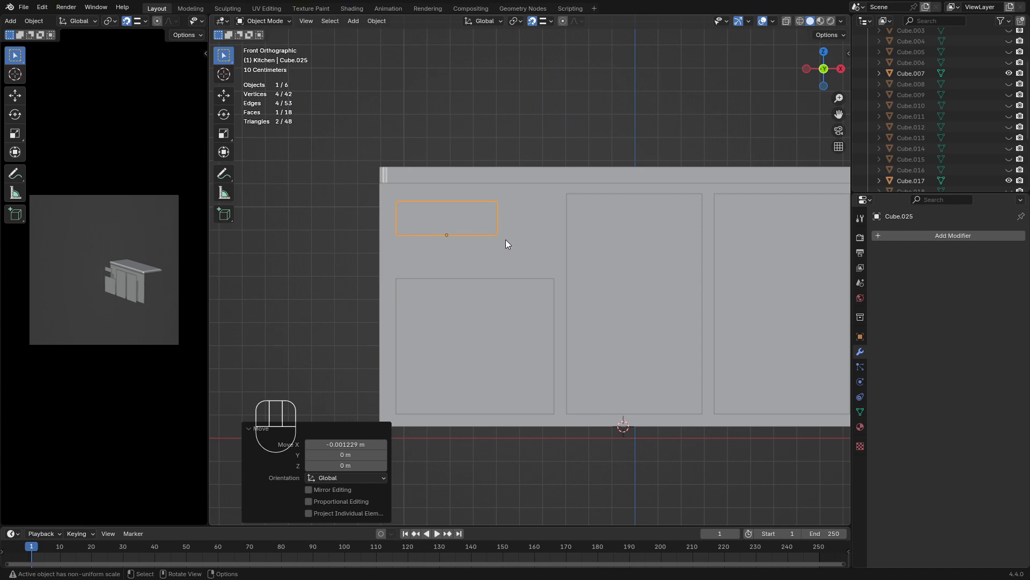
Duplicate the small drawer front, turn snapping off and move the copy about 0.5 m along positive X
key(shift+d)
key(x)
key(x)
key(x)
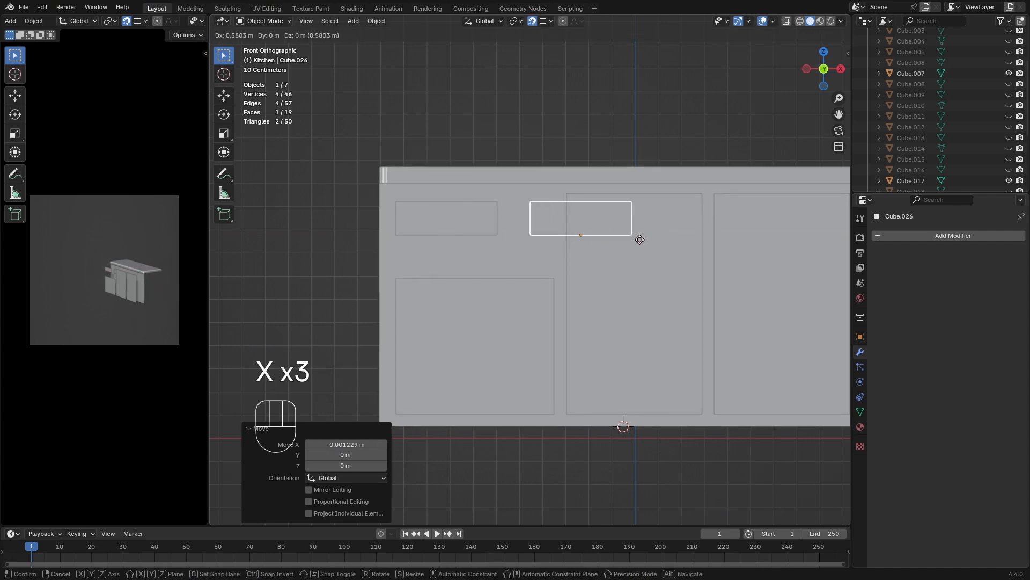
key(Escape)
click(532, 21)
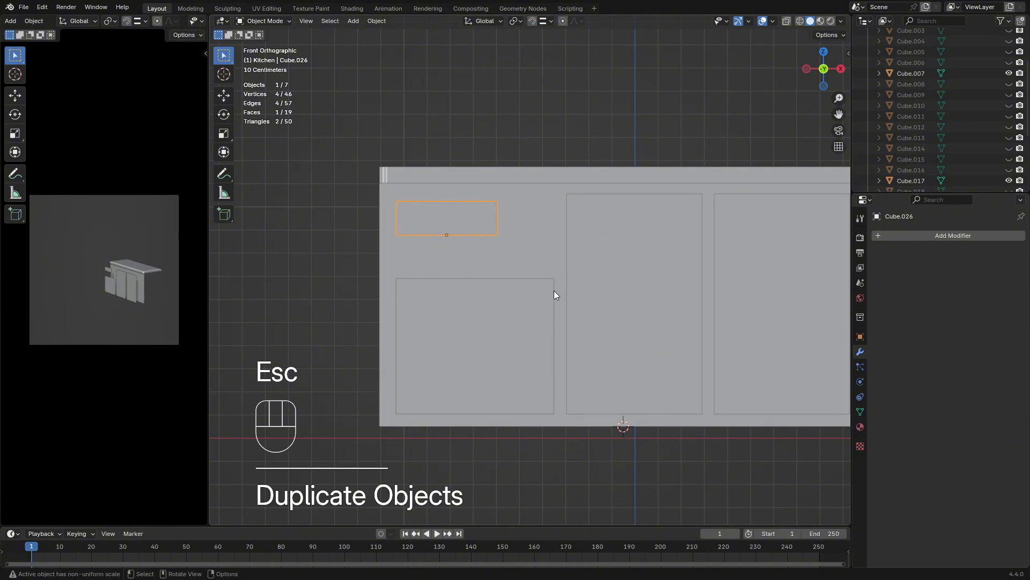
key(g)
key(x)
key(shift)
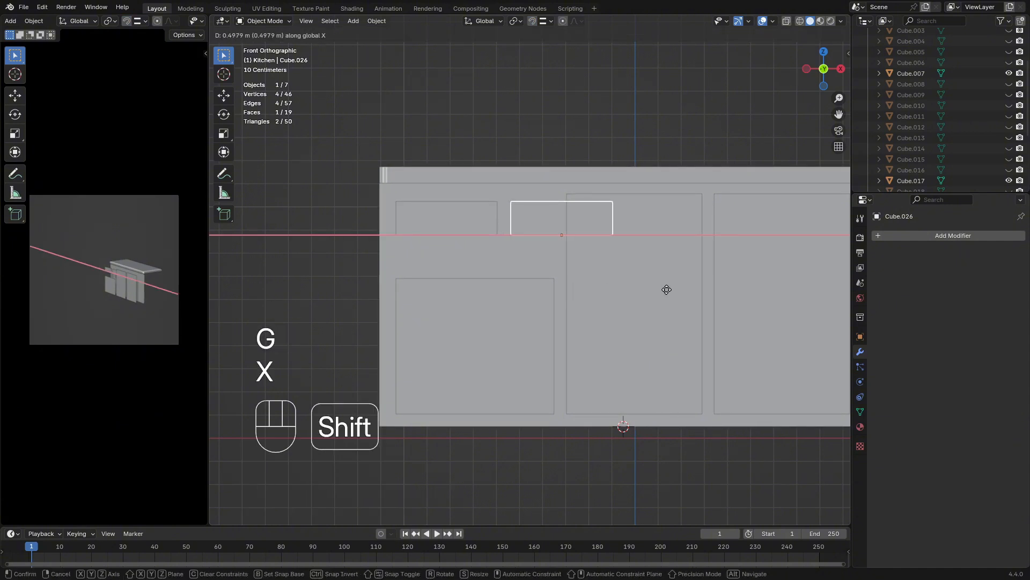
click(660, 289)
shift+click(418, 211)
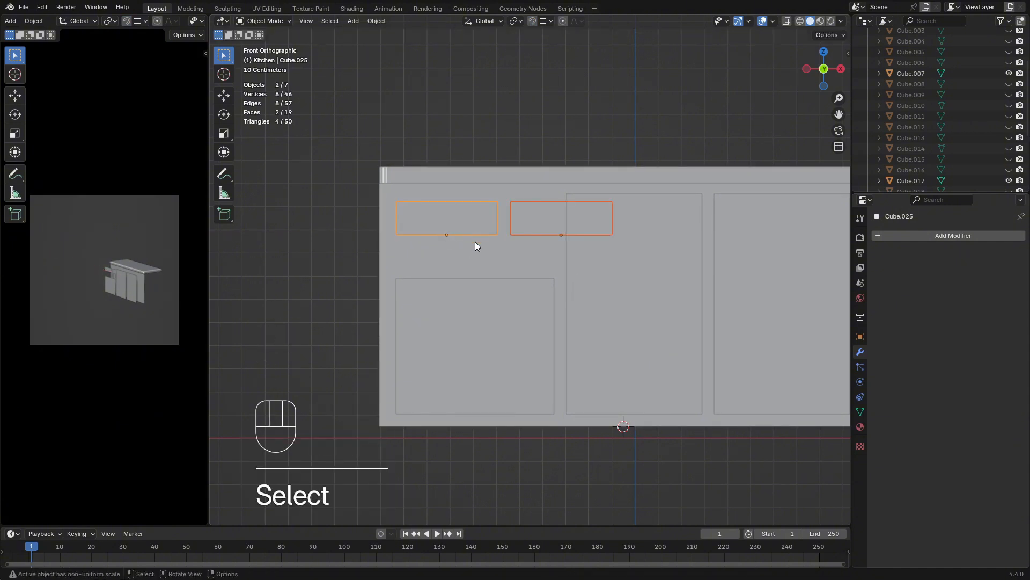
key(g)
key(x)
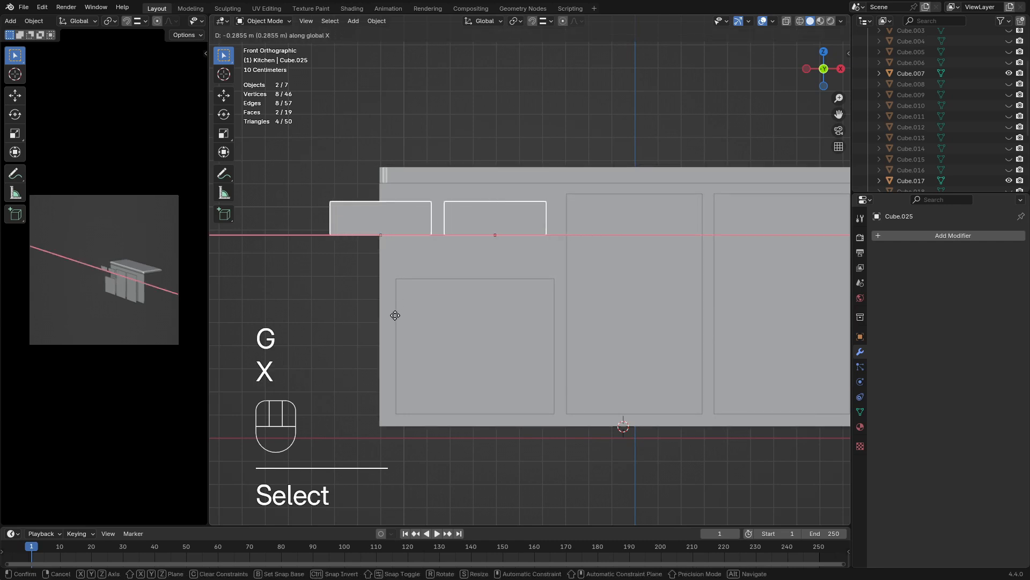
key(Escape)
Turn snapping on, set the snap target to Face and clear the selection
click(531, 21)
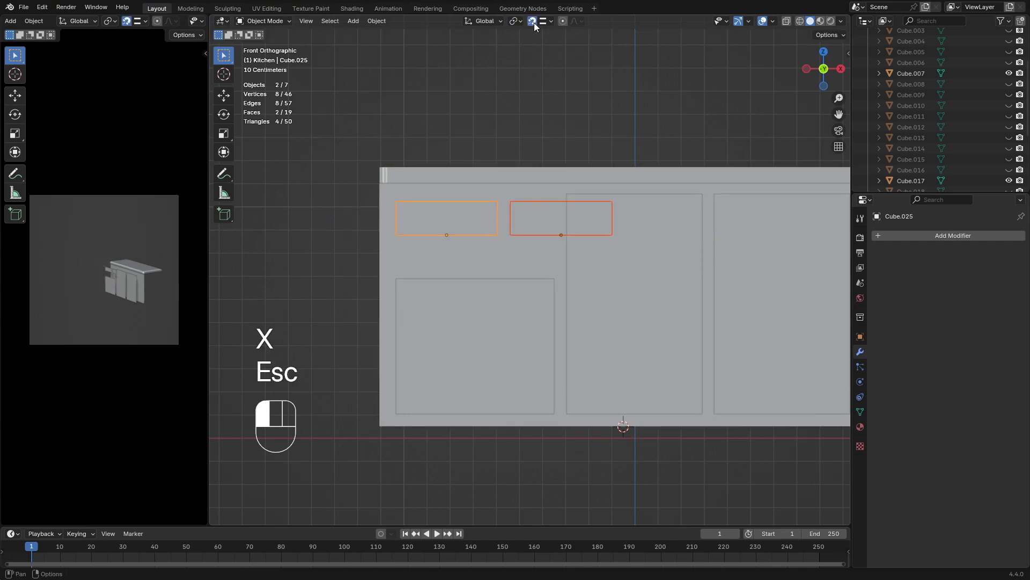
key(g)
key(y)
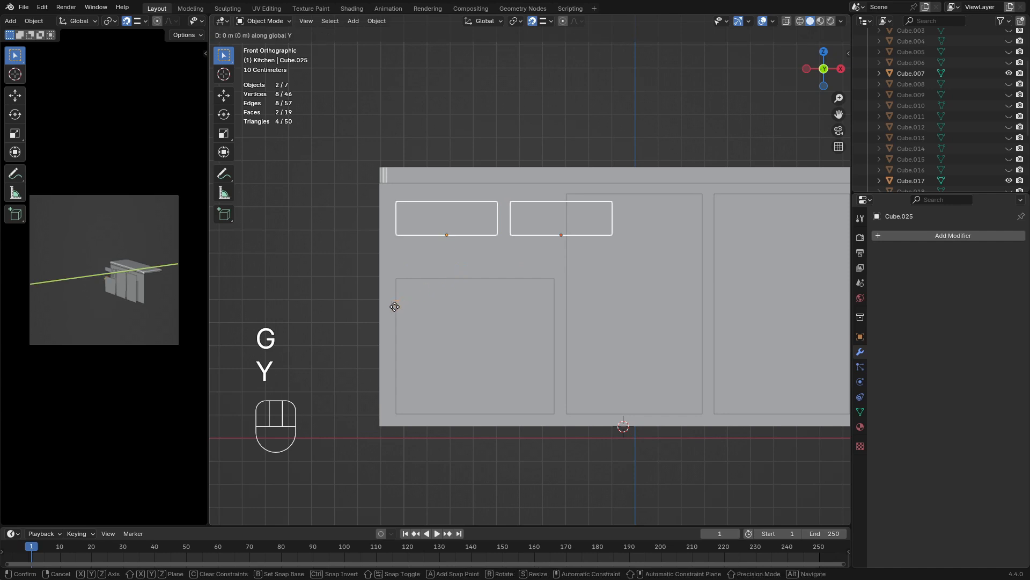
key(Escape)
click(548, 20)
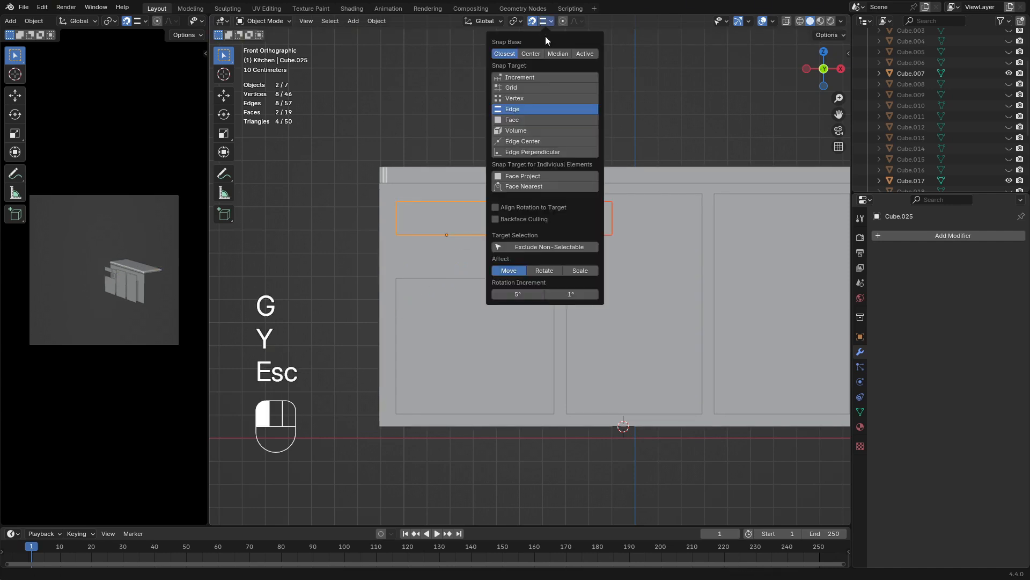
click(511, 118)
click(661, 114)
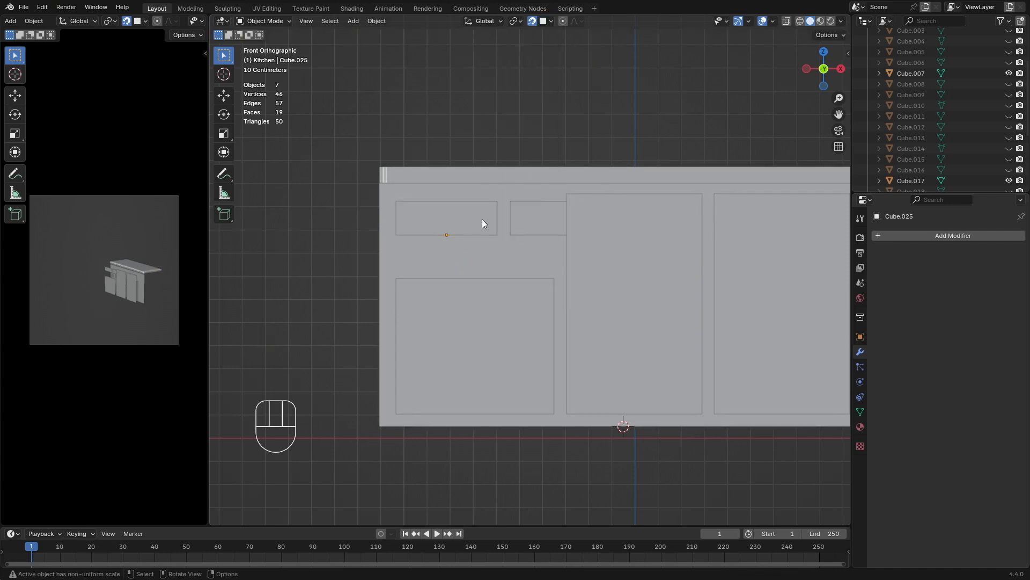
Select both small drawer fronts and move them together about 0.15 m along negative X
shift+click(537, 220)
shift+click(464, 223)
key(g)
key(y)
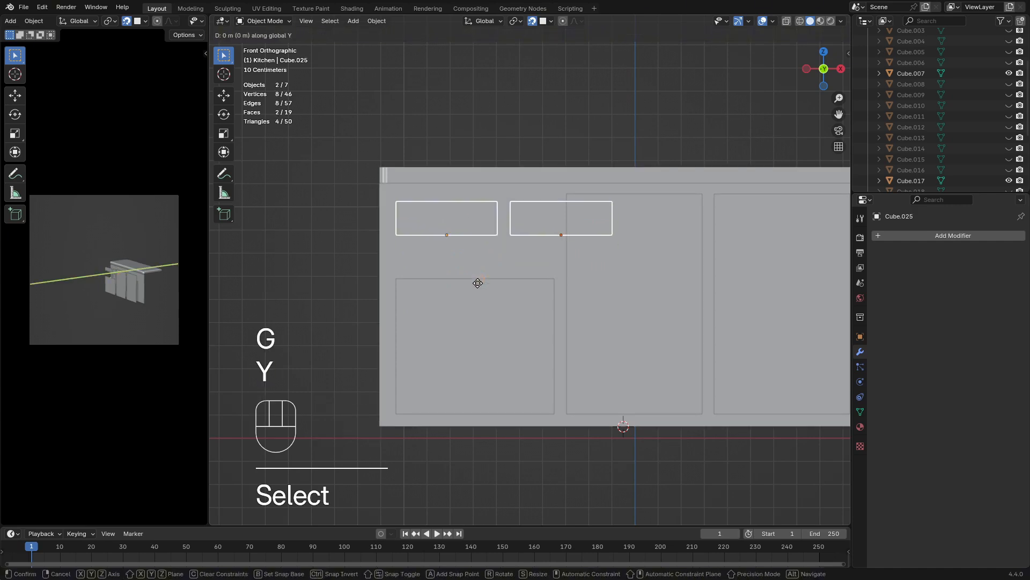
key(x)
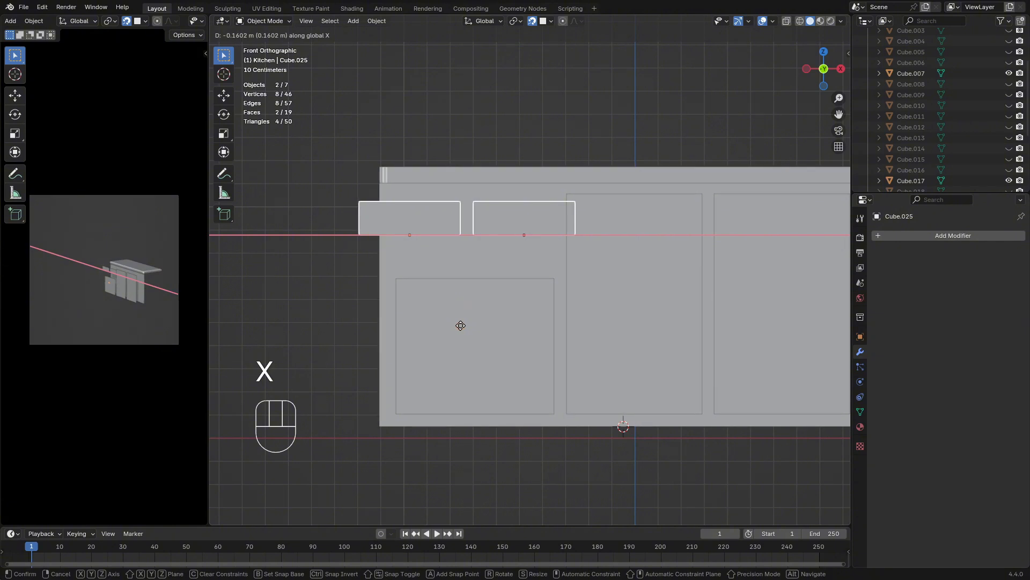
click(463, 325)
Turn snapping off and add the lower left panel and both tall door panels to the selected drawer fronts
click(530, 22)
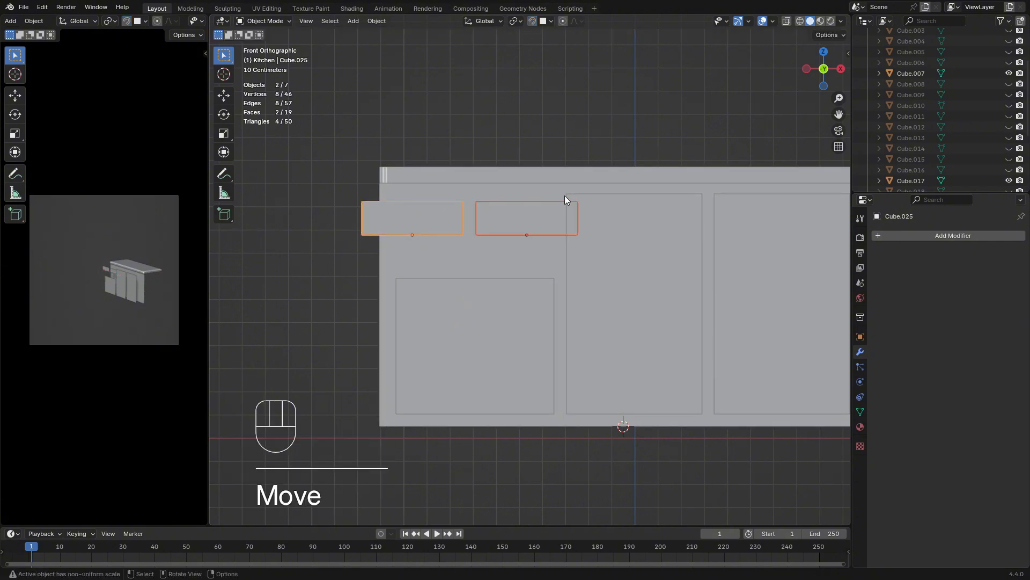
scroll(568, 203, up, 2)
shift+middle_drag(569, 205, 500, 200)
scroll(563, 203, down, 1)
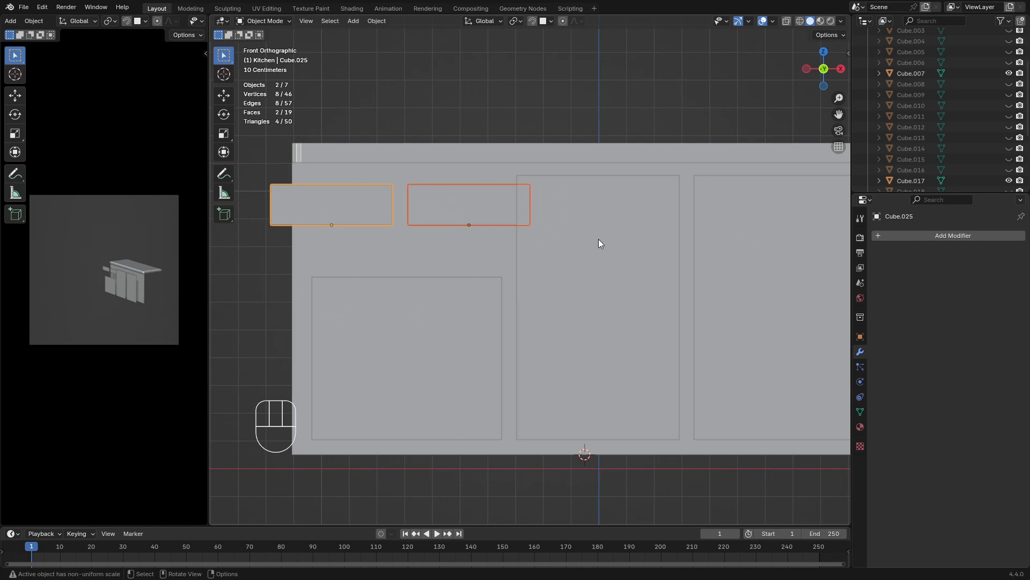
shift+click(497, 320)
shift+click(564, 279)
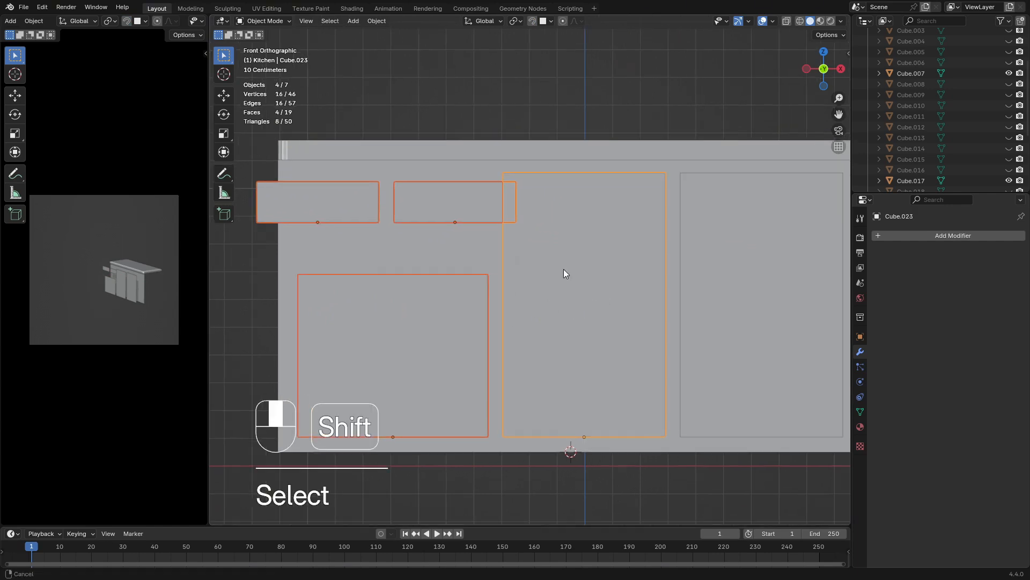
shift+middle_drag(564, 269, 432, 279)
shift+click(652, 299)
Scale the five selected panels uniformly to about 0.967 around their median point, then move them about 0.058 m along positive X
click(517, 21)
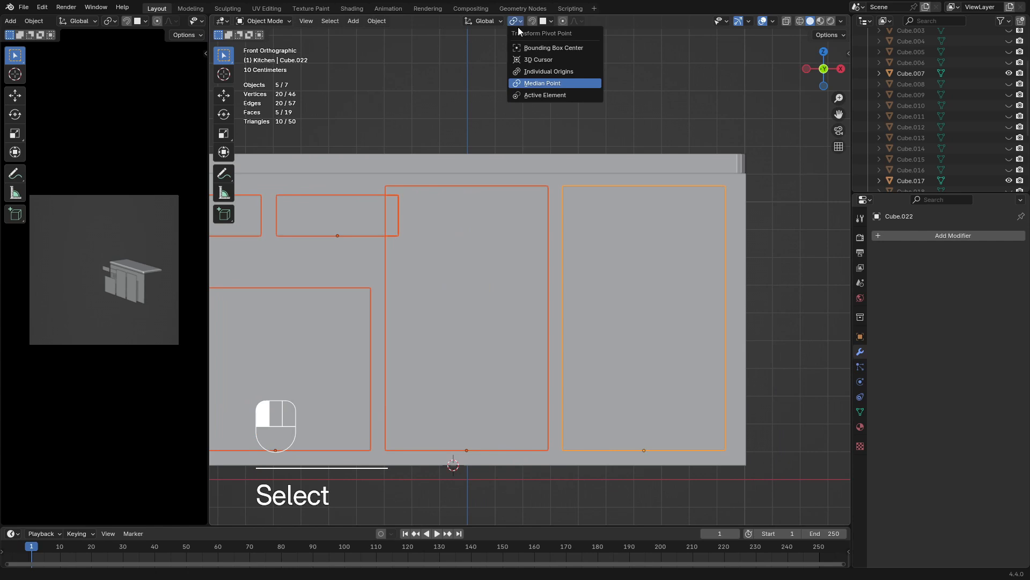
click(536, 73)
scroll(727, 191, down, 2)
key(s)
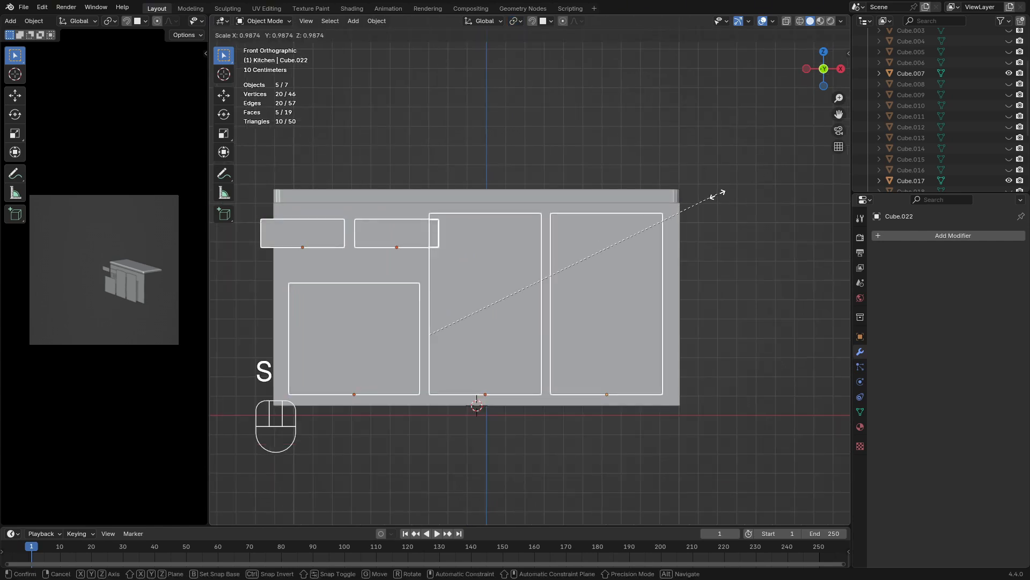
click(710, 195)
key(g)
key(x)
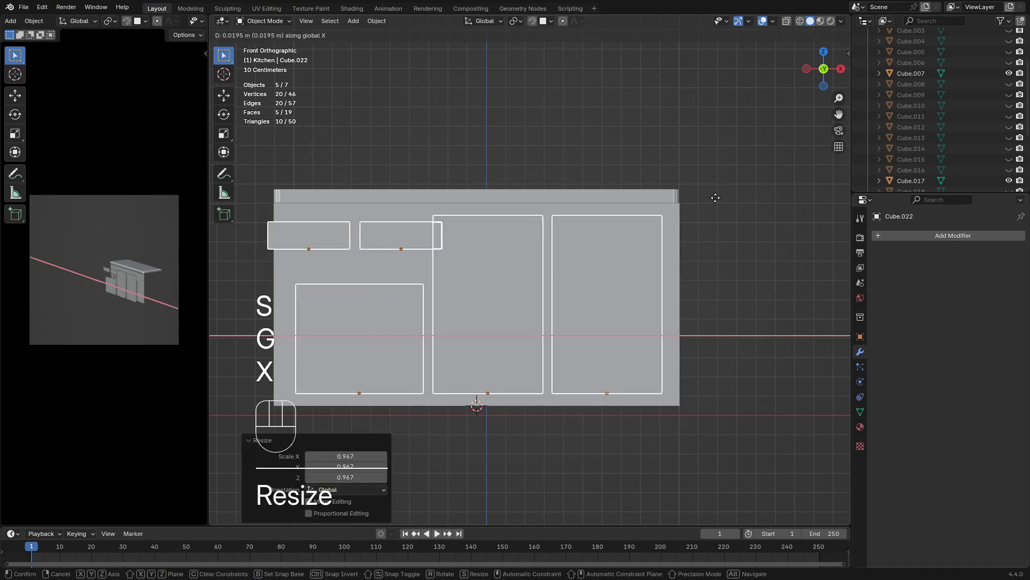
click(719, 196)
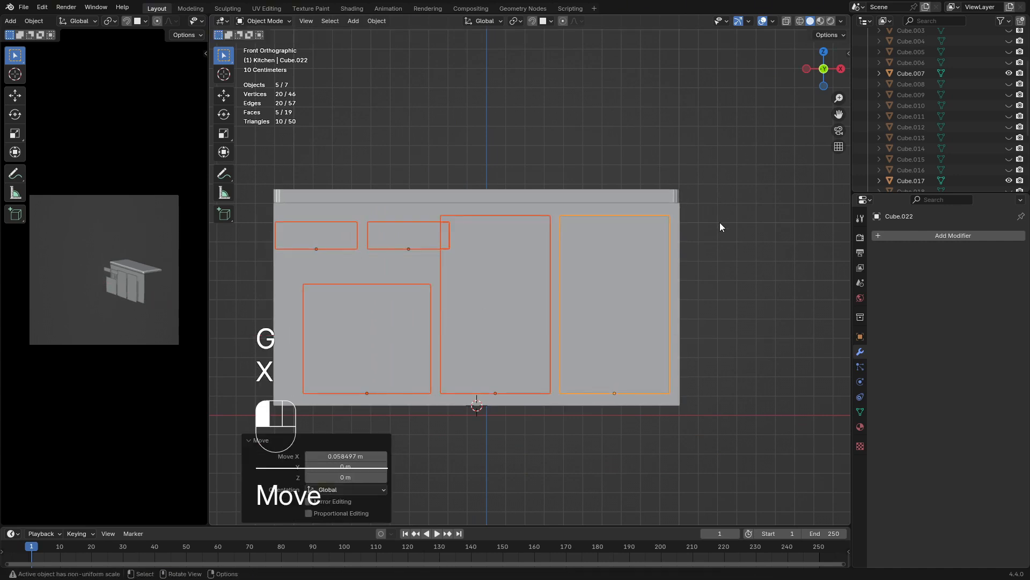
Move the lower left door panel slightly along negative X, away from the middle tall door
click(388, 359)
key(g)
key(x)
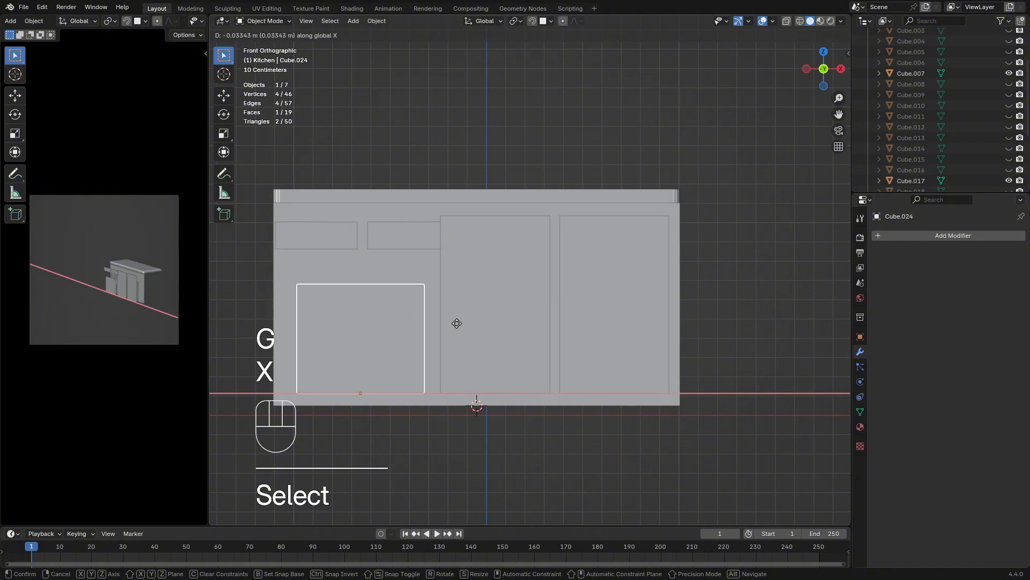
click(420, 275)
Select both small drawer fronts, scale them to about 1.042 along Z, then uniformly to about 0.979
click(420, 241)
shift+click(342, 233)
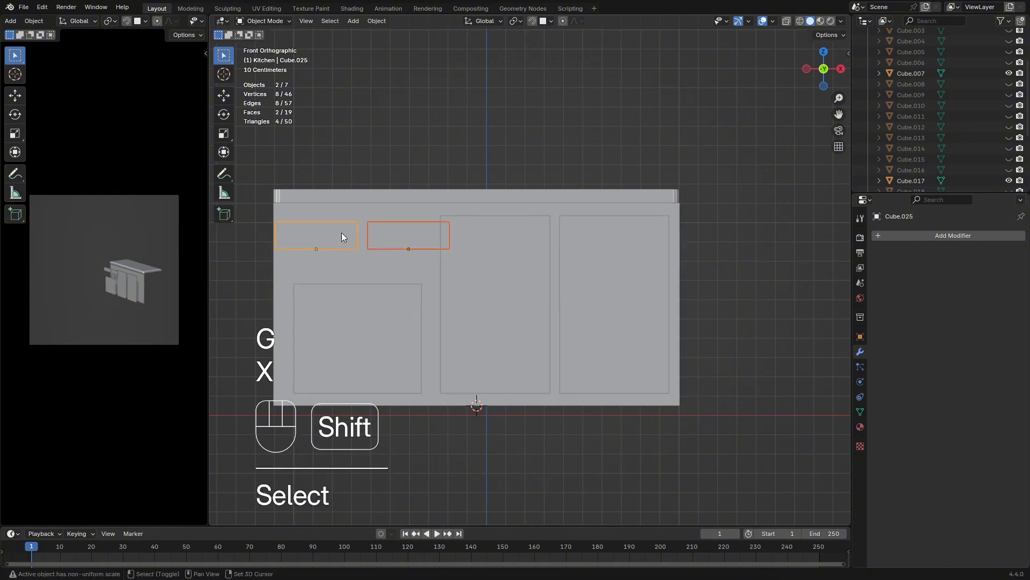
key(s)
key(z)
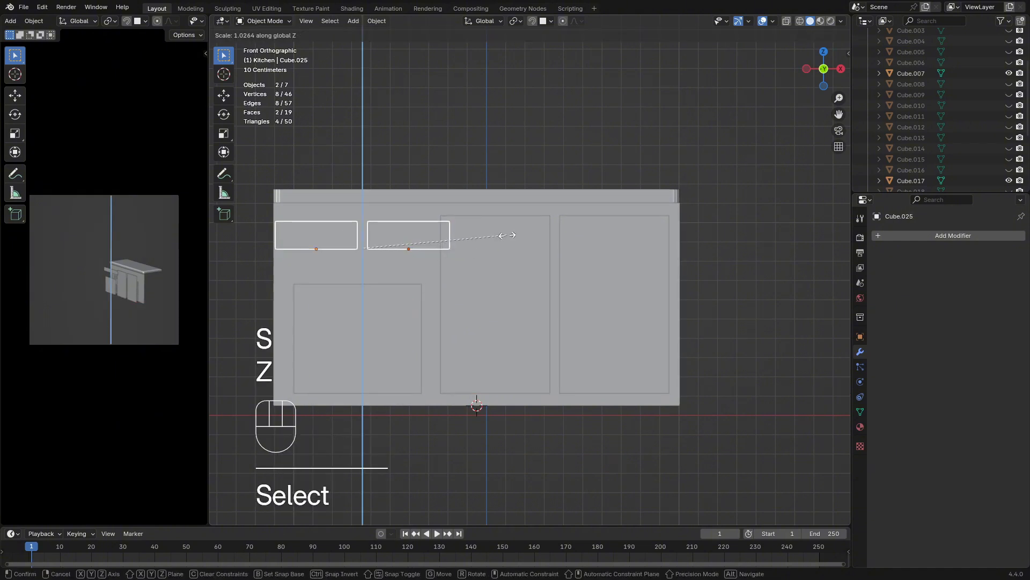
click(509, 235)
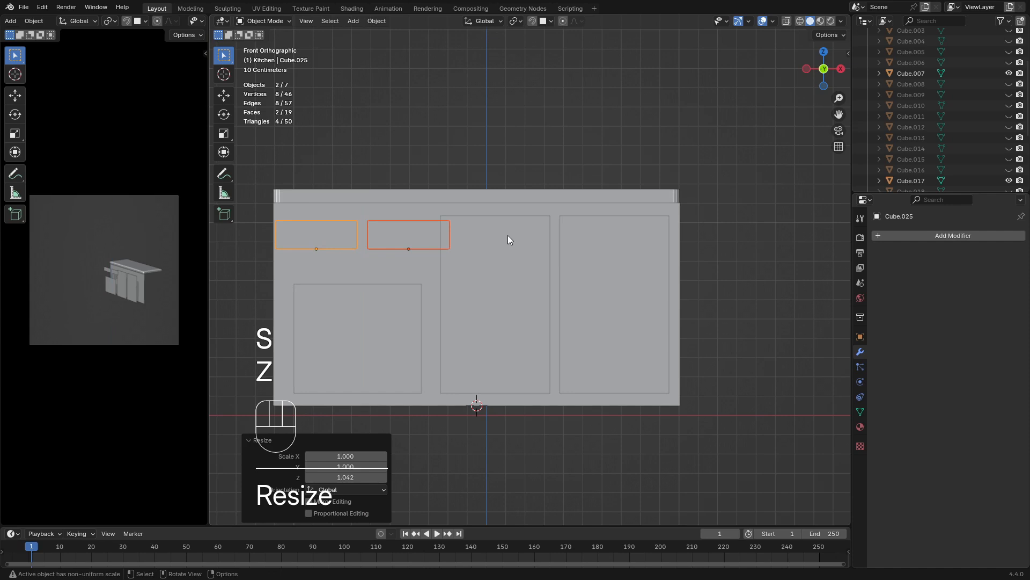
key(s)
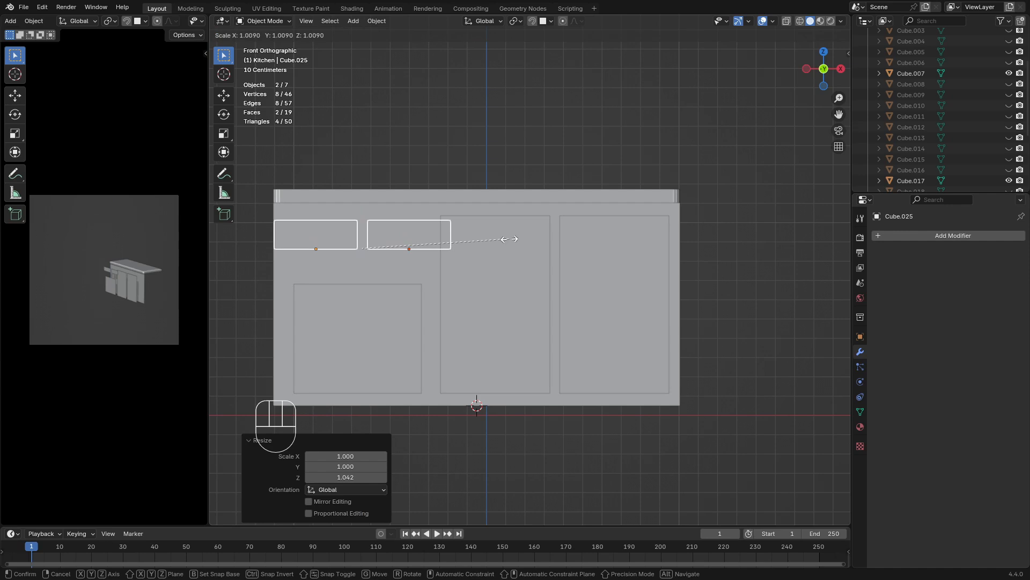
click(505, 240)
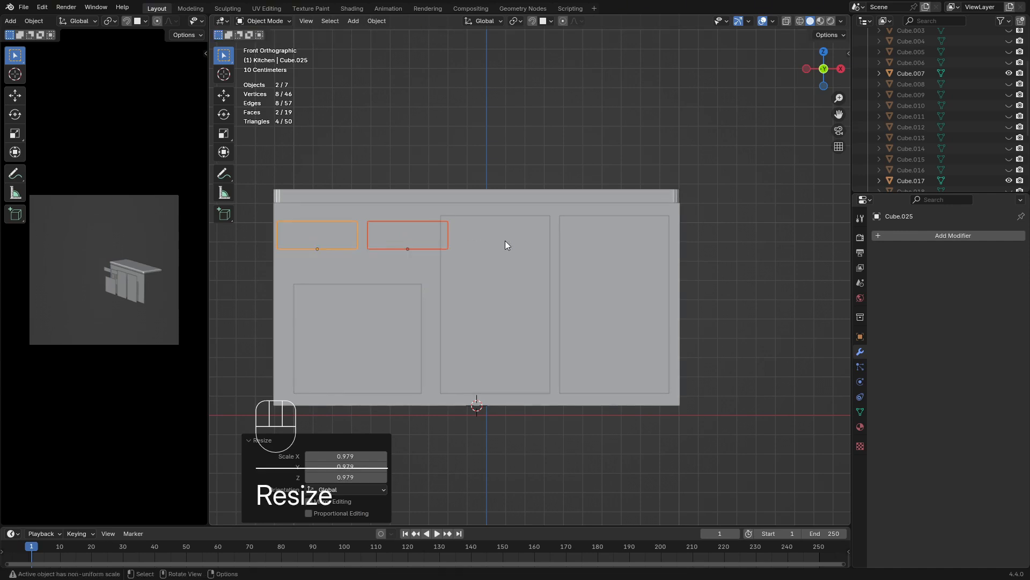
Move both drawer fronts about 0.003 m along negative X and scale them uniformly to about 0.942
key(g)
key(x)
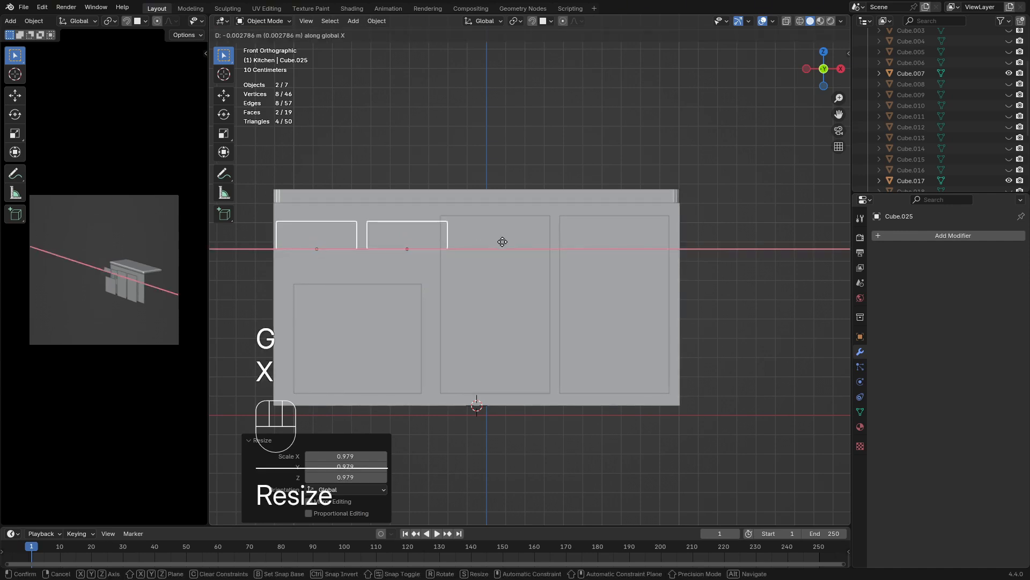
click(502, 241)
key(s)
click(494, 243)
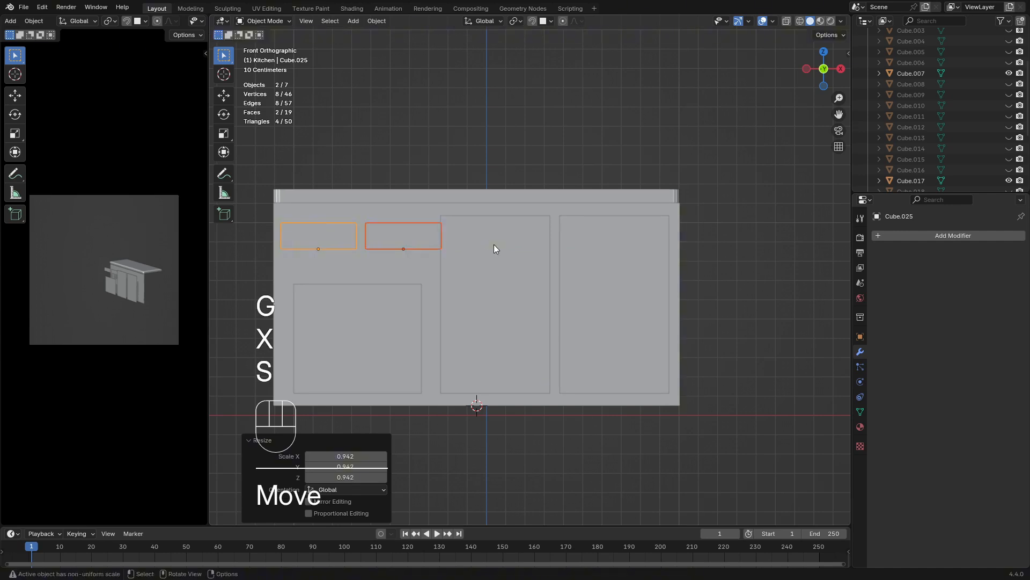
Move the right-hand small drawer front about 0.028 m along negative X
click(399, 241)
key(g)
key(x)
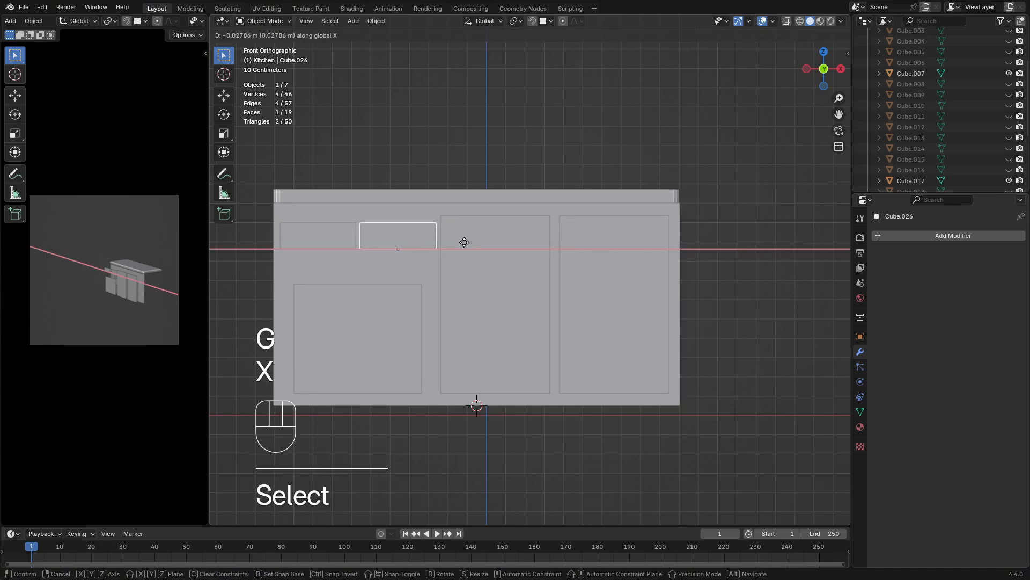
click(464, 243)
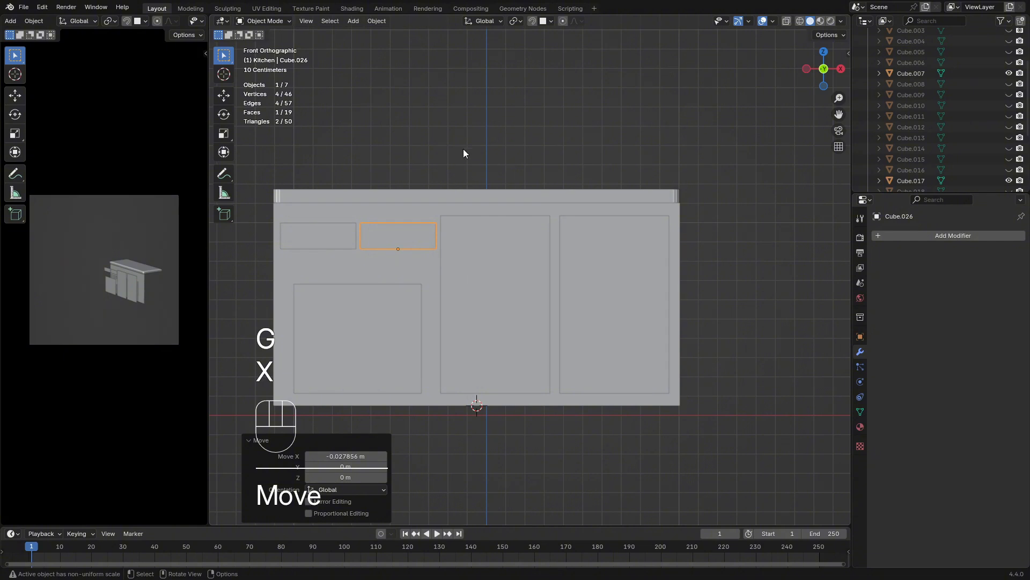
Enlarge the lower left door panel uniformly to about 1.2 times its size
click(459, 164)
middle_drag(454, 175, 422, 310)
key(KP_1)
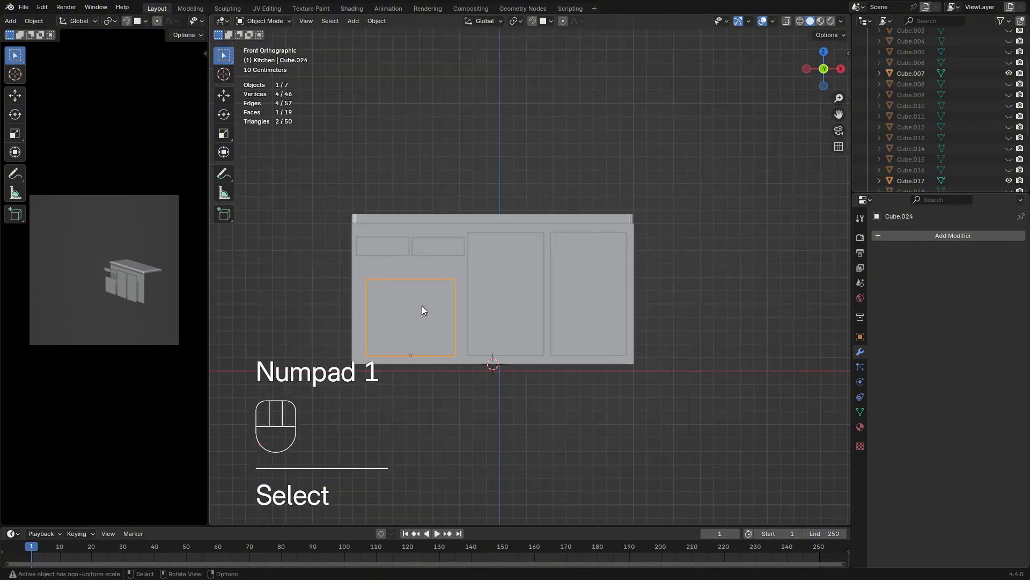
scroll(422, 304, up, 3)
key(s)
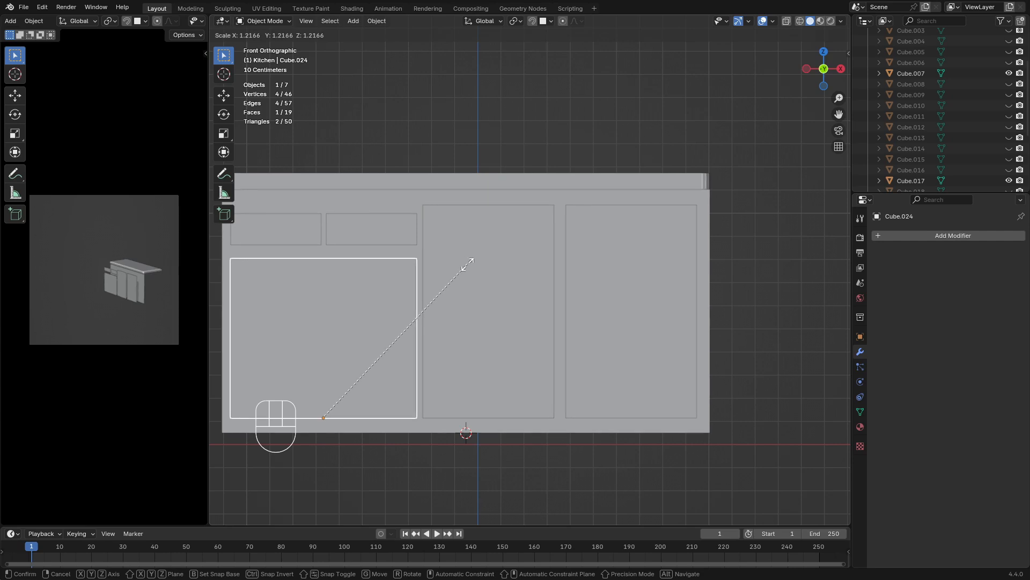
click(454, 266)
Select both small drawer fronts again and scale them uniformly to about 0.958
click(355, 239)
shift+click(307, 237)
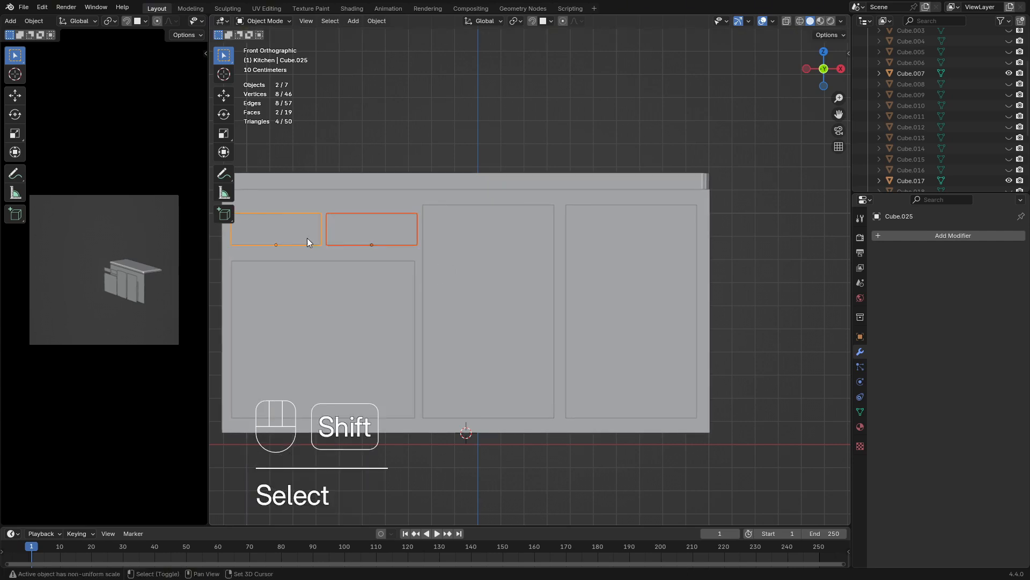
key(s)
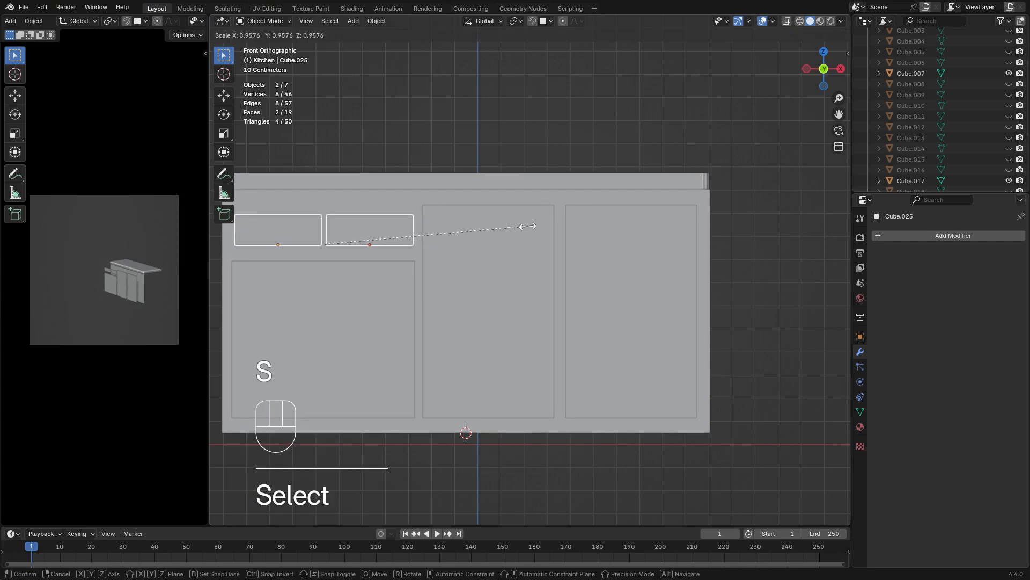
click(528, 226)
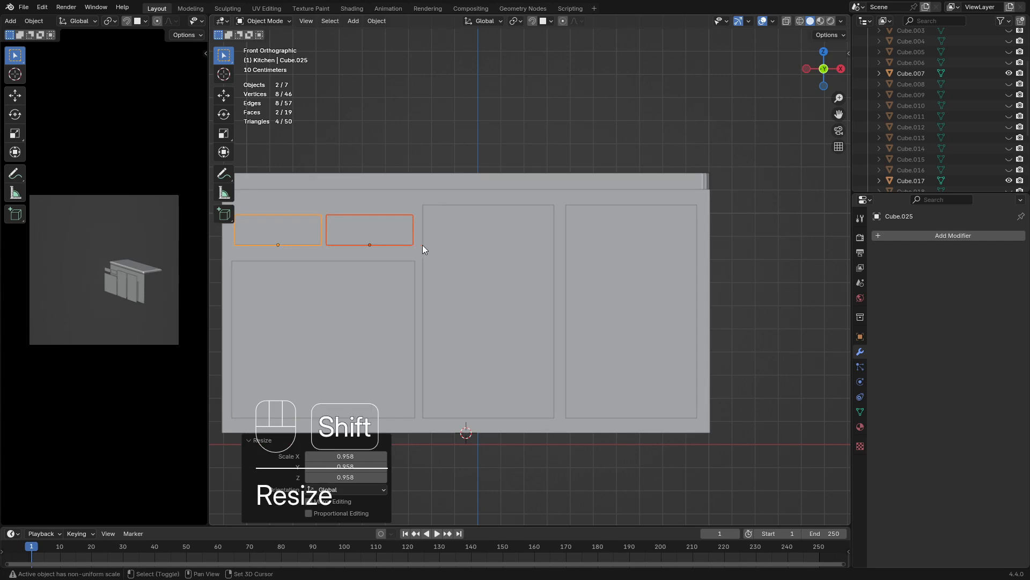
Extrude the faces of all five front panels about 0.04 m toward the cabinet and delete the hidden back faces
middle_drag(423, 249, 622, 278)
scroll(560, 285, down, 5)
mouse_move(546, 214)
shift+mouse_down()
mouse_move(575, 200)
mouse_move(565, 207)
shift+mouse_up()
middle_drag(564, 207, 578, 265)
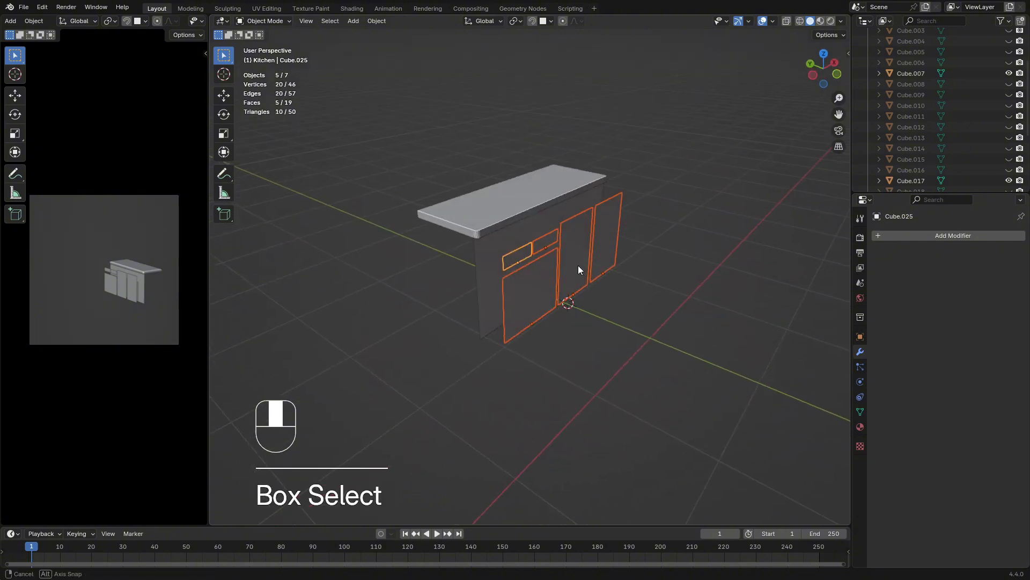
key(Tab)
key(a)
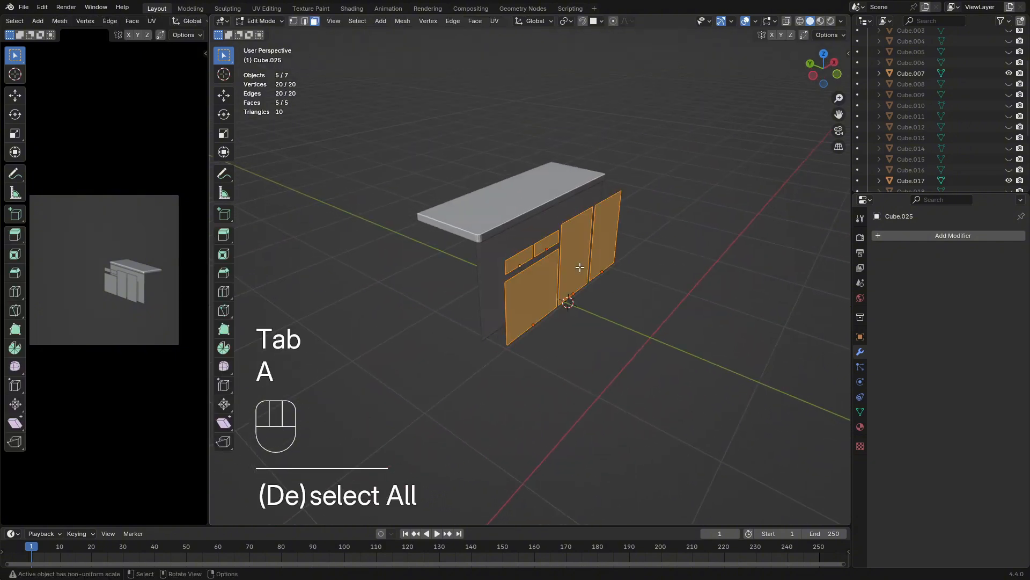
key(e)
click(576, 268)
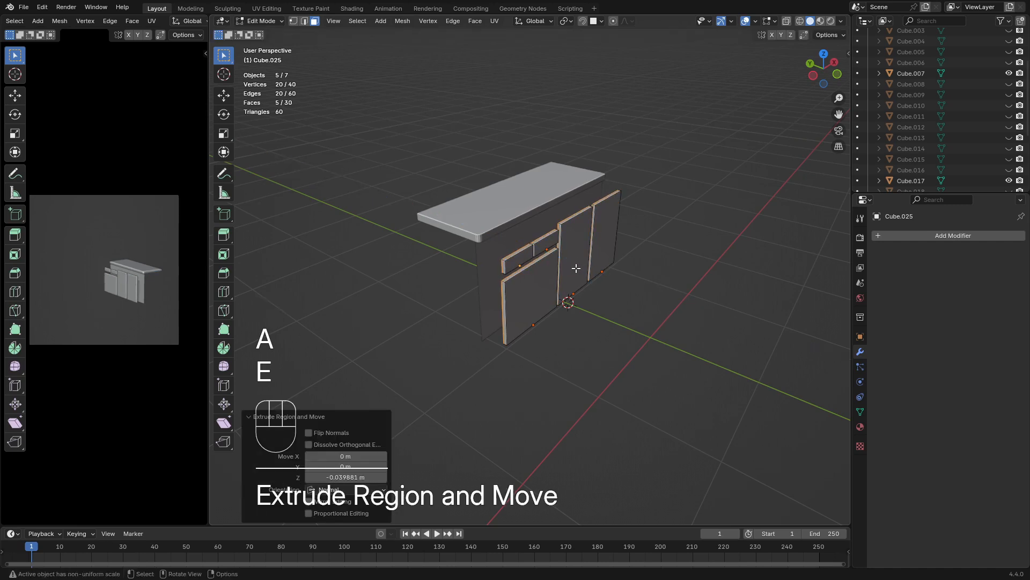
key(x)
click(576, 268)
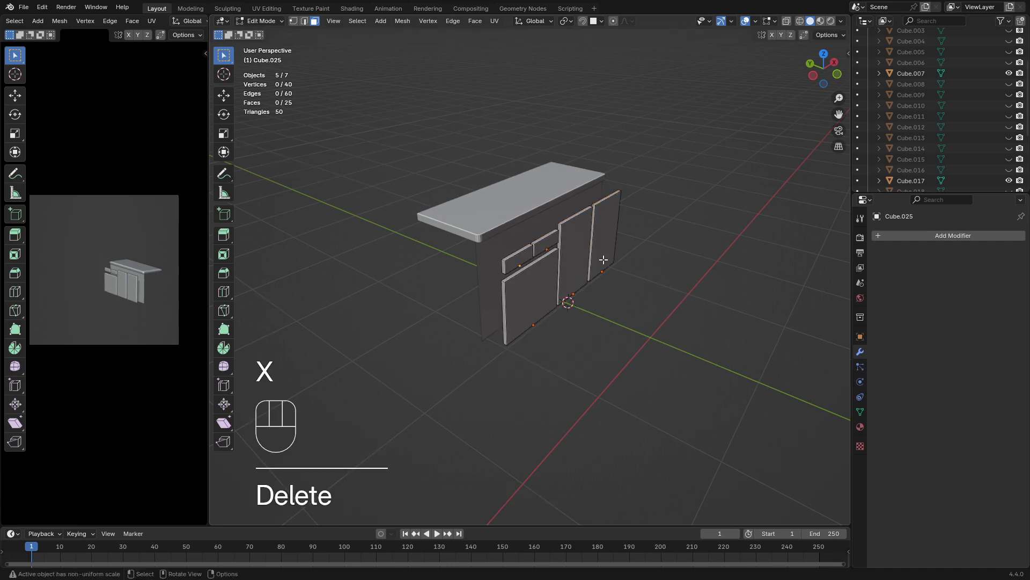
Move the five thickened panels about 0.27 m along Y against the cabinet front and clear the selection
key(Tab)
key(g)
key(y)
key(x)
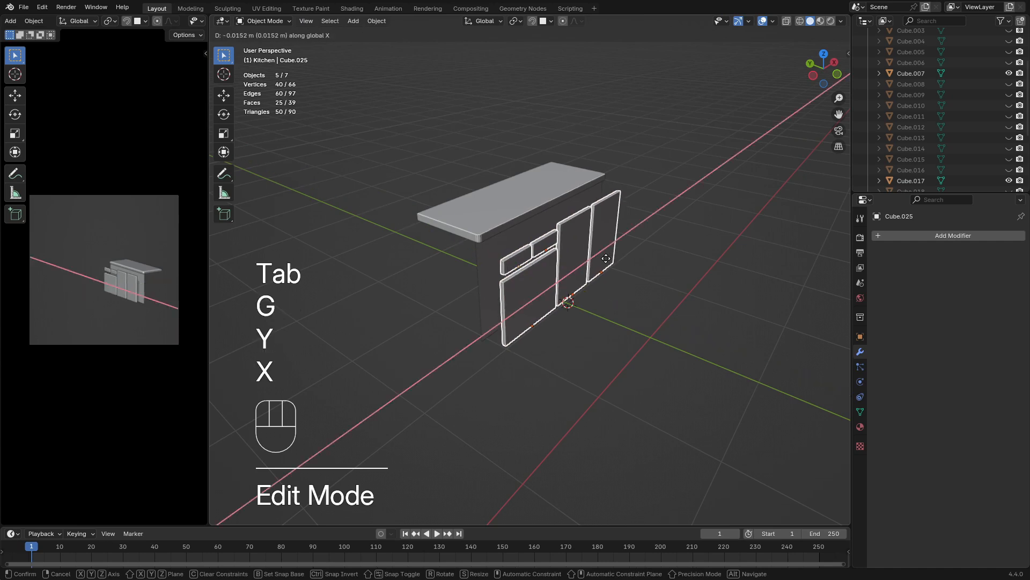
key(y)
key(shift)
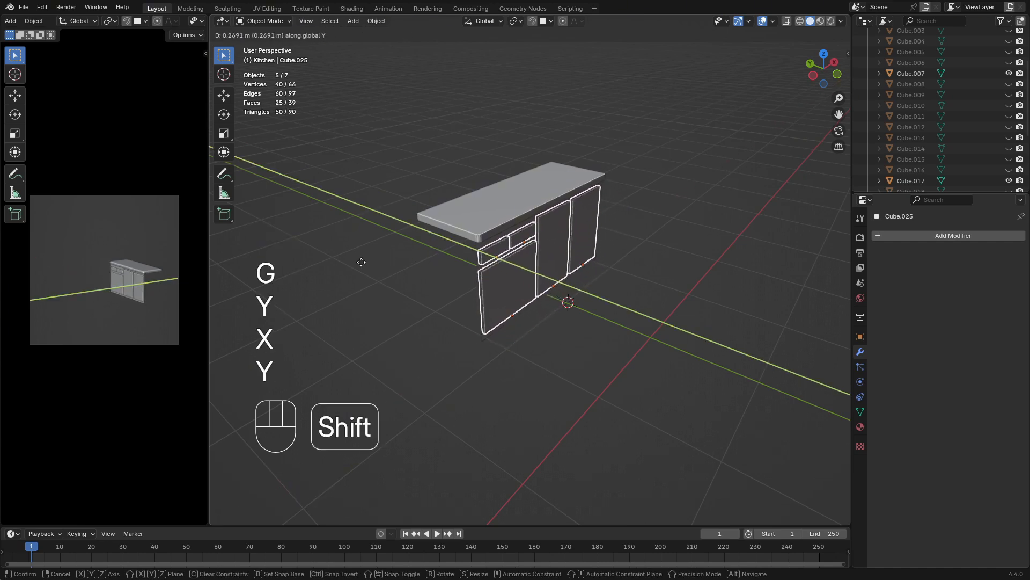
click(674, 324)
click(674, 324)
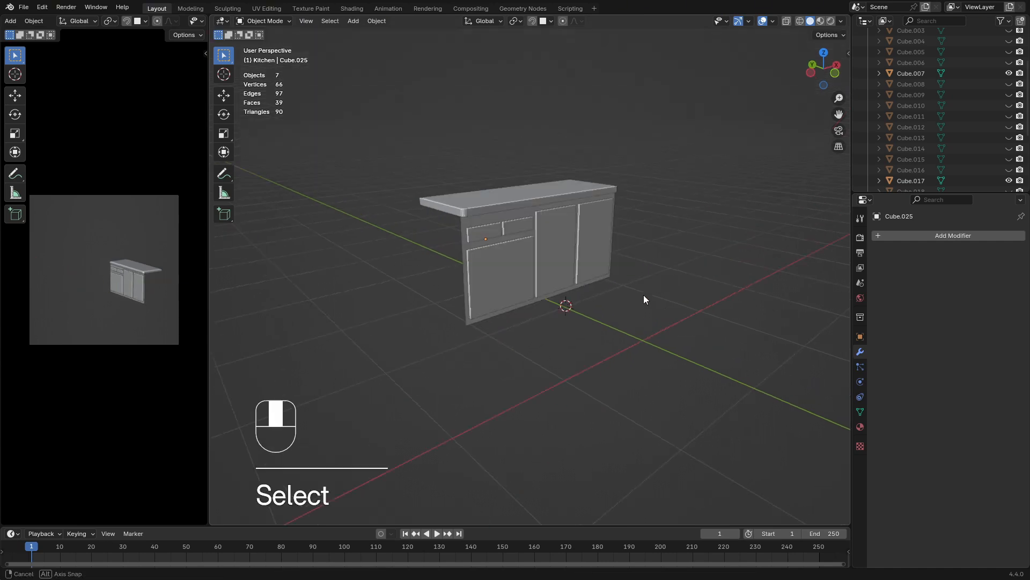
Unhide all hidden kitchen objects and clear the selection
middle_drag(642, 294, 521, 302)
scroll(521, 301, down, 2)
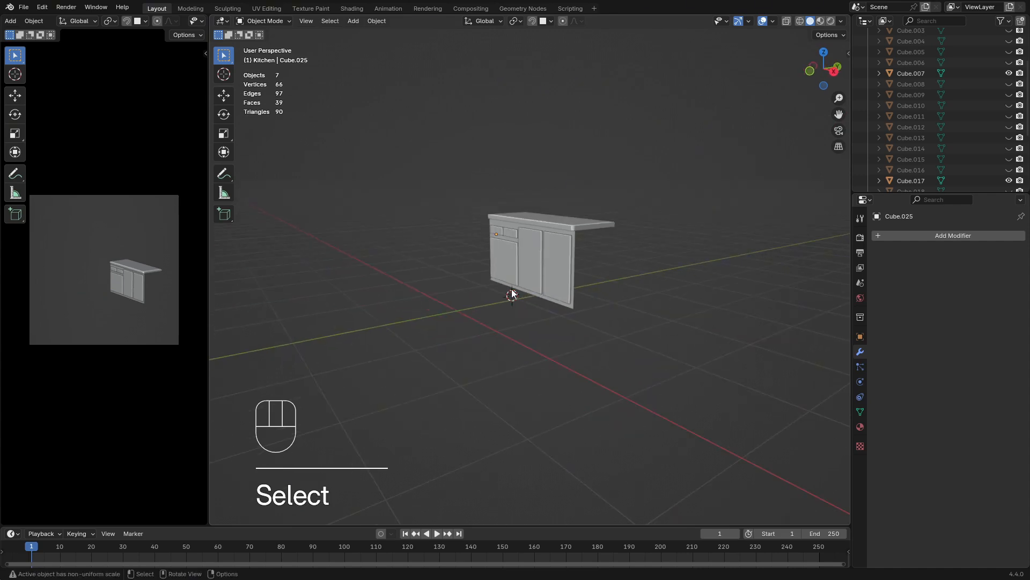
key(alt+h)
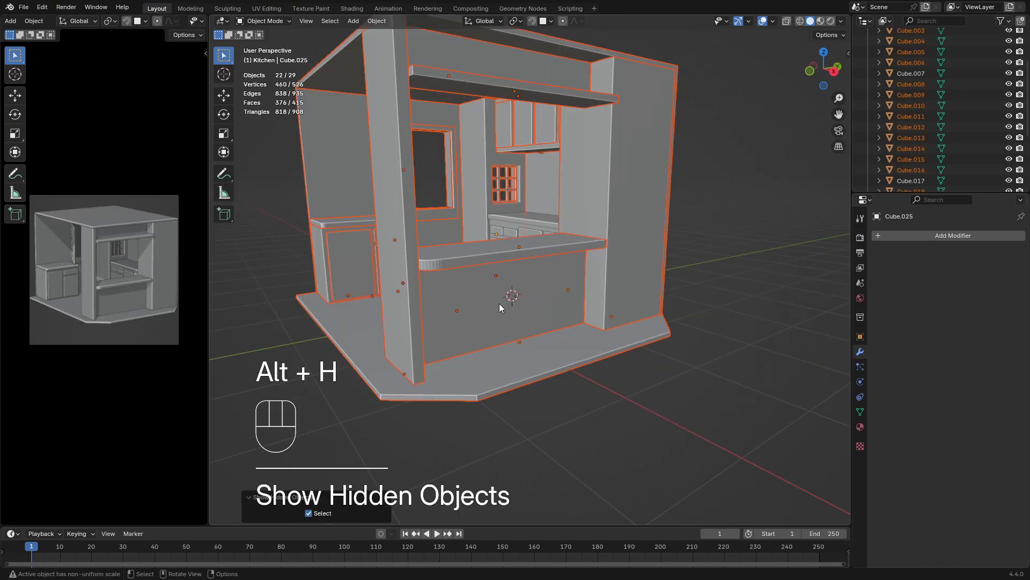
middle_drag(471, 279, 534, 297)
click(770, 359)
middle_drag(770, 359, 715, 363)
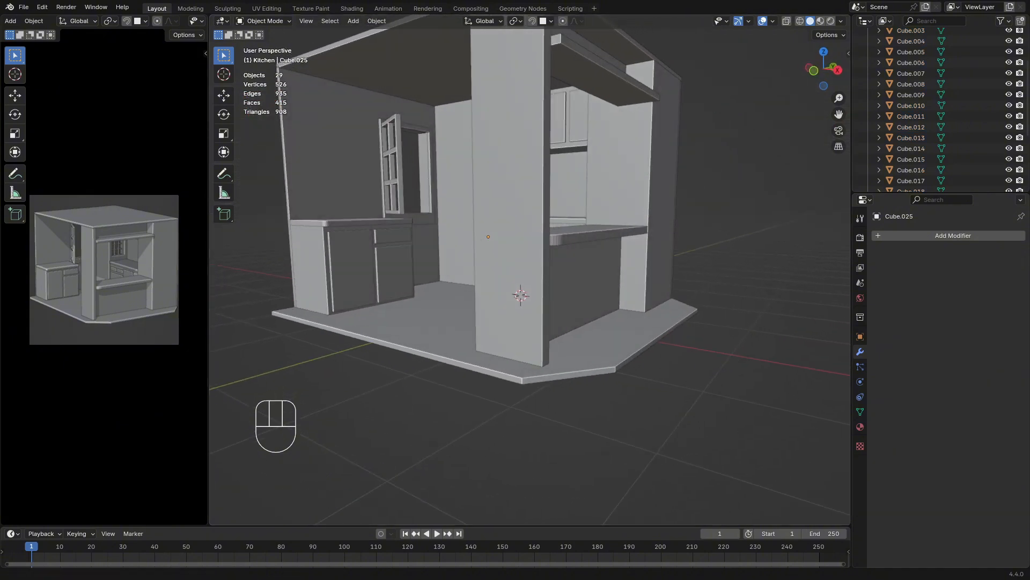
Select the horizontal board above the serving opening and raise it about 0.055 m along Z
middle_drag(394, 197, 431, 214)
click(358, 172)
shift+middle_drag(359, 172, 472, 198)
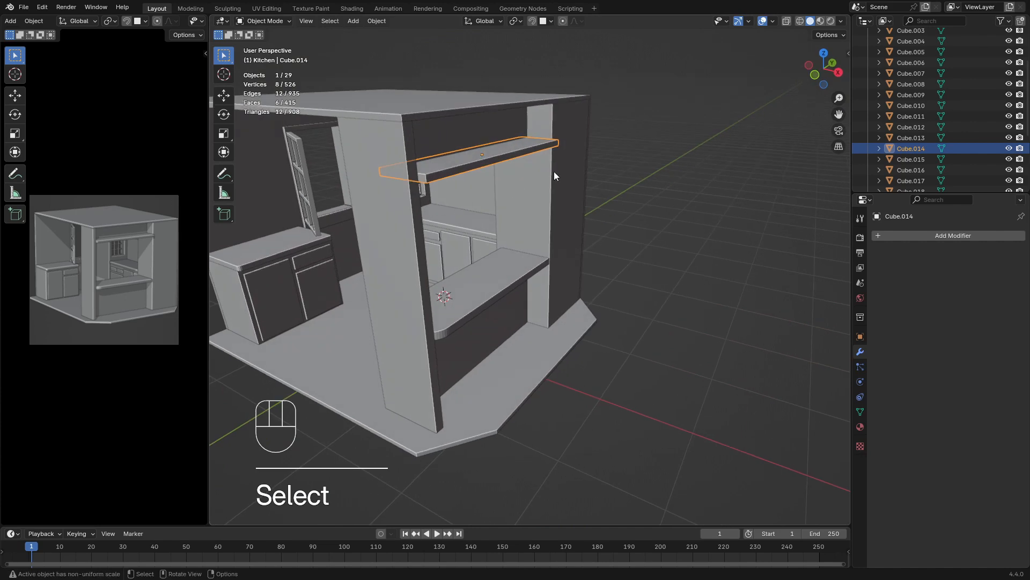
key(g)
key(z)
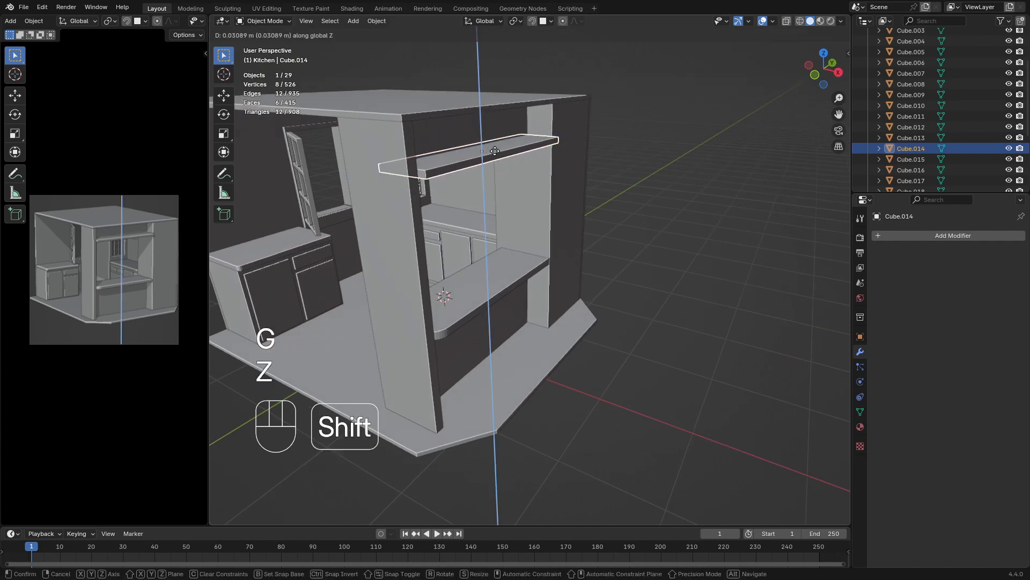
click(486, 127)
Set the snap target to Edge and turn snapping on
middle_drag(486, 127, 520, 179)
scroll(574, 128, up, 2)
scroll(542, 168, up, 2)
shift+middle_drag(520, 178, 541, 250)
scroll(508, 218, up, 2)
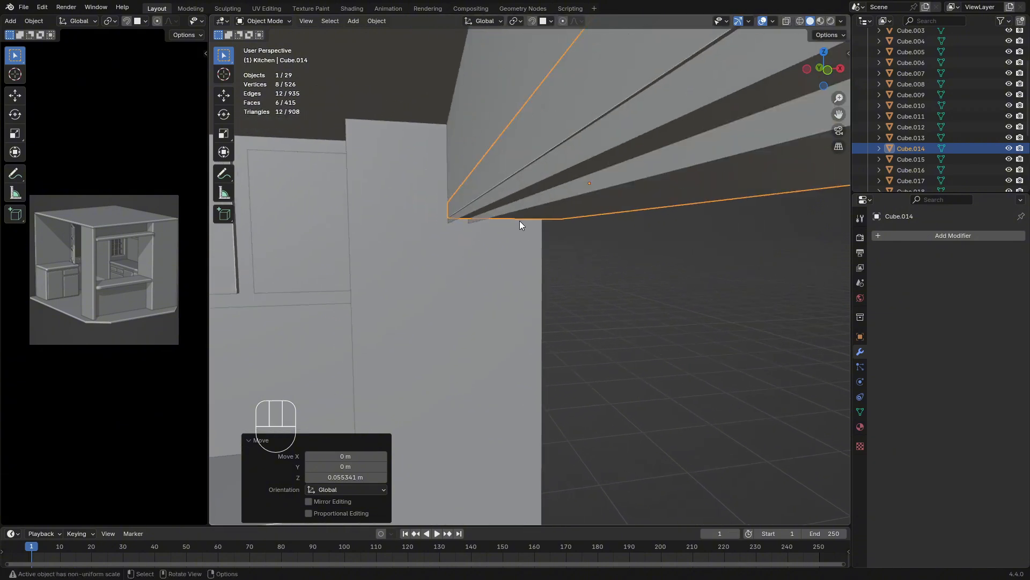
click(545, 20)
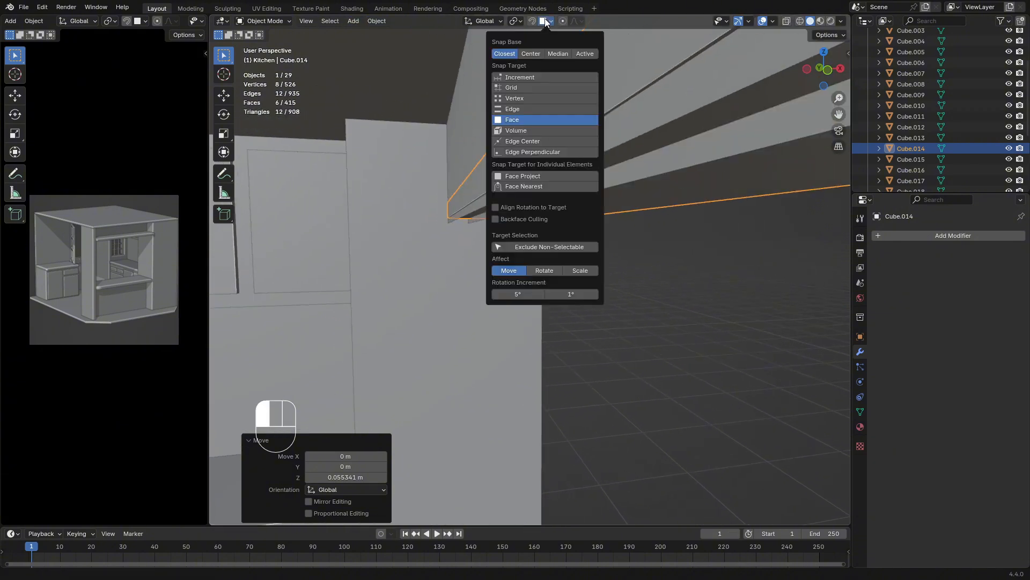
click(511, 108)
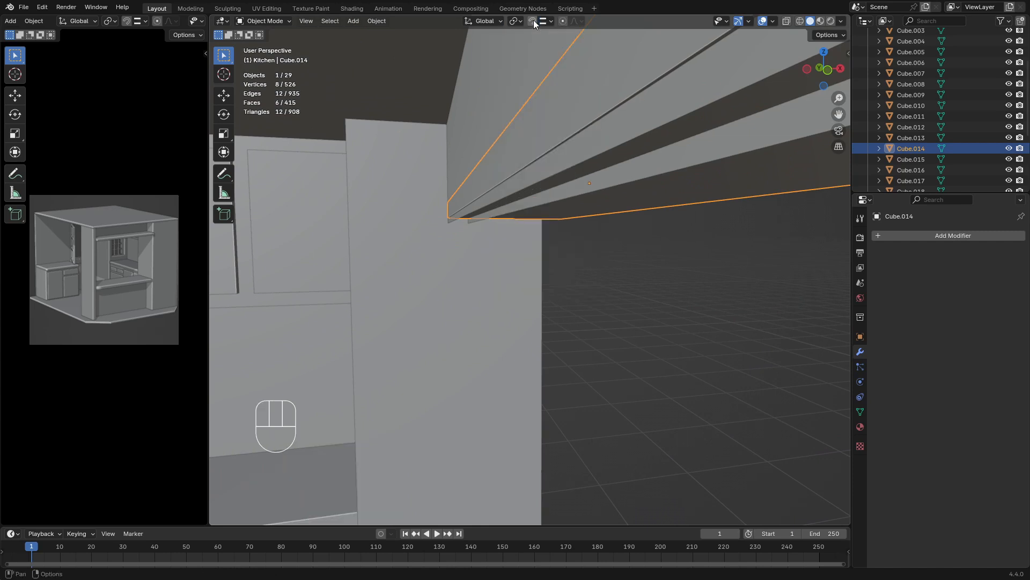
Snap the board above the serving opening about 0.022 m down along Z to the adjoining edge
key(g)
key(z)
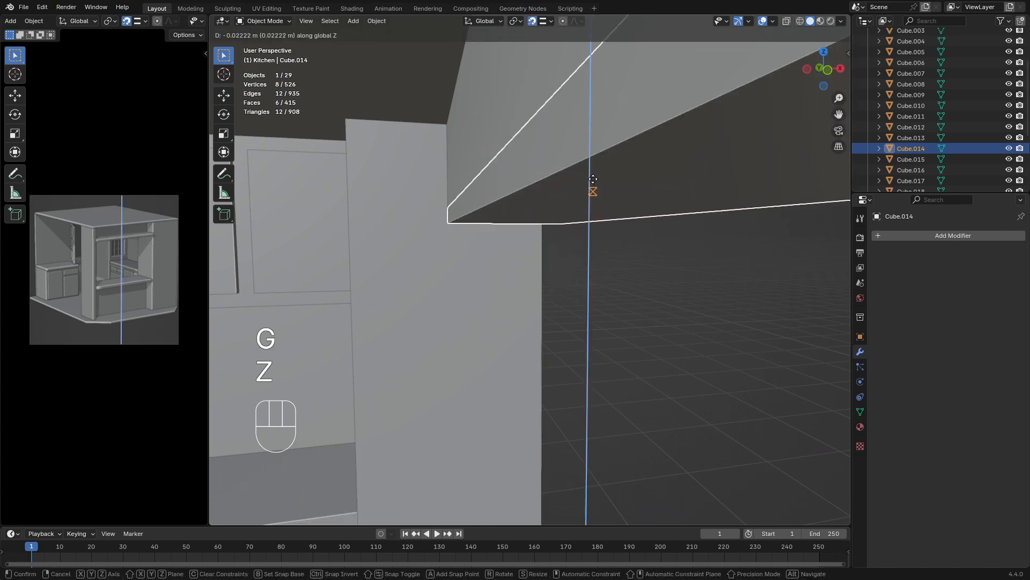
click(588, 184)
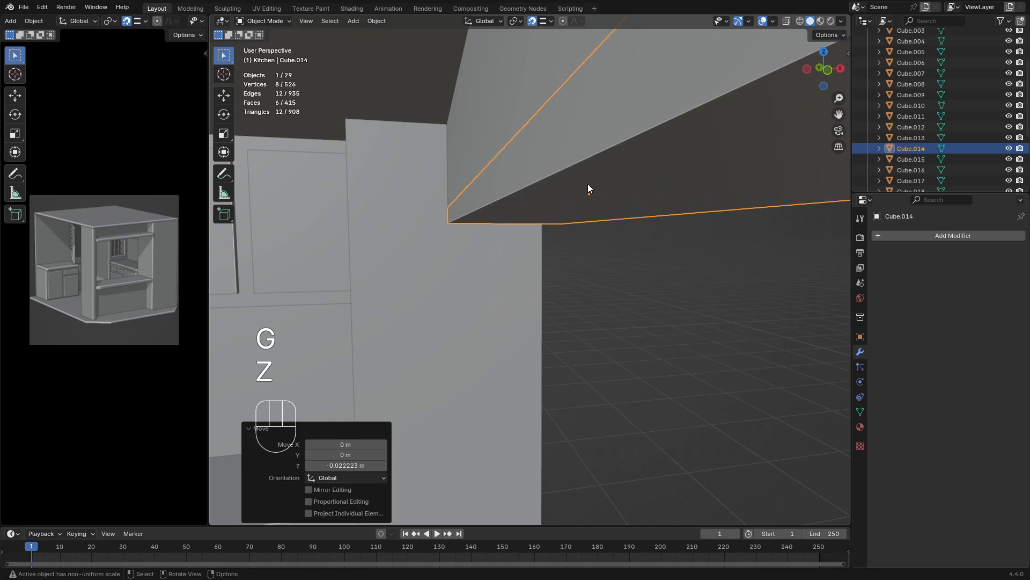
key(Tab)
key(Tab)
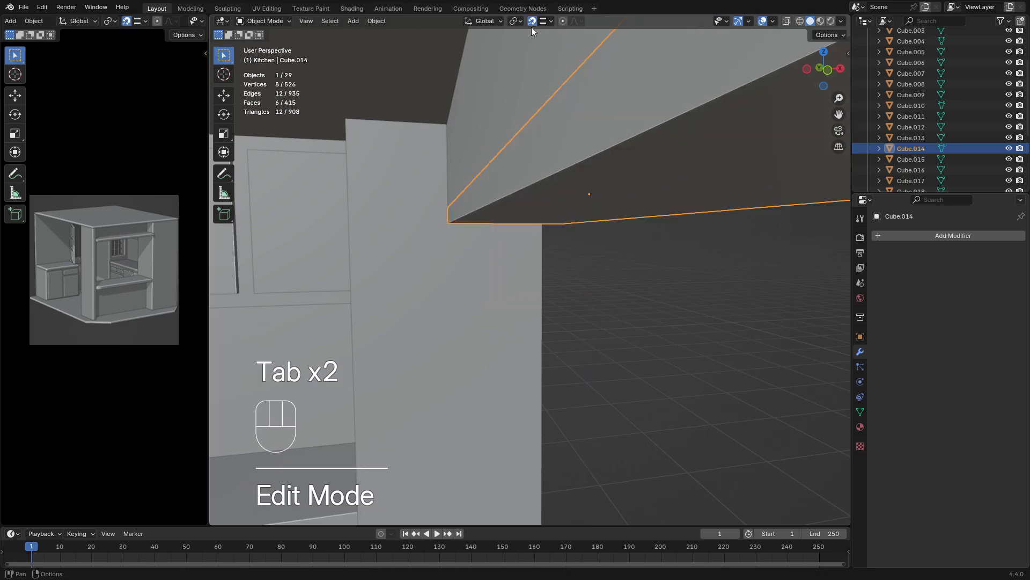
Duplicate the board above the serving opening and move the copy about -3.44 m along X to the opposite wall
middle_drag(525, 71, 525, 195)
scroll(523, 195, down, 8)
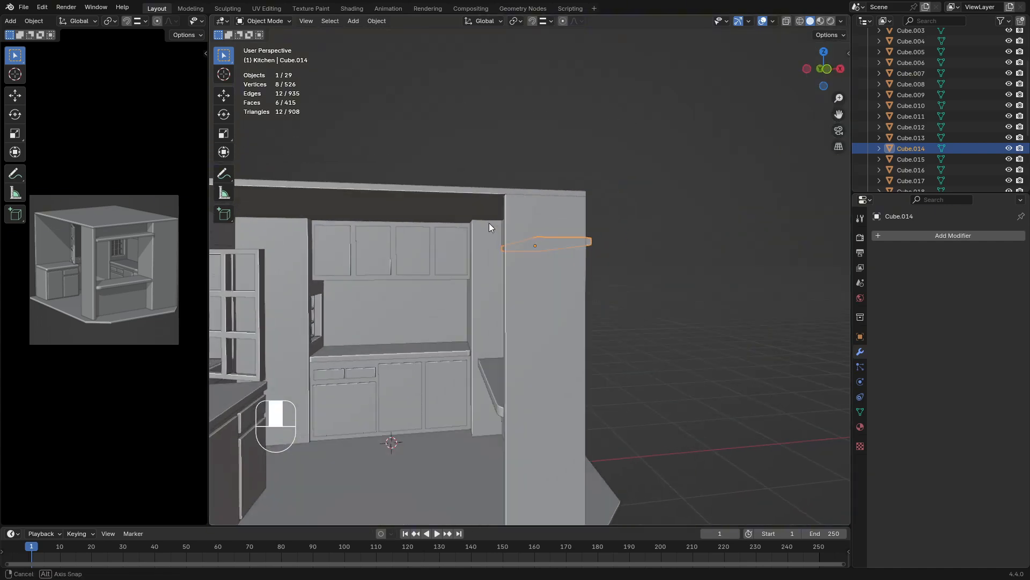
scroll(486, 230, down, 3)
shift+middle_drag(486, 229, 533, 196)
key(shift+d)
key(x)
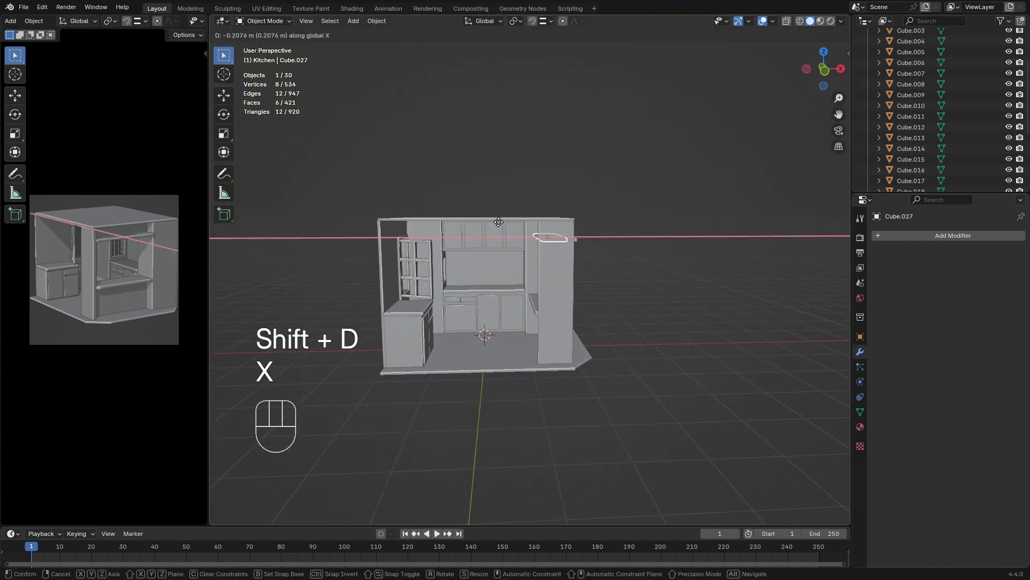
click(378, 262)
Scale the duplicated board uniformly to about 0.701, then shorten it to about 0.677 along Y
middle_drag(379, 262, 420, 247)
scroll(434, 251, up, 5)
scroll(420, 251, down, 5)
key(s)
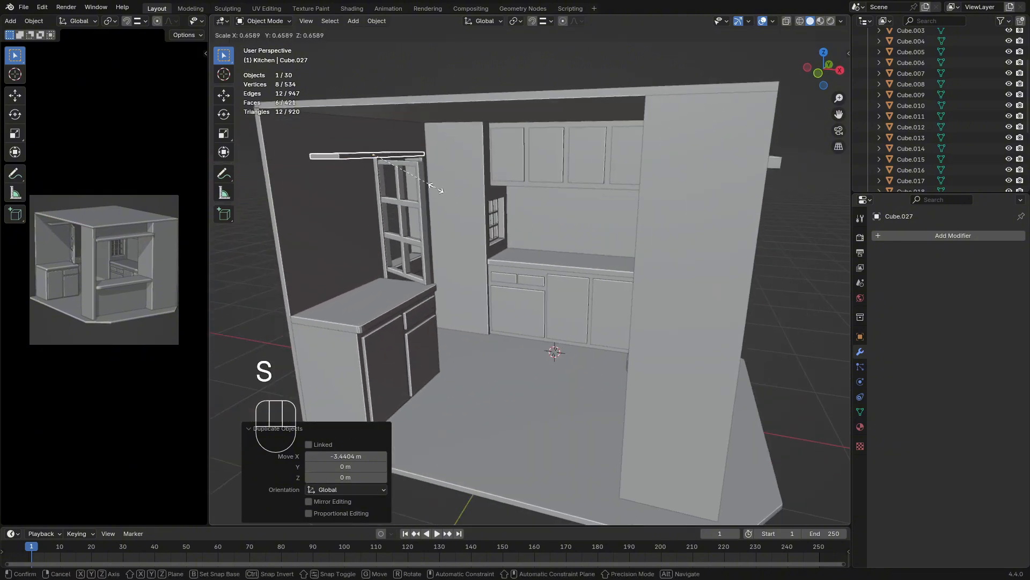
click(436, 188)
key(s)
key(x)
key(y)
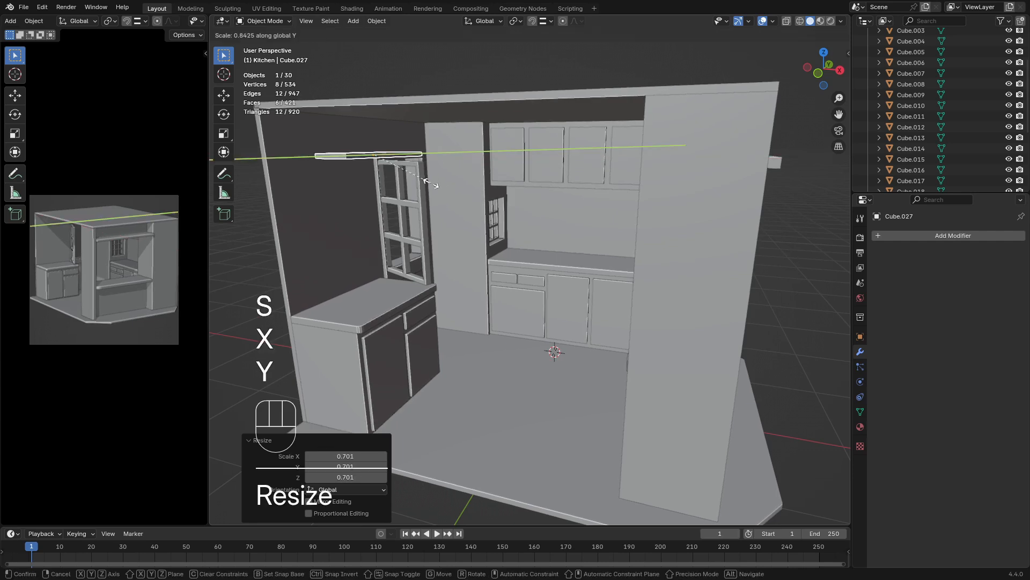
click(420, 173)
Lower the duplicated board about 0.608 m along Z and shift it about -0.534 m along Y above the side cabinet
middle_drag(420, 173, 453, 227)
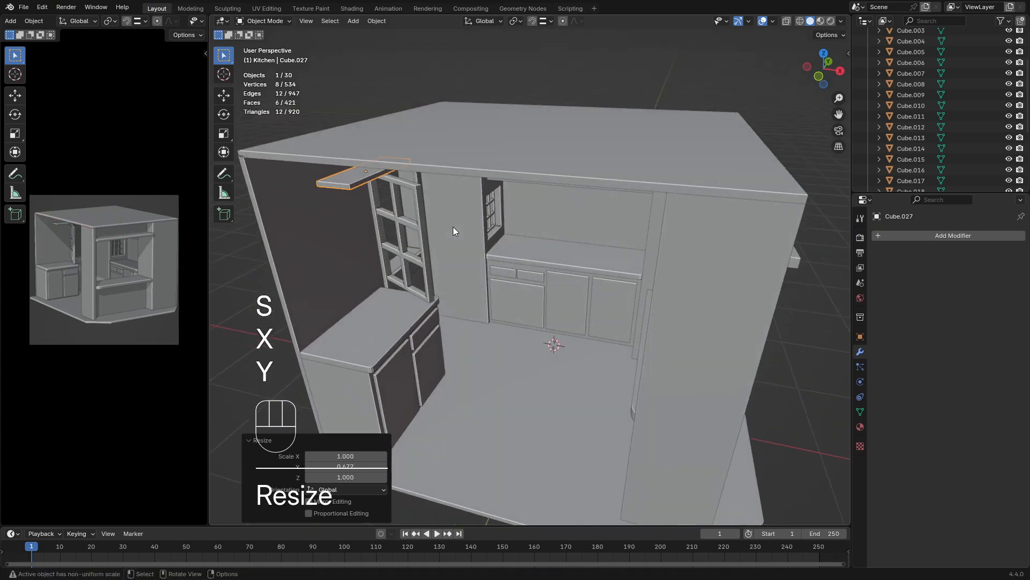
key(g)
key(z)
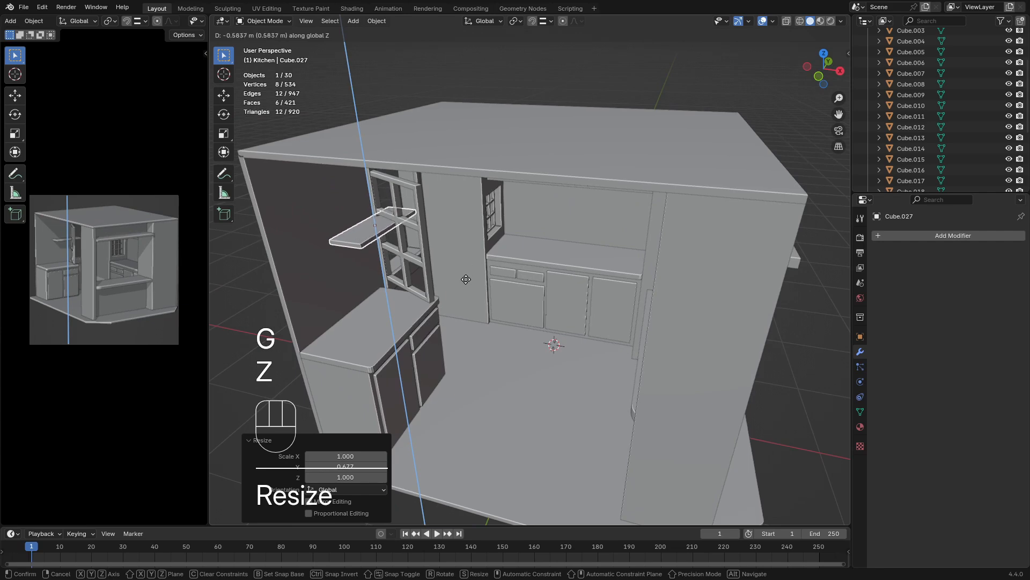
click(495, 262)
middle_drag(495, 262, 401, 229)
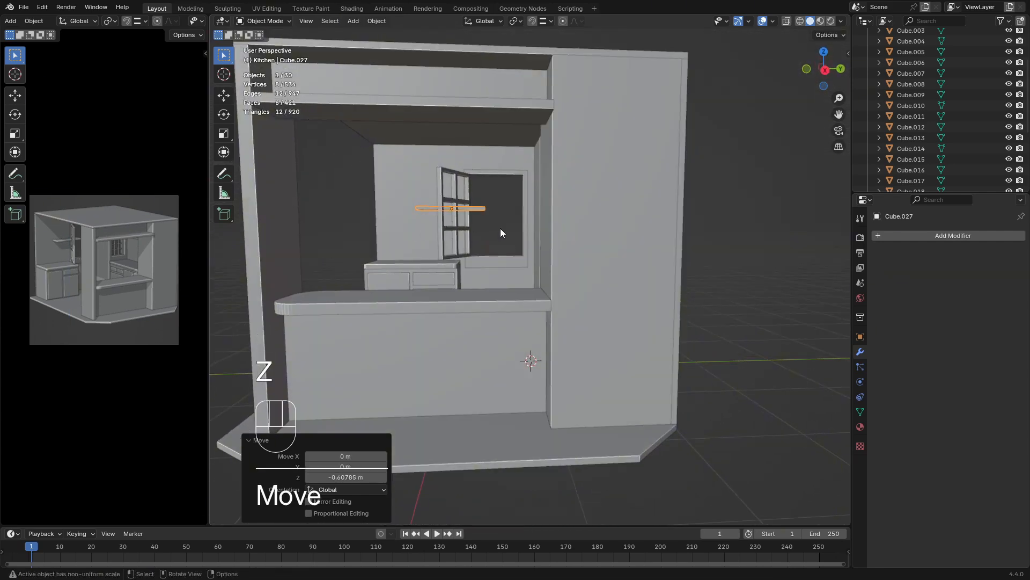
key(g)
key(y)
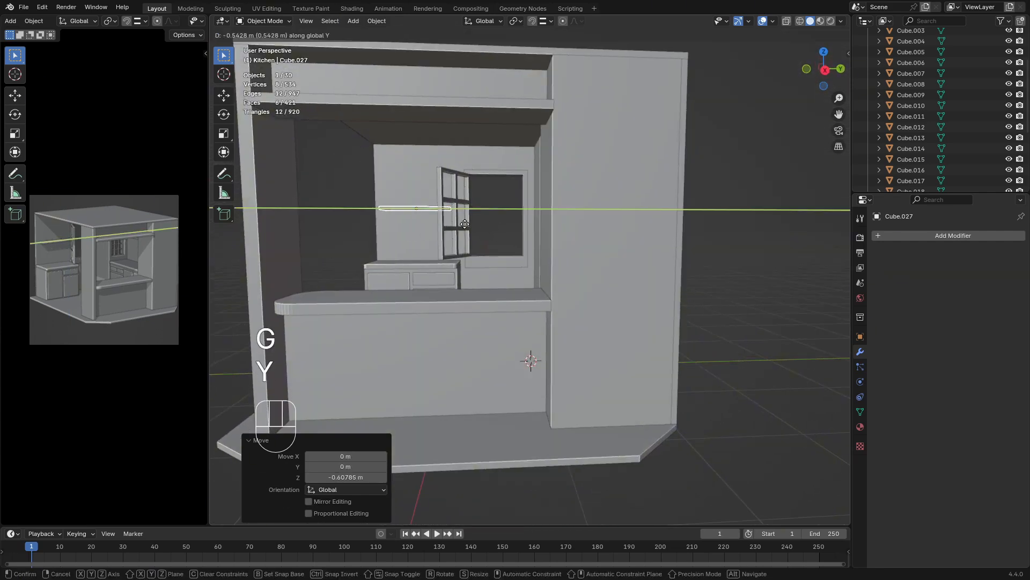
click(465, 223)
Narrow the shelf above the side cabinet to about 0.892 along X and move it freely against the side wall
middle_drag(465, 224, 462, 275)
key(s)
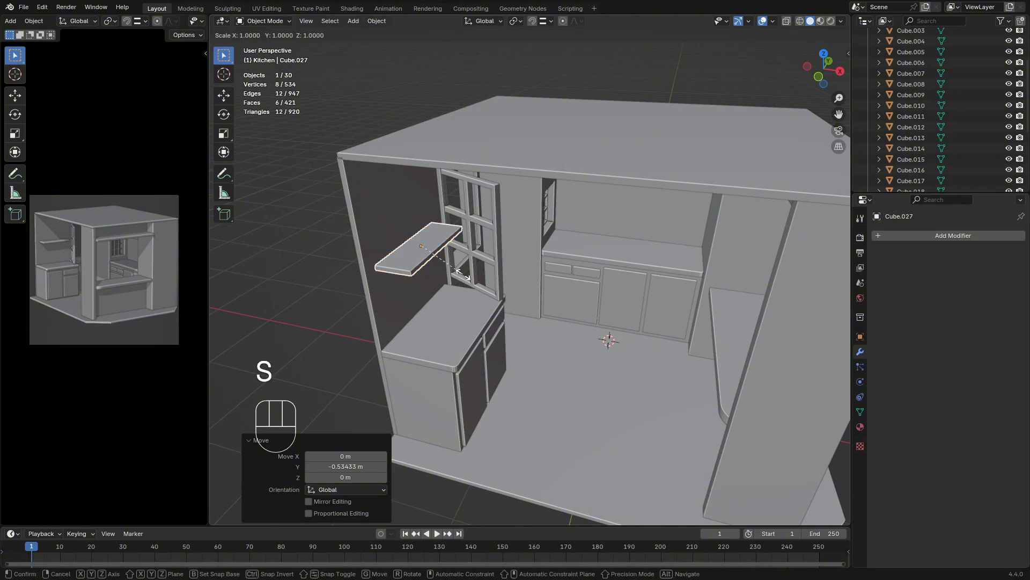
key(x)
click(459, 273)
key(g)
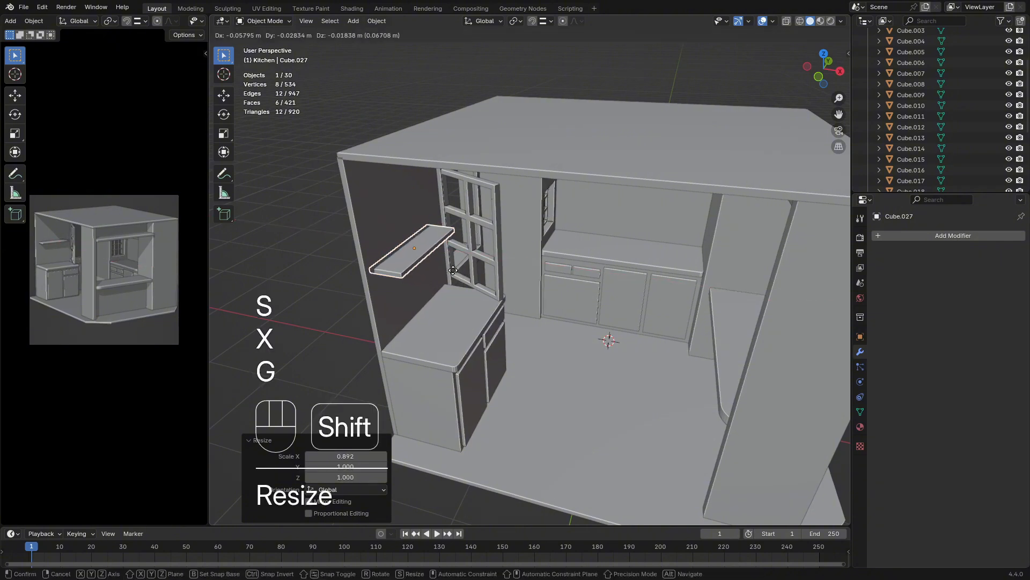
click(471, 303)
middle_drag(549, 278, 503, 262)
click(349, 271)
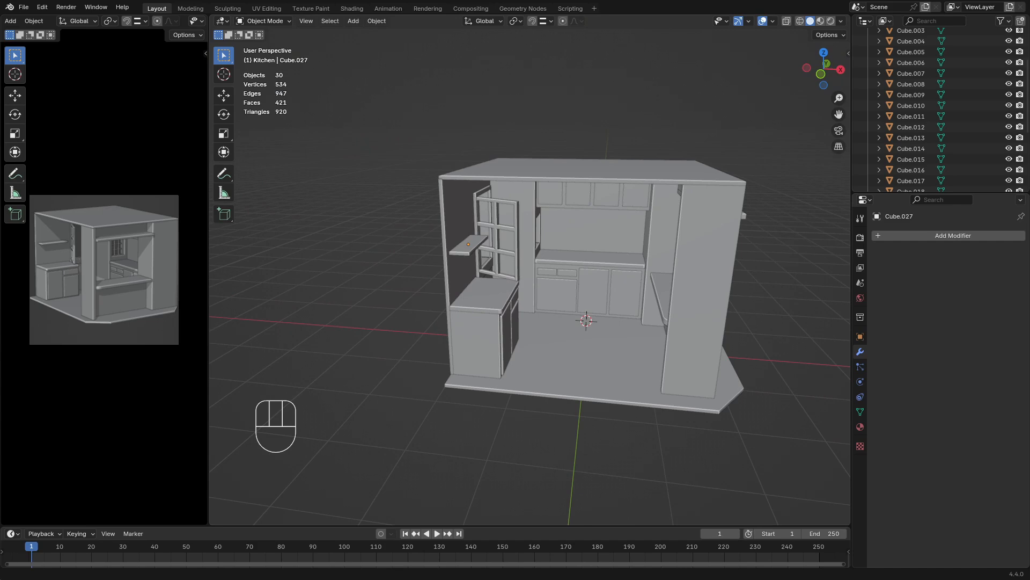
Enlarge the camera viewport and the Outliner, fitting the camera frame inside its enlarged view
middle_drag(383, 290, 447, 276)
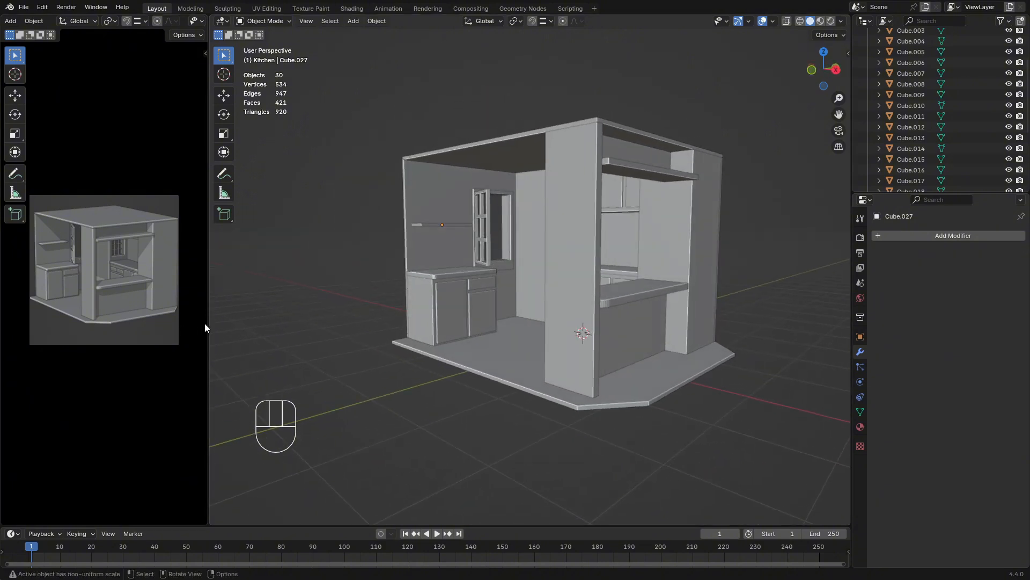
drag(207, 327, 703, 311)
key(Home)
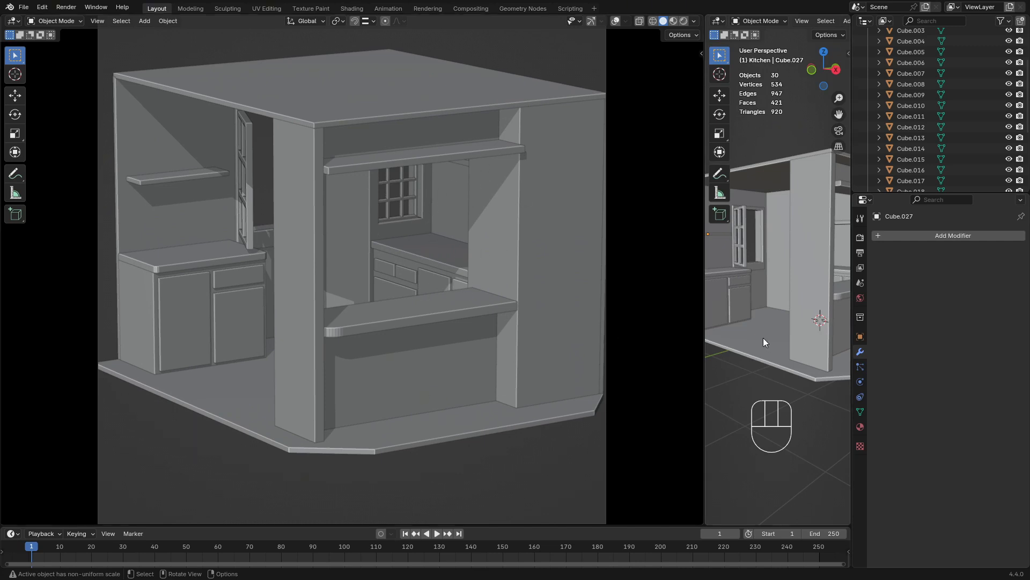
drag(703, 342, 538, 356)
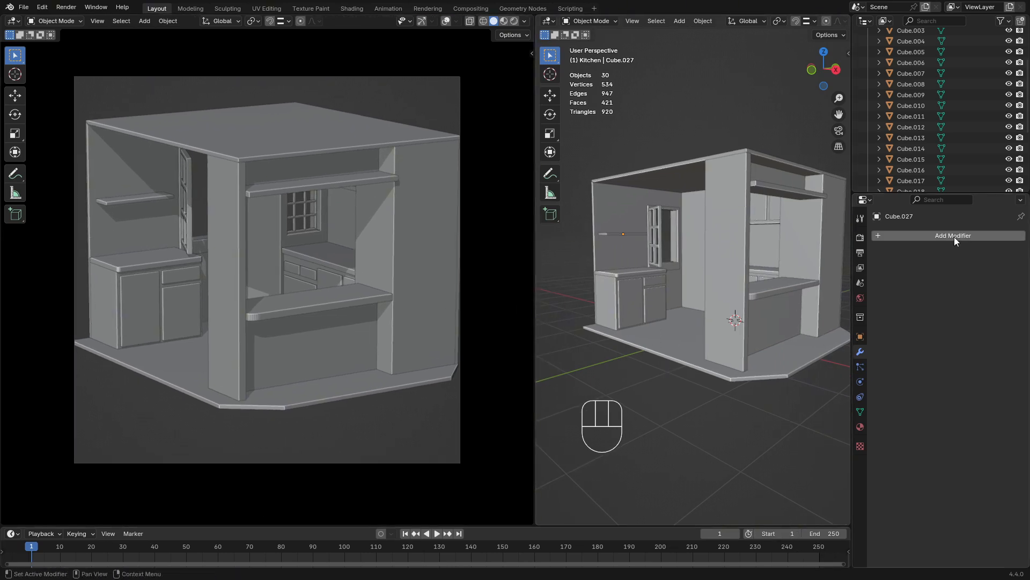
drag(945, 194, 944, 346)
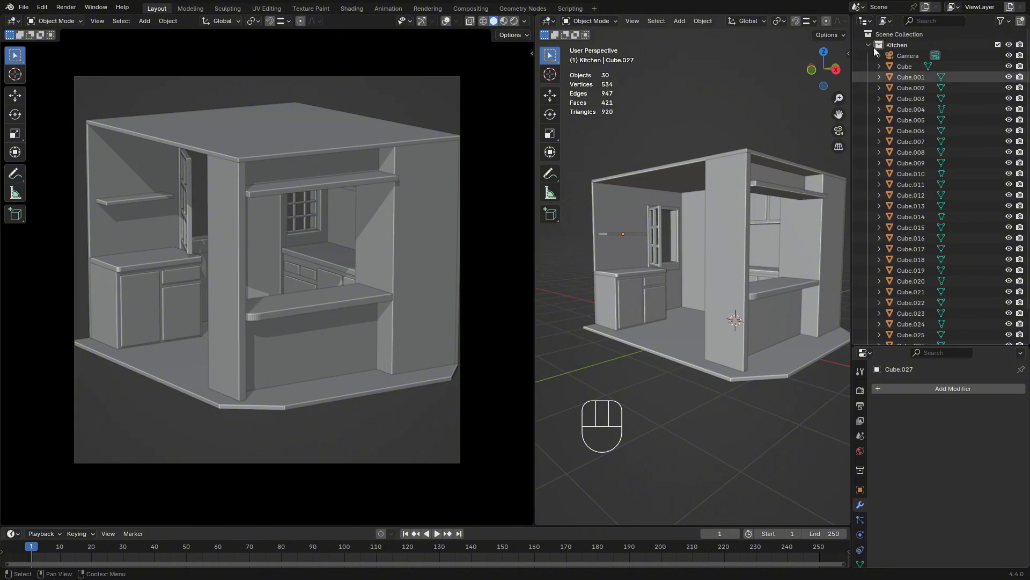
Rename the tall, narrow wall beside the serving opening as Wall_001
scroll(910, 82, down, 2)
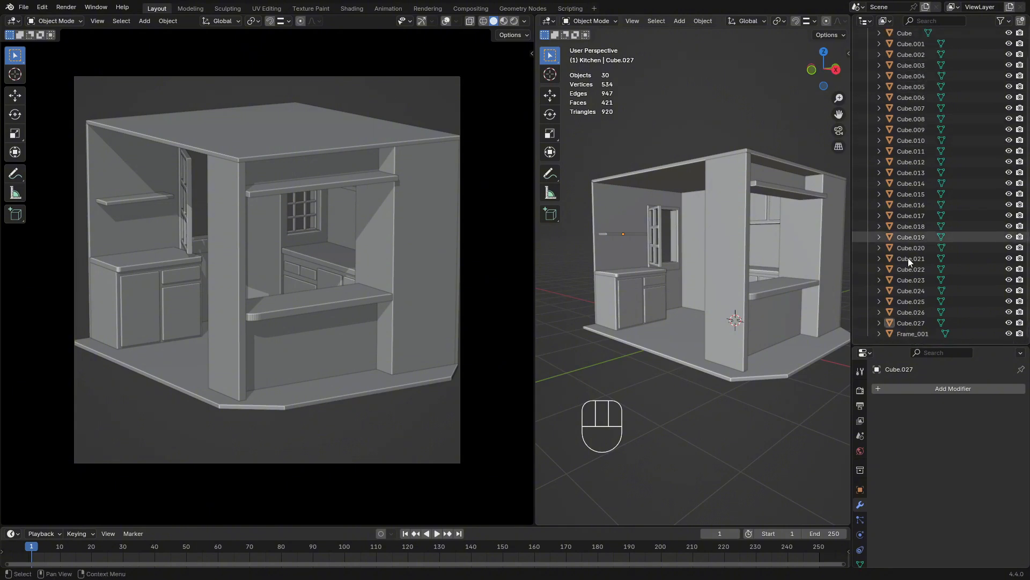
click(723, 267)
middle_drag(765, 195, 836, 159)
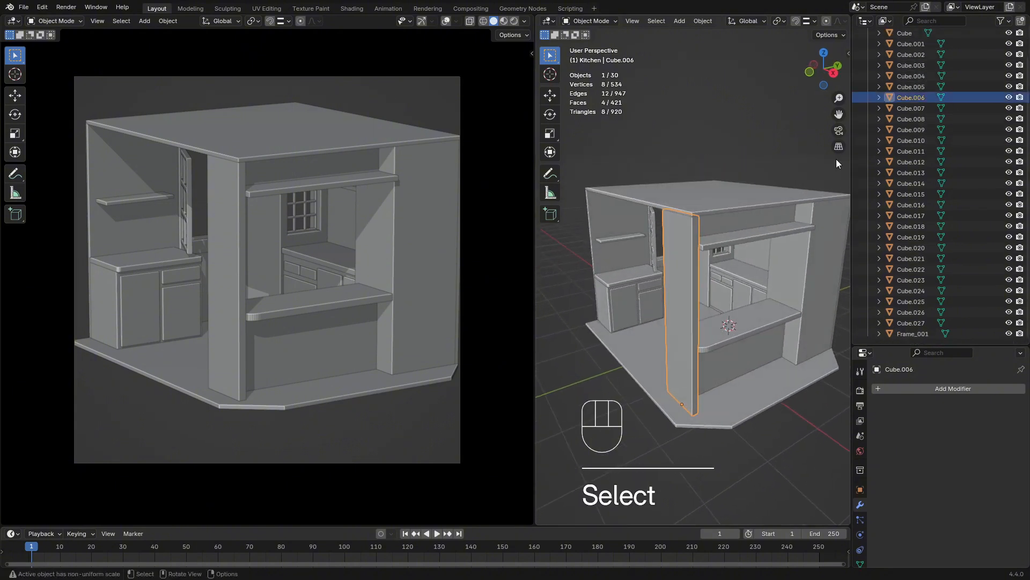
double_click(906, 97)
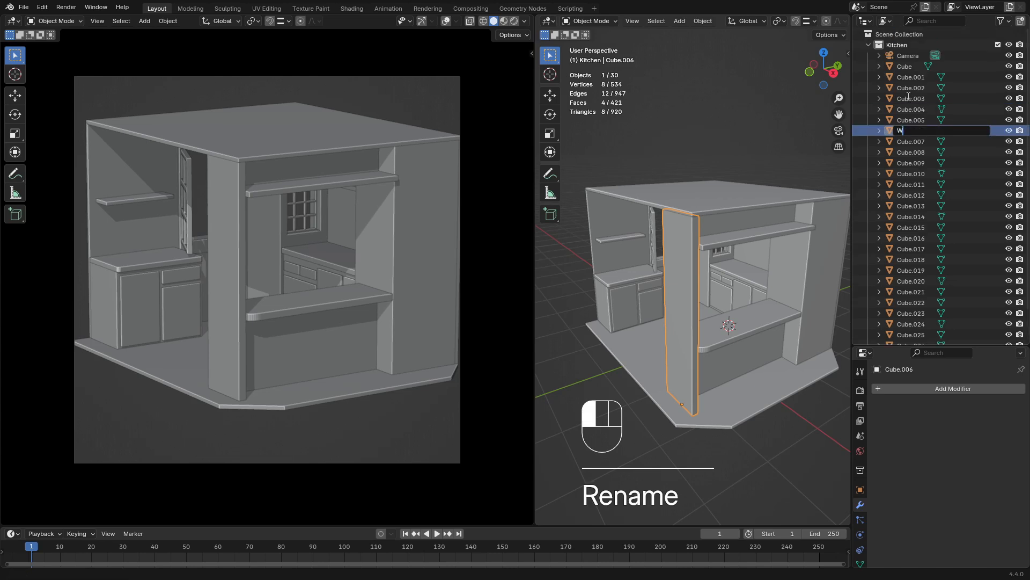
text(Wall_)
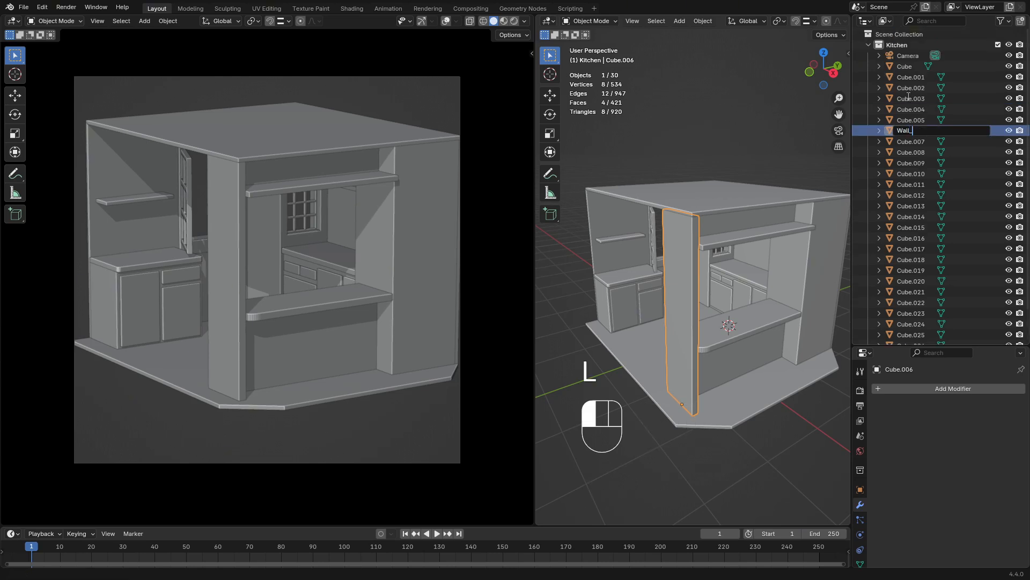
text(001)
key(Return)
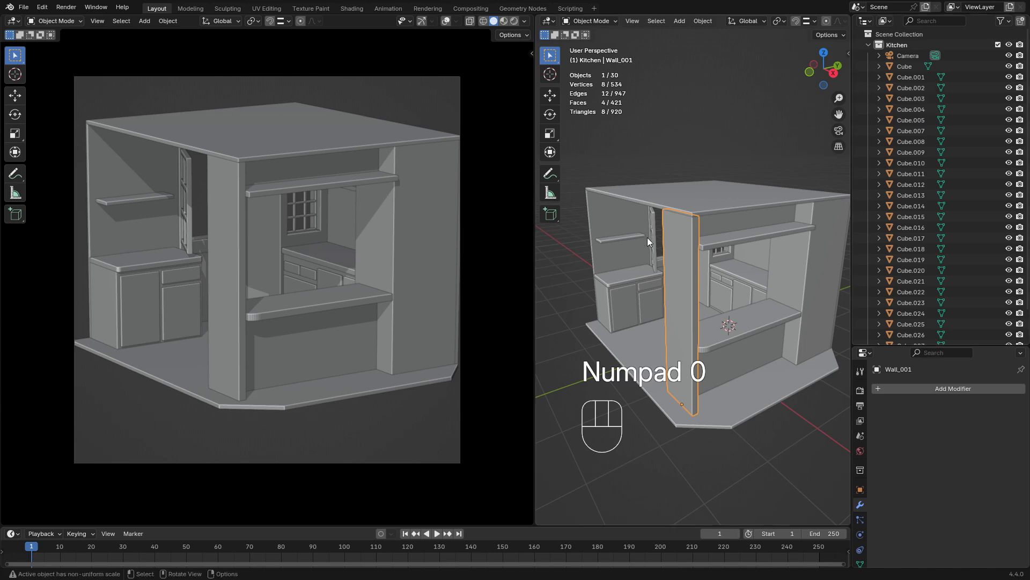
Rename the rounded countertop in the serving opening as Table_desk_001
click(755, 316)
double_click(909, 163)
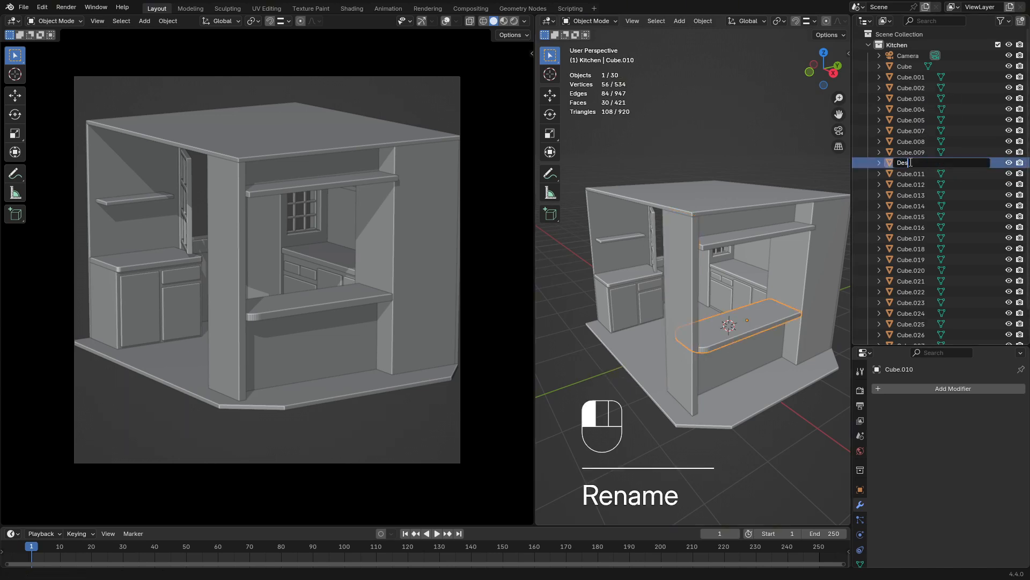
key(BackSpace)
key(BackSpace)
key(BackSpace)
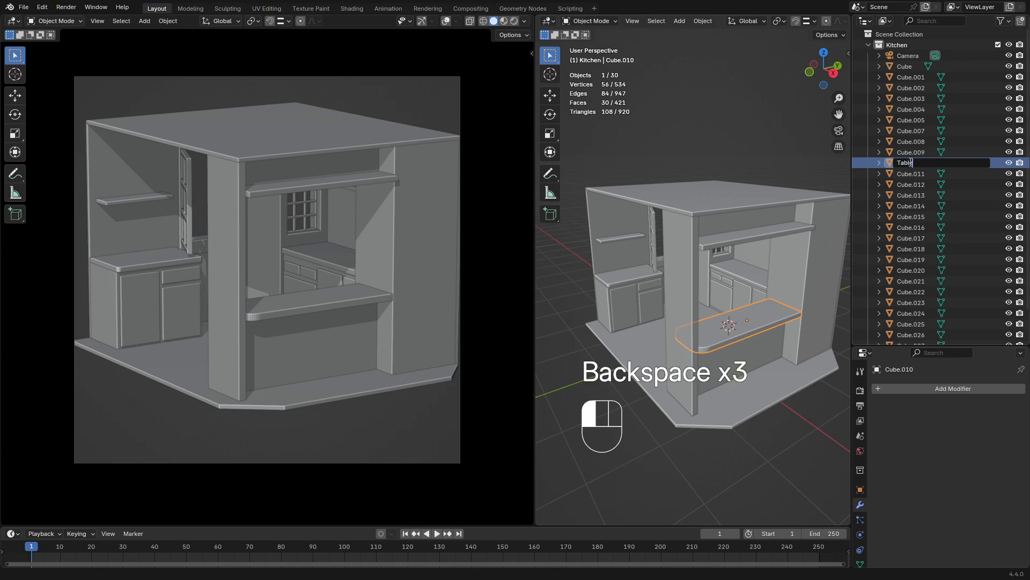
key(shift)
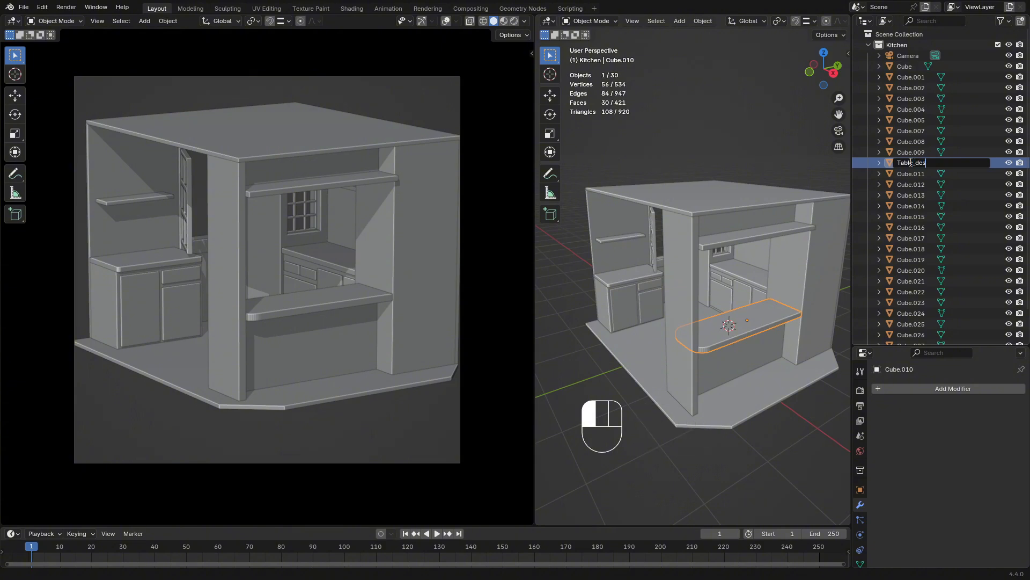
text(_desk_001)
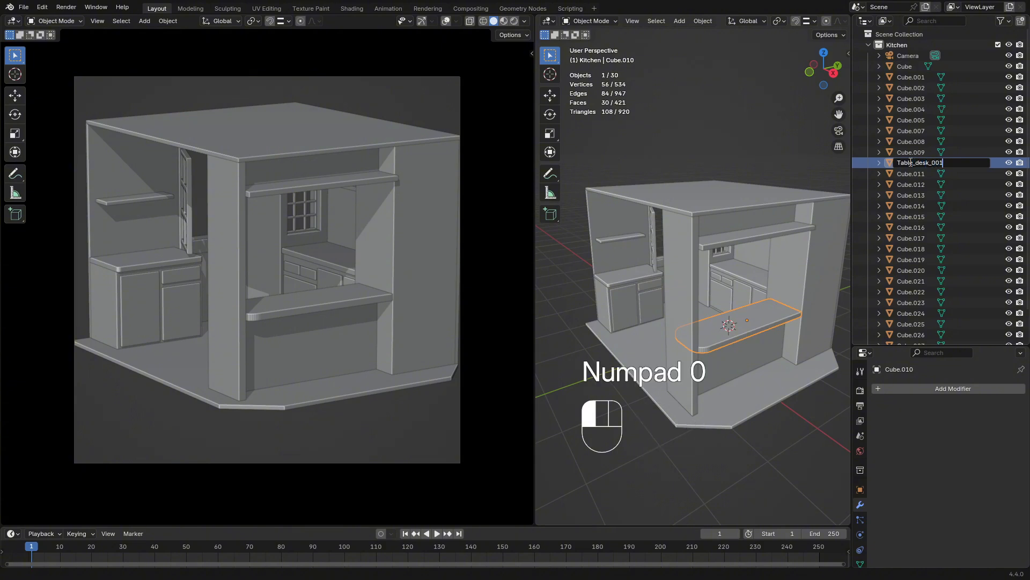
key(Return)
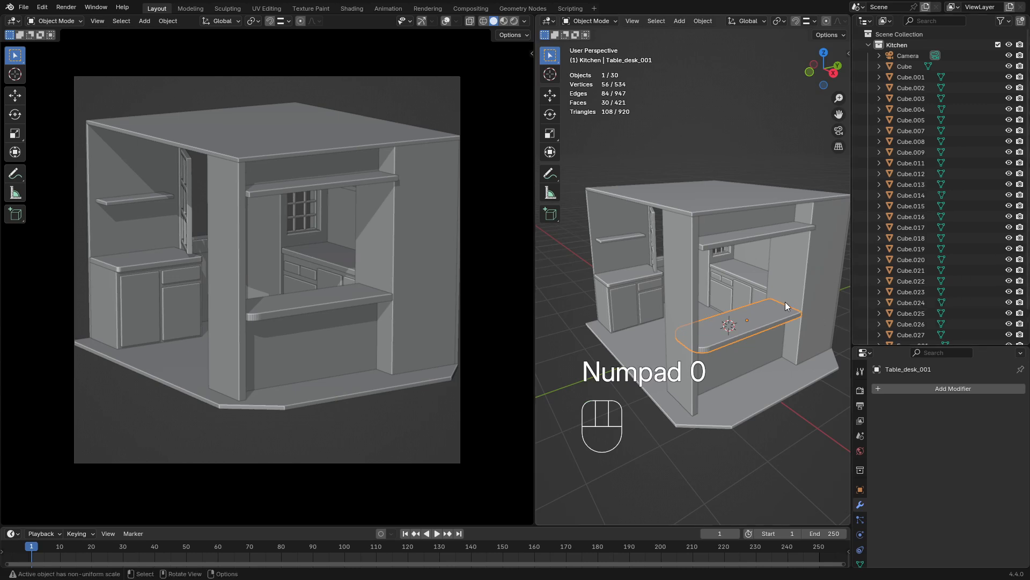
Select the back-wall cabinet's door front and search the Outliner for "tabl"
click(719, 284)
scroll(920, 306, down, 3)
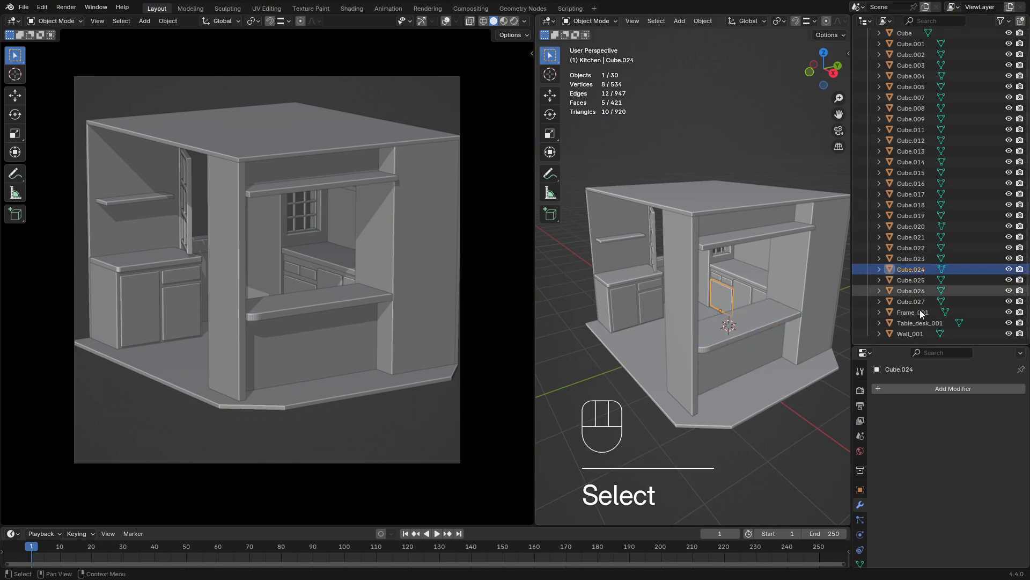
middle_drag(616, 247, 794, 284)
scroll(907, 269, up, 3)
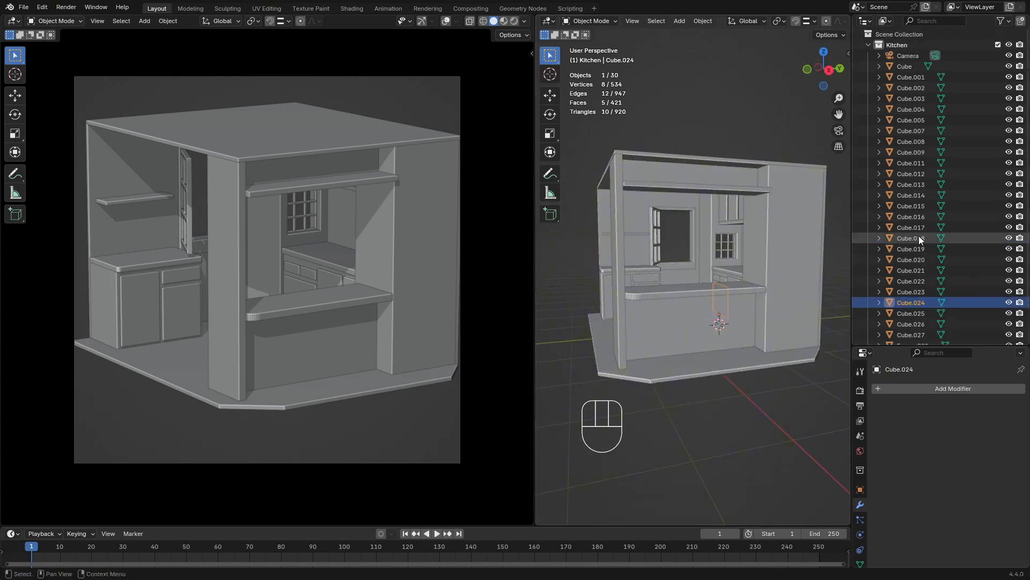
click(942, 19)
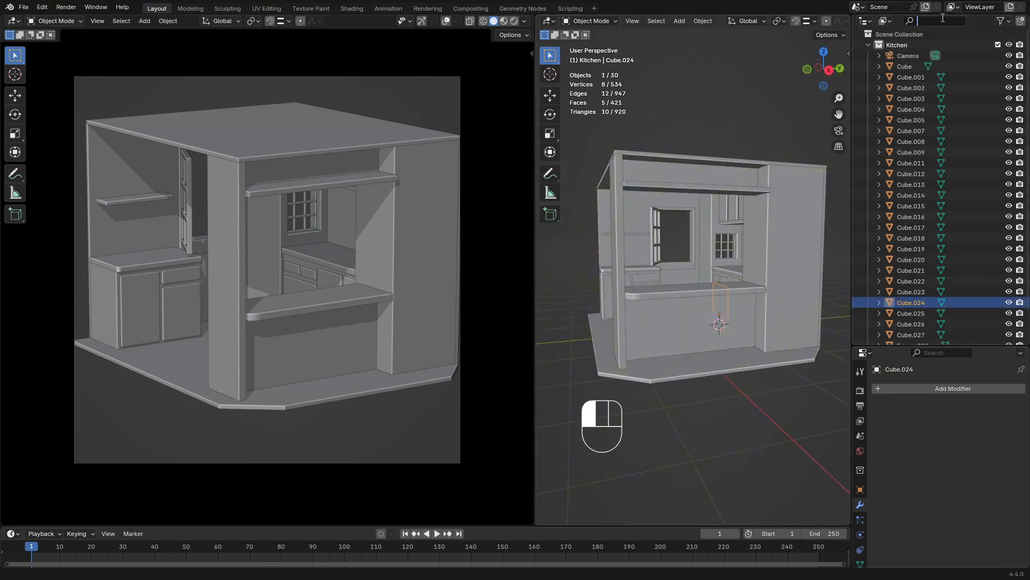
text(tabl)
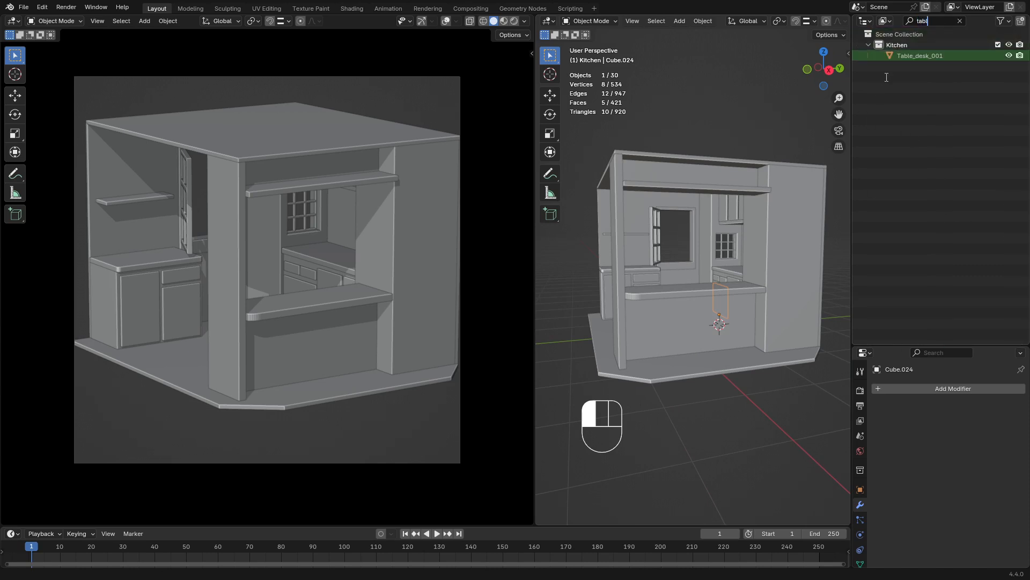
Widen the camera viewport slightly beside the working viewport to inspect the kitchen in both views
middle_drag(636, 137, 739, 259)
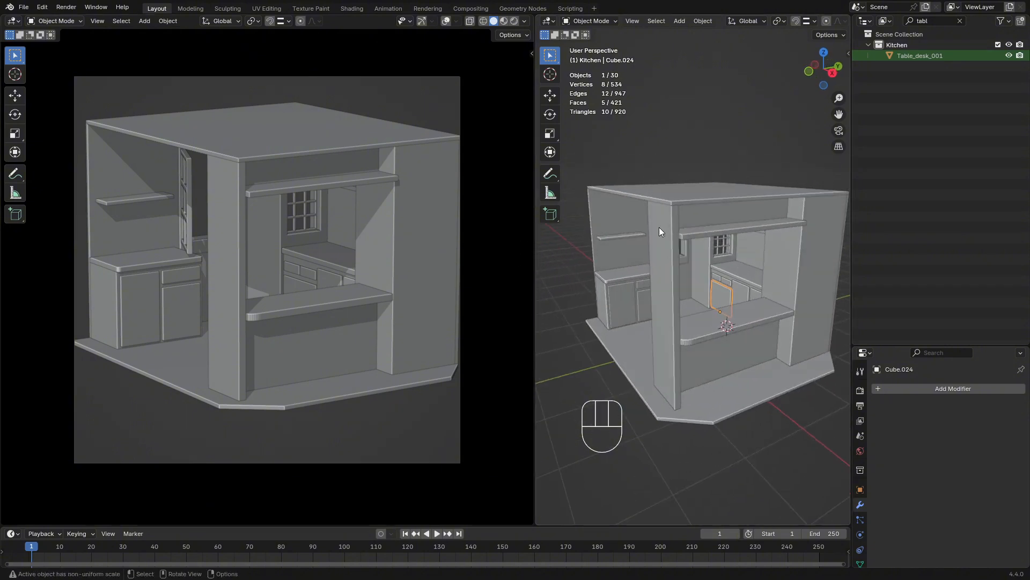
middle_drag(659, 227, 746, 255)
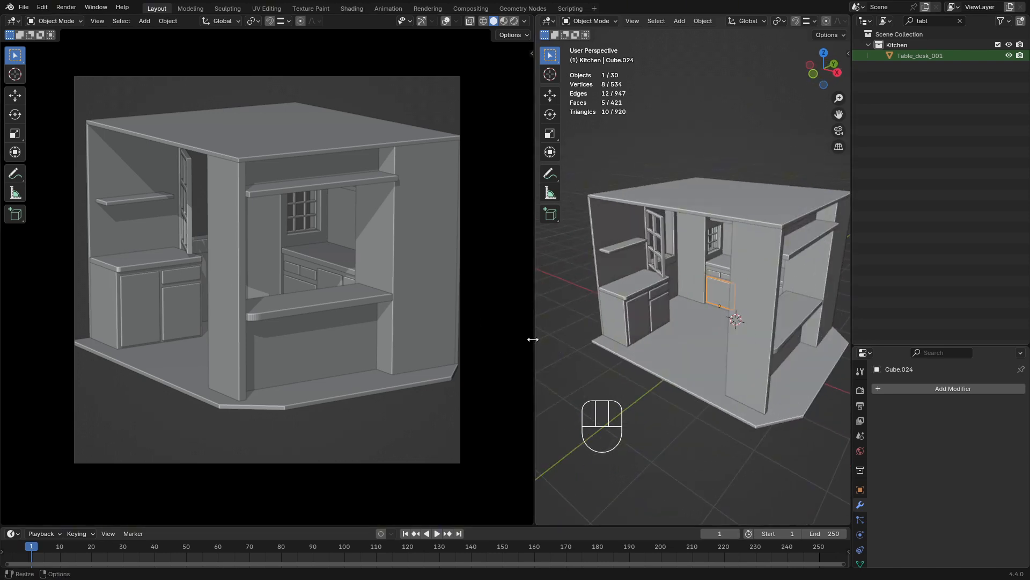
drag(535, 339, 629, 333)
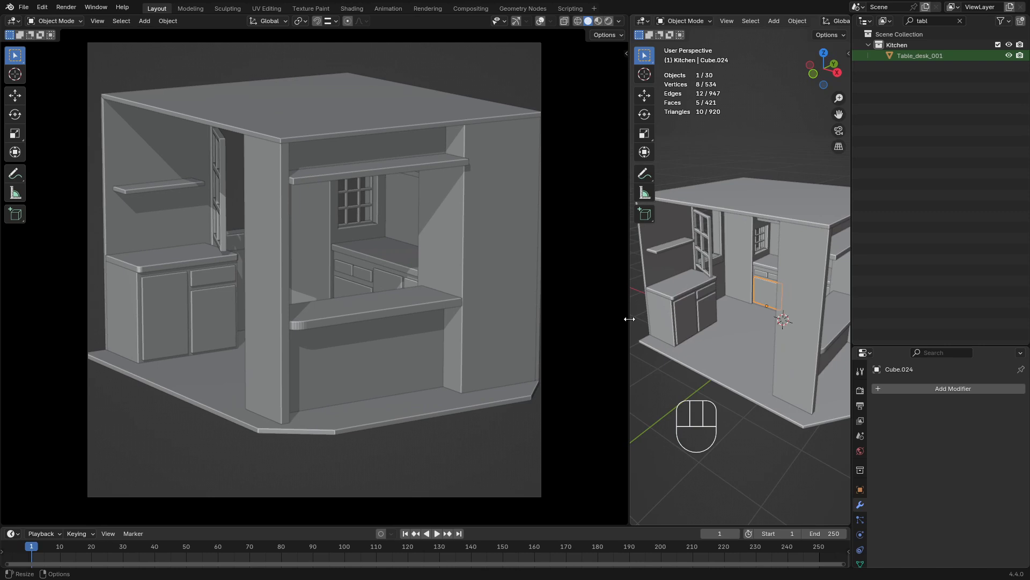
drag(629, 316, 581, 316)
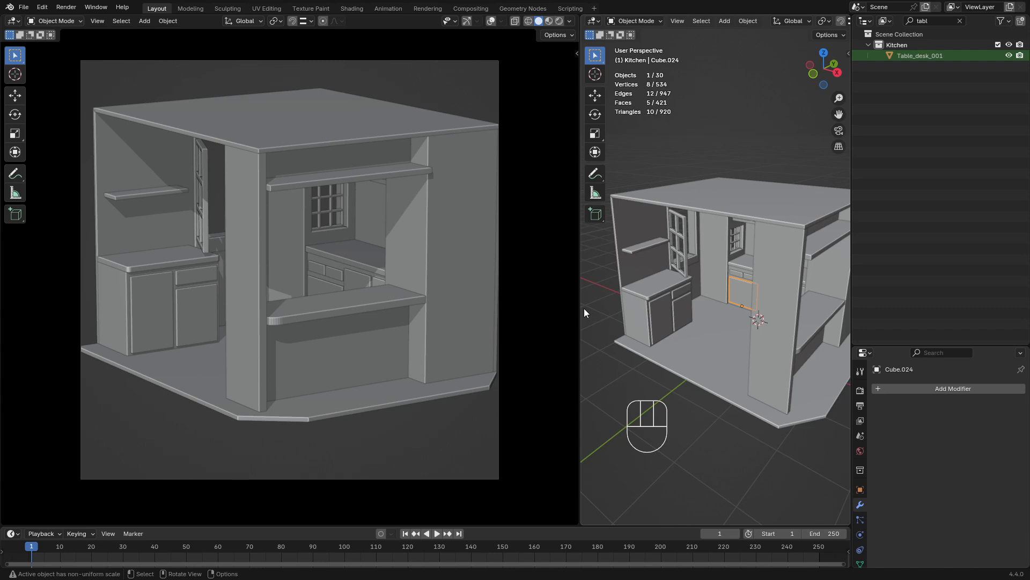